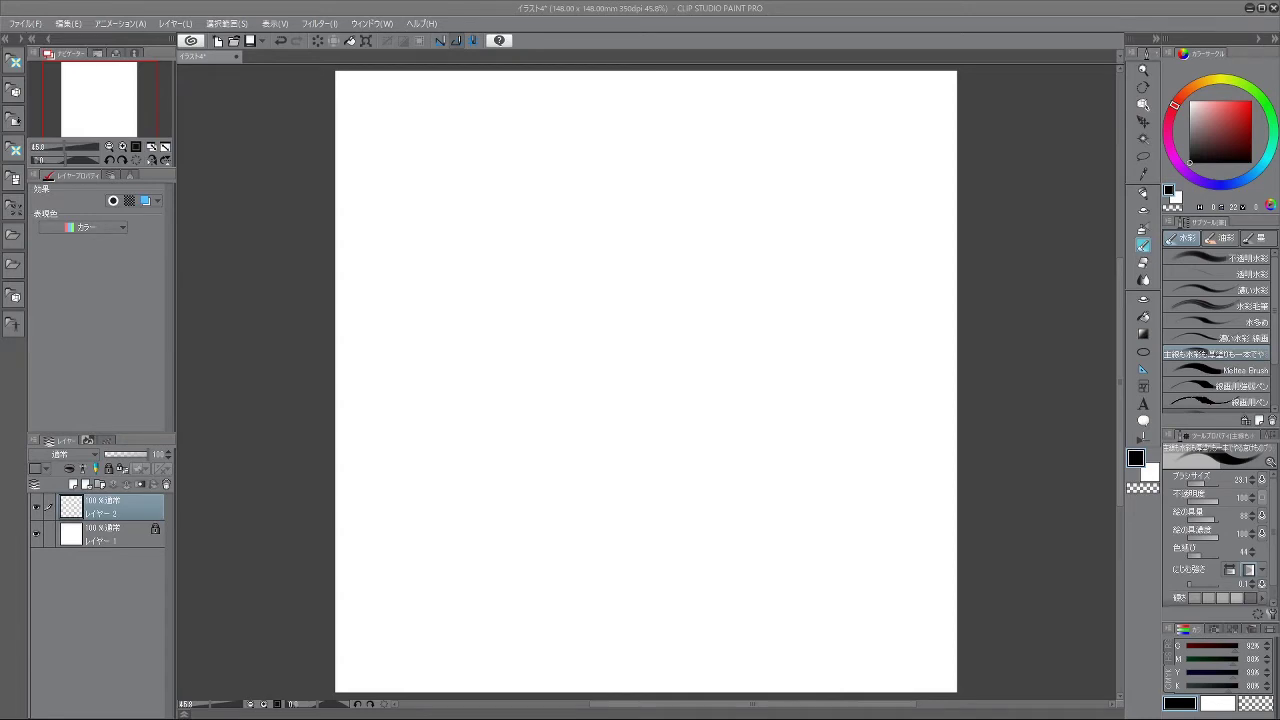
pyautogui.moveTo(608, 360)
pyautogui.mouseDown()
pyautogui.moveTo(689, 354)
pyautogui.moveTo(730, 428)
pyautogui.mouseUp()
pyautogui.hotkey('ctrl', 'z')
pyautogui.moveTo(580, 277); pyautogui.dragTo(670, 362)
pyautogui.hotkey('ctrl', 'z')
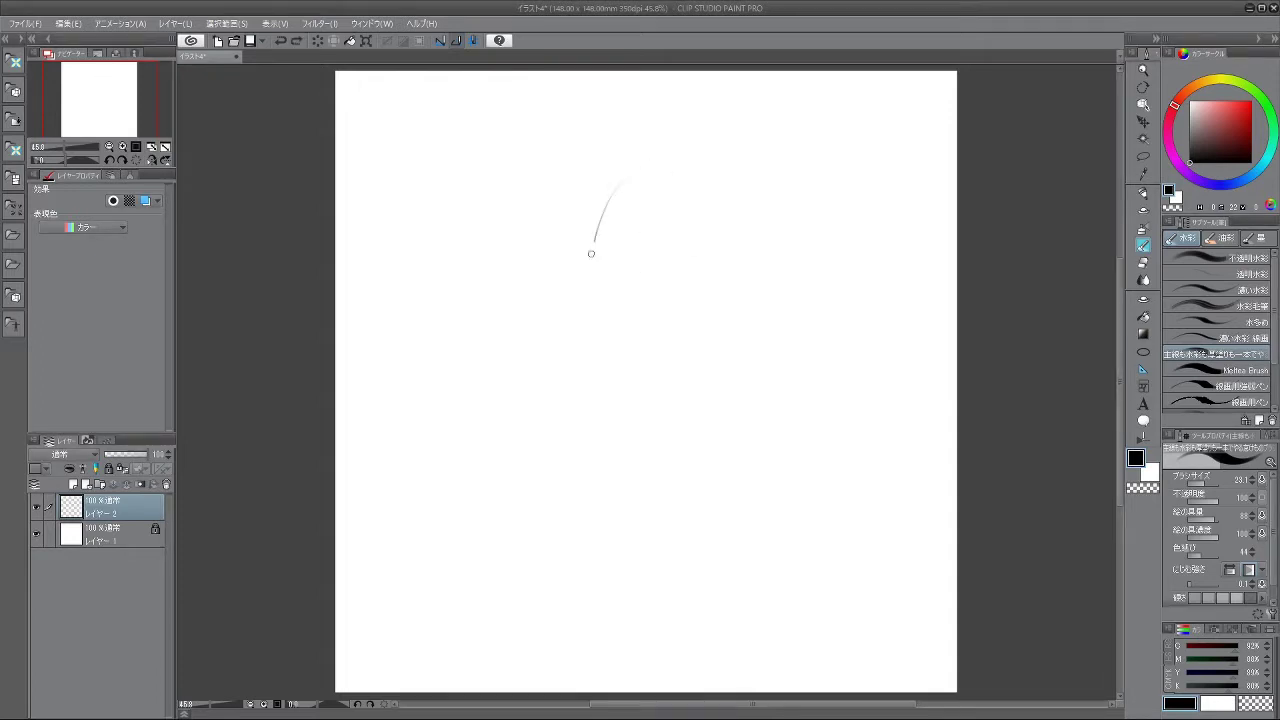
# - Sketch a large upright oval for the head in the upper middle of the canvas with loose black strokes
pyautogui.moveTo(606, 197); pyautogui.dragTo(625, 386)
pyautogui.moveTo(585, 300); pyautogui.dragTo(672, 152)
pyautogui.moveTo(764, 177); pyautogui.dragTo(752, 376)
pyautogui.moveTo(606, 213); pyautogui.dragTo(667, 409)
pyautogui.hotkey('ctrl', 'z')
pyautogui.moveTo(586, 292); pyautogui.dragTo(699, 407)
pyautogui.moveTo(815, 319); pyautogui.dragTo(769, 401)
pyautogui.hotkey('ctrl', 'z')
pyautogui.hotkey('ctrl', 'z')
pyautogui.moveTo(590, 262)
pyautogui.mouseDown()
pyautogui.moveTo(645, 401)
pyautogui.moveTo(711, 418)
pyautogui.mouseUp()
pyautogui.moveTo(804, 337)
pyautogui.mouseDown()
pyautogui.moveTo(757, 395)
pyautogui.moveTo(706, 420)
pyautogui.mouseUp()
pyautogui.moveTo(813, 305)
pyautogui.mouseDown()
pyautogui.moveTo(688, 420)
pyautogui.moveTo(592, 322)
pyautogui.mouseUp()
pyautogui.moveTo(627, 221); pyautogui.dragTo(650, 398)
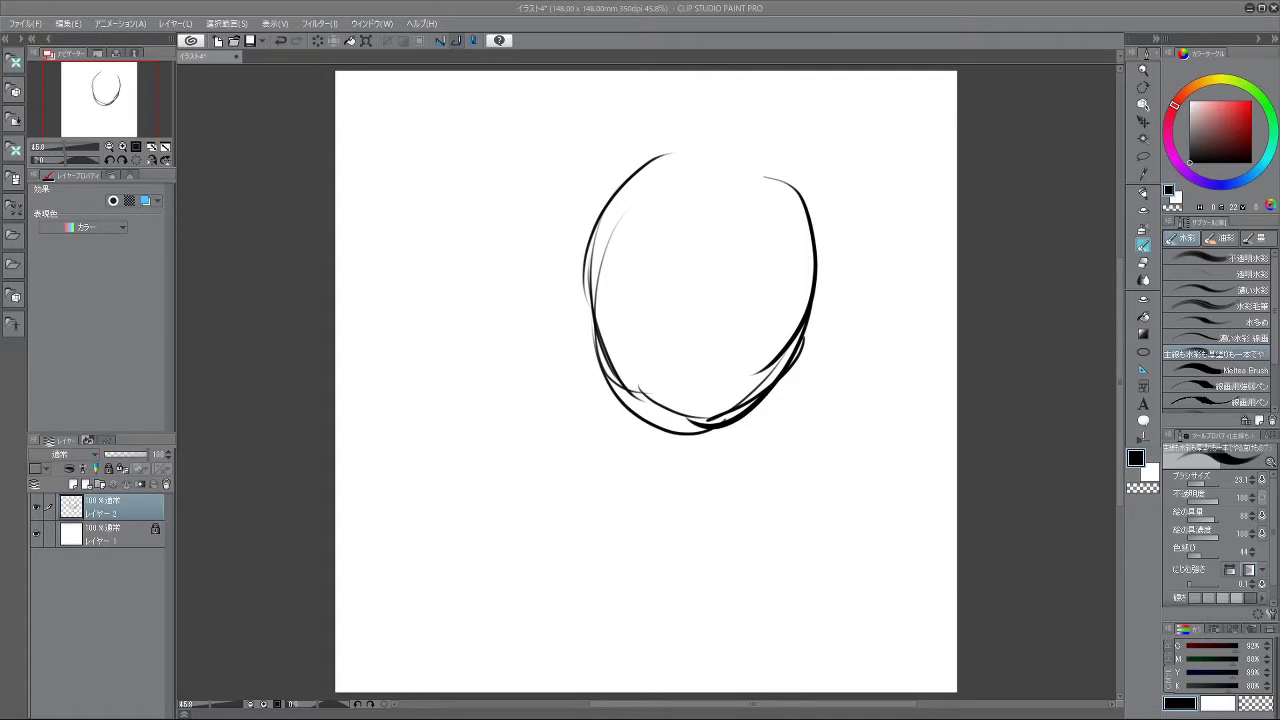
pyautogui.hotkey('ctrl', 'z')
# - Sketch a smaller oval against the lower-left edge of the large head oval
pyautogui.moveTo(599, 346)
pyautogui.mouseDown()
pyautogui.moveTo(532, 400)
pyautogui.moveTo(513, 392)
pyautogui.mouseUp()
pyautogui.moveTo(530, 423); pyautogui.dragTo(548, 449)
pyautogui.hotkey('ctrl', 'z')
pyautogui.hotkey('ctrl', 'z')
pyautogui.moveTo(576, 332); pyautogui.dragTo(551, 444)
pyautogui.moveTo(594, 334)
pyautogui.mouseDown()
pyautogui.moveTo(563, 321)
pyautogui.moveTo(525, 374)
pyautogui.mouseUp()
pyautogui.moveTo(522, 411); pyautogui.dragTo(560, 457)
pyautogui.moveTo(552, 332); pyautogui.dragTo(534, 435)
pyautogui.moveTo(550, 450); pyautogui.dragTo(594, 465)
pyautogui.moveTo(628, 410); pyautogui.dragTo(575, 463)
pyautogui.moveTo(519, 421)
pyautogui.mouseDown()
pyautogui.moveTo(563, 452)
pyautogui.moveTo(578, 360)
pyautogui.mouseUp()
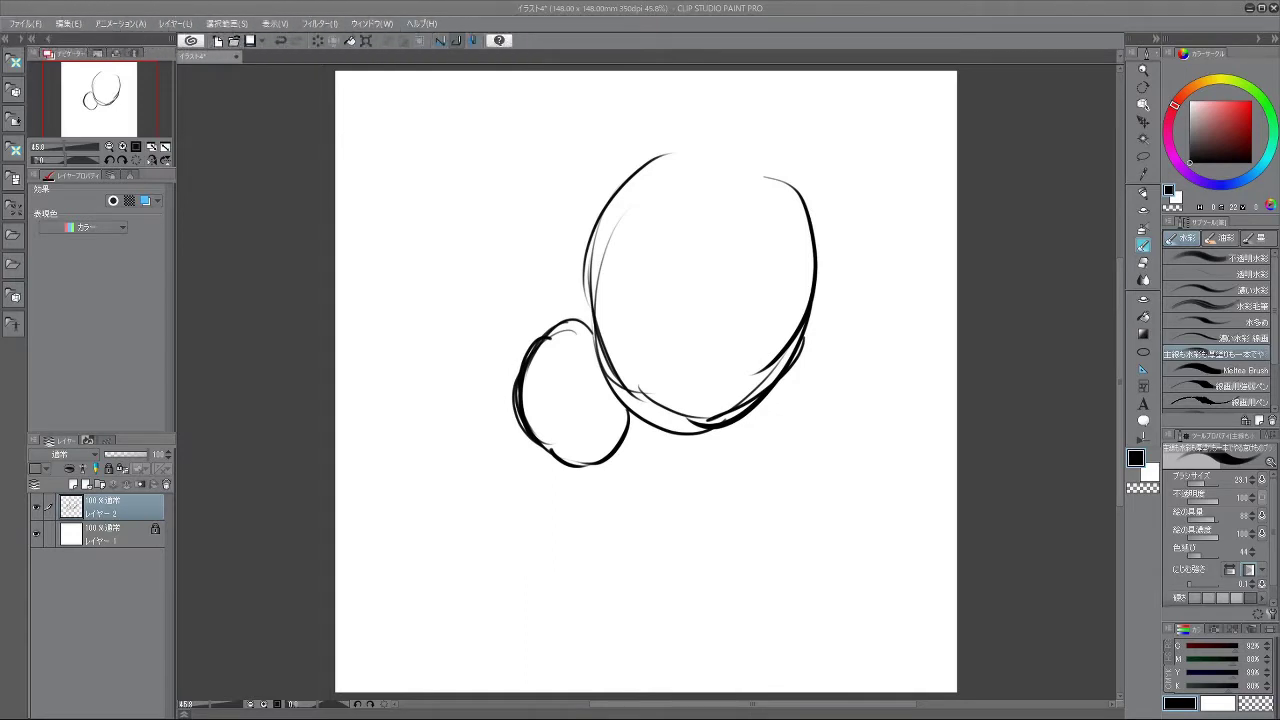
pyautogui.hotkey('ctrl', 'z')
pyautogui.moveTo(515, 408)
pyautogui.mouseDown()
pyautogui.moveTo(461, 440)
pyautogui.moveTo(470, 456)
pyautogui.mouseUp()
pyautogui.hotkey('ctrl', 'z')
pyautogui.hotkey('ctrl', 'z')
# - Sketch a rounded body shape directly below the small oval
pyautogui.moveTo(554, 451)
pyautogui.mouseDown()
pyautogui.moveTo(573, 583)
pyautogui.moveTo(612, 571)
pyautogui.mouseUp()
pyautogui.hotkey('ctrl', 'z')
pyautogui.moveTo(630, 446)
pyautogui.mouseDown()
pyautogui.moveTo(658, 559)
pyautogui.moveTo(670, 556)
pyautogui.moveTo(580, 557)
pyautogui.mouseUp()
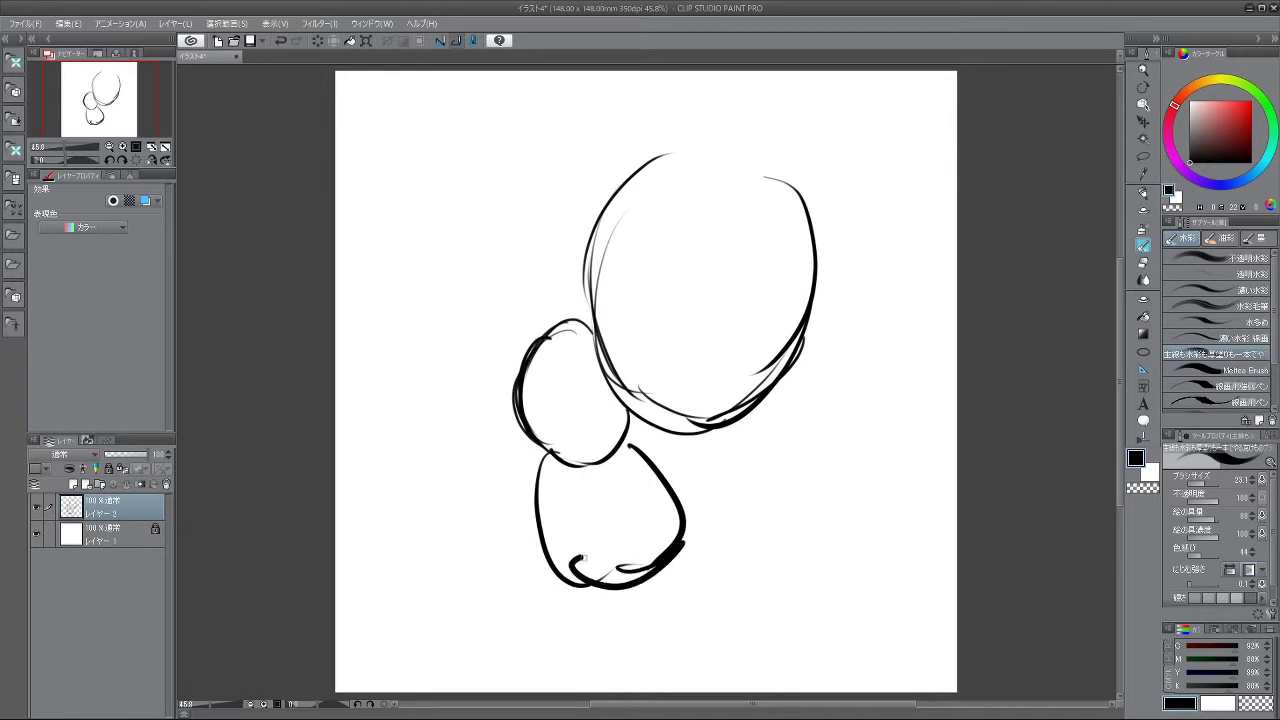
pyautogui.moveTo(659, 477); pyautogui.dragTo(626, 567)
pyautogui.hotkey('ctrl', 'z')
# - Add a small rounded arm loop on each side of the body's upper part
pyautogui.moveTo(548, 463); pyautogui.dragTo(534, 505)
pyautogui.moveTo(624, 460)
pyautogui.mouseDown()
pyautogui.moveTo(677, 446)
pyautogui.moveTo(655, 482)
pyautogui.mouseUp()
pyautogui.moveTo(660, 438); pyautogui.dragTo(694, 452)
pyautogui.moveTo(518, 463); pyautogui.dragTo(553, 487)
pyautogui.moveTo(605, 580)
pyautogui.mouseDown()
pyautogui.moveTo(809, 334)
pyautogui.moveTo(798, 312)
pyautogui.mouseUp()
pyautogui.moveTo(549, 569)
pyautogui.mouseDown()
pyautogui.moveTo(636, 370)
pyautogui.moveTo(574, 425)
pyautogui.moveTo(628, 530)
pyautogui.moveTo(604, 534)
pyautogui.mouseUp()
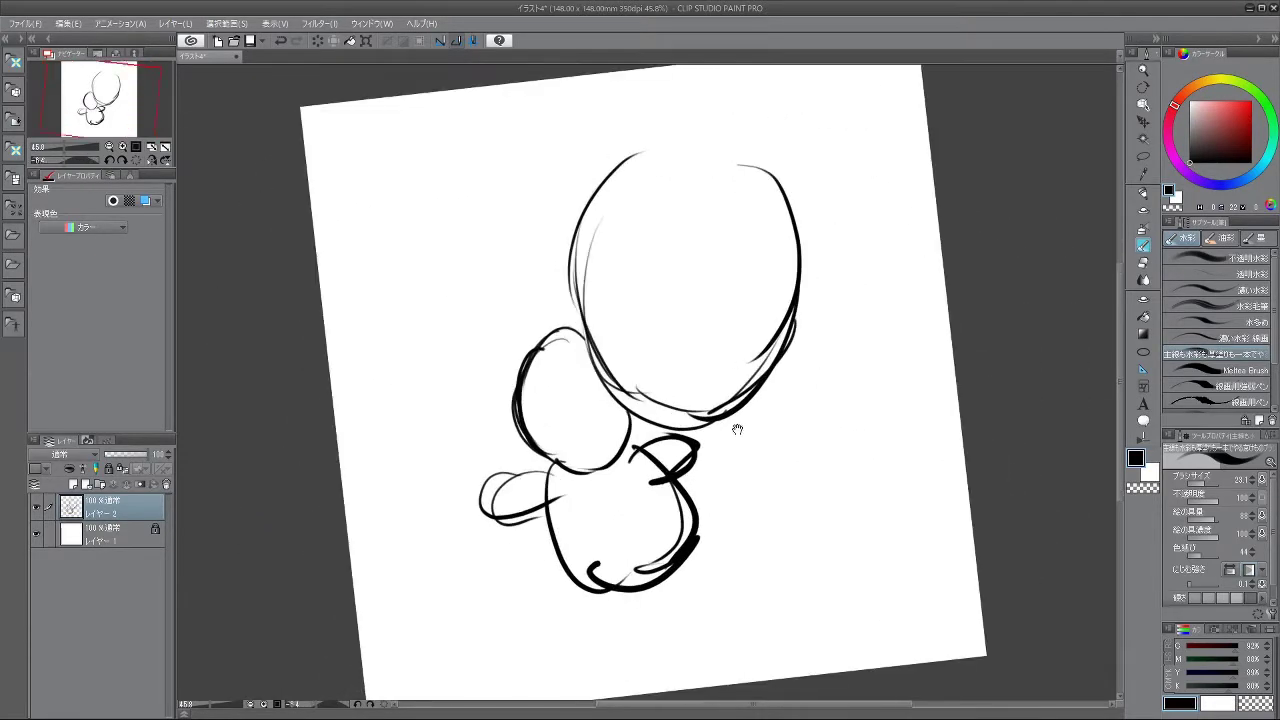
# - Sketch overlapping round forms across the body and a short line to its right
pyautogui.scroll(-4, 736, 411)
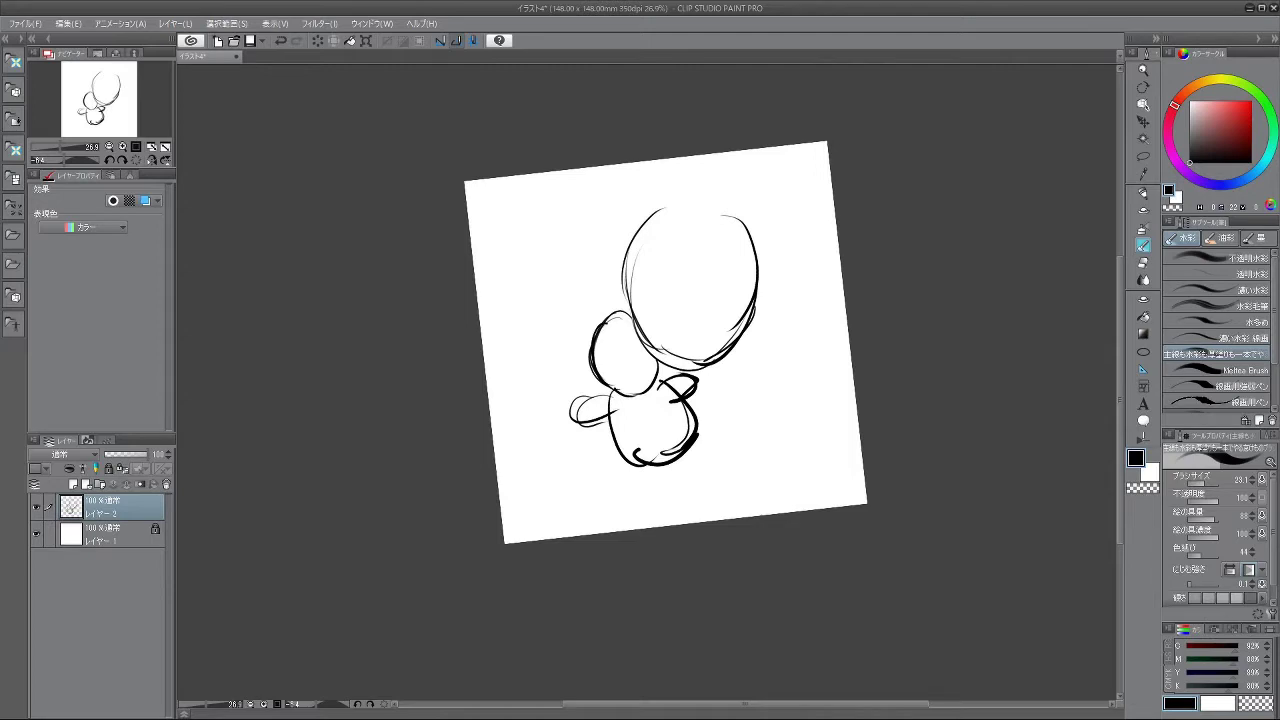
pyautogui.moveTo(640, 409)
pyautogui.mouseDown()
pyautogui.moveTo(606, 412)
pyautogui.moveTo(603, 458)
pyautogui.moveTo(647, 413)
pyautogui.mouseUp()
pyautogui.hotkey('ctrl', 'z')
pyautogui.hotkey('ctrl', 'z')
pyautogui.moveTo(601, 428); pyautogui.dragTo(634, 457)
pyautogui.moveTo(638, 409)
pyautogui.mouseDown()
pyautogui.moveTo(655, 454)
pyautogui.moveTo(665, 414)
pyautogui.mouseUp()
pyautogui.moveTo(668, 411); pyautogui.dragTo(722, 408)
pyautogui.hotkey('ctrl', 'z')
# - Sketch a bent, rounded curve to the right of the body, below the head oval
pyautogui.moveTo(744, 349)
pyautogui.mouseDown()
pyautogui.moveTo(781, 361)
pyautogui.moveTo(782, 380)
pyautogui.moveTo(794, 365)
pyautogui.moveTo(798, 422)
pyautogui.mouseUp()
pyautogui.hotkey('ctrl', 'z')
pyautogui.hotkey('ctrl', 'z')
pyautogui.hotkey('ctrl', 'z')
pyautogui.moveTo(748, 379); pyautogui.dragTo(782, 430)
# - Try curved outlines beside the small oval and down the left side of the body
pyautogui.moveTo(586, 367); pyautogui.dragTo(558, 371)
pyautogui.hotkey('ctrl', 'z')
pyautogui.moveTo(592, 330)
pyautogui.mouseDown()
pyautogui.moveTo(558, 371)
pyautogui.moveTo(575, 384)
pyautogui.mouseUp()
pyautogui.hotkey('ctrl', 'z')
pyautogui.moveTo(579, 381); pyautogui.dragTo(578, 455)
pyautogui.hotkey('ctrl', 'z')
pyautogui.hotkey('ctrl', 'z')
pyautogui.moveTo(588, 375)
pyautogui.mouseDown()
pyautogui.moveTo(574, 403)
pyautogui.moveTo(584, 490)
pyautogui.moveTo(676, 420)
pyautogui.moveTo(718, 406)
pyautogui.moveTo(706, 390)
pyautogui.moveTo(708, 408)
pyautogui.mouseUp()
pyautogui.hotkey('ctrl', 'z')
pyautogui.hotkey('ctrl', 'z')
# - Sketch a rounded lower outline beneath the body's left side
pyautogui.moveTo(656, 459)
pyautogui.mouseDown()
pyautogui.moveTo(625, 492)
pyautogui.moveTo(654, 498)
pyautogui.moveTo(640, 502)
pyautogui.mouseUp()
pyautogui.hotkey('ctrl', 'z')
pyautogui.hotkey('ctrl', 'z')
pyautogui.moveTo(592, 456); pyautogui.dragTo(630, 502)
pyautogui.hotkey('ctrl', 'z')
pyautogui.moveTo(776, 436)
pyautogui.mouseDown()
pyautogui.moveTo(736, 498)
pyautogui.moveTo(700, 489)
pyautogui.moveTo(719, 488)
pyautogui.moveTo(736, 458)
pyautogui.mouseUp()
pyautogui.hotkey('ctrl', 'z')
pyautogui.hotkey('ctrl', 'z')
pyautogui.hotkey('ctrl', 'z')
pyautogui.hotkey('ctrl', 'z')
# - Sketch the lower-right limb outlines and touch up the short lines around the body
pyautogui.moveTo(664, 409)
pyautogui.mouseDown()
pyautogui.moveTo(731, 467)
pyautogui.moveTo(683, 489)
pyautogui.mouseUp()
pyautogui.hotkey('ctrl', 'z')
pyautogui.moveTo(668, 477)
pyautogui.mouseDown()
pyautogui.moveTo(704, 517)
pyautogui.moveTo(719, 515)
pyautogui.mouseUp()
pyautogui.moveTo(734, 451); pyautogui.dragTo(742, 490)
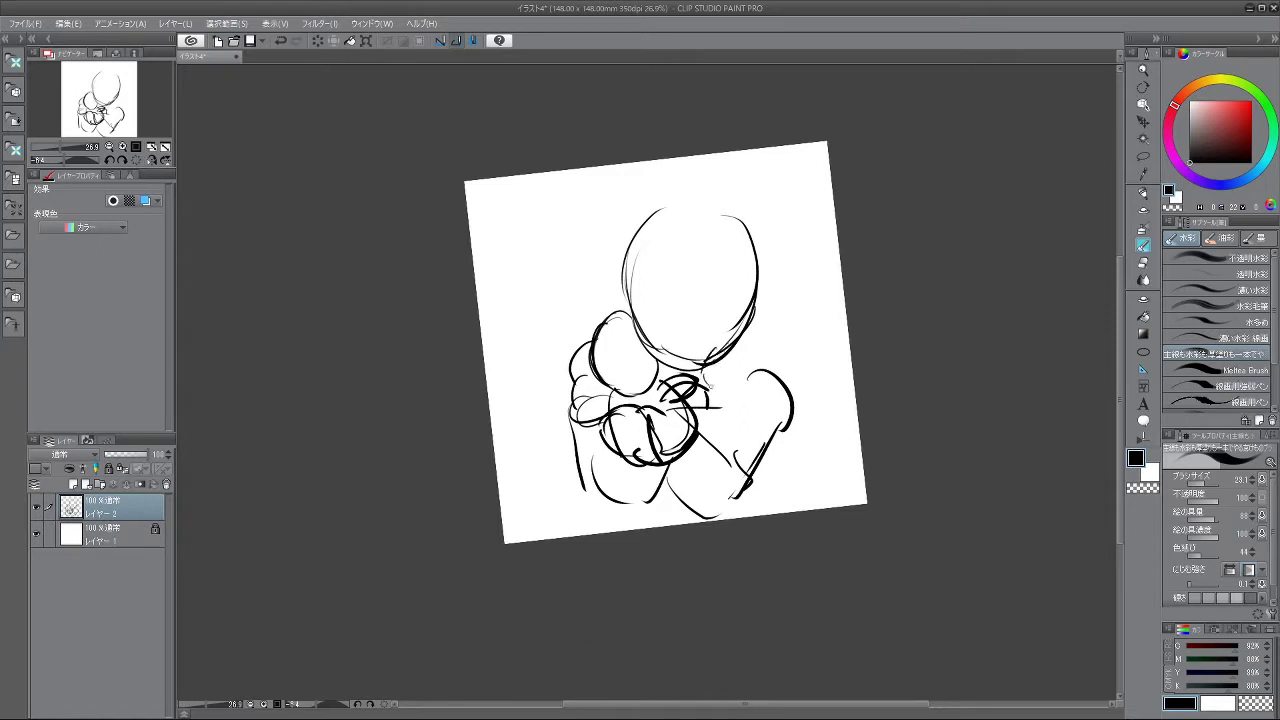
pyautogui.moveTo(729, 384); pyautogui.dragTo(742, 378)
pyautogui.moveTo(571, 388)
pyautogui.mouseDown()
pyautogui.moveTo(581, 450)
pyautogui.moveTo(581, 409)
pyautogui.mouseUp()
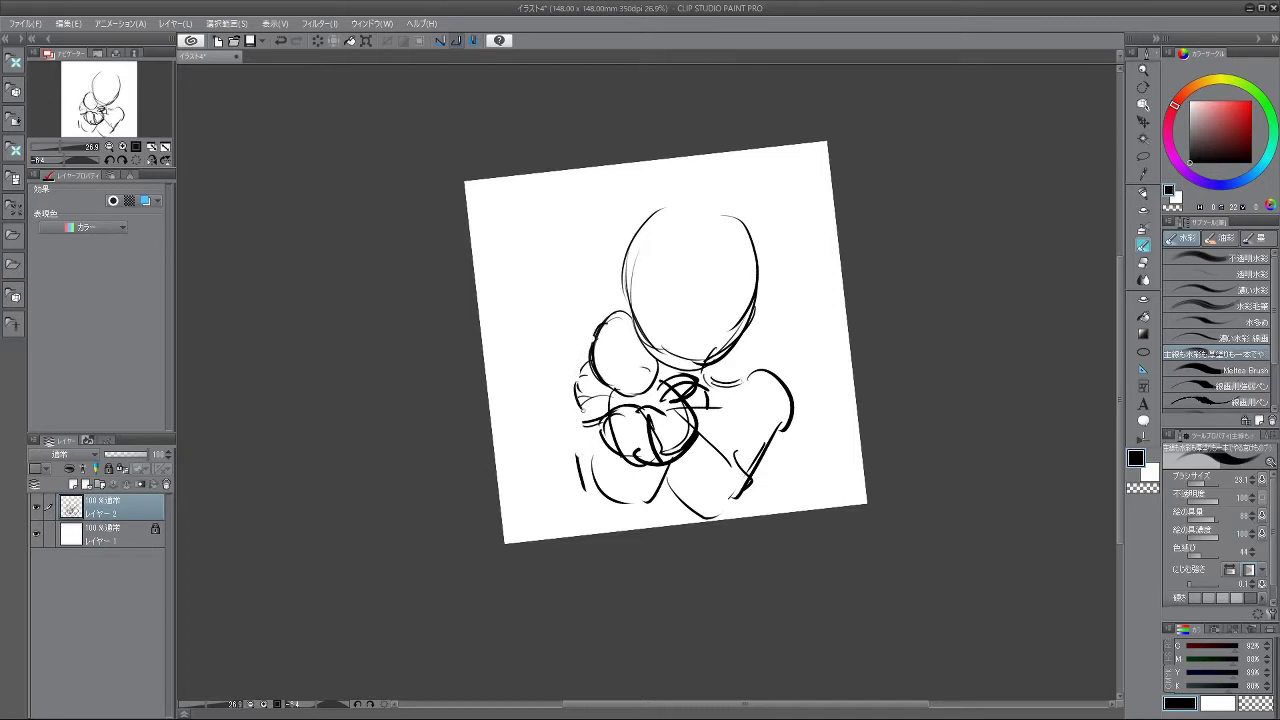
# - Rework the side outlines and the lower limb lines near the canvas's bottom edge
pyautogui.moveTo(571, 586)
pyautogui.mouseDown()
pyautogui.moveTo(868, 320)
pyautogui.moveTo(851, 420)
pyautogui.moveTo(866, 240)
pyautogui.moveTo(810, 215)
pyautogui.moveTo(765, 214)
pyautogui.mouseUp()
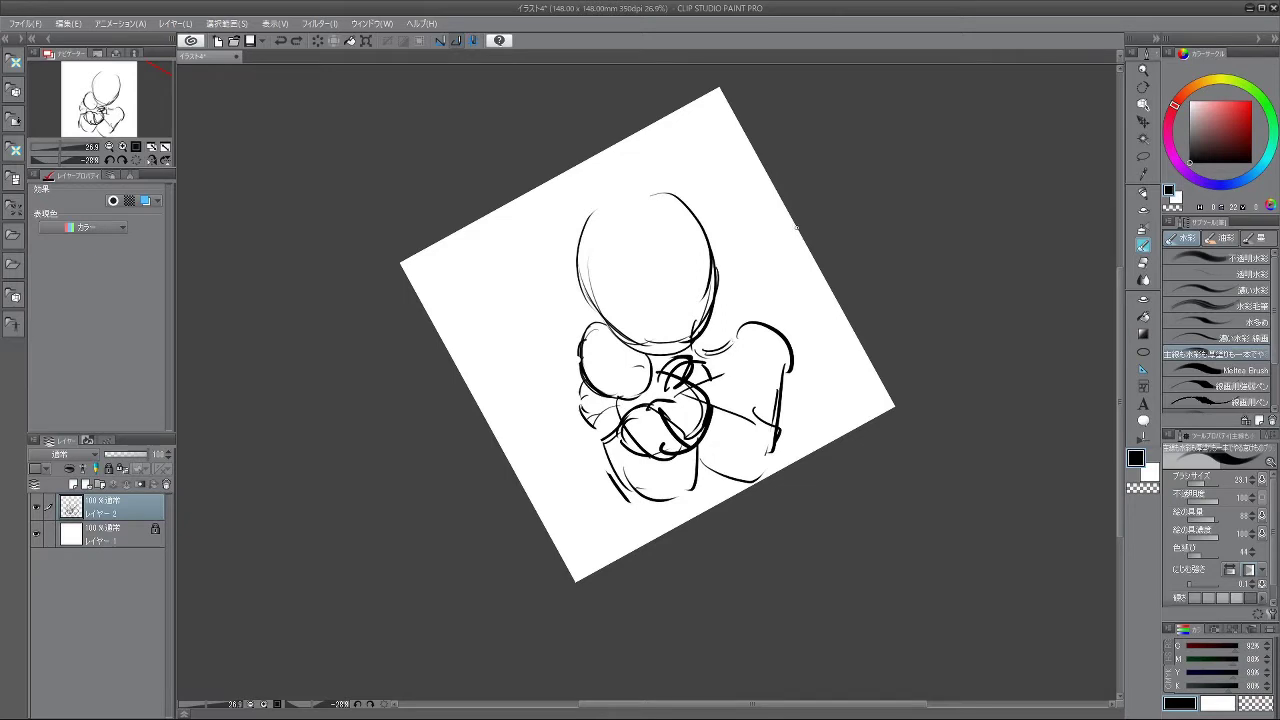
pyautogui.moveTo(752, 448); pyautogui.dragTo(691, 498)
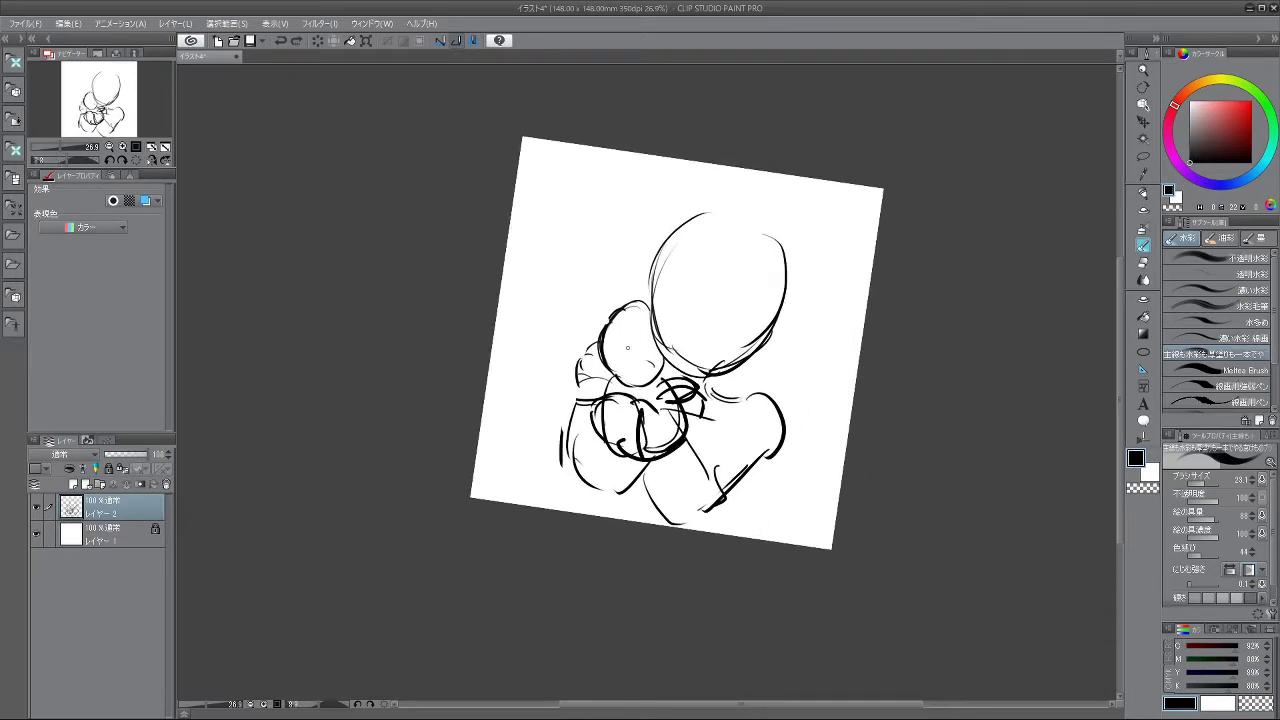
pyautogui.moveTo(572, 406)
pyautogui.mouseDown()
pyautogui.moveTo(574, 472)
pyautogui.moveTo(563, 470)
pyautogui.mouseUp()
pyautogui.moveTo(770, 452)
pyautogui.mouseDown()
pyautogui.moveTo(734, 394)
pyautogui.moveTo(780, 410)
pyautogui.moveTo(784, 438)
pyautogui.mouseUp()
pyautogui.moveTo(728, 402)
pyautogui.mouseDown()
pyautogui.moveTo(745, 433)
pyautogui.moveTo(744, 407)
pyautogui.moveTo(742, 439)
pyautogui.moveTo(760, 427)
pyautogui.moveTo(714, 486)
pyautogui.moveTo(675, 511)
pyautogui.mouseUp()
pyautogui.hotkey('ctrl', 'z')
pyautogui.hotkey('ctrl', 'z')
pyautogui.hotkey('ctrl', 'z')
pyautogui.moveTo(657, 458)
pyautogui.mouseDown()
pyautogui.moveTo(680, 516)
pyautogui.moveTo(722, 503)
pyautogui.moveTo(715, 487)
pyautogui.moveTo(680, 513)
pyautogui.mouseUp()
pyautogui.hotkey('ctrl', 'z')
pyautogui.moveTo(677, 513)
pyautogui.mouseDown()
pyautogui.moveTo(711, 509)
pyautogui.moveTo(708, 526)
pyautogui.mouseUp()
pyautogui.hotkey('ctrl', 'z')
pyautogui.moveTo(652, 477)
pyautogui.mouseDown()
pyautogui.moveTo(669, 512)
pyautogui.moveTo(655, 509)
pyautogui.moveTo(710, 518)
pyautogui.mouseUp()
pyautogui.moveTo(688, 447)
pyautogui.mouseDown()
pyautogui.moveTo(715, 484)
pyautogui.moveTo(762, 355)
pyautogui.mouseUp()
pyautogui.moveTo(734, 127)
pyautogui.mouseDown()
pyautogui.moveTo(910, 314)
pyautogui.moveTo(902, 288)
pyautogui.mouseUp()
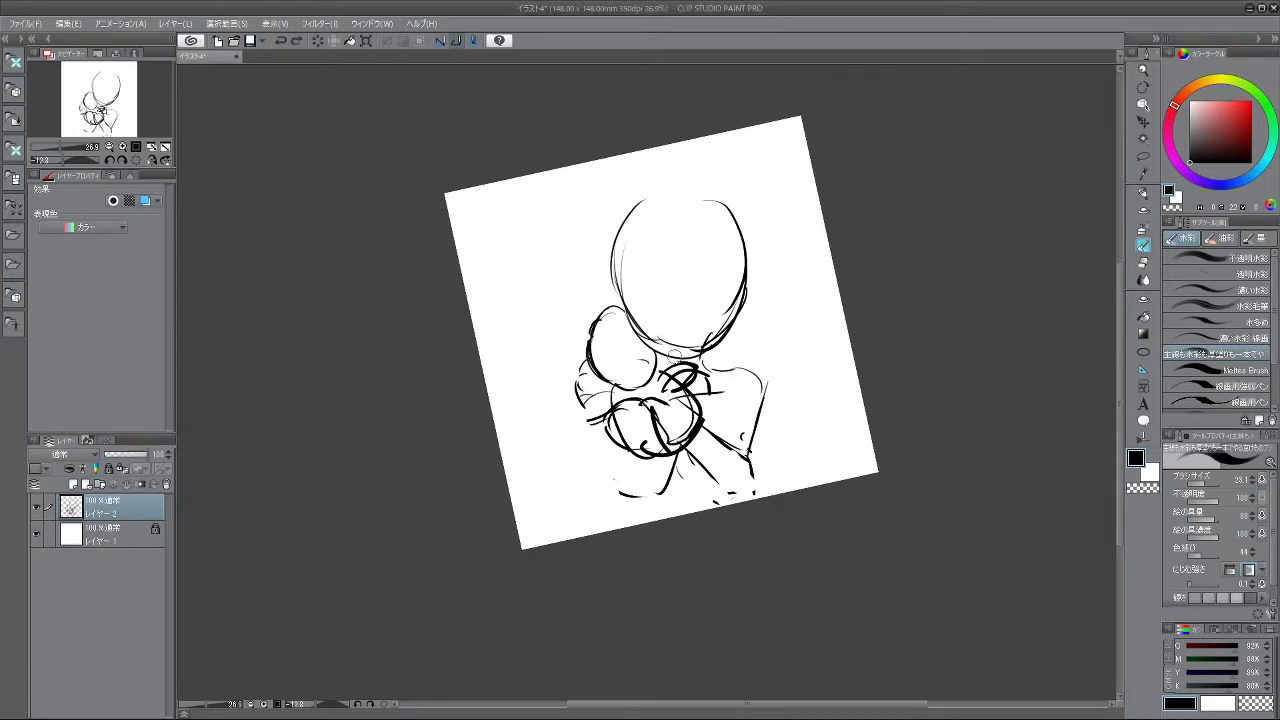
# - Erase the whole figure sketch from the layer
pyautogui.moveTo(738, 284); pyautogui.dragTo(600, 400)
pyautogui.moveTo(701, 273)
pyautogui.mouseDown()
pyautogui.moveTo(749, 232)
pyautogui.moveTo(644, 248)
pyautogui.mouseUp()
pyautogui.hotkey('ctrl', 'z')
pyautogui.hotkey('ctrl', 'z')
pyautogui.hotkey('ctrl', 'z')
pyautogui.hotkey('ctrl', 'z')
pyautogui.hotkey('ctrl', 'z')
pyautogui.hotkey('ctrl', 'z')
pyautogui.hotkey('ctrl', 'z')
pyautogui.hotkey('ctrl', 'z')
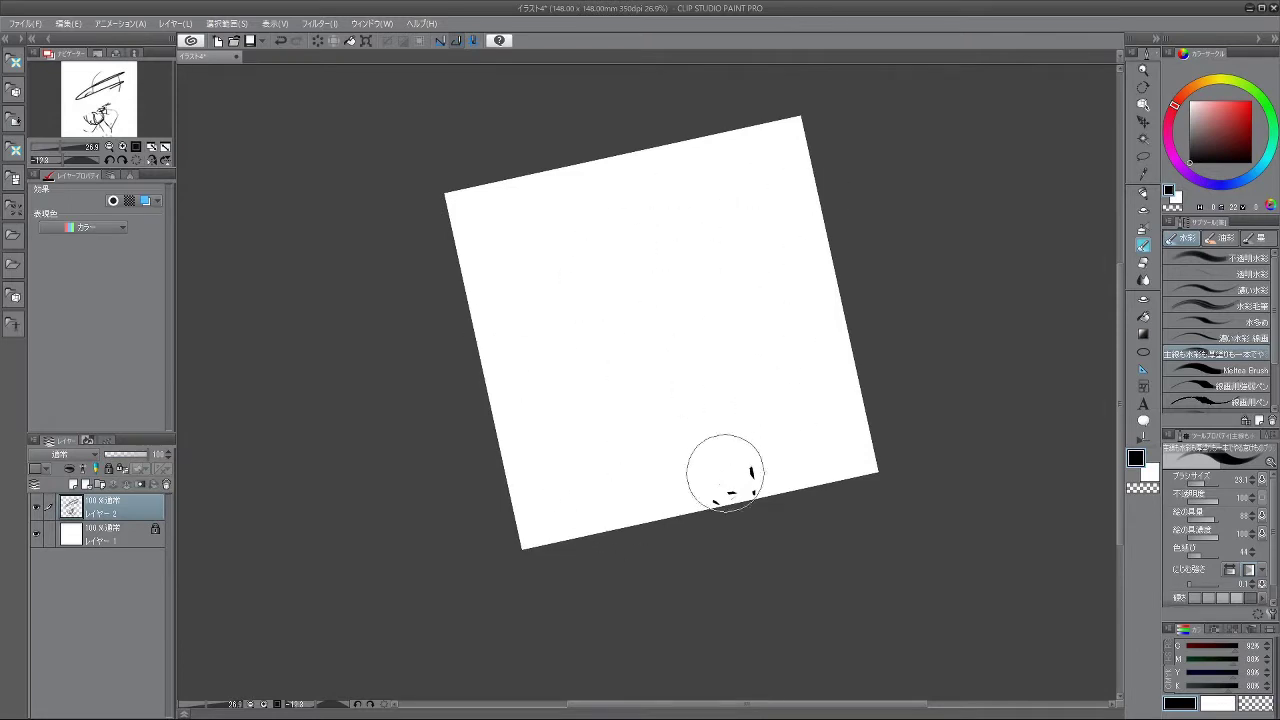
pyautogui.hotkey('ctrl', 'z')
pyautogui.hotkey('ctrl', 'z')
# - Try a new head from overlapping ovals in the upper middle of the canvas
pyautogui.moveTo(612, 335); pyautogui.dragTo(668, 367)
pyautogui.hotkey('ctrl', 'z')
pyautogui.moveTo(650, 202)
pyautogui.mouseDown()
pyautogui.moveTo(626, 347)
pyautogui.moveTo(721, 330)
pyautogui.moveTo(676, 347)
pyautogui.moveTo(606, 318)
pyautogui.mouseUp()
pyautogui.hotkey('ctrl', 'z')
pyautogui.moveTo(603, 263); pyautogui.dragTo(608, 326)
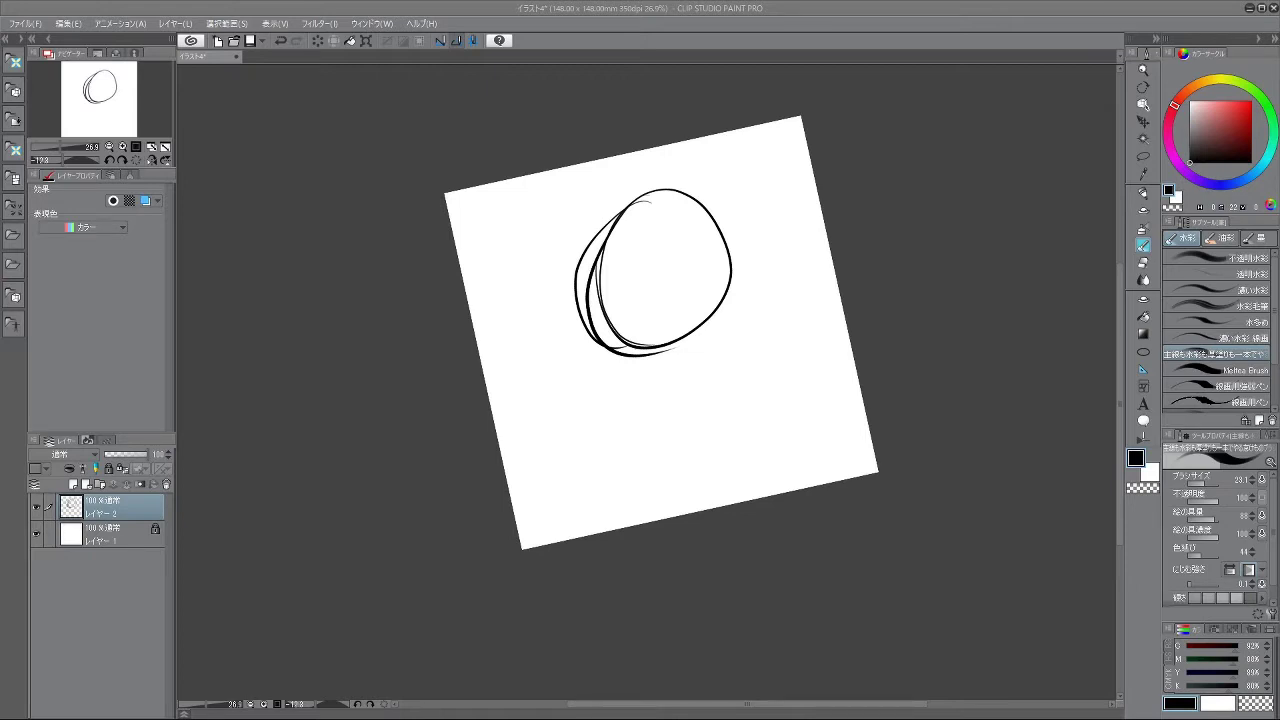
pyautogui.moveTo(682, 341)
pyautogui.mouseDown()
pyautogui.moveTo(643, 343)
pyautogui.moveTo(738, 252)
pyautogui.mouseUp()
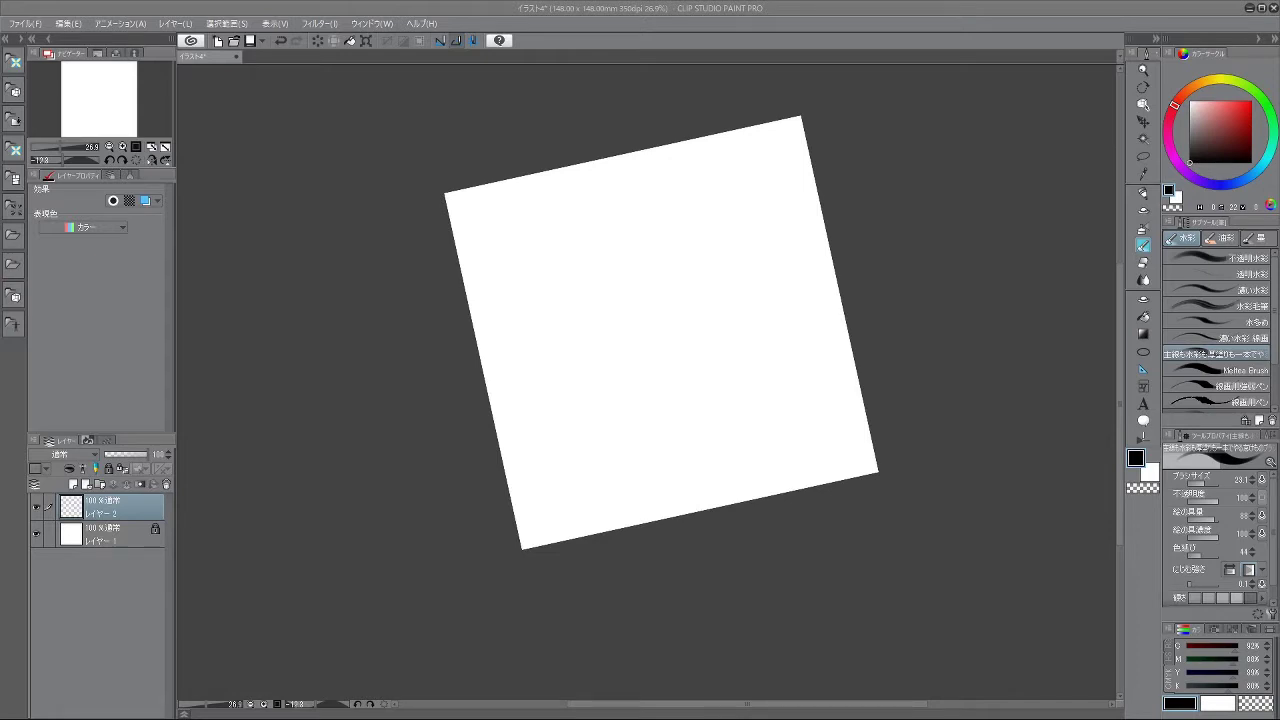
# - Sketch a single round head outline in the upper middle of the blank canvas
pyautogui.moveTo(600, 216)
pyautogui.mouseDown()
pyautogui.moveTo(646, 293)
pyautogui.moveTo(626, 187)
pyautogui.moveTo(684, 309)
pyautogui.moveTo(638, 321)
pyautogui.mouseUp()
pyautogui.hotkey('ctrl', 'z')
pyautogui.moveTo(590, 214)
pyautogui.mouseDown()
pyautogui.moveTo(588, 270)
pyautogui.moveTo(633, 315)
pyautogui.mouseUp()
pyautogui.hotkey('ctrl', 'z')
pyautogui.moveTo(585, 244)
pyautogui.mouseDown()
pyautogui.moveTo(631, 321)
pyautogui.moveTo(651, 322)
pyautogui.mouseUp()
pyautogui.hotkey('ctrl', 'z')
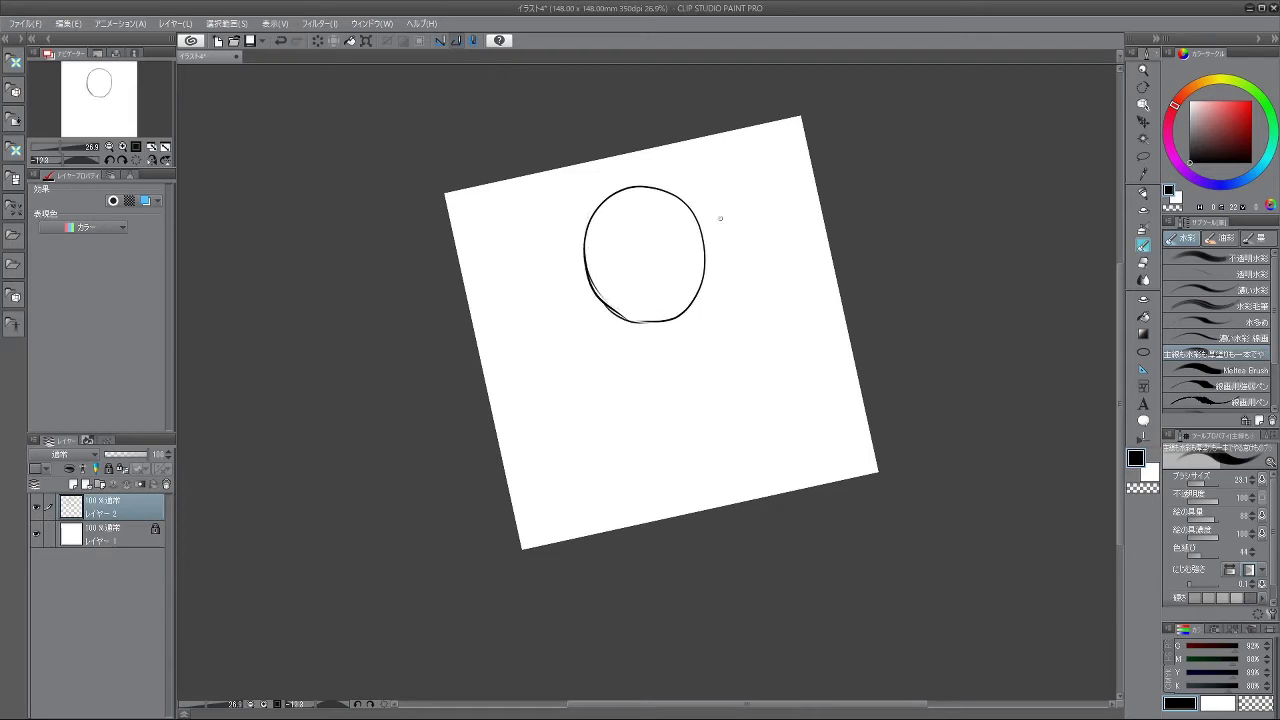
# - Mark a tiny nose and mouth in the lower part of the face after trying out guide strokes
pyautogui.moveTo(617, 290); pyautogui.dragTo(670, 249)
pyautogui.hotkey('ctrl', 'z')
pyautogui.moveTo(623, 234); pyautogui.dragTo(658, 298)
pyautogui.hotkey('ctrl', 'z')
pyautogui.hotkey('ctrl', 'z')
pyautogui.hotkey('ctrl', 'y')
pyautogui.hotkey('ctrl', 'z')
pyautogui.hotkey('ctrl', 'y')
pyautogui.hotkey('ctrl', 'z')
pyautogui.hotkey('ctrl', 'y')
pyautogui.hotkey('ctrl', 'z')
pyautogui.hotkey('ctrl', 'z')
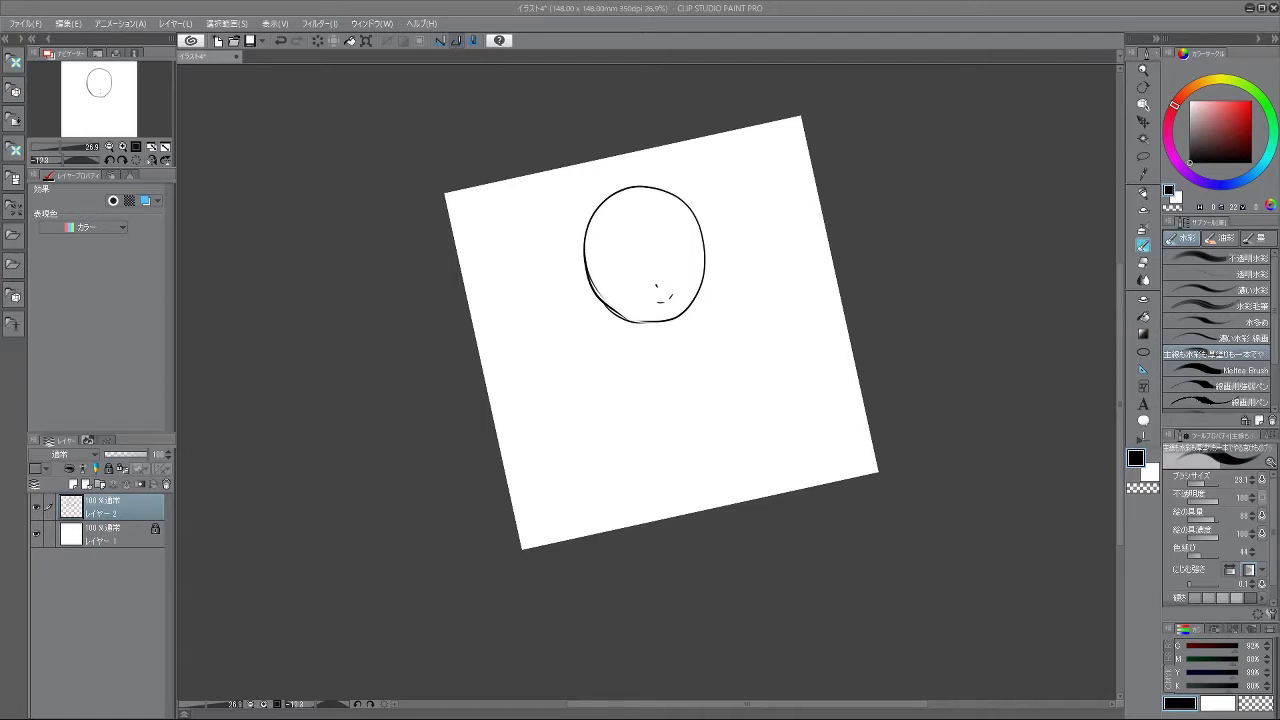
pyautogui.hotkey('ctrl', 'z')
# - Sketch curved fringe strands sweeping from the head's upper left toward the middle of the face
pyautogui.moveTo(594, 214)
pyautogui.mouseDown()
pyautogui.moveTo(648, 279)
pyautogui.moveTo(654, 270)
pyautogui.mouseUp()
pyautogui.moveTo(613, 200); pyautogui.dragTo(658, 264)
pyautogui.hotkey('ctrl', 'z')
pyautogui.moveTo(648, 211)
pyautogui.mouseDown()
pyautogui.moveTo(667, 264)
pyautogui.moveTo(679, 261)
pyautogui.mouseUp()
pyautogui.hotkey('ctrl', 'z')
pyautogui.hotkey('ctrl', 'z')
pyautogui.hotkey('ctrl', 'z')
pyautogui.moveTo(643, 198); pyautogui.dragTo(666, 258)
pyautogui.hotkey('ctrl', 'z')
pyautogui.hotkey('ctrl', 'z')
pyautogui.hotkey('ctrl', 'z')
# - Add fringe strands from the crown down across the forehead's right half
pyautogui.moveTo(628, 194); pyautogui.dragTo(674, 254)
pyautogui.moveTo(646, 202); pyautogui.dragTo(672, 253)
pyautogui.hotkey('ctrl', 'z')
pyautogui.moveTo(646, 204); pyautogui.dragTo(701, 266)
pyautogui.hotkey('ctrl', 'z')
pyautogui.hotkey('ctrl', 'z')
# - Sketch hair locks along both sides of the face, running past the head outline on the right
pyautogui.moveTo(673, 207); pyautogui.dragTo(708, 292)
pyautogui.moveTo(697, 238); pyautogui.dragTo(712, 306)
pyautogui.moveTo(600, 230); pyautogui.dragTo(618, 296)
pyautogui.hotkey('ctrl', 'z')
pyautogui.hotkey('ctrl', 'z')
pyautogui.hotkey('ctrl', 'z')
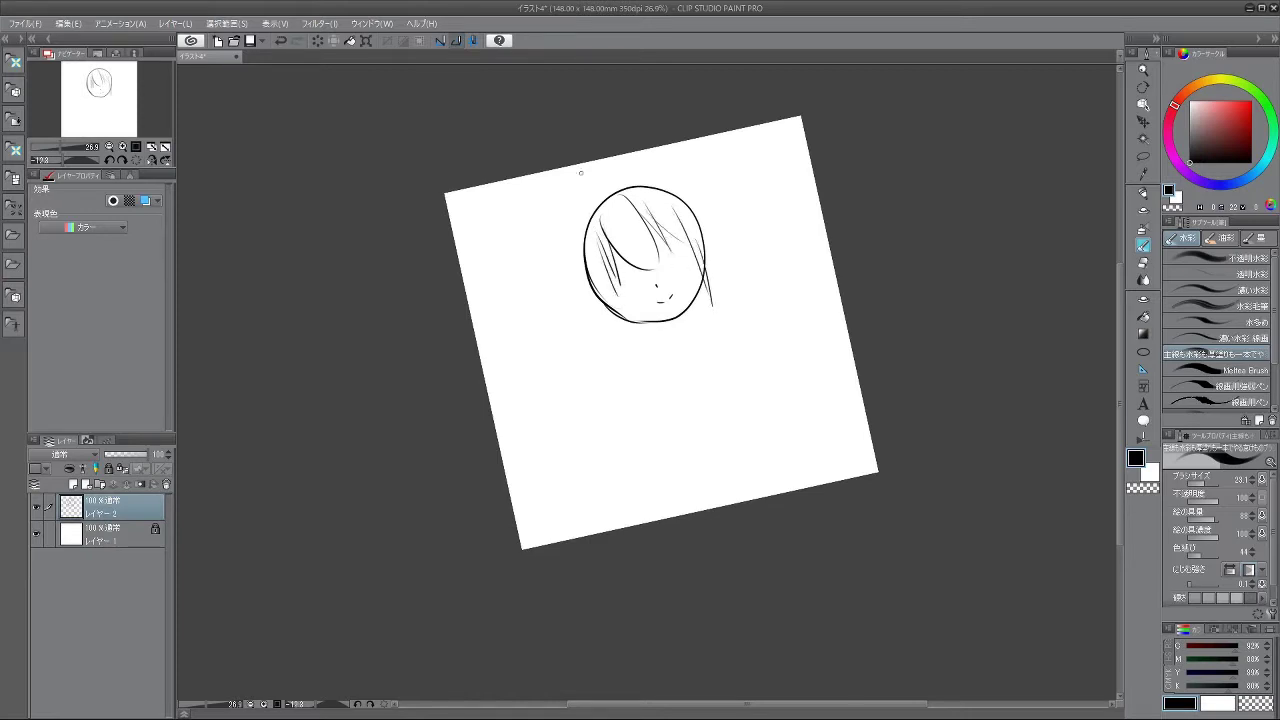
# - Sketch thin outer hair strokes along the face's left edge, reaching down past the jaw
pyautogui.hotkey('ctrl', 'z')
pyautogui.moveTo(584, 228); pyautogui.dragTo(598, 306)
pyautogui.hotkey('ctrl', 'z')
pyautogui.moveTo(606, 254); pyautogui.dragTo(610, 297)
pyautogui.moveTo(597, 297); pyautogui.dragTo(618, 349)
pyautogui.hotkey('ctrl', 'z')
pyautogui.hotkey('ctrl', 'z')
pyautogui.hotkey('ctrl', 'z')
pyautogui.moveTo(598, 298); pyautogui.dragTo(618, 357)
pyautogui.hotkey('ctrl', 'z')
pyautogui.moveTo(591, 294); pyautogui.dragTo(608, 331)
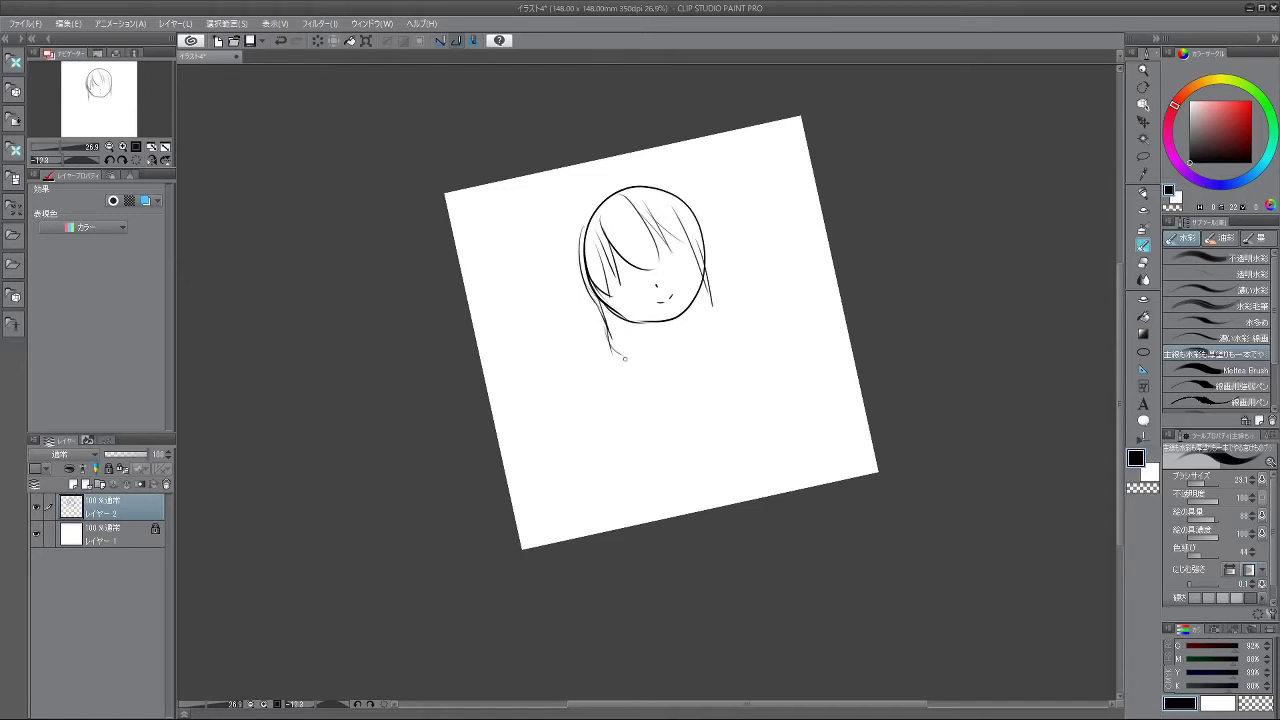
# - Extend the left side lock below the jaw with curved strands that taper to a point
pyautogui.hotkey('ctrl', 'z')
pyautogui.moveTo(599, 301); pyautogui.dragTo(628, 362)
pyautogui.hotkey('ctrl', 'z')
pyautogui.hotkey('ctrl', 'z')
pyautogui.moveTo(616, 318); pyautogui.dragTo(628, 362)
pyautogui.hotkey('ctrl', 'z')
pyautogui.moveTo(705, 274)
pyautogui.mouseDown()
pyautogui.moveTo(716, 318)
pyautogui.moveTo(643, 486)
pyautogui.moveTo(766, 371)
pyautogui.moveTo(546, 263)
pyautogui.moveTo(735, 231)
pyautogui.mouseUp()
pyautogui.moveTo(646, 483); pyautogui.dragTo(680, 478)
pyautogui.moveTo(572, 333)
pyautogui.mouseDown()
pyautogui.moveTo(604, 370)
pyautogui.moveTo(595, 347)
pyautogui.moveTo(616, 380)
pyautogui.mouseUp()
pyautogui.hotkey('ctrl', 'z')
# - Sketch a matching side lock hanging from the right cheek to below the chin, narrowing at its end
pyautogui.moveTo(670, 416); pyautogui.dragTo(686, 394)
pyautogui.moveTo(678, 328); pyautogui.dragTo(667, 374)
pyautogui.hotkey('ctrl', 'z')
pyautogui.moveTo(665, 487)
pyautogui.mouseDown()
pyautogui.moveTo(740, 440)
pyautogui.moveTo(740, 366)
pyautogui.moveTo(694, 292)
pyautogui.mouseUp()
pyautogui.moveTo(706, 354); pyautogui.dragTo(729, 392)
pyautogui.moveTo(684, 484)
pyautogui.mouseDown()
pyautogui.moveTo(846, 363)
pyautogui.moveTo(766, 276)
pyautogui.mouseUp()
pyautogui.moveTo(705, 370); pyautogui.dragTo(691, 432)
pyautogui.moveTo(710, 477); pyautogui.dragTo(723, 428)
pyautogui.moveTo(701, 370); pyautogui.dragTo(697, 397)
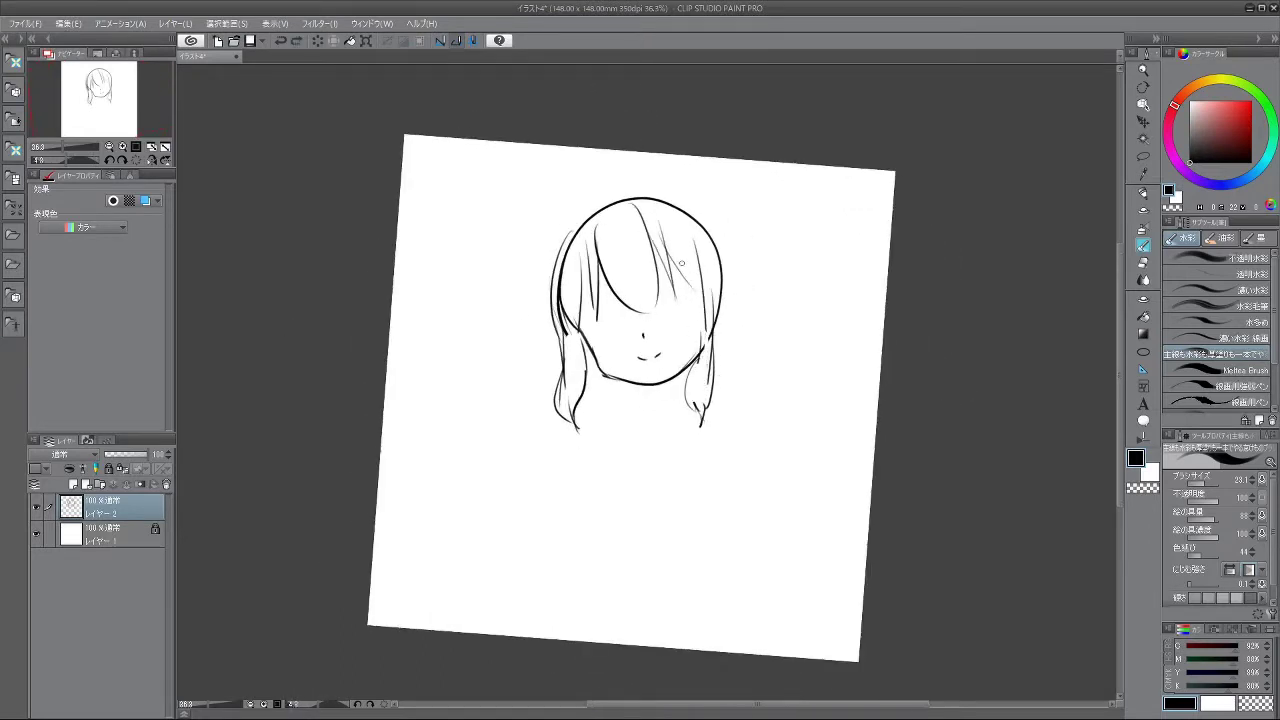
# - Add a small outward curl at the lower tip of the right side lock
pyautogui.moveTo(663, 508)
pyautogui.mouseDown()
pyautogui.moveTo(783, 463)
pyautogui.moveTo(731, 505)
pyautogui.mouseUp()
pyautogui.hotkey('ctrl', 'z')
pyautogui.moveTo(679, 327); pyautogui.dragTo(701, 384)
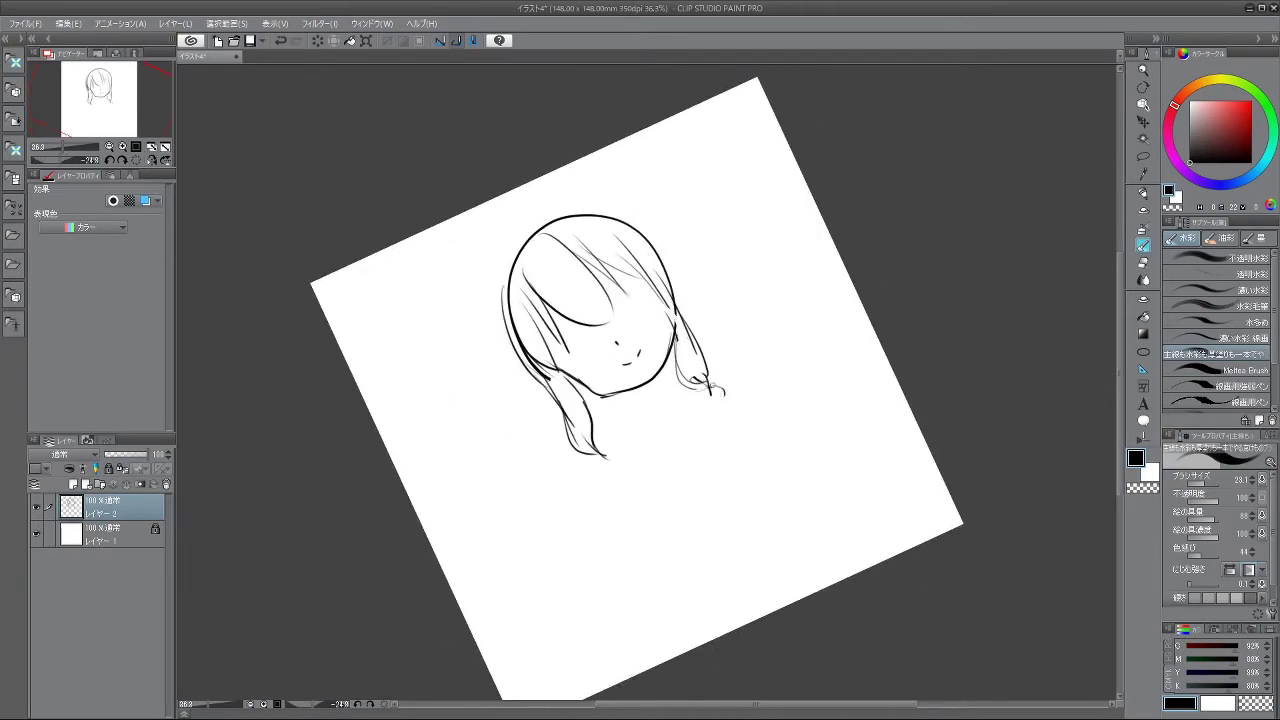
pyautogui.hotkey('ctrl', 'z')
pyautogui.moveTo(720, 377); pyautogui.dragTo(721, 400)
pyautogui.moveTo(678, 330); pyautogui.dragTo(729, 330)
# - Rework the left side lock with wavy inner strands and a flicked lower tip
pyautogui.moveTo(578, 362); pyautogui.dragTo(582, 406)
pyautogui.moveTo(553, 340); pyautogui.dragTo(565, 380)
pyautogui.hotkey('ctrl', 'z')
pyautogui.moveTo(577, 346); pyautogui.dragTo(551, 411)
pyautogui.hotkey('ctrl', 'z')
pyautogui.moveTo(583, 370); pyautogui.dragTo(575, 431)
pyautogui.hotkey('ctrl', 'z')
pyautogui.moveTo(578, 405); pyautogui.dragTo(581, 431)
pyautogui.moveTo(627, 551); pyautogui.dragTo(644, 551)
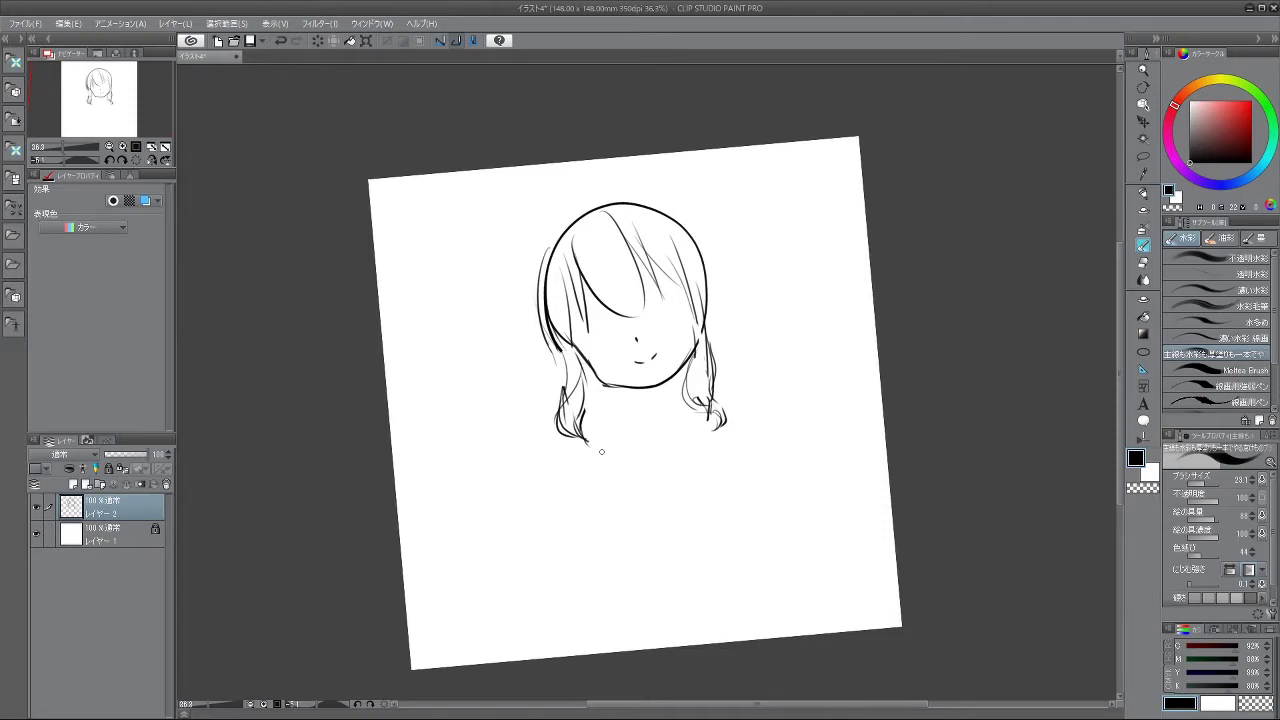
# - Sketch the outer hair contour around the head's upper left, retrying the curve outside the skull outline
pyautogui.hotkey('ctrl', 'z')
pyautogui.moveTo(628, 197); pyautogui.dragTo(666, 226)
pyautogui.hotkey('ctrl', 'z')
pyautogui.moveTo(555, 236); pyautogui.dragTo(547, 270)
pyautogui.hotkey('ctrl', 'z')
pyautogui.moveTo(573, 219); pyautogui.dragTo(549, 219)
pyautogui.moveTo(546, 230)
pyautogui.mouseDown()
pyautogui.moveTo(531, 268)
pyautogui.moveTo(541, 319)
pyautogui.mouseUp()
pyautogui.hotkey('ctrl', 'z')
pyautogui.hotkey('ctrl', 'z')
pyautogui.moveTo(558, 219); pyautogui.dragTo(534, 294)
pyautogui.hotkey('ctrl', 'z')
pyautogui.hotkey('ctrl', 'z')
# - Draw the hair volume line from the crown over the head's upper right, slightly outside the skull outline
pyautogui.moveTo(586, 209)
pyautogui.mouseDown()
pyautogui.moveTo(649, 187)
pyautogui.moveTo(690, 232)
pyautogui.mouseUp()
pyautogui.hotkey('ctrl', 'z')
pyautogui.hotkey('ctrl', 'z')
pyautogui.hotkey('ctrl', 'z')
pyautogui.moveTo(641, 196); pyautogui.dragTo(699, 262)
pyautogui.moveTo(671, 222); pyautogui.dragTo(703, 290)
pyautogui.moveTo(630, 463)
pyautogui.mouseDown()
pyautogui.moveTo(887, 248)
pyautogui.moveTo(842, 197)
pyautogui.mouseUp()
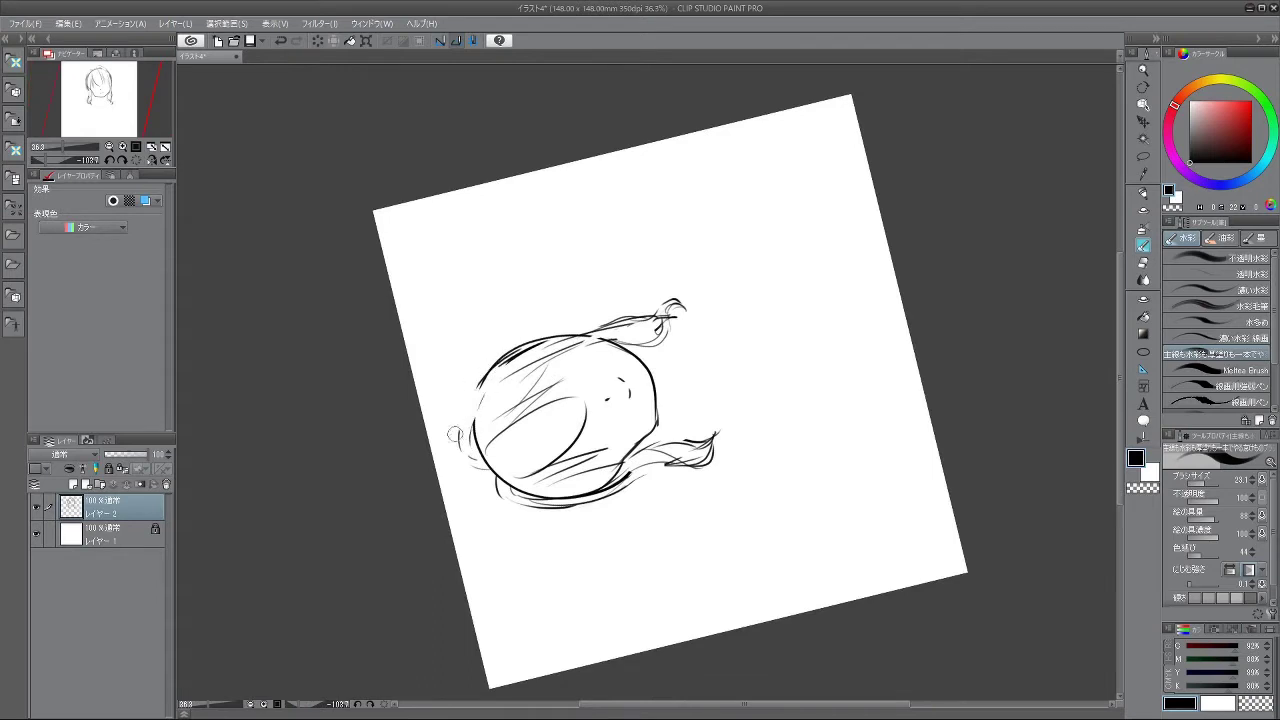
pyautogui.moveTo(497, 362); pyautogui.dragTo(460, 450)
pyautogui.moveTo(502, 389)
pyautogui.mouseDown()
pyautogui.moveTo(463, 473)
pyautogui.moveTo(466, 454)
pyautogui.moveTo(488, 469)
pyautogui.mouseUp()
pyautogui.hotkey('ctrl', 'z')
# - Strengthen the hair contour down the head's right side into the right side lock
pyautogui.moveTo(645, 555)
pyautogui.mouseDown()
pyautogui.moveTo(746, 526)
pyautogui.moveTo(664, 211)
pyautogui.moveTo(502, 290)
pyautogui.mouseUp()
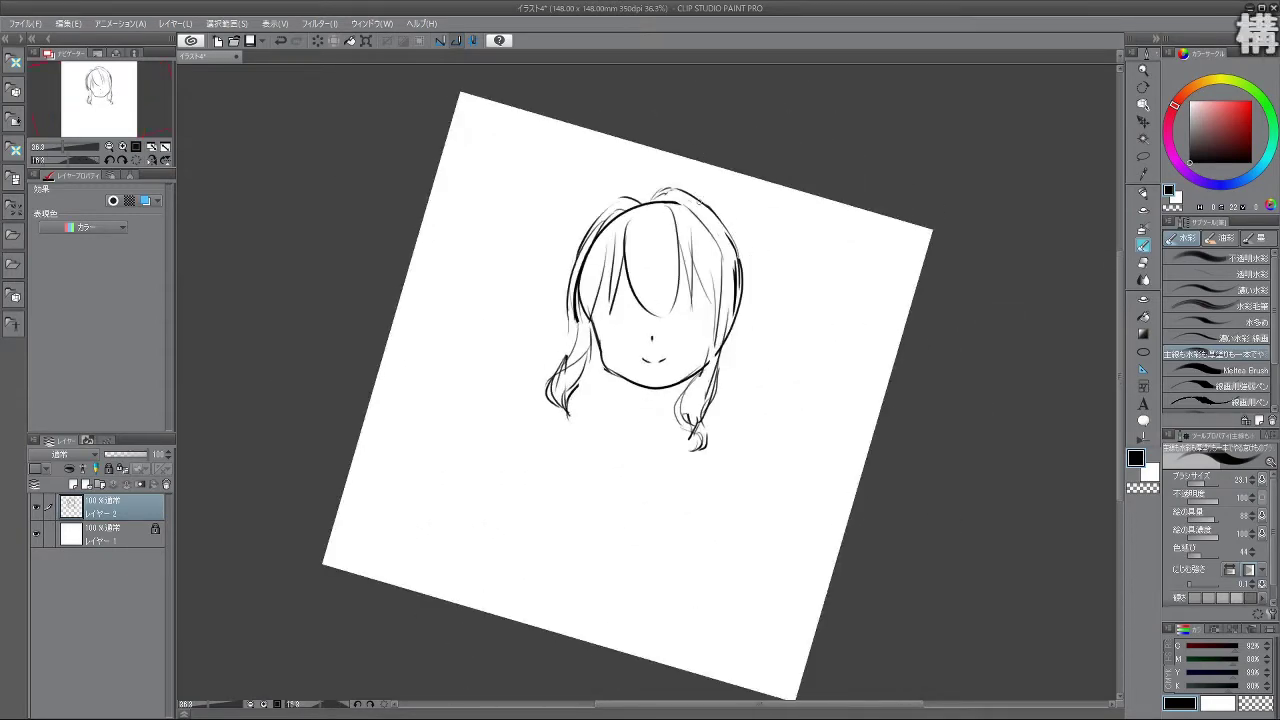
pyautogui.moveTo(727, 503)
pyautogui.mouseDown()
pyautogui.moveTo(671, 387)
pyautogui.moveTo(671, 506)
pyautogui.moveTo(628, 470)
pyautogui.moveTo(696, 300)
pyautogui.mouseUp()
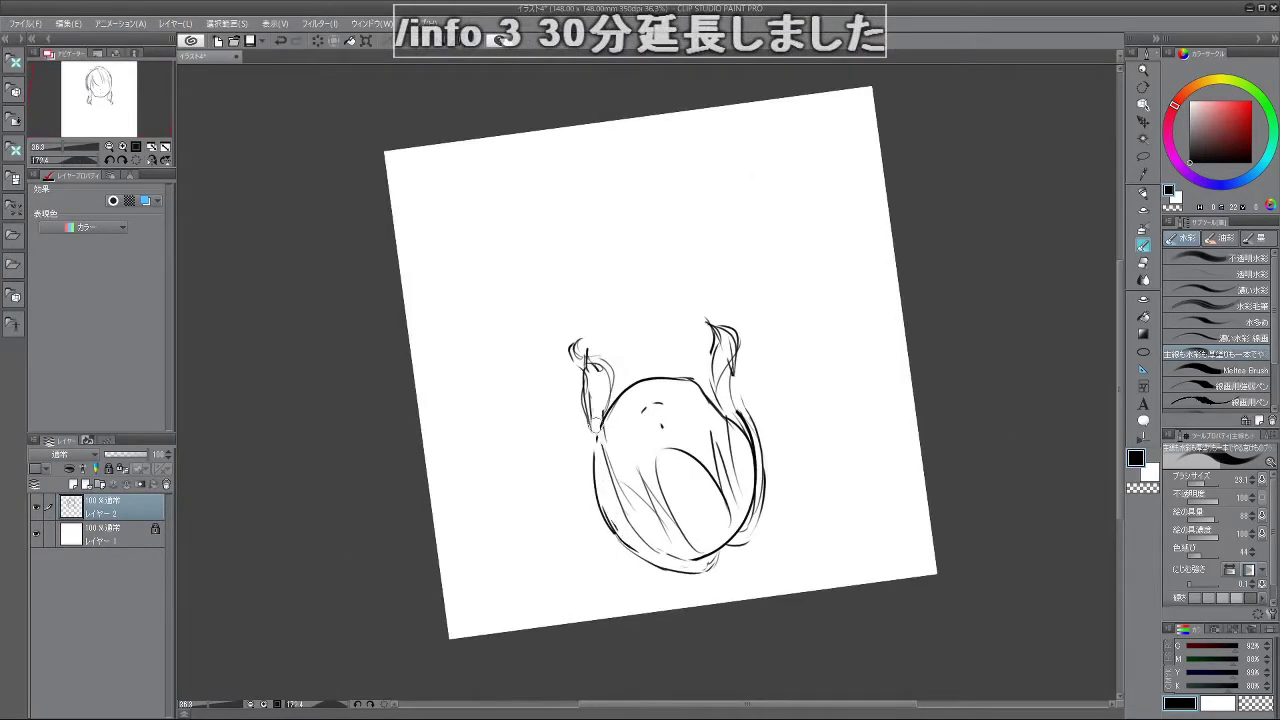
pyautogui.hotkey('ctrl', 'z')
pyautogui.moveTo(587, 408)
pyautogui.mouseDown()
pyautogui.moveTo(591, 472)
pyautogui.moveTo(628, 543)
pyautogui.mouseUp()
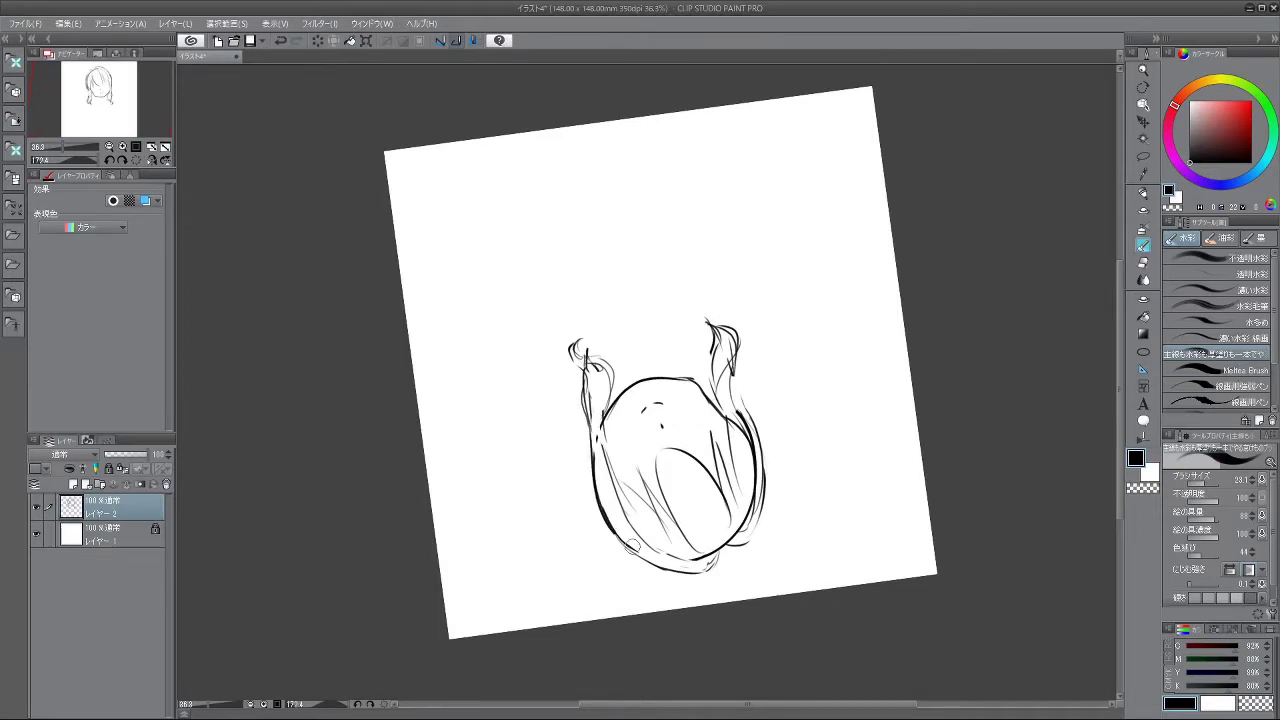
pyautogui.moveTo(635, 603)
pyautogui.mouseDown()
pyautogui.moveTo(886, 380)
pyautogui.moveTo(814, 371)
pyautogui.moveTo(712, 397)
pyautogui.mouseUp()
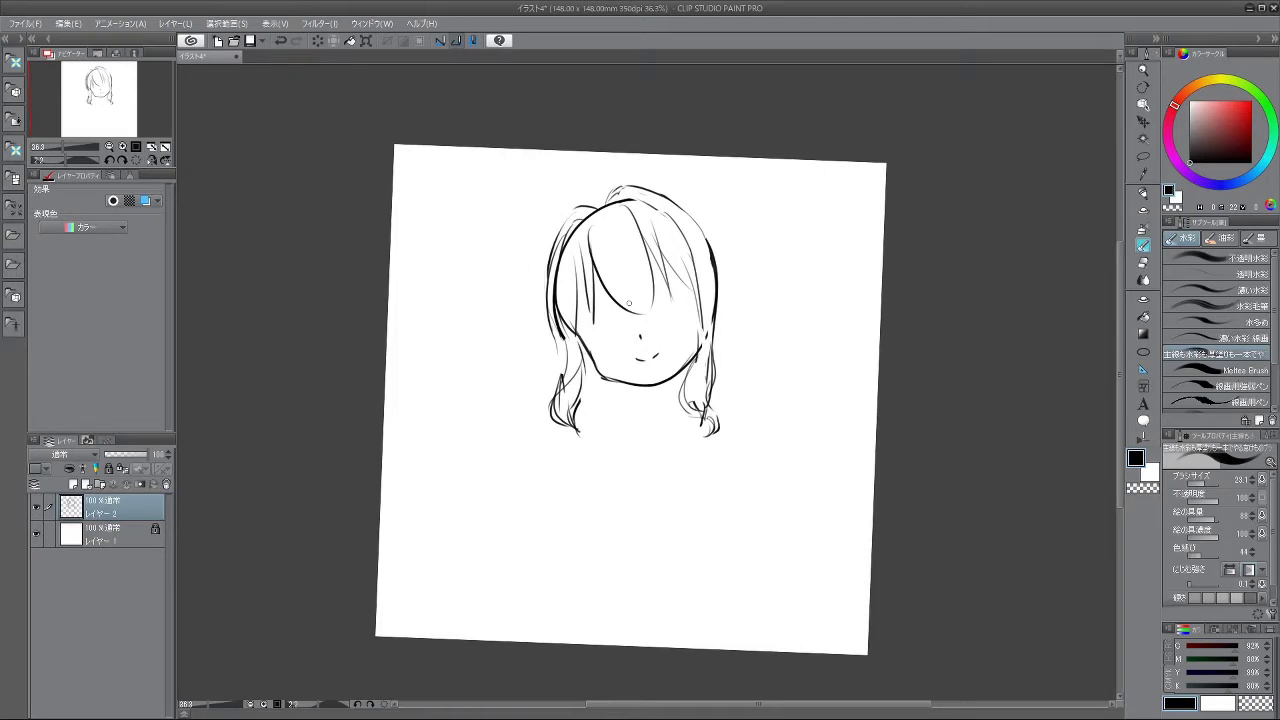
# - Add a loose wavy outer lock on the left, running from cheek height to the side lock's end
pyautogui.hotkey('ctrl', 'z')
pyautogui.moveTo(551, 281); pyautogui.dragTo(551, 394)
pyautogui.hotkey('ctrl', 'z')
pyautogui.moveTo(546, 304); pyautogui.dragTo(551, 386)
pyautogui.hotkey('ctrl', 'z')
pyautogui.hotkey('ctrl', 'z')
pyautogui.moveTo(547, 301)
pyautogui.mouseDown()
pyautogui.moveTo(555, 381)
pyautogui.moveTo(552, 392)
pyautogui.moveTo(546, 345)
pyautogui.moveTo(550, 408)
pyautogui.moveTo(541, 403)
pyautogui.mouseUp()
pyautogui.hotkey('ctrl', 'z')
pyautogui.hotkey('ctrl', 'z')
pyautogui.hotkey('ctrl', 'z')
pyautogui.hotkey('ctrl', 'z')
pyautogui.hotkey('ctrl', 'z')
pyautogui.moveTo(547, 350); pyautogui.dragTo(543, 394)
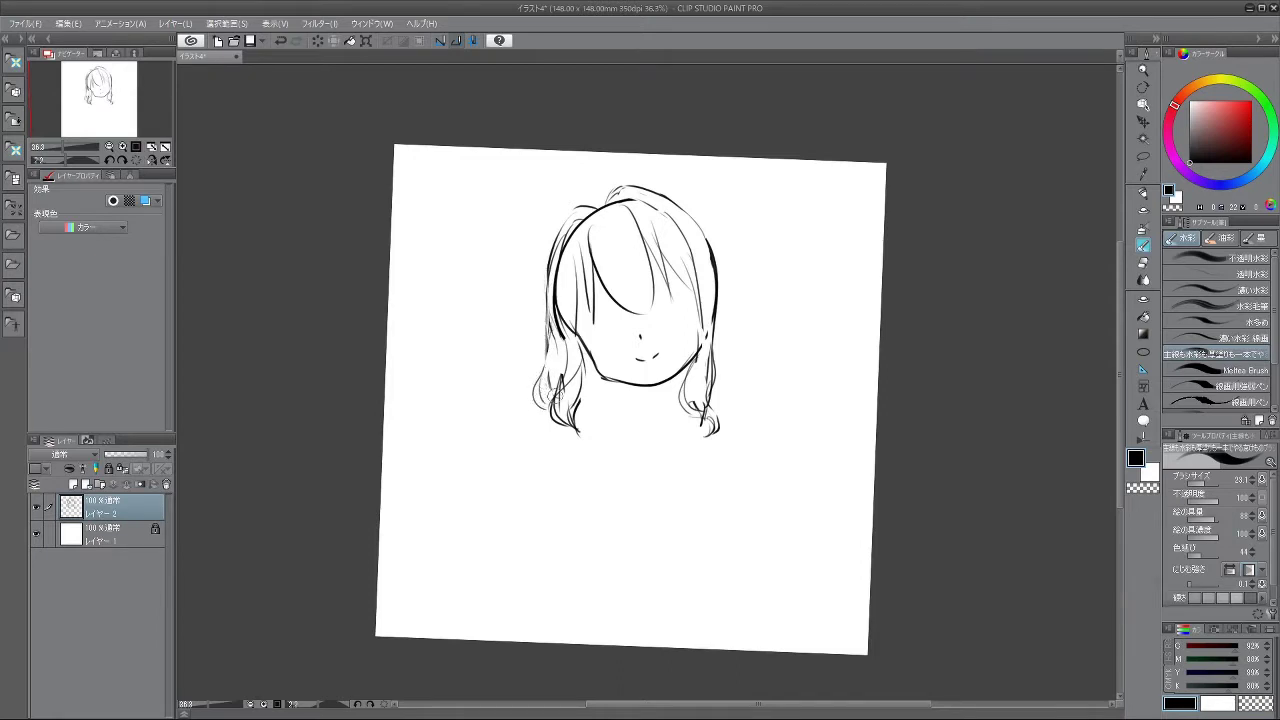
pyautogui.hotkey('ctrl', 'z')
# - Rework the jawline between the chin and the right cheek with shorter, straighter strokes
pyautogui.moveTo(610, 518); pyautogui.dragTo(648, 523)
pyautogui.moveTo(684, 294)
pyautogui.mouseDown()
pyautogui.moveTo(711, 360)
pyautogui.moveTo(706, 346)
pyautogui.mouseUp()
pyautogui.hotkey('ctrl', 'z')
pyautogui.moveTo(618, 498)
pyautogui.mouseDown()
pyautogui.moveTo(754, 374)
pyautogui.moveTo(746, 337)
pyautogui.mouseUp()
pyautogui.moveTo(662, 387)
pyautogui.mouseDown()
pyautogui.moveTo(751, 523)
pyautogui.moveTo(786, 286)
pyautogui.moveTo(621, 328)
pyautogui.moveTo(619, 366)
pyautogui.mouseUp()
pyautogui.hotkey('ctrl', 'z')
pyautogui.moveTo(612, 360); pyautogui.dragTo(640, 382)
pyautogui.hotkey('ctrl', 'z')
pyautogui.moveTo(613, 360)
pyautogui.mouseDown()
pyautogui.moveTo(674, 403)
pyautogui.moveTo(660, 386)
pyautogui.moveTo(677, 372)
pyautogui.moveTo(655, 386)
pyautogui.mouseUp()
pyautogui.hotkey('ctrl', 'z')
pyautogui.hotkey('ctrl', 'z')
pyautogui.hotkey('ctrl', 'z')
pyautogui.hotkey('ctrl', 'z')
pyautogui.hotkey('ctrl', 'z')
# - Add a second outer hair curve over the crown and a short separate strand off the head's upper right
pyautogui.moveTo(640, 512)
pyautogui.mouseDown()
pyautogui.moveTo(711, 497)
pyautogui.moveTo(687, 507)
pyautogui.mouseUp()
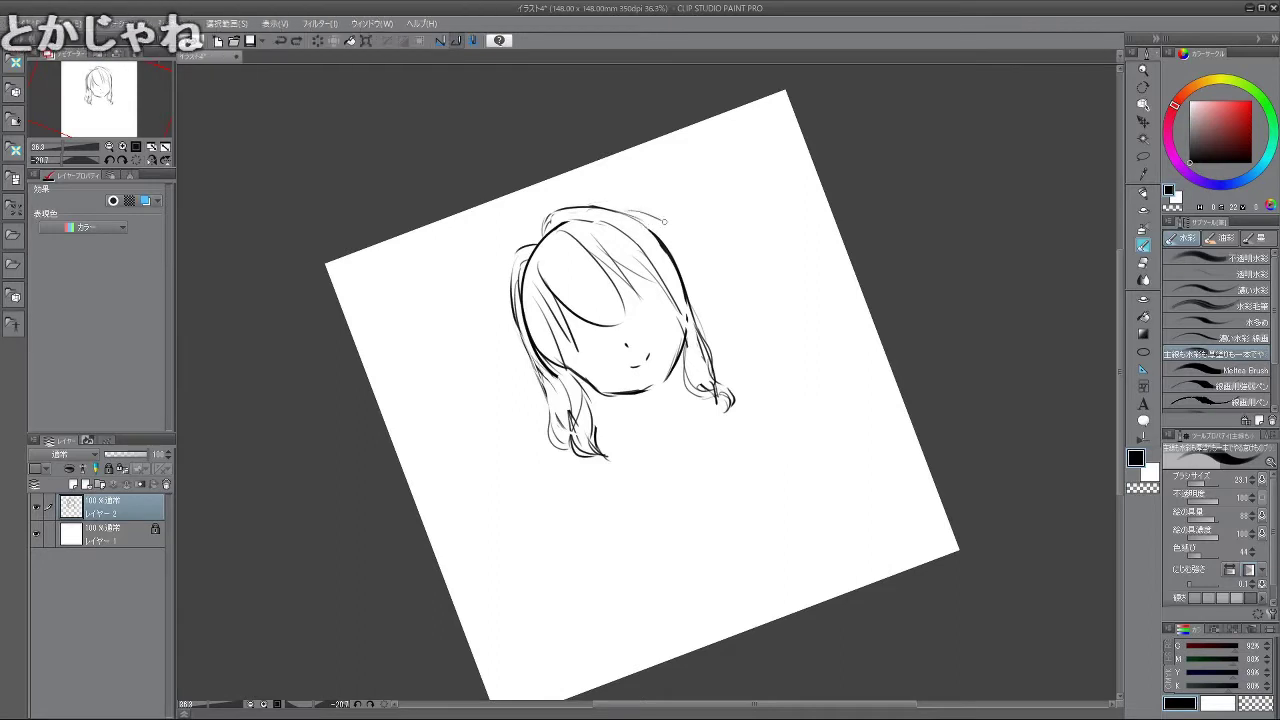
pyautogui.moveTo(610, 205); pyautogui.dragTo(674, 235)
pyautogui.moveTo(701, 470); pyautogui.dragTo(735, 438)
pyautogui.moveTo(485, 292); pyautogui.dragTo(478, 309)
pyautogui.hotkey('ctrl', 'z')
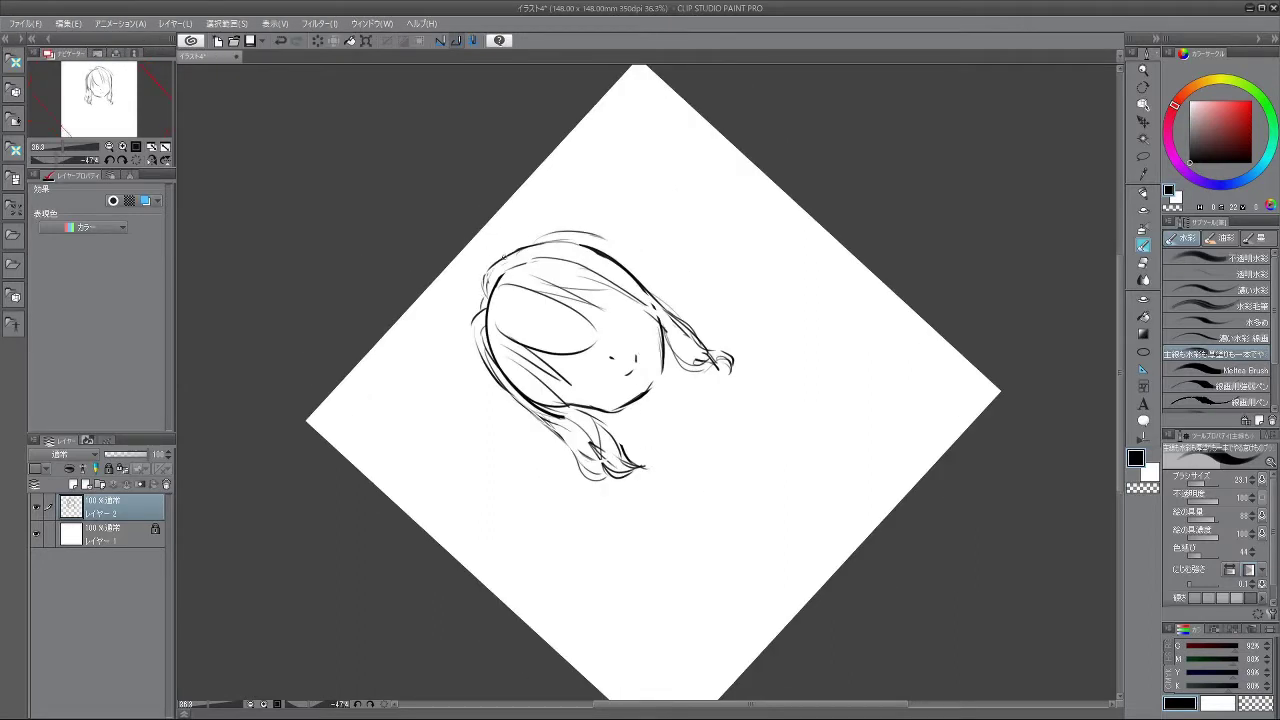
pyautogui.moveTo(512, 248); pyautogui.dragTo(561, 235)
pyautogui.moveTo(453, 549)
pyautogui.mouseDown()
pyautogui.moveTo(486, 583)
pyautogui.moveTo(459, 556)
pyautogui.mouseUp()
pyautogui.hotkey('ctrl', 'z')
pyautogui.moveTo(617, 248)
pyautogui.mouseDown()
pyautogui.moveTo(660, 283)
pyautogui.moveTo(679, 277)
pyautogui.mouseUp()
pyautogui.moveTo(724, 368)
pyautogui.mouseDown()
pyautogui.moveTo(695, 445)
pyautogui.moveTo(734, 393)
pyautogui.mouseUp()
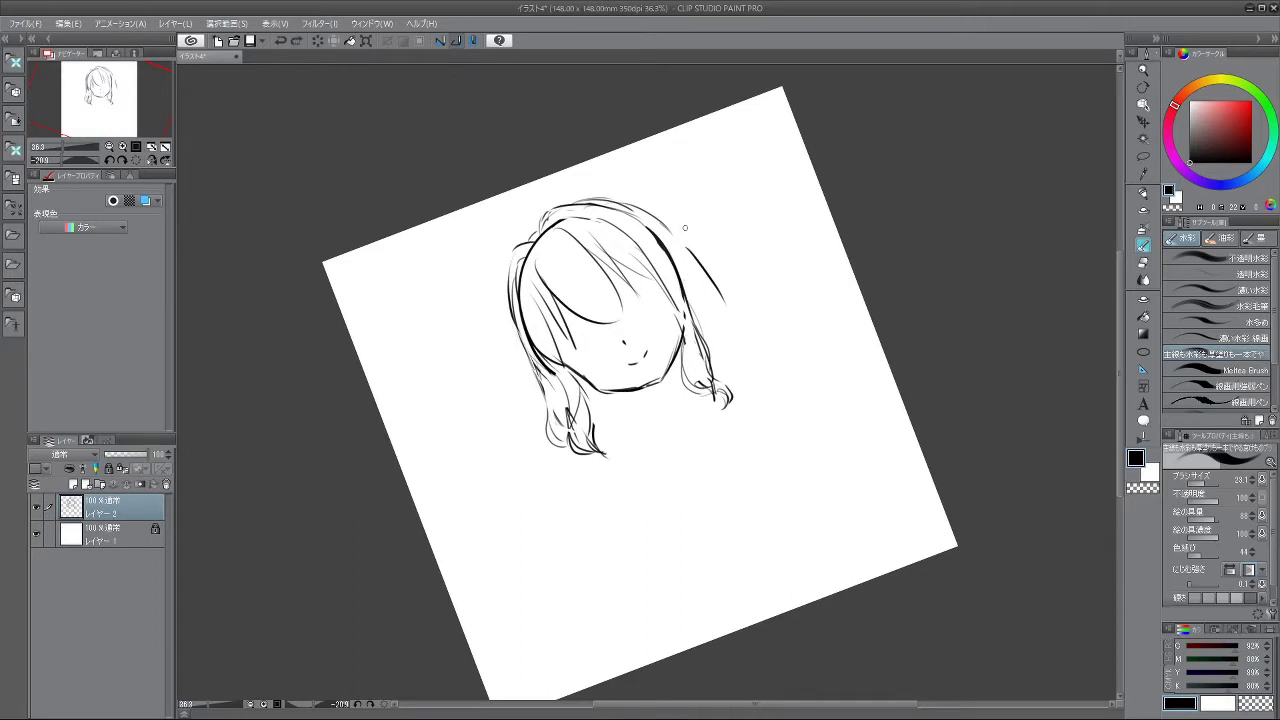
# - Sketch a looped, tied hair section on the head's upper right with a loose strand hanging below it
pyautogui.moveTo(680, 275)
pyautogui.mouseDown()
pyautogui.moveTo(717, 286)
pyautogui.moveTo(653, 237)
pyautogui.moveTo(682, 242)
pyautogui.mouseUp()
pyautogui.hotkey('ctrl', 'z')
pyautogui.hotkey('ctrl', 'z')
pyautogui.hotkey('ctrl', 'z')
pyautogui.hotkey('ctrl', 'z')
pyautogui.hotkey('ctrl', 'z')
pyautogui.hotkey('ctrl', 'z')
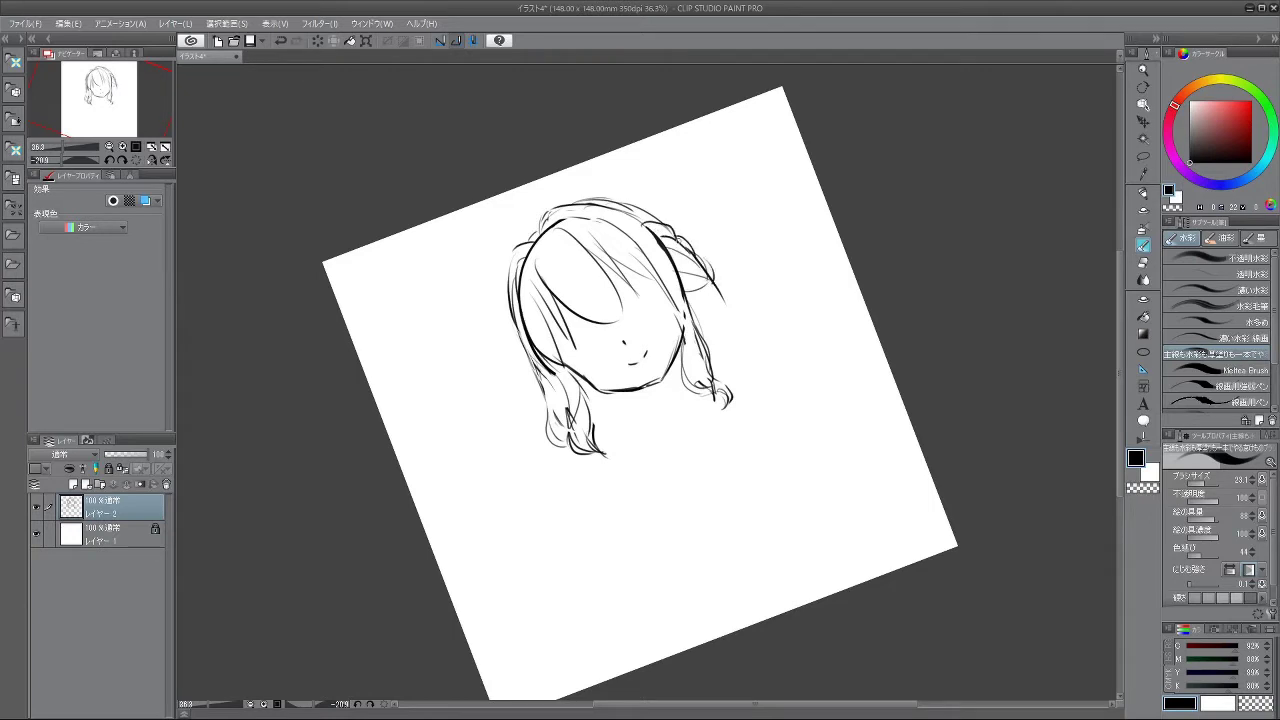
pyautogui.moveTo(753, 444); pyautogui.dragTo(748, 455)
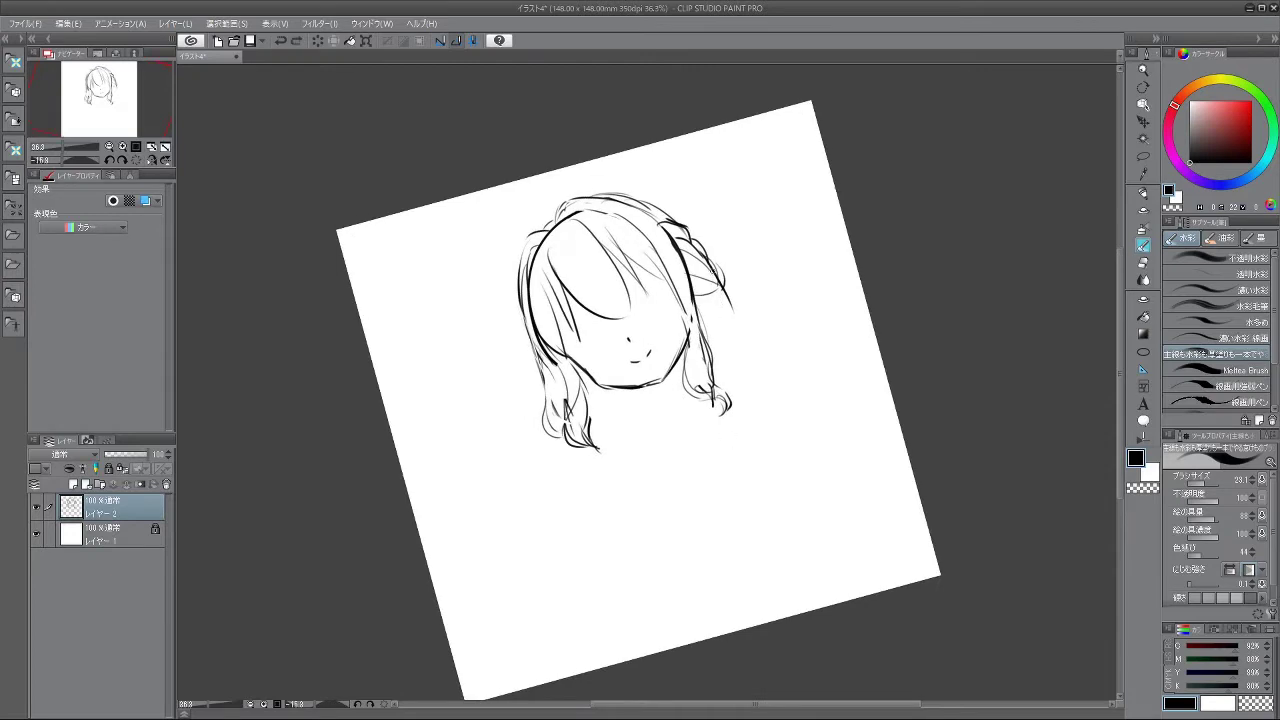
pyautogui.hotkey('ctrl', 'z')
pyautogui.moveTo(730, 291); pyautogui.dragTo(751, 325)
pyautogui.hotkey('ctrl', 'z')
pyautogui.hotkey('ctrl', 'z')
# - Sketch a short angled line just beneath the chin to start the neck
pyautogui.moveTo(647, 384)
pyautogui.mouseDown()
pyautogui.moveTo(656, 401)
pyautogui.moveTo(680, 391)
pyautogui.mouseUp()
pyautogui.hotkey('ctrl', 'z')
pyautogui.hotkey('ctrl', 'z')
# - Try a rounded shape beside the lower end of the left side lock
pyautogui.moveTo(563, 480)
pyautogui.mouseDown()
pyautogui.moveTo(770, 456)
pyautogui.moveTo(655, 378)
pyautogui.moveTo(758, 372)
pyautogui.mouseUp()
pyautogui.moveTo(500, 446)
pyautogui.mouseDown()
pyautogui.moveTo(546, 411)
pyautogui.moveTo(550, 468)
pyautogui.mouseUp()
pyautogui.hotkey('ctrl', 'z')
pyautogui.moveTo(546, 420); pyautogui.dragTo(574, 448)
pyautogui.moveTo(555, 471)
pyautogui.mouseDown()
pyautogui.moveTo(574, 466)
pyautogui.moveTo(567, 474)
pyautogui.mouseUp()
pyautogui.moveTo(523, 619); pyautogui.dragTo(481, 592)
pyautogui.scroll(-5, 678, 332)
pyautogui.moveTo(676, 380); pyautogui.dragTo(670, 311)
pyautogui.scroll(2, 671, 314)
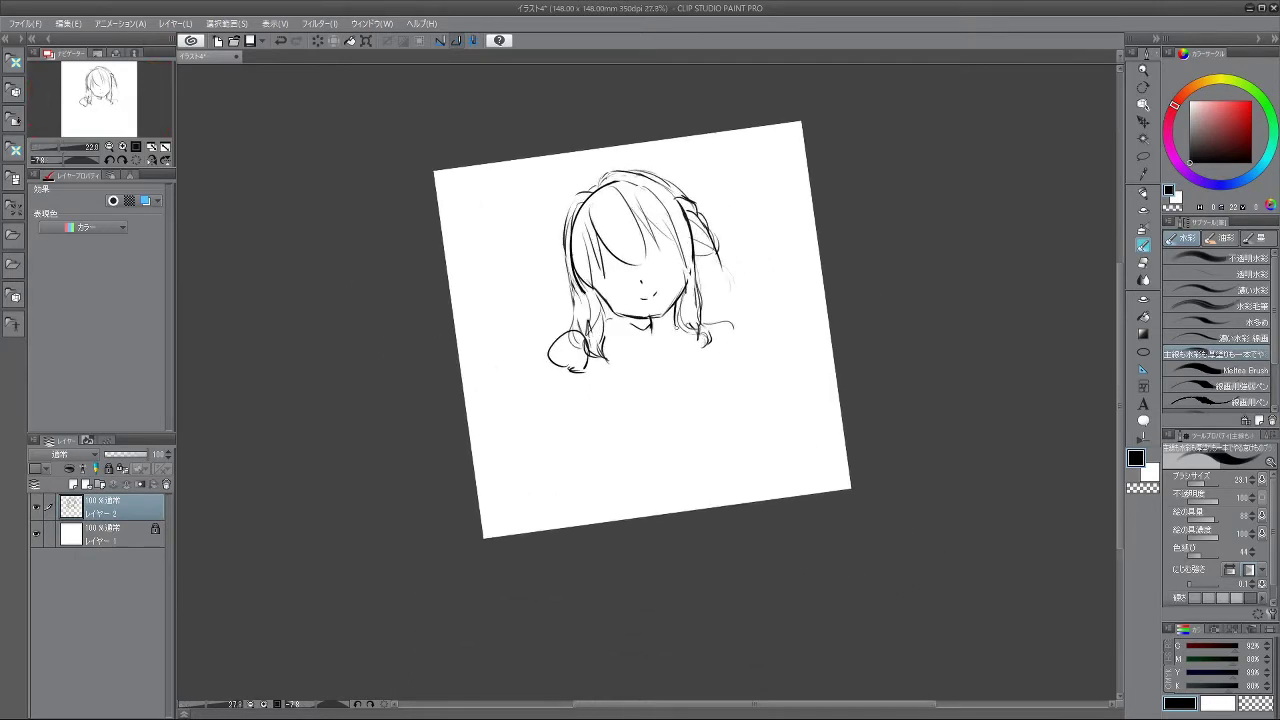
pyautogui.hotkey('ctrl', 'z')
# - Retouch the strands of both side locks next to the cheeks
pyautogui.moveTo(690, 277); pyautogui.dragTo(699, 319)
pyautogui.moveTo(583, 294); pyautogui.dragTo(588, 326)
pyautogui.moveTo(577, 258); pyautogui.dragTo(583, 304)
pyautogui.hotkey('ctrl', 'z')
pyautogui.hotkey('ctrl', 'z')
# - Rough out a small dome-shaped form below the neck with a broken lower edge, retrying strokes as needed
pyautogui.moveTo(577, 210)
pyautogui.mouseDown()
pyautogui.moveTo(582, 288)
pyautogui.moveTo(603, 329)
pyautogui.moveTo(609, 320)
pyautogui.moveTo(584, 366)
pyautogui.moveTo(663, 381)
pyautogui.moveTo(637, 366)
pyautogui.moveTo(631, 407)
pyautogui.mouseUp()
pyautogui.hotkey('ctrl', 'z')
pyautogui.hotkey('ctrl', 'z')
pyautogui.hotkey('ctrl', 'z')
pyautogui.hotkey('ctrl', 'z')
pyautogui.hotkey('ctrl', 'z')
pyautogui.hotkey('ctrl', 'z')
pyautogui.hotkey('ctrl', 'z')
pyautogui.hotkey('ctrl', 'z')
pyautogui.hotkey('ctrl', 'z')
pyautogui.moveTo(635, 412); pyautogui.dragTo(649, 405)
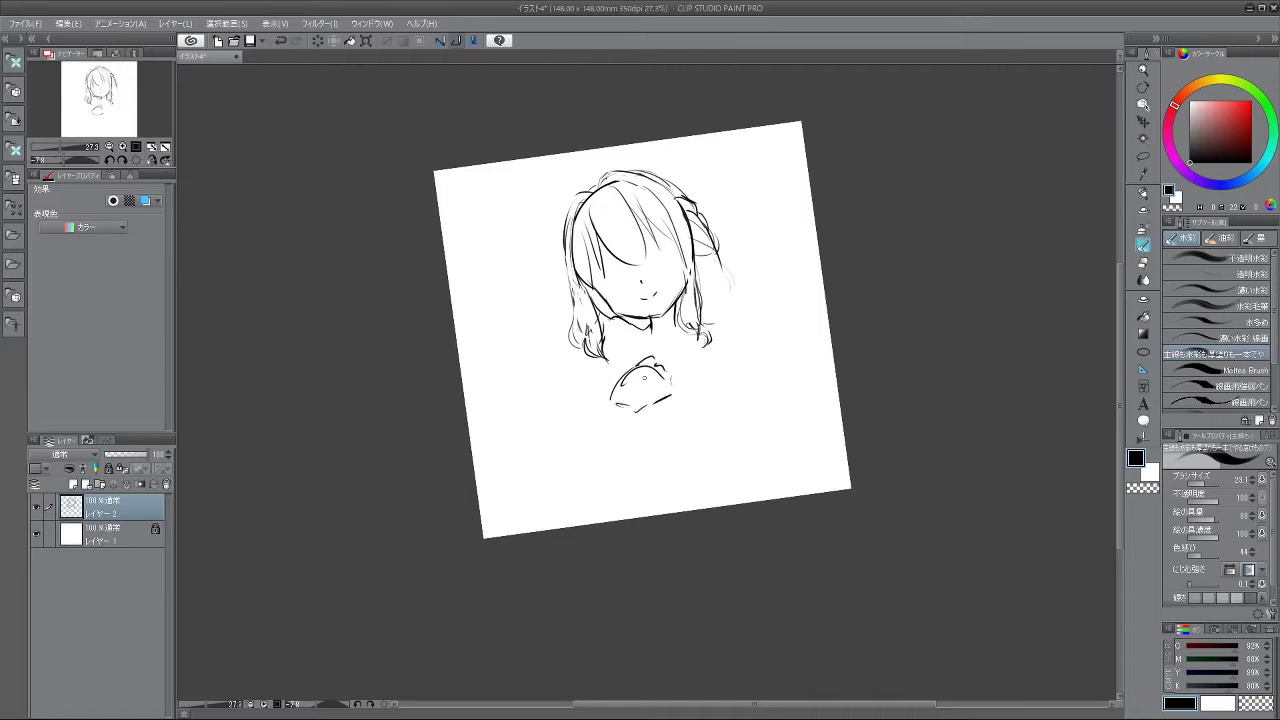
pyautogui.hotkey('ctrl', 'z')
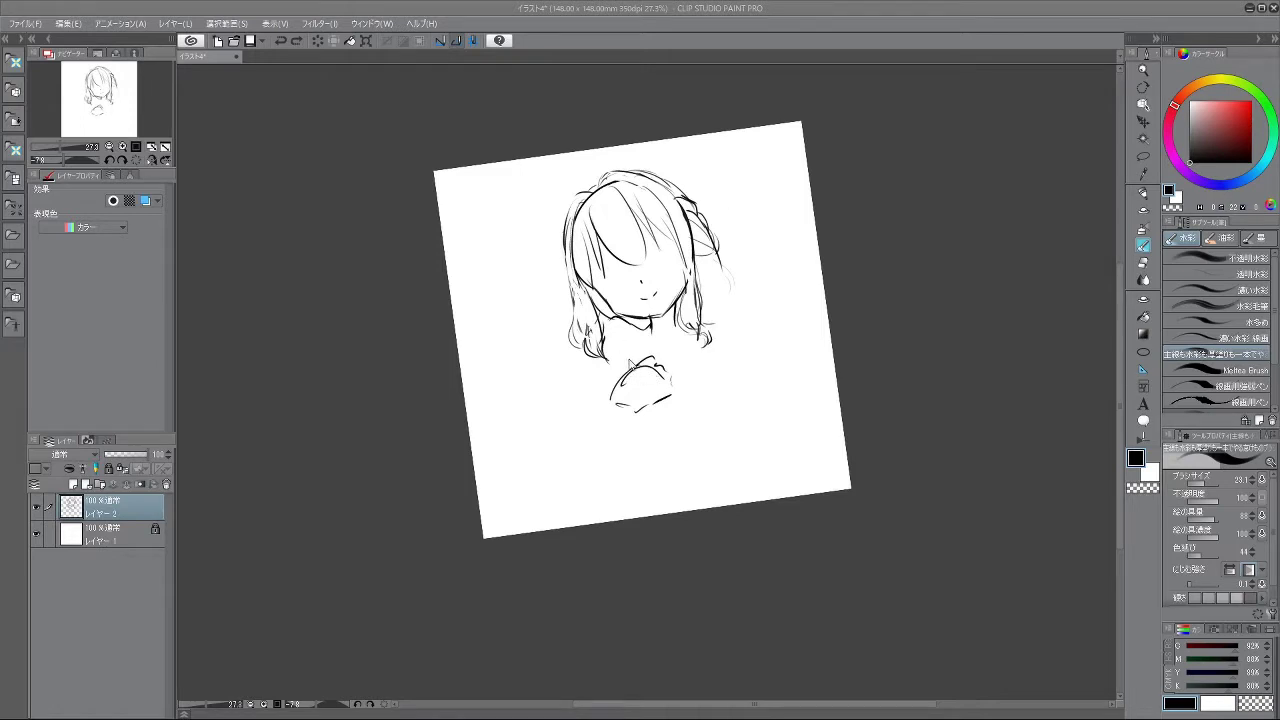
# - Sketch curved neck and shoulder lines below the chin and a long broken line down beside the dome-shaped form
pyautogui.moveTo(635, 318); pyautogui.dragTo(625, 349)
pyautogui.hotkey('ctrl', 'z')
pyautogui.moveTo(677, 311); pyautogui.dragTo(694, 350)
pyautogui.moveTo(640, 318); pyautogui.dragTo(621, 358)
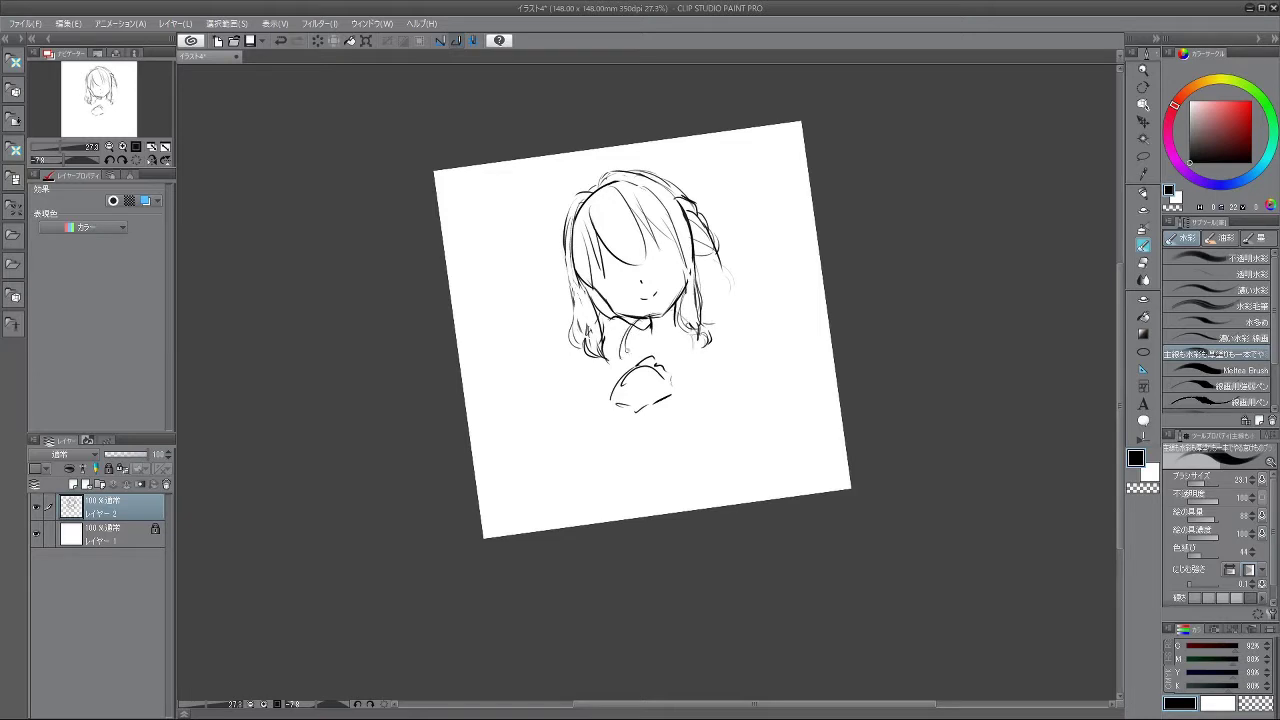
pyautogui.moveTo(691, 328); pyautogui.dragTo(694, 362)
pyautogui.moveTo(630, 327); pyautogui.dragTo(607, 359)
pyautogui.hotkey('ctrl', 'z')
pyautogui.moveTo(695, 333); pyautogui.dragTo(706, 376)
pyautogui.moveTo(697, 361); pyautogui.dragTo(703, 406)
pyautogui.moveTo(706, 393); pyautogui.dragTo(704, 403)
# - Lasso the dome-shaped form below the neck and move it sideways onto the long body line
pyautogui.moveTo(672, 517); pyautogui.dragTo(690, 512)
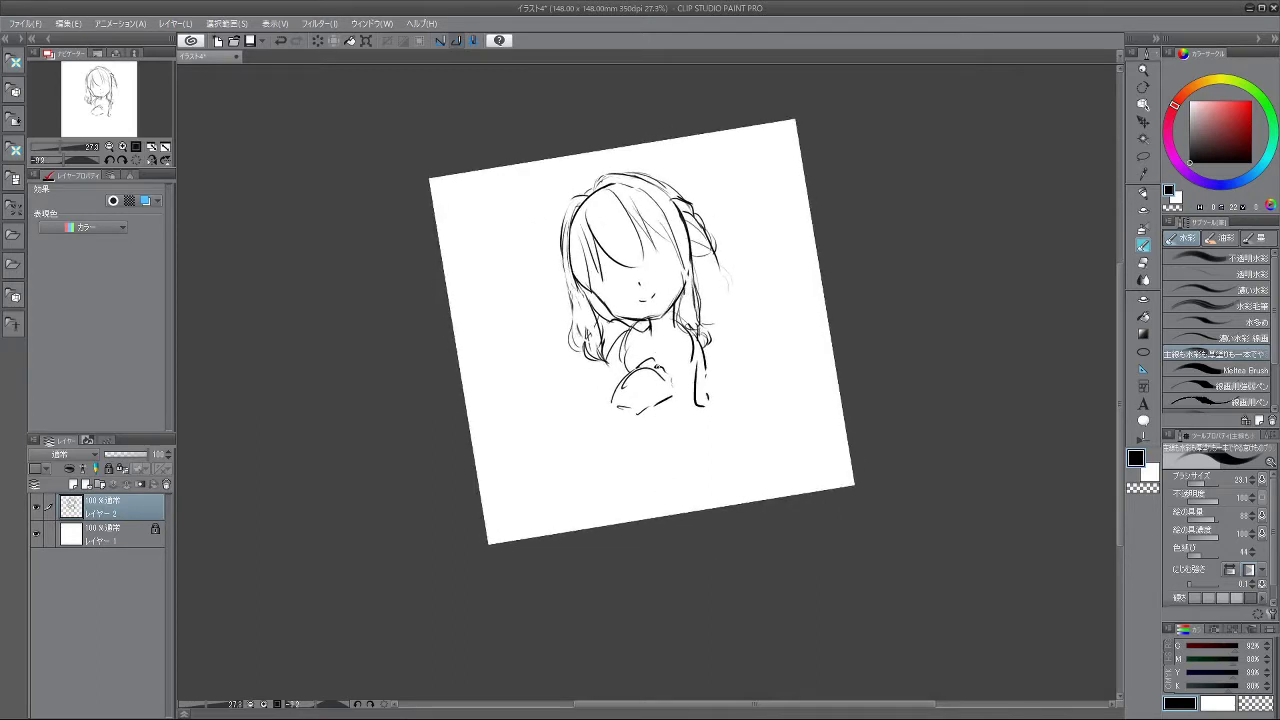
pyautogui.click(1143, 156)
pyautogui.moveTo(670, 408)
pyautogui.mouseDown()
pyautogui.moveTo(619, 380)
pyautogui.moveTo(652, 356)
pyautogui.moveTo(680, 415)
pyautogui.moveTo(679, 390)
pyautogui.moveTo(734, 393)
pyautogui.moveTo(694, 392)
pyautogui.moveTo(697, 405)
pyautogui.mouseUp()
pyautogui.hotkey('ctrl', 't')
pyautogui.click(650, 451)
pyautogui.click(588, 446)
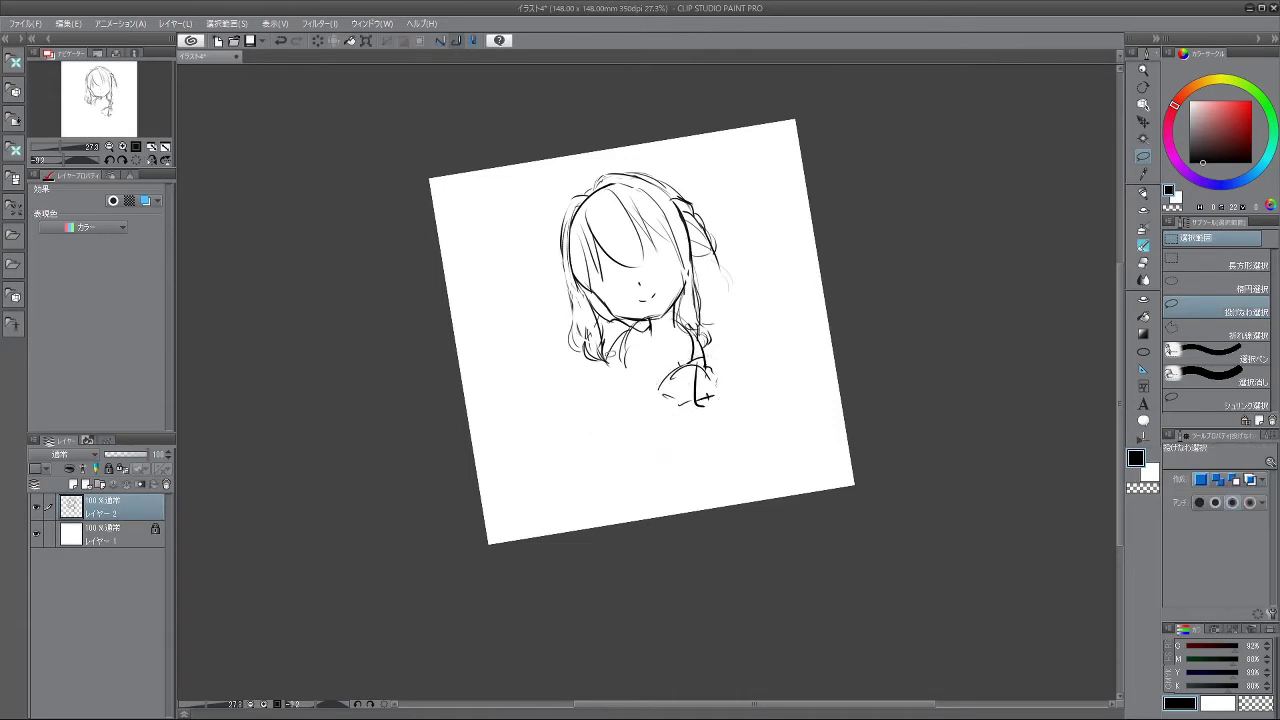
# - Rough out the upper arm below the longer side lock down to the elbow with the brush, retrying strokes as needed
pyautogui.click(1143, 245)
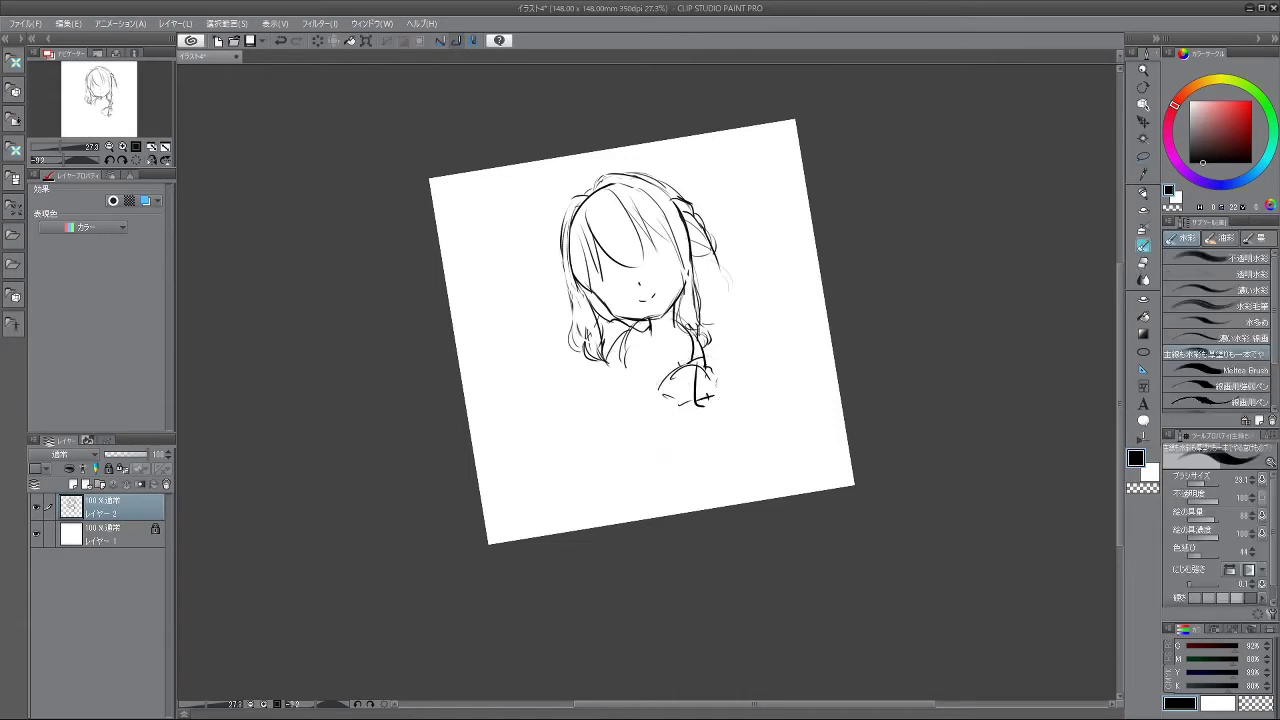
pyautogui.moveTo(663, 387); pyautogui.dragTo(619, 414)
pyautogui.moveTo(601, 350); pyautogui.dragTo(590, 405)
pyautogui.moveTo(590, 409); pyautogui.dragTo(595, 421)
pyautogui.hotkey('ctrl', 'z')
pyautogui.hotkey('ctrl', 'z')
pyautogui.hotkey('ctrl', 'z')
pyautogui.moveTo(599, 356)
pyautogui.mouseDown()
pyautogui.moveTo(582, 407)
pyautogui.moveTo(581, 389)
pyautogui.mouseUp()
pyautogui.moveTo(572, 414); pyautogui.dragTo(578, 443)
pyautogui.hotkey('ctrl', 'z')
pyautogui.hotkey('ctrl', 'z')
pyautogui.moveTo(605, 344); pyautogui.dragTo(569, 433)
pyautogui.moveTo(569, 433); pyautogui.dragTo(582, 448)
pyautogui.hotkey('ctrl', 'z')
# - Sketch the forearm rising diagonally from the elbow to the hand across the chest, redoing its lower edge
pyautogui.moveTo(618, 384)
pyautogui.mouseDown()
pyautogui.moveTo(617, 416)
pyautogui.moveTo(577, 432)
pyautogui.mouseUp()
pyautogui.moveTo(577, 437); pyautogui.dragTo(589, 461)
pyautogui.hotkey('ctrl', 'z')
pyautogui.moveTo(629, 406); pyautogui.dragTo(581, 441)
pyautogui.moveTo(580, 443); pyautogui.dragTo(591, 463)
pyautogui.moveTo(597, 464); pyautogui.dragTo(607, 468)
pyautogui.hotkey('ctrl', 'z')
pyautogui.moveTo(666, 378)
pyautogui.mouseDown()
pyautogui.moveTo(622, 426)
pyautogui.moveTo(670, 380)
pyautogui.moveTo(665, 419)
pyautogui.moveTo(625, 447)
pyautogui.mouseUp()
pyautogui.hotkey('ctrl', 'z')
pyautogui.moveTo(666, 416); pyautogui.dragTo(617, 450)
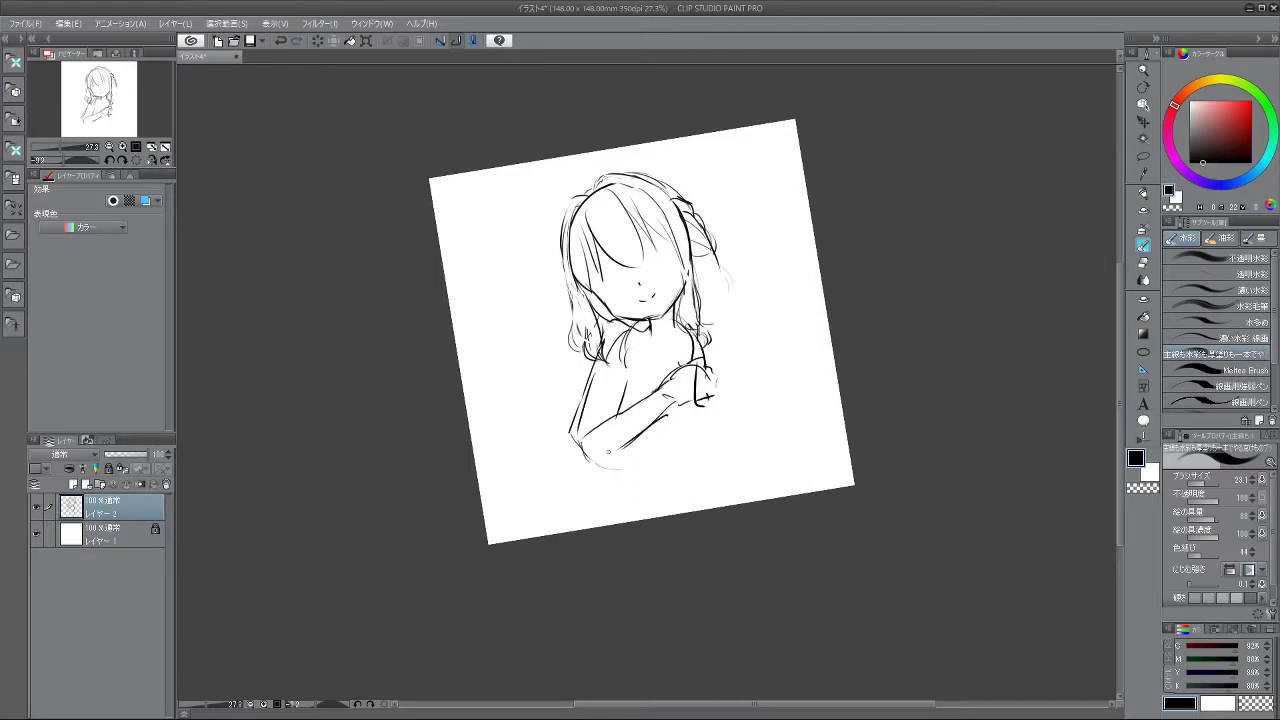
# - Rough in the chest curves between the upper arm and the raised forearm
pyautogui.moveTo(608, 511); pyautogui.dragTo(668, 574)
pyautogui.moveTo(627, 368)
pyautogui.mouseDown()
pyautogui.moveTo(596, 390)
pyautogui.moveTo(603, 400)
pyautogui.moveTo(630, 365)
pyautogui.moveTo(662, 374)
pyautogui.mouseUp()
pyautogui.hotkey('ctrl', 'z')
pyautogui.hotkey('ctrl', 'z')
pyautogui.hotkey('ctrl', 'z')
pyautogui.moveTo(608, 407); pyautogui.dragTo(652, 398)
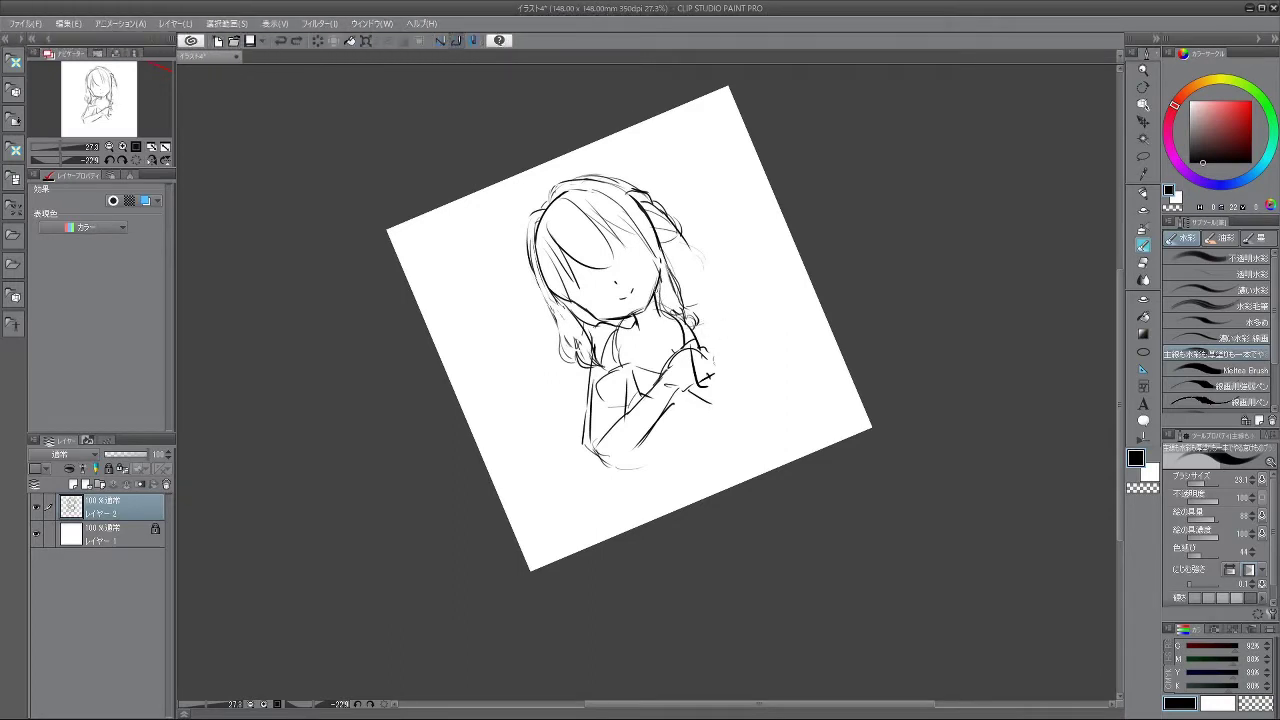
# - Sketch the opposite shoulder and outer arm line, and start the second forearm below the hand
pyautogui.moveTo(703, 322)
pyautogui.mouseDown()
pyautogui.moveTo(728, 316)
pyautogui.moveTo(716, 317)
pyautogui.moveTo(727, 338)
pyautogui.mouseUp()
pyautogui.hotkey('ctrl', 'z')
pyautogui.moveTo(727, 338)
pyautogui.mouseDown()
pyautogui.moveTo(724, 361)
pyautogui.moveTo(737, 336)
pyautogui.mouseUp()
pyautogui.hotkey('ctrl', 'z')
pyautogui.hotkey('ctrl', 'z')
pyautogui.moveTo(737, 343); pyautogui.dragTo(728, 374)
pyautogui.hotkey('ctrl', 'z')
pyautogui.hotkey('ctrl', 'z')
pyautogui.moveTo(740, 326); pyautogui.dragTo(748, 383)
pyautogui.moveTo(687, 418)
pyautogui.mouseDown()
pyautogui.moveTo(718, 398)
pyautogui.moveTo(745, 416)
pyautogui.mouseUp()
pyautogui.moveTo(702, 428); pyautogui.dragTo(733, 429)
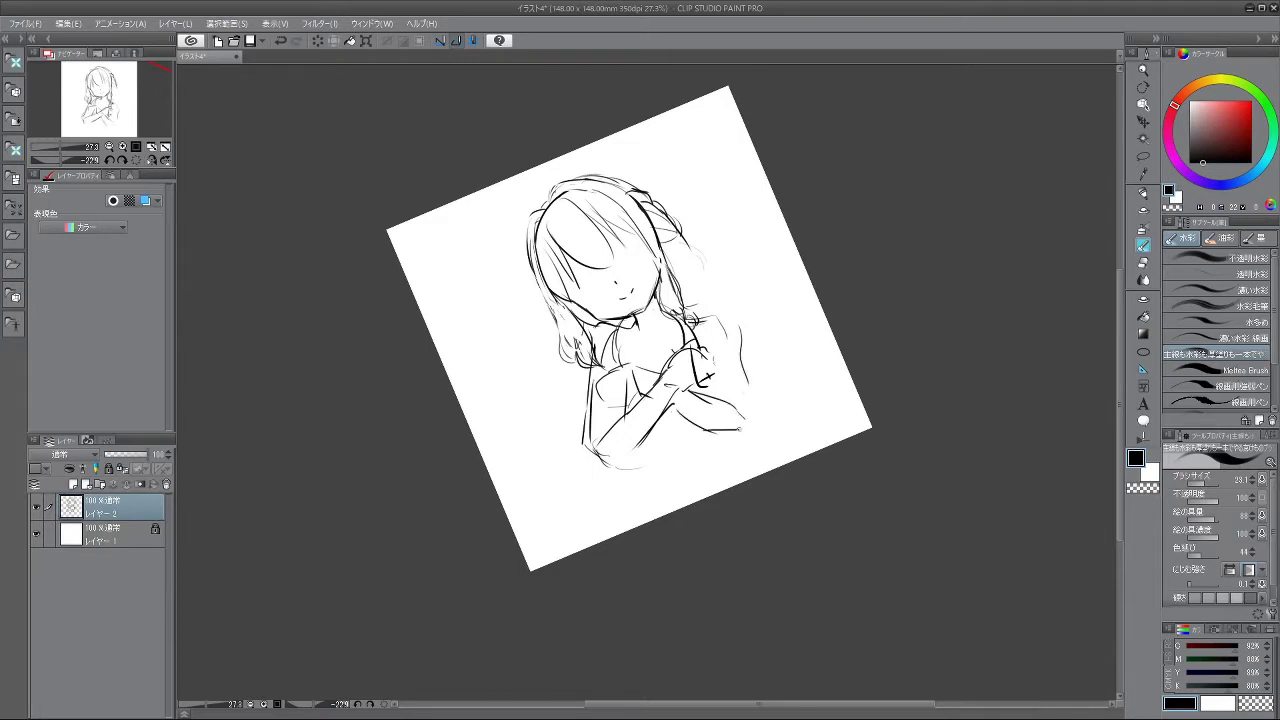
# - Redraw the second forearm crossing beneath the first, with its elbow and the outer line of the upper arm
pyautogui.hotkey('ctrl', 'z')
pyautogui.moveTo(740, 365); pyautogui.dragTo(746, 407)
pyautogui.moveTo(667, 403); pyautogui.dragTo(719, 430)
pyautogui.hotkey('ctrl', 'z')
pyautogui.moveTo(675, 406); pyautogui.dragTo(742, 435)
pyautogui.hotkey('ctrl', 'z')
pyautogui.hotkey('ctrl', 'z')
pyautogui.moveTo(671, 405); pyautogui.dragTo(719, 433)
pyautogui.moveTo(730, 437); pyautogui.dragTo(748, 417)
pyautogui.moveTo(733, 345); pyautogui.dragTo(745, 402)
pyautogui.moveTo(741, 327); pyautogui.dragTo(749, 382)
pyautogui.moveTo(606, 321); pyautogui.dragTo(588, 362)
pyautogui.hotkey('ctrl', 'z')
pyautogui.hotkey('ctrl', 'z')
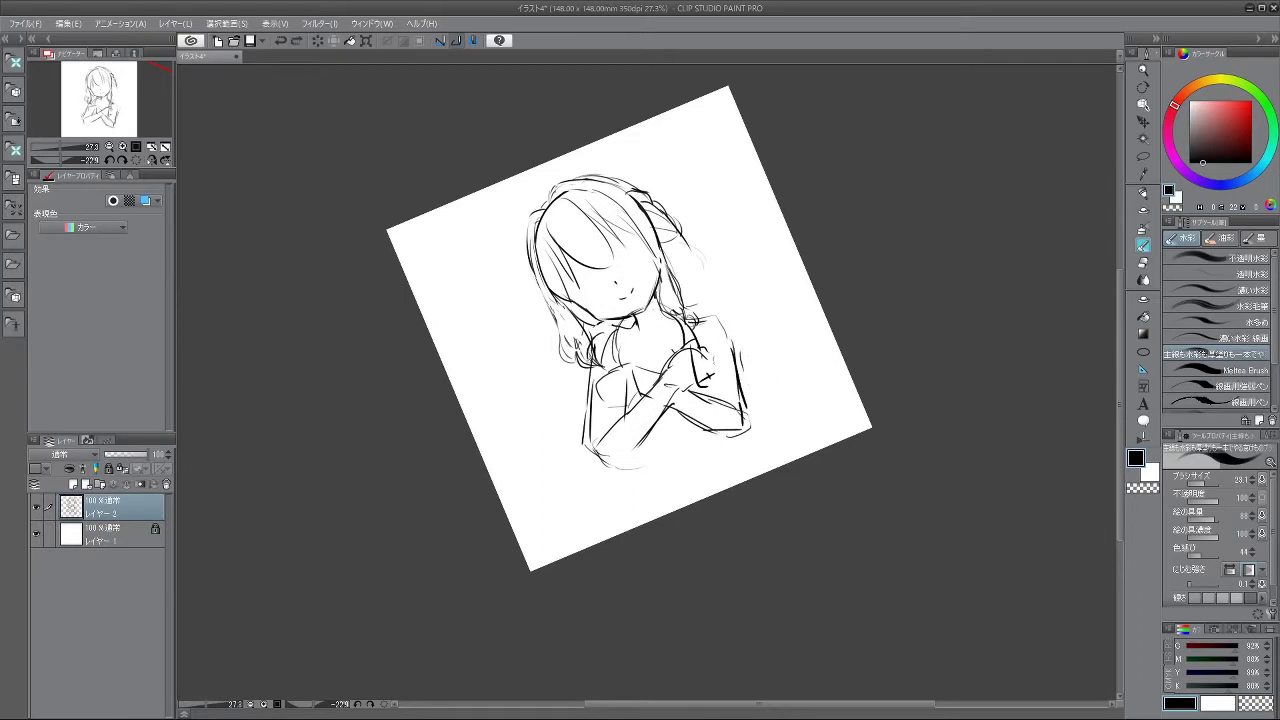
# - Sketch the rounded top of the shoulder on the second arm's side and try a stroke along the jaw
pyautogui.moveTo(714, 318); pyautogui.dragTo(739, 336)
pyautogui.moveTo(745, 440)
pyautogui.mouseDown()
pyautogui.moveTo(671, 560)
pyautogui.moveTo(763, 326)
pyautogui.moveTo(735, 481)
pyautogui.mouseUp()
pyautogui.moveTo(698, 350)
pyautogui.mouseDown()
pyautogui.moveTo(733, 342)
pyautogui.moveTo(704, 329)
pyautogui.moveTo(742, 338)
pyautogui.moveTo(708, 342)
pyautogui.moveTo(741, 375)
pyautogui.moveTo(745, 365)
pyautogui.mouseUp()
pyautogui.hotkey('ctrl', 'z')
pyautogui.hotkey('ctrl', 'z')
pyautogui.hotkey('ctrl', 'z')
pyautogui.moveTo(741, 342); pyautogui.dragTo(745, 367)
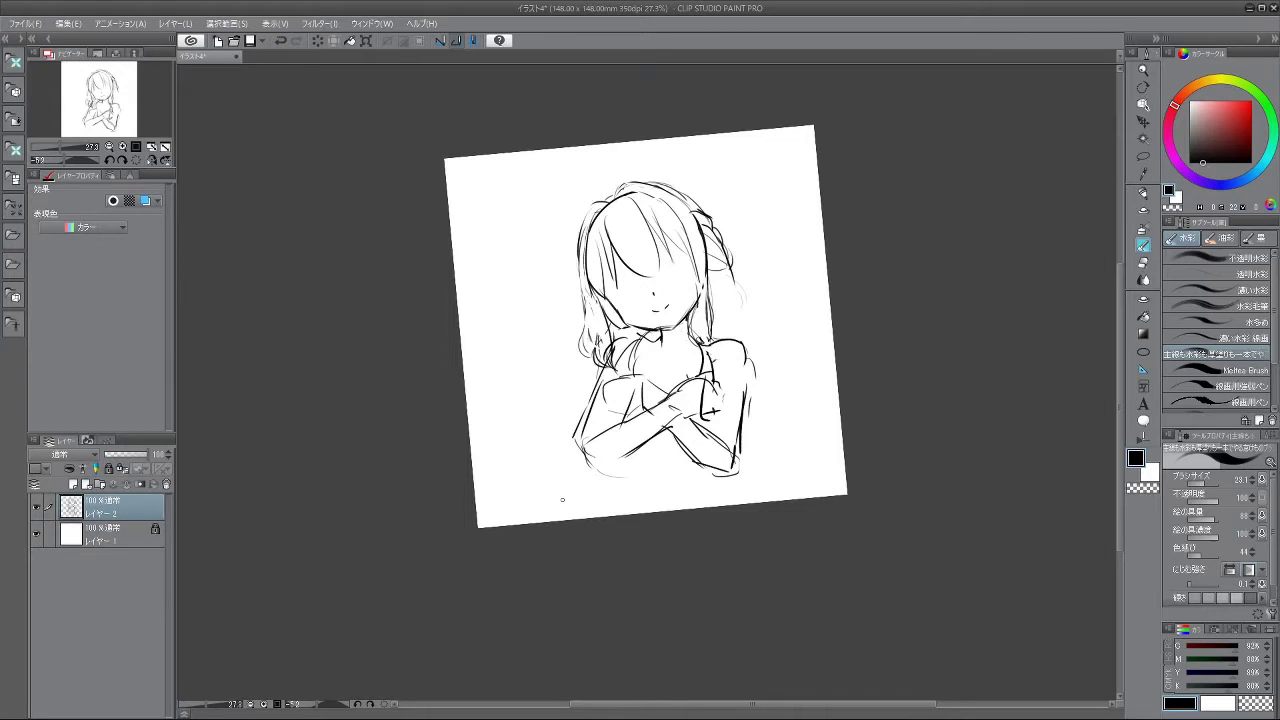
pyautogui.moveTo(704, 290)
pyautogui.mouseDown()
pyautogui.moveTo(696, 333)
pyautogui.moveTo(652, 339)
pyautogui.mouseUp()
pyautogui.hotkey('ctrl', 'z')
# - Sketch a long strand of hair sweeping outward from the braid, retrying the stroke
pyautogui.moveTo(676, 497); pyautogui.dragTo(765, 463)
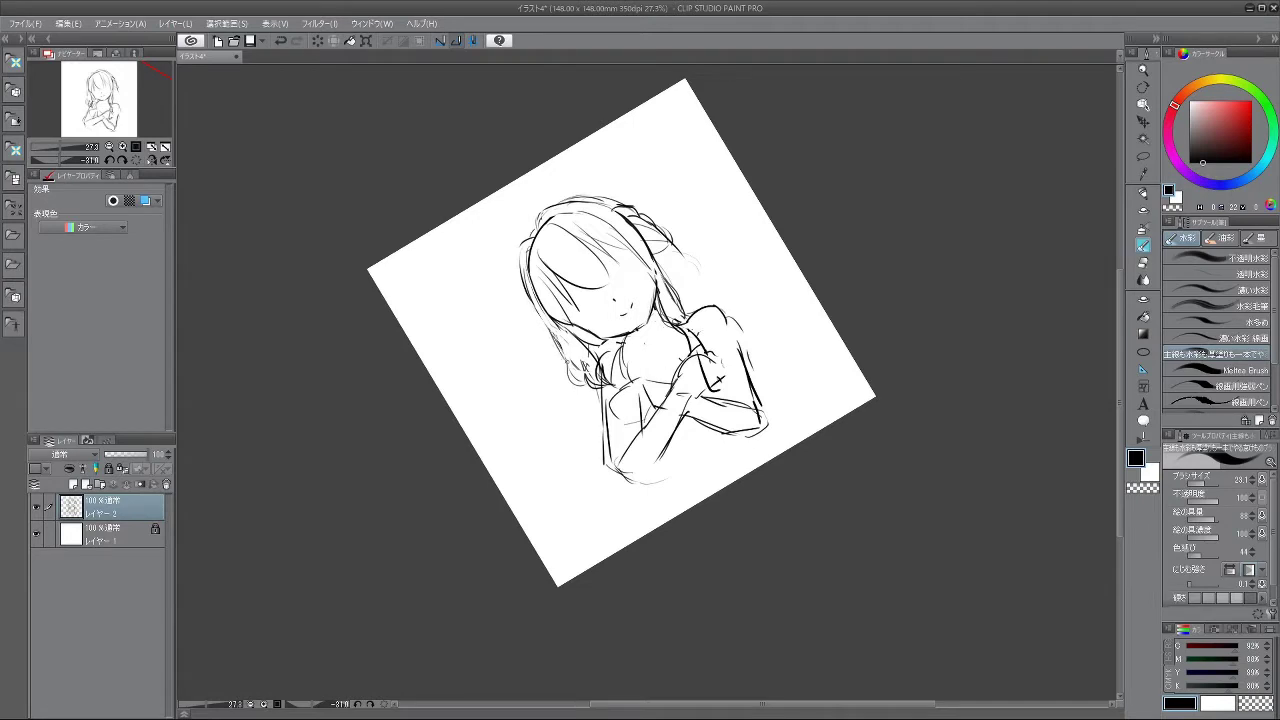
pyautogui.moveTo(676, 244)
pyautogui.mouseDown()
pyautogui.moveTo(715, 291)
pyautogui.moveTo(735, 277)
pyautogui.mouseUp()
pyautogui.hotkey('ctrl', 'z')
pyautogui.hotkey('ctrl', 'z')
pyautogui.hotkey('ctrl', 'z')
pyautogui.moveTo(673, 241); pyautogui.dragTo(746, 273)
pyautogui.hotkey('ctrl', 'z')
# - Rough out long wavy hair with curled ends flowing outward behind the first arm, retrying strokes as needed
pyautogui.moveTo(565, 356)
pyautogui.mouseDown()
pyautogui.moveTo(547, 377)
pyautogui.moveTo(556, 420)
pyautogui.mouseUp()
pyautogui.hotkey('ctrl', 'z')
pyautogui.hotkey('ctrl', 'z')
pyautogui.moveTo(562, 353)
pyautogui.mouseDown()
pyautogui.moveTo(521, 411)
pyautogui.moveTo(552, 402)
pyautogui.moveTo(520, 443)
pyautogui.moveTo(541, 465)
pyautogui.mouseUp()
pyautogui.hotkey('ctrl', 'z')
pyautogui.hotkey('ctrl', 'z')
pyautogui.hotkey('ctrl', 'z')
pyautogui.moveTo(510, 430)
pyautogui.mouseDown()
pyautogui.moveTo(534, 467)
pyautogui.moveTo(510, 433)
pyautogui.moveTo(540, 448)
pyautogui.moveTo(536, 462)
pyautogui.mouseUp()
pyautogui.hotkey('ctrl', 'z')
pyautogui.hotkey('ctrl', 'z')
pyautogui.moveTo(573, 390)
pyautogui.mouseDown()
pyautogui.moveTo(568, 438)
pyautogui.moveTo(531, 423)
pyautogui.moveTo(519, 435)
pyautogui.moveTo(545, 411)
pyautogui.mouseUp()
pyautogui.hotkey('ctrl', 'z')
pyautogui.hotkey('ctrl', 'z')
pyautogui.hotkey('ctrl', 'z')
pyautogui.moveTo(568, 383); pyautogui.dragTo(562, 407)
pyautogui.moveTo(553, 402)
pyautogui.mouseDown()
pyautogui.moveTo(570, 478)
pyautogui.moveTo(558, 461)
pyautogui.moveTo(534, 477)
pyautogui.mouseUp()
pyautogui.hotkey('ctrl', 'z')
pyautogui.hotkey('ctrl', 'z')
pyautogui.hotkey('ctrl', 'z')
pyautogui.moveTo(579, 421)
pyautogui.mouseDown()
pyautogui.moveTo(581, 471)
pyautogui.moveTo(549, 437)
pyautogui.mouseUp()
pyautogui.moveTo(582, 412); pyautogui.dragTo(585, 454)
# - Extend the hair flowing from the braid into wavy curls and add a small curl on the opposite side
pyautogui.moveTo(761, 279)
pyautogui.mouseDown()
pyautogui.moveTo(793, 307)
pyautogui.moveTo(791, 325)
pyautogui.mouseUp()
pyautogui.moveTo(674, 540); pyautogui.dragTo(546, 589)
pyautogui.moveTo(706, 322); pyautogui.dragTo(692, 328)
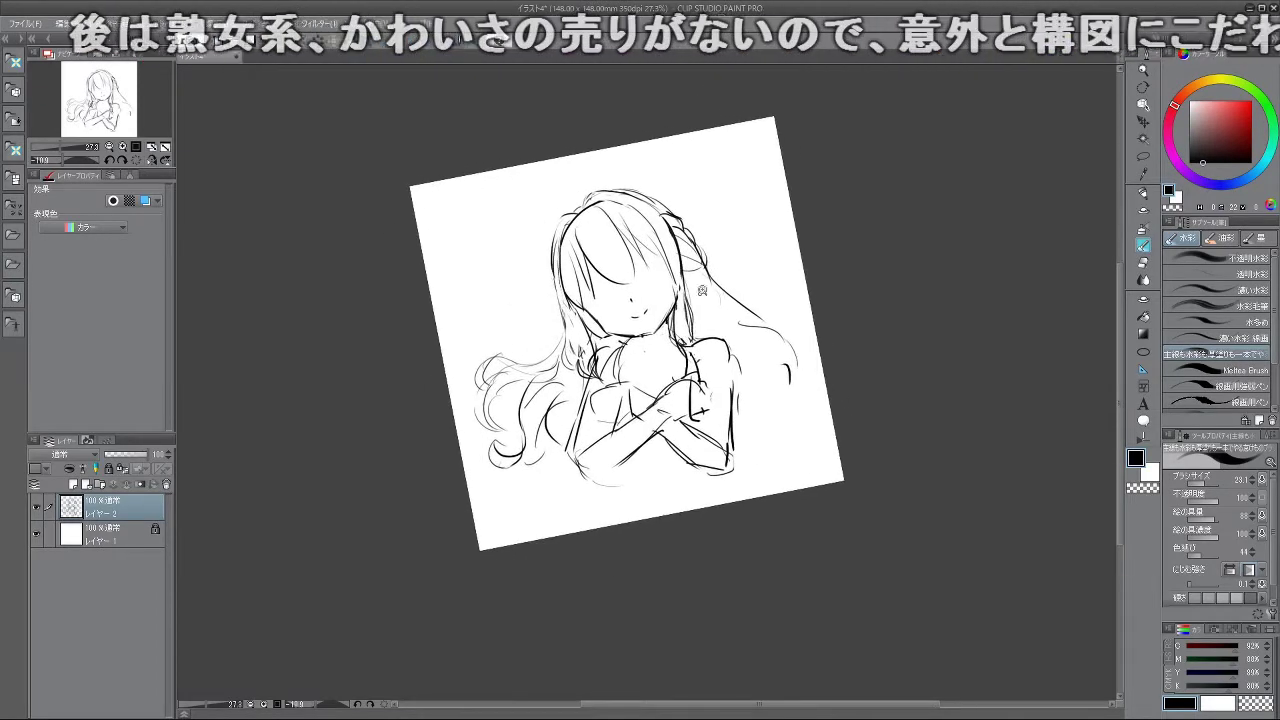
pyautogui.scroll(1, 706, 302)
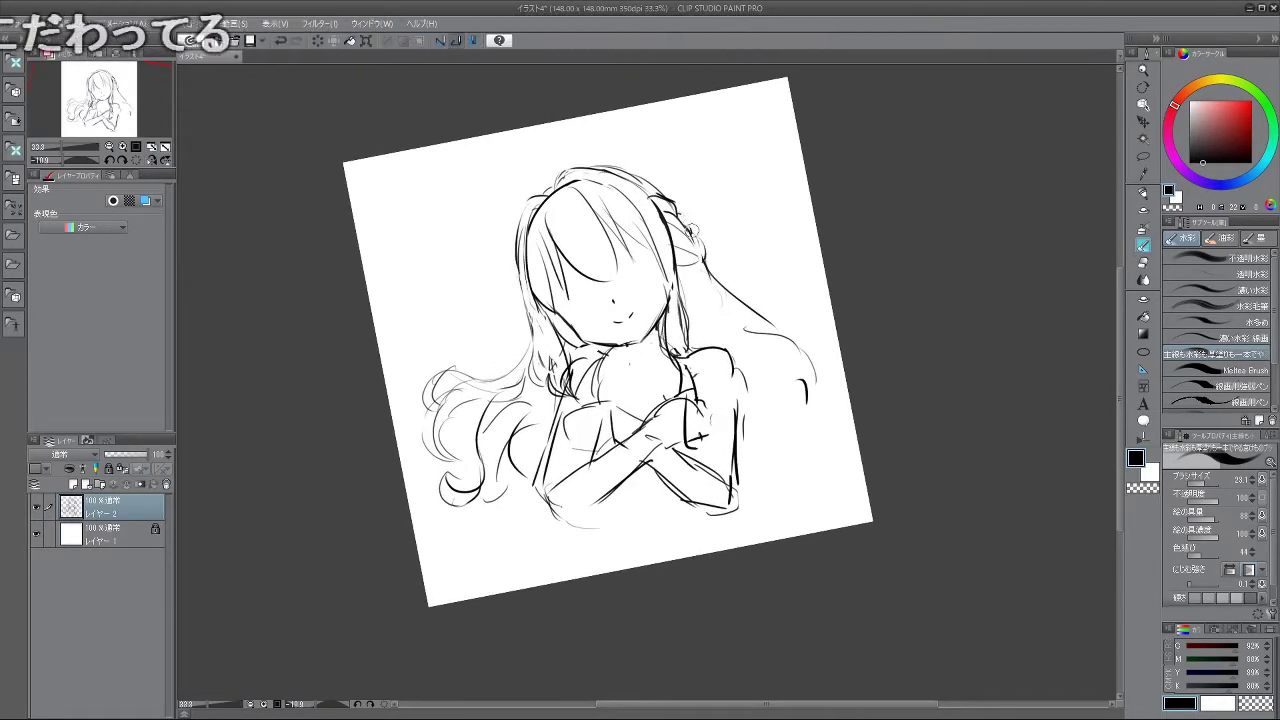
pyautogui.moveTo(690, 246); pyautogui.dragTo(700, 262)
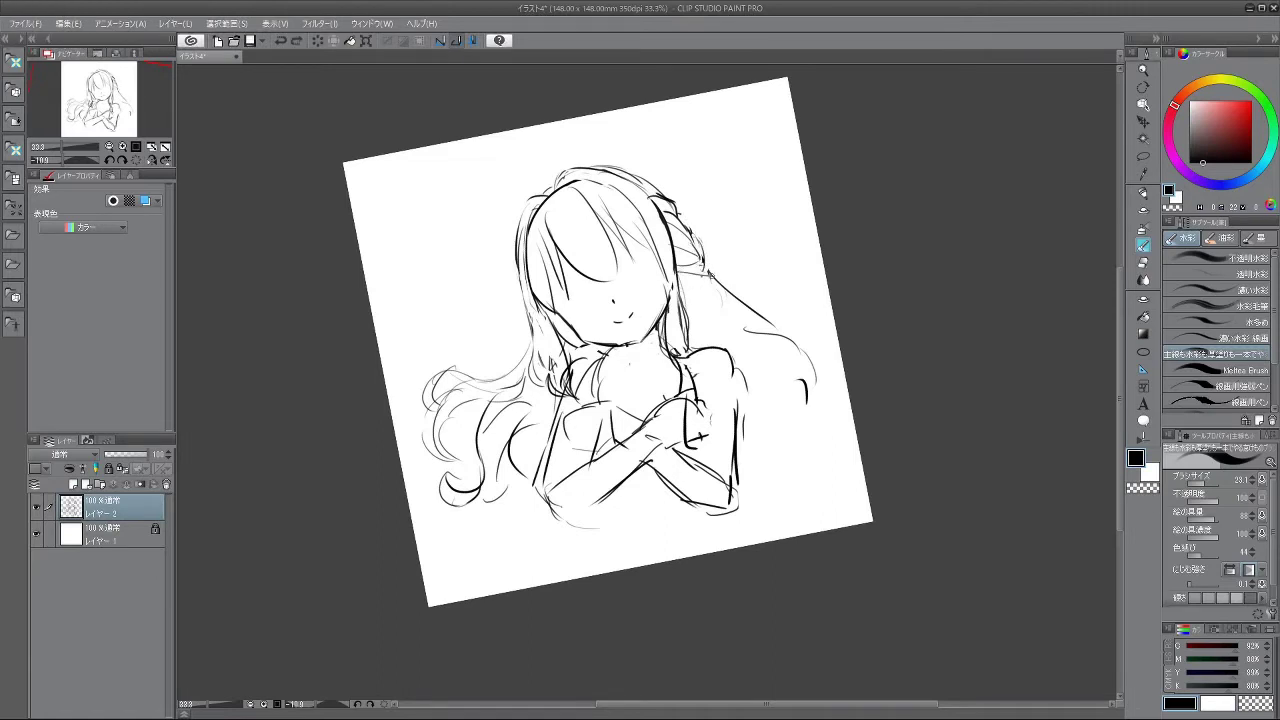
pyautogui.moveTo(708, 292)
pyautogui.mouseDown()
pyautogui.moveTo(760, 330)
pyautogui.moveTo(814, 317)
pyautogui.moveTo(775, 285)
pyautogui.moveTo(776, 257)
pyautogui.mouseUp()
pyautogui.hotkey('ctrl', 'z')
pyautogui.hotkey('ctrl', 'z')
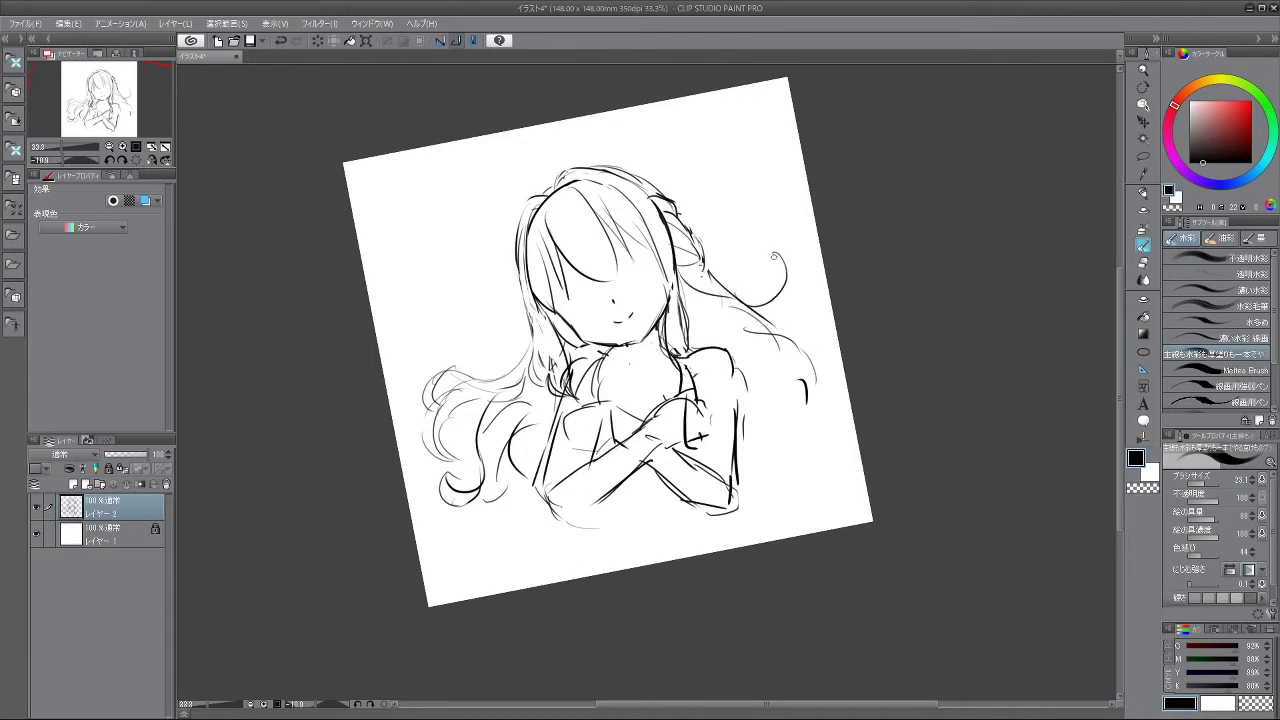
pyautogui.moveTo(520, 355); pyautogui.dragTo(484, 366)
pyautogui.moveTo(763, 339)
pyautogui.mouseDown()
pyautogui.moveTo(816, 412)
pyautogui.moveTo(796, 424)
pyautogui.mouseUp()
pyautogui.moveTo(808, 368); pyautogui.dragTo(802, 420)
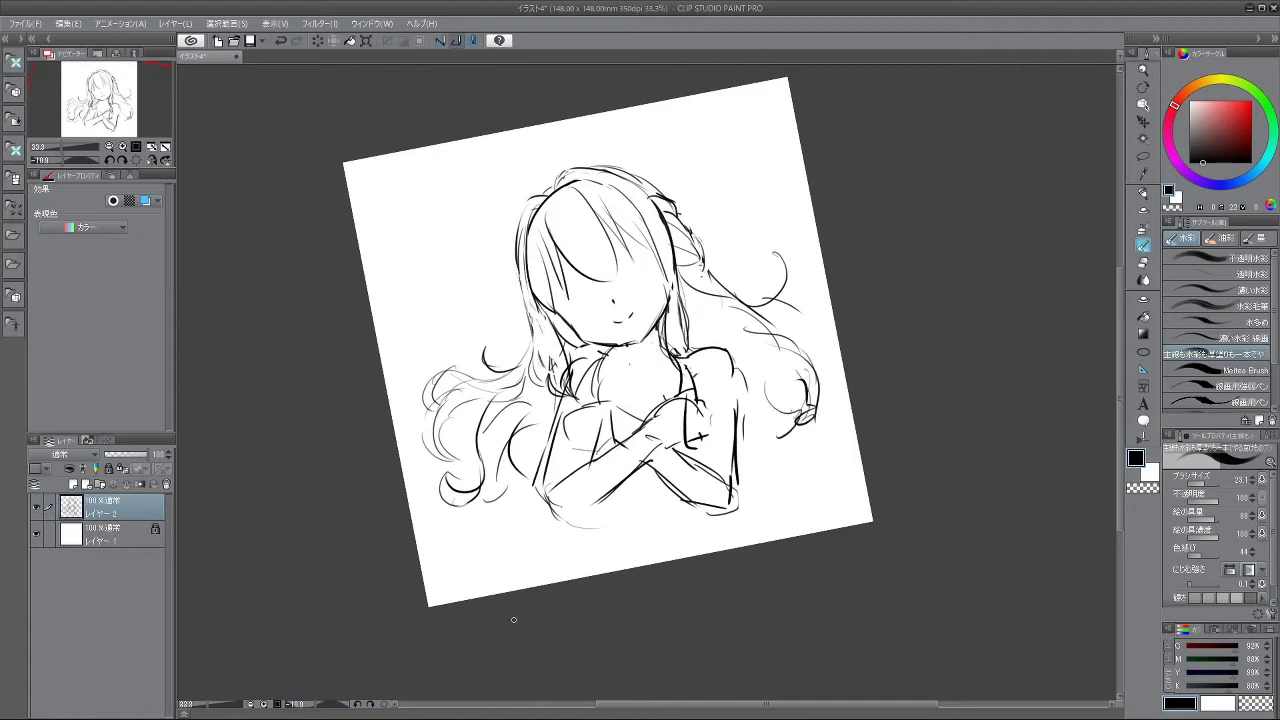
# - Sketch the first frill folds of the garment on the shoulders at both sides of the neck
pyautogui.moveTo(634, 339); pyautogui.dragTo(651, 374)
pyautogui.moveTo(640, 362); pyautogui.dragTo(684, 358)
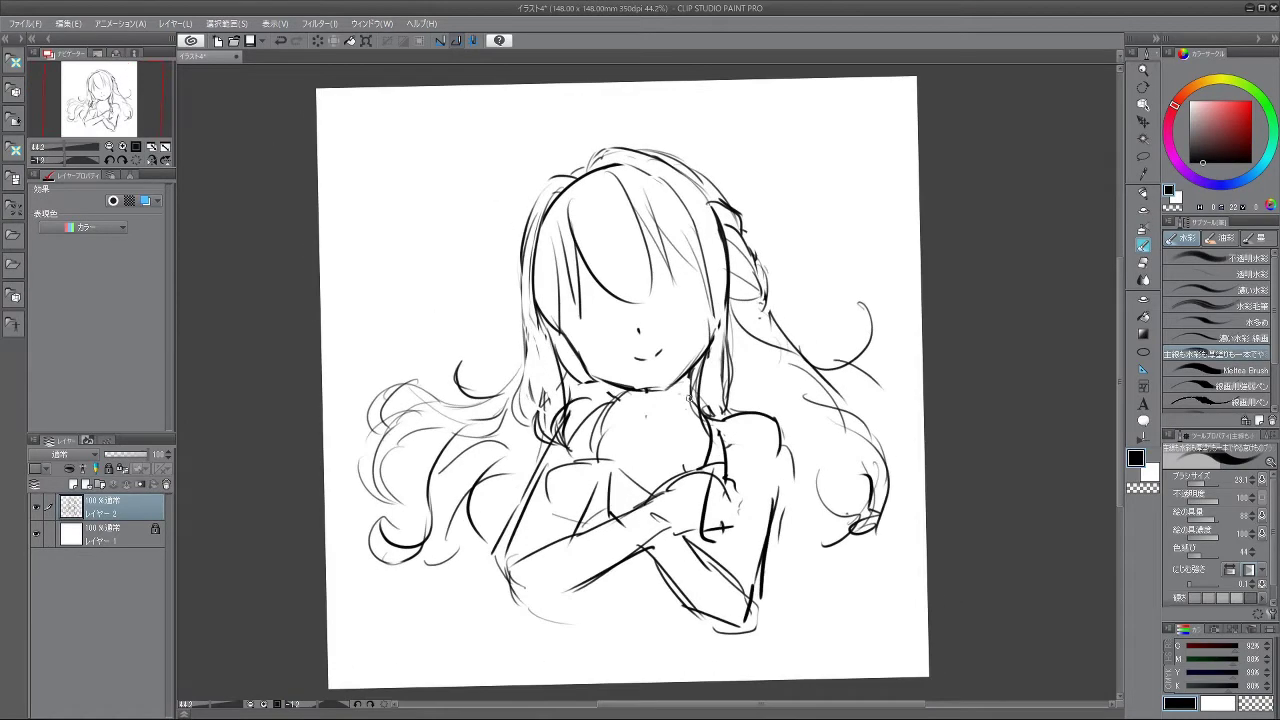
pyautogui.moveTo(699, 426); pyautogui.dragTo(648, 422)
pyautogui.moveTo(660, 420); pyautogui.dragTo(646, 350)
pyautogui.moveTo(670, 340); pyautogui.dragTo(696, 338)
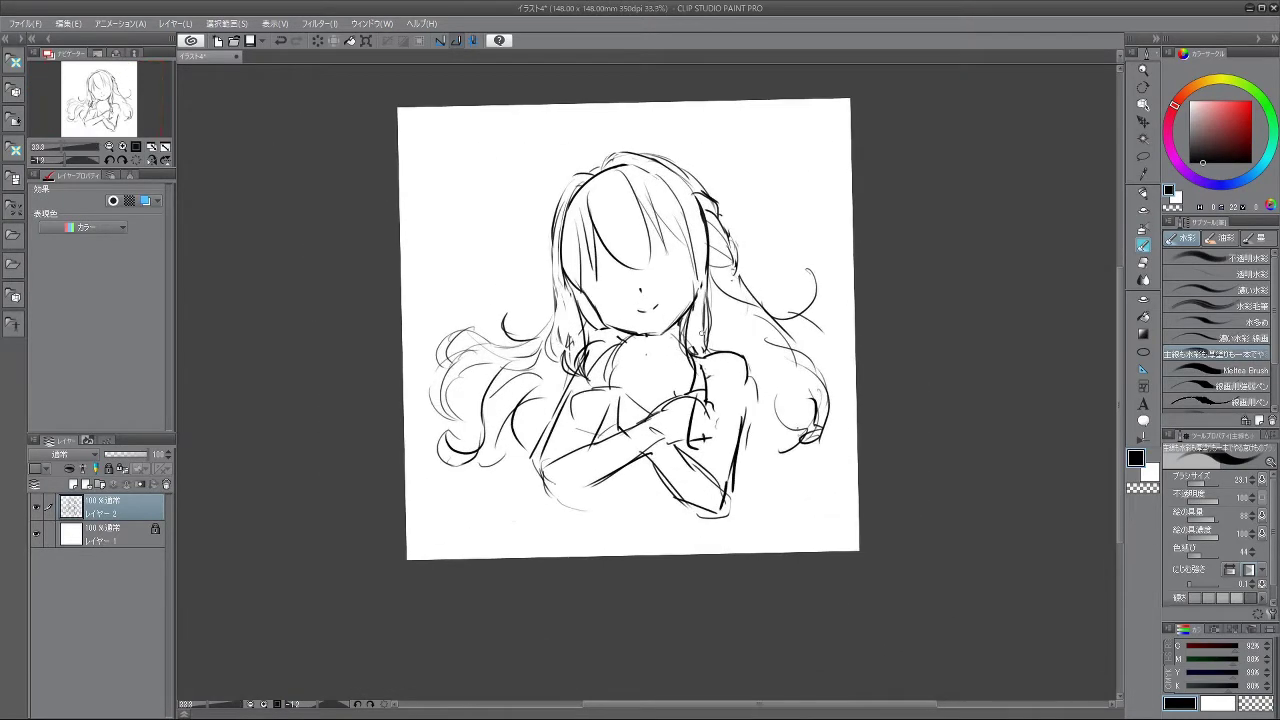
pyautogui.hotkey('ctrl', 'z')
pyautogui.moveTo(712, 358); pyautogui.dragTo(744, 352)
pyautogui.hotkey('ctrl', 'z')
pyautogui.moveTo(609, 345); pyautogui.dragTo(597, 362)
pyautogui.moveTo(610, 349); pyautogui.dragTo(600, 362)
pyautogui.moveTo(724, 360); pyautogui.dragTo(756, 345)
pyautogui.moveTo(745, 373); pyautogui.dragTo(756, 357)
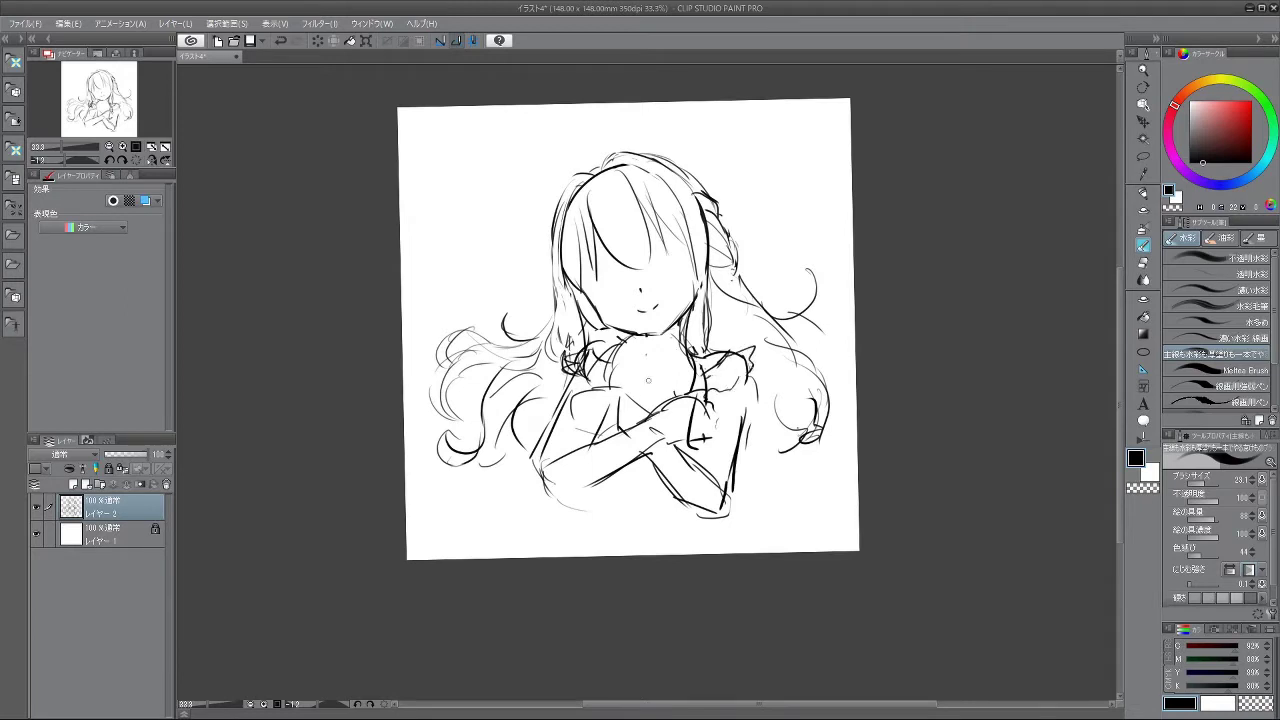
# - Build up the shoulder frills with jagged outer edges and inner fold lines
pyautogui.moveTo(564, 371); pyautogui.dragTo(580, 391)
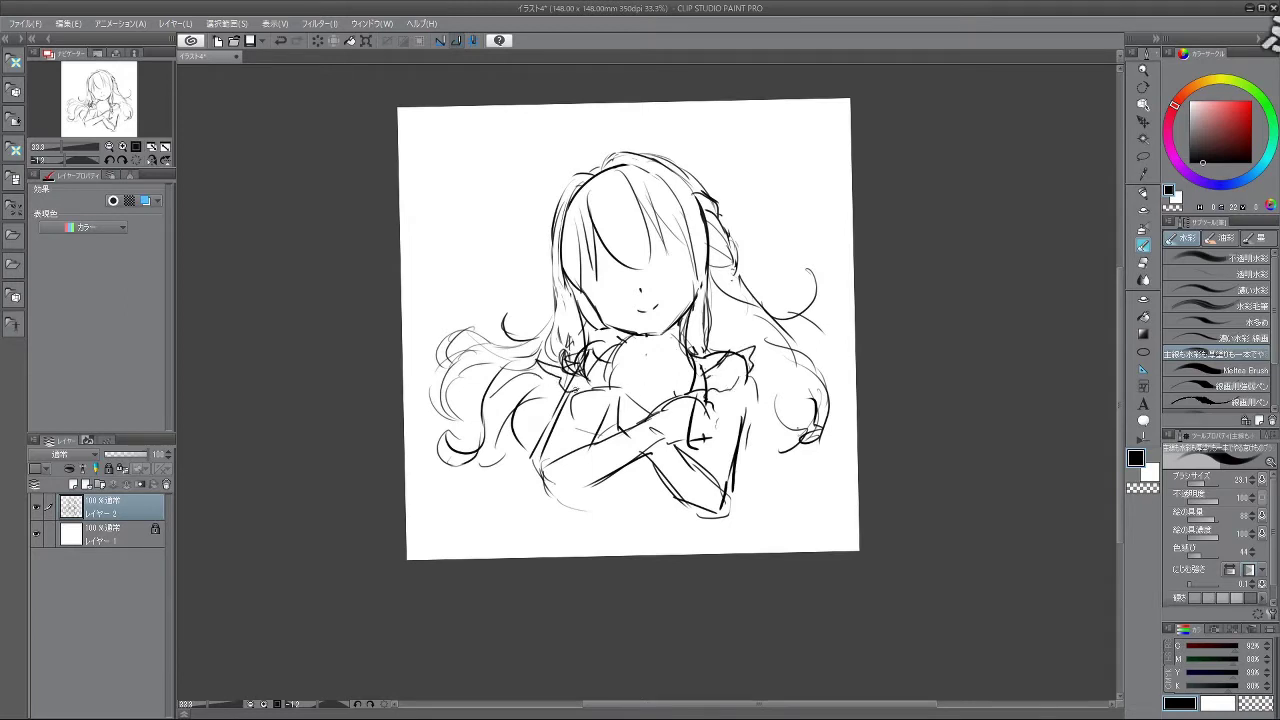
pyautogui.moveTo(706, 399)
pyautogui.mouseDown()
pyautogui.moveTo(743, 402)
pyautogui.moveTo(769, 378)
pyautogui.mouseUp()
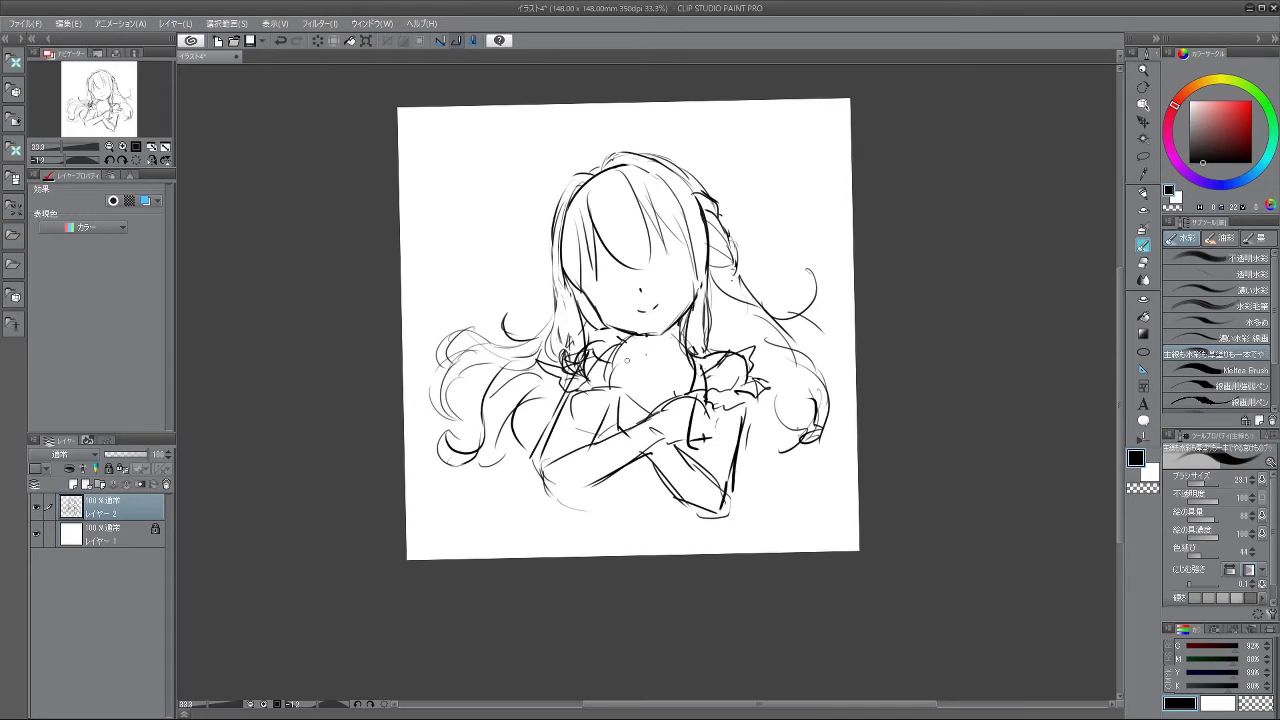
pyautogui.moveTo(732, 457); pyautogui.dragTo(742, 446)
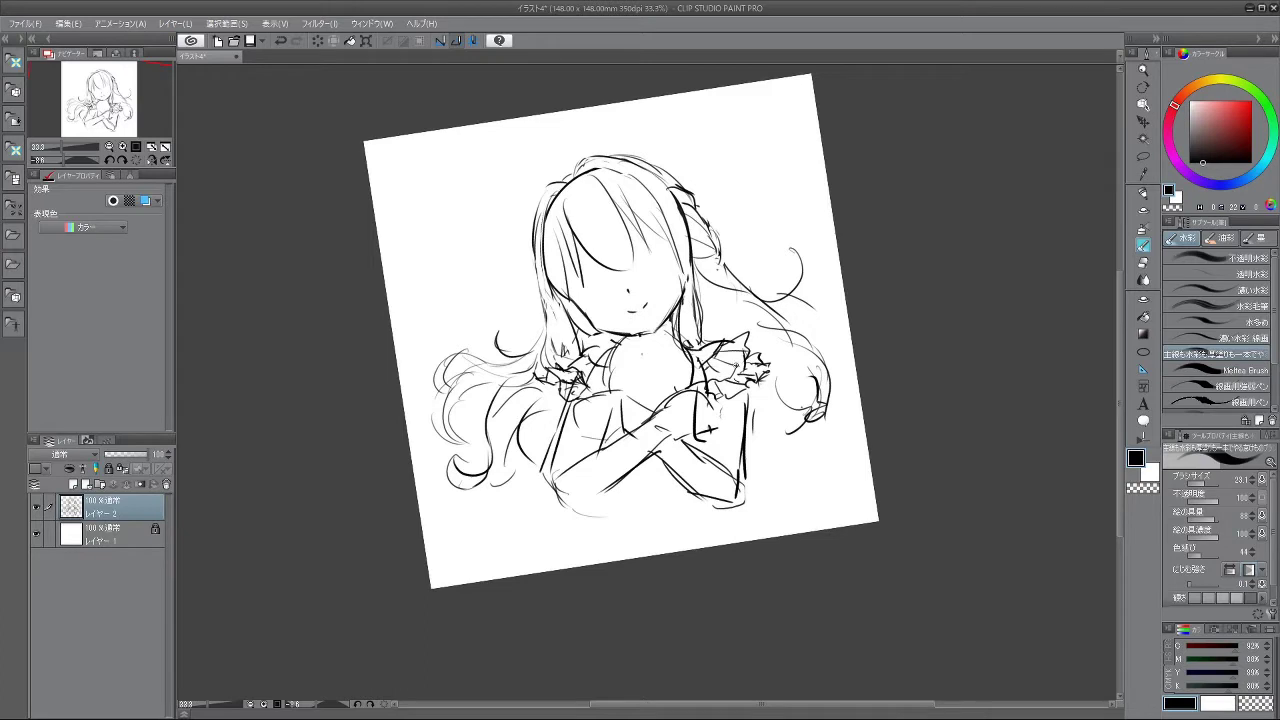
pyautogui.hotkey('ctrl', 'z')
pyautogui.moveTo(565, 364); pyautogui.dragTo(587, 377)
# - Thicken the upturned curl of the hair flowing from the braid, retrying the stroke
pyautogui.moveTo(720, 512)
pyautogui.mouseDown()
pyautogui.moveTo(786, 517)
pyautogui.moveTo(718, 505)
pyautogui.moveTo(777, 451)
pyautogui.moveTo(715, 256)
pyautogui.moveTo(520, 450)
pyautogui.moveTo(655, 527)
pyautogui.moveTo(677, 524)
pyautogui.moveTo(632, 526)
pyautogui.moveTo(763, 343)
pyautogui.moveTo(752, 320)
pyautogui.mouseUp()
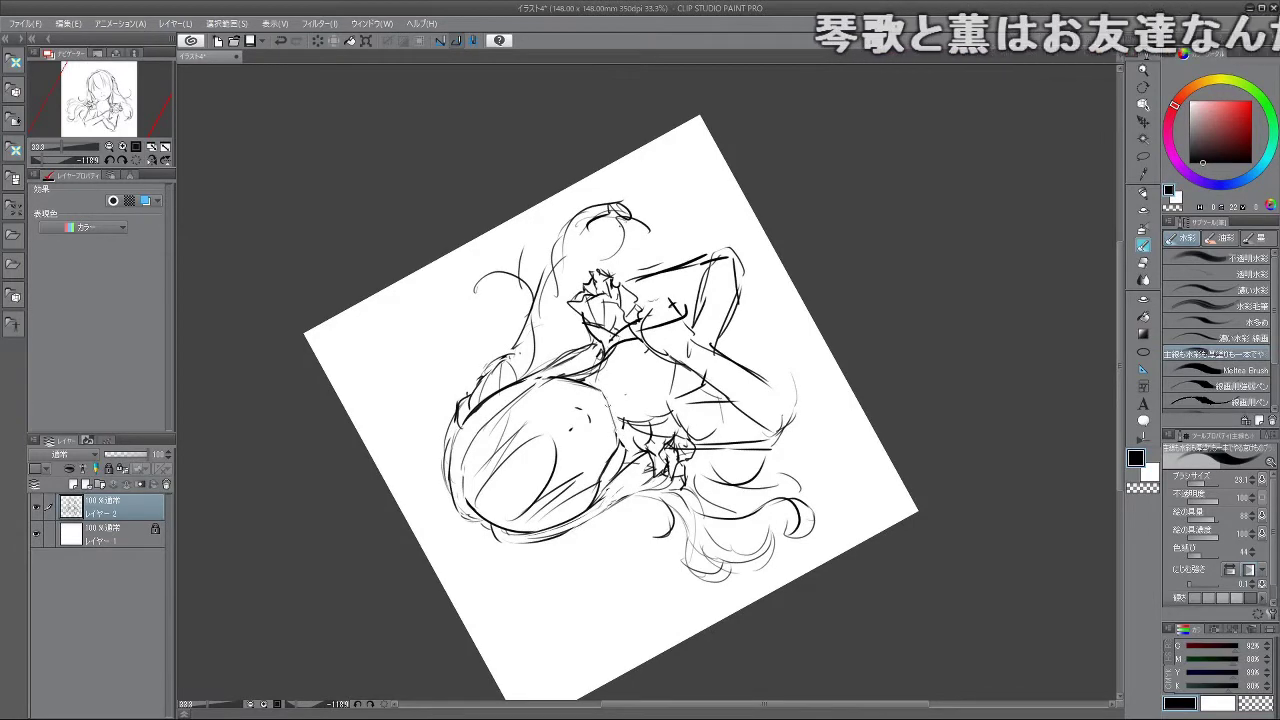
pyautogui.moveTo(616, 439)
pyautogui.mouseDown()
pyautogui.moveTo(653, 456)
pyautogui.moveTo(692, 308)
pyautogui.moveTo(640, 298)
pyautogui.mouseUp()
pyautogui.moveTo(790, 387)
pyautogui.mouseDown()
pyautogui.moveTo(829, 386)
pyautogui.moveTo(839, 367)
pyautogui.mouseUp()
pyautogui.moveTo(841, 366)
pyautogui.mouseDown()
pyautogui.moveTo(826, 402)
pyautogui.moveTo(794, 412)
pyautogui.moveTo(816, 467)
pyautogui.mouseUp()
pyautogui.hotkey('ctrl', 'z')
pyautogui.hotkey('ctrl', 'z')
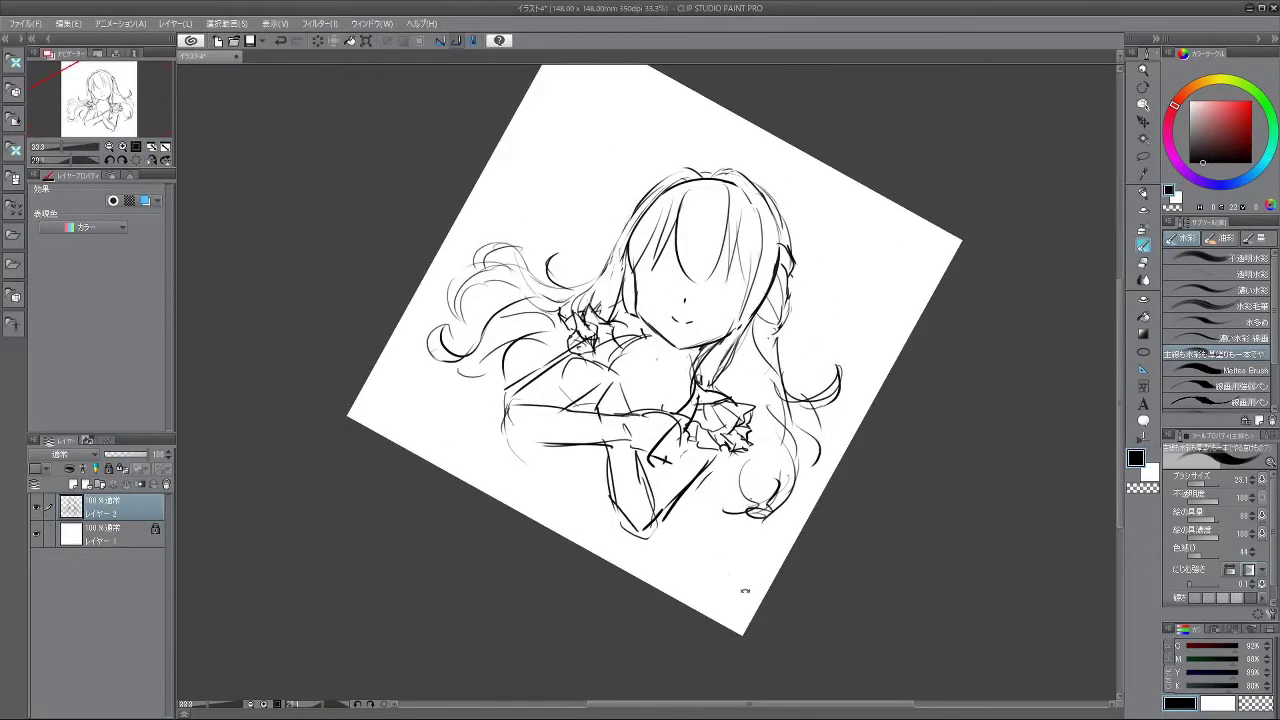
# - Rework the first arm's elbow with short strokes in place of its rounded curve
pyautogui.moveTo(727, 577); pyautogui.dragTo(798, 528)
pyautogui.moveTo(567, 537)
pyautogui.mouseDown()
pyautogui.moveTo(708, 506)
pyautogui.moveTo(732, 466)
pyautogui.mouseUp()
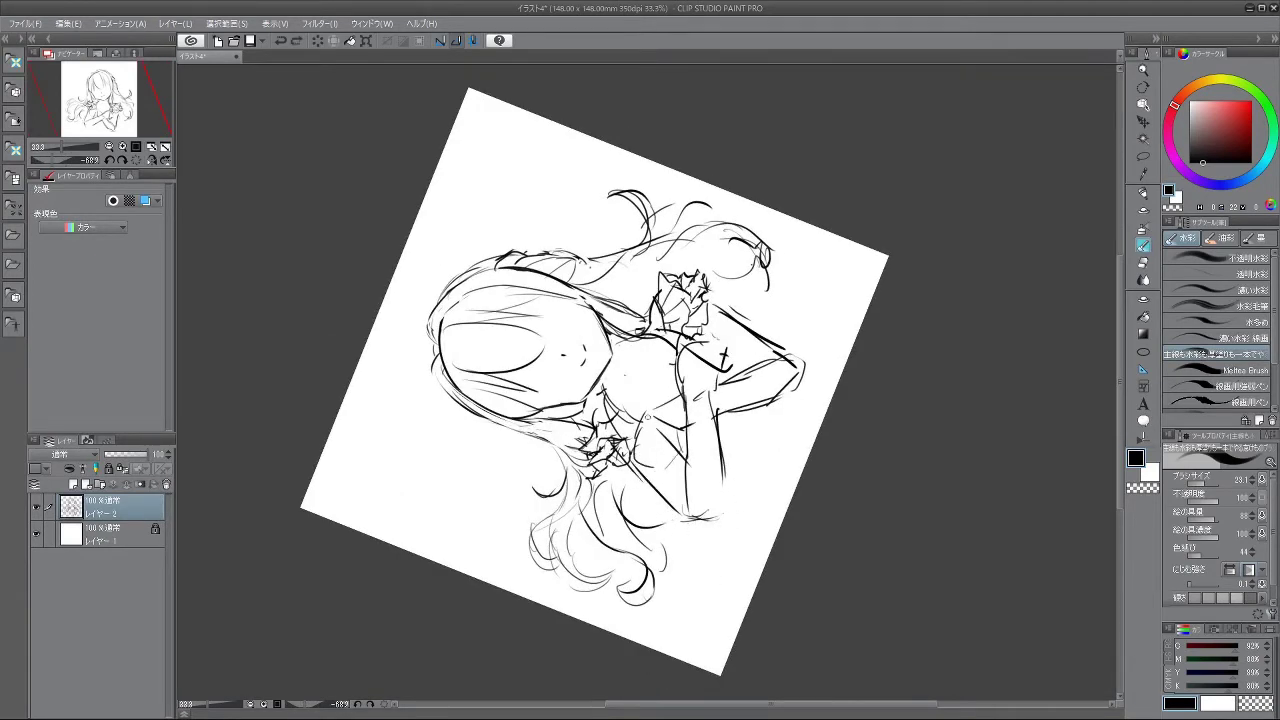
pyautogui.moveTo(787, 472); pyautogui.dragTo(667, 540)
pyautogui.moveTo(616, 455); pyautogui.dragTo(655, 330)
pyautogui.moveTo(650, 202); pyautogui.dragTo(692, 201)
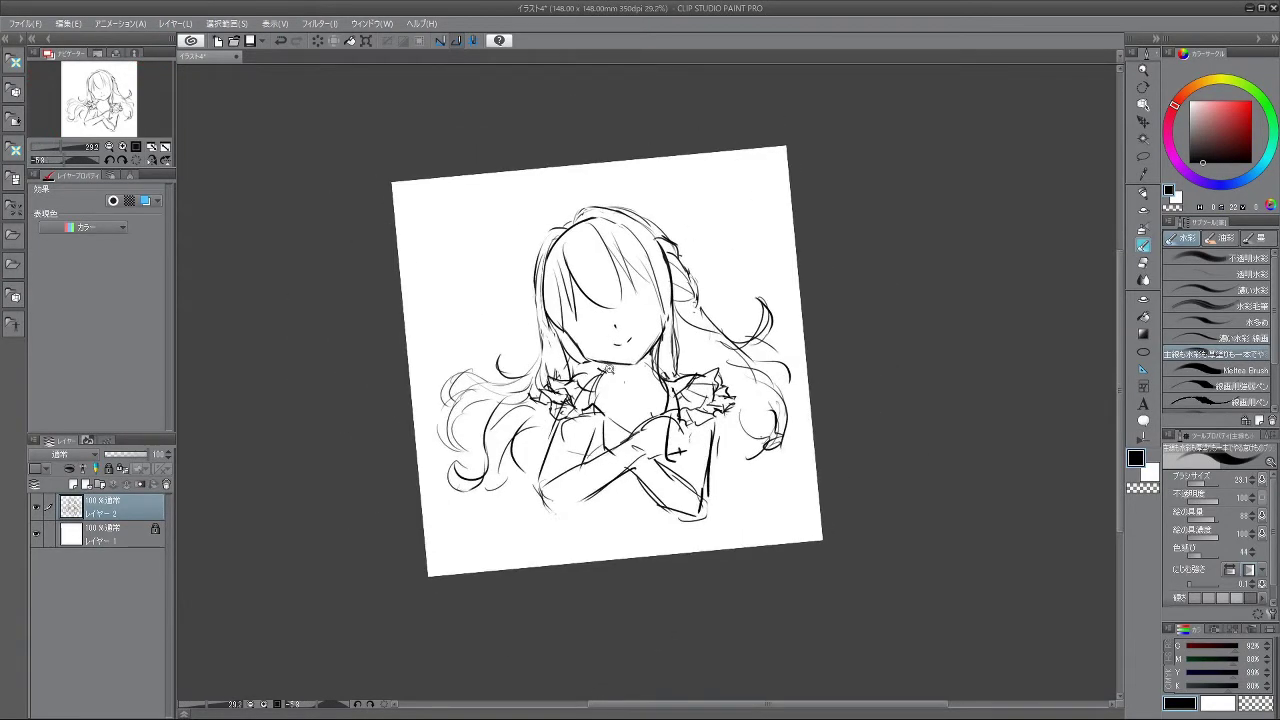
# - Lasso the head, scale it down slightly, rotate and shift it over the neck, and clear the selection
pyautogui.scroll(2, 603, 367)
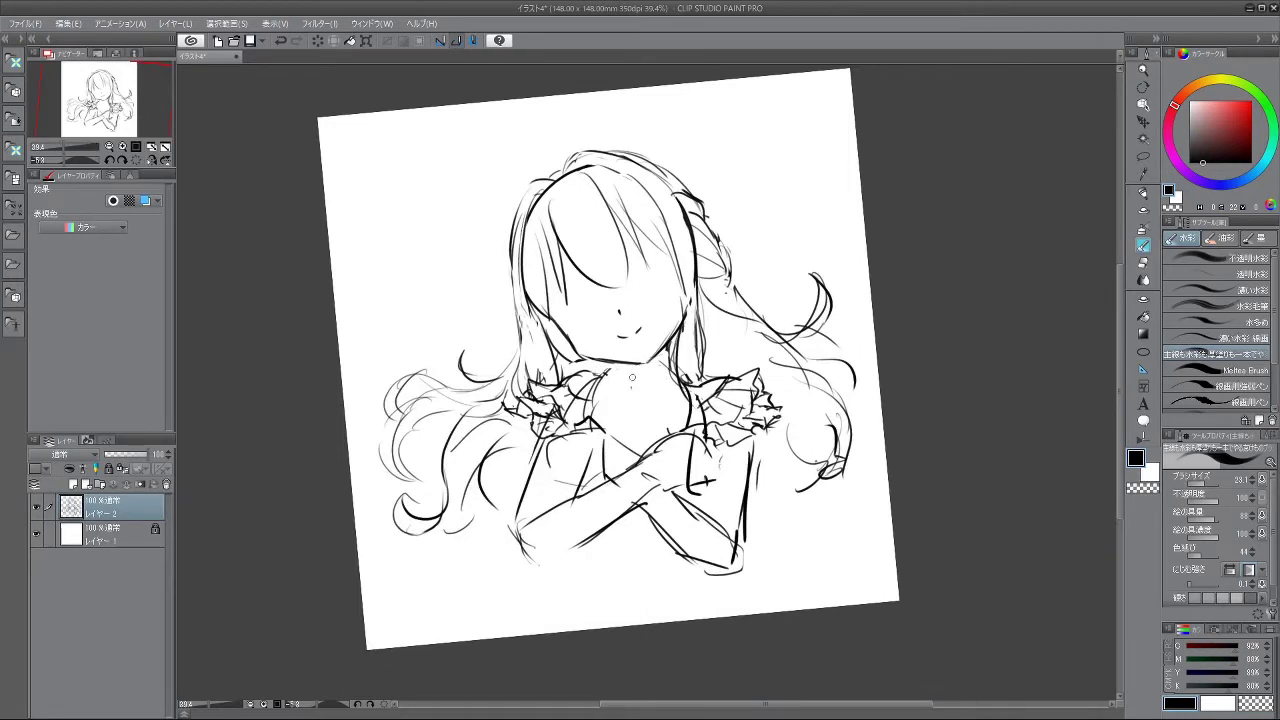
pyautogui.scroll(-3, 628, 368)
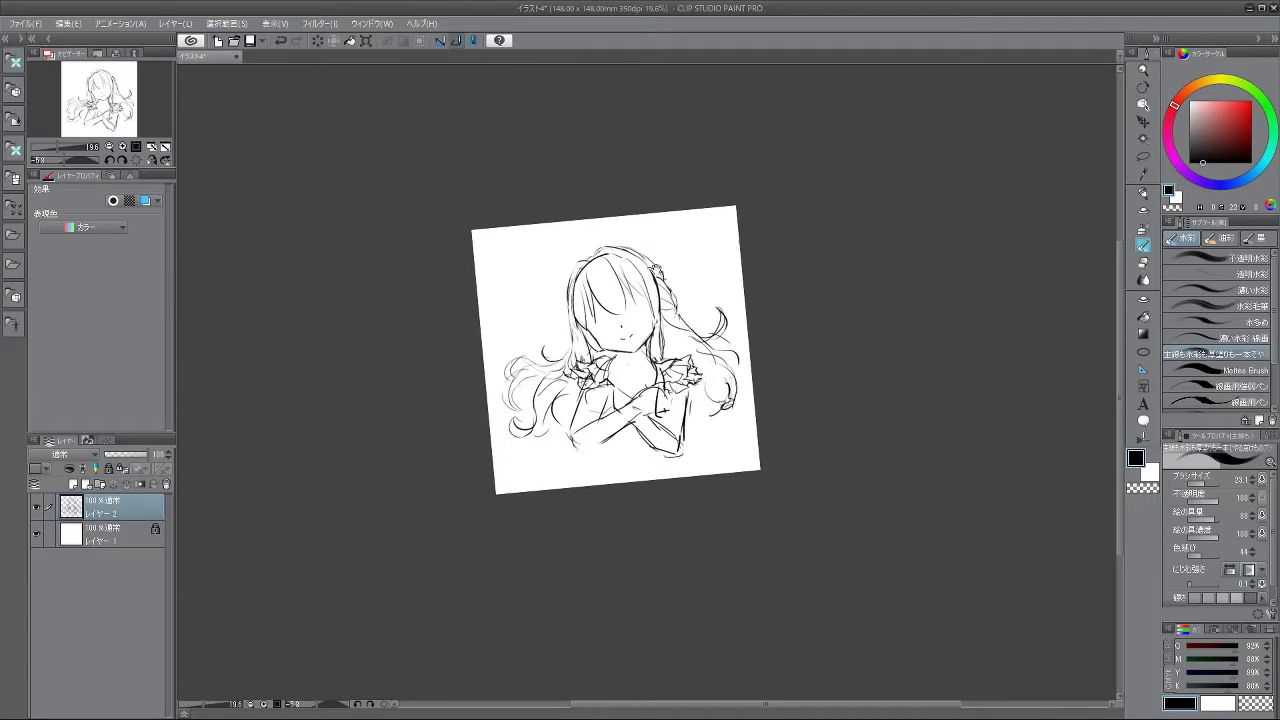
pyautogui.scroll(1, 628, 368)
pyautogui.click(1143, 156)
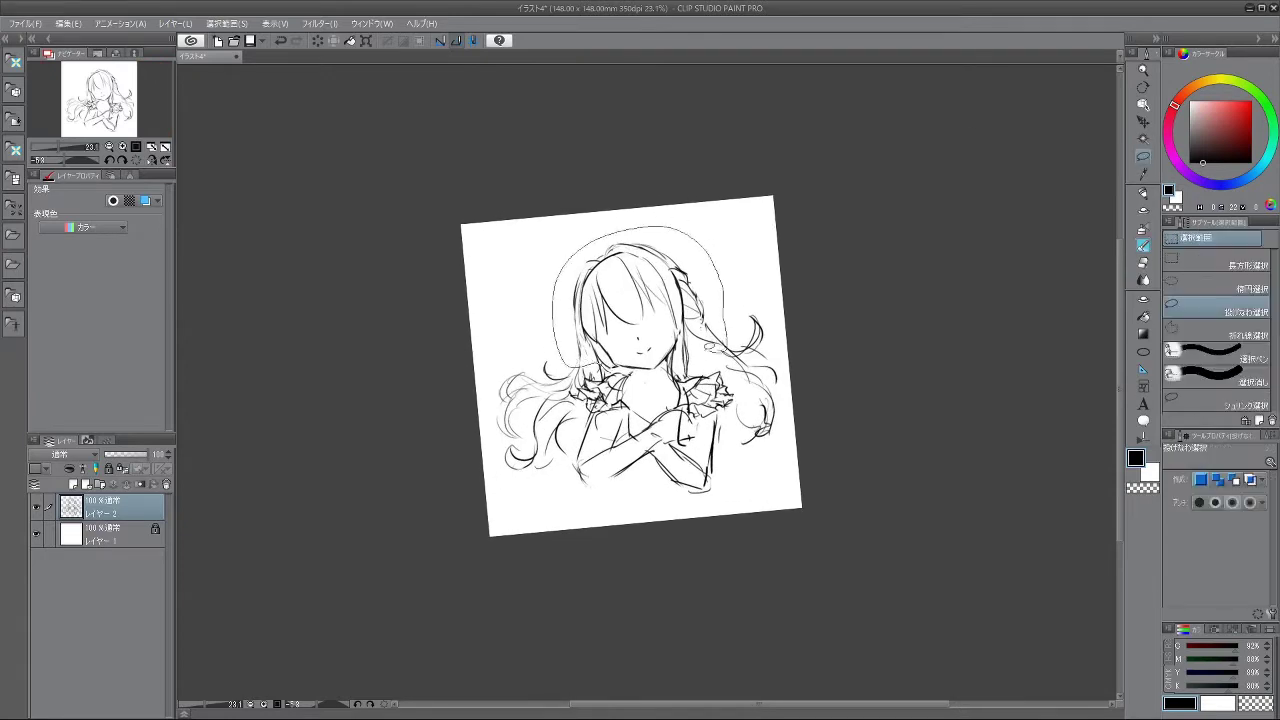
pyautogui.hotkey('ctrl', 't')
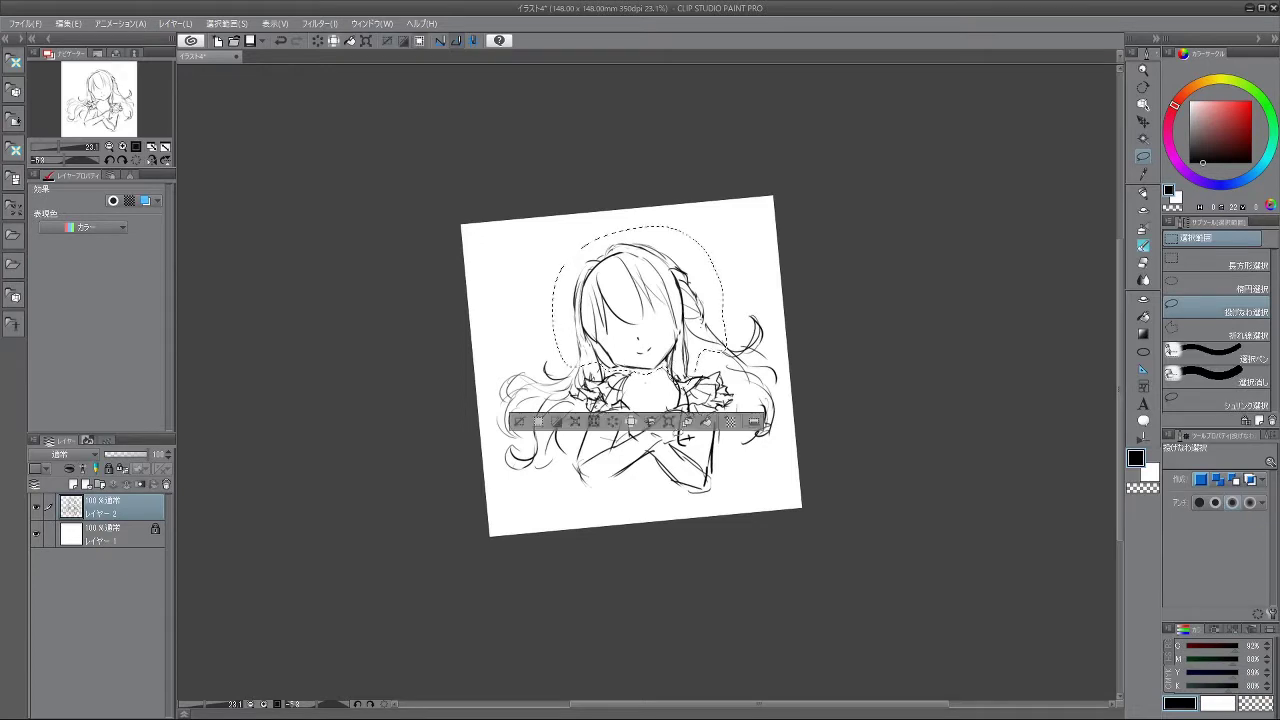
pyautogui.moveTo(715, 225); pyautogui.dragTo(711, 229)
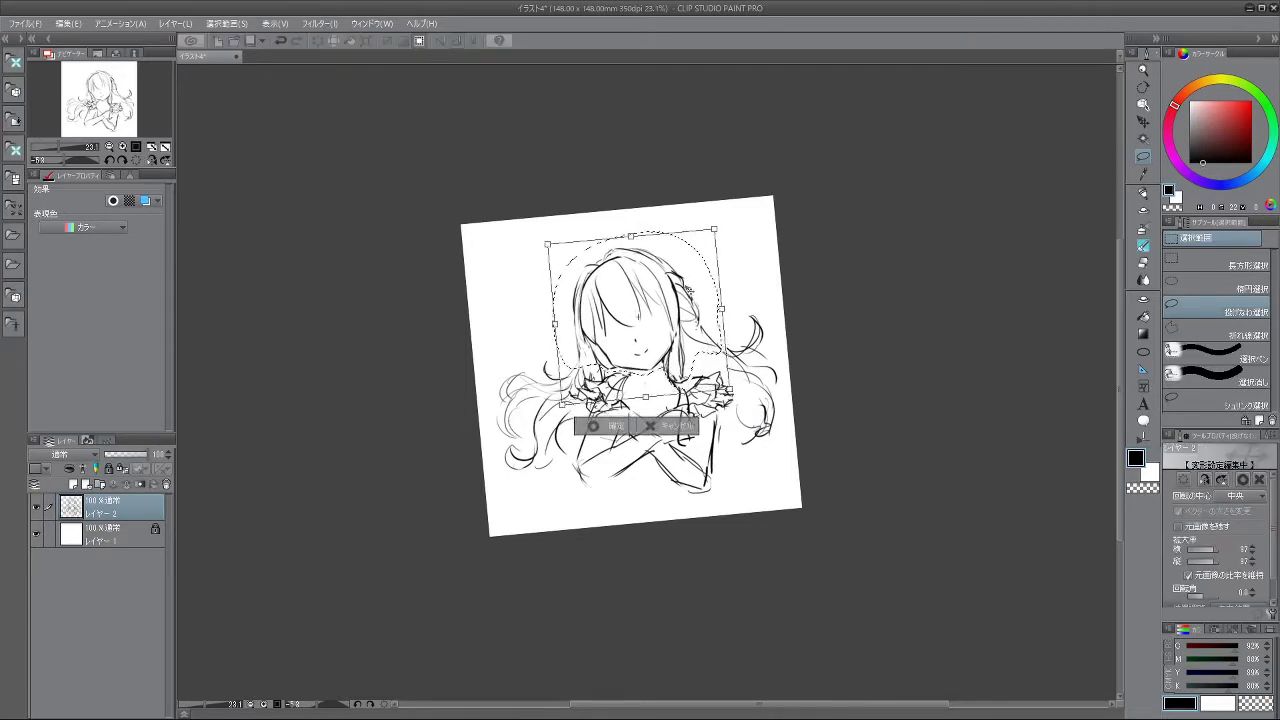
pyautogui.moveTo(683, 285); pyautogui.dragTo(692, 285)
pyautogui.moveTo(729, 330); pyautogui.dragTo(727, 344)
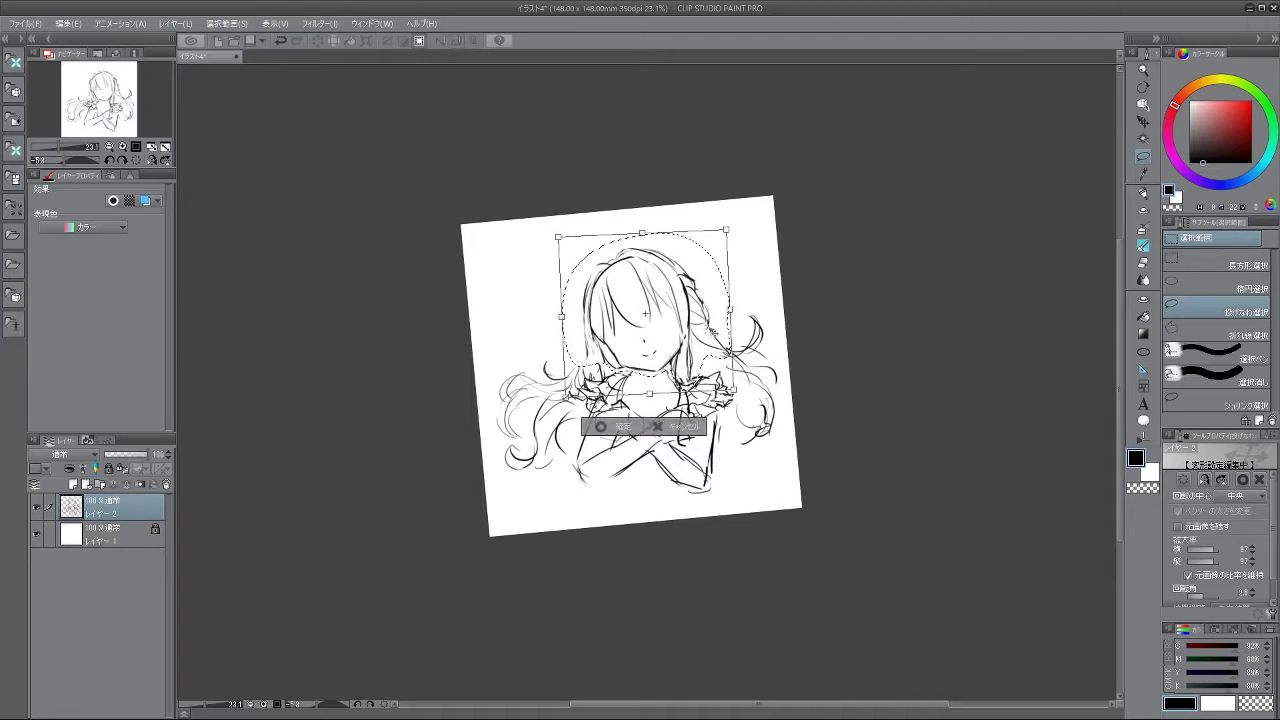
pyautogui.click(620, 427)
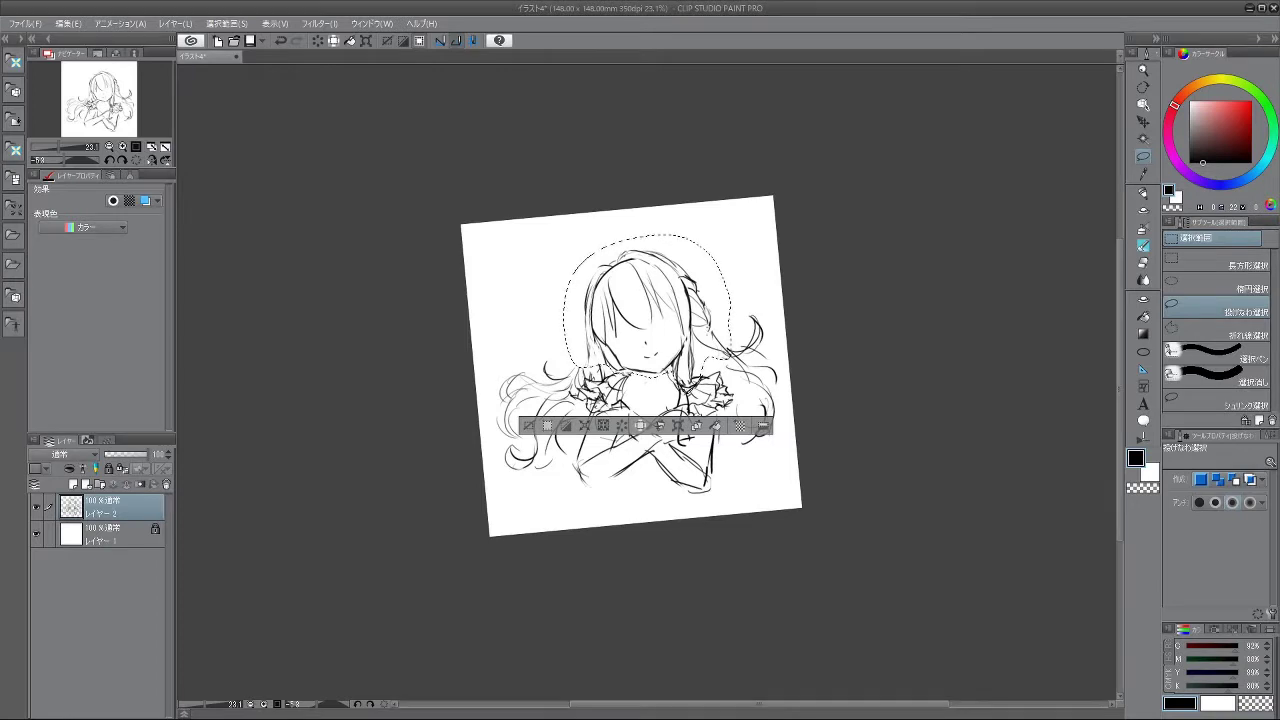
pyautogui.click(529, 426)
pyautogui.moveTo(748, 395); pyautogui.dragTo(754, 417)
pyautogui.moveTo(754, 417); pyautogui.dragTo(700, 417)
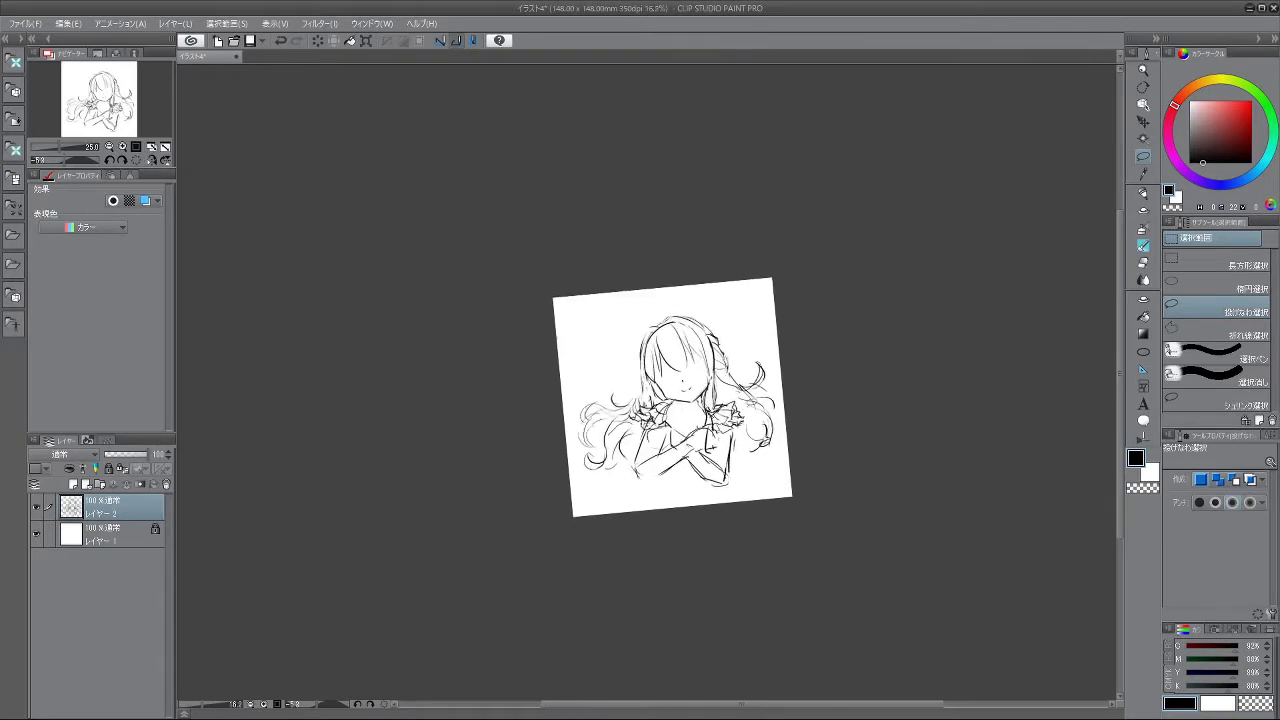
pyautogui.scroll(2, 766, 496)
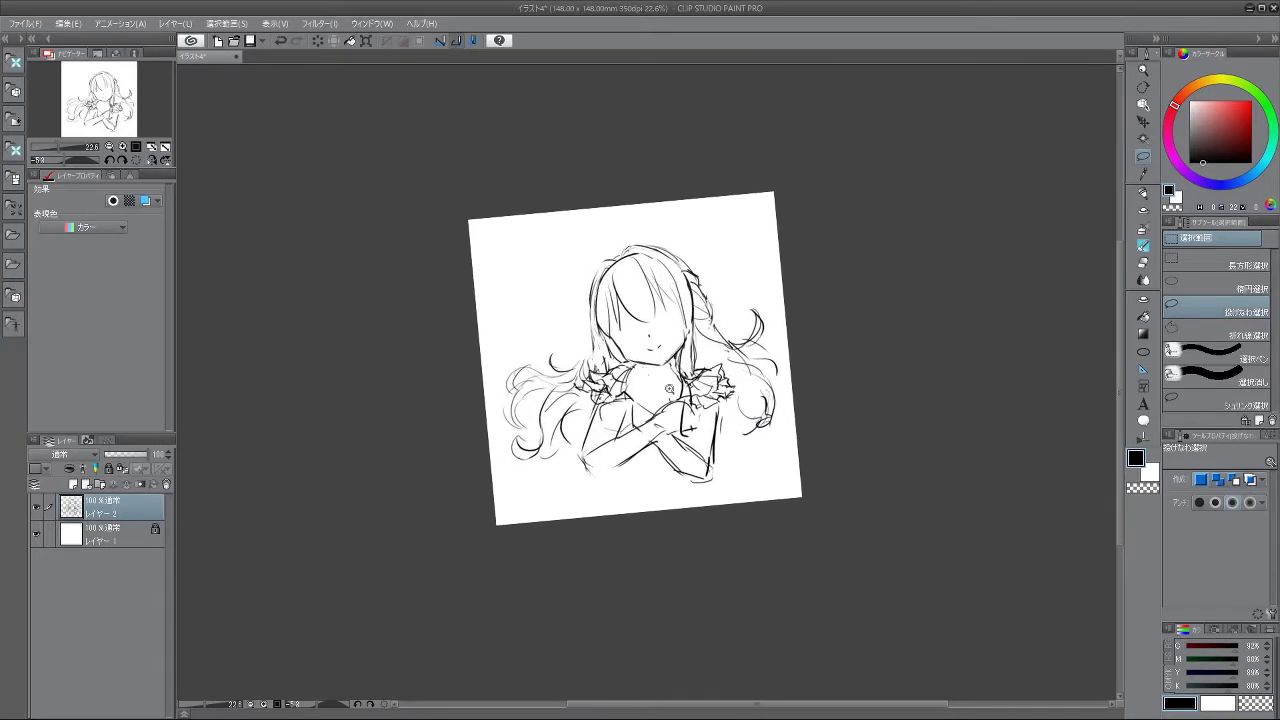
# - Switch to the brush, sketch the line from neck to shoulder, and try a neckline between the two shoulder frills
pyautogui.scroll(2, 668, 385)
pyautogui.press('b')
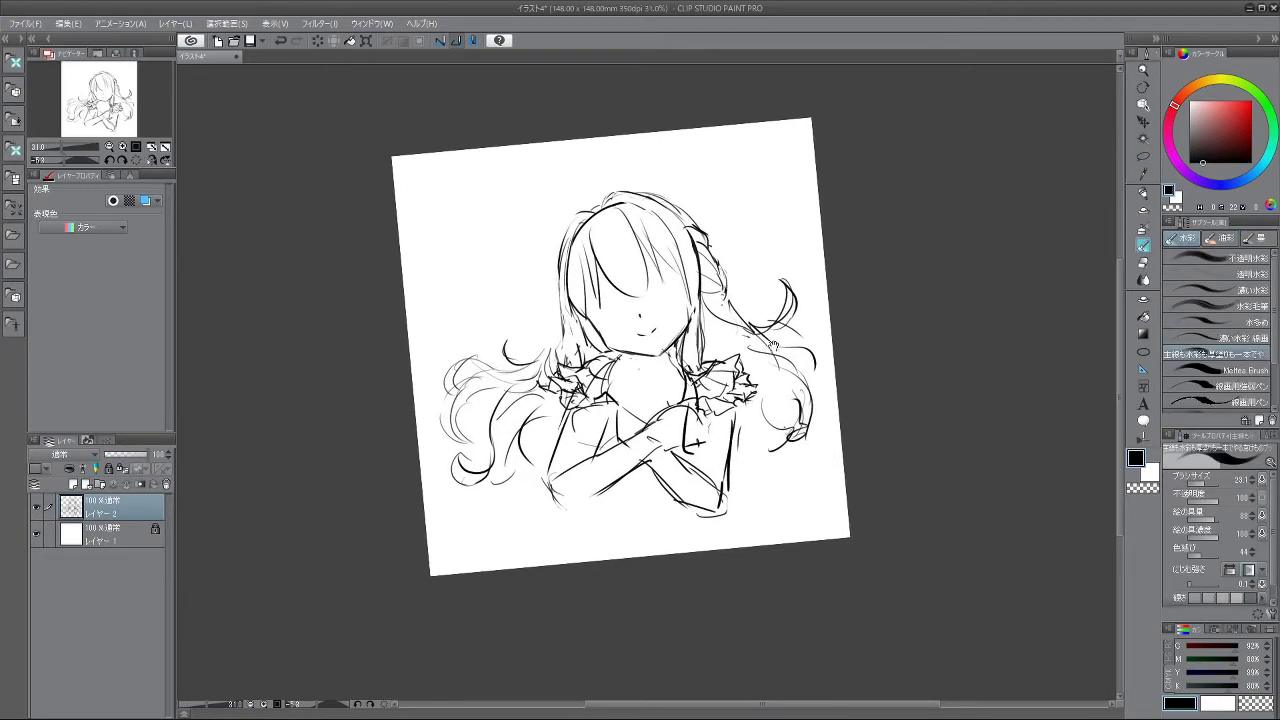
pyautogui.moveTo(782, 331); pyautogui.dragTo(801, 356)
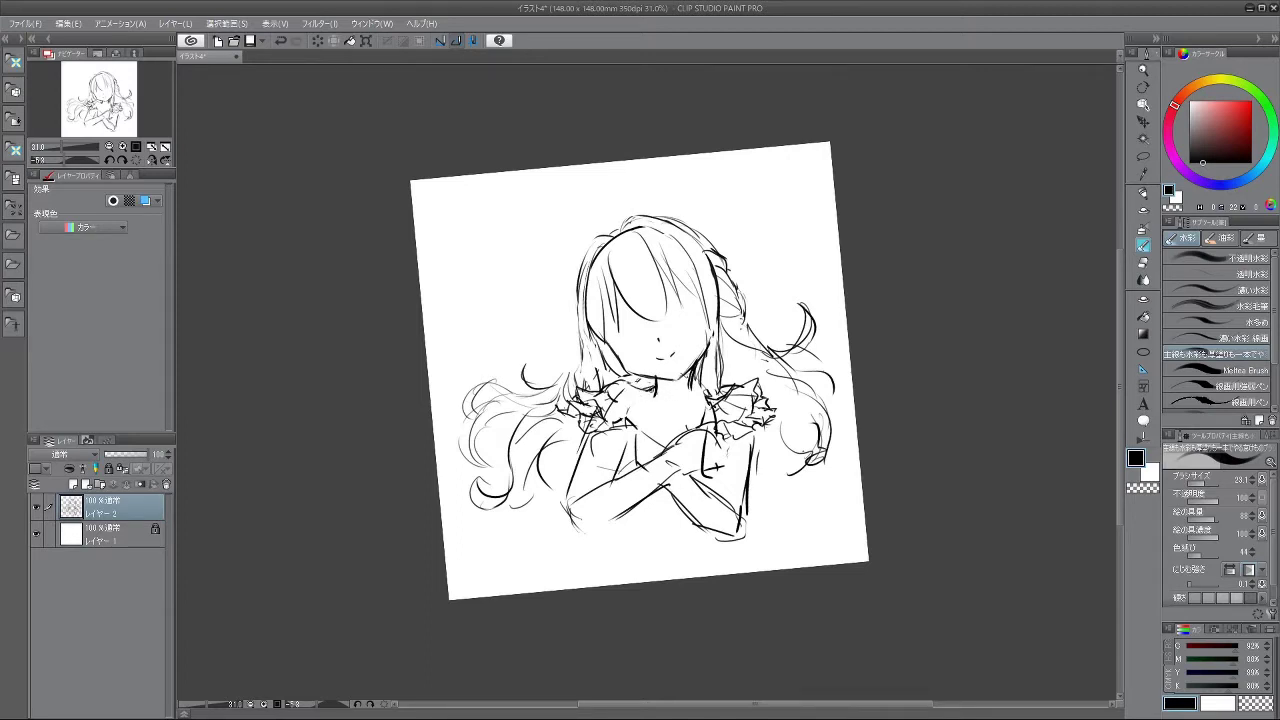
pyautogui.hotkey('ctrl', 'z')
pyautogui.moveTo(711, 402); pyautogui.dragTo(733, 387)
pyautogui.moveTo(611, 393)
pyautogui.mouseDown()
pyautogui.moveTo(659, 418)
pyautogui.moveTo(722, 410)
pyautogui.mouseUp()
pyautogui.hotkey('ctrl', 'z')
pyautogui.moveTo(689, 416); pyautogui.dragTo(722, 404)
pyautogui.moveTo(684, 443)
pyautogui.mouseDown()
pyautogui.moveTo(926, 380)
pyautogui.moveTo(640, 145)
pyautogui.moveTo(425, 360)
pyautogui.moveTo(839, 455)
pyautogui.moveTo(849, 372)
pyautogui.mouseUp()
# - Darken the curled hair tips beside the smaller shoulder frill and on the braid side, retrying the upturned curl
pyautogui.moveTo(766, 457); pyautogui.dragTo(762, 473)
pyautogui.moveTo(734, 392); pyautogui.dragTo(662, 562)
pyautogui.hotkey('ctrl', 'z')
pyautogui.moveTo(574, 380)
pyautogui.mouseDown()
pyautogui.moveTo(532, 354)
pyautogui.moveTo(532, 336)
pyautogui.moveTo(538, 388)
pyautogui.mouseUp()
pyautogui.moveTo(800, 308)
pyautogui.mouseDown()
pyautogui.moveTo(796, 291)
pyautogui.moveTo(814, 289)
pyautogui.mouseUp()
pyautogui.hotkey('ctrl', 'z')
pyautogui.moveTo(762, 448); pyautogui.dragTo(769, 434)
# - Rework the flowing strands below the upturned curl and give the lowest curl a heavier tip
pyautogui.moveTo(773, 361)
pyautogui.mouseDown()
pyautogui.moveTo(830, 349)
pyautogui.moveTo(851, 383)
pyautogui.moveTo(824, 390)
pyautogui.moveTo(835, 339)
pyautogui.mouseUp()
pyautogui.hotkey('ctrl', 'z')
pyautogui.hotkey('ctrl', 'z')
pyautogui.hotkey('ctrl', 'z')
pyautogui.moveTo(829, 329)
pyautogui.mouseDown()
pyautogui.moveTo(819, 364)
pyautogui.moveTo(848, 372)
pyautogui.moveTo(801, 434)
pyautogui.moveTo(838, 442)
pyautogui.mouseUp()
pyautogui.hotkey('ctrl', 'z')
pyautogui.hotkey('ctrl', 'z')
pyautogui.moveTo(838, 442); pyautogui.dragTo(806, 453)
# - Draw the dress neckline across the chest between the shoulder frills, retrying the stroke
pyautogui.moveTo(640, 413); pyautogui.dragTo(668, 404)
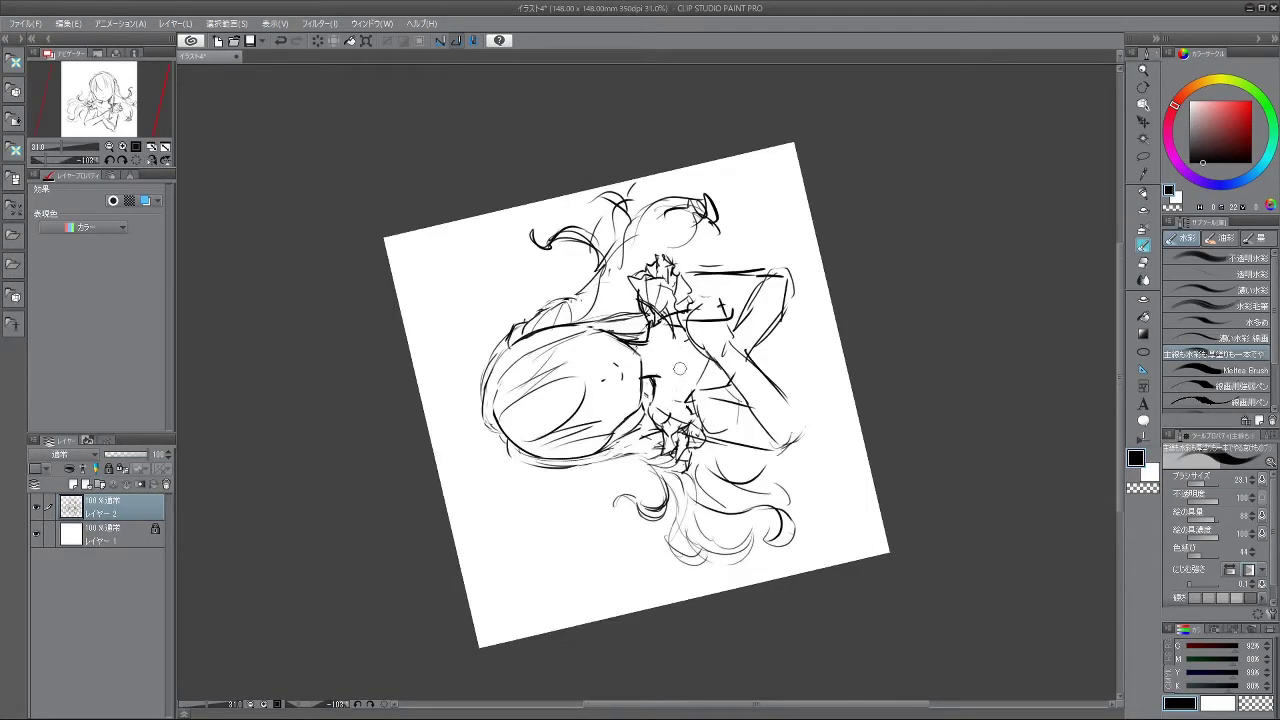
pyautogui.hotkey('ctrl', 'z')
pyautogui.moveTo(673, 332); pyautogui.dragTo(665, 411)
pyautogui.hotkey('ctrl', 'z')
pyautogui.moveTo(674, 366)
pyautogui.mouseDown()
pyautogui.moveTo(664, 421)
pyautogui.moveTo(668, 363)
pyautogui.mouseUp()
pyautogui.hotkey('ctrl', 'z')
pyautogui.hotkey('ctrl', 'z')
pyautogui.moveTo(805, 475)
pyautogui.mouseDown()
pyautogui.moveTo(669, 563)
pyautogui.moveTo(446, 651)
pyautogui.mouseUp()
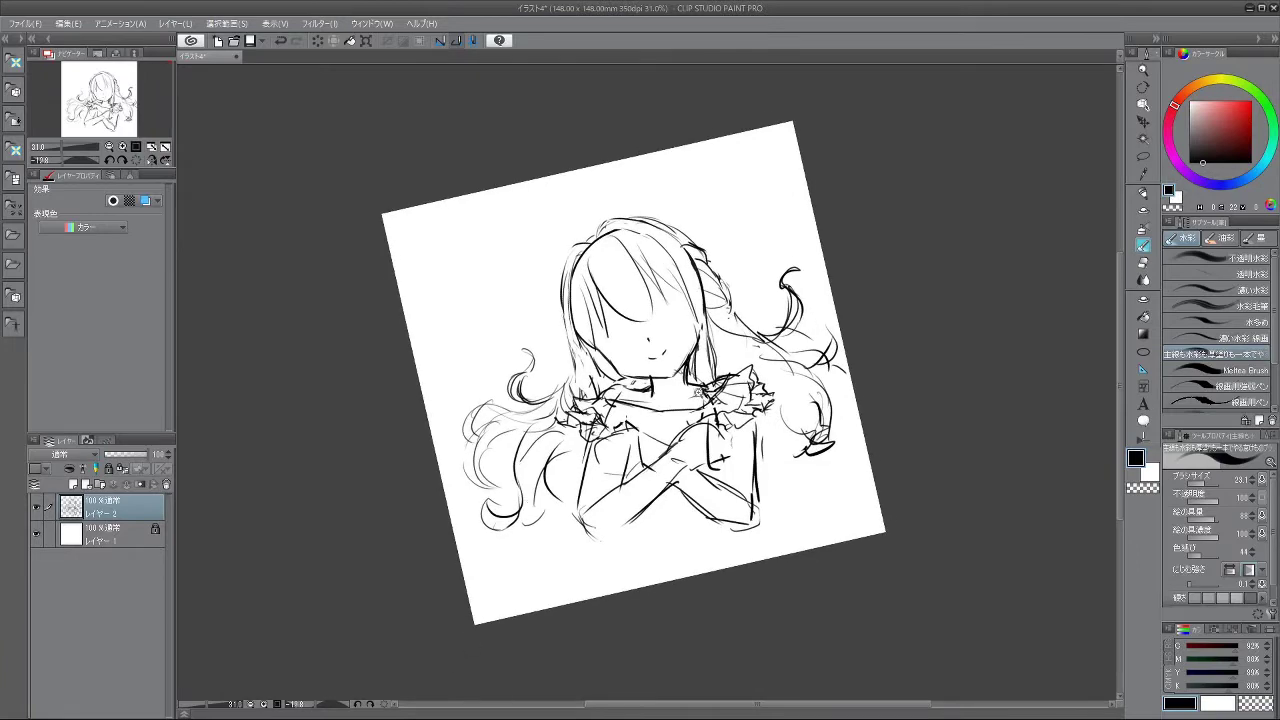
# - Try a jagged outline for the hand resting against the upper arm below the shoulder frill
pyautogui.scroll(3, 700, 385)
pyautogui.hotkey('ctrl', 'z')
pyautogui.moveTo(711, 425)
pyautogui.mouseDown()
pyautogui.moveTo(745, 430)
pyautogui.moveTo(740, 493)
pyautogui.mouseUp()
pyautogui.hotkey('ctrl', 'z')
pyautogui.hotkey('ctrl', 'z')
pyautogui.hotkey('ctrl', 'z')
pyautogui.hotkey('ctrl', 'z')
pyautogui.hotkey('ctrl', 'z')
pyautogui.moveTo(735, 447); pyautogui.dragTo(740, 492)
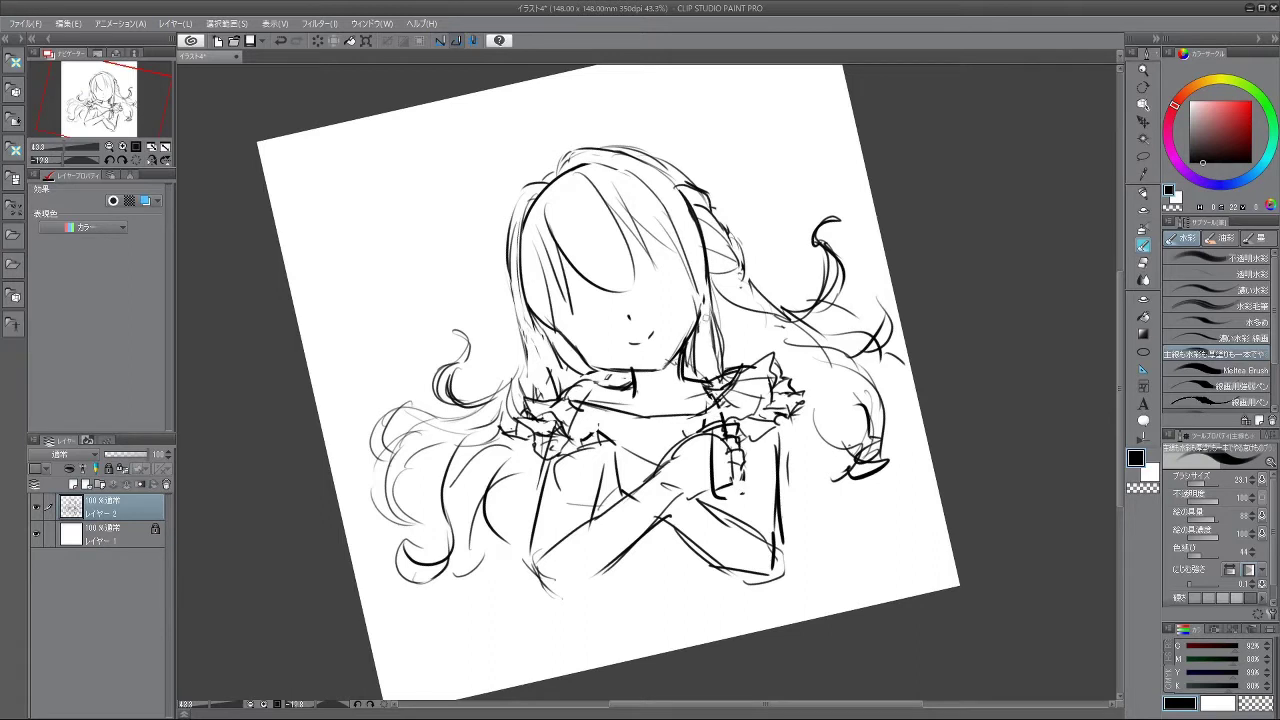
pyautogui.hotkey('ctrl', 'z')
pyautogui.hotkey('ctrl', 'z')
# - Sketch the hand's spread fingers over the upper arm with short jagged strokes, and touch up the forearm edges
pyautogui.moveTo(723, 508)
pyautogui.mouseDown()
pyautogui.moveTo(800, 350)
pyautogui.moveTo(662, 575)
pyautogui.moveTo(720, 611)
pyautogui.moveTo(692, 458)
pyautogui.moveTo(700, 433)
pyautogui.mouseUp()
pyautogui.hotkey('ctrl', 'z')
pyautogui.hotkey('ctrl', 'z')
pyautogui.hotkey('ctrl', 'z')
pyautogui.hotkey('ctrl', 'z')
pyautogui.moveTo(635, 482); pyautogui.dragTo(668, 464)
pyautogui.moveTo(618, 597)
pyautogui.mouseDown()
pyautogui.moveTo(709, 582)
pyautogui.moveTo(661, 598)
pyautogui.mouseUp()
pyautogui.moveTo(722, 480)
pyautogui.mouseDown()
pyautogui.moveTo(738, 484)
pyautogui.moveTo(712, 480)
pyautogui.mouseUp()
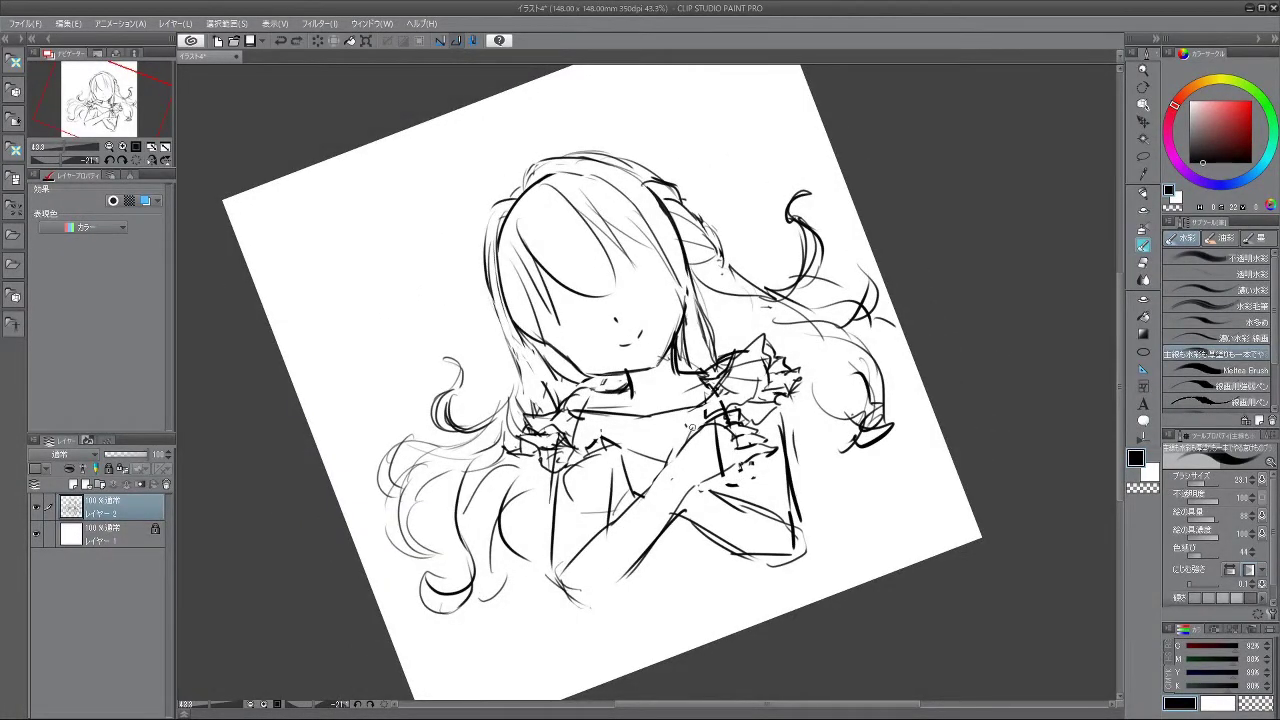
# - Firm up the jaw edge and darken the hair strands falling beside the neck on the braid side
pyautogui.moveTo(702, 411); pyautogui.dragTo(703, 427)
pyautogui.moveTo(688, 470)
pyautogui.mouseDown()
pyautogui.moveTo(797, 543)
pyautogui.moveTo(666, 631)
pyautogui.moveTo(692, 560)
pyautogui.moveTo(650, 500)
pyautogui.moveTo(660, 432)
pyautogui.mouseUp()
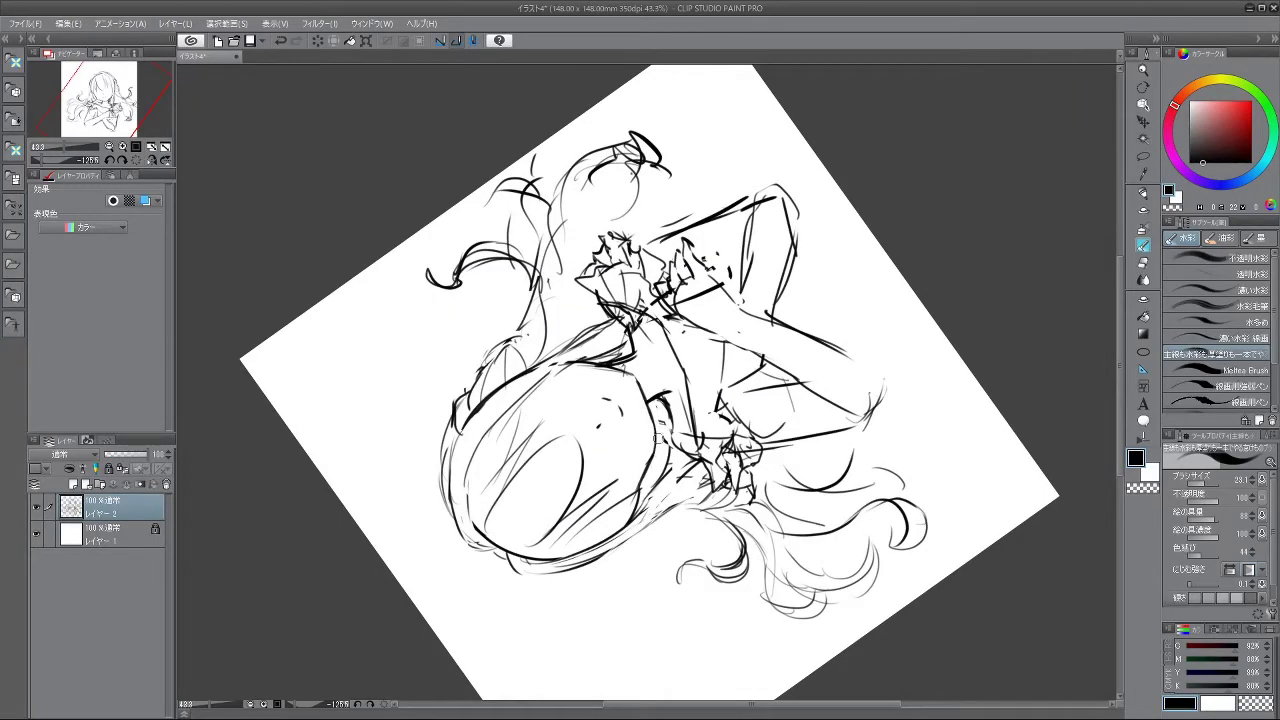
pyautogui.moveTo(617, 585); pyautogui.dragTo(920, 323)
pyautogui.moveTo(785, 267); pyautogui.dragTo(615, 205)
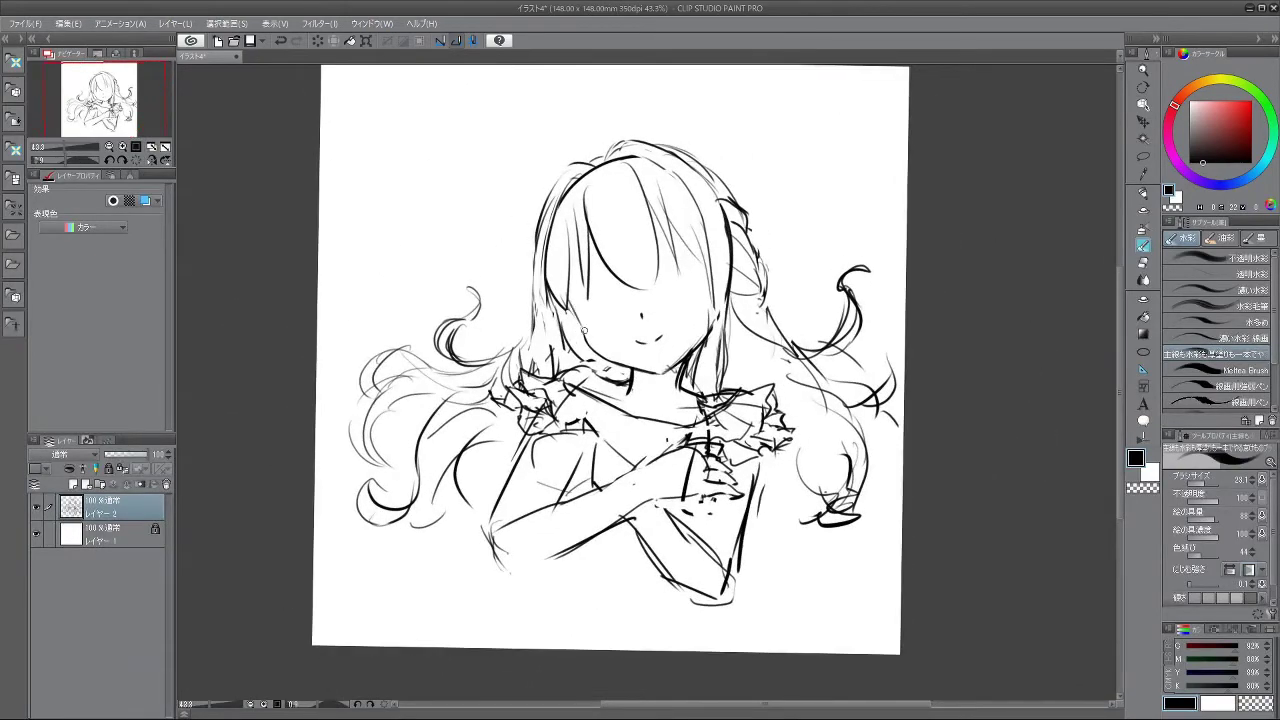
pyautogui.moveTo(580, 397); pyautogui.dragTo(680, 441)
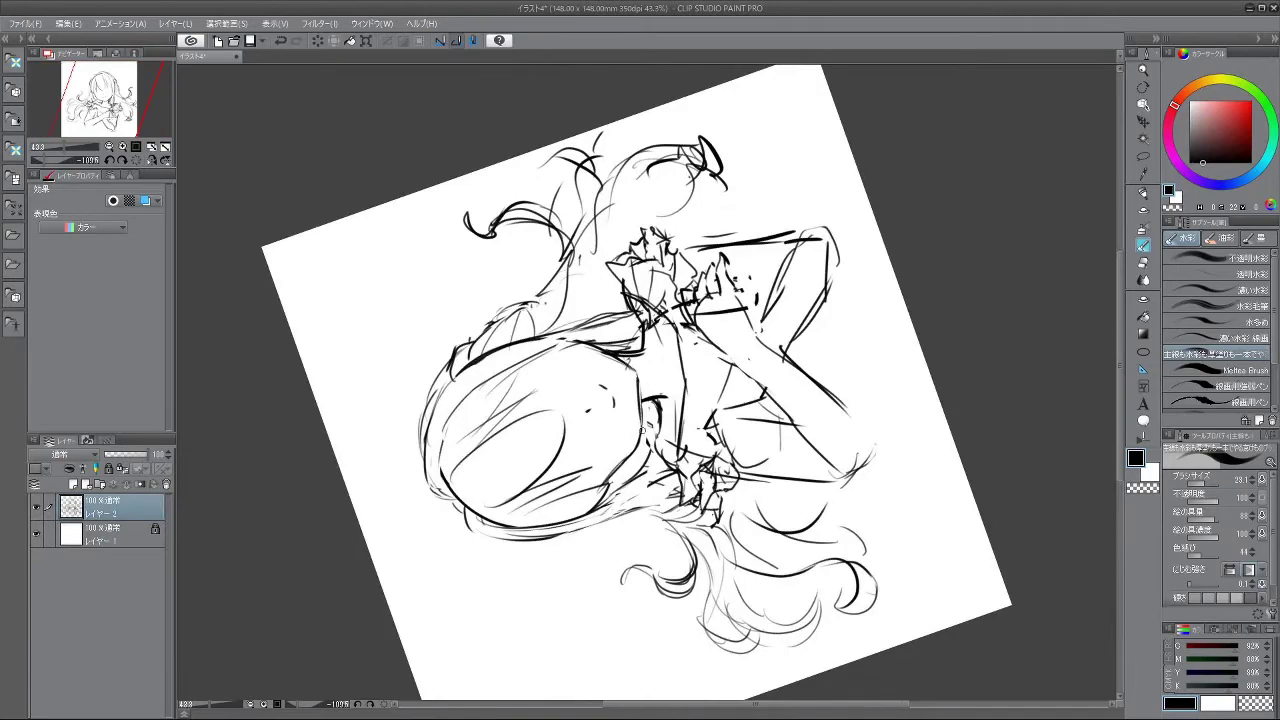
pyautogui.moveTo(670, 565)
pyautogui.mouseDown()
pyautogui.moveTo(658, 230)
pyautogui.moveTo(500, 345)
pyautogui.moveTo(498, 406)
pyautogui.mouseUp()
pyautogui.moveTo(676, 272); pyautogui.dragTo(708, 426)
pyautogui.moveTo(708, 330); pyautogui.dragTo(724, 388)
pyautogui.moveTo(694, 402); pyautogui.dragTo(726, 414)
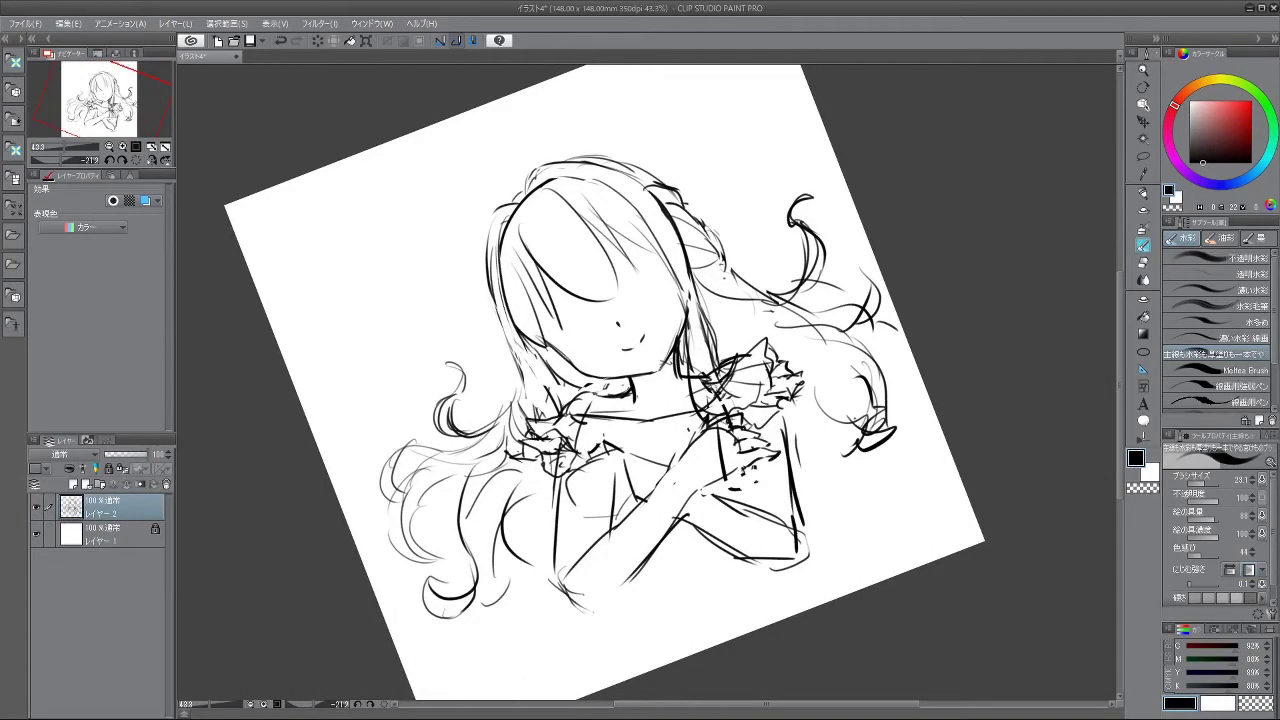
# - Redraw the side lock from the cheek down to the shoulder frill on the braid side, retrying its curved strokes
pyautogui.hotkey('ctrl', 'z')
pyautogui.hotkey('ctrl', 'z')
pyautogui.hotkey('ctrl', 'z')
pyautogui.moveTo(690, 319); pyautogui.dragTo(722, 396)
pyautogui.moveTo(700, 332)
pyautogui.mouseDown()
pyautogui.moveTo(722, 398)
pyautogui.moveTo(705, 375)
pyautogui.moveTo(733, 413)
pyautogui.mouseUp()
pyautogui.hotkey('ctrl', 'z')
pyautogui.hotkey('ctrl', 'z')
pyautogui.moveTo(710, 394)
pyautogui.mouseDown()
pyautogui.moveTo(724, 380)
pyautogui.moveTo(702, 350)
pyautogui.mouseUp()
pyautogui.moveTo(702, 350)
pyautogui.mouseDown()
pyautogui.moveTo(722, 308)
pyautogui.moveTo(693, 293)
pyautogui.moveTo(687, 315)
pyautogui.mouseUp()
pyautogui.moveTo(720, 480)
pyautogui.mouseDown()
pyautogui.moveTo(746, 310)
pyautogui.moveTo(731, 471)
pyautogui.mouseUp()
# - Try several versions of the long strands framing the cheek opposite the braid
pyautogui.moveTo(553, 362)
pyautogui.mouseDown()
pyautogui.moveTo(584, 424)
pyautogui.moveTo(555, 420)
pyautogui.mouseUp()
pyautogui.hotkey('ctrl', 'z')
pyautogui.hotkey('ctrl', 'z')
pyautogui.hotkey('ctrl', 'z')
pyautogui.hotkey('ctrl', 'z')
pyautogui.moveTo(523, 356); pyautogui.dragTo(552, 418)
pyautogui.hotkey('ctrl', 'z')
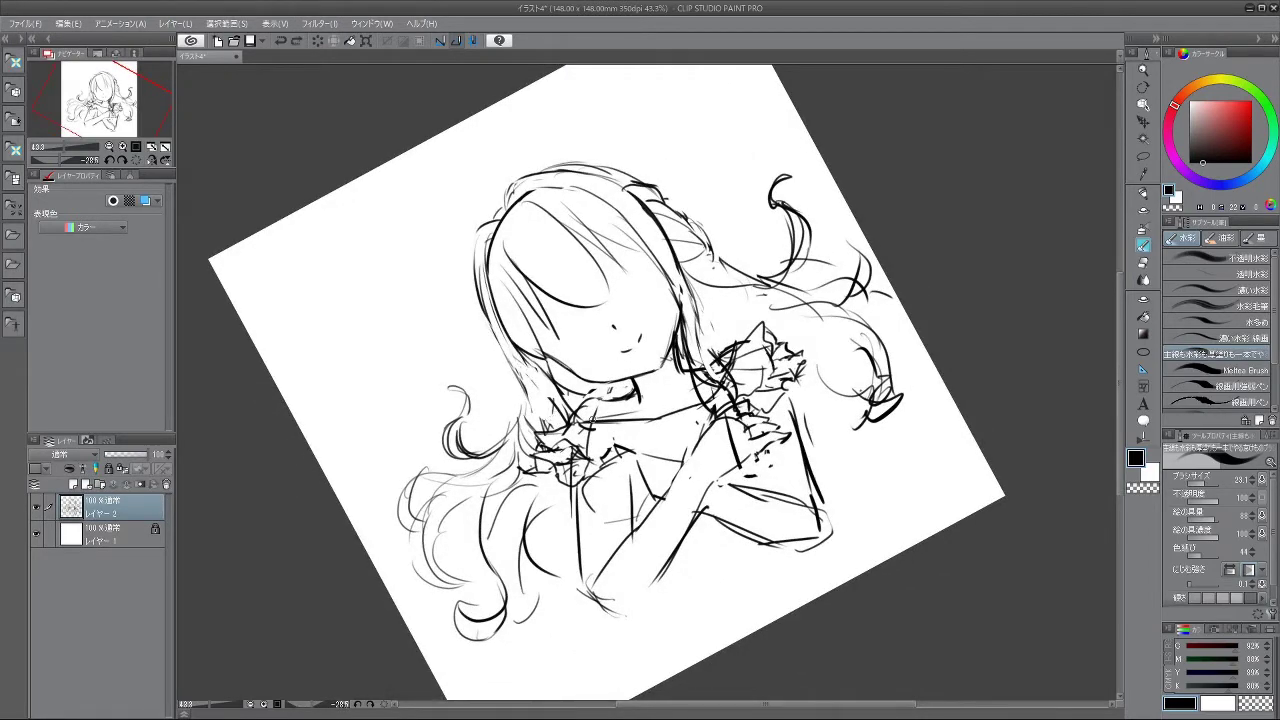
pyautogui.hotkey('ctrl', 'y')
pyautogui.hotkey('ctrl', 'z')
pyautogui.moveTo(484, 254)
pyautogui.mouseDown()
pyautogui.moveTo(503, 338)
pyautogui.moveTo(523, 347)
pyautogui.moveTo(497, 312)
pyautogui.moveTo(575, 412)
pyautogui.moveTo(549, 405)
pyautogui.moveTo(562, 429)
pyautogui.mouseUp()
pyautogui.hotkey('ctrl', 'z')
pyautogui.hotkey('ctrl', 'z')
pyautogui.hotkey('ctrl', 'y')
pyautogui.hotkey('ctrl', 'z')
pyautogui.hotkey('ctrl', 'z')
pyautogui.hotkey('ctrl', 'z')
pyautogui.hotkey('ctrl', 'z')
pyautogui.hotkey('ctrl', 'z')
# - Draw the strand framing the cheek opposite the braid, and rework the cheek outline with the brush size reduced to 15.2
pyautogui.moveTo(502, 342); pyautogui.dragTo(548, 404)
pyautogui.moveTo(499, 345)
pyautogui.mouseDown()
pyautogui.moveTo(628, 462)
pyautogui.moveTo(740, 432)
pyautogui.mouseUp()
pyautogui.moveTo(627, 233)
pyautogui.mouseDown()
pyautogui.moveTo(498, 395)
pyautogui.moveTo(607, 537)
pyautogui.moveTo(741, 536)
pyautogui.moveTo(808, 490)
pyautogui.mouseUp()
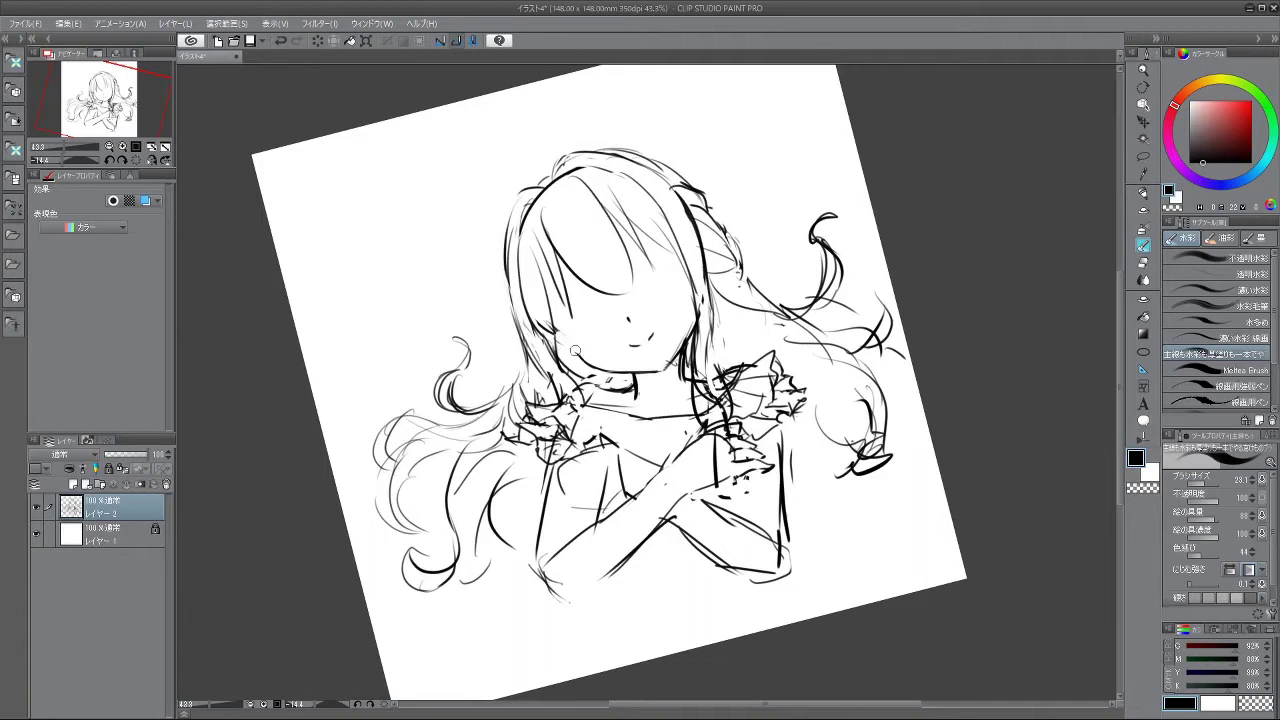
pyautogui.hotkey('ctrl', 'z')
pyautogui.moveTo(554, 326); pyautogui.dragTo(578, 350)
pyautogui.hotkey('ctrl', 'z')
pyautogui.press('[')
pyautogui.moveTo(553, 331); pyautogui.dragTo(583, 361)
pyautogui.hotkey('ctrl', 'z')
pyautogui.moveTo(716, 522); pyautogui.dragTo(732, 512)
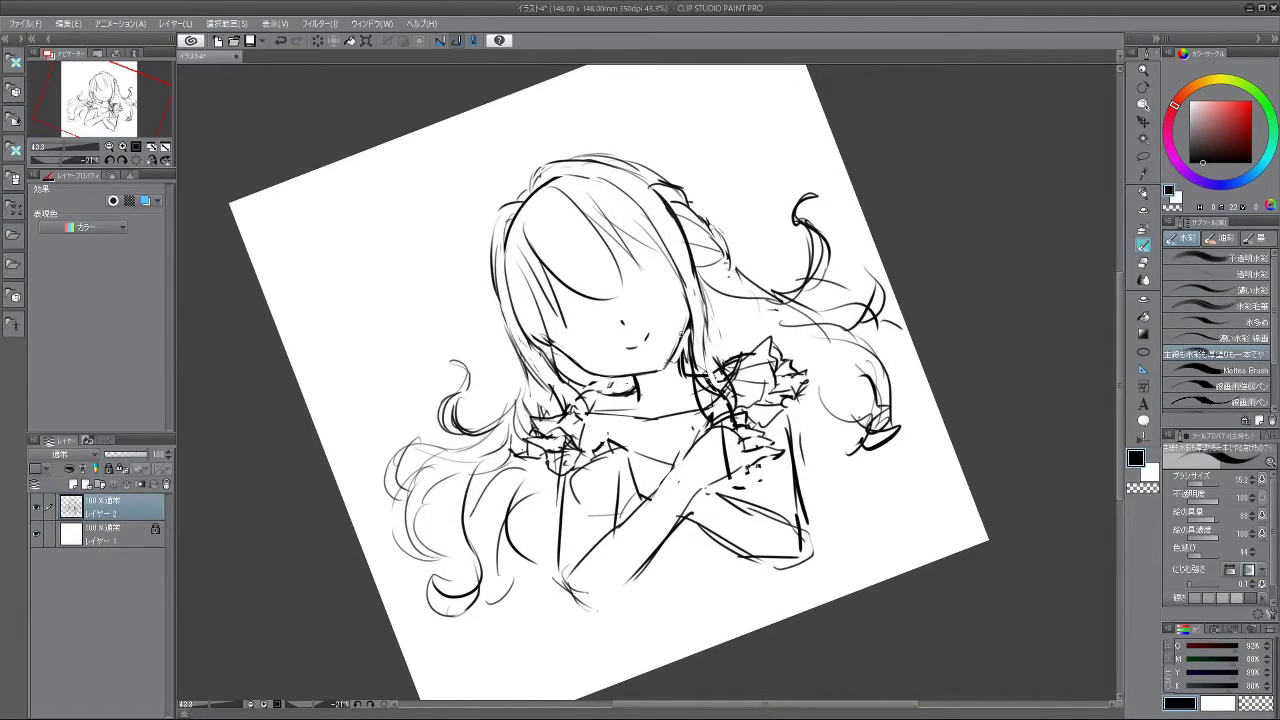
# - Sharpen the jaw into a pointed chin and reshape the neckline as a curve beneath the neck
pyautogui.moveTo(688, 316); pyautogui.dragTo(665, 367)
pyautogui.moveTo(728, 425); pyautogui.dragTo(655, 338)
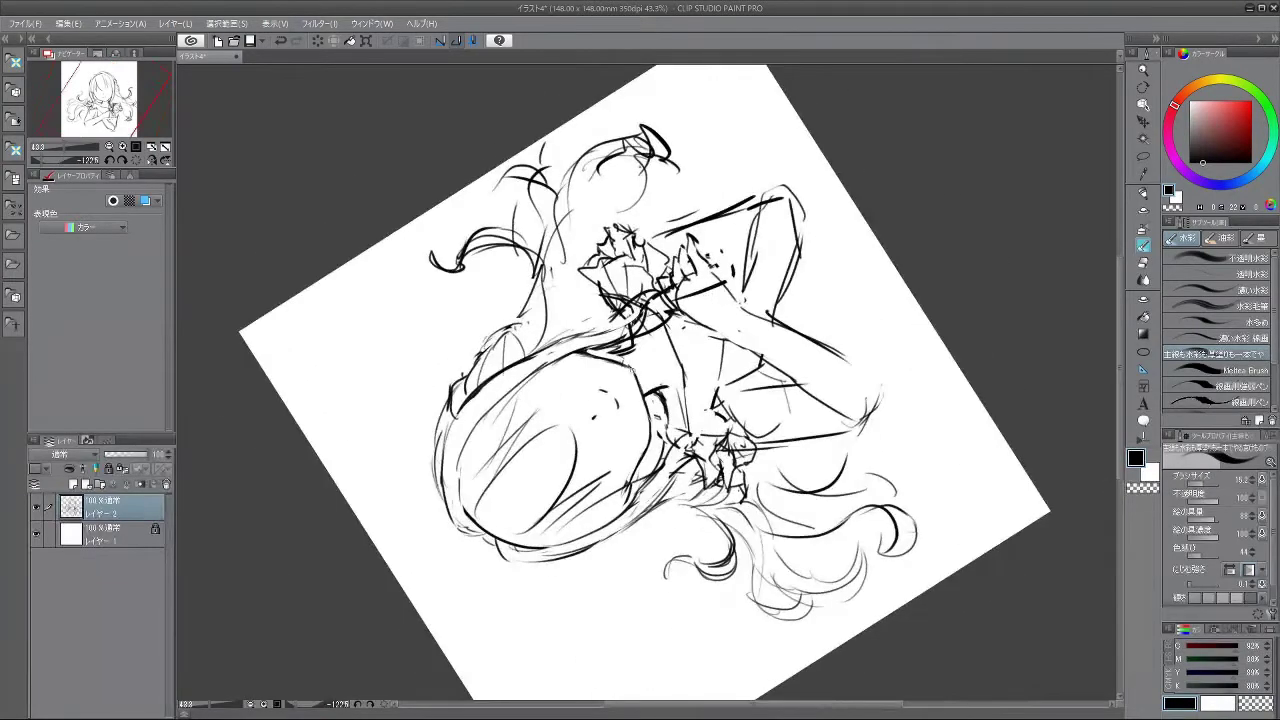
pyautogui.moveTo(646, 471); pyautogui.dragTo(563, 352)
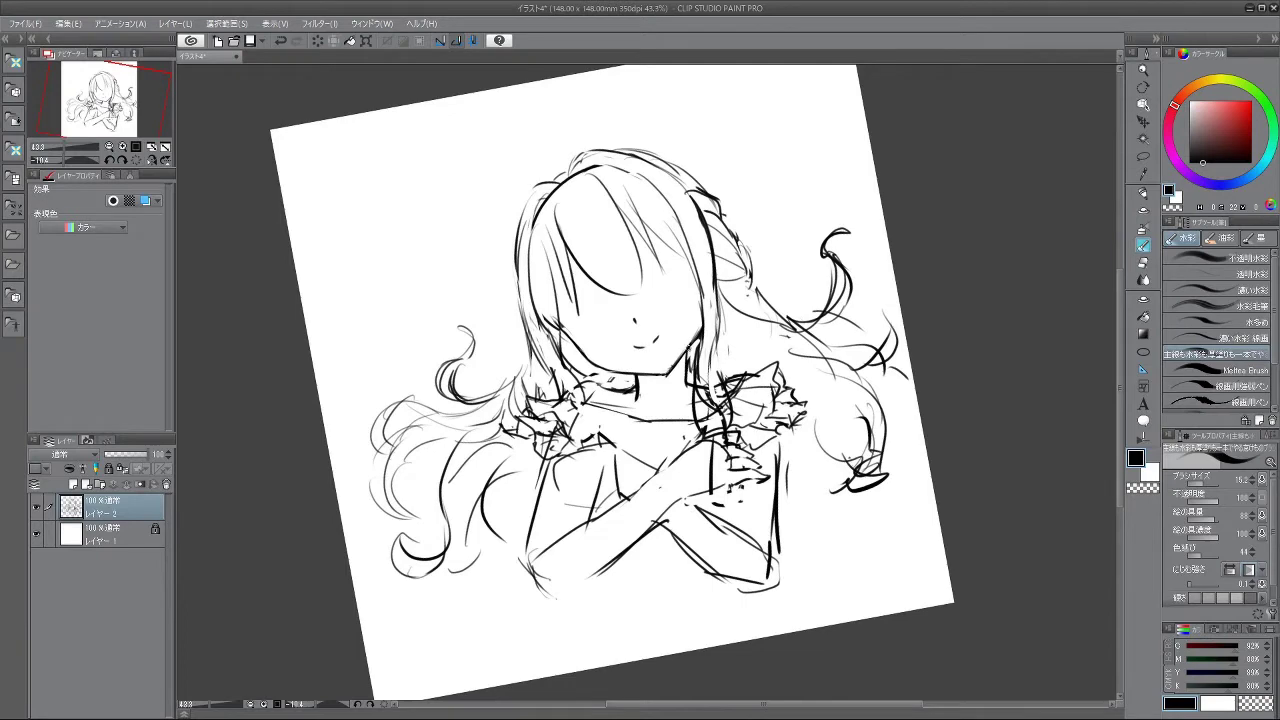
pyautogui.moveTo(690, 402); pyautogui.dragTo(694, 370)
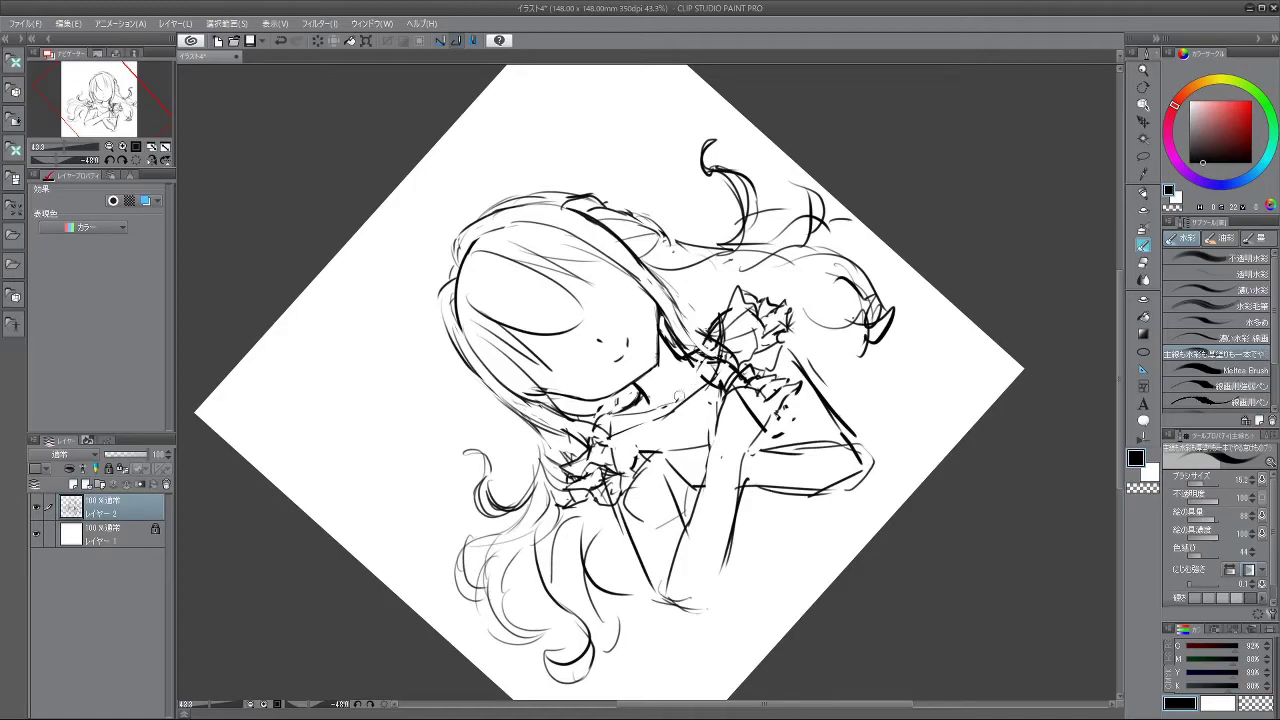
pyautogui.moveTo(750, 488)
pyautogui.mouseDown()
pyautogui.moveTo(820, 281)
pyautogui.moveTo(534, 218)
pyautogui.moveTo(613, 607)
pyautogui.moveTo(745, 580)
pyautogui.mouseUp()
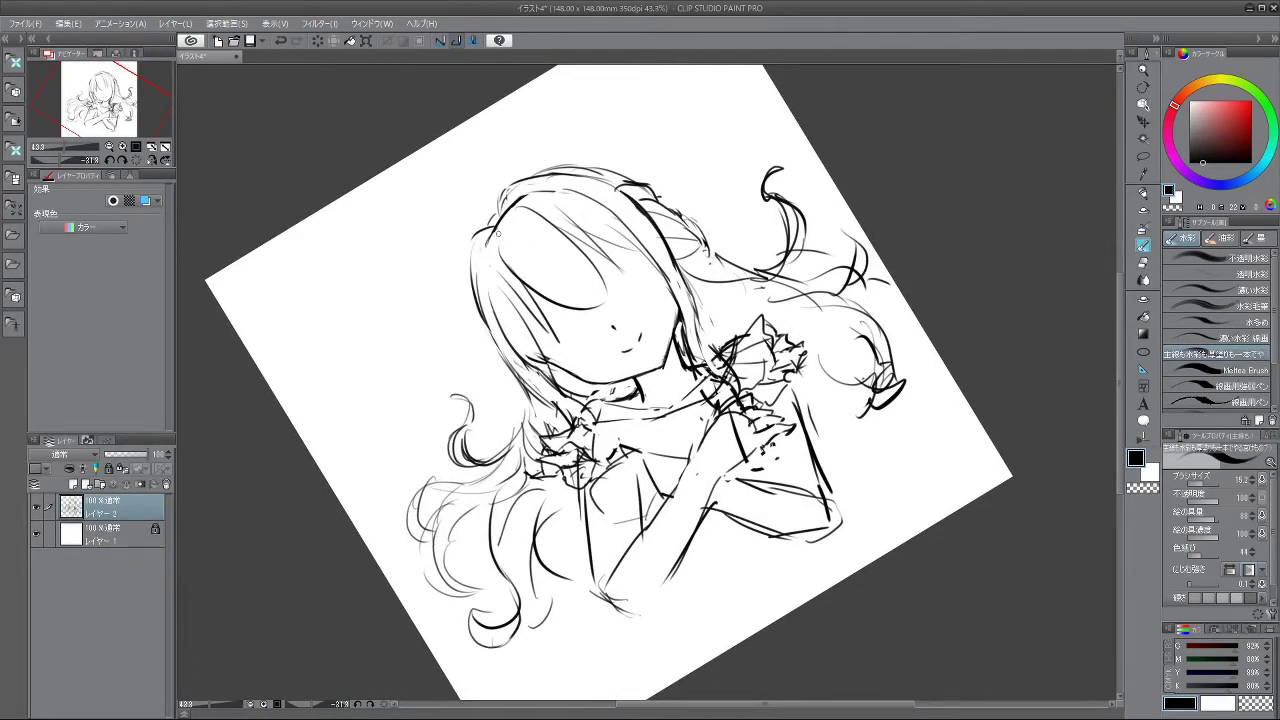
# - Refine the strands around the temple opposite the braid, retrying the stroke down from the forehead
pyautogui.hotkey('ctrl', 'z')
pyautogui.moveTo(494, 230)
pyautogui.mouseDown()
pyautogui.moveTo(483, 254)
pyautogui.moveTo(493, 305)
pyautogui.mouseUp()
pyautogui.hotkey('ctrl', 'z')
pyautogui.moveTo(486, 387)
pyautogui.mouseDown()
pyautogui.moveTo(640, 560)
pyautogui.moveTo(700, 572)
pyautogui.mouseUp()
pyautogui.moveTo(496, 452)
pyautogui.mouseDown()
pyautogui.moveTo(658, 572)
pyautogui.moveTo(824, 541)
pyautogui.moveTo(640, 228)
pyautogui.moveTo(621, 219)
pyautogui.mouseUp()
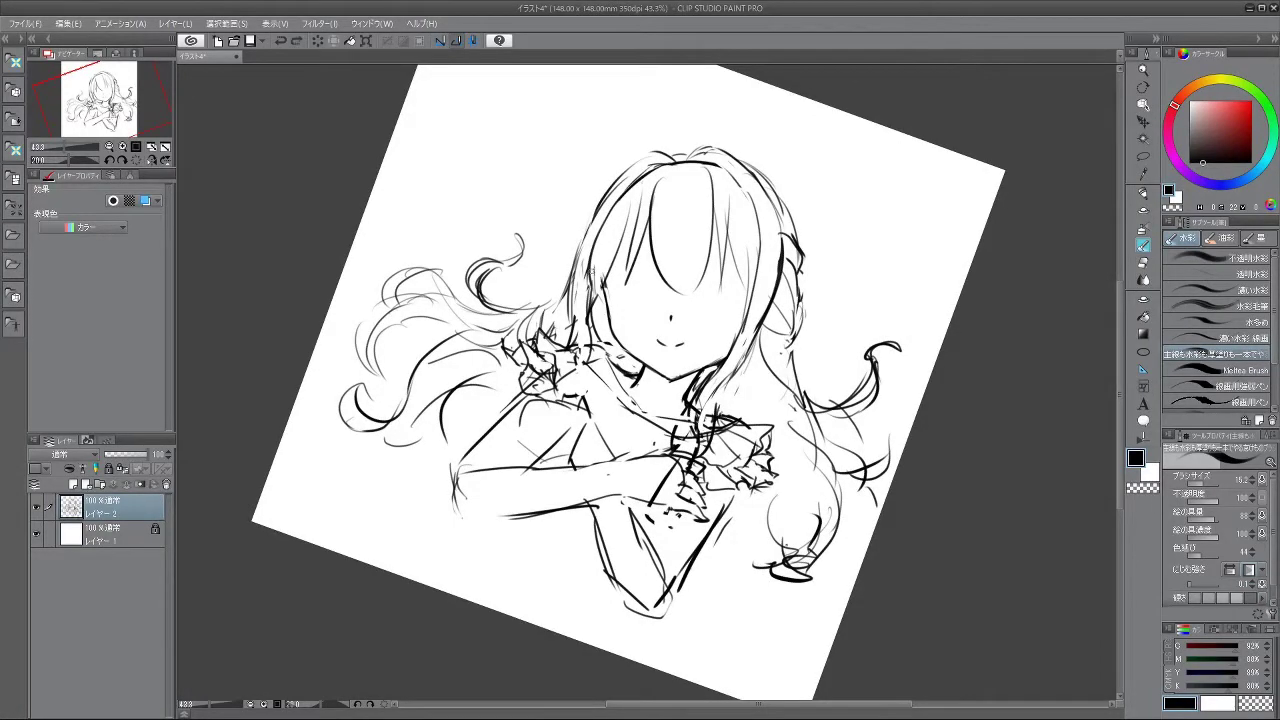
pyautogui.moveTo(592, 371)
pyautogui.mouseDown()
pyautogui.moveTo(596, 405)
pyautogui.moveTo(694, 415)
pyautogui.moveTo(704, 373)
pyautogui.mouseUp()
pyautogui.moveTo(733, 473)
pyautogui.mouseDown()
pyautogui.moveTo(743, 306)
pyautogui.moveTo(605, 268)
pyautogui.mouseUp()
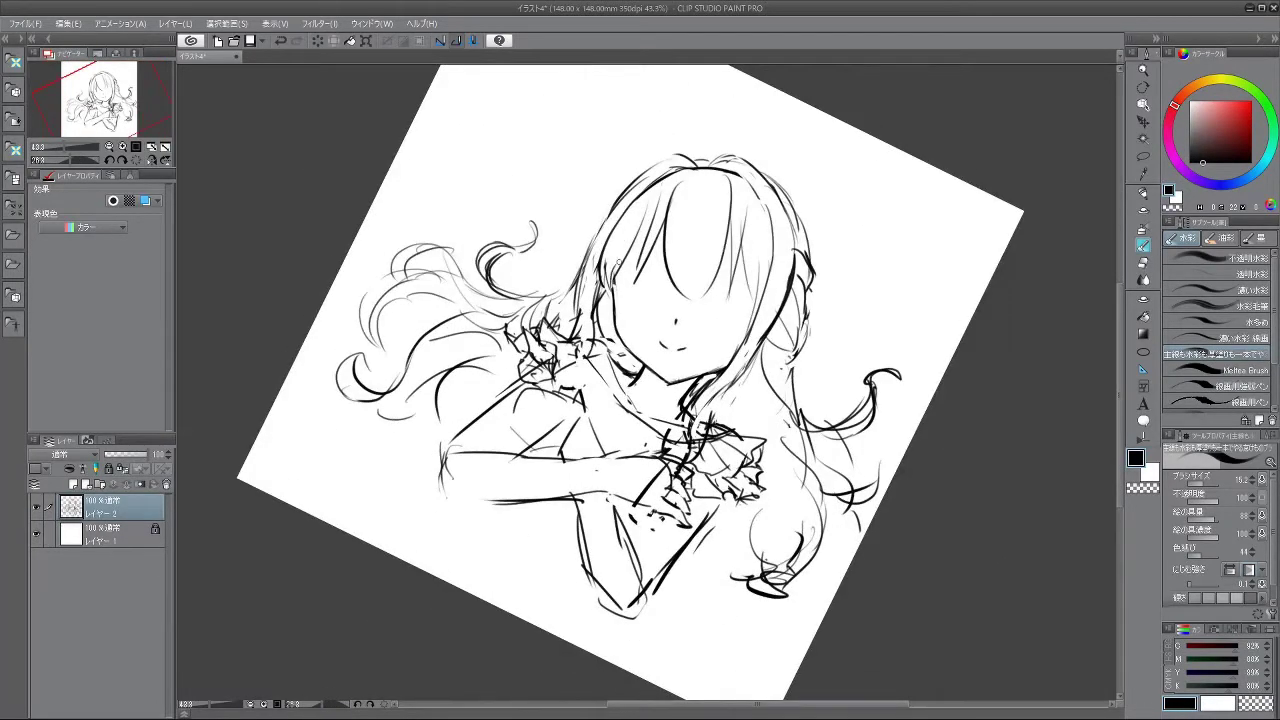
pyautogui.moveTo(690, 464)
pyautogui.mouseDown()
pyautogui.moveTo(747, 276)
pyautogui.moveTo(439, 307)
pyautogui.mouseUp()
# - Darken the pointed tips of the central bangs with short tapered strokes, undoing unsuccessful ones
pyautogui.moveTo(712, 560)
pyautogui.mouseDown()
pyautogui.moveTo(889, 414)
pyautogui.moveTo(901, 220)
pyautogui.moveTo(709, 313)
pyautogui.mouseUp()
pyautogui.hotkey('ctrl', 'z')
pyautogui.hotkey('ctrl', 'z')
pyautogui.hotkey('ctrl', 'z')
pyautogui.moveTo(748, 275); pyautogui.dragTo(727, 313)
pyautogui.hotkey('ctrl', 'z')
pyautogui.moveTo(710, 417)
pyautogui.mouseDown()
pyautogui.moveTo(866, 282)
pyautogui.moveTo(600, 160)
pyautogui.moveTo(425, 352)
pyautogui.mouseUp()
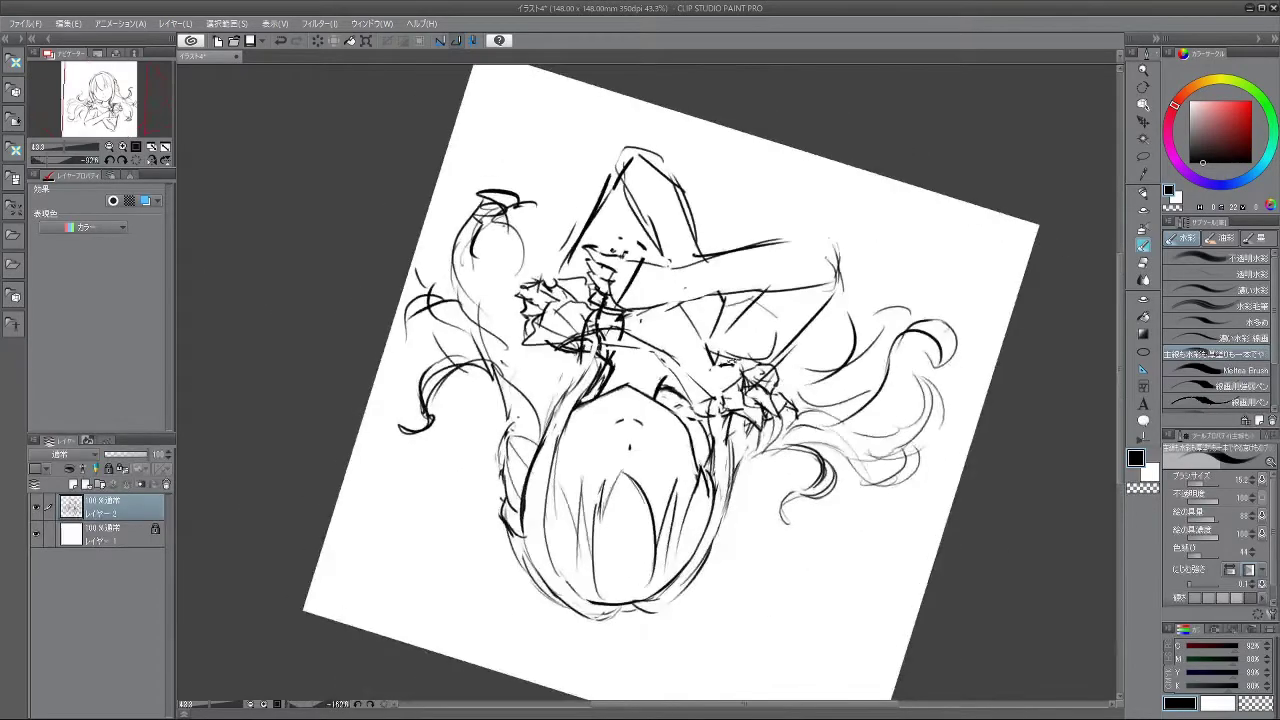
pyautogui.hotkey('ctrl', 'z')
pyautogui.moveTo(599, 490); pyautogui.dragTo(590, 549)
pyautogui.moveTo(602, 489)
pyautogui.mouseDown()
pyautogui.moveTo(592, 578)
pyautogui.moveTo(849, 453)
pyautogui.moveTo(820, 257)
pyautogui.moveTo(756, 282)
pyautogui.mouseUp()
pyautogui.moveTo(775, 221); pyautogui.dragTo(751, 267)
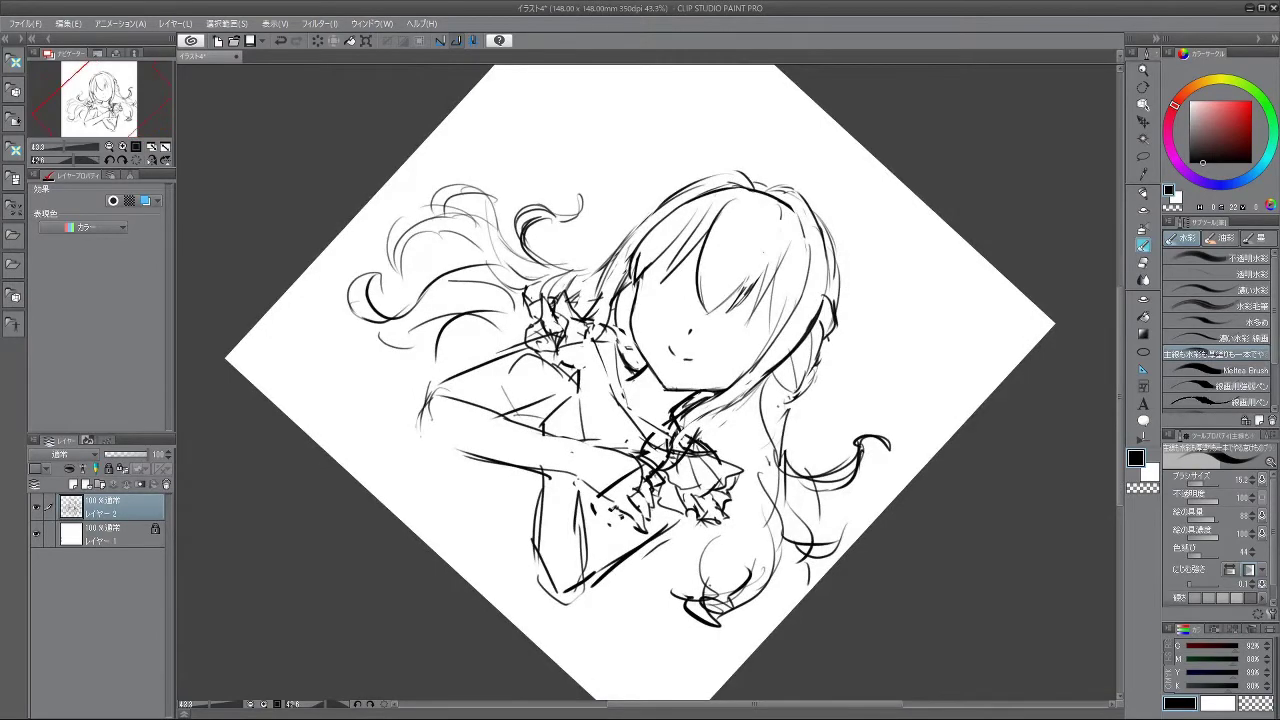
pyautogui.moveTo(711, 521); pyautogui.dragTo(799, 398)
# - Thicken the tapered bangs near the temple opposite the braid and add a short strand beside them
pyautogui.moveTo(542, 258)
pyautogui.mouseDown()
pyautogui.moveTo(570, 319)
pyautogui.moveTo(548, 320)
pyautogui.mouseUp()
pyautogui.hotkey('ctrl', 'z')
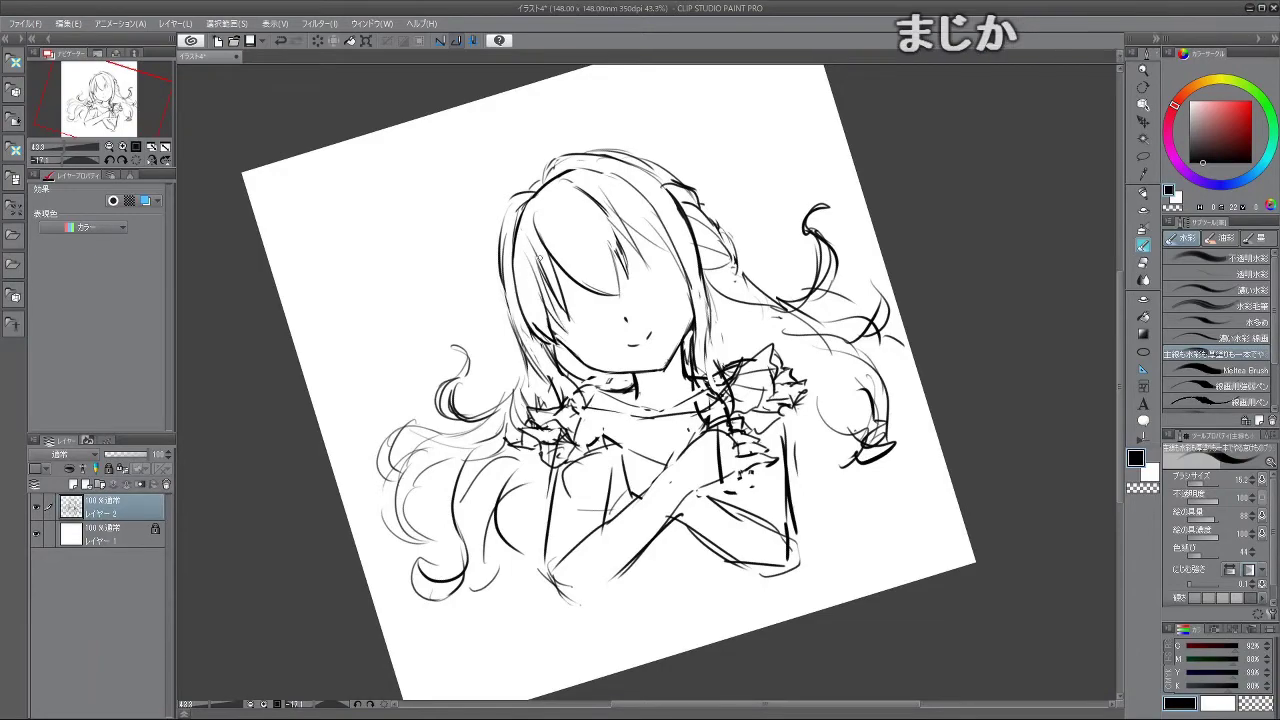
pyautogui.moveTo(534, 272)
pyautogui.mouseDown()
pyautogui.moveTo(695, 185)
pyautogui.moveTo(875, 355)
pyautogui.moveTo(883, 514)
pyautogui.moveTo(891, 329)
pyautogui.moveTo(622, 200)
pyautogui.moveTo(868, 315)
pyautogui.moveTo(501, 345)
pyautogui.moveTo(497, 392)
pyautogui.moveTo(497, 371)
pyautogui.mouseUp()
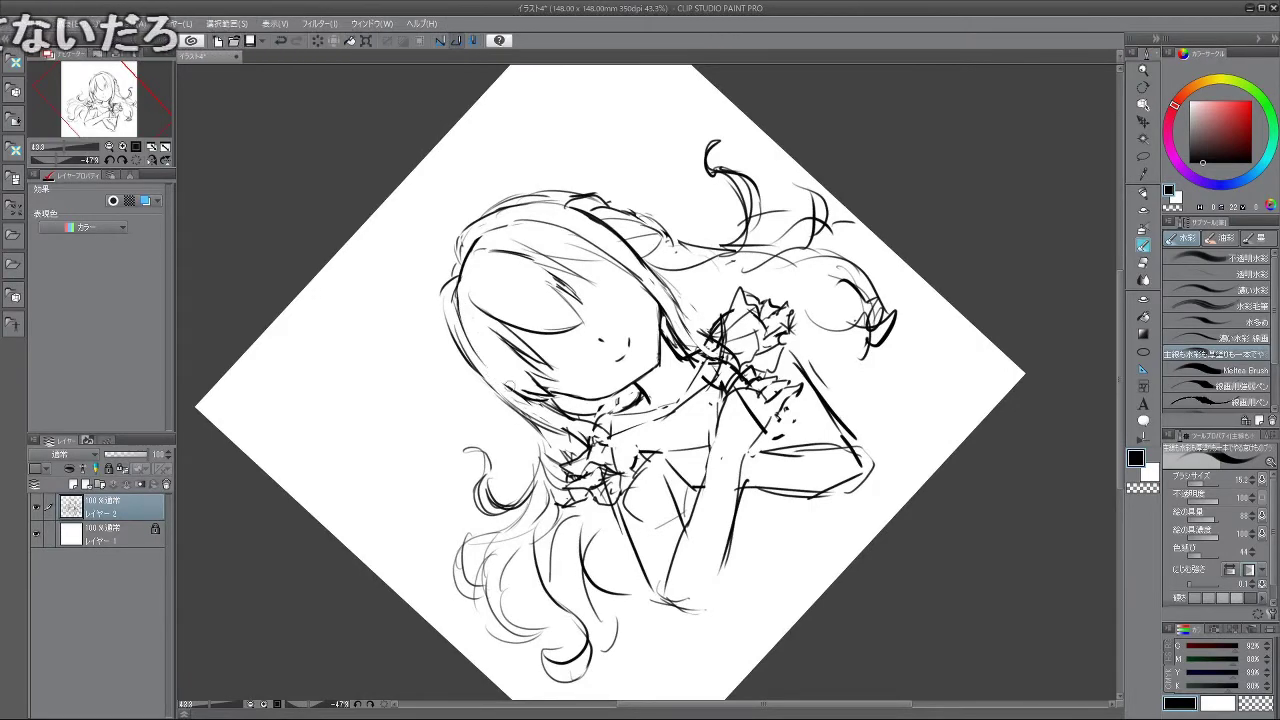
pyautogui.moveTo(652, 495); pyautogui.dragTo(765, 357)
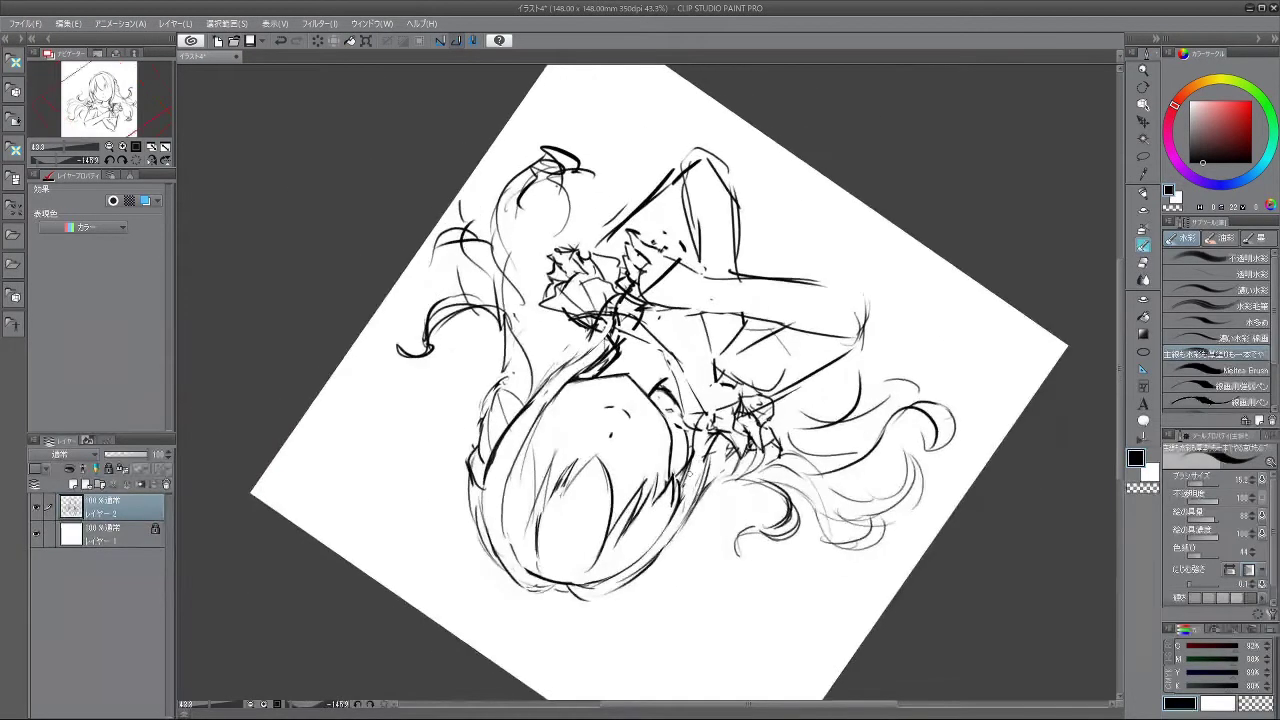
pyautogui.moveTo(673, 501); pyautogui.dragTo(663, 535)
pyautogui.moveTo(671, 503); pyautogui.dragTo(661, 537)
pyautogui.moveTo(522, 609)
pyautogui.mouseDown()
pyautogui.moveTo(814, 486)
pyautogui.moveTo(916, 203)
pyautogui.mouseUp()
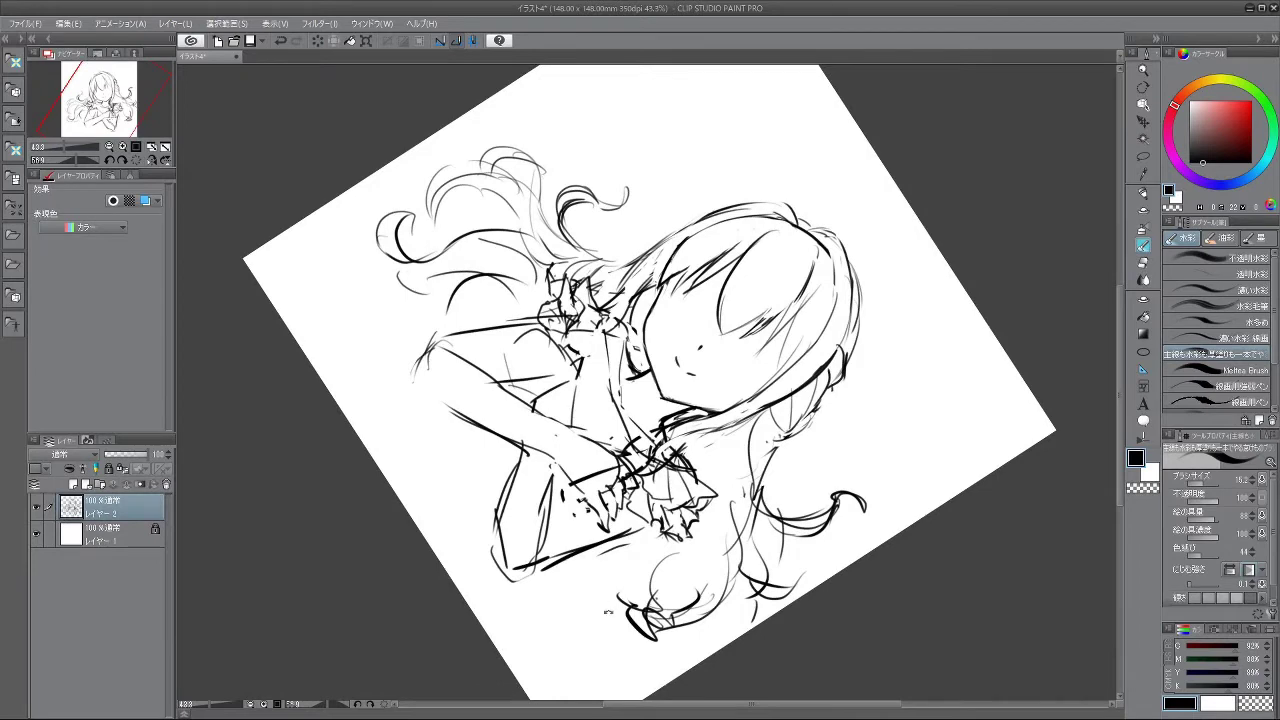
pyautogui.moveTo(599, 602); pyautogui.dragTo(545, 265)
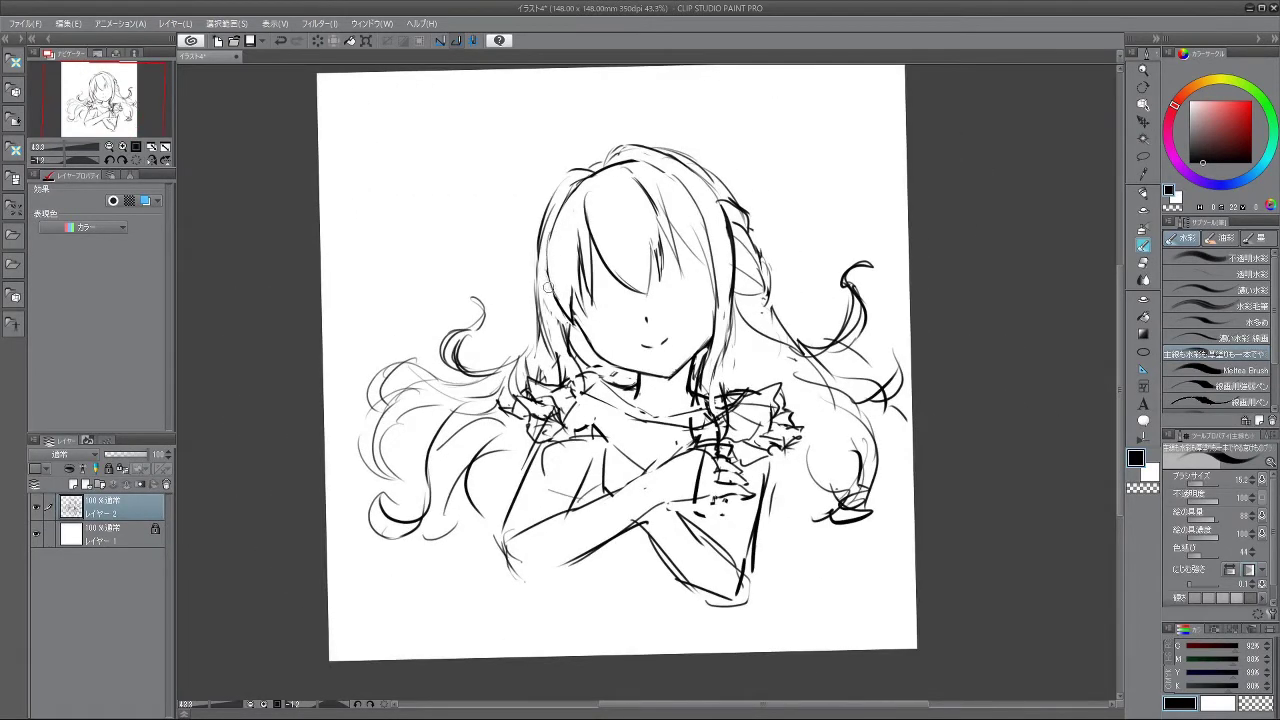
pyautogui.moveTo(550, 281); pyautogui.dragTo(567, 309)
# - Redraw the lower end of the braid-side lock as a wavy strand reaching the shoulder frill
pyautogui.moveTo(595, 497)
pyautogui.mouseDown()
pyautogui.moveTo(822, 459)
pyautogui.moveTo(771, 224)
pyautogui.moveTo(745, 207)
pyautogui.mouseUp()
pyautogui.moveTo(551, 523)
pyautogui.mouseDown()
pyautogui.moveTo(766, 507)
pyautogui.moveTo(806, 319)
pyautogui.moveTo(769, 262)
pyautogui.mouseUp()
pyautogui.hotkey('ctrl', 'z')
pyautogui.moveTo(700, 406); pyautogui.dragTo(711, 454)
pyautogui.hotkey('ctrl', 'z')
pyautogui.hotkey('ctrl', 'z')
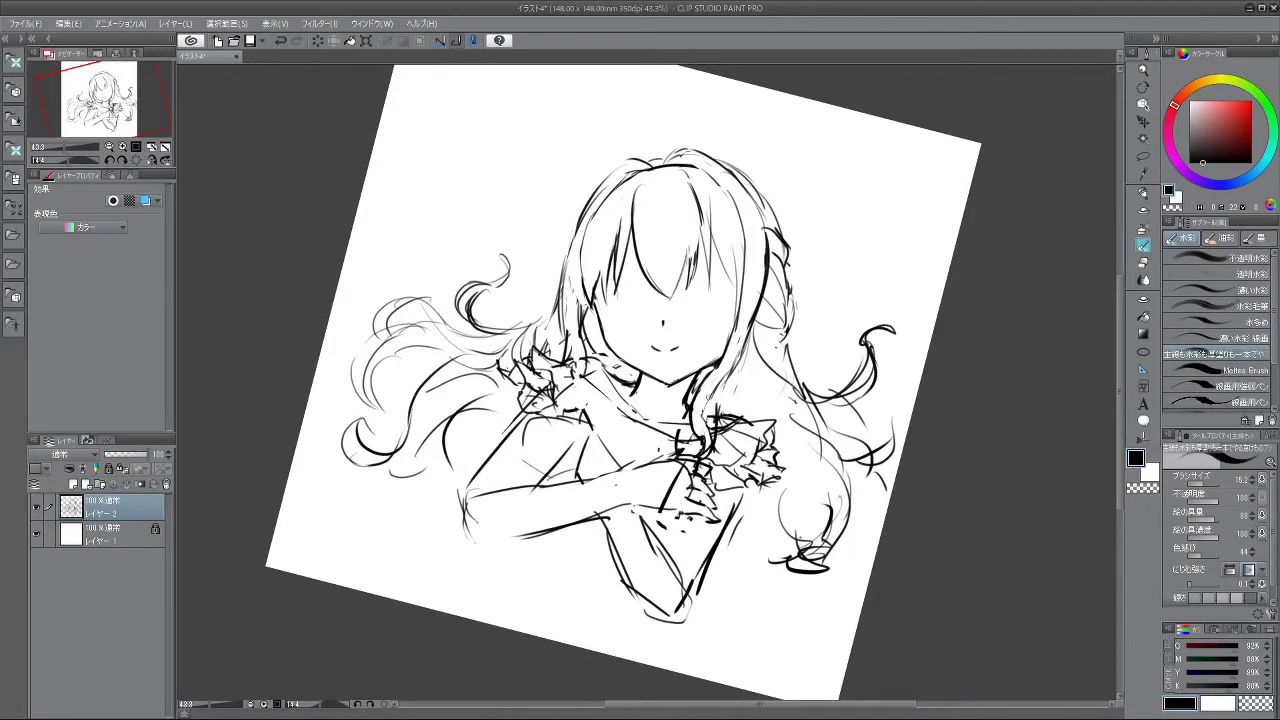
pyautogui.moveTo(705, 399); pyautogui.dragTo(703, 440)
pyautogui.moveTo(548, 650); pyautogui.dragTo(752, 708)
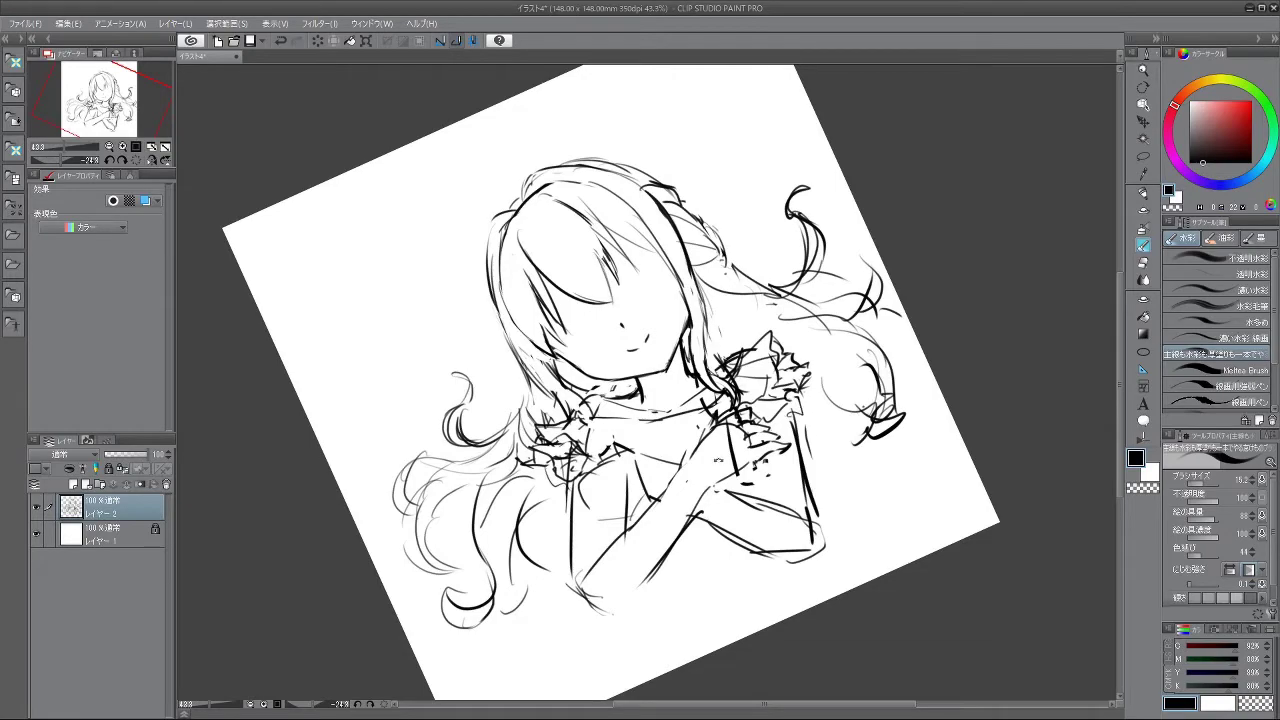
pyautogui.moveTo(604, 344)
pyautogui.mouseDown()
pyautogui.moveTo(590, 388)
pyautogui.moveTo(613, 337)
pyautogui.mouseUp()
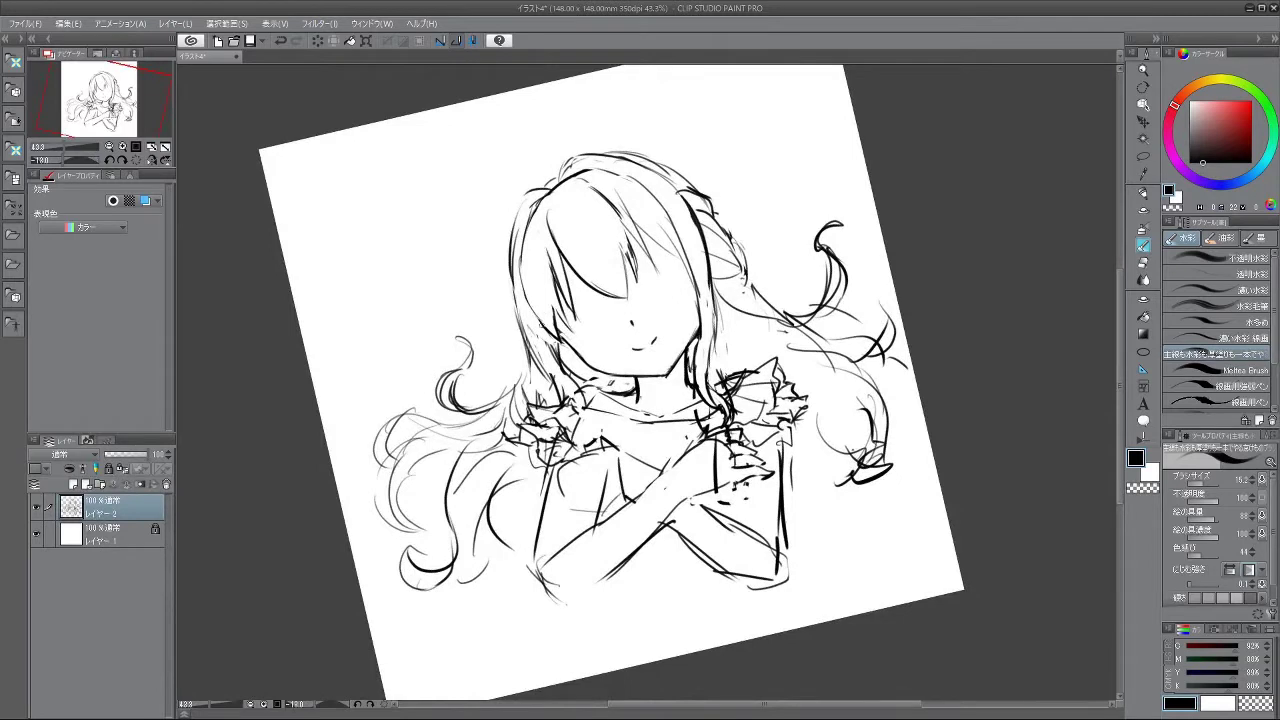
# - Redraw the long strand running past the cheek to the smaller shoulder frill, retrying its curve
pyautogui.hotkey('ctrl', 'z')
pyautogui.moveTo(532, 310); pyautogui.dragTo(572, 375)
pyautogui.hotkey('ctrl', 'z')
pyautogui.moveTo(521, 320); pyautogui.dragTo(582, 409)
pyautogui.moveTo(820, 482)
pyautogui.mouseDown()
pyautogui.moveTo(650, 182)
pyautogui.moveTo(547, 209)
pyautogui.mouseUp()
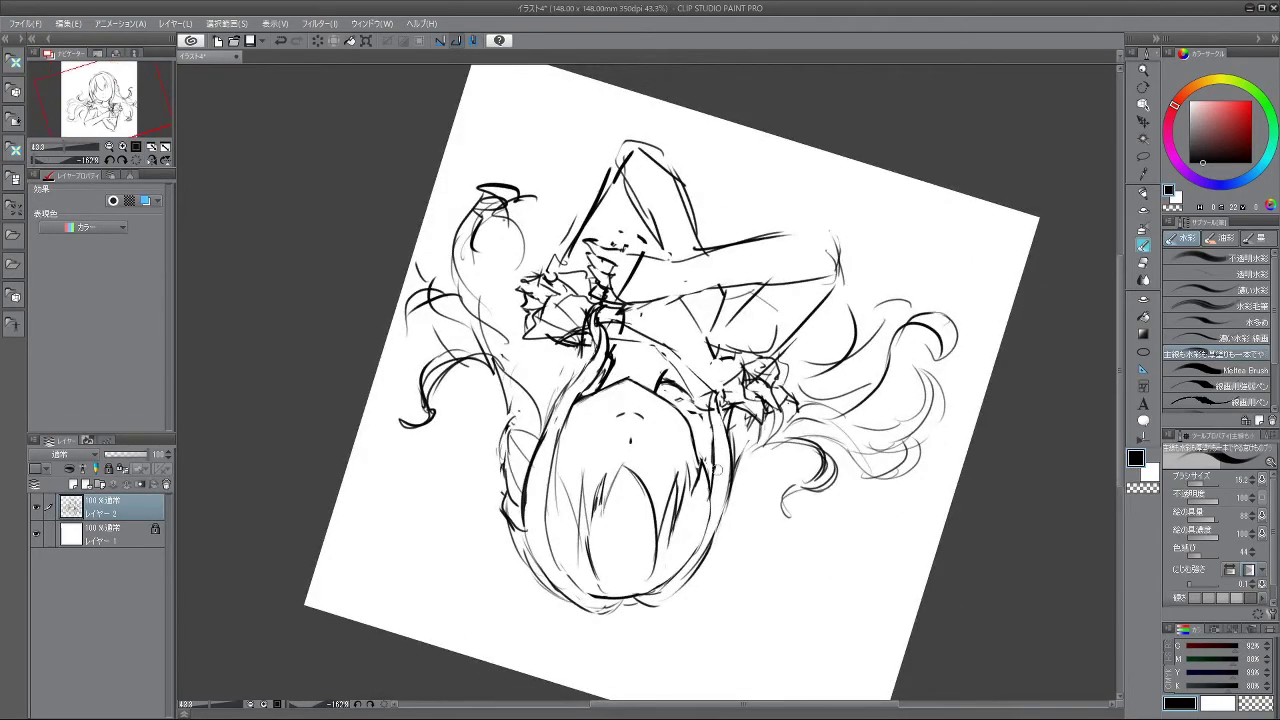
pyautogui.moveTo(735, 562)
pyautogui.mouseDown()
pyautogui.moveTo(777, 534)
pyautogui.moveTo(880, 229)
pyautogui.moveTo(705, 176)
pyautogui.mouseUp()
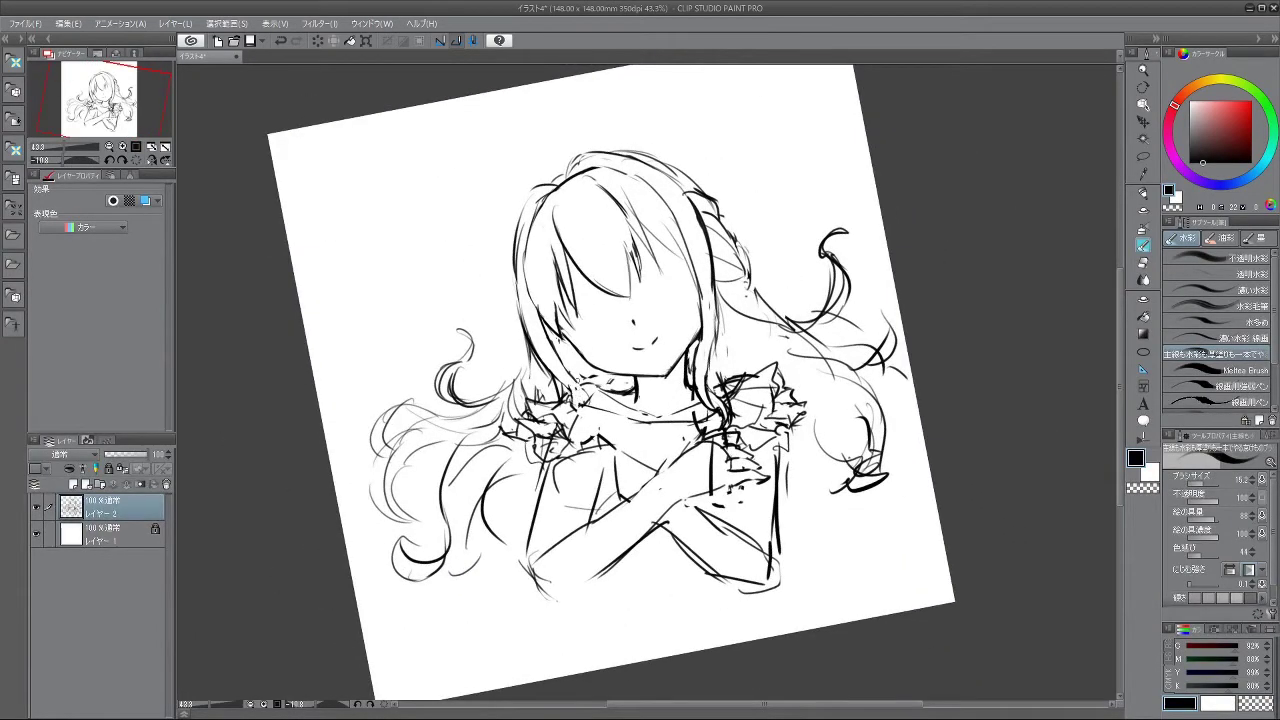
pyautogui.press('-')
pyautogui.press('-')
pyautogui.press('-')
pyautogui.press('-')
pyautogui.press('-')
pyautogui.press('-')
pyautogui.press('-')
pyautogui.press('-')
pyautogui.press('-')
pyautogui.moveTo(816, 367); pyautogui.dragTo(806, 455)
pyautogui.moveTo(909, 197)
pyautogui.mouseDown()
pyautogui.moveTo(880, 349)
pyautogui.moveTo(815, 500)
pyautogui.mouseUp()
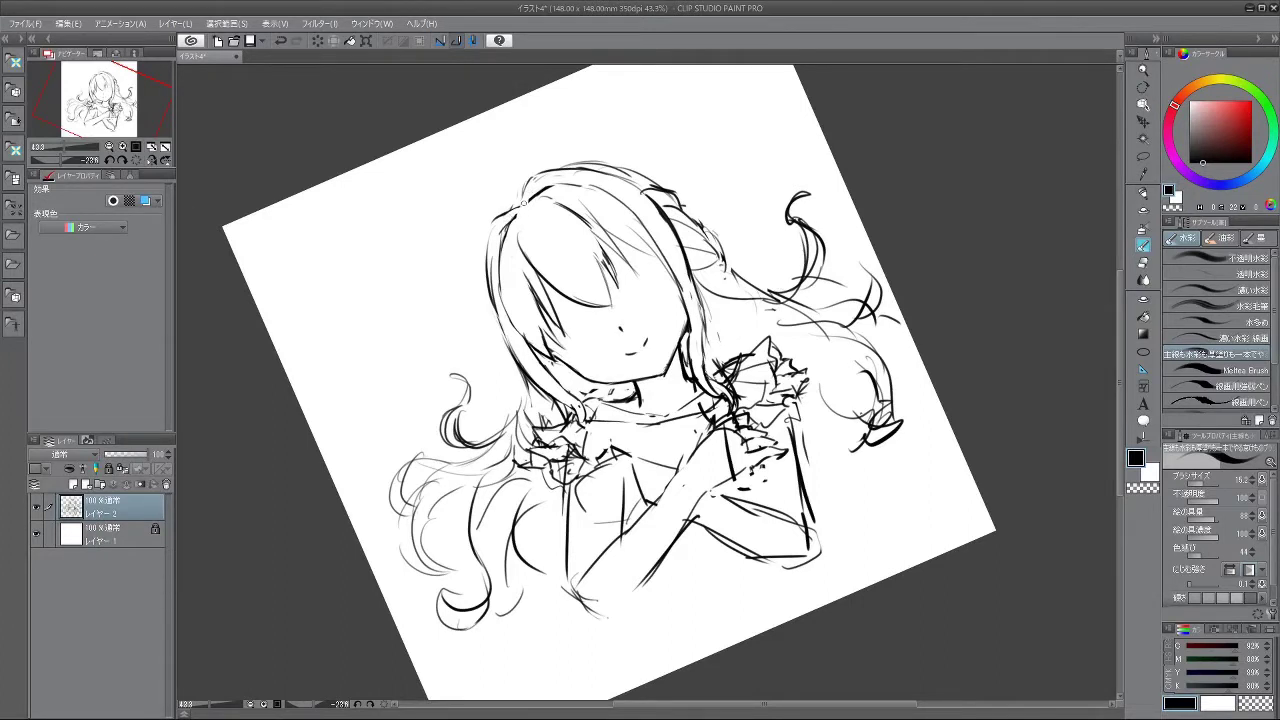
# - Redraw the outer hair contour from the crown down the side opposite the braid, undoing unsuccessful strokes
pyautogui.hotkey('ctrl', 'z')
pyautogui.moveTo(522, 203)
pyautogui.mouseDown()
pyautogui.moveTo(528, 180)
pyautogui.moveTo(512, 204)
pyautogui.mouseUp()
pyautogui.hotkey('ctrl', 'z')
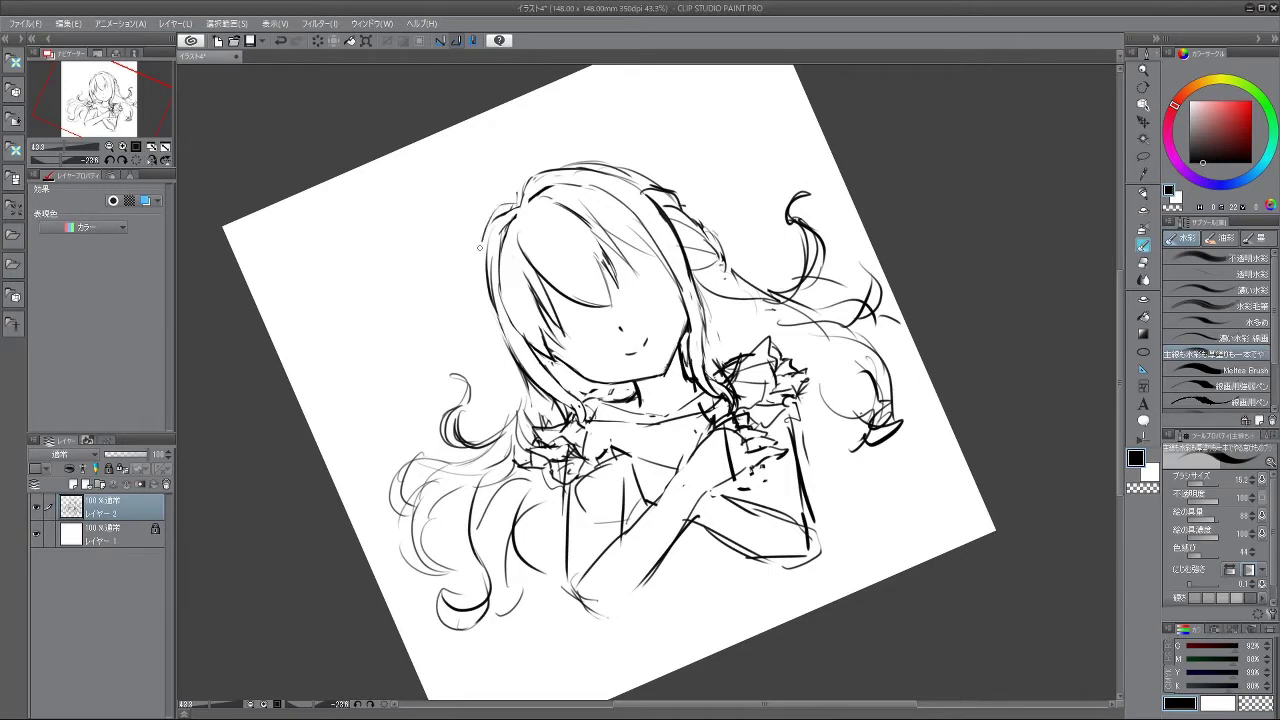
pyautogui.moveTo(502, 206)
pyautogui.mouseDown()
pyautogui.moveTo(486, 290)
pyautogui.moveTo(495, 325)
pyautogui.mouseUp()
pyautogui.hotkey('ctrl', 'z')
pyautogui.moveTo(481, 277)
pyautogui.mouseDown()
pyautogui.moveTo(513, 361)
pyautogui.moveTo(498, 334)
pyautogui.mouseUp()
pyautogui.hotkey('ctrl', 'z')
pyautogui.hotkey('ctrl', 'z')
pyautogui.moveTo(501, 209); pyautogui.dragTo(490, 242)
pyautogui.hotkey('ctrl', 'z')
pyautogui.hotkey('ctrl', 'z')
pyautogui.moveTo(501, 212); pyautogui.dragTo(485, 289)
pyautogui.moveTo(506, 206); pyautogui.dragTo(494, 316)
pyautogui.hotkey('ctrl', 'z')
pyautogui.moveTo(493, 256); pyautogui.dragTo(498, 328)
pyautogui.moveTo(492, 256); pyautogui.dragTo(498, 318)
# - Smooth and darken the outer hair line beside the cheek opposite the braid, retrying individual strokes
pyautogui.moveTo(486, 485)
pyautogui.mouseDown()
pyautogui.moveTo(693, 567)
pyautogui.moveTo(823, 310)
pyautogui.mouseUp()
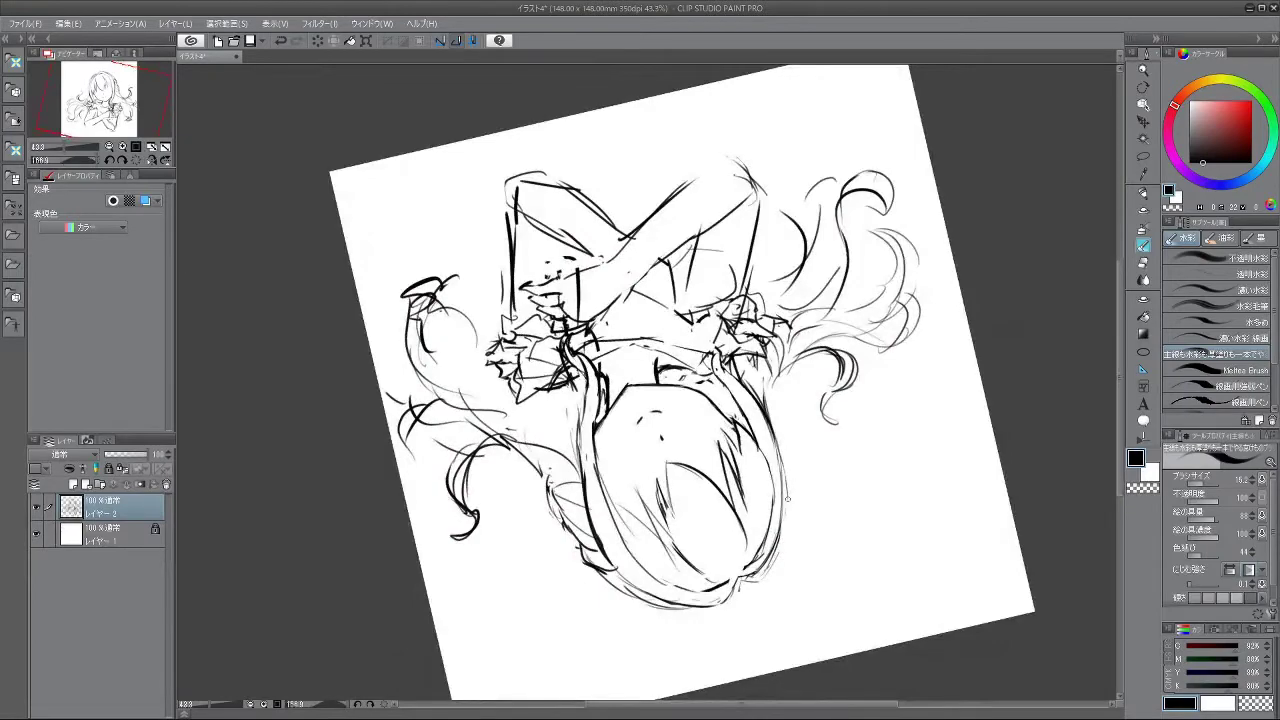
pyautogui.moveTo(780, 545)
pyautogui.mouseDown()
pyautogui.moveTo(828, 608)
pyautogui.moveTo(886, 384)
pyautogui.moveTo(700, 170)
pyautogui.moveTo(555, 199)
pyautogui.mouseUp()
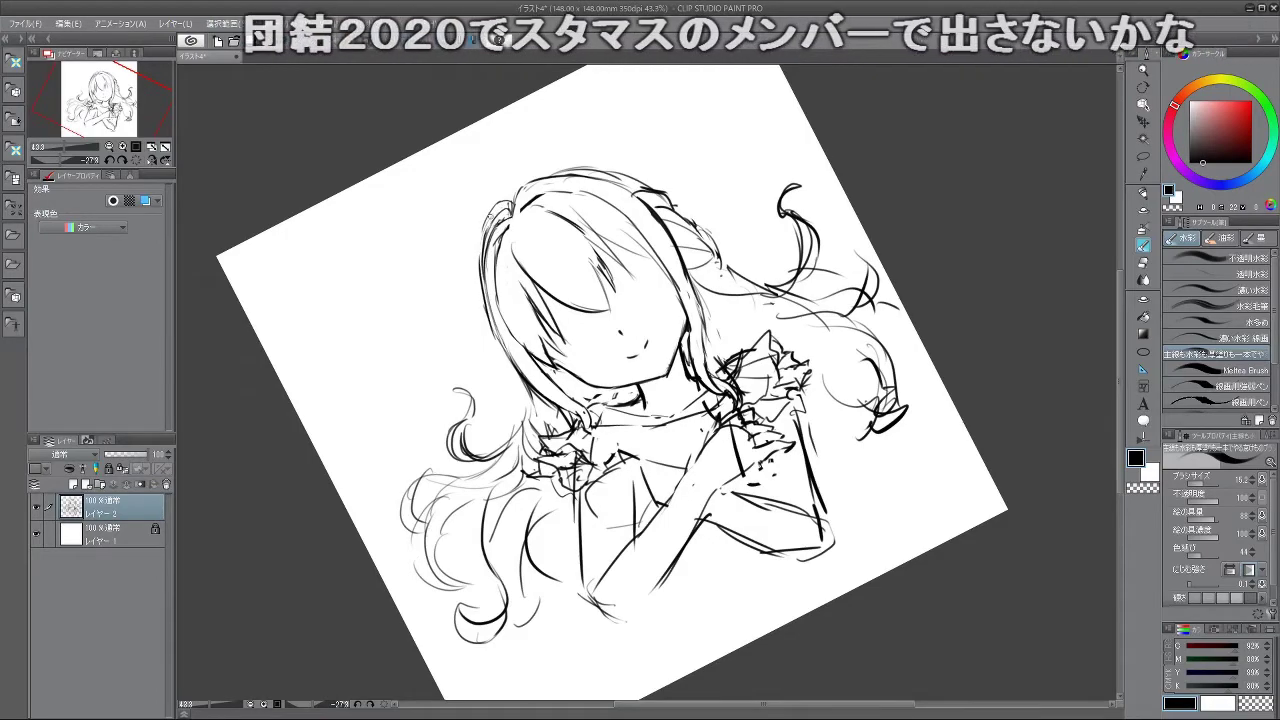
pyautogui.moveTo(481, 263)
pyautogui.mouseDown()
pyautogui.moveTo(535, 556)
pyautogui.moveTo(757, 548)
pyautogui.mouseUp()
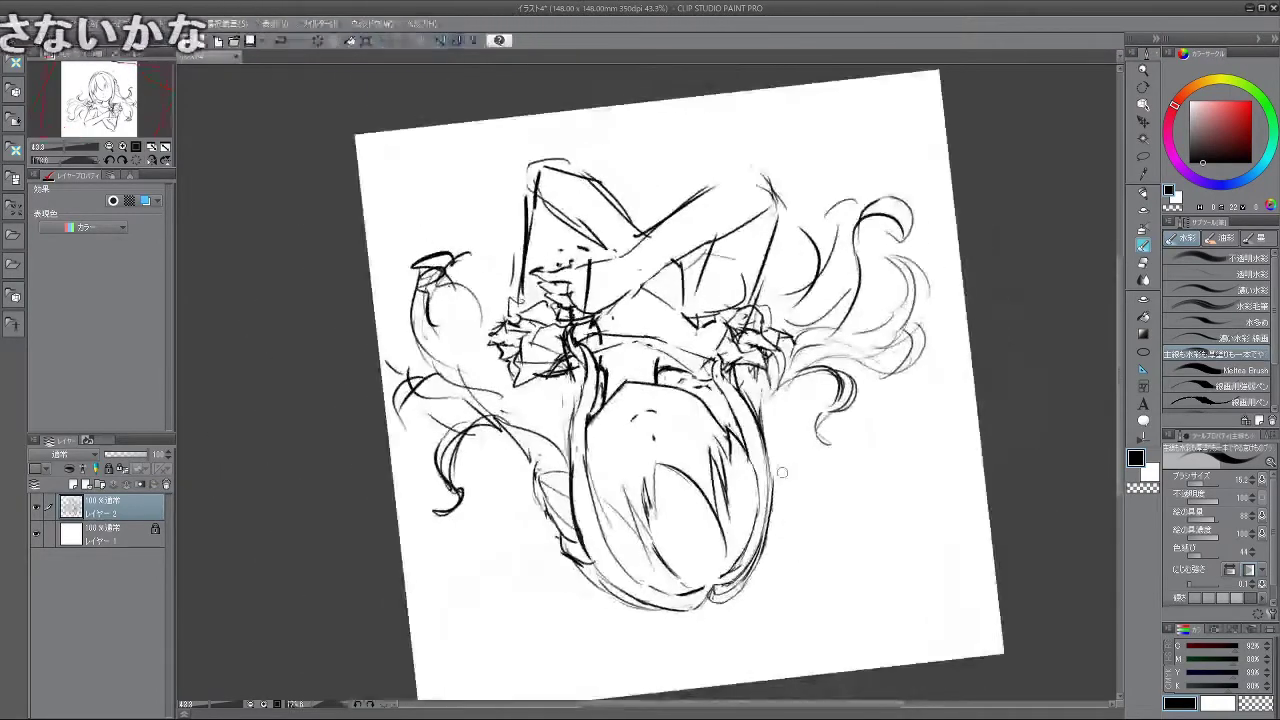
pyautogui.hotkey('ctrl', 'z')
pyautogui.moveTo(769, 468); pyautogui.dragTo(767, 524)
pyautogui.hotkey('ctrl', 'z')
pyautogui.moveTo(769, 459)
pyautogui.mouseDown()
pyautogui.moveTo(767, 527)
pyautogui.moveTo(725, 350)
pyautogui.moveTo(672, 455)
pyautogui.moveTo(685, 417)
pyautogui.mouseUp()
pyautogui.moveTo(590, 200); pyautogui.dragTo(452, 410)
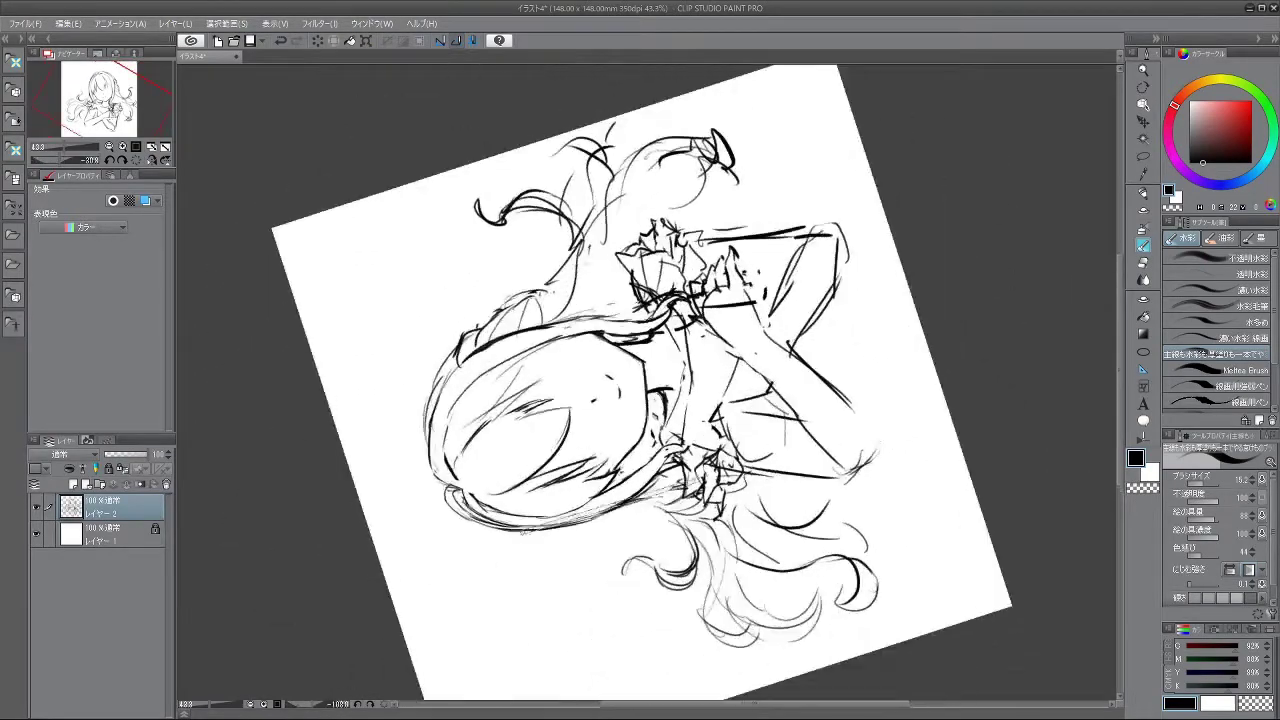
pyautogui.moveTo(435, 453)
pyautogui.mouseDown()
pyautogui.moveTo(526, 609)
pyautogui.moveTo(838, 441)
pyautogui.moveTo(588, 226)
pyautogui.moveTo(575, 235)
pyautogui.mouseUp()
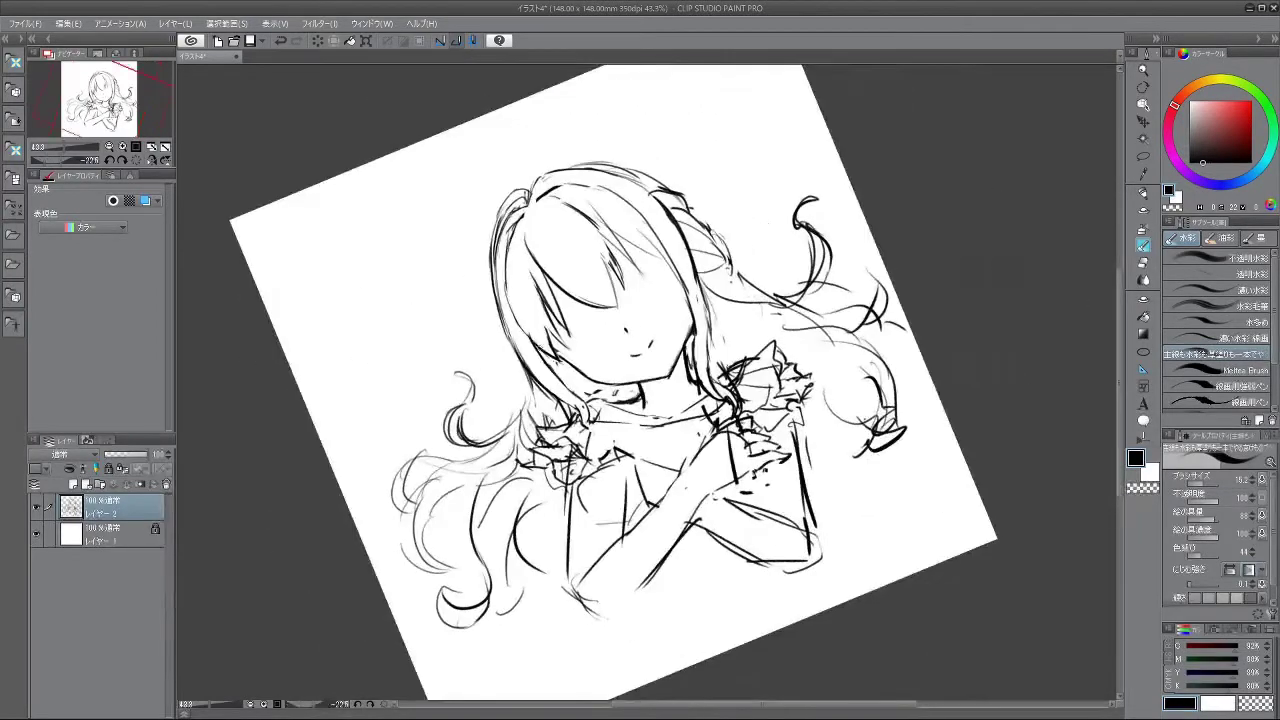
pyautogui.moveTo(560, 430); pyautogui.dragTo(589, 424)
# - Select the nose and mouth with a freehand selection, shift them slightly lower on the face, and return to the brush
pyautogui.moveTo(613, 222)
pyautogui.mouseDown()
pyautogui.moveTo(499, 309)
pyautogui.moveTo(661, 219)
pyautogui.moveTo(689, 223)
pyautogui.mouseUp()
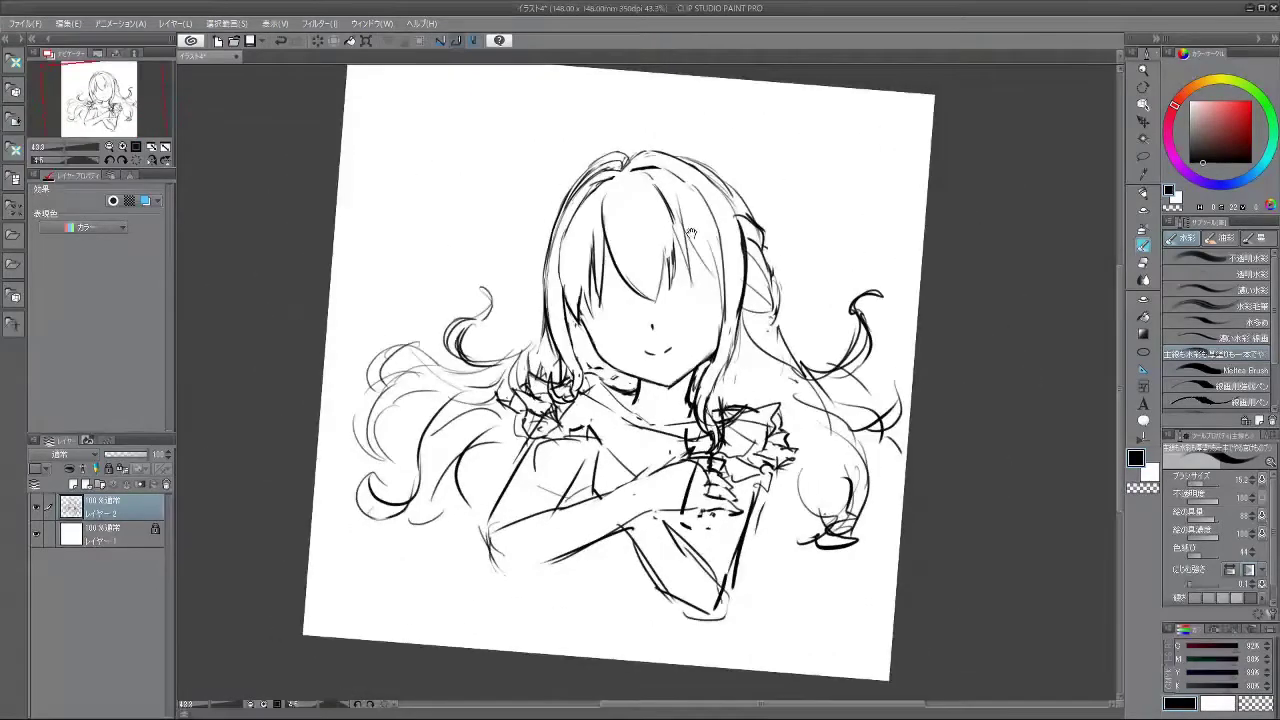
pyautogui.moveTo(687, 363); pyautogui.dragTo(677, 383)
pyautogui.scroll(1, 677, 383)
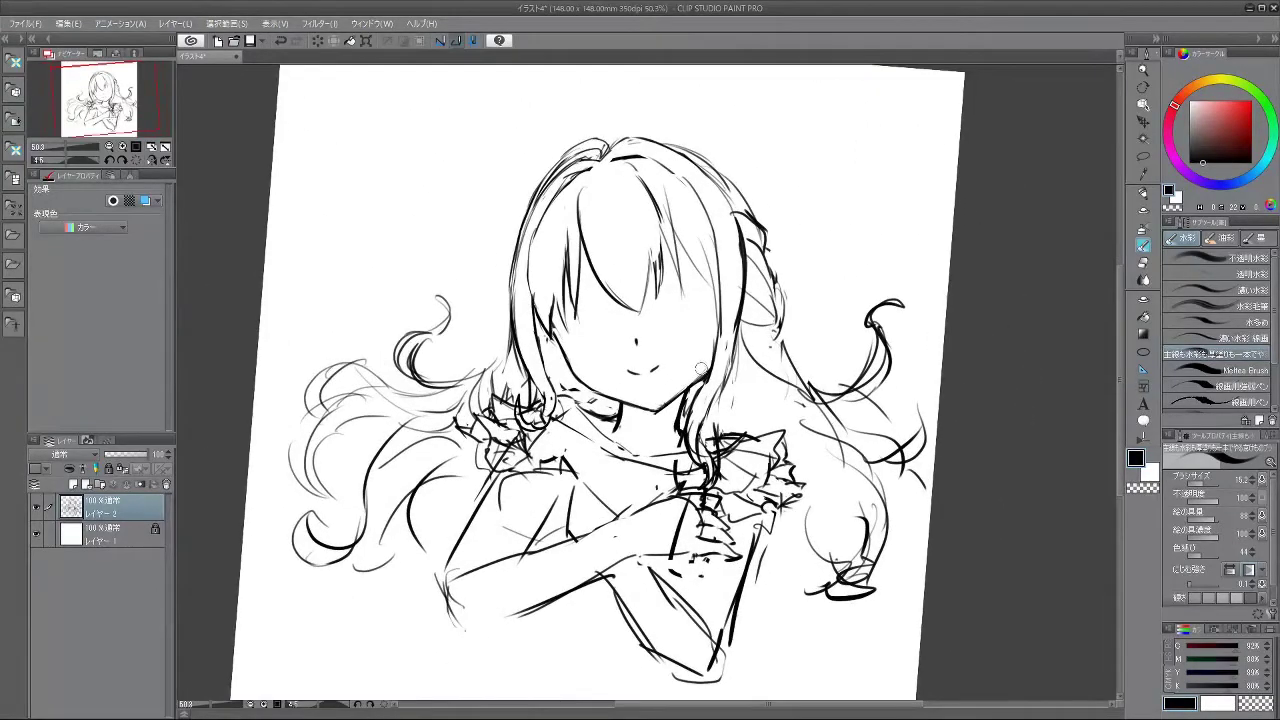
pyautogui.scroll(-4, 688, 347)
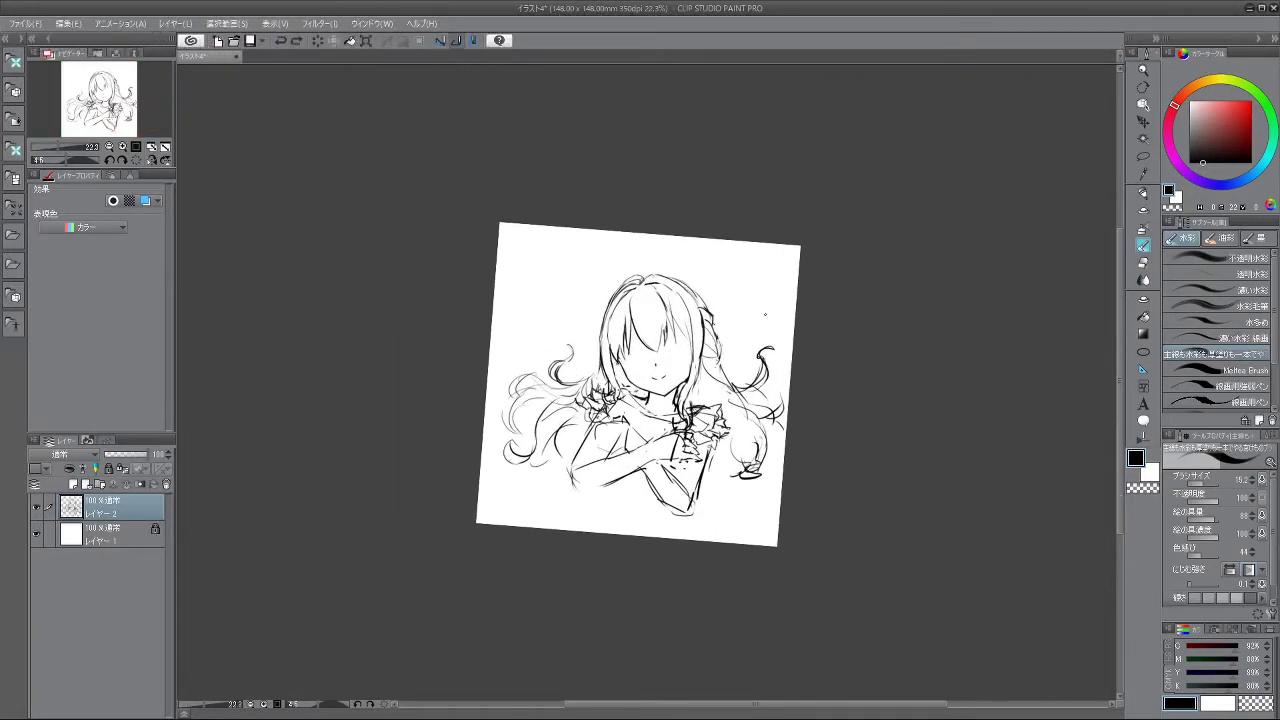
pyautogui.scroll(3, 674, 430)
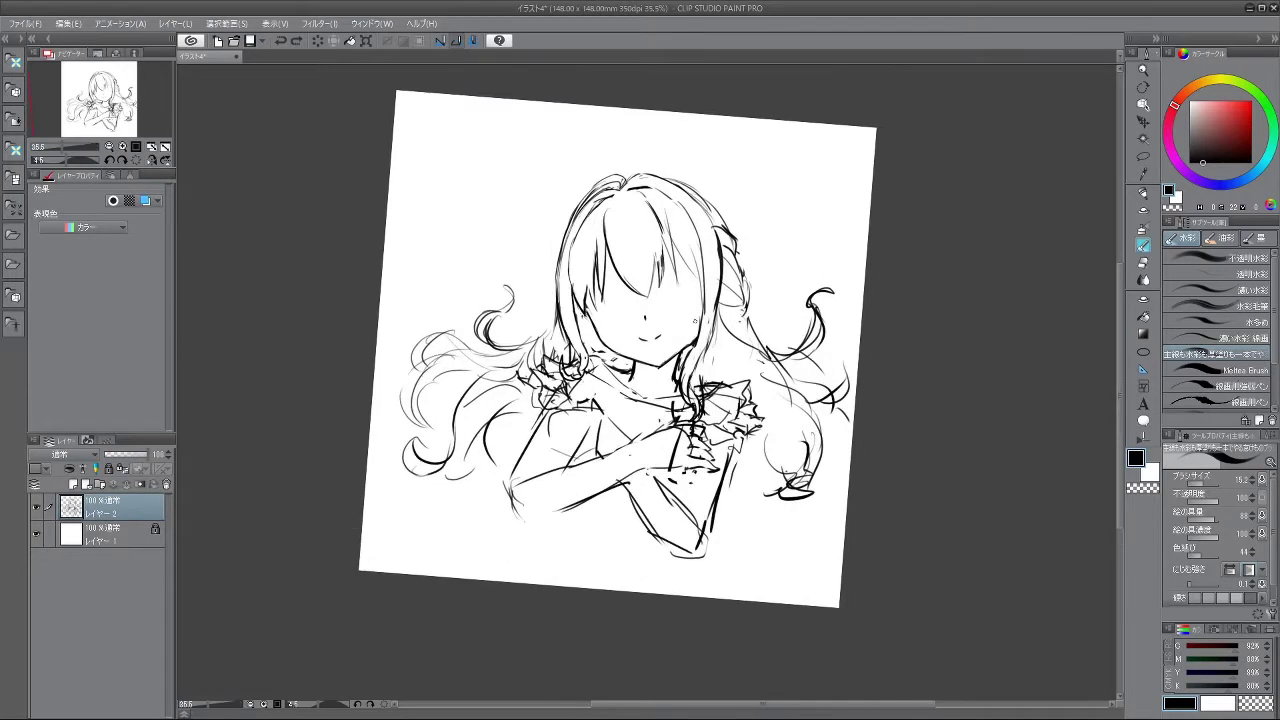
pyautogui.click(1144, 152)
pyautogui.scroll(3, 656, 311)
pyautogui.moveTo(656, 311)
pyautogui.mouseDown()
pyautogui.moveTo(688, 362)
pyautogui.moveTo(679, 382)
pyautogui.mouseUp()
pyautogui.click(681, 427)
pyautogui.click(614, 432)
pyautogui.click(538, 432)
pyautogui.click(1144, 246)
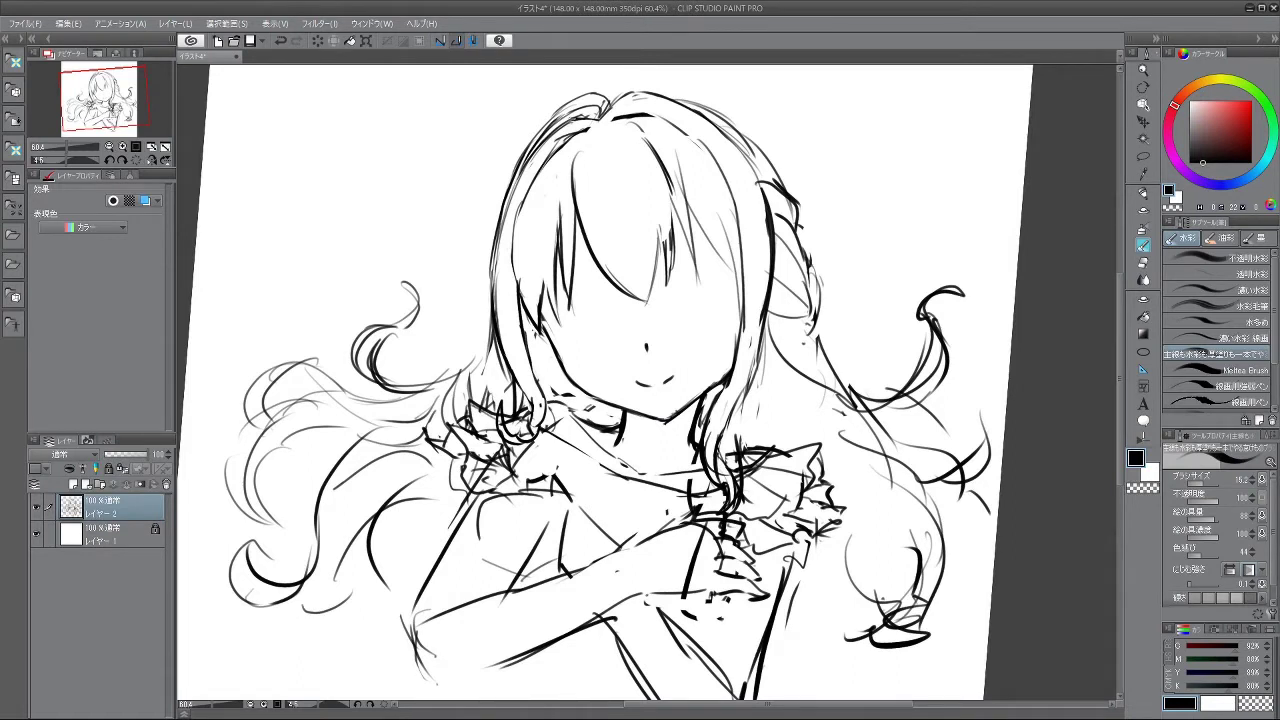
# - Sketch two upright oval iris outlines beneath the bangs, one on each side of the nose, retrying their shapes
pyautogui.hotkey('ctrl', 'z')
pyautogui.moveTo(588, 306)
pyautogui.mouseDown()
pyautogui.moveTo(588, 344)
pyautogui.moveTo(618, 302)
pyautogui.moveTo(597, 339)
pyautogui.moveTo(617, 319)
pyautogui.moveTo(588, 331)
pyautogui.moveTo(614, 328)
pyautogui.moveTo(598, 341)
pyautogui.moveTo(606, 290)
pyautogui.moveTo(709, 315)
pyautogui.moveTo(683, 327)
pyautogui.mouseUp()
pyautogui.hotkey('ctrl', 'z')
pyautogui.hotkey('ctrl', 'z')
pyautogui.hotkey('ctrl', 'z')
pyautogui.hotkey('ctrl', 'z')
pyautogui.hotkey('ctrl', 'z')
pyautogui.hotkey('ctrl', 'z')
pyautogui.hotkey('ctrl', 'z')
pyautogui.moveTo(677, 300)
pyautogui.mouseDown()
pyautogui.moveTo(696, 278)
pyautogui.moveTo(690, 322)
pyautogui.moveTo(703, 322)
pyautogui.mouseUp()
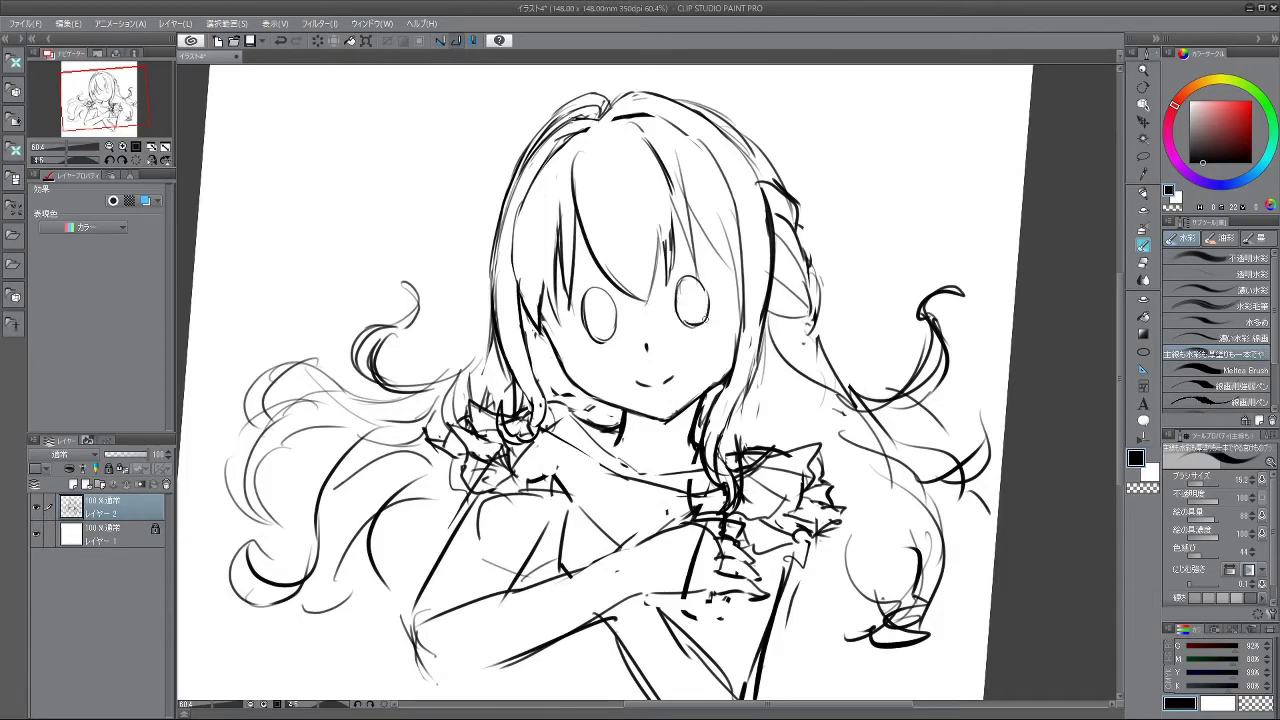
pyautogui.moveTo(667, 513)
pyautogui.mouseDown()
pyautogui.moveTo(735, 316)
pyautogui.moveTo(571, 303)
pyautogui.moveTo(574, 450)
pyautogui.moveTo(703, 456)
pyautogui.mouseUp()
pyautogui.moveTo(656, 266)
pyautogui.mouseDown()
pyautogui.moveTo(672, 303)
pyautogui.moveTo(662, 307)
pyautogui.mouseUp()
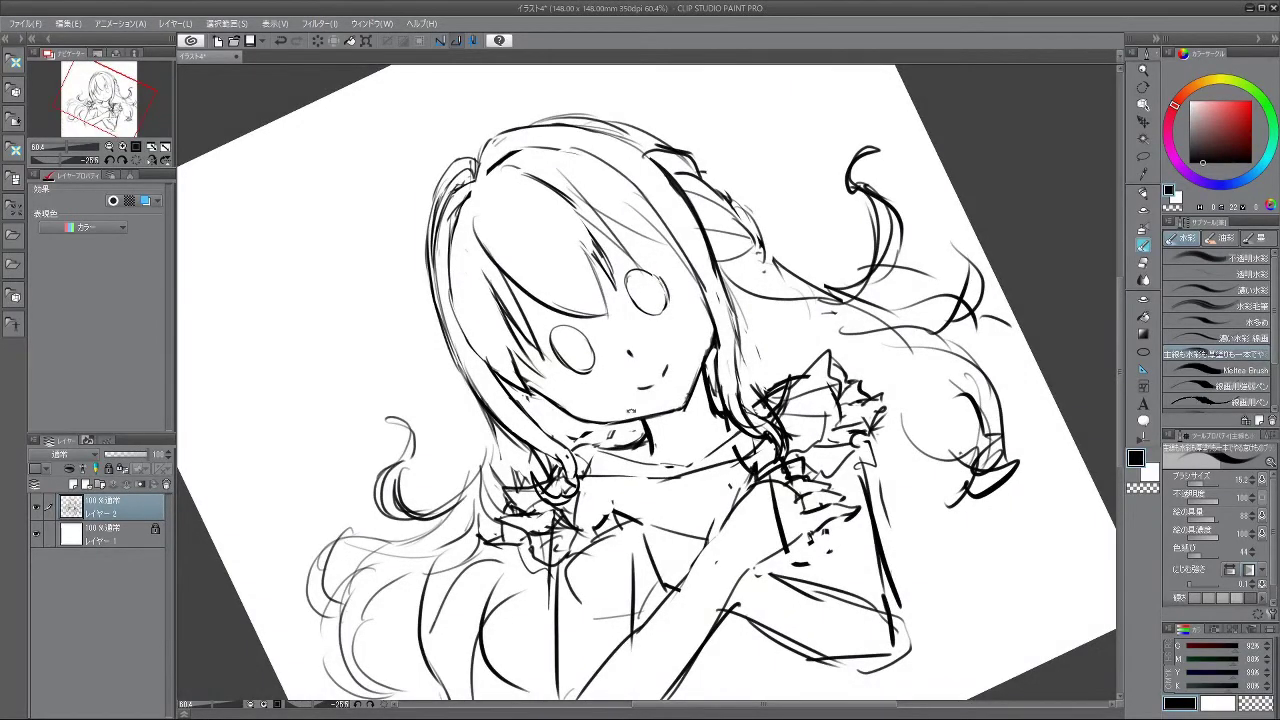
pyautogui.moveTo(638, 378); pyautogui.dragTo(606, 430)
pyautogui.moveTo(752, 322); pyautogui.dragTo(703, 532)
pyautogui.moveTo(718, 408); pyautogui.dragTo(726, 342)
pyautogui.scroll(5, 725, 343)
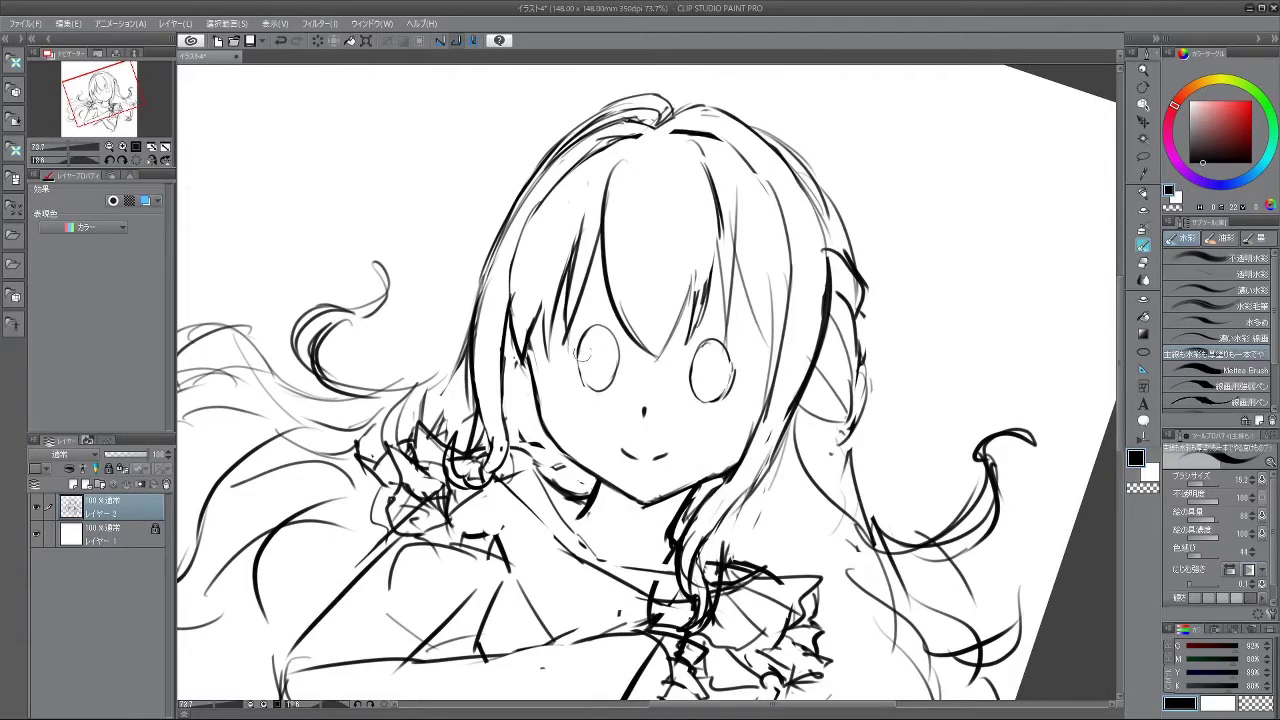
# - Draw a curved upper lash line around the top and outer side of the eye opposite the braid
pyautogui.moveTo(579, 354); pyautogui.dragTo(590, 388)
pyautogui.hotkey('ctrl', 'z')
pyautogui.moveTo(598, 515); pyautogui.dragTo(642, 520)
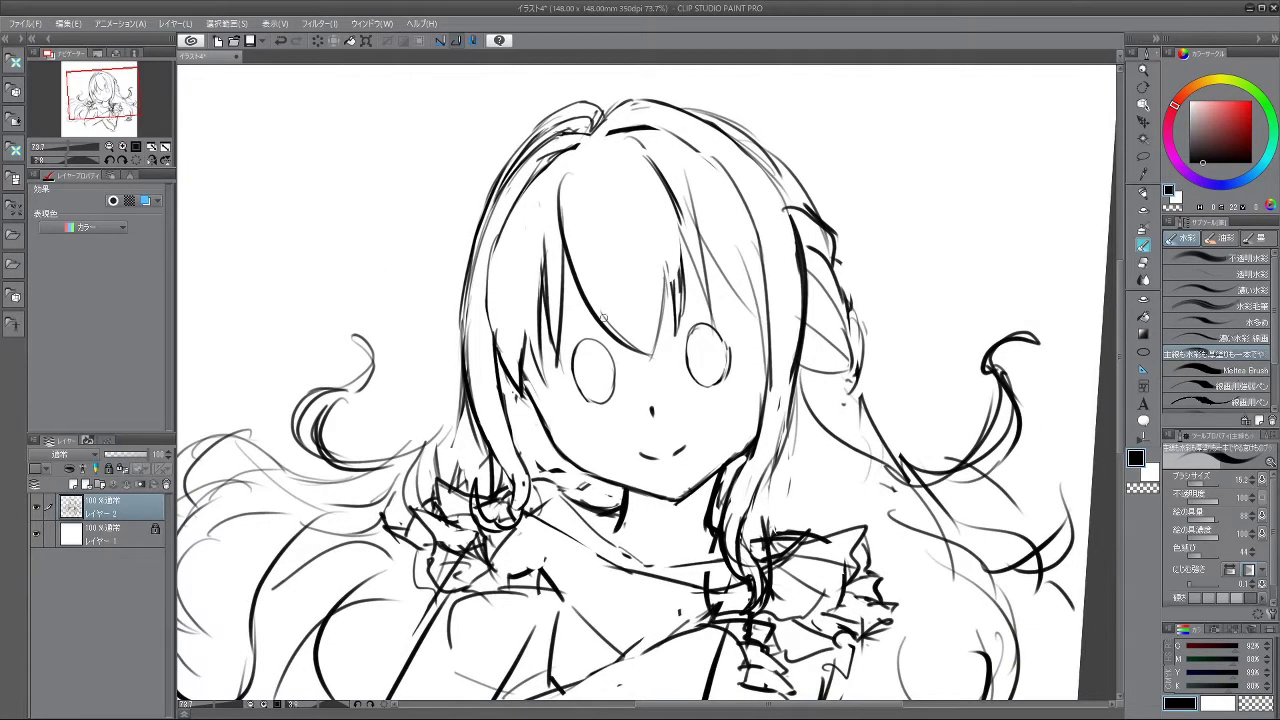
pyautogui.hotkey('ctrl', 'z')
pyautogui.moveTo(571, 342)
pyautogui.mouseDown()
pyautogui.moveTo(552, 382)
pyautogui.moveTo(568, 413)
pyautogui.mouseUp()
pyautogui.moveTo(563, 350); pyautogui.dragTo(556, 405)
pyautogui.moveTo(697, 387); pyautogui.dragTo(648, 332)
pyautogui.moveTo(616, 422)
pyautogui.mouseDown()
pyautogui.moveTo(612, 462)
pyautogui.moveTo(635, 474)
pyautogui.moveTo(736, 357)
pyautogui.mouseUp()
pyautogui.hotkey('ctrl', 'z')
pyautogui.scroll(3, 735, 356)
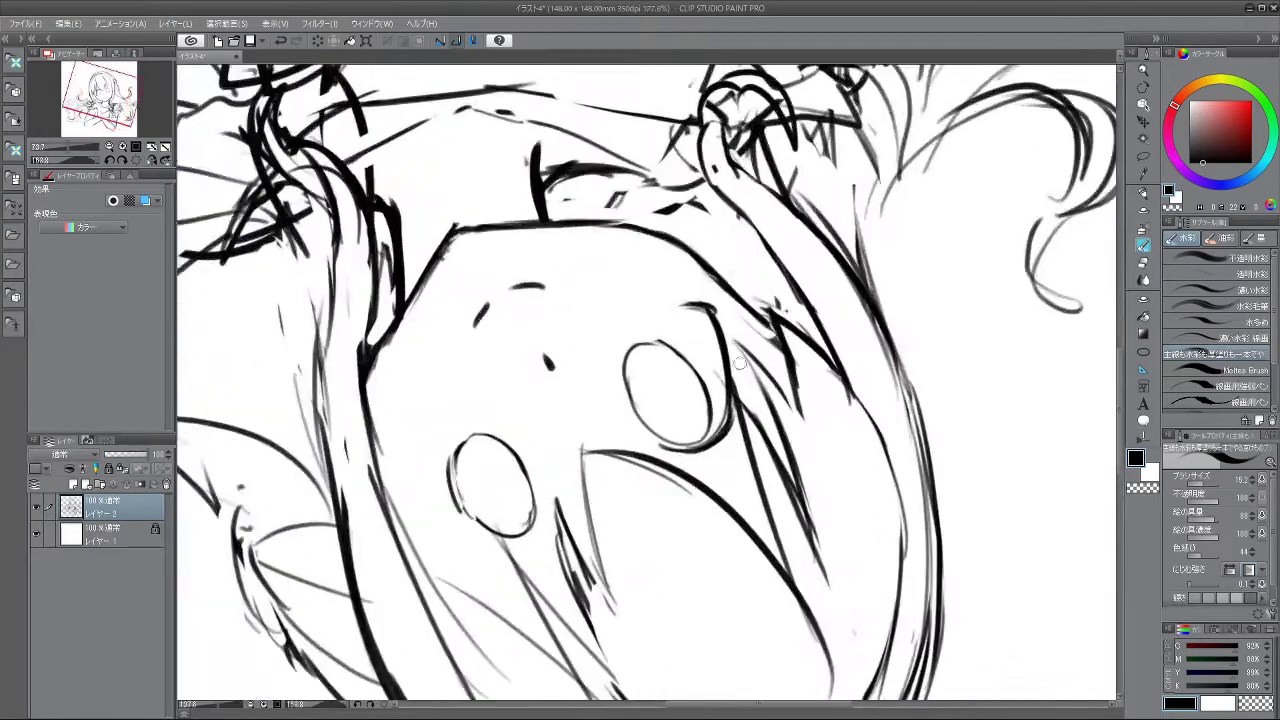
# - Rework the curve of the upper lash line on the eye opposite the braid, undoing unsuccessful strokes
pyautogui.moveTo(730, 397)
pyautogui.mouseDown()
pyautogui.moveTo(698, 461)
pyautogui.moveTo(610, 450)
pyautogui.moveTo(574, 364)
pyautogui.moveTo(560, 415)
pyautogui.mouseUp()
pyautogui.moveTo(570, 335)
pyautogui.mouseDown()
pyautogui.moveTo(568, 448)
pyautogui.moveTo(622, 456)
pyautogui.moveTo(706, 436)
pyautogui.mouseUp()
pyautogui.moveTo(574, 424)
pyautogui.mouseDown()
pyautogui.moveTo(597, 446)
pyautogui.moveTo(582, 443)
pyautogui.mouseUp()
pyautogui.moveTo(581, 376)
pyautogui.mouseDown()
pyautogui.moveTo(577, 437)
pyautogui.moveTo(572, 428)
pyautogui.moveTo(595, 448)
pyautogui.mouseUp()
pyautogui.hotkey('ctrl', 'z')
pyautogui.hotkey('ctrl', 'z')
pyautogui.moveTo(590, 470)
pyautogui.mouseDown()
pyautogui.moveTo(608, 479)
pyautogui.moveTo(698, 290)
pyautogui.moveTo(564, 317)
pyautogui.mouseUp()
pyautogui.moveTo(839, 396); pyautogui.dragTo(580, 335)
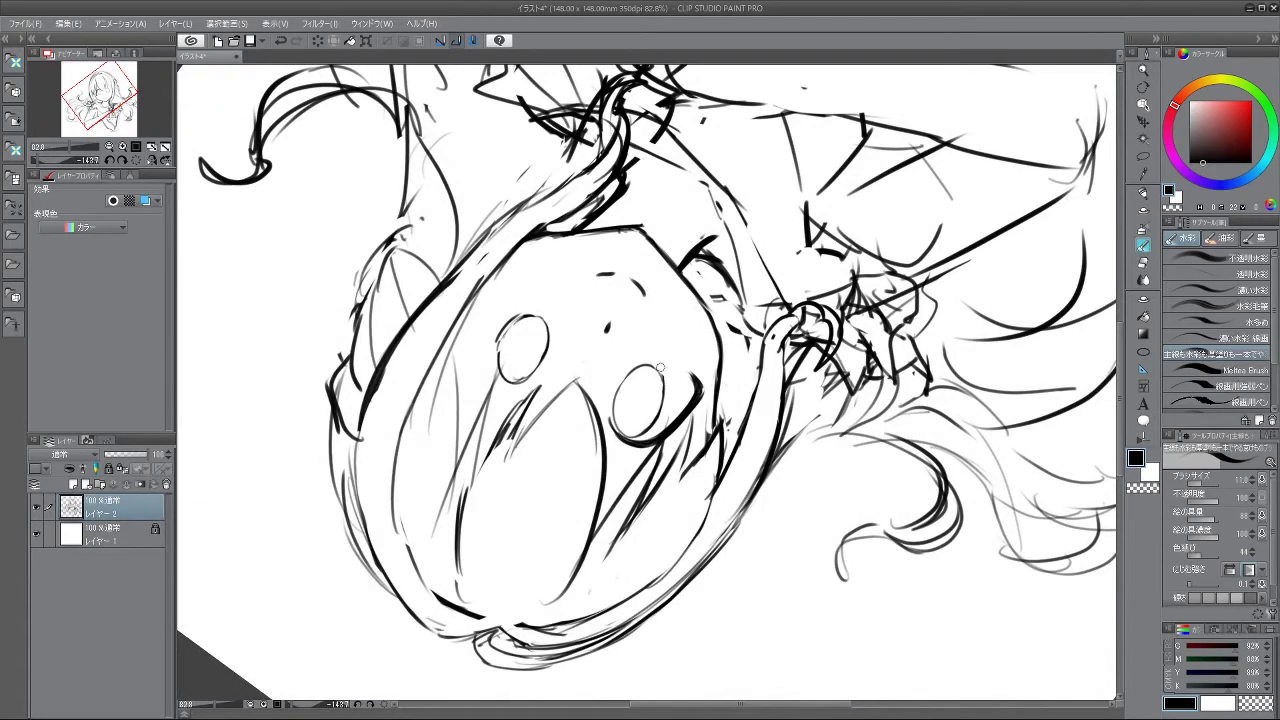
# - Thicken the outer end of that lash line and hook it inward at the lower outer corner
pyautogui.moveTo(657, 402); pyautogui.dragTo(609, 392)
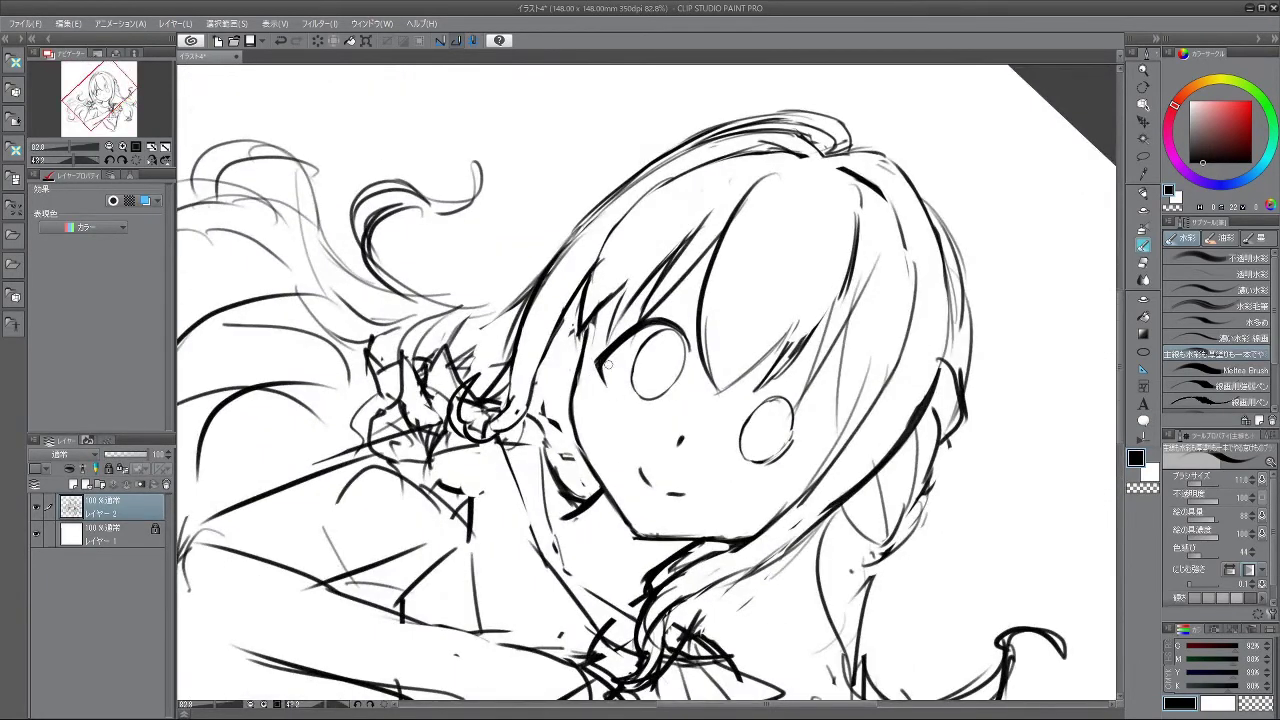
pyautogui.moveTo(632, 528); pyautogui.dragTo(620, 427)
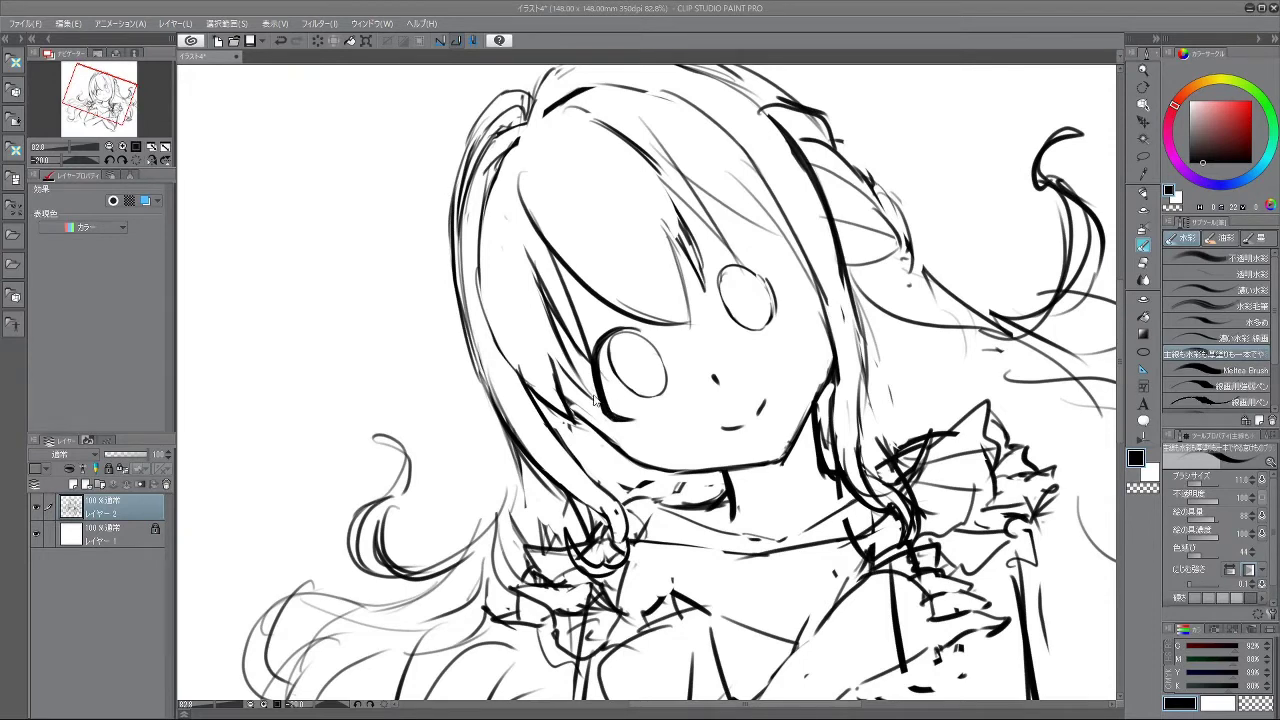
pyautogui.moveTo(600, 360); pyautogui.dragTo(621, 422)
pyautogui.hotkey('ctrl', 'z')
pyautogui.moveTo(594, 368); pyautogui.dragTo(616, 420)
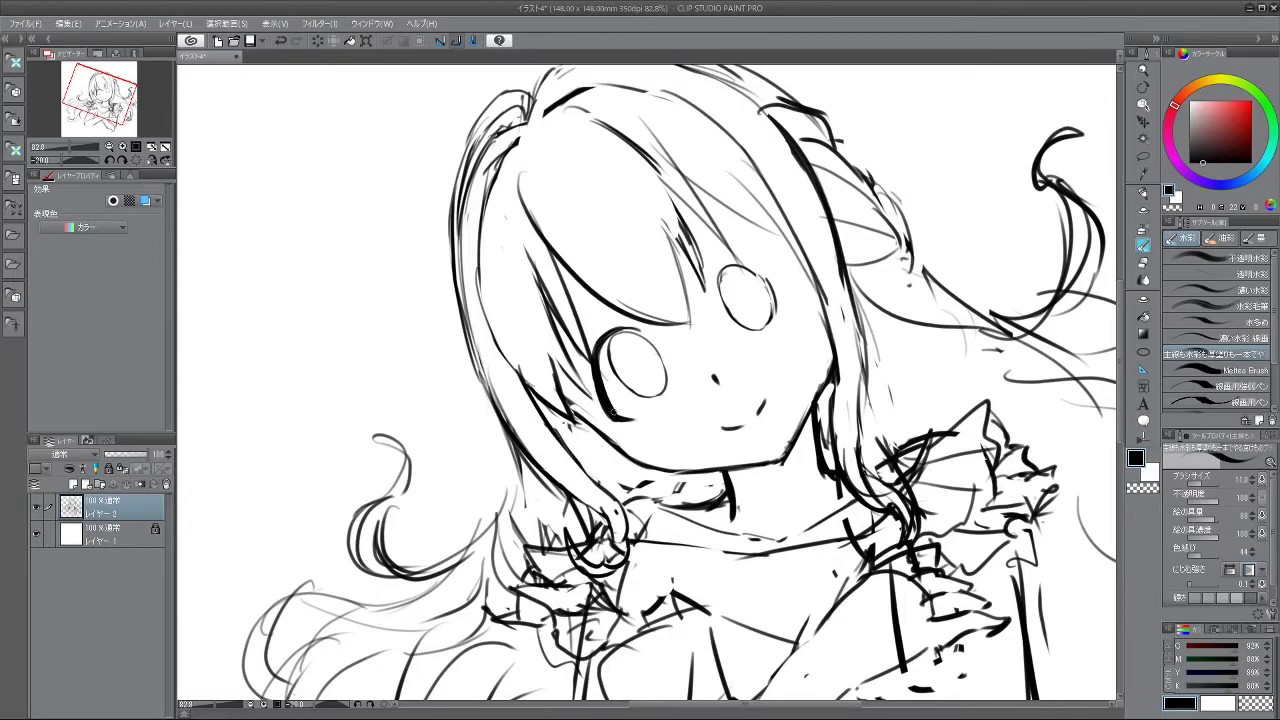
# - Try to draw a matching upper lash line over the braid-side eye
pyautogui.moveTo(670, 531); pyautogui.dragTo(588, 520)
pyautogui.moveTo(770, 290); pyautogui.dragTo(758, 316)
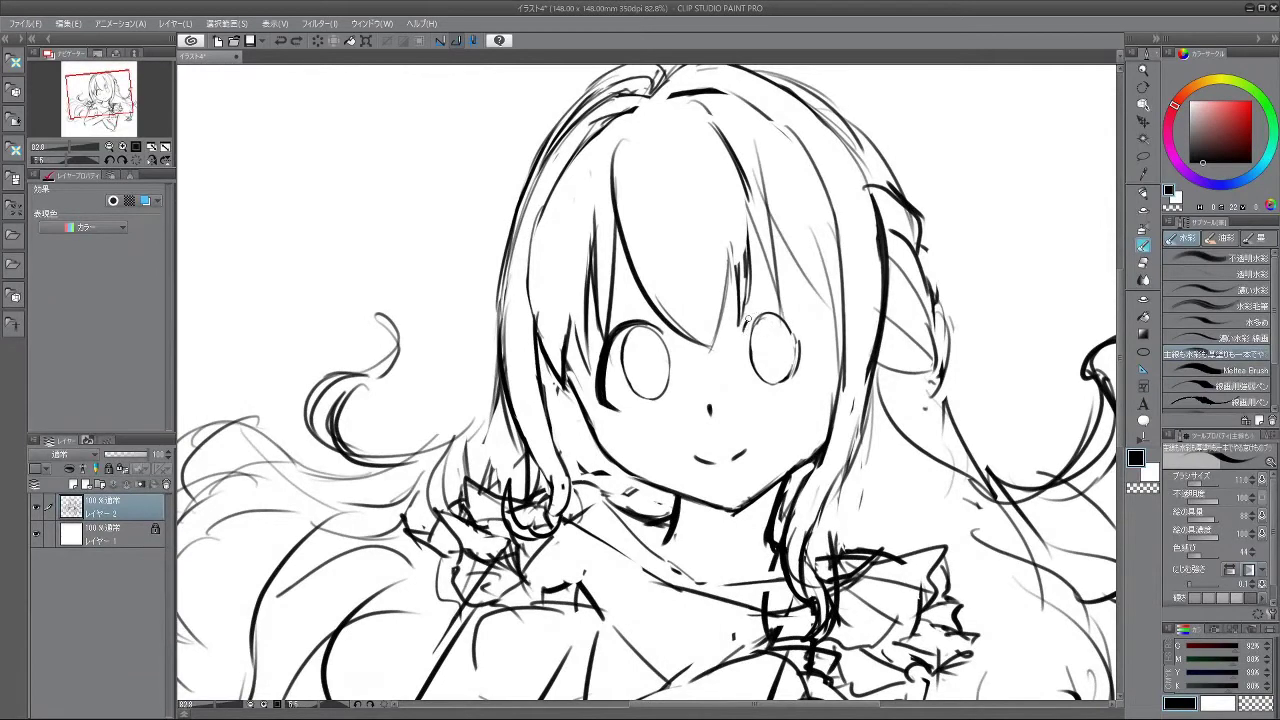
pyautogui.hotkey('ctrl', 'z')
pyautogui.moveTo(754, 314)
pyautogui.mouseDown()
pyautogui.moveTo(800, 318)
pyautogui.moveTo(820, 339)
pyautogui.mouseUp()
pyautogui.moveTo(810, 474)
pyautogui.mouseDown()
pyautogui.moveTo(661, 440)
pyautogui.moveTo(790, 420)
pyautogui.moveTo(784, 400)
pyautogui.mouseUp()
pyautogui.hotkey('ctrl', 'z')
pyautogui.hotkey('ctrl', 'z')
pyautogui.hotkey('ctrl', 'z')
pyautogui.hotkey('ctrl', 'z')
pyautogui.hotkey('ctrl', 'z')
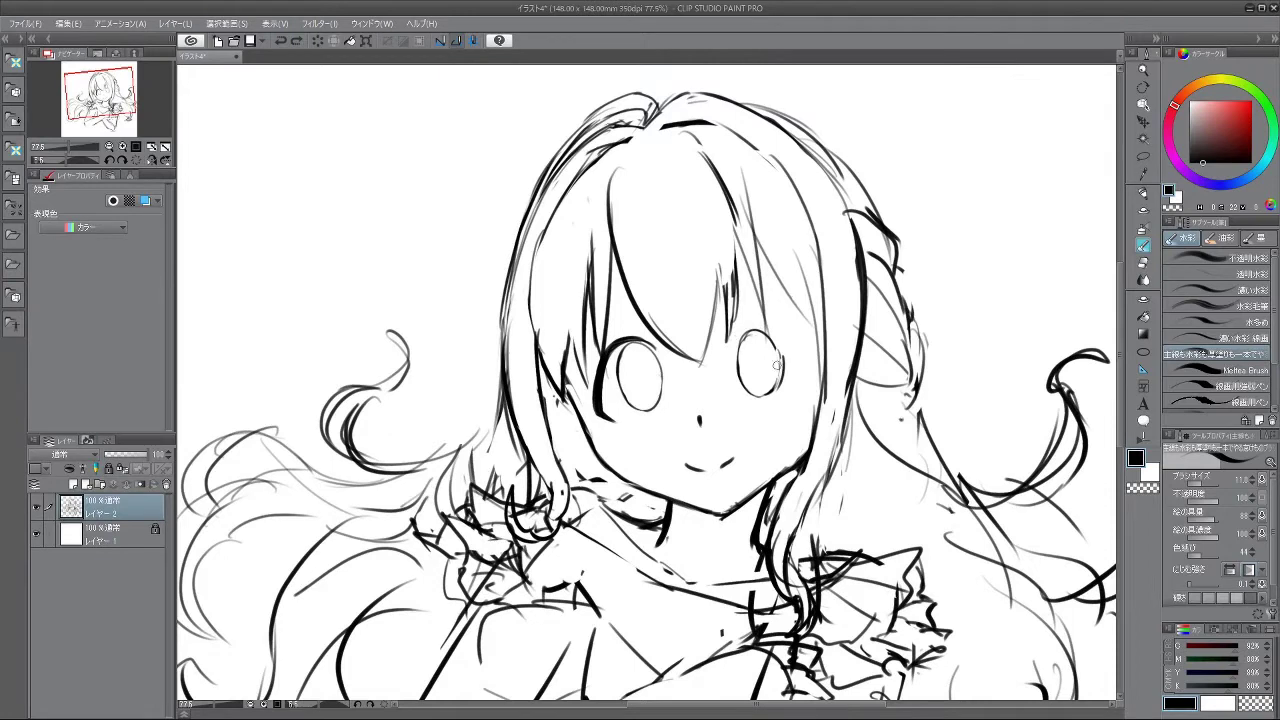
# - Redraw the tapered bang strands above the braid-side eye with darker strokes, undoing unsuccessful ones
pyautogui.moveTo(773, 397)
pyautogui.mouseDown()
pyautogui.moveTo(740, 372)
pyautogui.moveTo(755, 338)
pyautogui.mouseUp()
pyautogui.moveTo(730, 248); pyautogui.dragTo(736, 331)
pyautogui.moveTo(735, 232); pyautogui.dragTo(727, 324)
pyautogui.hotkey('ctrl', 'z')
pyautogui.moveTo(735, 221); pyautogui.dragTo(731, 328)
pyautogui.moveTo(735, 227); pyautogui.dragTo(759, 313)
pyautogui.hotkey('ctrl', 'z')
pyautogui.moveTo(730, 191); pyautogui.dragTo(735, 222)
# - Erase the braid-side eye outline and draw a short lower-lid line beneath the eye opposite the braid
pyautogui.moveTo(702, 334)
pyautogui.mouseDown()
pyautogui.moveTo(680, 318)
pyautogui.moveTo(526, 510)
pyautogui.moveTo(703, 616)
pyautogui.mouseUp()
pyautogui.moveTo(547, 524); pyautogui.dragTo(579, 614)
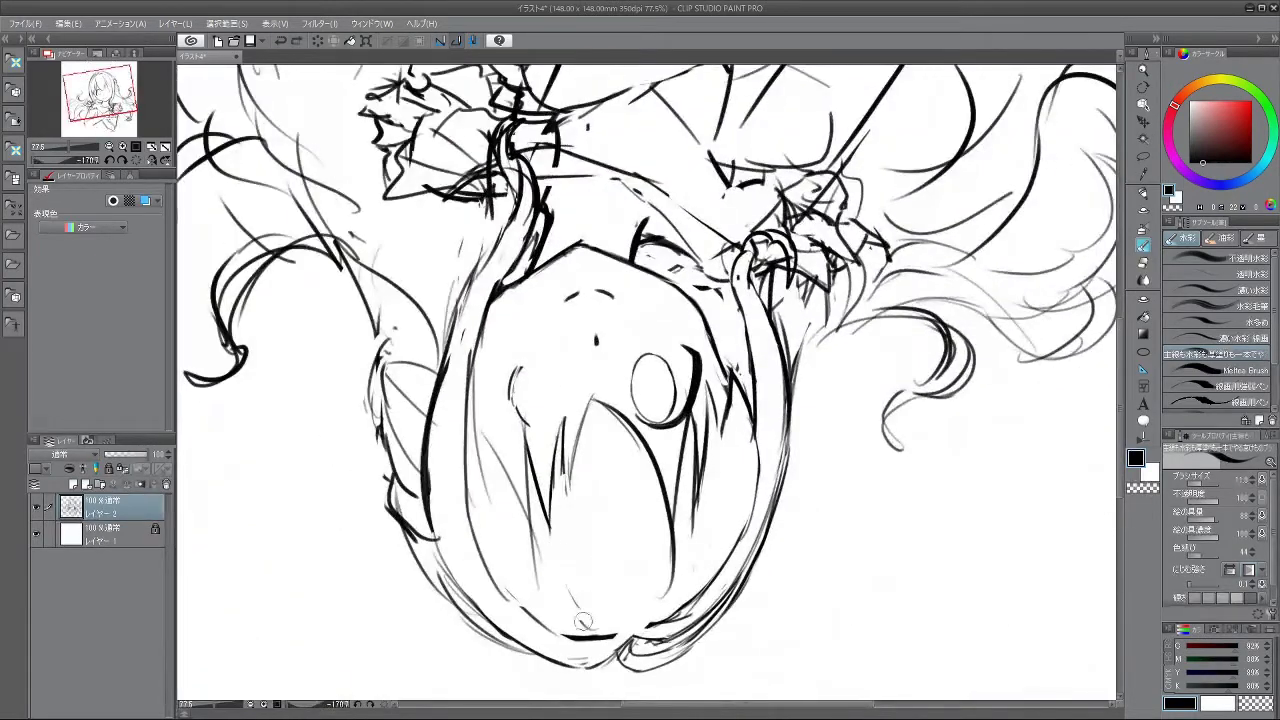
pyautogui.moveTo(548, 512)
pyautogui.mouseDown()
pyautogui.moveTo(556, 575)
pyautogui.moveTo(859, 472)
pyautogui.moveTo(842, 260)
pyautogui.mouseUp()
pyautogui.moveTo(765, 427)
pyautogui.mouseDown()
pyautogui.moveTo(743, 483)
pyautogui.moveTo(738, 467)
pyautogui.mouseUp()
pyautogui.moveTo(701, 545); pyautogui.dragTo(785, 474)
pyautogui.moveTo(780, 401); pyautogui.dragTo(763, 409)
pyautogui.moveTo(802, 478)
pyautogui.mouseDown()
pyautogui.moveTo(764, 425)
pyautogui.moveTo(800, 349)
pyautogui.mouseUp()
pyautogui.scroll(10, 751, 361)
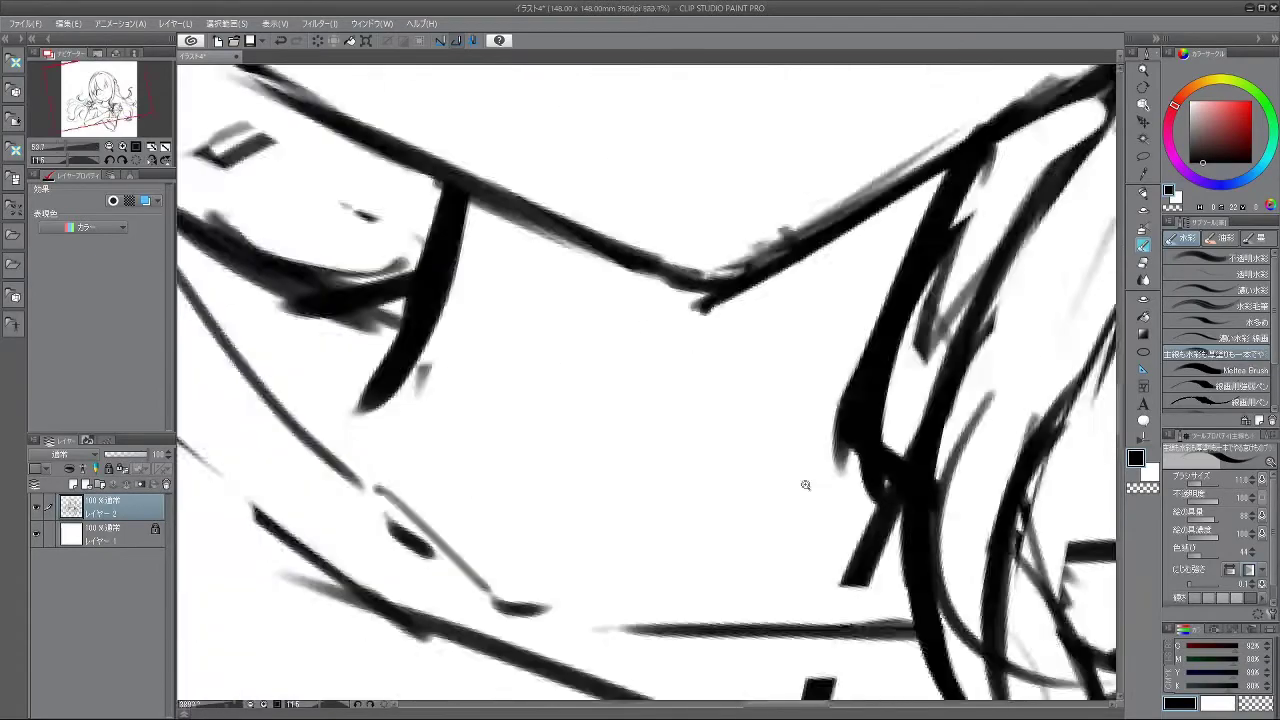
pyautogui.moveTo(758, 469); pyautogui.dragTo(620, 440)
pyautogui.moveTo(700, 340)
pyautogui.mouseDown()
pyautogui.moveTo(650, 396)
pyautogui.moveTo(722, 334)
pyautogui.mouseUp()
pyautogui.moveTo(662, 462); pyautogui.dragTo(727, 399)
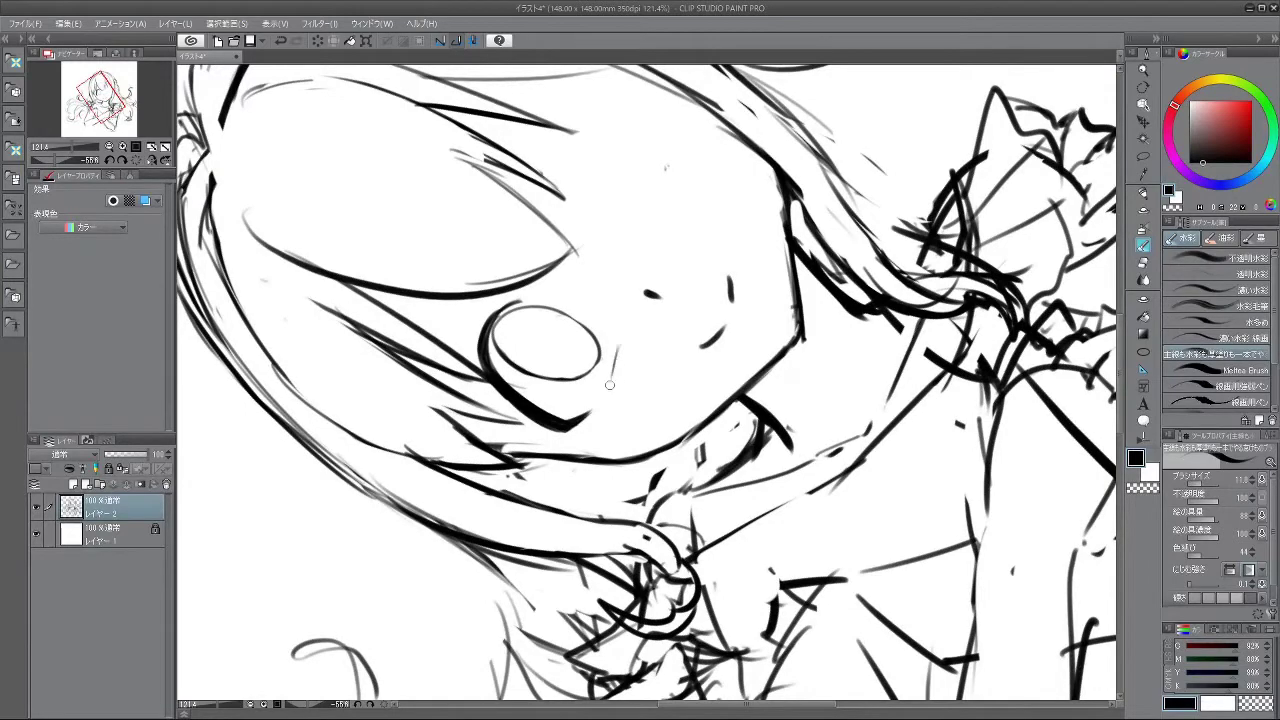
# - Select the finished eye opposite the braid with a freehand selection, then copy and paste it onto a new layer
pyautogui.press('m')
pyautogui.moveTo(975, 311)
pyautogui.mouseDown()
pyautogui.moveTo(850, 521)
pyautogui.moveTo(724, 540)
pyautogui.mouseUp()
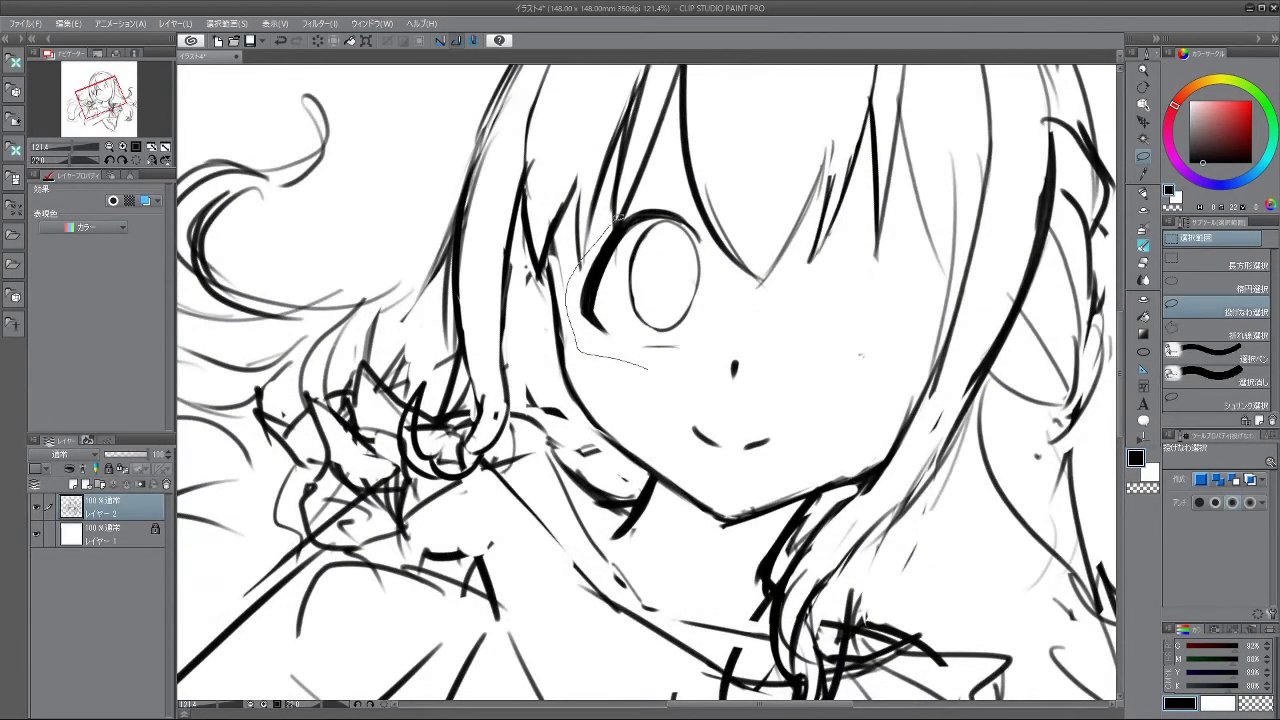
pyautogui.moveTo(648, 368); pyautogui.dragTo(672, 371)
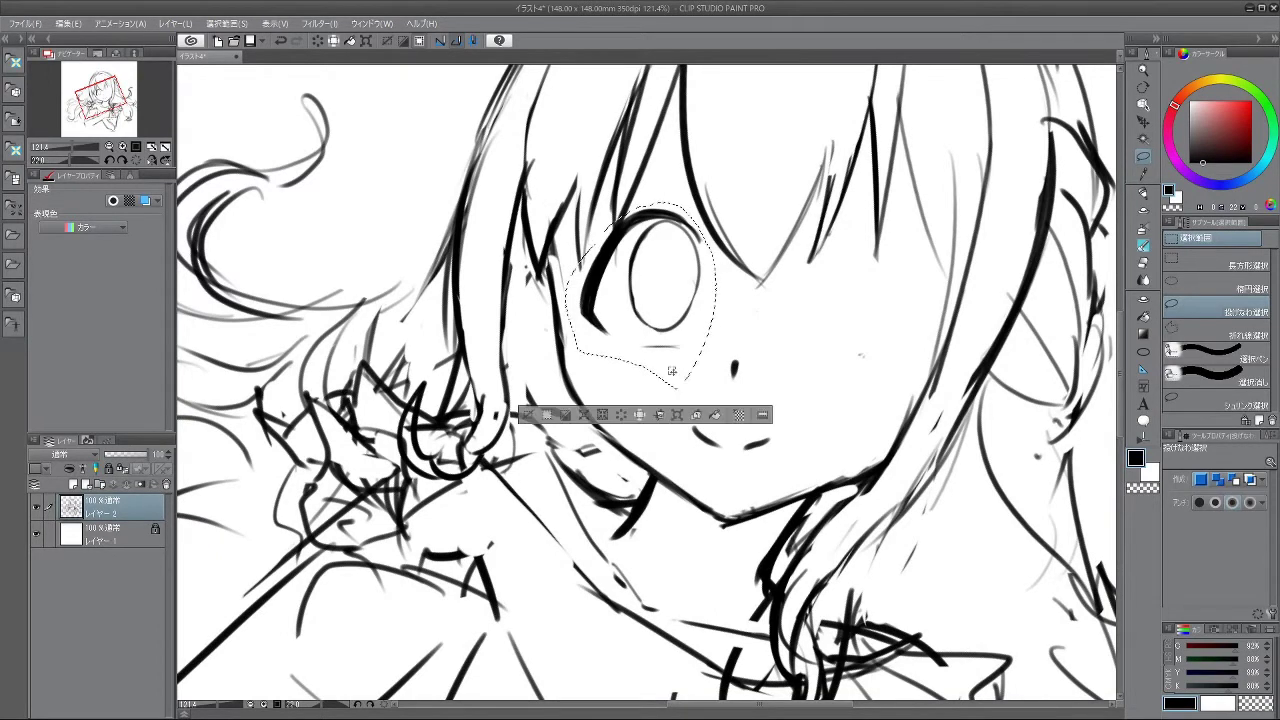
pyautogui.hotkey('ctrl', 'c')
pyautogui.hotkey('ctrl', 'v')
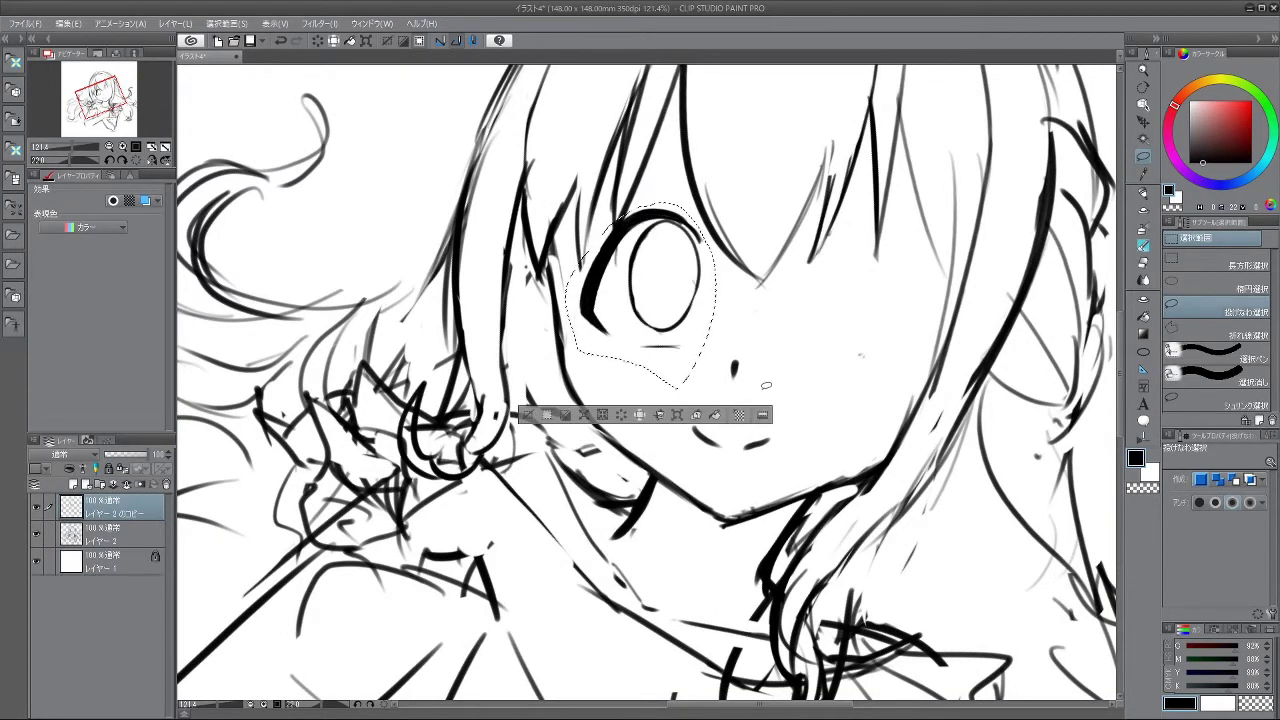
# - Flip the pasted eye horizontally, rotate and move it into place on the braid side, then apply the transform and deselect
pyautogui.click(69, 23)
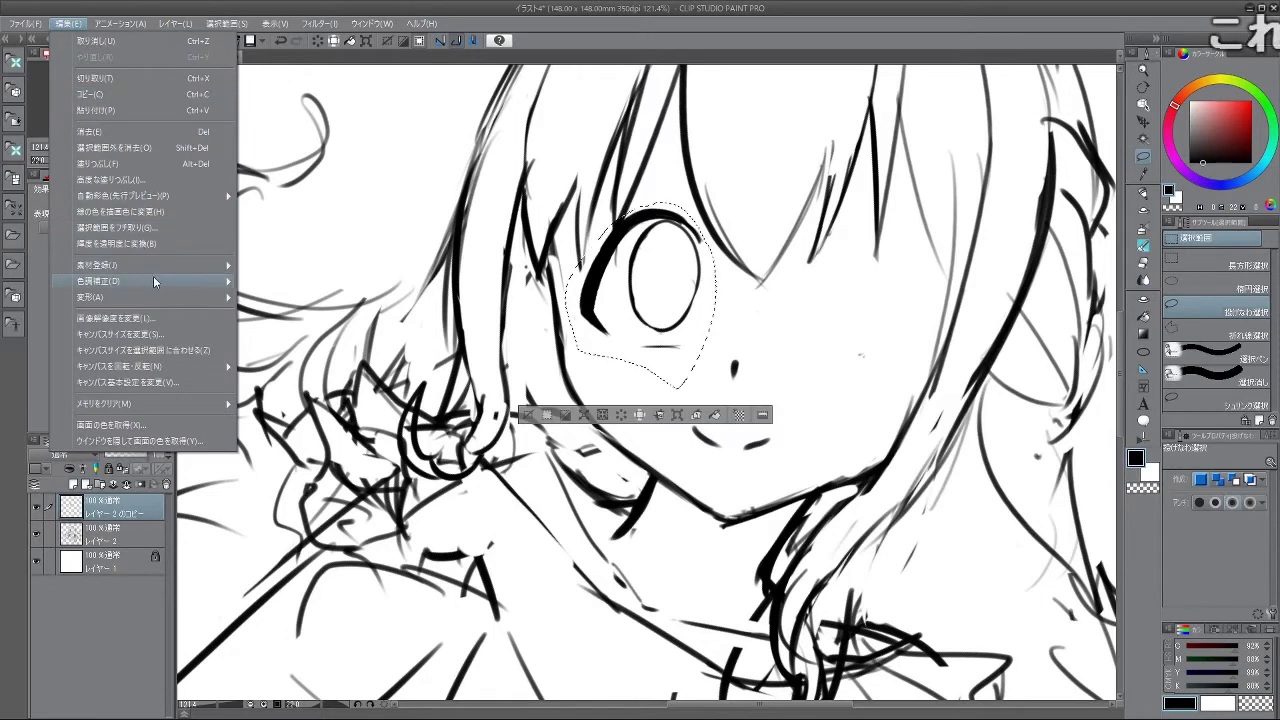
pyautogui.moveTo(150, 297)
pyautogui.click(326, 325)
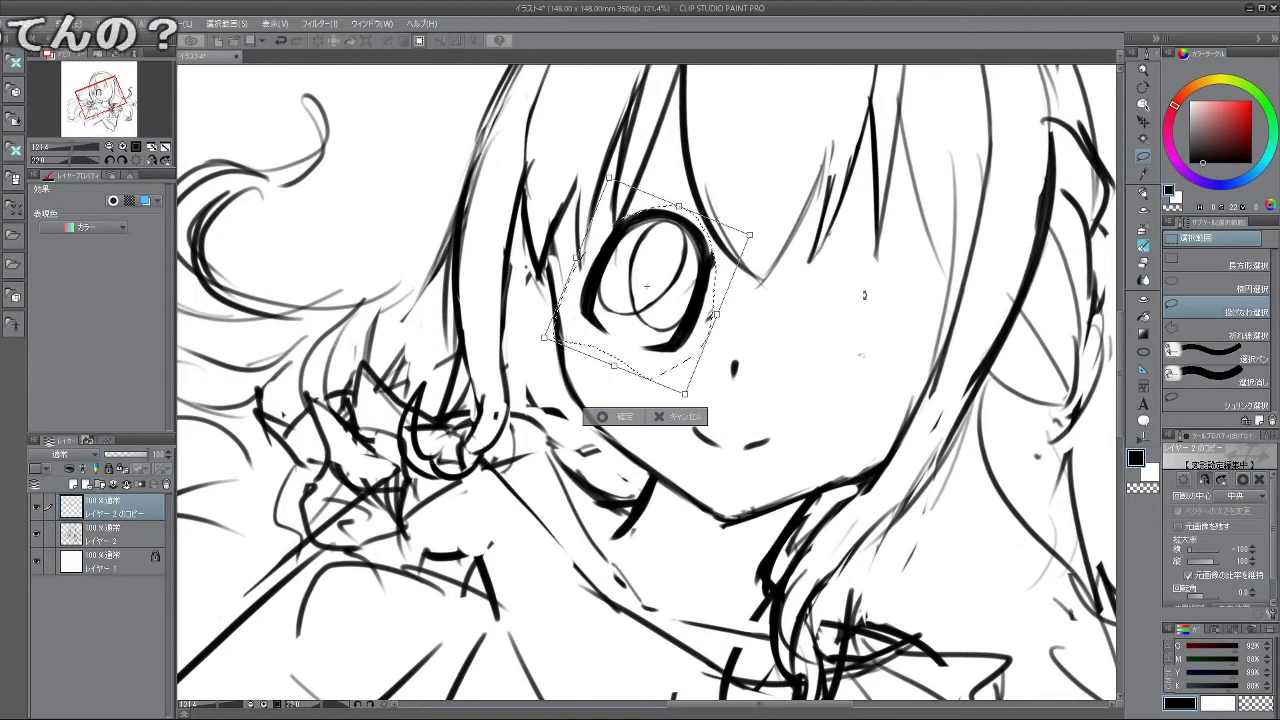
pyautogui.moveTo(864, 296); pyautogui.dragTo(843, 196)
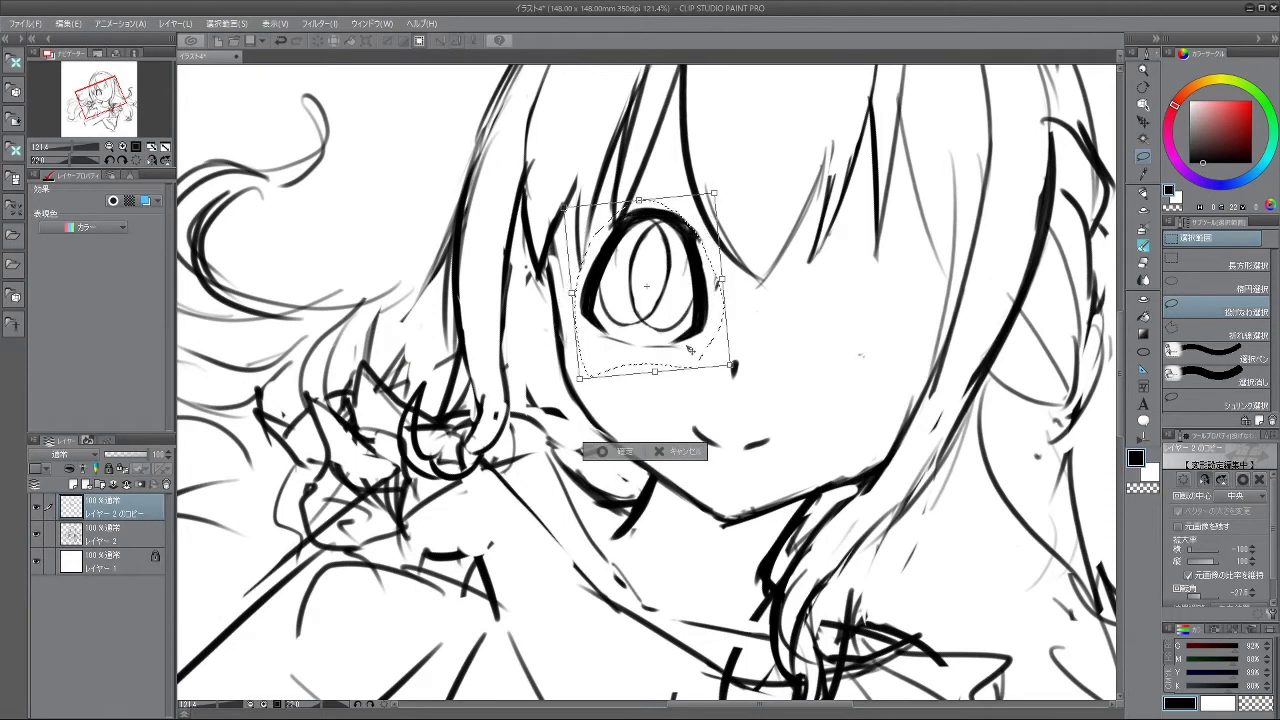
pyautogui.moveTo(687, 349); pyautogui.dragTo(877, 355)
pyautogui.moveTo(950, 393); pyautogui.dragTo(958, 383)
pyautogui.moveTo(895, 337)
pyautogui.mouseDown()
pyautogui.moveTo(915, 349)
pyautogui.moveTo(903, 351)
pyautogui.mouseUp()
pyautogui.click(822, 480)
pyautogui.click(735, 462)
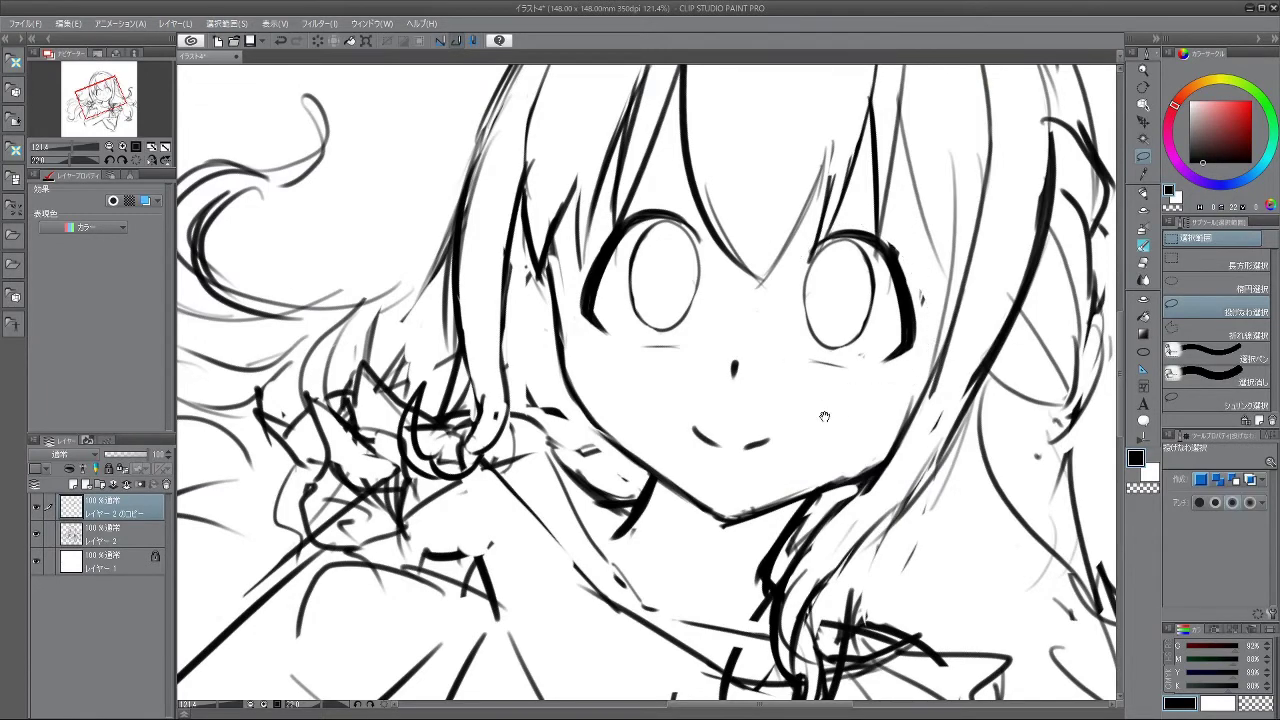
# - Select the braid-side iris freehand, shift it slightly toward the outer corner of the eye, apply the transform and deselect
pyautogui.moveTo(906, 422); pyautogui.dragTo(850, 420)
pyautogui.moveTo(911, 385); pyautogui.dragTo(815, 373)
pyautogui.scroll(3, 815, 372)
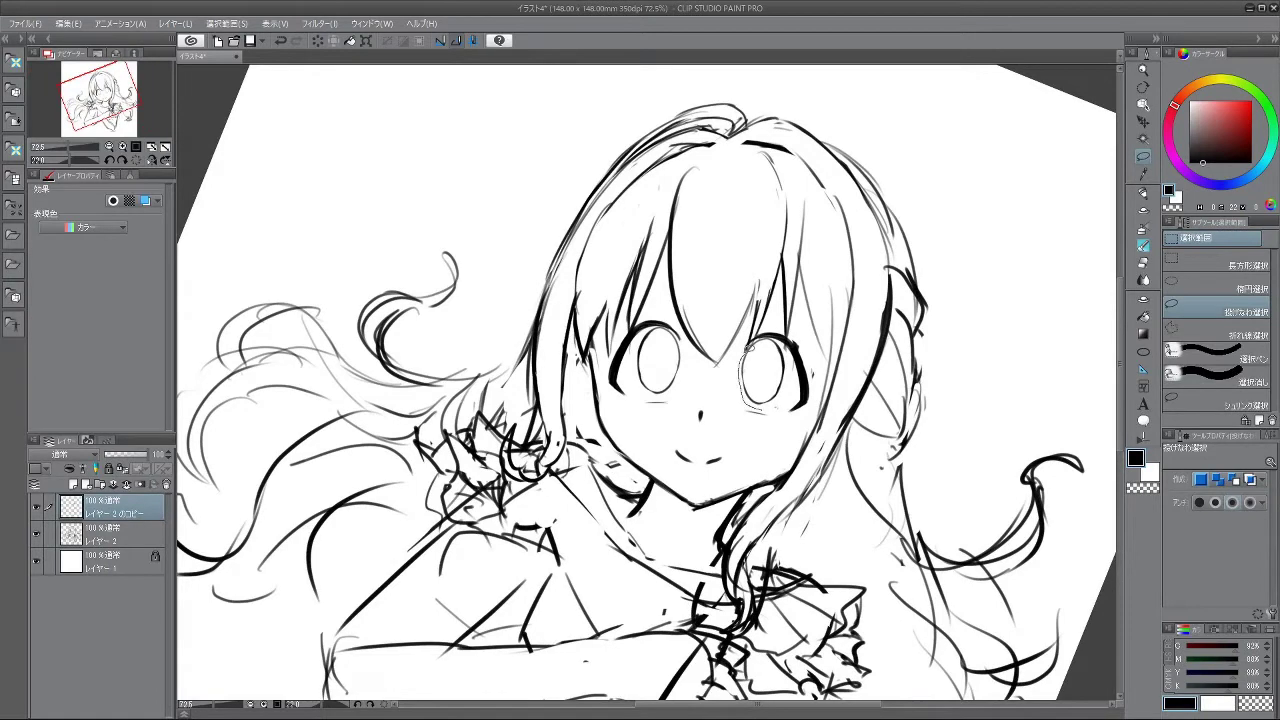
pyautogui.scroll(3, 775, 395)
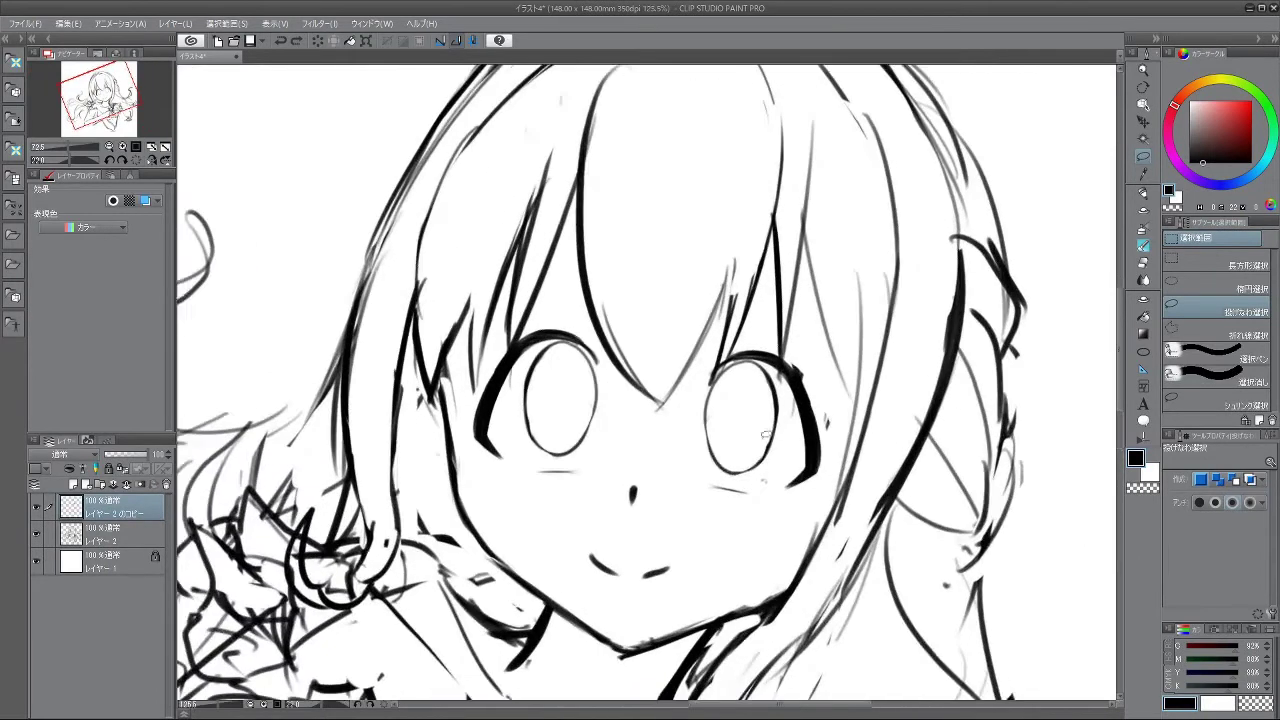
pyautogui.moveTo(740, 480)
pyautogui.mouseDown()
pyautogui.moveTo(702, 443)
pyautogui.moveTo(706, 384)
pyautogui.mouseUp()
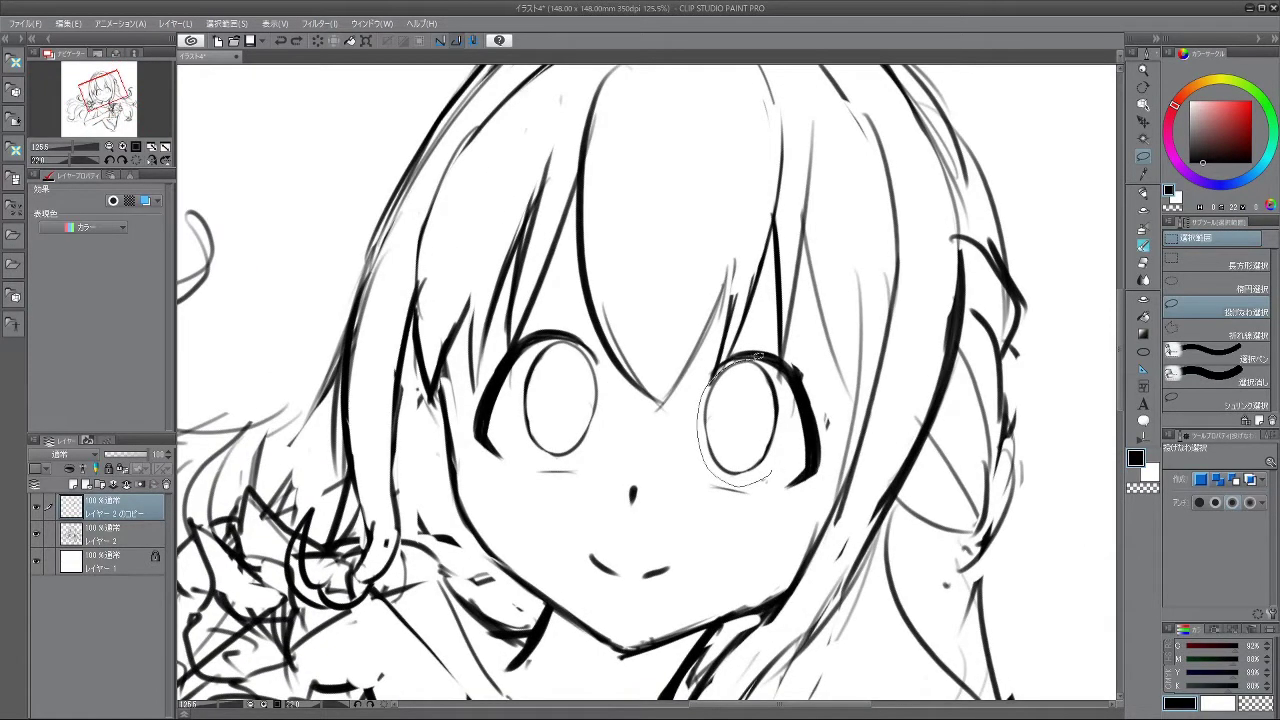
pyautogui.moveTo(787, 408)
pyautogui.mouseDown()
pyautogui.moveTo(774, 473)
pyautogui.moveTo(776, 451)
pyautogui.mouseUp()
pyautogui.click(774, 519)
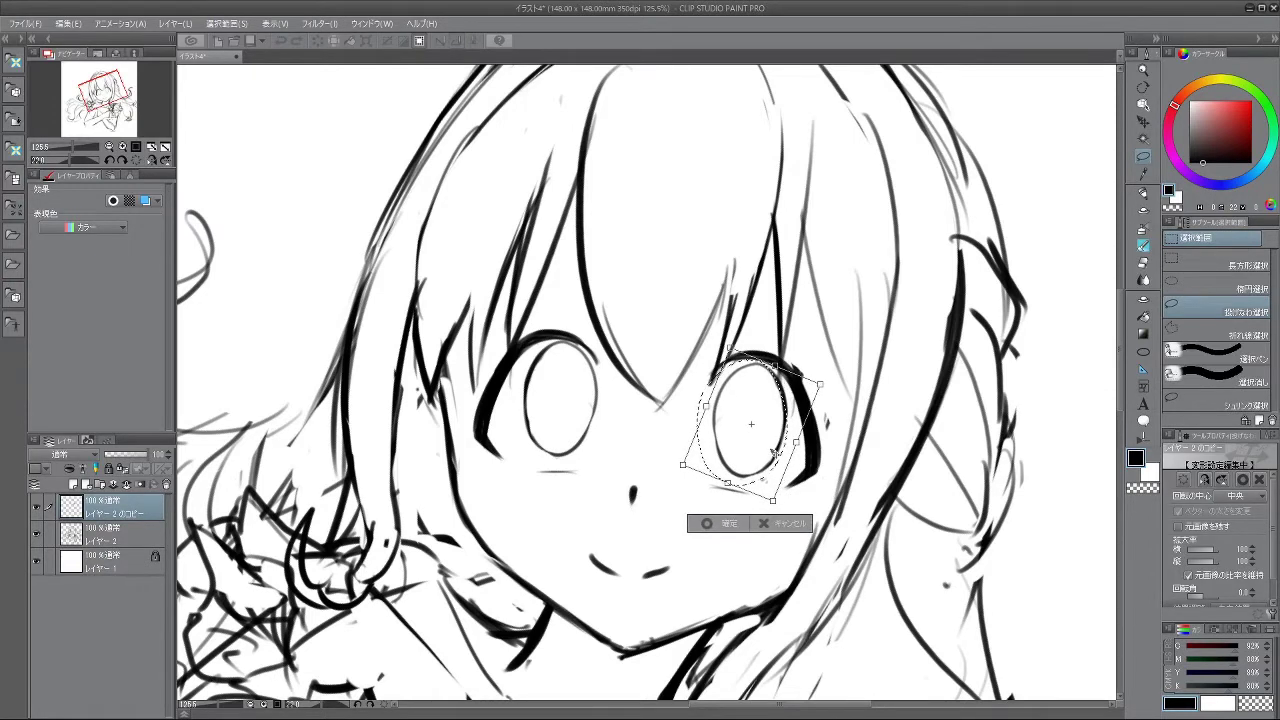
pyautogui.click(707, 523)
pyautogui.click(637, 529)
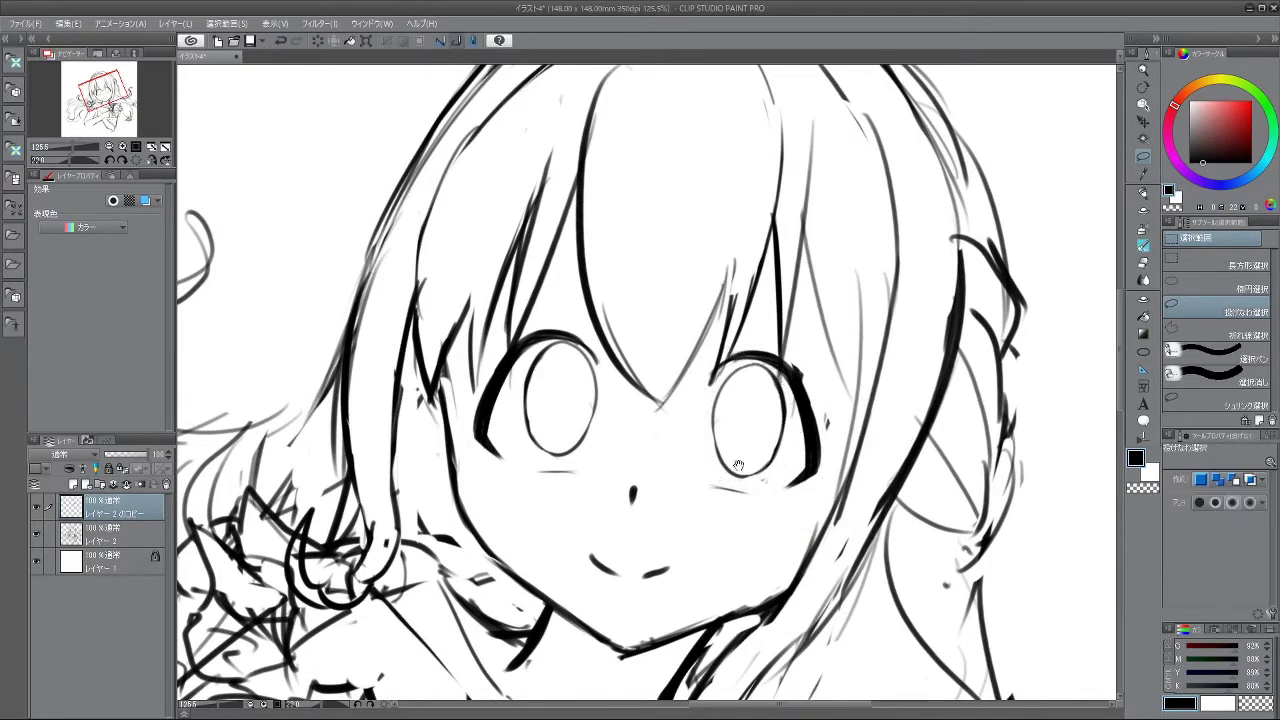
# - Merge the pasted eye layer into the sketch layer and clear the short lower-lid lines under both eyes
pyautogui.scroll(-5, 876, 428)
pyautogui.moveTo(874, 414); pyautogui.dragTo(814, 369)
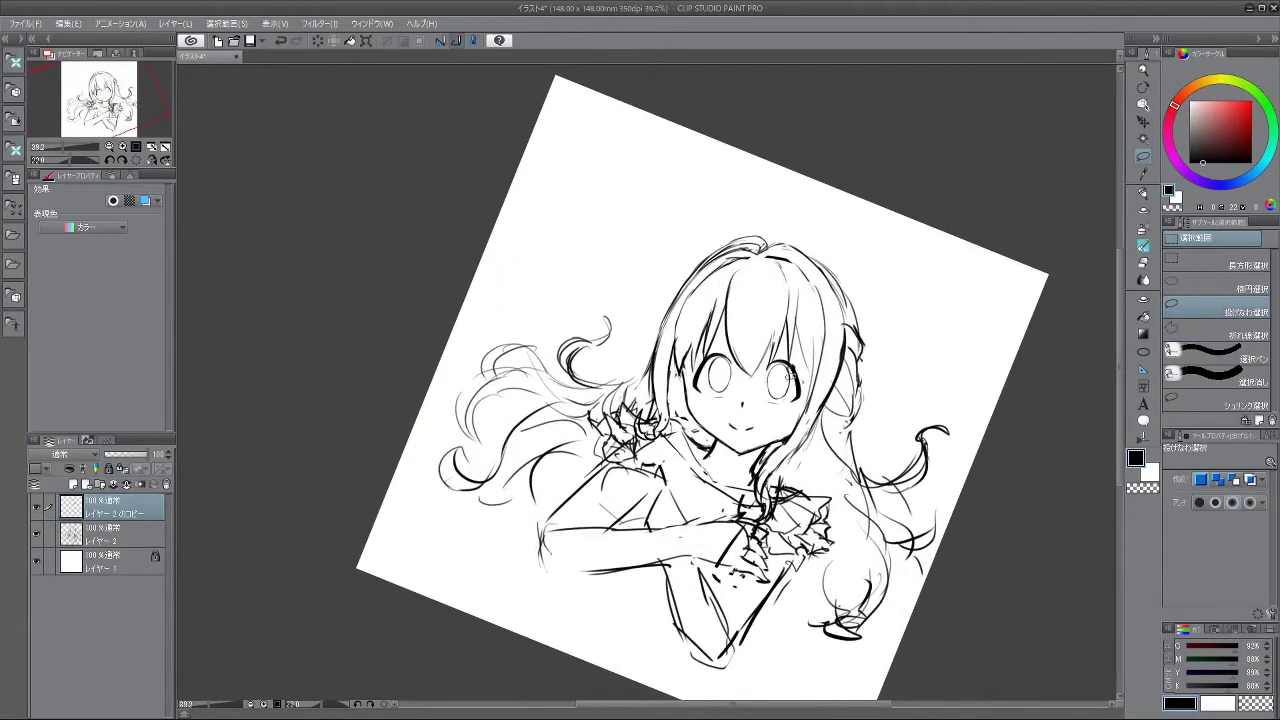
pyautogui.scroll(5, 761, 388)
pyautogui.moveTo(808, 617); pyautogui.dragTo(838, 595)
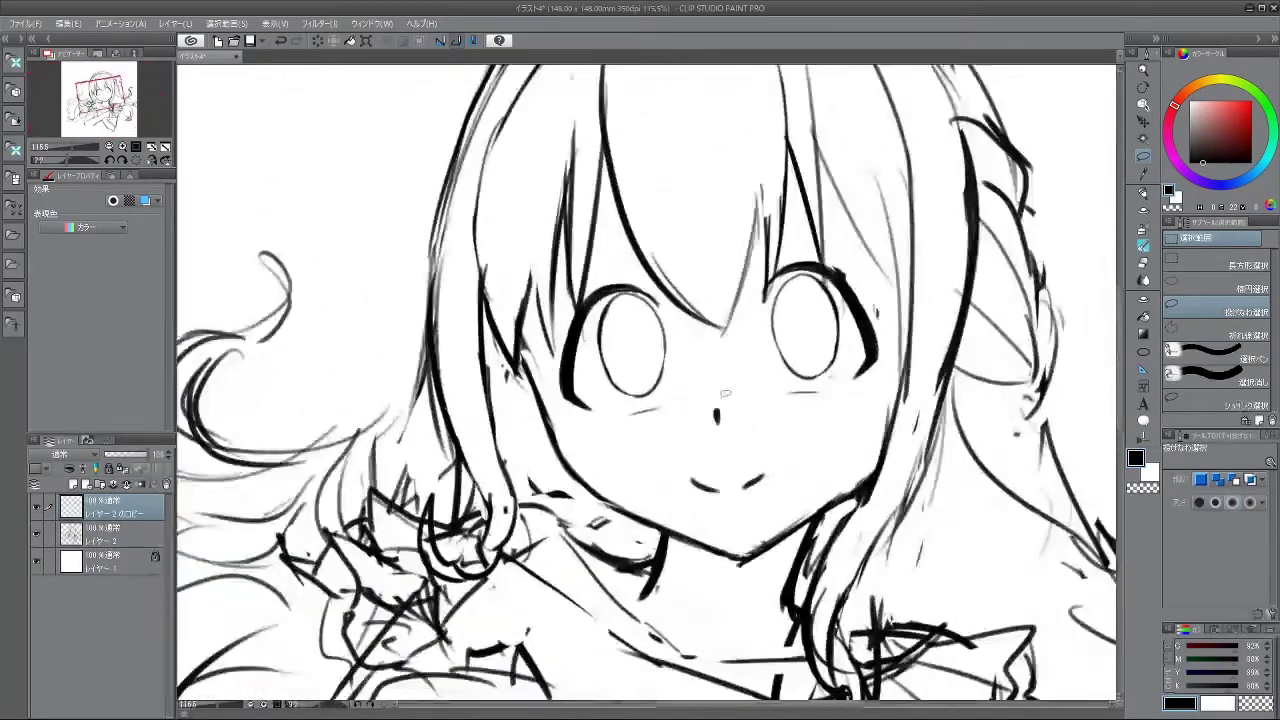
pyautogui.click(129, 487)
pyautogui.press('b')
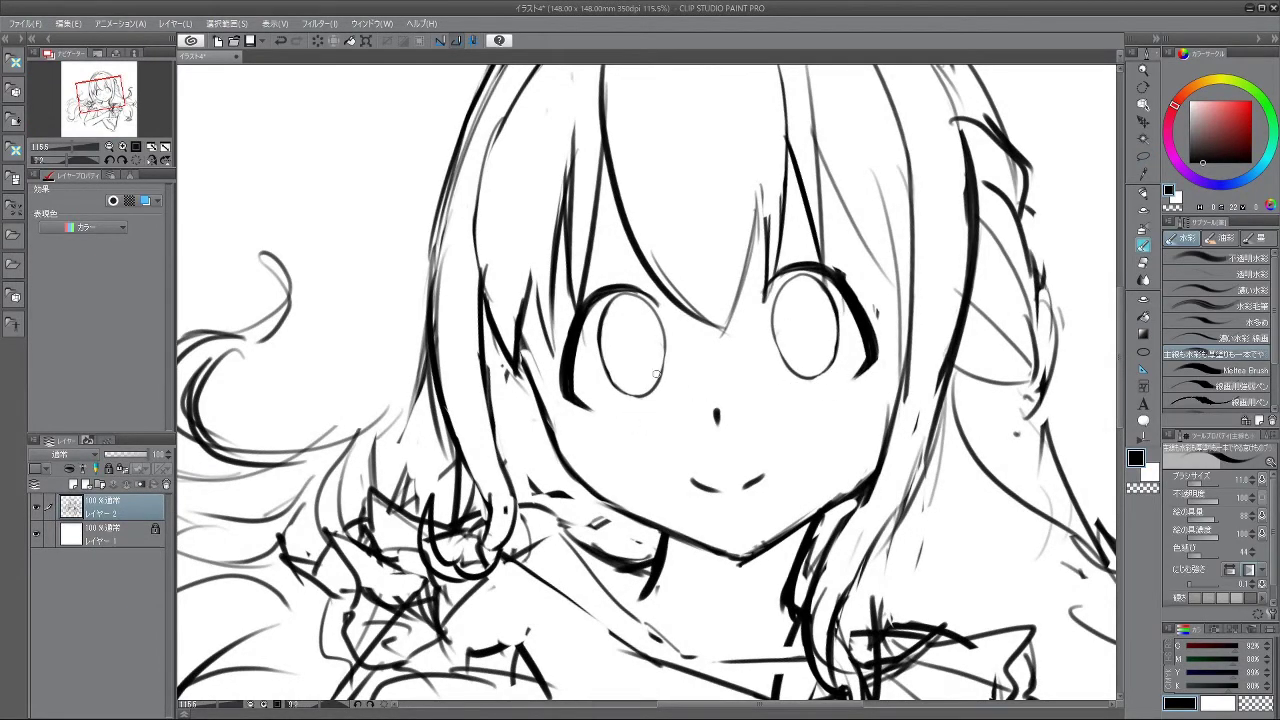
# - Touch up the inner ends of the upper lash lines and shrink the elongated nose mark
pyautogui.moveTo(594, 515)
pyautogui.mouseDown()
pyautogui.moveTo(807, 324)
pyautogui.moveTo(575, 228)
pyautogui.moveTo(480, 412)
pyautogui.moveTo(652, 575)
pyautogui.moveTo(828, 386)
pyautogui.moveTo(816, 324)
pyautogui.mouseUp()
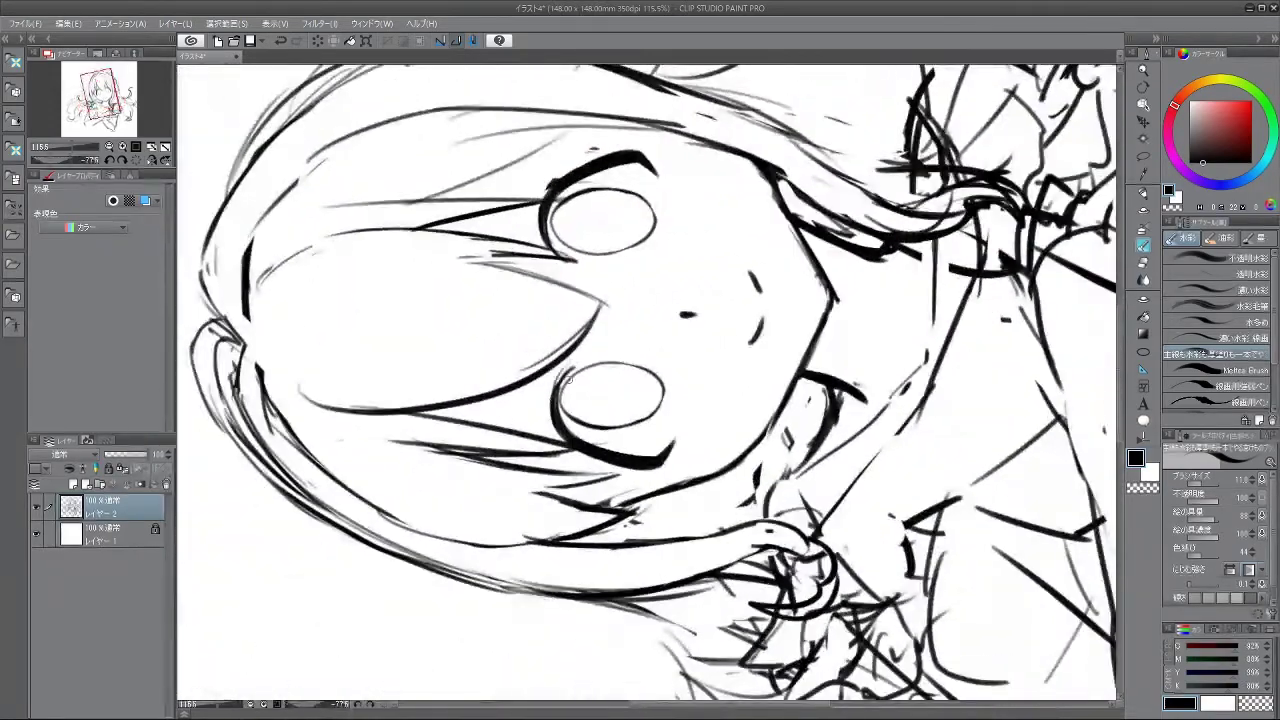
pyautogui.moveTo(565, 399); pyautogui.dragTo(688, 458)
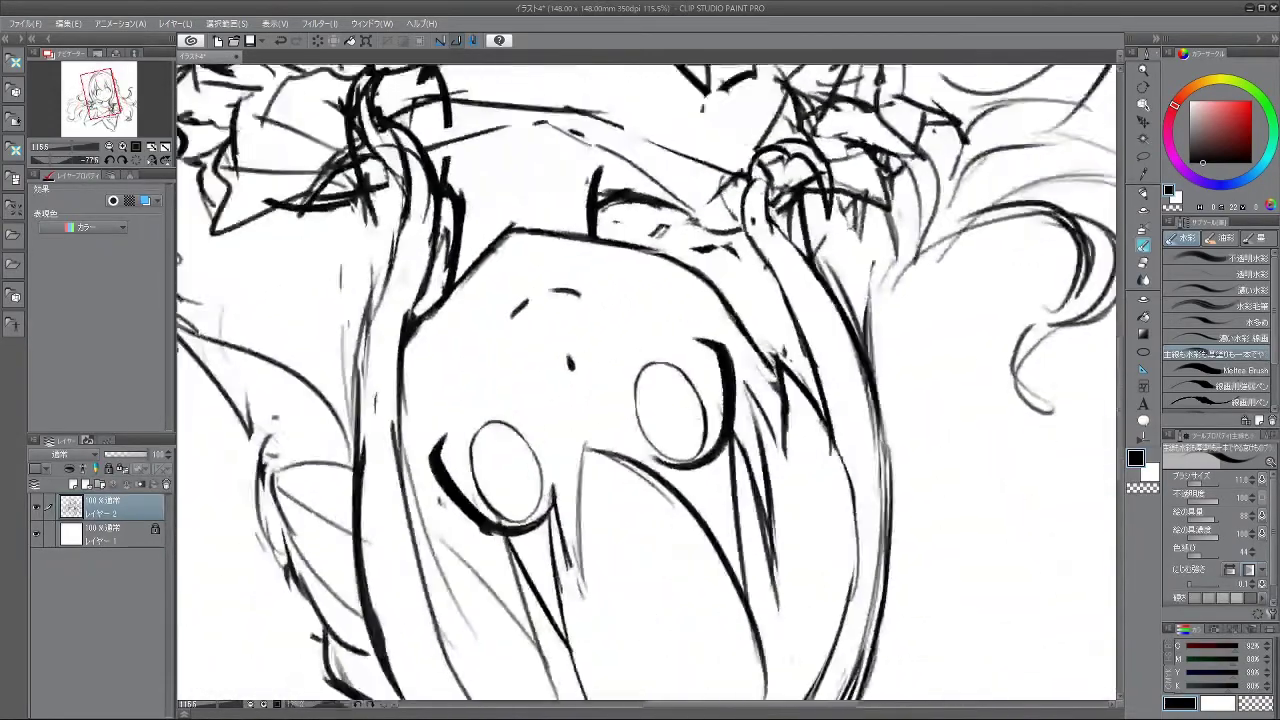
pyautogui.moveTo(538, 517); pyautogui.dragTo(765, 388)
pyautogui.moveTo(800, 376); pyautogui.dragTo(731, 416)
pyautogui.scroll(2, 730, 415)
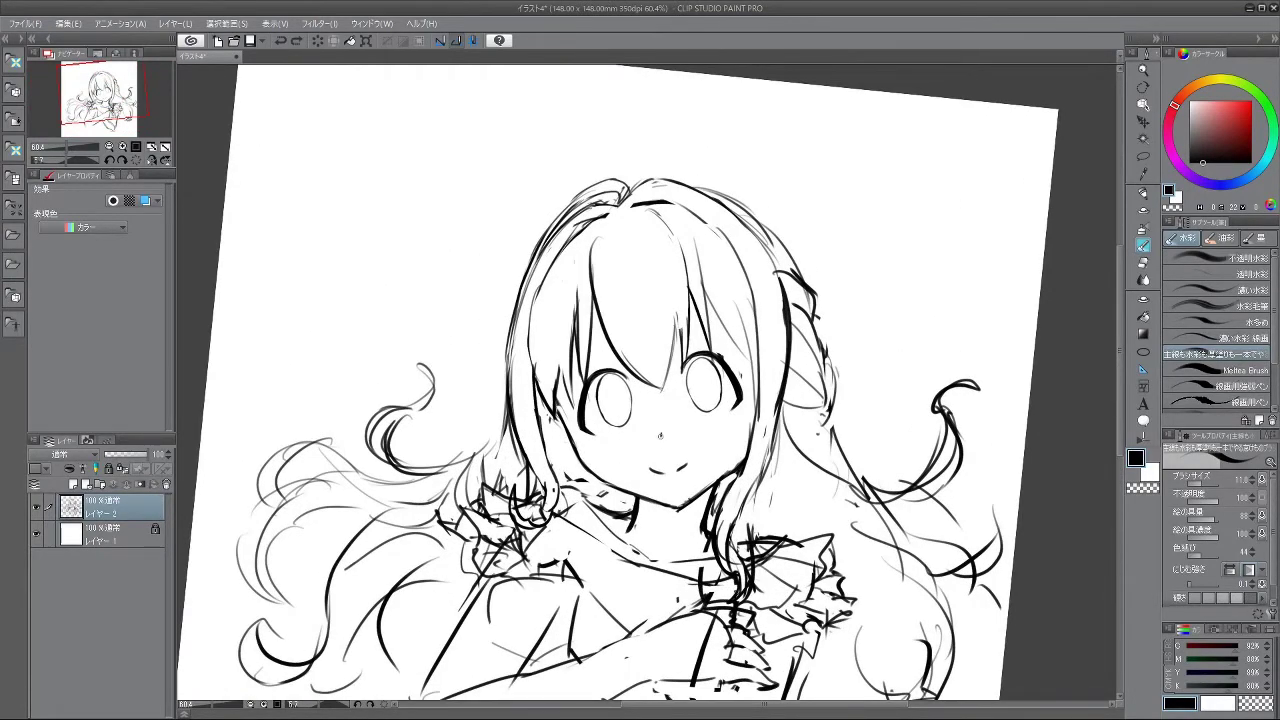
# - Erase the two-part mouth and sketch a new, smaller curved mouth line beneath the nose
pyautogui.moveTo(660, 577); pyautogui.dragTo(792, 256)
pyautogui.moveTo(502, 322); pyautogui.dragTo(730, 418)
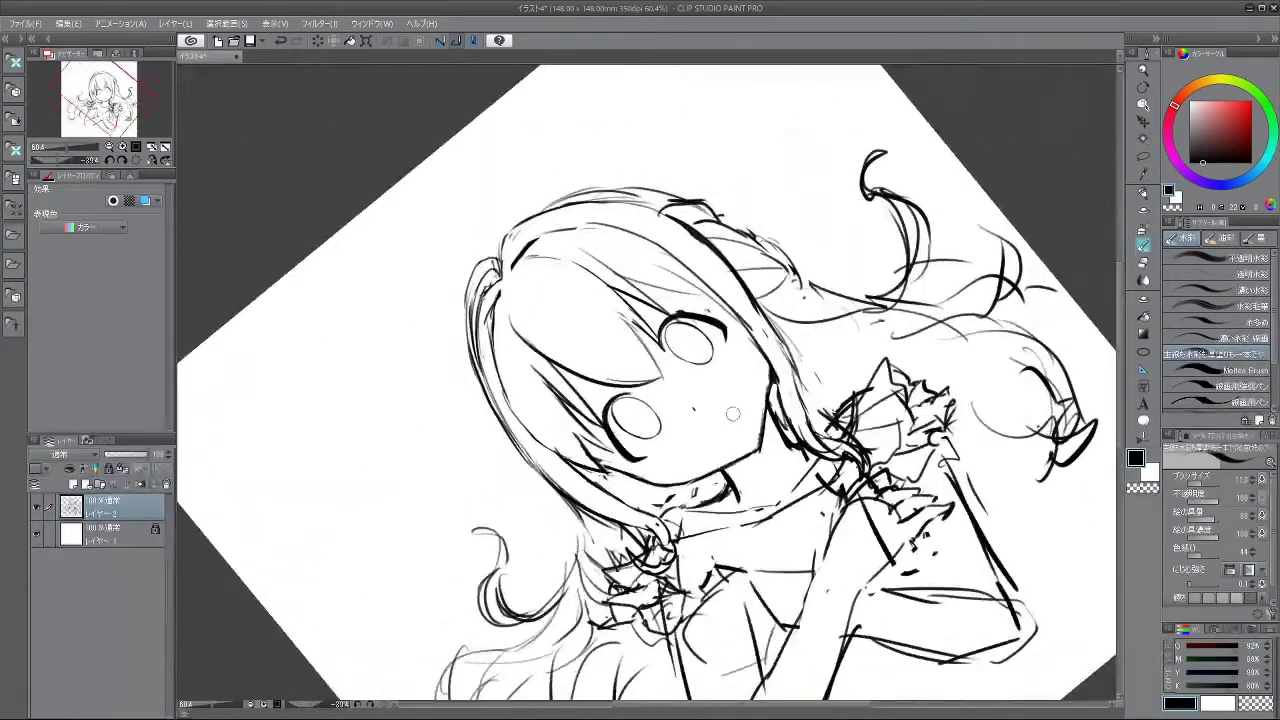
pyautogui.moveTo(792, 448); pyautogui.dragTo(760, 472)
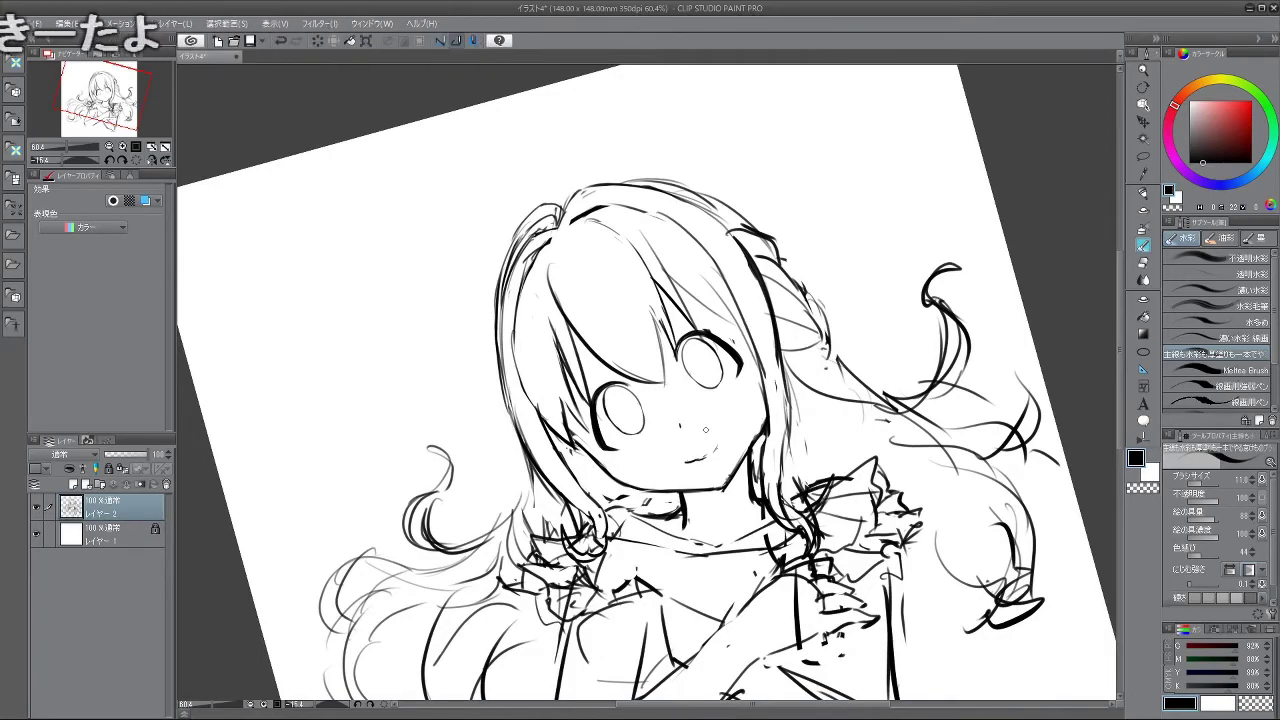
pyautogui.moveTo(703, 384)
pyautogui.mouseDown()
pyautogui.moveTo(690, 319)
pyautogui.moveTo(694, 378)
pyautogui.mouseUp()
pyautogui.moveTo(670, 487)
pyautogui.mouseDown()
pyautogui.moveTo(694, 455)
pyautogui.moveTo(697, 374)
pyautogui.moveTo(698, 395)
pyautogui.mouseUp()
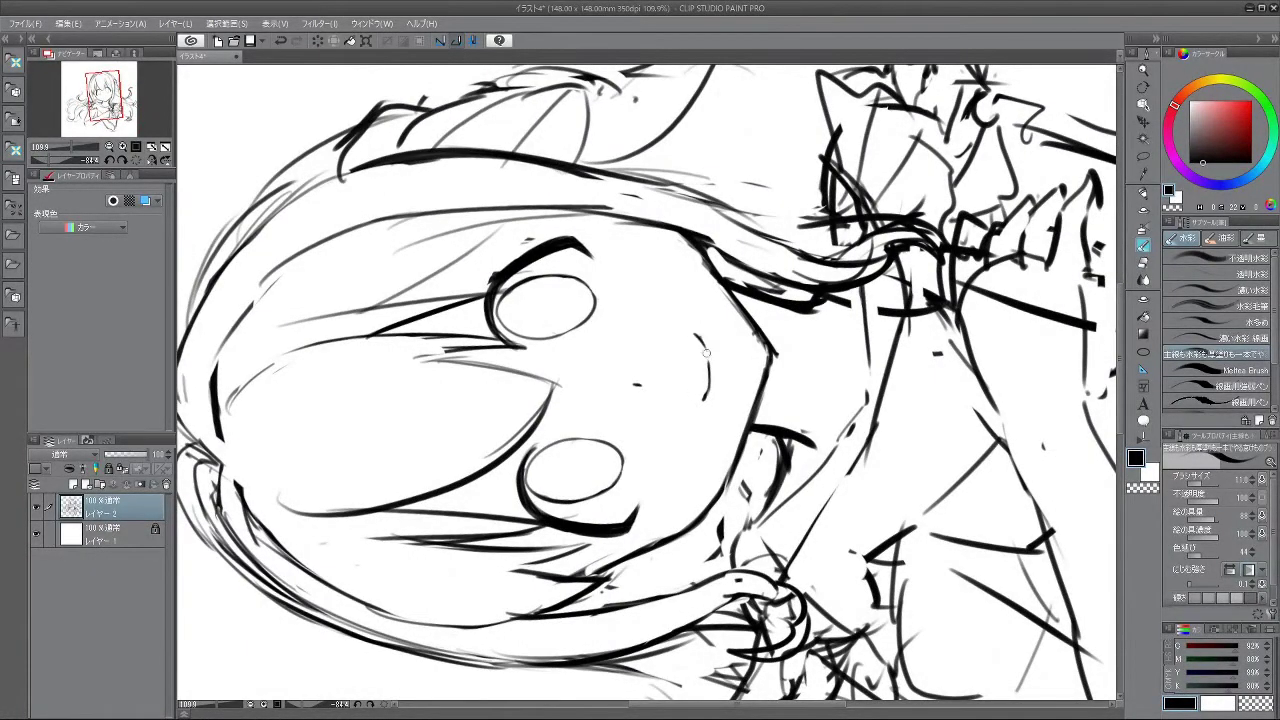
# - Join the mouth strokes into one thin, gently curved smile
pyautogui.moveTo(689, 578); pyautogui.dragTo(496, 352)
pyautogui.moveTo(744, 398); pyautogui.dragTo(690, 445)
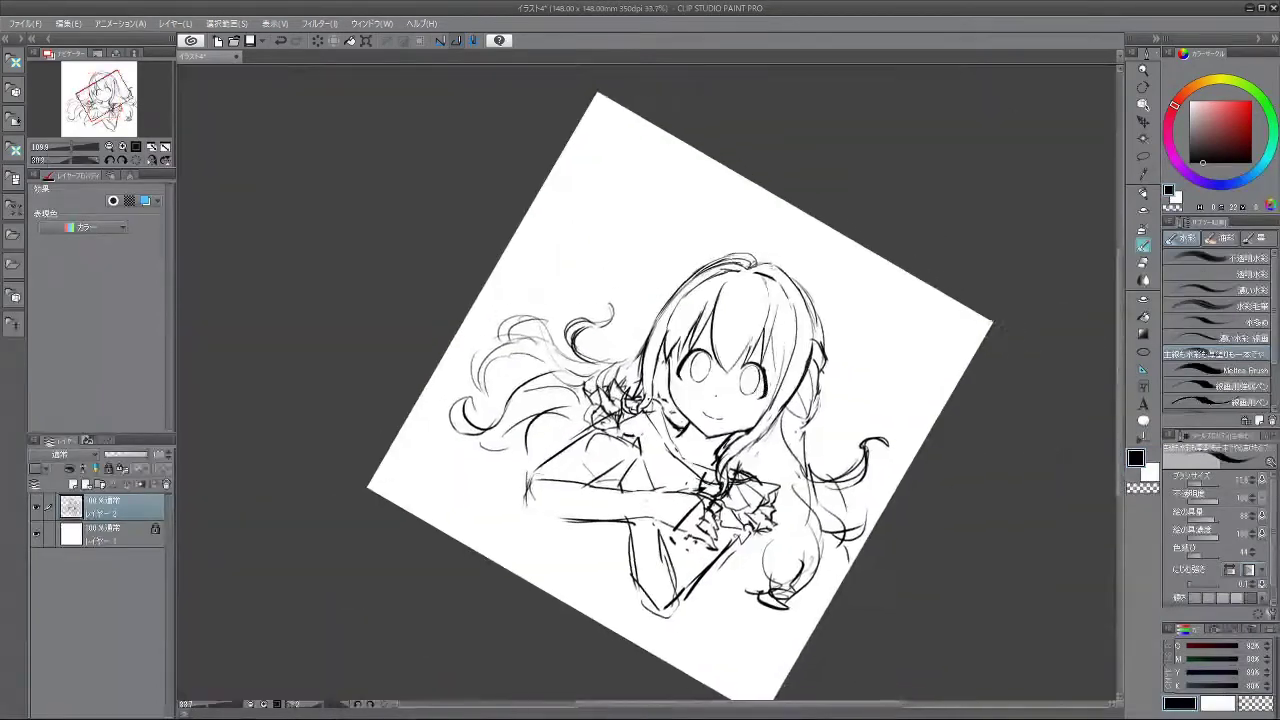
pyautogui.scroll(2, 757, 370)
pyautogui.moveTo(781, 500); pyautogui.dragTo(832, 374)
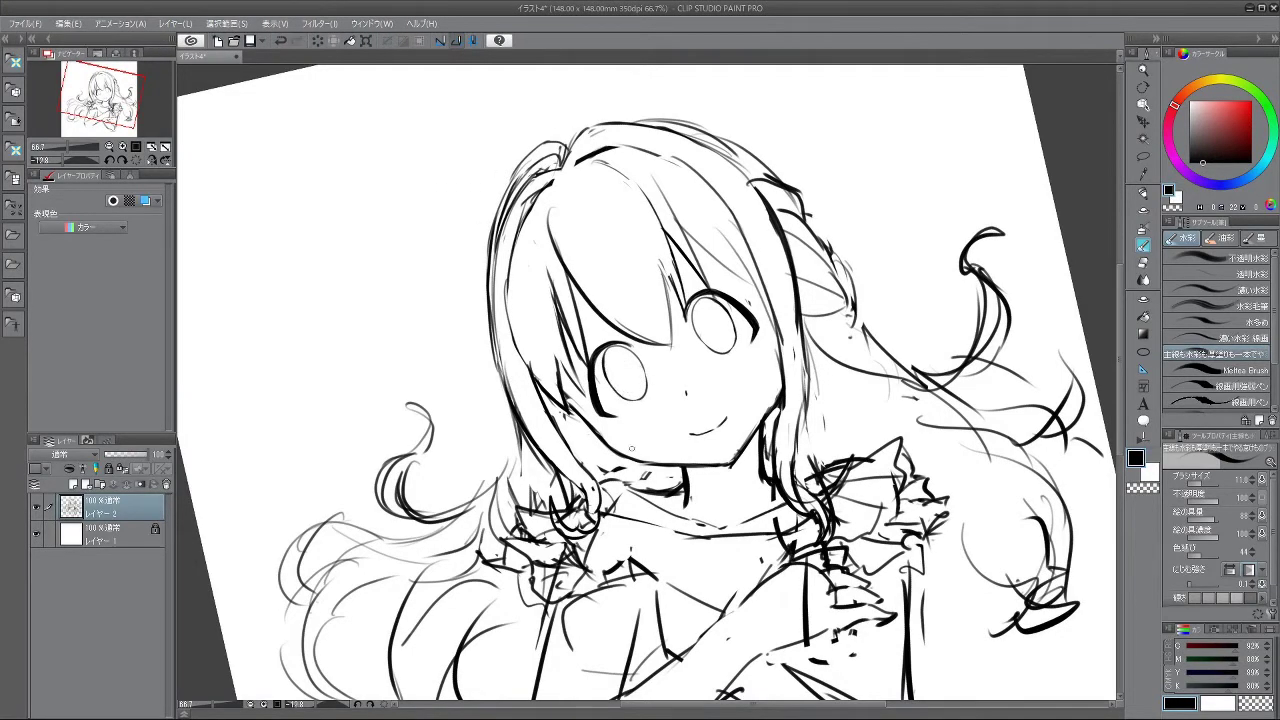
pyautogui.moveTo(587, 565)
pyautogui.mouseDown()
pyautogui.moveTo(821, 459)
pyautogui.moveTo(816, 296)
pyautogui.moveTo(508, 252)
pyautogui.moveTo(488, 487)
pyautogui.mouseUp()
pyautogui.moveTo(630, 523); pyautogui.dragTo(644, 524)
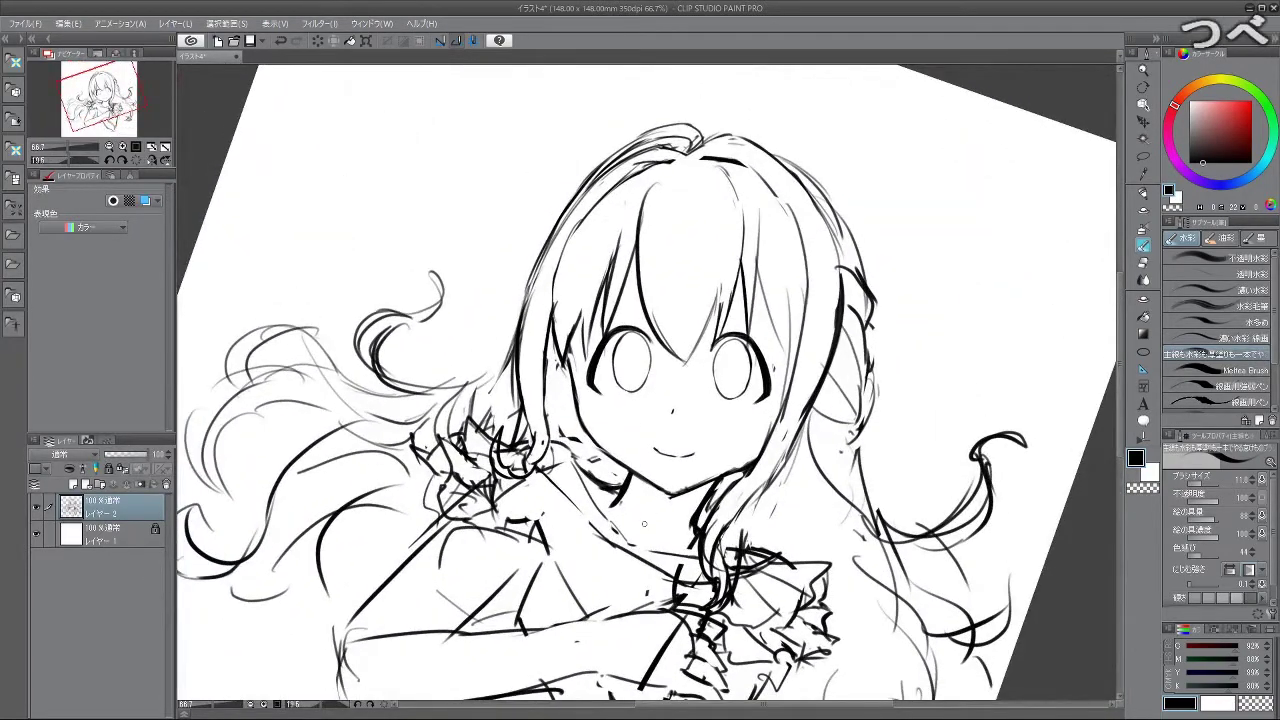
# - Redraw the nose as a small dot between the eyes and the mouth
pyautogui.moveTo(696, 398); pyautogui.dragTo(684, 400)
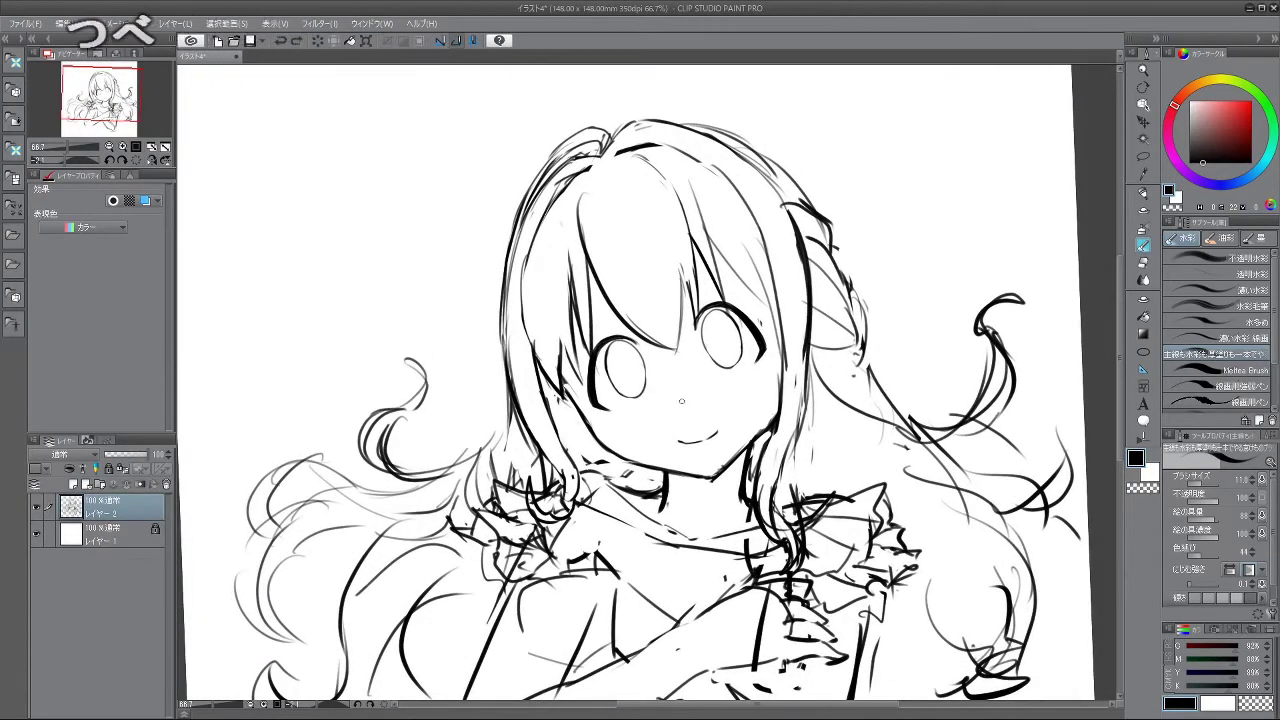
pyautogui.moveTo(686, 499)
pyautogui.mouseDown()
pyautogui.moveTo(752, 447)
pyautogui.moveTo(771, 374)
pyautogui.mouseUp()
pyautogui.moveTo(471, 510)
pyautogui.mouseDown()
pyautogui.moveTo(775, 558)
pyautogui.moveTo(854, 314)
pyautogui.mouseUp()
pyautogui.moveTo(775, 620)
pyautogui.mouseDown()
pyautogui.moveTo(883, 210)
pyautogui.moveTo(788, 127)
pyautogui.mouseUp()
pyautogui.moveTo(798, 424); pyautogui.dragTo(690, 426)
pyautogui.moveTo(795, 341); pyautogui.dragTo(727, 279)
pyautogui.scroll(4, 727, 279)
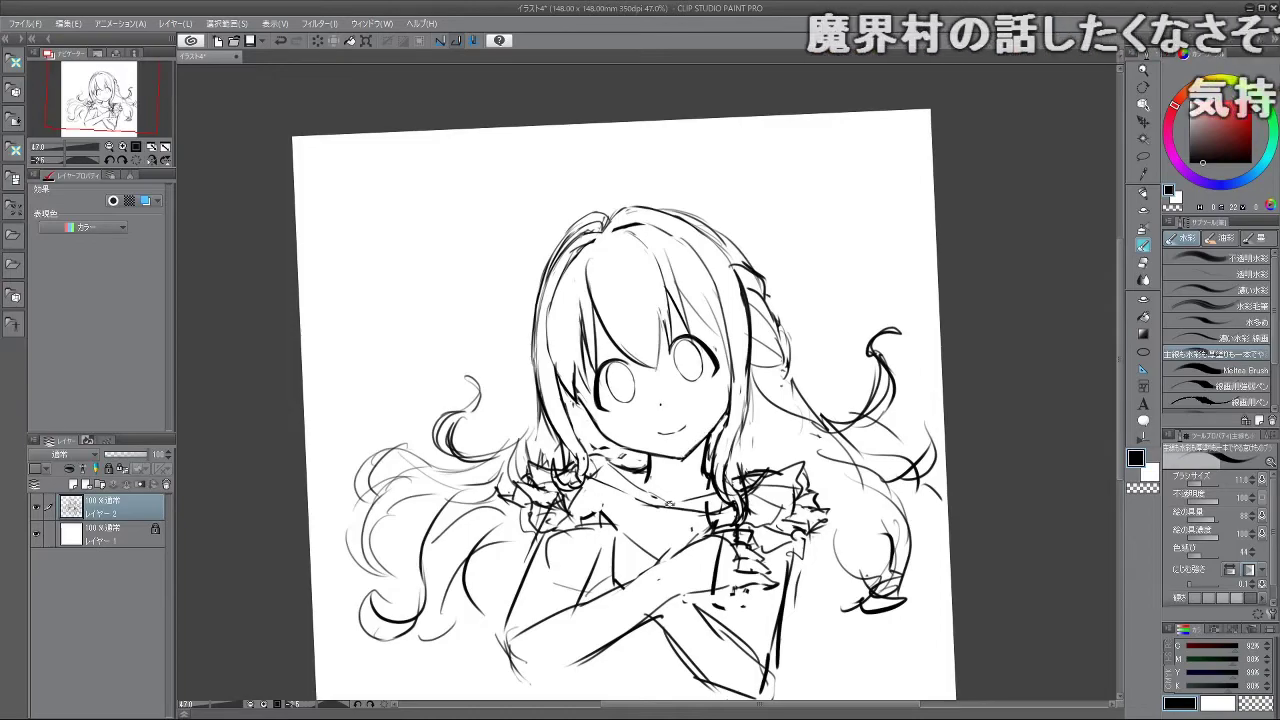
# - Examine the balance of the face and the eye placement with the whole drawing at different canvas angles
pyautogui.moveTo(592, 495); pyautogui.dragTo(761, 436)
pyautogui.press('-')
pyautogui.press('-')
pyautogui.press('-')
pyautogui.press('-')
pyautogui.press('-')
pyautogui.press('-')
pyautogui.press('-')
pyautogui.press('-')
pyautogui.press('-')
pyautogui.press('-')
pyautogui.press('-')
pyautogui.press('-')
pyautogui.press('-')
pyautogui.press('-')
pyautogui.press('-')
pyautogui.press('-')
pyautogui.press('-')
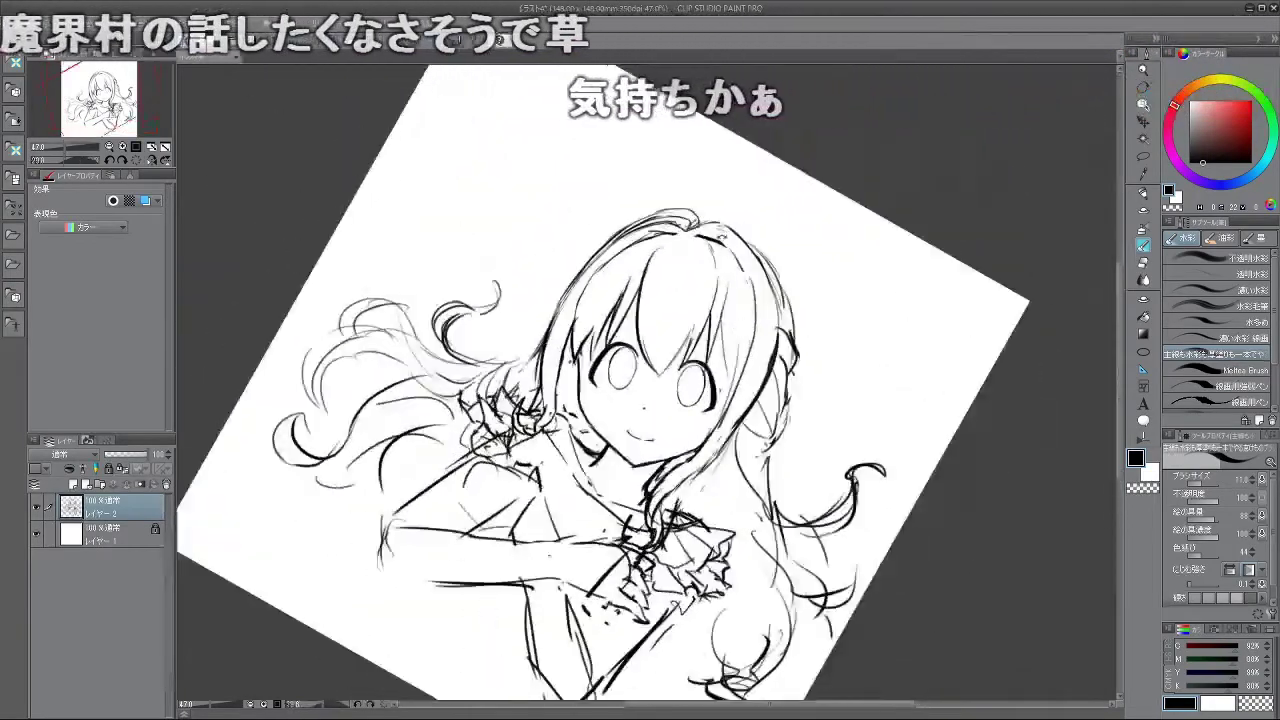
# - Select the iris of the eye opposite the braid freehand, nudge it within the lash outline, apply the transform and deselect
pyautogui.scroll(5, 691, 347)
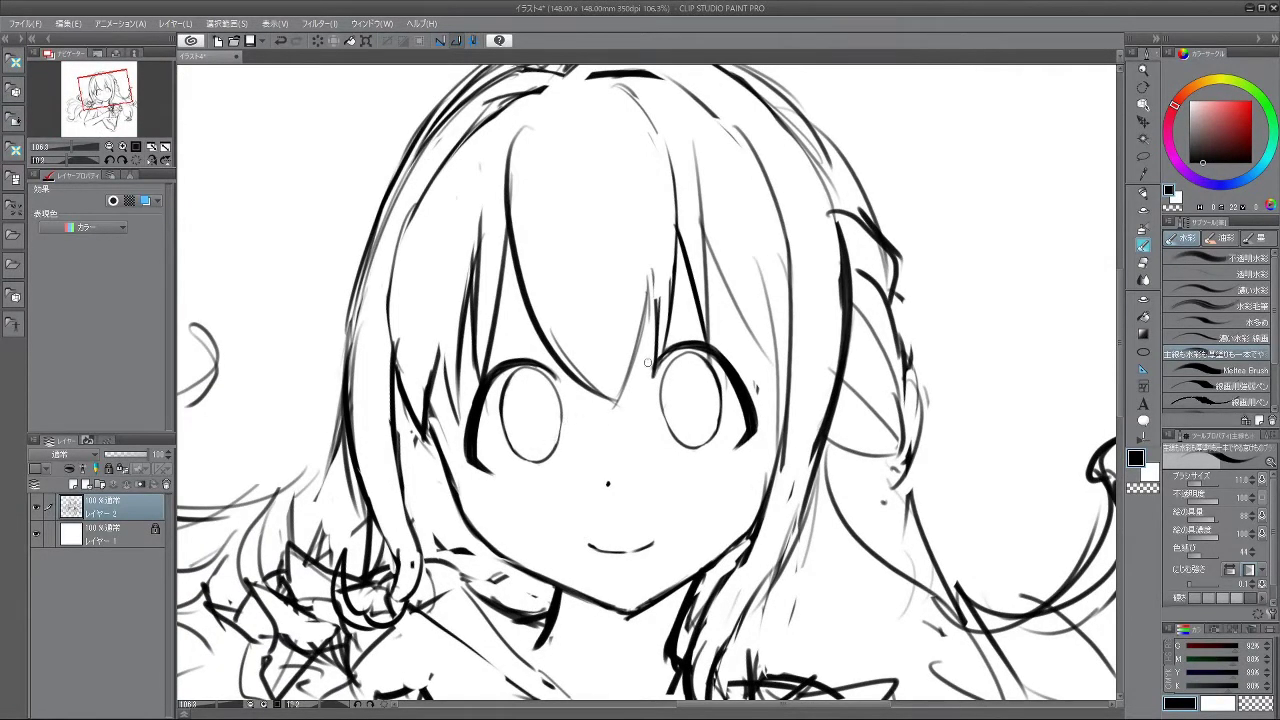
pyautogui.click(1144, 156)
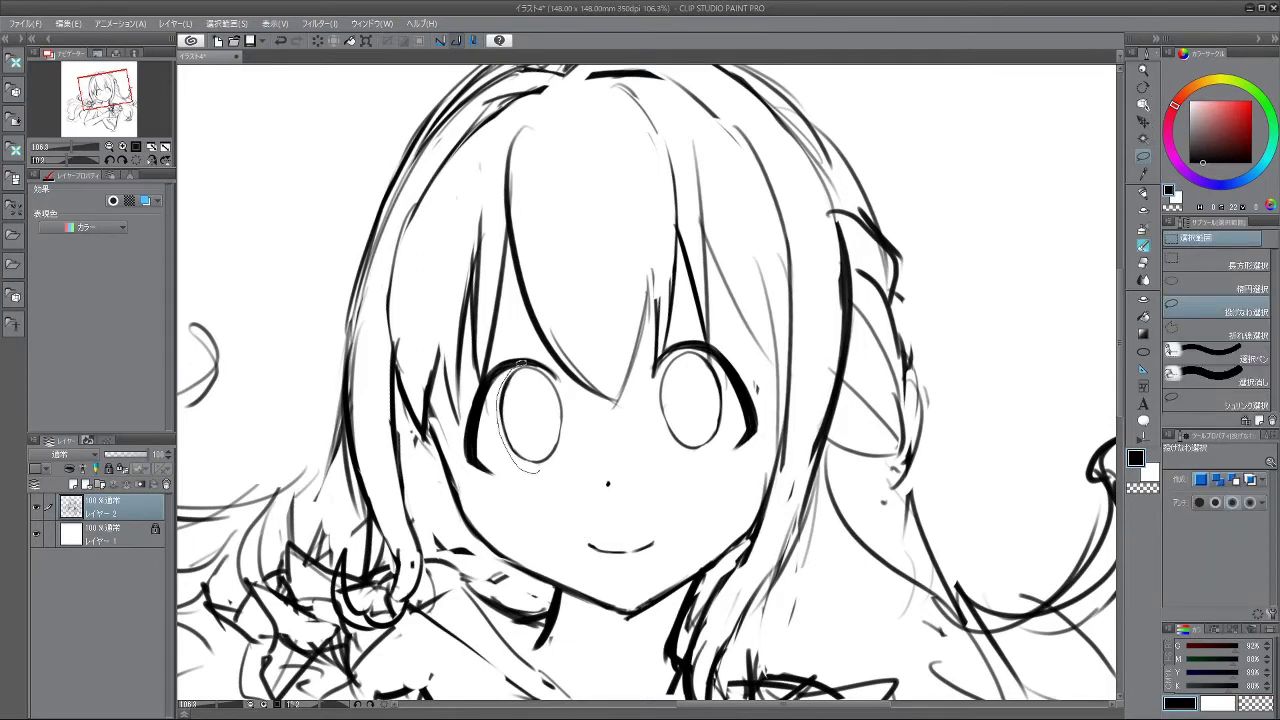
pyautogui.hotkey('ctrl', 'z')
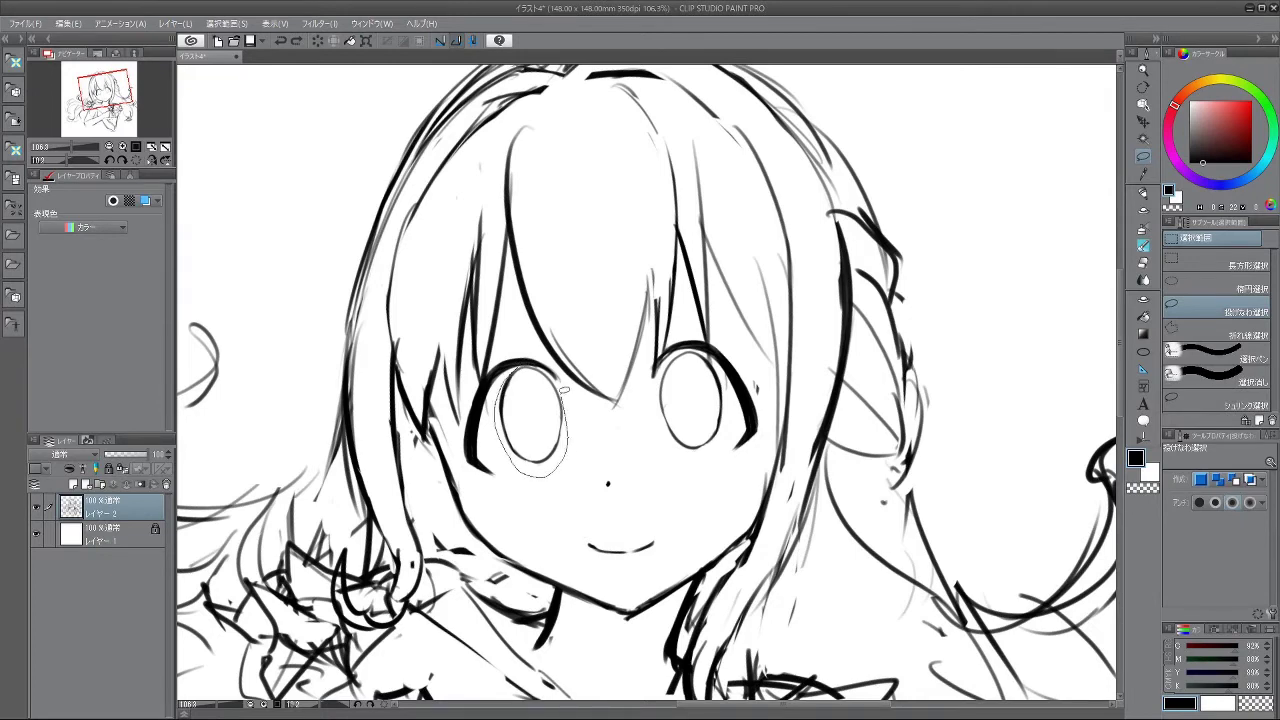
pyautogui.moveTo(524, 362); pyautogui.dragTo(545, 378)
pyautogui.click(567, 506)
pyautogui.moveTo(626, 472); pyautogui.dragTo(625, 476)
pyautogui.moveTo(554, 426); pyautogui.dragTo(559, 428)
pyautogui.click(512, 507)
pyautogui.click(432, 508)
# - Reduce the brush size and refine the upper lash lines around both irises with thin strokes, undoing a misplaced one
pyautogui.moveTo(438, 578)
pyautogui.mouseDown()
pyautogui.moveTo(926, 446)
pyautogui.moveTo(822, 608)
pyautogui.moveTo(544, 649)
pyautogui.moveTo(488, 620)
pyautogui.mouseUp()
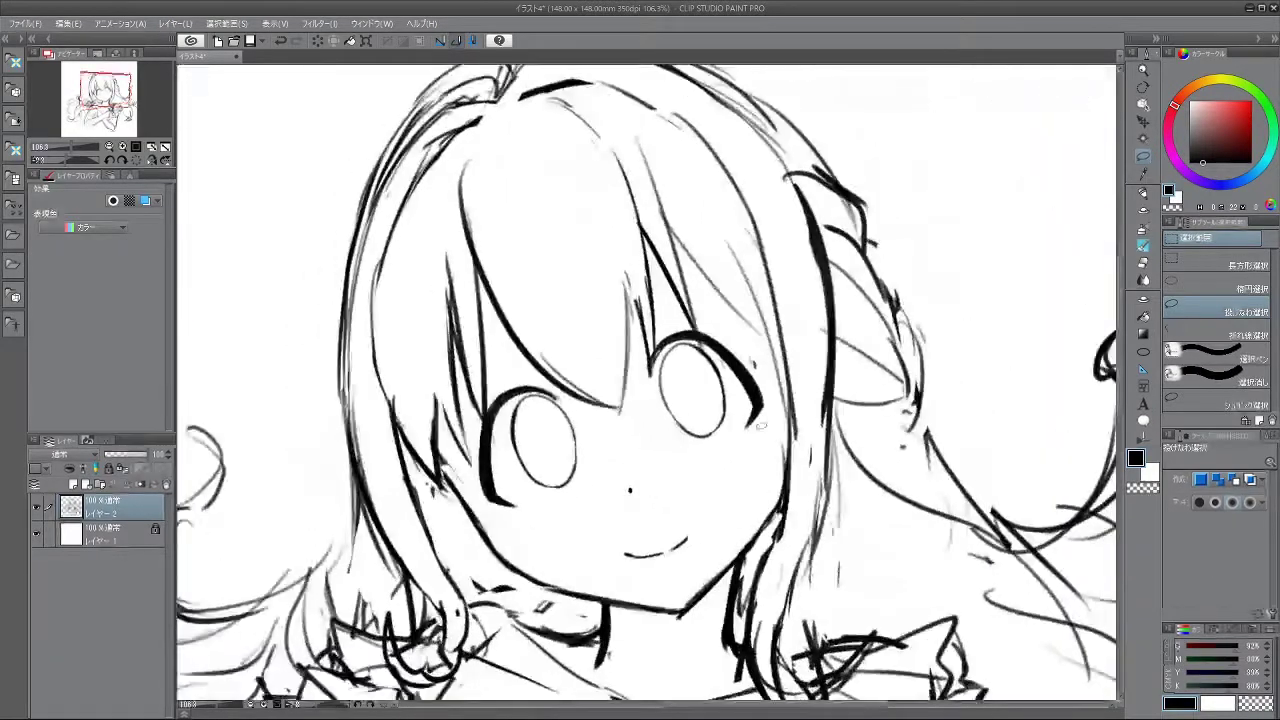
pyautogui.moveTo(745, 456); pyautogui.dragTo(620, 460)
pyautogui.moveTo(761, 420)
pyautogui.mouseDown()
pyautogui.moveTo(718, 365)
pyautogui.moveTo(738, 364)
pyautogui.mouseUp()
pyautogui.click(1142, 248)
pyautogui.moveTo(500, 530); pyautogui.dragTo(730, 538)
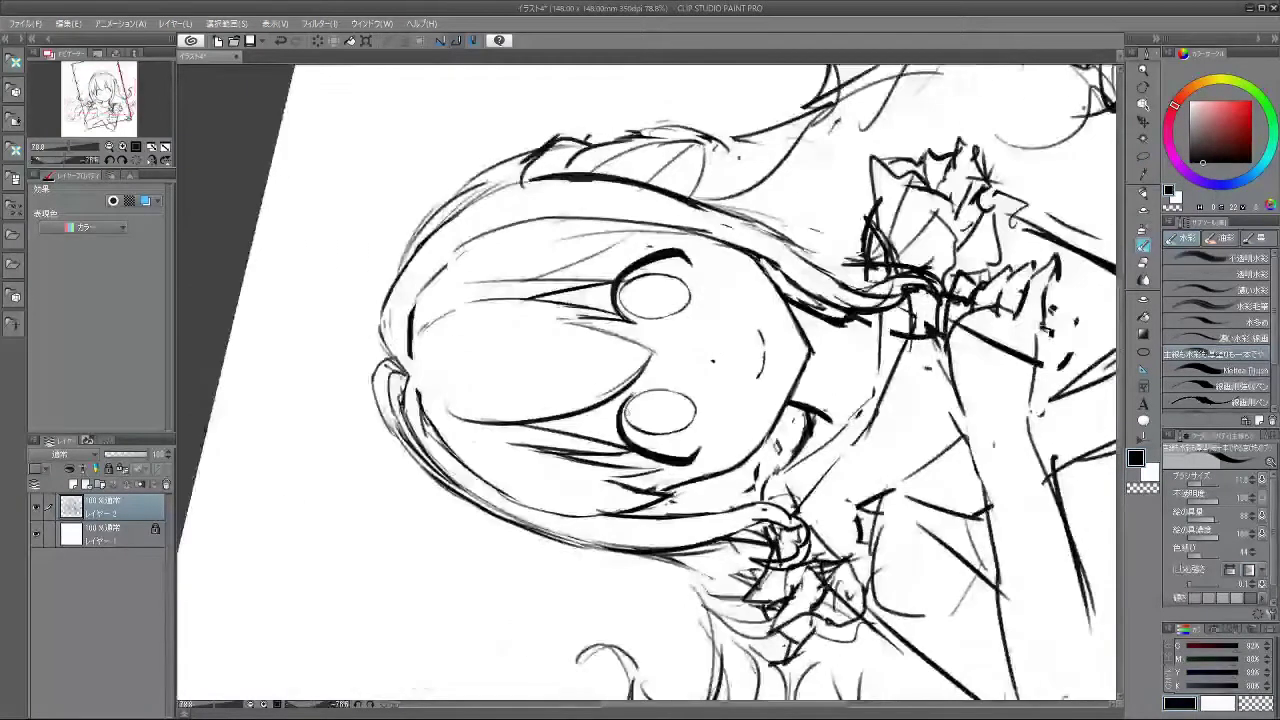
pyautogui.press('[')
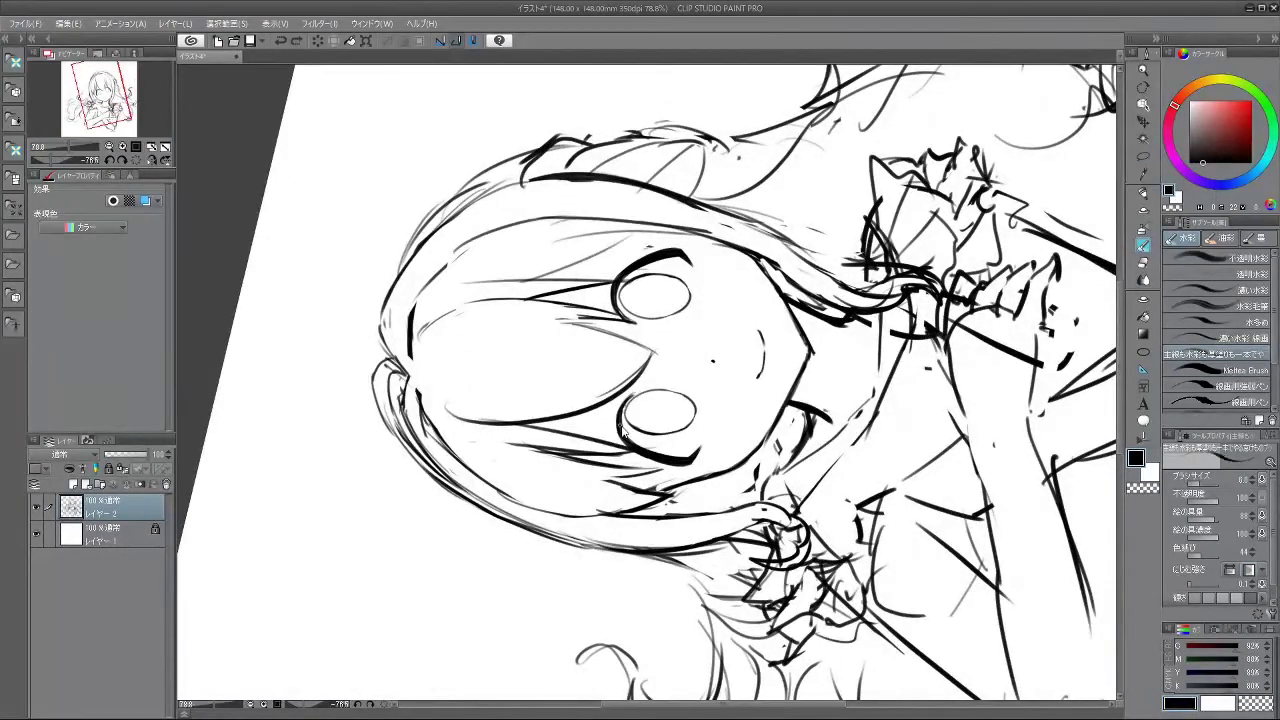
pyautogui.moveTo(625, 501); pyautogui.dragTo(675, 499)
pyautogui.moveTo(637, 397)
pyautogui.mouseDown()
pyautogui.moveTo(644, 452)
pyautogui.moveTo(692, 435)
pyautogui.mouseUp()
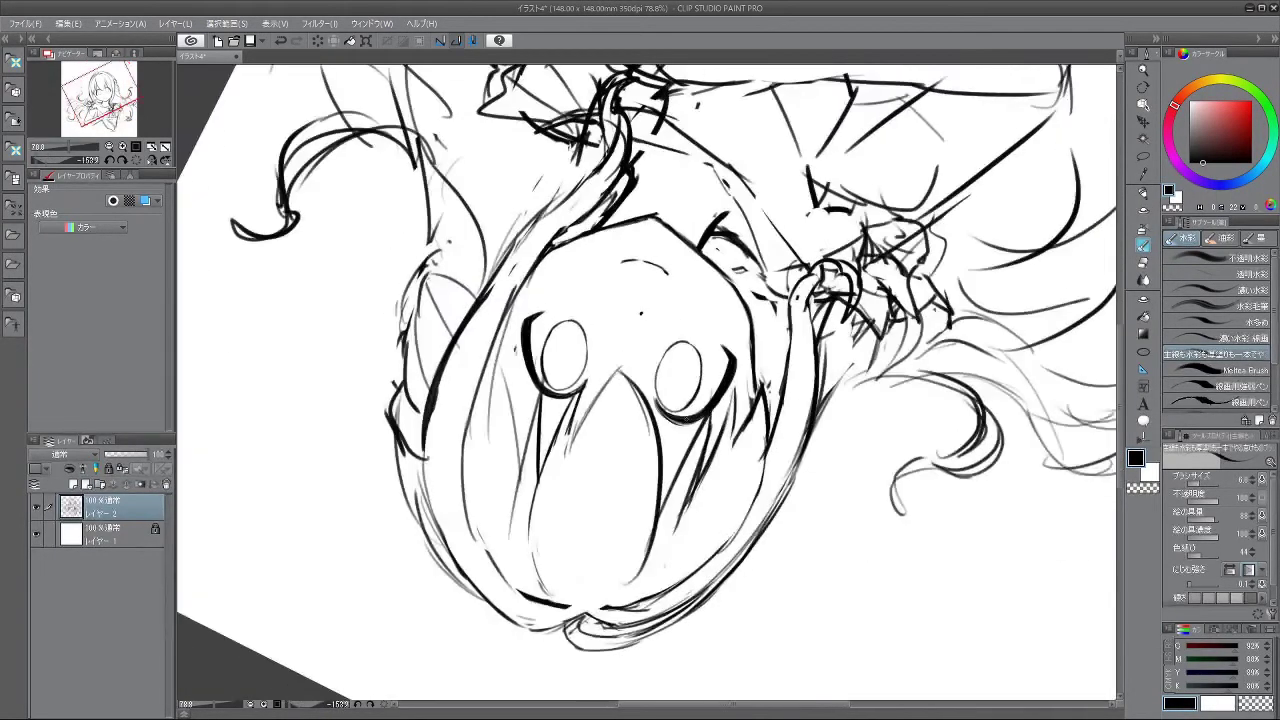
pyautogui.hotkey('ctrl', 'z')
pyautogui.moveTo(671, 535)
pyautogui.mouseDown()
pyautogui.moveTo(903, 343)
pyautogui.moveTo(606, 190)
pyautogui.moveTo(535, 218)
pyautogui.moveTo(450, 390)
pyautogui.mouseUp()
pyautogui.moveTo(614, 394); pyautogui.dragTo(598, 425)
pyautogui.moveTo(614, 515)
pyautogui.mouseDown()
pyautogui.moveTo(656, 530)
pyautogui.moveTo(850, 376)
pyautogui.moveTo(725, 199)
pyautogui.mouseUp()
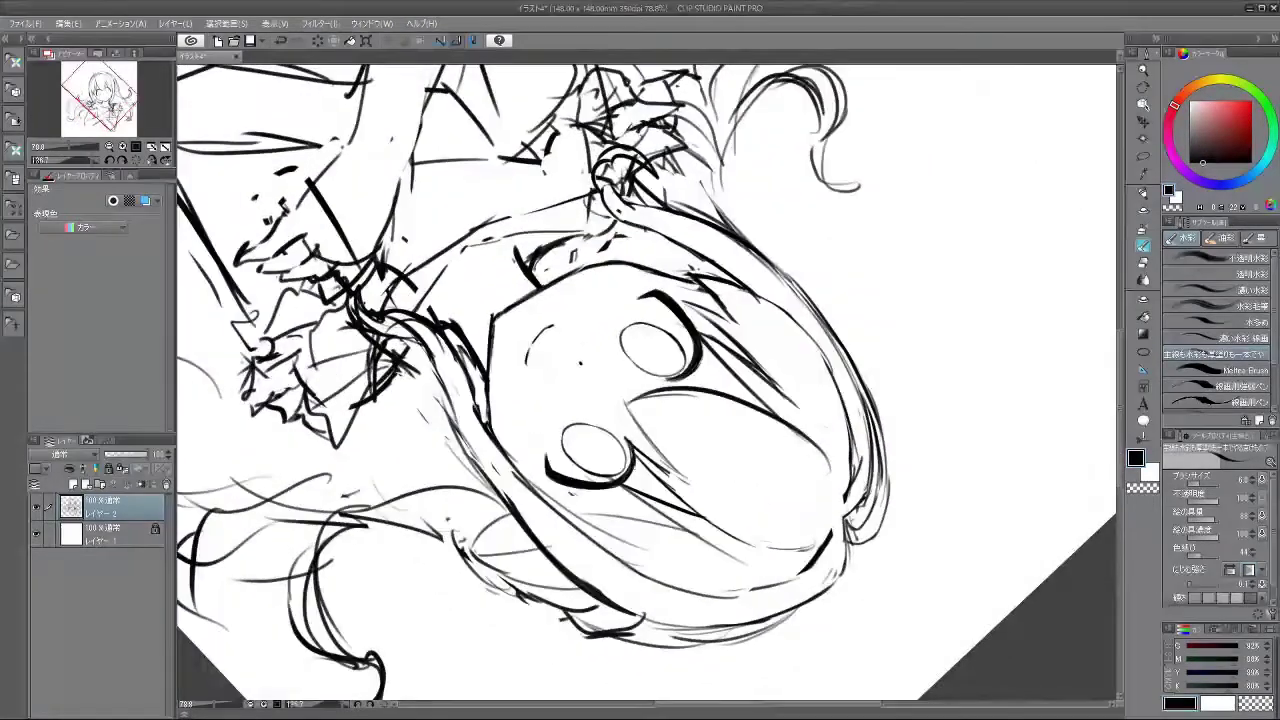
pyautogui.moveTo(670, 530)
pyautogui.mouseDown()
pyautogui.moveTo(769, 295)
pyautogui.moveTo(587, 244)
pyautogui.moveTo(508, 439)
pyautogui.mouseUp()
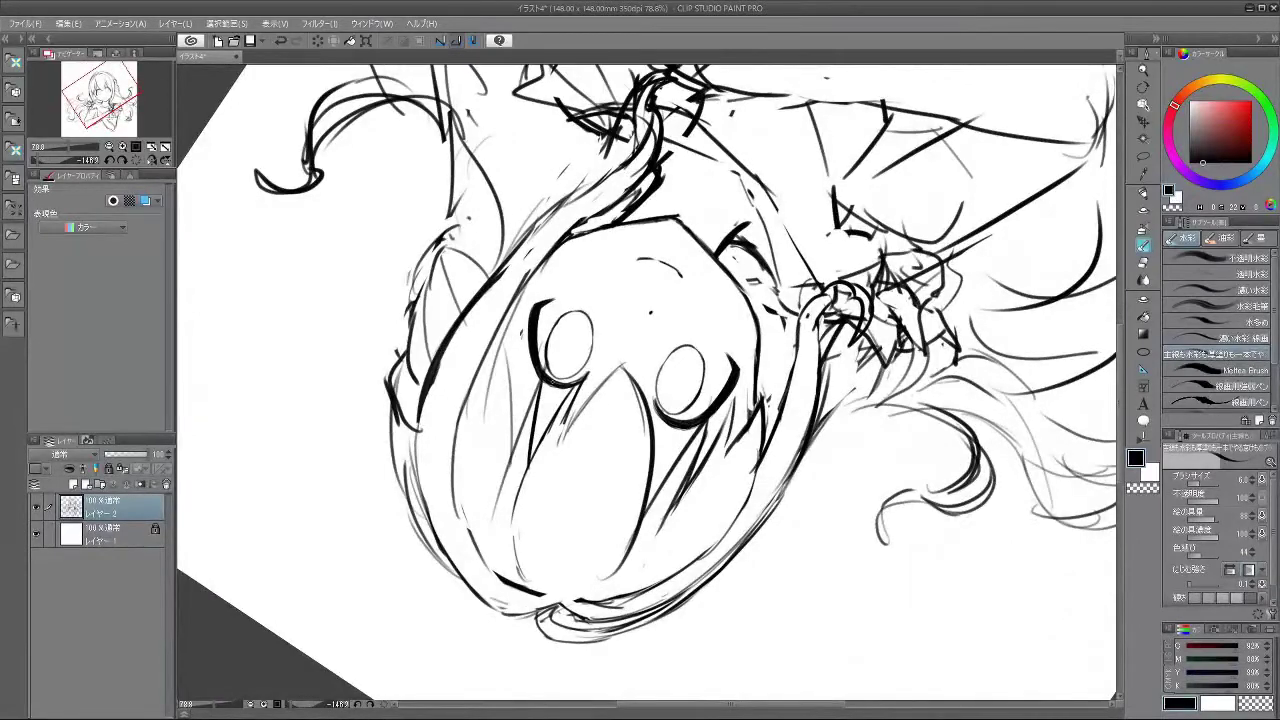
# - Add tiny lower-lid marks near the outer corners of both eyes
pyautogui.moveTo(622, 600)
pyautogui.mouseDown()
pyautogui.moveTo(836, 322)
pyautogui.moveTo(662, 195)
pyautogui.moveTo(574, 206)
pyautogui.mouseUp()
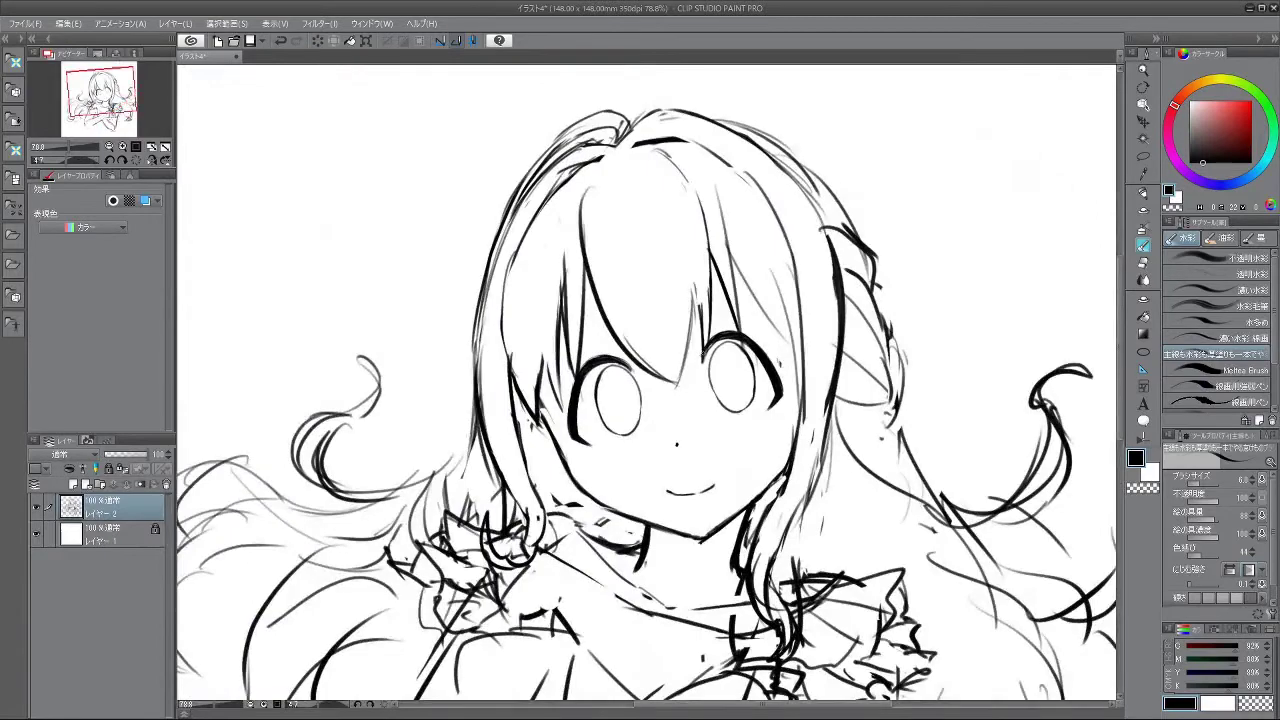
pyautogui.moveTo(696, 518); pyautogui.dragTo(716, 509)
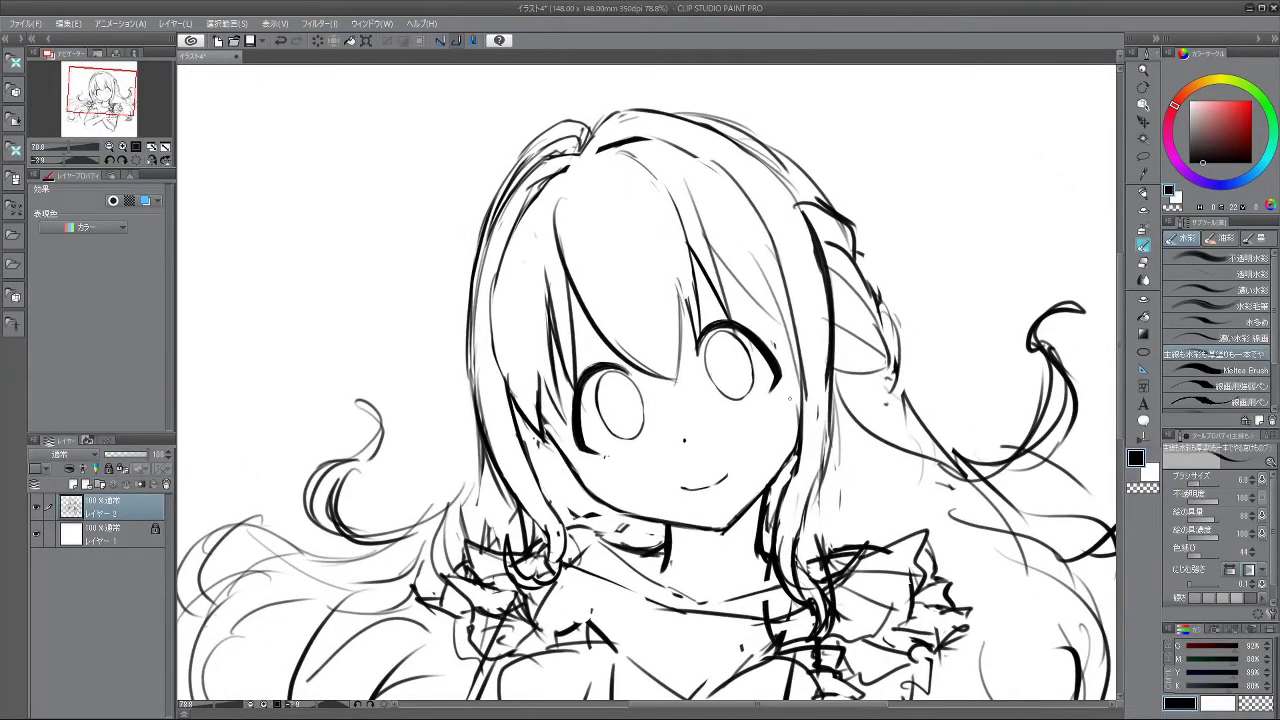
pyautogui.moveTo(803, 344); pyautogui.dragTo(660, 400)
pyautogui.moveTo(928, 292); pyautogui.dragTo(857, 275)
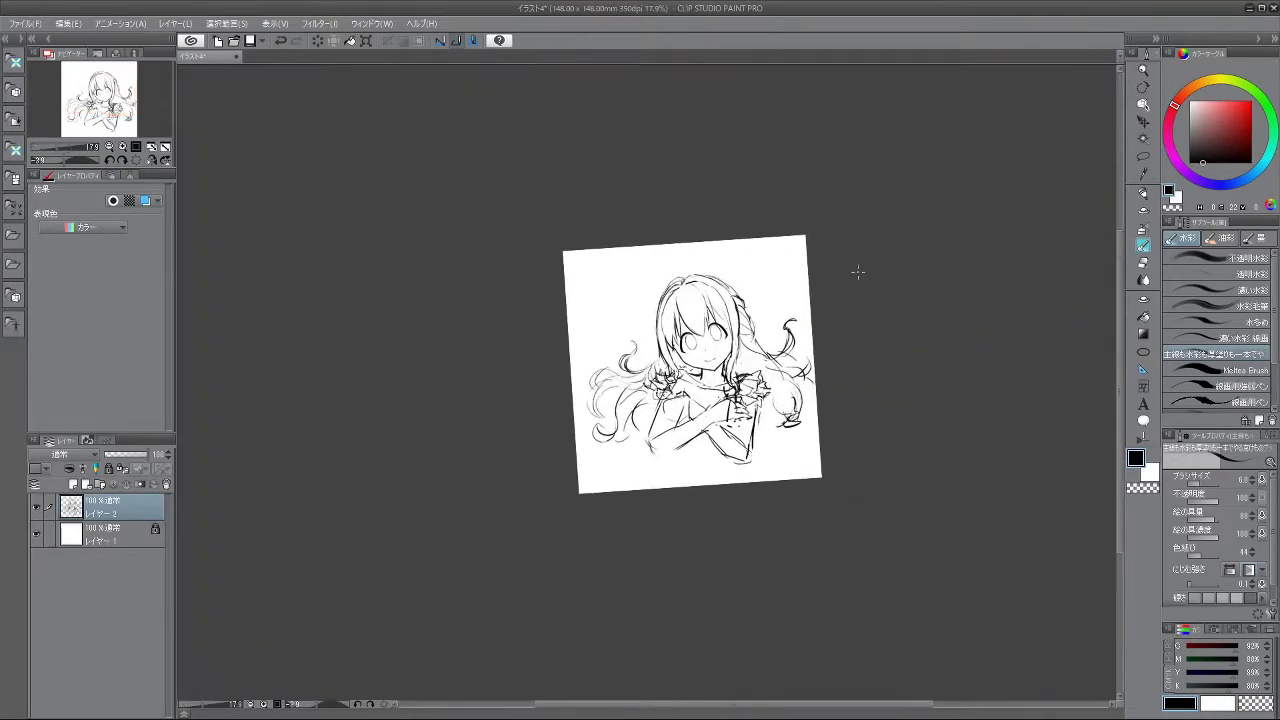
# - Select the iris of the eye opposite the braid freehand, nudge it within the lash outline, apply the transform and clear the selection
pyautogui.scroll(5, 744, 279)
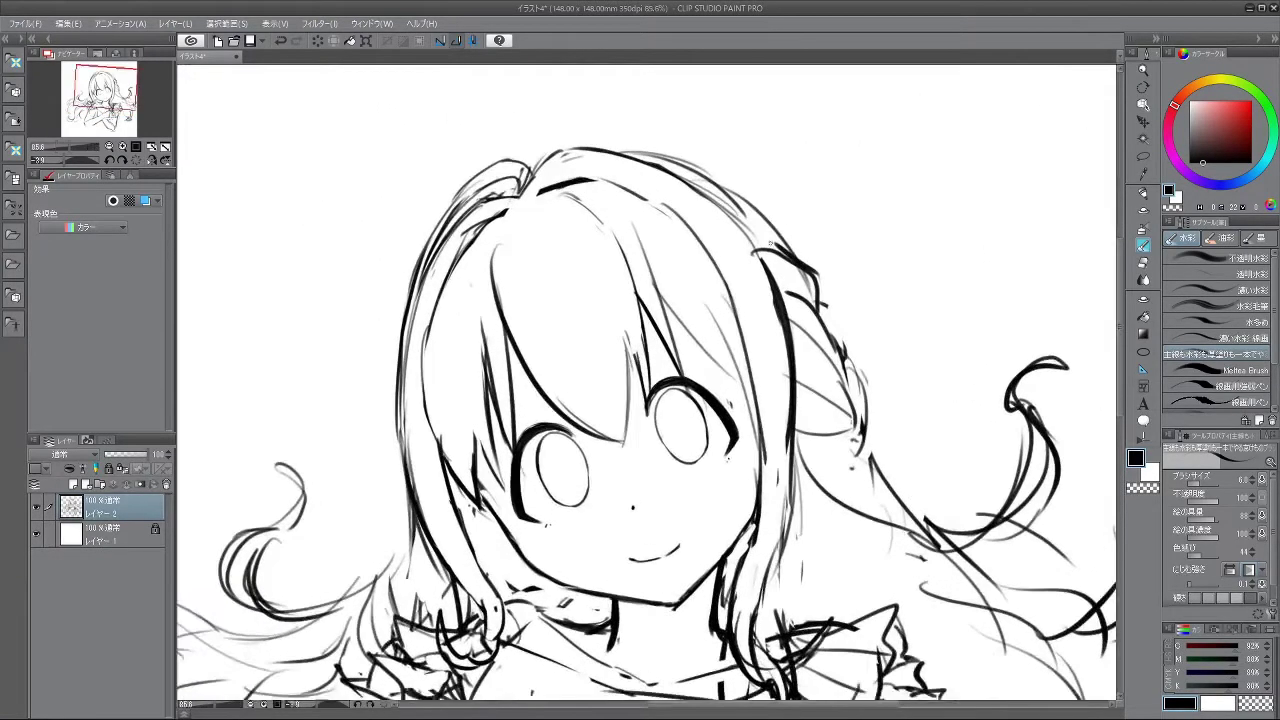
pyautogui.click(1143, 157)
pyautogui.scroll(2, 558, 480)
pyautogui.moveTo(580, 535); pyautogui.dragTo(531, 488)
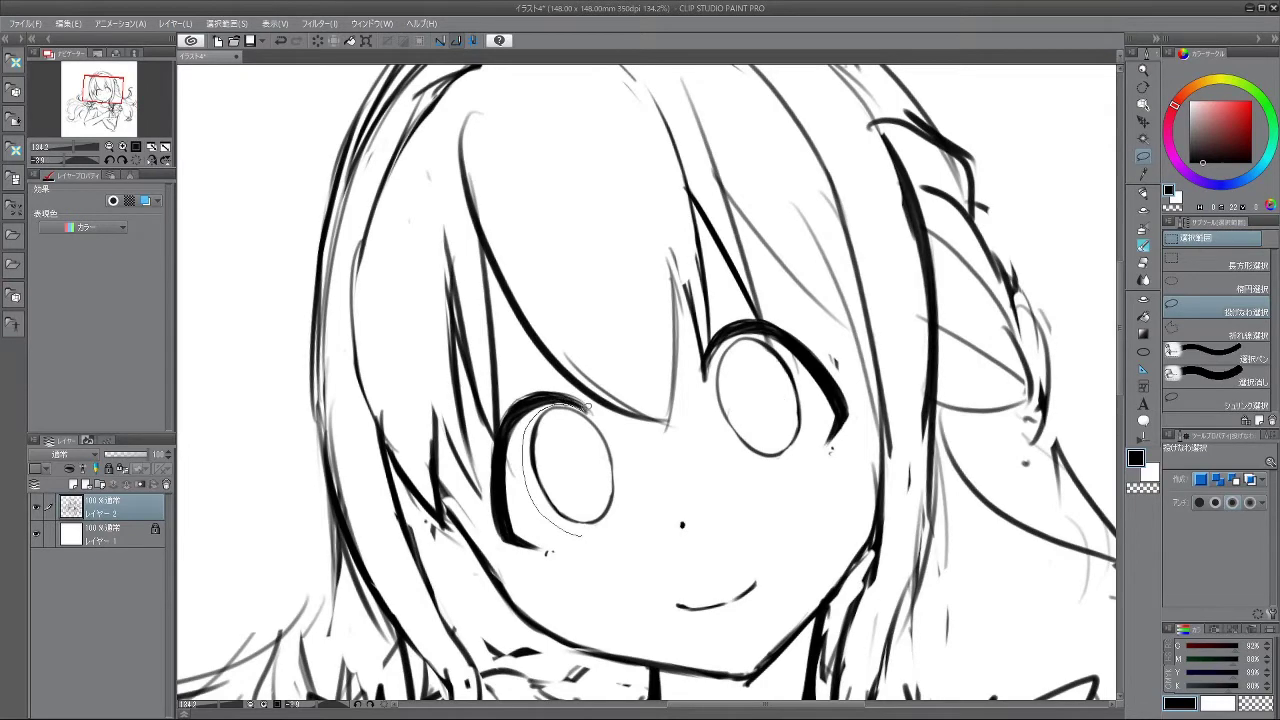
pyautogui.moveTo(622, 458)
pyautogui.mouseDown()
pyautogui.moveTo(611, 530)
pyautogui.moveTo(597, 485)
pyautogui.mouseUp()
pyautogui.click(603, 563)
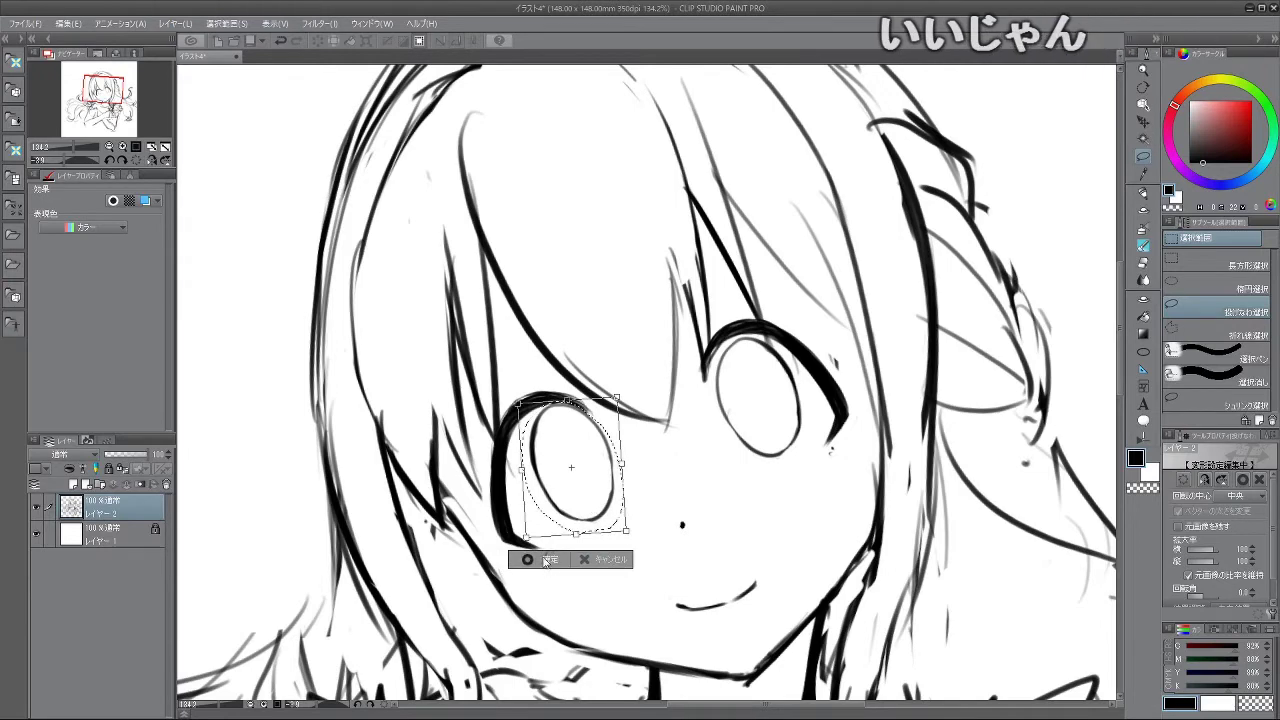
pyautogui.click(527, 558)
pyautogui.click(453, 560)
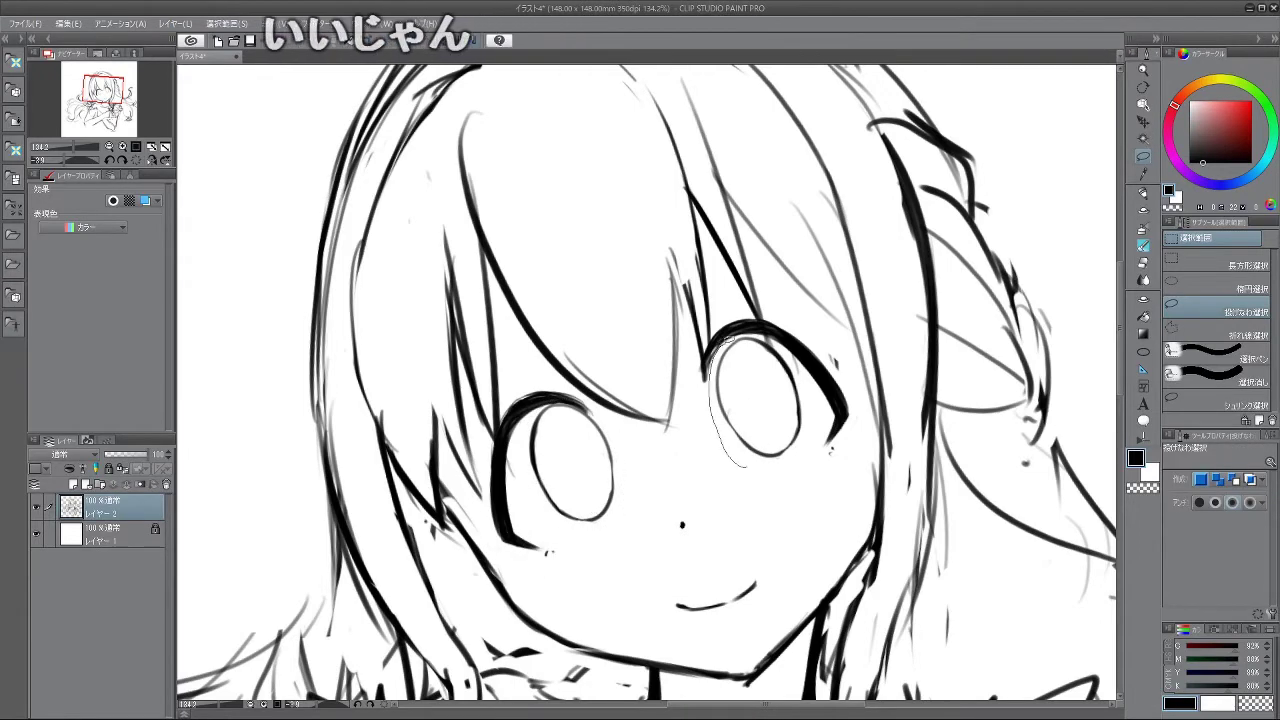
# - Lasso the braid-side iris, move it slightly up under the lash line, apply the transform and deselect
pyautogui.moveTo(733, 339)
pyautogui.mouseDown()
pyautogui.moveTo(720, 442)
pyautogui.moveTo(804, 440)
pyautogui.moveTo(795, 365)
pyautogui.moveTo(736, 336)
pyautogui.mouseUp()
pyautogui.hotkey('ctrl', 't')
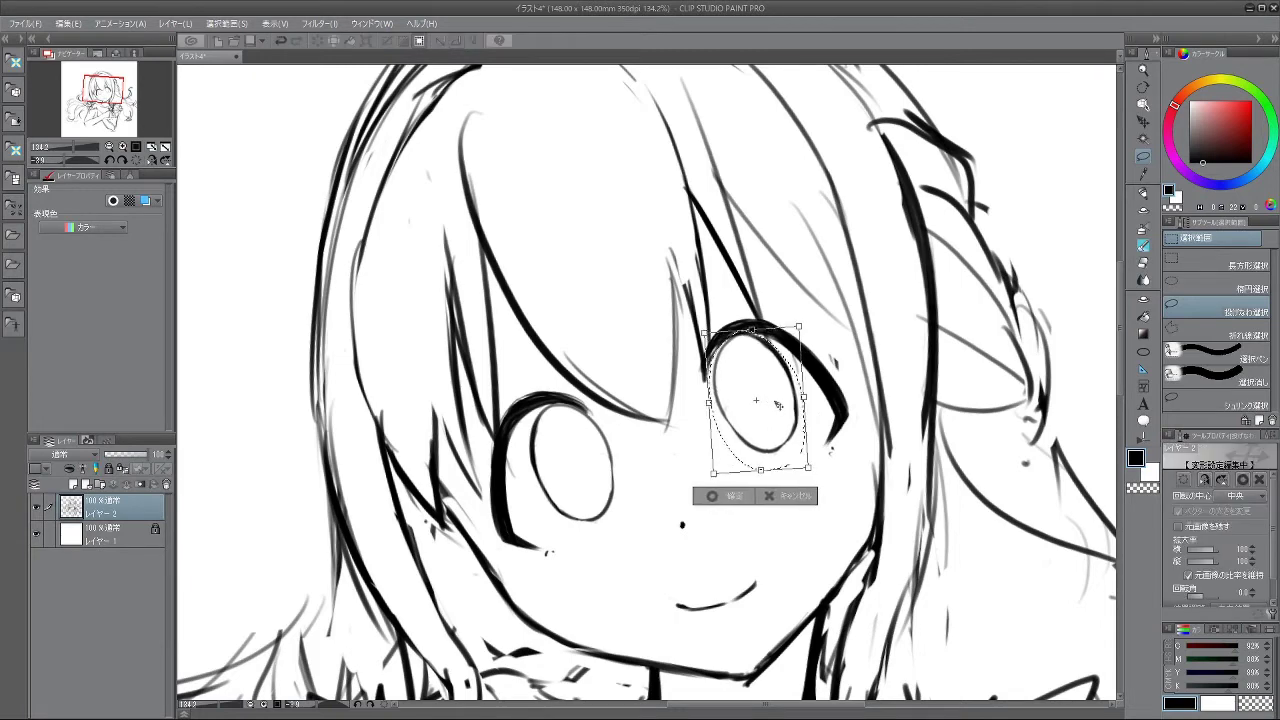
pyautogui.click(728, 497)
pyautogui.click(637, 495)
pyautogui.scroll(-5, 785, 425)
pyautogui.moveTo(842, 329); pyautogui.dragTo(770, 233)
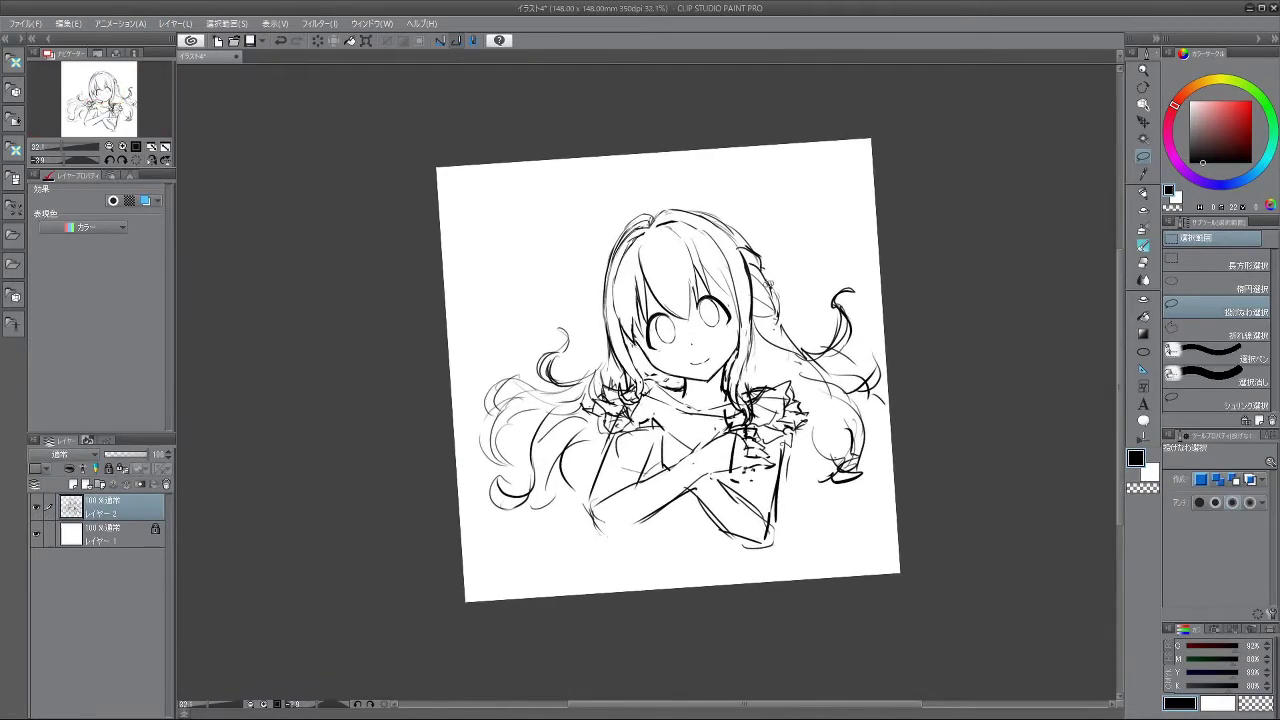
# - Reselect the braid-side iris, rotate it slightly, apply the transform and deselect
pyautogui.scroll(4, 732, 302)
pyautogui.moveTo(668, 291); pyautogui.dragTo(673, 292)
pyautogui.click(711, 405)
pyautogui.moveTo(738, 380); pyautogui.dragTo(735, 384)
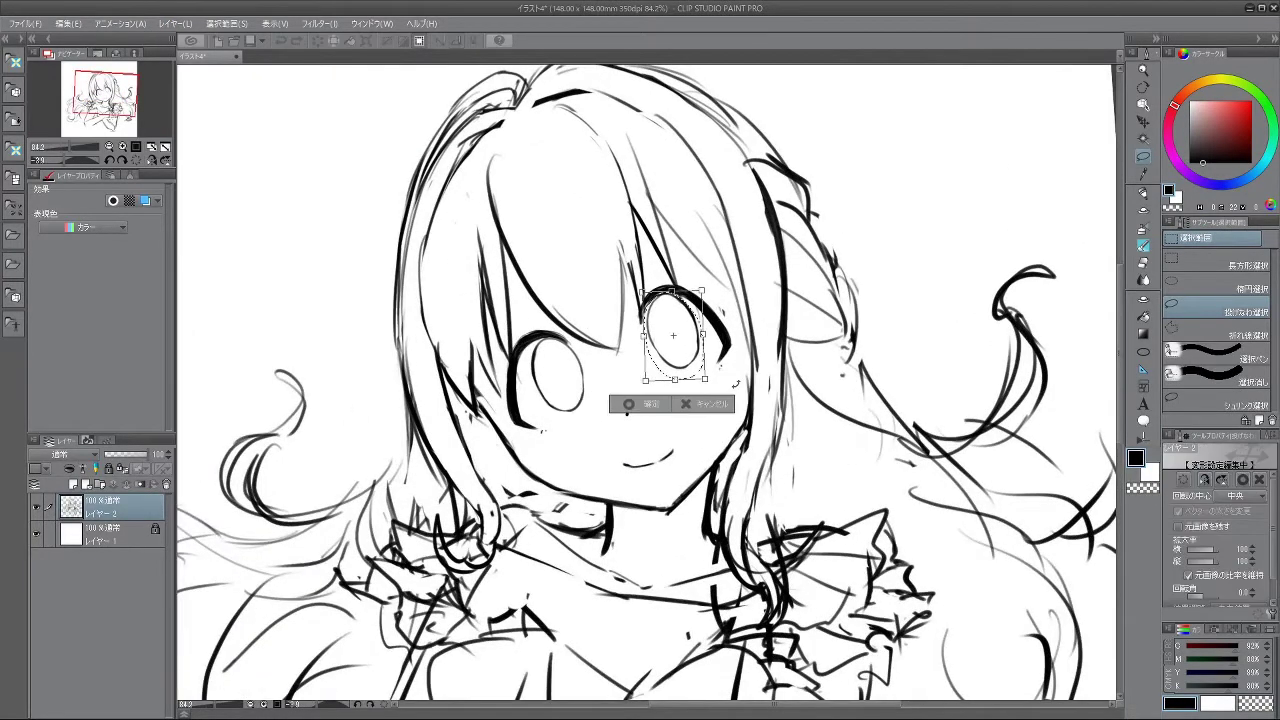
pyautogui.click(650, 406)
pyautogui.click(558, 405)
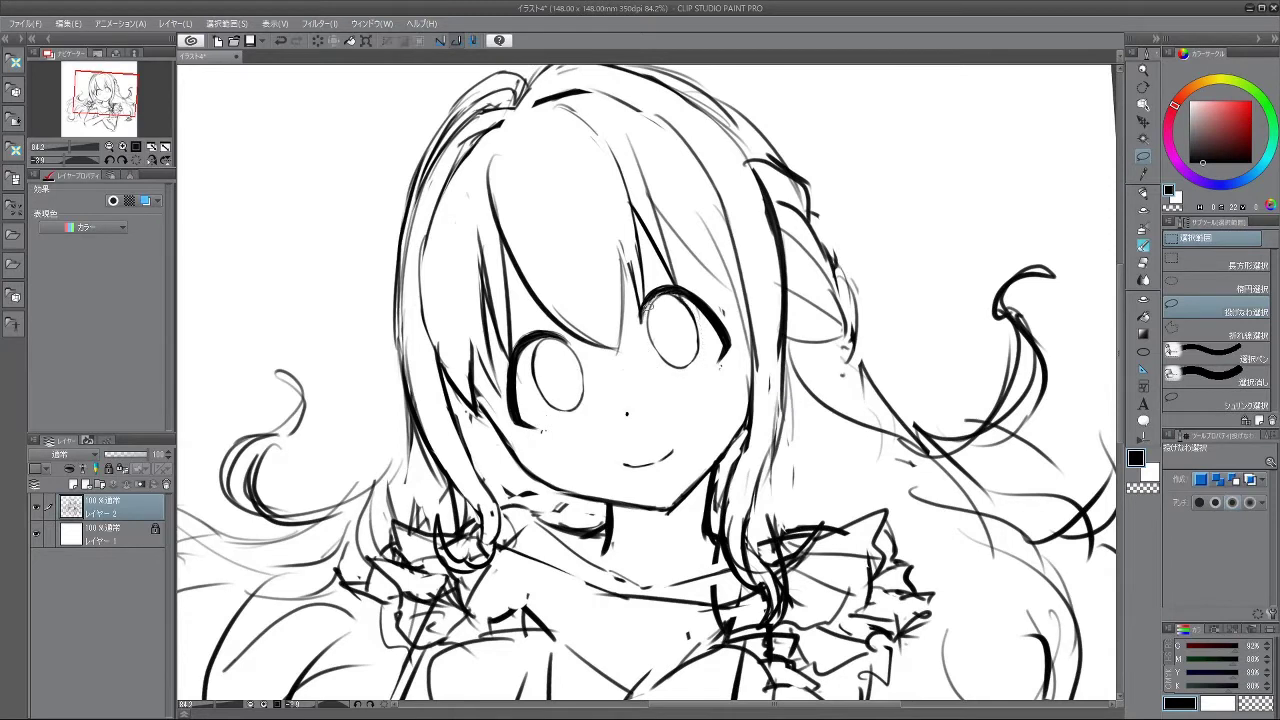
# - Return to the thin brush and touch up the upper lashes and iris outline of the braid-side eye
pyautogui.click(1143, 245)
pyautogui.scroll(2, 686, 340)
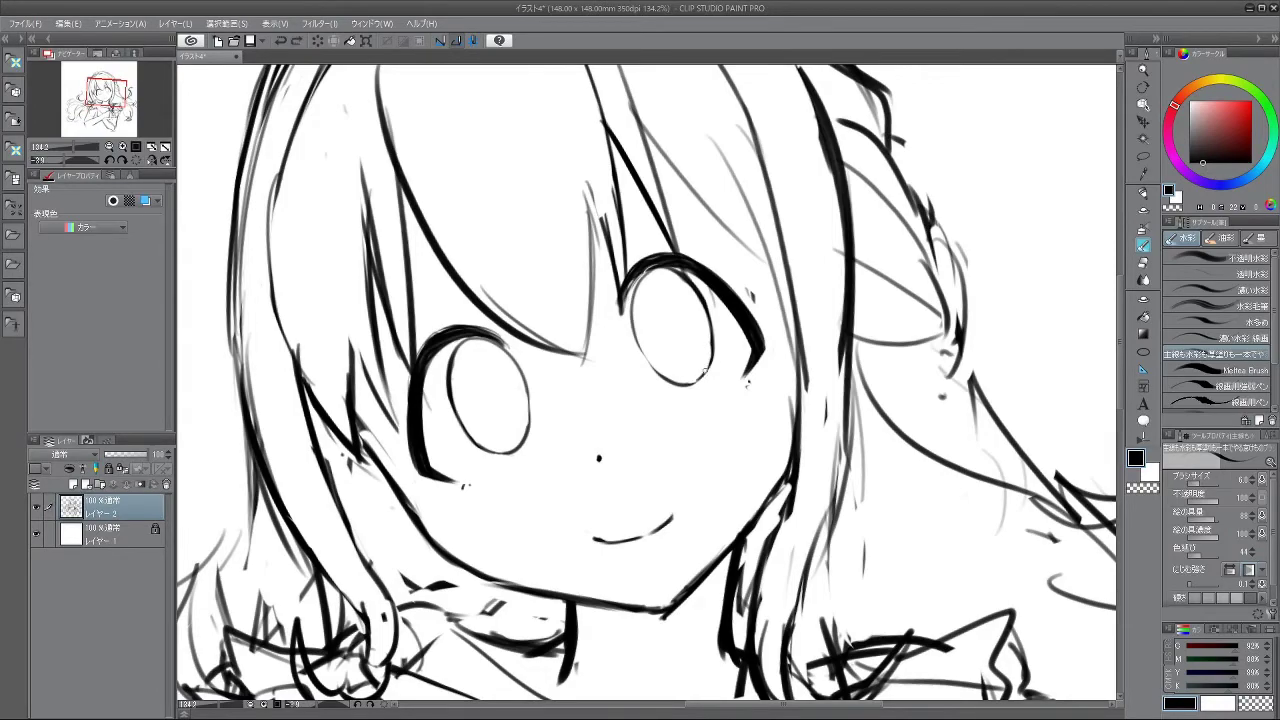
pyautogui.moveTo(658, 476); pyautogui.dragTo(553, 398)
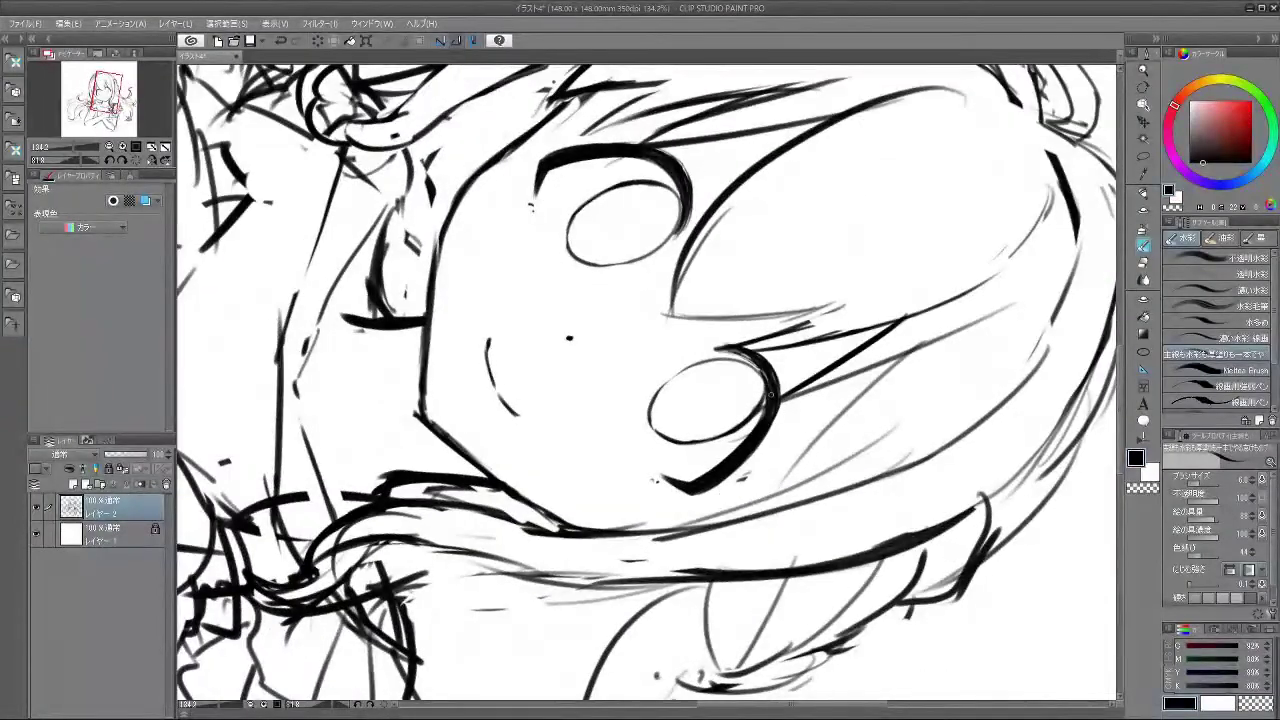
pyautogui.moveTo(717, 509); pyautogui.dragTo(825, 286)
pyautogui.moveTo(810, 360); pyautogui.dragTo(739, 297)
pyautogui.scroll(2, 739, 297)
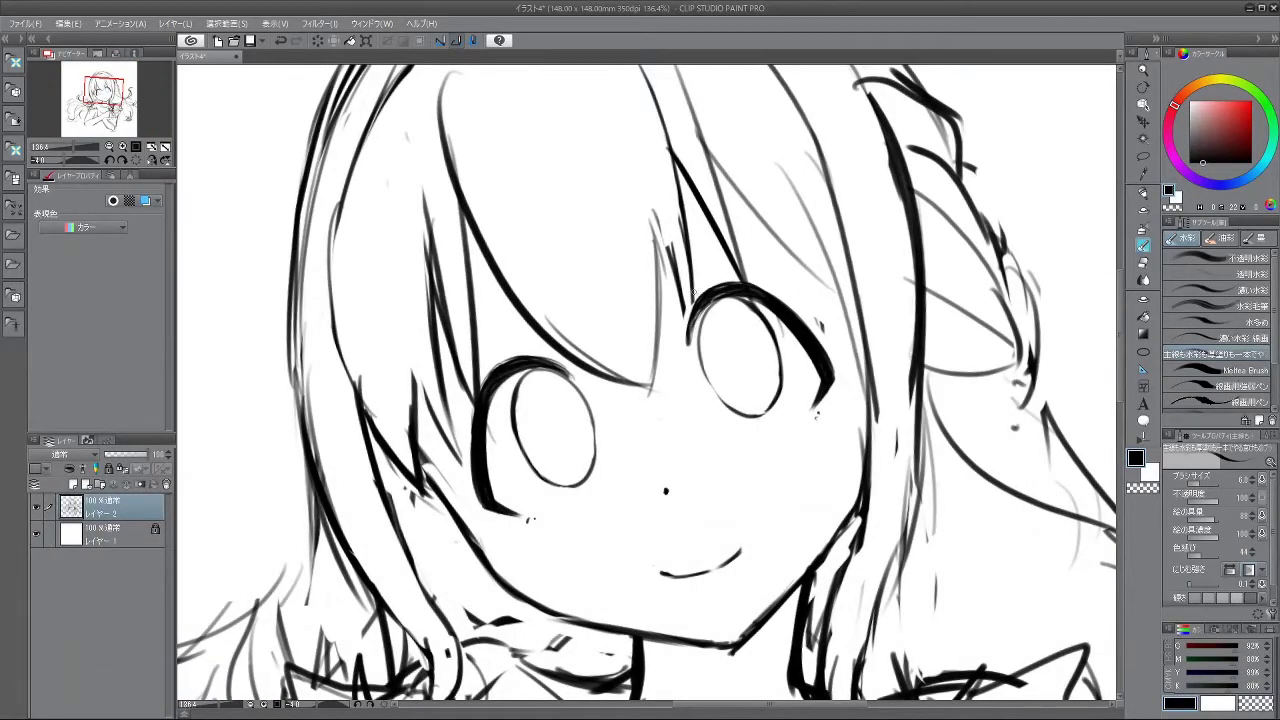
pyautogui.moveTo(786, 401)
pyautogui.mouseDown()
pyautogui.moveTo(753, 290)
pyautogui.moveTo(512, 421)
pyautogui.moveTo(652, 522)
pyautogui.moveTo(780, 425)
pyautogui.mouseUp()
pyautogui.scroll(-6, 826, 110)
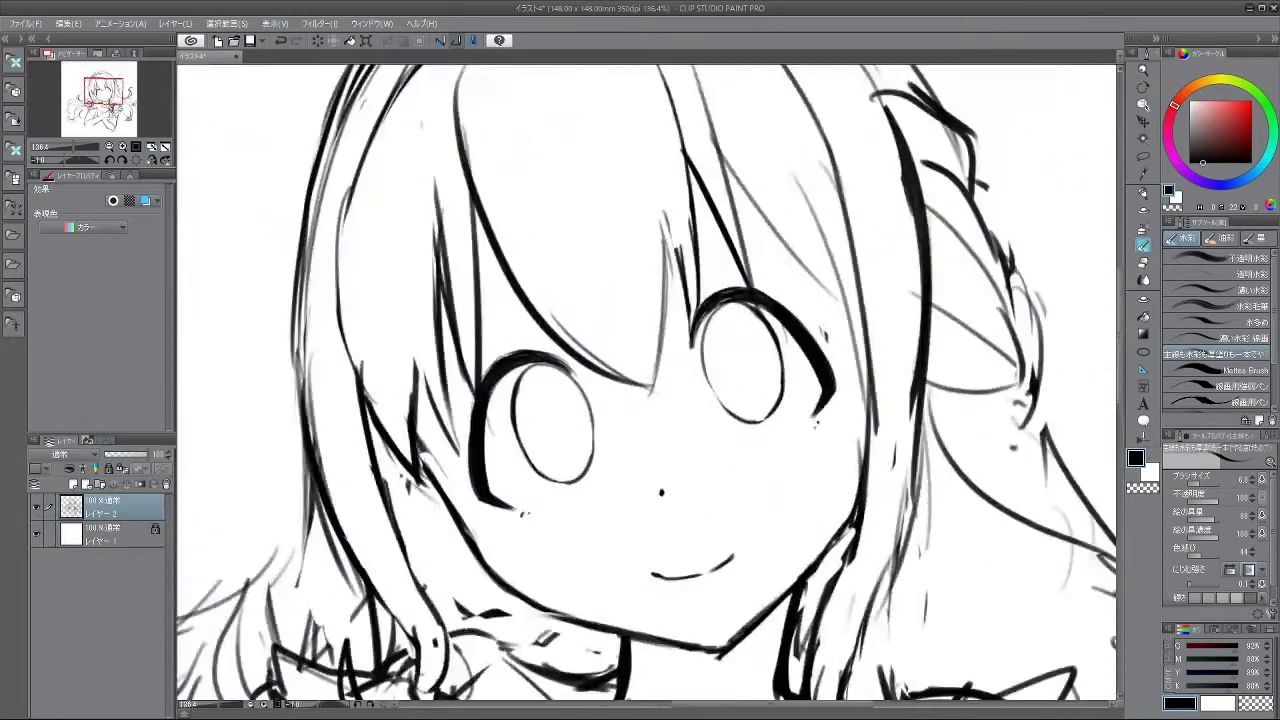
pyautogui.scroll(4, 745, 325)
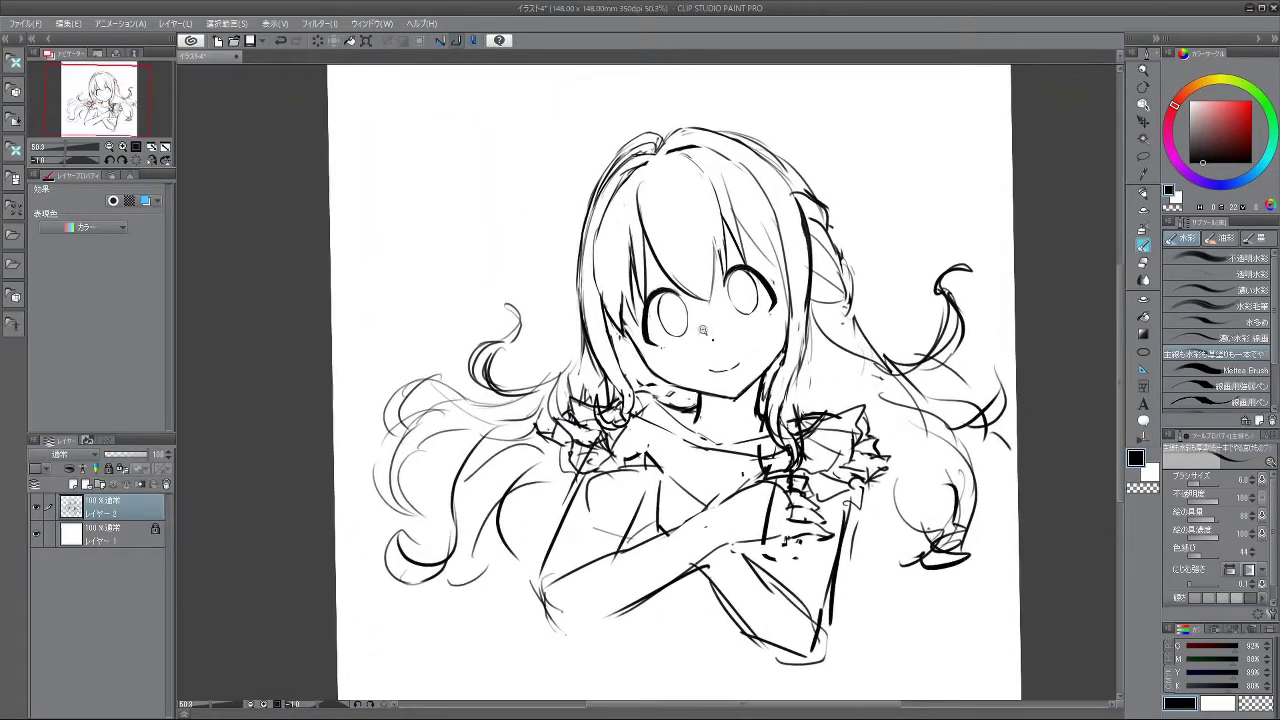
pyautogui.scroll(2, 775, 345)
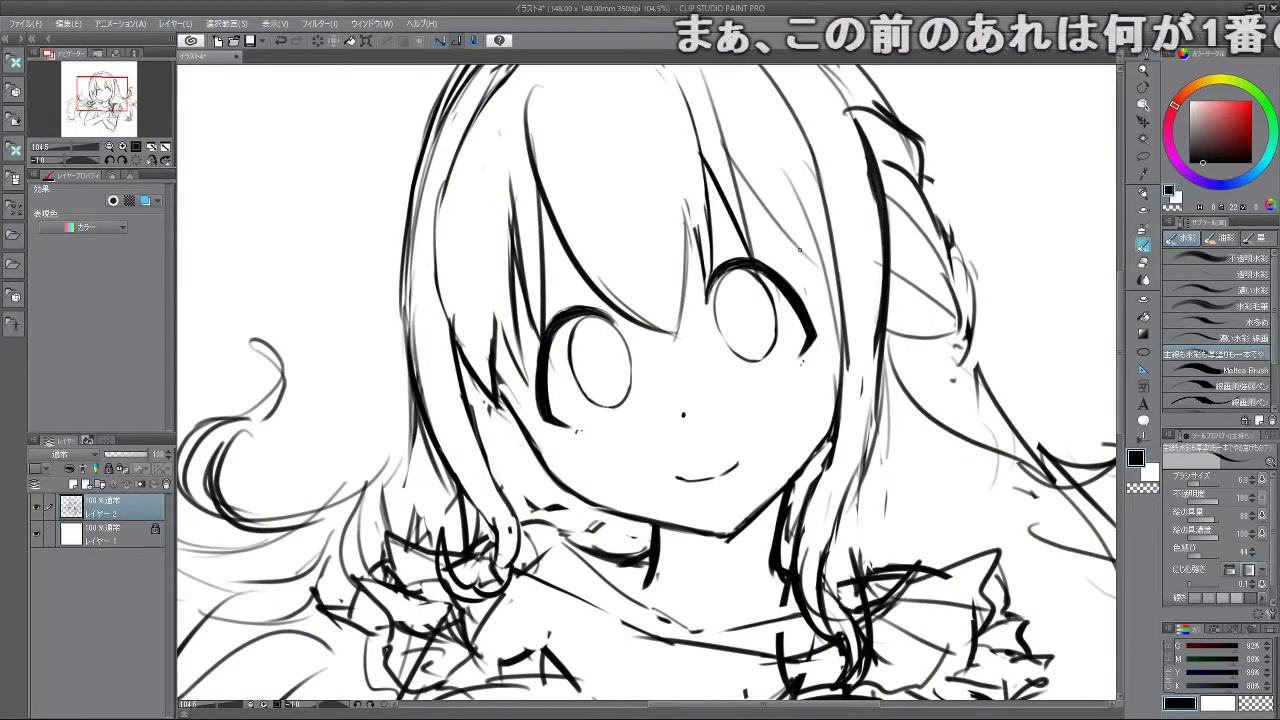
# - Sketch a thin eyelid crease above the lashes of the eye opposite the braid, undoing misplaced strokes
pyautogui.moveTo(580, 470); pyautogui.dragTo(940, 490)
pyautogui.moveTo(530, 397); pyautogui.dragTo(527, 527)
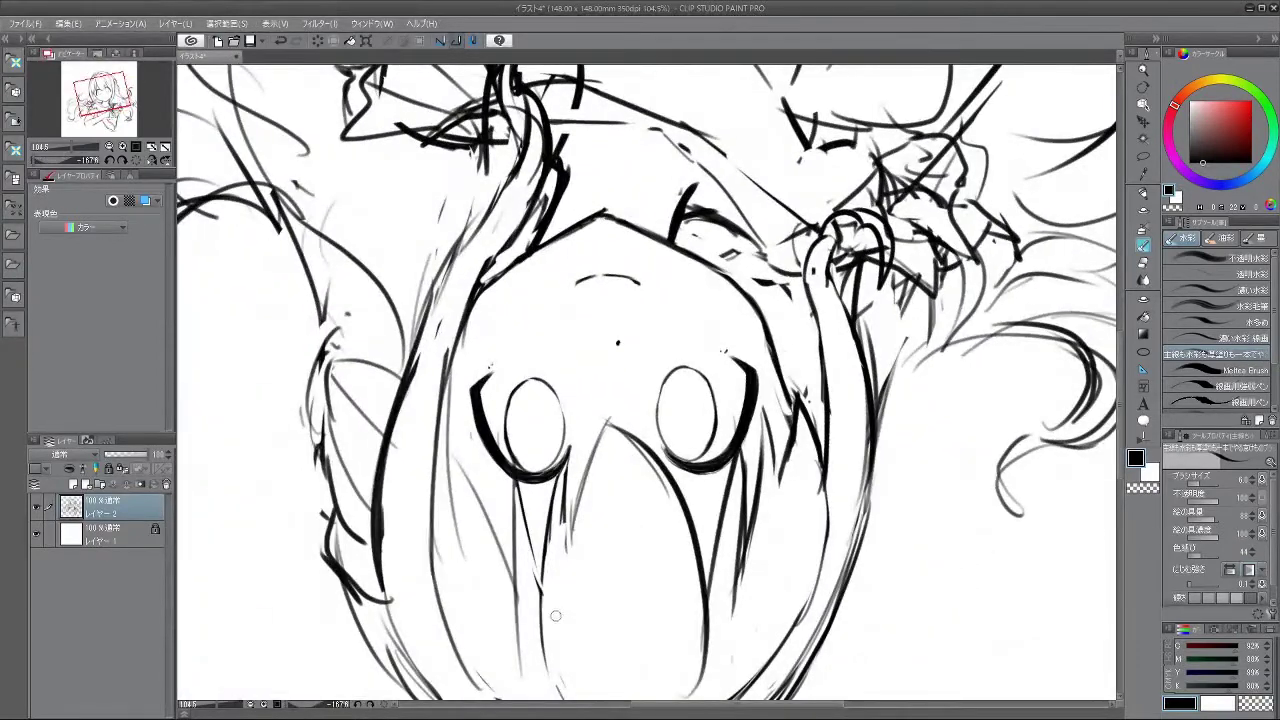
pyautogui.hotkey('ctrl', 'z')
pyautogui.moveTo(554, 550)
pyautogui.mouseDown()
pyautogui.moveTo(558, 477)
pyautogui.moveTo(544, 574)
pyautogui.mouseUp()
pyautogui.hotkey('ctrl', 'z')
pyautogui.hotkey('ctrl', 'z')
pyautogui.moveTo(540, 488); pyautogui.dragTo(544, 592)
pyautogui.moveTo(493, 633); pyautogui.dragTo(525, 150)
pyautogui.moveTo(534, 388)
pyautogui.mouseDown()
pyautogui.moveTo(562, 367)
pyautogui.moveTo(528, 413)
pyautogui.mouseUp()
pyautogui.hotkey('ctrl', 'z')
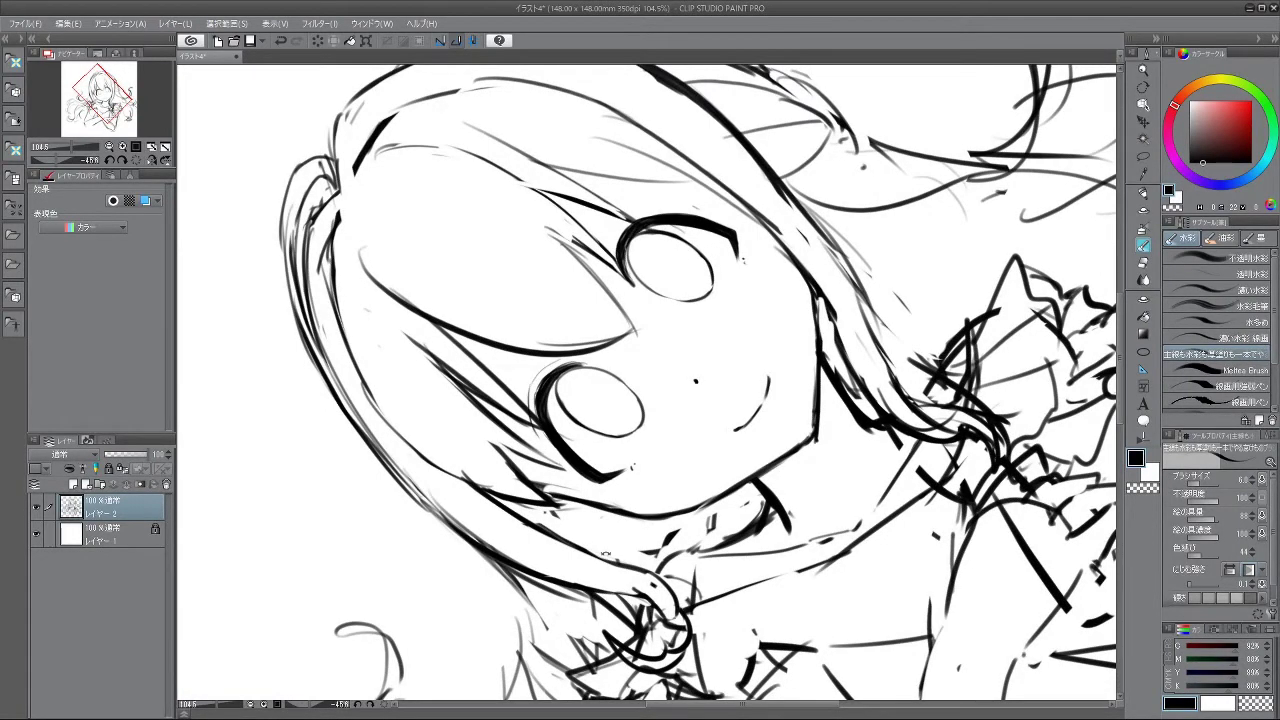
# - Draw a matching thin eyelid crease above the braid-side eye, undoing misplaced strokes
pyautogui.moveTo(584, 545); pyautogui.dragTo(770, 540)
pyautogui.hotkey('ctrl', 'z')
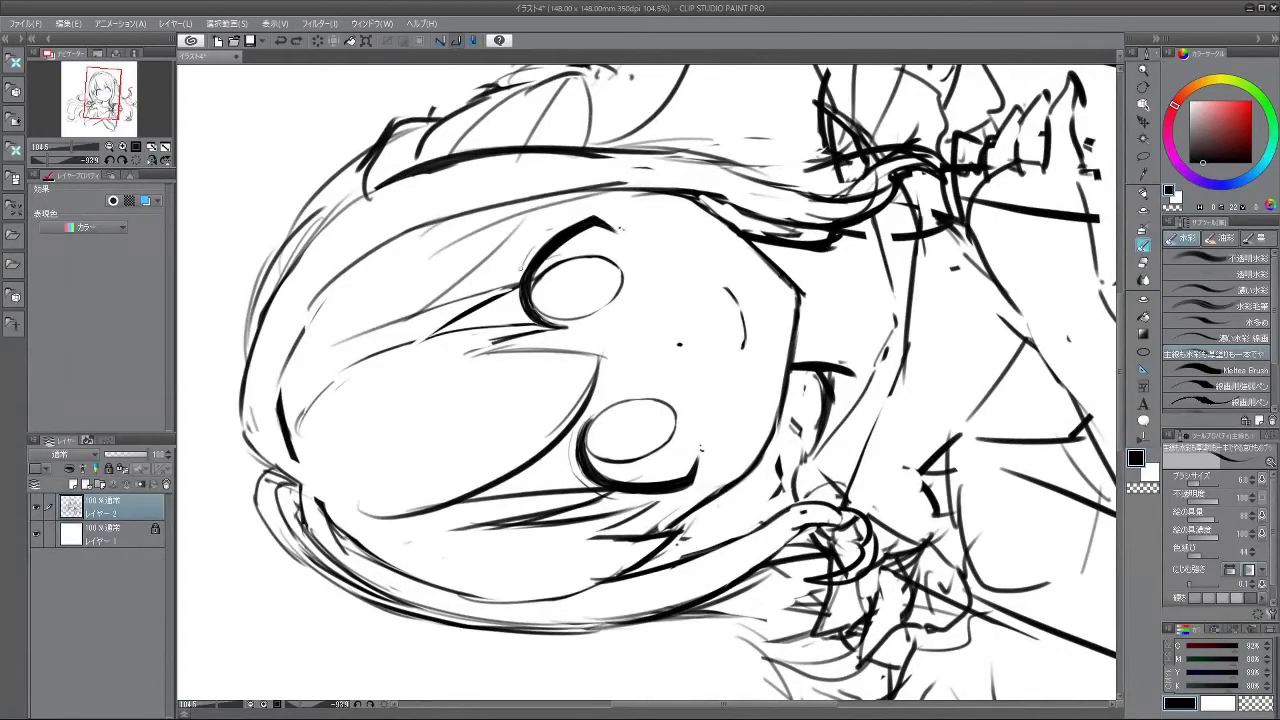
pyautogui.moveTo(598, 493)
pyautogui.mouseDown()
pyautogui.moveTo(753, 327)
pyautogui.moveTo(594, 275)
pyautogui.moveTo(539, 330)
pyautogui.moveTo(598, 493)
pyautogui.mouseUp()
pyautogui.hotkey('ctrl', 'z')
pyautogui.moveTo(574, 428)
pyautogui.mouseDown()
pyautogui.moveTo(582, 476)
pyautogui.moveTo(635, 443)
pyautogui.moveTo(592, 485)
pyautogui.moveTo(572, 440)
pyautogui.mouseUp()
pyautogui.moveTo(572, 418); pyautogui.dragTo(608, 420)
pyautogui.moveTo(830, 305); pyautogui.dragTo(674, 560)
pyautogui.moveTo(744, 456); pyautogui.dragTo(738, 374)
pyautogui.moveTo(750, 366); pyautogui.dragTo(743, 287)
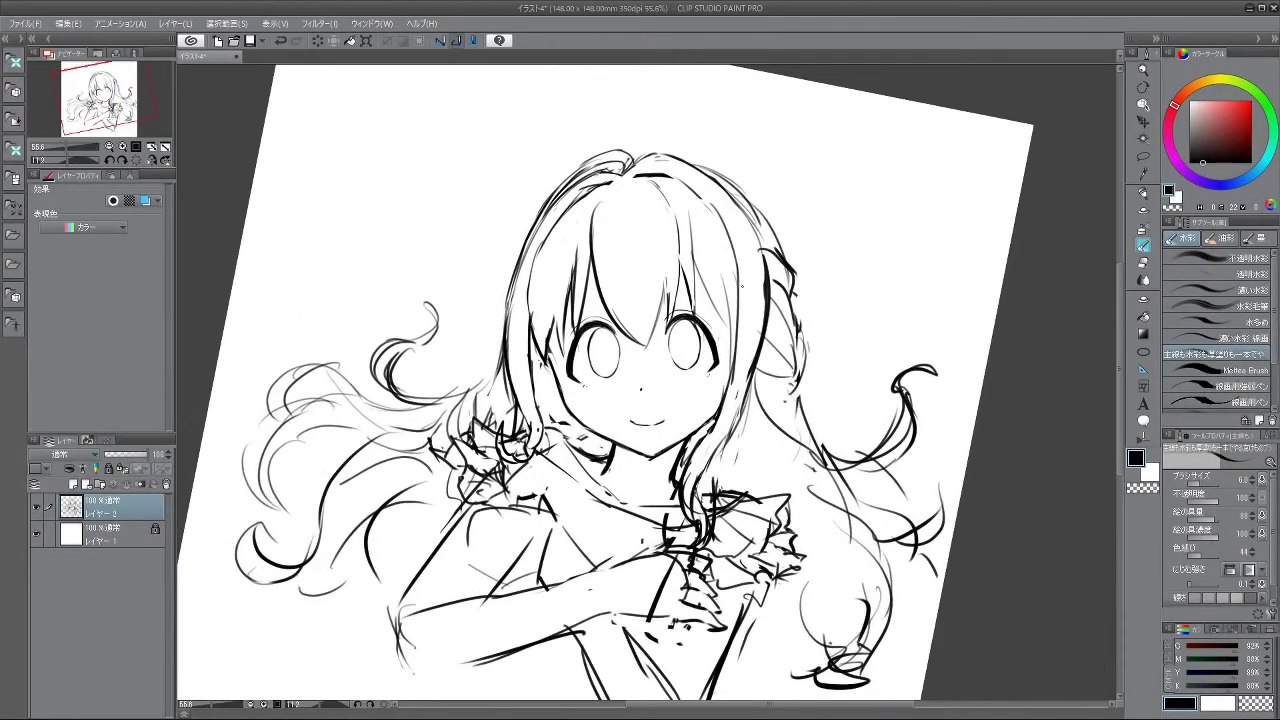
# - Lasso the braid-side iris, shift it slightly toward the outer eye corner, apply the transform and deselect
pyautogui.click(1146, 162)
pyautogui.scroll(3, 728, 314)
pyautogui.moveTo(643, 428)
pyautogui.mouseDown()
pyautogui.moveTo(611, 391)
pyautogui.moveTo(610, 350)
pyautogui.mouseUp()
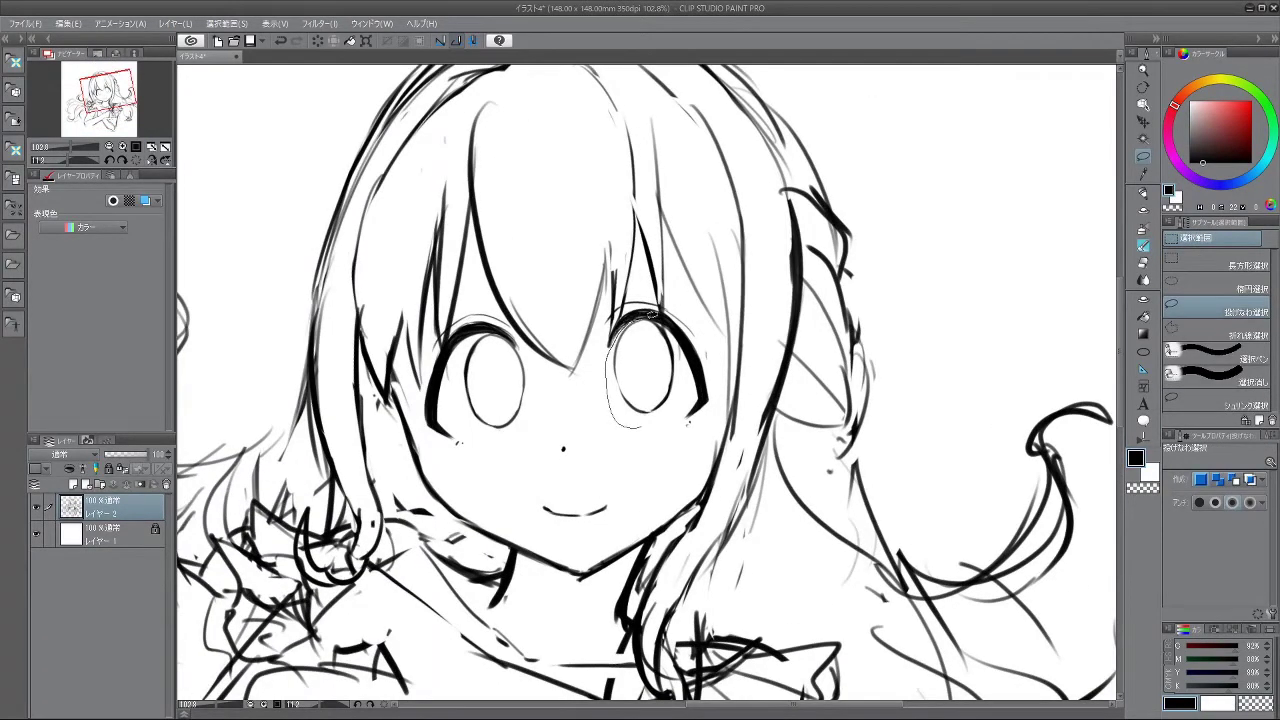
pyautogui.moveTo(682, 352); pyautogui.dragTo(672, 437)
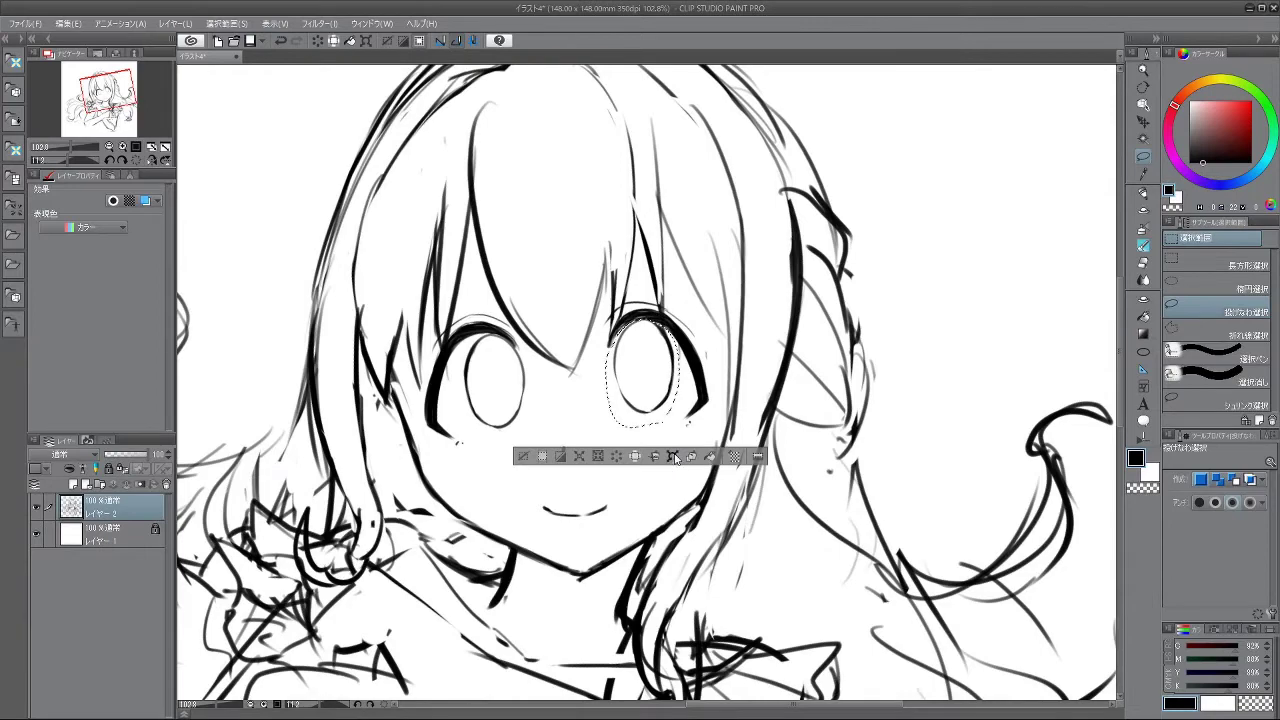
pyautogui.click(672, 456)
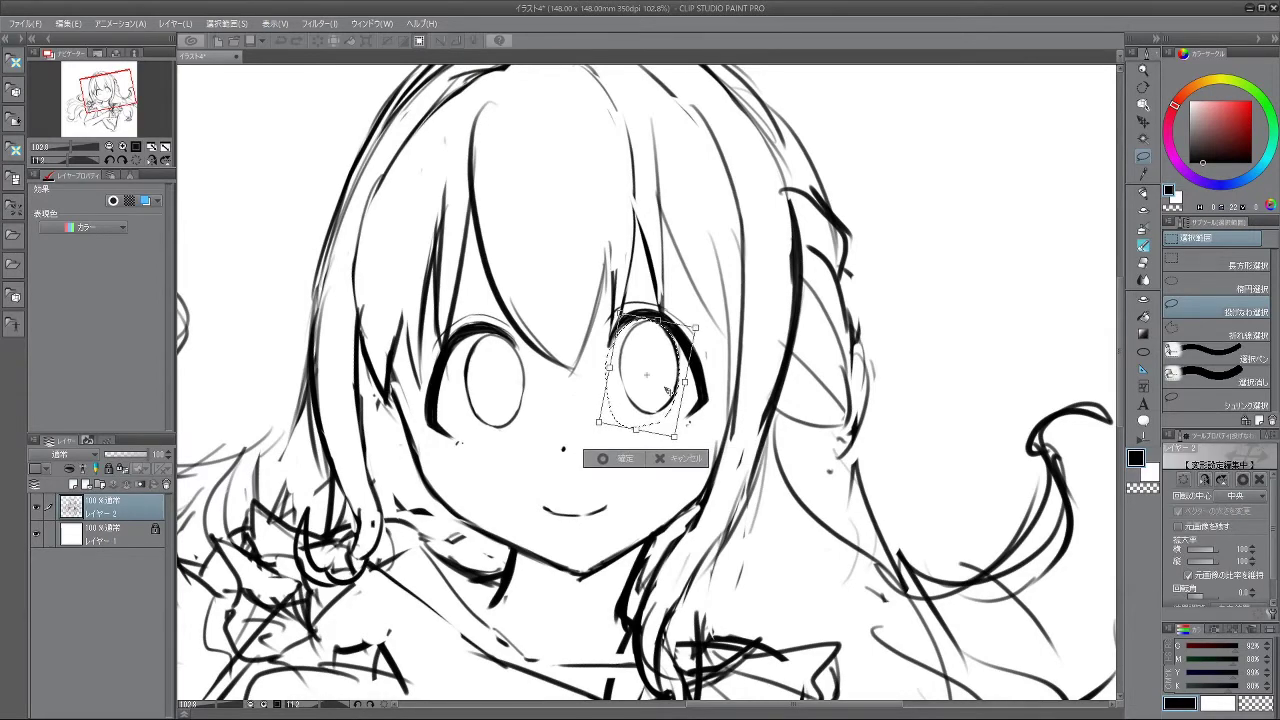
pyautogui.click(617, 459)
pyautogui.click(530, 459)
# - Refine the upper lash and crease lines of the braid-side eye with thin brush strokes
pyautogui.moveTo(521, 552)
pyautogui.mouseDown()
pyautogui.moveTo(836, 476)
pyautogui.moveTo(884, 420)
pyautogui.mouseUp()
pyautogui.click(1145, 246)
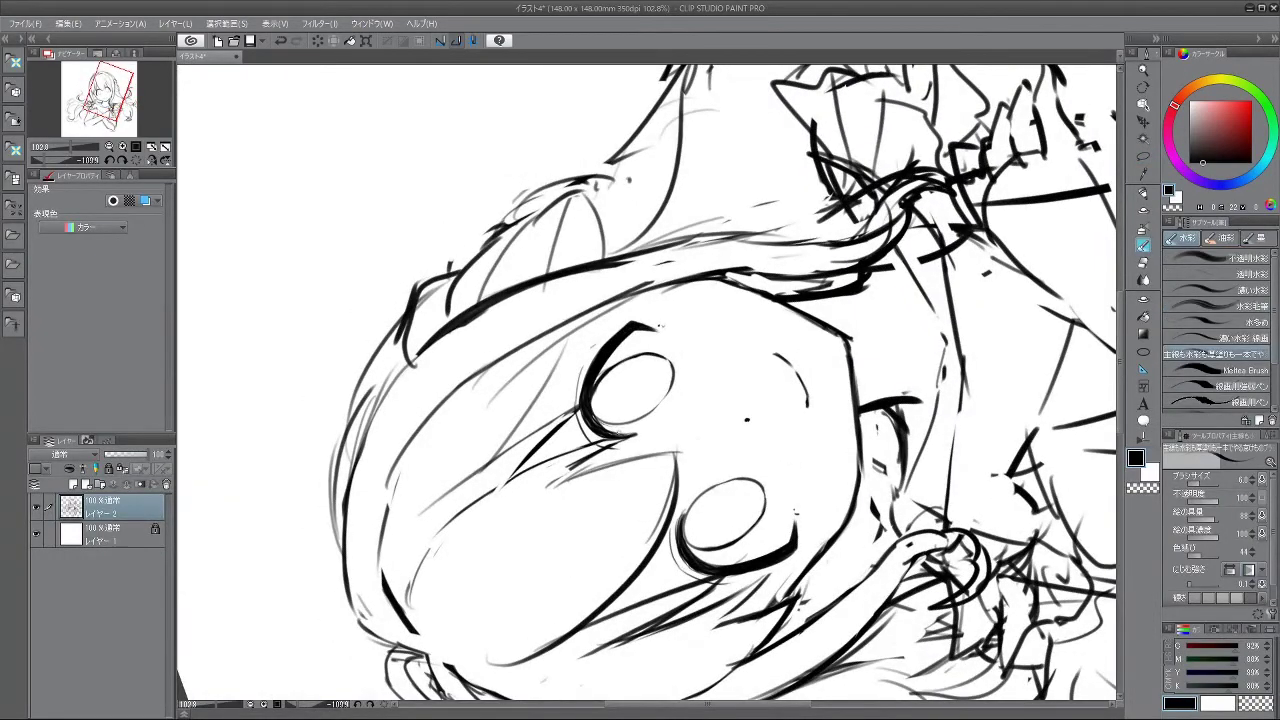
pyautogui.moveTo(596, 447); pyautogui.dragTo(640, 407)
pyautogui.moveTo(672, 365); pyautogui.dragTo(740, 400)
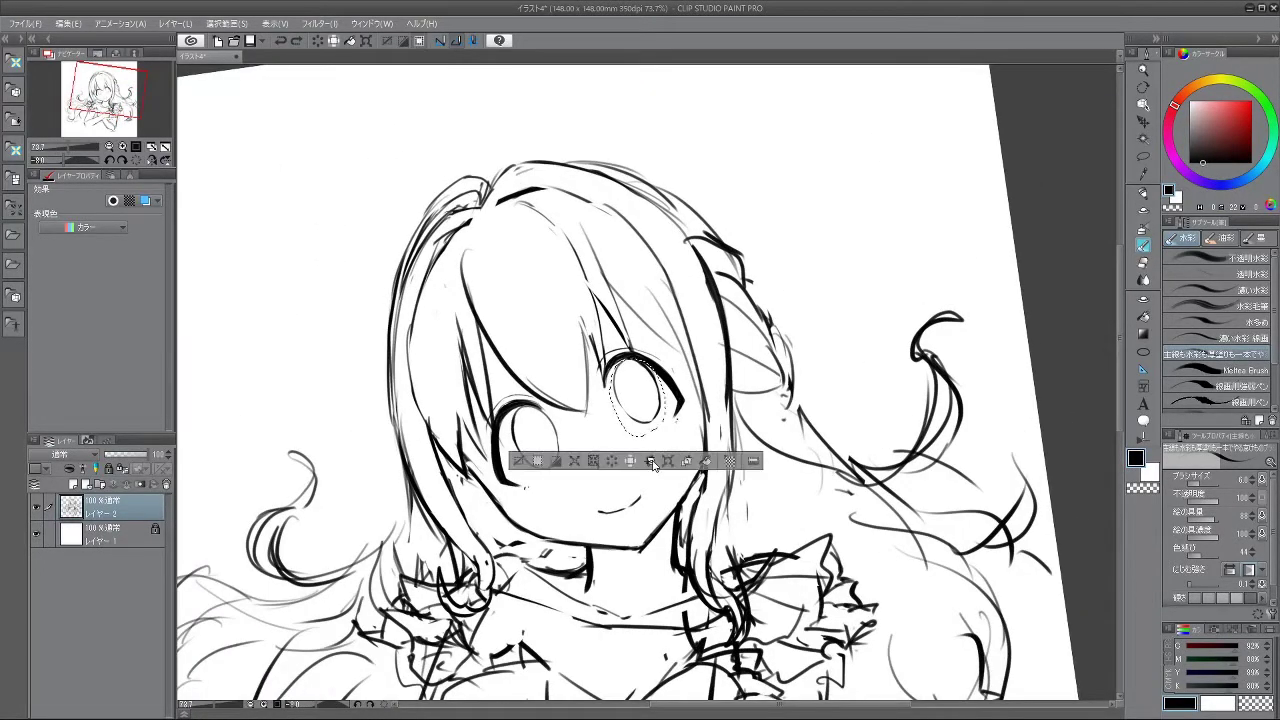
# - Nudge the selected braid-side iris, cancel the first transform, then reposition it, apply the change and deselect
pyautogui.hotkey('ctrl', 't')
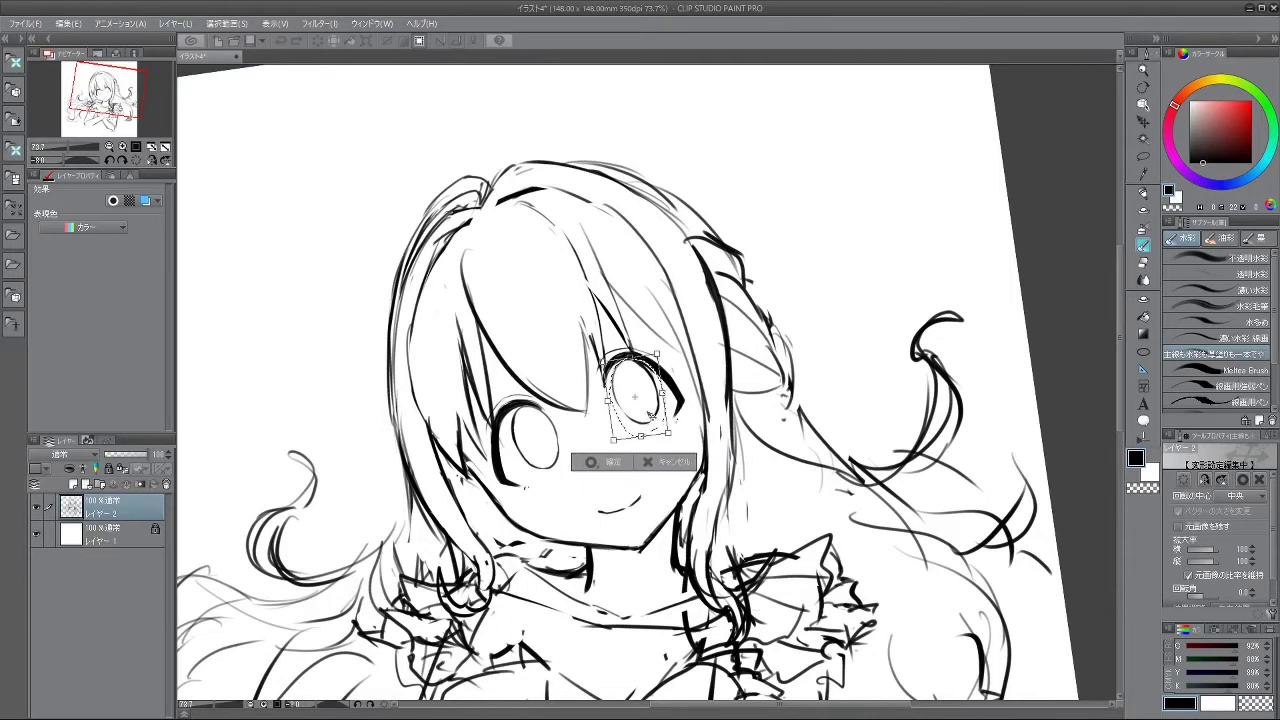
pyautogui.click(660, 462)
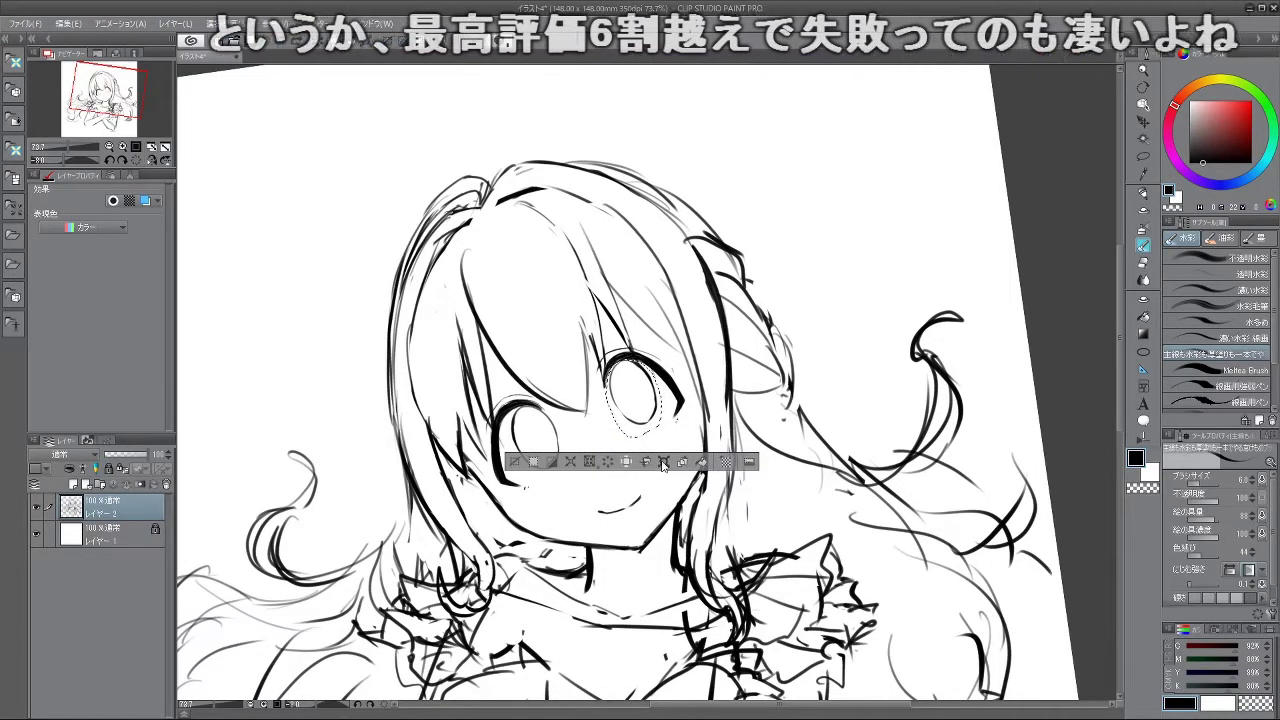
pyautogui.click(660, 462)
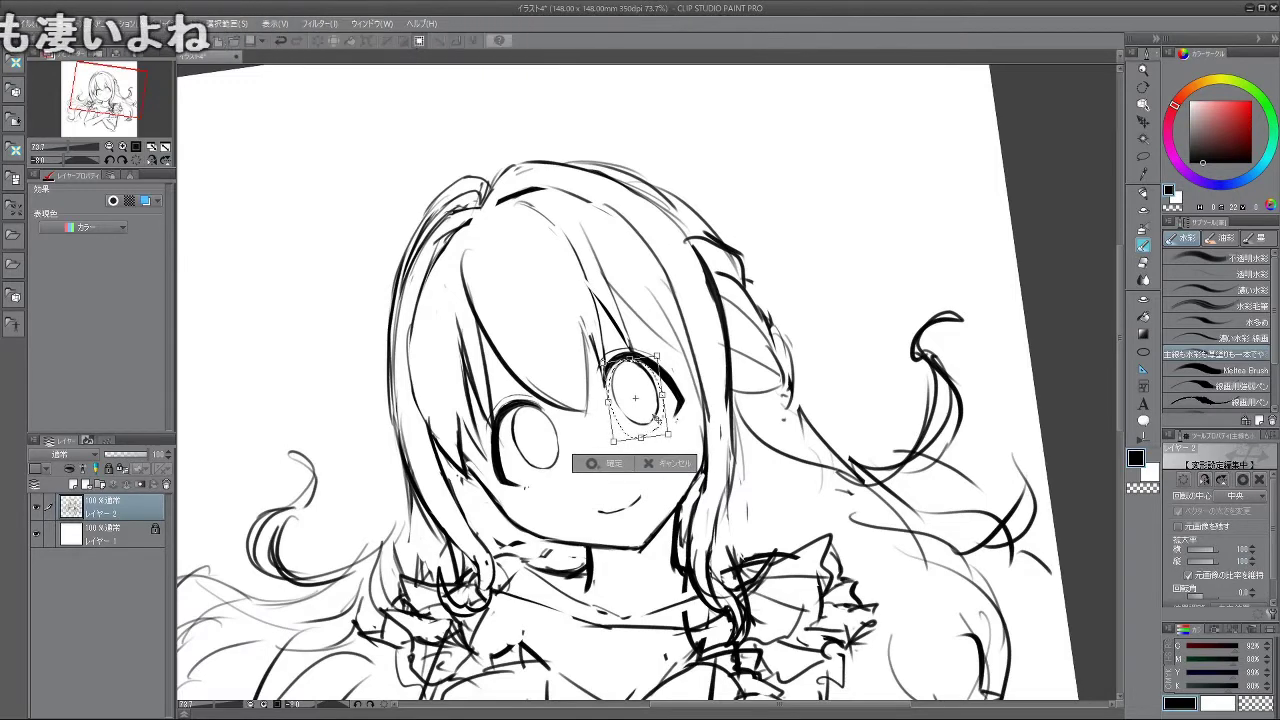
pyautogui.press('Return')
pyautogui.hotkey('ctrl', 'd')
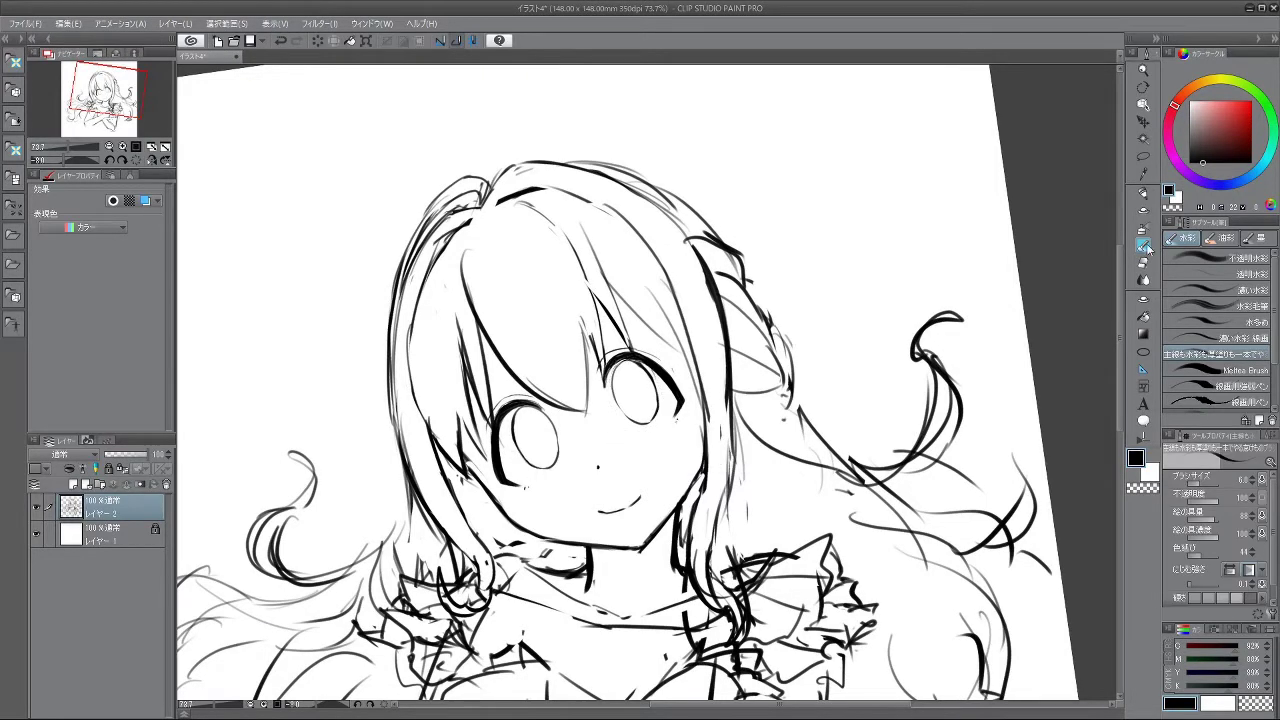
# - Refine the thin crease lines and the braid-side iris outline from different canvas angles, undoing misplaced strokes
pyautogui.moveTo(848, 391)
pyautogui.mouseDown()
pyautogui.moveTo(748, 405)
pyautogui.moveTo(860, 400)
pyautogui.mouseUp()
pyautogui.moveTo(746, 349)
pyautogui.mouseDown()
pyautogui.moveTo(622, 280)
pyautogui.moveTo(599, 298)
pyautogui.mouseUp()
pyautogui.hotkey('ctrl', 'z')
pyautogui.moveTo(637, 488); pyautogui.dragTo(546, 338)
pyautogui.scroll(5, 760, 375)
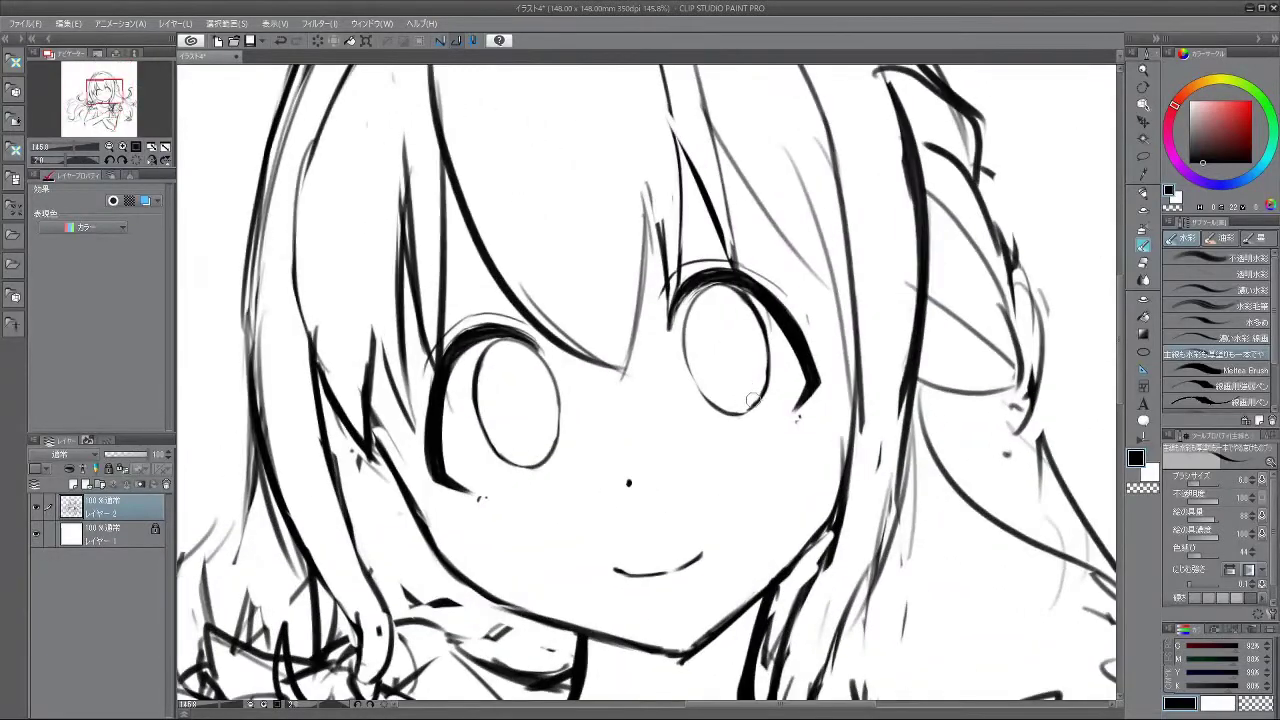
pyautogui.moveTo(768, 352); pyautogui.dragTo(751, 402)
pyautogui.hotkey('ctrl', 'z')
pyautogui.moveTo(845, 513); pyautogui.dragTo(795, 525)
pyautogui.moveTo(868, 548); pyautogui.dragTo(773, 320)
pyautogui.moveTo(773, 320); pyautogui.dragTo(838, 342)
pyautogui.moveTo(752, 420); pyautogui.dragTo(677, 399)
pyautogui.scroll(1, 676, 398)
pyautogui.scroll(1, 668, 349)
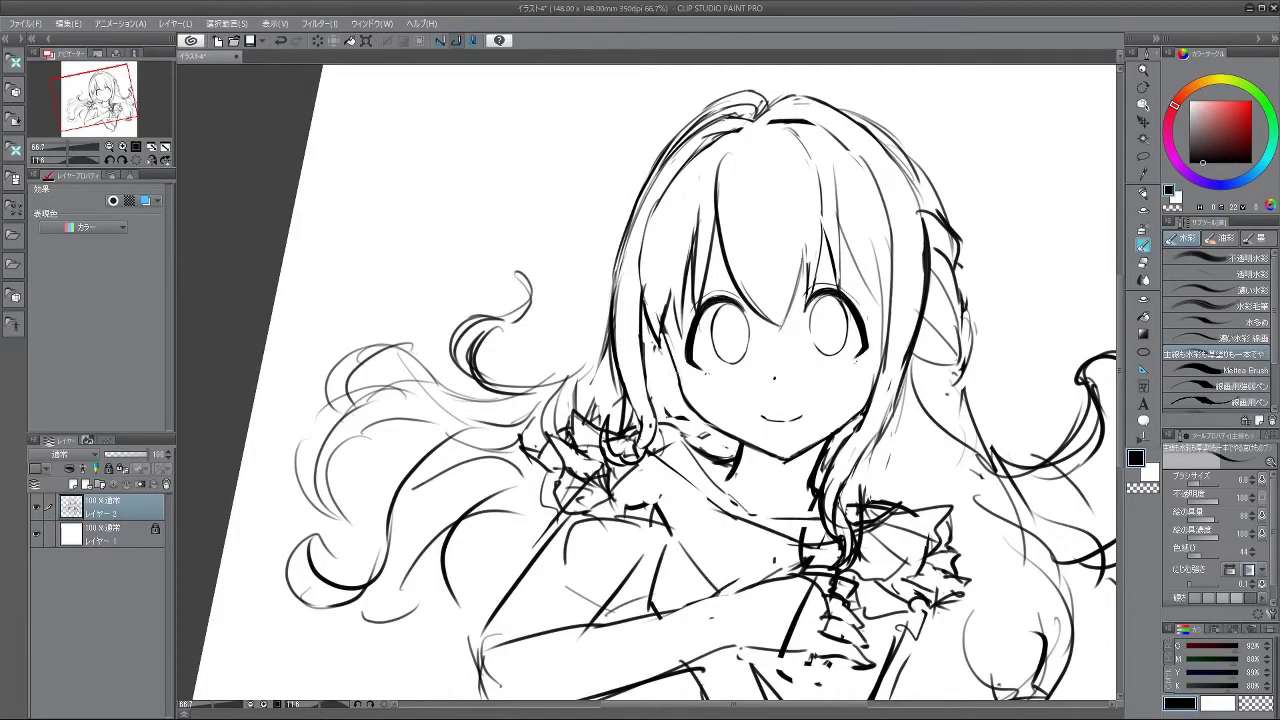
# - Sketch a thin arched eyebrow across the bangs above the braid-side eye
pyautogui.moveTo(828, 541); pyautogui.dragTo(888, 382)
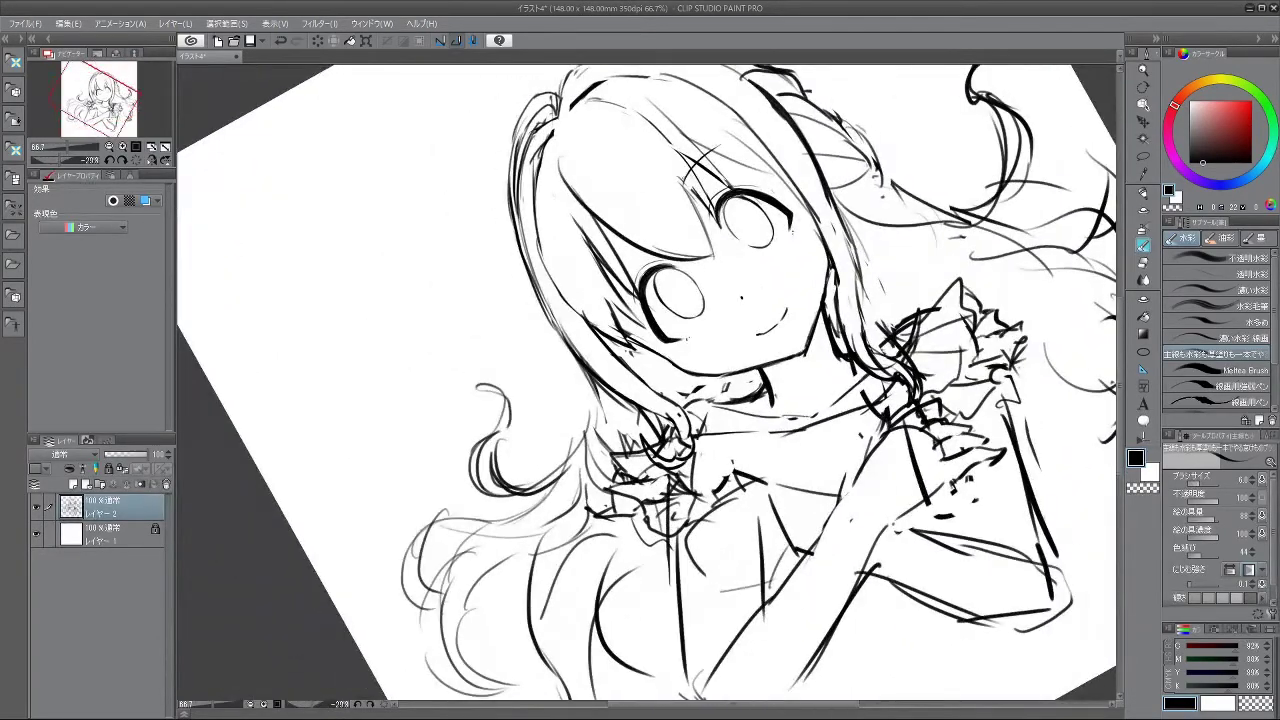
pyautogui.moveTo(730, 138); pyautogui.dragTo(793, 414)
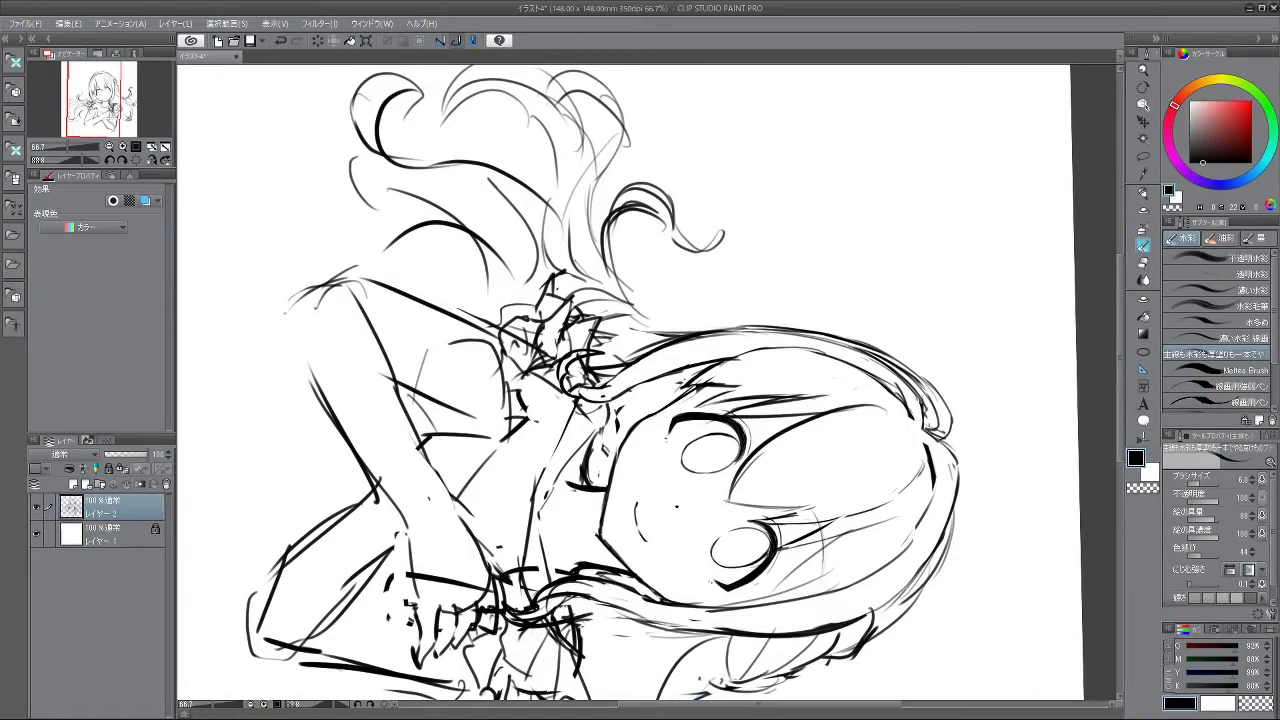
pyautogui.moveTo(738, 663); pyautogui.dragTo(842, 215)
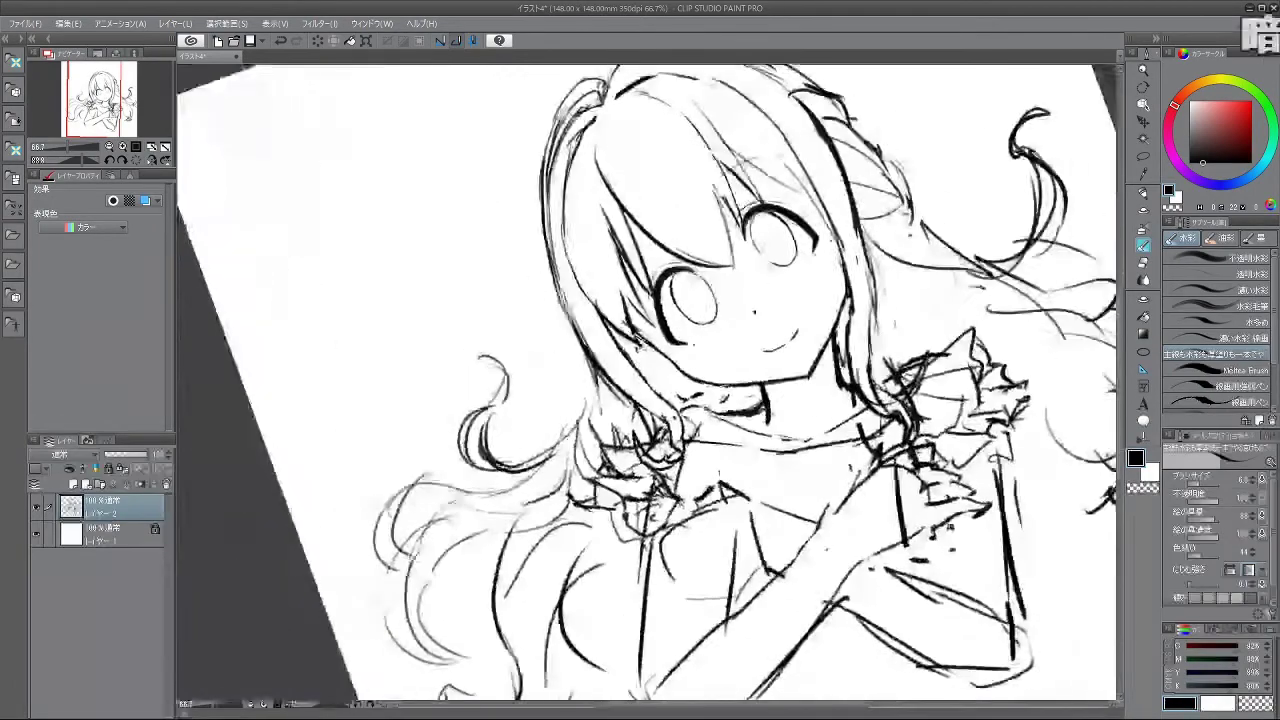
pyautogui.moveTo(780, 286); pyautogui.dragTo(765, 386)
pyautogui.moveTo(860, 175); pyautogui.dragTo(940, 250)
# - Lasso-select the eye opposite the braid, nudge it slightly toward the nose with a transform, and return to the brush
pyautogui.click(1143, 156)
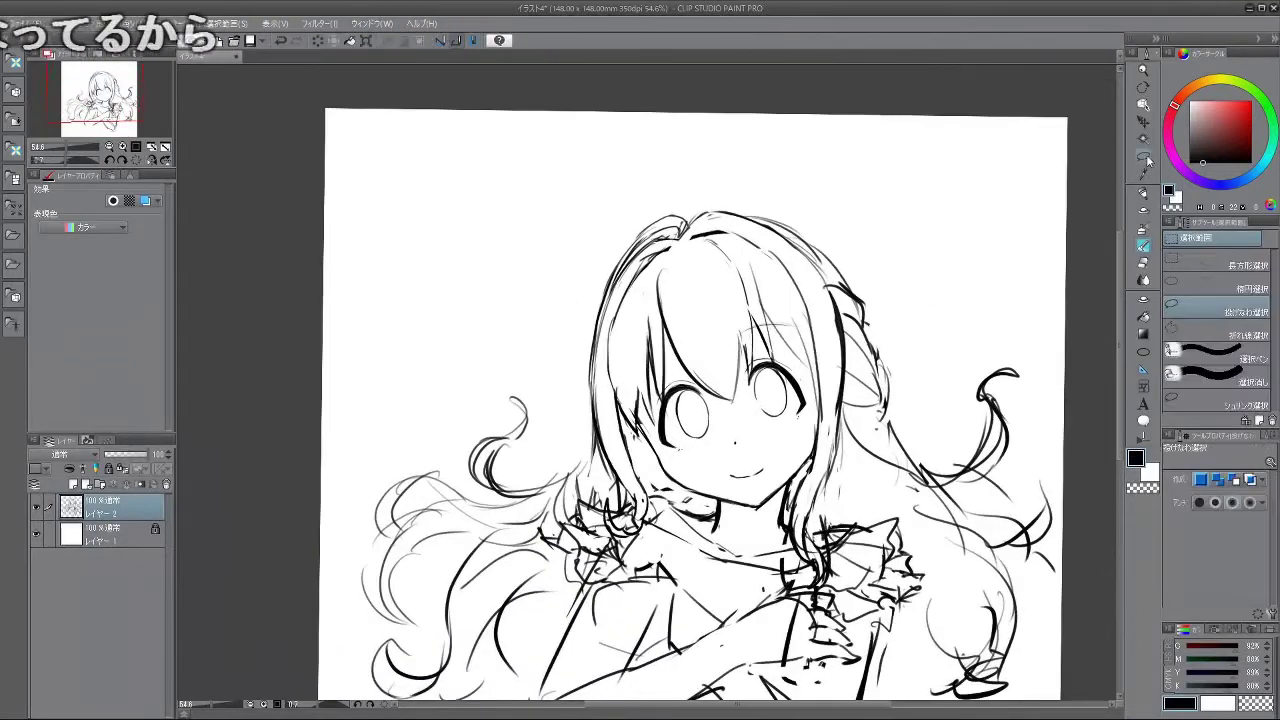
pyautogui.scroll(5, 671, 348)
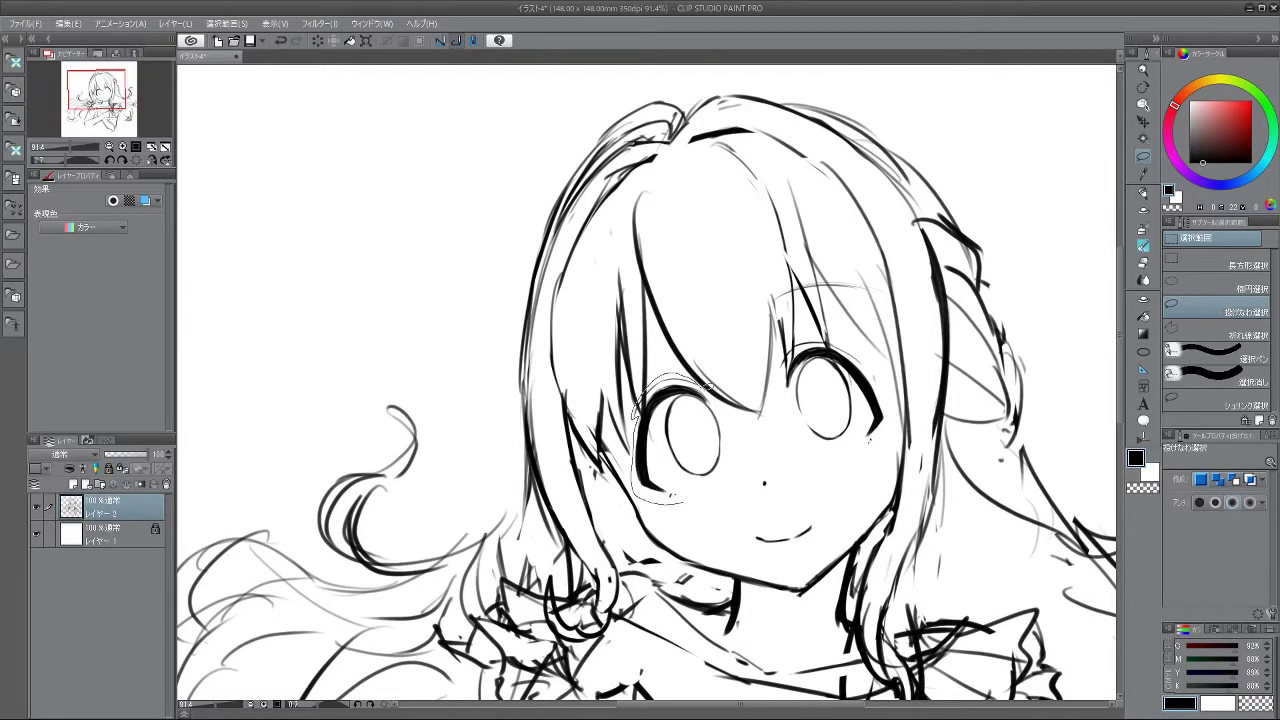
pyautogui.moveTo(721, 508); pyautogui.dragTo(718, 510)
pyautogui.click(720, 537)
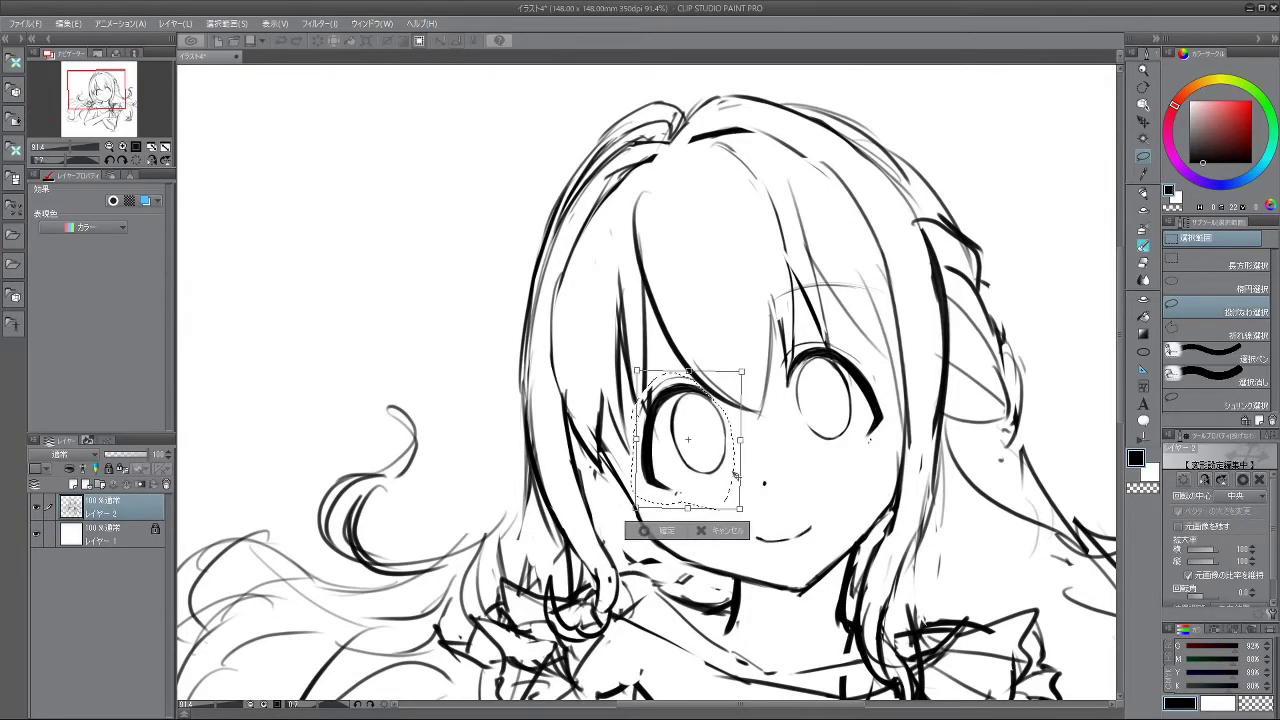
pyautogui.click(651, 537)
pyautogui.press('b')
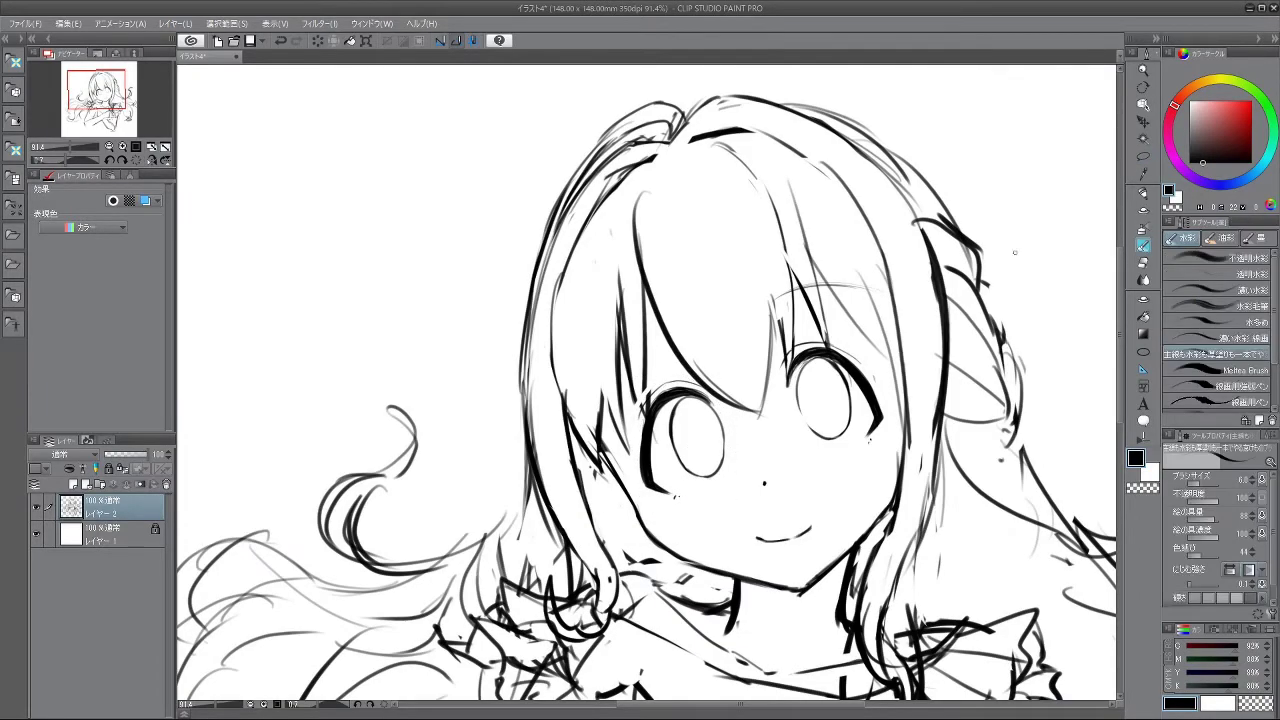
# - Sketch arched eyebrows over the bangs above both eyes, giving each a second curve for thickness
pyautogui.moveTo(636, 456)
pyautogui.mouseDown()
pyautogui.moveTo(703, 432)
pyautogui.moveTo(703, 332)
pyautogui.moveTo(653, 307)
pyautogui.moveTo(573, 368)
pyautogui.mouseUp()
pyautogui.moveTo(952, 323); pyautogui.dragTo(727, 238)
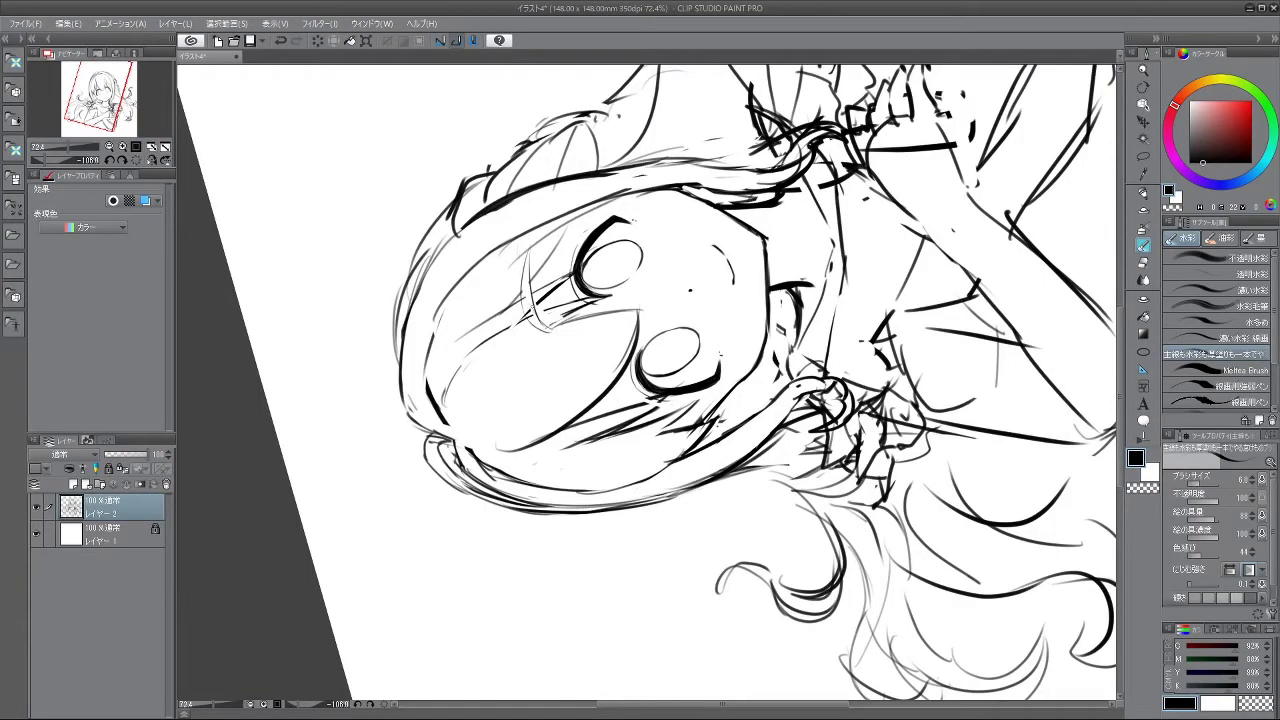
pyautogui.moveTo(684, 580)
pyautogui.mouseDown()
pyautogui.moveTo(889, 277)
pyautogui.moveTo(683, 170)
pyautogui.moveTo(460, 285)
pyautogui.mouseUp()
pyautogui.moveTo(768, 474); pyautogui.dragTo(768, 390)
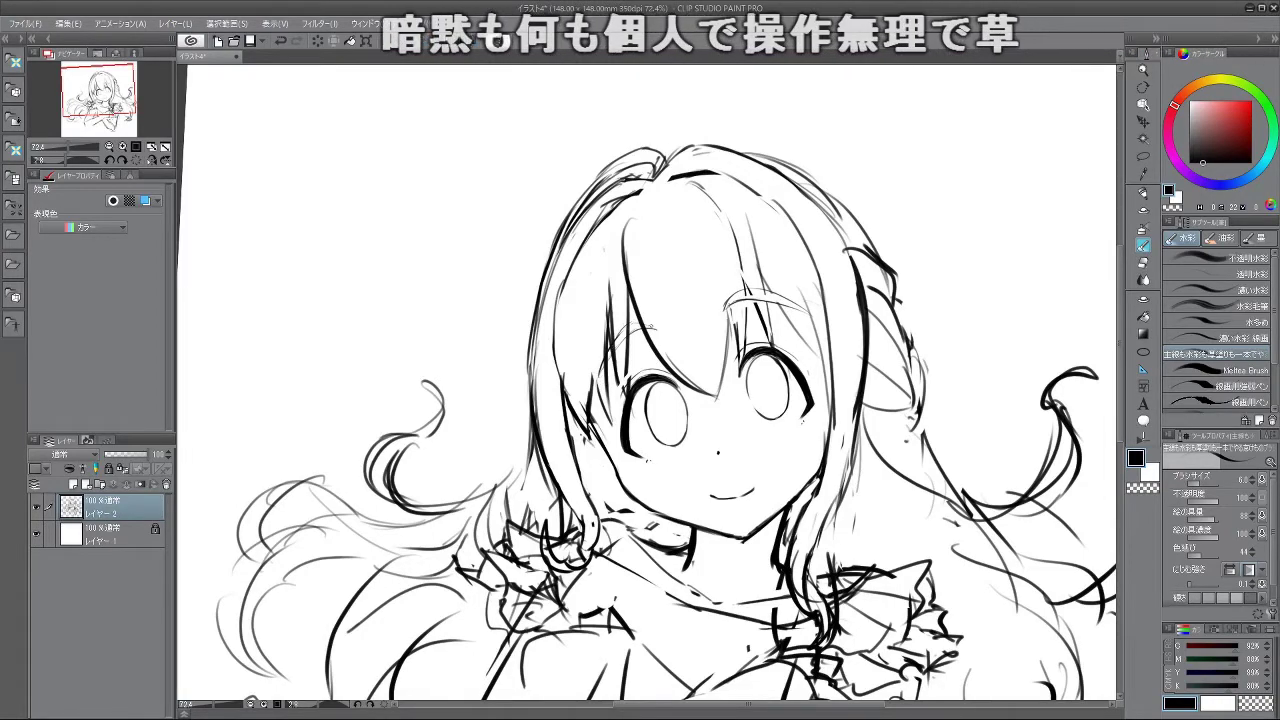
pyautogui.press('-')
pyautogui.press('-')
pyautogui.press('-')
pyautogui.press('-')
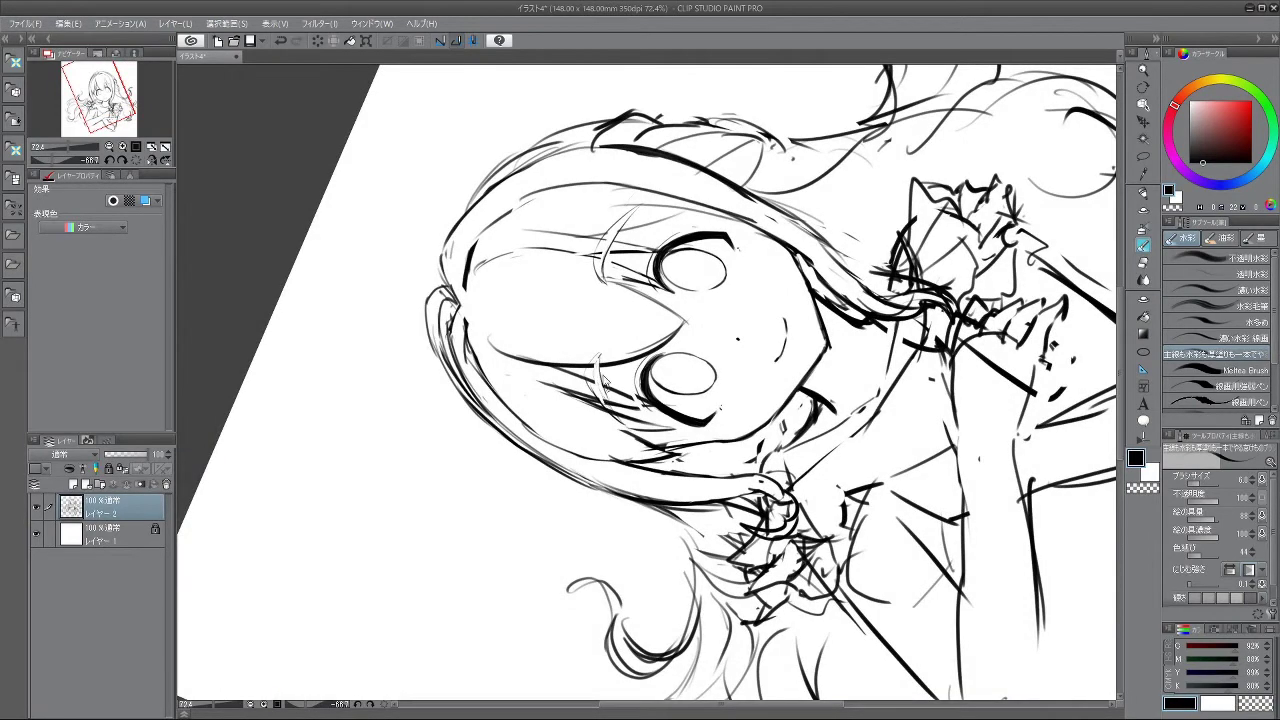
pyautogui.moveTo(590, 493); pyautogui.dragTo(716, 278)
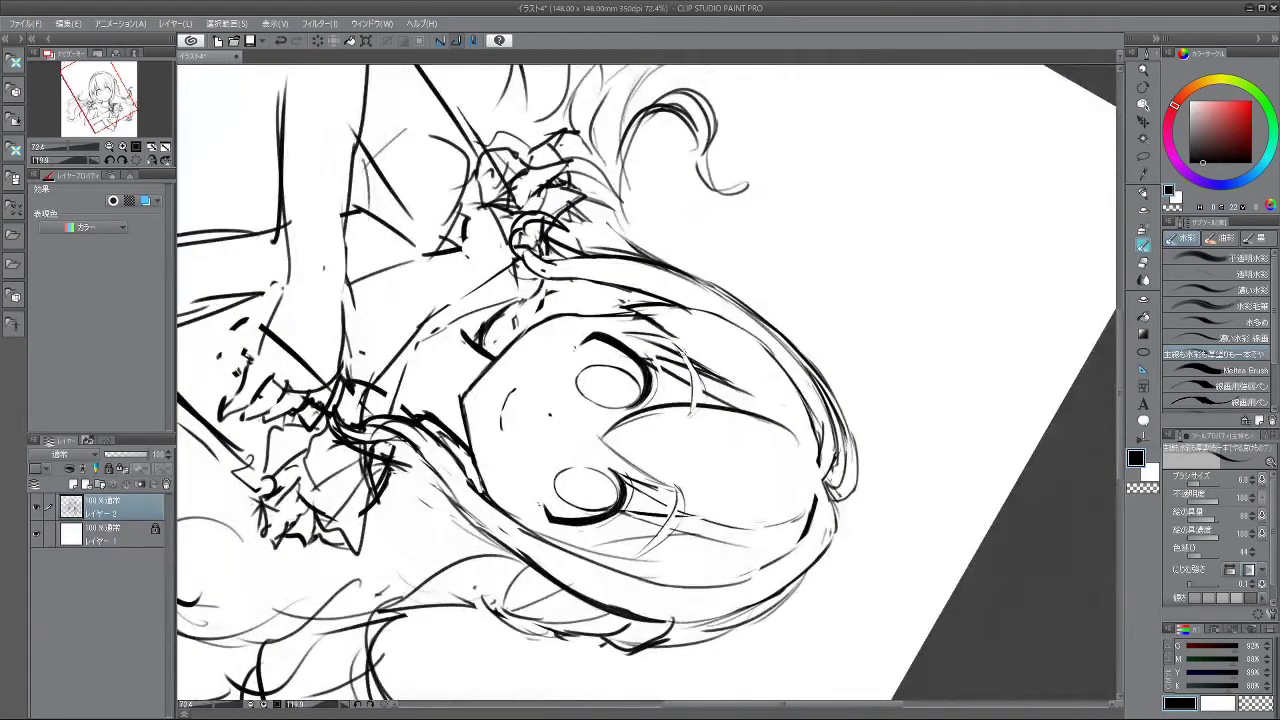
# - Refine the eyebrow above the eye opposite the braid, undoing a misplaced stroke and redrawing its curve
pyautogui.press('-')
pyautogui.press('-')
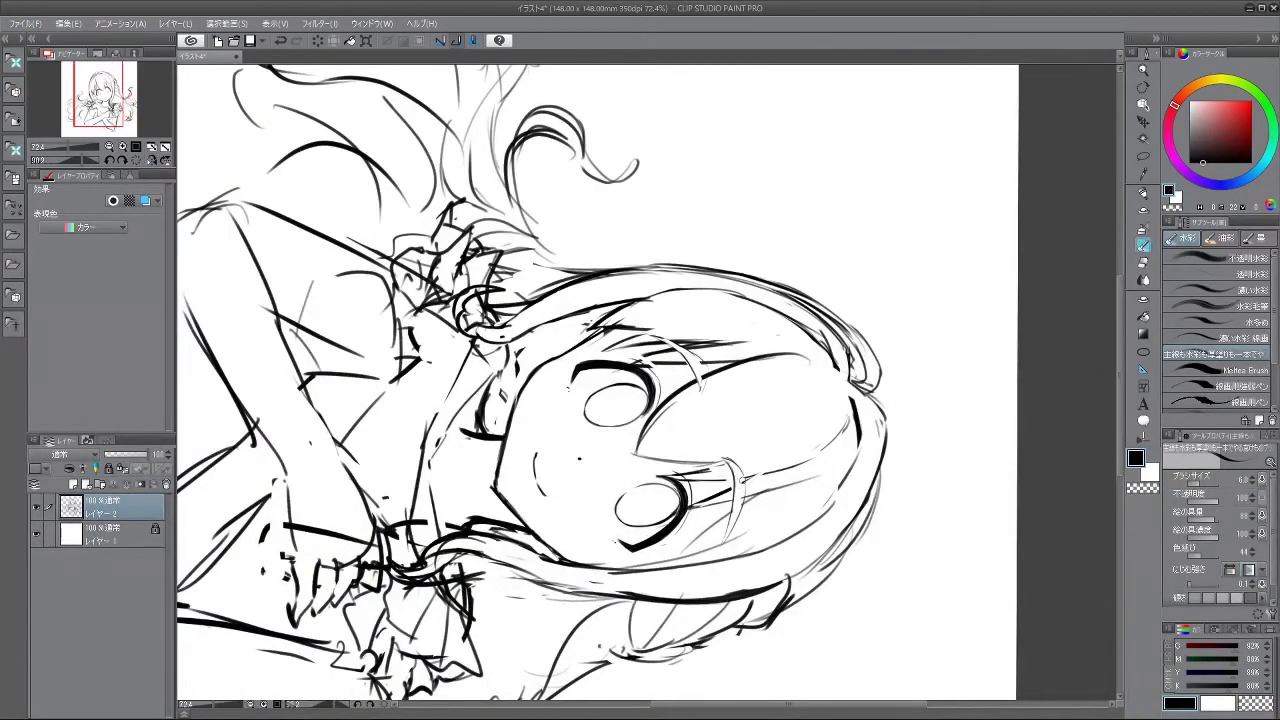
pyautogui.press('-')
pyautogui.press('-')
pyautogui.press('-')
pyautogui.press('-')
pyautogui.press('-')
pyautogui.press('-')
pyautogui.press('-')
pyautogui.press('-')
pyautogui.press('-')
pyautogui.press('-')
pyautogui.press('-')
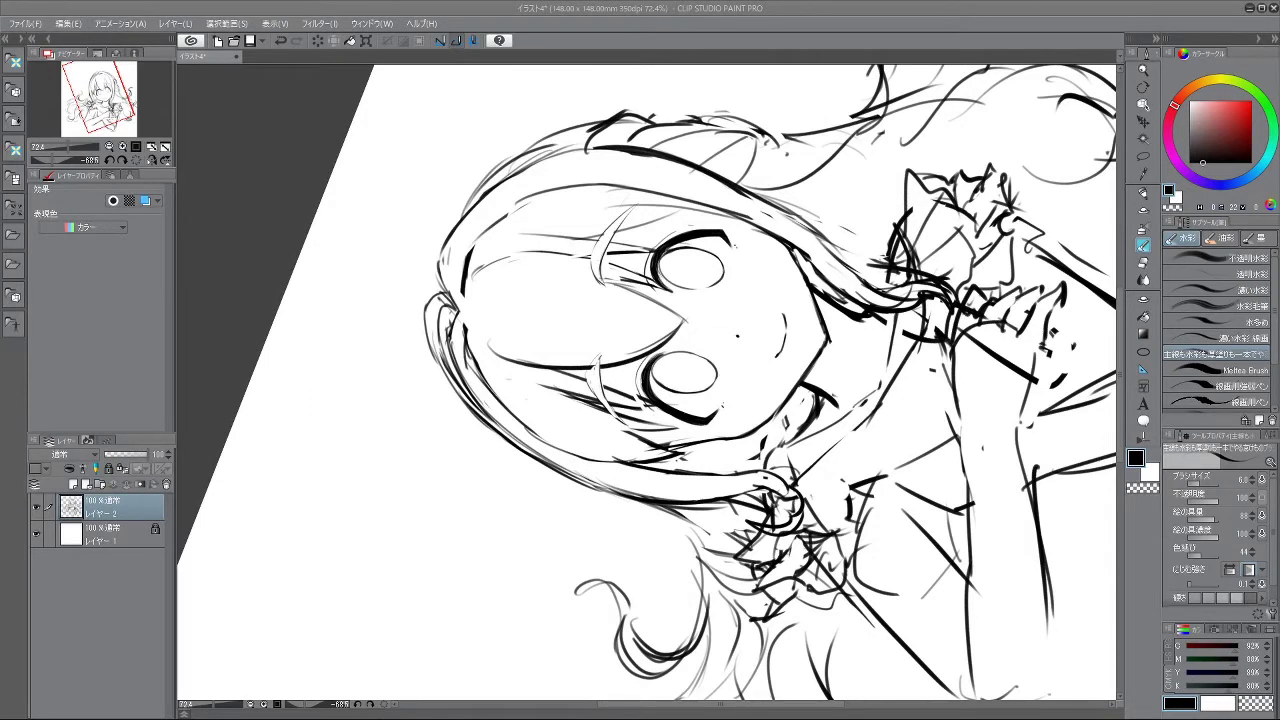
pyautogui.moveTo(597, 362); pyautogui.dragTo(595, 400)
pyautogui.hotkey('ctrl', 'z')
pyautogui.moveTo(592, 395)
pyautogui.mouseDown()
pyautogui.moveTo(692, 419)
pyautogui.moveTo(646, 325)
pyautogui.moveTo(628, 328)
pyautogui.mouseUp()
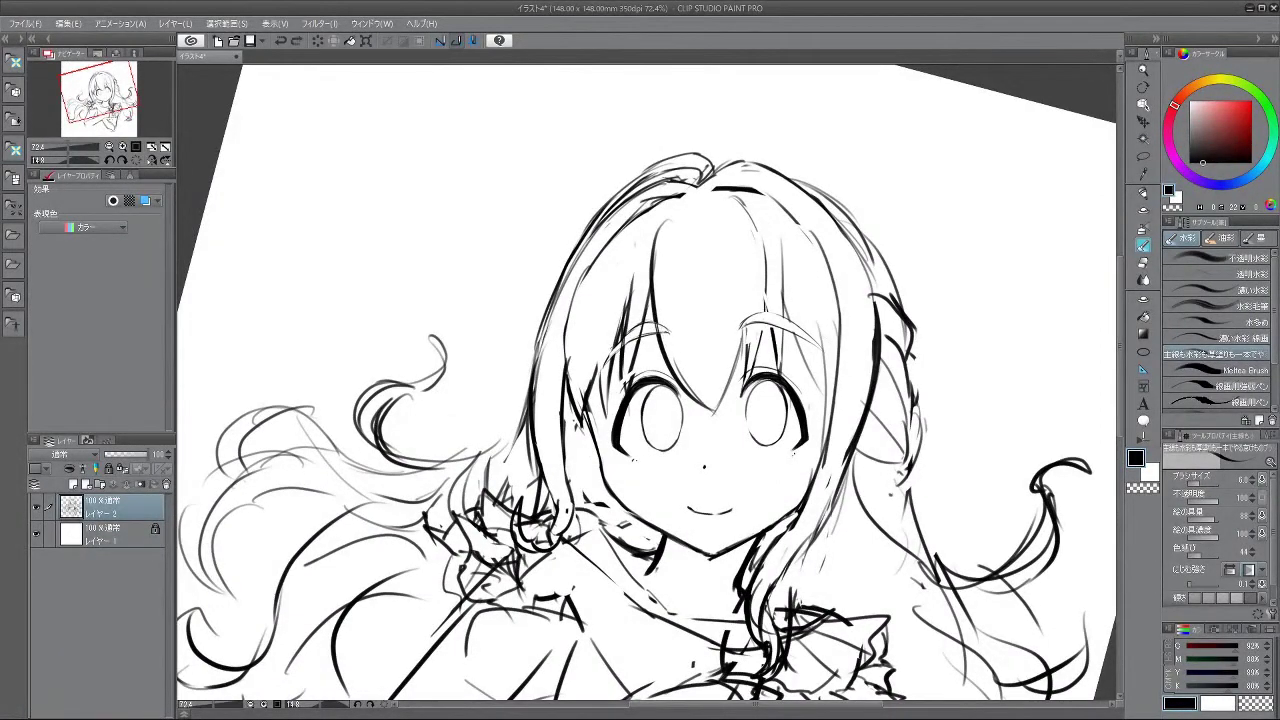
# - Redraw the thin bangs strands crossing the braid-side eyebrow with short brush strokes
pyautogui.hotkey('ctrl', 'z')
pyautogui.moveTo(744, 338); pyautogui.dragTo(739, 360)
pyautogui.moveTo(749, 313); pyautogui.dragTo(743, 360)
pyautogui.moveTo(767, 291); pyautogui.dragTo(757, 359)
pyautogui.moveTo(764, 288); pyautogui.dragTo(776, 346)
pyautogui.moveTo(780, 288); pyautogui.dragTo(787, 352)
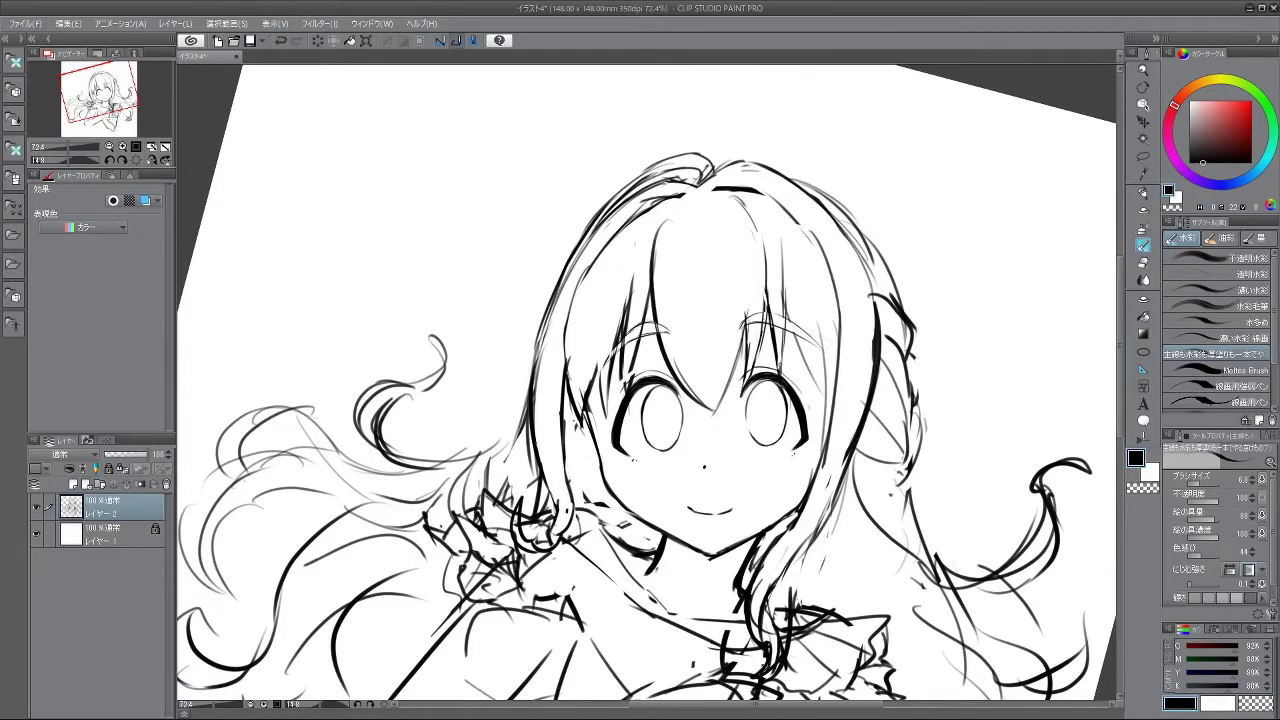
pyautogui.moveTo(784, 302); pyautogui.dragTo(799, 352)
pyautogui.moveTo(789, 302)
pyautogui.mouseDown()
pyautogui.moveTo(805, 373)
pyautogui.moveTo(643, 211)
pyautogui.moveTo(482, 336)
pyautogui.moveTo(746, 524)
pyautogui.moveTo(818, 404)
pyautogui.mouseUp()
pyautogui.moveTo(860, 302); pyautogui.dragTo(774, 313)
# - Refine the inner end of the braid-side eyebrow and its thin curve from rotated canvas angles
pyautogui.moveTo(725, 501); pyautogui.dragTo(714, 260)
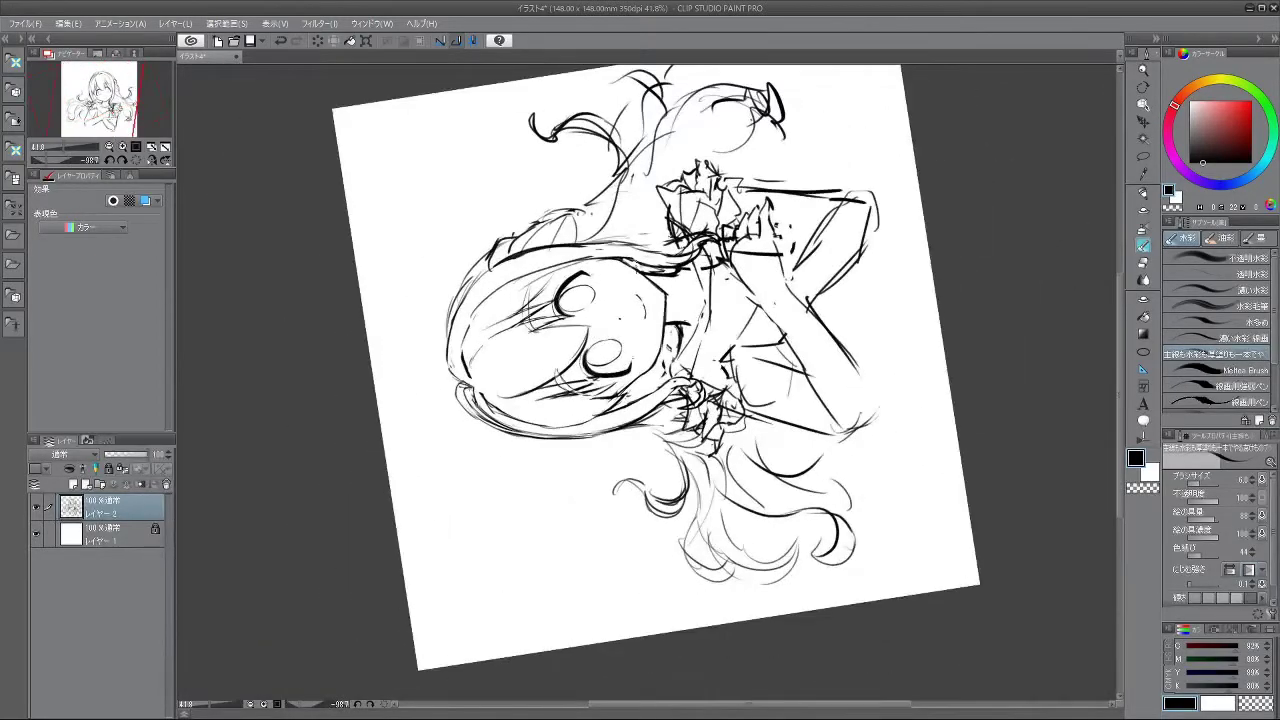
pyautogui.scroll(3, 548, 290)
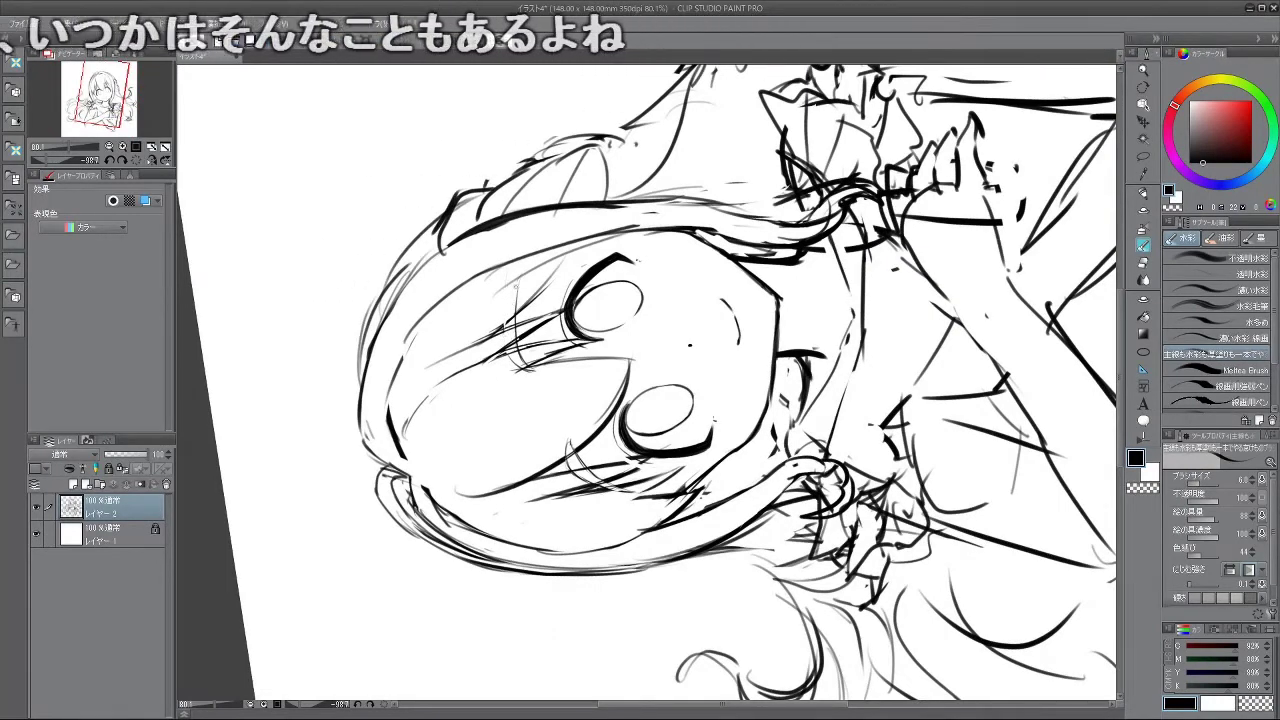
pyautogui.moveTo(510, 296); pyautogui.dragTo(526, 371)
pyautogui.moveTo(518, 483)
pyautogui.mouseDown()
pyautogui.moveTo(598, 494)
pyautogui.moveTo(728, 443)
pyautogui.mouseUp()
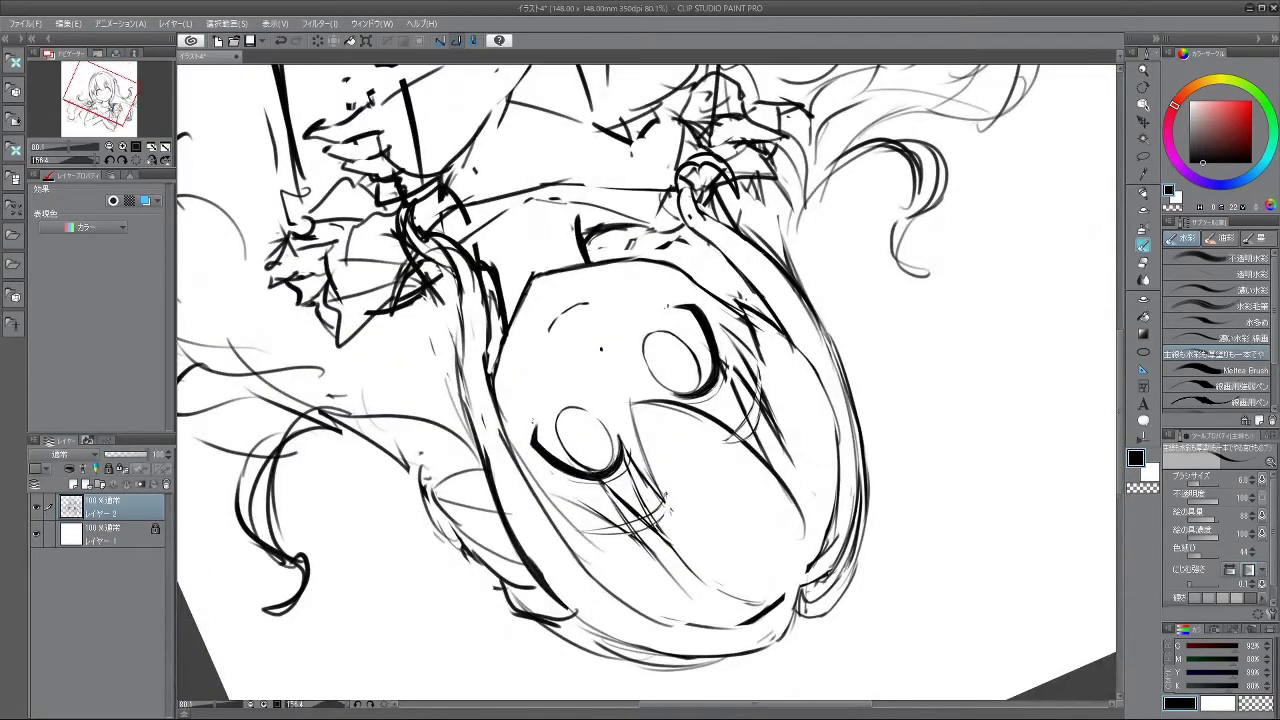
pyautogui.moveTo(671, 512); pyautogui.dragTo(668, 254)
pyautogui.moveTo(807, 393); pyautogui.dragTo(720, 400)
pyautogui.moveTo(833, 352)
pyautogui.mouseDown()
pyautogui.moveTo(790, 303)
pyautogui.moveTo(811, 350)
pyautogui.mouseUp()
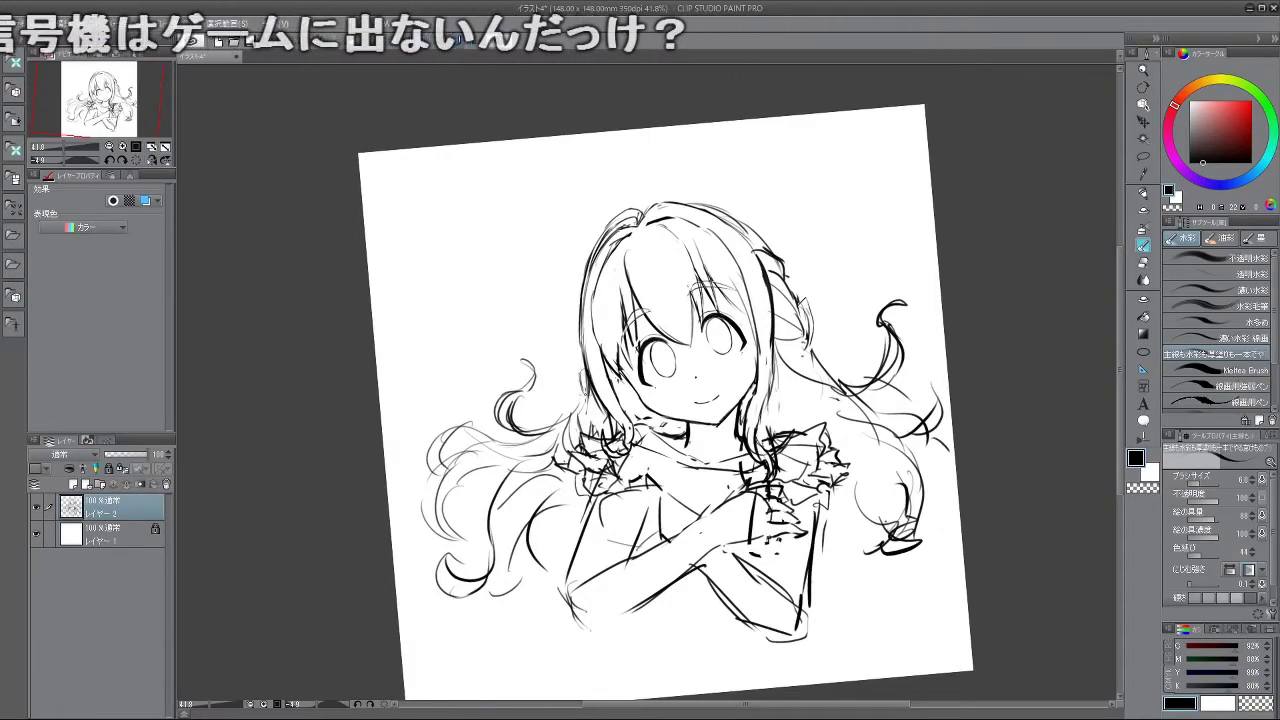
# - Add a bangs strand by the braid-side eyebrow and rough pointed accents beside the braid and the opposite hair edge
pyautogui.moveTo(737, 401)
pyautogui.mouseDown()
pyautogui.moveTo(725, 336)
pyautogui.moveTo(599, 306)
pyautogui.moveTo(600, 458)
pyautogui.moveTo(737, 390)
pyautogui.mouseUp()
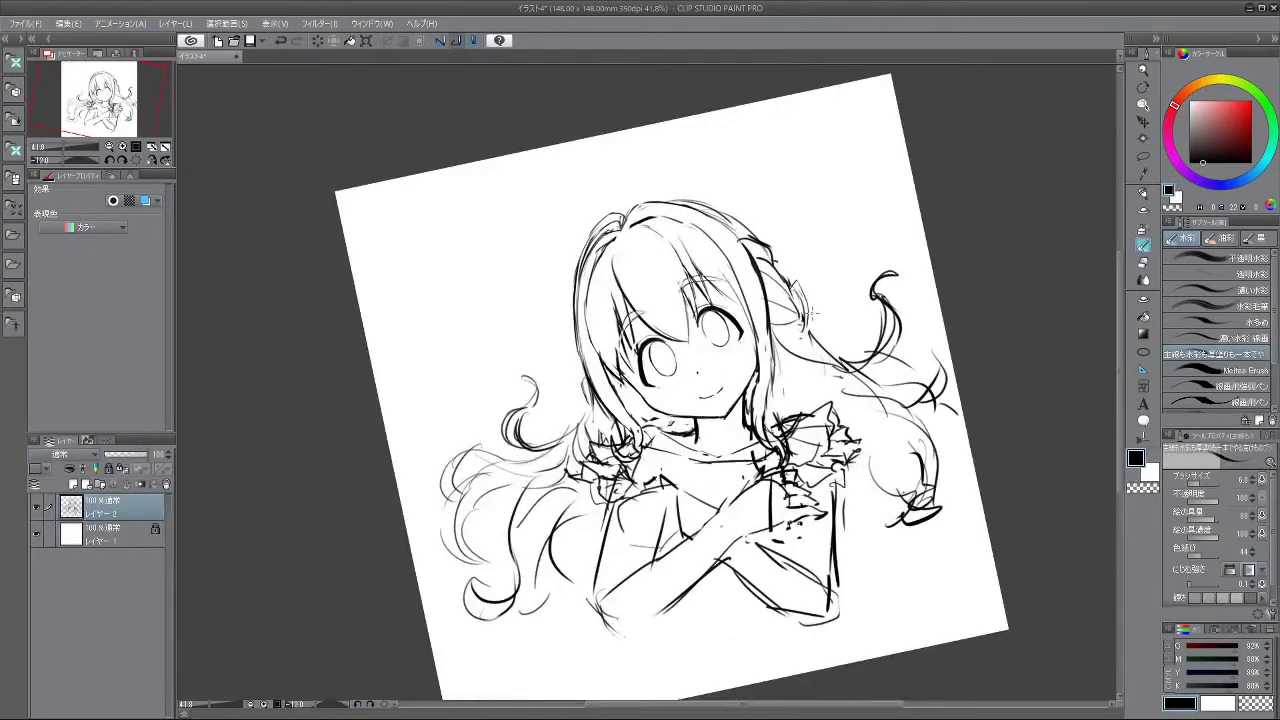
pyautogui.moveTo(691, 272); pyautogui.dragTo(697, 312)
pyautogui.moveTo(697, 345)
pyautogui.mouseDown()
pyautogui.moveTo(690, 270)
pyautogui.moveTo(604, 270)
pyautogui.mouseUp()
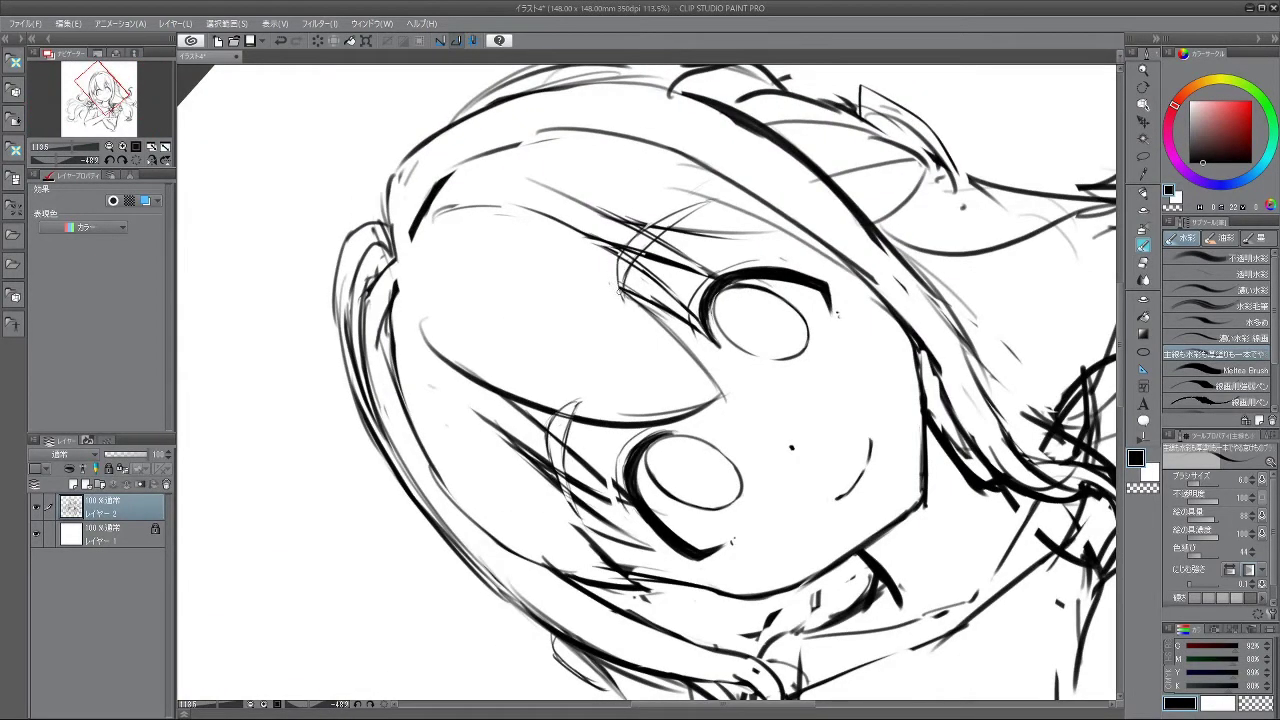
# - Hatch short diagonal blush lines on both cheeks beneath the eyes
pyautogui.moveTo(742, 492)
pyautogui.mouseDown()
pyautogui.moveTo(636, 456)
pyautogui.moveTo(751, 443)
pyautogui.moveTo(743, 311)
pyautogui.moveTo(595, 273)
pyautogui.moveTo(755, 441)
pyautogui.moveTo(650, 445)
pyautogui.mouseUp()
pyautogui.moveTo(740, 446)
pyautogui.mouseDown()
pyautogui.moveTo(678, 440)
pyautogui.moveTo(755, 435)
pyautogui.moveTo(672, 480)
pyautogui.moveTo(782, 450)
pyautogui.moveTo(719, 452)
pyautogui.mouseUp()
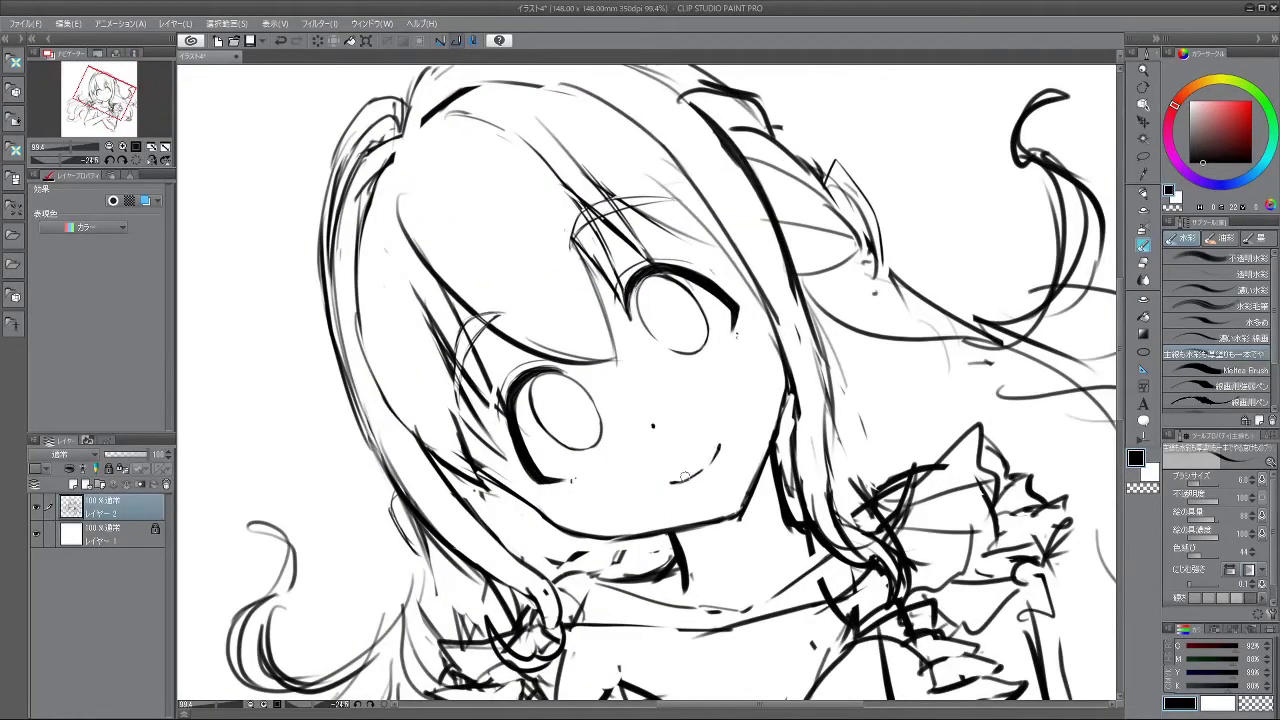
pyautogui.moveTo(749, 510); pyautogui.dragTo(730, 474)
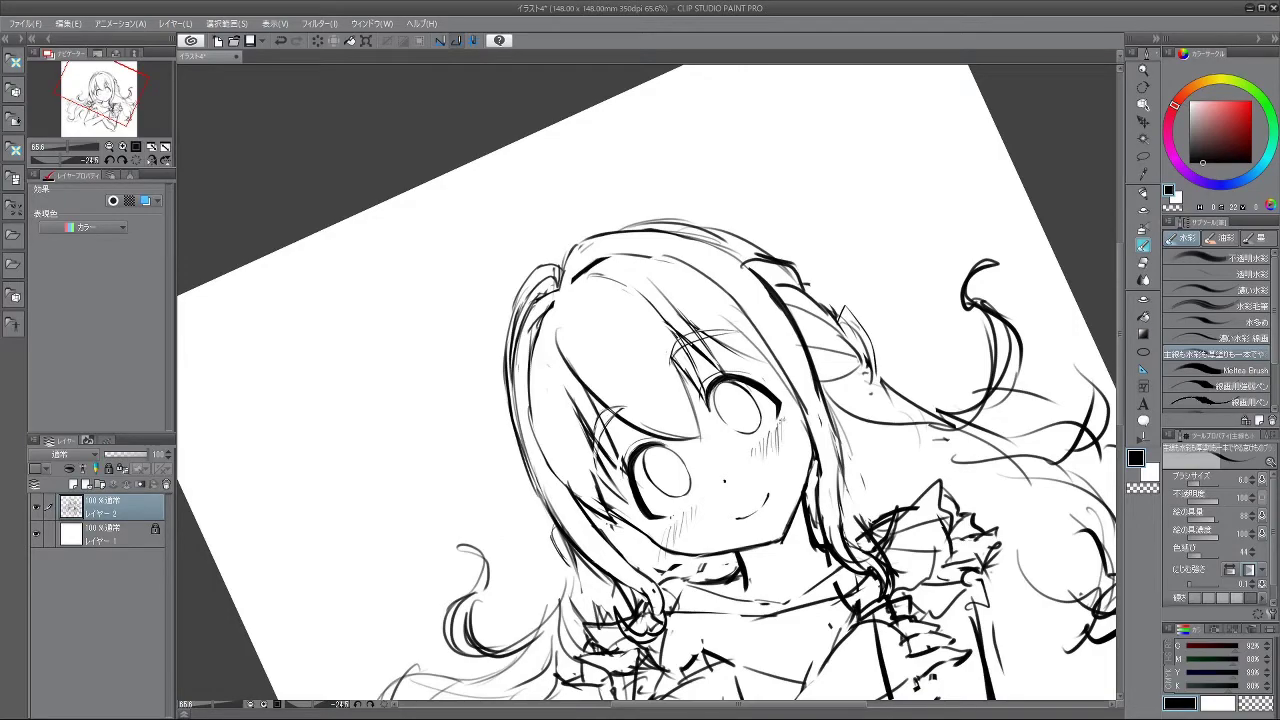
pyautogui.moveTo(684, 456)
pyautogui.mouseDown()
pyautogui.moveTo(725, 363)
pyautogui.moveTo(726, 397)
pyautogui.moveTo(662, 455)
pyautogui.moveTo(643, 441)
pyautogui.moveTo(697, 455)
pyautogui.mouseUp()
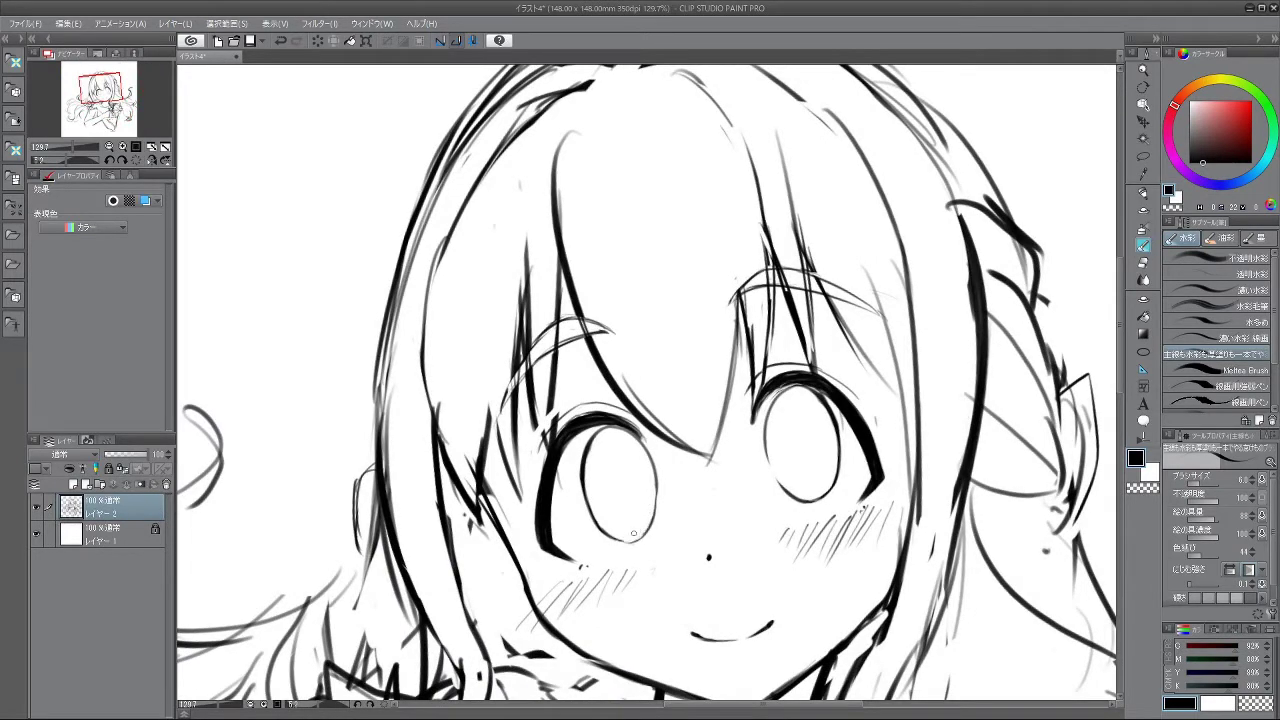
# - Draw a small round highlight in the upper inner part of each iris, undoing misplaced strokes
pyautogui.moveTo(637, 463)
pyautogui.mouseDown()
pyautogui.moveTo(621, 440)
pyautogui.moveTo(646, 457)
pyautogui.moveTo(622, 461)
pyautogui.moveTo(646, 455)
pyautogui.mouseUp()
pyautogui.hotkey('ctrl', 'z')
pyautogui.hotkey('ctrl', 'z')
pyautogui.hotkey('ctrl', 'z')
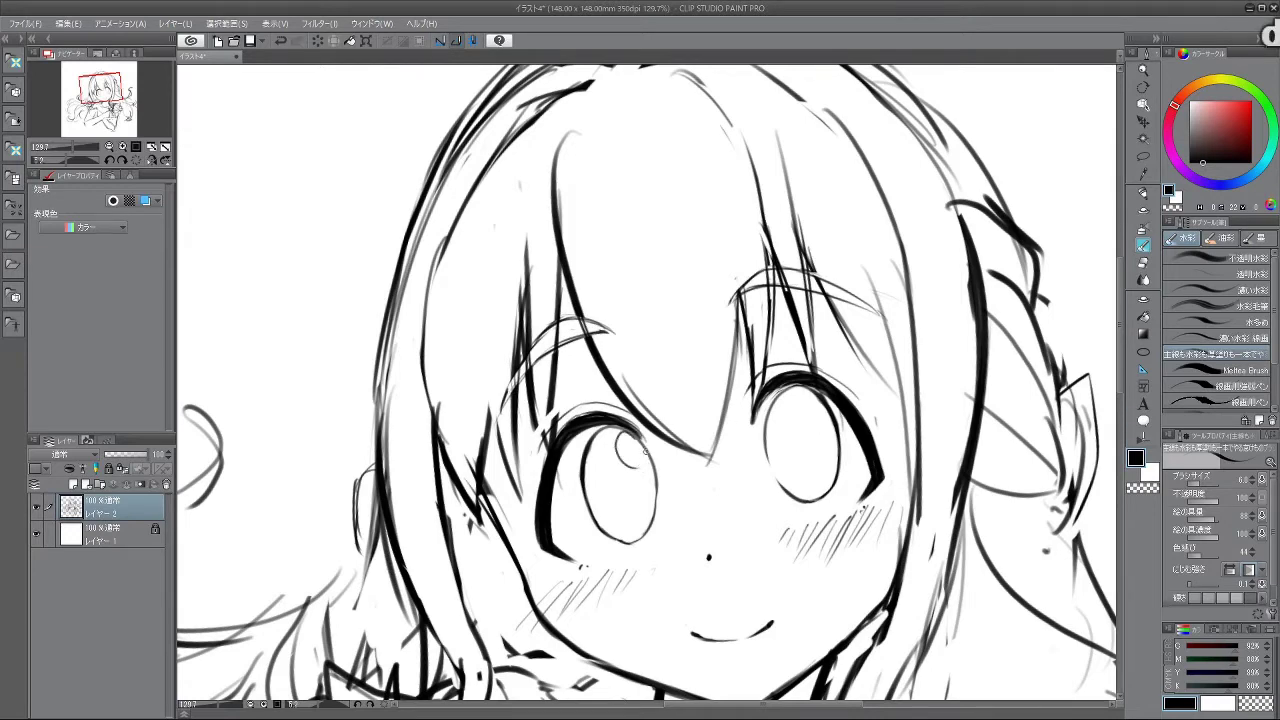
pyautogui.moveTo(808, 395)
pyautogui.mouseDown()
pyautogui.moveTo(807, 422)
pyautogui.moveTo(834, 422)
pyautogui.mouseUp()
pyautogui.hotkey('ctrl', 'z')
pyautogui.hotkey('ctrl', 'z')
pyautogui.hotkey('ctrl', 'z')
pyautogui.hotkey('ctrl', 'z')
pyautogui.hotkey('ctrl', 'z')
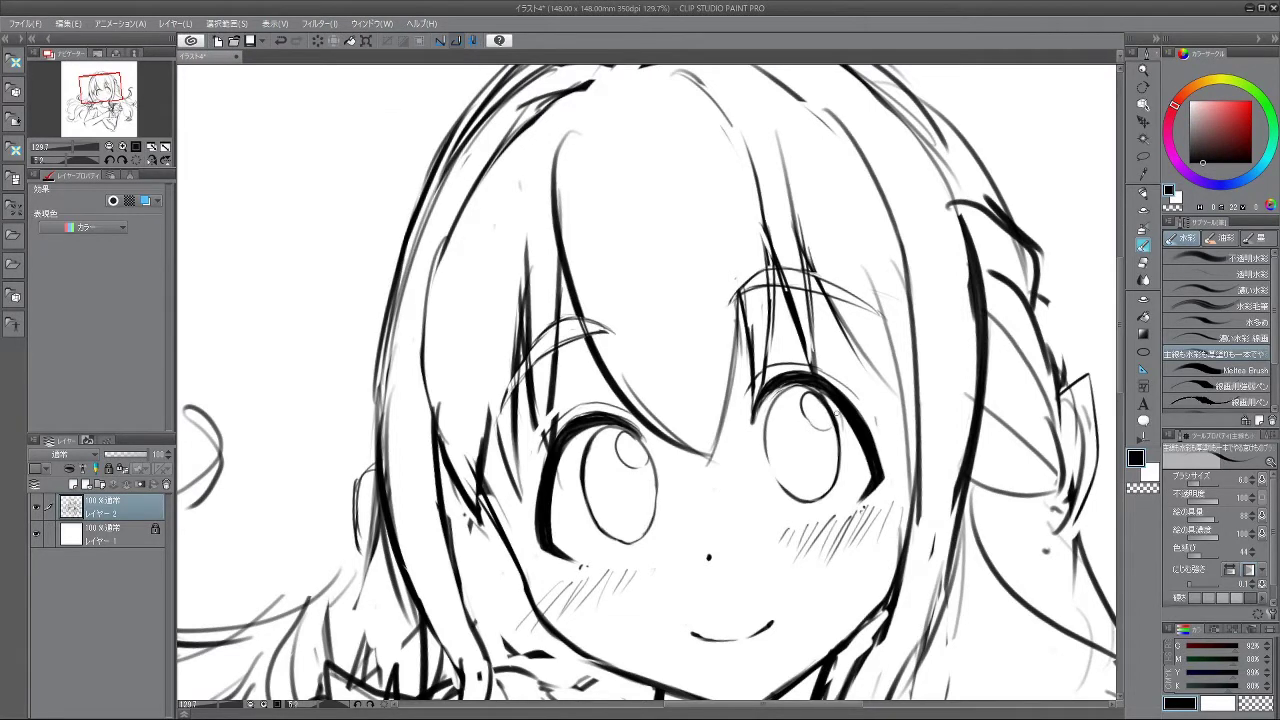
# - Try to add a small mark in the lower part of the iris opposite the braid
pyautogui.scroll(-5, 855, 413)
pyautogui.scroll(4, 850, 430)
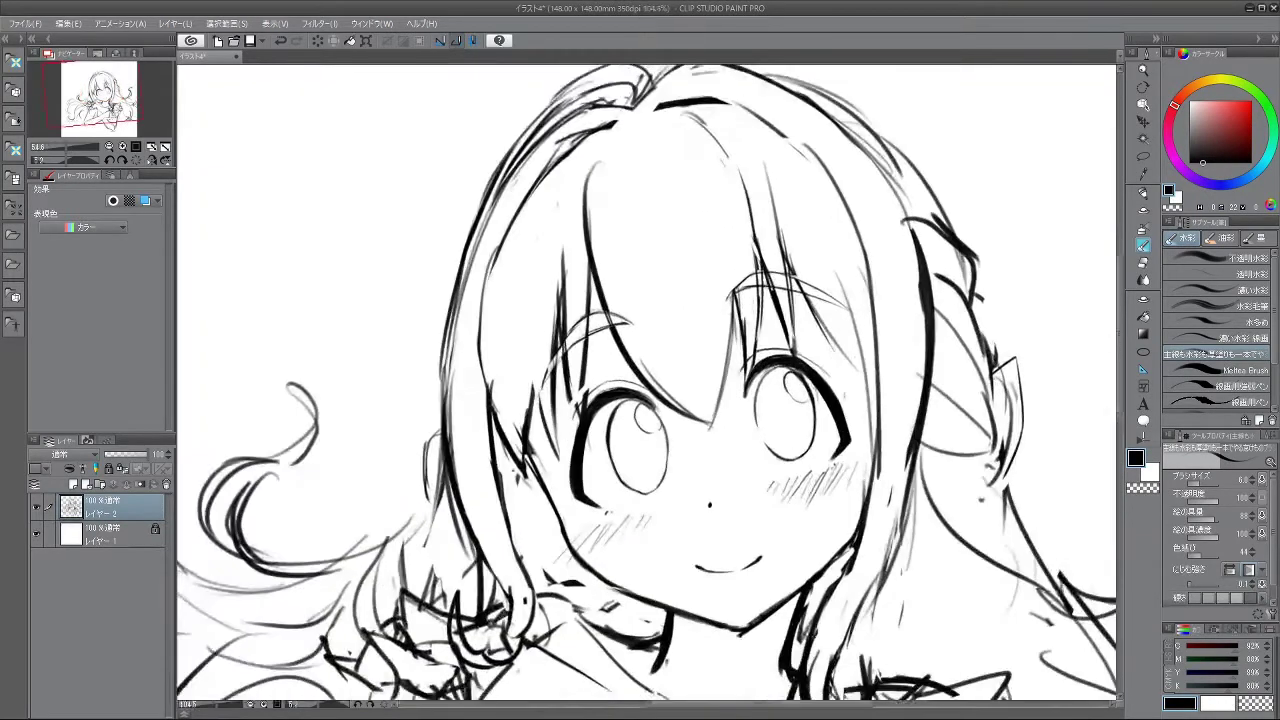
pyautogui.scroll(-5, 830, 434)
pyautogui.scroll(4, 686, 428)
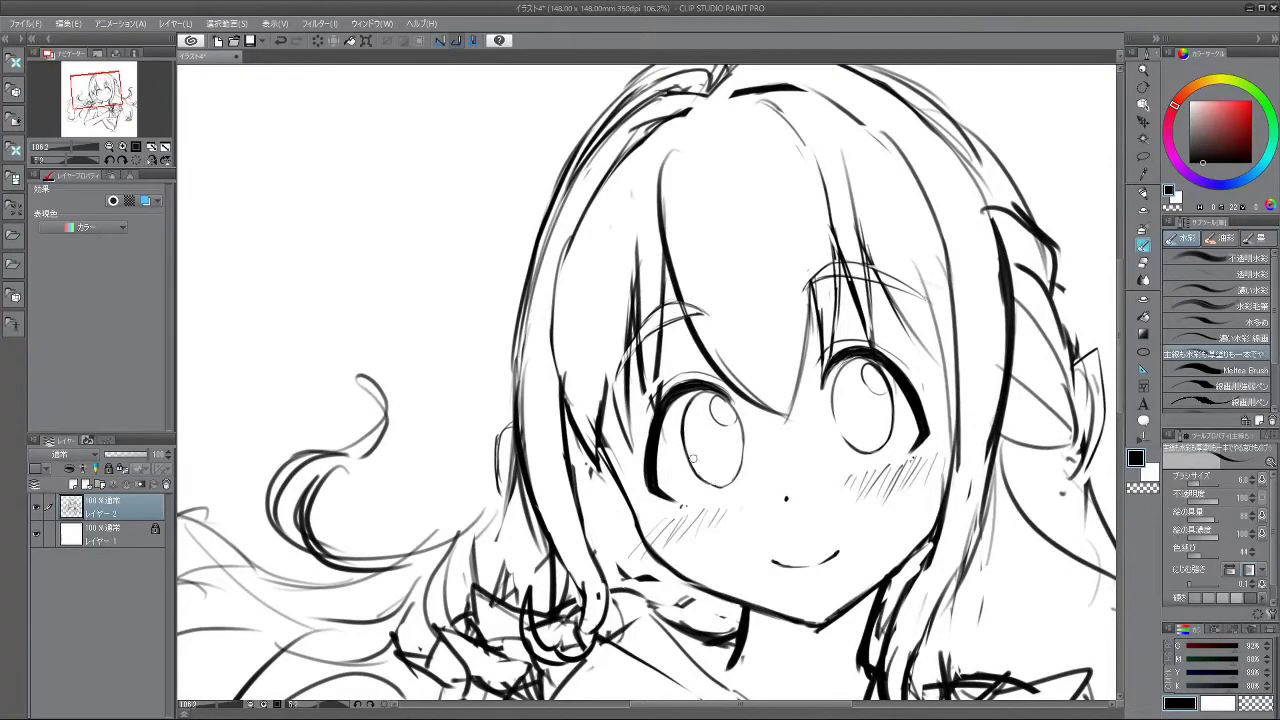
pyautogui.moveTo(718, 484); pyautogui.dragTo(704, 474)
pyautogui.hotkey('ctrl', 'z')
pyautogui.moveTo(1018, 566); pyautogui.dragTo(930, 545)
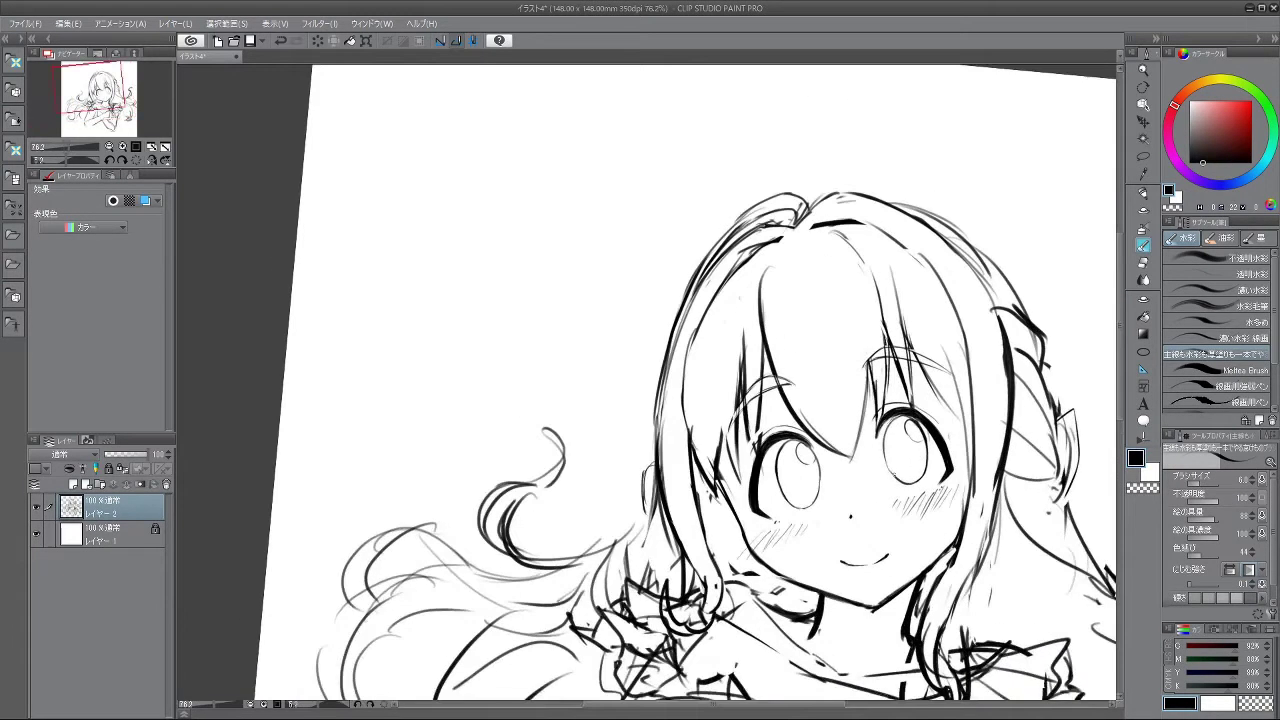
pyautogui.moveTo(851, 536); pyautogui.dragTo(874, 267)
pyautogui.moveTo(660, 135)
pyautogui.mouseDown()
pyautogui.moveTo(408, 320)
pyautogui.moveTo(435, 538)
pyautogui.moveTo(900, 445)
pyautogui.moveTo(860, 225)
pyautogui.mouseUp()
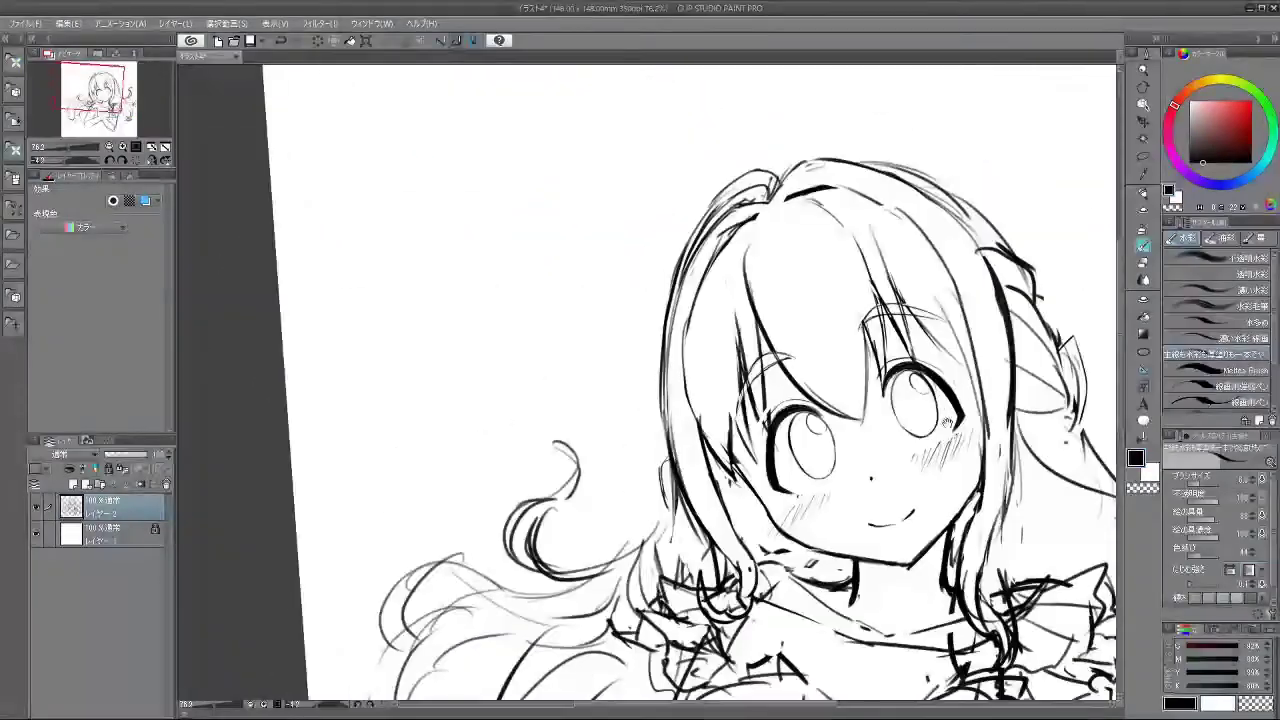
pyautogui.moveTo(946, 418); pyautogui.dragTo(868, 415)
pyautogui.scroll(1, 868, 416)
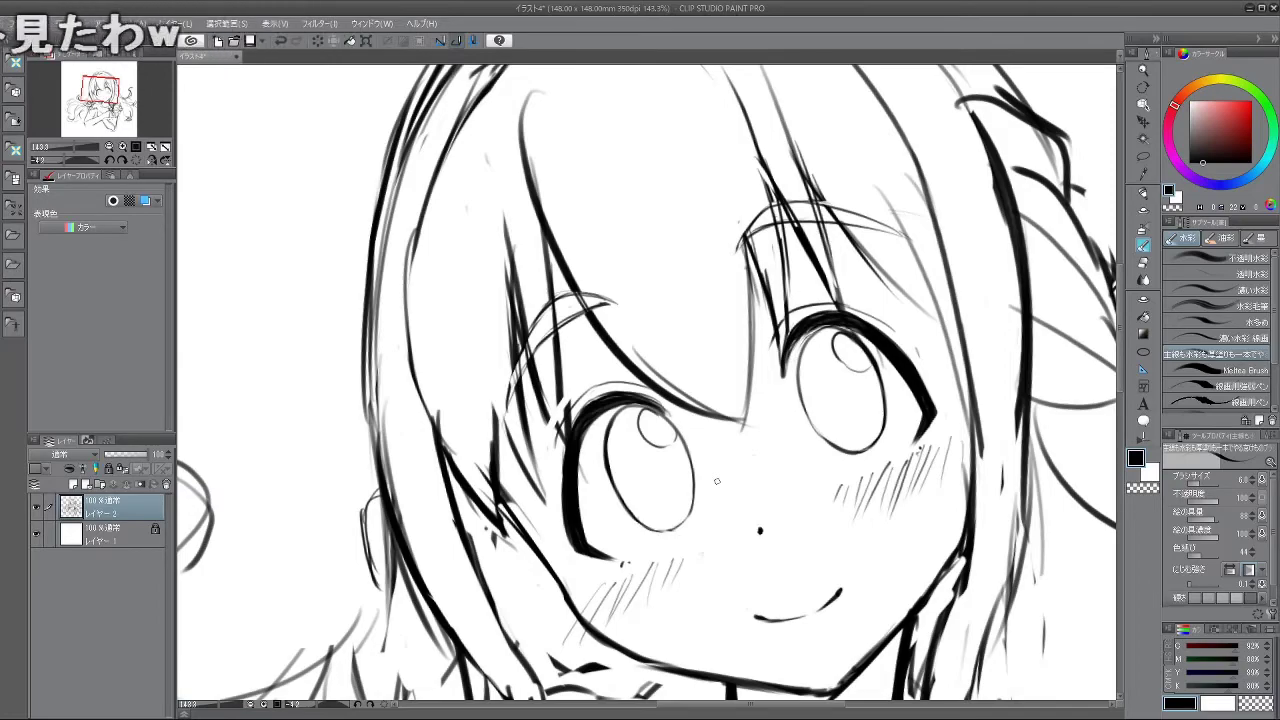
pyautogui.scroll(-5, 784, 433)
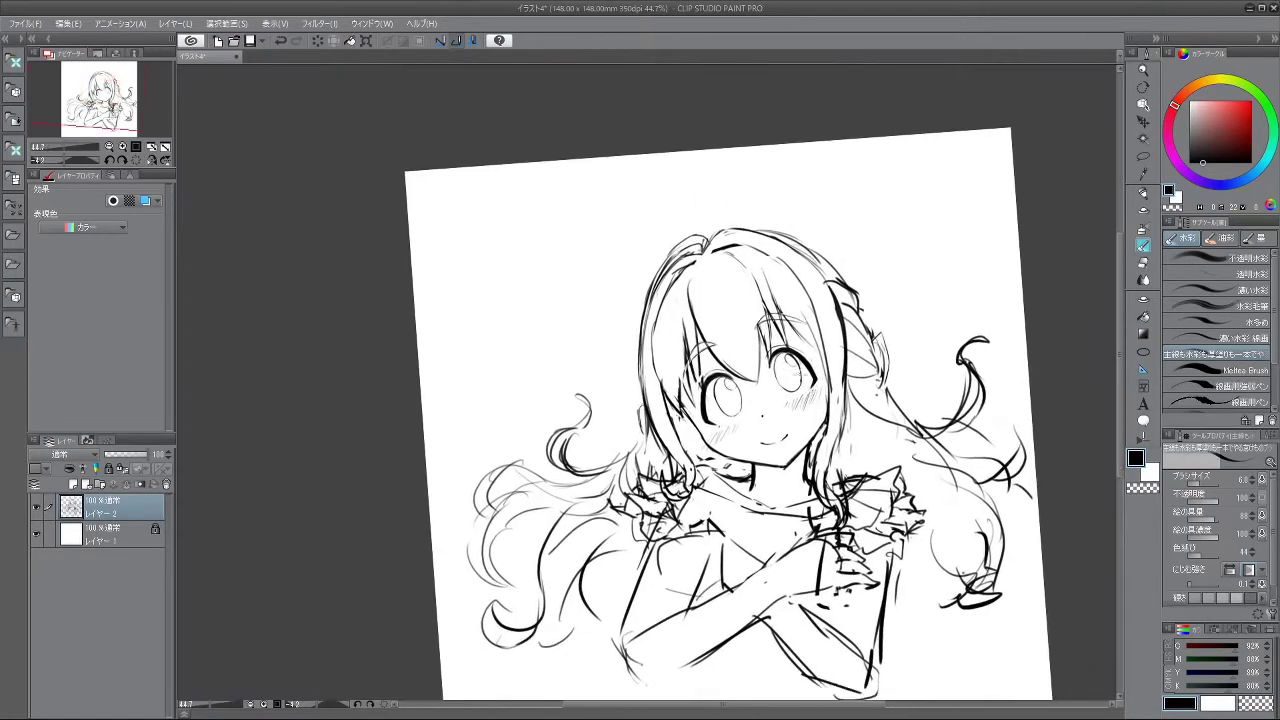
pyautogui.scroll(4, 790, 369)
# - Rework the outline of the braid-side iris with thin brush strokes from upside-down and tilted canvas angles
pyautogui.moveTo(650, 552)
pyautogui.mouseDown()
pyautogui.moveTo(817, 385)
pyautogui.moveTo(680, 215)
pyautogui.mouseUp()
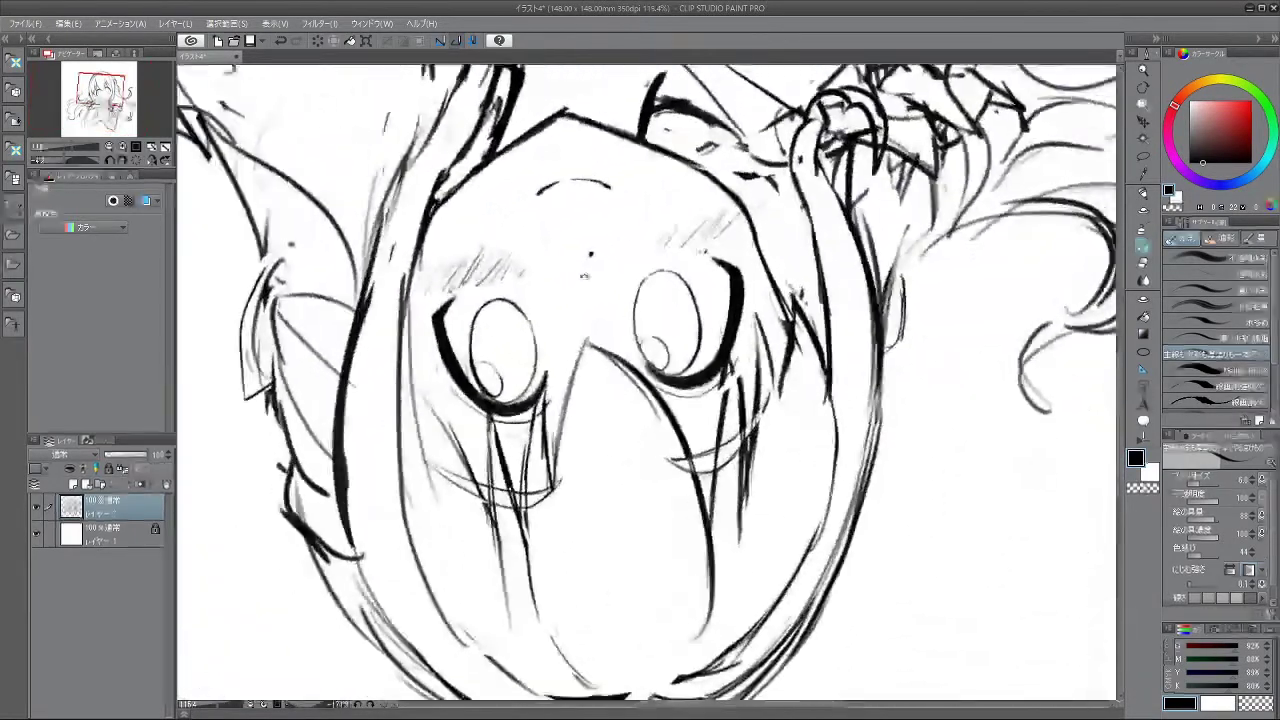
pyautogui.moveTo(527, 314); pyautogui.dragTo(536, 342)
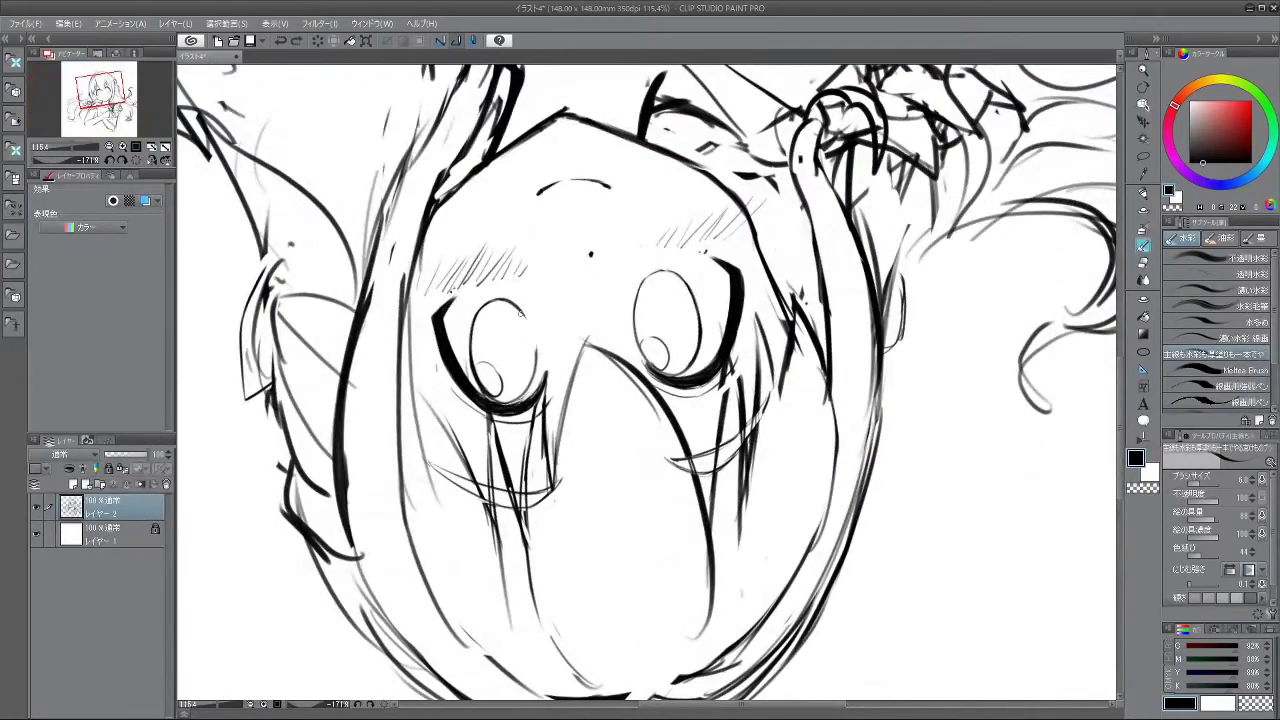
pyautogui.moveTo(472, 498); pyautogui.dragTo(822, 269)
pyautogui.moveTo(735, 578); pyautogui.dragTo(527, 542)
pyautogui.moveTo(730, 428); pyautogui.dragTo(741, 391)
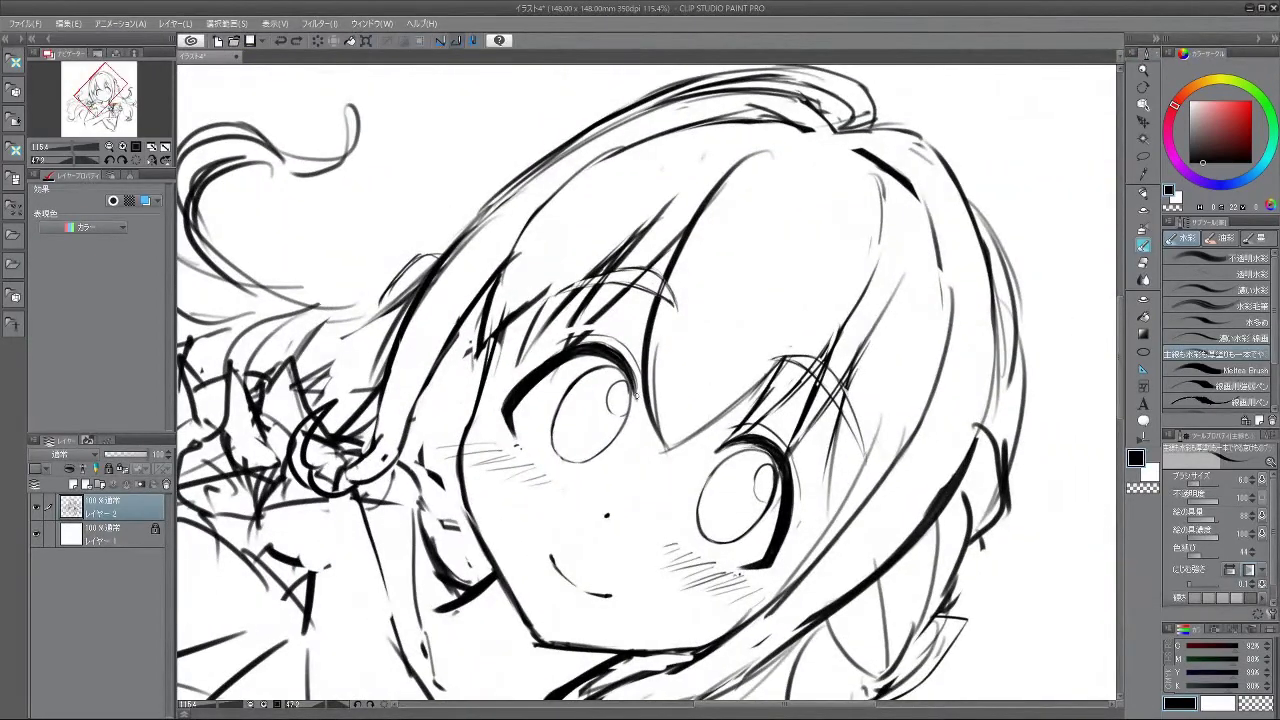
pyautogui.moveTo(632, 528); pyautogui.dragTo(650, 462)
pyautogui.moveTo(852, 338); pyautogui.dragTo(749, 304)
pyautogui.moveTo(703, 380)
pyautogui.mouseDown()
pyautogui.moveTo(729, 380)
pyautogui.moveTo(709, 380)
pyautogui.mouseUp()
pyautogui.moveTo(709, 380); pyautogui.dragTo(738, 380)
pyautogui.moveTo(643, 504)
pyautogui.mouseDown()
pyautogui.moveTo(737, 466)
pyautogui.moveTo(759, 435)
pyautogui.moveTo(681, 451)
pyautogui.moveTo(725, 334)
pyautogui.moveTo(600, 304)
pyautogui.moveTo(595, 425)
pyautogui.mouseUp()
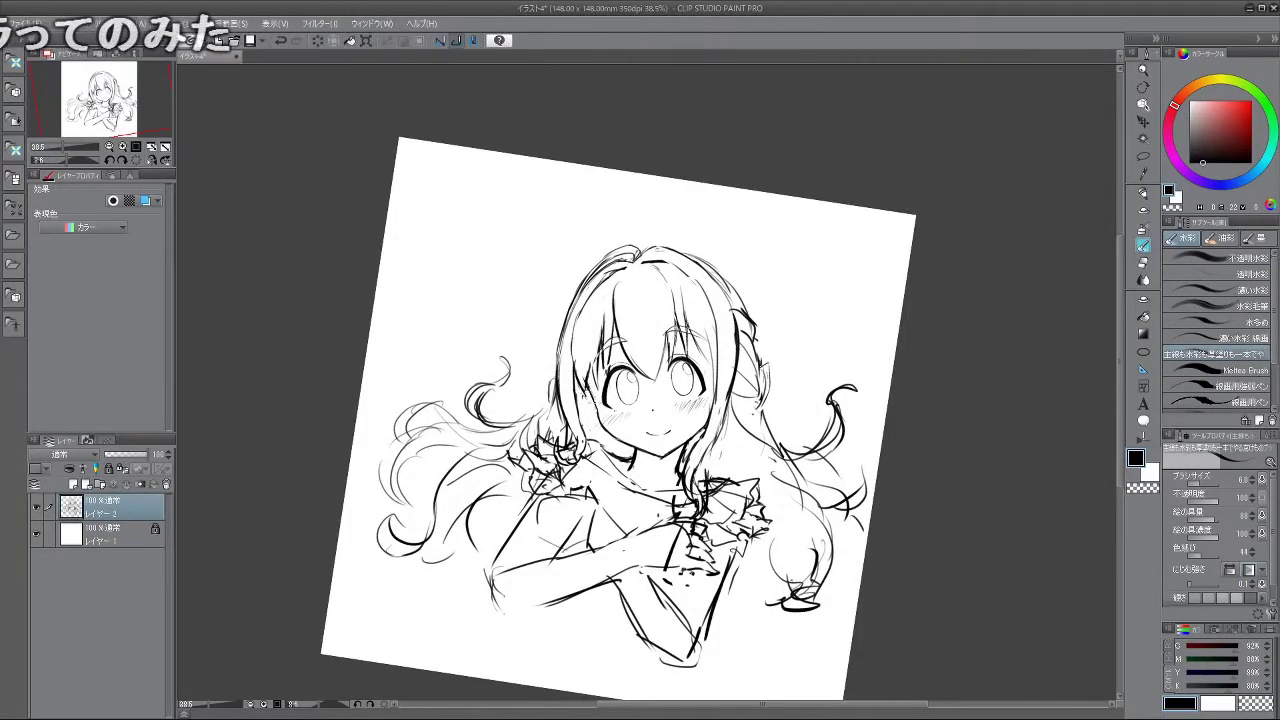
pyautogui.moveTo(634, 568); pyautogui.dragTo(825, 330)
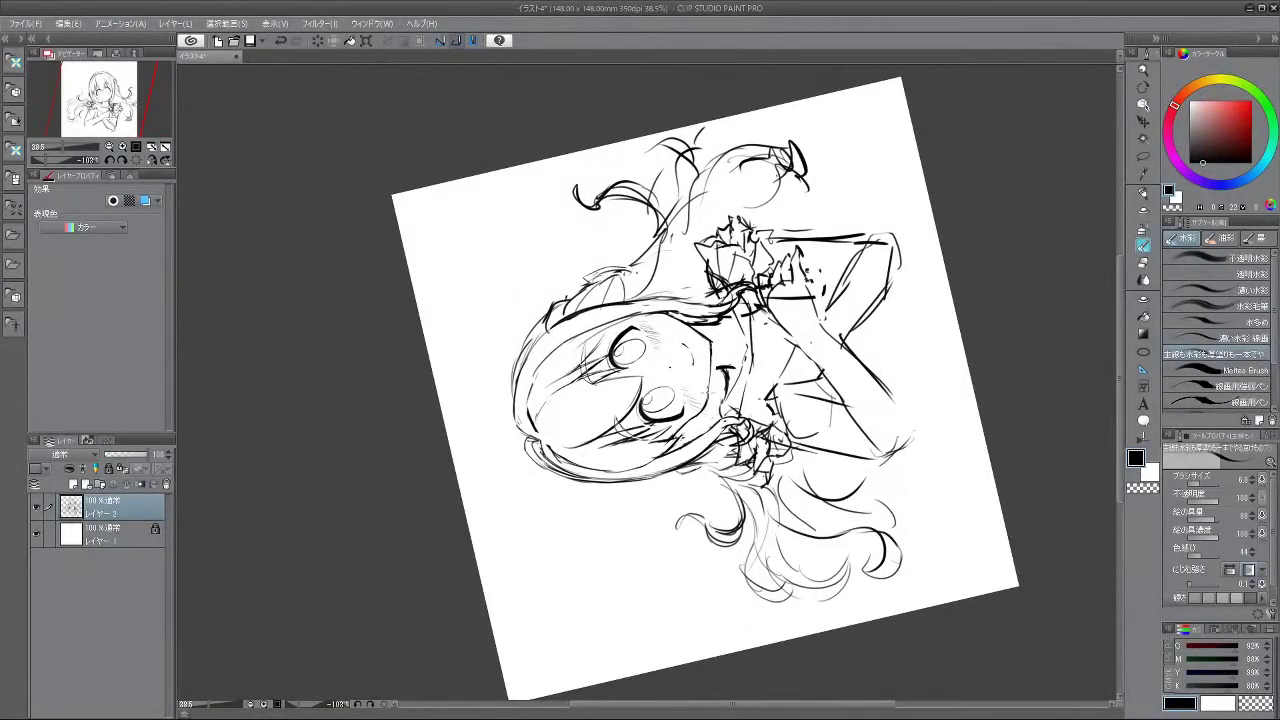
pyautogui.moveTo(641, 507)
pyautogui.mouseDown()
pyautogui.moveTo(860, 350)
pyautogui.moveTo(700, 175)
pyautogui.moveTo(400, 490)
pyautogui.moveTo(527, 625)
pyautogui.mouseUp()
pyautogui.moveTo(777, 337)
pyautogui.mouseDown()
pyautogui.moveTo(756, 299)
pyautogui.moveTo(777, 337)
pyautogui.mouseUp()
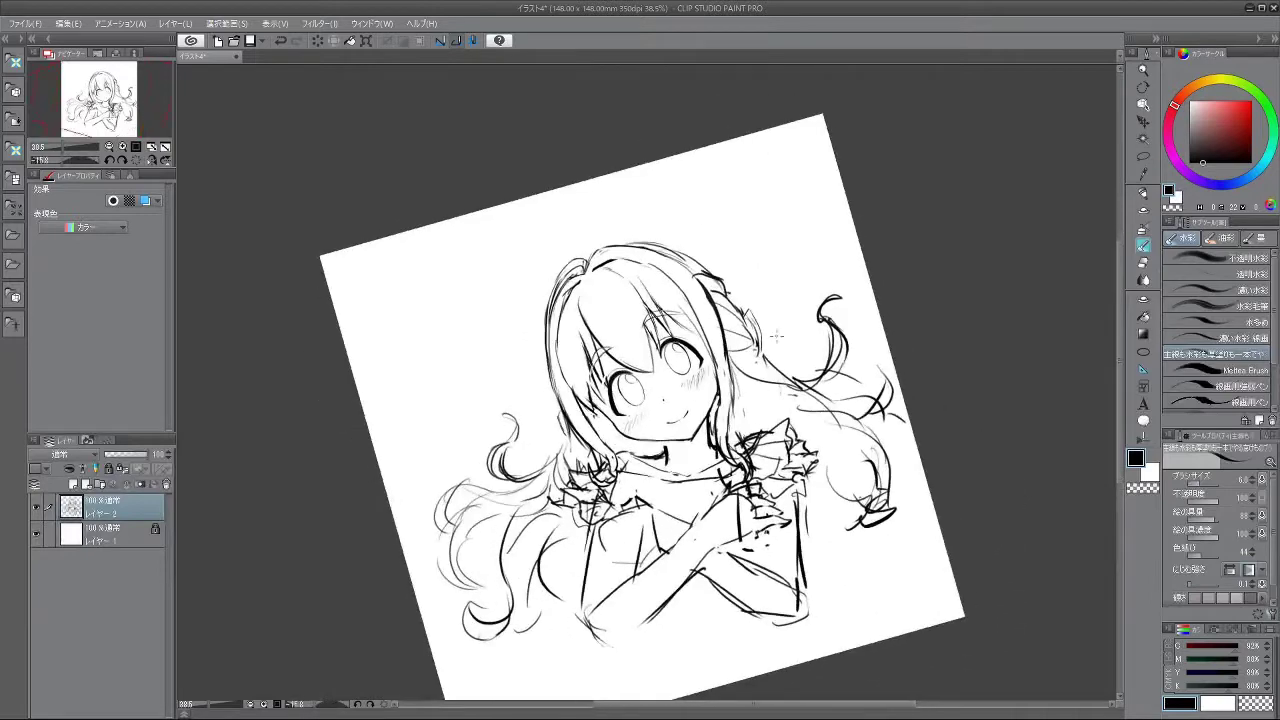
# - Lasso the character's head and nudge it slightly down and away from the braid with a transform, clearing the selection
pyautogui.scroll(1, 712, 378)
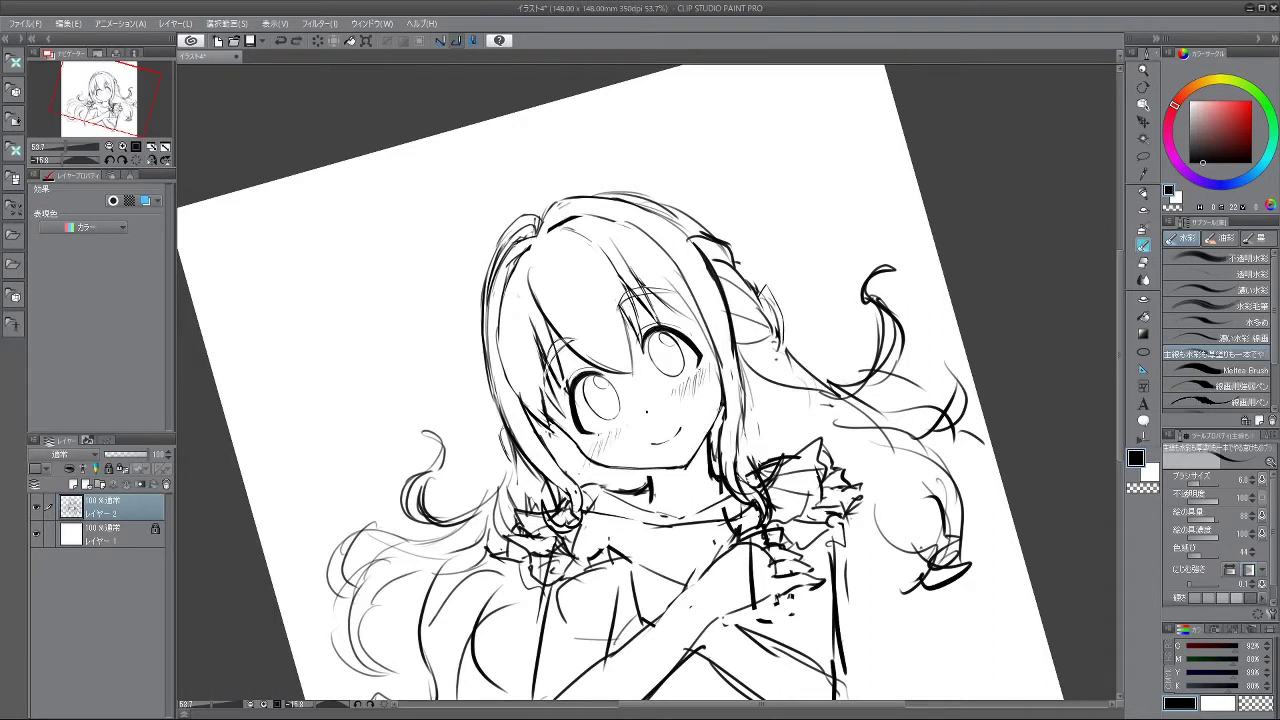
pyautogui.moveTo(683, 470); pyautogui.dragTo(630, 482)
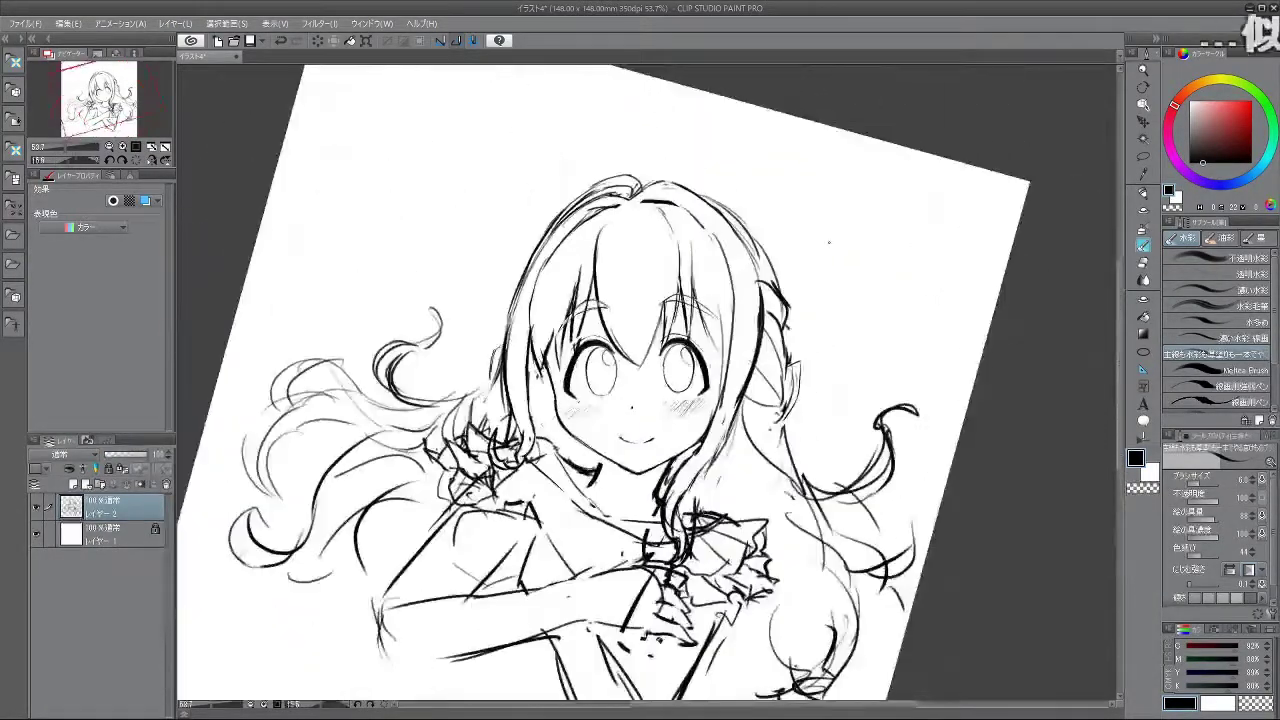
pyautogui.moveTo(839, 288); pyautogui.dragTo(837, 269)
pyautogui.moveTo(764, 522); pyautogui.dragTo(791, 497)
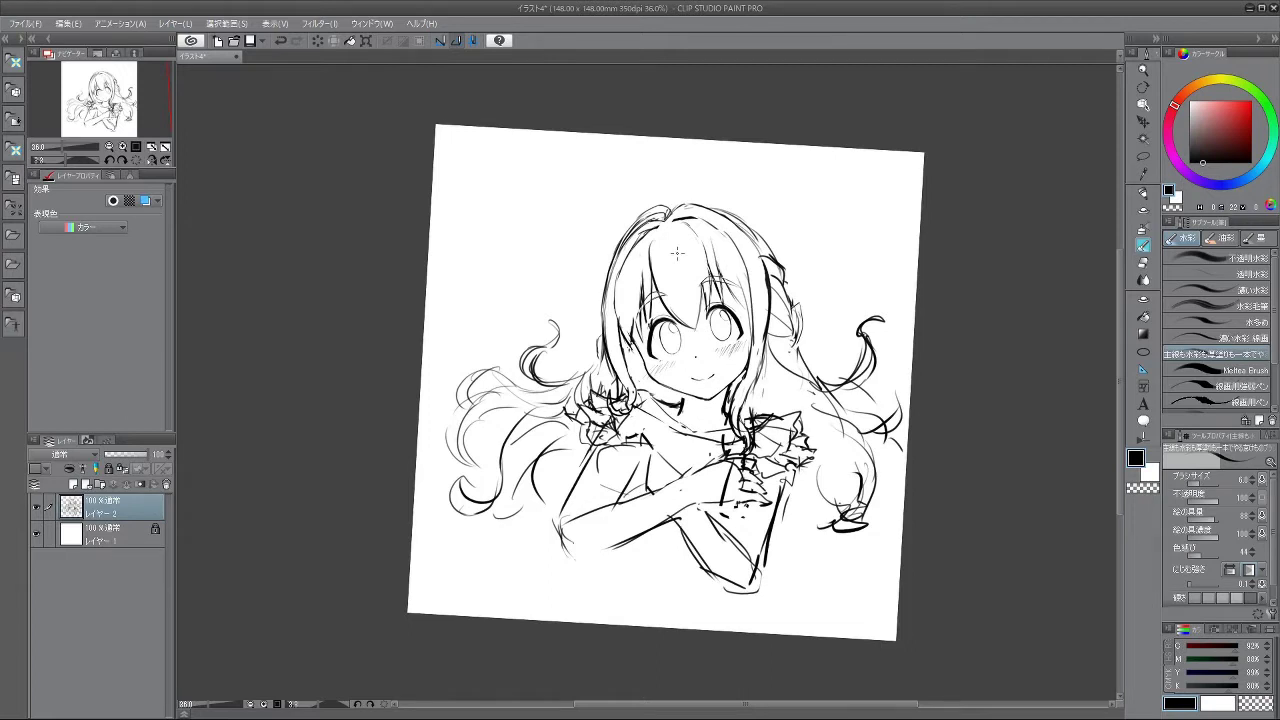
pyautogui.moveTo(1008, 277); pyautogui.dragTo(1009, 265)
pyautogui.click(1144, 158)
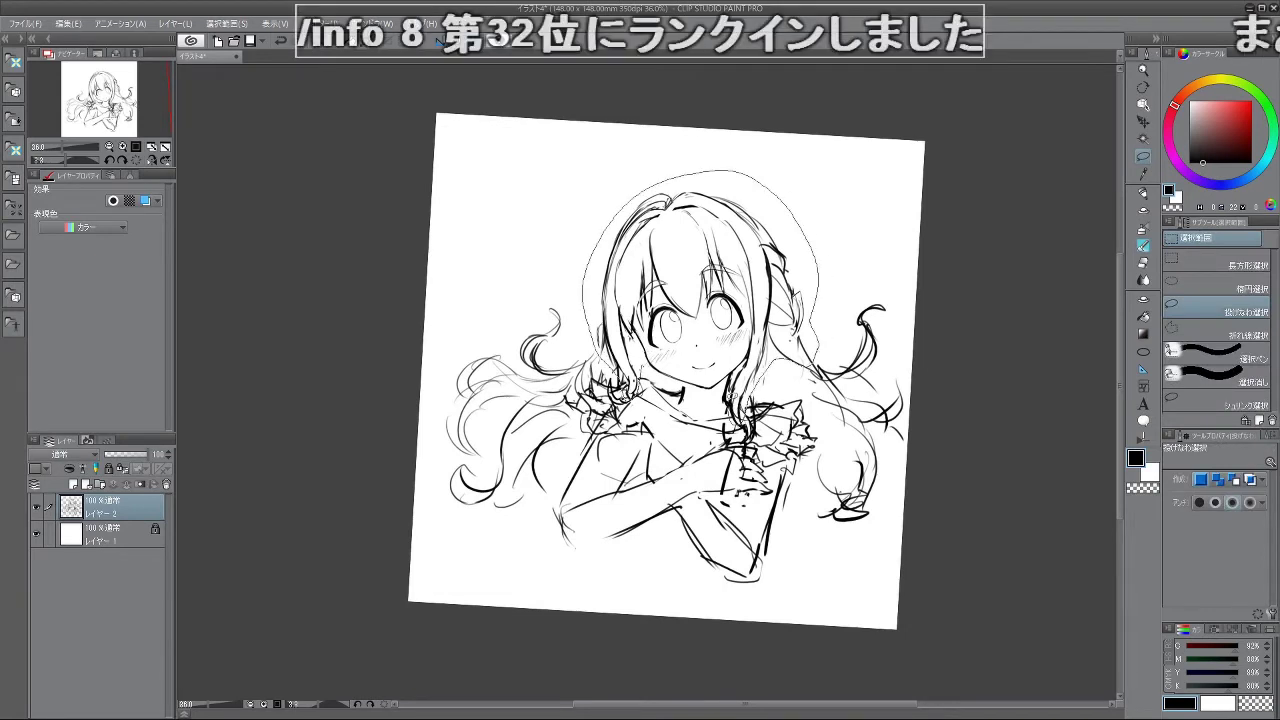
pyautogui.moveTo(728, 378)
pyautogui.mouseDown()
pyautogui.moveTo(708, 391)
pyautogui.moveTo(641, 377)
pyautogui.mouseUp()
pyautogui.click(716, 451)
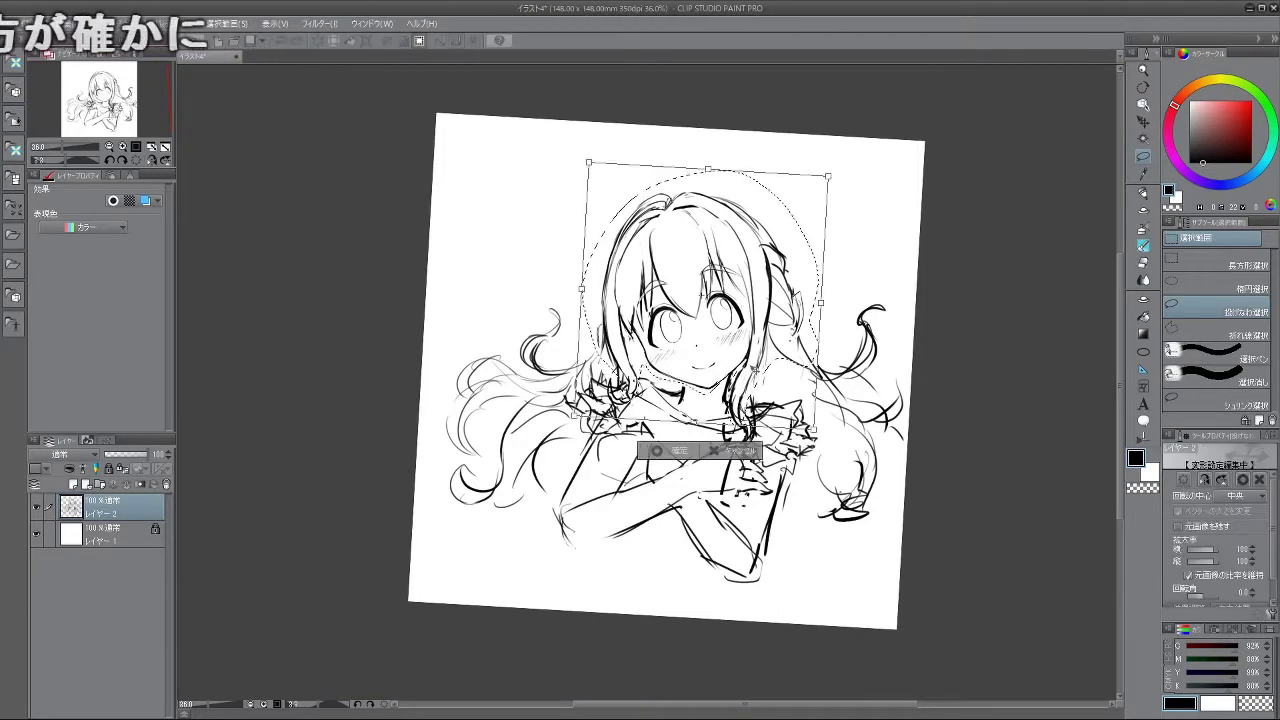
pyautogui.moveTo(766, 350); pyautogui.dragTo(767, 350)
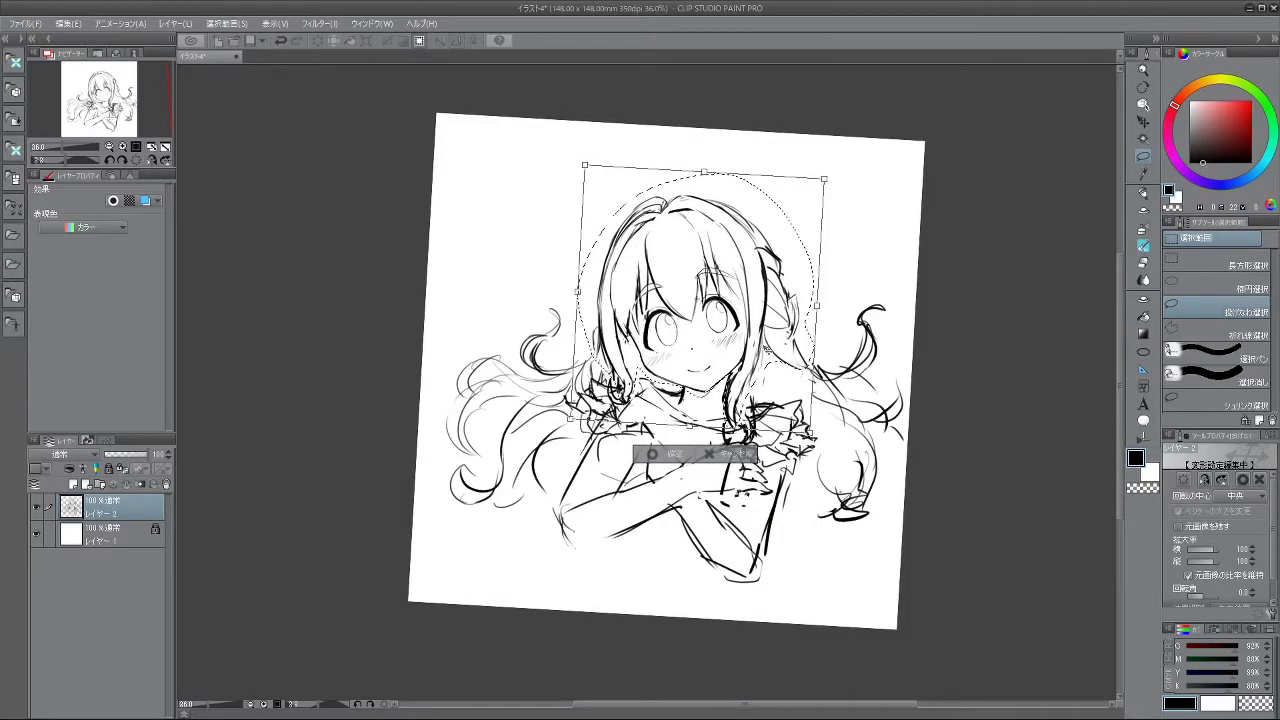
pyautogui.click(661, 457)
pyautogui.click(574, 456)
pyautogui.moveTo(615, 545); pyautogui.dragTo(822, 458)
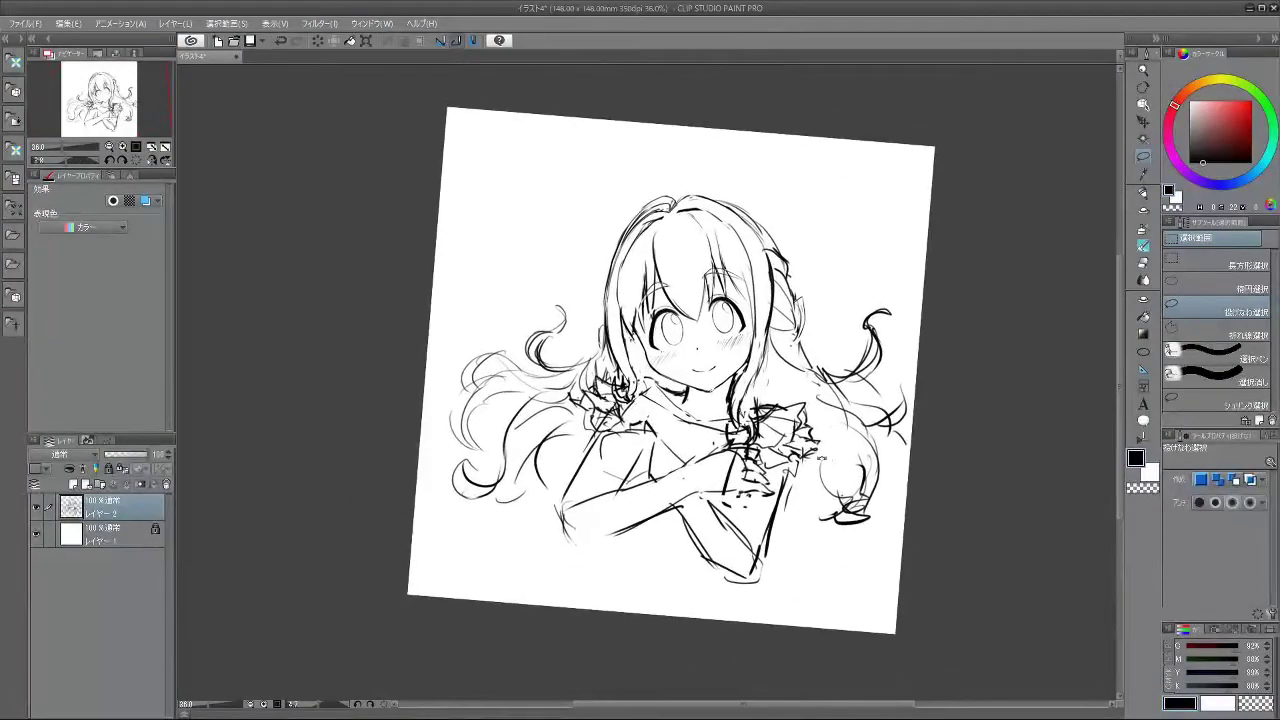
# - Return to the watercolor brush, enlarge it, and try a stroke along the braid-side jaw before undoing it
pyautogui.click(1146, 247)
pyautogui.moveTo(765, 375)
pyautogui.mouseDown()
pyautogui.moveTo(790, 370)
pyautogui.moveTo(740, 365)
pyautogui.moveTo(838, 366)
pyautogui.moveTo(822, 303)
pyautogui.mouseUp()
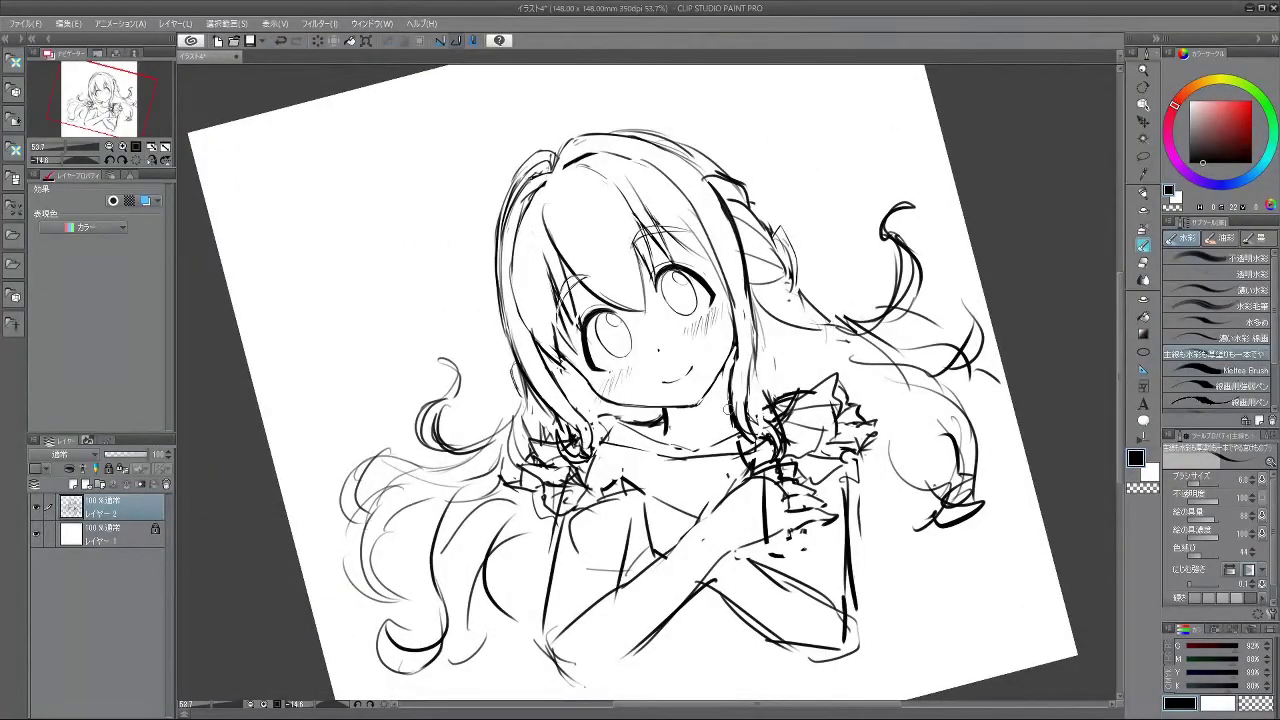
pyautogui.press(']')
pyautogui.moveTo(728, 362); pyautogui.dragTo(727, 417)
pyautogui.hotkey('ctrl', 'z')
# - Examine the sketch's proportions at rotated angles and in a horizontally mirrored view, restoring the original orientation
pyautogui.moveTo(797, 540); pyautogui.dragTo(832, 267)
pyautogui.moveTo(625, 455); pyautogui.dragTo(690, 245)
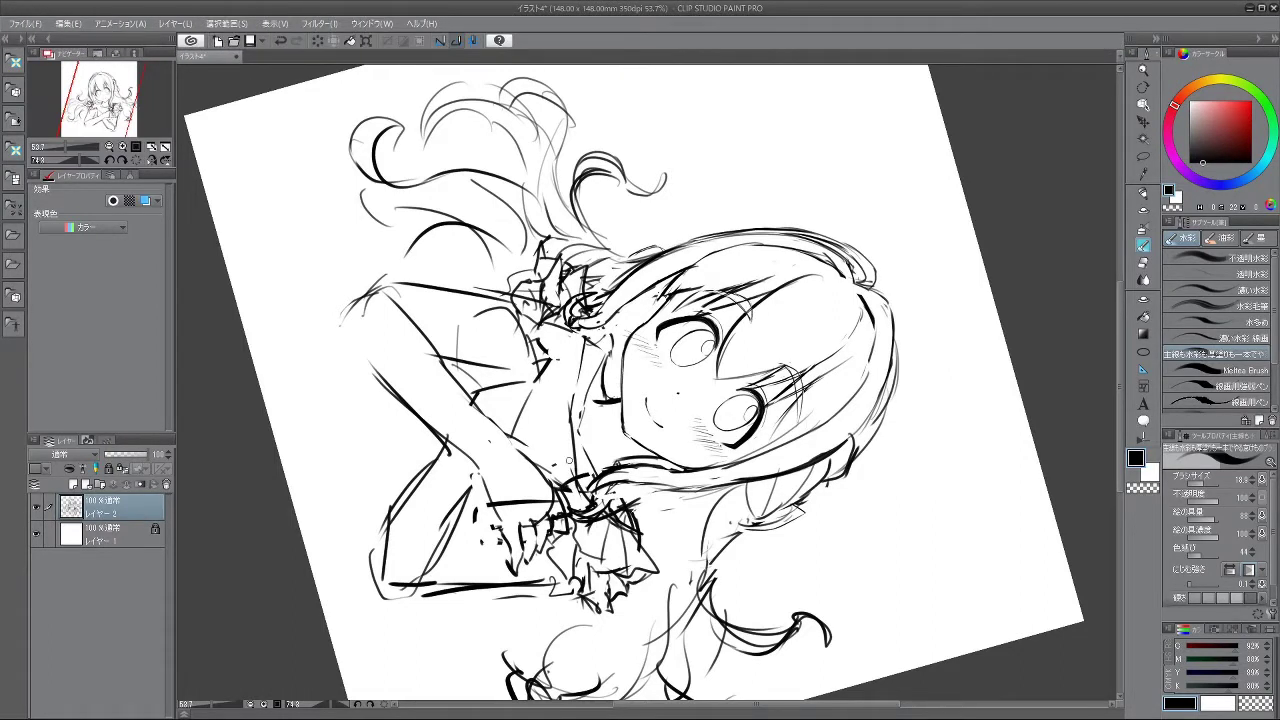
pyautogui.moveTo(605, 492)
pyautogui.mouseDown()
pyautogui.moveTo(764, 440)
pyautogui.moveTo(774, 424)
pyautogui.mouseUp()
pyautogui.moveTo(674, 479); pyautogui.dragTo(628, 480)
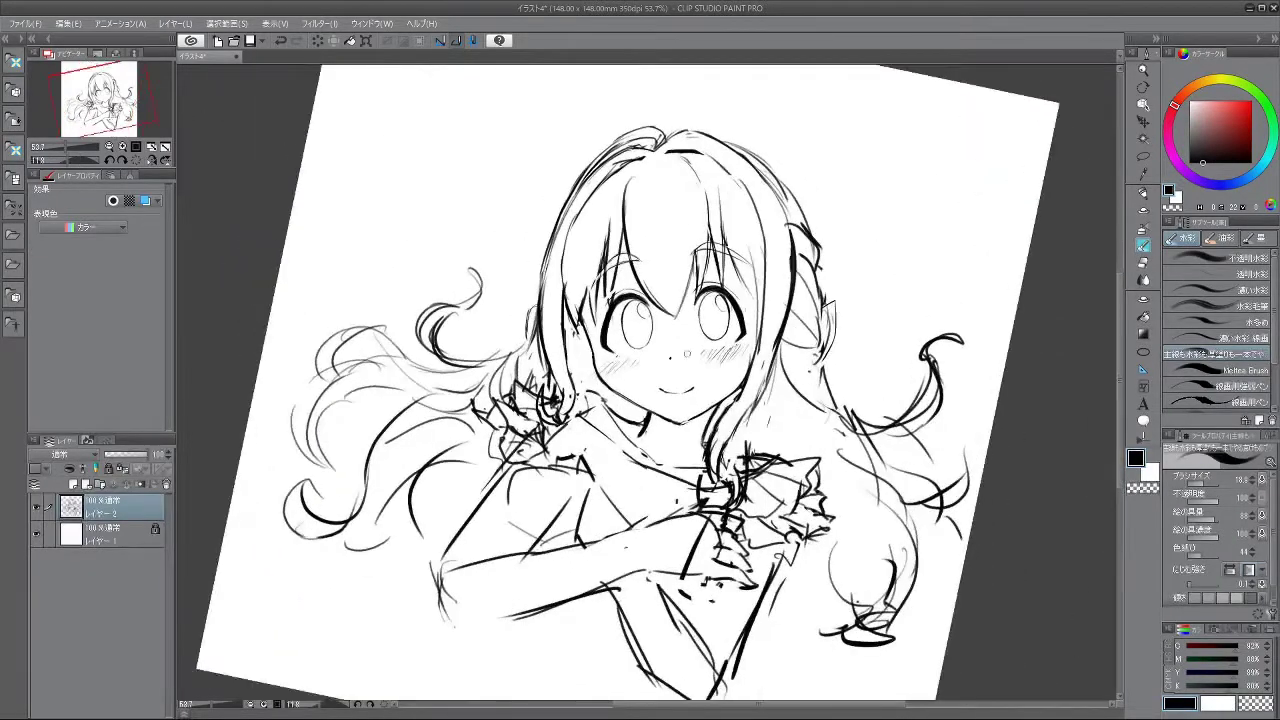
pyautogui.moveTo(742, 320); pyautogui.dragTo(692, 330)
pyautogui.moveTo(802, 246); pyautogui.dragTo(776, 197)
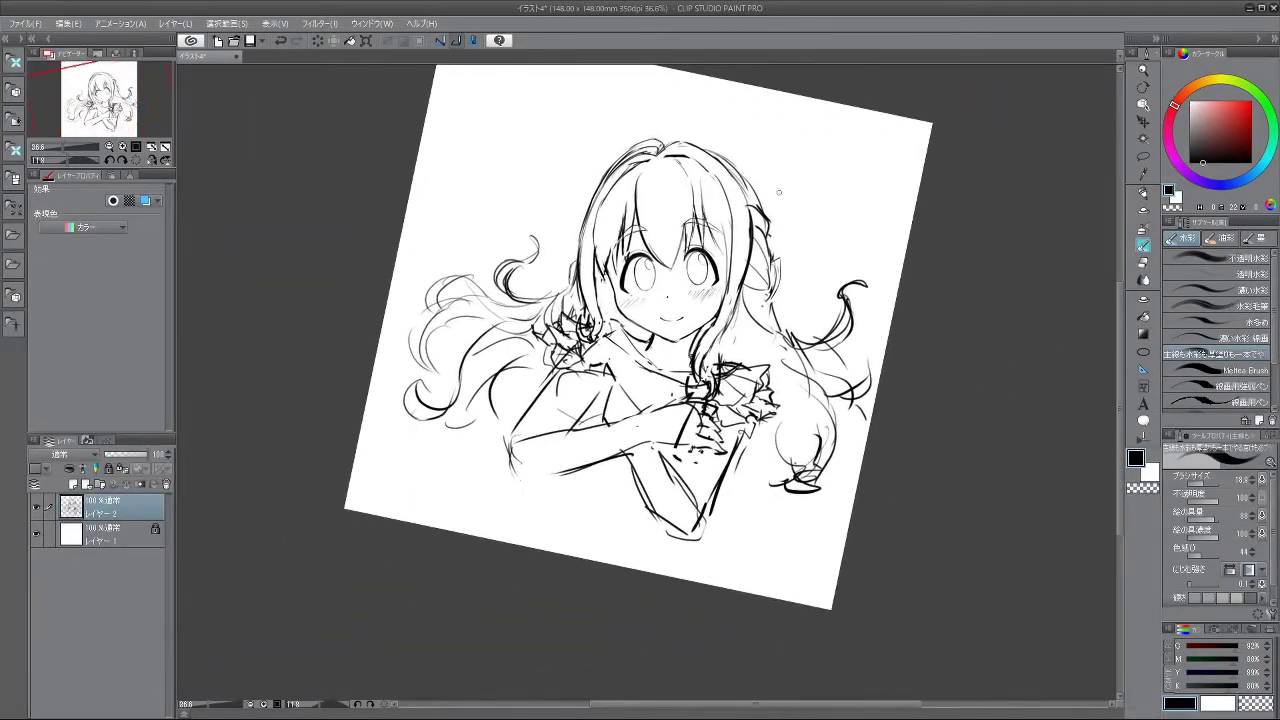
pyautogui.moveTo(721, 243); pyautogui.dragTo(705, 208)
pyautogui.moveTo(703, 448)
pyautogui.mouseDown()
pyautogui.moveTo(688, 458)
pyautogui.moveTo(725, 419)
pyautogui.moveTo(694, 454)
pyautogui.mouseUp()
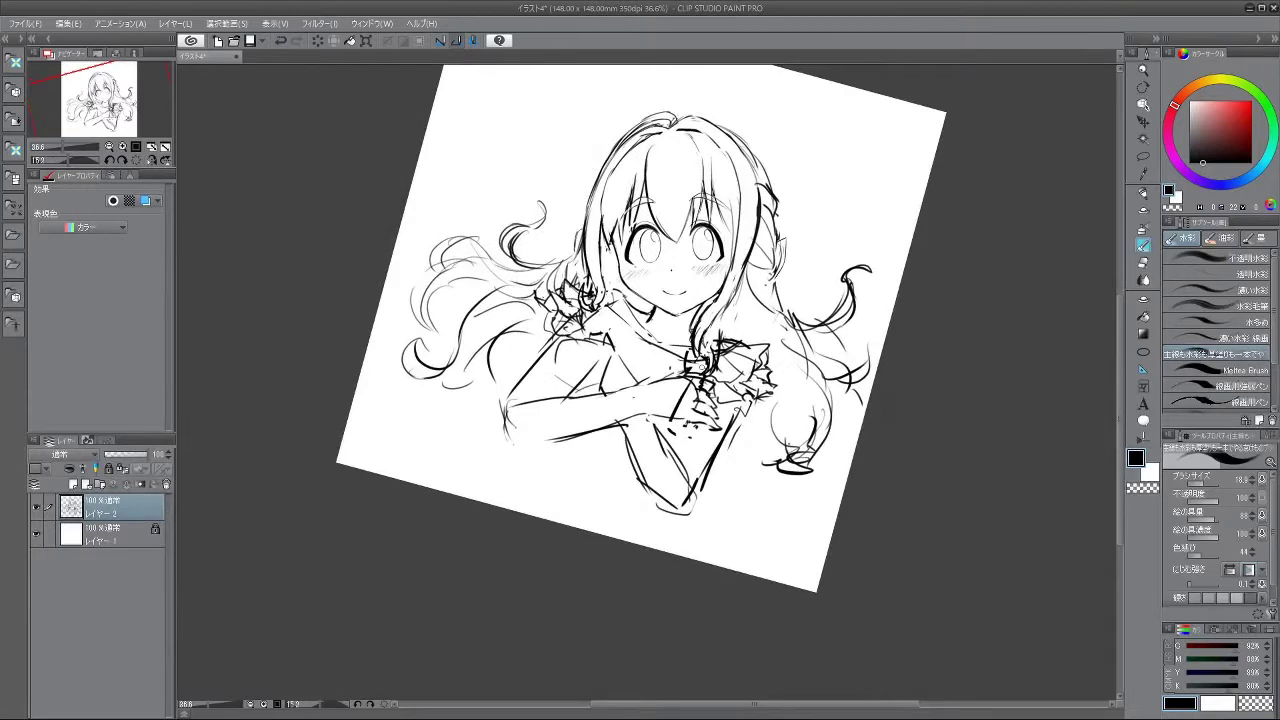
pyautogui.moveTo(741, 211); pyautogui.dragTo(742, 248)
pyautogui.click(152, 148)
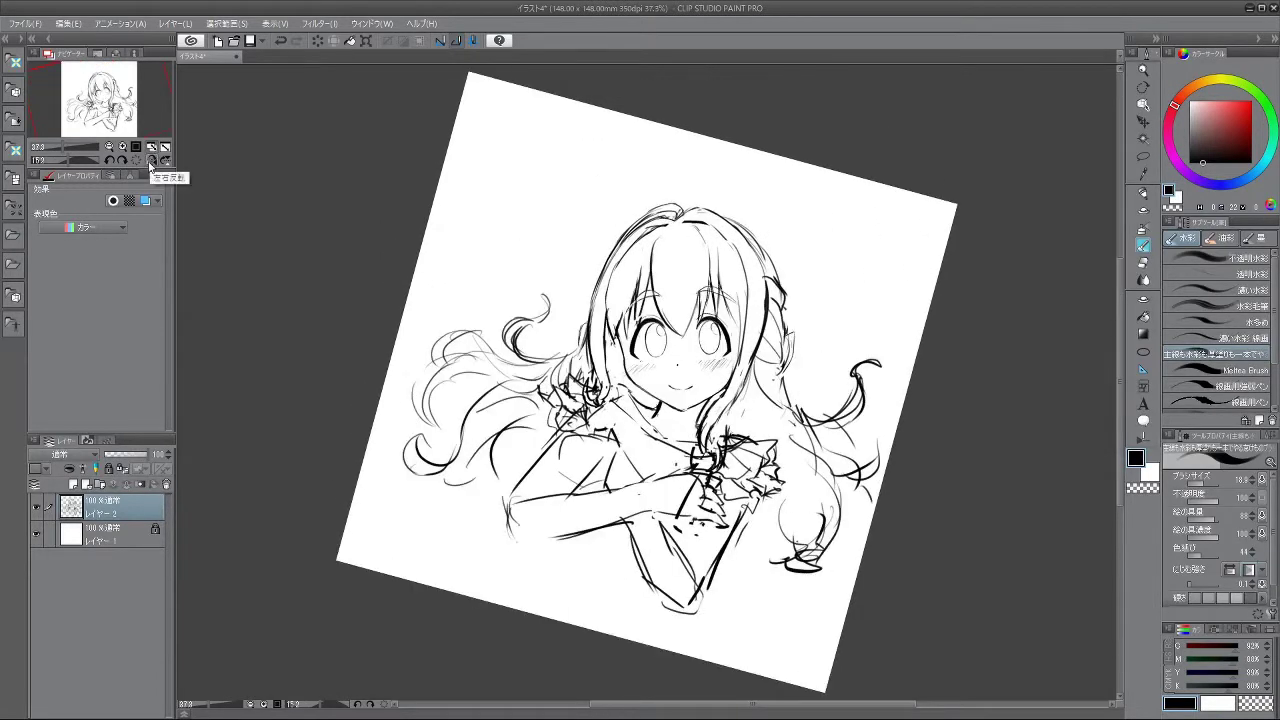
pyautogui.click(151, 161)
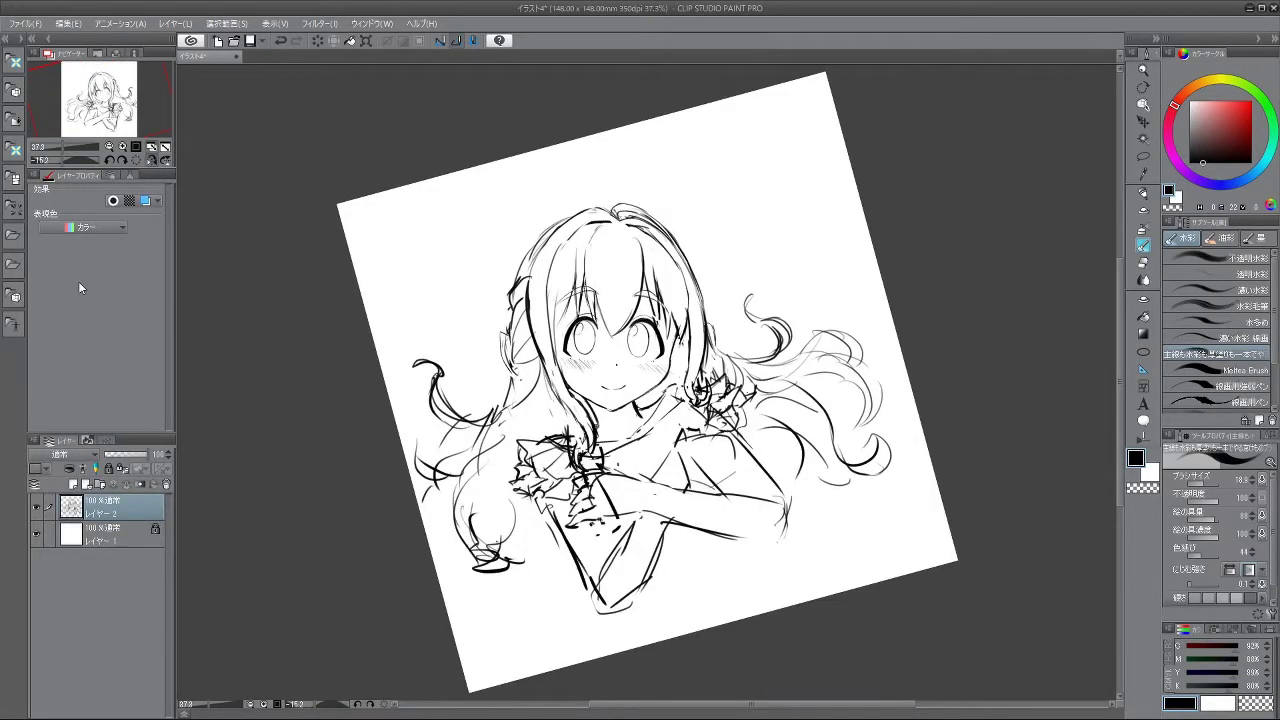
pyautogui.scroll(4, 655, 312)
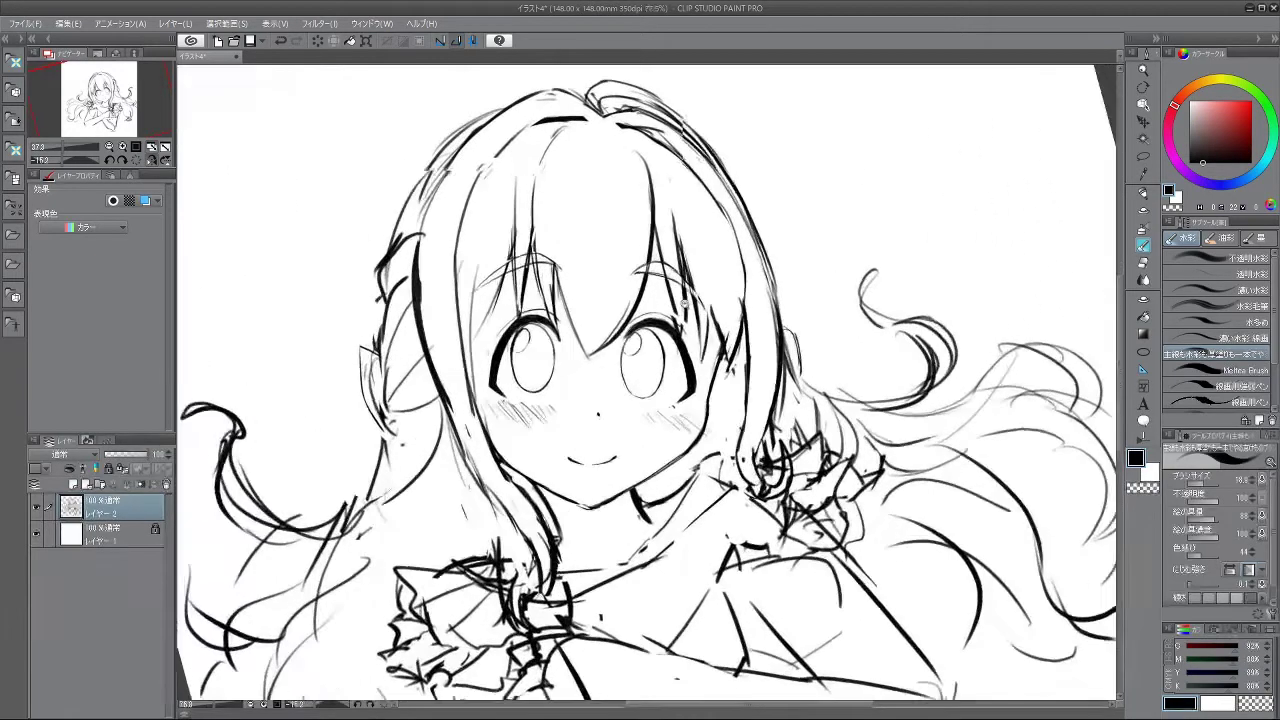
pyautogui.click(151, 161)
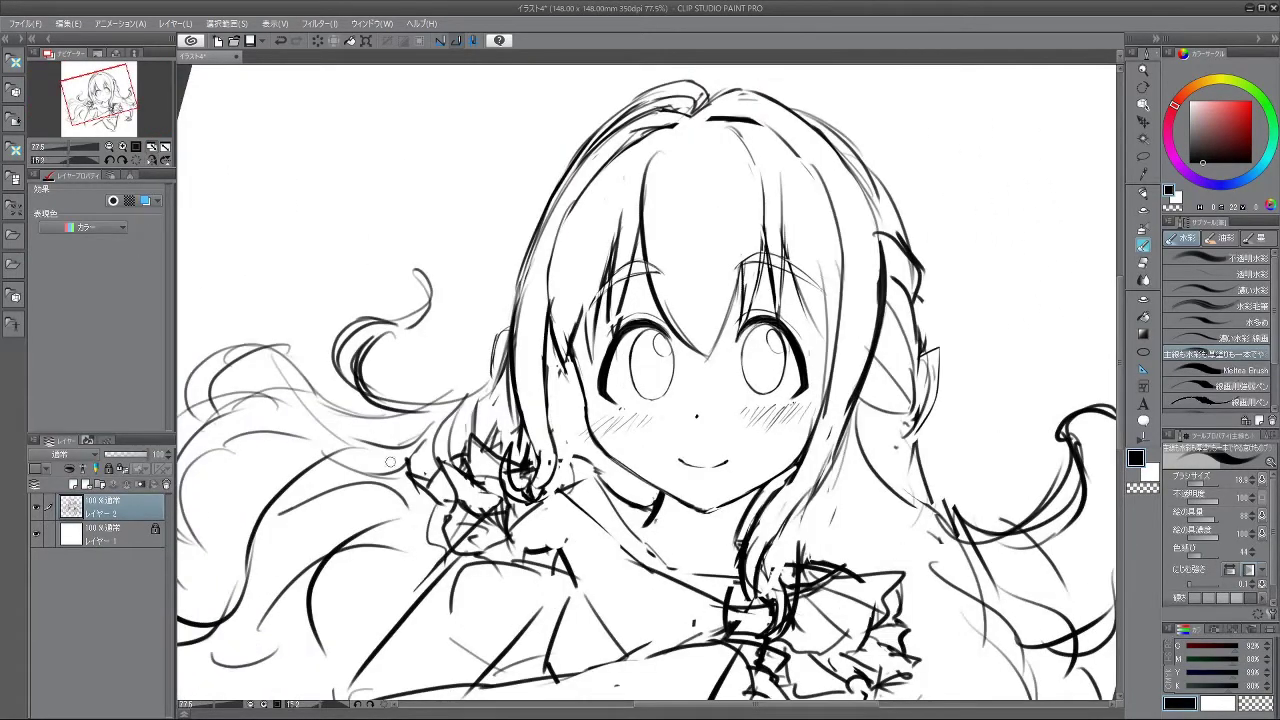
pyautogui.moveTo(610, 516)
pyautogui.mouseDown()
pyautogui.moveTo(684, 516)
pyautogui.moveTo(741, 484)
pyautogui.moveTo(601, 512)
pyautogui.mouseUp()
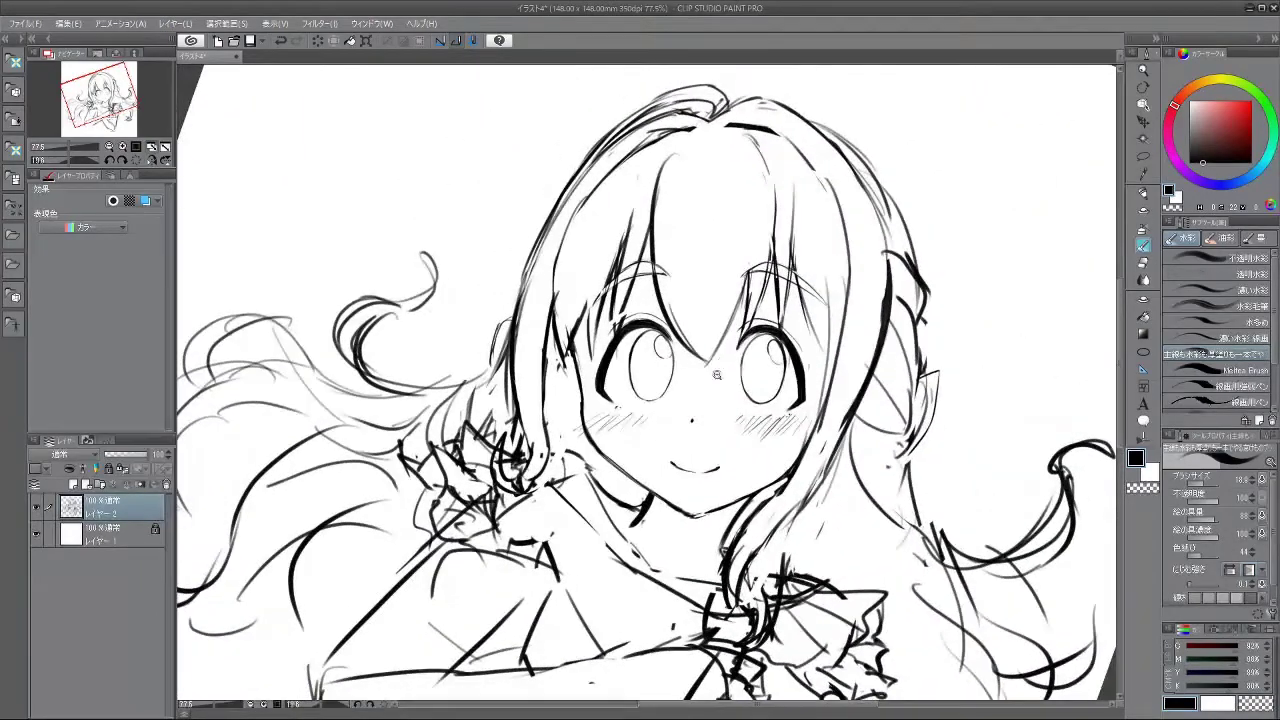
pyautogui.scroll(-4, 695, 388)
pyautogui.moveTo(741, 371); pyautogui.dragTo(720, 266)
pyautogui.scroll(2, 684, 341)
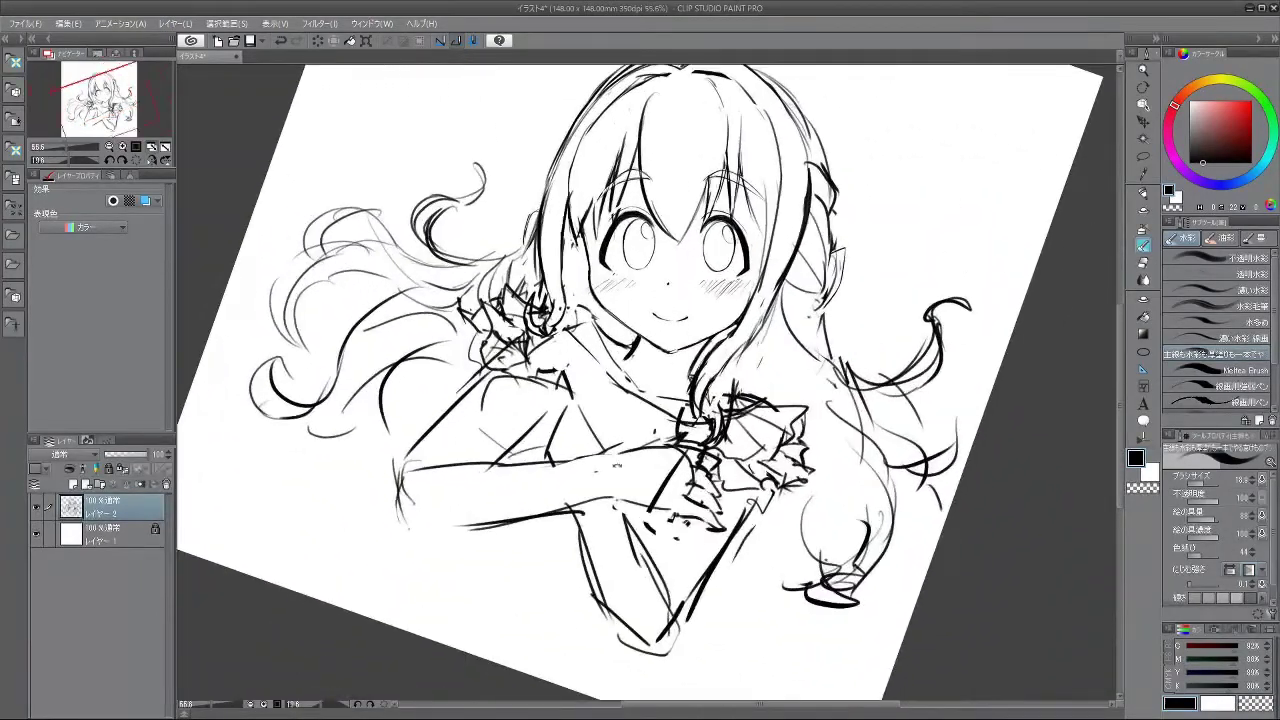
# - Draw a rounded plush head beneath the chin in front of the chest, clearing the old sketch lines inside it
pyautogui.moveTo(684, 341); pyautogui.dragTo(638, 325)
pyautogui.moveTo(555, 407); pyautogui.dragTo(600, 404)
pyautogui.hotkey('ctrl', 'z')
pyautogui.moveTo(655, 318)
pyautogui.mouseDown()
pyautogui.moveTo(627, 414)
pyautogui.moveTo(626, 372)
pyautogui.mouseUp()
pyautogui.moveTo(624, 391); pyautogui.dragTo(640, 426)
pyautogui.moveTo(667, 322); pyautogui.dragTo(703, 321)
pyautogui.moveTo(714, 322)
pyautogui.mouseDown()
pyautogui.moveTo(736, 358)
pyautogui.moveTo(718, 334)
pyautogui.mouseUp()
pyautogui.hotkey('ctrl', 'z')
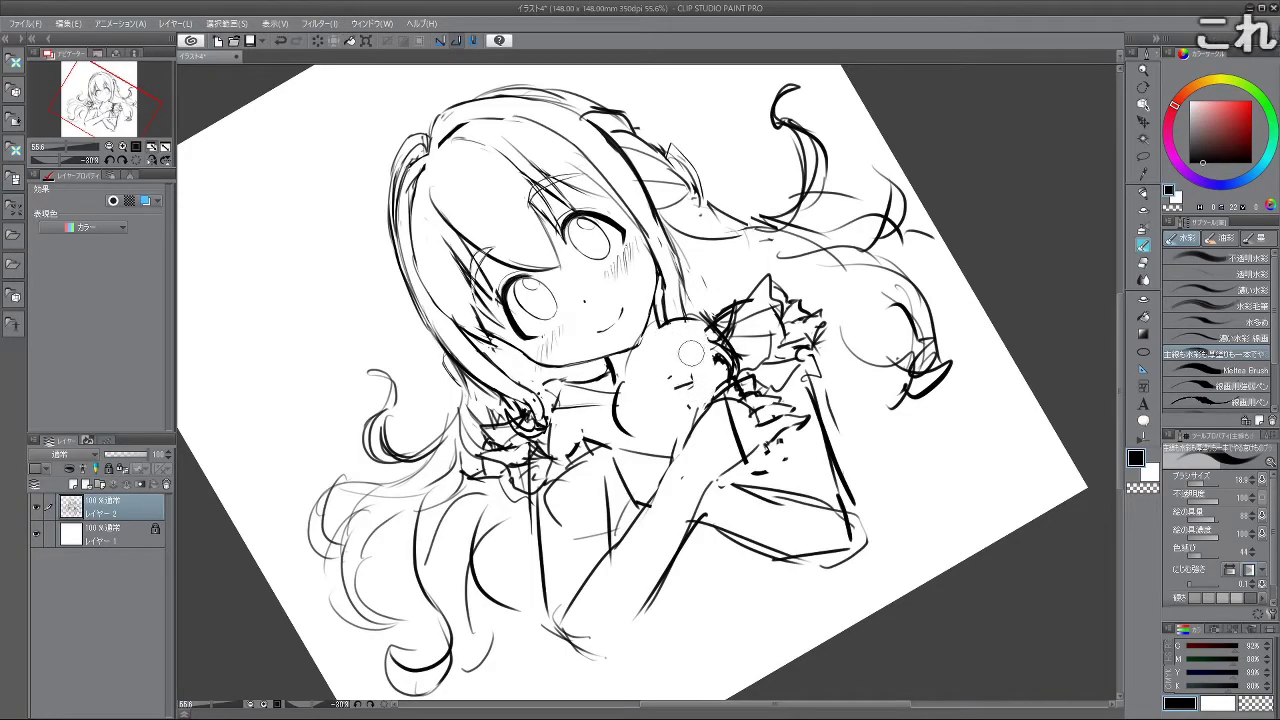
pyautogui.moveTo(672, 336)
pyautogui.mouseDown()
pyautogui.moveTo(580, 384)
pyautogui.moveTo(584, 400)
pyautogui.mouseUp()
pyautogui.moveTo(607, 453)
pyautogui.mouseDown()
pyautogui.moveTo(698, 352)
pyautogui.moveTo(652, 333)
pyautogui.mouseUp()
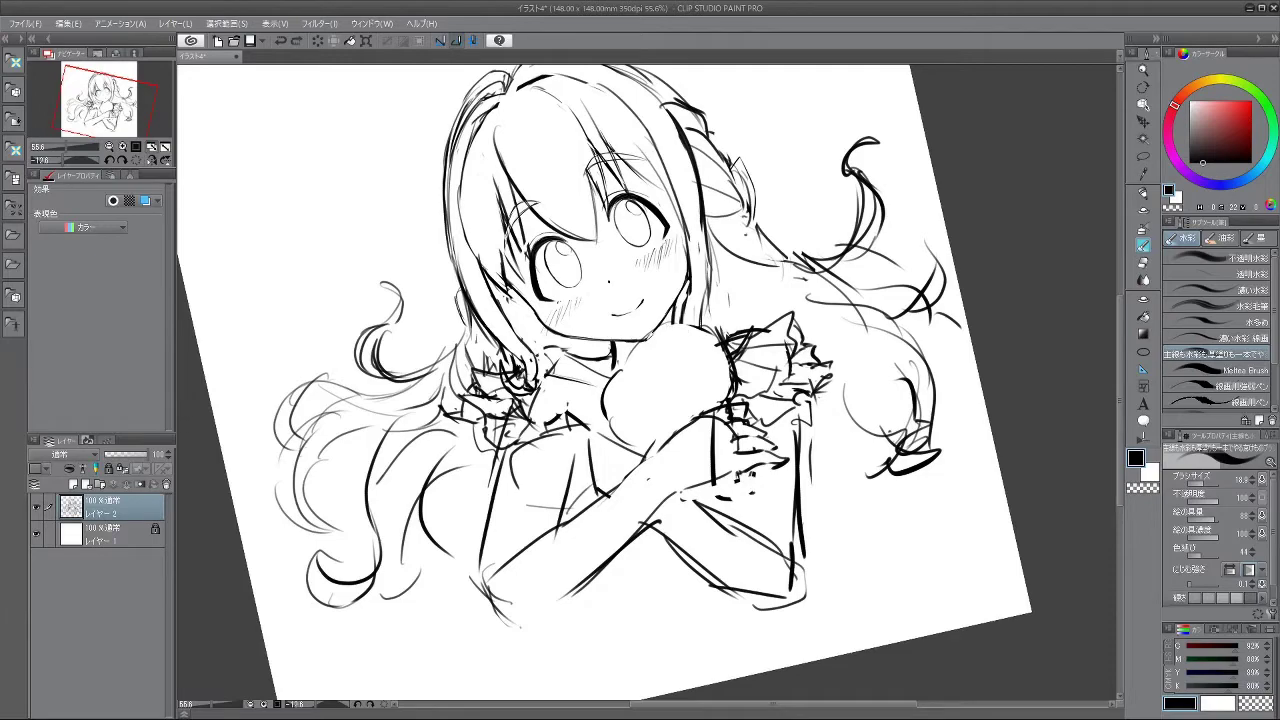
pyautogui.hotkey('ctrl', 'z')
pyautogui.moveTo(642, 423)
pyautogui.mouseDown()
pyautogui.moveTo(643, 453)
pyautogui.moveTo(656, 445)
pyautogui.moveTo(616, 488)
pyautogui.mouseUp()
pyautogui.hotkey('ctrl', 'z')
pyautogui.hotkey('ctrl', 'z')
pyautogui.moveTo(660, 443); pyautogui.dragTo(626, 496)
pyautogui.hotkey('ctrl', 'z')
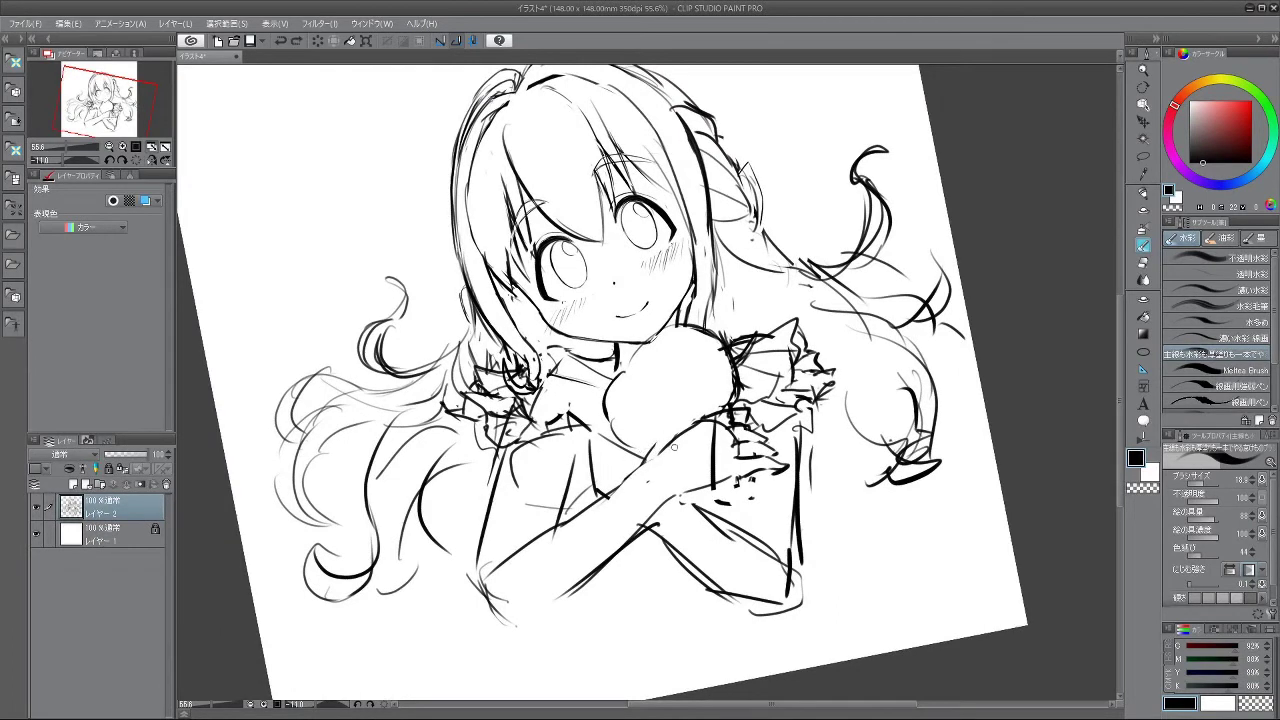
# - Draw two round plush paws below the plush head, one on each side, with small connecting strokes at the far one
pyautogui.moveTo(679, 434); pyautogui.dragTo(664, 474)
pyautogui.moveTo(712, 437)
pyautogui.mouseDown()
pyautogui.moveTo(673, 471)
pyautogui.moveTo(712, 458)
pyautogui.moveTo(672, 455)
pyautogui.moveTo(680, 446)
pyautogui.moveTo(708, 474)
pyautogui.mouseUp()
pyautogui.hotkey('ctrl', 'z')
pyautogui.hotkey('ctrl', 'z')
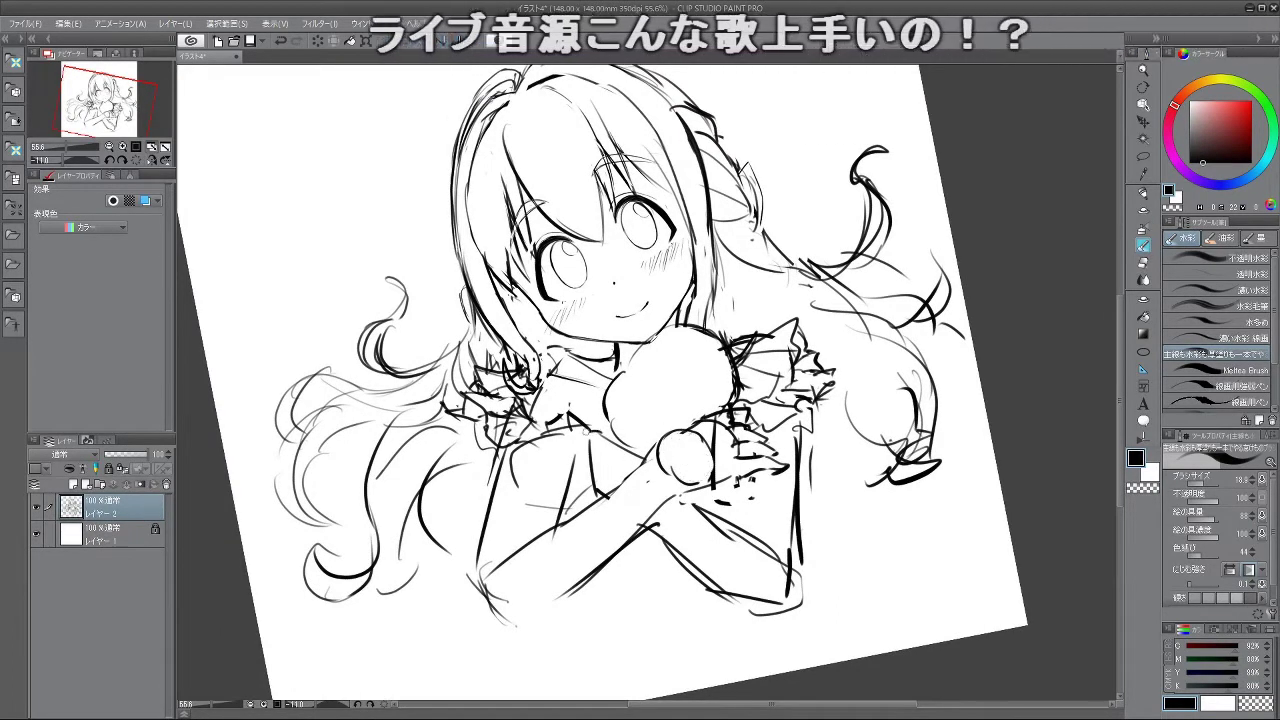
pyautogui.moveTo(555, 446); pyautogui.dragTo(571, 487)
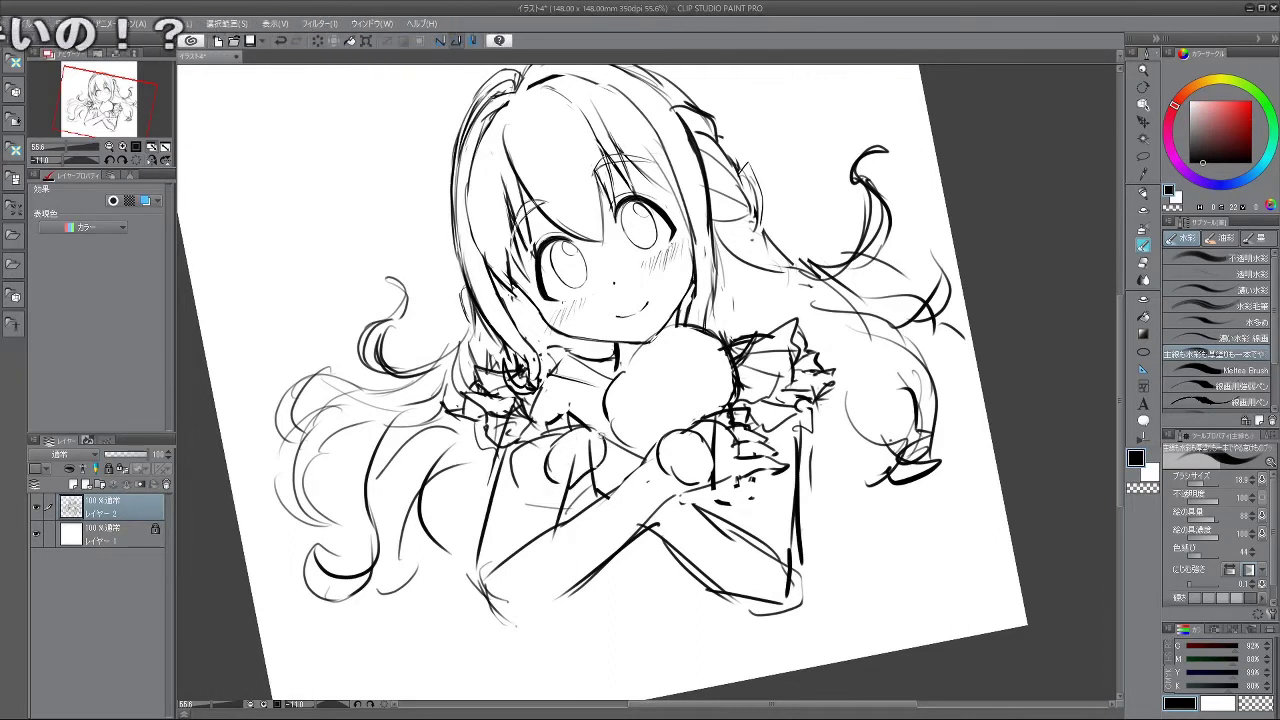
pyautogui.moveTo(598, 438)
pyautogui.mouseDown()
pyautogui.moveTo(580, 443)
pyautogui.moveTo(588, 450)
pyautogui.mouseUp()
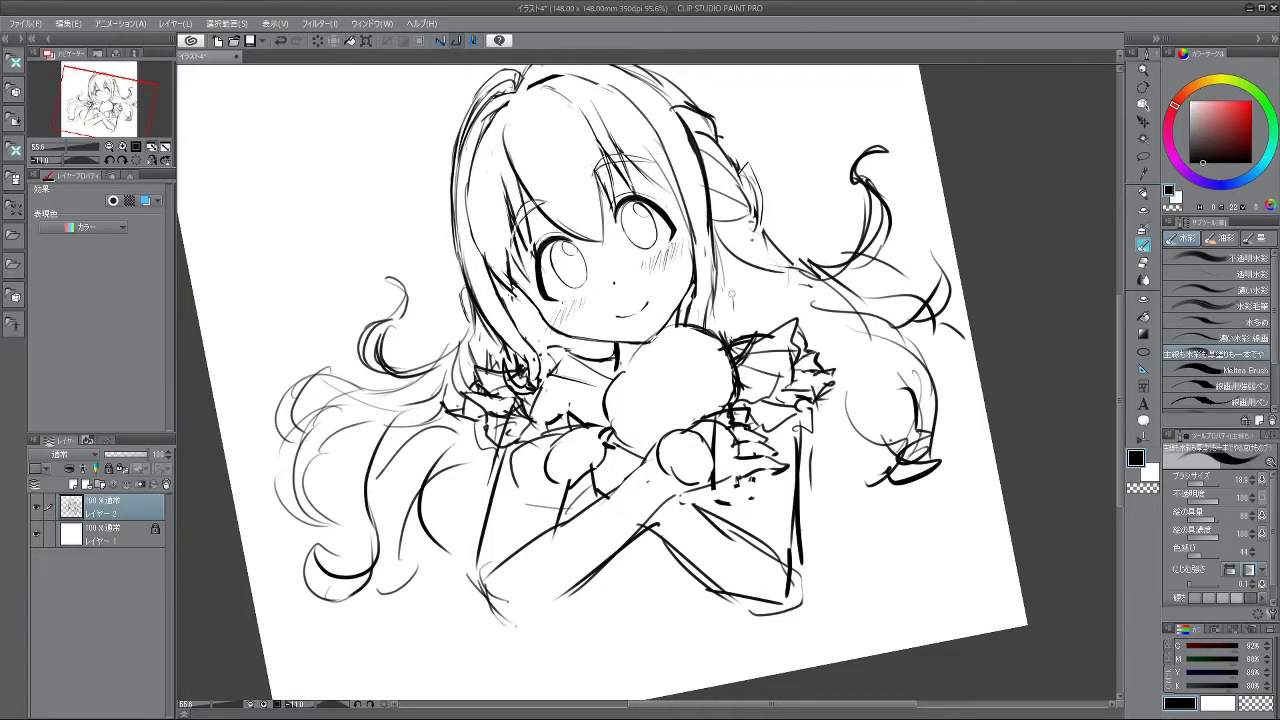
# - Add a rounded plush foot below the hand and clean up the overlapping sleeve and forearm lines
pyautogui.moveTo(737, 382); pyautogui.dragTo(745, 403)
pyautogui.moveTo(752, 477)
pyautogui.mouseDown()
pyautogui.moveTo(756, 510)
pyautogui.moveTo(736, 515)
pyautogui.mouseUp()
pyautogui.hotkey('ctrl', 'z')
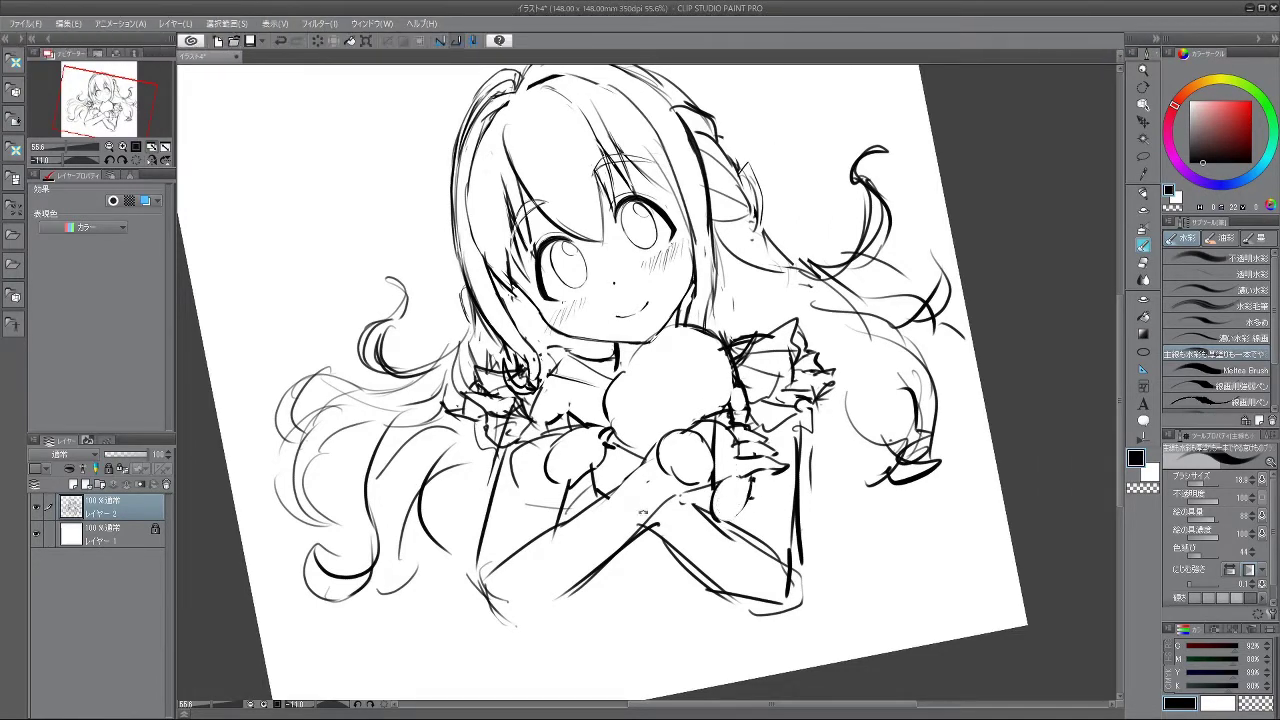
pyautogui.moveTo(639, 510); pyautogui.dragTo(685, 503)
# - Work out the plush's drooping ear beside its head, undoing misplaced strokes
pyautogui.moveTo(629, 354); pyautogui.dragTo(577, 443)
pyautogui.hotkey('ctrl', 'z')
pyautogui.hotkey('ctrl', 'z')
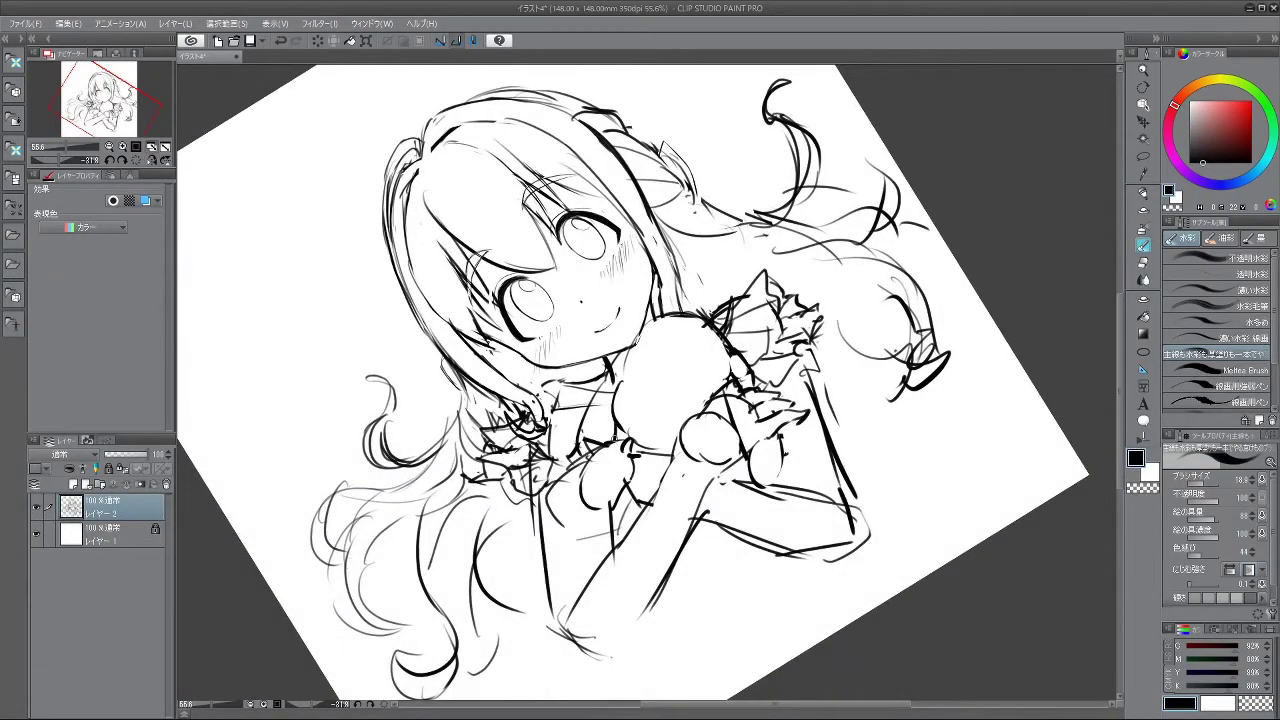
pyautogui.hotkey('ctrl', 'z')
pyautogui.moveTo(613, 371)
pyautogui.mouseDown()
pyautogui.moveTo(573, 460)
pyautogui.moveTo(624, 375)
pyautogui.mouseUp()
pyautogui.hotkey('ctrl', 'z')
pyautogui.moveTo(638, 338); pyautogui.dragTo(623, 376)
pyautogui.hotkey('ctrl', 'z')
# - Draw the plush's small nose and mouth and fill in two round black eyes
pyautogui.moveTo(657, 436); pyautogui.dragTo(694, 413)
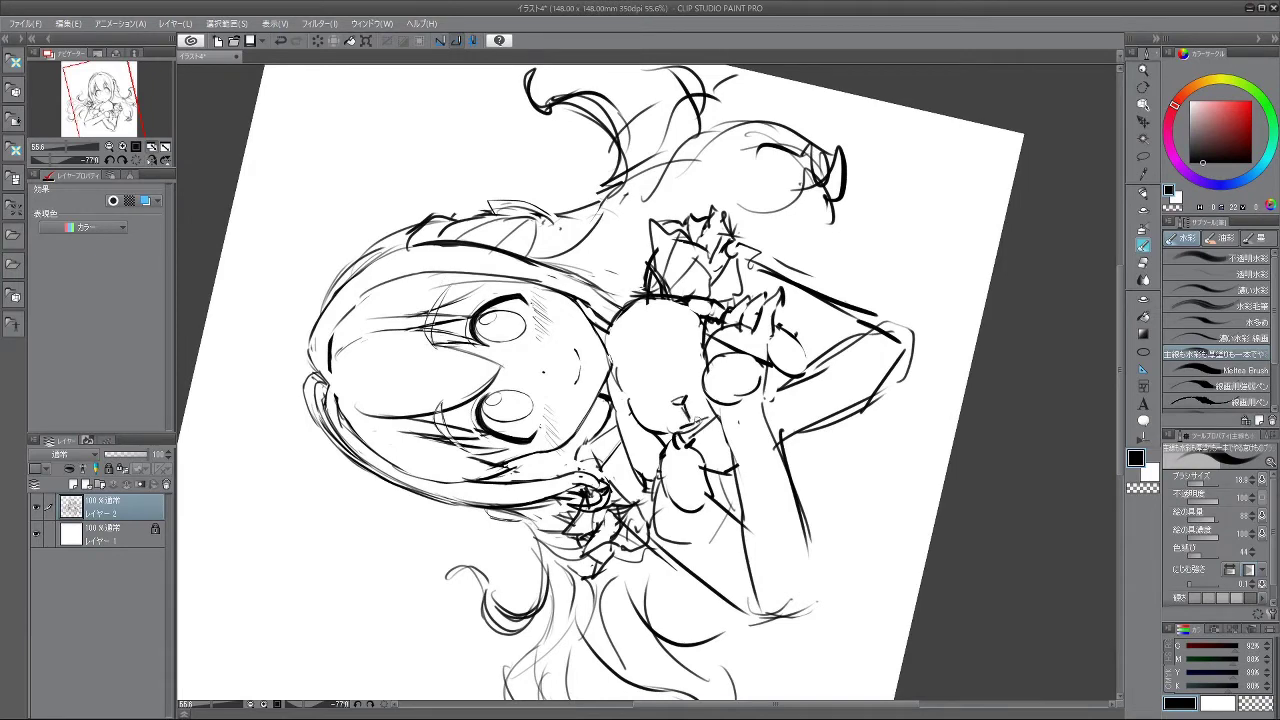
pyautogui.moveTo(720, 487)
pyautogui.mouseDown()
pyautogui.moveTo(620, 555)
pyautogui.moveTo(703, 562)
pyautogui.moveTo(686, 578)
pyautogui.mouseUp()
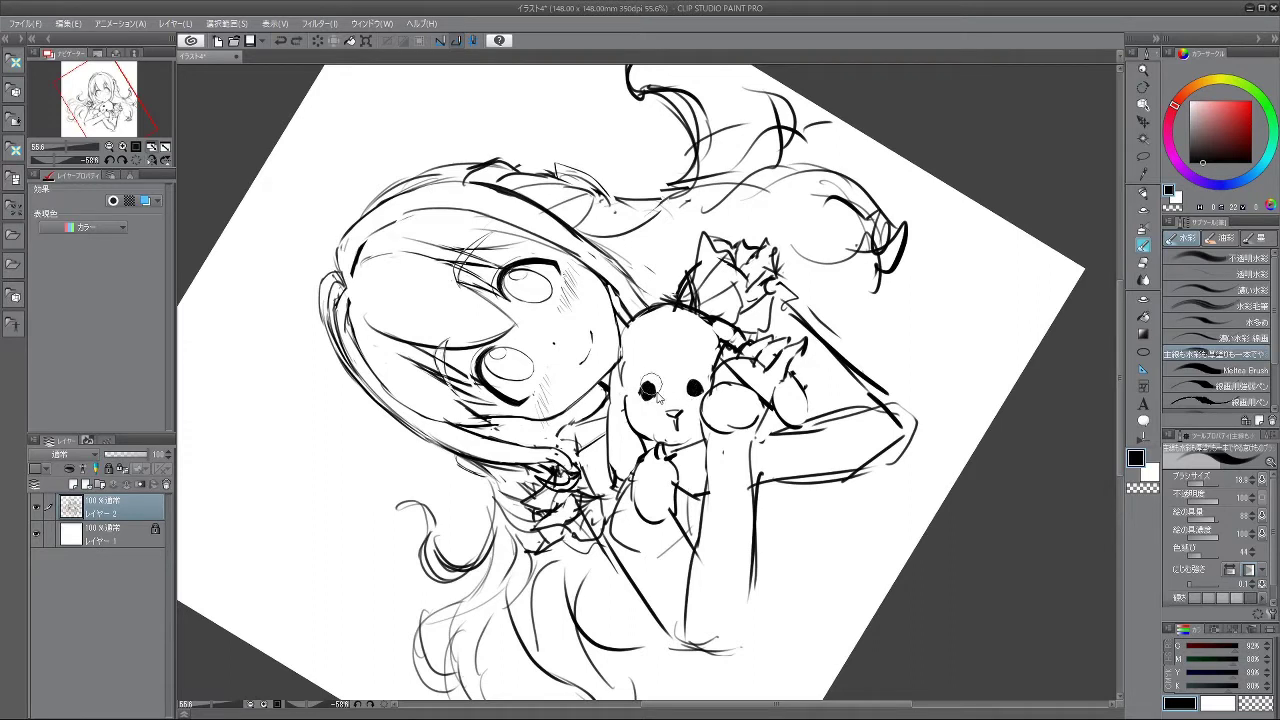
pyautogui.click(651, 388)
pyautogui.click(697, 388)
pyautogui.moveTo(712, 570)
pyautogui.mouseDown()
pyautogui.moveTo(847, 354)
pyautogui.moveTo(622, 185)
pyautogui.moveTo(449, 355)
pyautogui.moveTo(603, 578)
pyautogui.mouseUp()
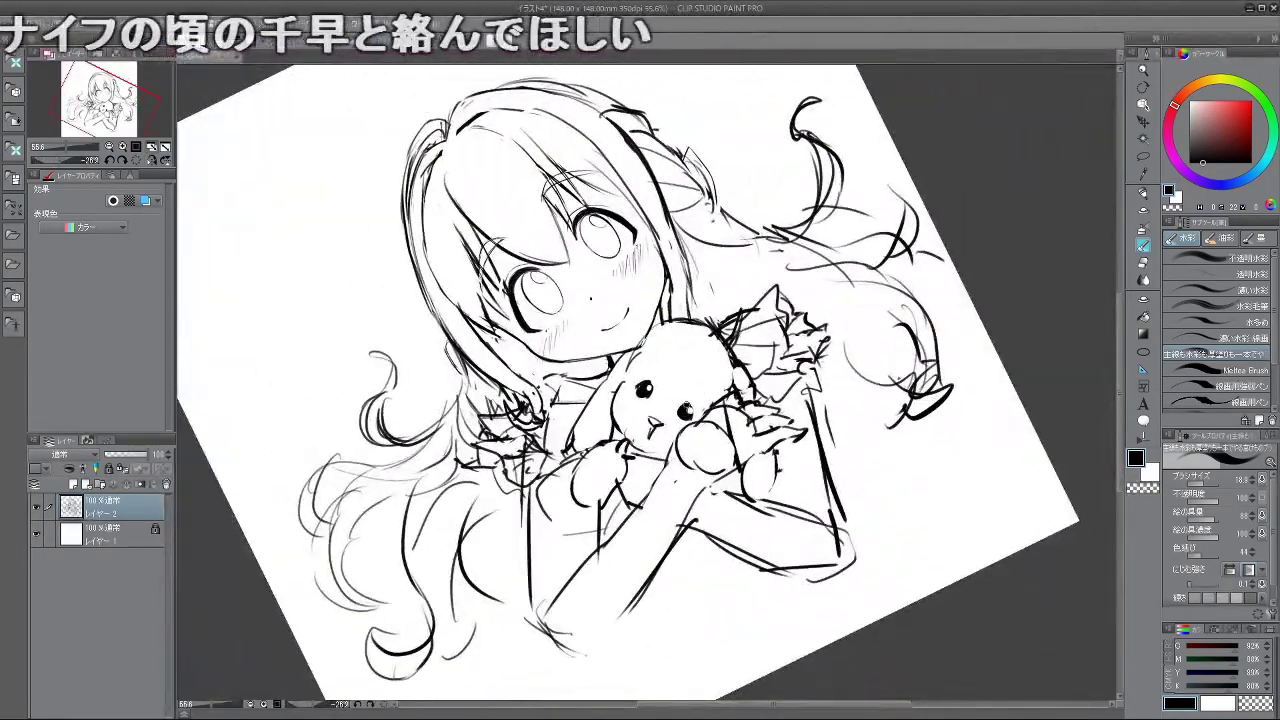
# - Sketch a ribbon bow on top of the plush's head beneath the character's chin
pyautogui.moveTo(1010, 534)
pyautogui.mouseDown()
pyautogui.moveTo(1023, 508)
pyautogui.moveTo(613, 155)
pyautogui.moveTo(529, 185)
pyautogui.mouseUp()
pyautogui.moveTo(765, 490)
pyautogui.mouseDown()
pyautogui.moveTo(577, 527)
pyautogui.moveTo(495, 432)
pyautogui.mouseUp()
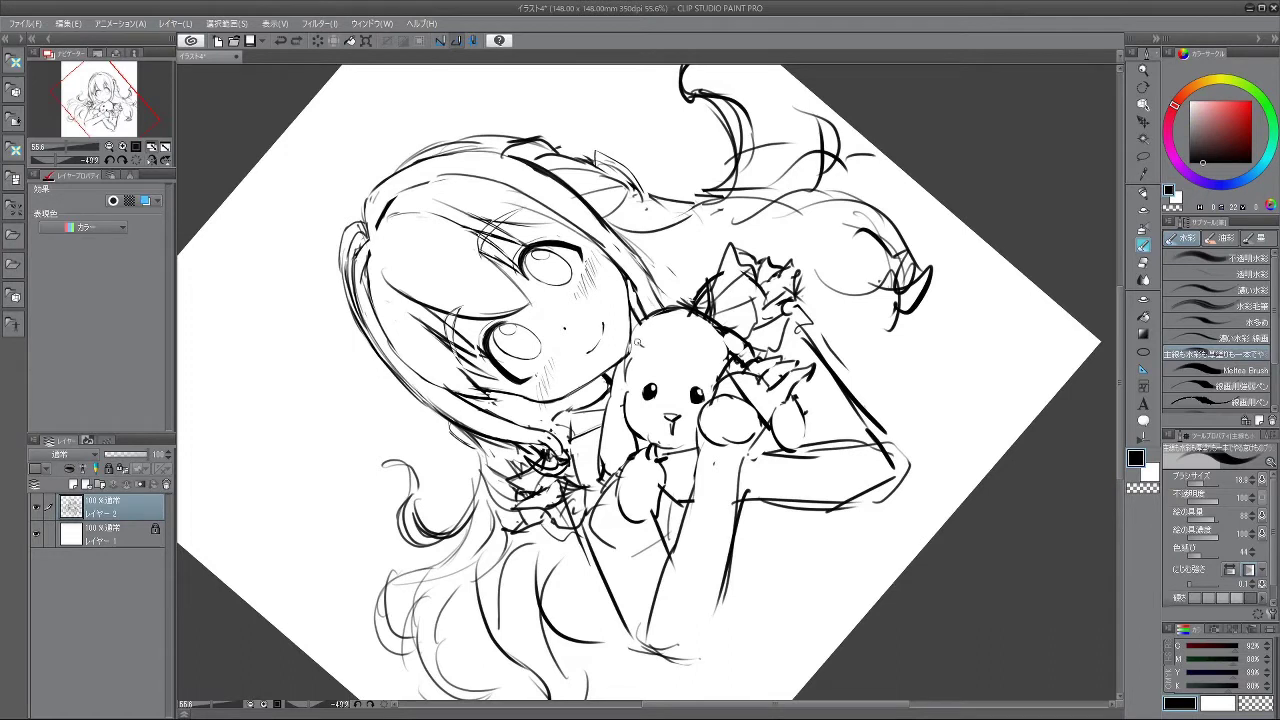
pyautogui.moveTo(642, 340); pyautogui.dragTo(658, 312)
pyautogui.hotkey('ctrl', 'z')
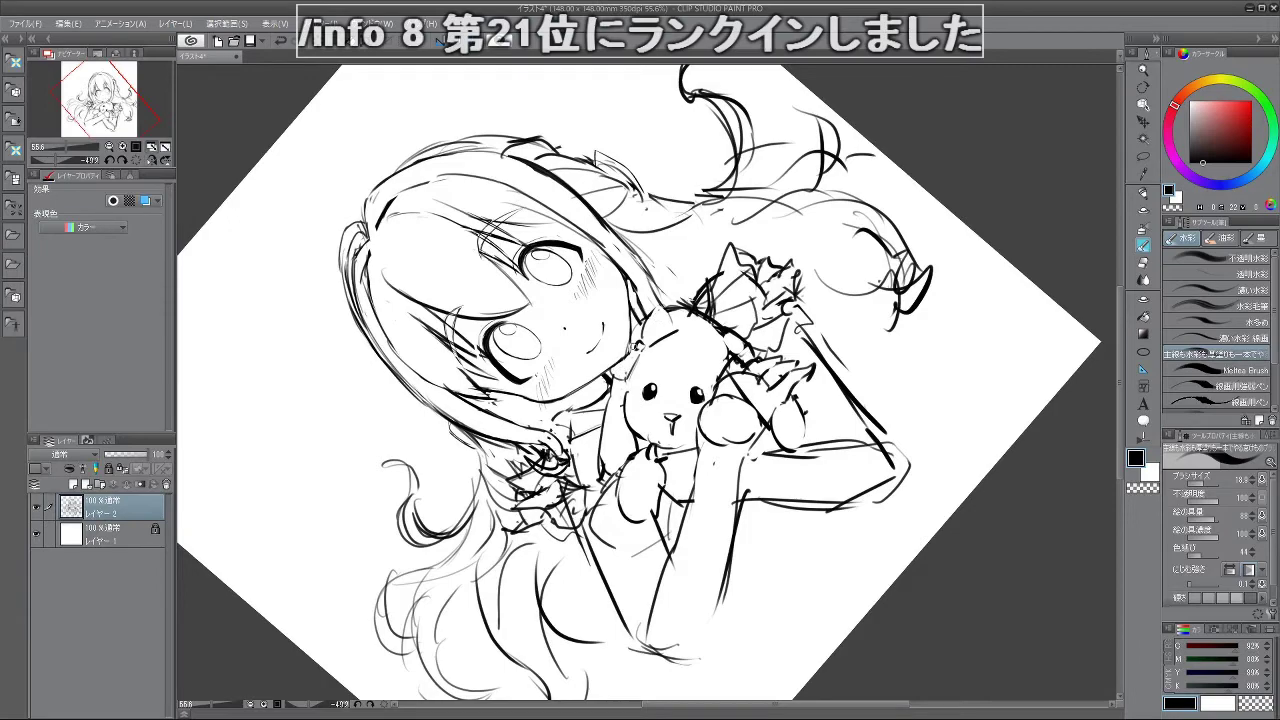
pyautogui.moveTo(550, 470); pyautogui.dragTo(517, 369)
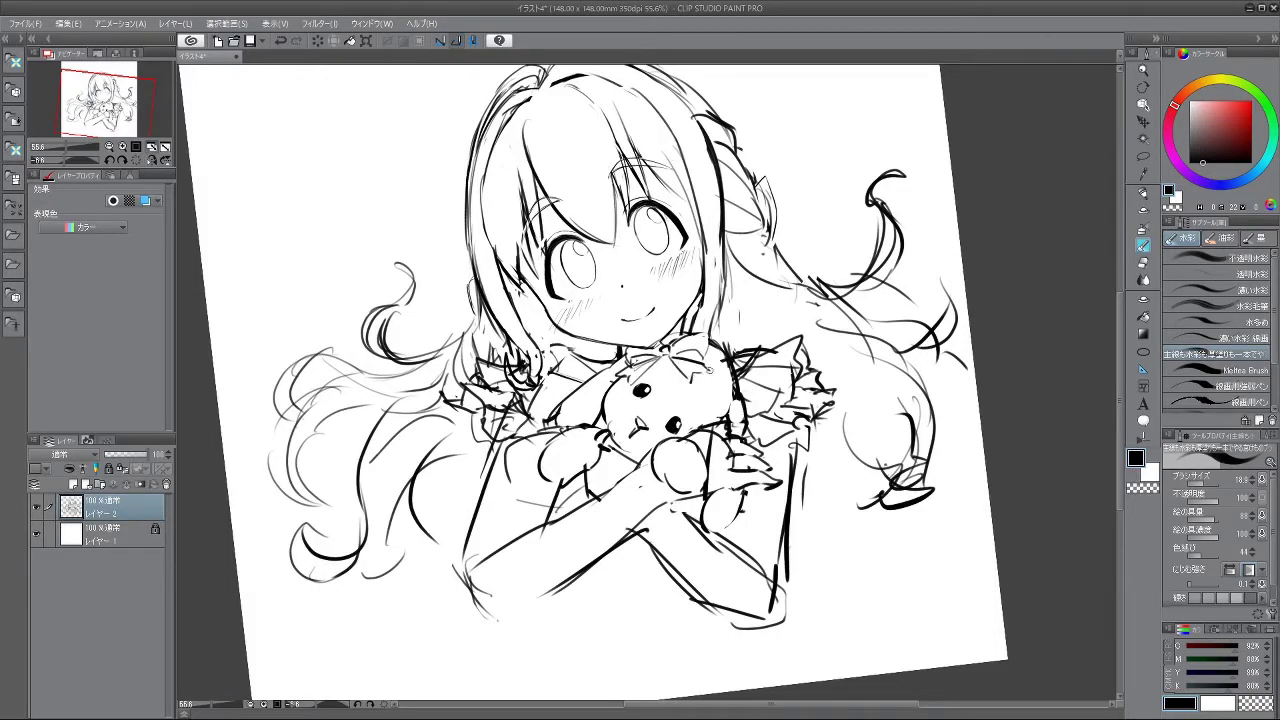
# - Refine the loops and tails of the plush's ribbon bow from rotated canvas angles
pyautogui.moveTo(711, 522); pyautogui.dragTo(792, 440)
pyautogui.moveTo(682, 509); pyautogui.dragTo(590, 500)
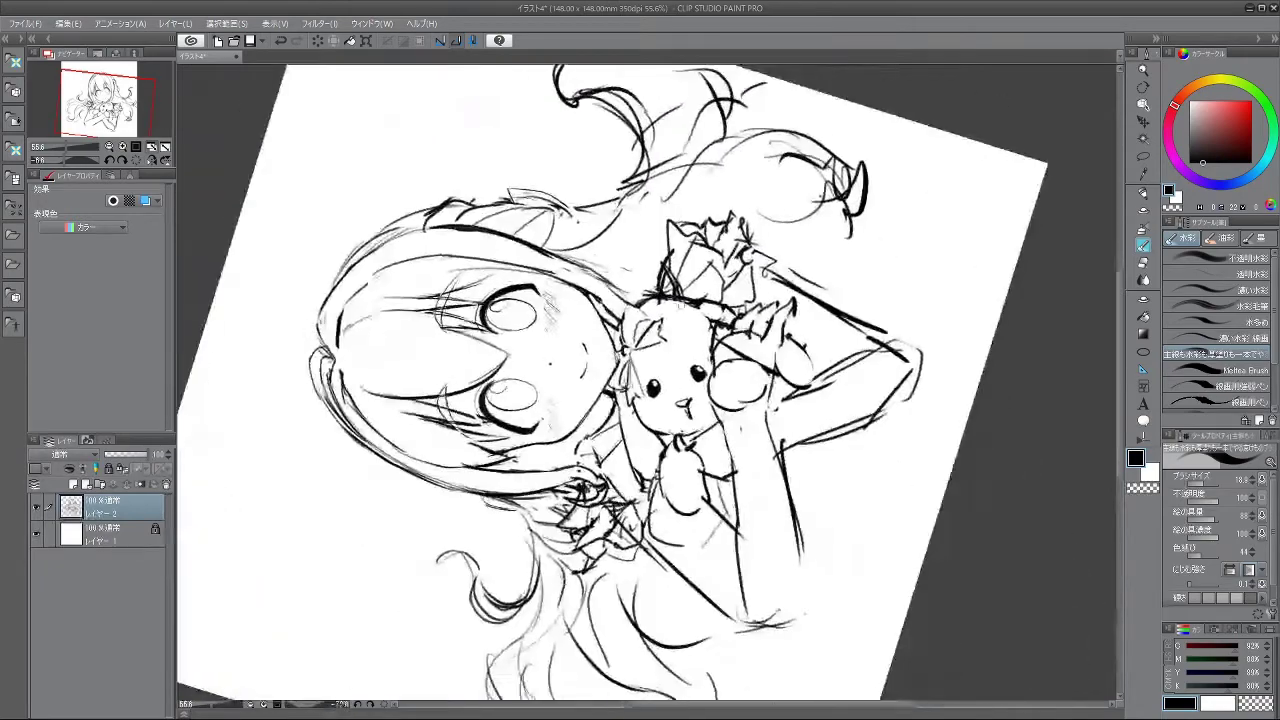
pyautogui.moveTo(655, 317); pyautogui.dragTo(642, 388)
pyautogui.moveTo(628, 493)
pyautogui.mouseDown()
pyautogui.moveTo(752, 438)
pyautogui.moveTo(684, 270)
pyautogui.moveTo(540, 336)
pyautogui.moveTo(531, 396)
pyautogui.moveTo(657, 489)
pyautogui.mouseUp()
pyautogui.moveTo(770, 370); pyautogui.dragTo(734, 311)
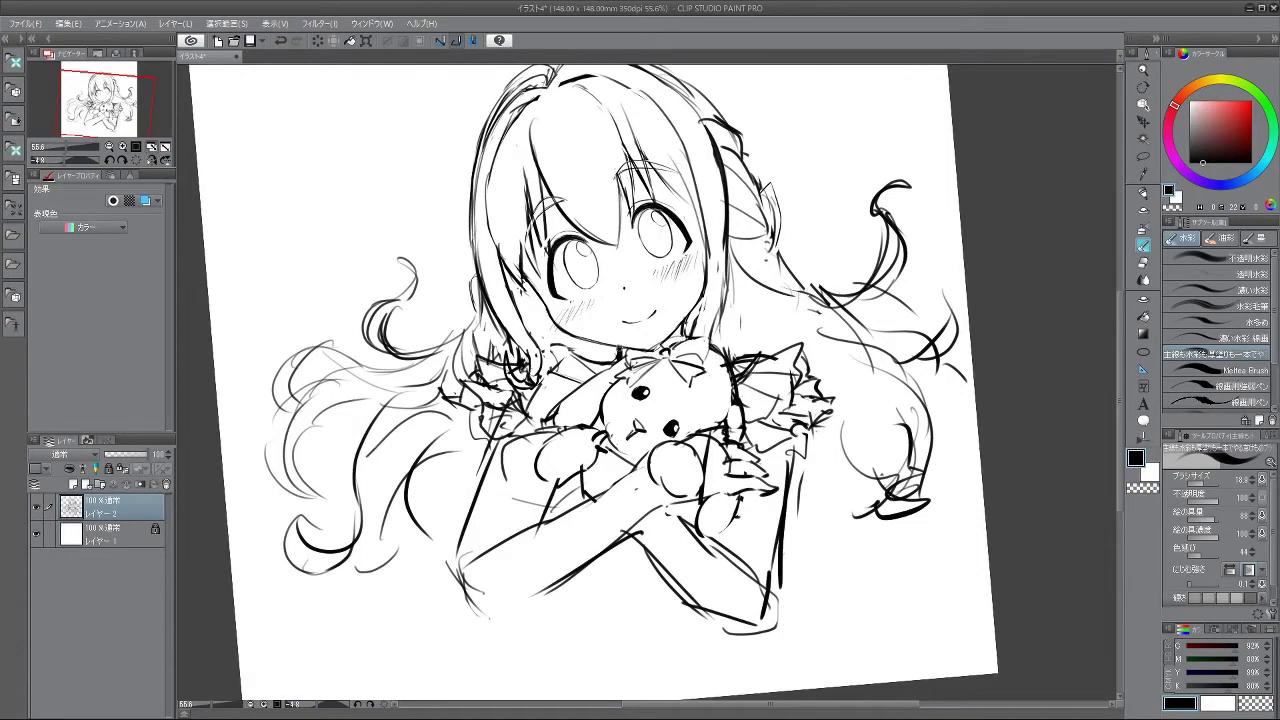
pyautogui.moveTo(566, 457); pyautogui.dragTo(758, 384)
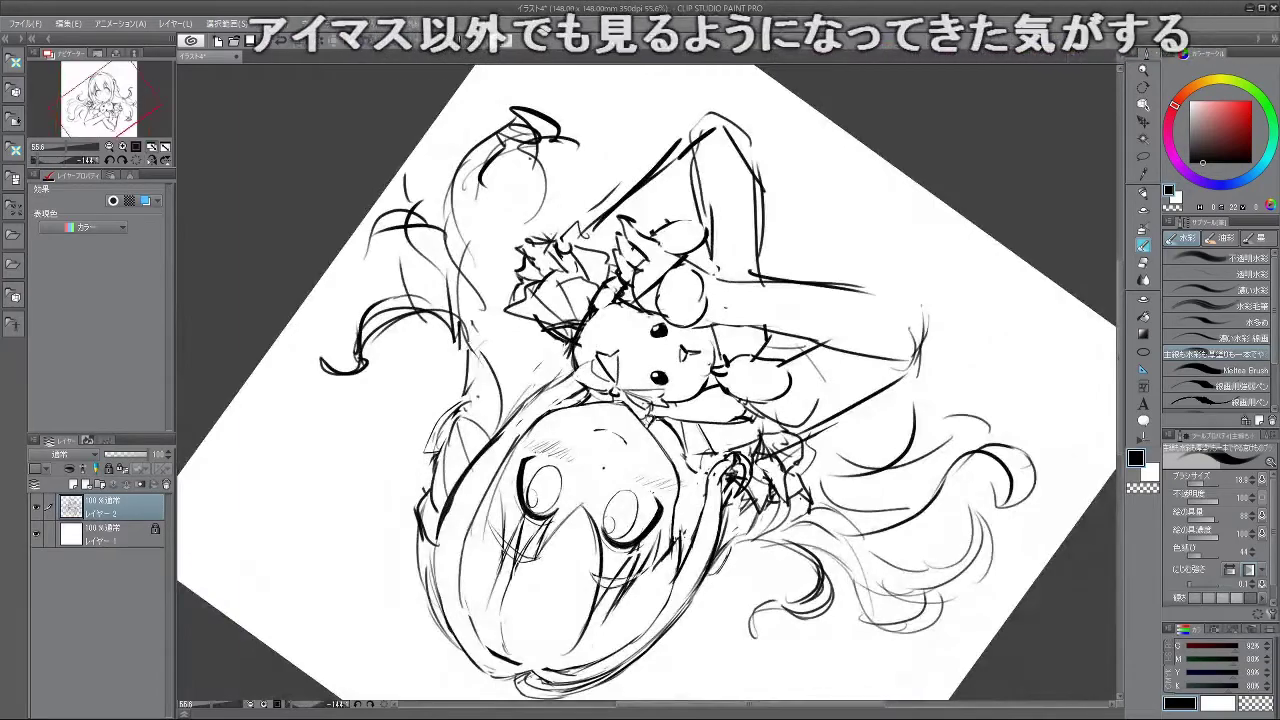
pyautogui.moveTo(550, 356); pyautogui.dragTo(787, 345)
pyautogui.scroll(-4, 786, 344)
pyautogui.scroll(2, 770, 320)
pyautogui.hotkey('ctrl', 'z')
pyautogui.moveTo(739, 288); pyautogui.dragTo(716, 357)
pyautogui.hotkey('ctrl', 'z')
pyautogui.moveTo(755, 310); pyautogui.dragTo(742, 370)
pyautogui.hotkey('ctrl', 'z')
pyautogui.moveTo(759, 286); pyautogui.dragTo(746, 358)
pyautogui.hotkey('ctrl', 'z')
pyautogui.hotkey('ctrl', 'z')
pyautogui.hotkey('ctrl', 'z')
pyautogui.moveTo(754, 250); pyautogui.dragTo(756, 334)
pyautogui.hotkey('ctrl', 'z')
pyautogui.moveTo(754, 280); pyautogui.dragTo(742, 356)
pyautogui.hotkey('ctrl', 'z')
pyautogui.moveTo(755, 308); pyautogui.dragTo(743, 373)
pyautogui.hotkey('ctrl', 'z')
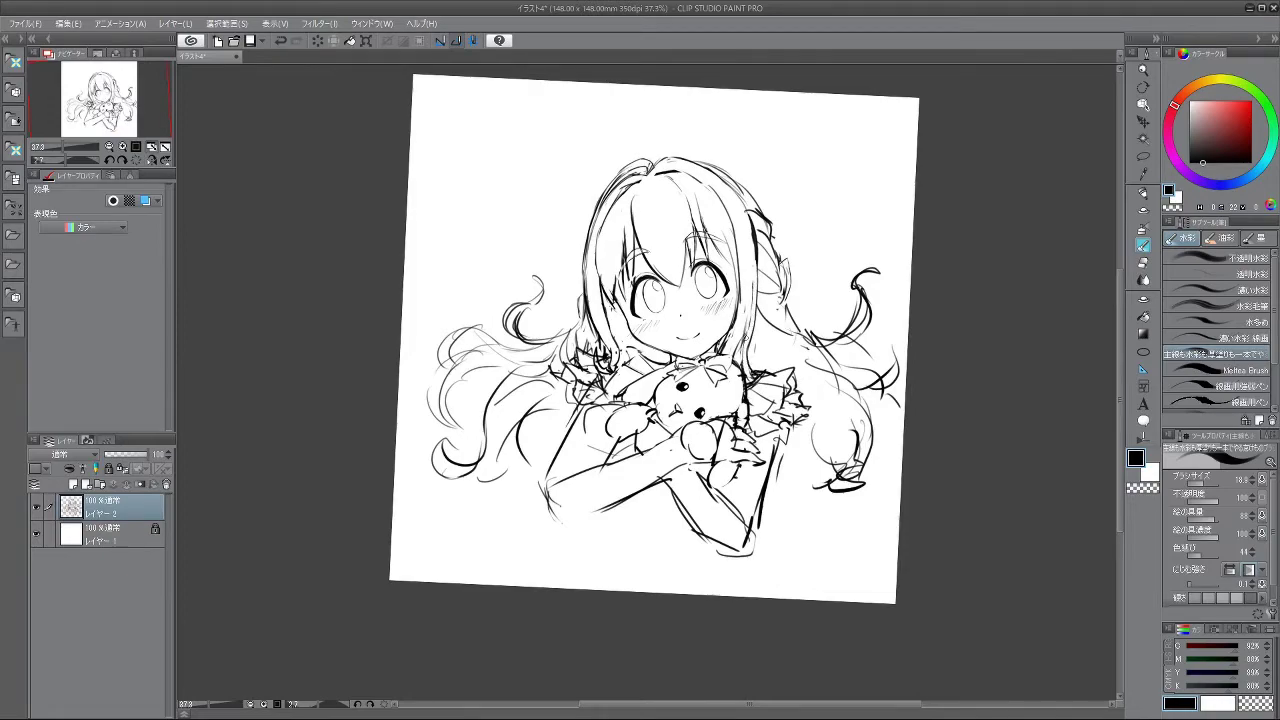
# - Redraw the character's upper arm and close the elbow on the long-forearm side, undoing misplaced strokes
pyautogui.moveTo(614, 420)
pyautogui.mouseDown()
pyautogui.moveTo(684, 416)
pyautogui.moveTo(657, 335)
pyautogui.moveTo(602, 363)
pyautogui.moveTo(619, 424)
pyautogui.mouseUp()
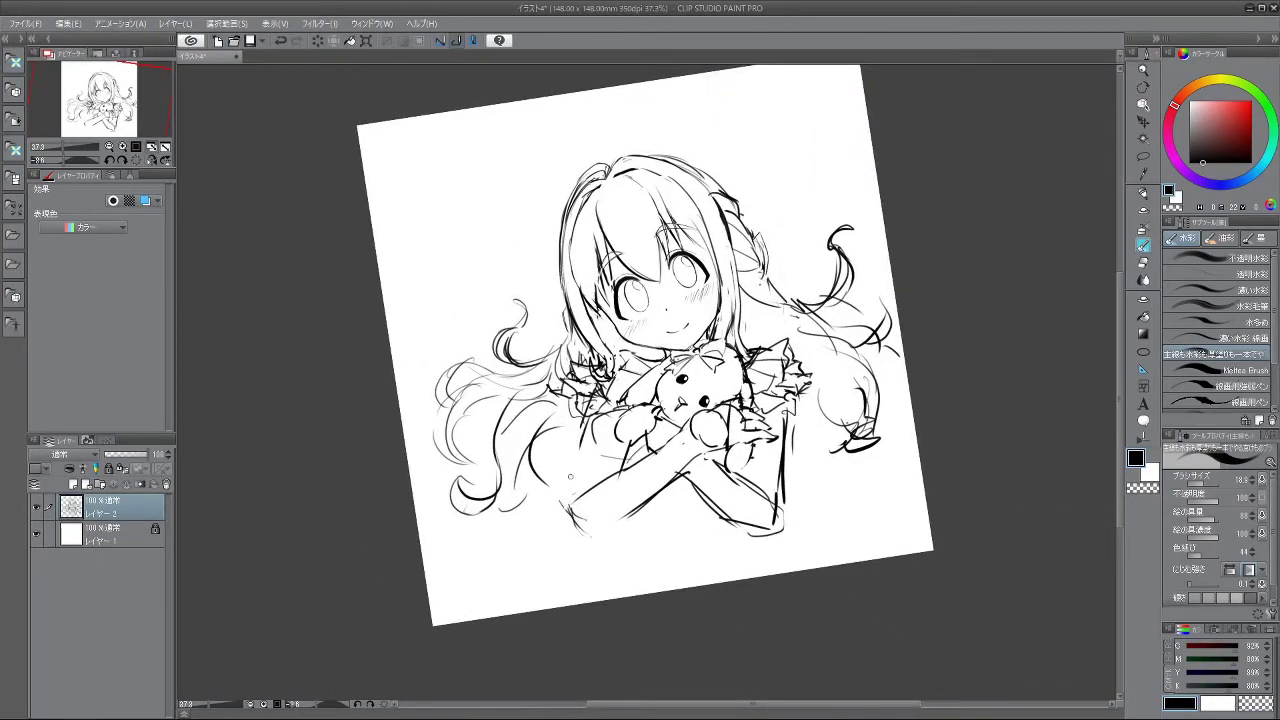
pyautogui.moveTo(586, 438); pyautogui.dragTo(576, 470)
pyautogui.hotkey('ctrl', 'z')
pyautogui.moveTo(586, 421); pyautogui.dragTo(581, 535)
pyautogui.hotkey('ctrl', 'z')
pyautogui.moveTo(573, 490)
pyautogui.mouseDown()
pyautogui.moveTo(571, 534)
pyautogui.moveTo(590, 541)
pyautogui.moveTo(638, 507)
pyautogui.mouseUp()
pyautogui.hotkey('ctrl', 'z')
pyautogui.hotkey('ctrl', 'z')
pyautogui.moveTo(639, 583)
pyautogui.mouseDown()
pyautogui.moveTo(820, 437)
pyautogui.moveTo(809, 303)
pyautogui.moveTo(768, 505)
pyautogui.moveTo(684, 575)
pyautogui.mouseUp()
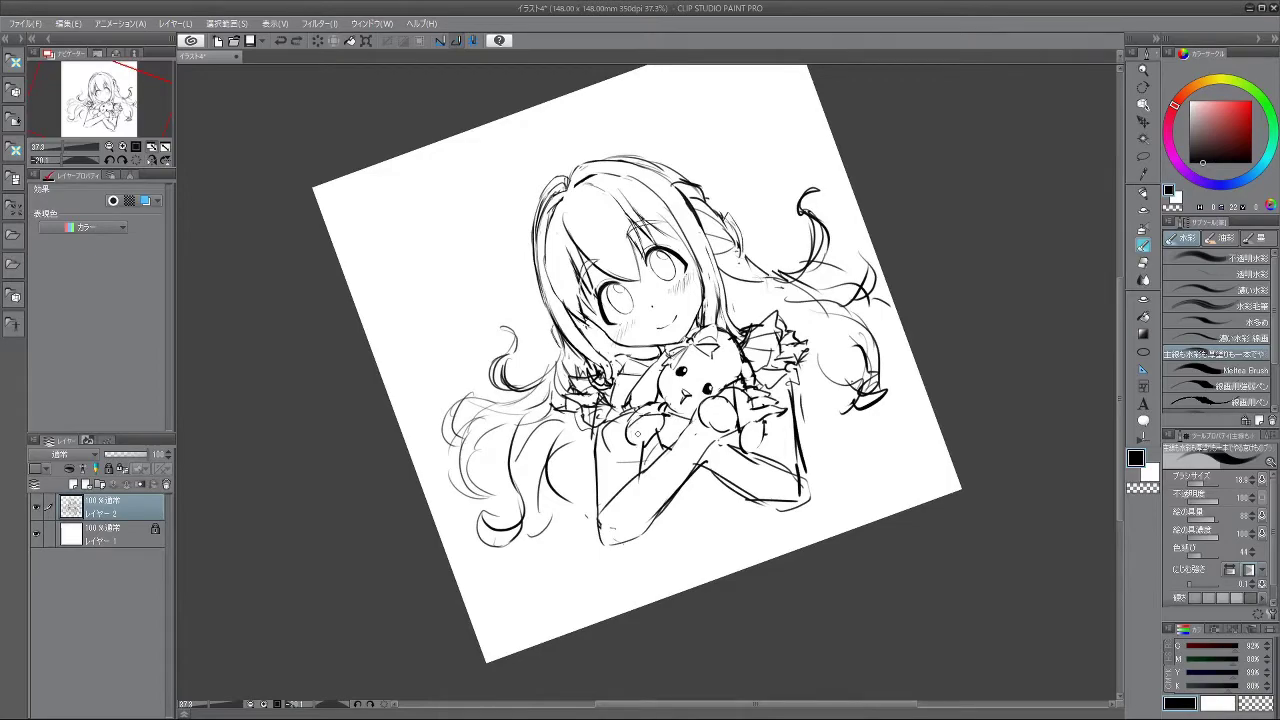
# - Draw the underside and elbow of the other crossed forearm below the plush, retrying strokes that miss
pyautogui.moveTo(659, 434)
pyautogui.mouseDown()
pyautogui.moveTo(849, 451)
pyautogui.moveTo(843, 330)
pyautogui.mouseUp()
pyautogui.moveTo(682, 560)
pyautogui.mouseDown()
pyautogui.moveTo(788, 500)
pyautogui.moveTo(786, 256)
pyautogui.moveTo(846, 423)
pyautogui.moveTo(844, 336)
pyautogui.mouseUp()
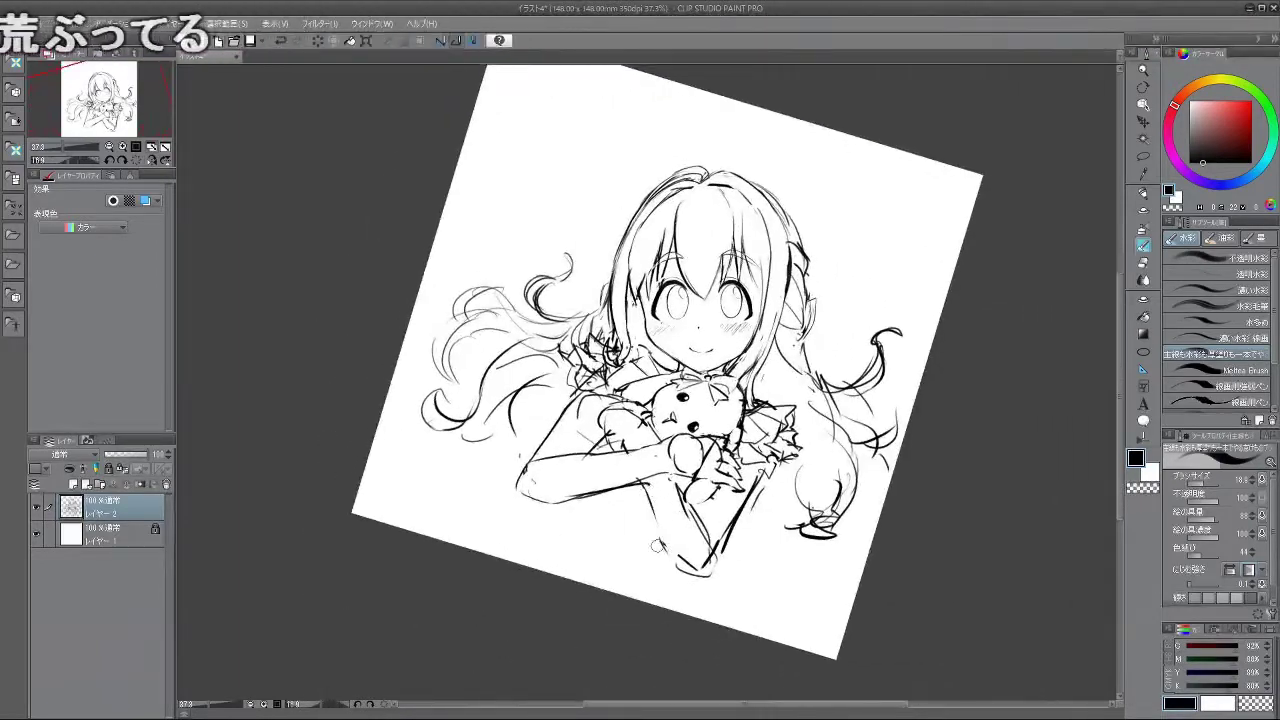
pyautogui.moveTo(643, 482); pyautogui.dragTo(671, 558)
pyautogui.hotkey('ctrl', 'z')
pyautogui.hotkey('ctrl', 'z')
pyautogui.moveTo(643, 482); pyautogui.dragTo(667, 552)
pyautogui.moveTo(652, 510)
pyautogui.mouseDown()
pyautogui.moveTo(670, 553)
pyautogui.moveTo(703, 575)
pyautogui.moveTo(676, 564)
pyautogui.moveTo(709, 575)
pyautogui.moveTo(716, 540)
pyautogui.moveTo(676, 558)
pyautogui.mouseUp()
pyautogui.hotkey('ctrl', 'z')
pyautogui.hotkey('ctrl', 'z')
pyautogui.moveTo(676, 558); pyautogui.dragTo(712, 573)
pyautogui.moveTo(686, 503); pyautogui.dragTo(711, 548)
pyautogui.moveTo(691, 603); pyautogui.dragTo(812, 428)
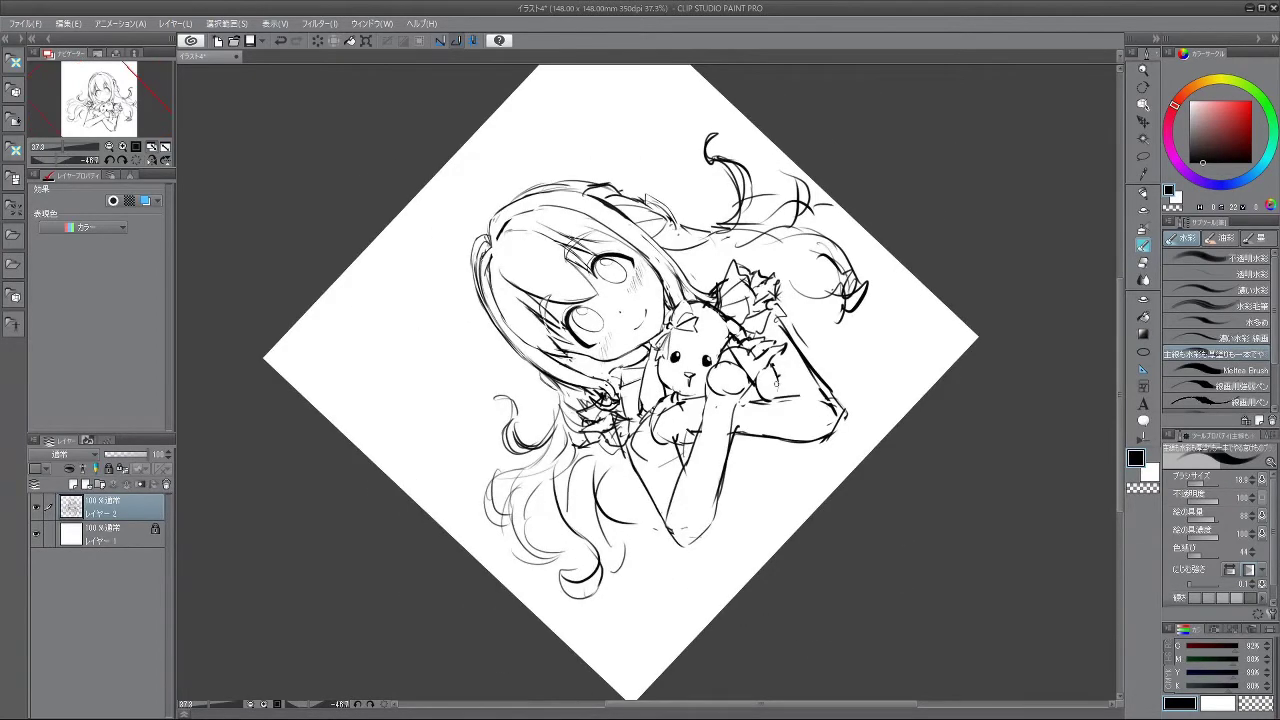
# - Sketch the plush's round belly and two small dangling feet beneath the character's crossed arms
pyautogui.moveTo(776, 383); pyautogui.dragTo(774, 397)
pyautogui.hotkey('ctrl', 'z')
pyautogui.moveTo(666, 394); pyautogui.dragTo(677, 410)
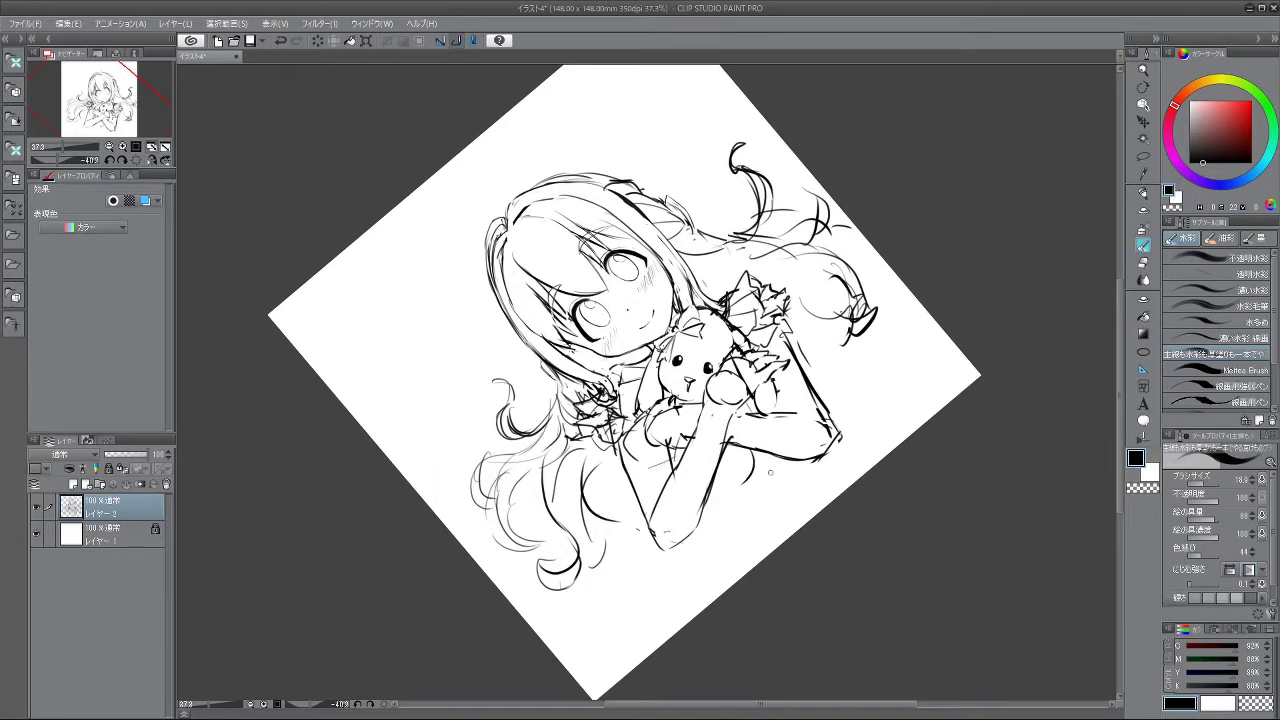
pyautogui.moveTo(765, 456)
pyautogui.mouseDown()
pyautogui.moveTo(778, 478)
pyautogui.moveTo(733, 485)
pyautogui.moveTo(761, 519)
pyautogui.mouseUp()
pyautogui.hotkey('ctrl', 'z')
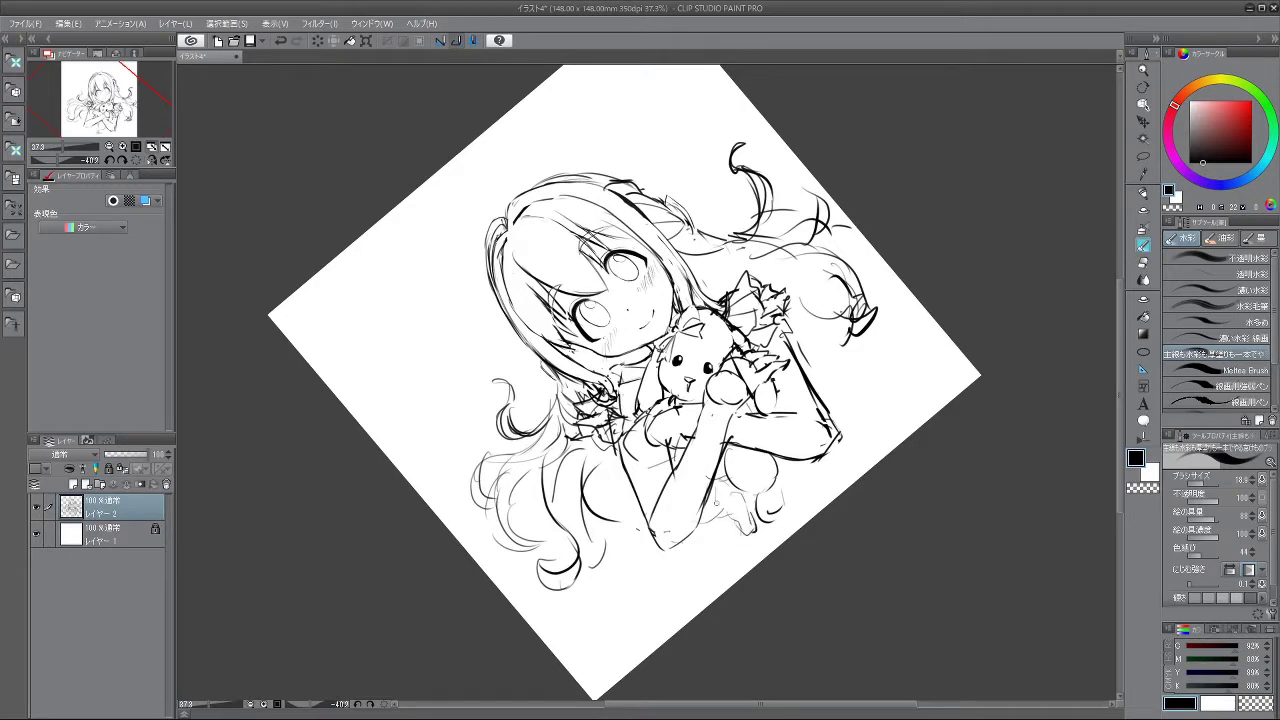
pyautogui.hotkey('ctrl', 'z')
pyautogui.hotkey('ctrl', 'z')
pyautogui.moveTo(698, 518); pyautogui.dragTo(728, 508)
pyautogui.moveTo(709, 596)
pyautogui.mouseDown()
pyautogui.moveTo(774, 566)
pyautogui.moveTo(712, 596)
pyautogui.mouseUp()
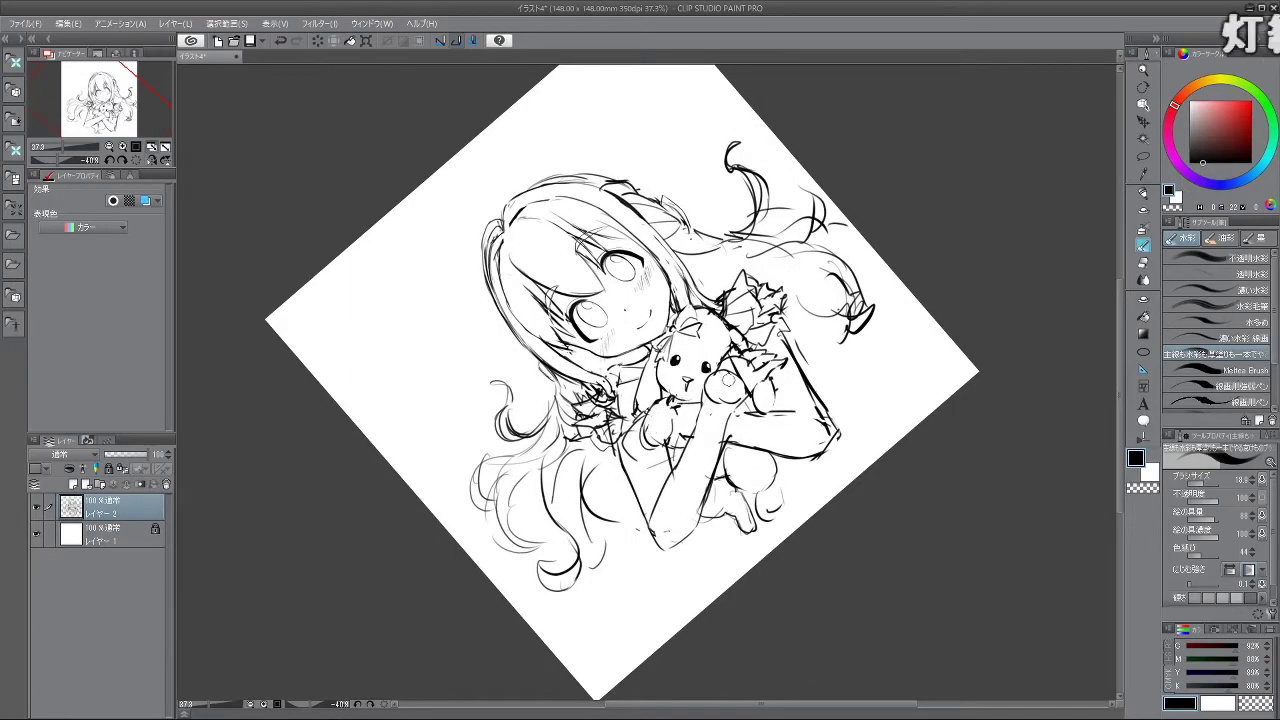
pyautogui.moveTo(739, 559)
pyautogui.mouseDown()
pyautogui.moveTo(847, 331)
pyautogui.moveTo(764, 531)
pyautogui.moveTo(648, 574)
pyautogui.mouseUp()
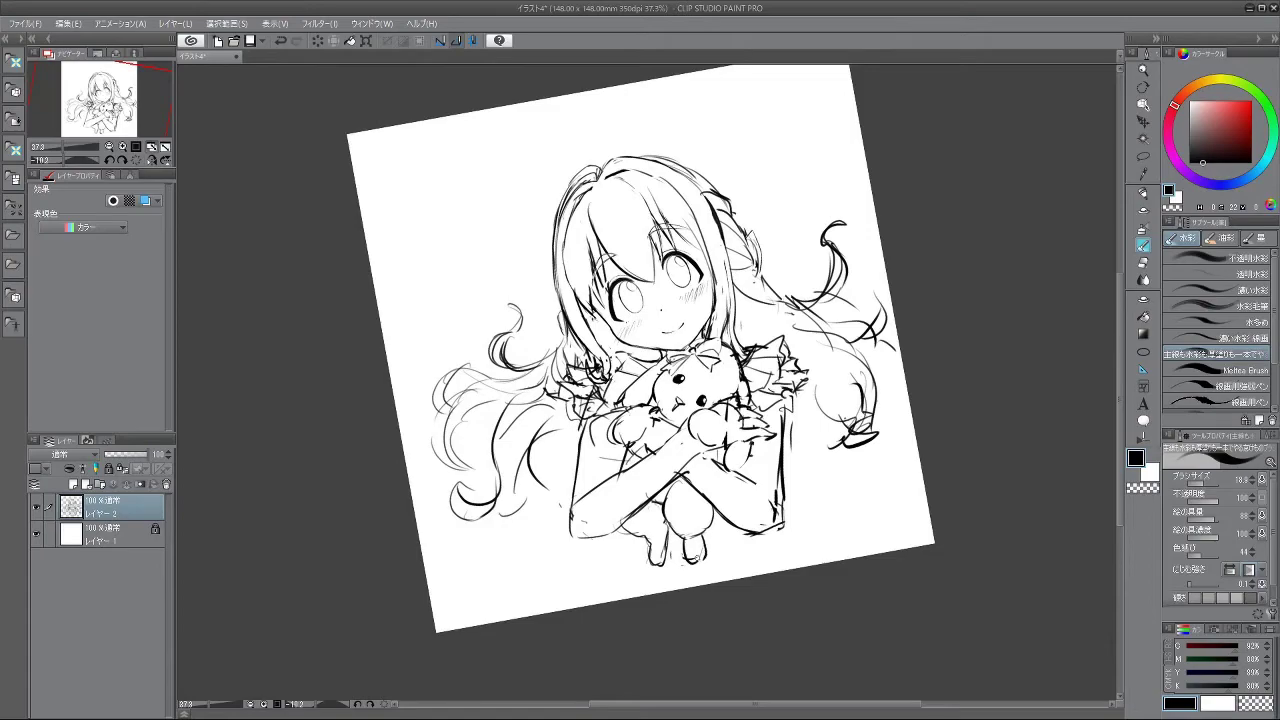
pyautogui.moveTo(683, 600)
pyautogui.mouseDown()
pyautogui.moveTo(869, 396)
pyautogui.moveTo(822, 510)
pyautogui.moveTo(664, 598)
pyautogui.moveTo(684, 590)
pyautogui.moveTo(726, 611)
pyautogui.moveTo(689, 640)
pyautogui.moveTo(646, 597)
pyautogui.mouseUp()
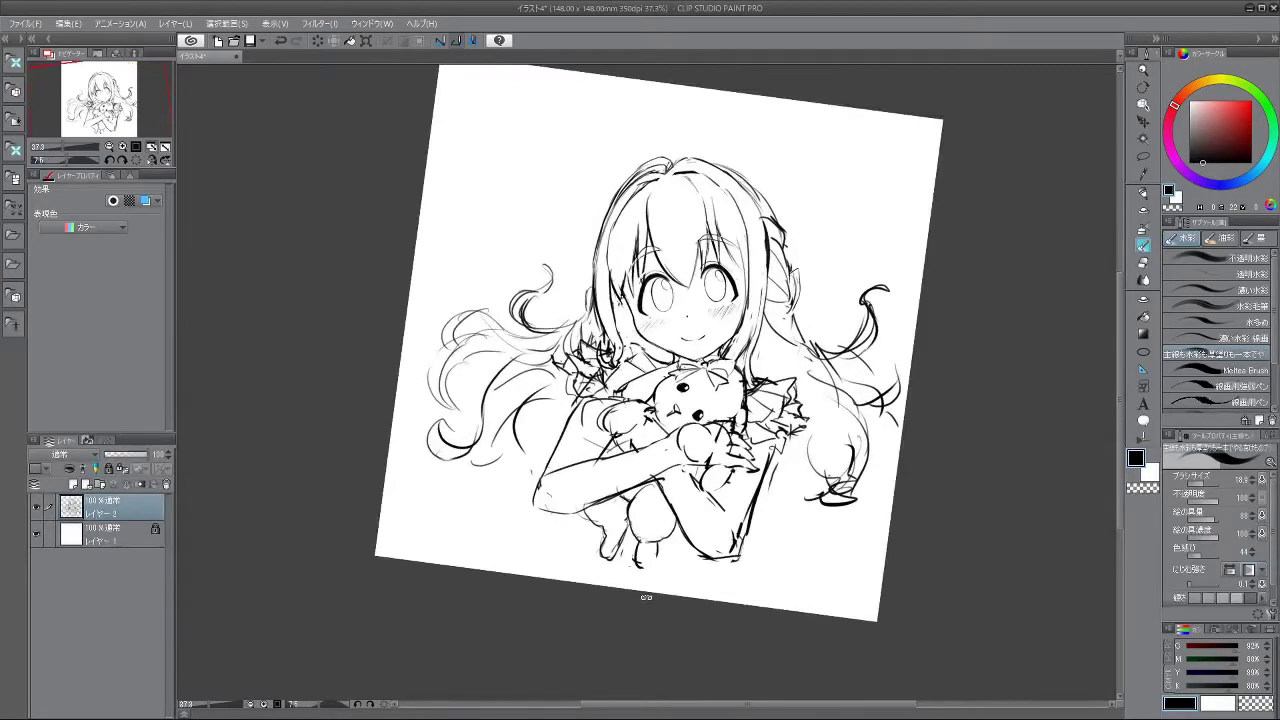
# - Examine the whole figure and the plush's proportions from several canvas rotations and at a smaller zoom
pyautogui.moveTo(635, 563)
pyautogui.mouseDown()
pyautogui.moveTo(827, 404)
pyautogui.moveTo(830, 386)
pyautogui.mouseUp()
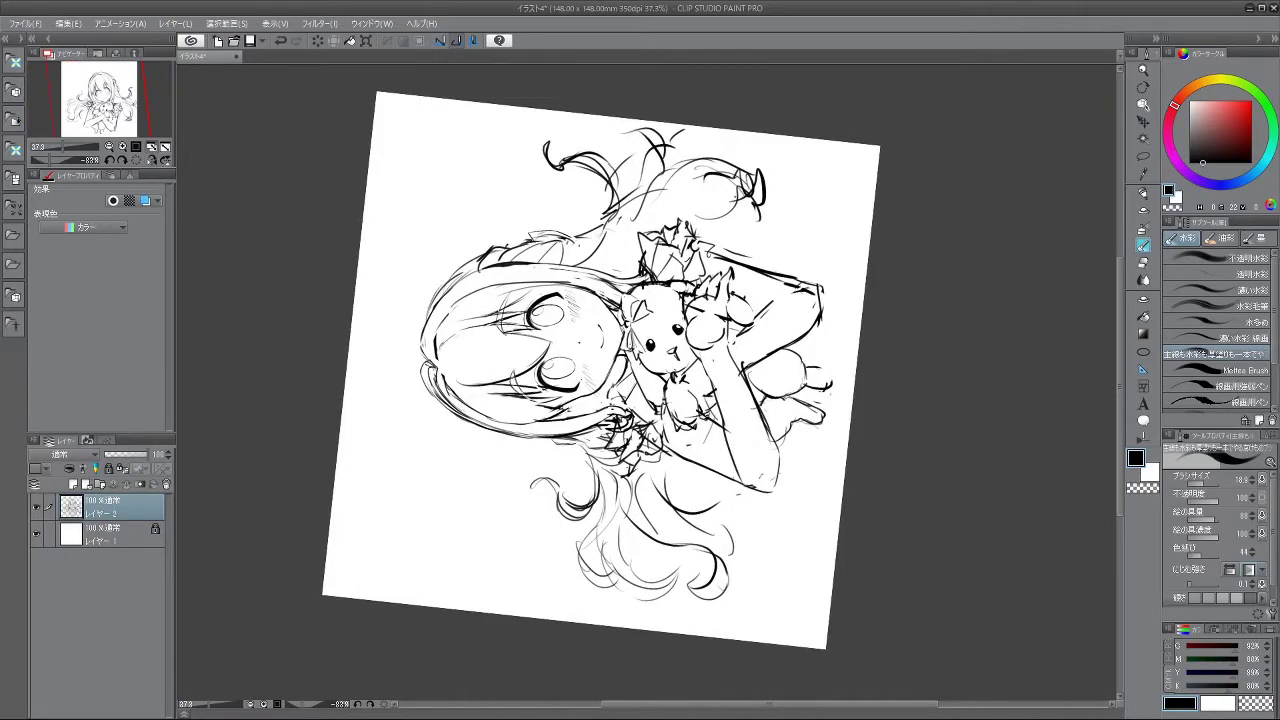
pyautogui.moveTo(855, 412); pyautogui.dragTo(593, 585)
pyautogui.moveTo(705, 415); pyautogui.dragTo(655, 415)
pyautogui.moveTo(674, 506); pyautogui.dragTo(726, 482)
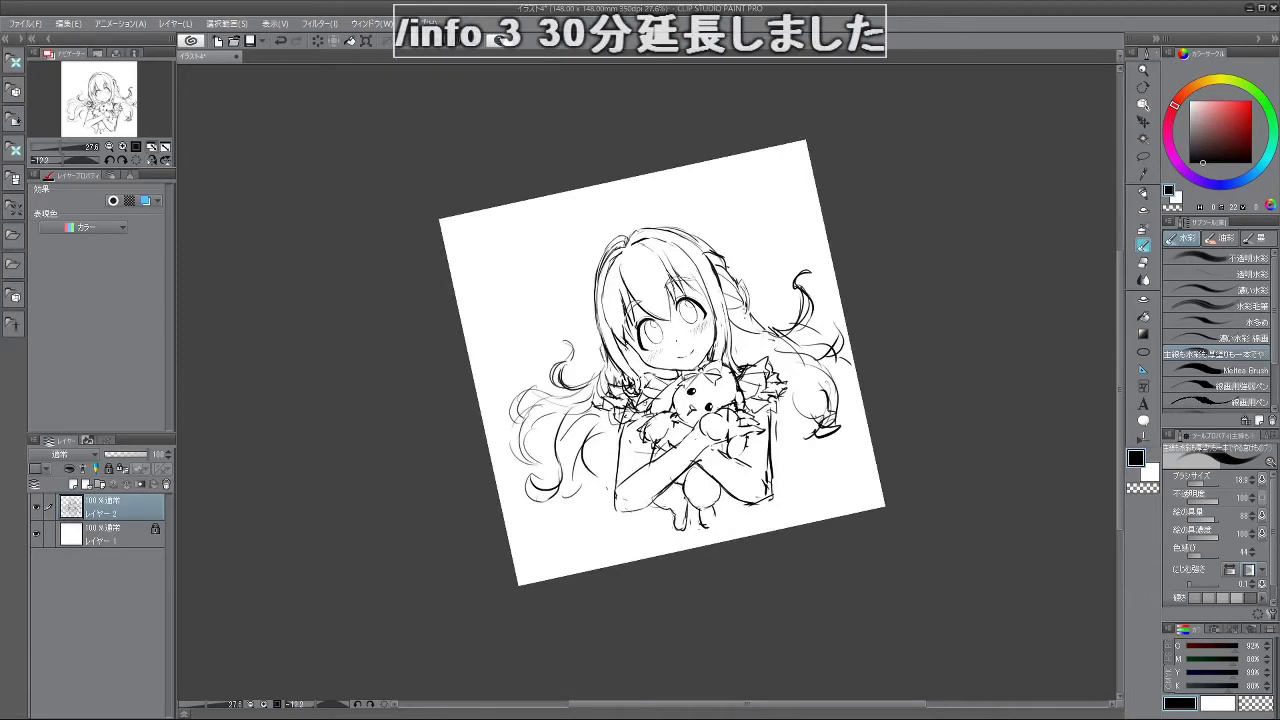
pyautogui.moveTo(735, 562)
pyautogui.mouseDown()
pyautogui.moveTo(797, 525)
pyautogui.moveTo(806, 327)
pyautogui.moveTo(788, 288)
pyautogui.mouseUp()
pyautogui.moveTo(640, 358); pyautogui.dragTo(653, 370)
pyautogui.moveTo(762, 286)
pyautogui.mouseDown()
pyautogui.moveTo(796, 400)
pyautogui.moveTo(780, 452)
pyautogui.moveTo(793, 357)
pyautogui.moveTo(742, 495)
pyautogui.moveTo(703, 519)
pyautogui.mouseUp()
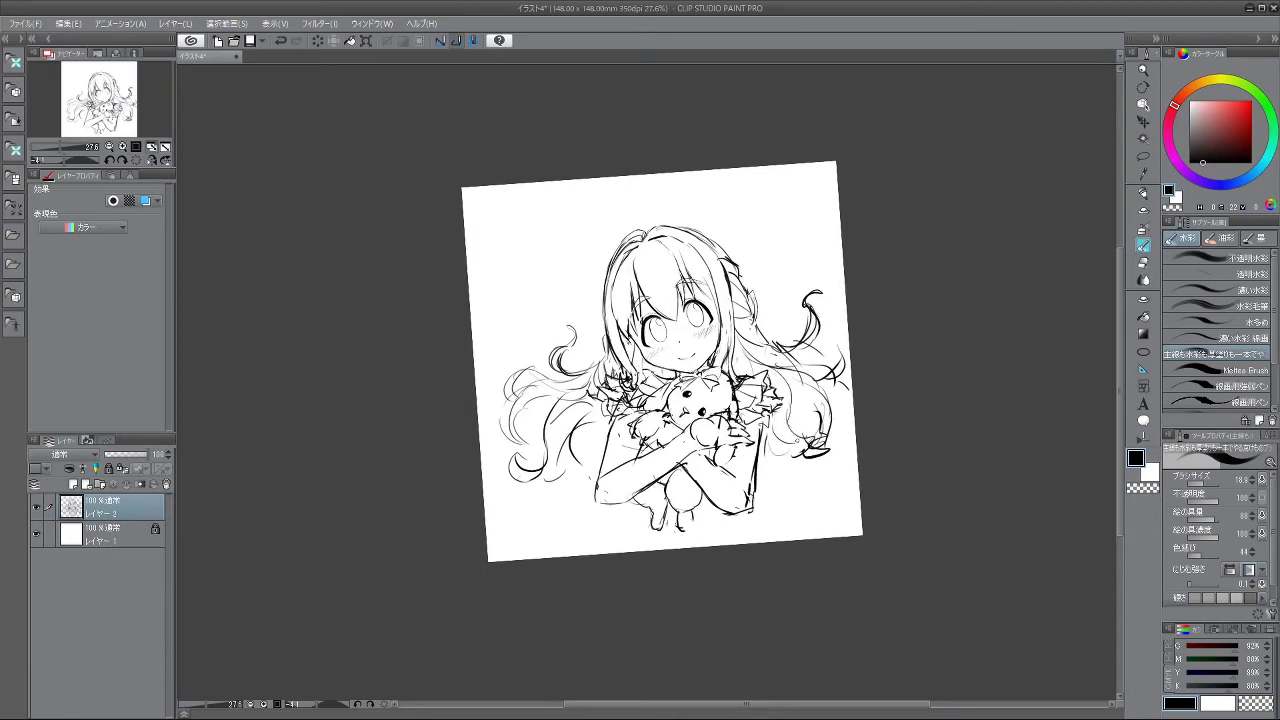
pyautogui.moveTo(618, 598); pyautogui.dragTo(680, 580)
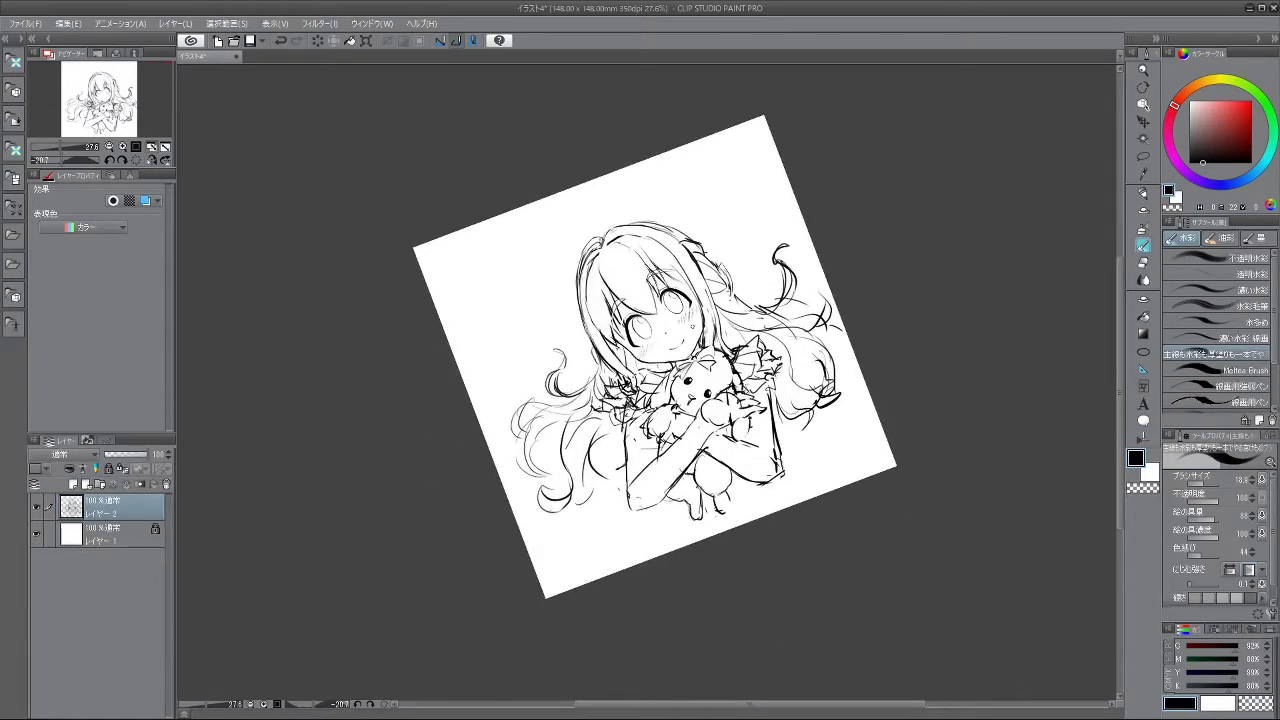
# - Lasso each of the plush's eyes separately and shift them slightly farther apart with Transform
pyautogui.moveTo(704, 374)
pyautogui.mouseDown()
pyautogui.moveTo(855, 374)
pyautogui.moveTo(821, 277)
pyautogui.mouseUp()
pyautogui.click(1144, 157)
pyautogui.moveTo(680, 398)
pyautogui.mouseDown()
pyautogui.moveTo(648, 409)
pyautogui.moveTo(682, 395)
pyautogui.moveTo(680, 408)
pyautogui.mouseUp()
pyautogui.hotkey('ctrl', 'z')
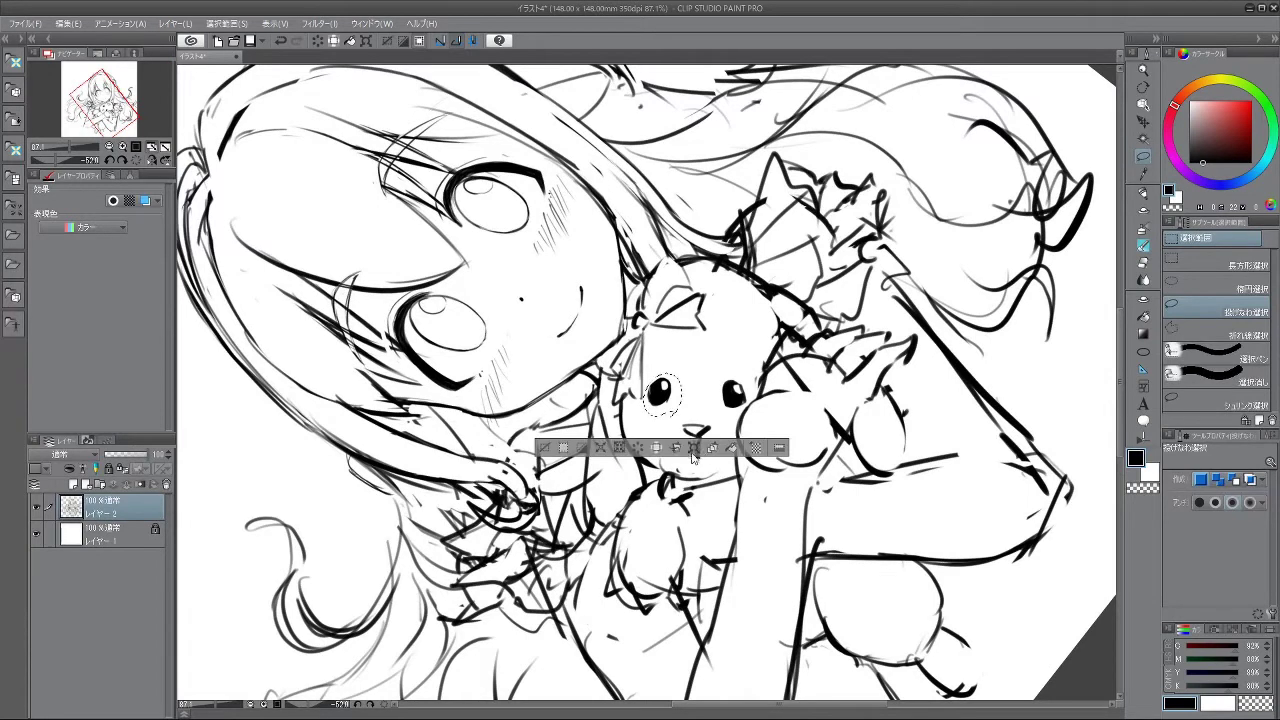
pyautogui.hotkey('ctrl', 't')
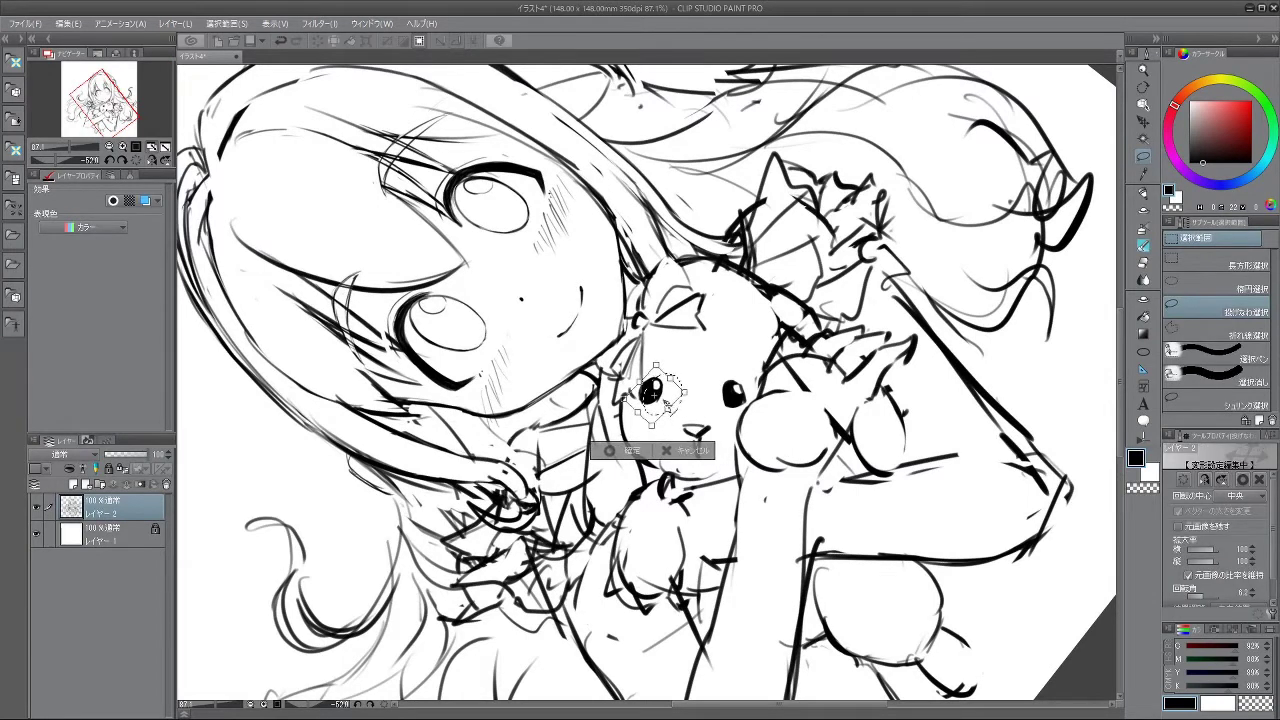
pyautogui.click(625, 451)
pyautogui.moveTo(746, 380)
pyautogui.mouseDown()
pyautogui.moveTo(718, 384)
pyautogui.moveTo(724, 410)
pyautogui.moveTo(746, 382)
pyautogui.mouseUp()
pyautogui.click(762, 445)
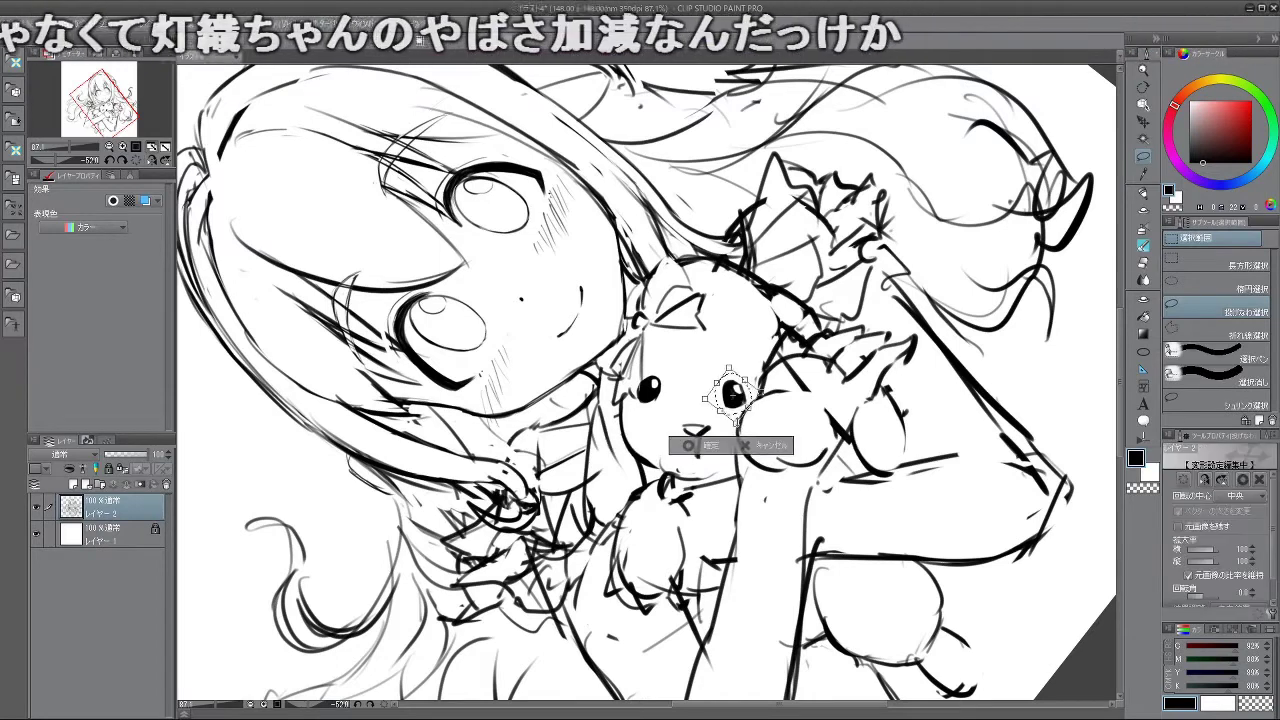
pyautogui.moveTo(745, 391); pyautogui.dragTo(747, 390)
pyautogui.click(710, 443)
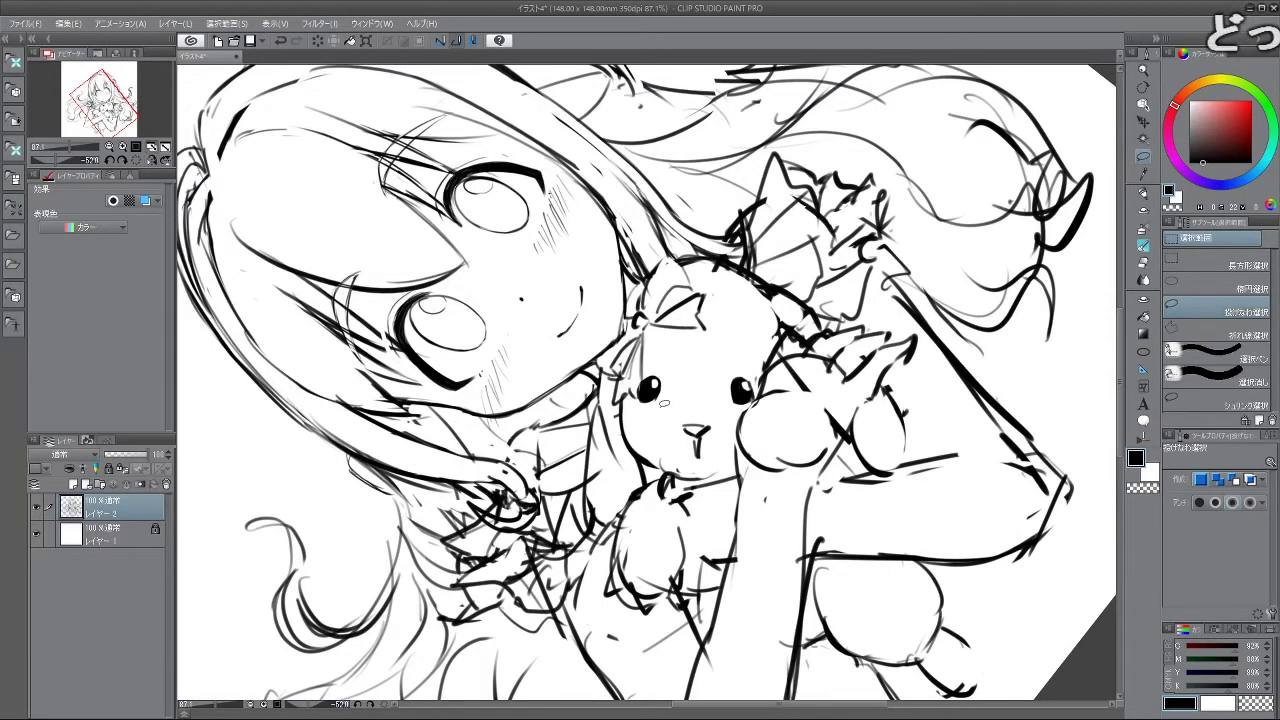
# - Brush a long curling hair lock falling beside the character's upper arm, ending near the elbow
pyautogui.press('b')
pyautogui.scroll(-3, 720, 446)
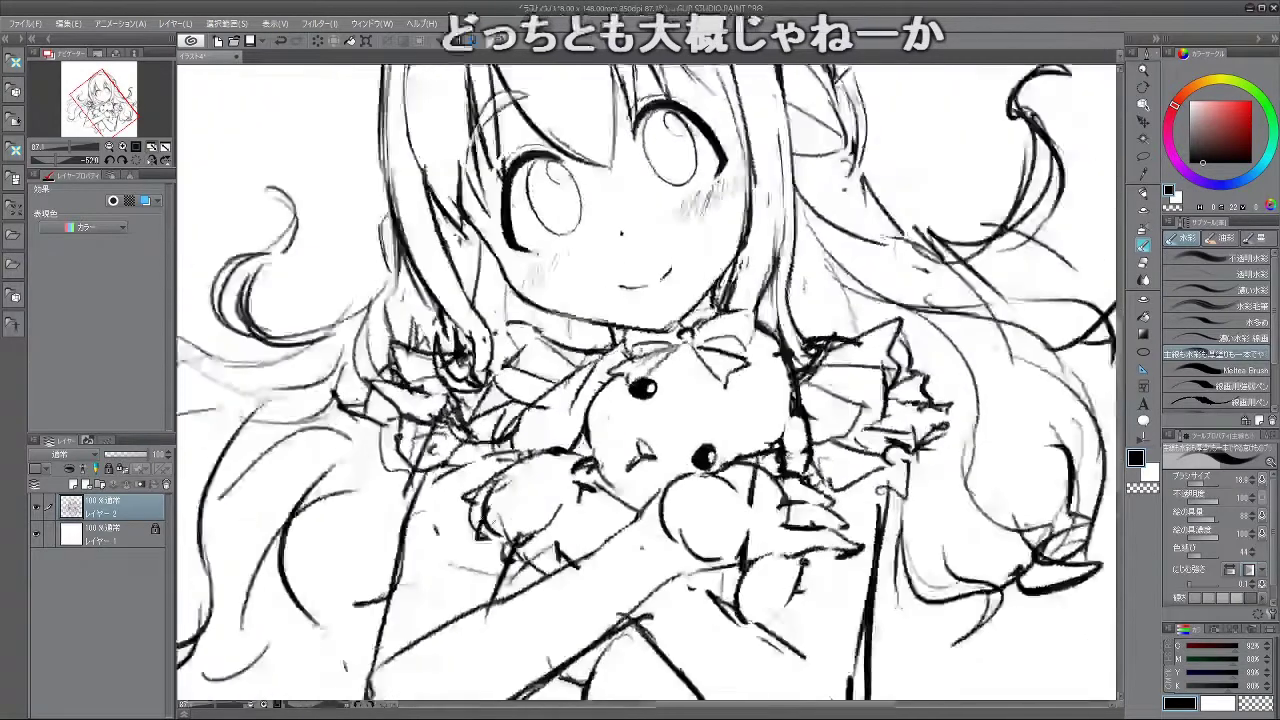
pyautogui.scroll(-3, 778, 337)
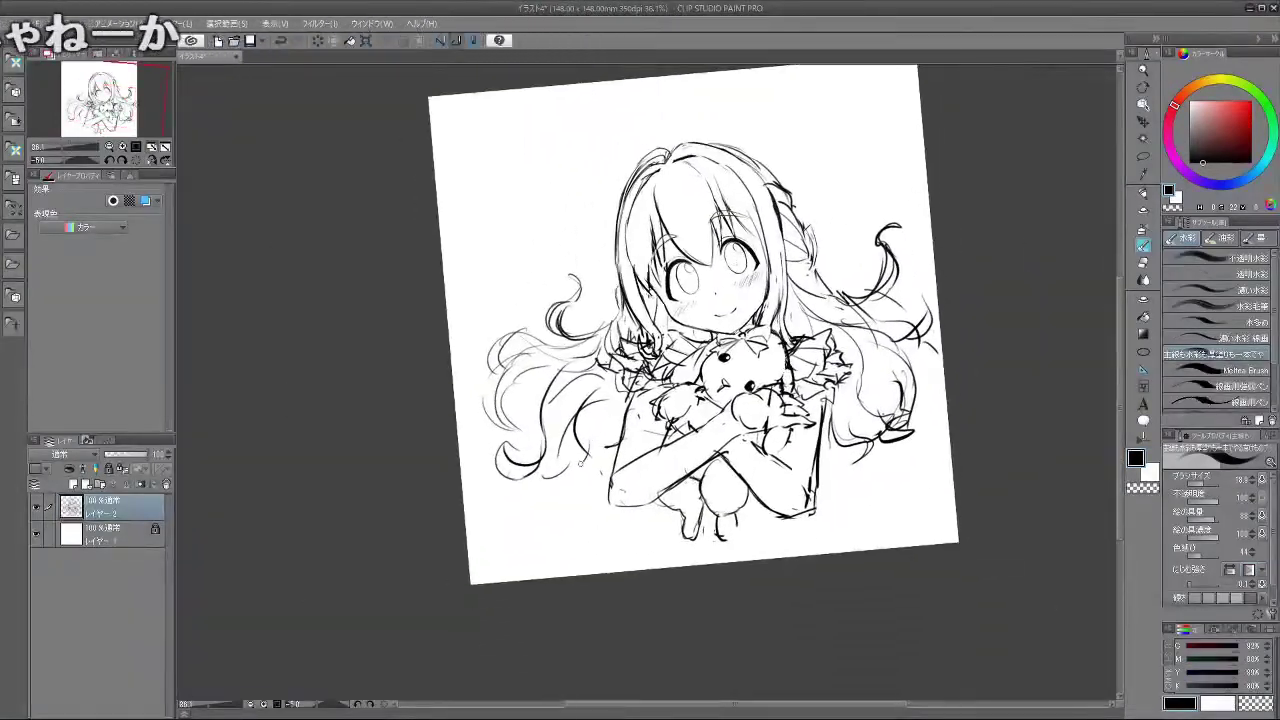
pyautogui.moveTo(597, 440); pyautogui.dragTo(614, 497)
pyautogui.hotkey('ctrl', 'z')
pyautogui.moveTo(578, 413)
pyautogui.mouseDown()
pyautogui.moveTo(601, 473)
pyautogui.moveTo(596, 506)
pyautogui.mouseUp()
pyautogui.hotkey('ctrl', 'z')
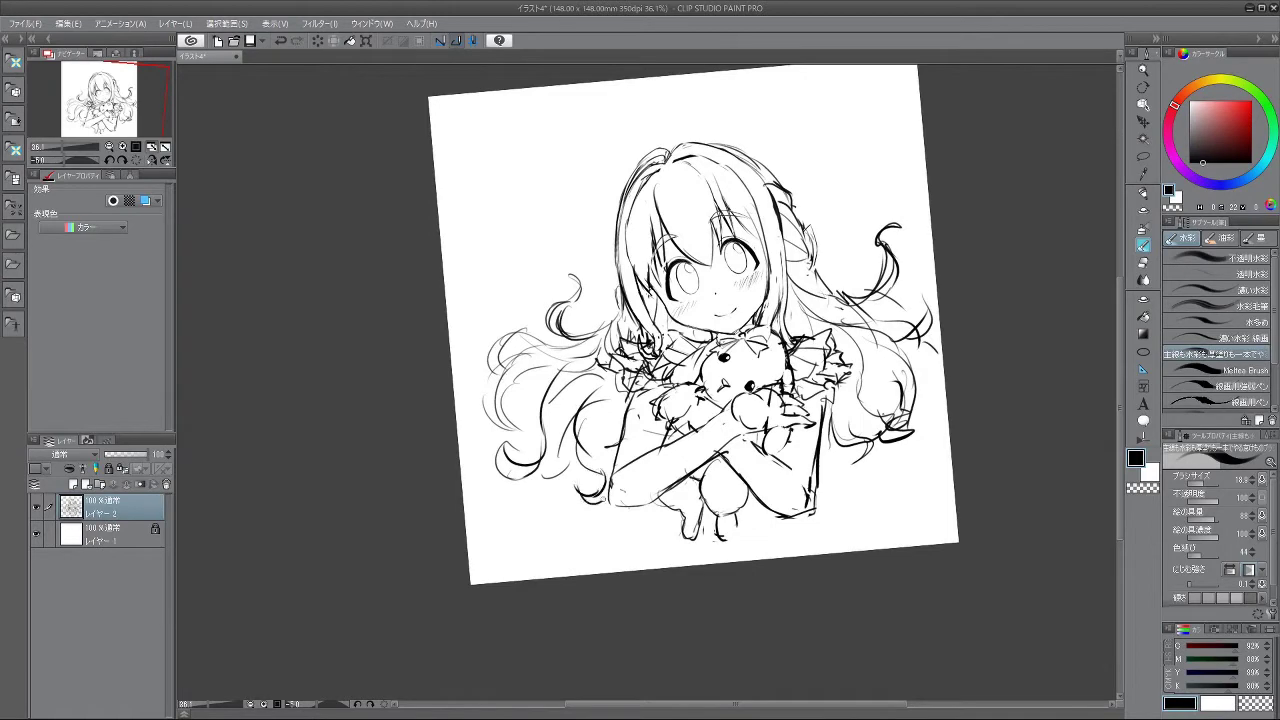
pyautogui.moveTo(599, 454); pyautogui.dragTo(615, 410)
pyautogui.hotkey('ctrl', 'z')
pyautogui.hotkey('ctrl', 'z')
# - Sketch the character's waistline below the elbows on both sides of the plush's belly
pyautogui.moveTo(599, 579)
pyautogui.mouseDown()
pyautogui.moveTo(783, 608)
pyautogui.moveTo(872, 534)
pyautogui.mouseUp()
pyautogui.moveTo(796, 244); pyautogui.dragTo(801, 263)
pyautogui.moveTo(839, 421); pyautogui.dragTo(733, 555)
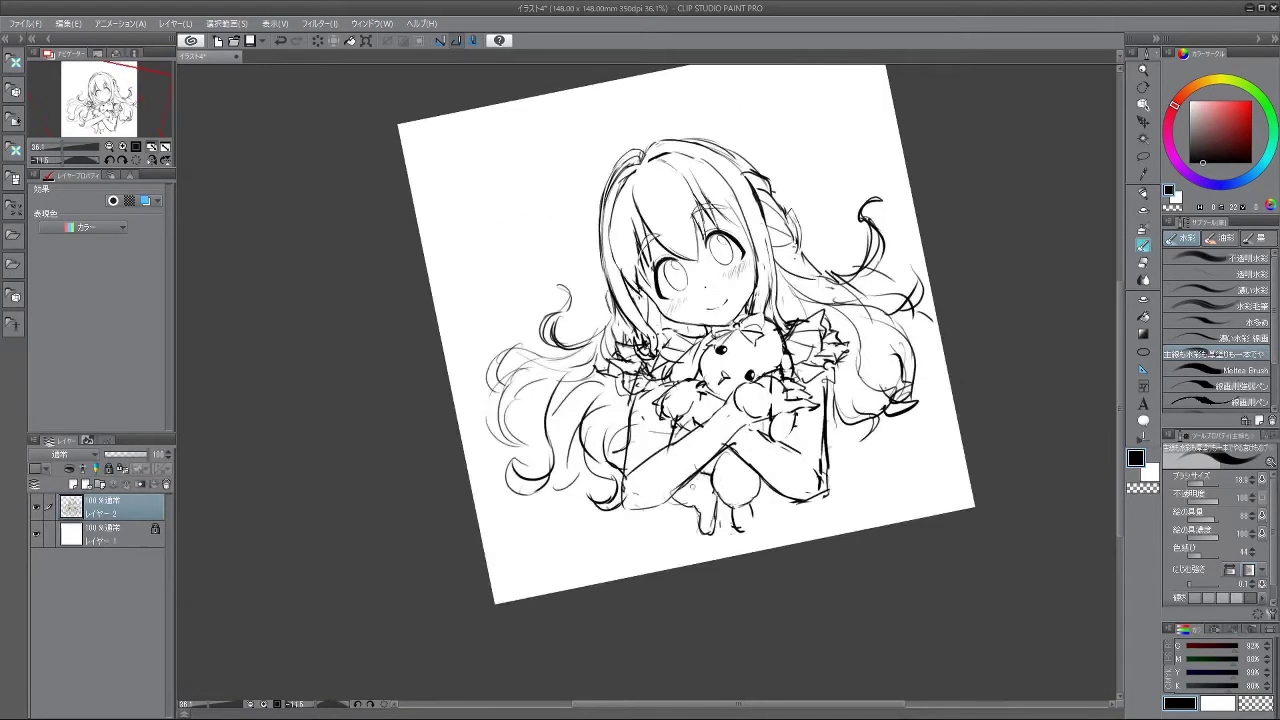
pyautogui.moveTo(785, 475); pyautogui.dragTo(794, 510)
pyautogui.hotkey('ctrl', 'z')
pyautogui.hotkey('ctrl', 'z')
pyautogui.moveTo(673, 487)
pyautogui.mouseDown()
pyautogui.moveTo(702, 524)
pyautogui.moveTo(679, 515)
pyautogui.moveTo(712, 527)
pyautogui.mouseUp()
pyautogui.hotkey('ctrl', 'z')
pyautogui.moveTo(752, 520); pyautogui.dragTo(790, 502)
pyautogui.moveTo(678, 506); pyautogui.dragTo(702, 522)
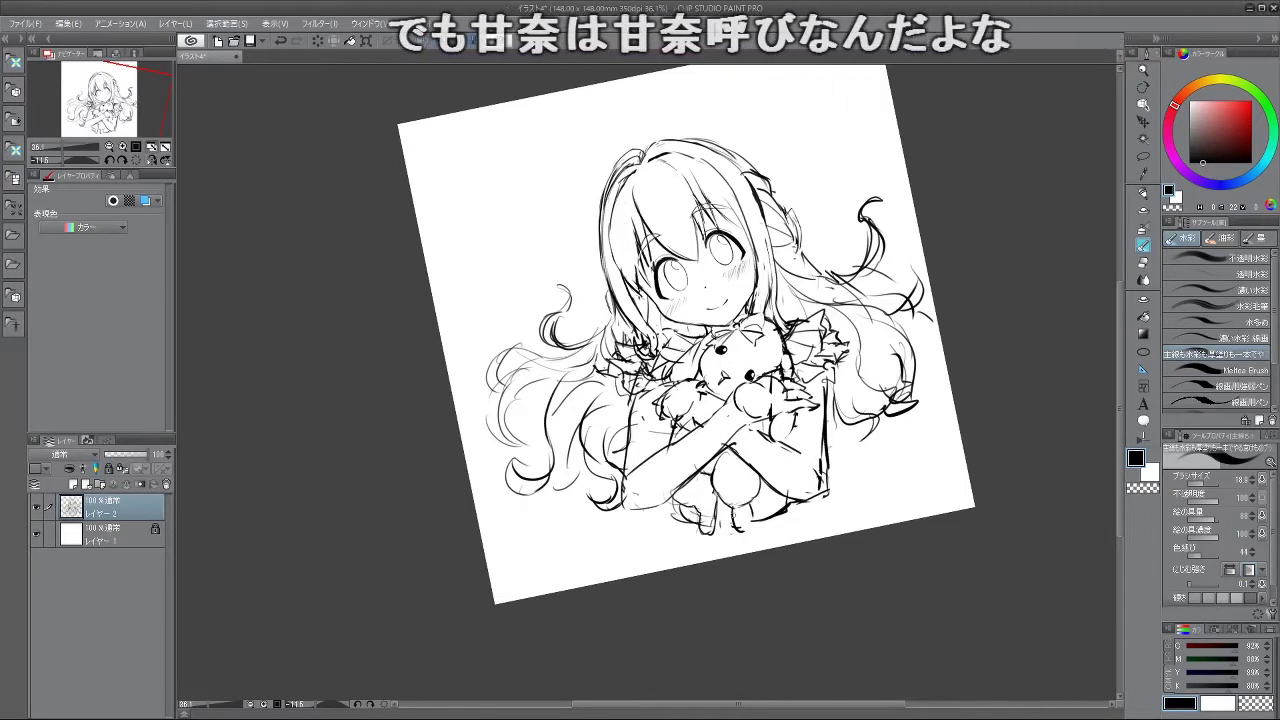
# - Refine the clothing folds beside the plush's foot and rough in the ruffle lines flaring from the waist
pyautogui.hotkey('ctrl', 'z')
pyautogui.moveTo(674, 495); pyautogui.dragTo(682, 522)
pyautogui.moveTo(676, 497); pyautogui.dragTo(665, 509)
pyautogui.hotkey('ctrl', 'z')
pyautogui.hotkey('ctrl', 'z')
pyautogui.hotkey('ctrl', 'z')
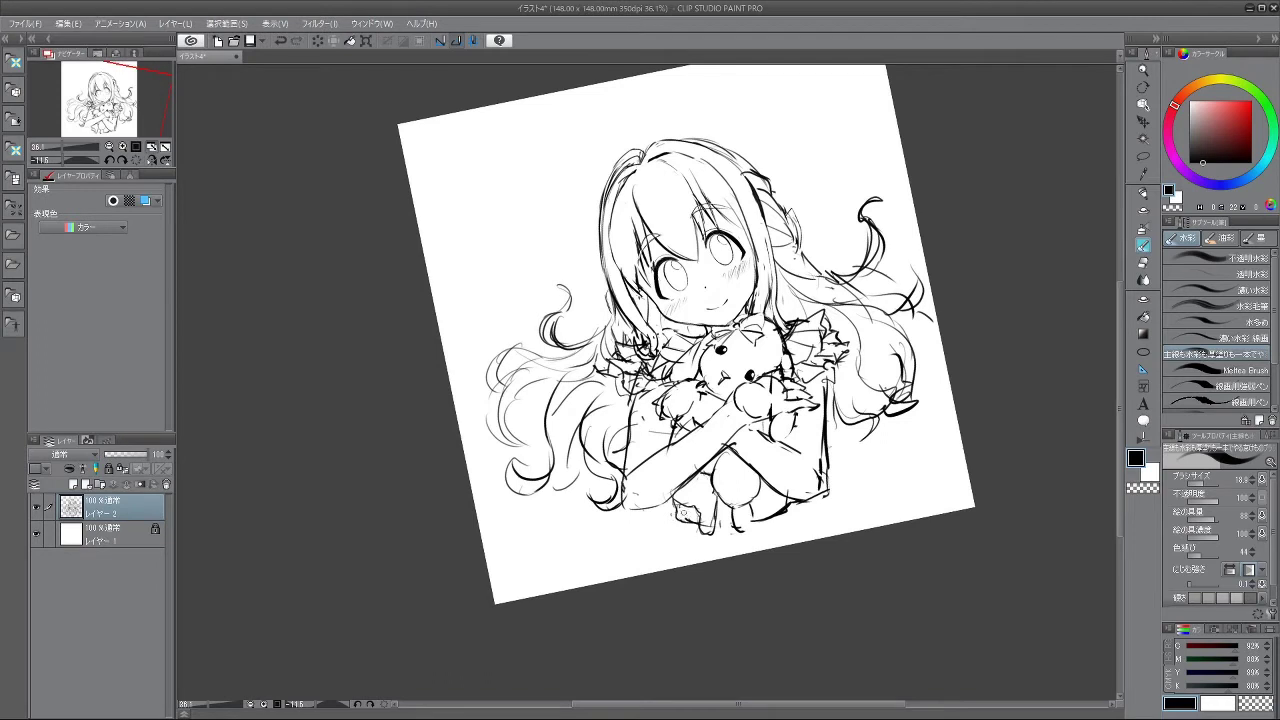
pyautogui.moveTo(788, 509); pyautogui.dragTo(781, 511)
pyautogui.hotkey('ctrl', 'z')
pyautogui.moveTo(803, 502); pyautogui.dragTo(809, 512)
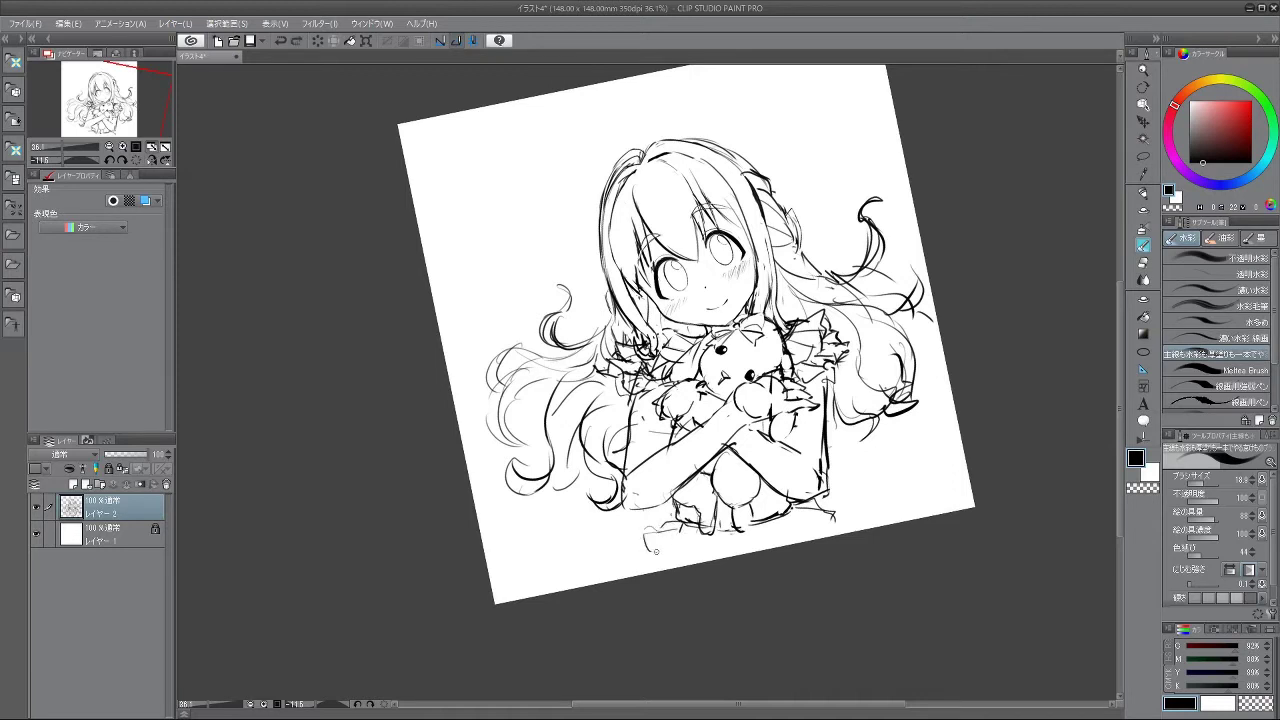
pyautogui.hotkey('ctrl', 'z')
# - Move the sketch layer upward on the canvas to make room below the waist
pyautogui.moveTo(896, 466); pyautogui.dragTo(940, 440)
pyautogui.click(1143, 121)
pyautogui.moveTo(872, 365); pyautogui.dragTo(857, 326)
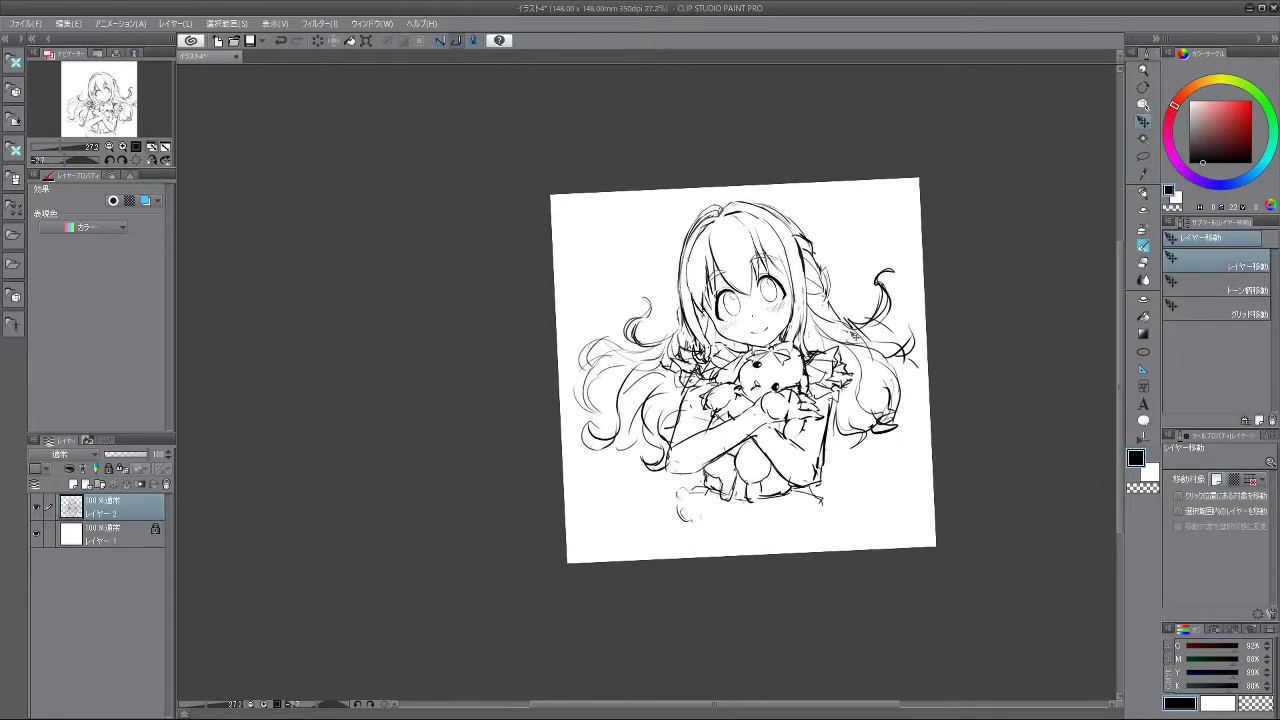
# - Brush the first folds of a ruffle around the waist on the curled-hair-lock side, redoing poor strokes
pyautogui.click(1143, 243)
pyautogui.scroll(3, 756, 359)
pyautogui.moveTo(744, 580); pyautogui.dragTo(753, 578)
pyautogui.hotkey('ctrl', 'z')
pyautogui.moveTo(711, 521)
pyautogui.mouseDown()
pyautogui.moveTo(694, 562)
pyautogui.moveTo(718, 530)
pyautogui.moveTo(662, 551)
pyautogui.mouseUp()
pyautogui.hotkey('ctrl', 'z')
pyautogui.hotkey('ctrl', 'z')
pyautogui.hotkey('ctrl', 'z')
pyautogui.moveTo(690, 520); pyautogui.dragTo(616, 540)
pyautogui.hotkey('ctrl', 'z')
pyautogui.moveTo(692, 513)
pyautogui.mouseDown()
pyautogui.moveTo(683, 534)
pyautogui.moveTo(681, 522)
pyautogui.mouseUp()
pyautogui.moveTo(686, 509)
pyautogui.mouseDown()
pyautogui.moveTo(655, 523)
pyautogui.moveTo(668, 530)
pyautogui.mouseUp()
pyautogui.hotkey('ctrl', 'z')
# - Continue the wavy ruffle hem across the front of the waist and tidy its outer edge
pyautogui.moveTo(748, 525); pyautogui.dragTo(748, 555)
pyautogui.hotkey('ctrl', 'z')
pyautogui.moveTo(738, 523)
pyautogui.mouseDown()
pyautogui.moveTo(738, 558)
pyautogui.moveTo(762, 582)
pyautogui.moveTo(773, 528)
pyautogui.moveTo(795, 563)
pyautogui.mouseUp()
pyautogui.hotkey('ctrl', 'z')
pyautogui.moveTo(771, 526)
pyautogui.mouseDown()
pyautogui.moveTo(784, 569)
pyautogui.moveTo(843, 563)
pyautogui.mouseUp()
pyautogui.moveTo(813, 527)
pyautogui.mouseDown()
pyautogui.moveTo(845, 559)
pyautogui.moveTo(800, 548)
pyautogui.moveTo(820, 515)
pyautogui.mouseUp()
pyautogui.hotkey('ctrl', 'z')
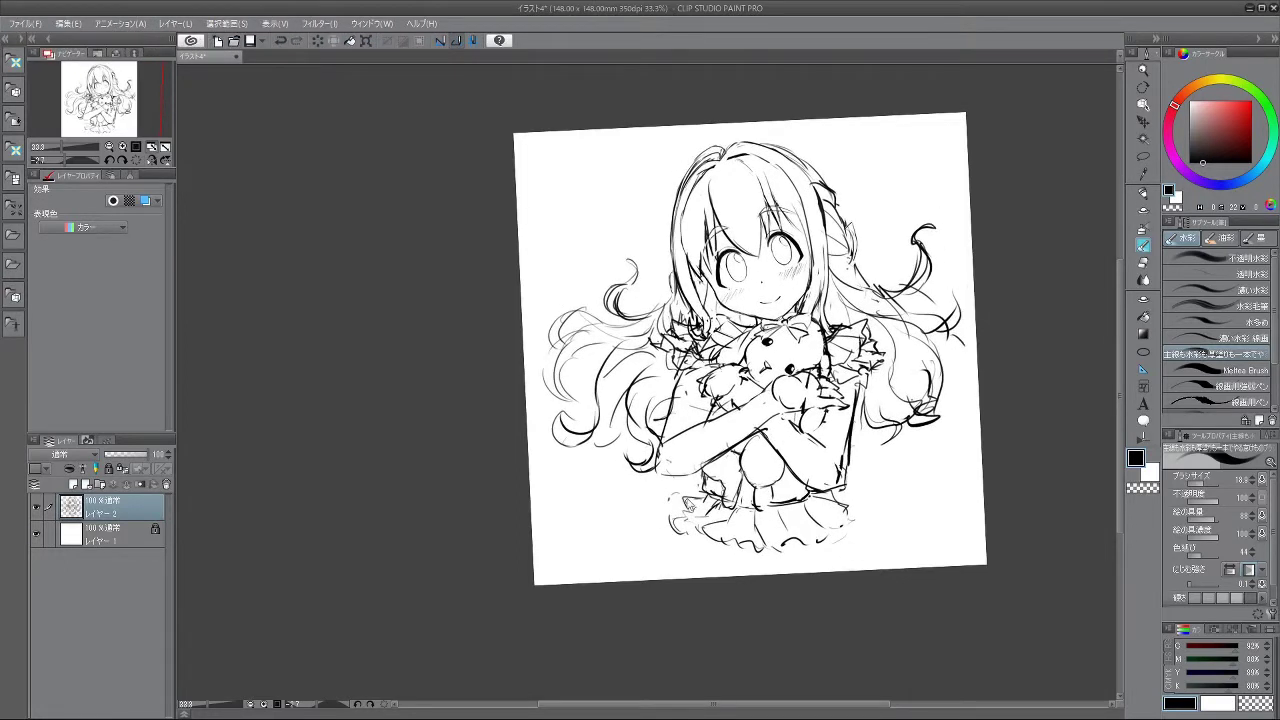
pyautogui.hotkey('ctrl', 'z')
pyautogui.moveTo(709, 496); pyautogui.dragTo(678, 503)
# - Draw the skirt's flaring side lines below the waist ruffle and touch up the area beneath the arms
pyautogui.moveTo(686, 642); pyautogui.dragTo(719, 612)
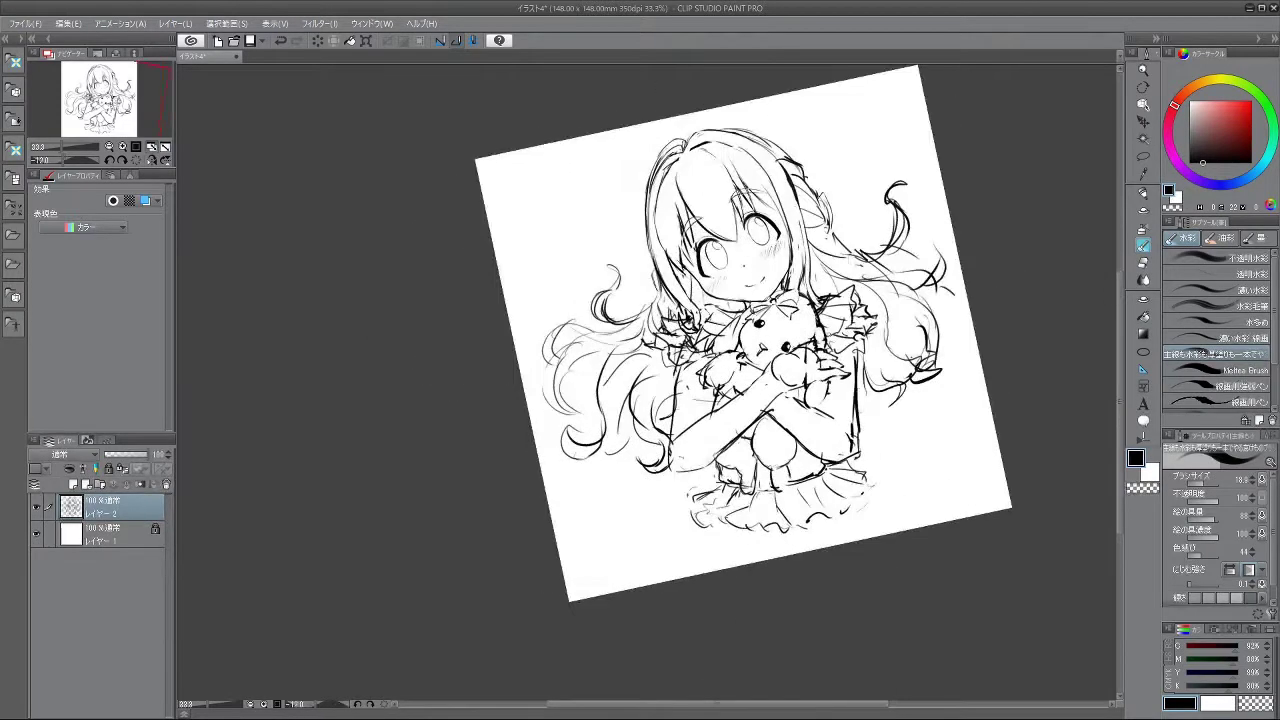
pyautogui.moveTo(864, 510); pyautogui.dragTo(897, 528)
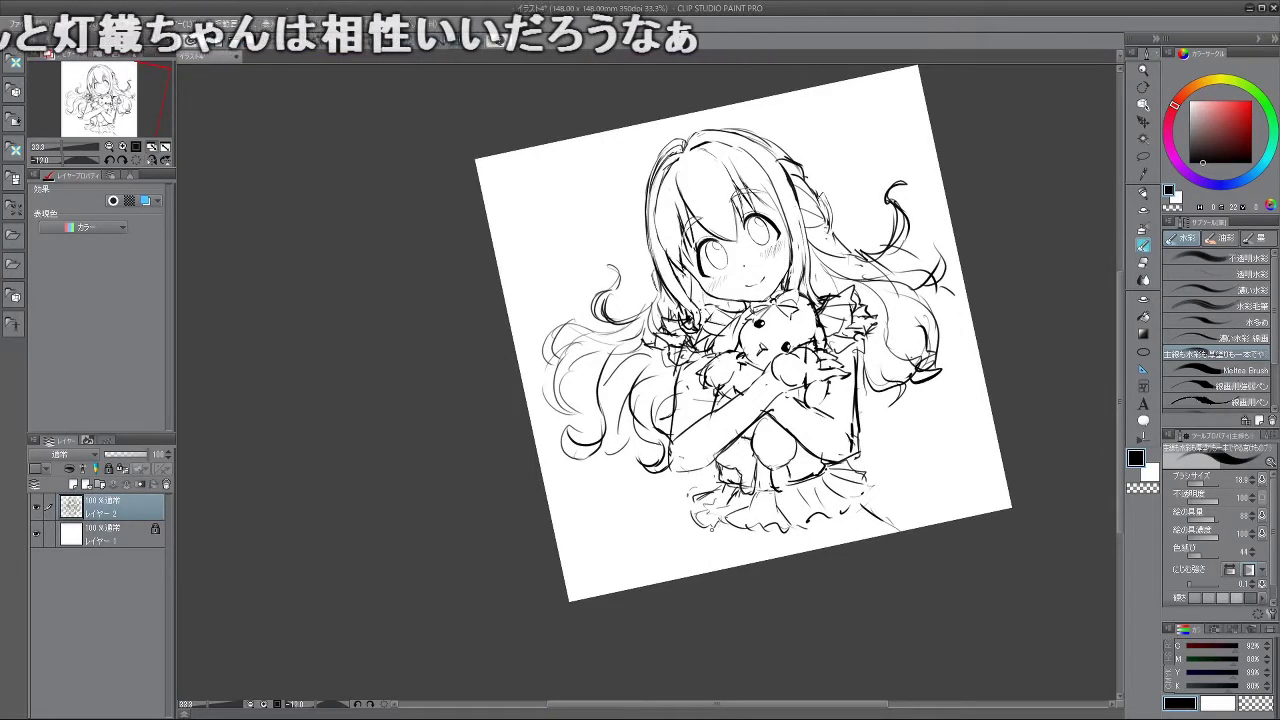
pyautogui.moveTo(716, 512)
pyautogui.mouseDown()
pyautogui.moveTo(709, 568)
pyautogui.moveTo(777, 614)
pyautogui.moveTo(723, 603)
pyautogui.moveTo(604, 530)
pyautogui.mouseUp()
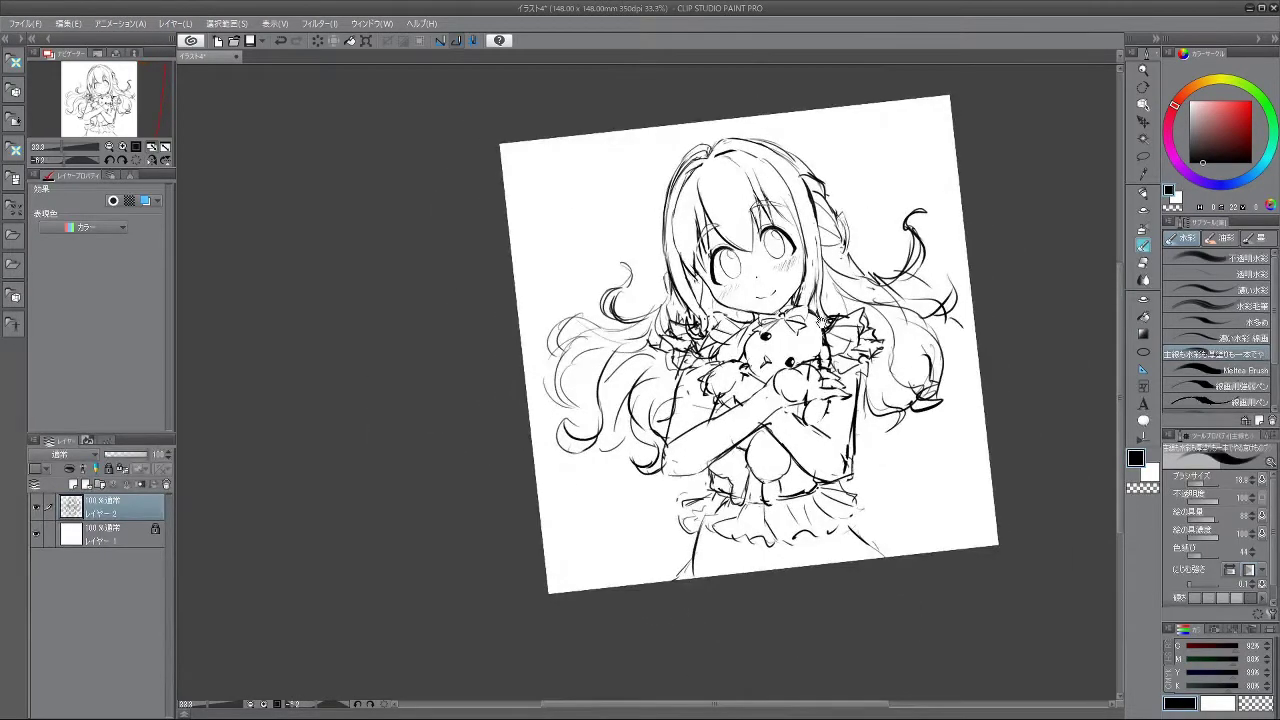
pyautogui.moveTo(819, 311); pyautogui.dragTo(819, 323)
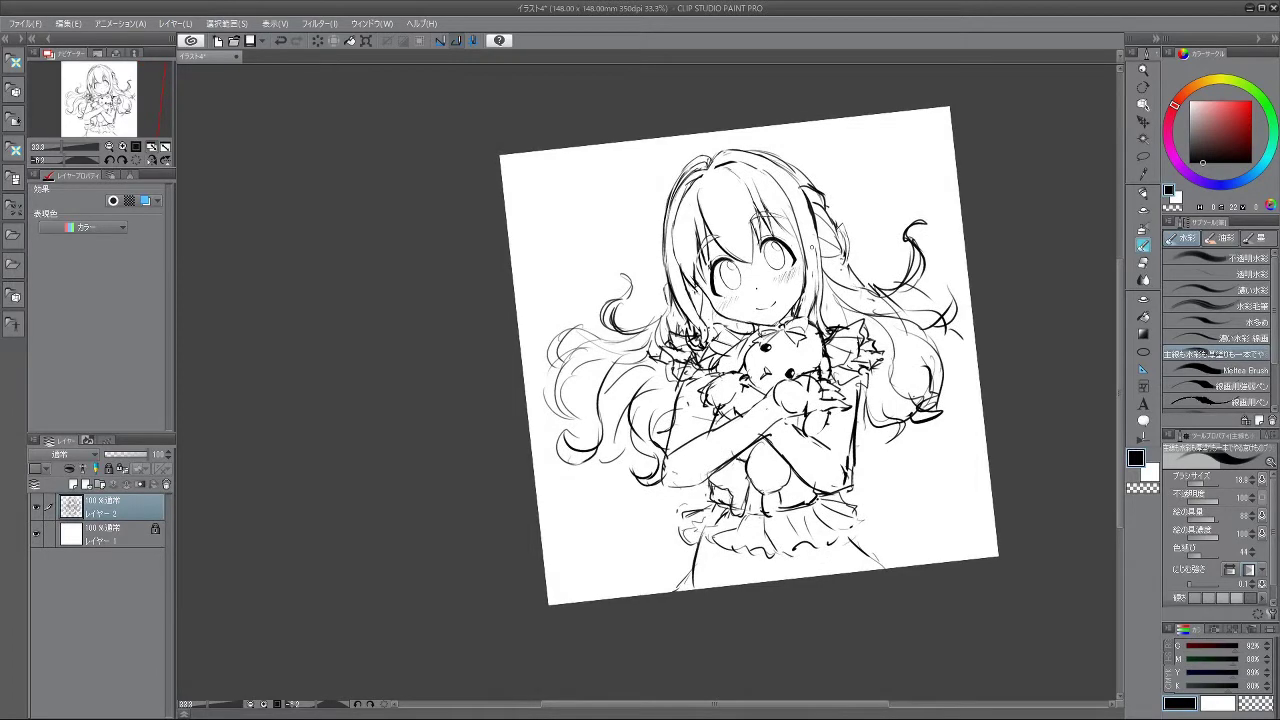
pyautogui.moveTo(787, 381); pyautogui.dragTo(786, 350)
pyautogui.moveTo(783, 354); pyautogui.dragTo(813, 354)
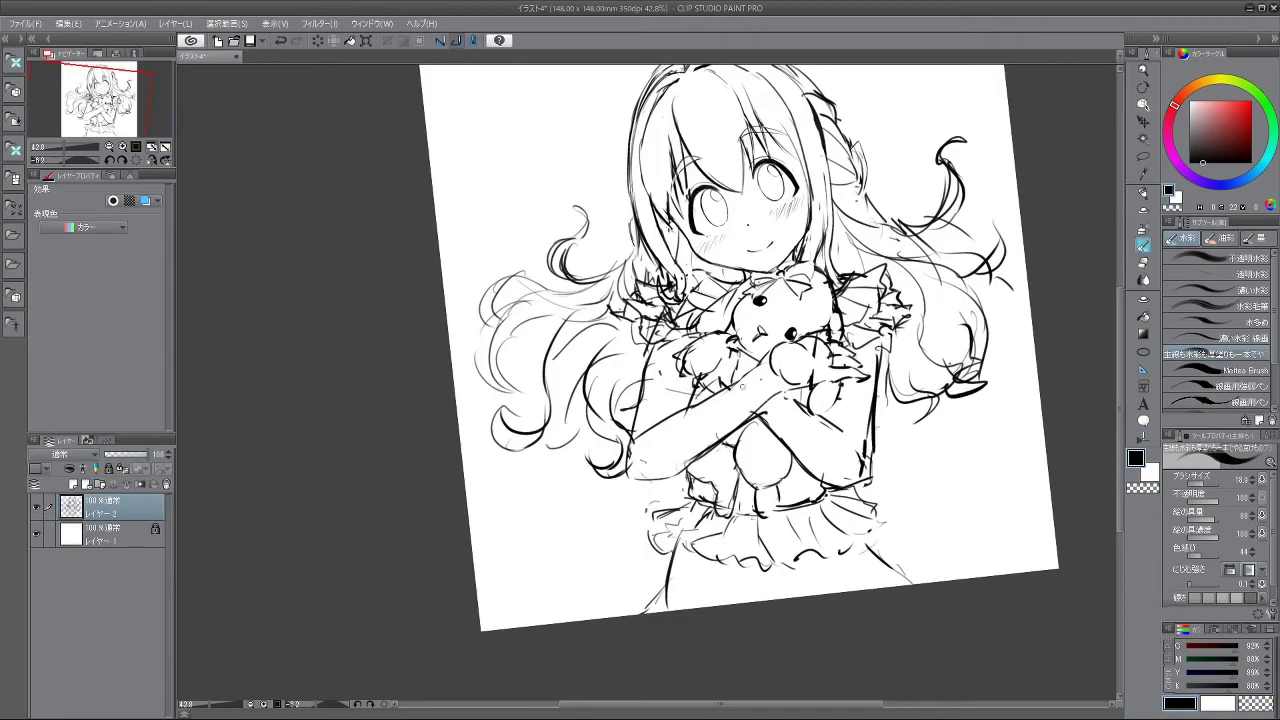
pyautogui.moveTo(692, 525)
pyautogui.mouseDown()
pyautogui.moveTo(800, 509)
pyautogui.moveTo(886, 356)
pyautogui.moveTo(821, 498)
pyautogui.moveTo(700, 530)
pyautogui.mouseUp()
pyautogui.moveTo(728, 450); pyautogui.dragTo(738, 498)
pyautogui.moveTo(741, 562); pyautogui.dragTo(710, 562)
pyautogui.moveTo(730, 443); pyautogui.dragTo(760, 435)
pyautogui.moveTo(655, 560); pyautogui.dragTo(810, 515)
# - Reduce the brush size and draw a thin line at the bottom of the iris in the eye nearest the braid
pyautogui.moveTo(723, 303)
pyautogui.mouseDown()
pyautogui.moveTo(731, 321)
pyautogui.moveTo(760, 326)
pyautogui.mouseUp()
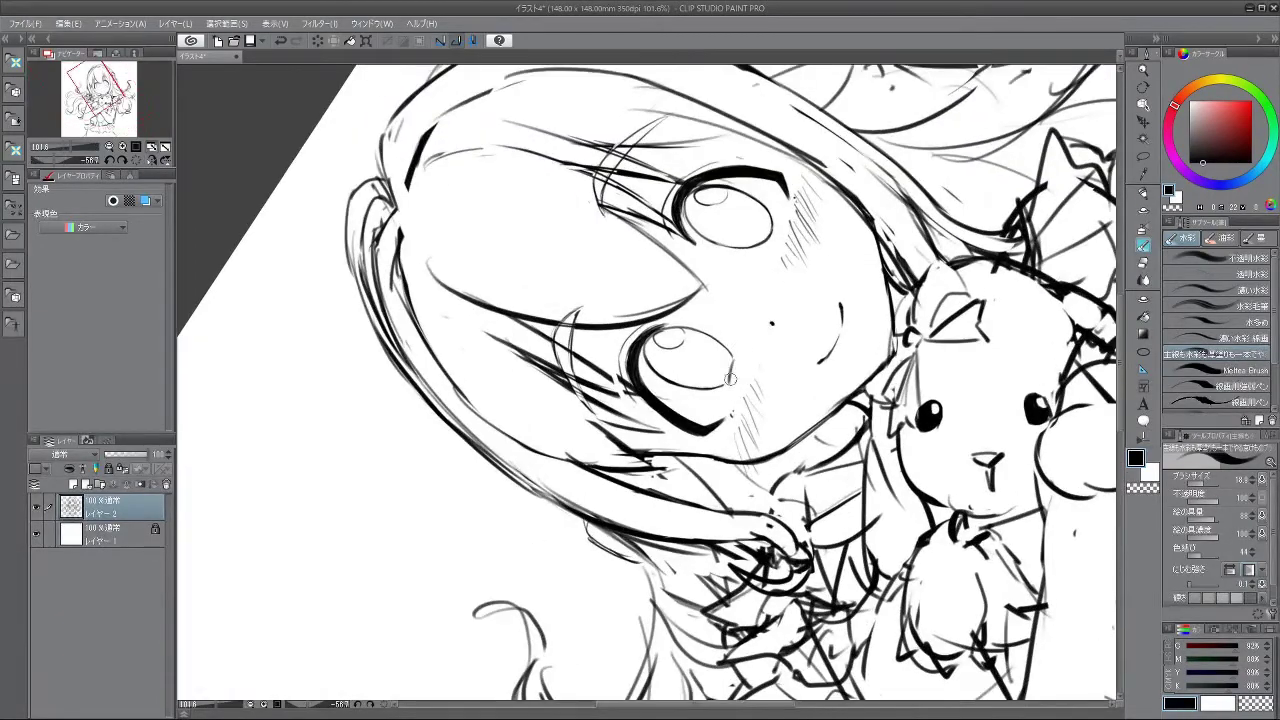
pyautogui.moveTo(773, 225); pyautogui.dragTo(765, 245)
pyautogui.moveTo(632, 556)
pyautogui.mouseDown()
pyautogui.moveTo(814, 430)
pyautogui.moveTo(760, 252)
pyautogui.moveTo(480, 428)
pyautogui.mouseUp()
pyautogui.moveTo(602, 118); pyautogui.dragTo(481, 171)
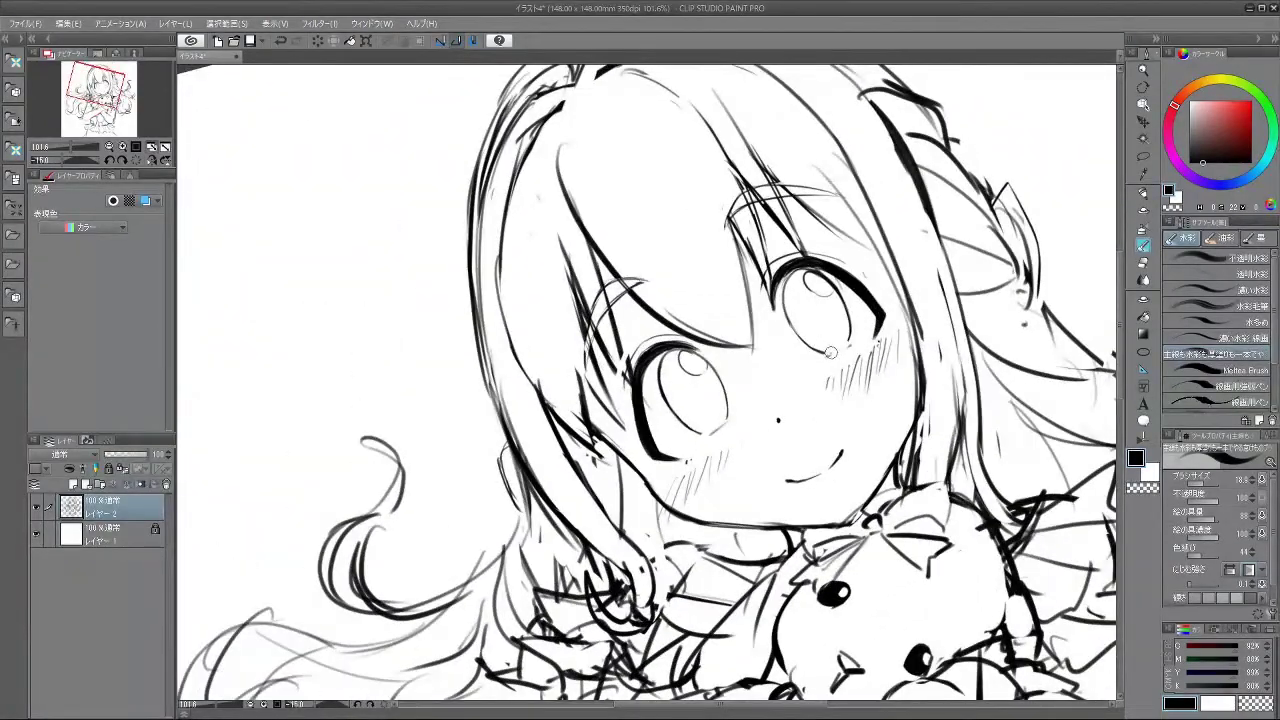
pyautogui.press('[')
pyautogui.press('[')
pyautogui.press('[')
pyautogui.press('[')
pyautogui.moveTo(804, 425); pyautogui.dragTo(816, 346)
pyautogui.moveTo(816, 346)
pyautogui.mouseDown()
pyautogui.moveTo(844, 466)
pyautogui.moveTo(824, 429)
pyautogui.mouseUp()
pyautogui.moveTo(730, 563)
pyautogui.mouseDown()
pyautogui.moveTo(798, 513)
pyautogui.moveTo(843, 370)
pyautogui.mouseUp()
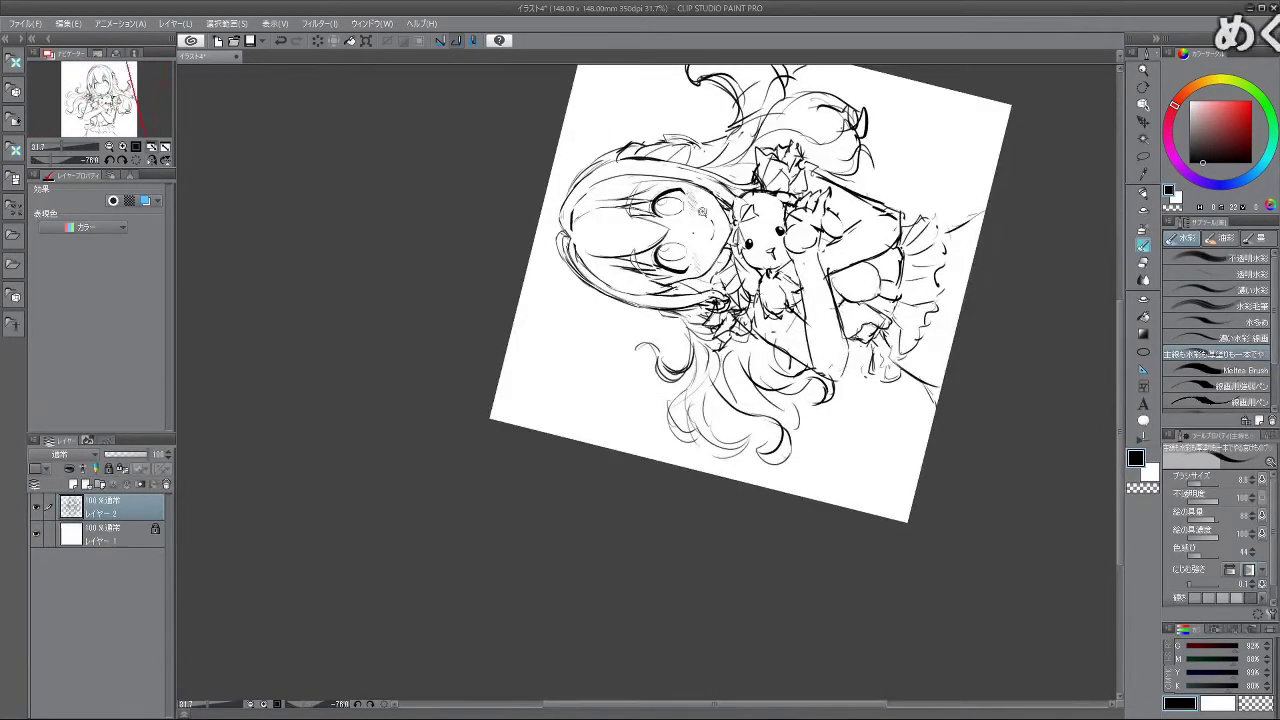
# - Touch up the outer ends of the thick upper lash lines on both eyes with small strokes
pyautogui.scroll(2, 704, 191)
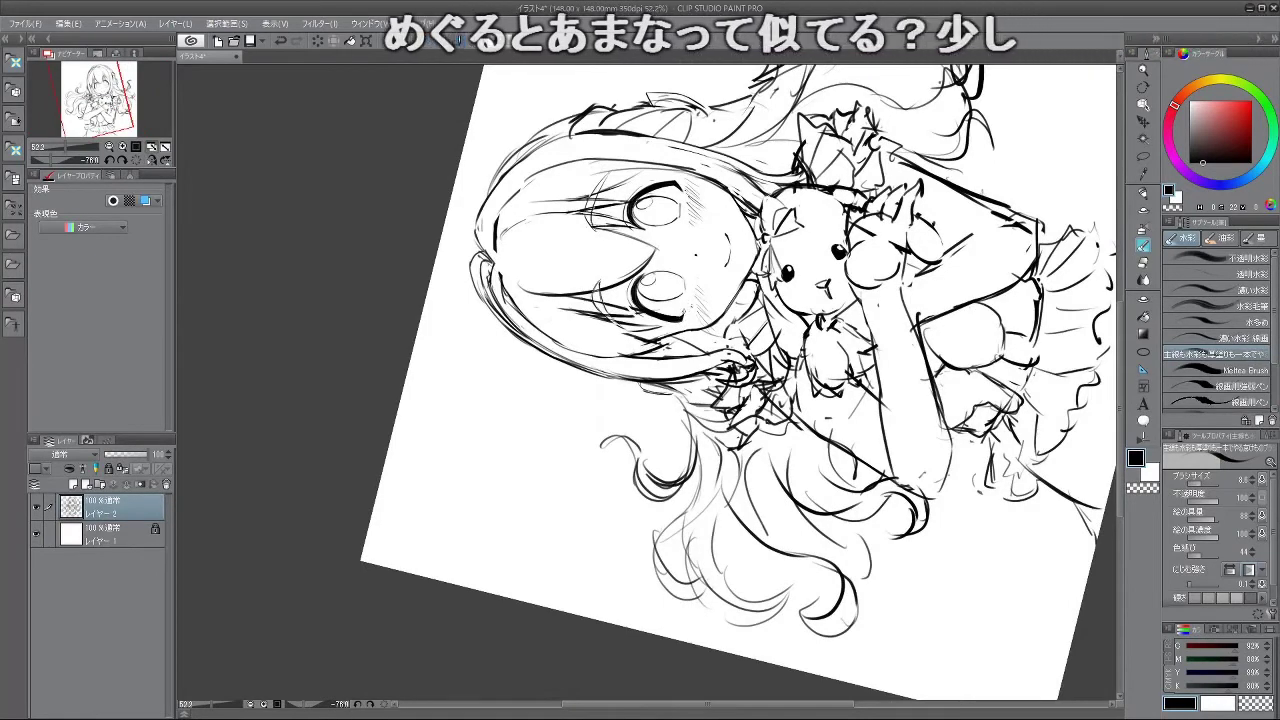
pyautogui.scroll(1, 689, 262)
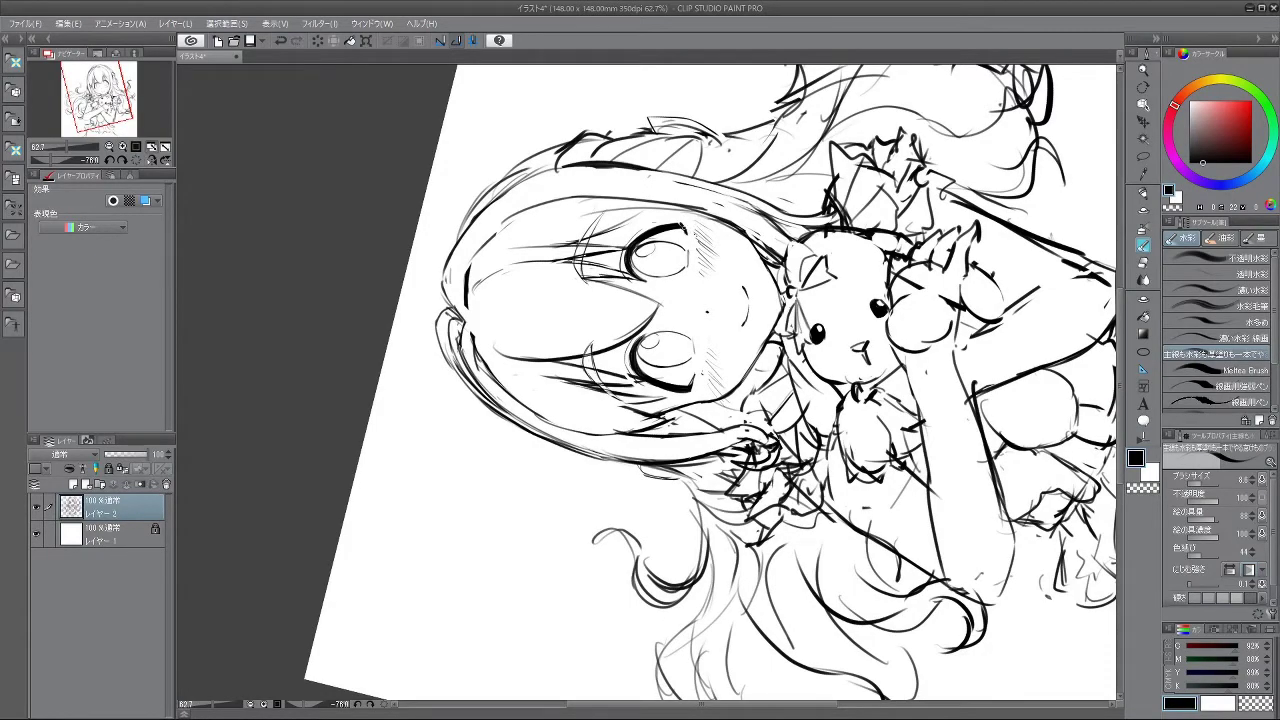
pyautogui.moveTo(622, 555)
pyautogui.mouseDown()
pyautogui.moveTo(757, 423)
pyautogui.moveTo(705, 275)
pyautogui.moveTo(545, 305)
pyautogui.moveTo(515, 378)
pyautogui.mouseUp()
pyautogui.scroll(3, 670, 433)
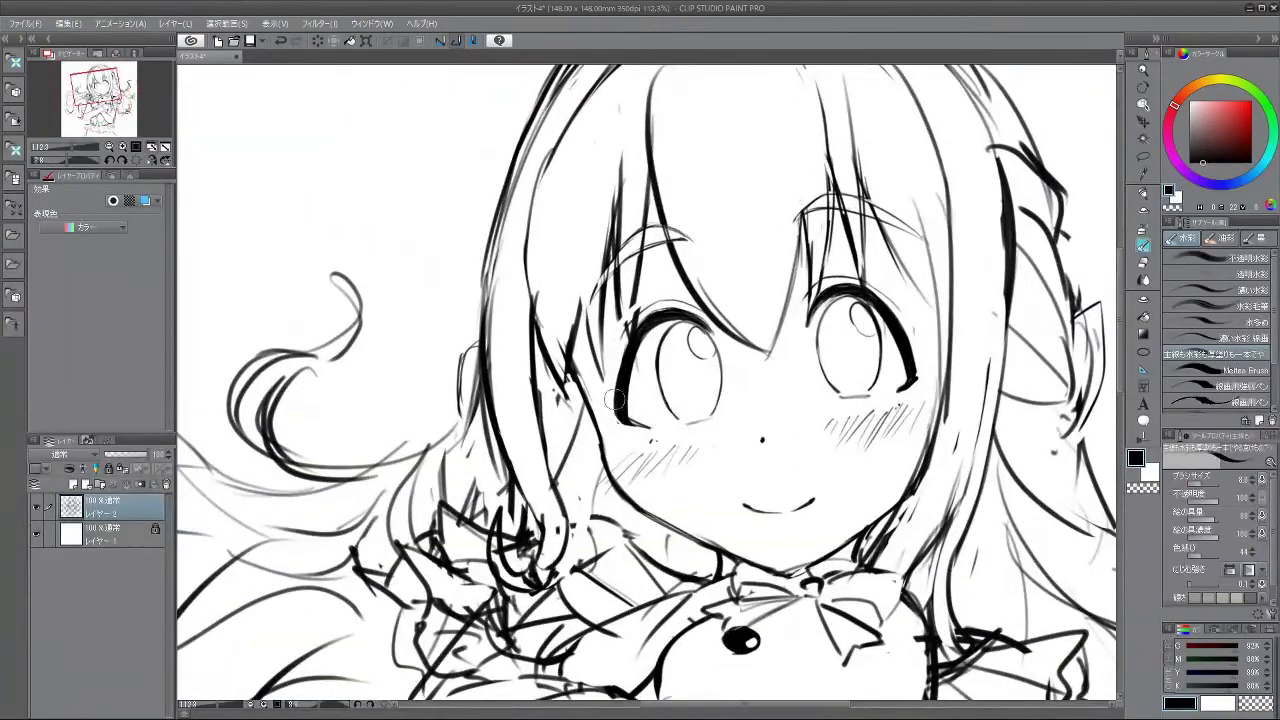
pyautogui.moveTo(641, 341)
pyautogui.mouseDown()
pyautogui.moveTo(635, 413)
pyautogui.moveTo(706, 381)
pyautogui.moveTo(703, 368)
pyautogui.mouseUp()
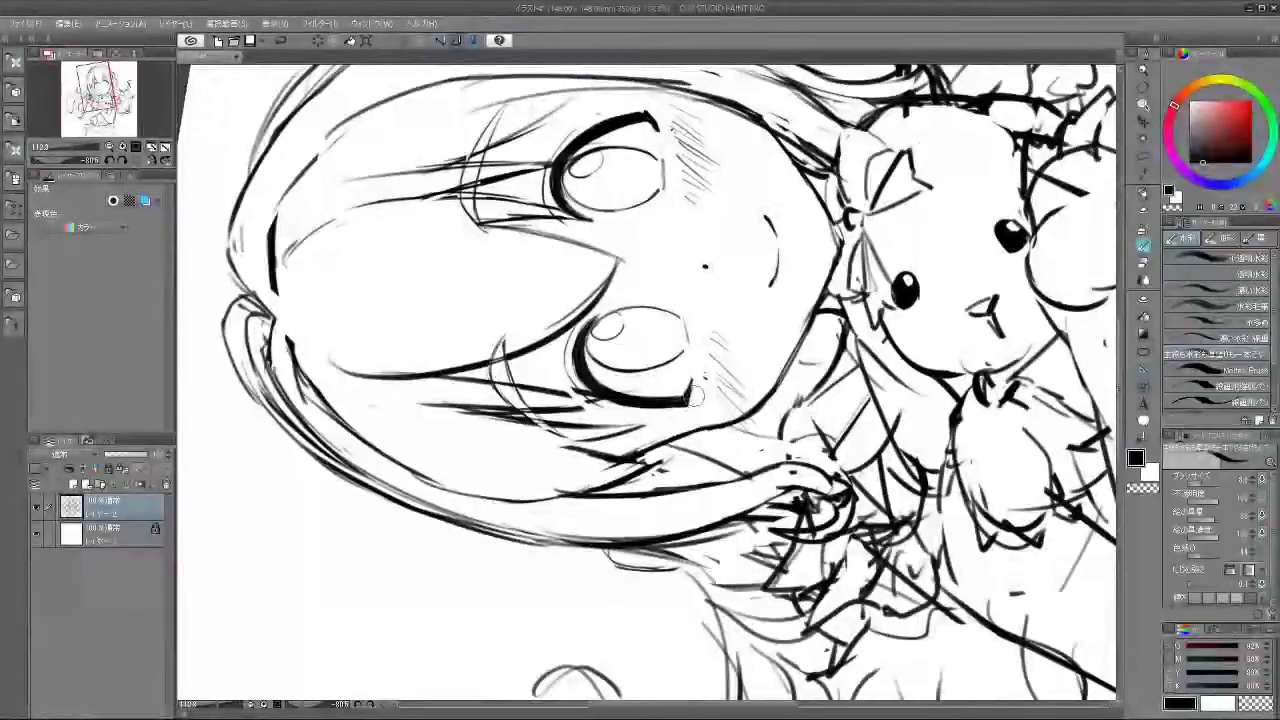
pyautogui.moveTo(660, 466)
pyautogui.mouseDown()
pyautogui.moveTo(696, 440)
pyautogui.moveTo(712, 384)
pyautogui.mouseUp()
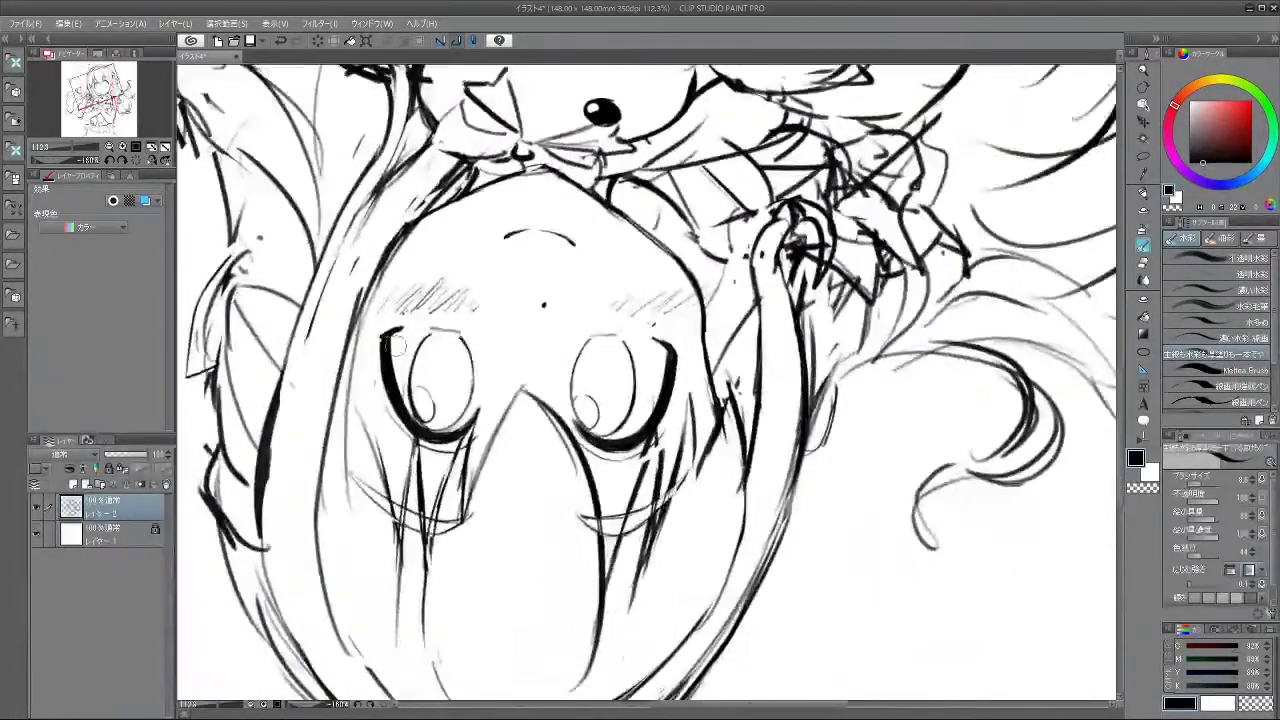
pyautogui.moveTo(410, 323)
pyautogui.mouseDown()
pyautogui.moveTo(440, 262)
pyautogui.moveTo(700, 185)
pyautogui.moveTo(930, 330)
pyautogui.mouseUp()
pyautogui.moveTo(967, 409); pyautogui.dragTo(868, 390)
pyautogui.moveTo(876, 274); pyautogui.dragTo(920, 284)
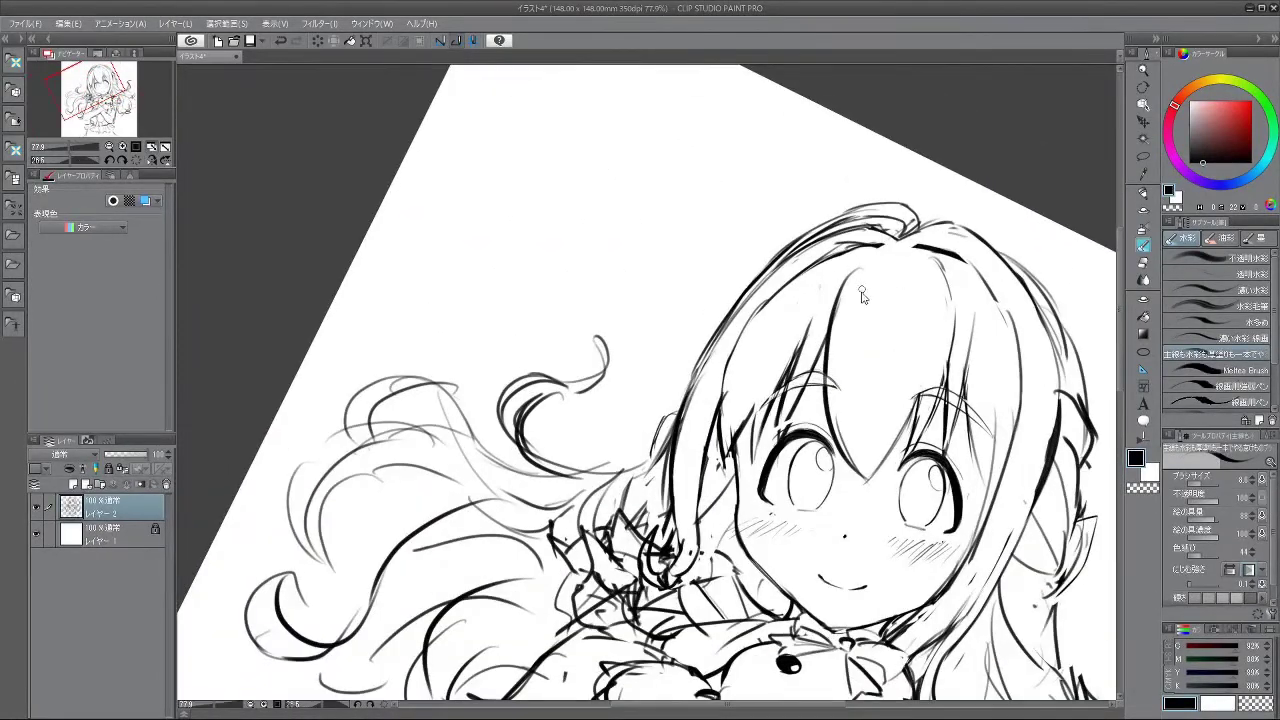
# - Close the bottom of the iris outline in the eye on the curled-lock side with thin strokes
pyautogui.moveTo(818, 288); pyautogui.dragTo(671, 110)
pyautogui.moveTo(959, 521); pyautogui.dragTo(937, 483)
pyautogui.moveTo(938, 479); pyautogui.dragTo(820, 250)
pyautogui.scroll(5, 950, 460)
pyautogui.moveTo(726, 274); pyautogui.dragTo(732, 304)
pyautogui.moveTo(722, 298); pyautogui.dragTo(739, 313)
pyautogui.moveTo(760, 240)
pyautogui.mouseDown()
pyautogui.moveTo(786, 498)
pyautogui.moveTo(763, 521)
pyautogui.mouseUp()
pyautogui.moveTo(772, 420); pyautogui.dragTo(787, 424)
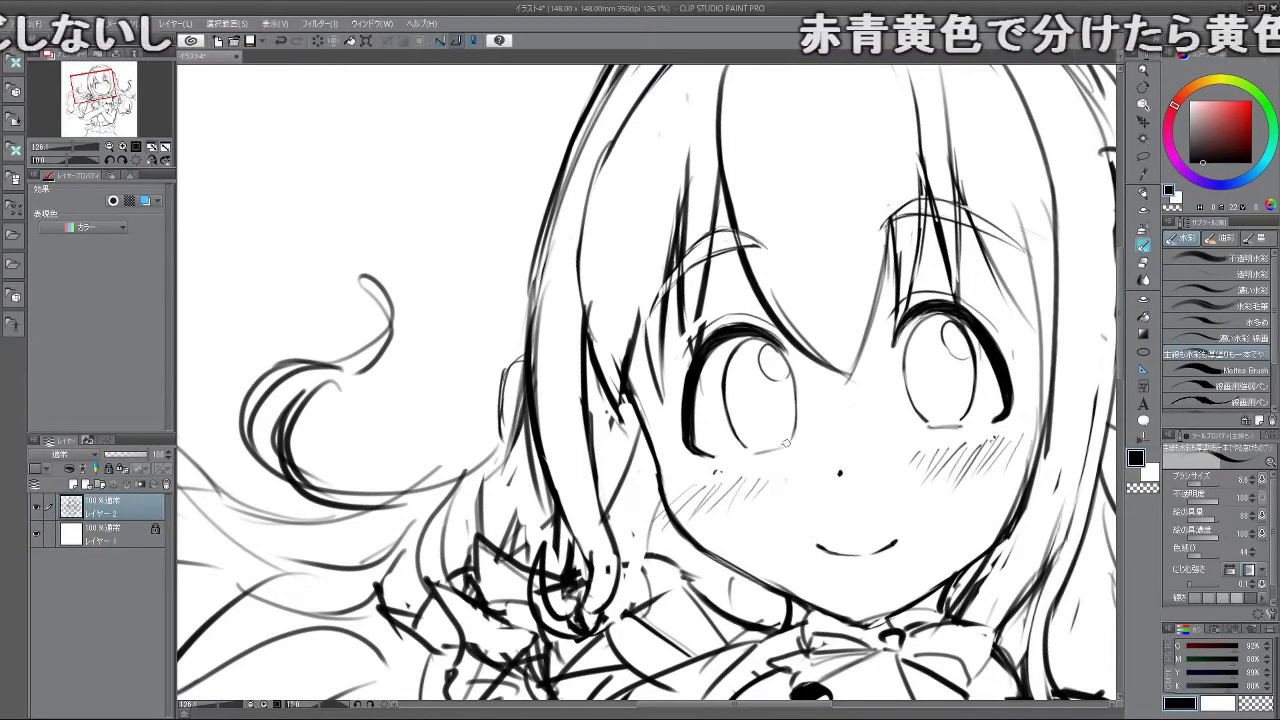
# - Round off the lower edge of the iris outline in the eye on the braided side
pyautogui.moveTo(744, 442)
pyautogui.mouseDown()
pyautogui.moveTo(772, 449)
pyautogui.moveTo(943, 366)
pyautogui.moveTo(940, 407)
pyautogui.mouseUp()
pyautogui.moveTo(826, 346); pyautogui.dragTo(828, 428)
pyautogui.moveTo(927, 394); pyautogui.dragTo(809, 370)
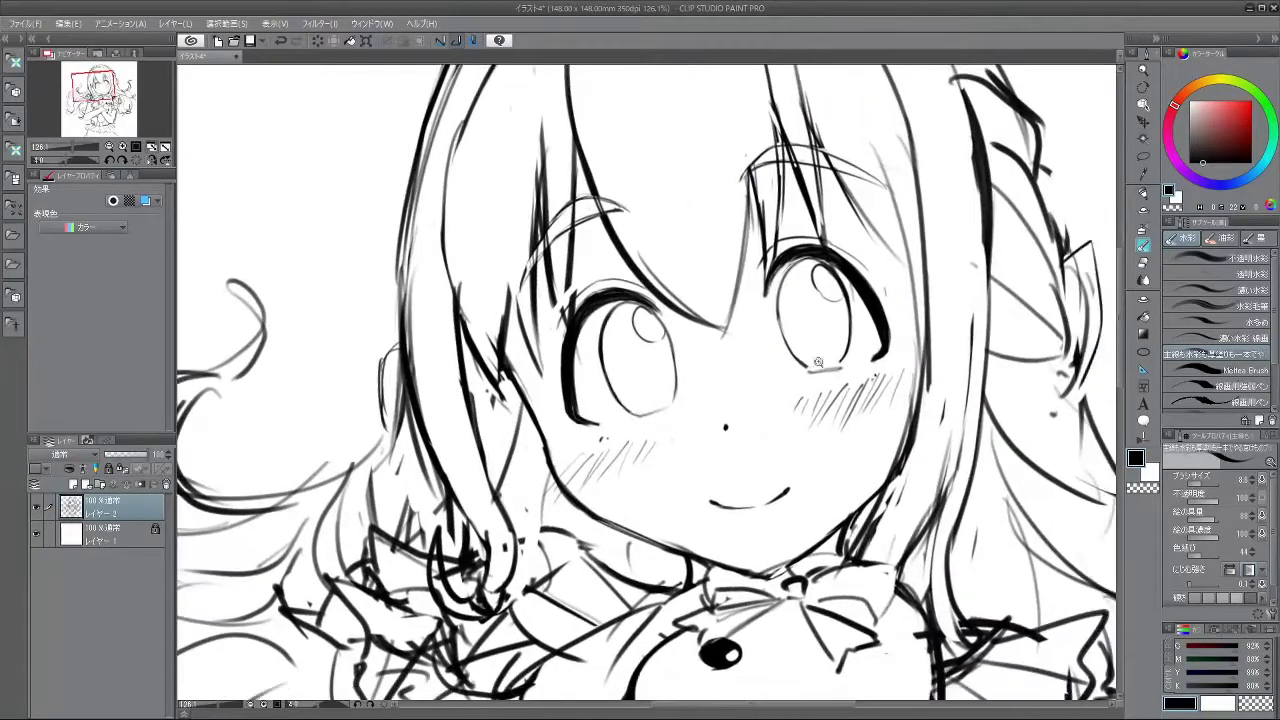
pyautogui.scroll(1, 808, 370)
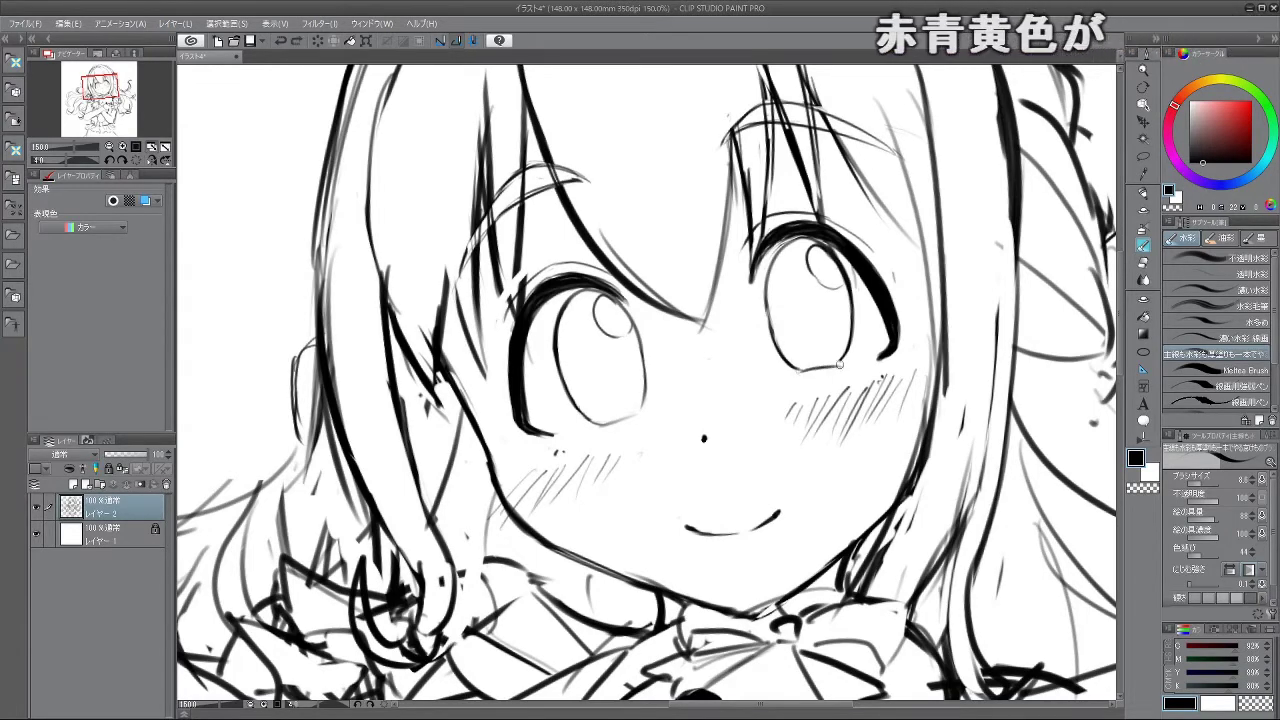
# - Touch up the smile with a small brush stroke just beneath the mouth line
pyautogui.scroll(-5, 842, 358)
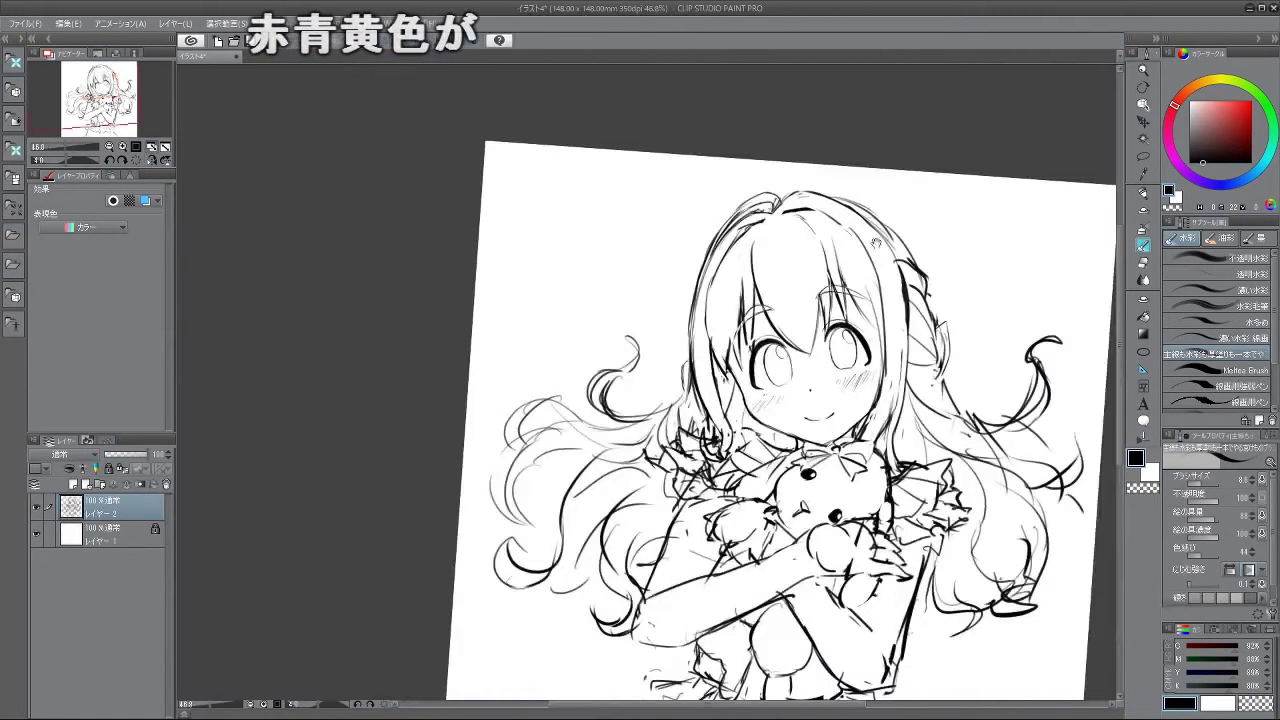
pyautogui.scroll(3, 806, 441)
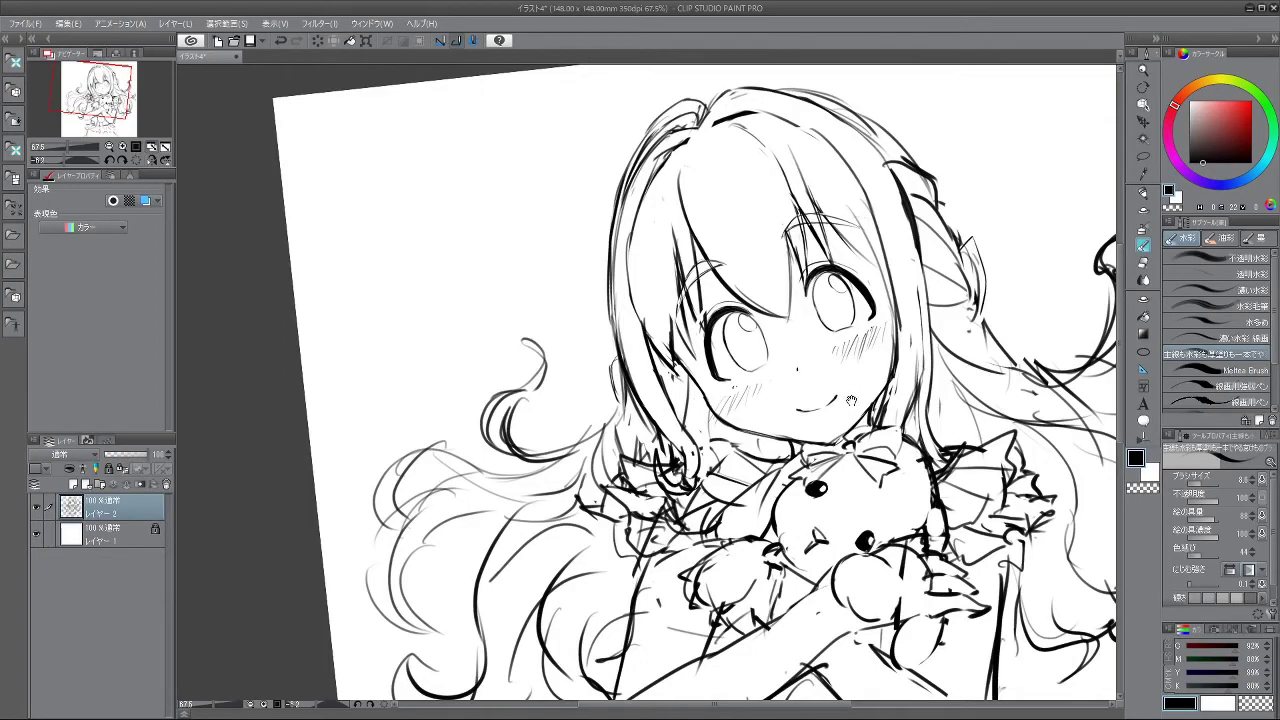
pyautogui.scroll(-2, 851, 390)
pyautogui.scroll(6, 800, 395)
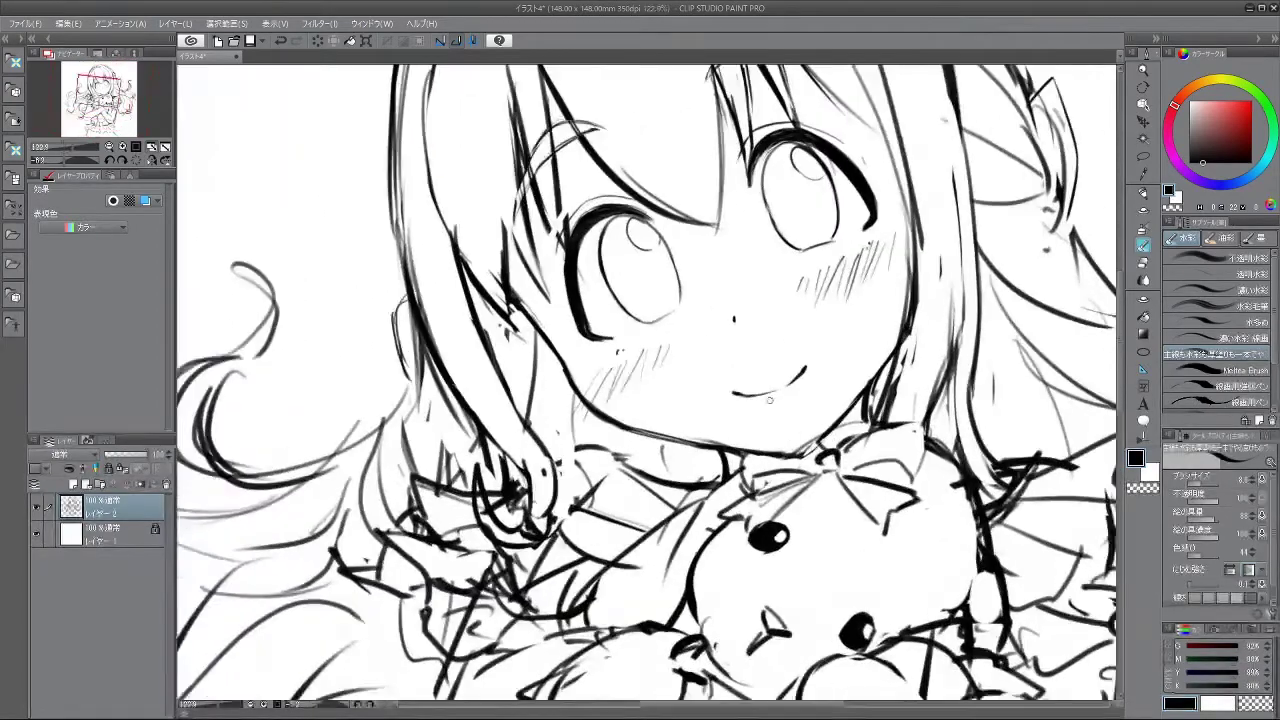
pyautogui.moveTo(788, 396); pyautogui.dragTo(800, 368)
pyautogui.scroll(-5, 826, 396)
pyautogui.scroll(3, 826, 396)
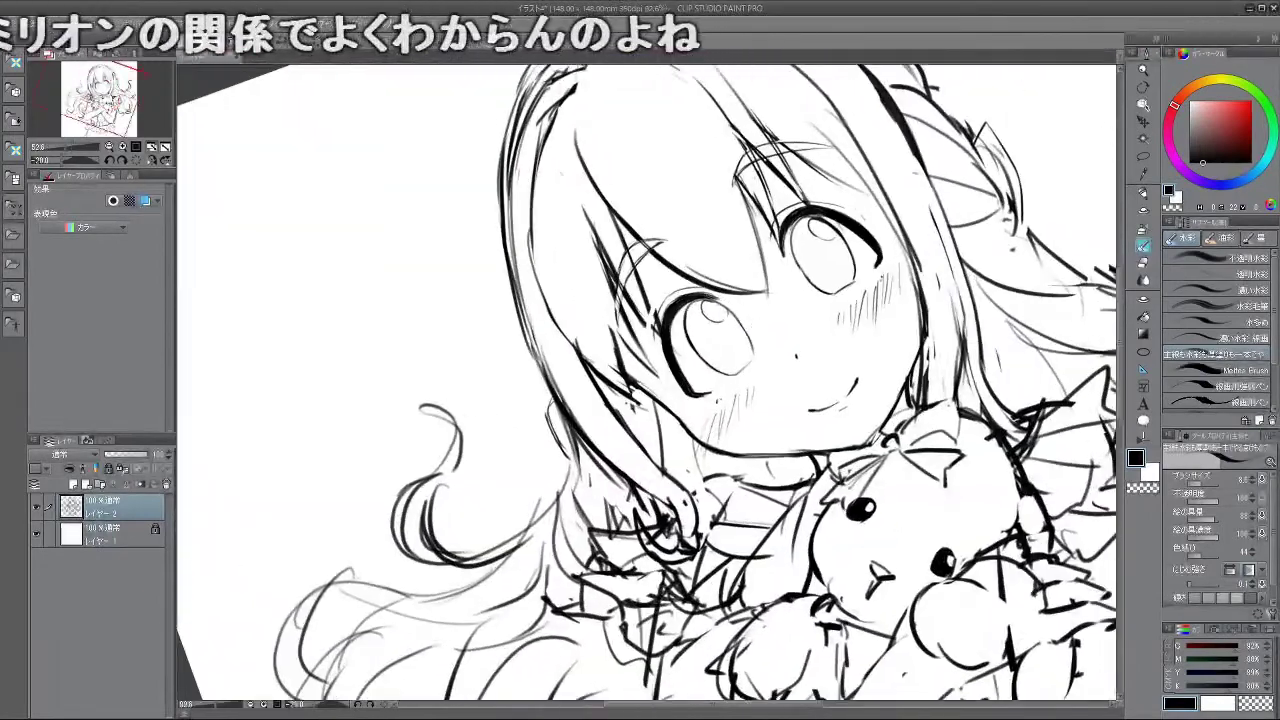
# - Brush a few loose hair strands below the large curl on the braided side of the figure
pyautogui.scroll(-5, 672, 310)
pyautogui.moveTo(776, 402); pyautogui.dragTo(758, 351)
pyautogui.moveTo(491, 480); pyautogui.dragTo(946, 426)
pyautogui.moveTo(590, 492); pyautogui.dragTo(797, 409)
pyautogui.moveTo(650, 490)
pyautogui.mouseDown()
pyautogui.moveTo(863, 374)
pyautogui.moveTo(903, 246)
pyautogui.moveTo(871, 284)
pyautogui.mouseUp()
pyautogui.scroll(2, 829, 289)
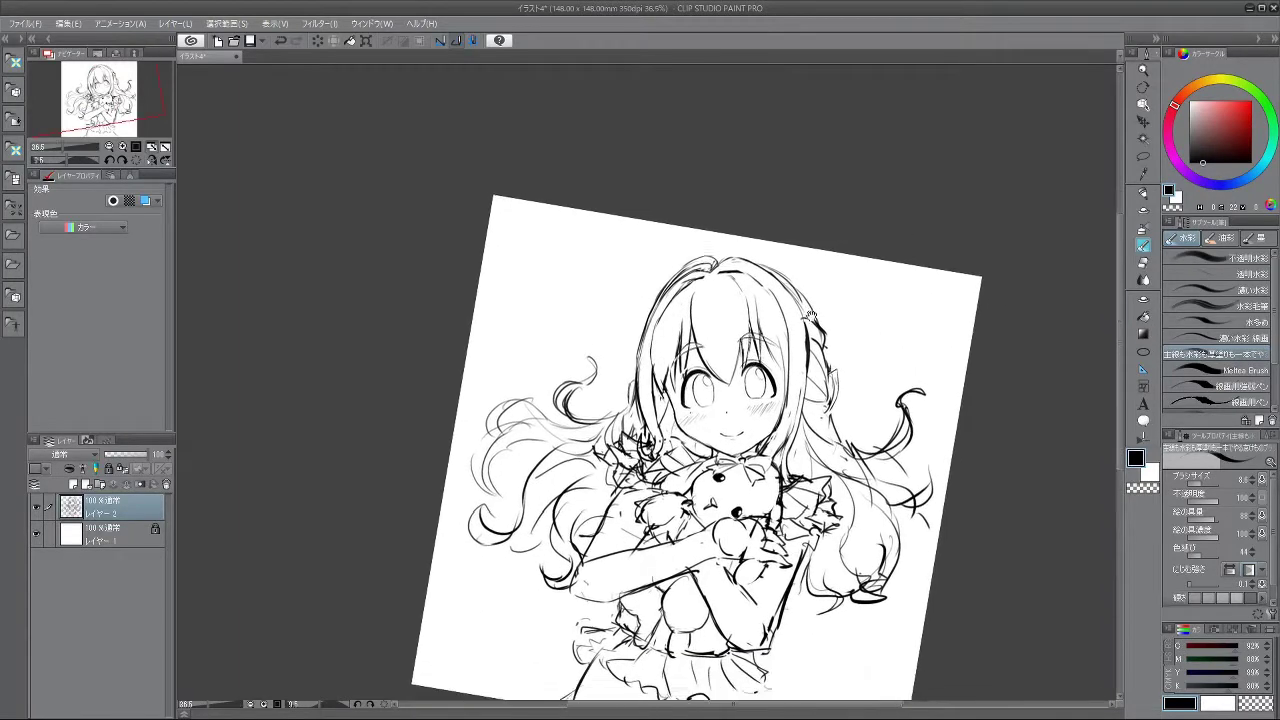
pyautogui.scroll(-5, 820, 300)
pyautogui.scroll(2, 824, 291)
pyautogui.moveTo(766, 469); pyautogui.dragTo(770, 465)
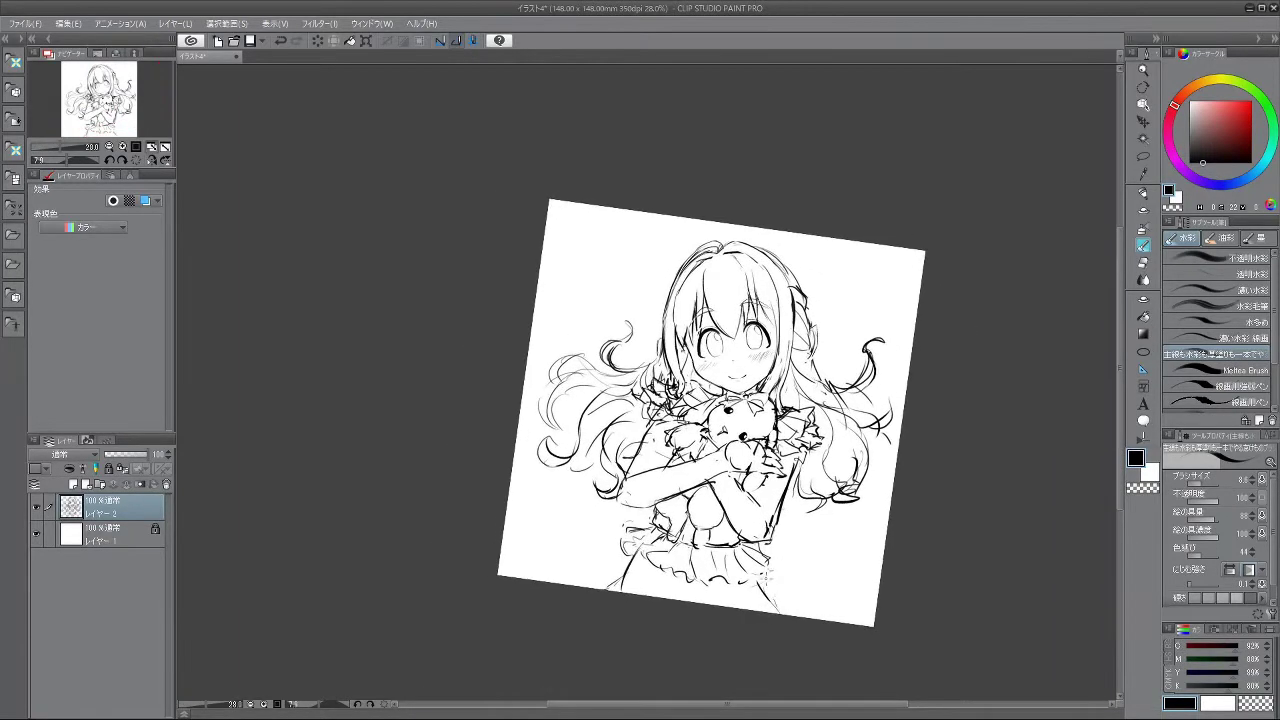
pyautogui.moveTo(803, 621); pyautogui.dragTo(853, 283)
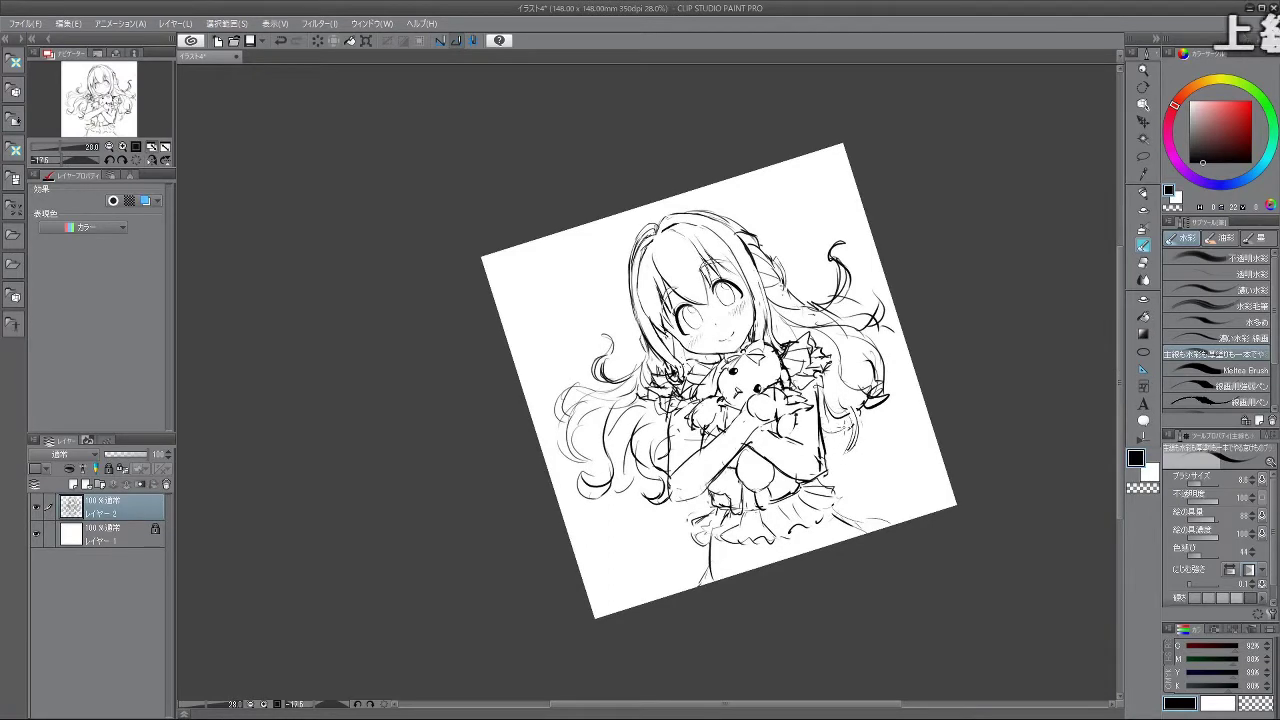
pyautogui.moveTo(808, 569)
pyautogui.mouseDown()
pyautogui.moveTo(858, 382)
pyautogui.moveTo(600, 500)
pyautogui.moveTo(470, 320)
pyautogui.moveTo(640, 160)
pyautogui.moveTo(865, 242)
pyautogui.mouseUp()
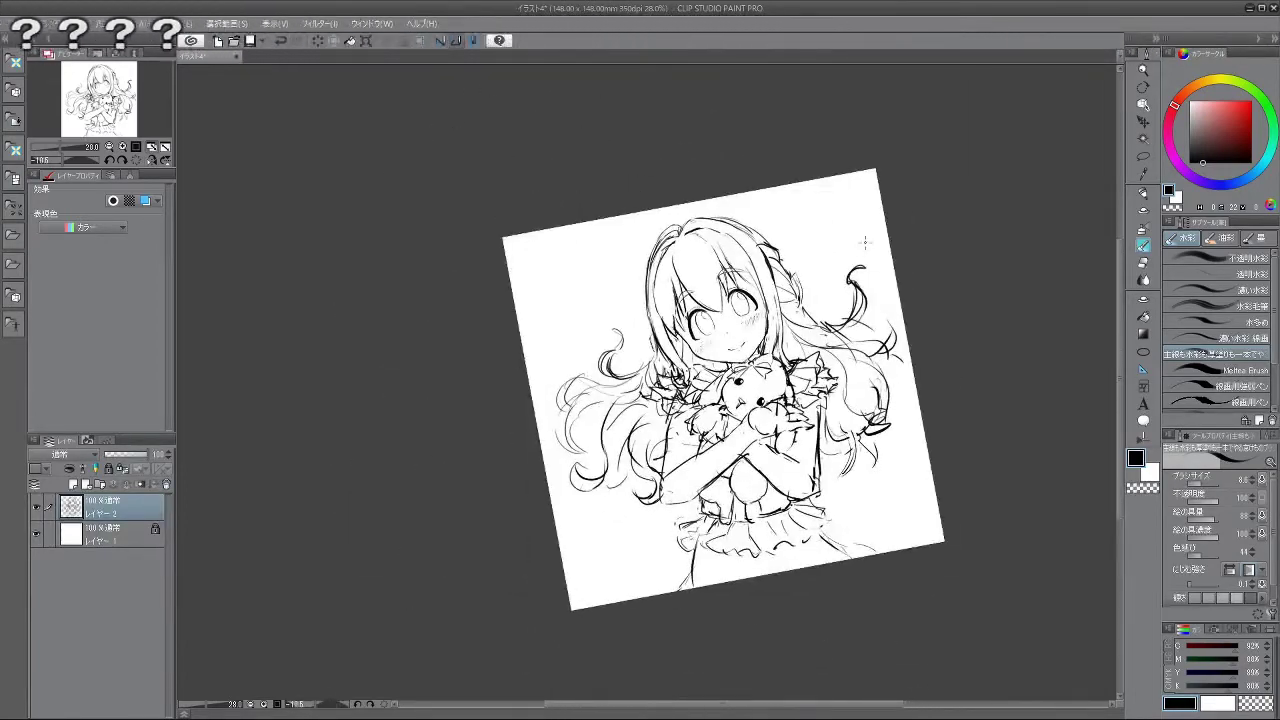
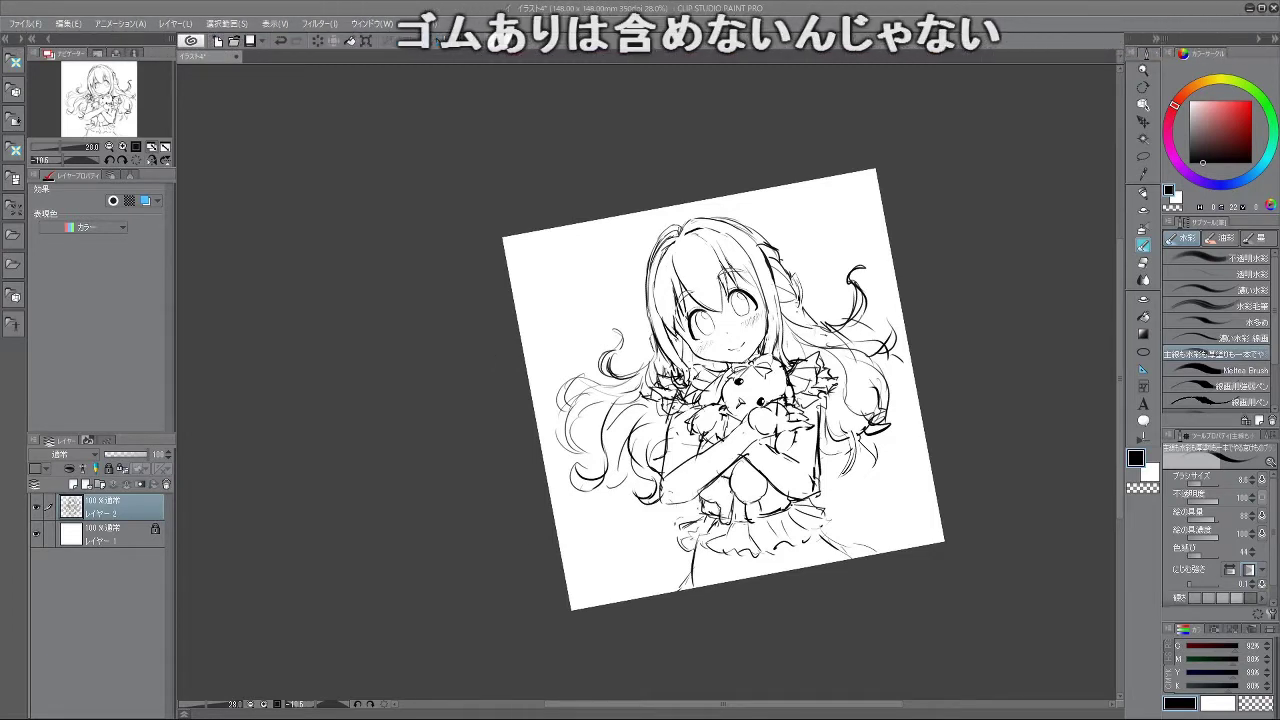
# - Redraw the outer hair outline beside the face on the curled-lock side, undoing and repeating a poor stroke
pyautogui.press('a')
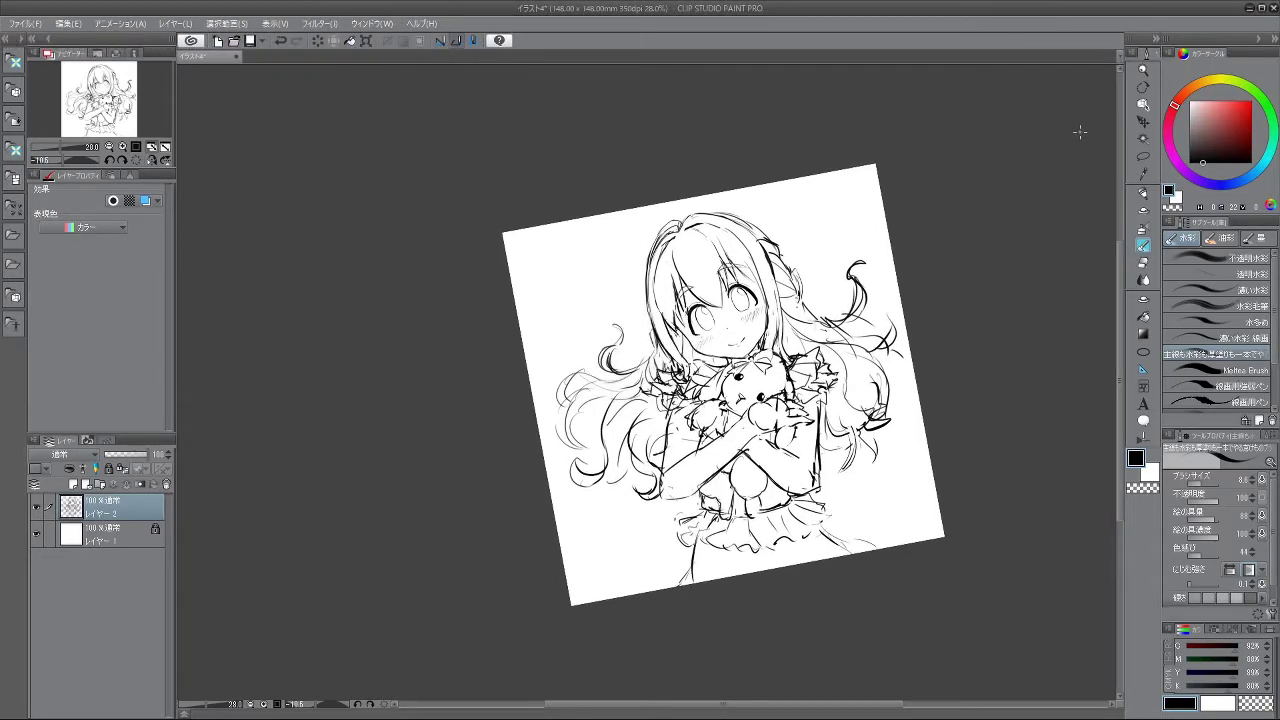
pyautogui.moveTo(773, 240); pyautogui.dragTo(828, 240)
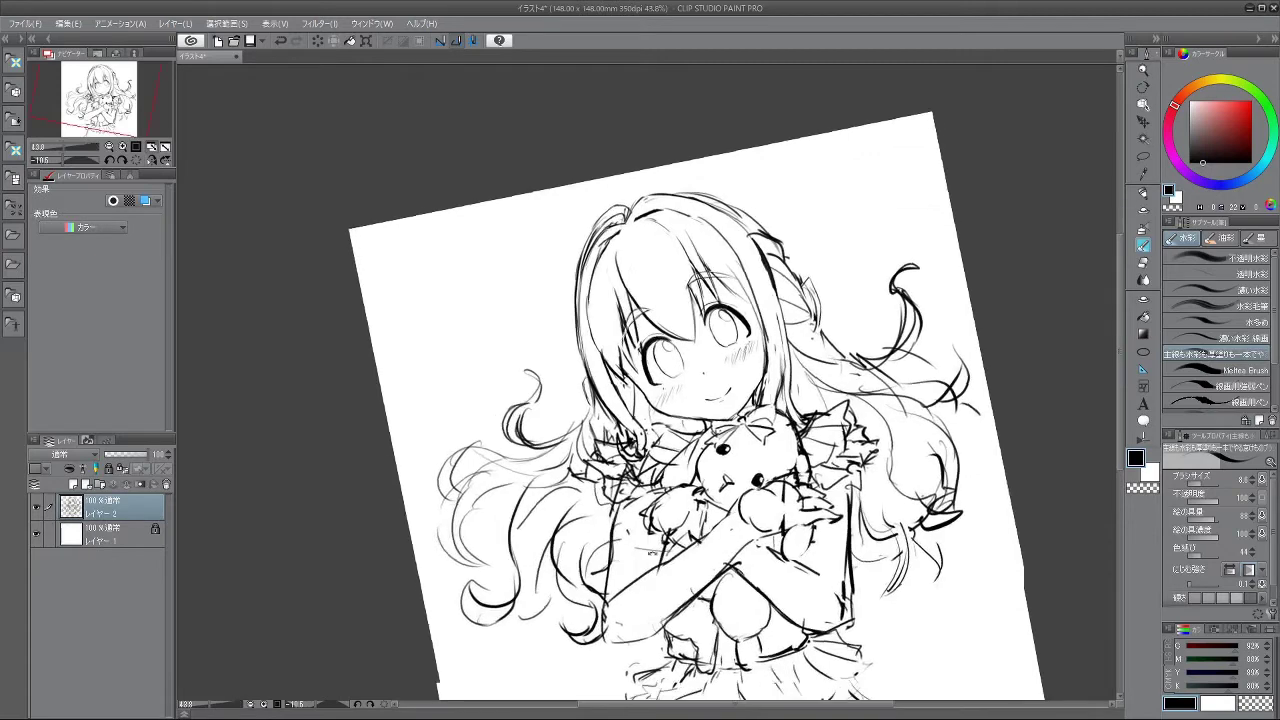
pyautogui.moveTo(643, 547); pyautogui.dragTo(753, 509)
pyautogui.moveTo(515, 284)
pyautogui.mouseDown()
pyautogui.moveTo(508, 310)
pyautogui.moveTo(534, 368)
pyautogui.mouseUp()
pyautogui.hotkey('ctrl', 'z')
pyautogui.moveTo(513, 310); pyautogui.dragTo(561, 391)
pyautogui.moveTo(558, 479)
pyautogui.mouseDown()
pyautogui.moveTo(601, 504)
pyautogui.moveTo(771, 431)
pyautogui.moveTo(694, 208)
pyautogui.mouseUp()
pyautogui.moveTo(771, 466); pyautogui.dragTo(791, 170)
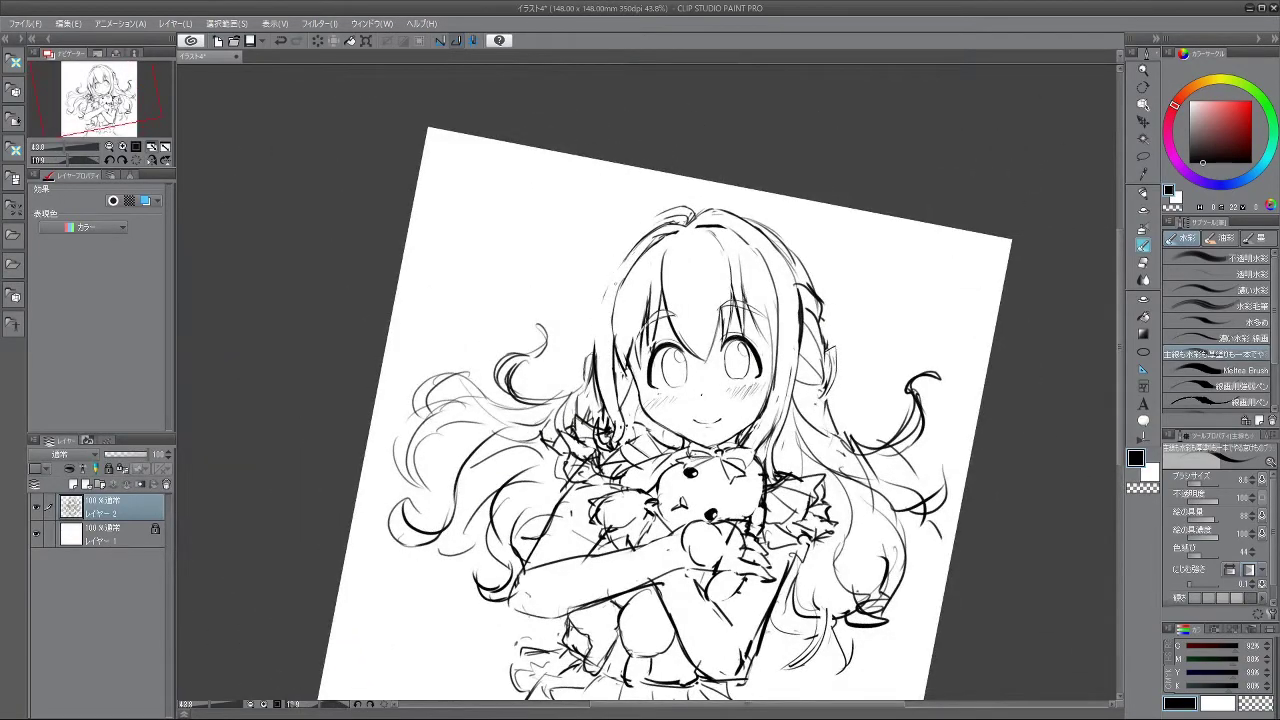
pyautogui.moveTo(611, 290)
pyautogui.mouseDown()
pyautogui.moveTo(597, 347)
pyautogui.moveTo(598, 320)
pyautogui.mouseUp()
pyautogui.moveTo(510, 467)
pyautogui.mouseDown()
pyautogui.moveTo(733, 540)
pyautogui.moveTo(808, 299)
pyautogui.moveTo(656, 202)
pyautogui.moveTo(467, 376)
pyautogui.moveTo(527, 516)
pyautogui.moveTo(591, 553)
pyautogui.moveTo(482, 451)
pyautogui.mouseUp()
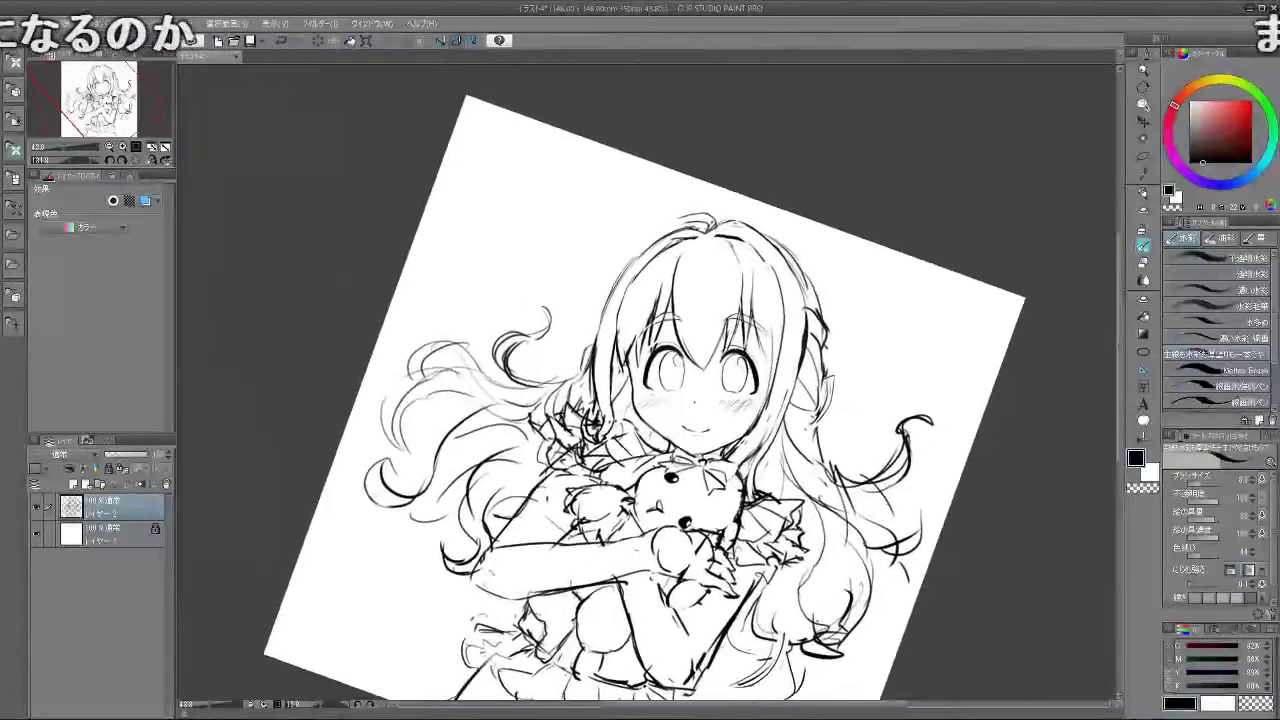
pyautogui.moveTo(597, 355)
pyautogui.mouseDown()
pyautogui.moveTo(560, 357)
pyautogui.moveTo(648, 478)
pyautogui.moveTo(741, 334)
pyautogui.moveTo(630, 288)
pyautogui.moveTo(580, 345)
pyautogui.mouseUp()
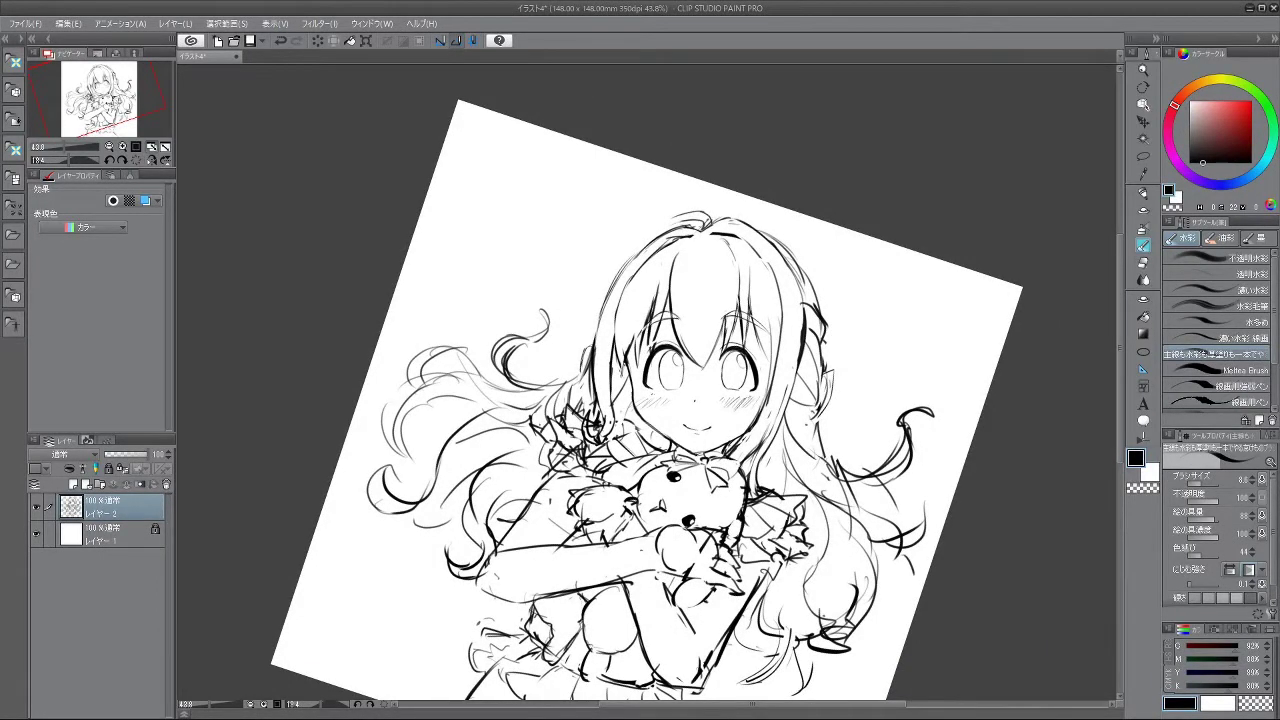
# - Examine the whole figure and the face from different canvas angles and magnifications
pyautogui.moveTo(695, 442); pyautogui.dragTo(745, 365)
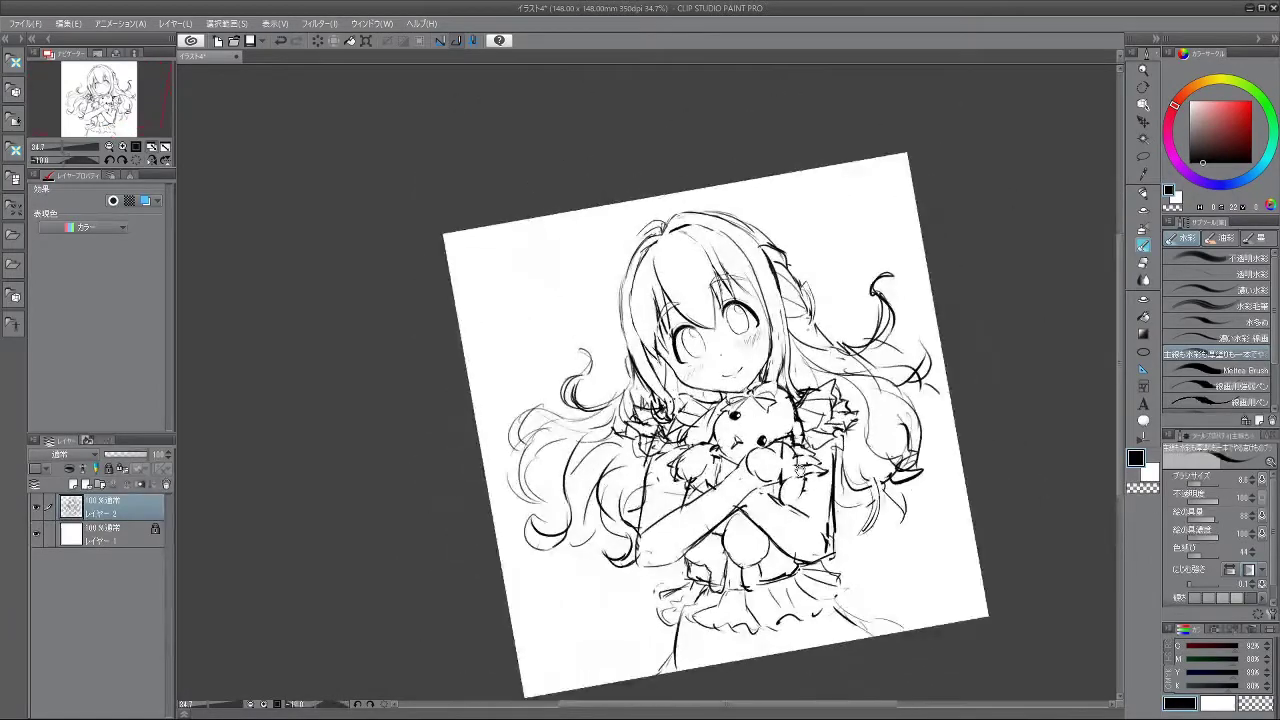
pyautogui.moveTo(712, 420); pyautogui.dragTo(696, 378)
pyautogui.scroll(5, 689, 305)
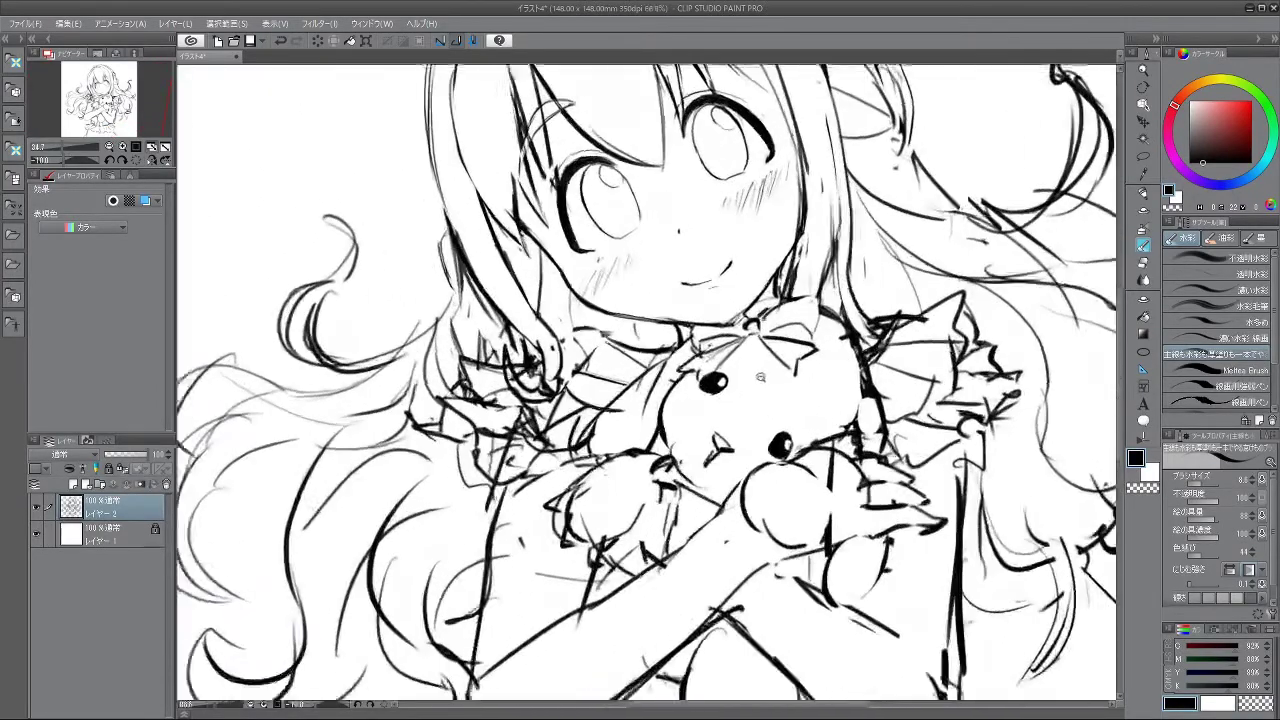
pyautogui.scroll(-3, 689, 305)
pyautogui.moveTo(689, 305); pyautogui.dragTo(702, 303)
pyautogui.moveTo(637, 499); pyautogui.dragTo(595, 487)
pyautogui.moveTo(656, 279); pyautogui.dragTo(690, 318)
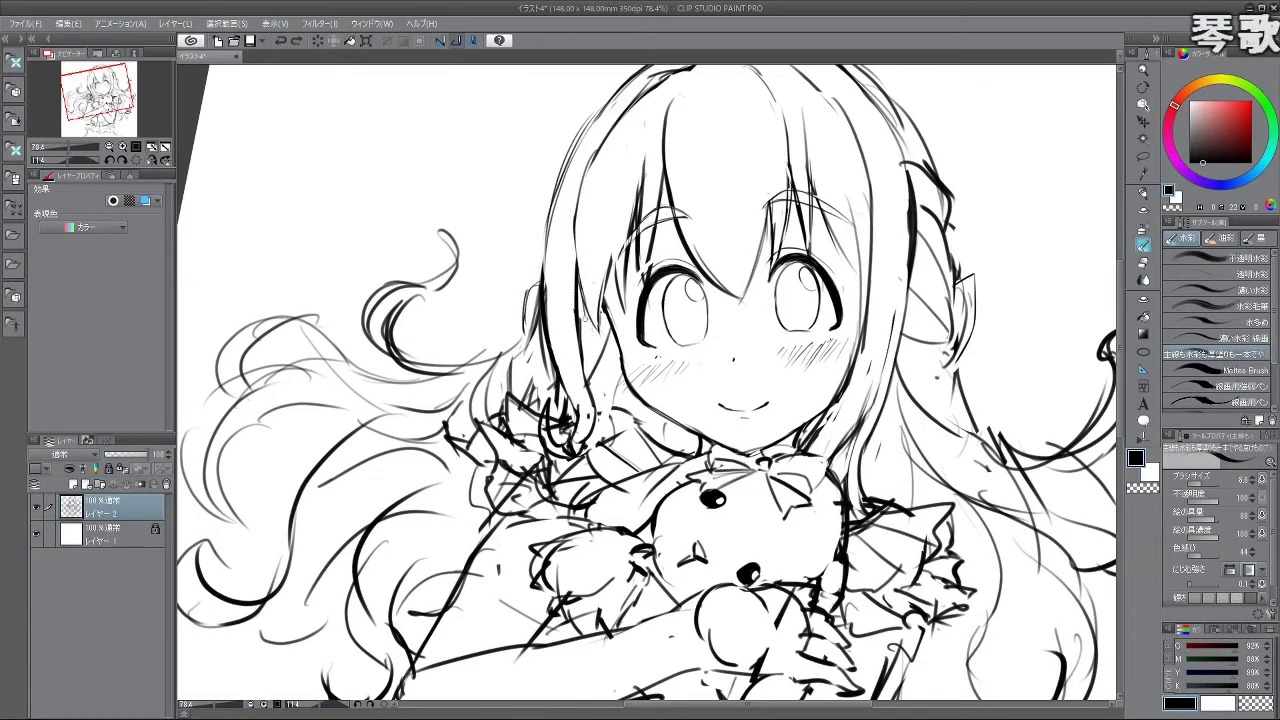
# - Redo the cheek contour beside the side hair lock on the curled-lock side, undoing the poor strokes
pyautogui.moveTo(729, 234)
pyautogui.mouseDown()
pyautogui.moveTo(490, 319)
pyautogui.moveTo(541, 513)
pyautogui.moveTo(780, 487)
pyautogui.moveTo(777, 273)
pyautogui.moveTo(746, 245)
pyautogui.mouseUp()
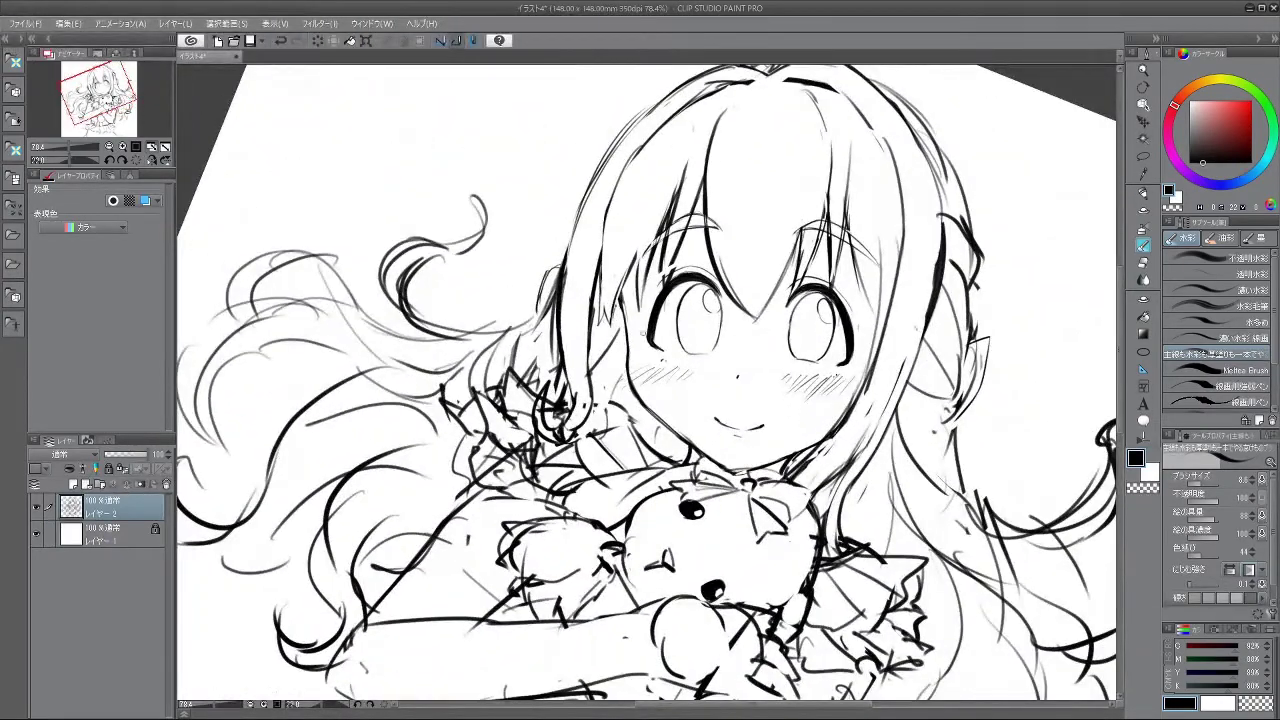
pyautogui.moveTo(626, 334); pyautogui.dragTo(633, 386)
pyautogui.hotkey('ctrl', 'z')
pyautogui.hotkey('ctrl', 'z')
pyautogui.moveTo(725, 450); pyautogui.dragTo(690, 295)
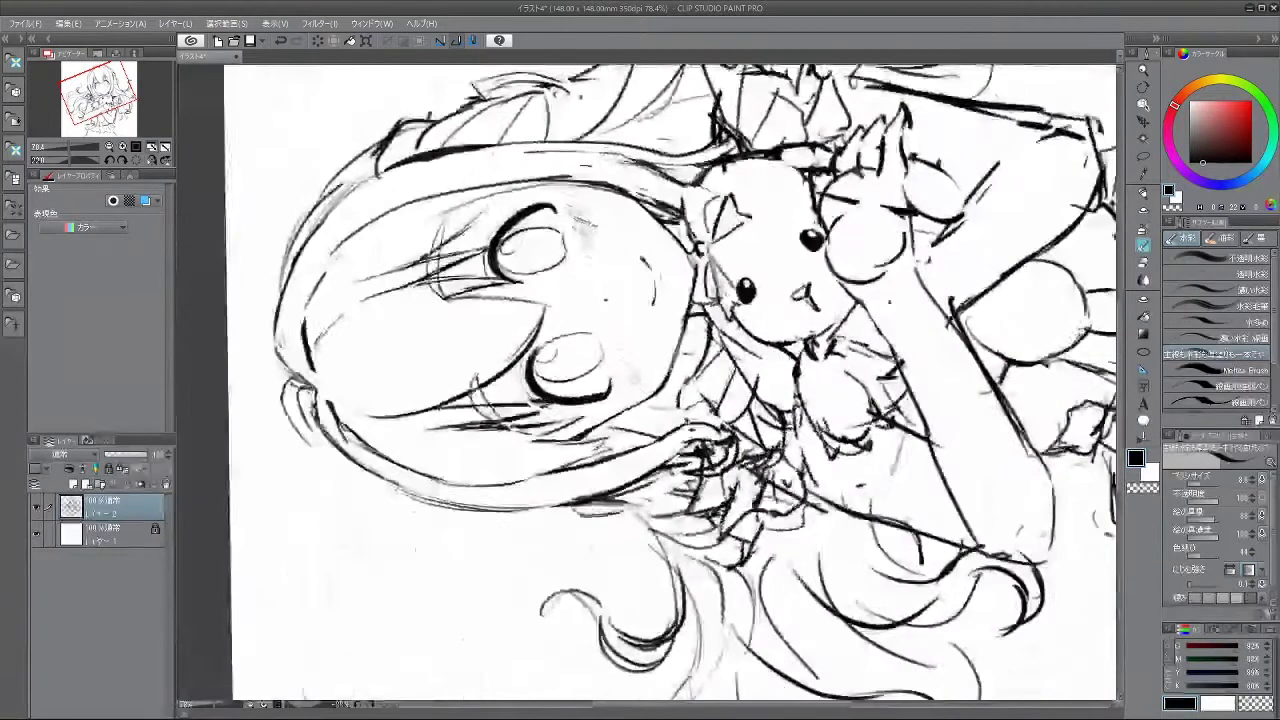
pyautogui.moveTo(674, 444); pyautogui.dragTo(547, 386)
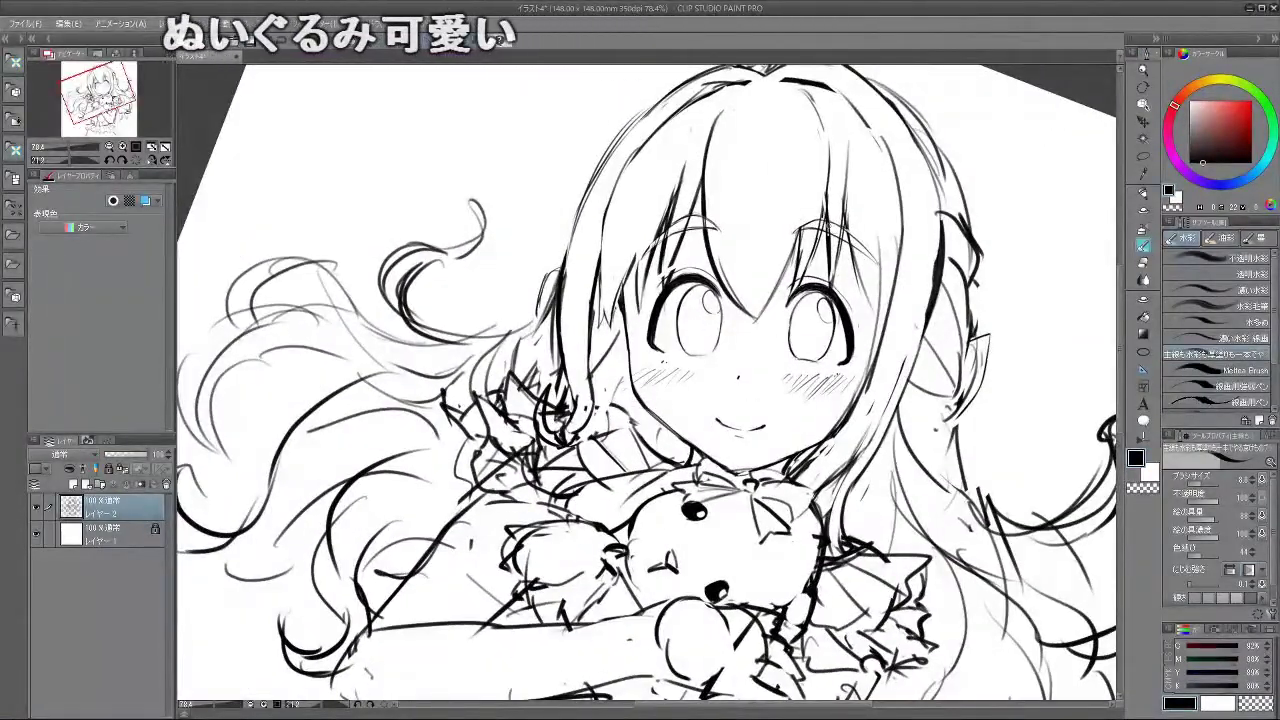
pyautogui.moveTo(617, 318); pyautogui.dragTo(626, 372)
pyautogui.moveTo(754, 460); pyautogui.dragTo(814, 460)
# - Check the overall balance of the character sketch with the full canvas in view
pyautogui.press('-')
pyautogui.press('-')
pyautogui.press('-')
pyautogui.press('-')
pyautogui.press('-')
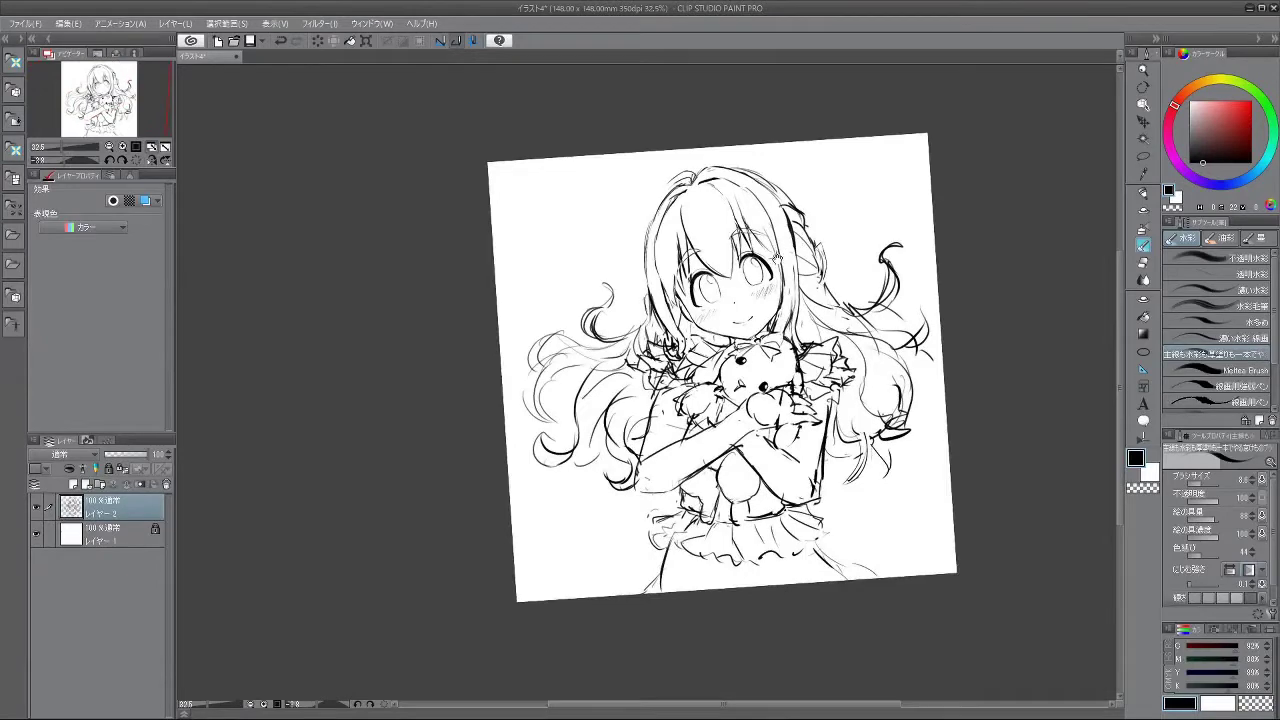
pyautogui.scroll(2, 778, 252)
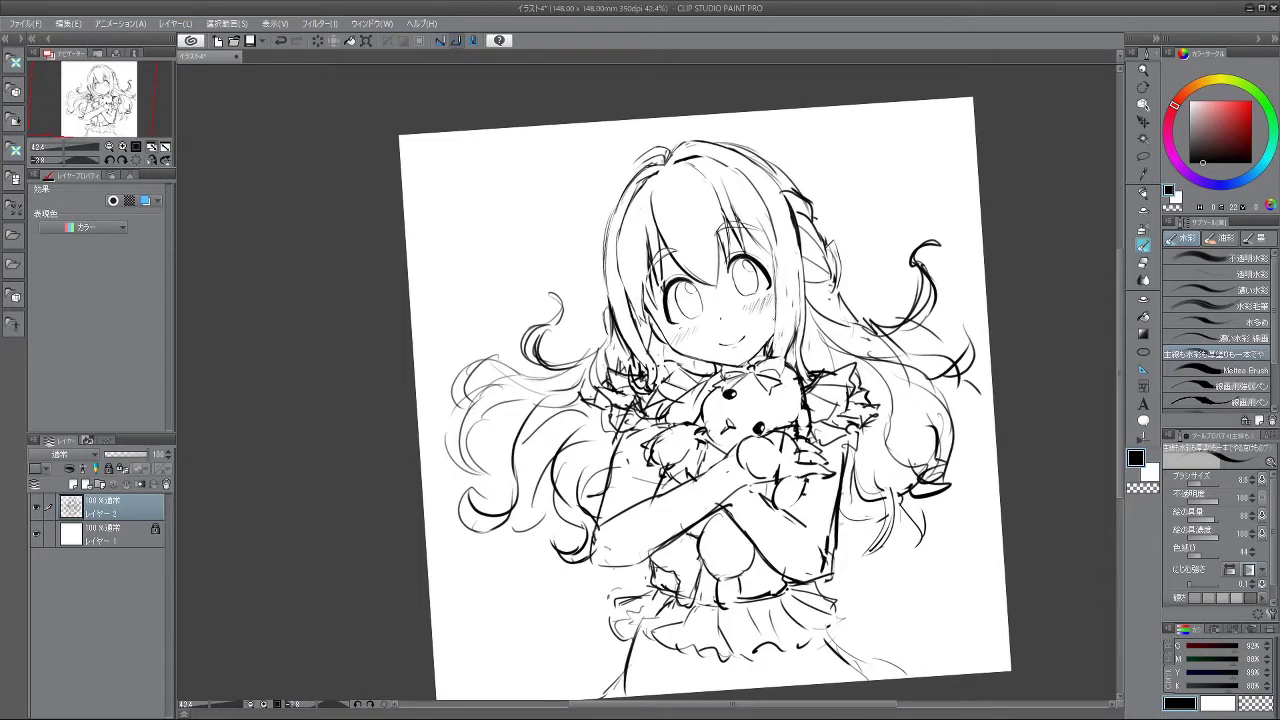
pyautogui.moveTo(681, 313)
pyautogui.mouseDown()
pyautogui.moveTo(571, 371)
pyautogui.moveTo(684, 314)
pyautogui.mouseUp()
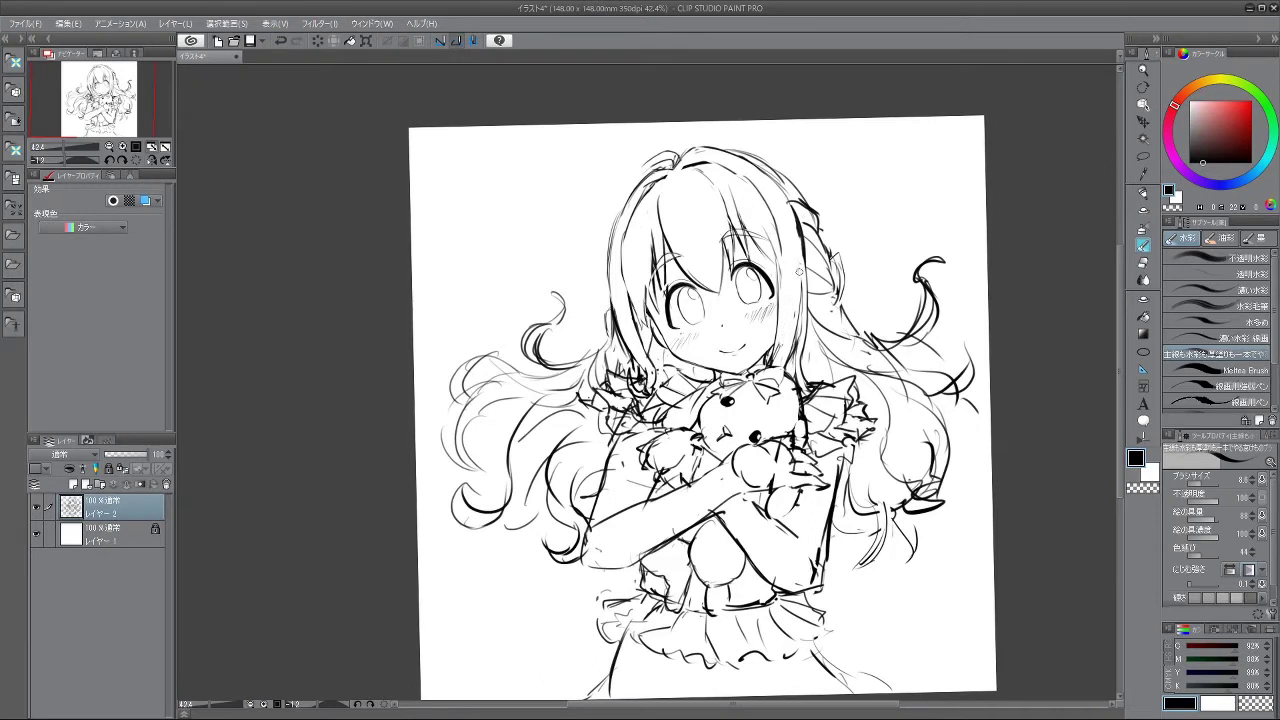
# - Try to redraw the long side hair lock beside the cheek on the picture's right side, undoing the strokes
pyautogui.moveTo(799, 238); pyautogui.dragTo(794, 330)
pyautogui.hotkey('ctrl', 'z')
pyautogui.moveTo(799, 238); pyautogui.dragTo(794, 330)
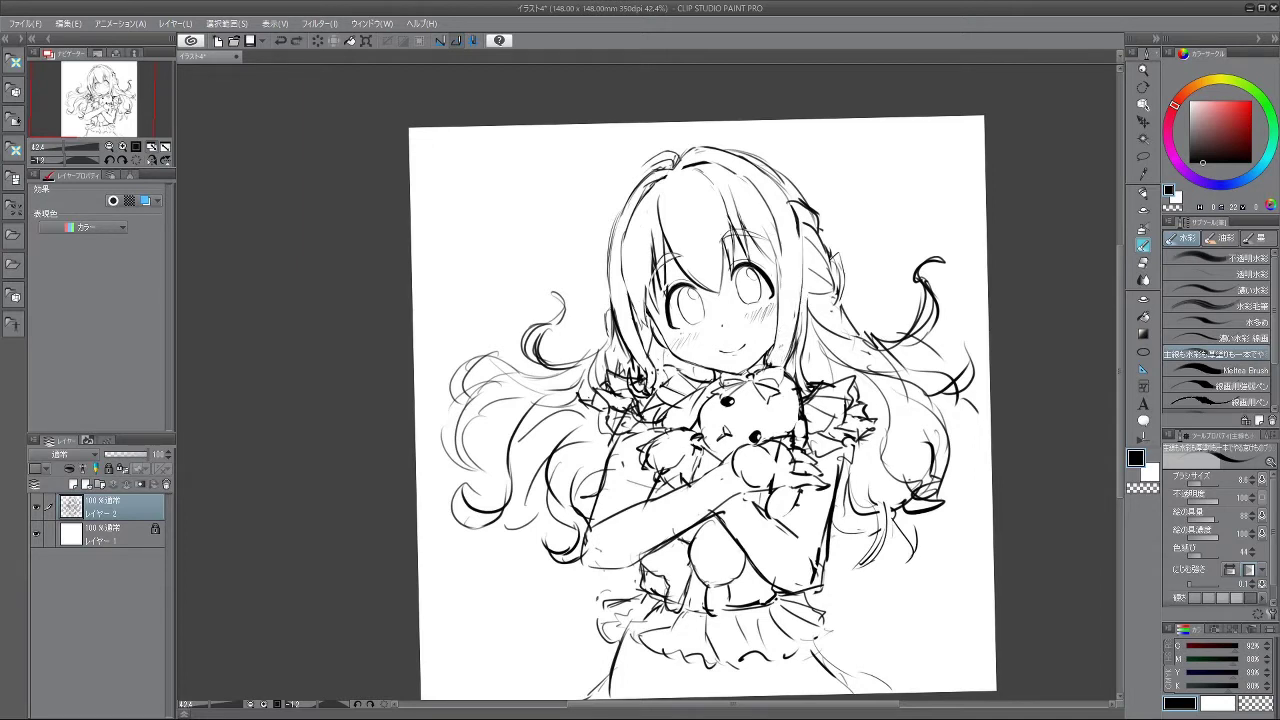
pyautogui.moveTo(800, 294); pyautogui.dragTo(776, 364)
pyautogui.moveTo(545, 250)
pyautogui.mouseDown()
pyautogui.moveTo(485, 368)
pyautogui.moveTo(523, 480)
pyautogui.moveTo(663, 540)
pyautogui.moveTo(946, 328)
pyautogui.mouseUp()
pyautogui.moveTo(533, 468)
pyautogui.mouseDown()
pyautogui.moveTo(800, 320)
pyautogui.moveTo(830, 258)
pyautogui.mouseUp()
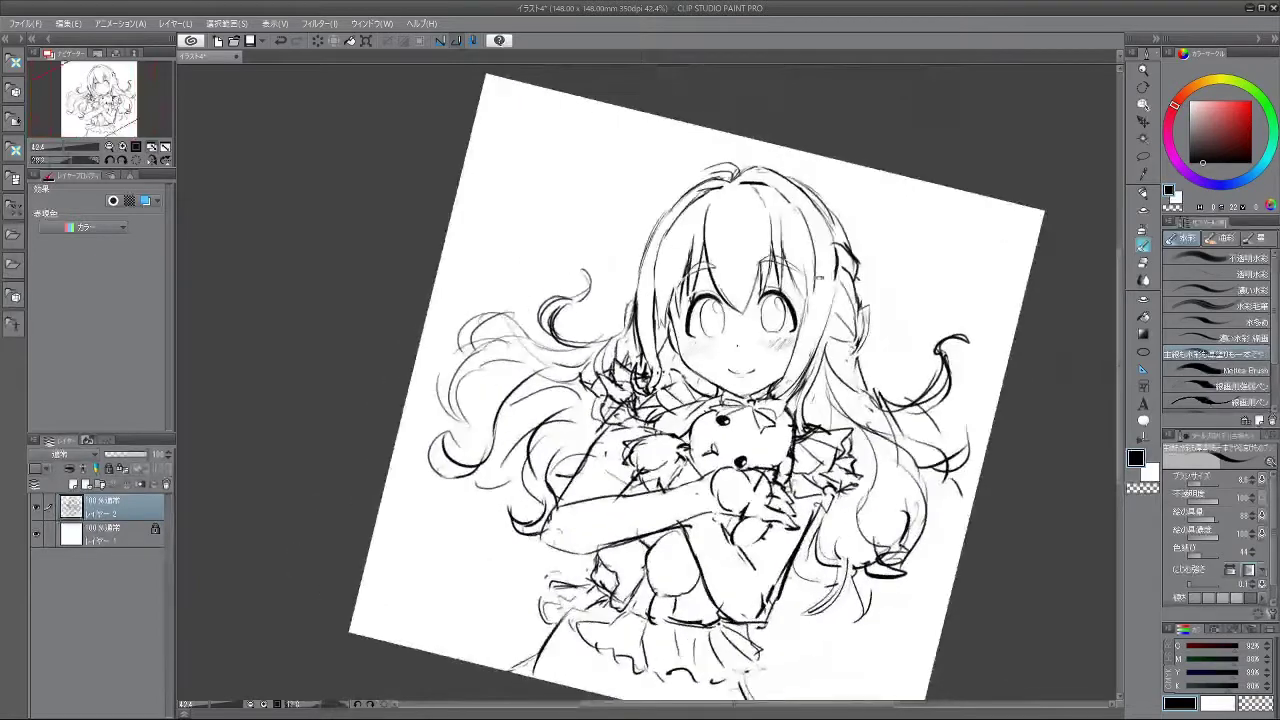
pyautogui.hotkey('ctrl', 'z')
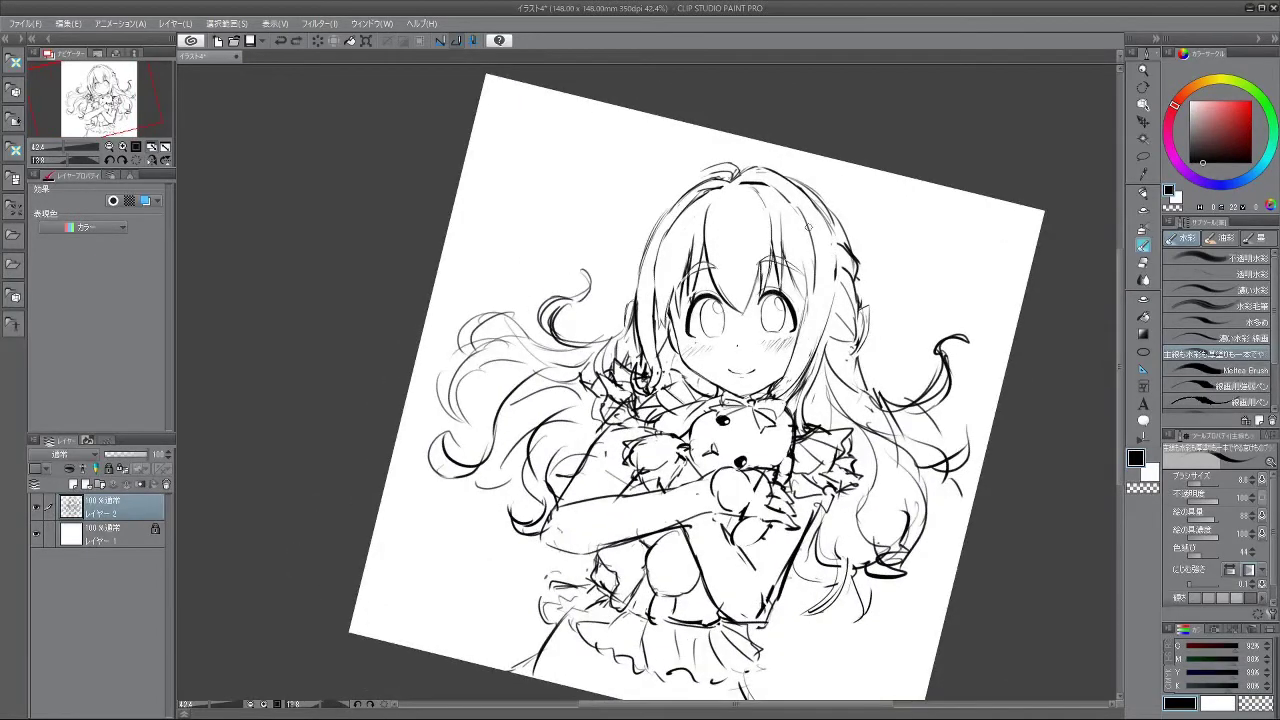
pyautogui.hotkey('ctrl', 'z')
# - Touch up the outer hair contour and the gathered strands at the right side of the character's head
pyautogui.moveTo(793, 208)
pyautogui.mouseDown()
pyautogui.moveTo(797, 238)
pyautogui.moveTo(656, 174)
pyautogui.mouseUp()
pyautogui.moveTo(500, 372)
pyautogui.mouseDown()
pyautogui.moveTo(545, 488)
pyautogui.moveTo(637, 529)
pyautogui.moveTo(803, 443)
pyautogui.moveTo(897, 340)
pyautogui.moveTo(925, 282)
pyautogui.mouseUp()
pyautogui.press('-')
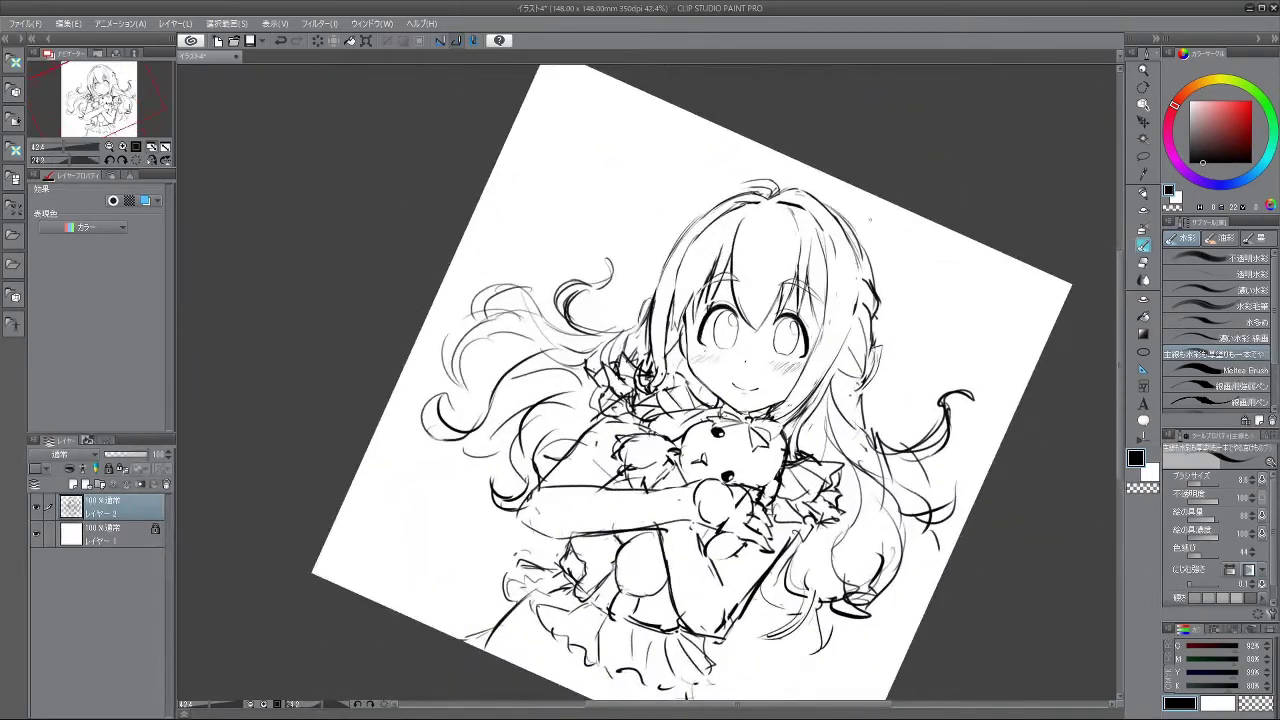
pyautogui.moveTo(892, 174); pyautogui.dragTo(878, 159)
pyautogui.moveTo(897, 344); pyautogui.dragTo(868, 350)
pyautogui.moveTo(905, 352); pyautogui.dragTo(863, 293)
pyautogui.moveTo(855, 282); pyautogui.dragTo(885, 275)
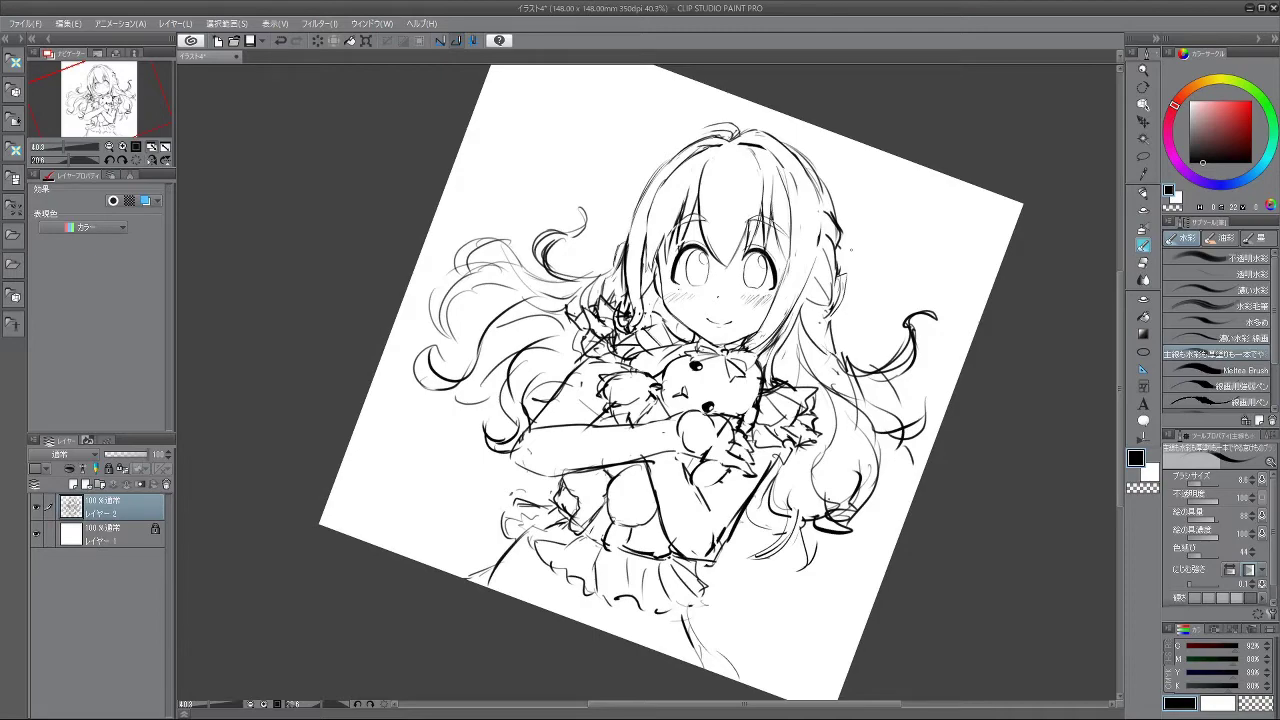
pyautogui.moveTo(848, 313)
pyautogui.mouseDown()
pyautogui.moveTo(866, 262)
pyautogui.moveTo(856, 290)
pyautogui.mouseUp()
# - Lasso-select the character's eye on the picture's left side and scale it down slightly with a transform
pyautogui.scroll(-4, 857, 338)
pyautogui.keyDown('space'); pyautogui.moveTo(926, 250); pyautogui.dragTo(870, 199); pyautogui.keyUp('space')
pyautogui.scroll(1, 781, 195)
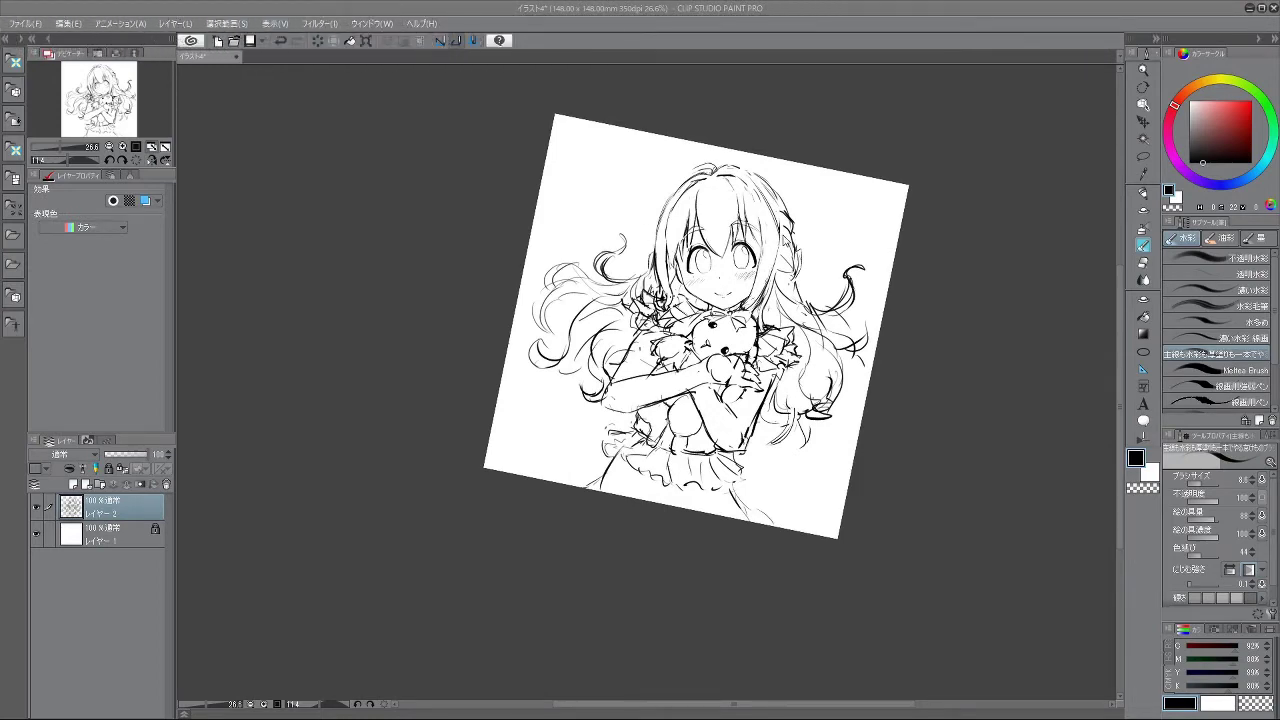
pyautogui.click(795, 77)
pyautogui.moveTo(795, 77); pyautogui.dragTo(826, 127)
pyautogui.moveTo(775, 282); pyautogui.dragTo(840, 290)
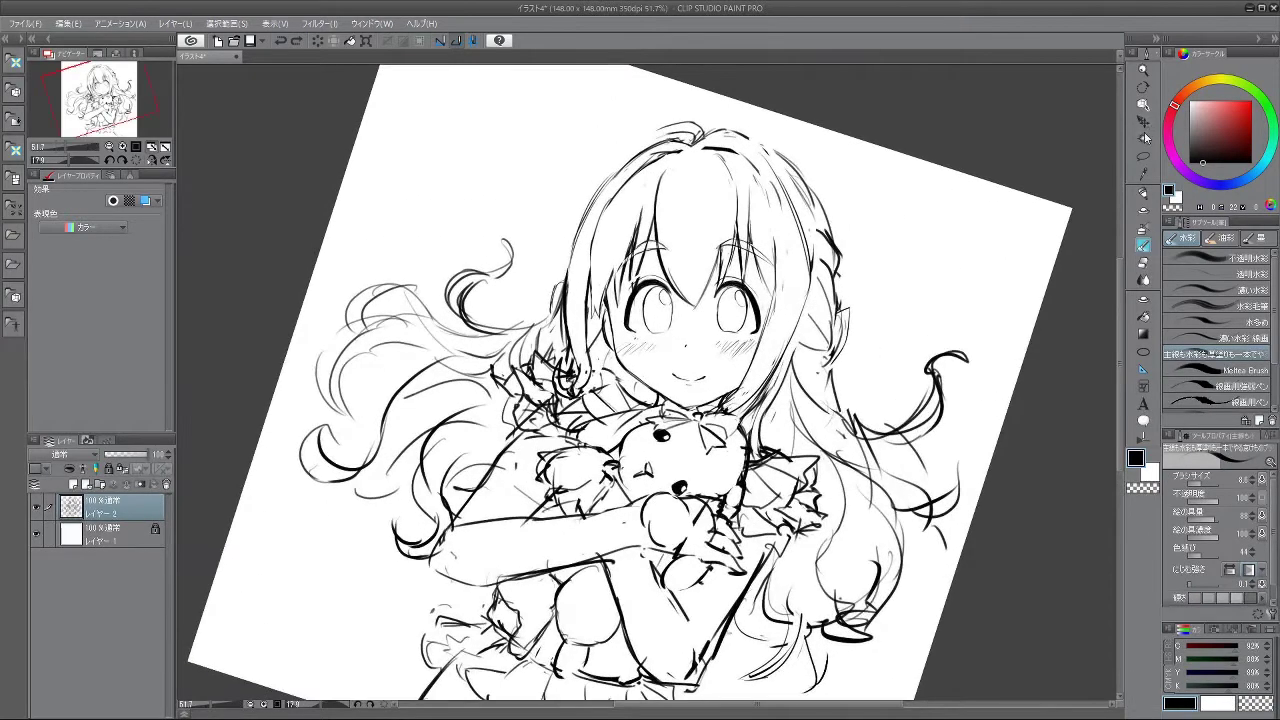
pyautogui.click(1143, 156)
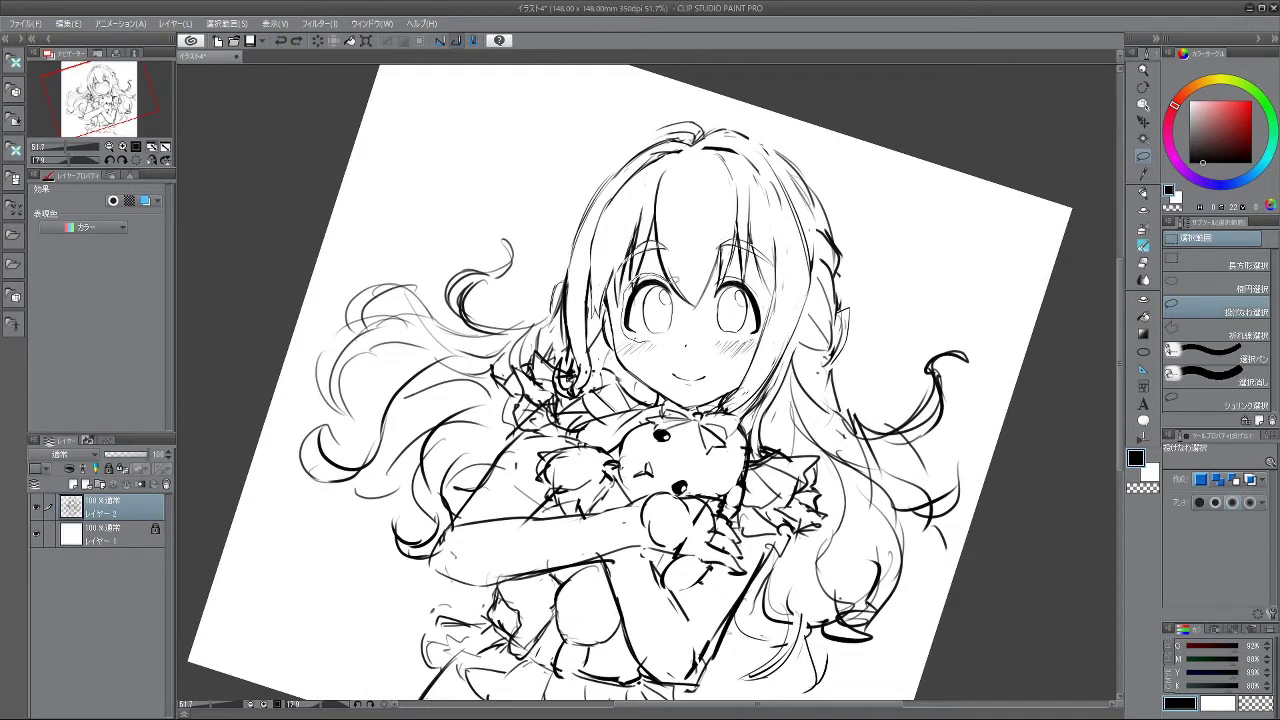
pyautogui.hotkey('ctrl', 't')
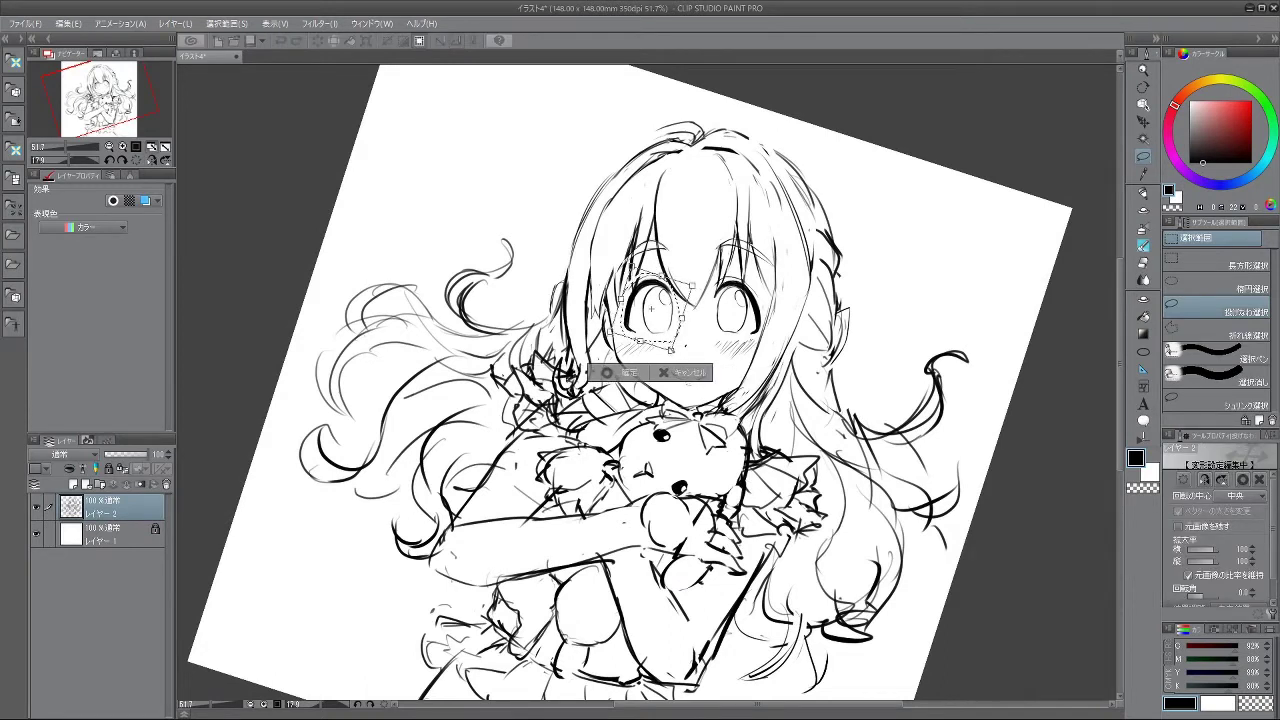
pyautogui.moveTo(671, 347); pyautogui.dragTo(672, 308)
pyautogui.press('Return')
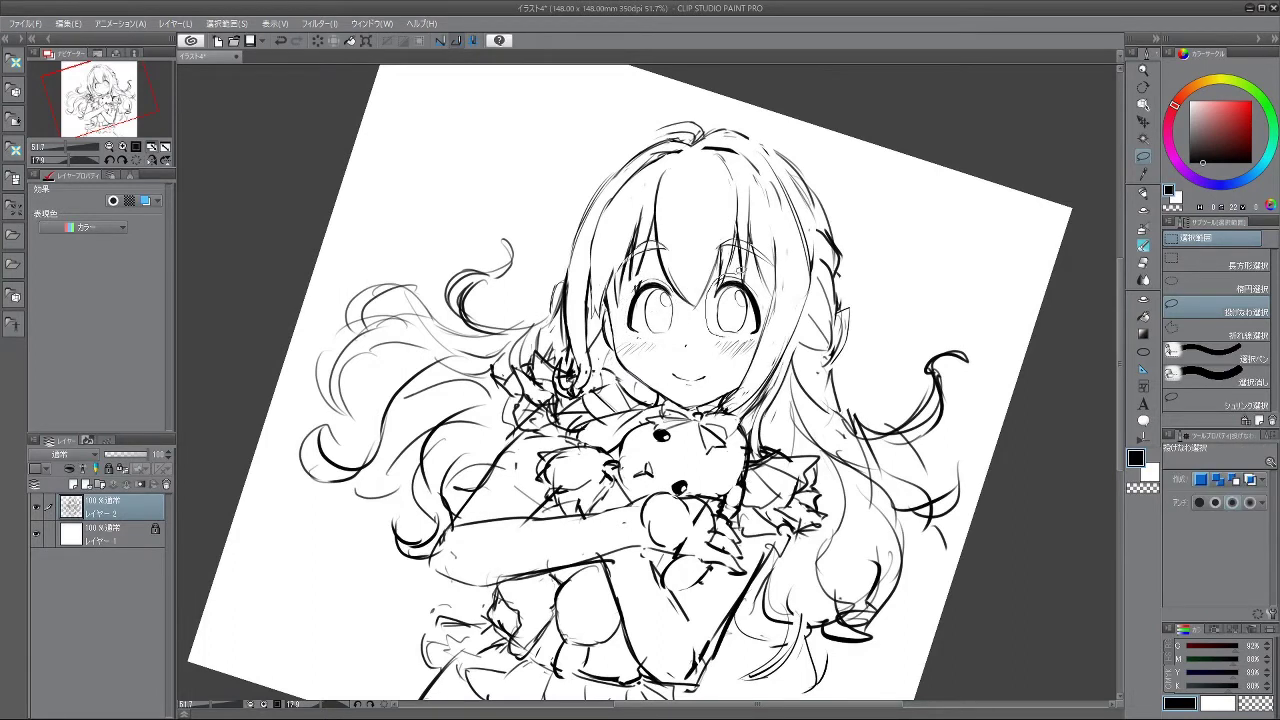
# - Lasso-select the character's eye on the picture's right side, scale it down slightly and apply the transform
pyautogui.moveTo(760, 285)
pyautogui.mouseDown()
pyautogui.moveTo(766, 318)
pyautogui.moveTo(735, 338)
pyautogui.mouseUp()
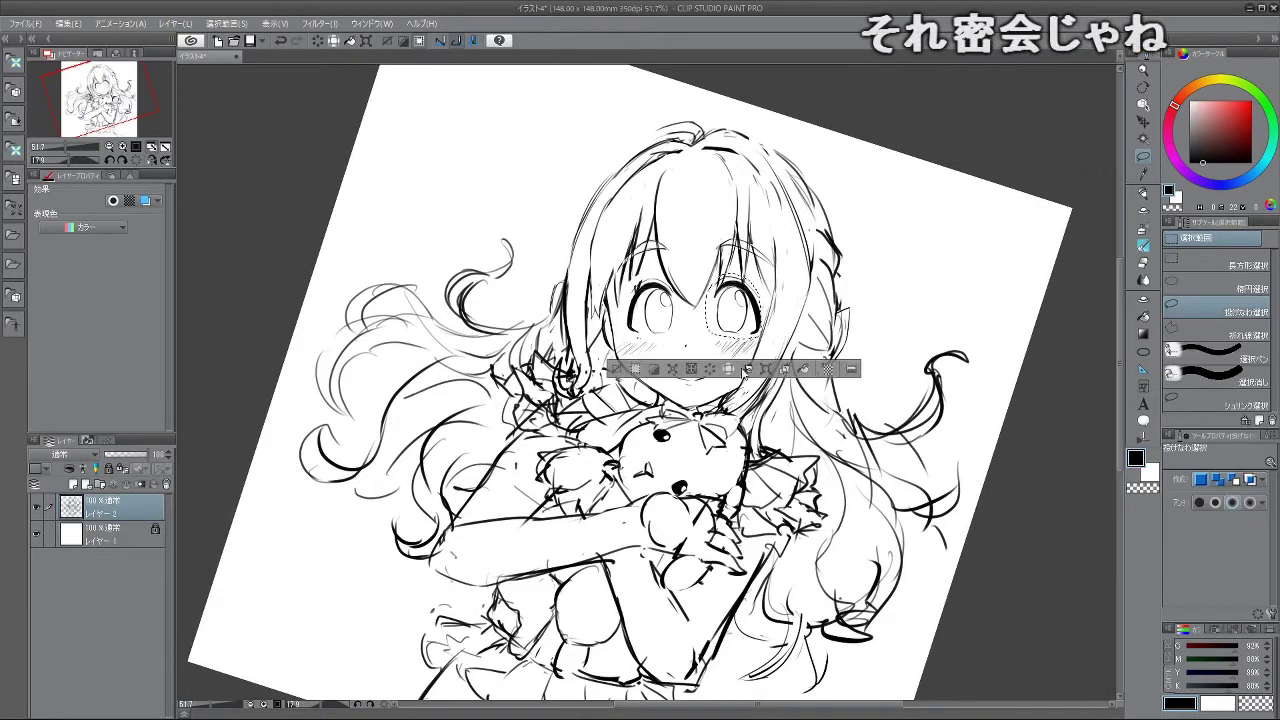
pyautogui.click(766, 370)
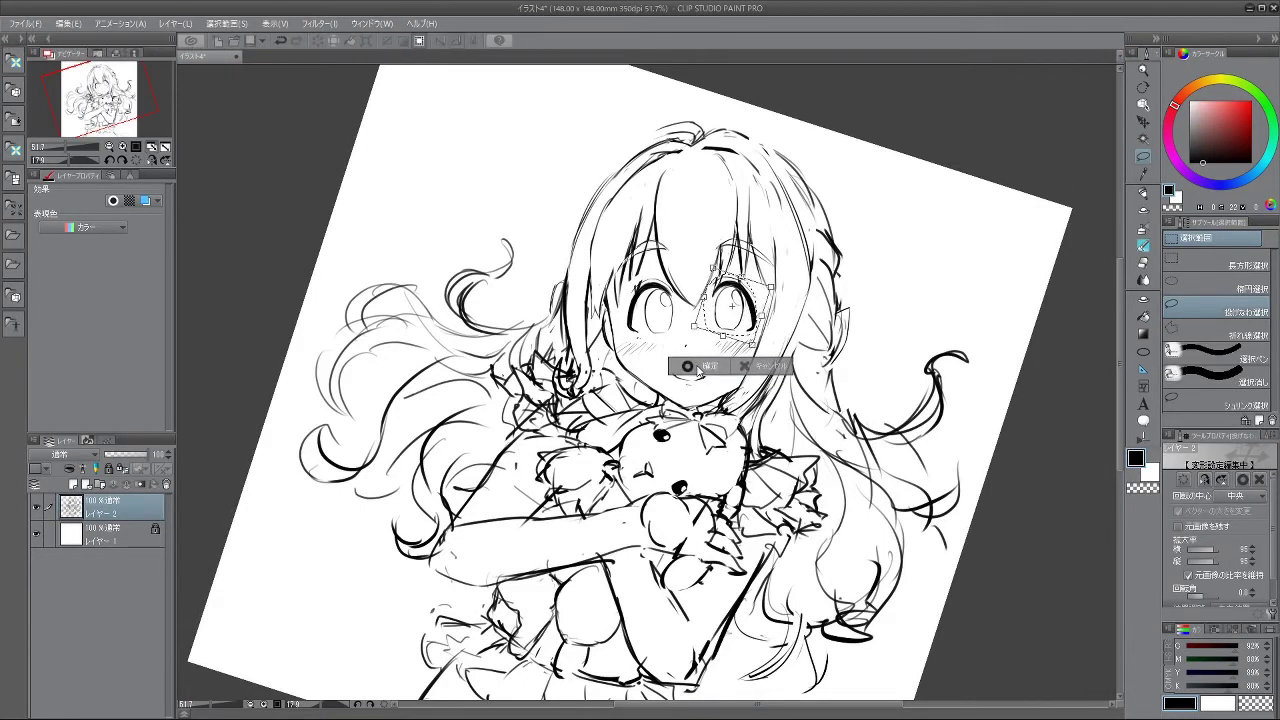
pyautogui.click(700, 366)
pyautogui.click(614, 366)
pyautogui.moveTo(605, 504); pyautogui.dragTo(665, 254)
pyautogui.moveTo(753, 498); pyautogui.dragTo(563, 248)
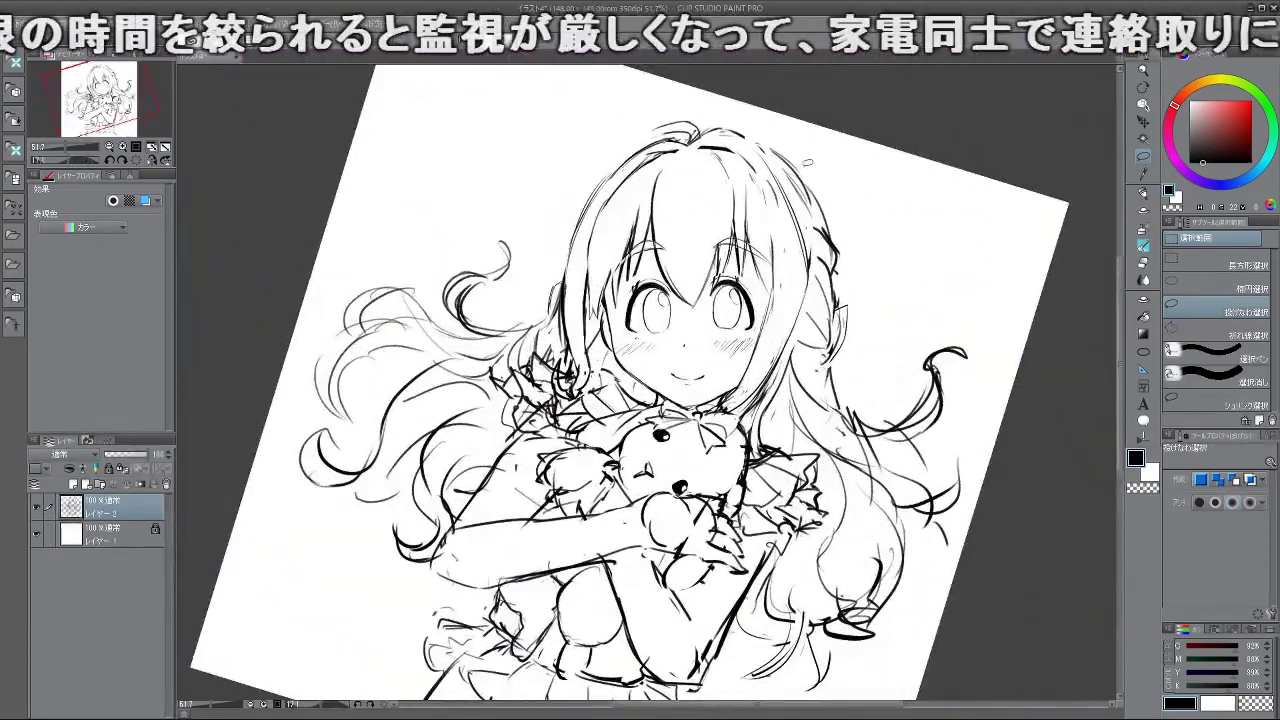
# - Rework the hair outline from the parting down the right side of the crown with the brush, undoing a poor stroke
pyautogui.press('b')
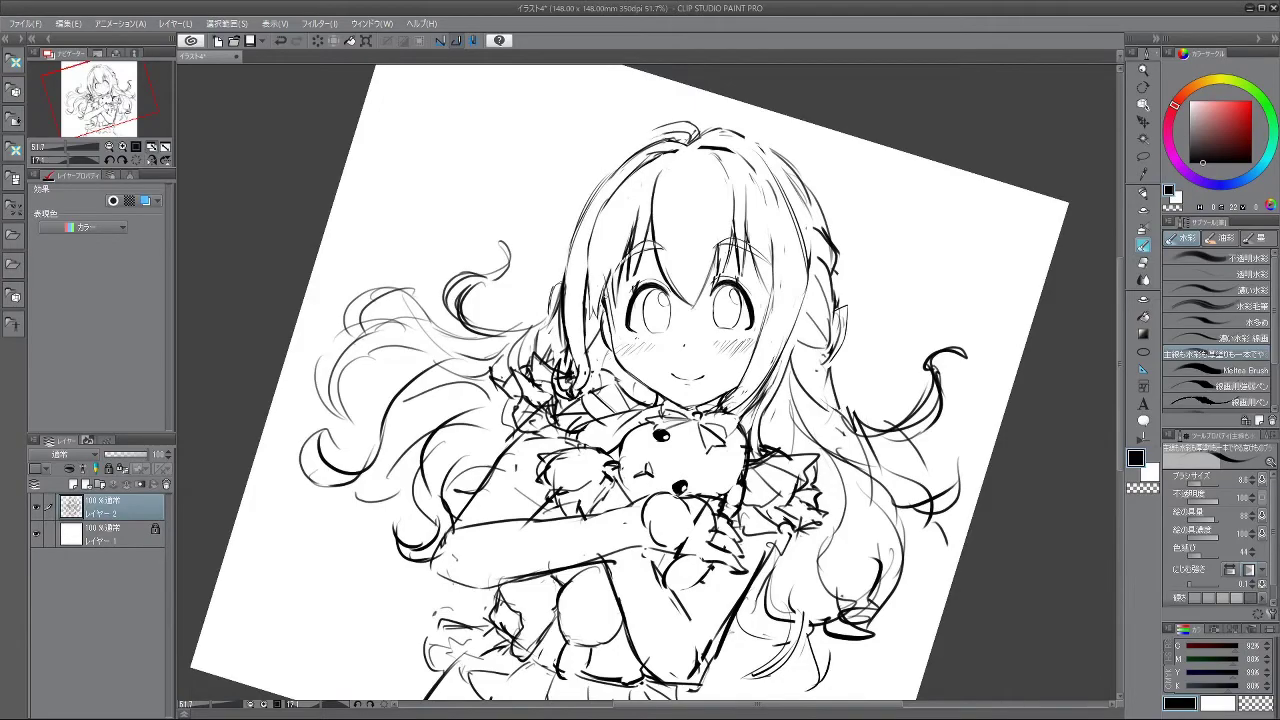
pyautogui.moveTo(540, 441); pyautogui.dragTo(738, 375)
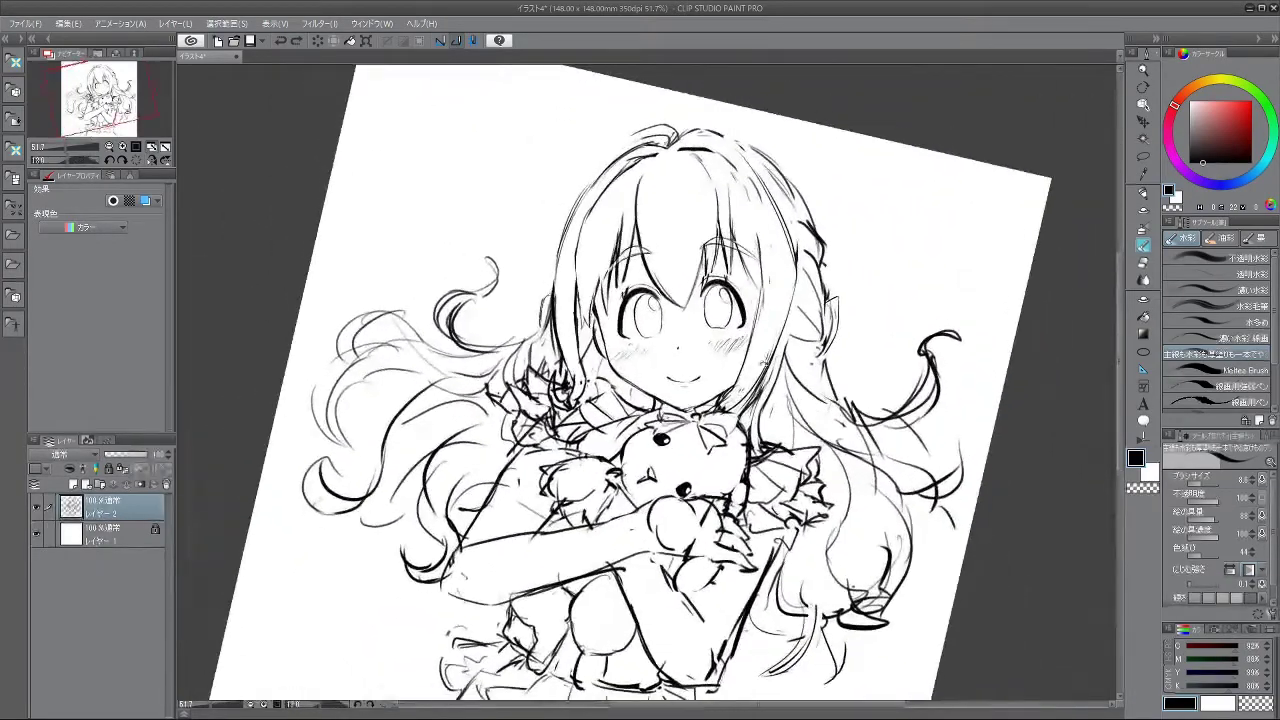
pyautogui.moveTo(776, 333); pyautogui.dragTo(767, 310)
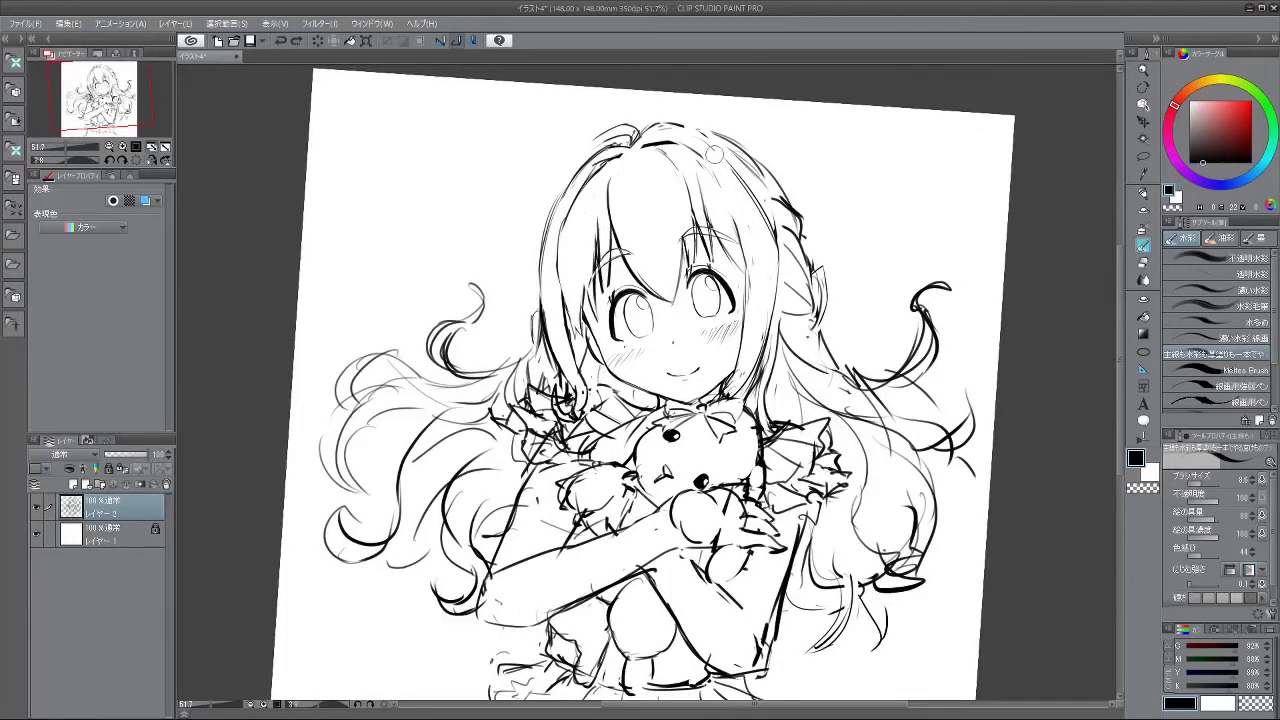
pyautogui.hotkey('ctrl', 'z')
pyautogui.moveTo(744, 174)
pyautogui.mouseDown()
pyautogui.moveTo(710, 134)
pyautogui.moveTo(774, 256)
pyautogui.mouseUp()
pyautogui.moveTo(716, 149); pyautogui.dragTo(769, 231)
# - Refine the curve of the outer hair line around the right side of the head, checking it from several canvas angles
pyautogui.moveTo(762, 262); pyautogui.dragTo(502, 306)
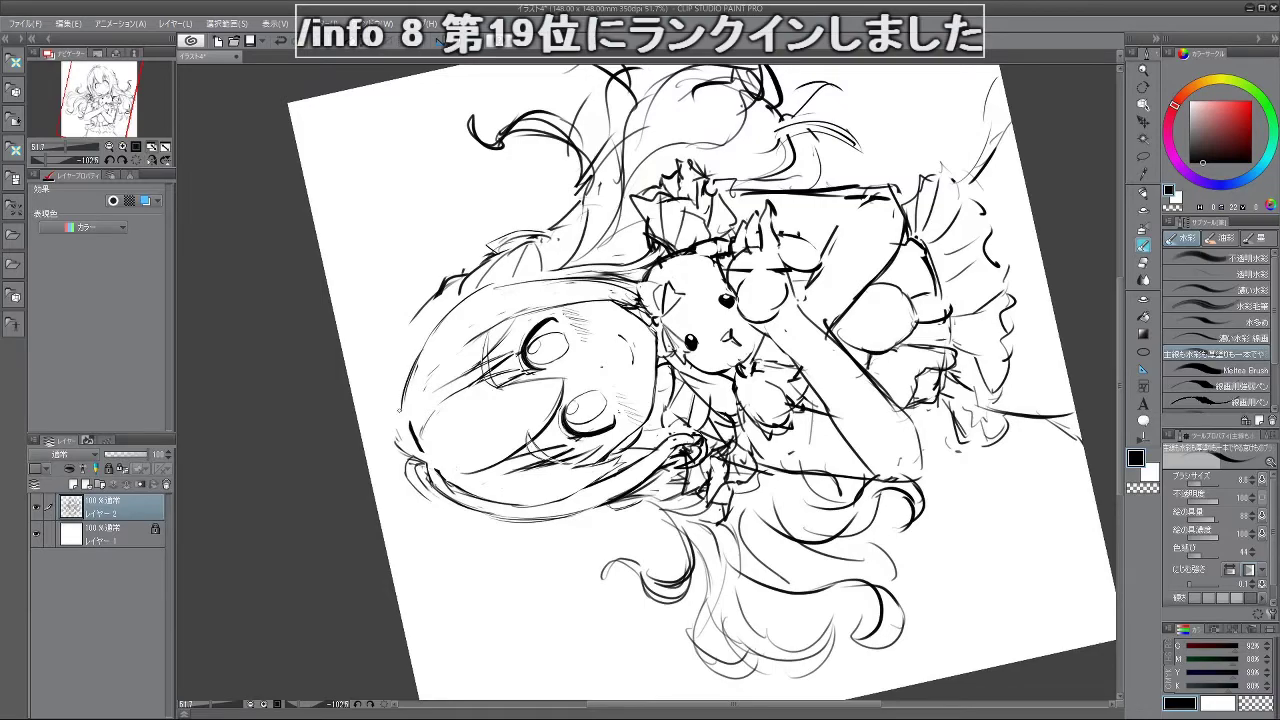
pyautogui.moveTo(409, 584)
pyautogui.mouseDown()
pyautogui.moveTo(826, 630)
pyautogui.moveTo(882, 186)
pyautogui.moveTo(802, 126)
pyautogui.mouseUp()
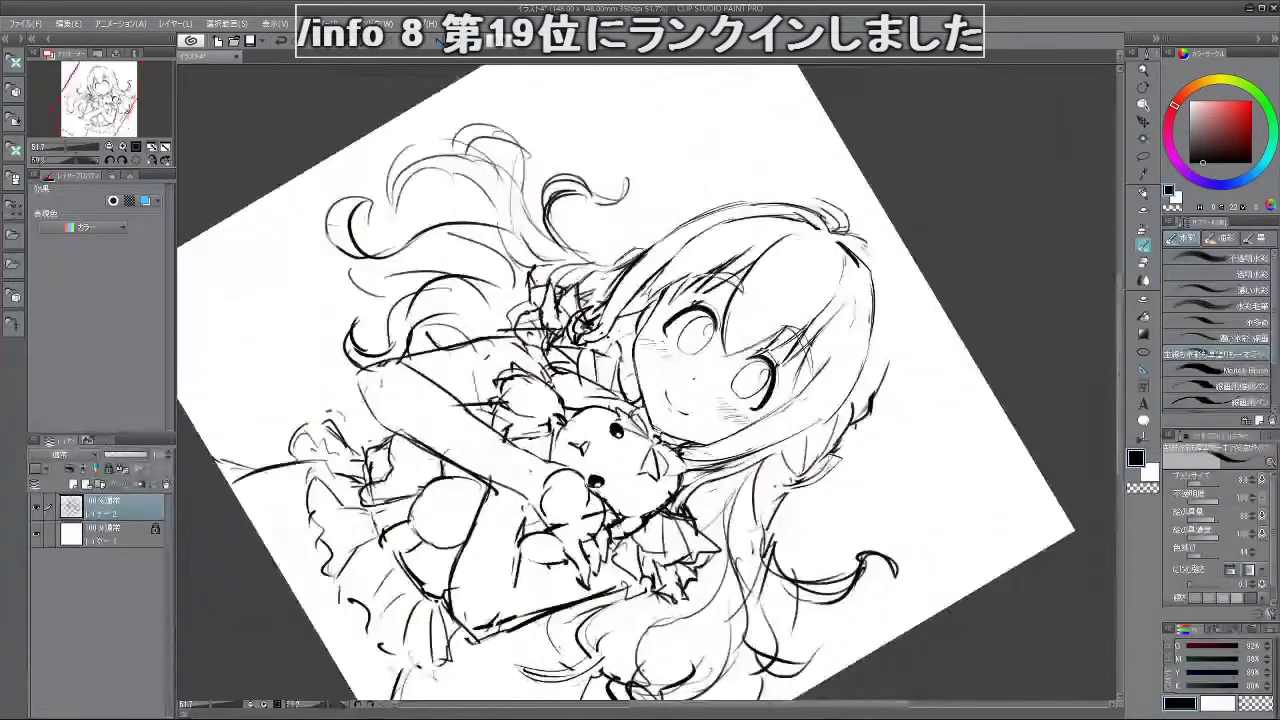
pyautogui.moveTo(853, 274); pyautogui.dragTo(823, 368)
pyautogui.moveTo(770, 548)
pyautogui.mouseDown()
pyautogui.moveTo(781, 227)
pyautogui.moveTo(615, 180)
pyautogui.moveTo(585, 186)
pyautogui.mouseUp()
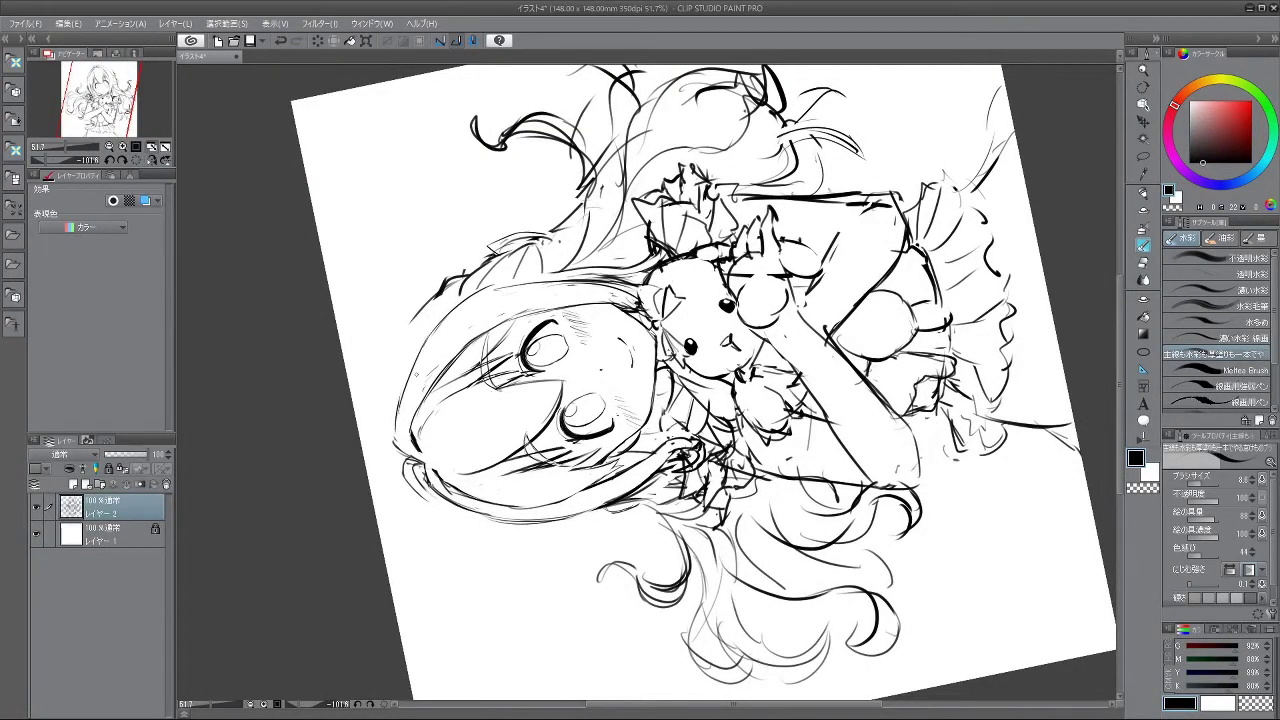
pyautogui.moveTo(425, 442); pyautogui.dragTo(929, 243)
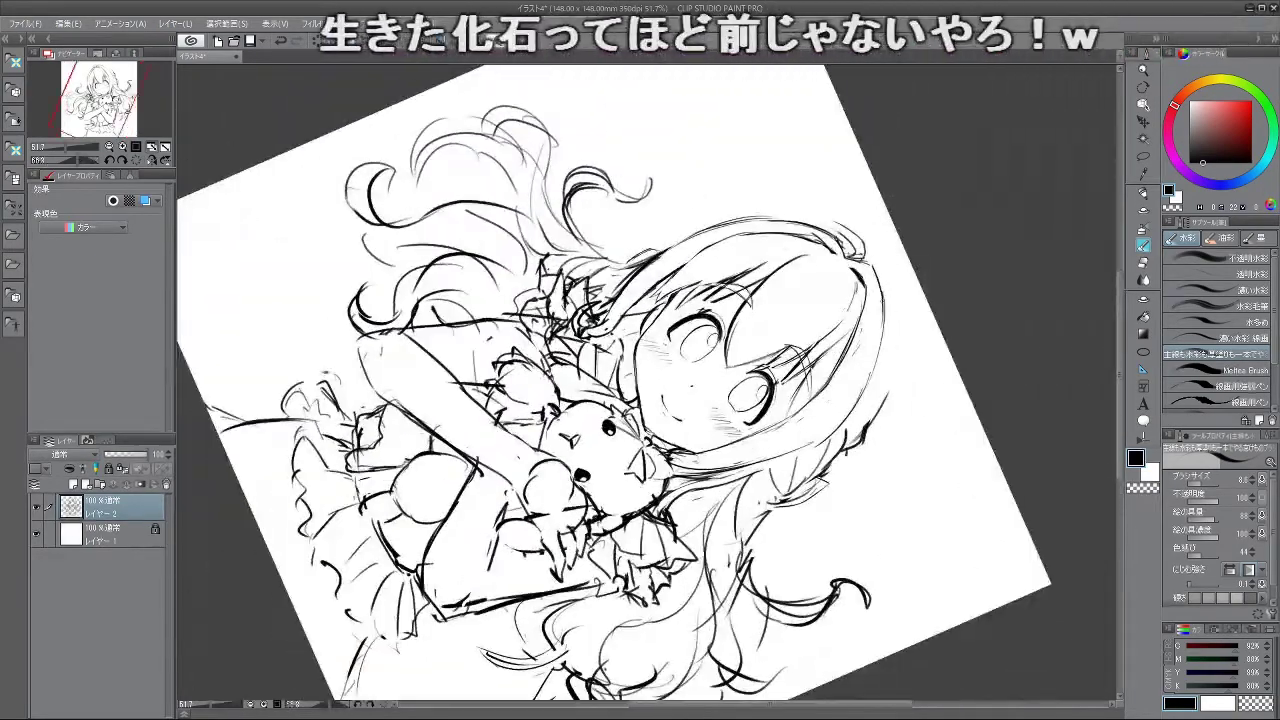
pyautogui.moveTo(905, 477); pyautogui.dragTo(917, 337)
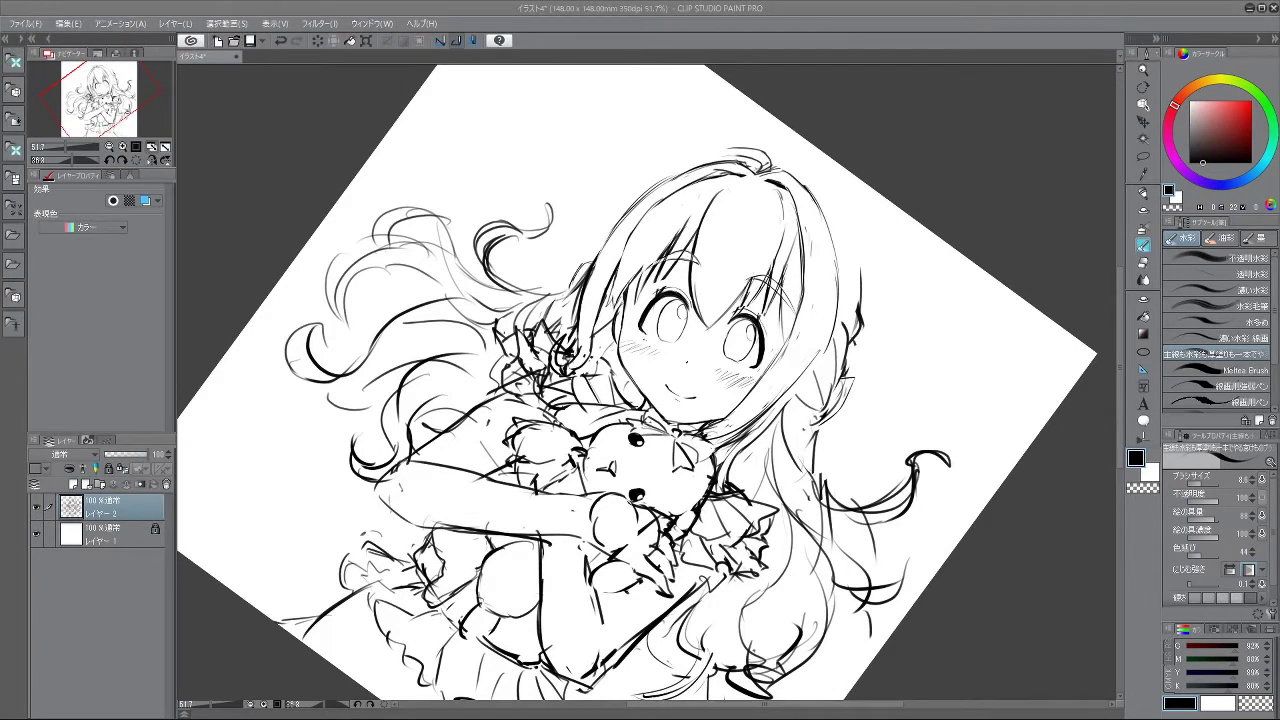
# - Draw a fuller outer hair contour from the crown to the gathered side strands, undoing and repeating a poor stroke
pyautogui.moveTo(841, 219)
pyautogui.mouseDown()
pyautogui.moveTo(750, 152)
pyautogui.moveTo(398, 347)
pyautogui.moveTo(402, 439)
pyautogui.mouseUp()
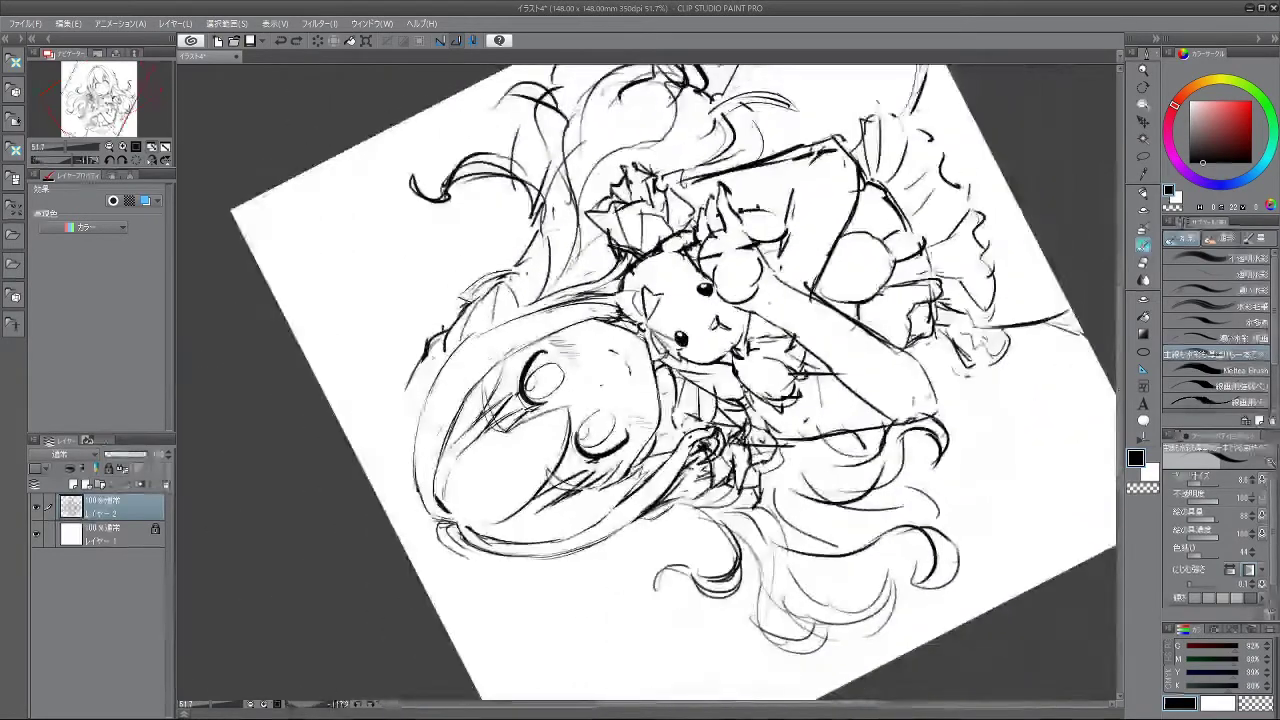
pyautogui.moveTo(440, 342); pyautogui.dragTo(405, 442)
pyautogui.hotkey('ctrl', 'z')
pyautogui.moveTo(422, 362); pyautogui.dragTo(414, 478)
pyautogui.moveTo(421, 609); pyautogui.dragTo(862, 205)
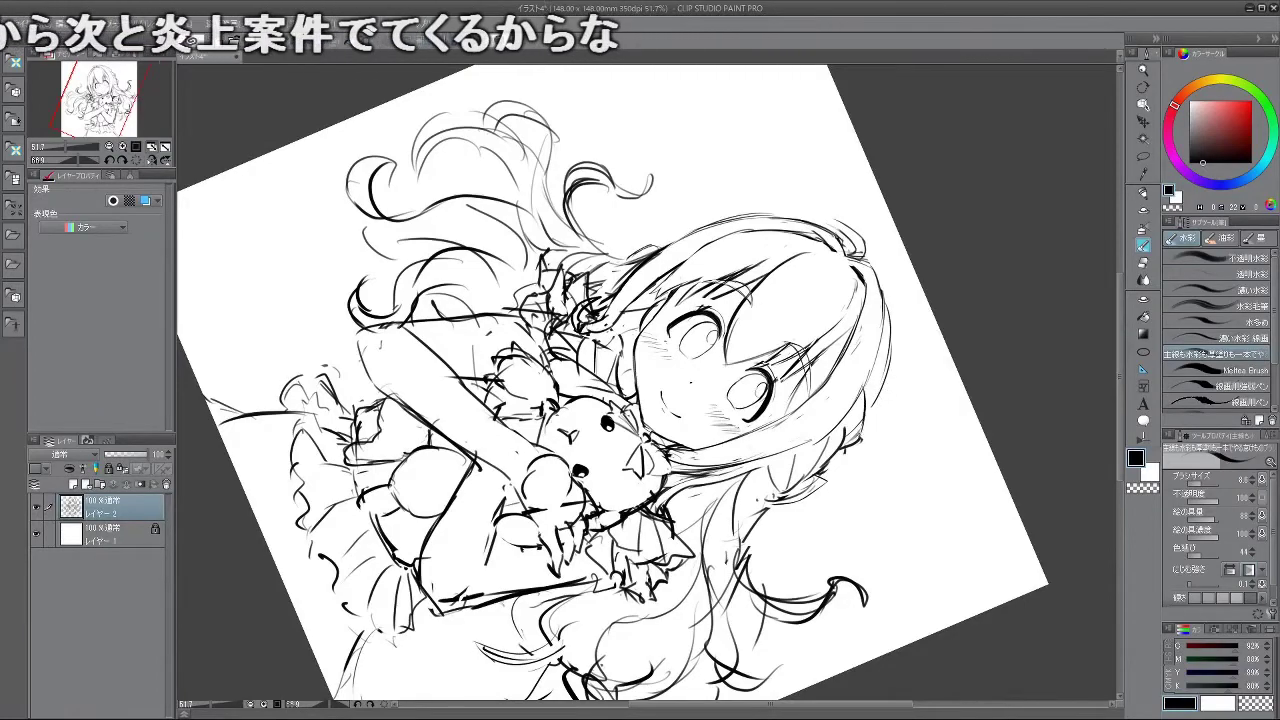
# - Refine the girl's cheek and jaw outlines with short brush strokes while turning the canvas
pyautogui.moveTo(876, 360); pyautogui.dragTo(868, 423)
pyautogui.moveTo(847, 567)
pyautogui.mouseDown()
pyautogui.moveTo(914, 437)
pyautogui.moveTo(804, 159)
pyautogui.moveTo(470, 177)
pyautogui.moveTo(384, 448)
pyautogui.moveTo(589, 645)
pyautogui.moveTo(858, 553)
pyautogui.moveTo(899, 285)
pyautogui.mouseUp()
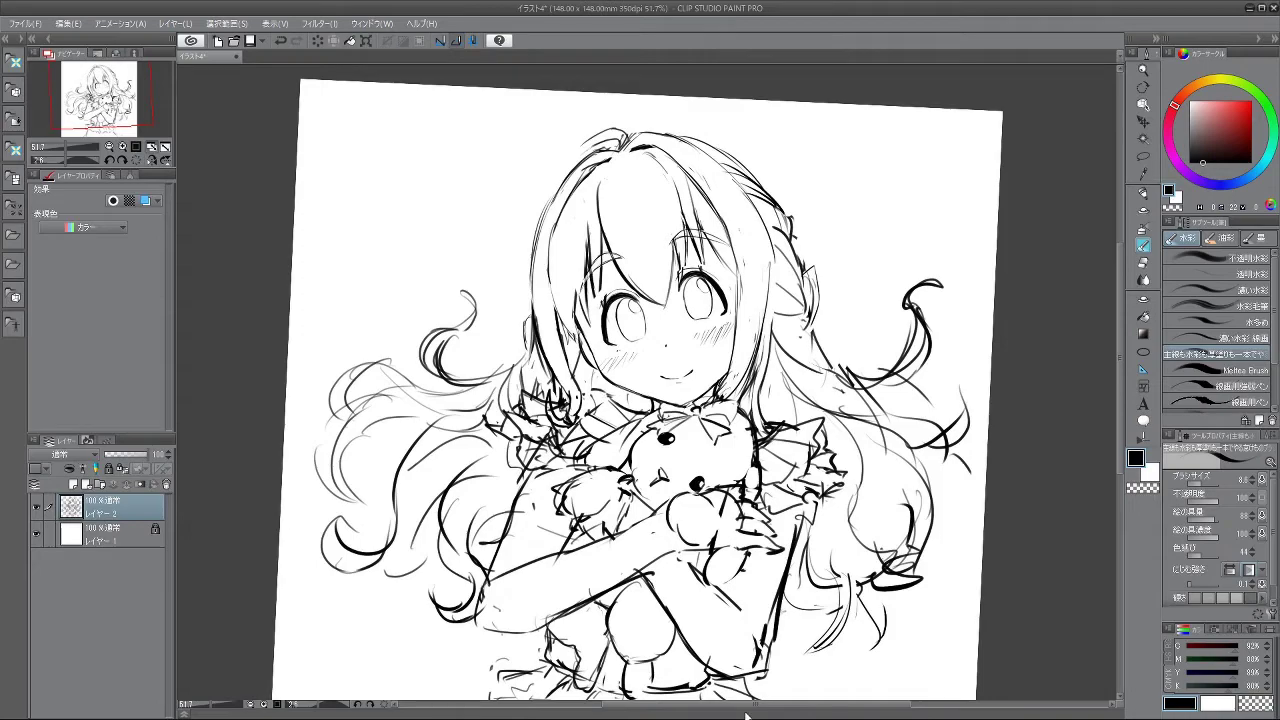
pyautogui.moveTo(436, 548); pyautogui.dragTo(903, 287)
pyautogui.moveTo(350, 187); pyautogui.dragTo(996, 450)
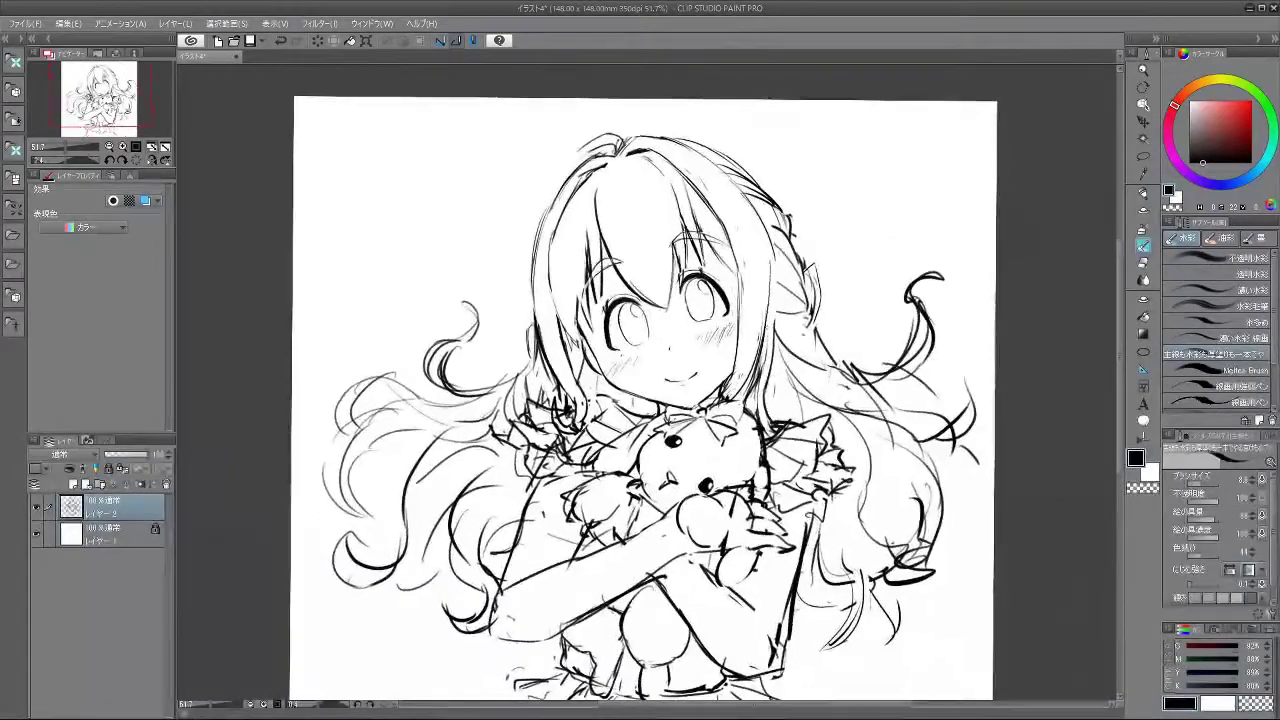
pyautogui.scroll(-4, 700, 362)
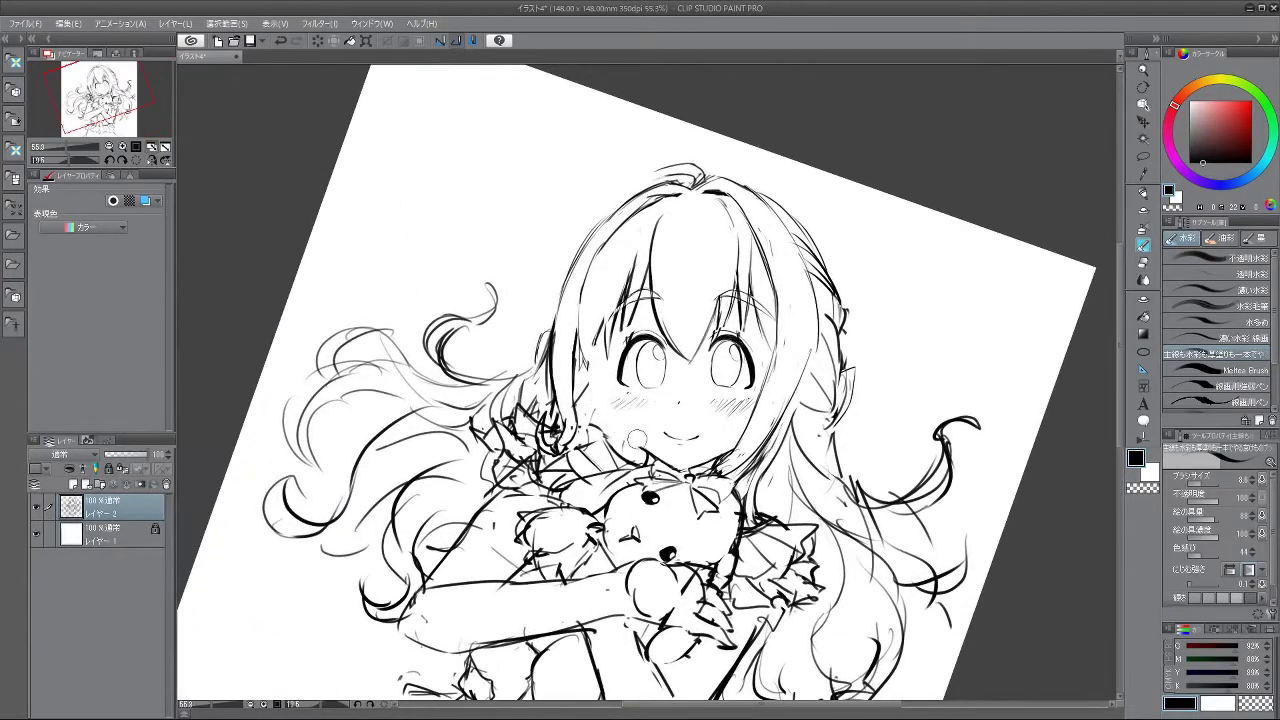
pyautogui.moveTo(711, 451)
pyautogui.mouseDown()
pyautogui.moveTo(739, 403)
pyautogui.moveTo(697, 303)
pyautogui.moveTo(738, 358)
pyautogui.moveTo(725, 434)
pyautogui.mouseUp()
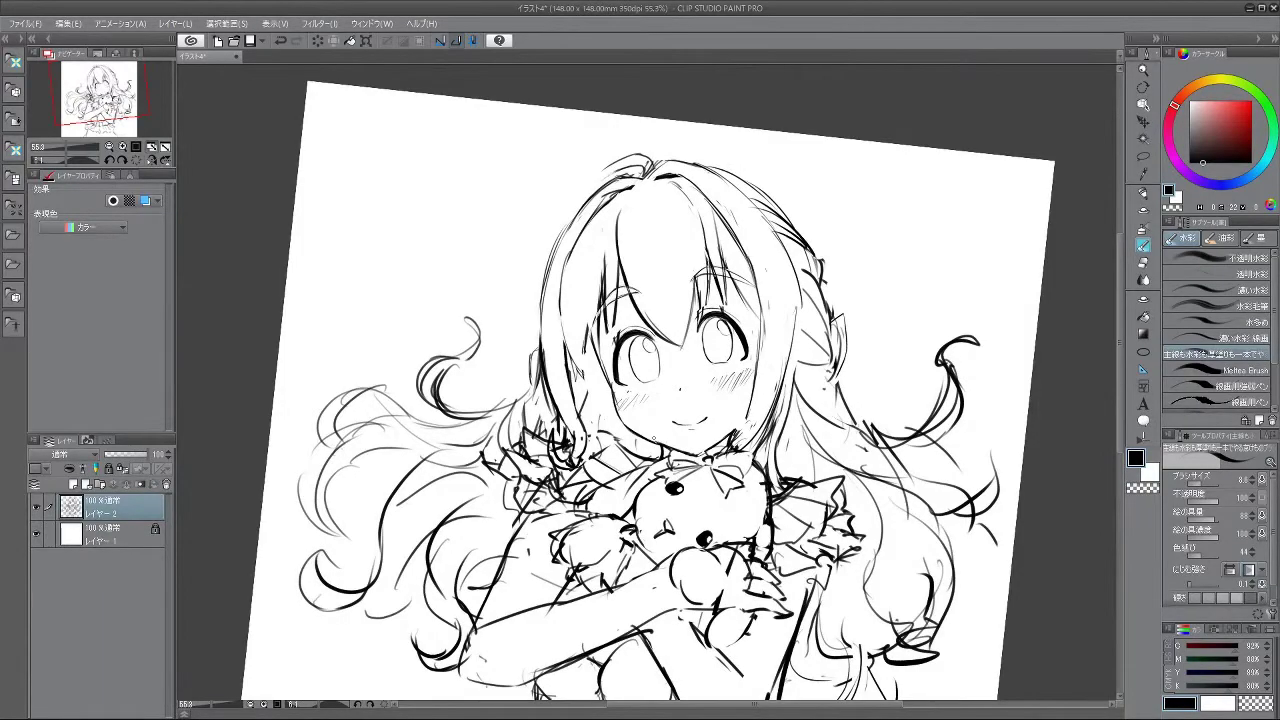
pyautogui.moveTo(744, 310)
pyautogui.mouseDown()
pyautogui.moveTo(568, 293)
pyautogui.moveTo(535, 423)
pyautogui.moveTo(713, 483)
pyautogui.moveTo(781, 359)
pyautogui.moveTo(706, 266)
pyautogui.moveTo(758, 315)
pyautogui.mouseUp()
pyautogui.moveTo(616, 609); pyautogui.dragTo(651, 611)
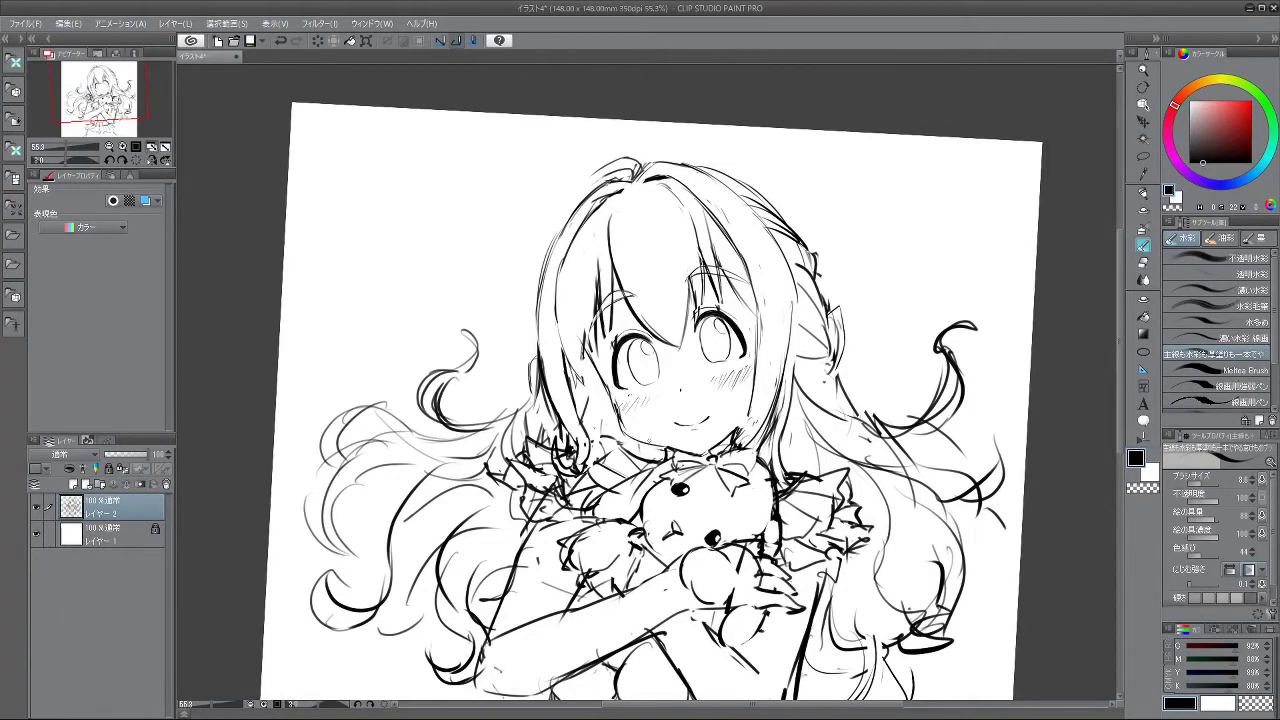
pyautogui.moveTo(647, 602); pyautogui.dragTo(574, 590)
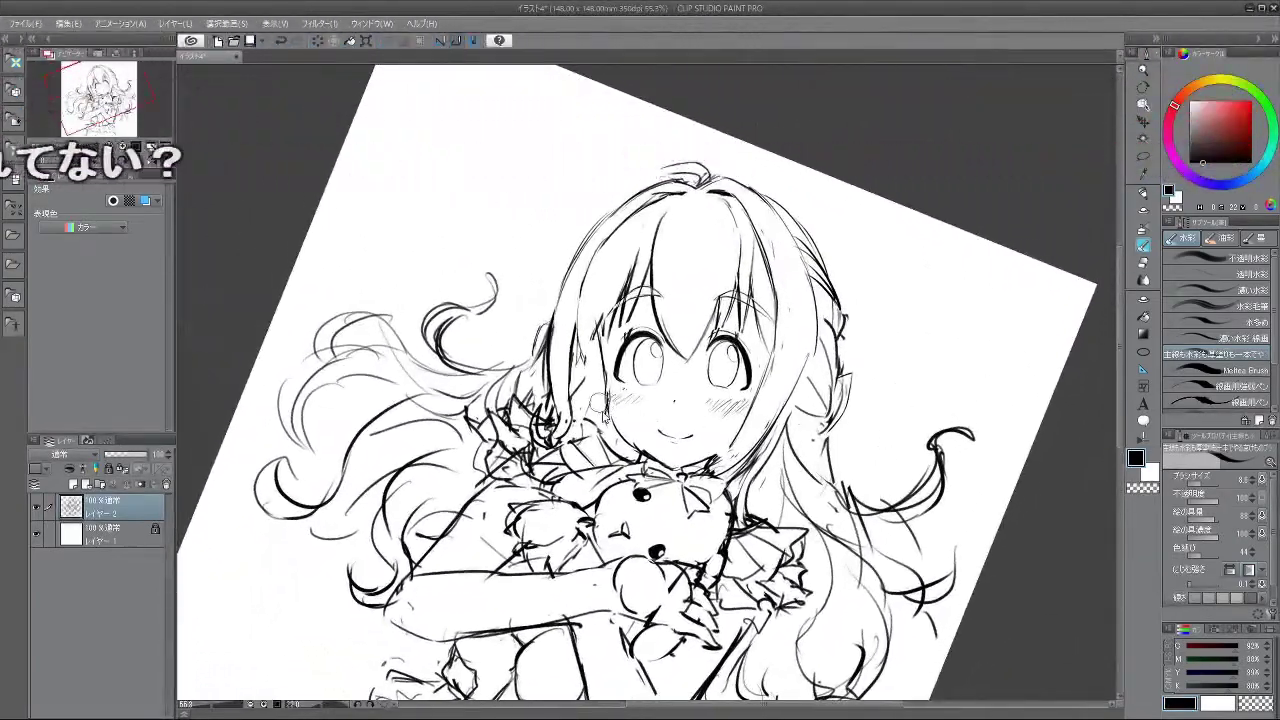
# - Redraw the chin and the jaw line on the hair-ruffle side, undoing two strokes
pyautogui.moveTo(631, 457); pyautogui.dragTo(680, 452)
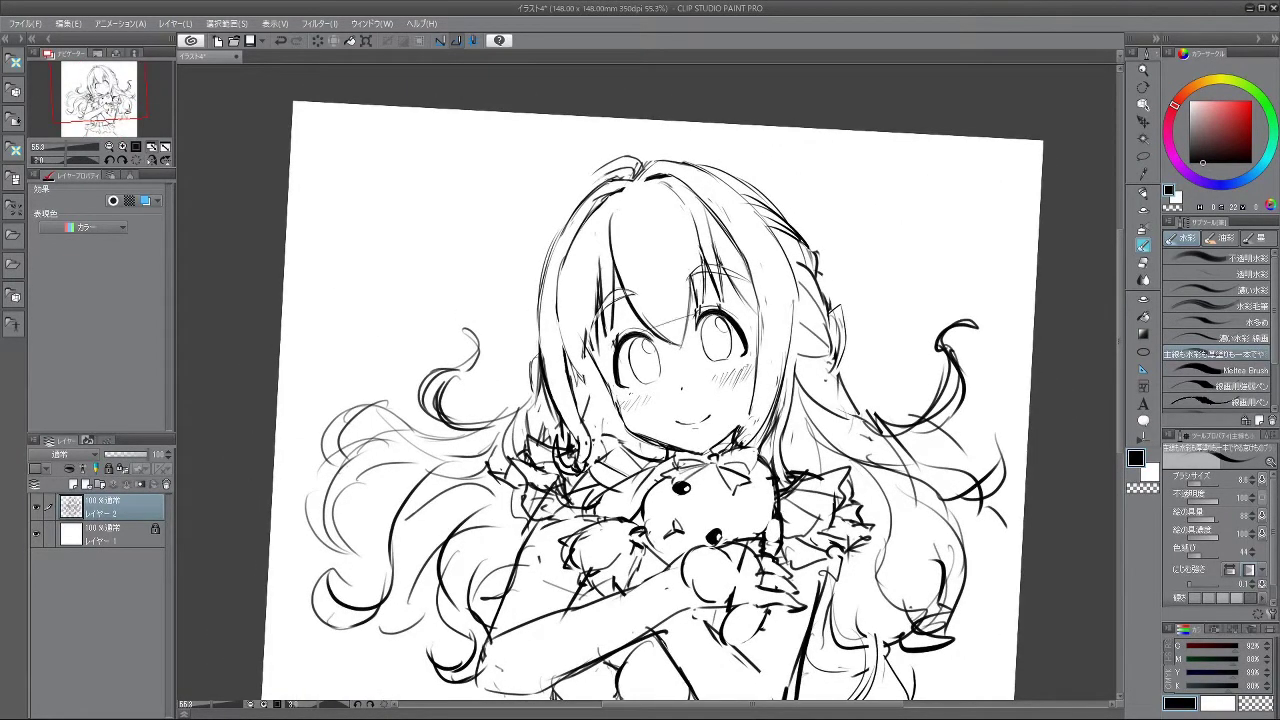
pyautogui.hotkey('ctrl', 'z')
pyautogui.hotkey('ctrl', 'z')
pyautogui.moveTo(680, 452)
pyautogui.mouseDown()
pyautogui.moveTo(719, 353)
pyautogui.moveTo(700, 325)
pyautogui.moveTo(718, 414)
pyautogui.moveTo(669, 456)
pyautogui.mouseUp()
pyautogui.moveTo(609, 378); pyautogui.dragTo(617, 410)
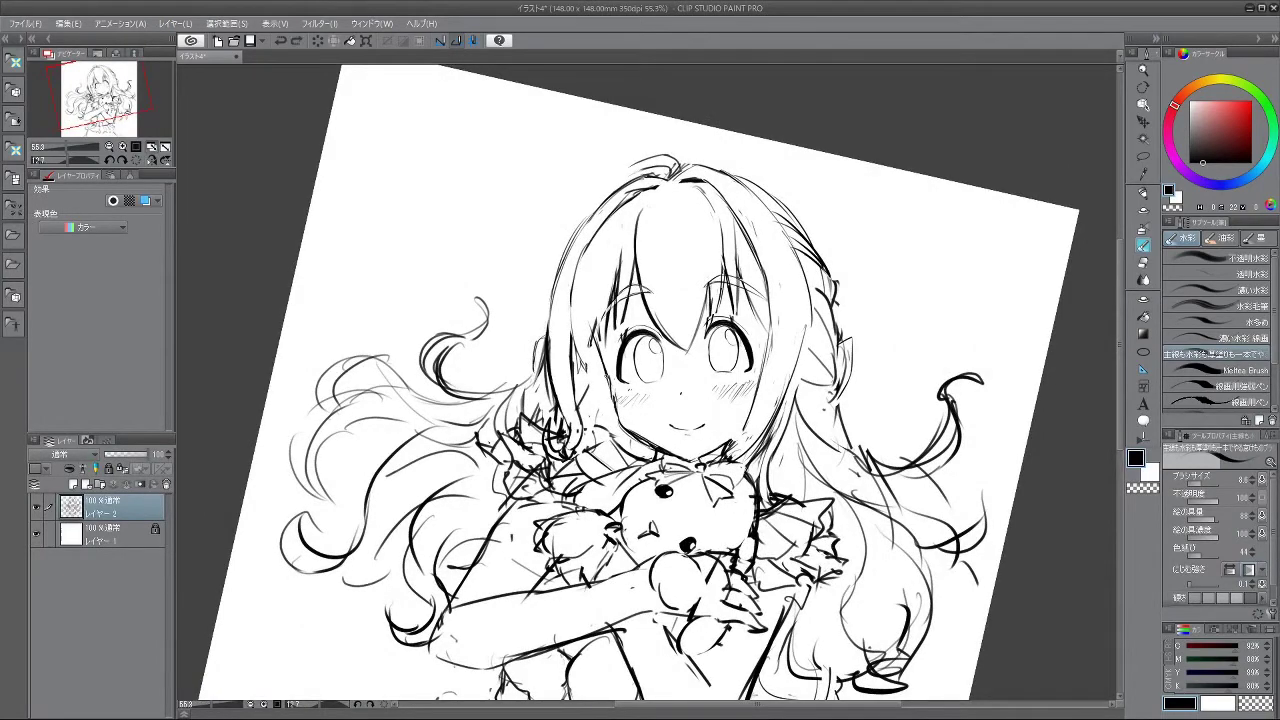
pyautogui.moveTo(614, 414)
pyautogui.mouseDown()
pyautogui.moveTo(622, 430)
pyautogui.moveTo(690, 412)
pyautogui.moveTo(720, 371)
pyautogui.moveTo(690, 435)
pyautogui.mouseUp()
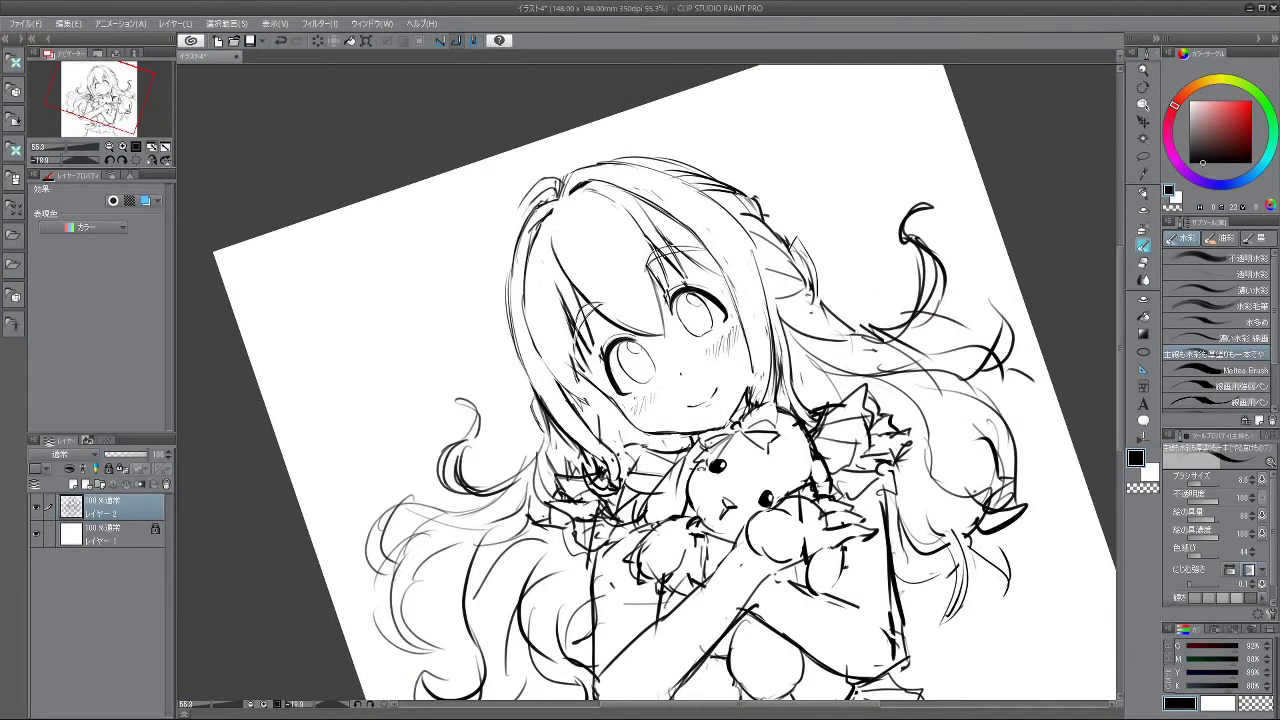
# - Erase both eyes from the girl's face, leaving the fringe, eyebrows, nose, mouth and blush lines
pyautogui.moveTo(843, 283); pyautogui.dragTo(849, 349)
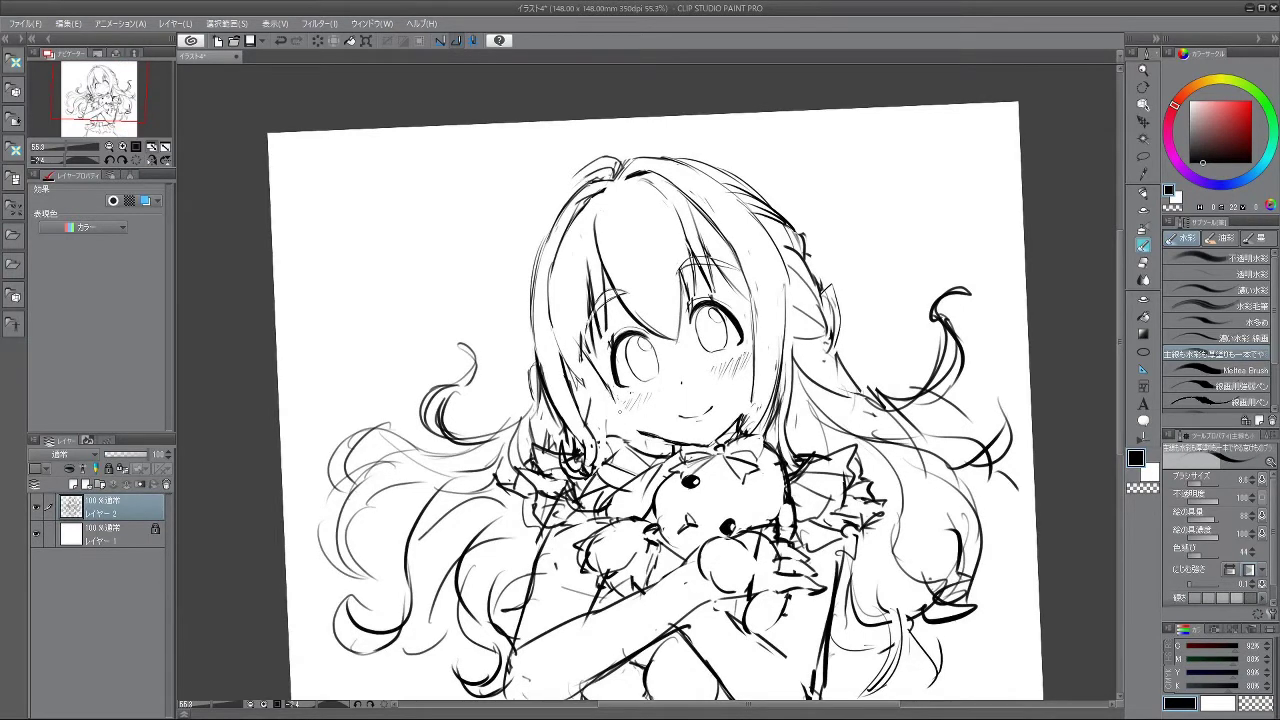
pyautogui.moveTo(718, 456); pyautogui.dragTo(677, 340)
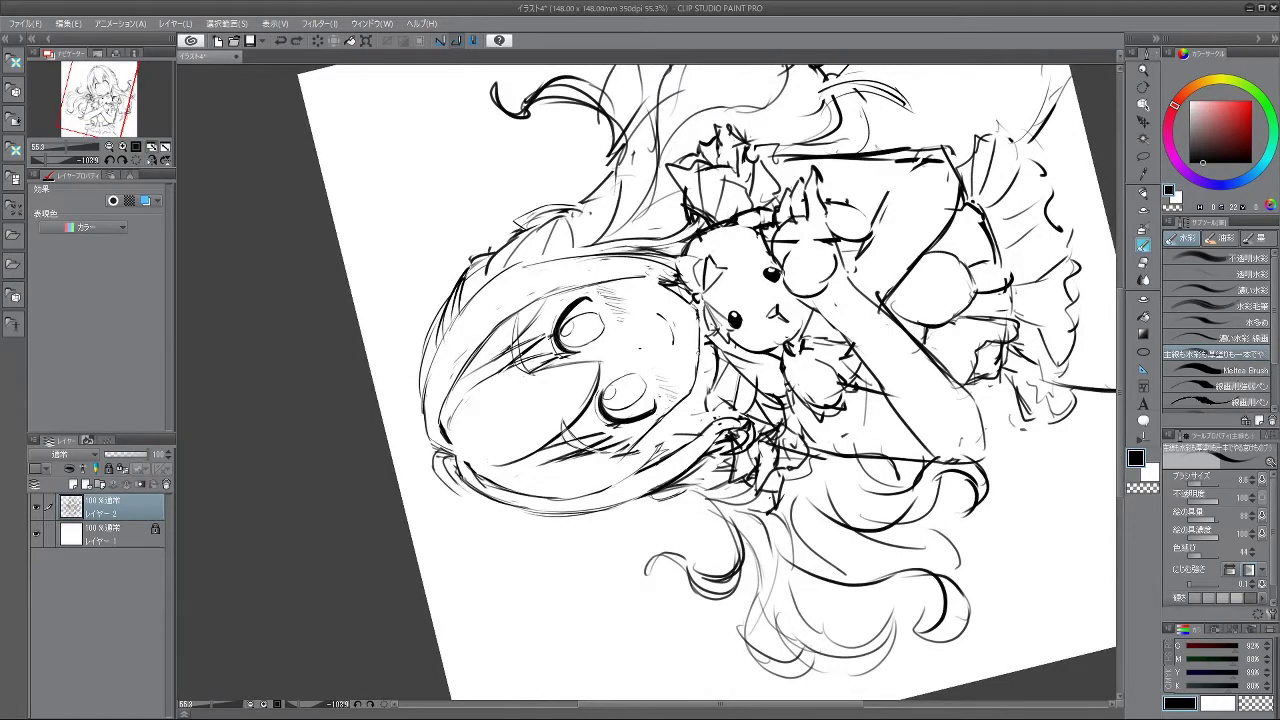
pyautogui.moveTo(560, 540)
pyautogui.mouseDown()
pyautogui.moveTo(863, 323)
pyautogui.moveTo(835, 400)
pyautogui.moveTo(815, 338)
pyautogui.mouseUp()
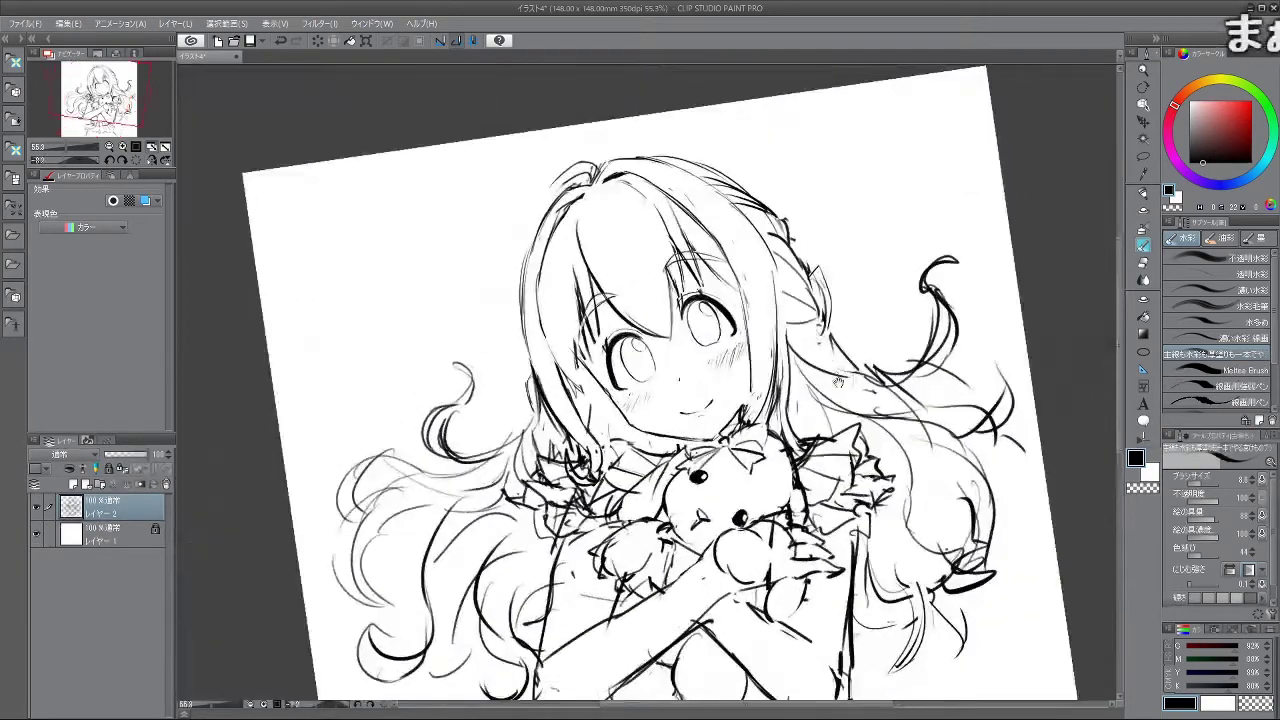
pyautogui.moveTo(829, 385); pyautogui.dragTo(812, 352)
pyautogui.moveTo(812, 352); pyautogui.dragTo(830, 268)
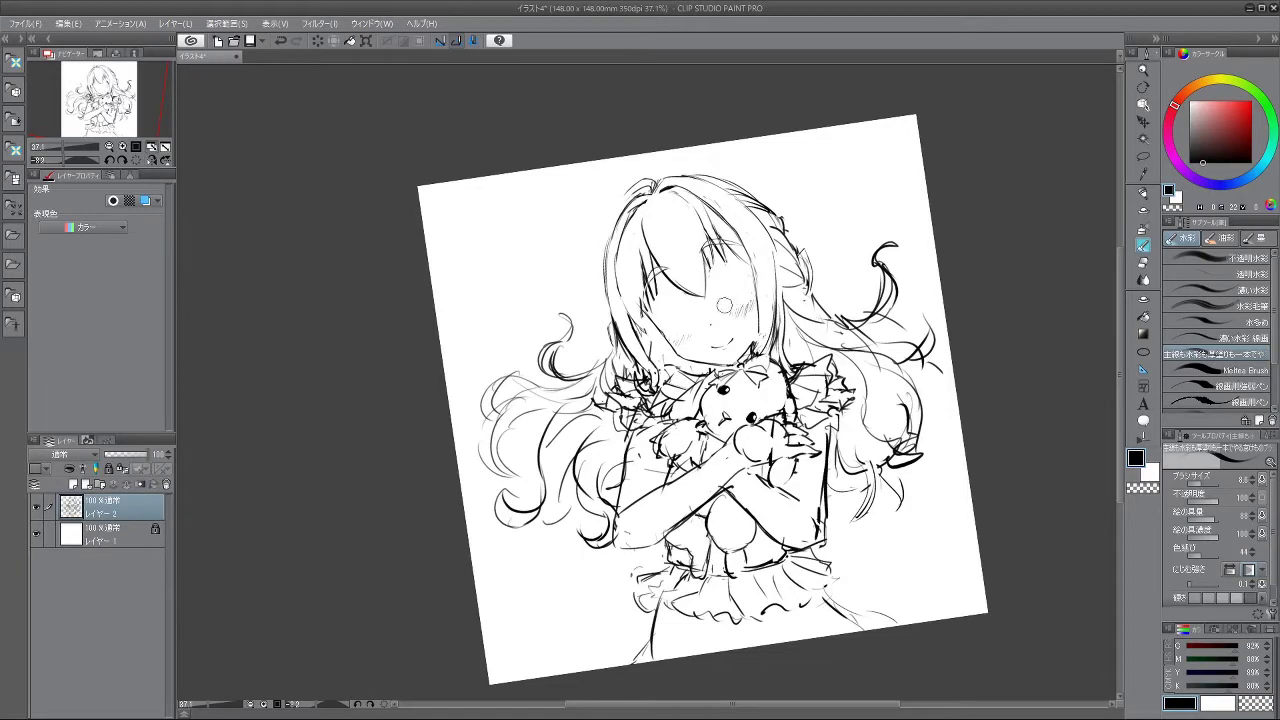
pyautogui.moveTo(742, 284)
pyautogui.mouseDown()
pyautogui.moveTo(340, 163)
pyautogui.moveTo(820, 258)
pyautogui.mouseUp()
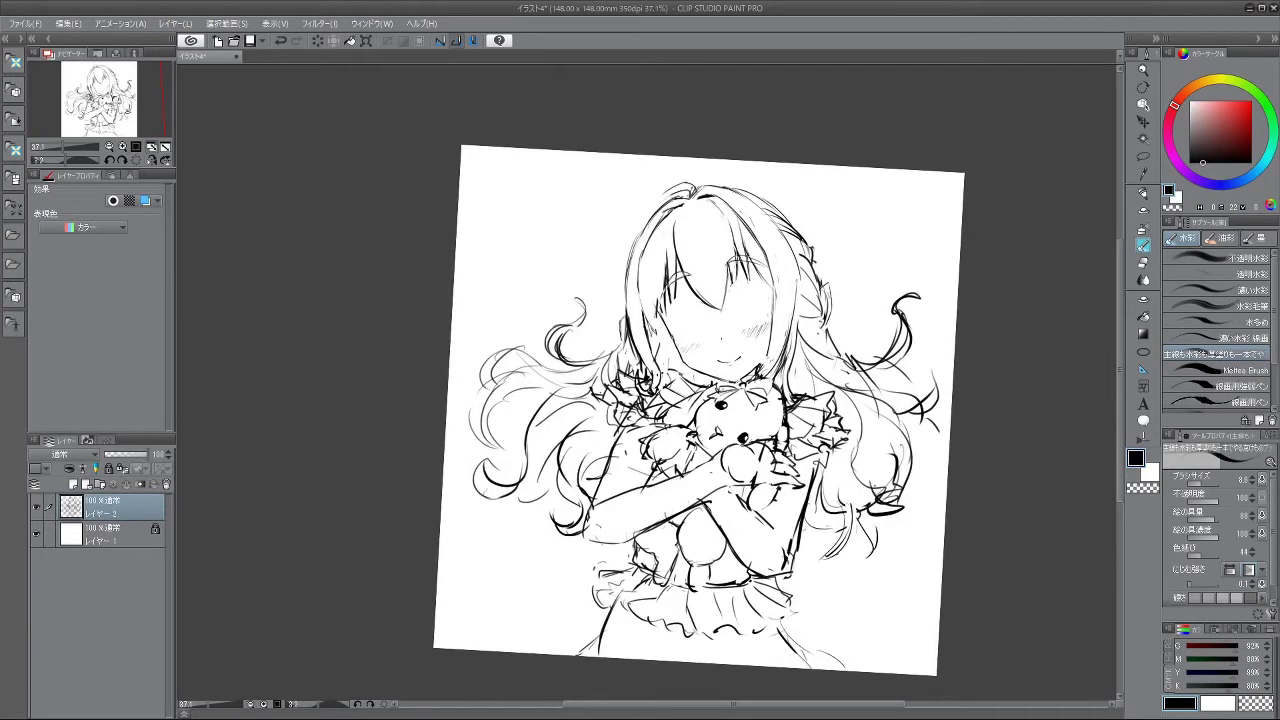
# - Rework the girl's cheek contour from the fringe down to the jaw on the hair-ruffle side
pyautogui.scroll(3, 729, 277)
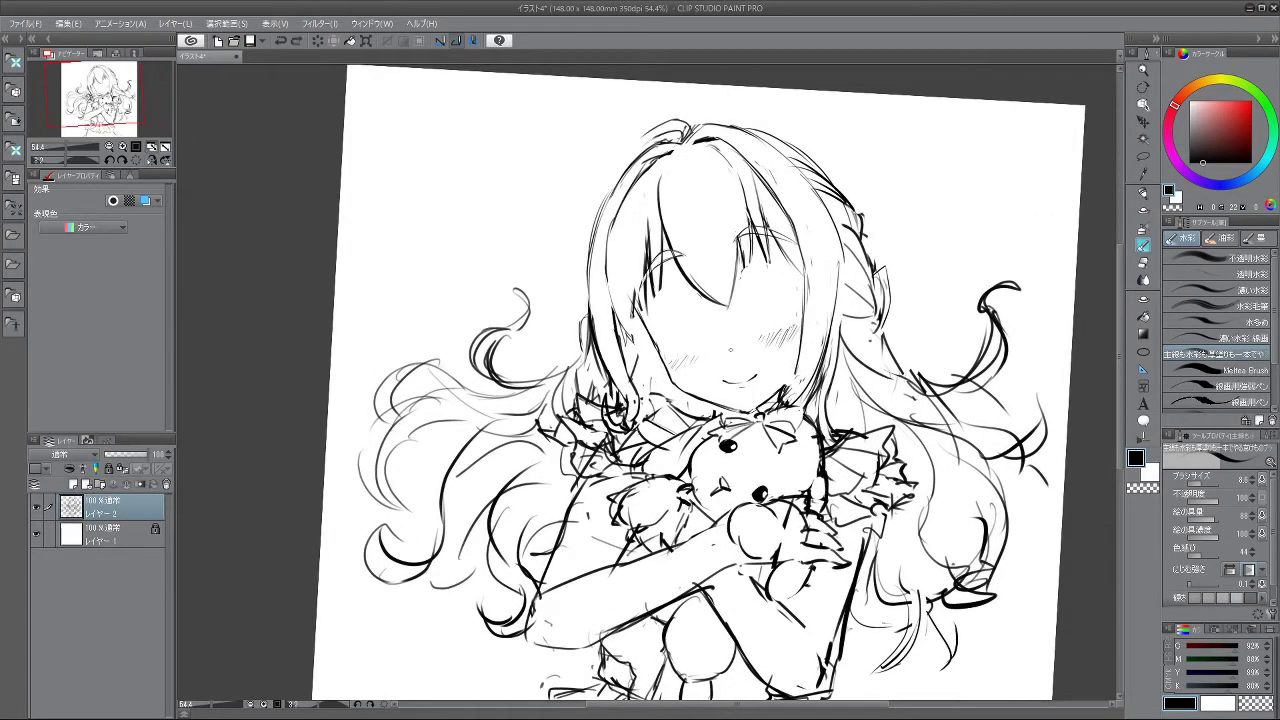
pyautogui.moveTo(609, 599)
pyautogui.mouseDown()
pyautogui.moveTo(646, 603)
pyautogui.moveTo(857, 452)
pyautogui.moveTo(710, 594)
pyautogui.mouseUp()
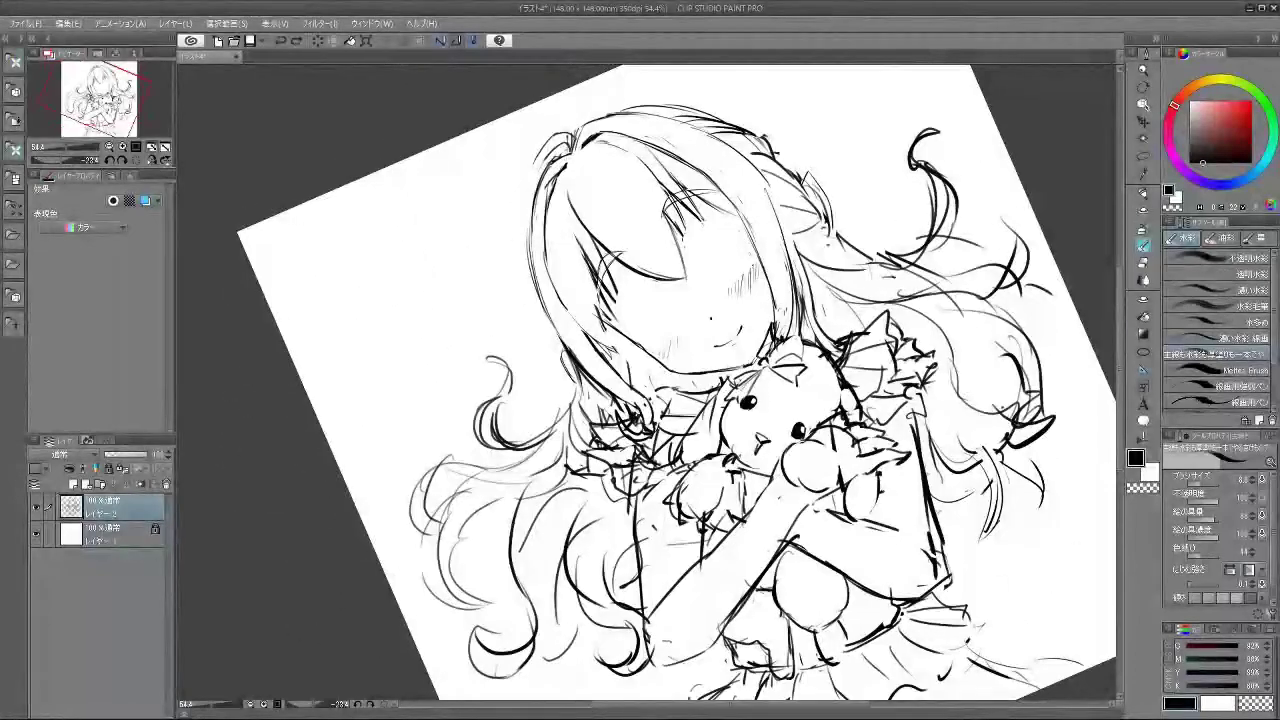
pyautogui.moveTo(670, 468)
pyautogui.mouseDown()
pyautogui.moveTo(721, 331)
pyautogui.moveTo(674, 467)
pyautogui.moveTo(633, 470)
pyautogui.mouseUp()
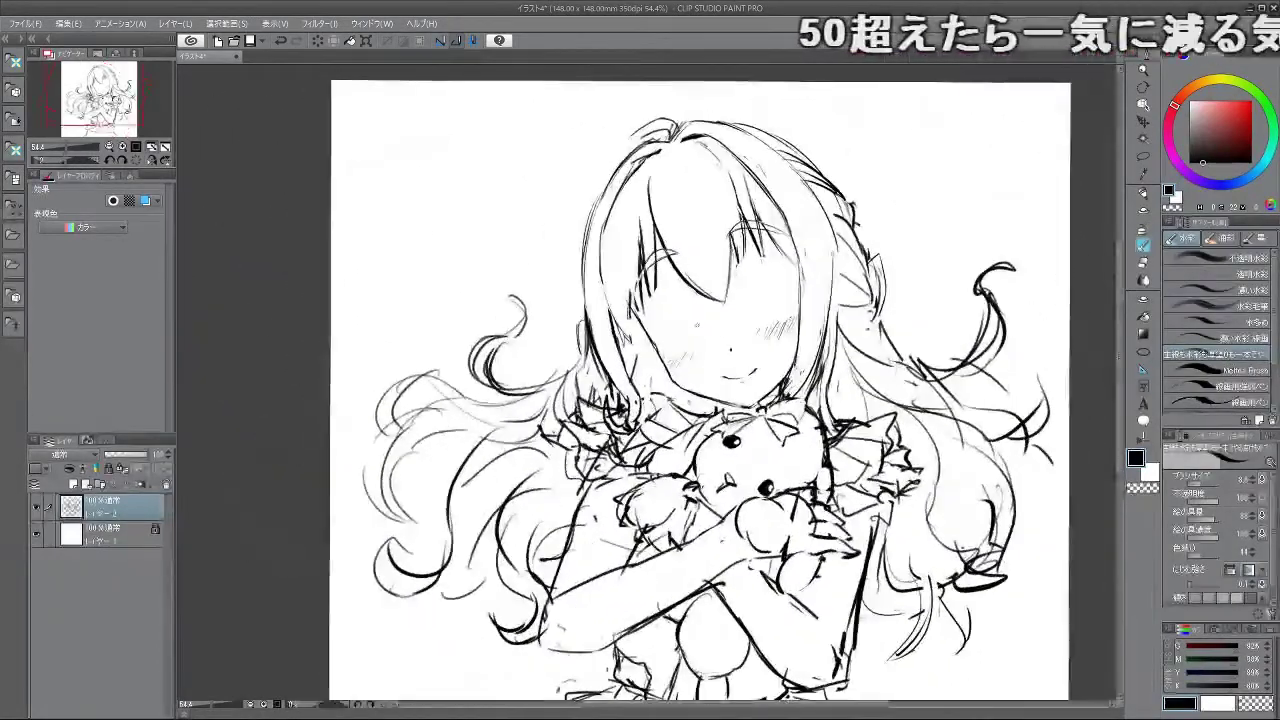
pyautogui.moveTo(701, 594)
pyautogui.mouseDown()
pyautogui.moveTo(735, 582)
pyautogui.moveTo(839, 278)
pyautogui.moveTo(821, 249)
pyautogui.mouseUp()
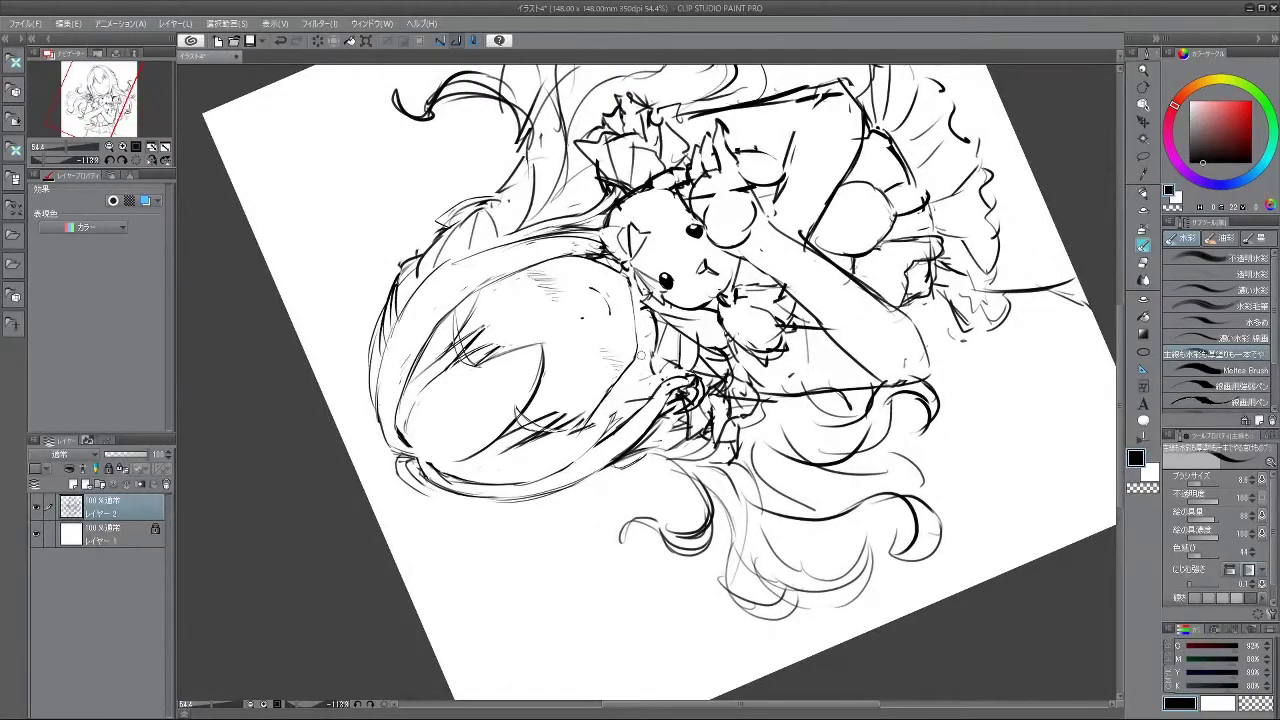
pyautogui.moveTo(625, 365)
pyautogui.mouseDown()
pyautogui.moveTo(630, 404)
pyautogui.moveTo(672, 393)
pyautogui.mouseUp()
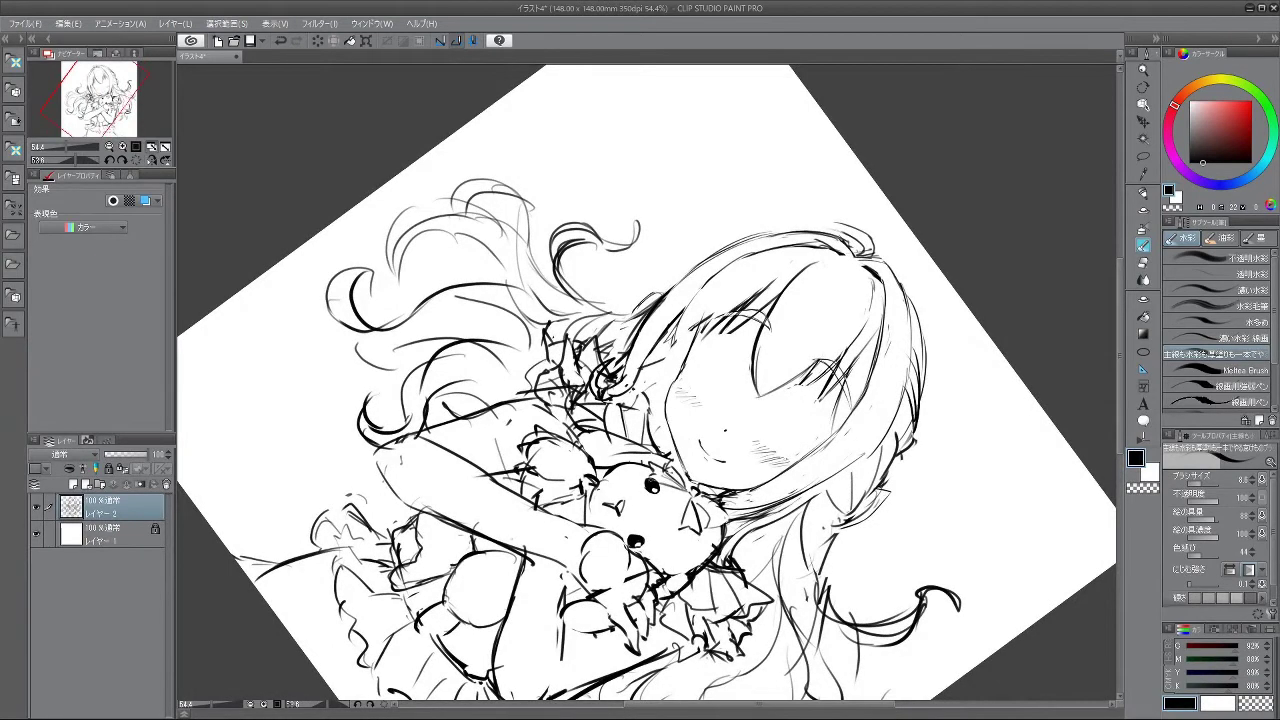
pyautogui.moveTo(694, 351); pyautogui.dragTo(664, 329)
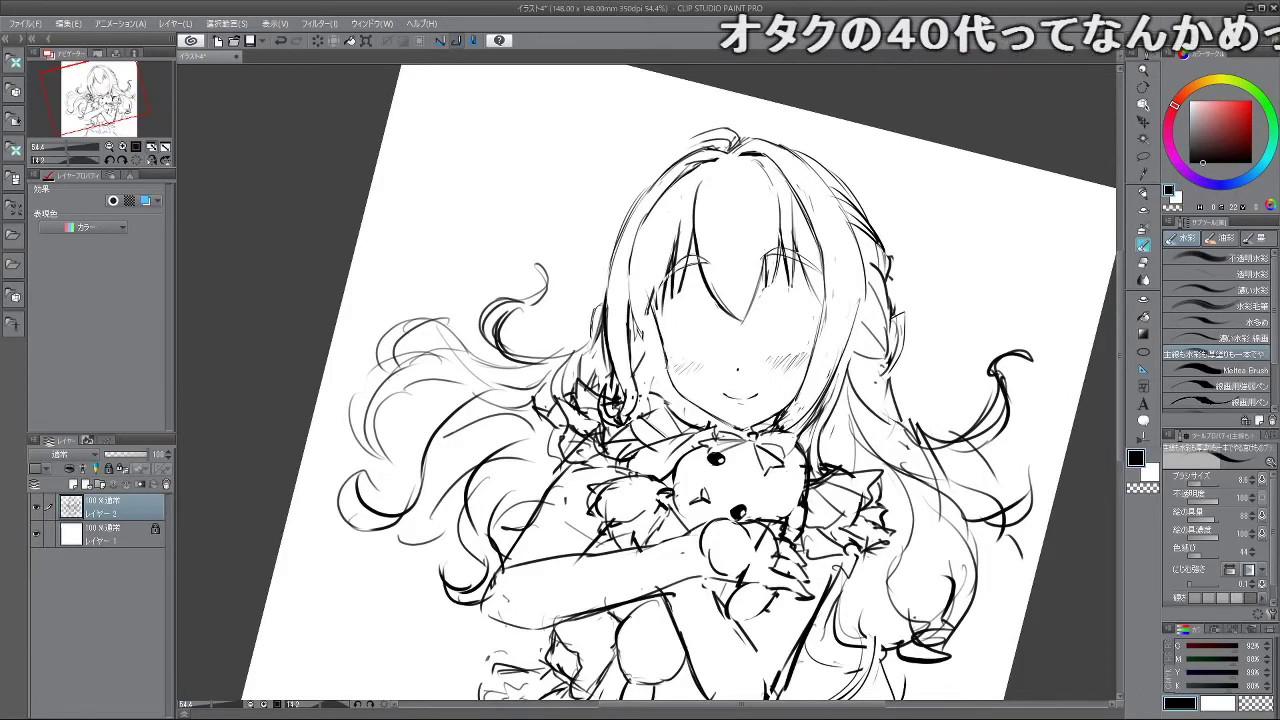
pyautogui.moveTo(717, 492)
pyautogui.mouseDown()
pyautogui.moveTo(777, 391)
pyautogui.moveTo(765, 329)
pyautogui.moveTo(720, 476)
pyautogui.moveTo(696, 490)
pyautogui.mouseUp()
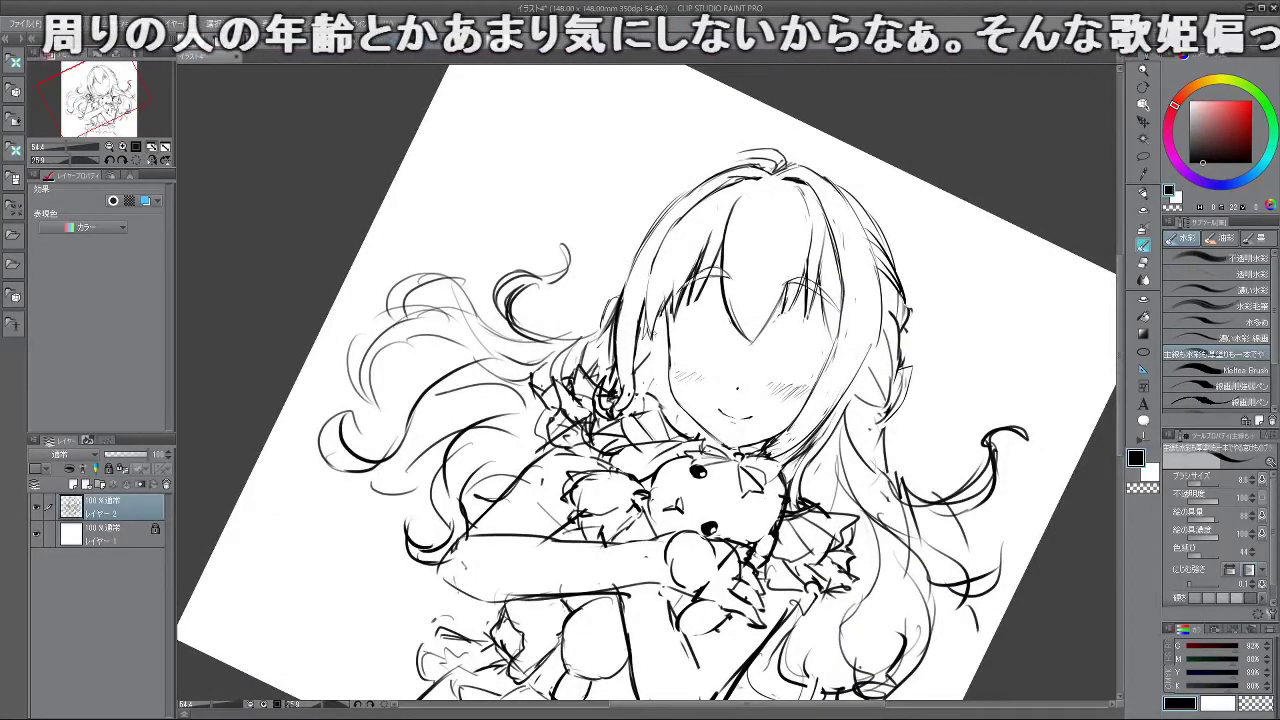
# - Redraw the long hair strand framing the face on the braid side, undoing and repeating the strokes
pyautogui.moveTo(696, 543)
pyautogui.mouseDown()
pyautogui.moveTo(797, 315)
pyautogui.moveTo(628, 221)
pyautogui.moveTo(513, 290)
pyautogui.mouseUp()
pyautogui.press('-')
pyautogui.press('-')
pyautogui.press('-')
pyautogui.moveTo(677, 590)
pyautogui.mouseDown()
pyautogui.moveTo(815, 256)
pyautogui.moveTo(797, 235)
pyautogui.mouseUp()
pyautogui.moveTo(797, 235); pyautogui.dragTo(855, 235)
pyautogui.moveTo(705, 560); pyautogui.dragTo(714, 207)
pyautogui.hotkey('ctrl', 'z')
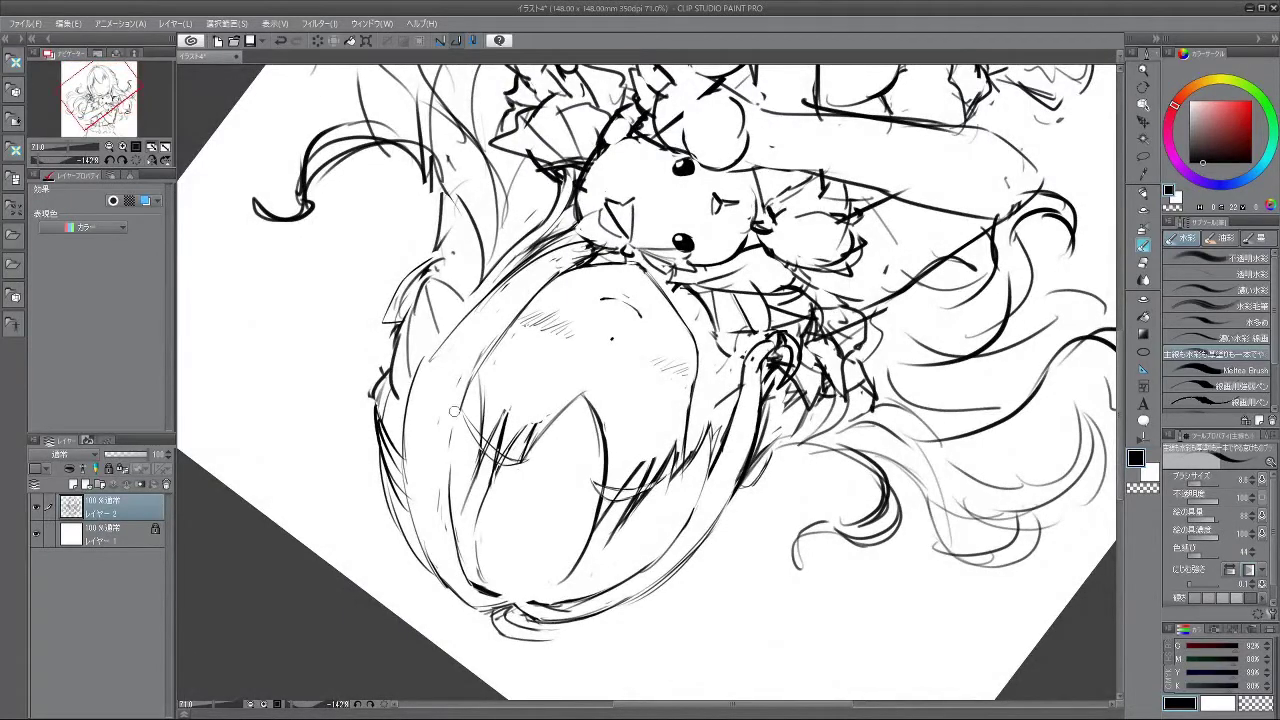
pyautogui.moveTo(456, 412); pyautogui.dragTo(455, 535)
pyautogui.hotkey('ctrl', 'z')
pyautogui.moveTo(453, 433); pyautogui.dragTo(458, 555)
pyautogui.moveTo(451, 462); pyautogui.dragTo(466, 565)
pyautogui.hotkey('ctrl', 'z')
pyautogui.moveTo(446, 466); pyautogui.dragTo(458, 556)
pyautogui.moveTo(458, 443)
pyautogui.mouseDown()
pyautogui.moveTo(846, 440)
pyautogui.moveTo(846, 287)
pyautogui.mouseUp()
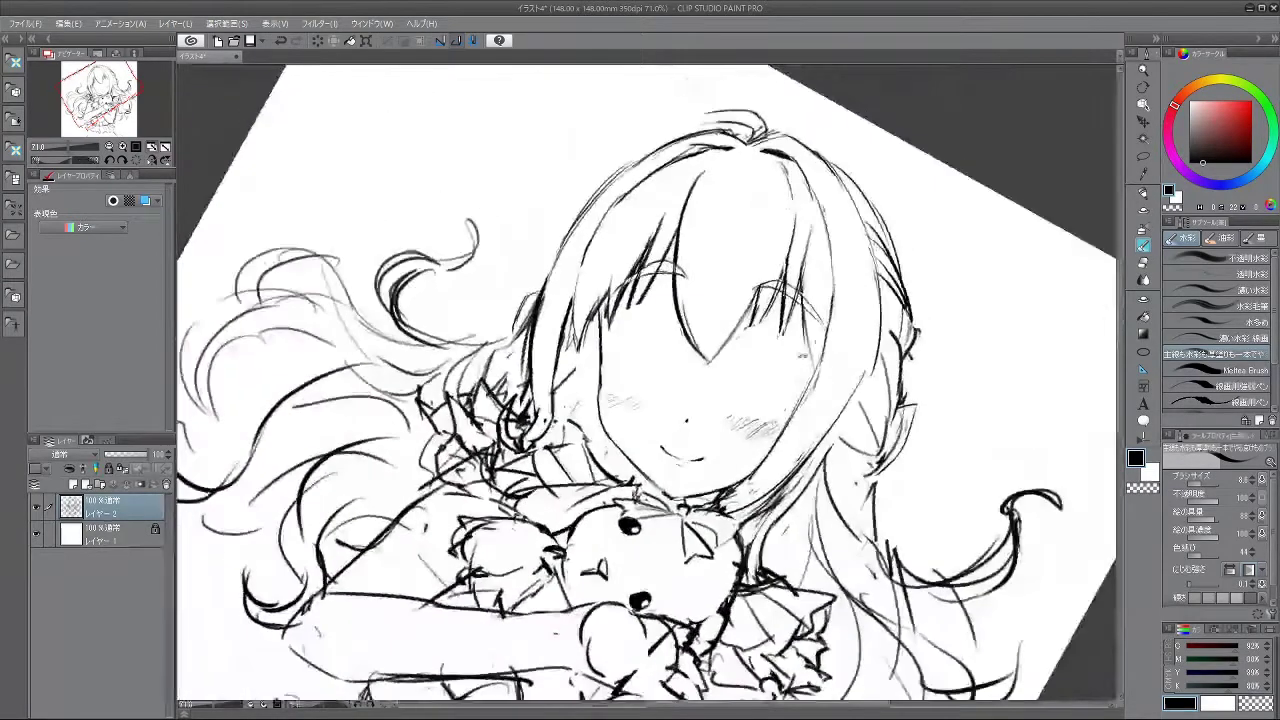
# - Lasso the eyebrow and fringe tips on the hair-ruffle side and move them slightly down with the transform
pyautogui.moveTo(876, 343); pyautogui.dragTo(869, 268)
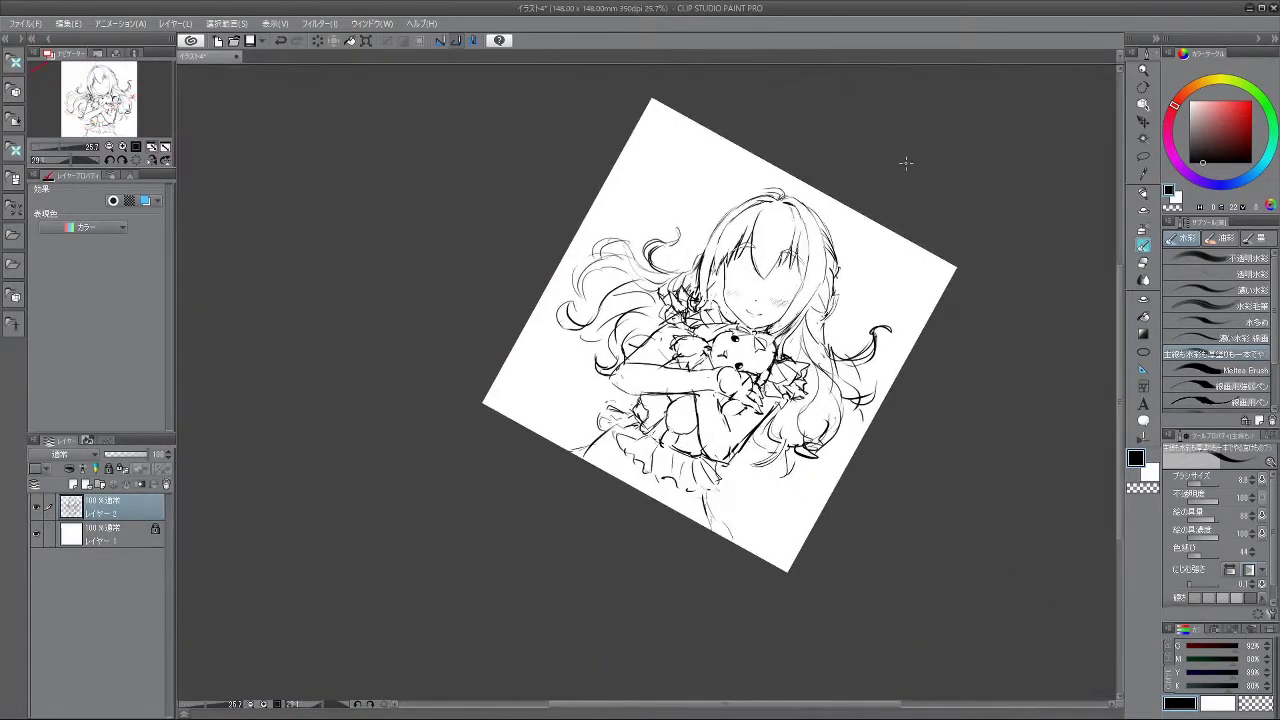
pyautogui.moveTo(906, 163); pyautogui.dragTo(871, 128)
pyautogui.moveTo(766, 274); pyautogui.dragTo(760, 298)
pyautogui.moveTo(744, 256); pyautogui.dragTo(870, 240)
pyautogui.press('m')
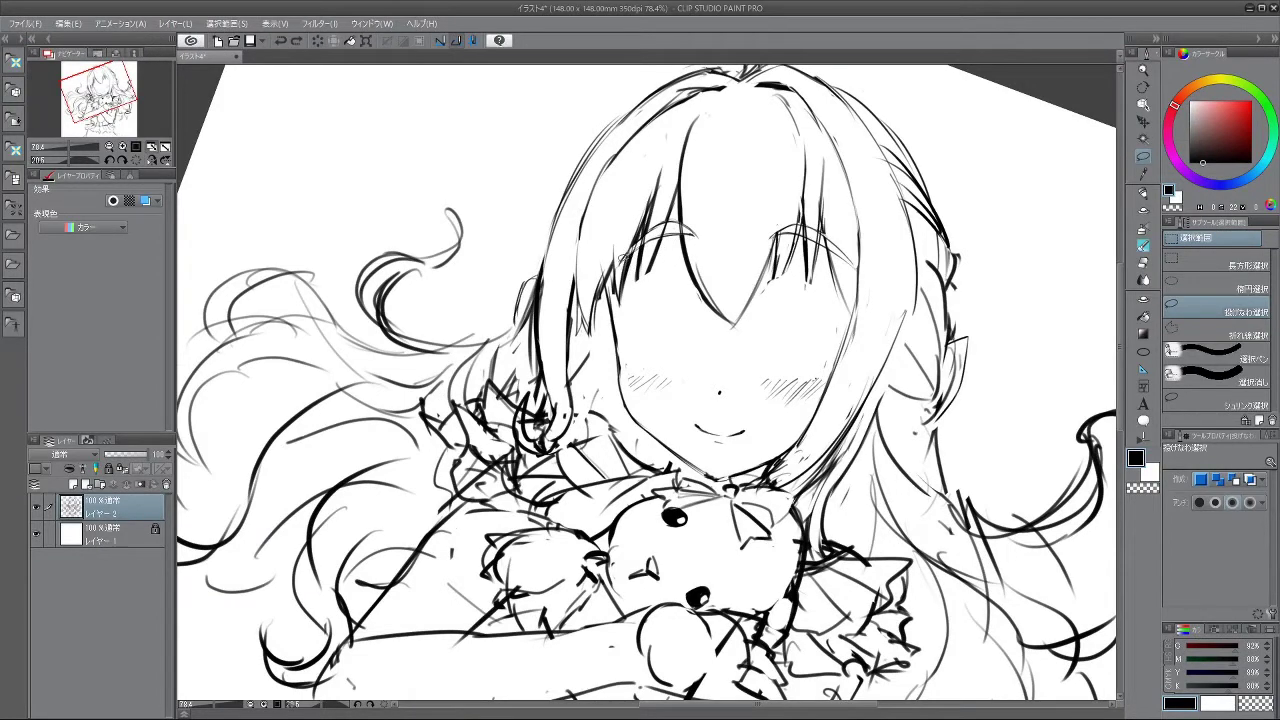
pyautogui.moveTo(634, 254)
pyautogui.mouseDown()
pyautogui.moveTo(697, 237)
pyautogui.moveTo(690, 219)
pyautogui.moveTo(655, 219)
pyautogui.moveTo(635, 237)
pyautogui.moveTo(618, 262)
pyautogui.moveTo(645, 271)
pyautogui.mouseUp()
pyautogui.click(669, 313)
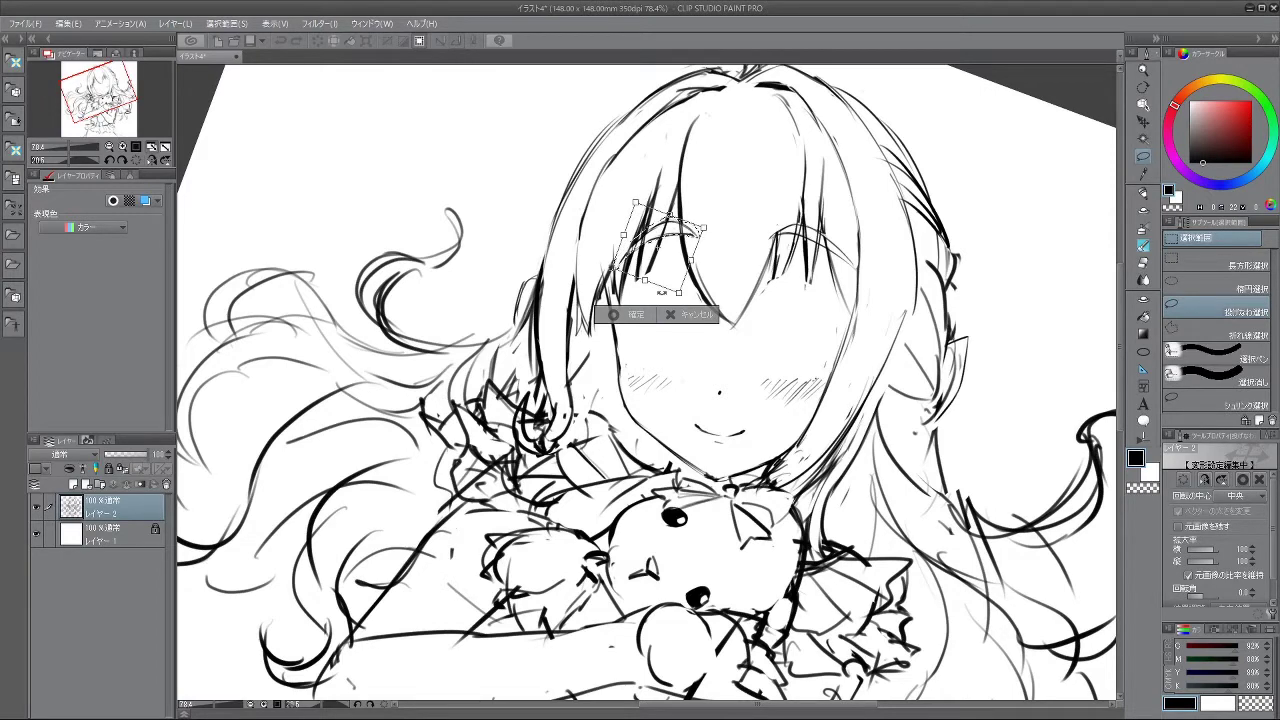
pyautogui.moveTo(681, 278); pyautogui.dragTo(685, 282)
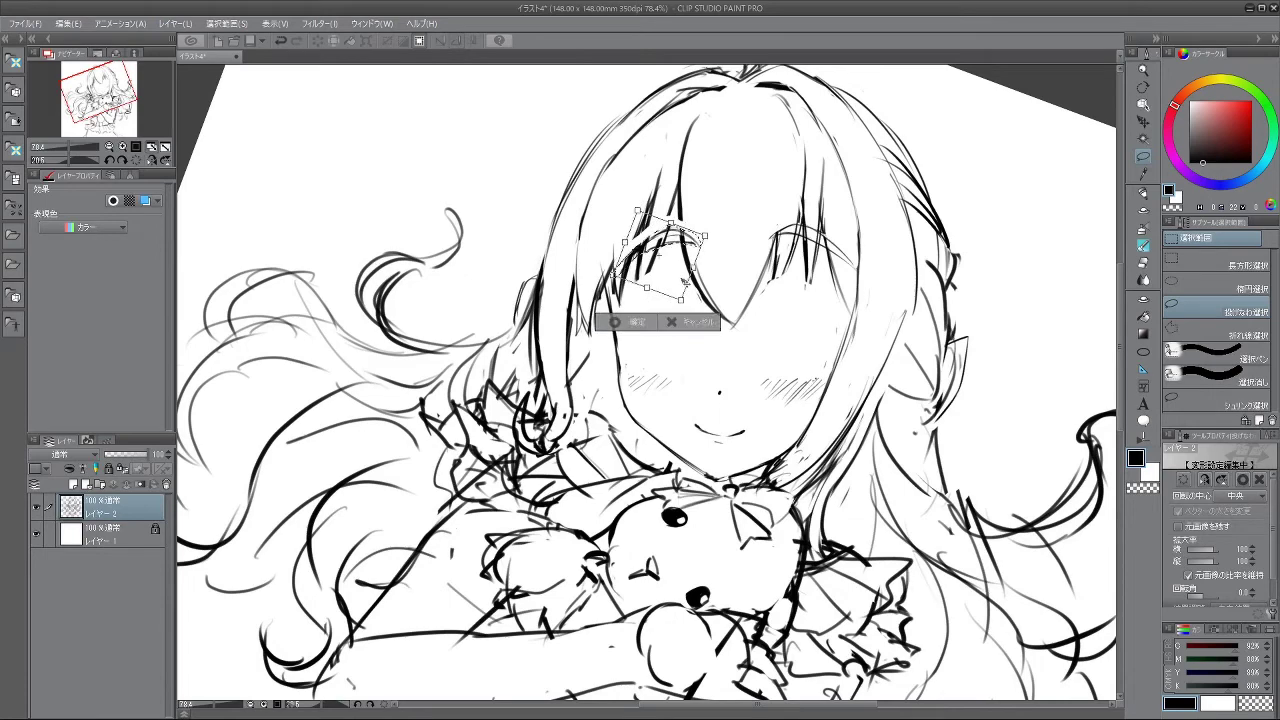
pyautogui.click(628, 323)
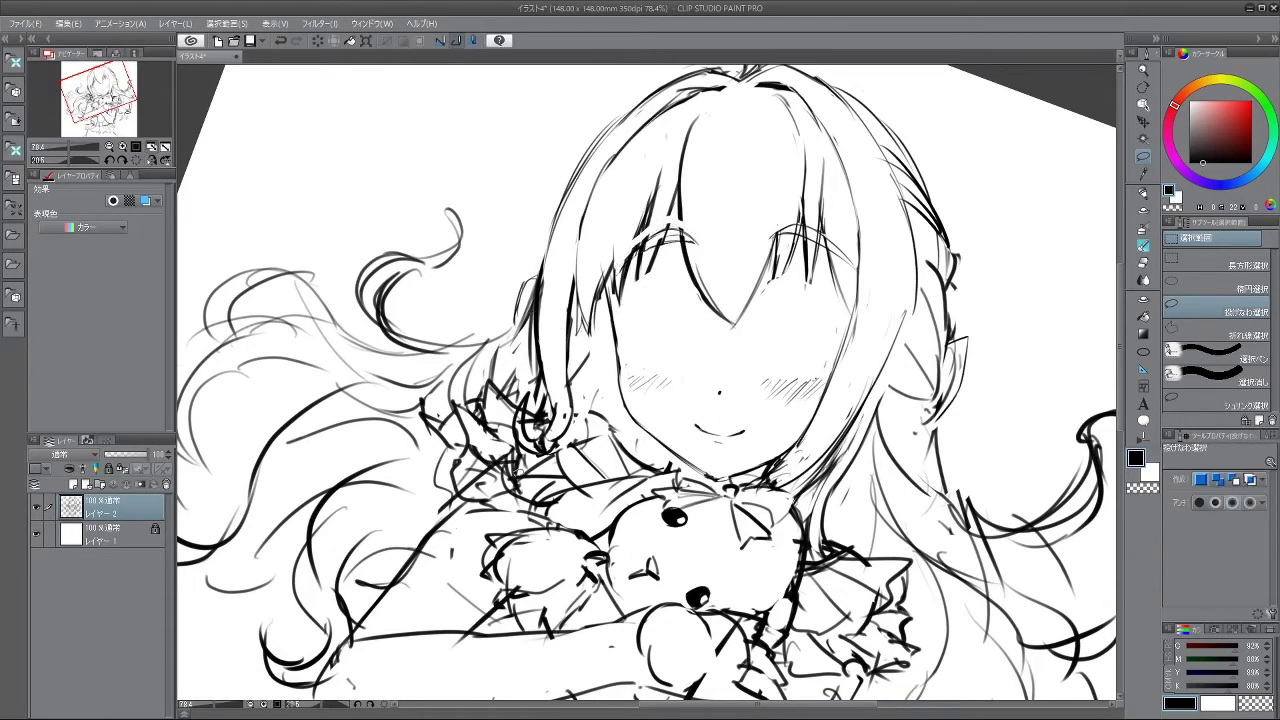
# - Try sketching oval iris outlines for both eyes below the fringe with the watercolor brush
pyautogui.click(1145, 245)
pyautogui.scroll(-5, 1020, 316)
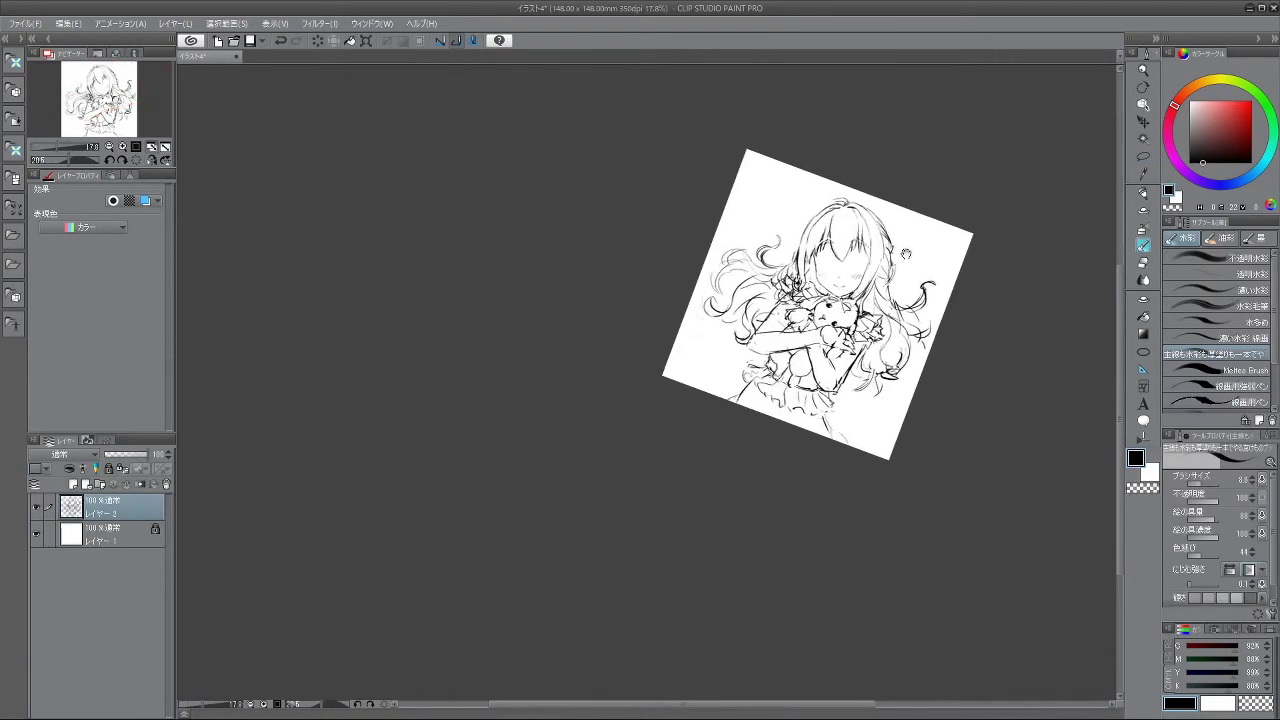
pyautogui.scroll(3, 871, 241)
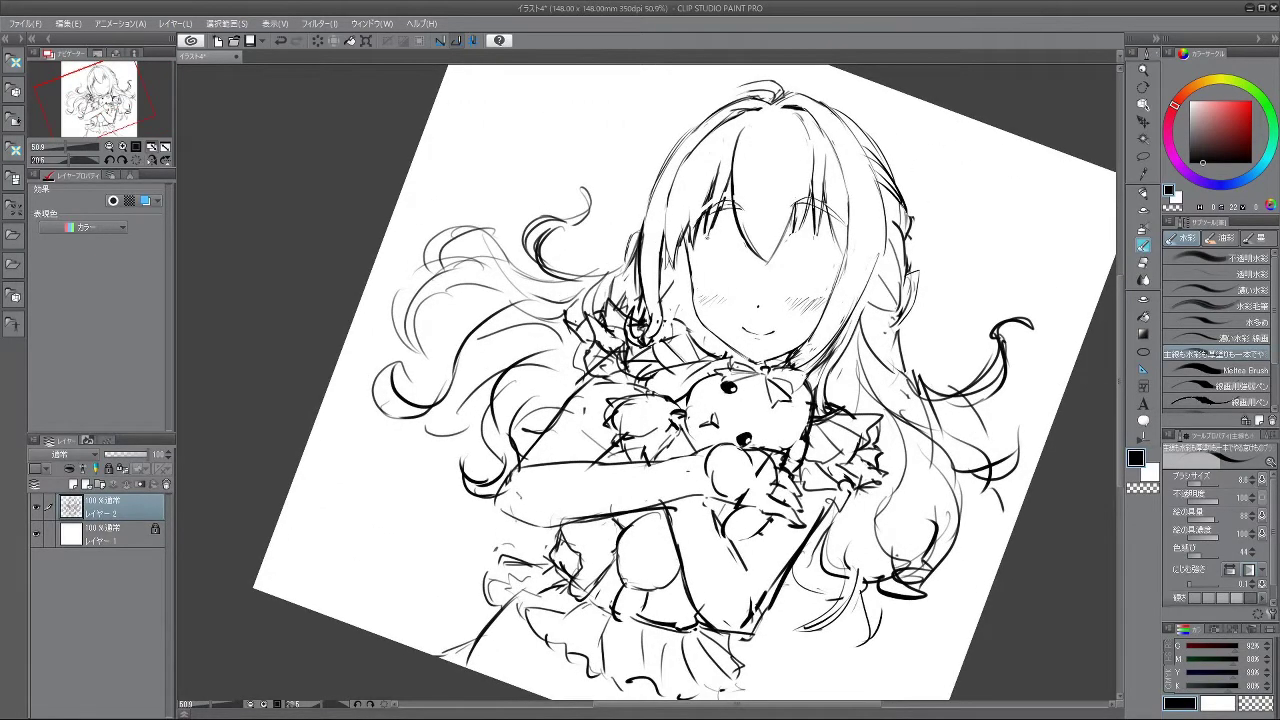
pyautogui.moveTo(580, 422)
pyautogui.mouseDown()
pyautogui.moveTo(732, 436)
pyautogui.moveTo(720, 447)
pyautogui.moveTo(566, 410)
pyautogui.mouseUp()
pyautogui.moveTo(829, 168); pyautogui.dragTo(790, 182)
pyautogui.scroll(2, 788, 188)
pyautogui.moveTo(702, 442); pyautogui.dragTo(721, 415)
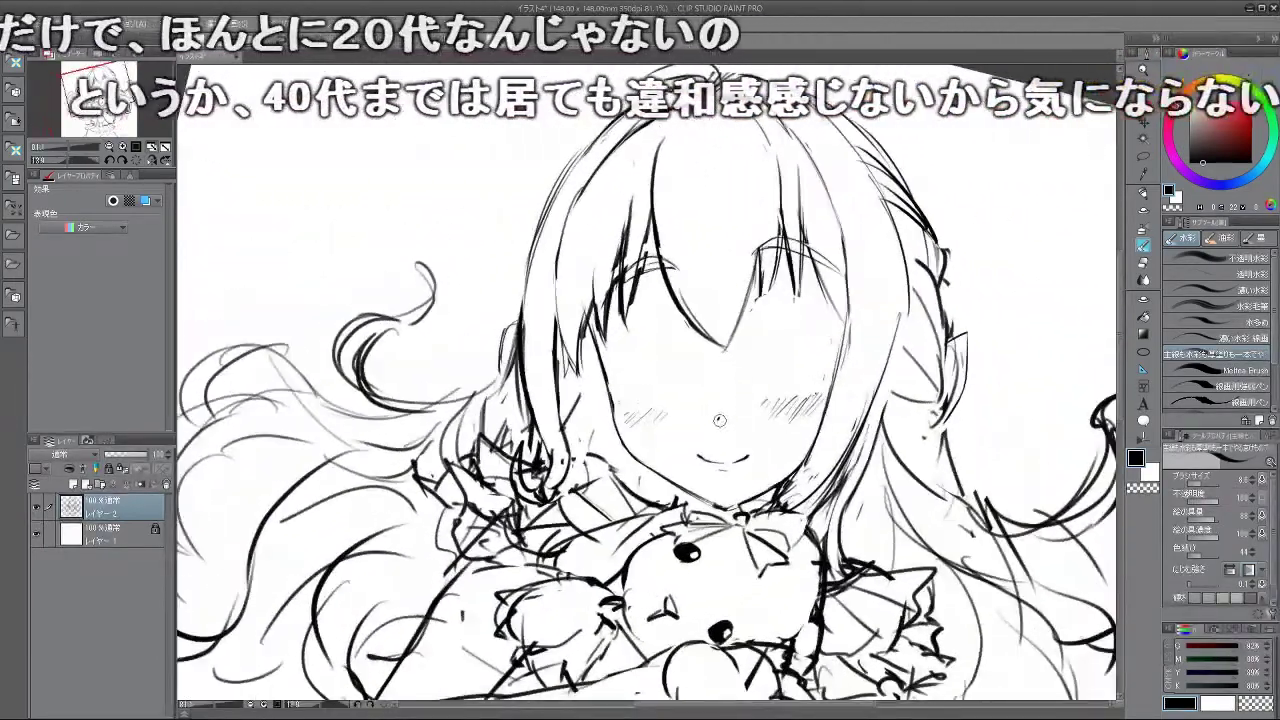
pyautogui.moveTo(673, 391)
pyautogui.mouseDown()
pyautogui.moveTo(660, 326)
pyautogui.moveTo(690, 374)
pyautogui.mouseUp()
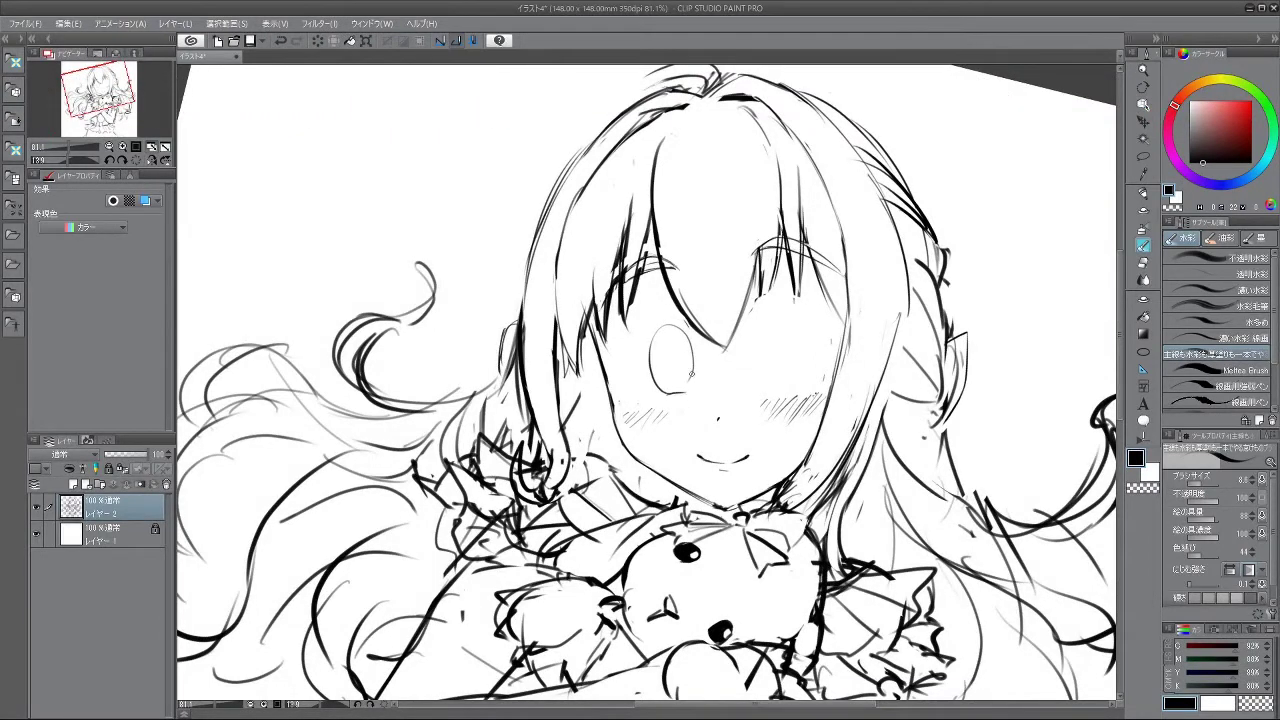
pyautogui.moveTo(766, 384)
pyautogui.mouseDown()
pyautogui.moveTo(797, 340)
pyautogui.moveTo(804, 378)
pyautogui.moveTo(790, 322)
pyautogui.moveTo(806, 378)
pyautogui.mouseUp()
pyautogui.hotkey('ctrl', 'z')
pyautogui.hotkey('ctrl', 'z')
pyautogui.hotkey('ctrl', 'z')
pyautogui.moveTo(774, 387); pyautogui.dragTo(793, 388)
pyautogui.moveTo(845, 364); pyautogui.dragTo(838, 299)
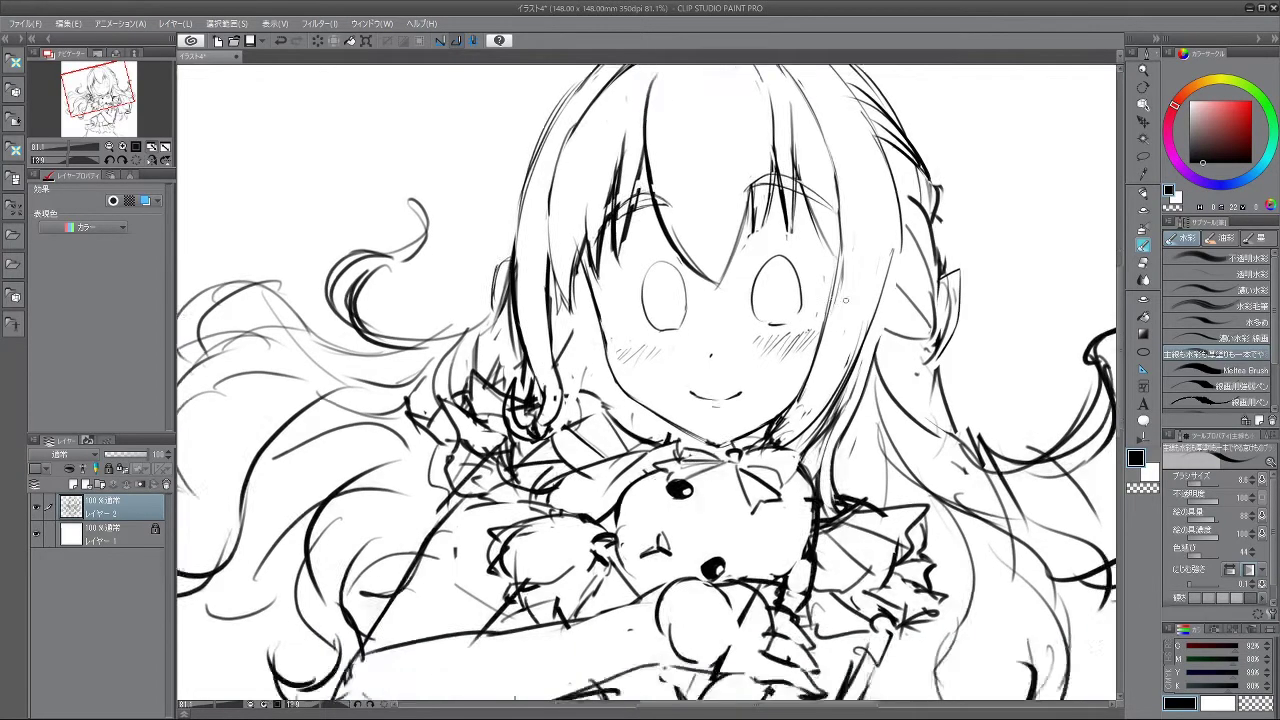
pyautogui.scroll(-5, 838, 298)
pyautogui.scroll(2, 860, 232)
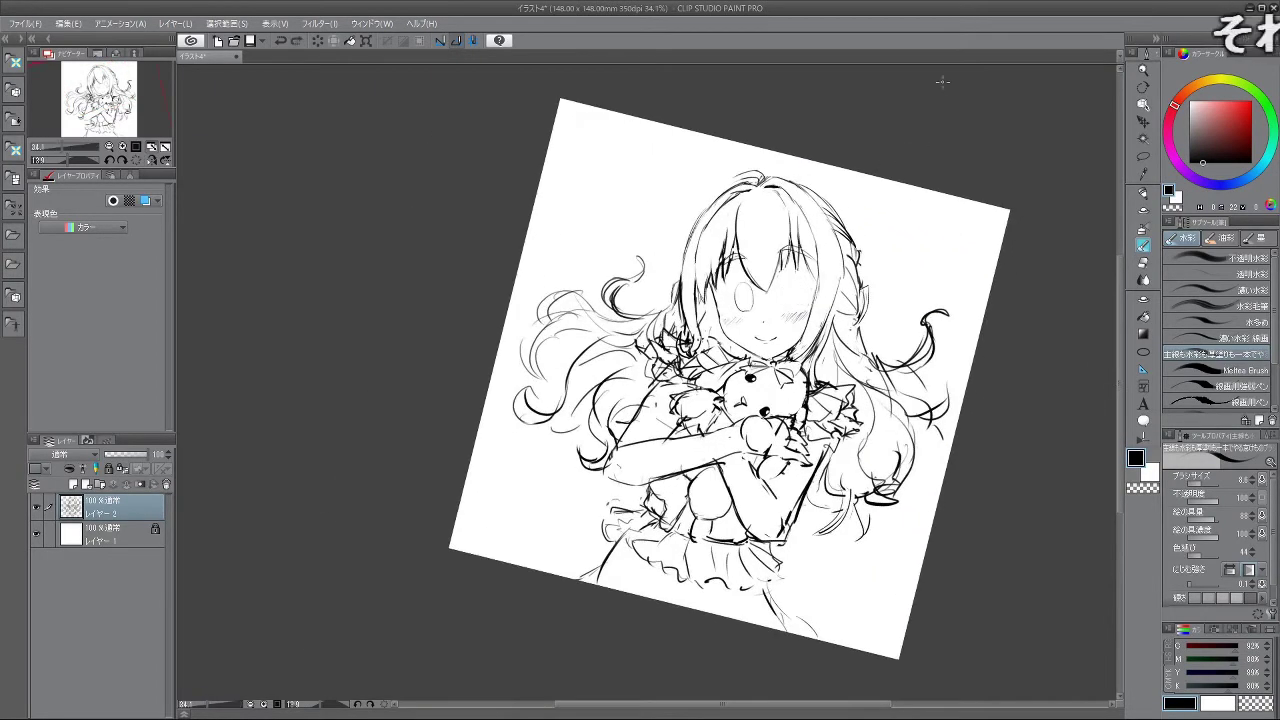
# - Undo the iris outlines sketched on the girl's face
pyautogui.hotkey('ctrl', 'z')
pyautogui.hotkey('ctrl', 'z')
pyautogui.hotkey('ctrl', 'z')
pyautogui.hotkey('ctrl', 'z')
pyautogui.hotkey('ctrl', 'z')
pyautogui.hotkey('ctrl', 'z')
pyautogui.hotkey('ctrl', 'z')
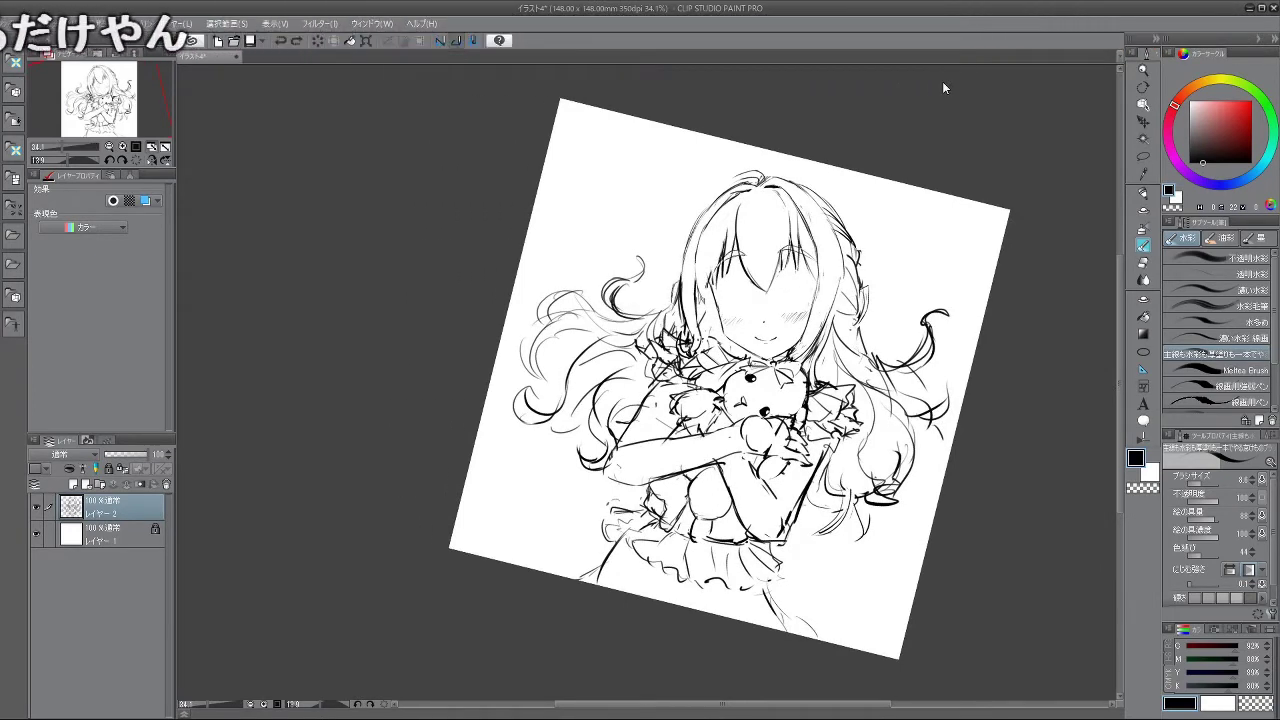
# - Redo the undone eye strokes so the girl's oval irises and upper lash lines are back below the fringe
pyautogui.hotkey('ctrl', 'y')
pyautogui.hotkey('ctrl', 'y')
pyautogui.hotkey('ctrl', 'y')
pyautogui.hotkey('ctrl', 'y')
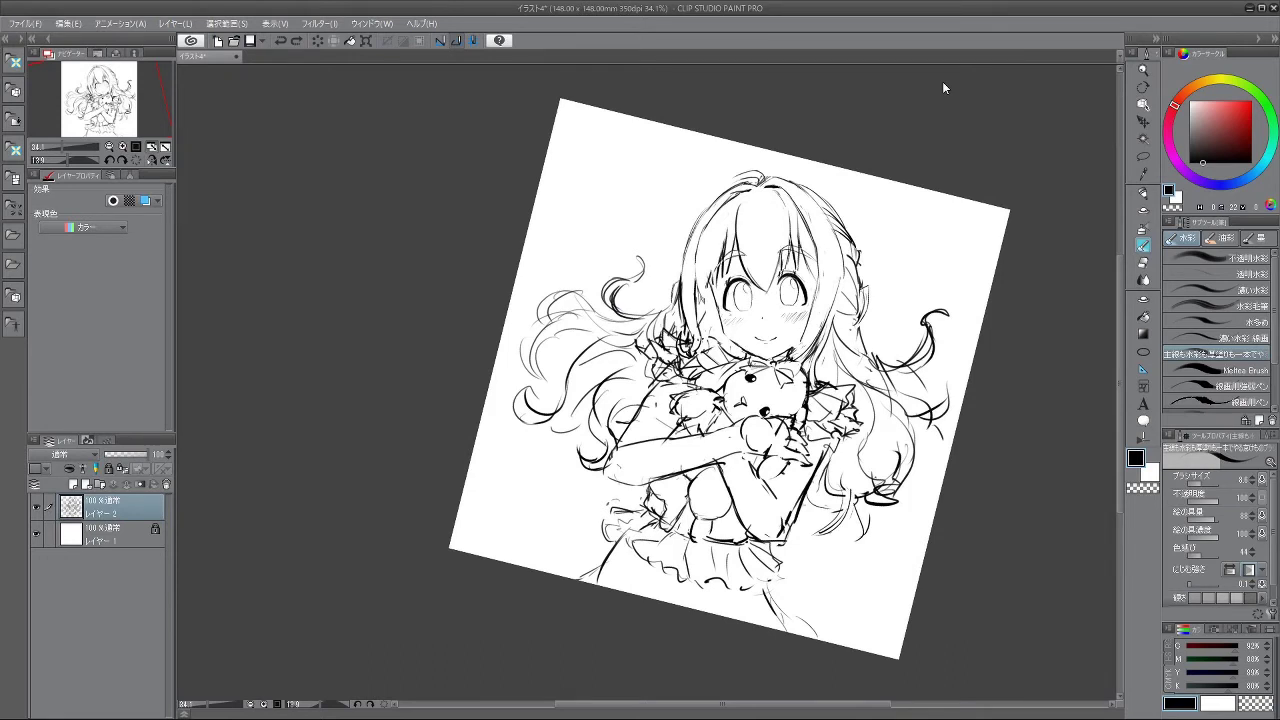
pyautogui.moveTo(745, 272); pyautogui.dragTo(760, 230)
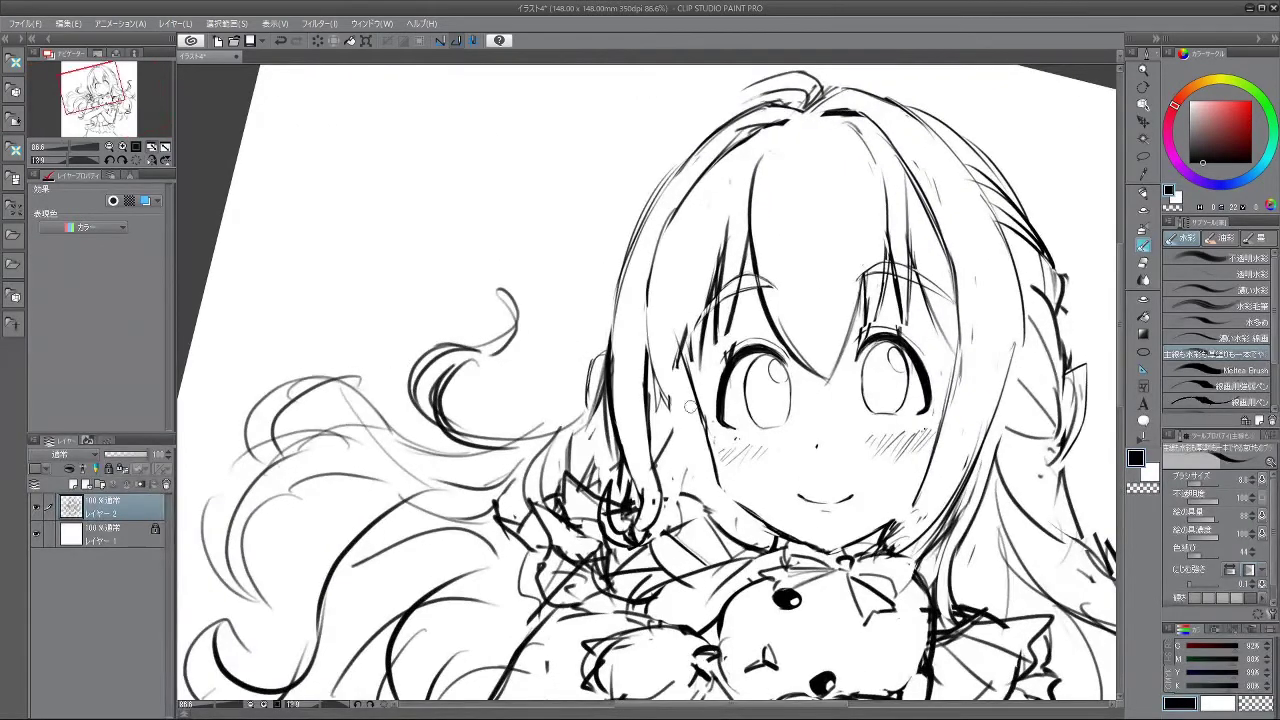
pyautogui.moveTo(686, 472); pyautogui.dragTo(765, 240)
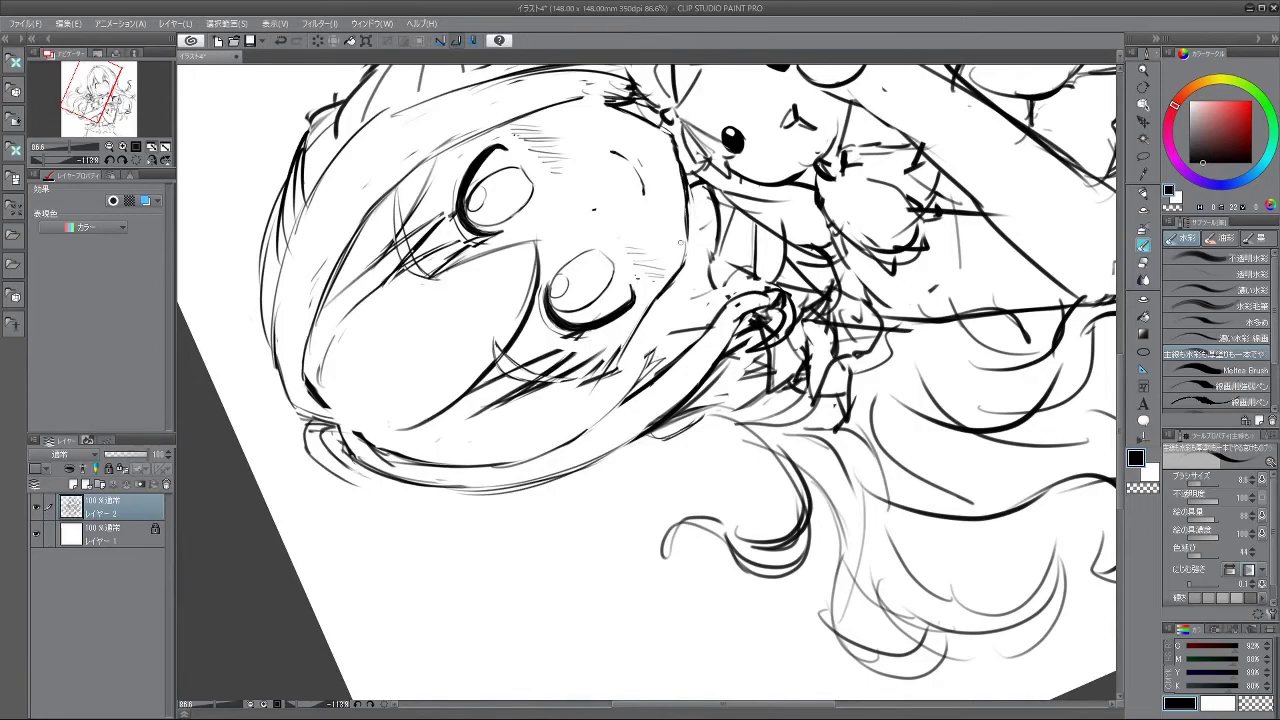
pyautogui.moveTo(518, 497)
pyautogui.mouseDown()
pyautogui.moveTo(798, 361)
pyautogui.moveTo(702, 234)
pyautogui.mouseUp()
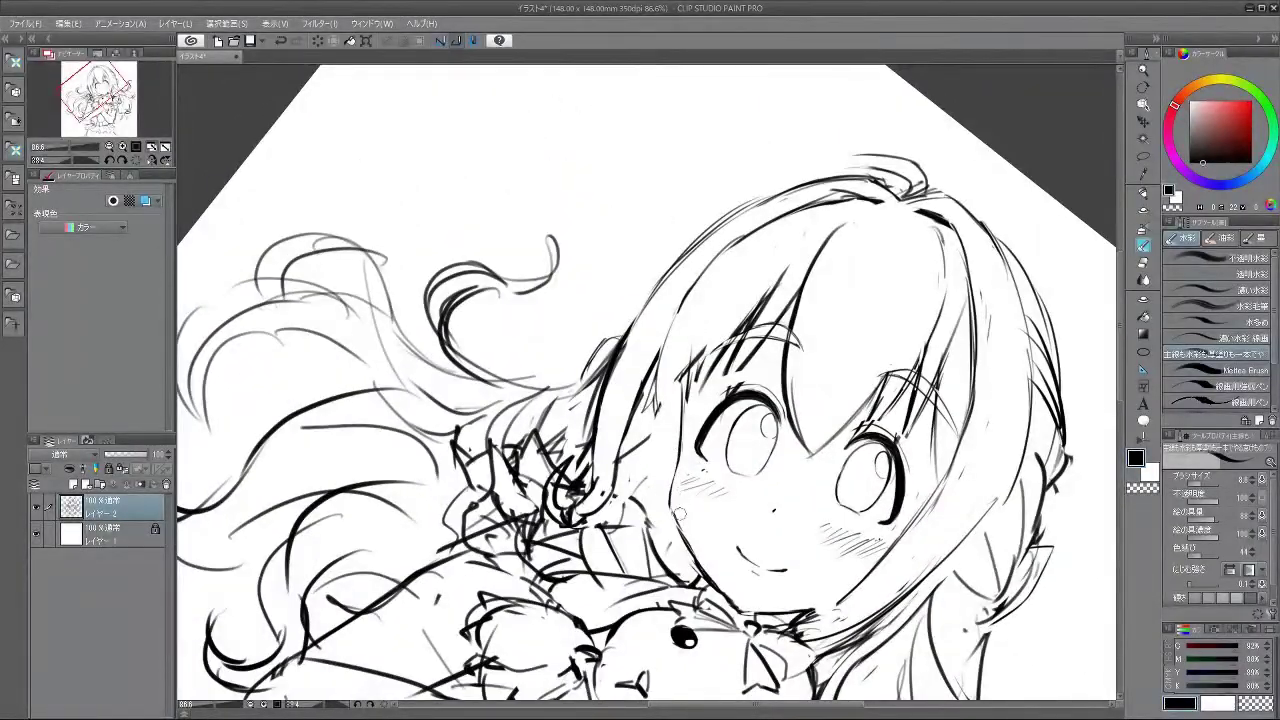
pyautogui.moveTo(691, 556)
pyautogui.mouseDown()
pyautogui.moveTo(772, 511)
pyautogui.moveTo(816, 444)
pyautogui.moveTo(767, 517)
pyautogui.moveTo(733, 534)
pyautogui.moveTo(864, 443)
pyautogui.mouseUp()
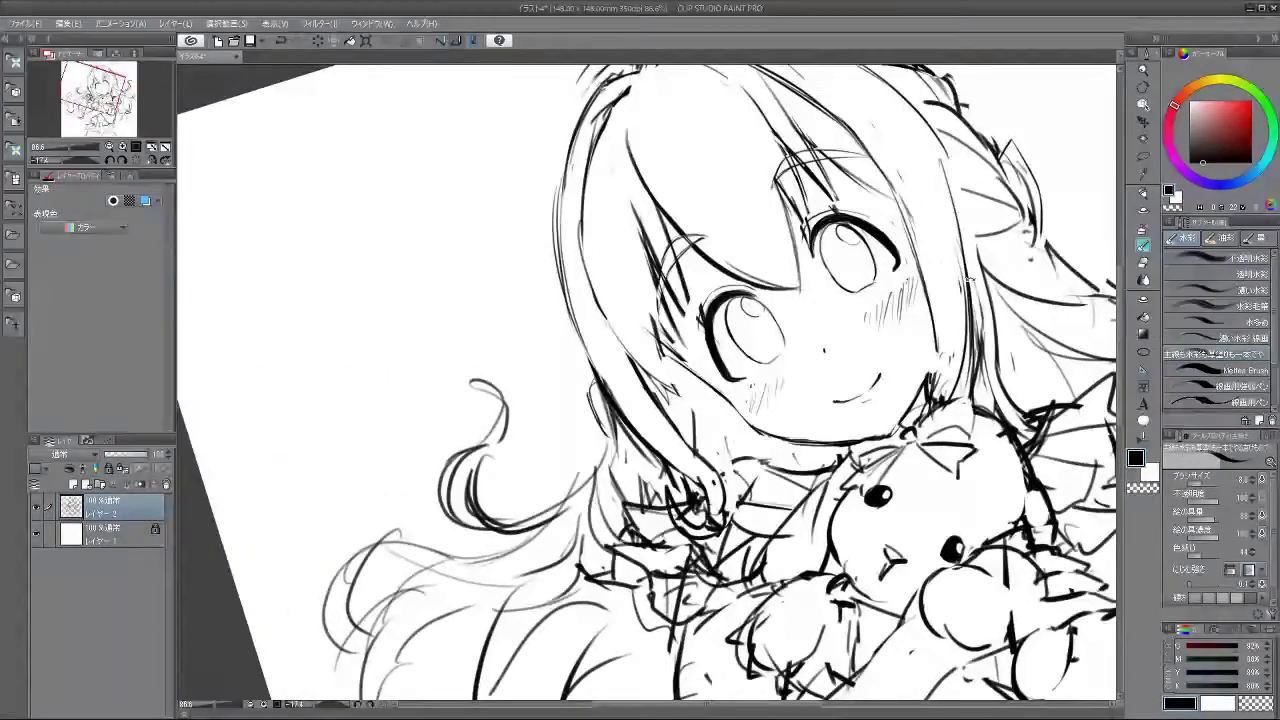
# - Lasso the eye on the braid side, shift it slightly outward with the transform, and clear the selection
pyautogui.click(1143, 157)
pyautogui.moveTo(975, 377); pyautogui.dragTo(948, 409)
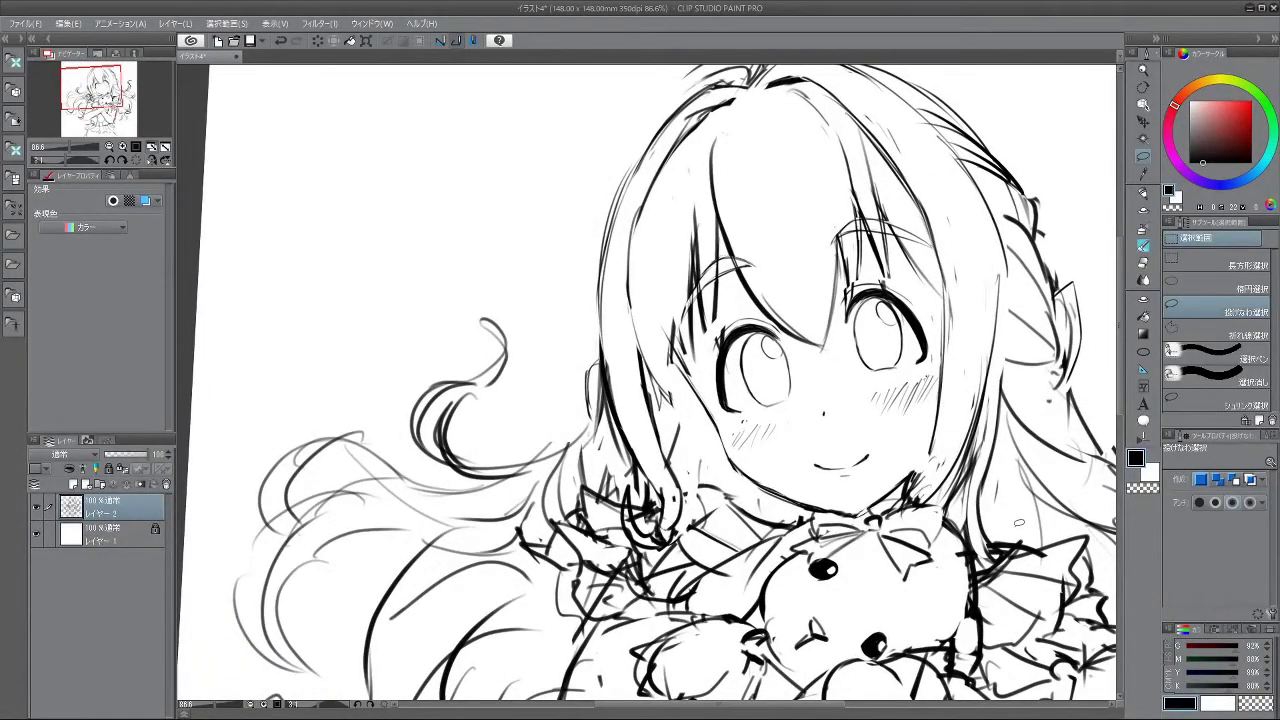
pyautogui.moveTo(960, 430); pyautogui.dragTo(906, 354)
pyautogui.moveTo(855, 213)
pyautogui.mouseDown()
pyautogui.moveTo(916, 211)
pyautogui.moveTo(832, 357)
pyautogui.mouseUp()
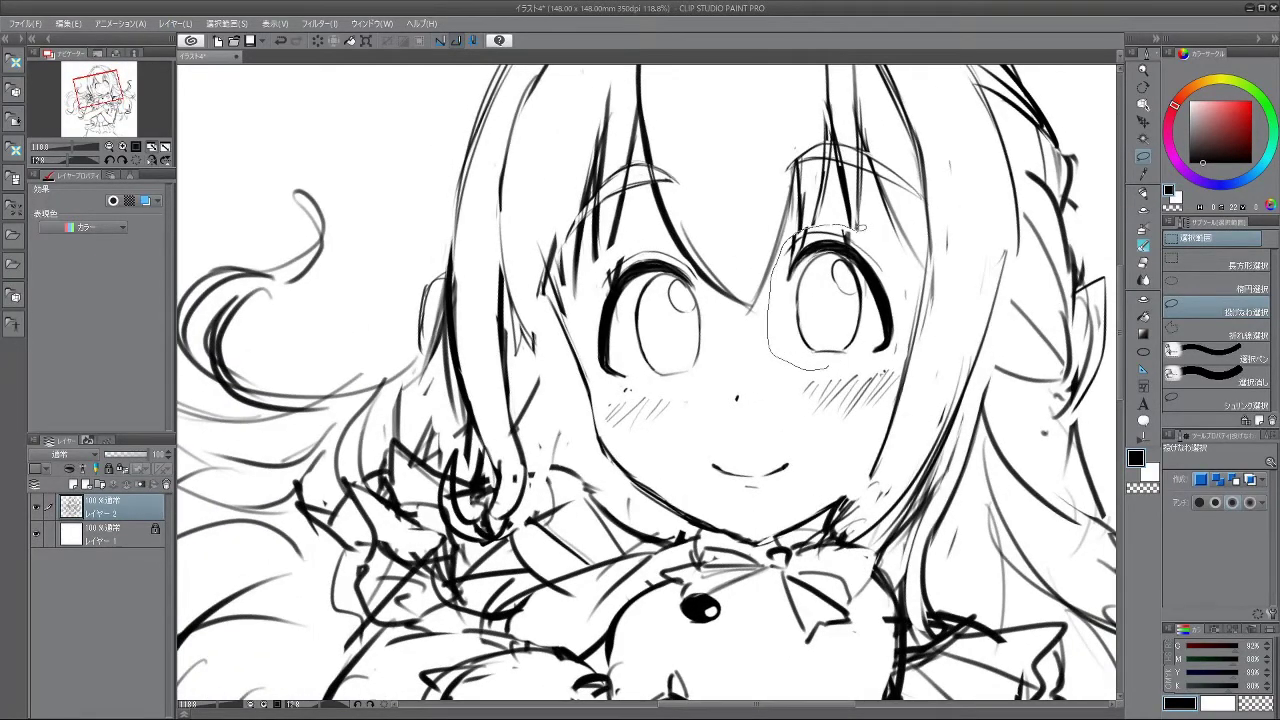
pyautogui.moveTo(907, 303); pyautogui.dragTo(893, 352)
pyautogui.click(868, 409)
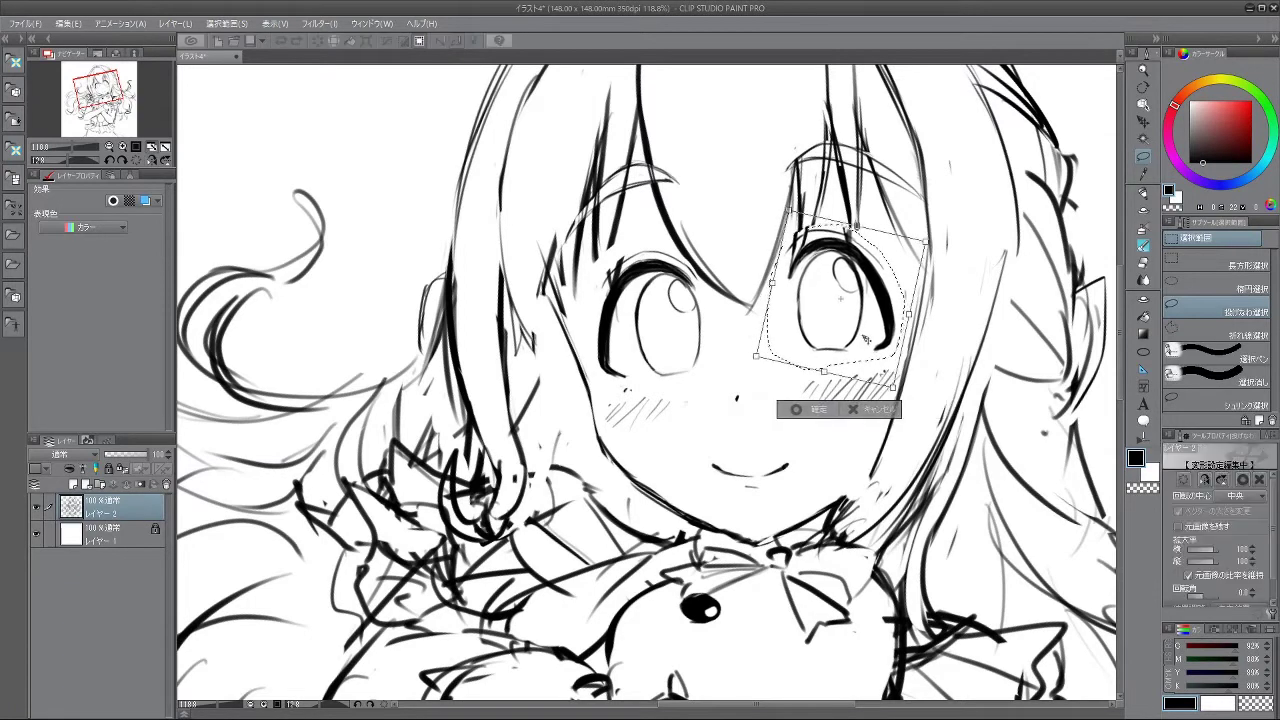
pyautogui.moveTo(863, 343); pyautogui.dragTo(865, 346)
pyautogui.click(800, 414)
pyautogui.click(725, 415)
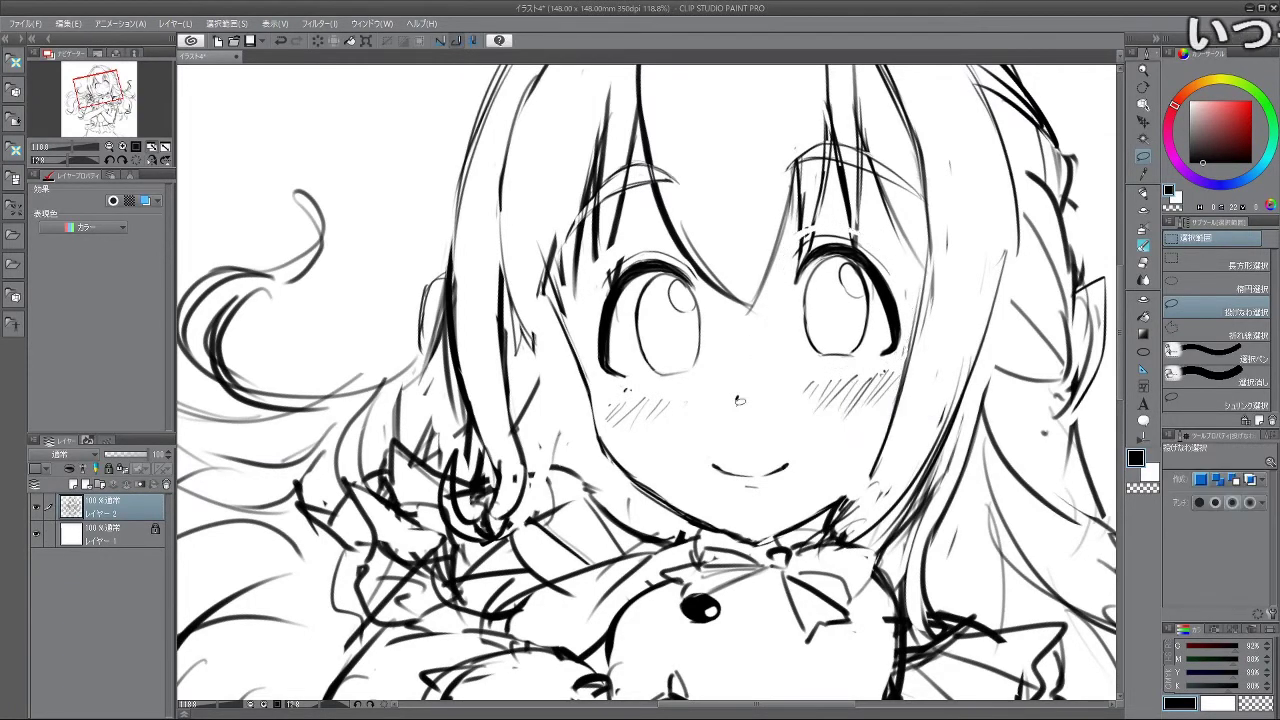
# - Lasso the hair on top of the head with the fringe, move it slightly down toward the braid side, and deselect
pyautogui.moveTo(834, 420); pyautogui.dragTo(740, 420)
pyautogui.moveTo(861, 392)
pyautogui.mouseDown()
pyautogui.moveTo(827, 364)
pyautogui.moveTo(805, 368)
pyautogui.moveTo(817, 350)
pyautogui.mouseUp()
pyautogui.moveTo(628, 518); pyautogui.dragTo(779, 416)
pyautogui.moveTo(508, 184)
pyautogui.mouseDown()
pyautogui.moveTo(405, 402)
pyautogui.moveTo(802, 571)
pyautogui.moveTo(884, 330)
pyautogui.moveTo(808, 201)
pyautogui.mouseUp()
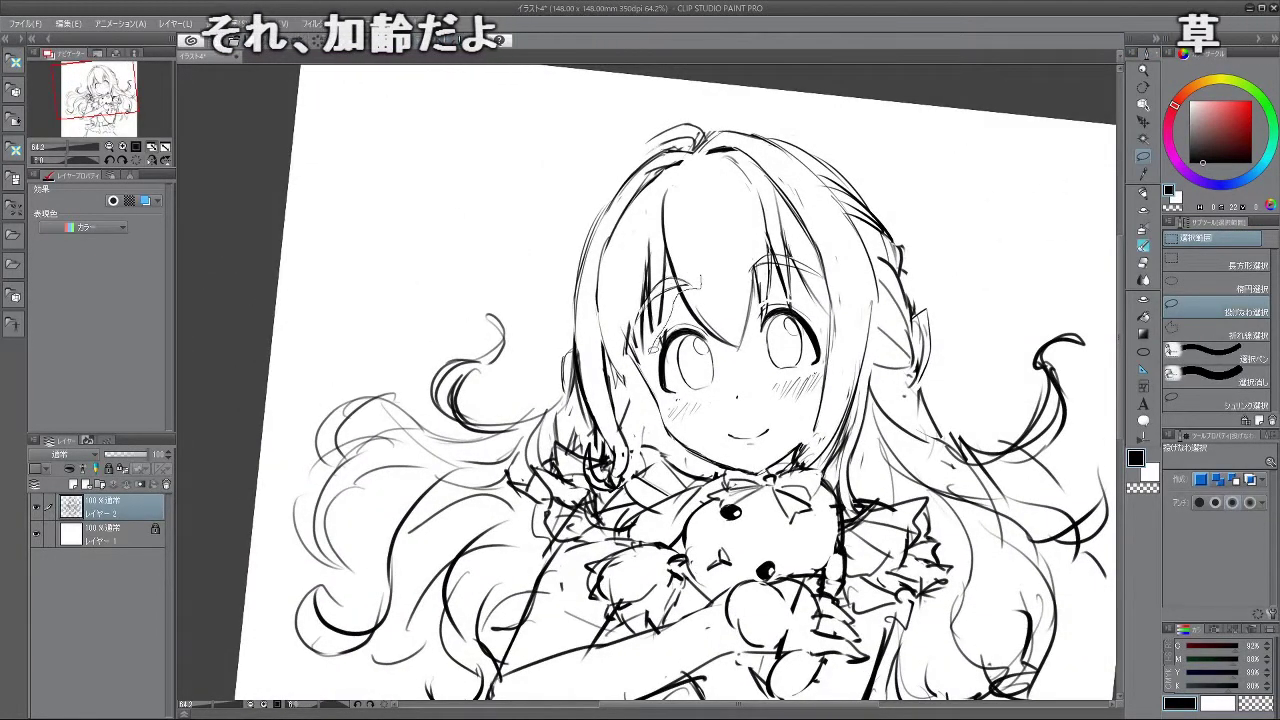
pyautogui.moveTo(634, 372)
pyautogui.mouseDown()
pyautogui.moveTo(616, 257)
pyautogui.moveTo(663, 183)
pyautogui.moveTo(699, 163)
pyautogui.moveTo(658, 187)
pyautogui.moveTo(617, 243)
pyautogui.moveTo(615, 328)
pyautogui.moveTo(632, 372)
pyautogui.mouseUp()
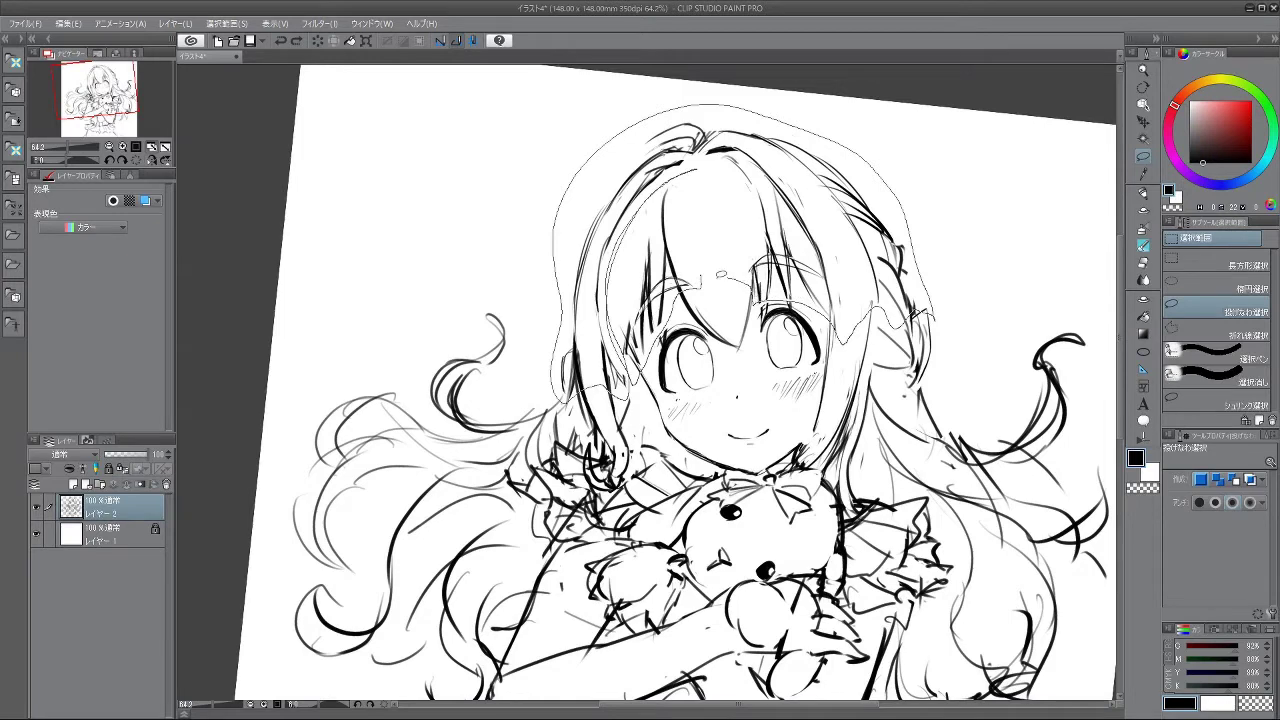
pyautogui.hotkey('ctrl', 't')
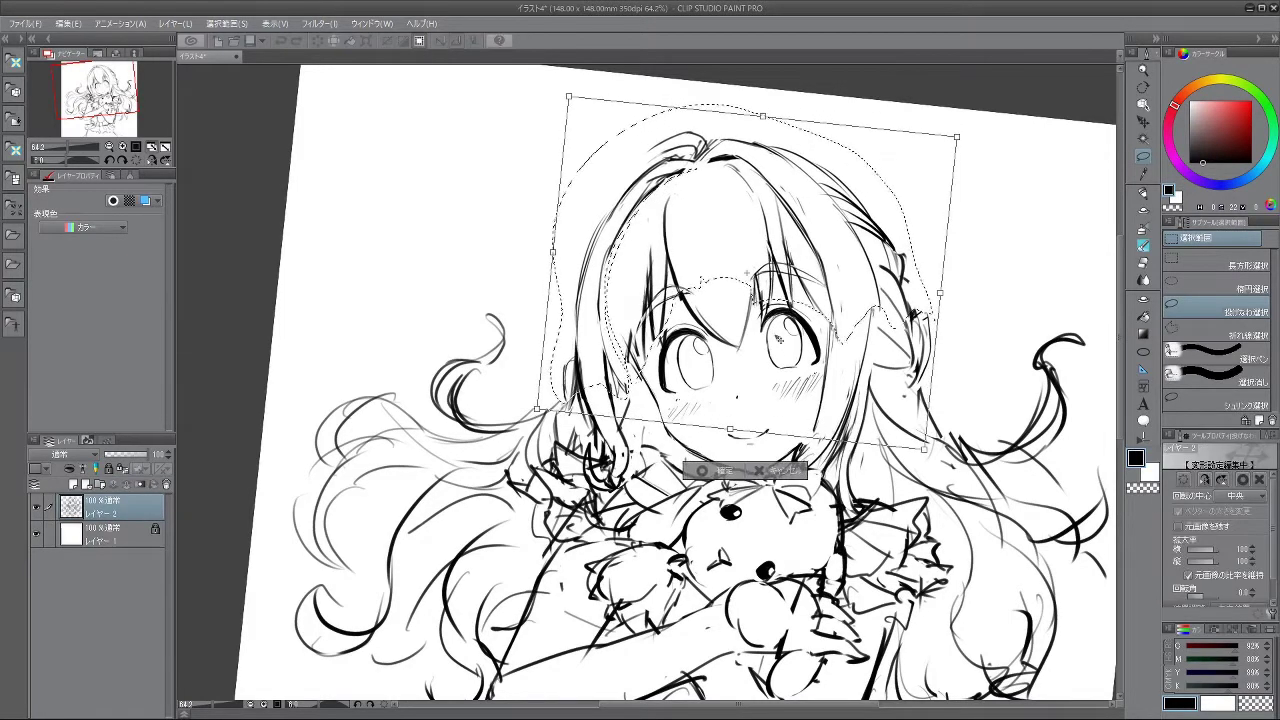
pyautogui.moveTo(823, 308); pyautogui.dragTo(830, 311)
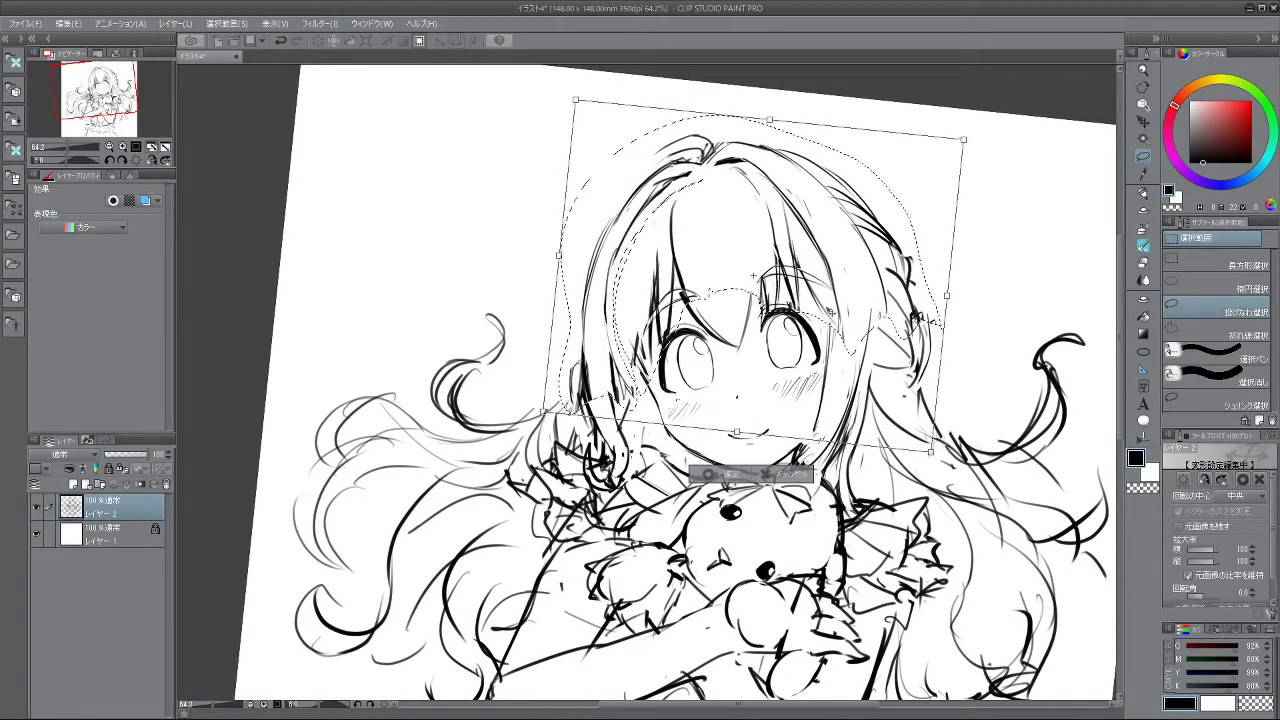
pyautogui.press('Return')
pyautogui.scroll(-4, 753, 275)
pyautogui.hotkey('ctrl', 't')
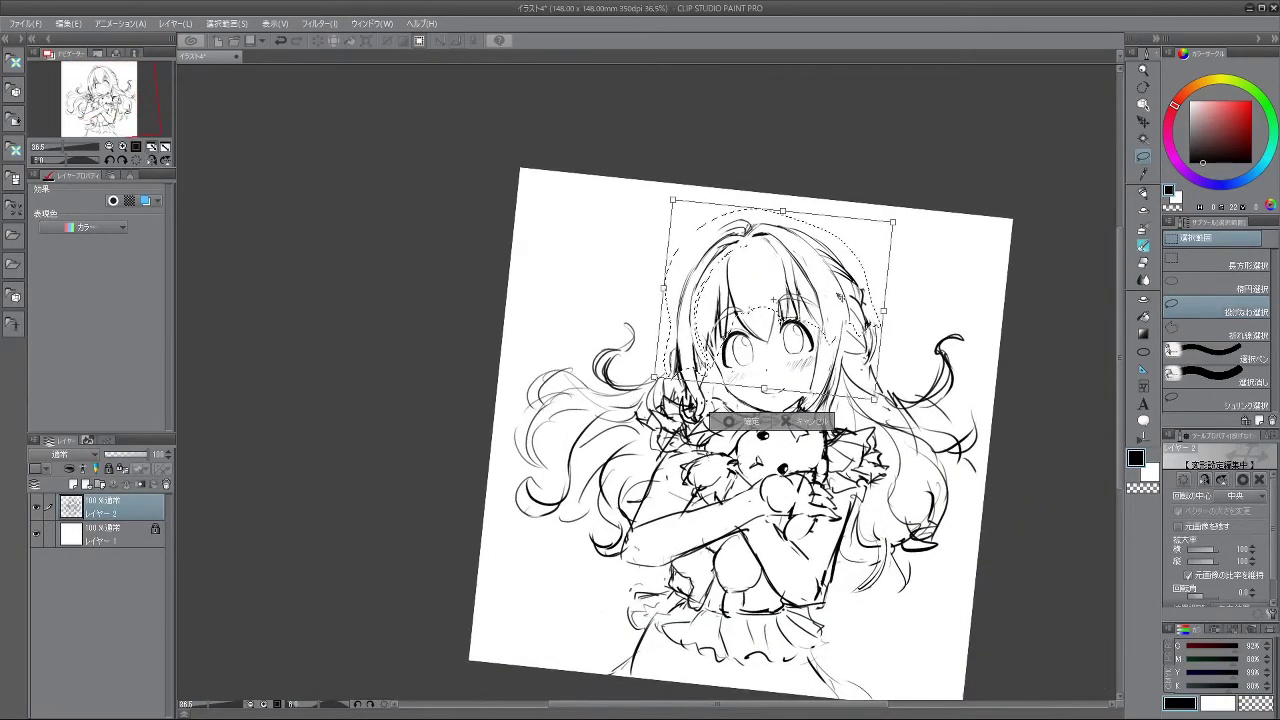
pyautogui.press('Return')
pyautogui.moveTo(875, 167); pyautogui.dragTo(521, 100)
pyautogui.hotkey('ctrl', 't')
pyautogui.click(566, 399)
pyautogui.click(491, 397)
pyautogui.moveTo(491, 399); pyautogui.dragTo(539, 496)
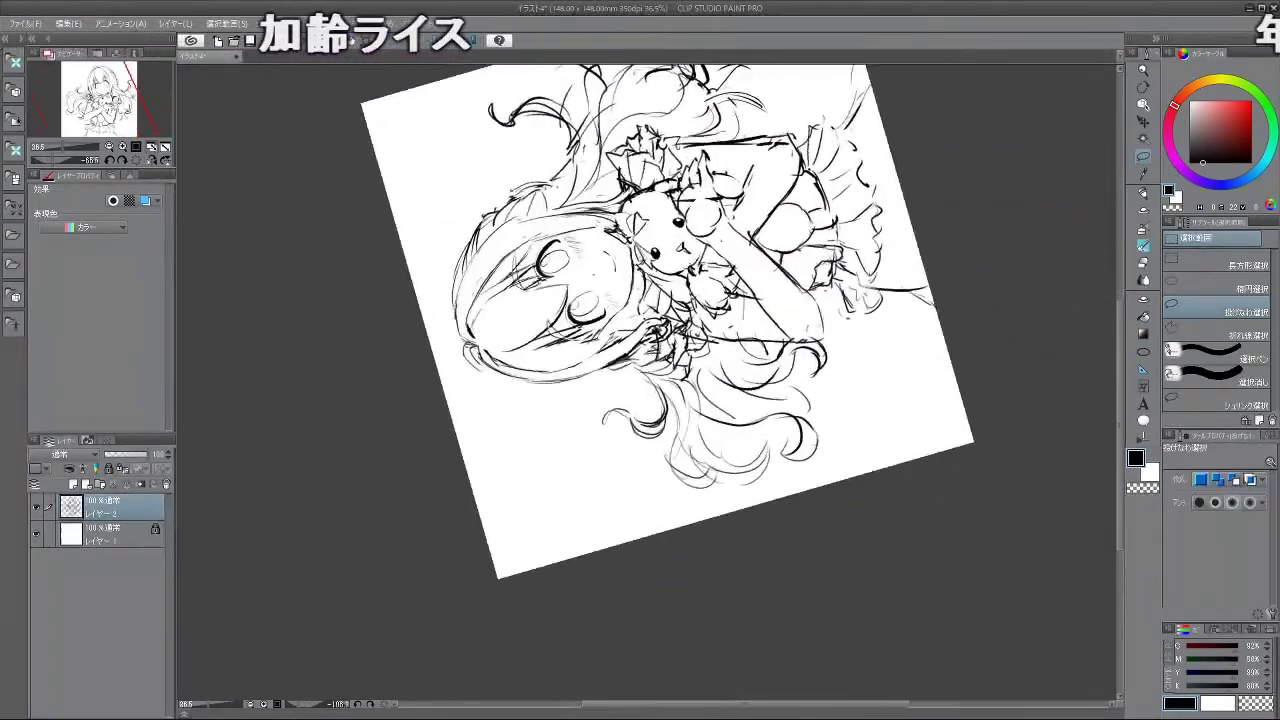
# - Touch up the shifted hair lines around the crown and braid side with the watercolor brush
pyautogui.click(1143, 248)
pyautogui.moveTo(474, 315); pyautogui.dragTo(516, 393)
pyautogui.moveTo(516, 393); pyautogui.dragTo(575, 390)
pyautogui.moveTo(491, 357); pyautogui.dragTo(508, 296)
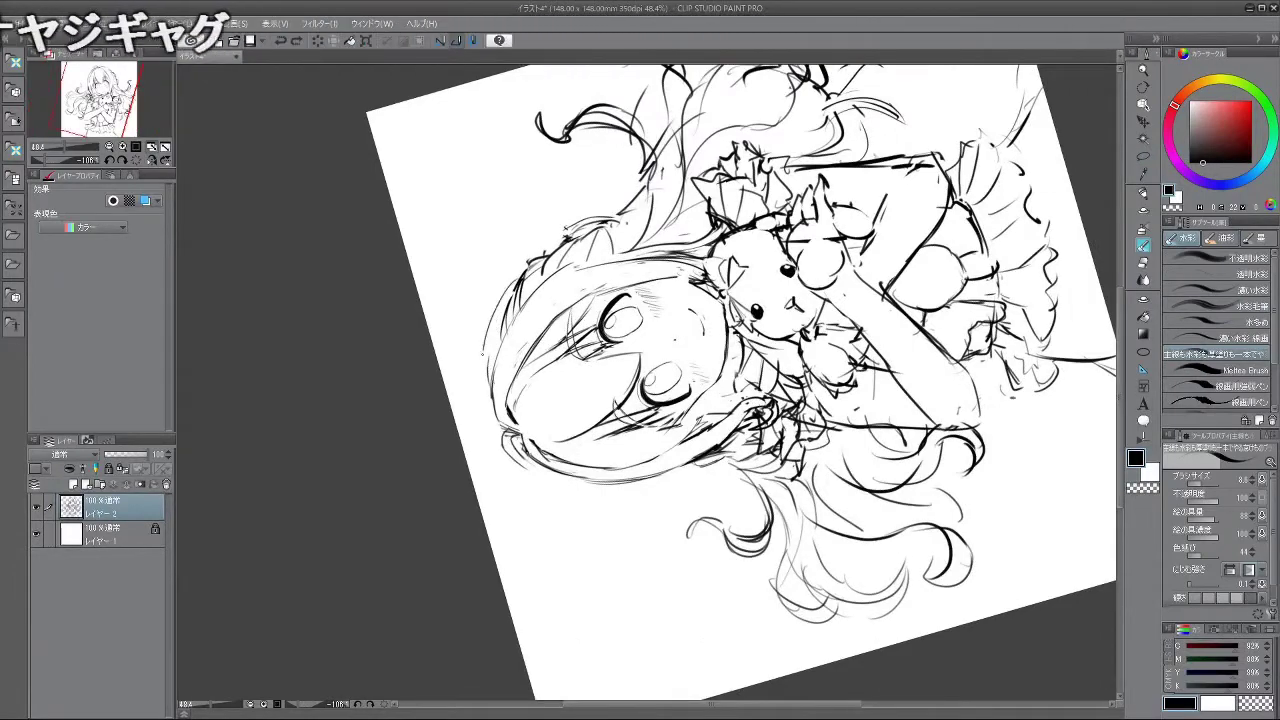
pyautogui.moveTo(474, 531)
pyautogui.mouseDown()
pyautogui.moveTo(794, 503)
pyautogui.moveTo(838, 232)
pyautogui.moveTo(824, 215)
pyautogui.mouseUp()
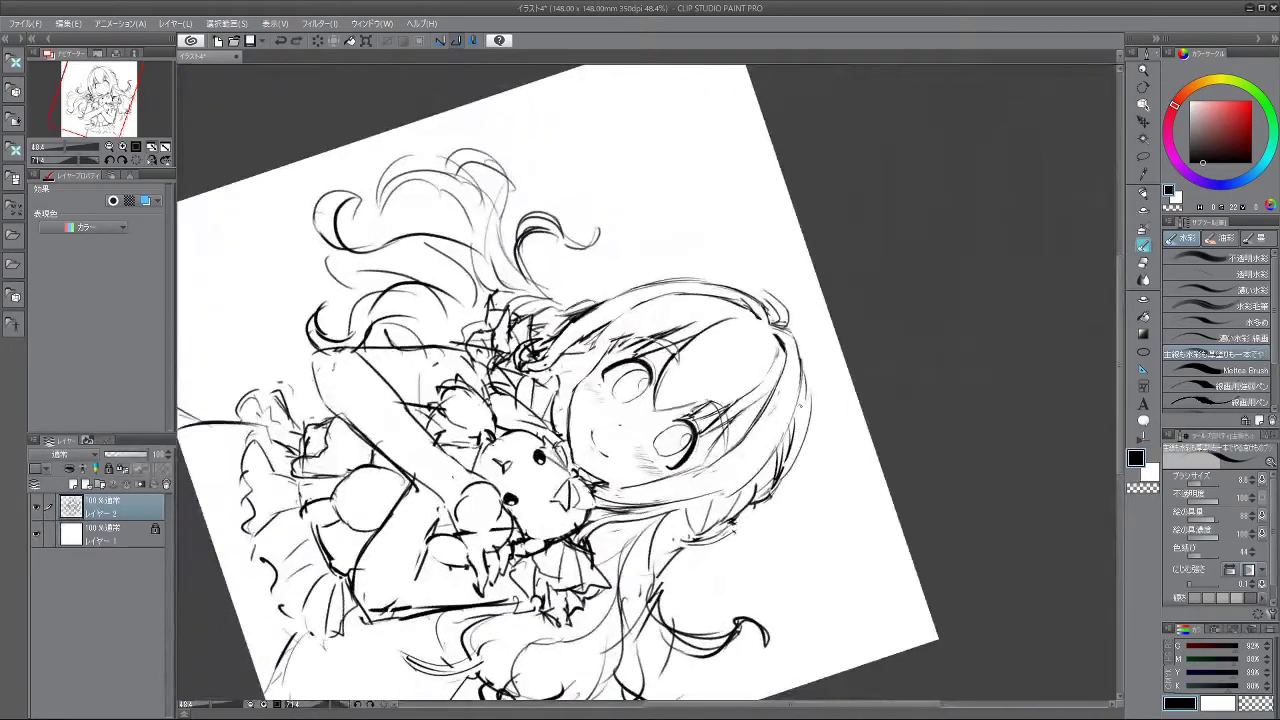
pyautogui.moveTo(733, 522)
pyautogui.mouseDown()
pyautogui.moveTo(811, 373)
pyautogui.moveTo(804, 322)
pyautogui.moveTo(813, 360)
pyautogui.mouseUp()
pyautogui.moveTo(582, 335); pyautogui.dragTo(564, 301)
pyautogui.scroll(3, 564, 303)
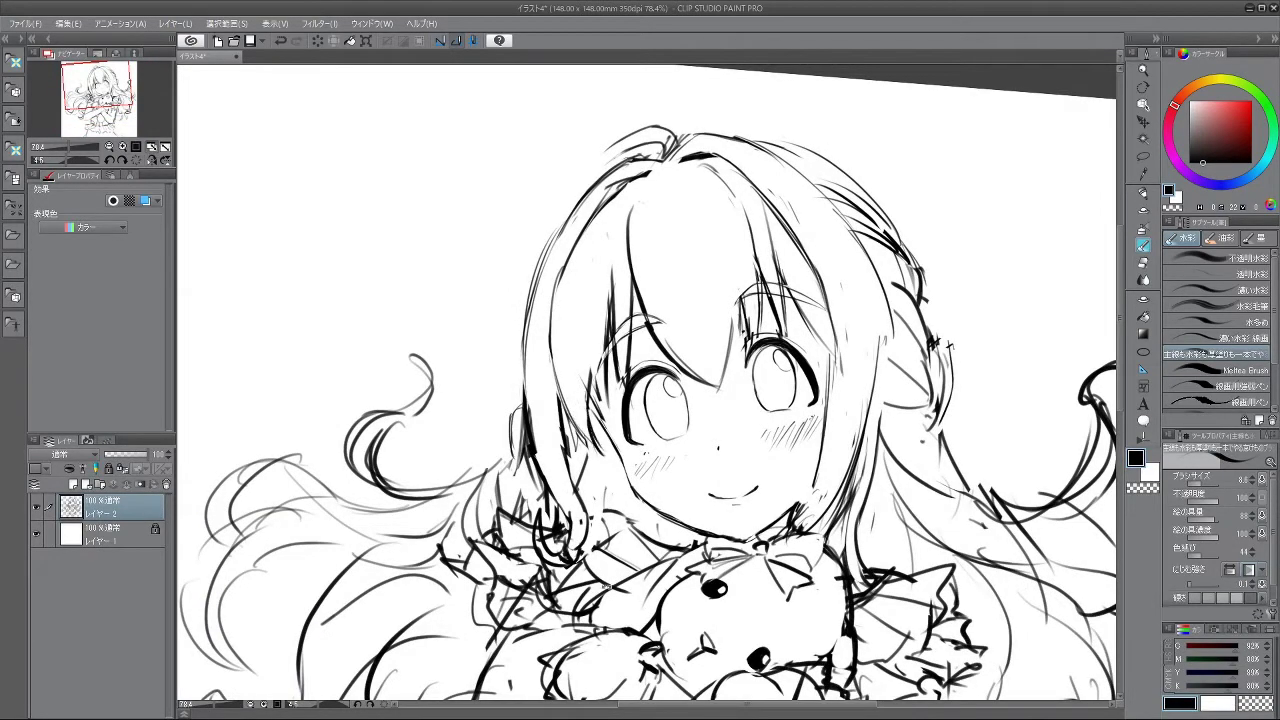
pyautogui.moveTo(585, 563); pyautogui.dragTo(827, 342)
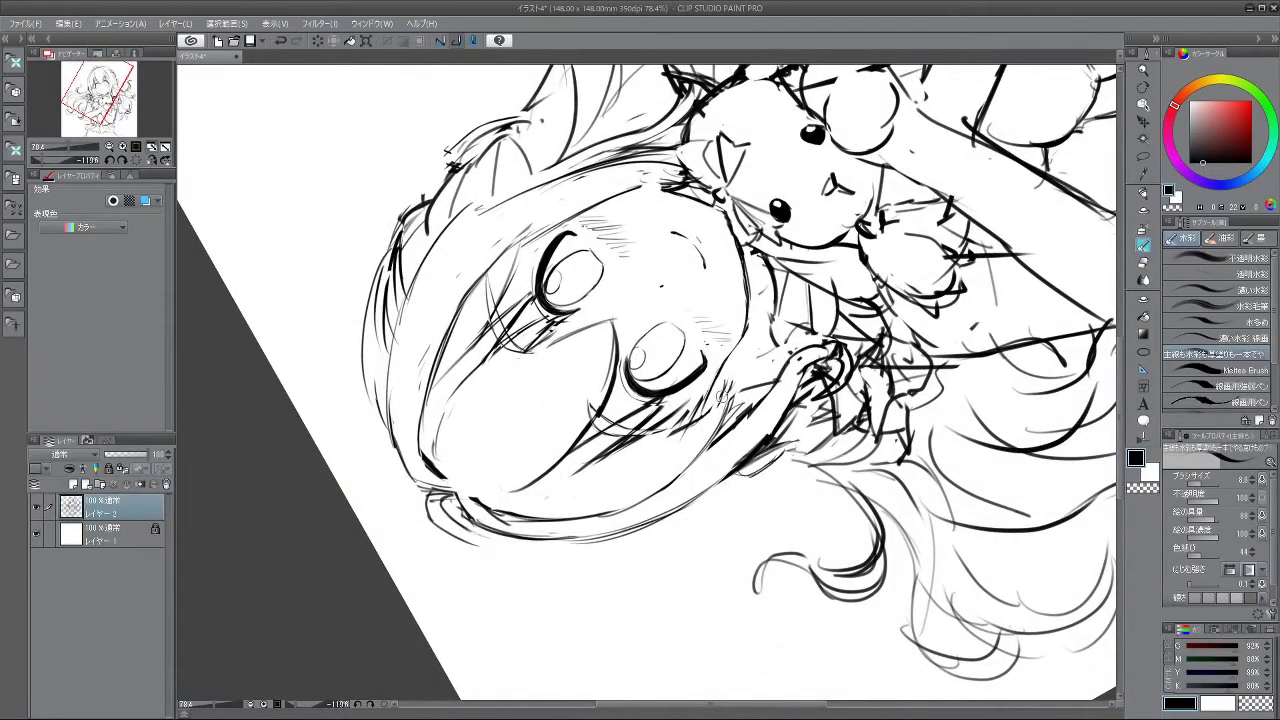
pyautogui.moveTo(447, 150); pyautogui.dragTo(918, 514)
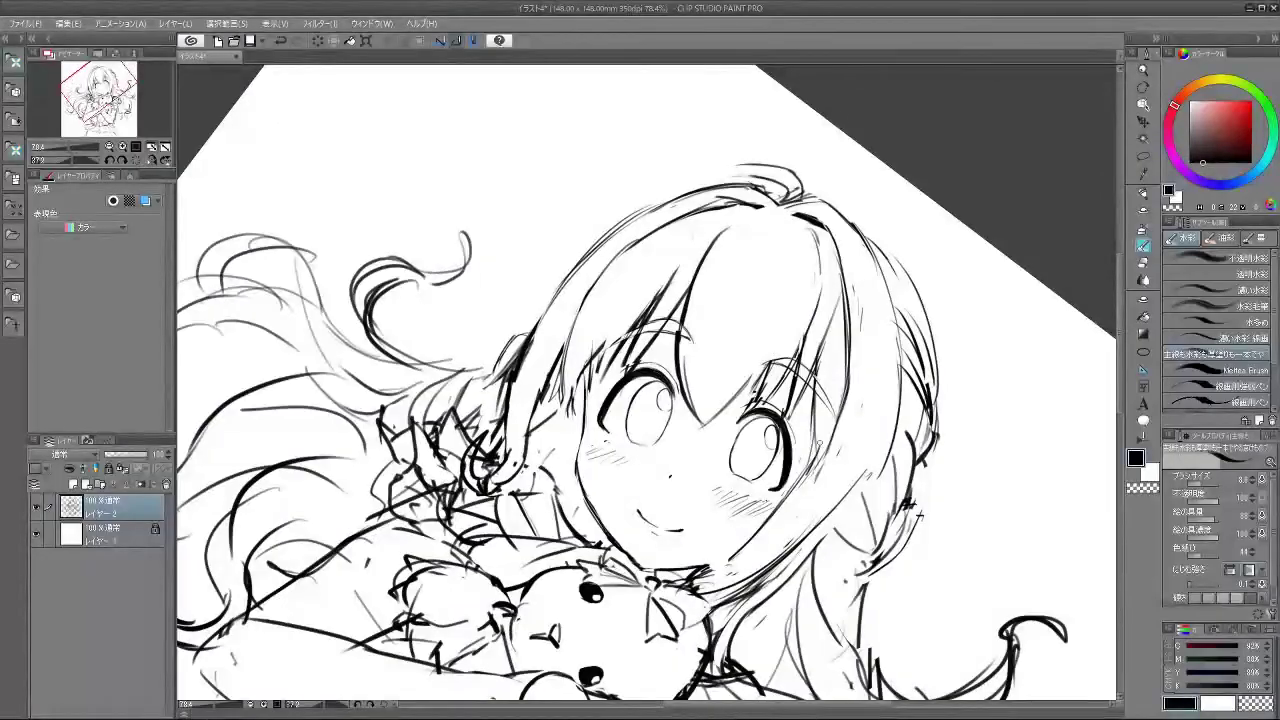
# - Examine the balance of the face, hair and whole figure from rotated, zoomed-in and zoomed-out views
pyautogui.moveTo(826, 450); pyautogui.dragTo(792, 502)
pyautogui.moveTo(860, 520)
pyautogui.mouseDown()
pyautogui.moveTo(882, 477)
pyautogui.moveTo(895, 343)
pyautogui.mouseUp()
pyautogui.moveTo(858, 449); pyautogui.dragTo(740, 449)
pyautogui.moveTo(842, 271); pyautogui.dragTo(761, 117)
pyautogui.moveTo(777, 241); pyautogui.dragTo(810, 241)
pyautogui.moveTo(655, 500); pyautogui.dragTo(737, 168)
pyautogui.moveTo(457, 451); pyautogui.dragTo(489, 432)
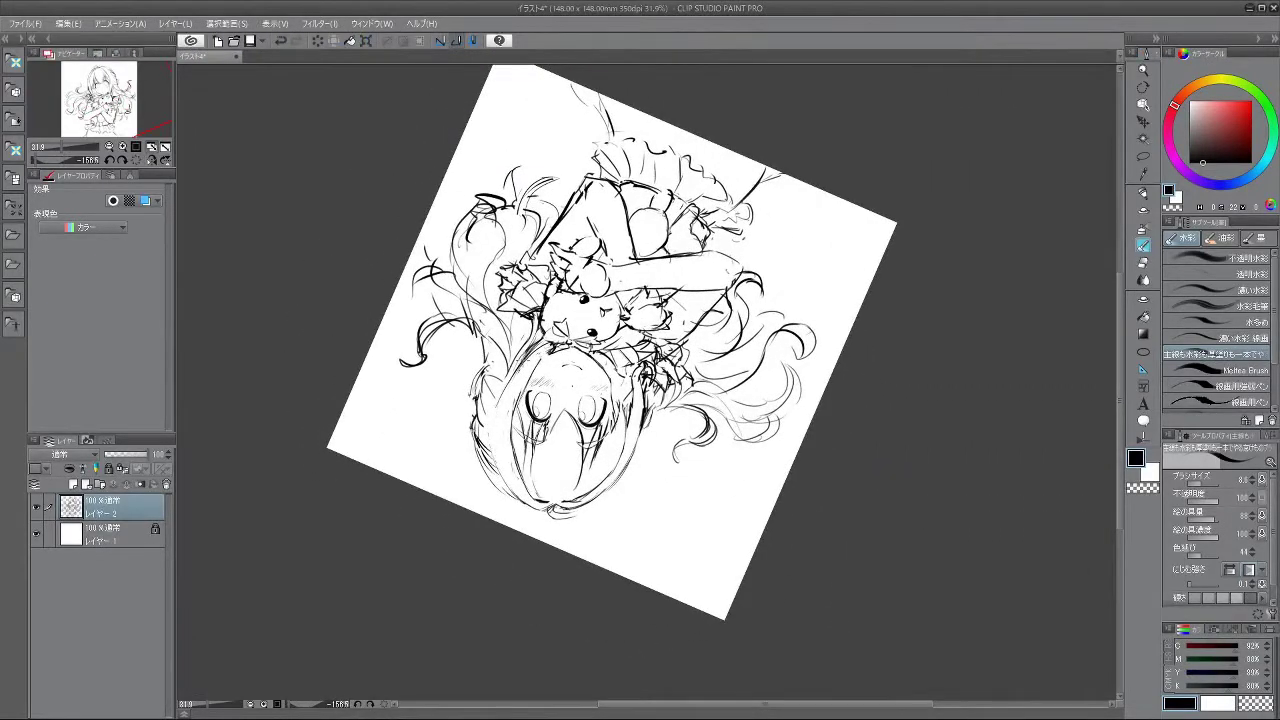
pyautogui.moveTo(545, 584); pyautogui.dragTo(861, 396)
pyautogui.moveTo(820, 518); pyautogui.dragTo(846, 302)
pyautogui.moveTo(856, 408); pyautogui.dragTo(852, 327)
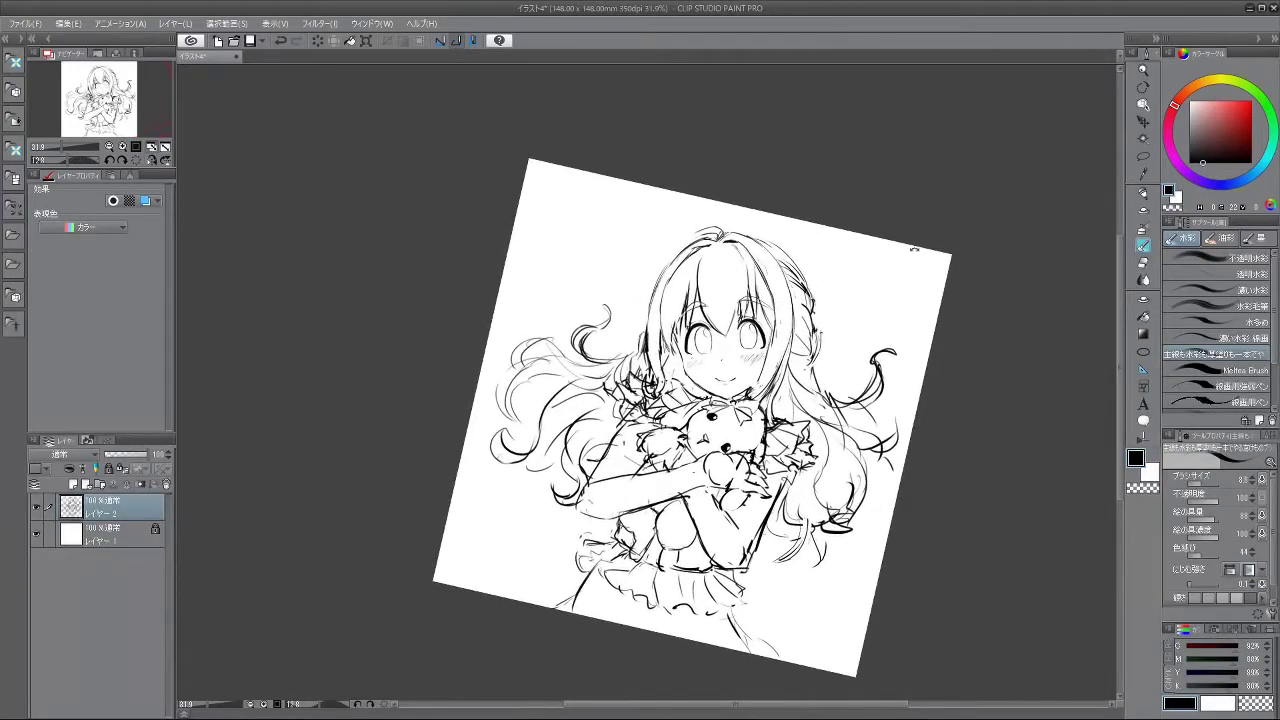
pyautogui.moveTo(763, 288); pyautogui.dragTo(736, 199)
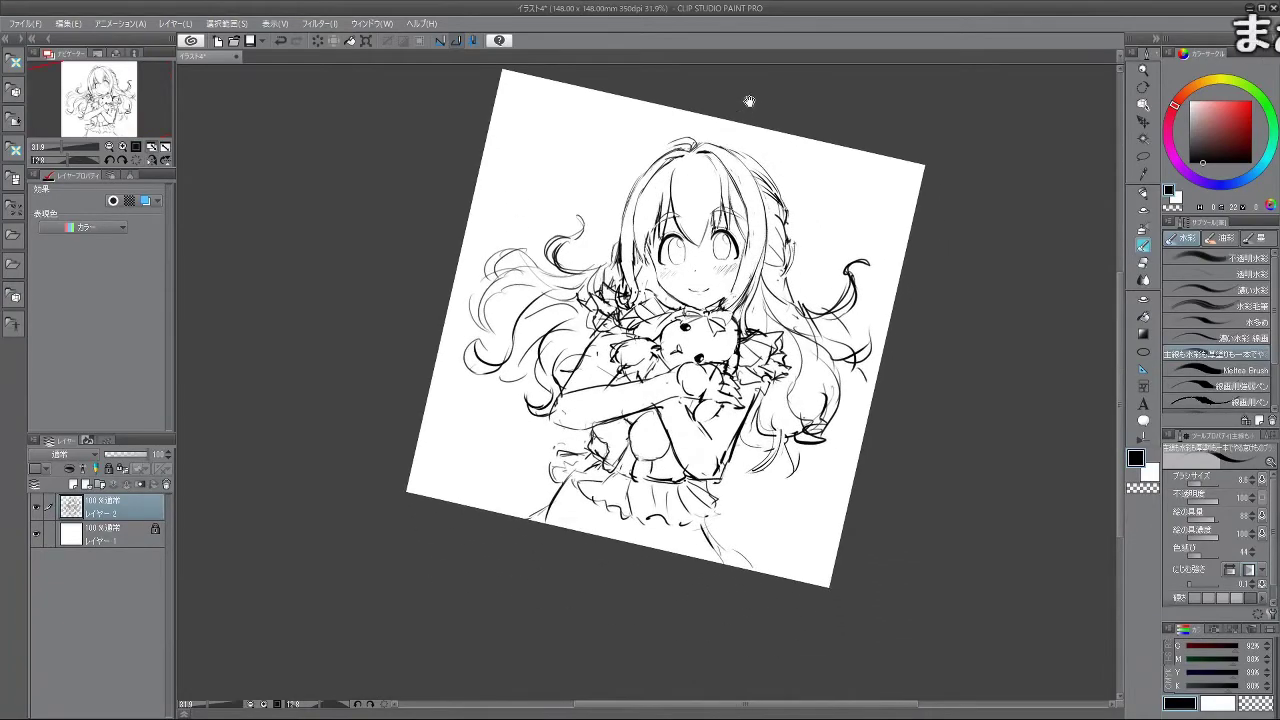
pyautogui.moveTo(786, 671); pyautogui.dragTo(828, 648)
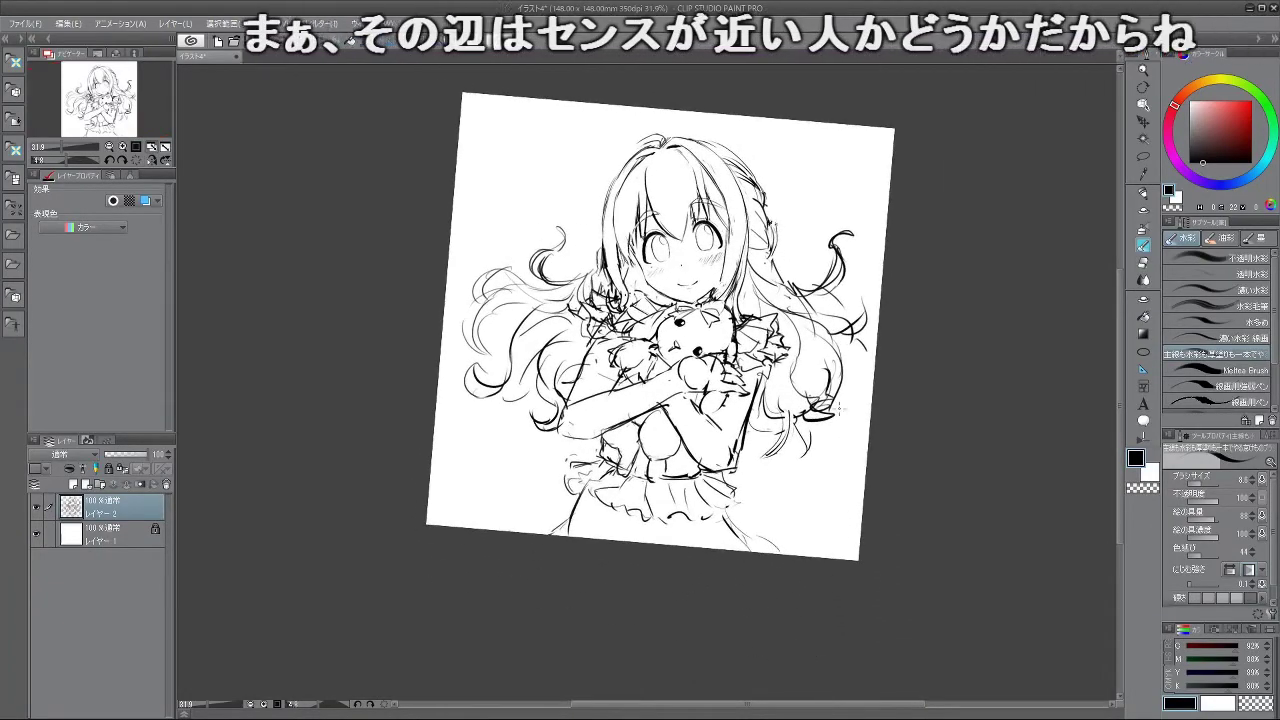
pyautogui.moveTo(688, 142)
pyautogui.mouseDown()
pyautogui.moveTo(742, 250)
pyautogui.moveTo(778, 259)
pyautogui.moveTo(706, 274)
pyautogui.moveTo(714, 236)
pyautogui.mouseUp()
pyautogui.moveTo(746, 338)
pyautogui.mouseDown()
pyautogui.moveTo(830, 345)
pyautogui.moveTo(786, 290)
pyautogui.mouseUp()
pyautogui.scroll(2, 718, 320)
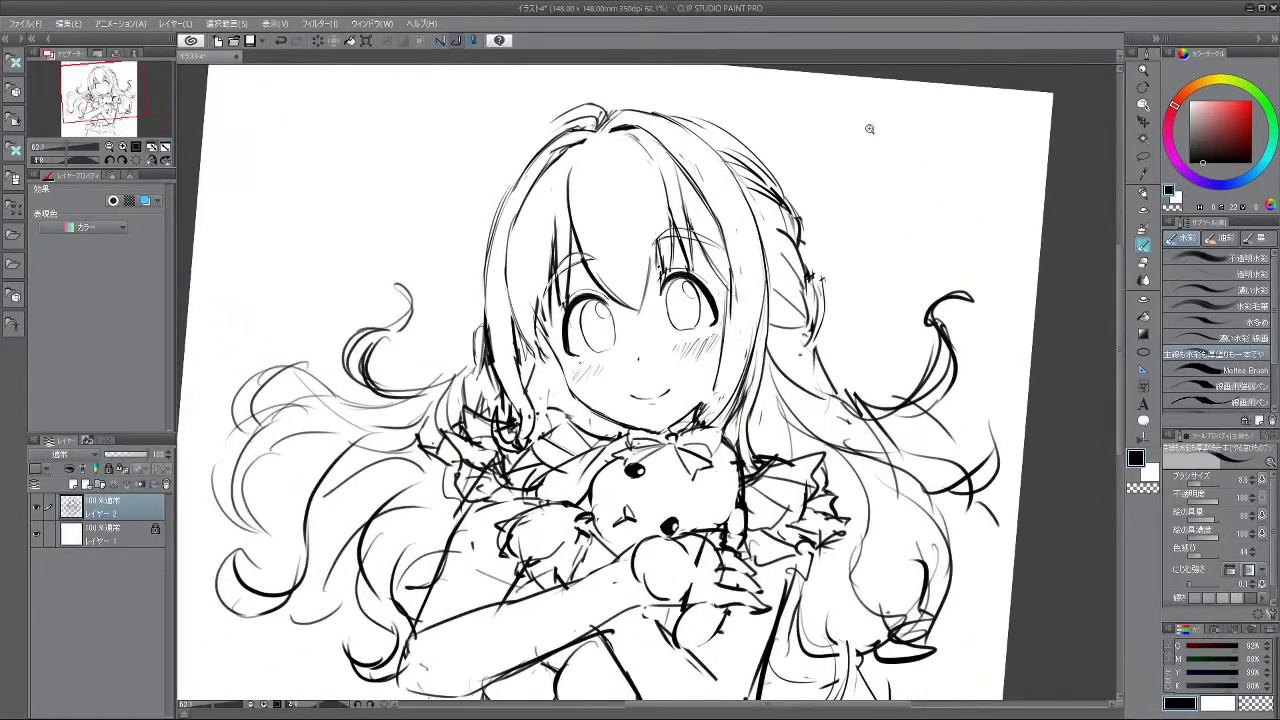
pyautogui.scroll(-4, 878, 430)
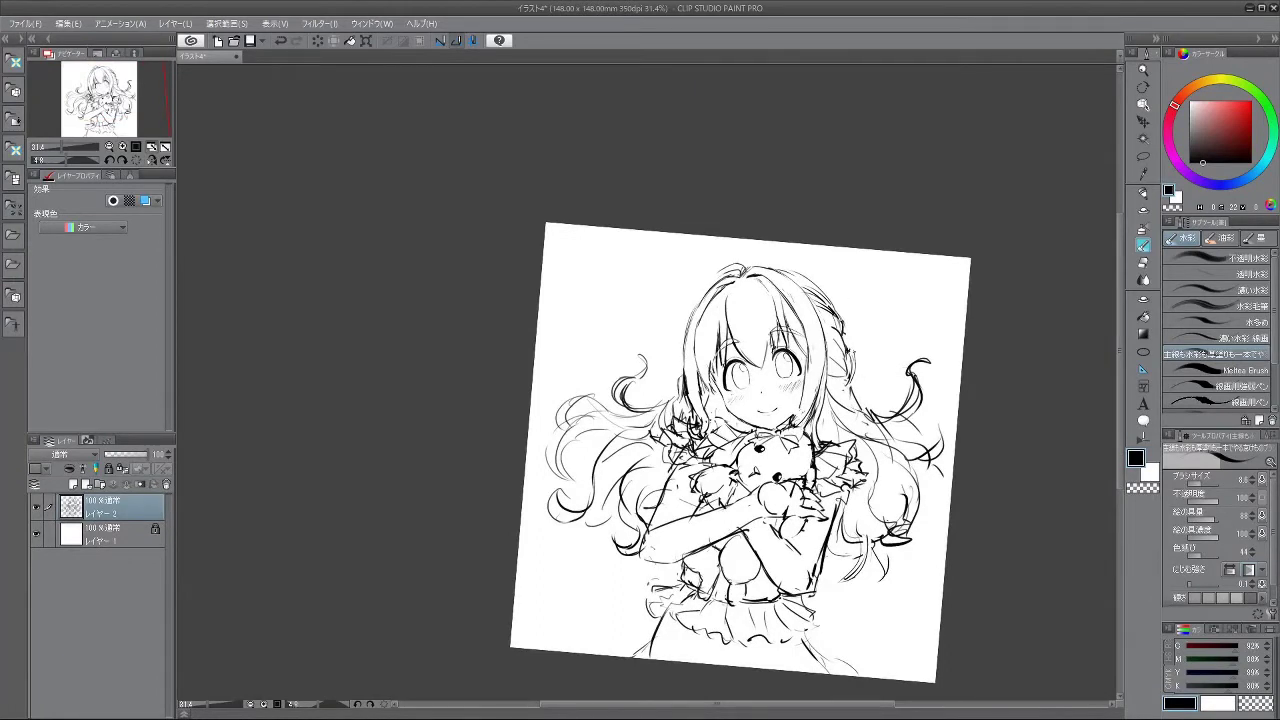
pyautogui.scroll(2, 789, 632)
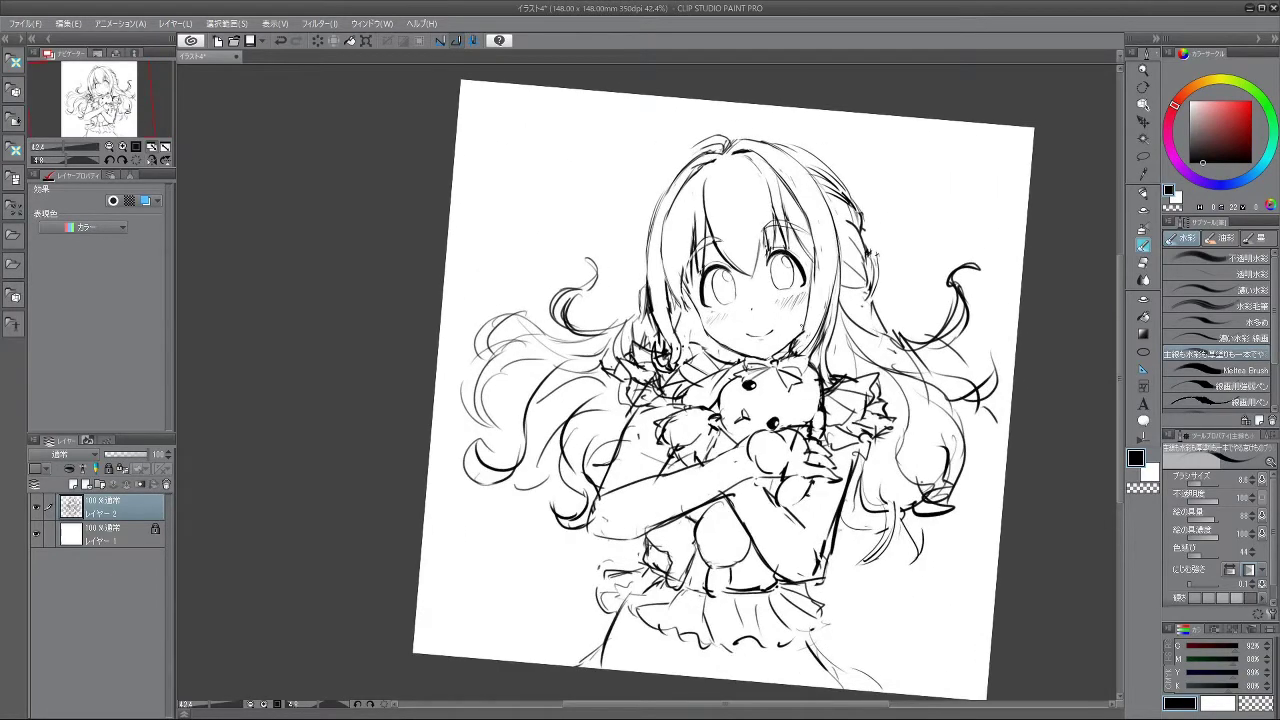
pyautogui.moveTo(705, 584)
pyautogui.mouseDown()
pyautogui.moveTo(845, 460)
pyautogui.moveTo(690, 640)
pyautogui.moveTo(697, 654)
pyautogui.moveTo(730, 645)
pyautogui.mouseUp()
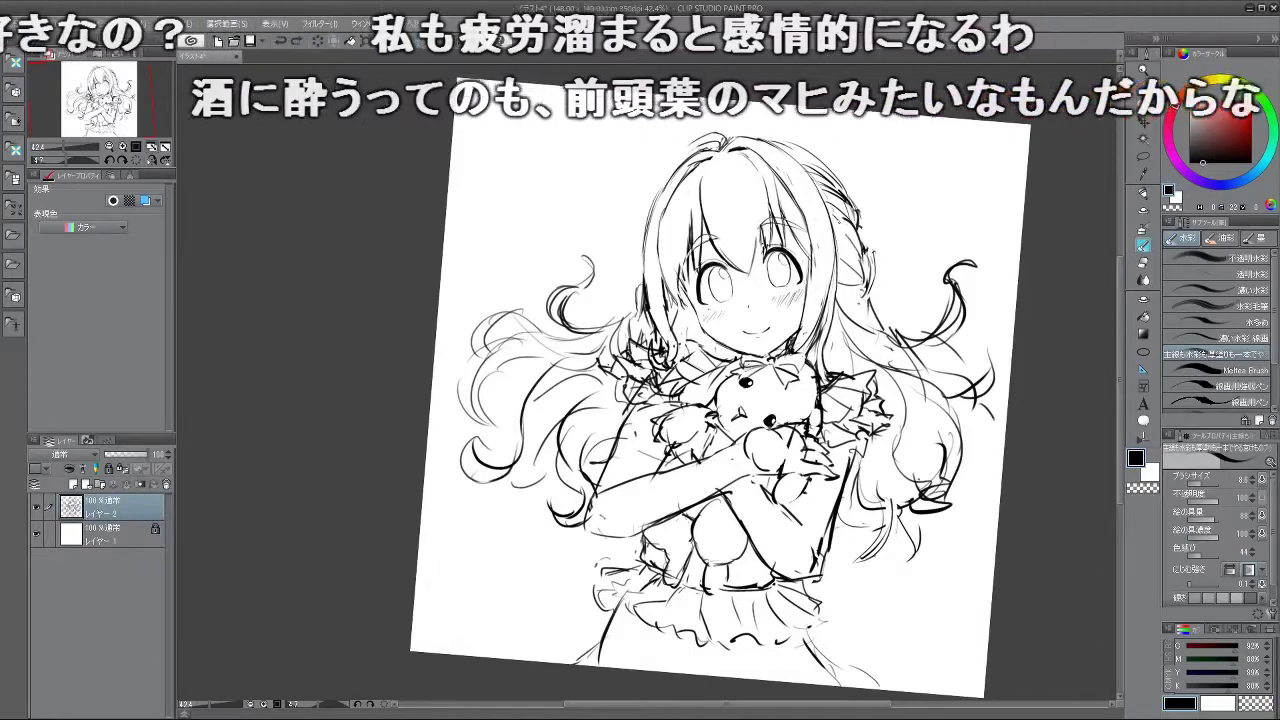
pyautogui.moveTo(490, 540)
pyautogui.mouseDown()
pyautogui.moveTo(772, 569)
pyautogui.moveTo(870, 490)
pyautogui.moveTo(677, 631)
pyautogui.moveTo(520, 592)
pyautogui.moveTo(563, 624)
pyautogui.mouseUp()
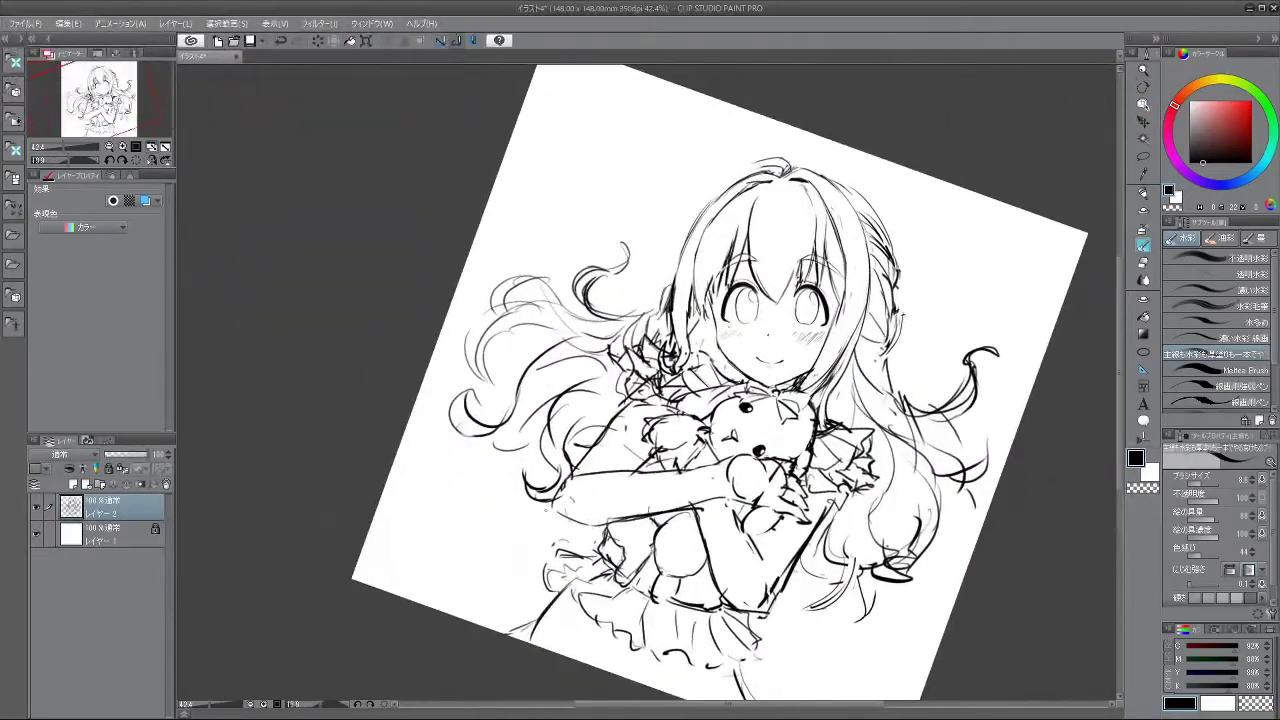
# - Lasso the eye on the hair-ruffle side, nudge it slightly toward the nose with the transform, and deselect
pyautogui.scroll(4, 815, 262)
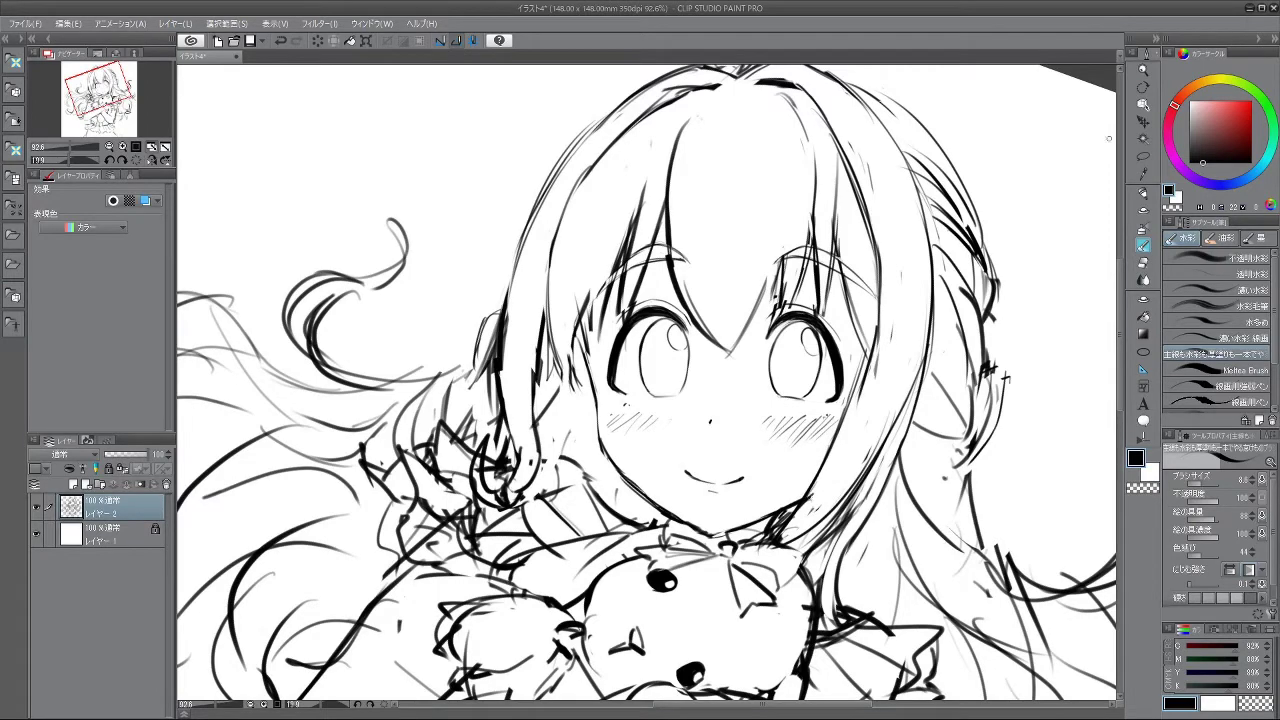
pyautogui.click(1143, 155)
pyautogui.moveTo(689, 355)
pyautogui.mouseDown()
pyautogui.moveTo(600, 360)
pyautogui.moveTo(705, 350)
pyautogui.mouseUp()
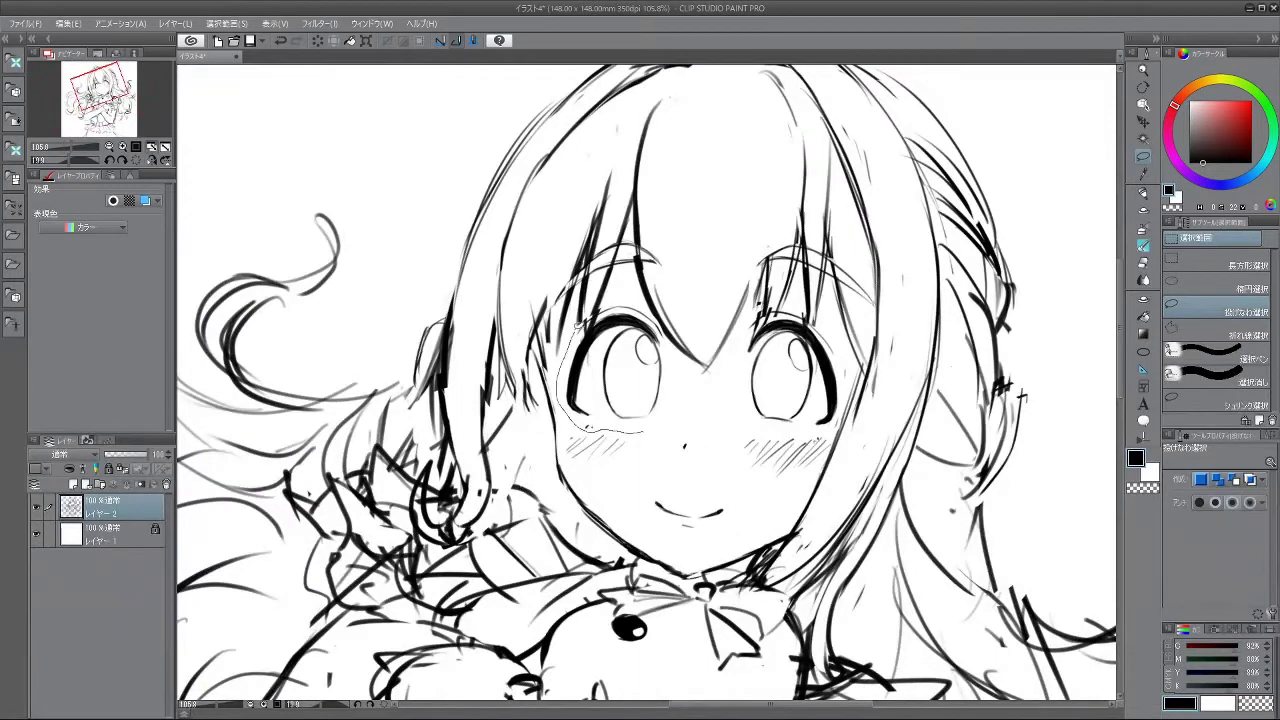
pyautogui.moveTo(673, 364); pyautogui.dragTo(669, 350)
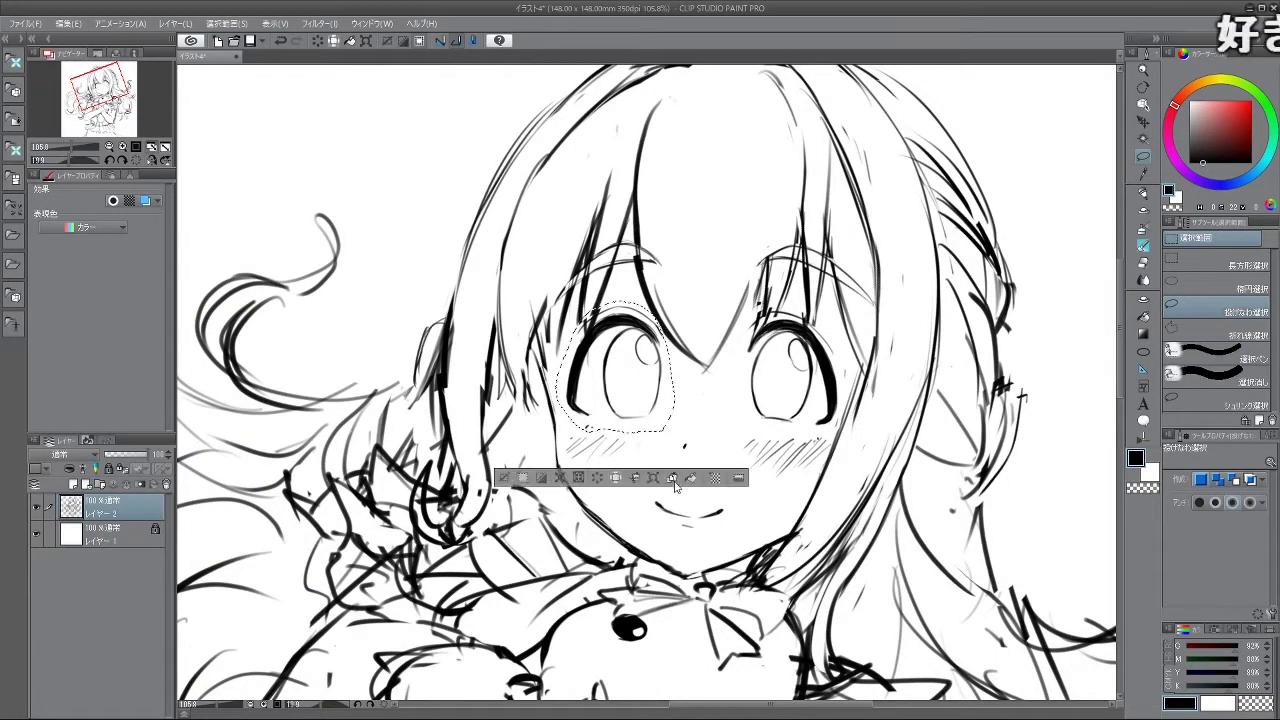
pyautogui.click(656, 479)
pyautogui.press('Right')
pyautogui.press('Right')
pyautogui.press('Right')
pyautogui.press('Right')
pyautogui.press('Right')
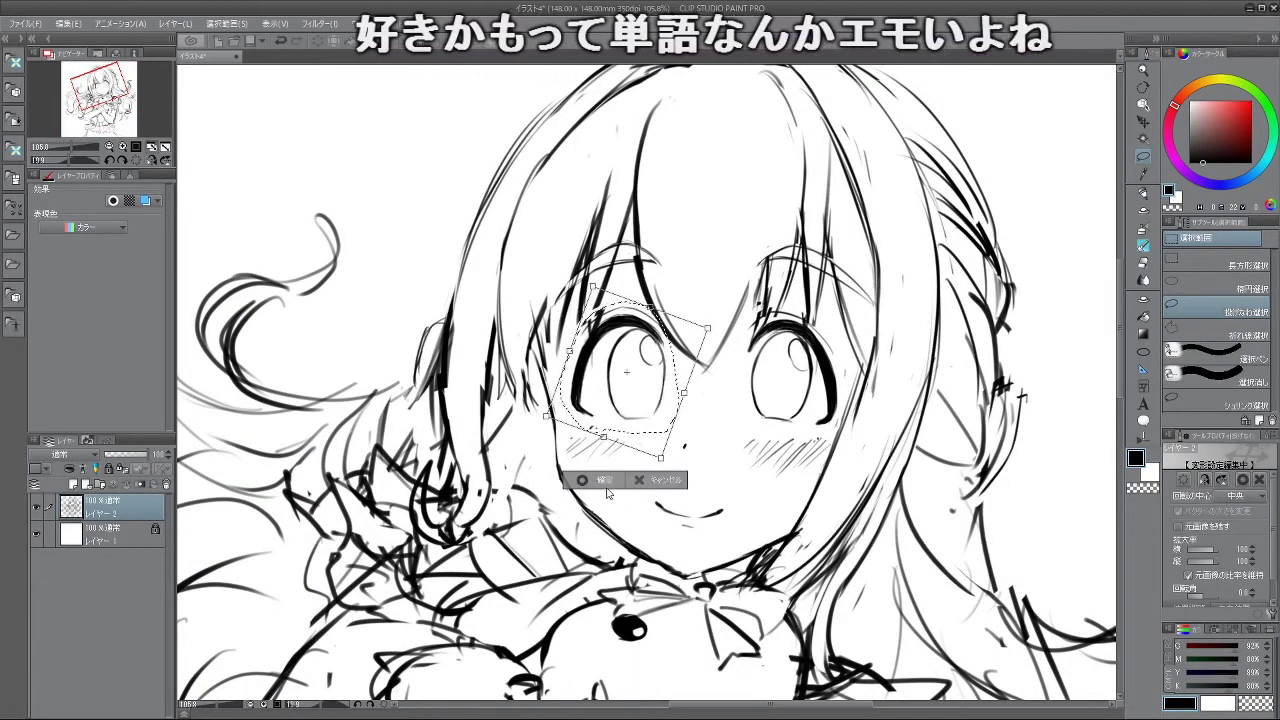
pyautogui.click(600, 480)
pyautogui.hotkey('ctrl', 'd')
# - Redraw the girl's cheek and jaw outline down to the chin with the watercolor brush
pyautogui.moveTo(740, 450); pyautogui.dragTo(639, 267)
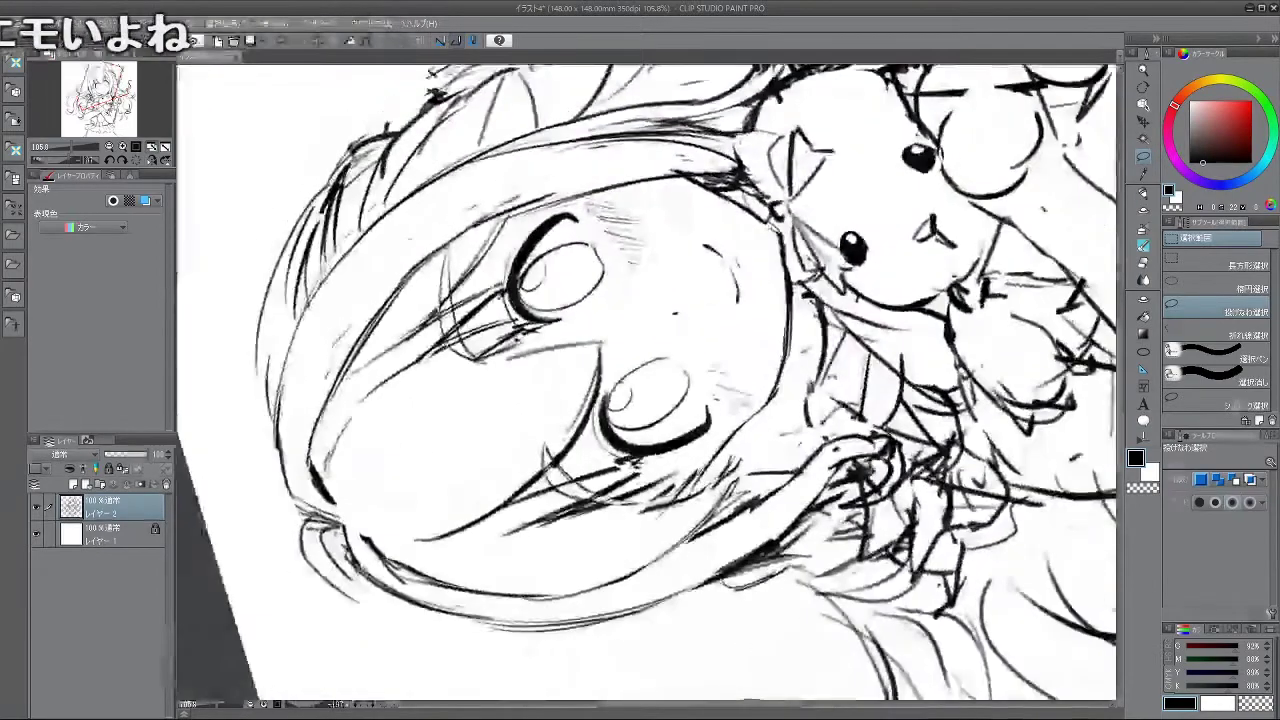
pyautogui.click(1145, 248)
pyautogui.moveTo(801, 234)
pyautogui.mouseDown()
pyautogui.moveTo(828, 270)
pyautogui.moveTo(843, 469)
pyautogui.mouseUp()
pyautogui.moveTo(880, 308); pyautogui.dragTo(810, 584)
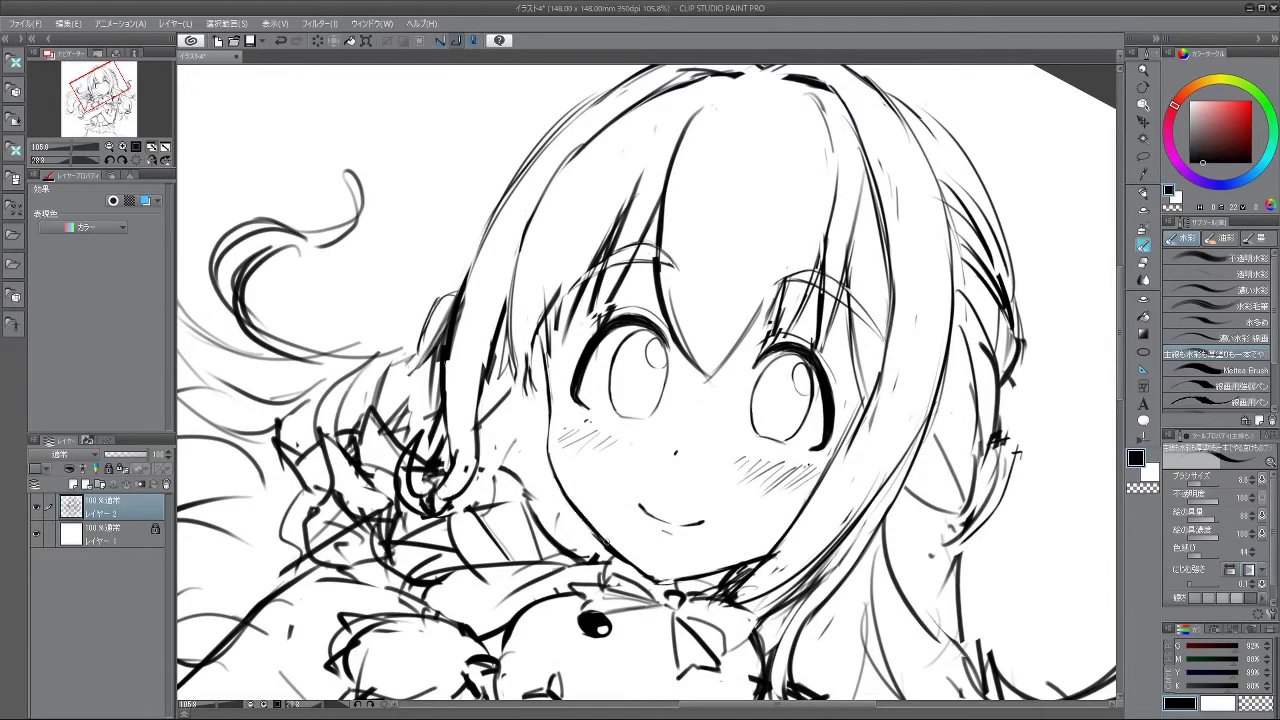
# - Refine the girl's jaw and chin outline with the watercolor brush, undoing the stroke that does not fit
pyautogui.moveTo(638, 614); pyautogui.dragTo(872, 438)
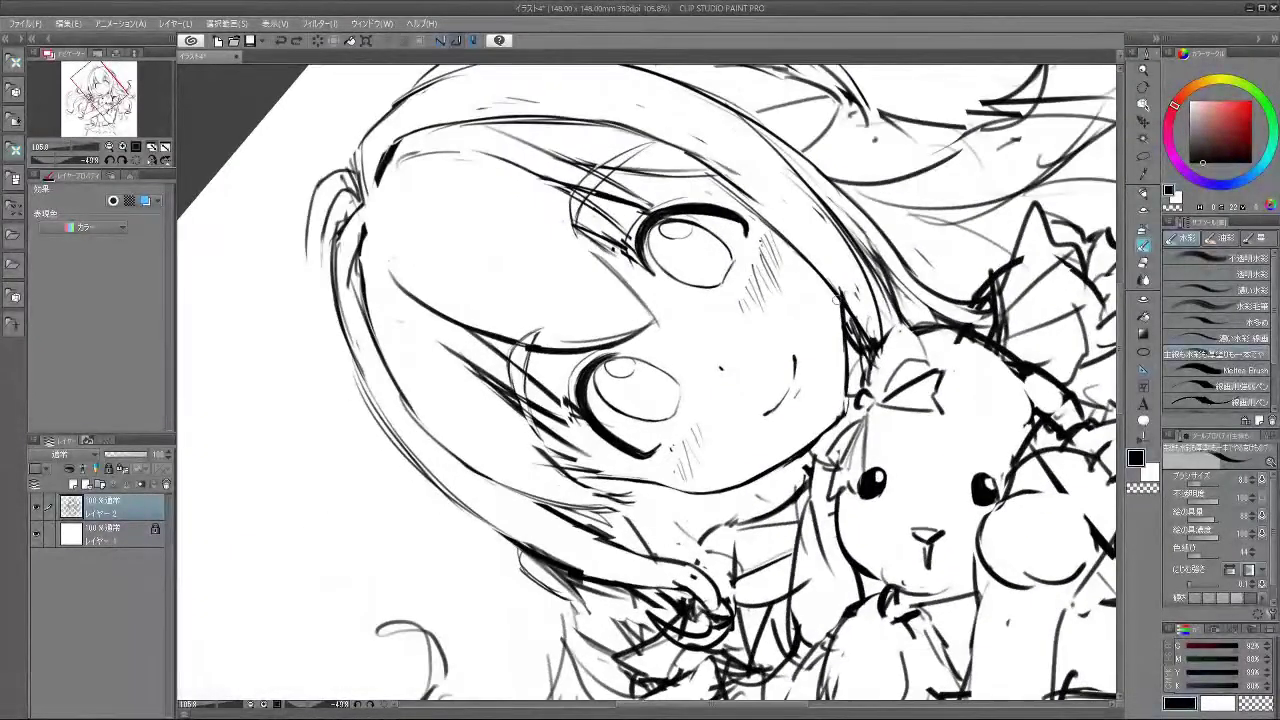
pyautogui.hotkey('ctrl', 'z')
pyautogui.moveTo(765, 604); pyautogui.dragTo(616, 631)
pyautogui.moveTo(826, 361); pyautogui.dragTo(793, 258)
pyautogui.moveTo(870, 336); pyautogui.dragTo(760, 418)
pyautogui.moveTo(729, 308); pyautogui.dragTo(763, 292)
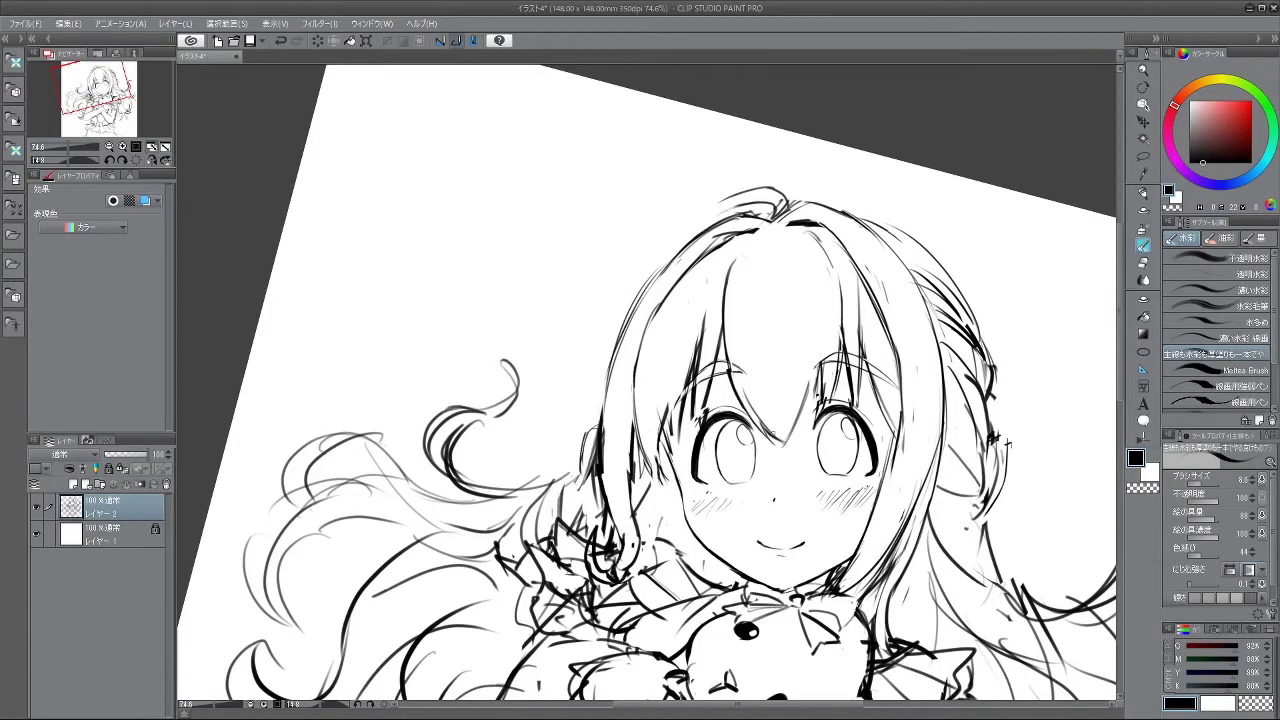
# - Try out fringe and side-hair strokes around the eyebrow on the hair-ruffle side, undoing the rejected ones
pyautogui.moveTo(852, 568); pyautogui.dragTo(938, 225)
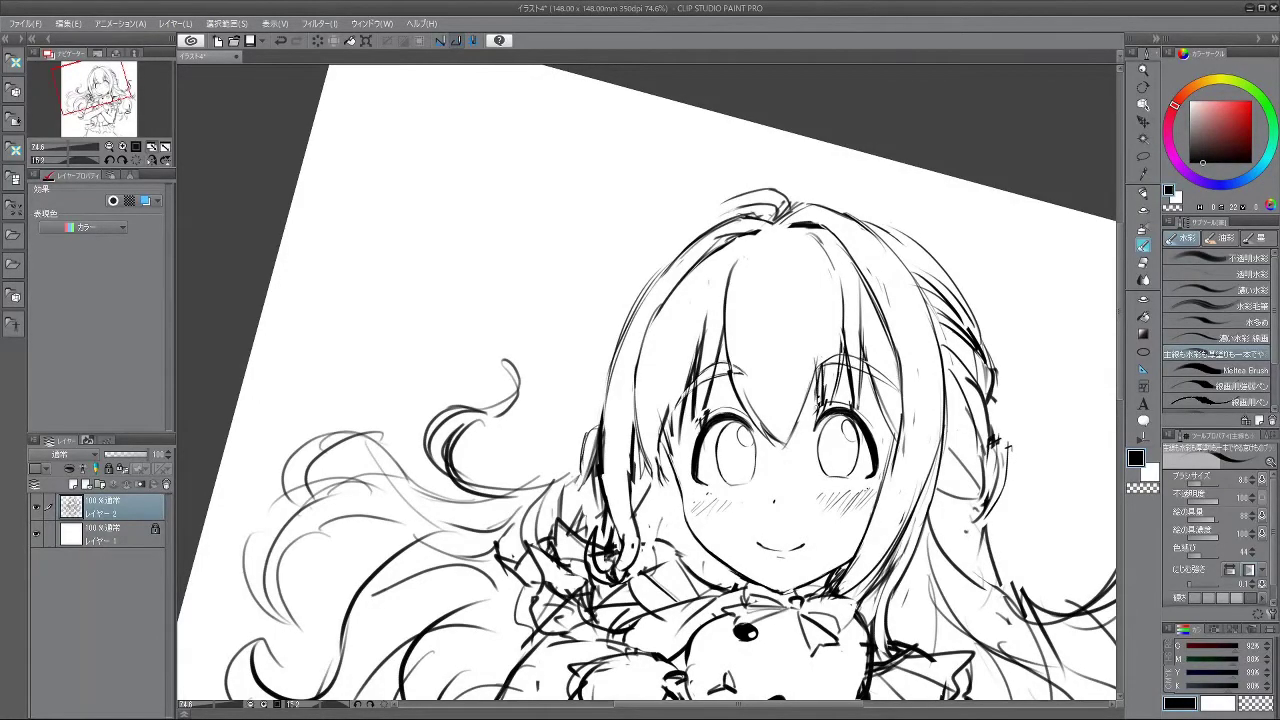
pyautogui.scroll(-8, 646, 386)
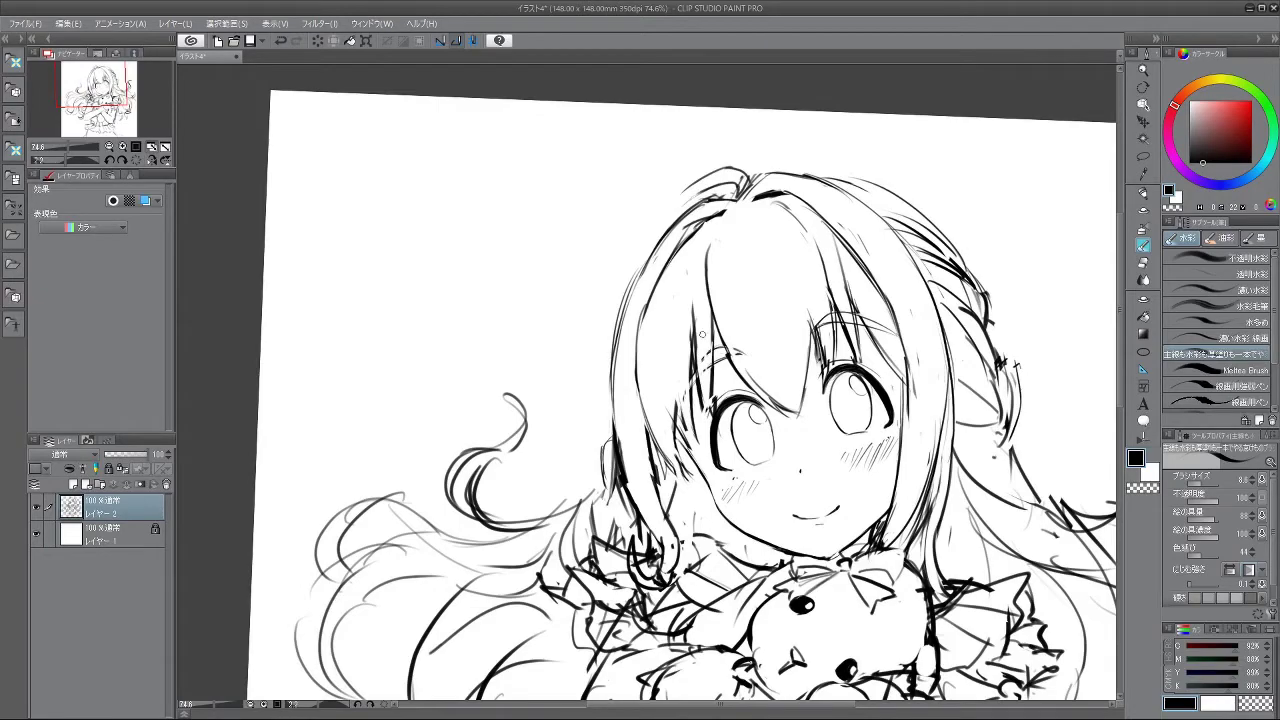
pyautogui.hotkey('ctrl', 'z')
pyautogui.moveTo(681, 386); pyautogui.dragTo(688, 432)
pyautogui.hotkey('ctrl', 'z')
pyautogui.moveTo(638, 548)
pyautogui.mouseDown()
pyautogui.moveTo(688, 534)
pyautogui.moveTo(775, 394)
pyautogui.mouseUp()
pyautogui.moveTo(587, 434); pyautogui.dragTo(671, 469)
pyautogui.moveTo(530, 455)
pyautogui.mouseDown()
pyautogui.moveTo(714, 557)
pyautogui.moveTo(790, 328)
pyautogui.mouseUp()
pyautogui.moveTo(752, 445); pyautogui.dragTo(766, 375)
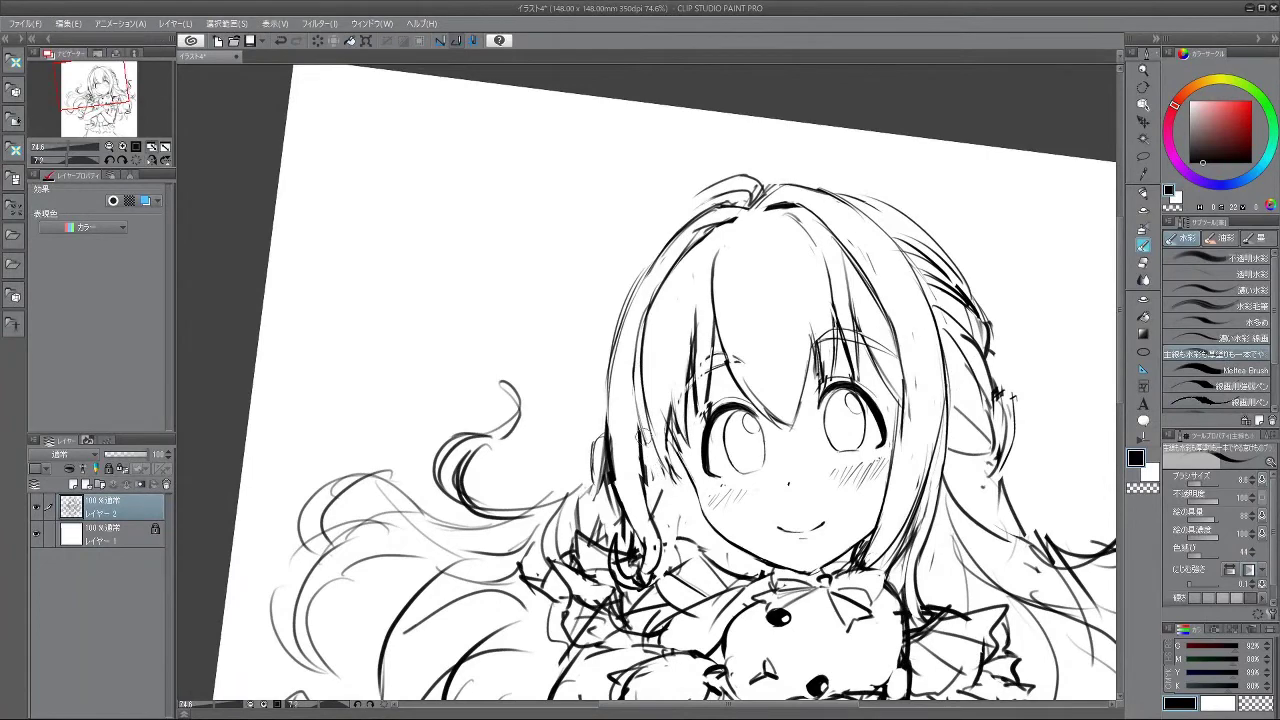
pyautogui.hotkey('ctrl', 'z')
pyautogui.hotkey('ctrl', 'z')
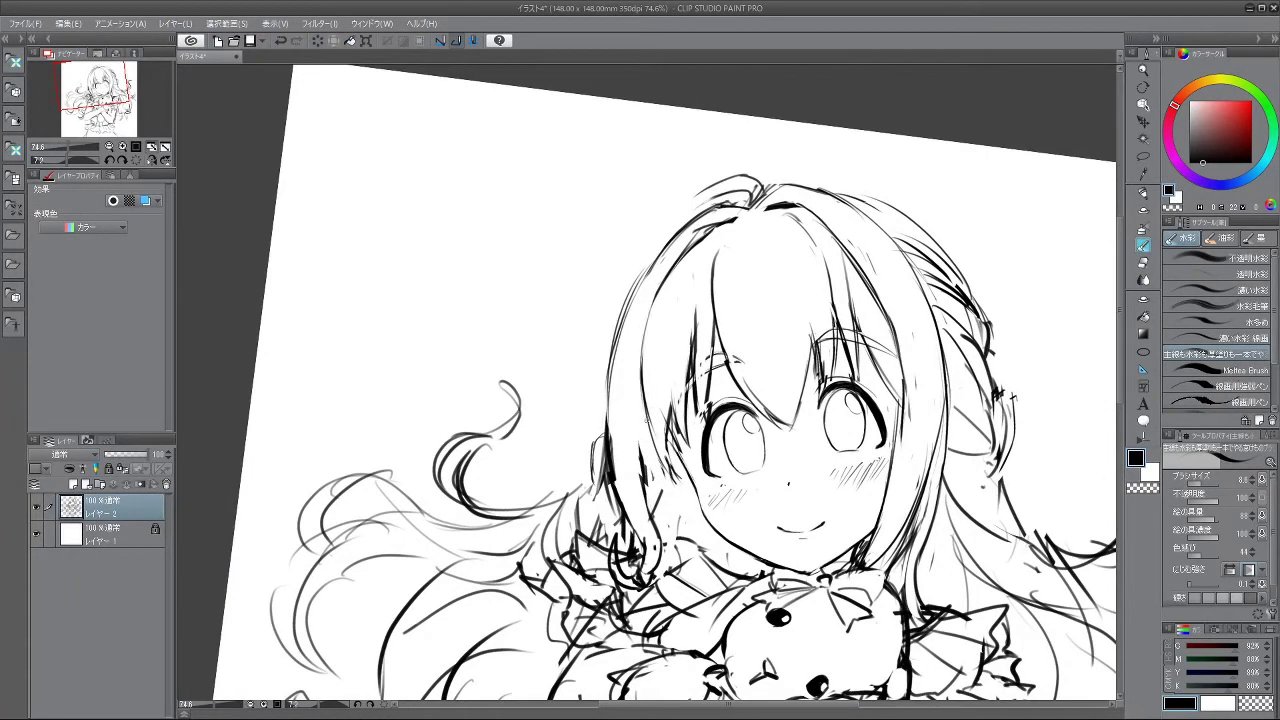
# - Examine the eyes and face balance from rotated, whole-figure and close-up views, undoing the trial stroke
pyautogui.moveTo(827, 398); pyautogui.dragTo(728, 465)
pyautogui.moveTo(780, 330); pyautogui.dragTo(782, 442)
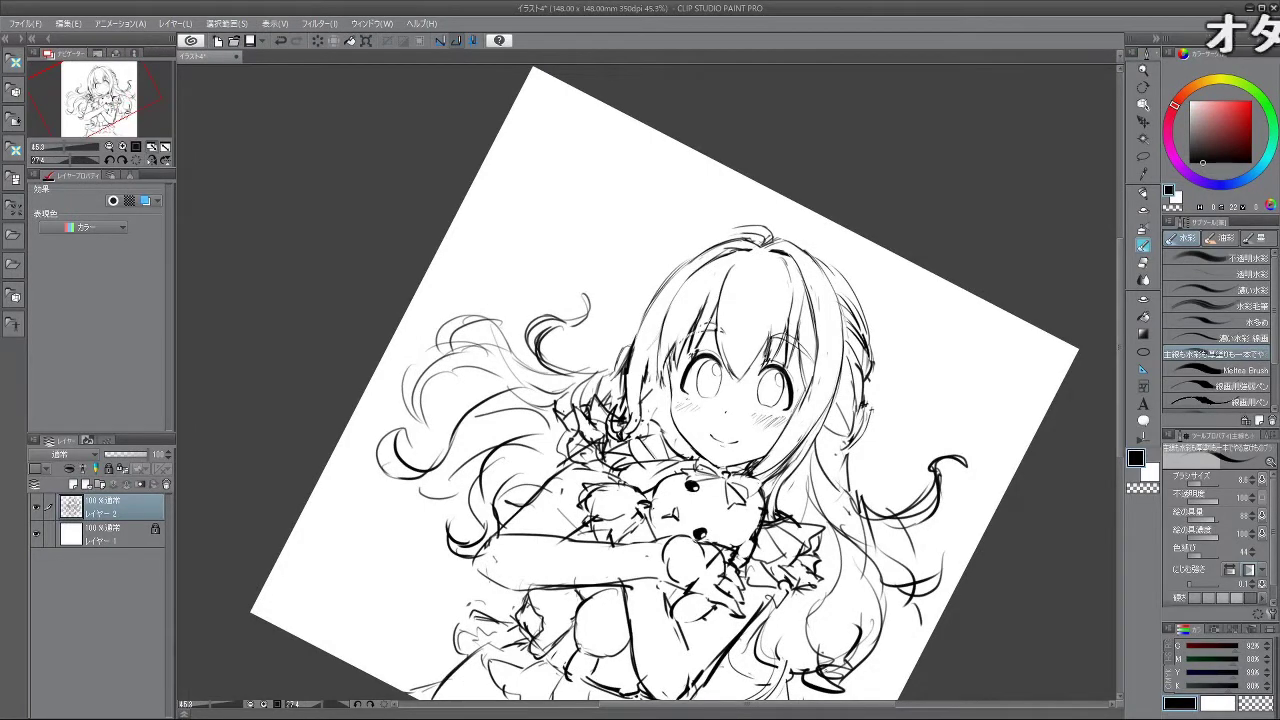
pyautogui.moveTo(810, 398); pyautogui.dragTo(809, 351)
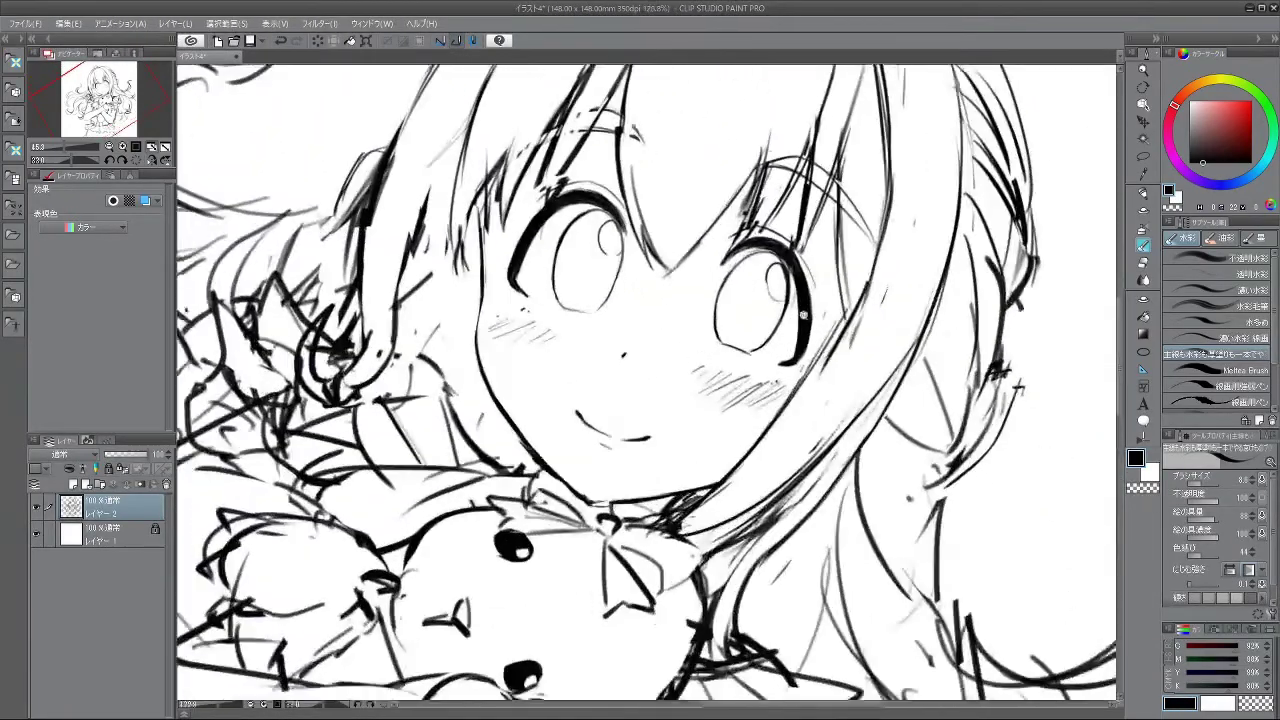
pyautogui.moveTo(803, 315); pyautogui.dragTo(764, 253)
pyautogui.press('m')
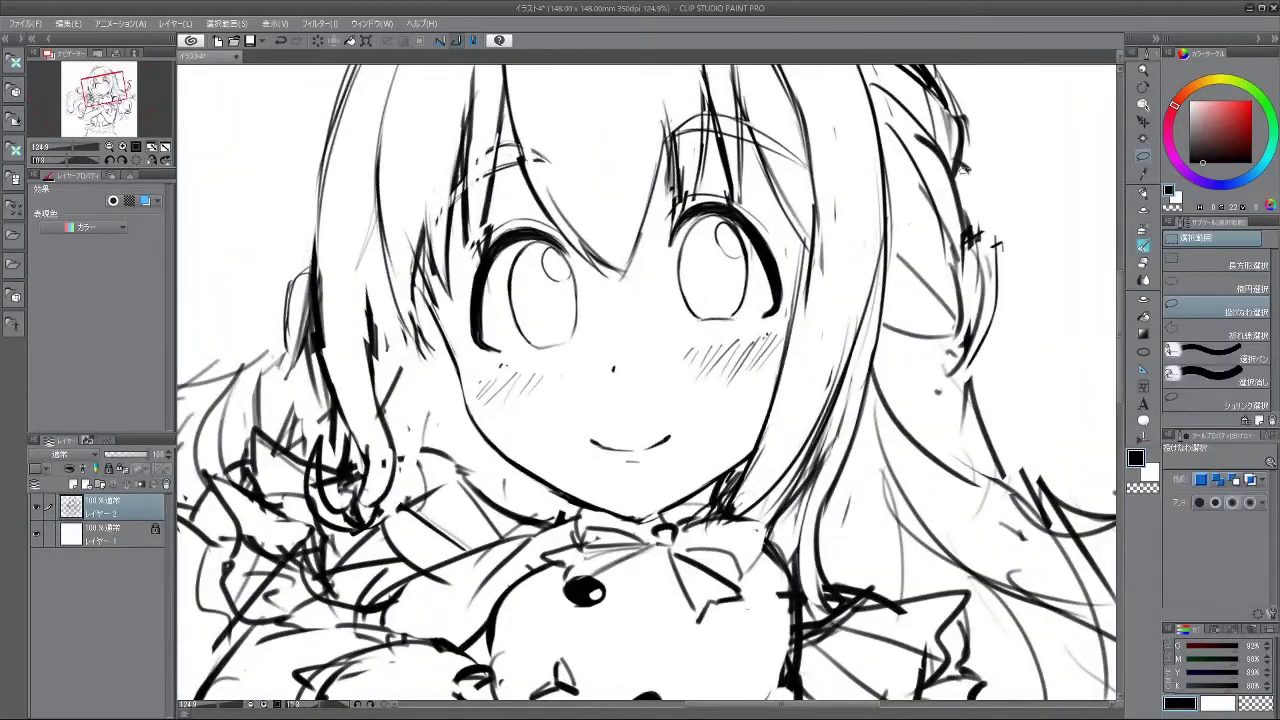
pyautogui.click(1143, 245)
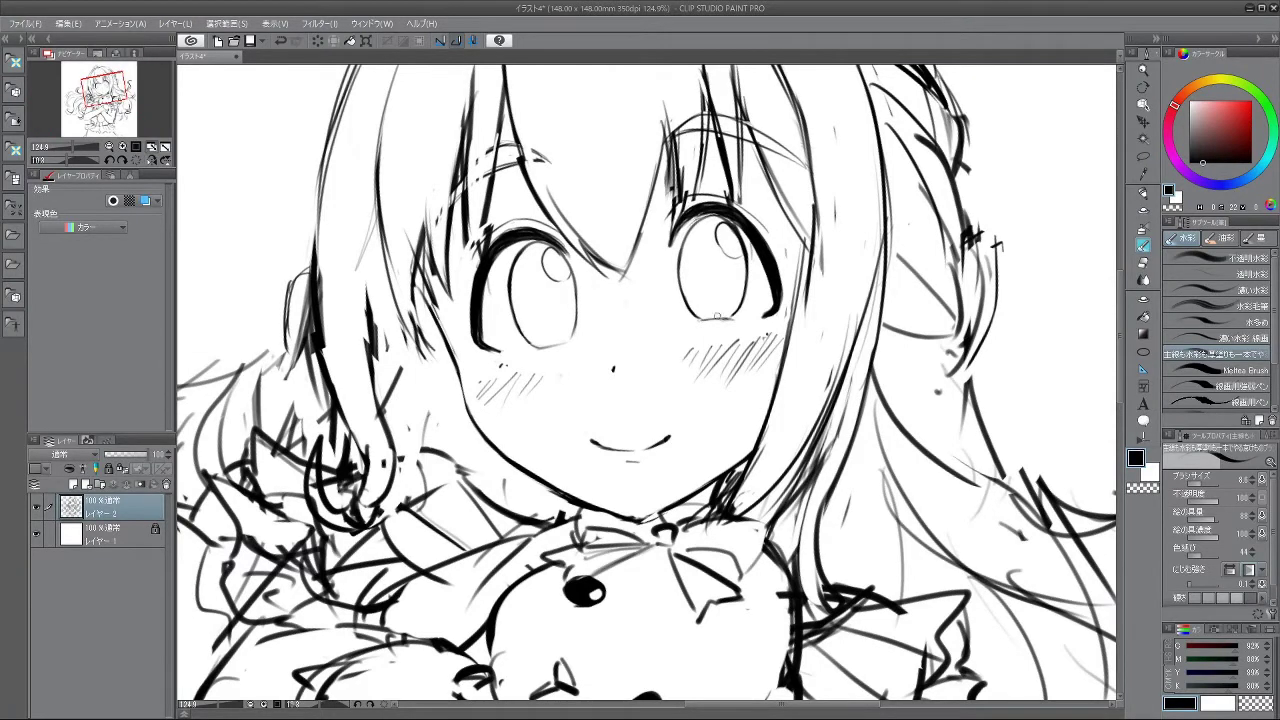
pyautogui.hotkey('ctrl', 'z')
# - Lasso the eye on the braid side, enlarge it very slightly with the transform, confirm and deselect
pyautogui.press('m')
pyautogui.moveTo(704, 322)
pyautogui.mouseDown()
pyautogui.moveTo(658, 258)
pyautogui.moveTo(670, 200)
pyautogui.mouseUp()
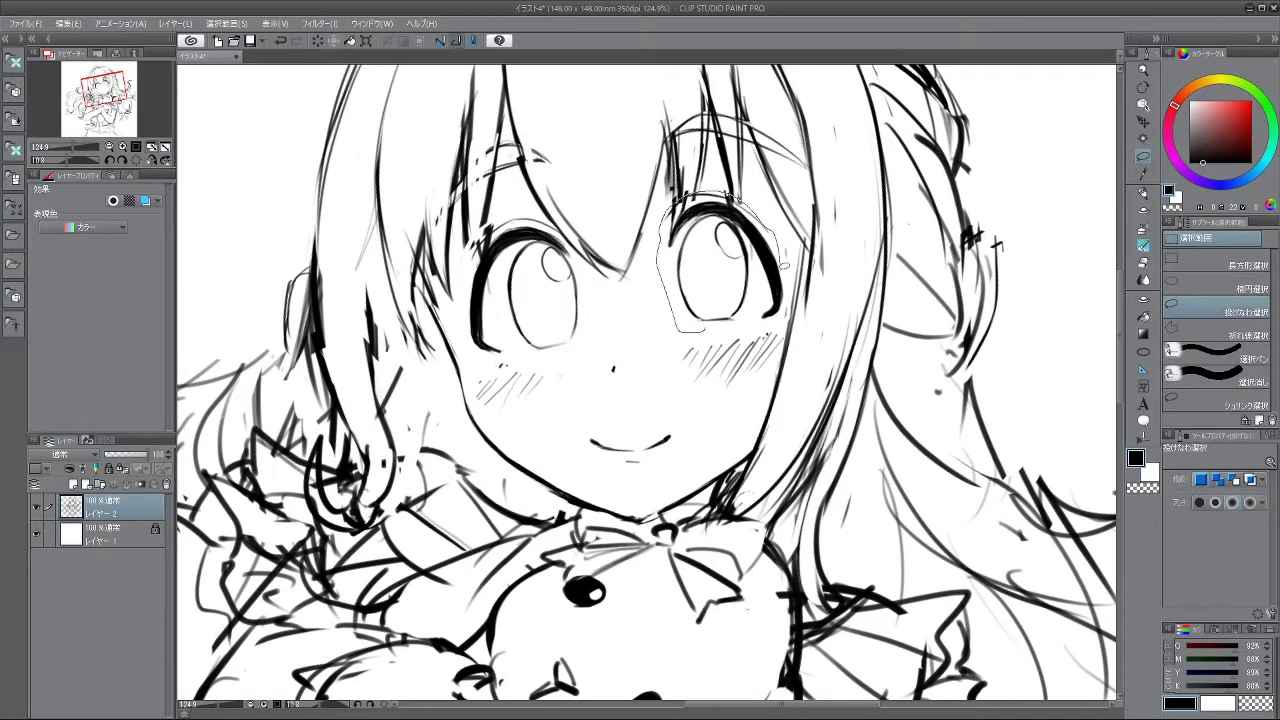
pyautogui.moveTo(781, 316)
pyautogui.mouseDown()
pyautogui.moveTo(712, 332)
pyautogui.moveTo(745, 302)
pyautogui.mouseUp()
pyautogui.click(752, 371)
pyautogui.moveTo(802, 211); pyautogui.dragTo(805, 209)
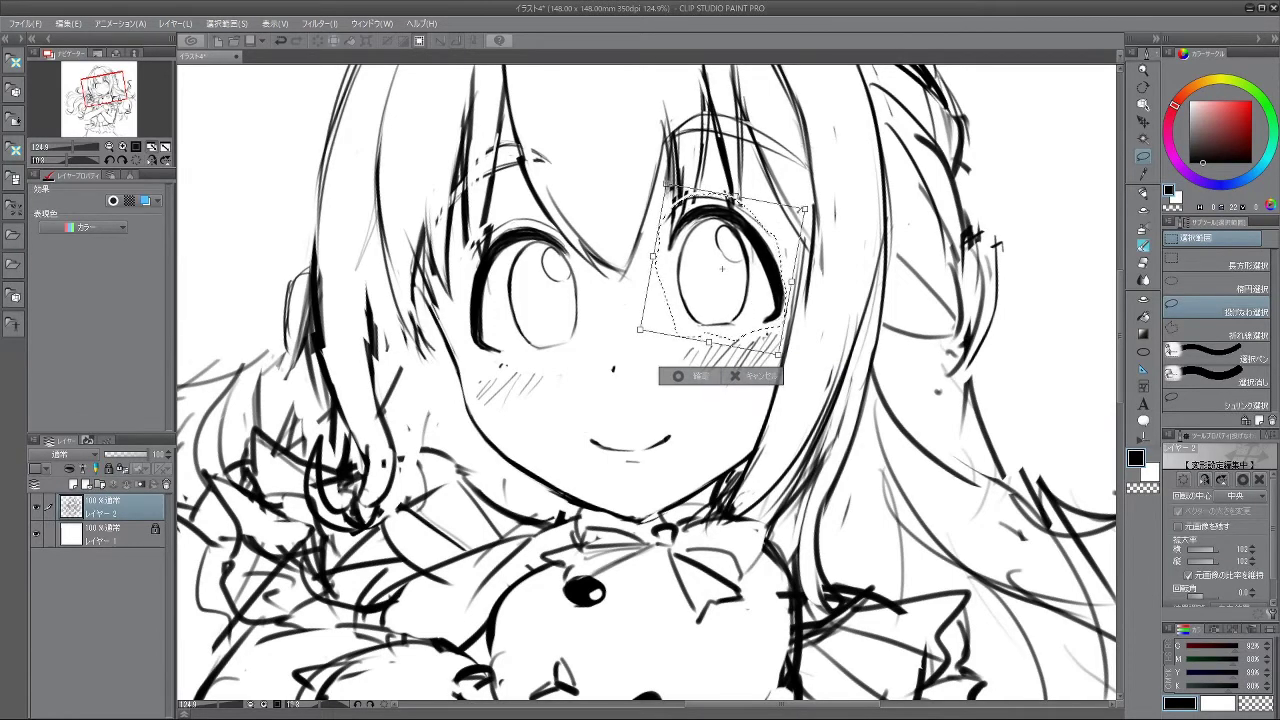
pyautogui.click(681, 377)
pyautogui.click(607, 375)
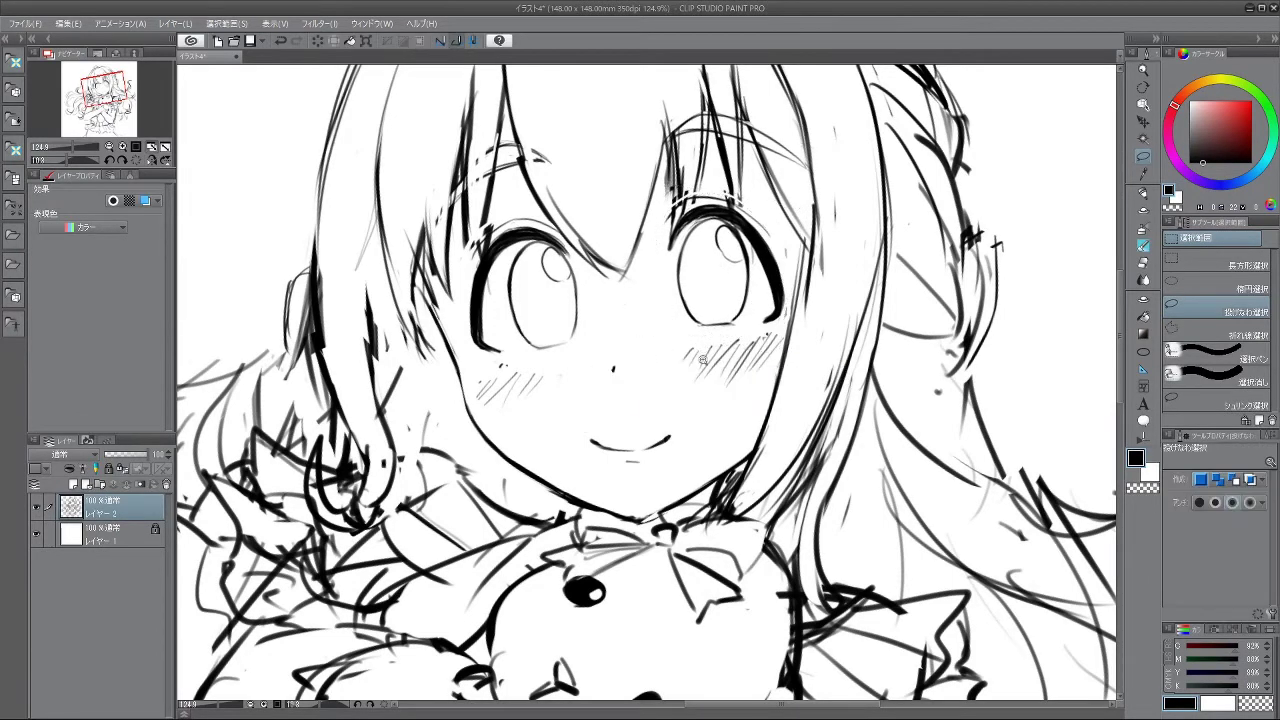
# - Retouch the tip of the chin with the watercolor brush while comparing the face from several angles
pyautogui.scroll(-5, 711, 370)
pyautogui.scroll(-1, 720, 336)
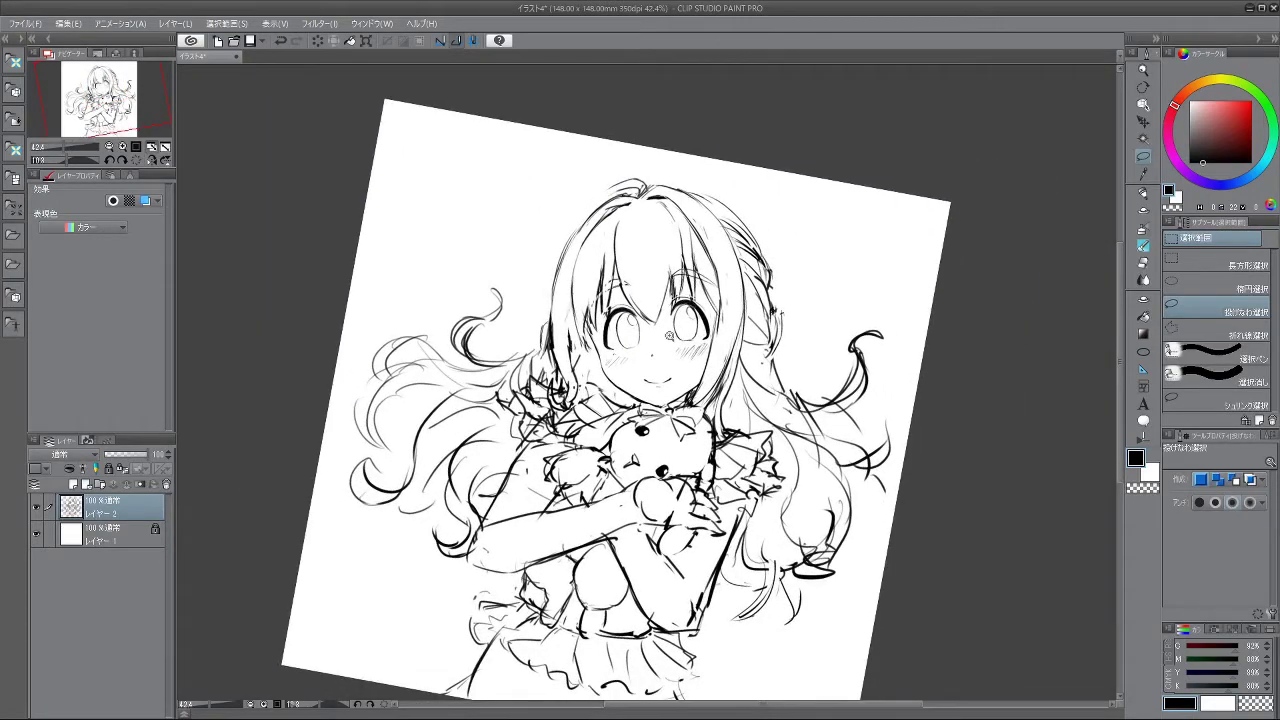
pyautogui.moveTo(669, 334); pyautogui.dragTo(735, 332)
pyautogui.moveTo(780, 370); pyautogui.dragTo(600, 258)
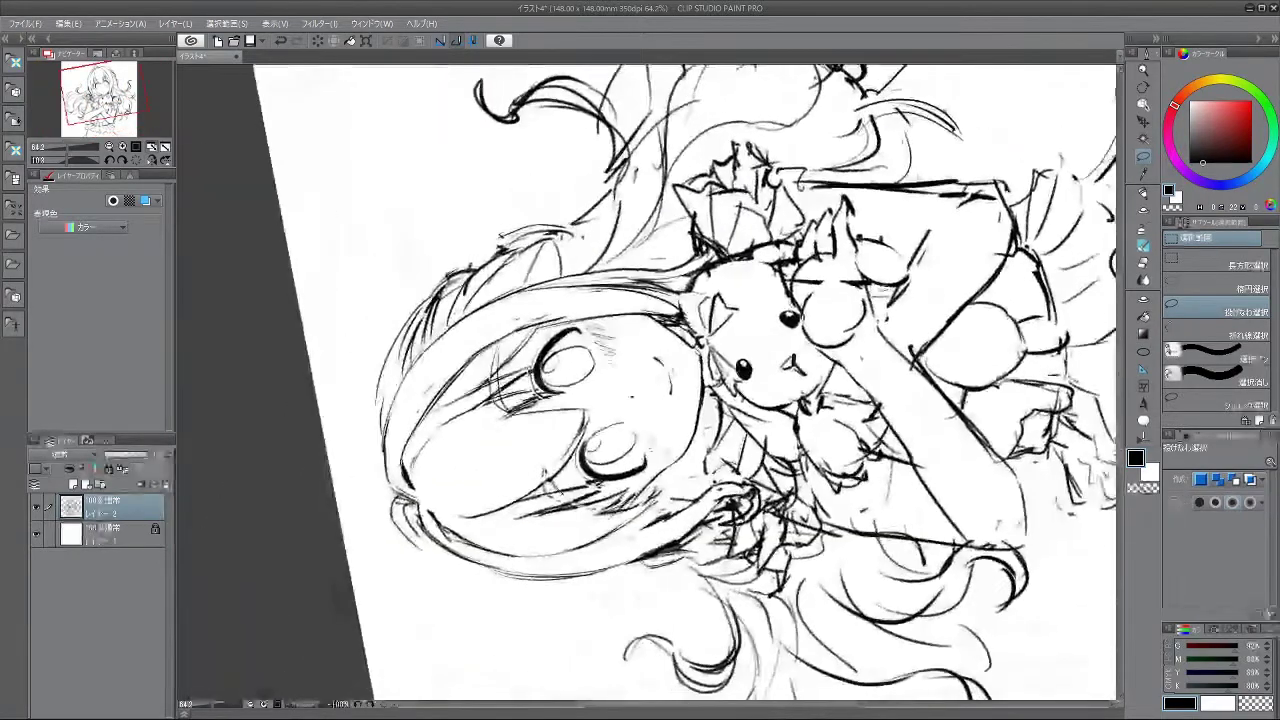
pyautogui.click(1144, 244)
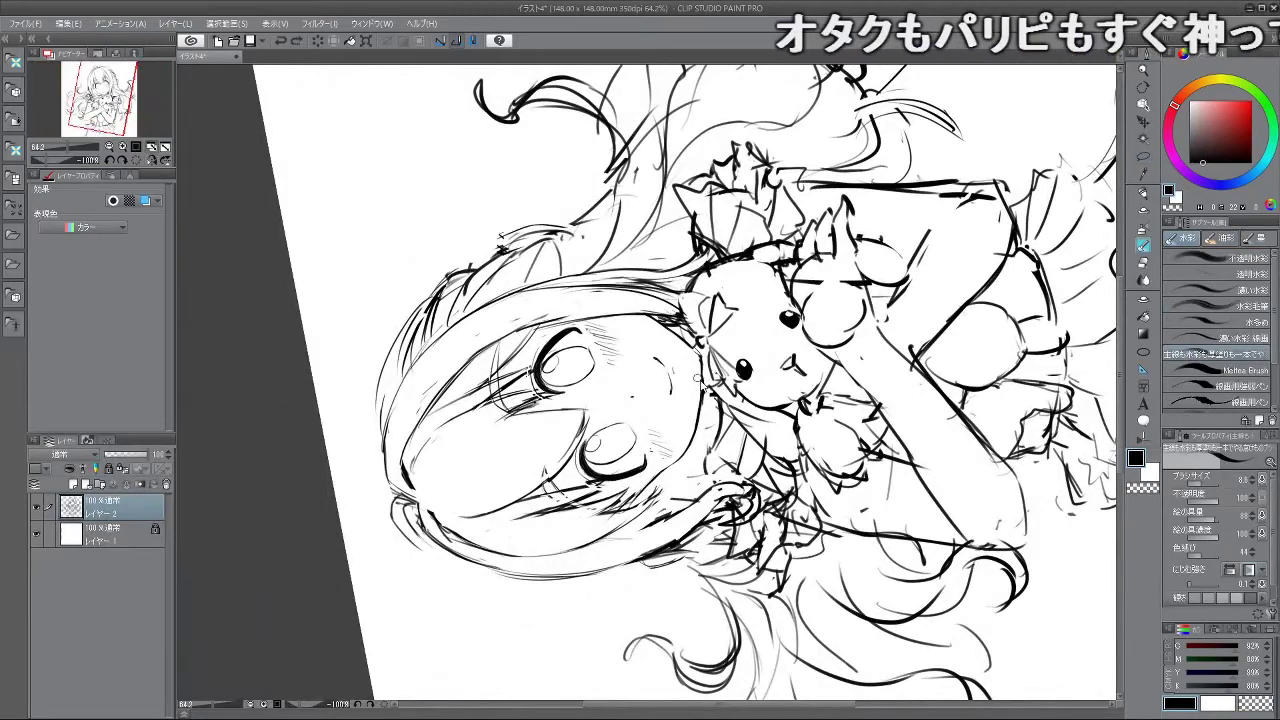
pyautogui.moveTo(700, 384)
pyautogui.mouseDown()
pyautogui.moveTo(695, 405)
pyautogui.moveTo(638, 448)
pyautogui.moveTo(615, 444)
pyautogui.mouseUp()
pyautogui.hotkey('ctrl', 'z')
pyautogui.moveTo(588, 396); pyautogui.dragTo(619, 433)
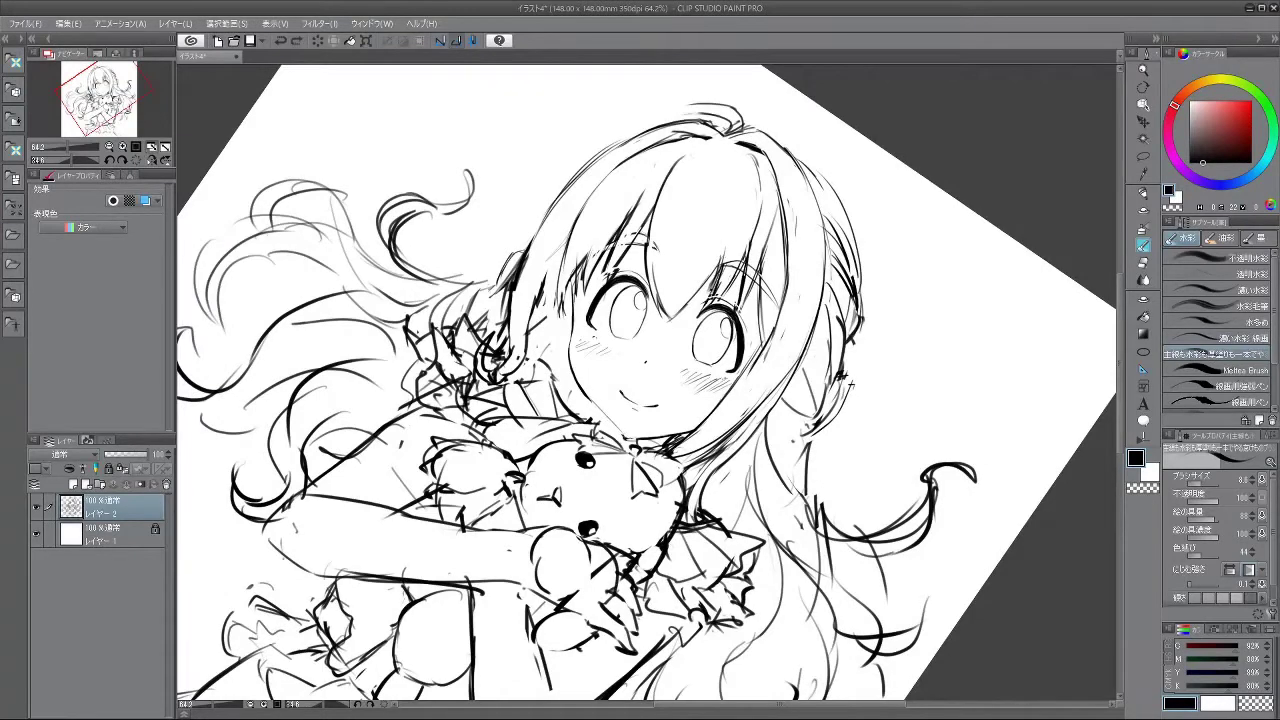
pyautogui.moveTo(848, 383); pyautogui.dragTo(712, 398)
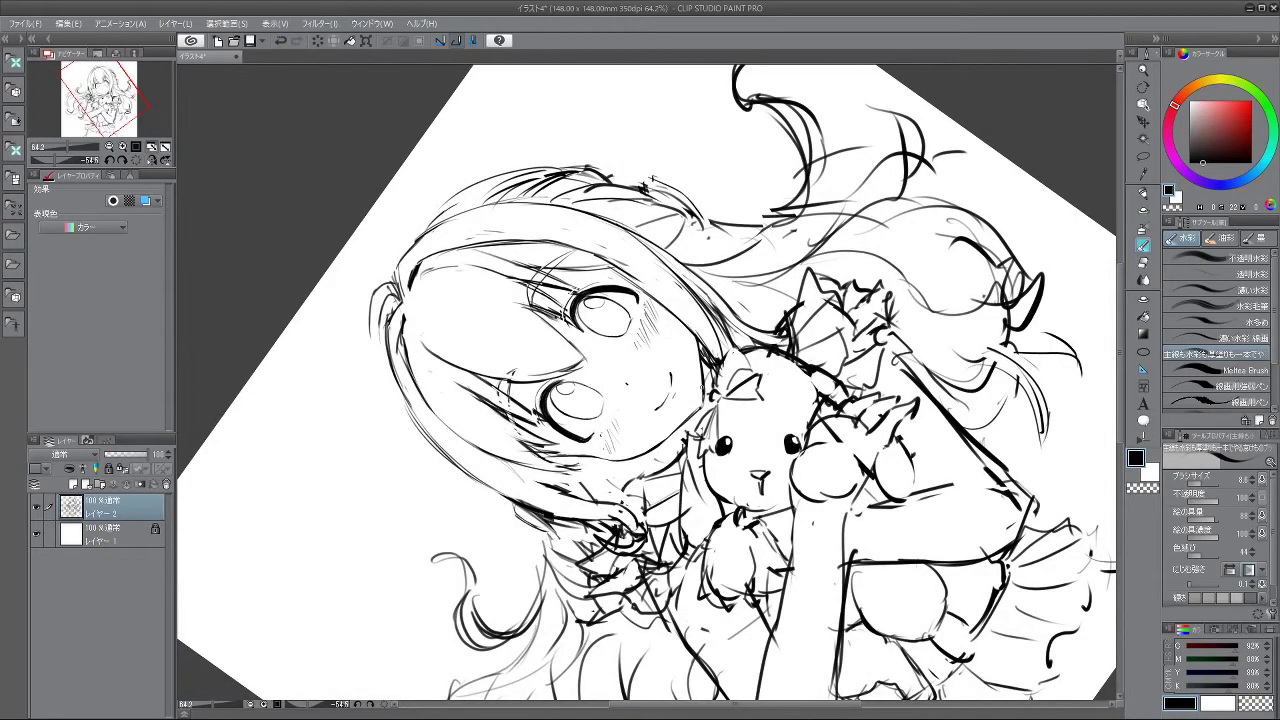
pyautogui.moveTo(702, 406)
pyautogui.mouseDown()
pyautogui.moveTo(617, 330)
pyautogui.moveTo(591, 402)
pyautogui.moveTo(637, 441)
pyautogui.moveTo(677, 434)
pyautogui.mouseUp()
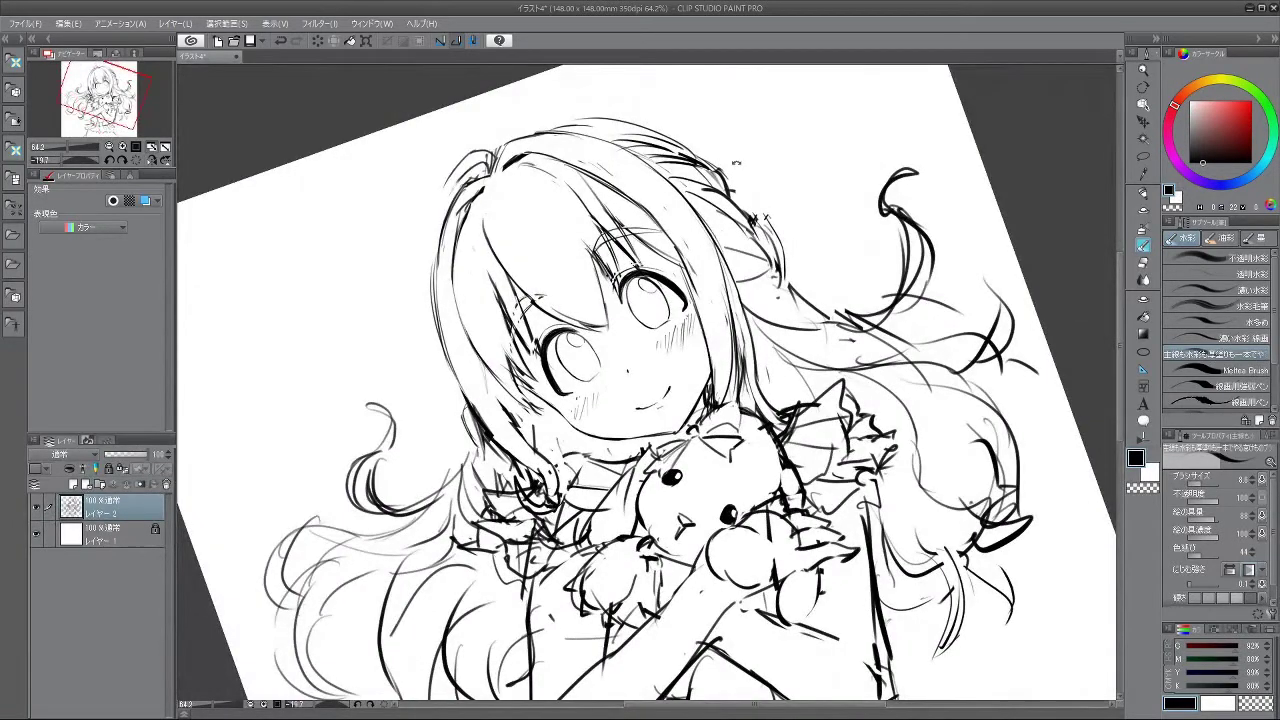
# - Lasso both eyes with their cheek blush, nudge them slightly toward the hair-ruffle side, confirm and deselect
pyautogui.click(1145, 157)
pyautogui.moveTo(740, 150); pyautogui.dragTo(857, 246)
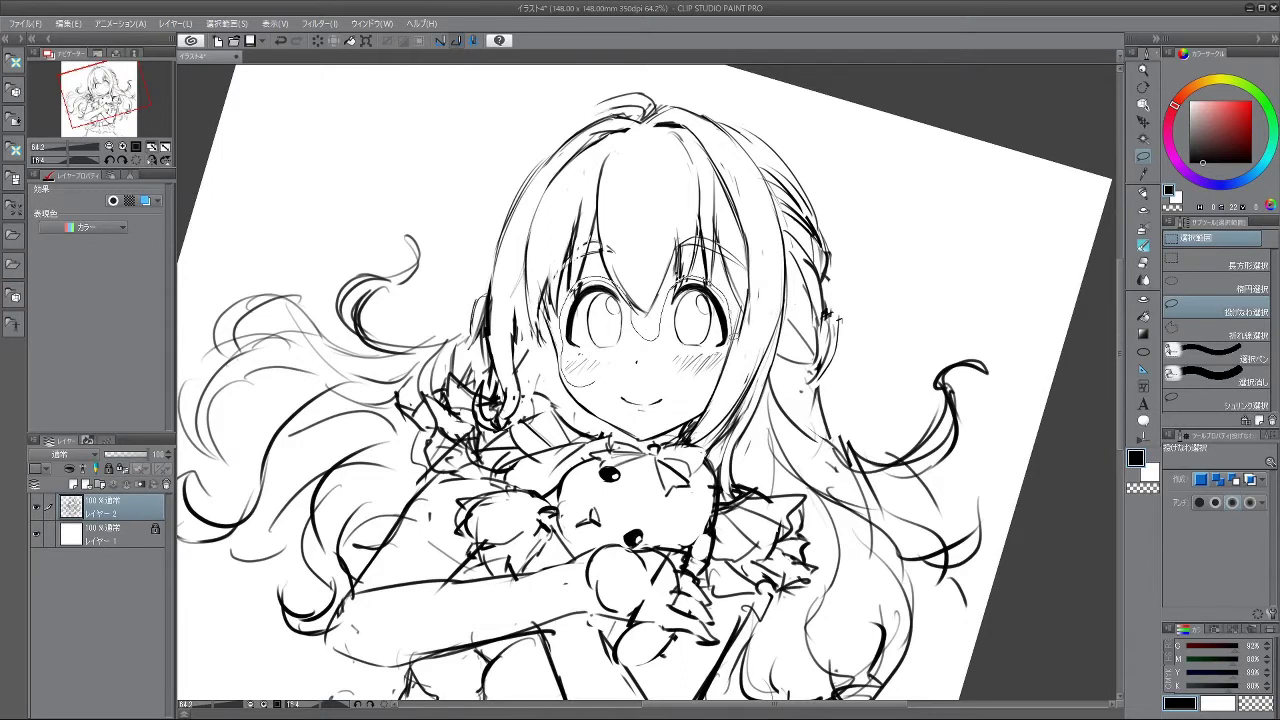
pyautogui.moveTo(700, 384); pyautogui.dragTo(594, 378)
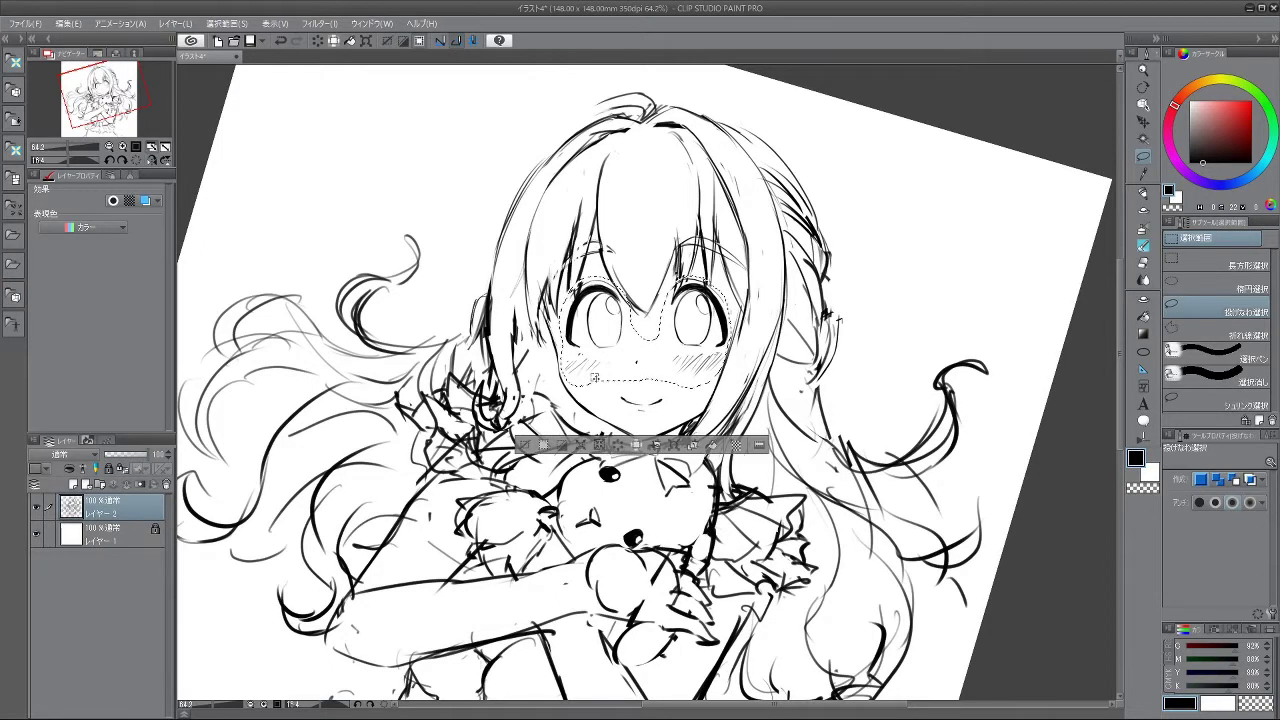
pyautogui.click(659, 443)
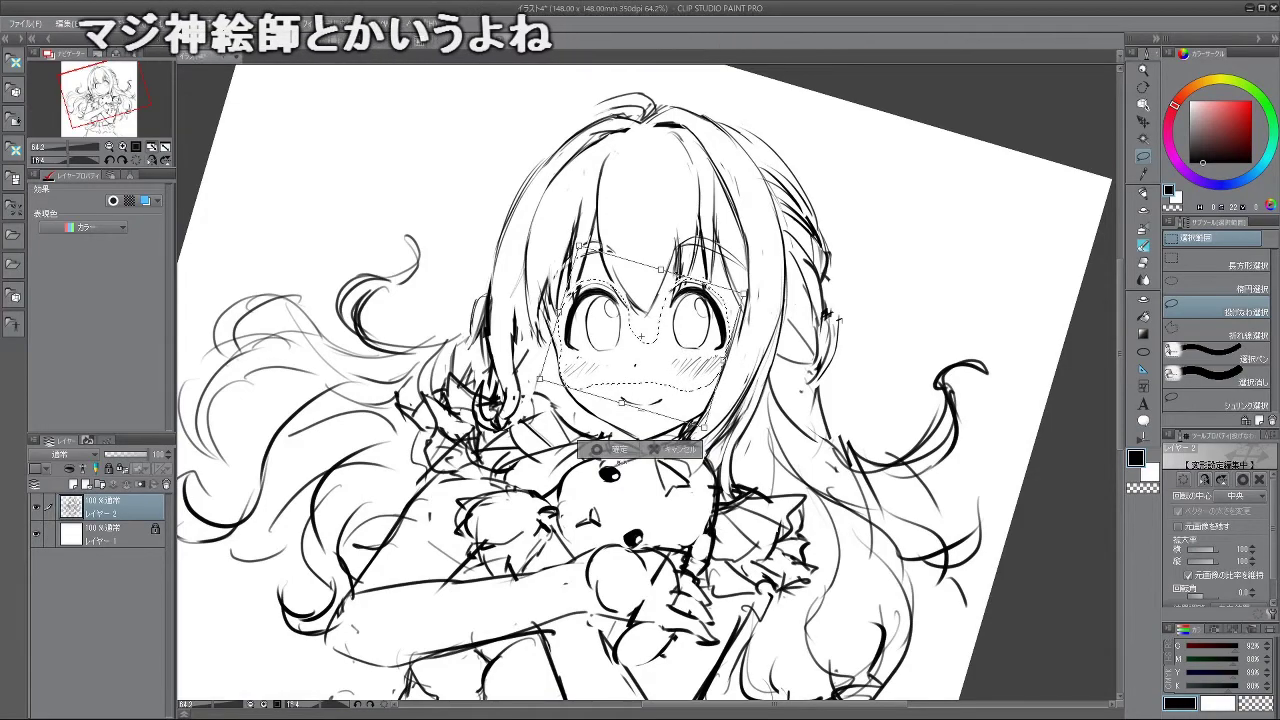
pyautogui.click(617, 449)
pyautogui.click(522, 449)
# - Examine the balance of the shifted eyes against the face and whole figure from zoomed-out views
pyautogui.moveTo(520, 465)
pyautogui.mouseDown()
pyautogui.moveTo(800, 416)
pyautogui.moveTo(687, 232)
pyautogui.moveTo(513, 306)
pyautogui.moveTo(518, 466)
pyautogui.mouseUp()
pyautogui.moveTo(778, 386); pyautogui.dragTo(640, 390)
pyautogui.moveTo(720, 411); pyautogui.dragTo(682, 381)
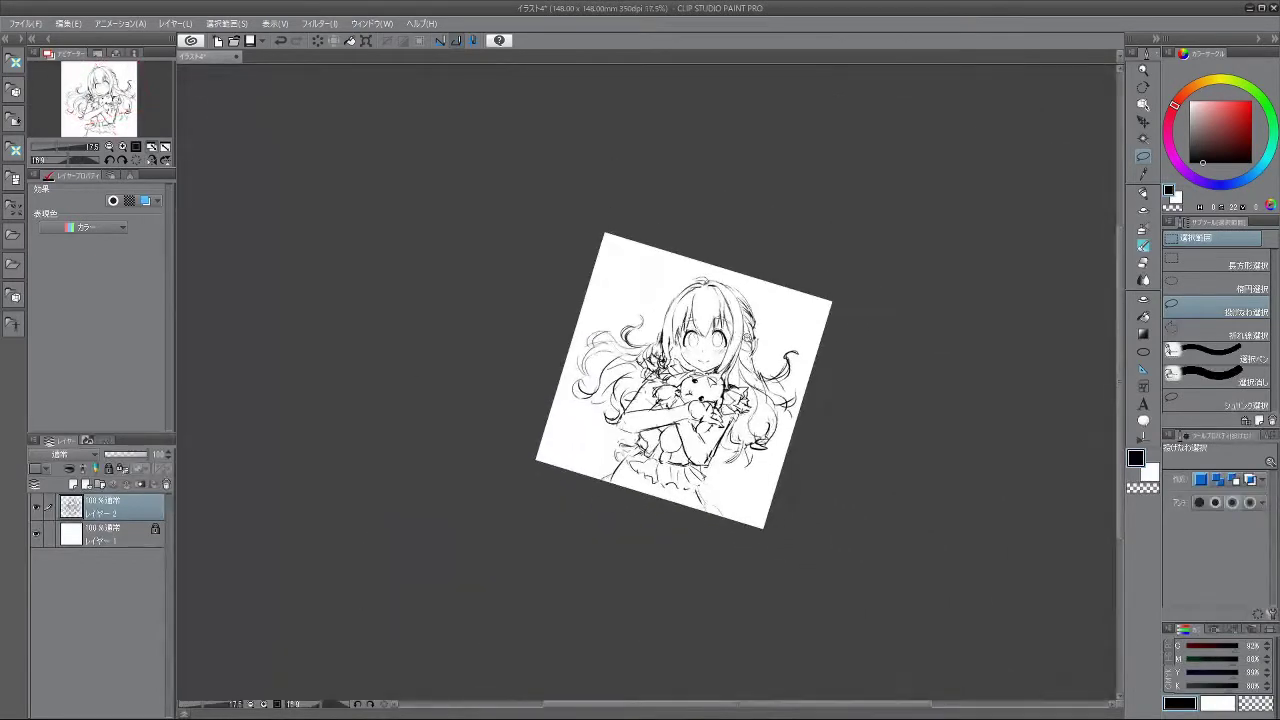
pyautogui.scroll(5, 725, 326)
pyautogui.moveTo(831, 366)
pyautogui.mouseDown()
pyautogui.moveTo(565, 219)
pyautogui.moveTo(740, 210)
pyautogui.moveTo(815, 298)
pyautogui.mouseUp()
# - Touch up the iris outline of the eye on the hair-ruffle side with the watercolor brush
pyautogui.click(1144, 246)
pyautogui.moveTo(745, 335); pyautogui.dragTo(725, 364)
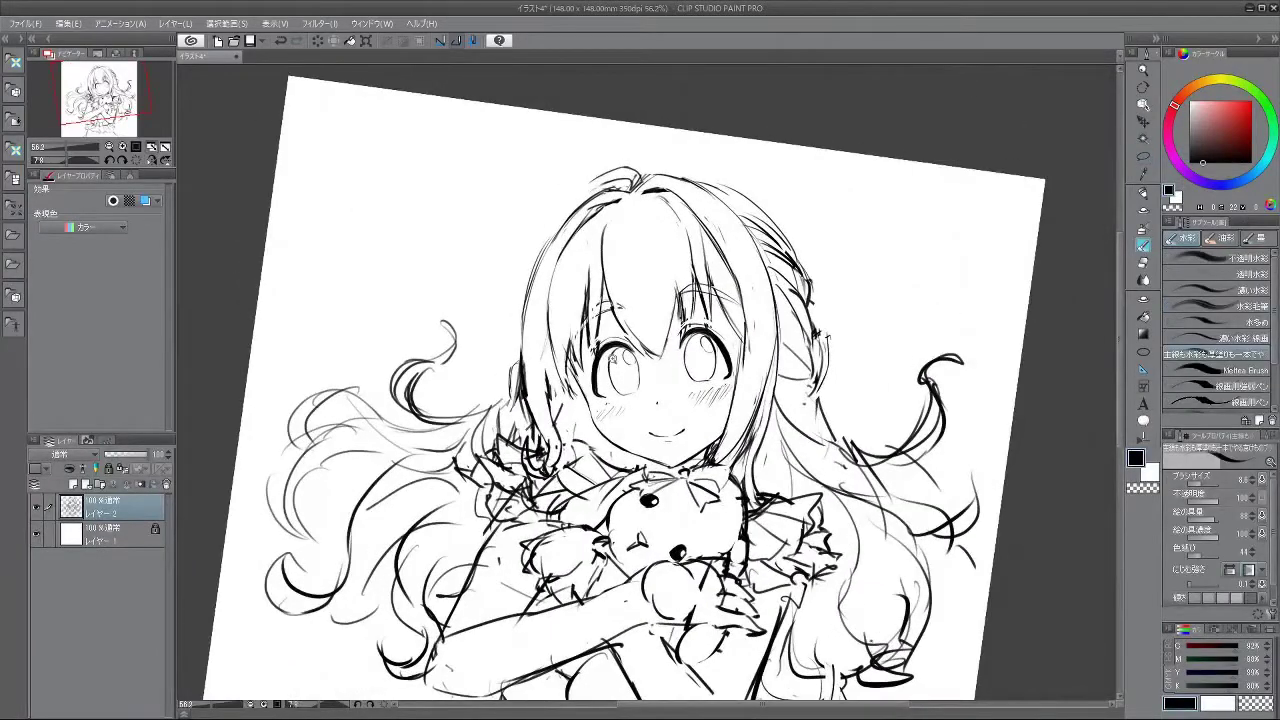
pyautogui.scroll(3, 604, 358)
pyautogui.moveTo(638, 428); pyautogui.dragTo(695, 381)
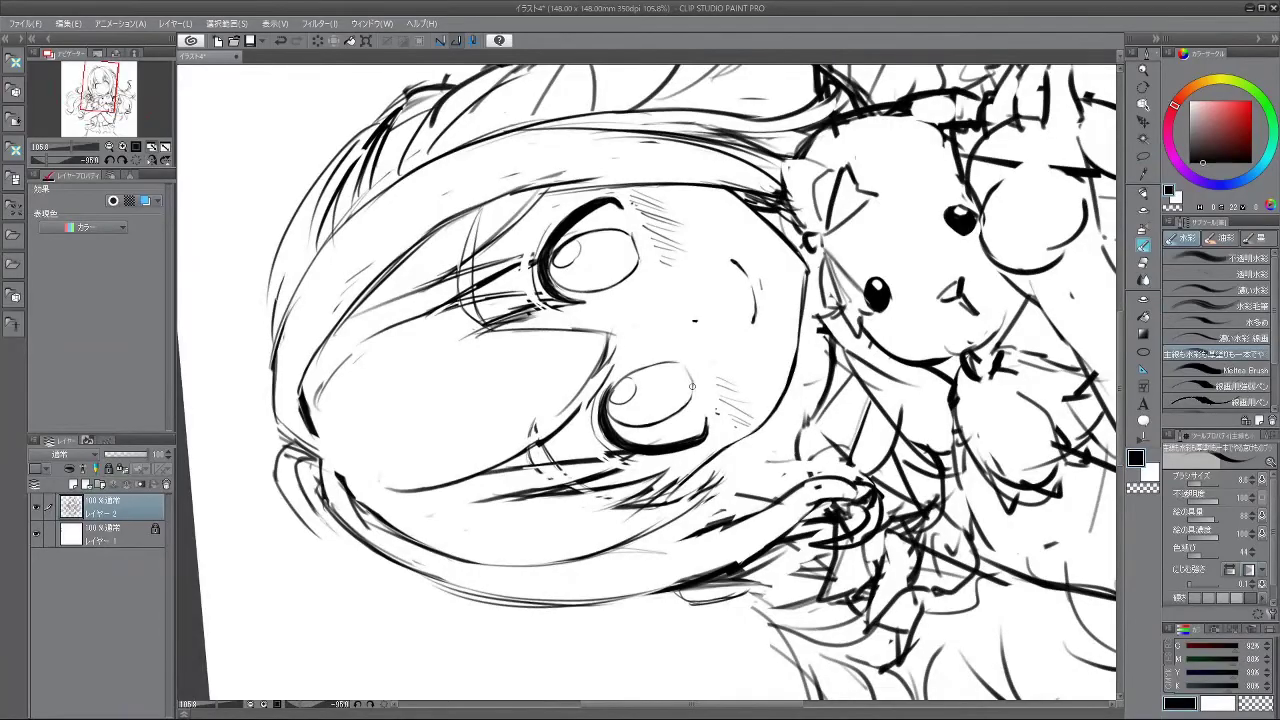
pyautogui.moveTo(570, 567); pyautogui.dragTo(572, 484)
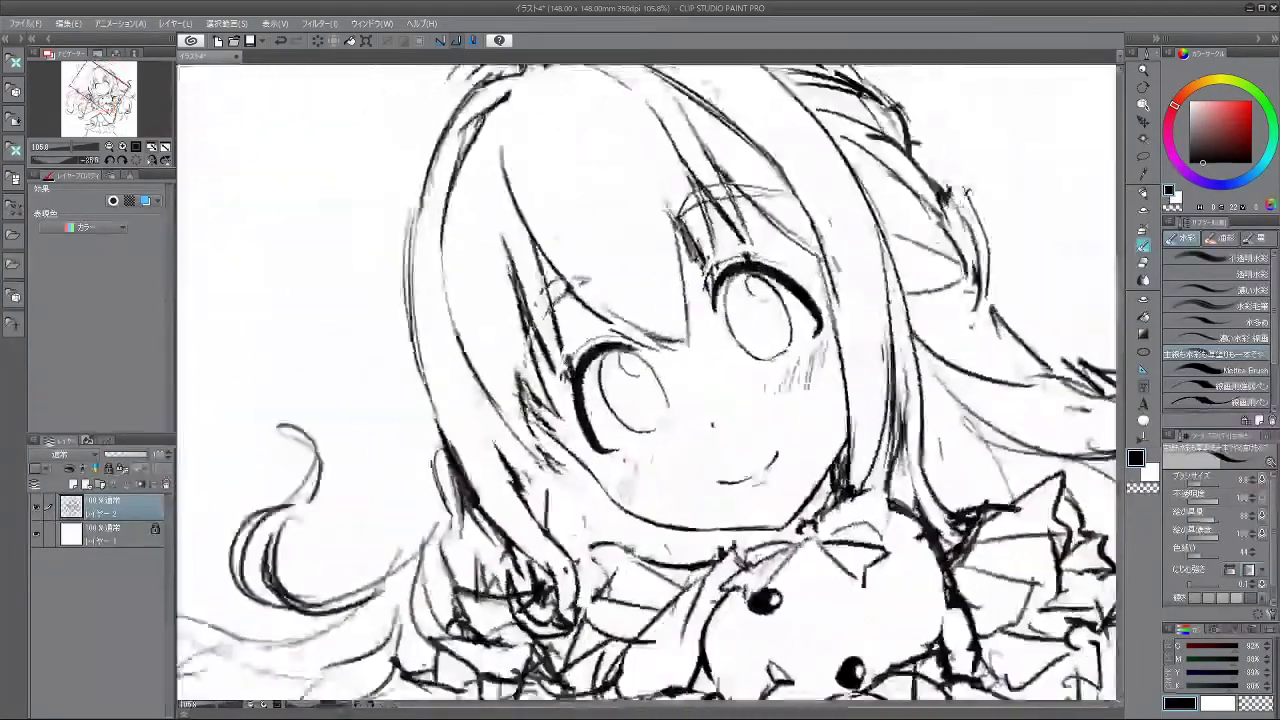
pyautogui.scroll(-3, 630, 510)
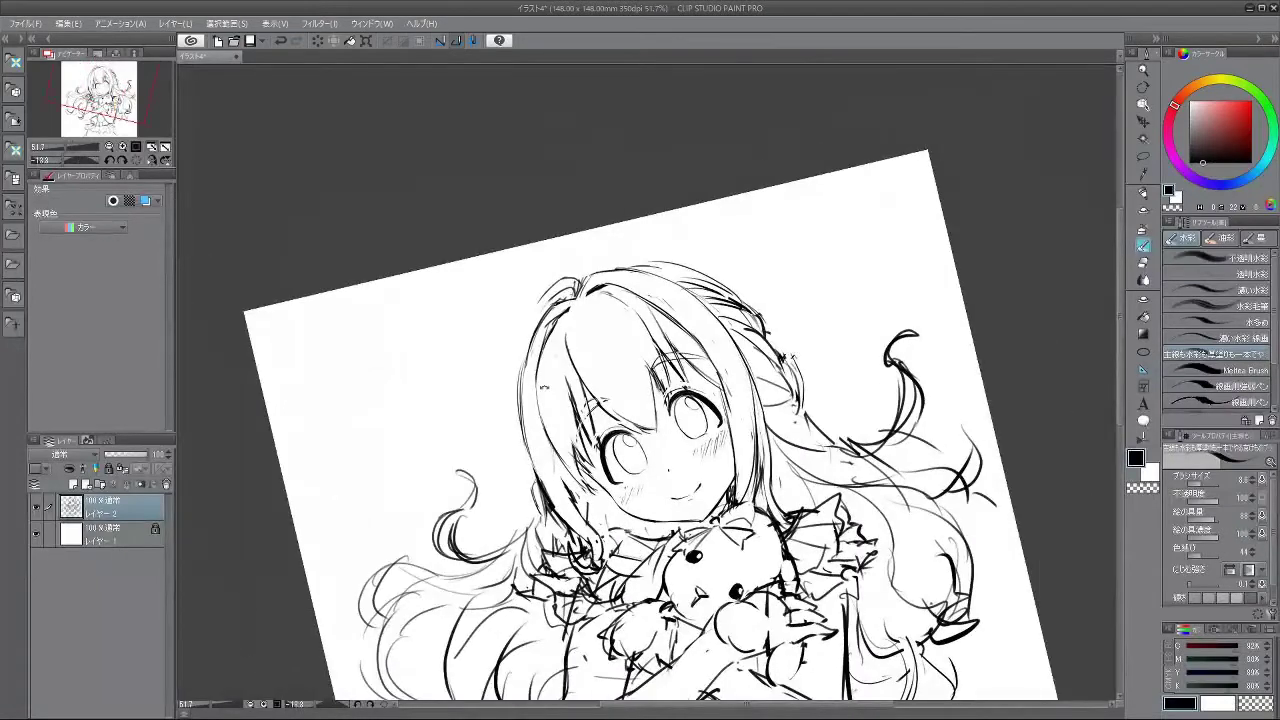
# - Refine the lower end of the braid with the watercolor brush while comparing the head upright and upside down
pyautogui.moveTo(520, 620); pyautogui.dragTo(427, 537)
pyautogui.scroll(3, 535, 465)
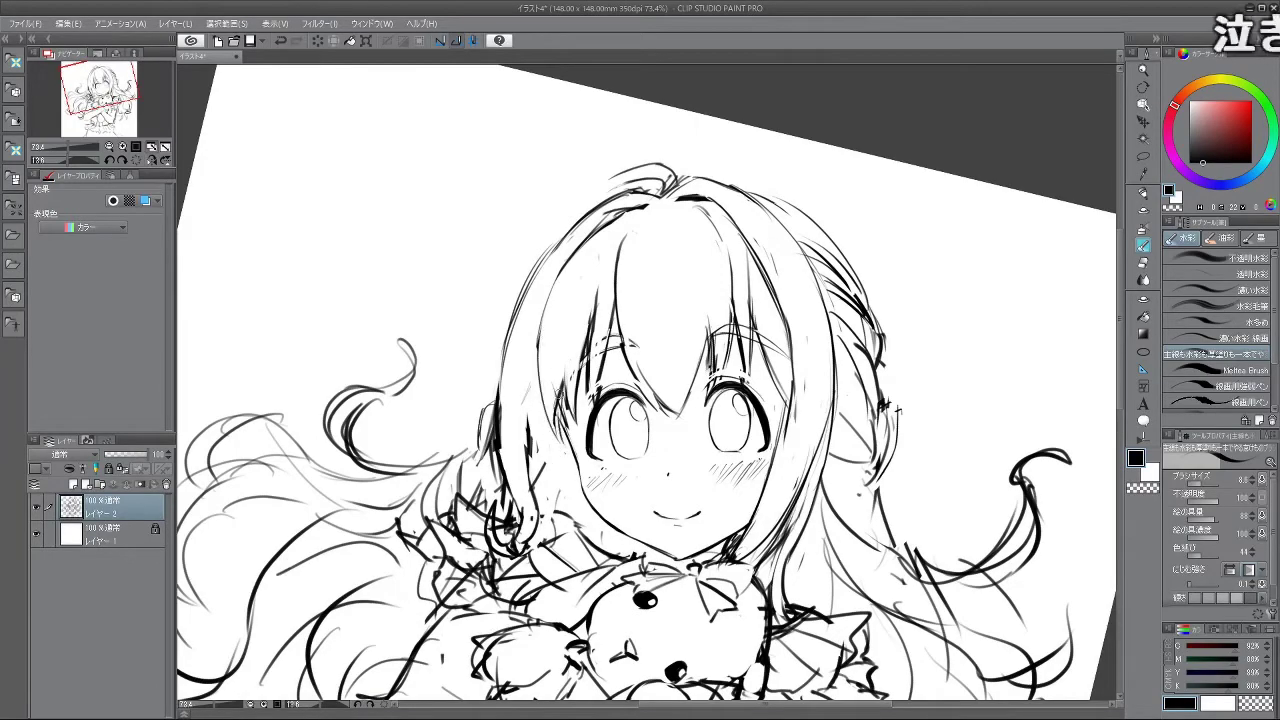
pyautogui.moveTo(548, 553); pyautogui.dragTo(773, 220)
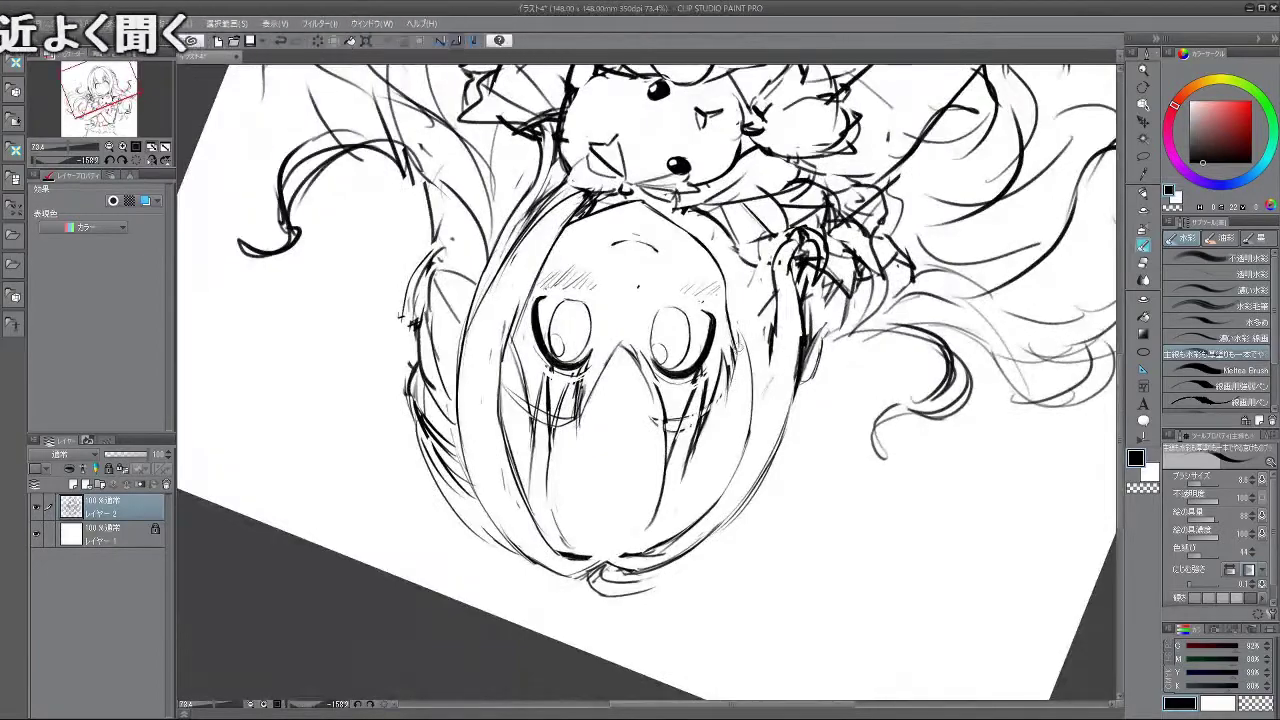
pyautogui.moveTo(719, 395); pyautogui.dragTo(572, 390)
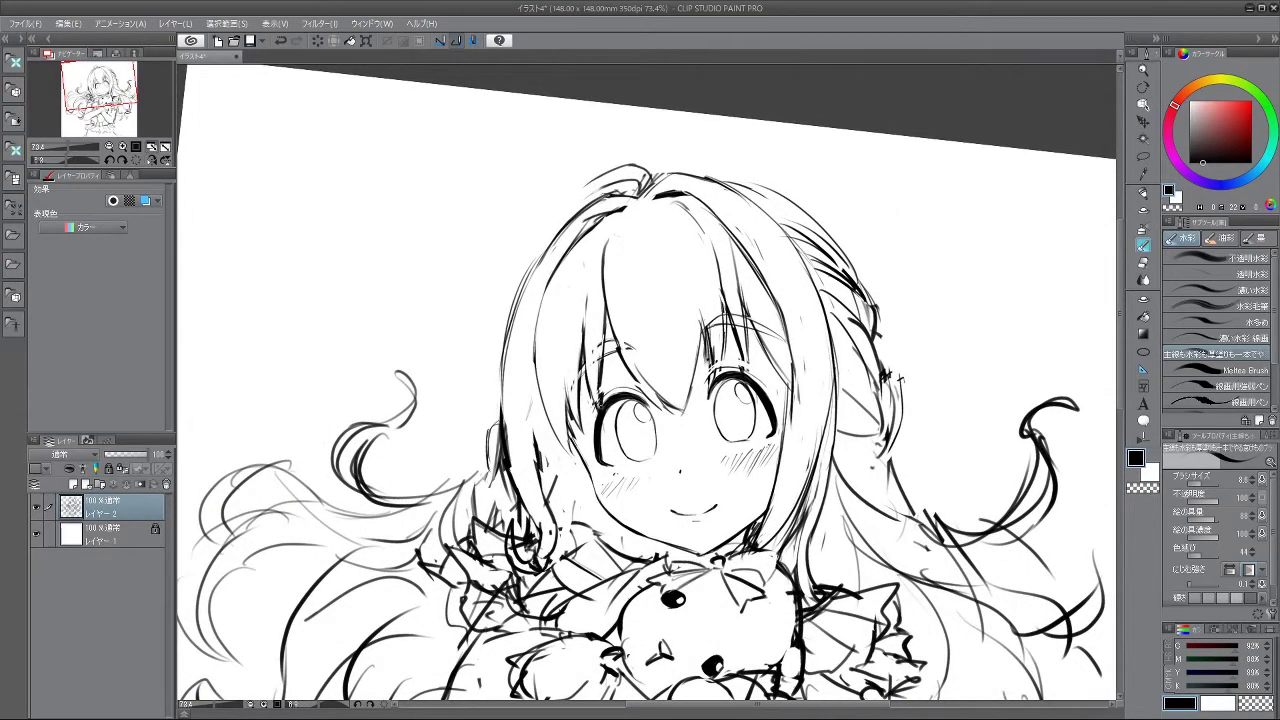
pyautogui.moveTo(587, 450); pyautogui.dragTo(693, 307)
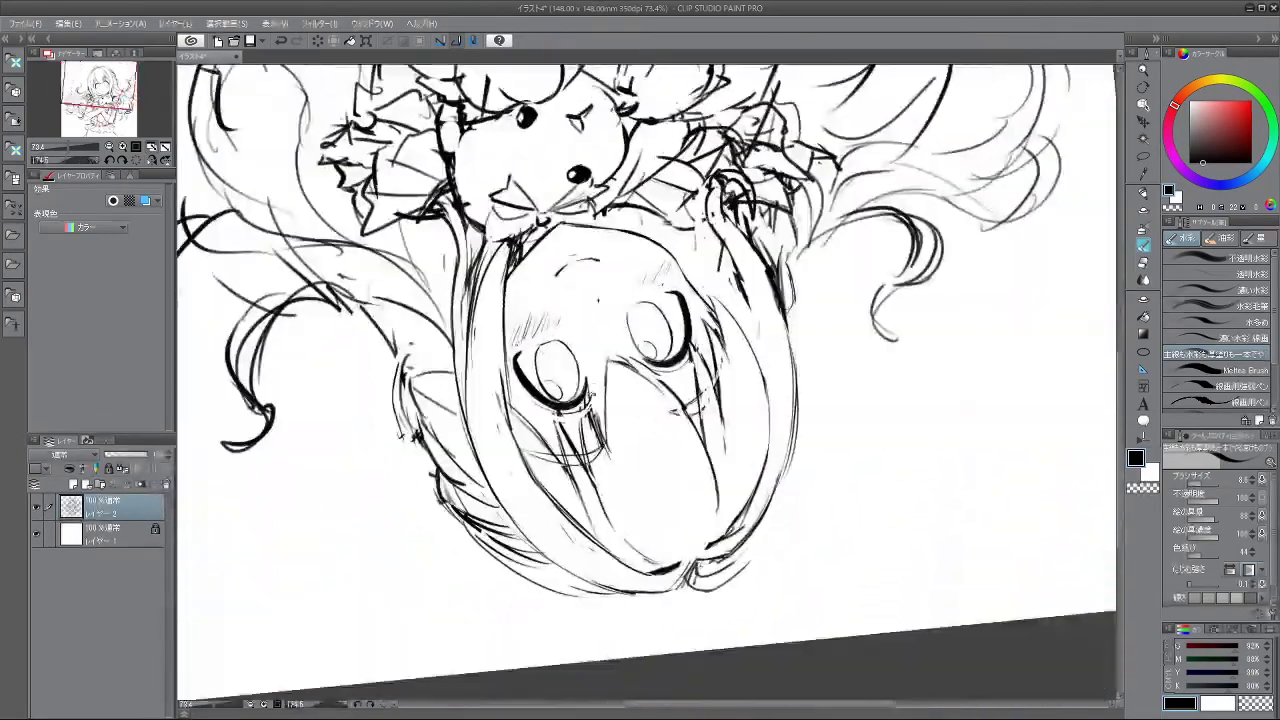
pyautogui.moveTo(402, 436); pyautogui.dragTo(435, 517)
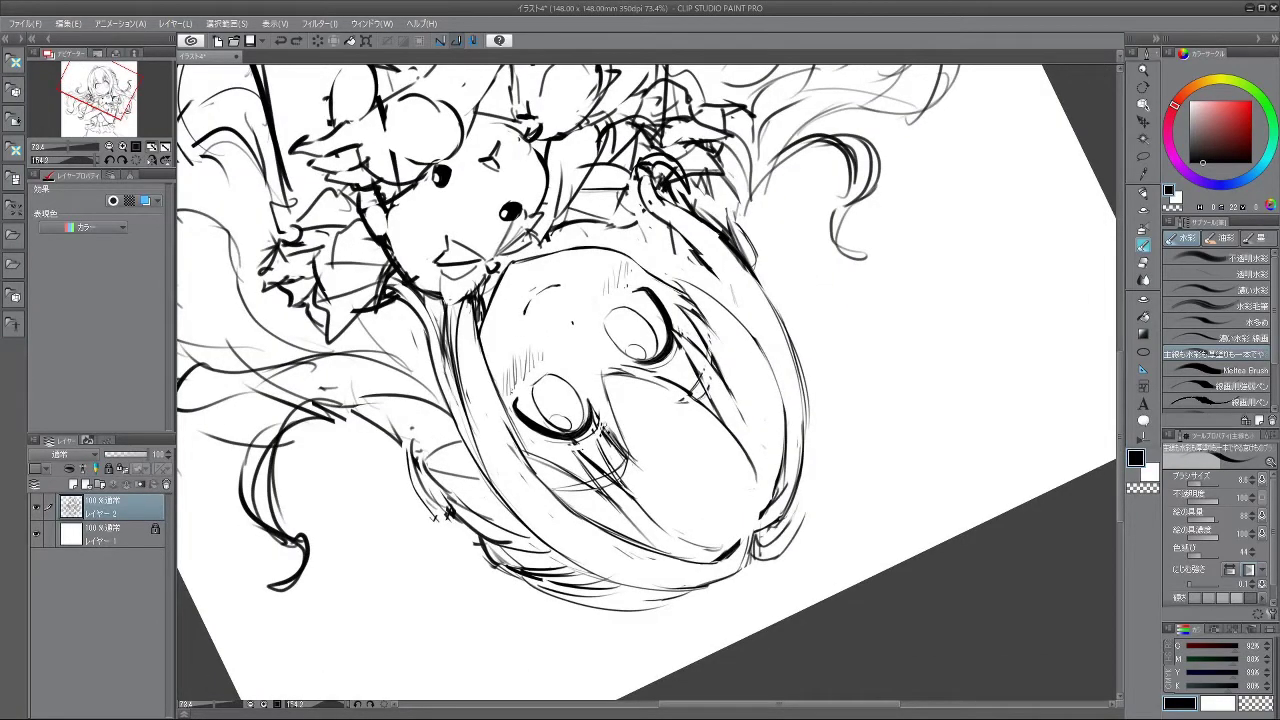
pyautogui.hotkey('ctrl', 'z')
pyautogui.moveTo(649, 513)
pyautogui.mouseDown()
pyautogui.moveTo(868, 344)
pyautogui.moveTo(800, 220)
pyautogui.moveTo(738, 184)
pyautogui.mouseUp()
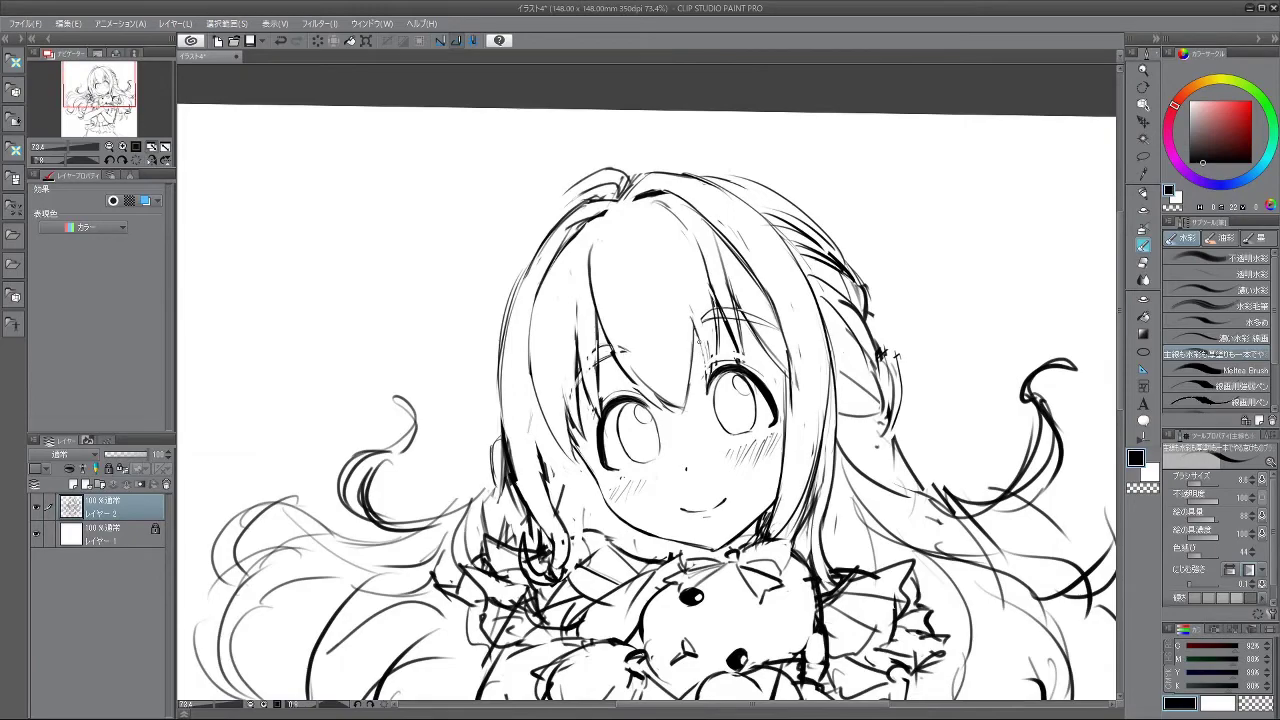
# - Examine the balance of the braid, face and whole figure from upright, tilted, upside-down and zoomed-out views
pyautogui.moveTo(774, 564)
pyautogui.mouseDown()
pyautogui.moveTo(840, 340)
pyautogui.moveTo(750, 219)
pyautogui.moveTo(571, 231)
pyautogui.mouseUp()
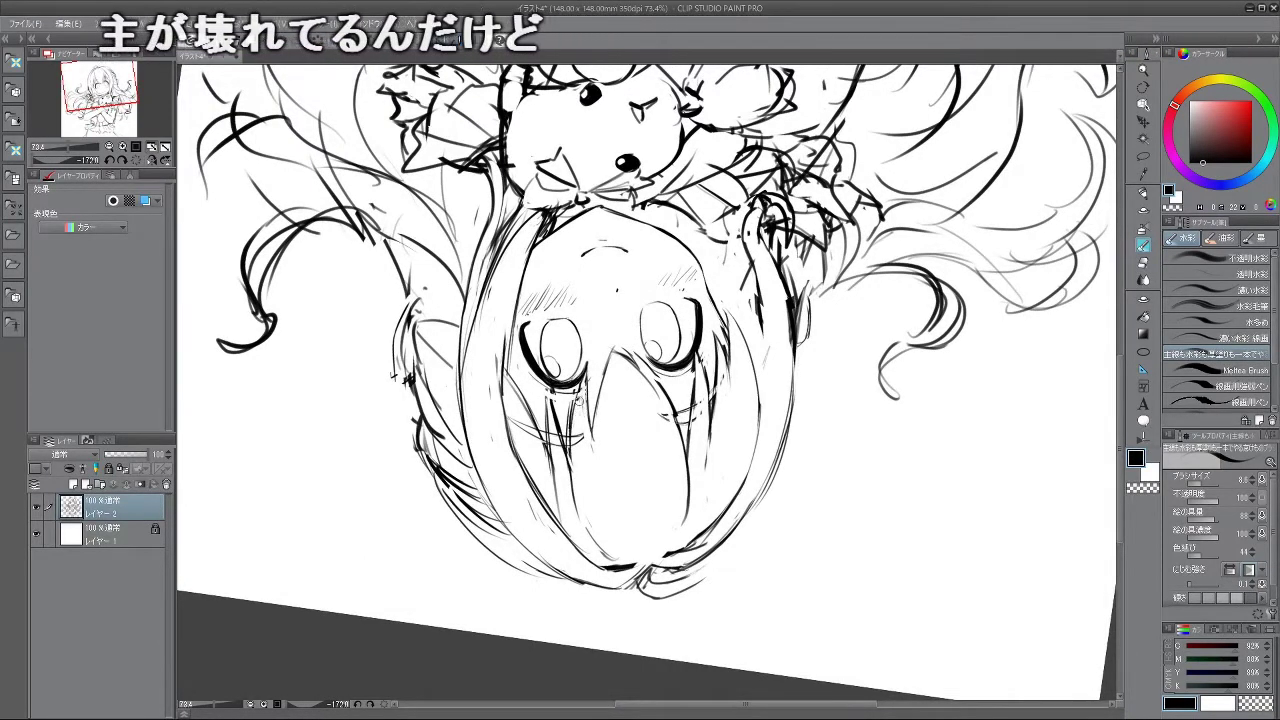
pyautogui.moveTo(574, 470); pyautogui.dragTo(846, 240)
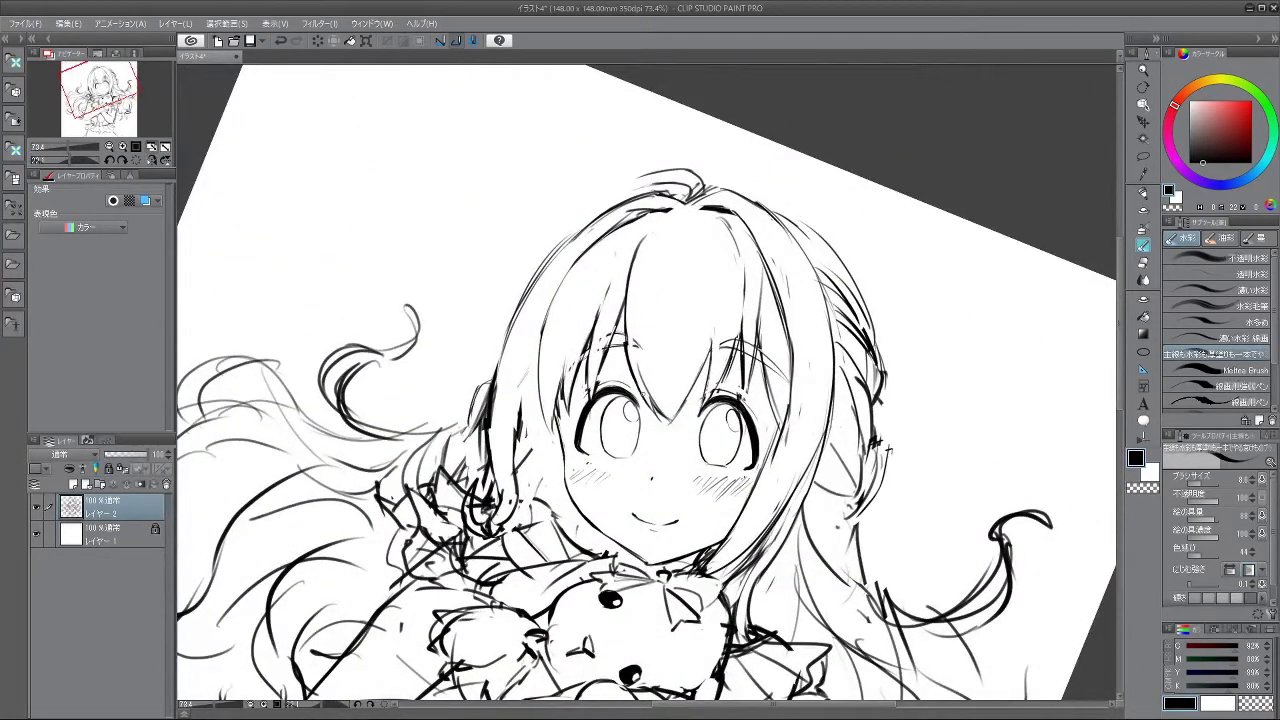
pyautogui.moveTo(774, 464); pyautogui.dragTo(798, 399)
pyautogui.moveTo(846, 435); pyautogui.dragTo(748, 440)
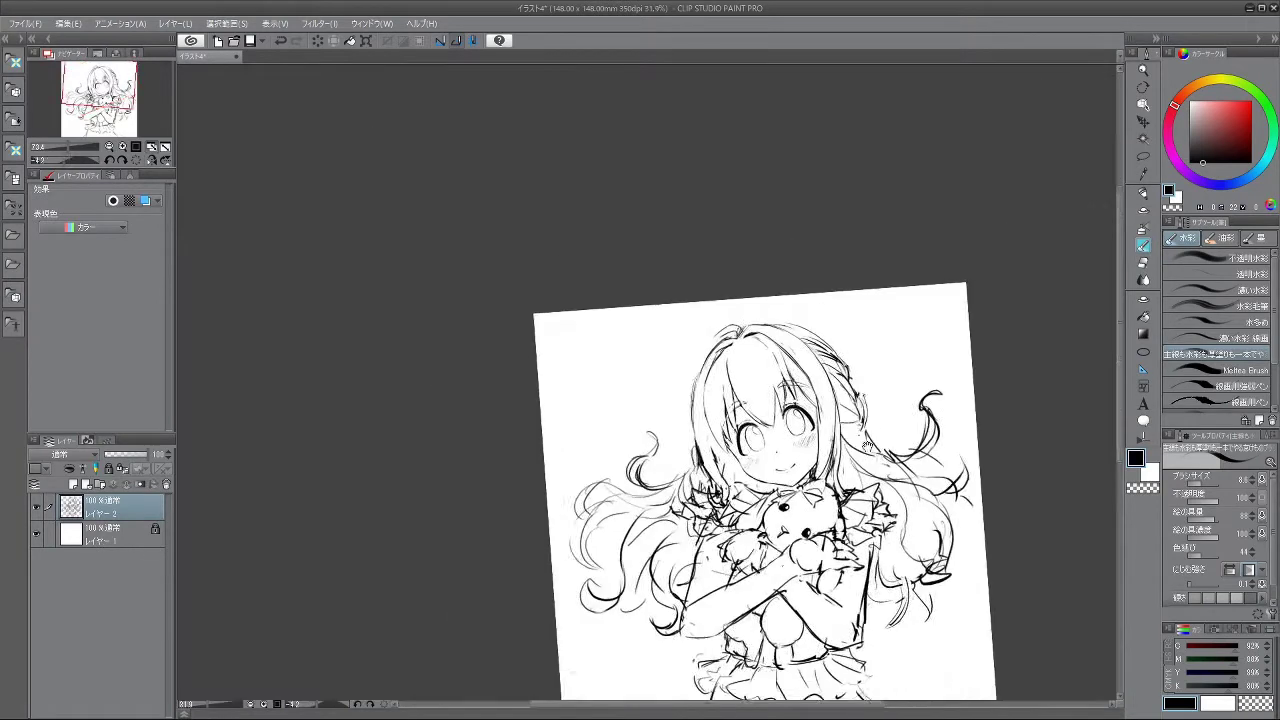
pyautogui.moveTo(868, 317); pyautogui.dragTo(834, 205)
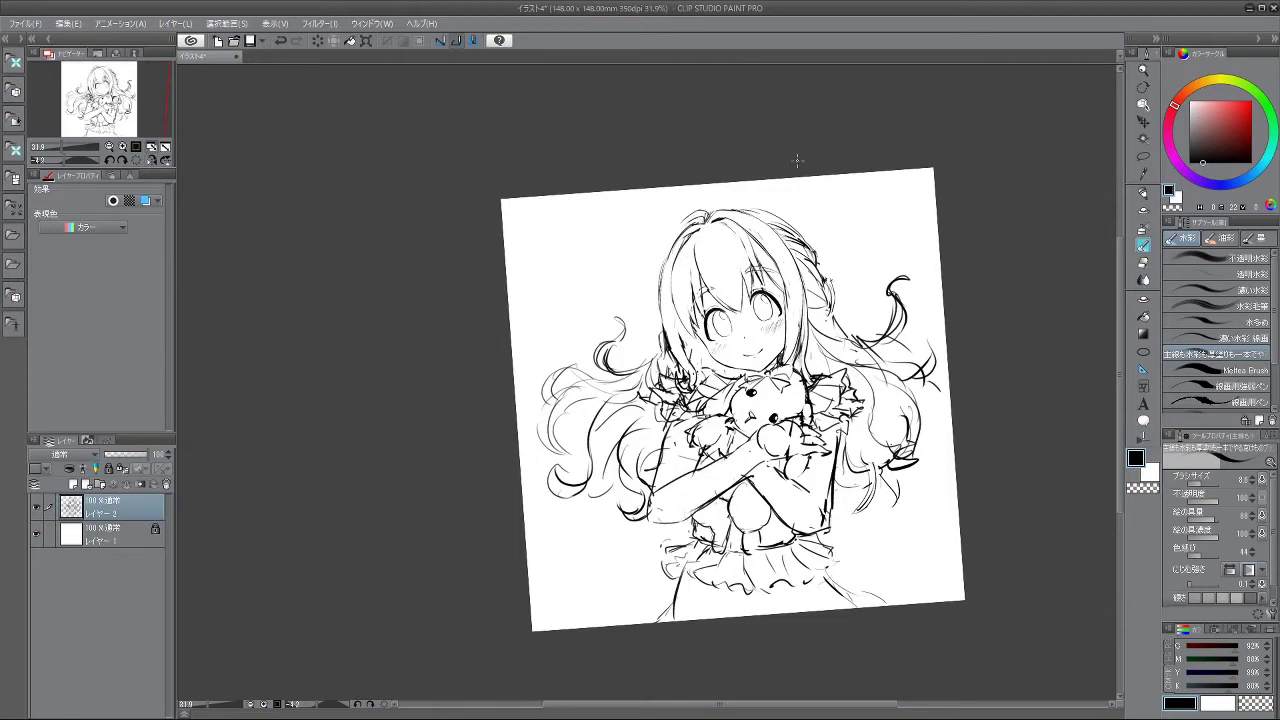
pyautogui.moveTo(657, 508); pyautogui.dragTo(613, 503)
pyautogui.moveTo(704, 322); pyautogui.dragTo(692, 368)
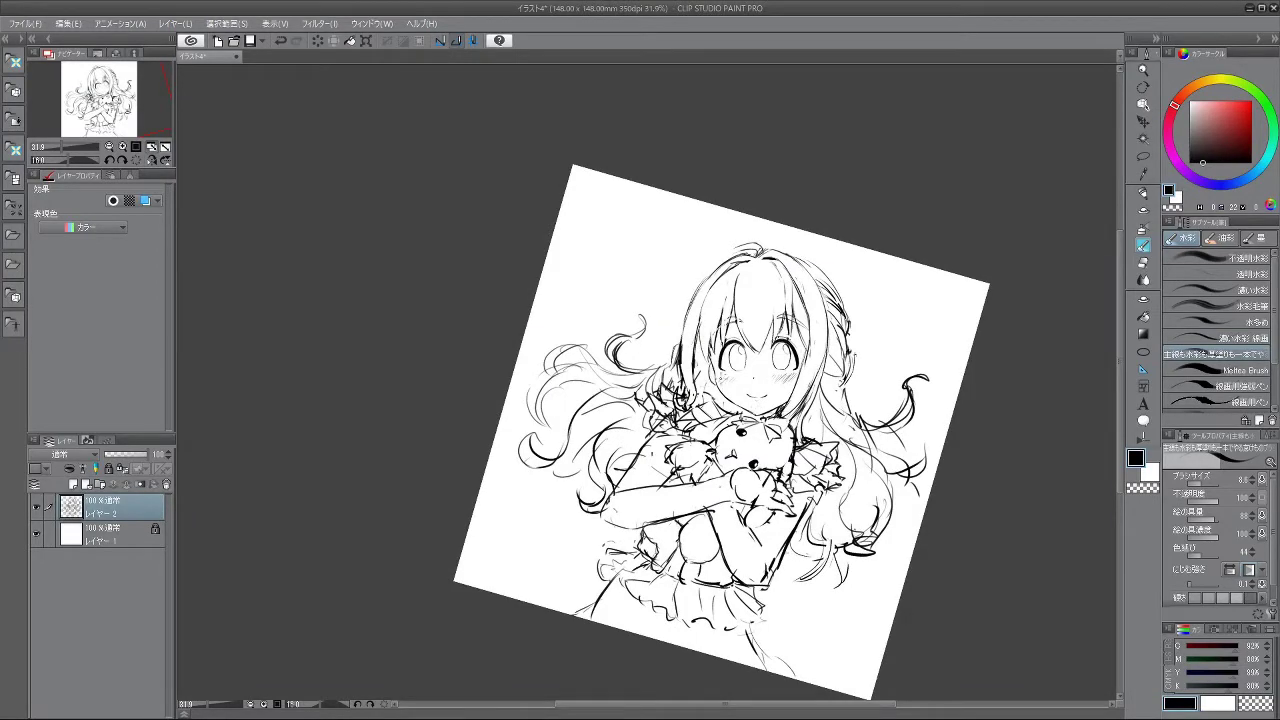
pyautogui.moveTo(790, 578)
pyautogui.mouseDown()
pyautogui.moveTo(889, 443)
pyautogui.moveTo(848, 270)
pyautogui.moveTo(764, 215)
pyautogui.moveTo(515, 238)
pyautogui.moveTo(490, 266)
pyautogui.mouseUp()
pyautogui.moveTo(628, 602)
pyautogui.mouseDown()
pyautogui.moveTo(683, 600)
pyautogui.moveTo(831, 282)
pyautogui.moveTo(604, 205)
pyautogui.moveTo(638, 200)
pyautogui.mouseUp()
pyautogui.moveTo(800, 302)
pyautogui.mouseDown()
pyautogui.moveTo(784, 320)
pyautogui.moveTo(850, 320)
pyautogui.moveTo(843, 301)
pyautogui.moveTo(483, 251)
pyautogui.moveTo(439, 354)
pyautogui.mouseUp()
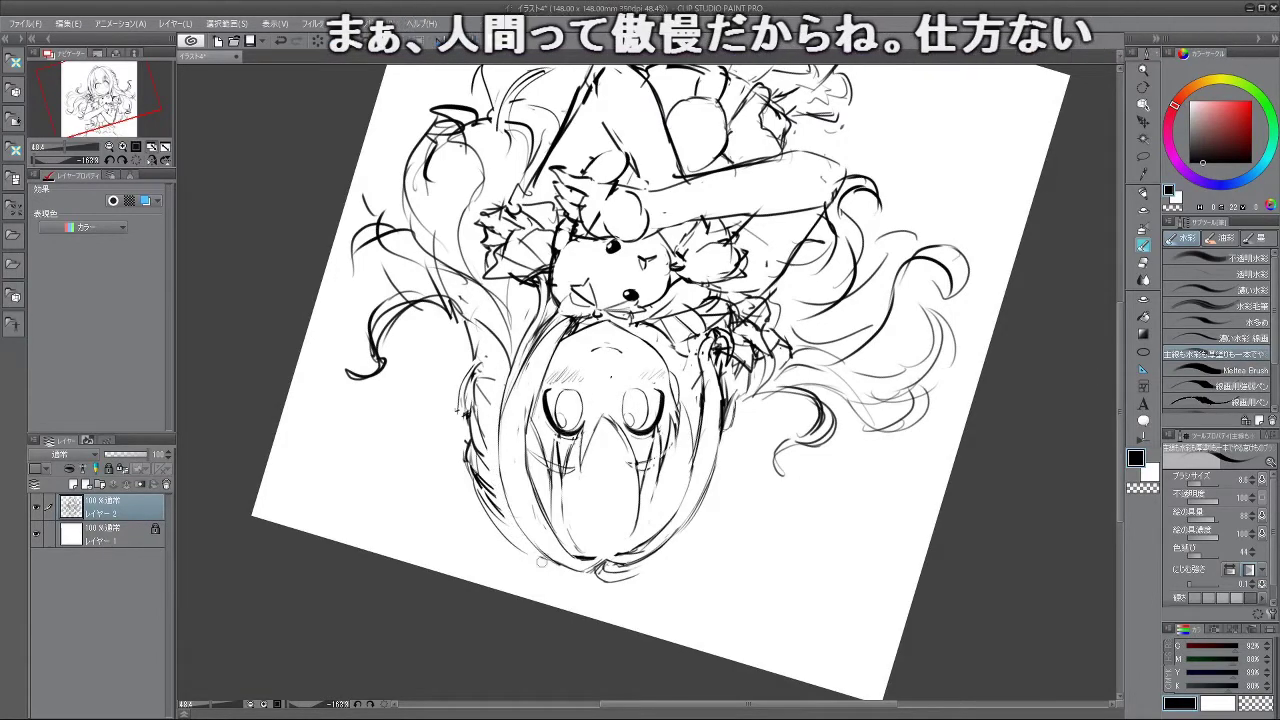
pyautogui.moveTo(506, 366); pyautogui.dragTo(885, 323)
# - Lasso the braid at the side of the head, nudge it slightly inward toward the face, confirm and deselect
pyautogui.press('m')
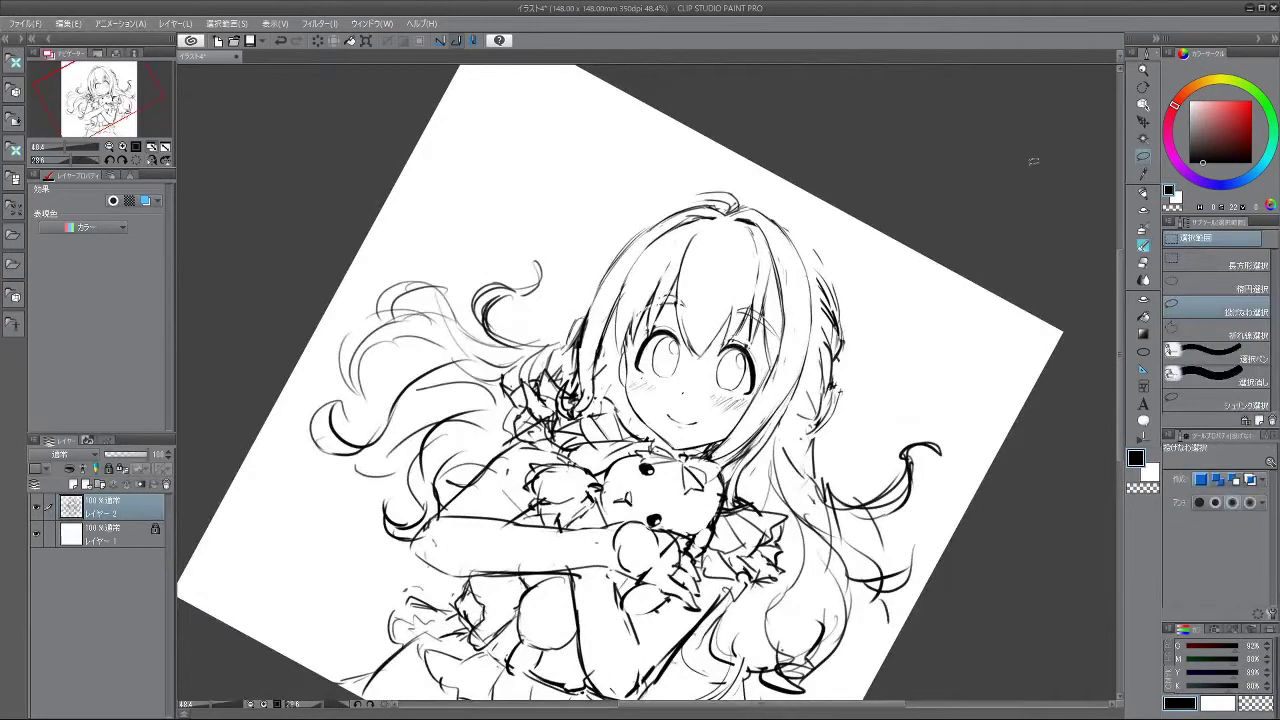
pyautogui.moveTo(823, 473)
pyautogui.mouseDown()
pyautogui.moveTo(800, 438)
pyautogui.moveTo(818, 232)
pyautogui.moveTo(860, 372)
pyautogui.moveTo(825, 379)
pyautogui.moveTo(836, 357)
pyautogui.mouseUp()
pyautogui.hotkey('ctrl', 't')
pyautogui.click(778, 502)
pyautogui.click(702, 501)
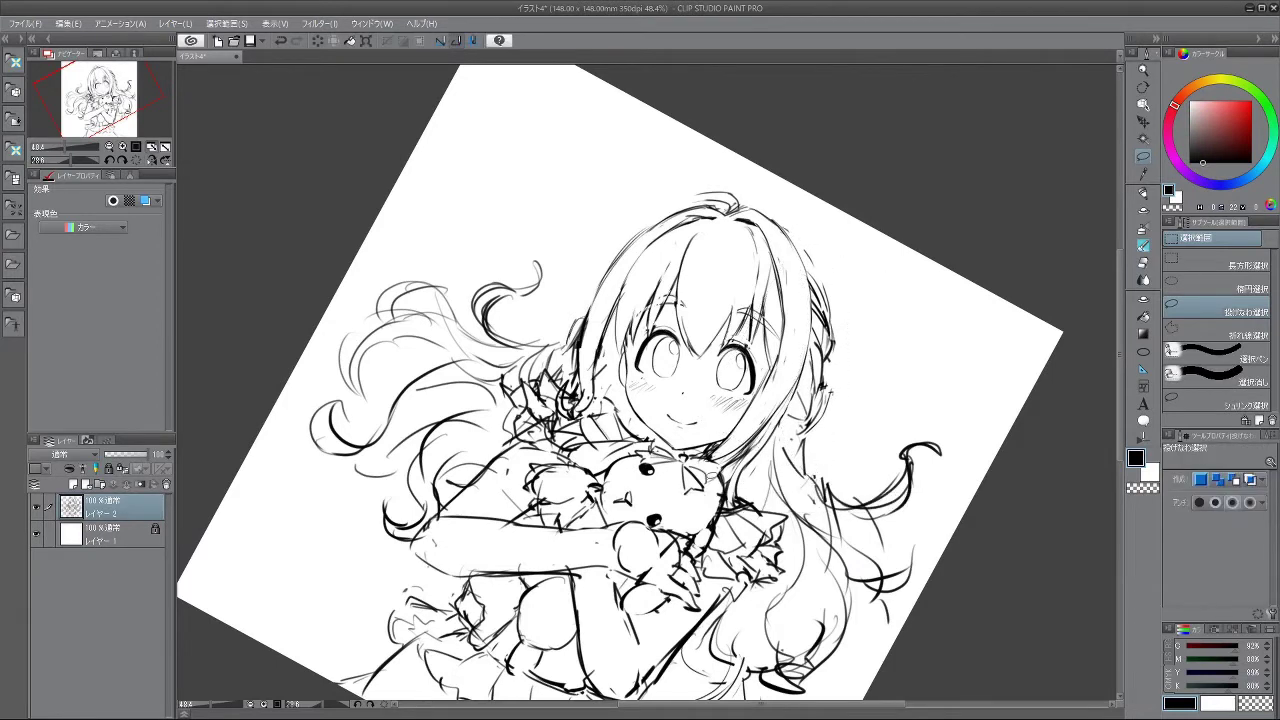
# - Rework the lines around the shifted braid with the watercolor brush, undoing and retrying the strokes
pyautogui.click(1144, 250)
pyautogui.moveTo(889, 269)
pyautogui.mouseDown()
pyautogui.moveTo(526, 146)
pyautogui.moveTo(384, 352)
pyautogui.mouseUp()
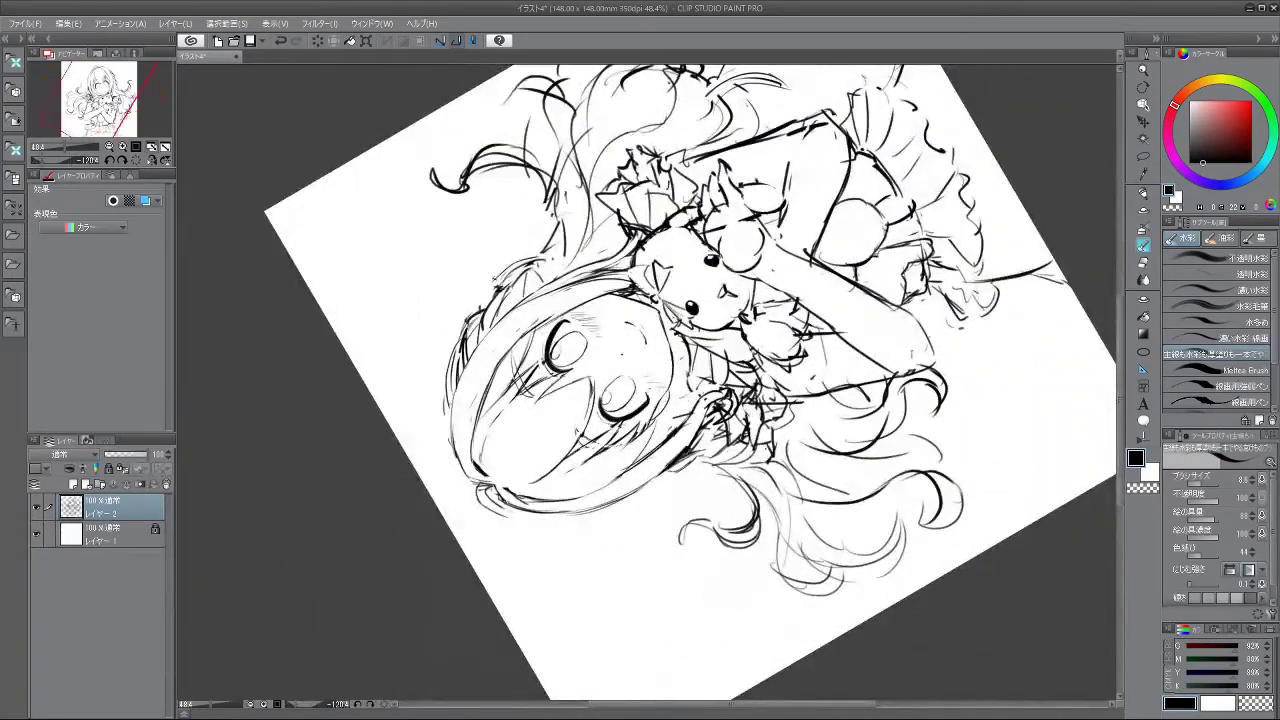
pyautogui.moveTo(451, 377)
pyautogui.mouseDown()
pyautogui.moveTo(453, 444)
pyautogui.moveTo(734, 568)
pyautogui.mouseUp()
pyautogui.hotkey('ctrl', 'z')
pyautogui.moveTo(796, 480); pyautogui.dragTo(788, 512)
pyautogui.hotkey('ctrl', 'z')
pyautogui.moveTo(805, 464); pyautogui.dragTo(799, 496)
pyautogui.hotkey('ctrl', 'z')
pyautogui.moveTo(785, 409)
pyautogui.mouseDown()
pyautogui.moveTo(799, 510)
pyautogui.moveTo(780, 240)
pyautogui.moveTo(530, 225)
pyautogui.moveTo(522, 338)
pyautogui.mouseUp()
pyautogui.hotkey('ctrl', 'z')
pyautogui.hotkey('ctrl', 'z')
pyautogui.moveTo(519, 270)
pyautogui.mouseDown()
pyautogui.moveTo(536, 451)
pyautogui.moveTo(714, 495)
pyautogui.moveTo(690, 258)
pyautogui.moveTo(711, 267)
pyautogui.moveTo(531, 320)
pyautogui.mouseUp()
pyautogui.moveTo(678, 368); pyautogui.dragTo(590, 368)
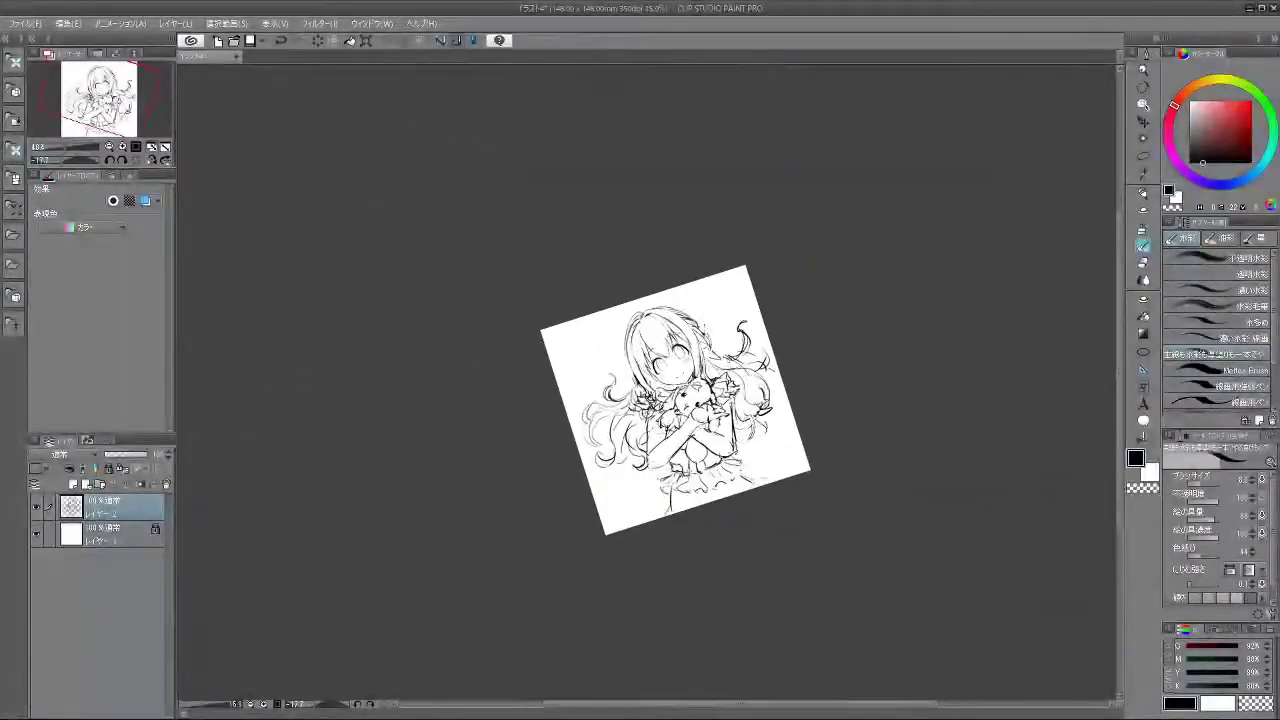
# - Touch up the short strands at the tip of the braid, retrying strokes from different canvas angles
pyautogui.moveTo(698, 338); pyautogui.dragTo(735, 342)
pyautogui.moveTo(690, 440); pyautogui.dragTo(679, 455)
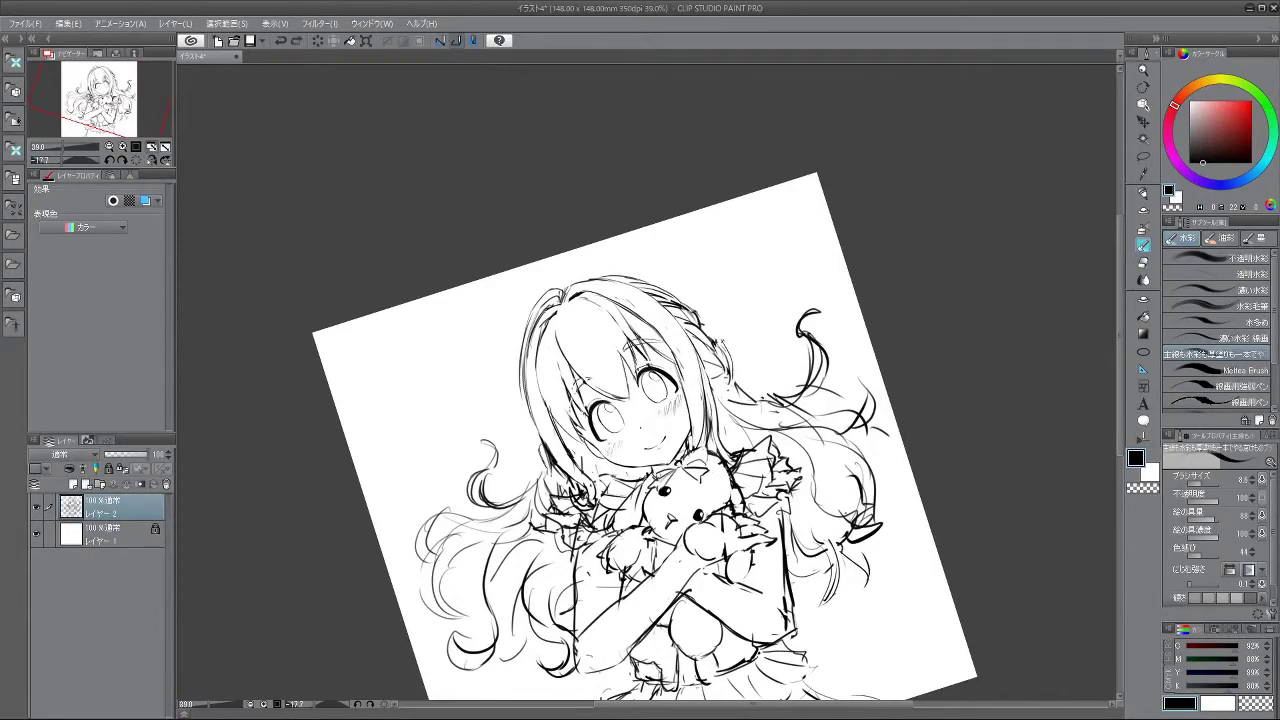
pyautogui.hotkey('ctrl', 'z')
pyautogui.moveTo(735, 400)
pyautogui.mouseDown()
pyautogui.moveTo(710, 318)
pyautogui.moveTo(733, 406)
pyautogui.mouseUp()
pyautogui.moveTo(760, 486); pyautogui.dragTo(734, 410)
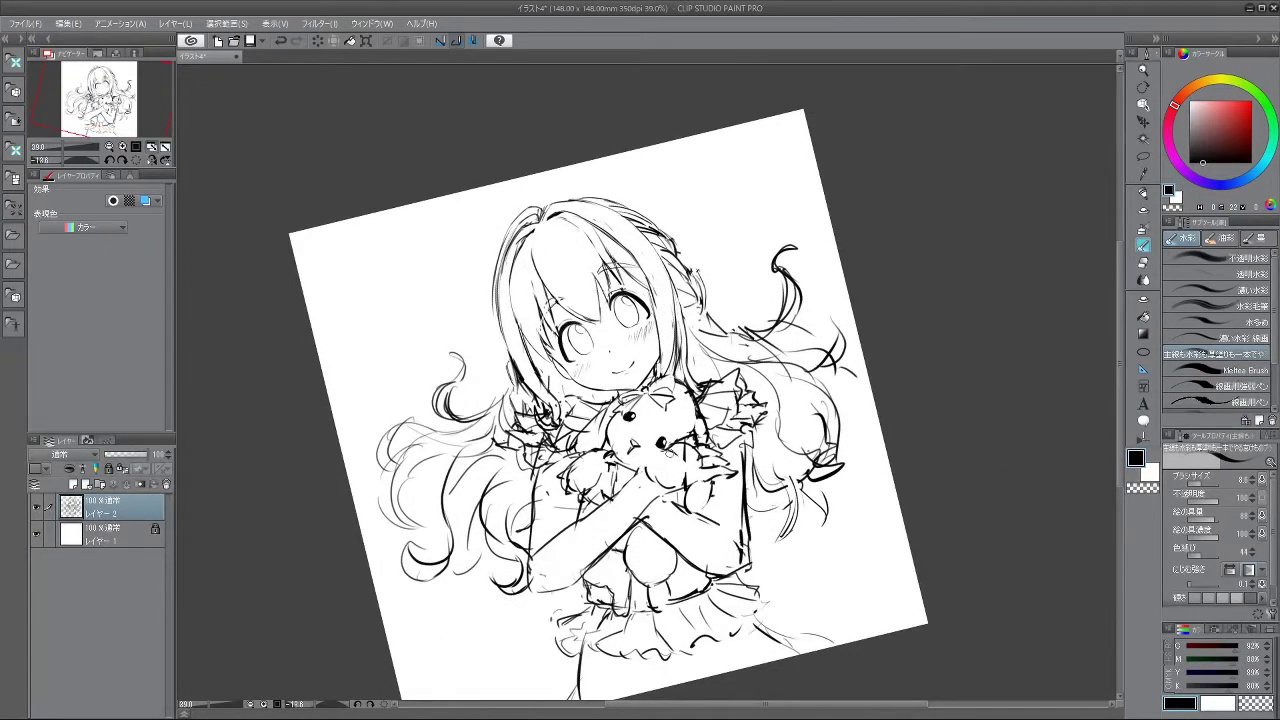
pyautogui.hotkey('ctrl', 'z')
pyautogui.moveTo(684, 442); pyautogui.dragTo(673, 457)
pyautogui.moveTo(680, 550); pyautogui.dragTo(811, 495)
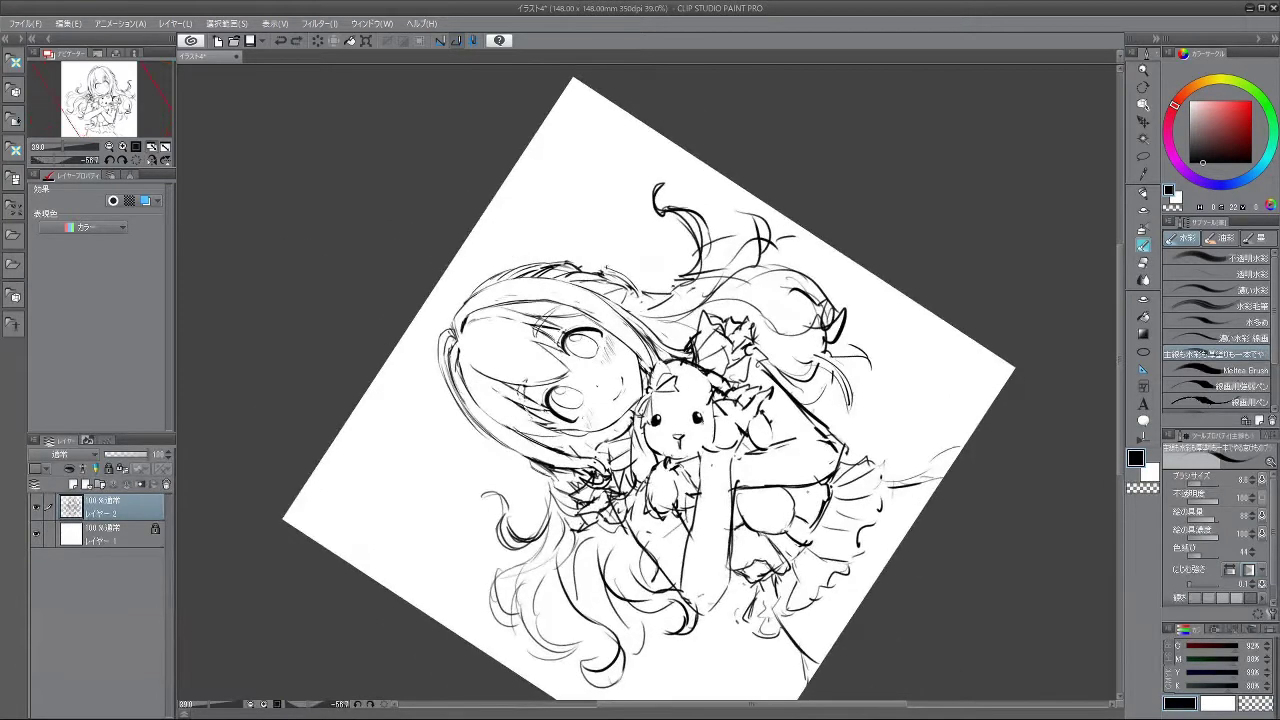
pyautogui.moveTo(714, 402); pyautogui.dragTo(698, 450)
pyautogui.moveTo(659, 215); pyautogui.dragTo(805, 321)
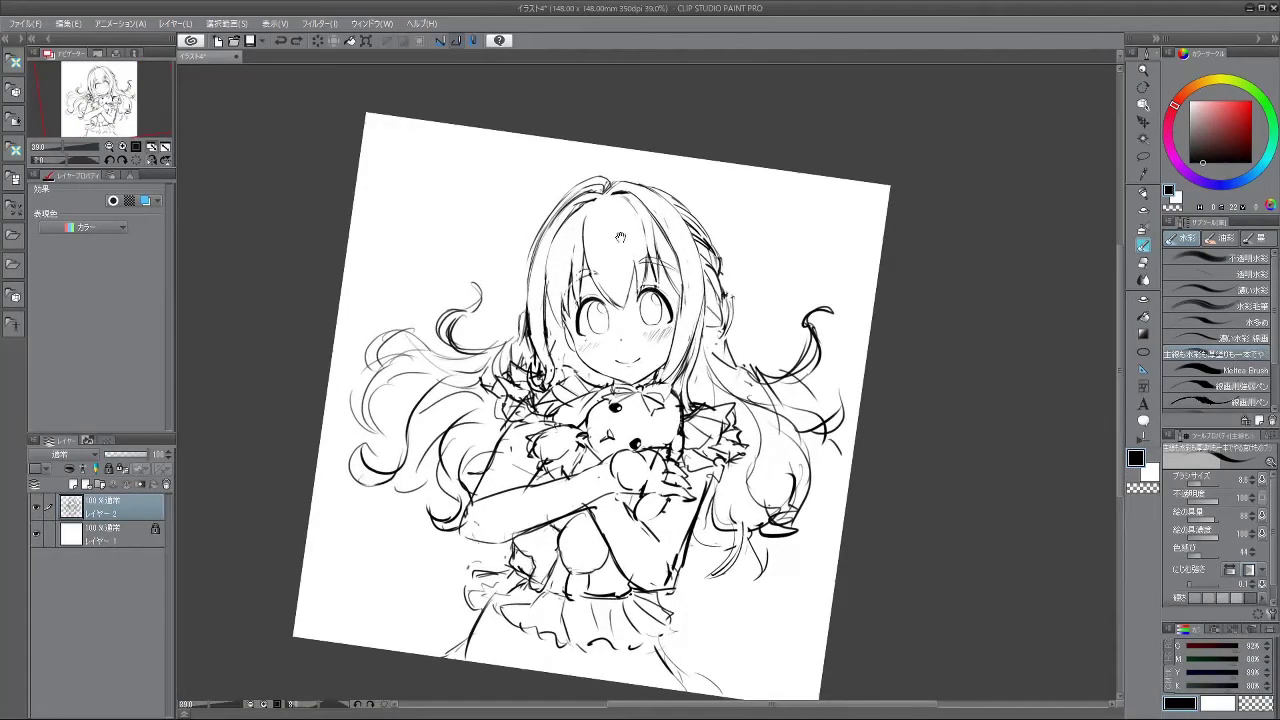
# - Try a thicker brush stroke along the side lock between the cheek and the braid
pyautogui.scroll(2, 556, 266)
pyautogui.moveTo(566, 524)
pyautogui.mouseDown()
pyautogui.moveTo(655, 547)
pyautogui.moveTo(813, 362)
pyautogui.moveTo(579, 531)
pyautogui.moveTo(505, 460)
pyautogui.moveTo(584, 528)
pyautogui.mouseUp()
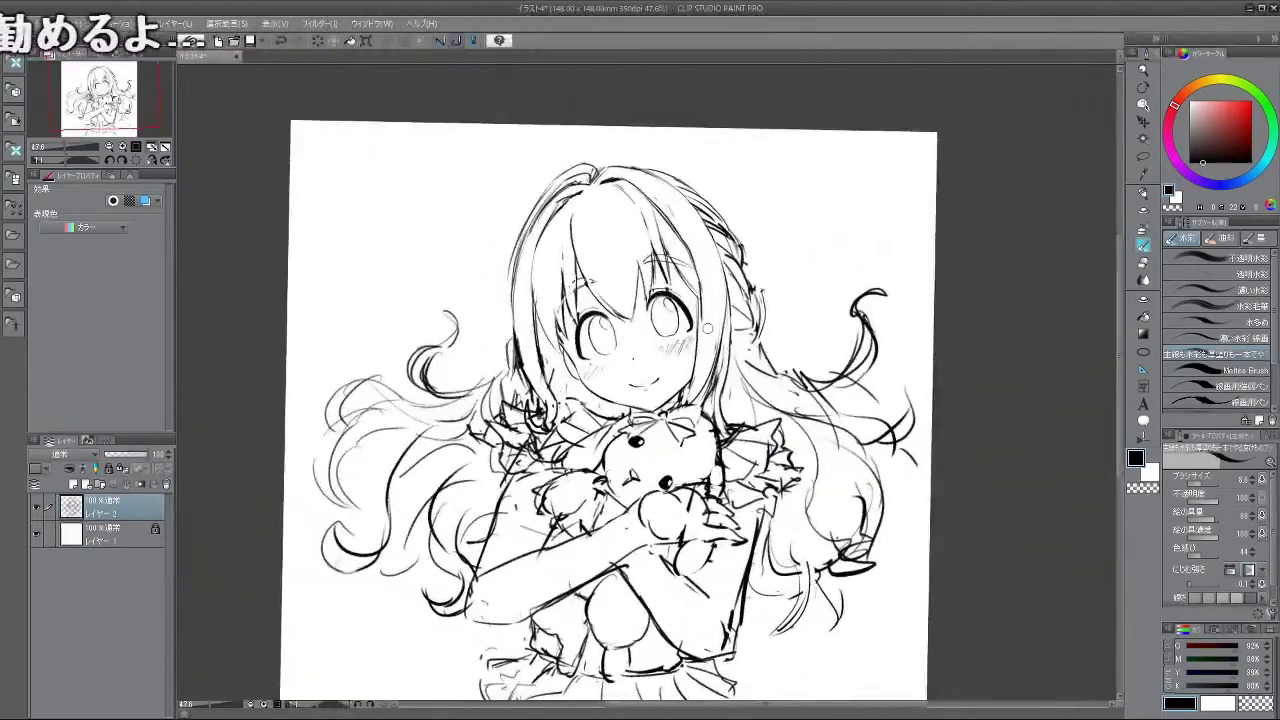
pyautogui.press(']')
pyautogui.hotkey('ctrl', 'z')
pyautogui.moveTo(686, 248); pyautogui.dragTo(700, 332)
pyautogui.hotkey('ctrl', 'z')
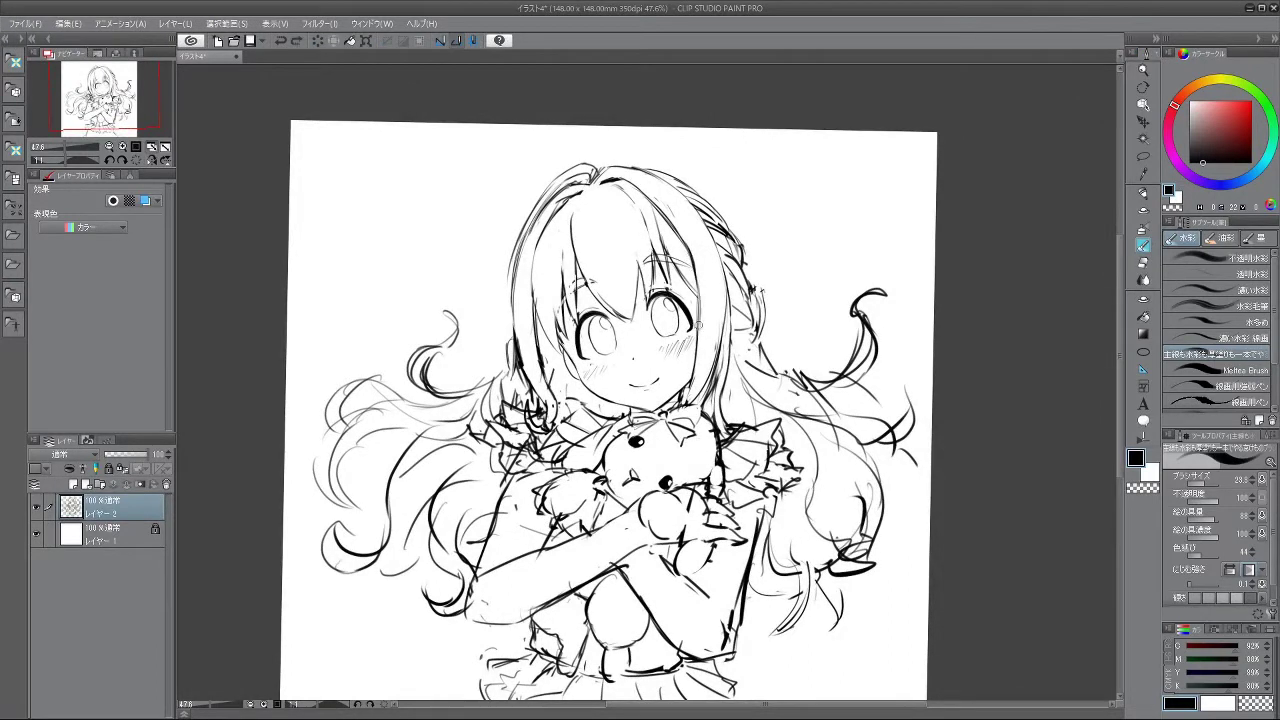
# - Reduce the brush size to 14.9, undo the recent strokes and redraw the side lock on the braid side
pyautogui.press('[')
pyautogui.moveTo(699, 288)
pyautogui.mouseDown()
pyautogui.moveTo(698, 328)
pyautogui.moveTo(698, 304)
pyautogui.moveTo(574, 330)
pyautogui.moveTo(539, 401)
pyautogui.moveTo(534, 481)
pyautogui.mouseUp()
pyautogui.hotkey('ctrl', 'z')
pyautogui.hotkey('ctrl', 'z')
pyautogui.hotkey('ctrl', 'z')
pyautogui.moveTo(552, 428); pyautogui.dragTo(530, 534)
pyautogui.moveTo(538, 477); pyautogui.dragTo(532, 511)
pyautogui.moveTo(528, 619)
pyautogui.mouseDown()
pyautogui.moveTo(852, 350)
pyautogui.moveTo(741, 200)
pyautogui.moveTo(655, 178)
pyautogui.mouseUp()
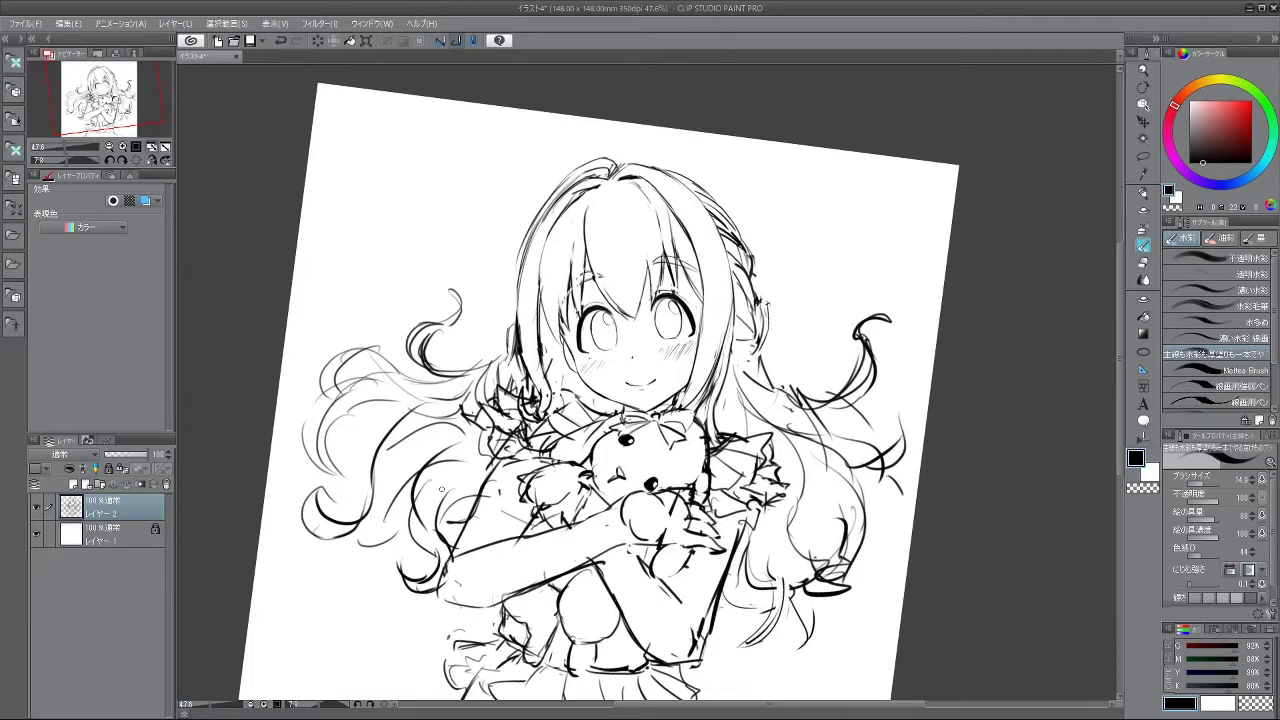
# - Examine the proportions of the hair, shoulders and sleeve ruffles across the whole figure from several zooms and angles
pyautogui.moveTo(442, 489)
pyautogui.mouseDown()
pyautogui.moveTo(474, 536)
pyautogui.moveTo(822, 537)
pyautogui.moveTo(468, 529)
pyautogui.mouseUp()
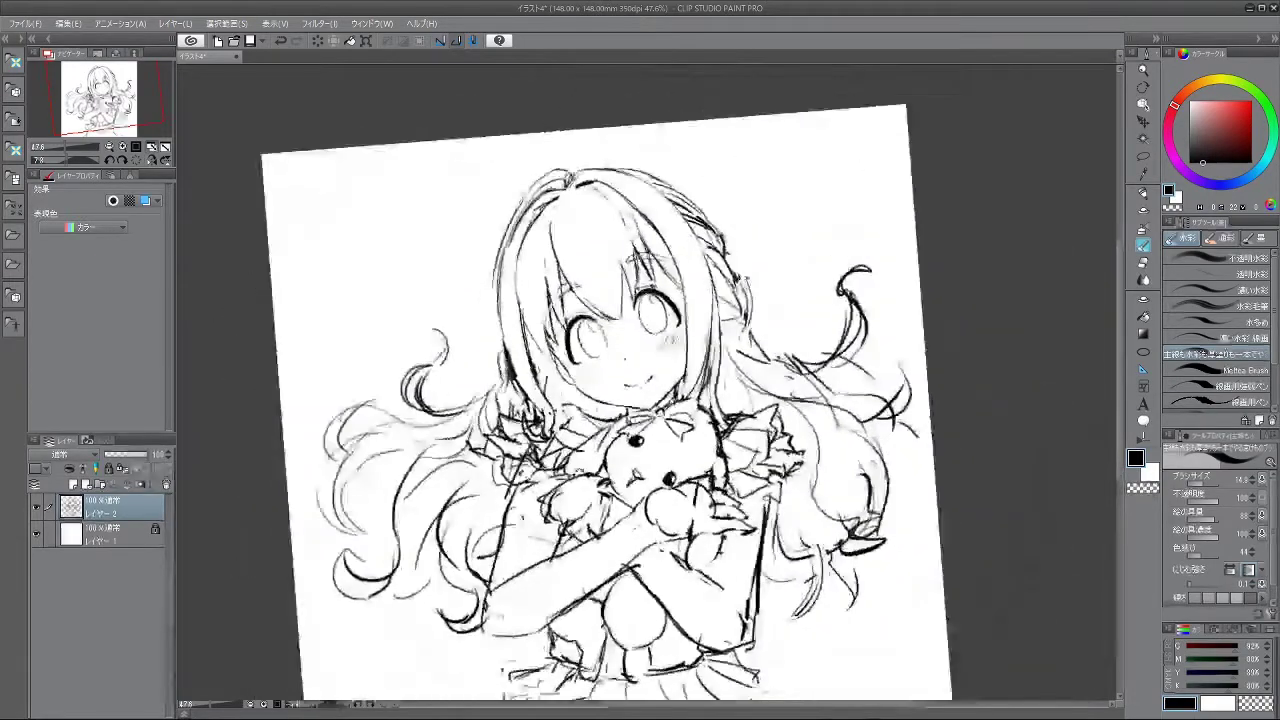
pyautogui.scroll(-5, 711, 388)
pyautogui.moveTo(720, 246); pyautogui.dragTo(679, 188)
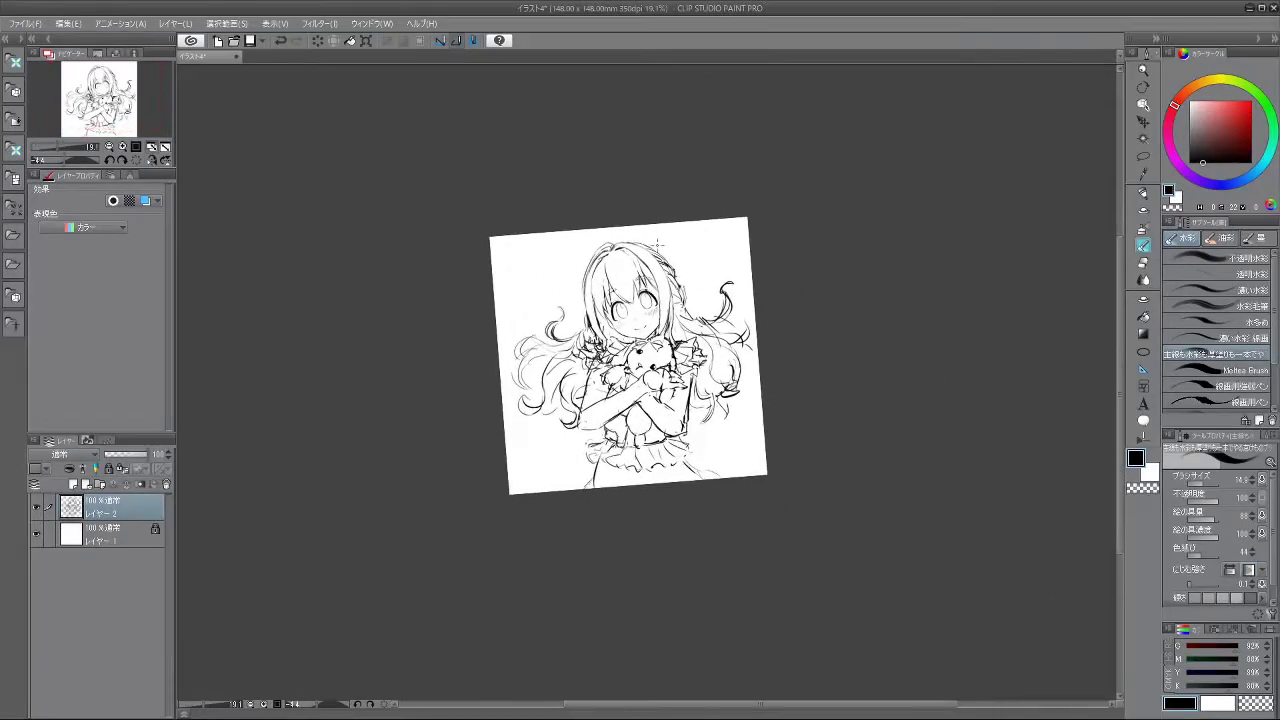
pyautogui.scroll(3, 656, 236)
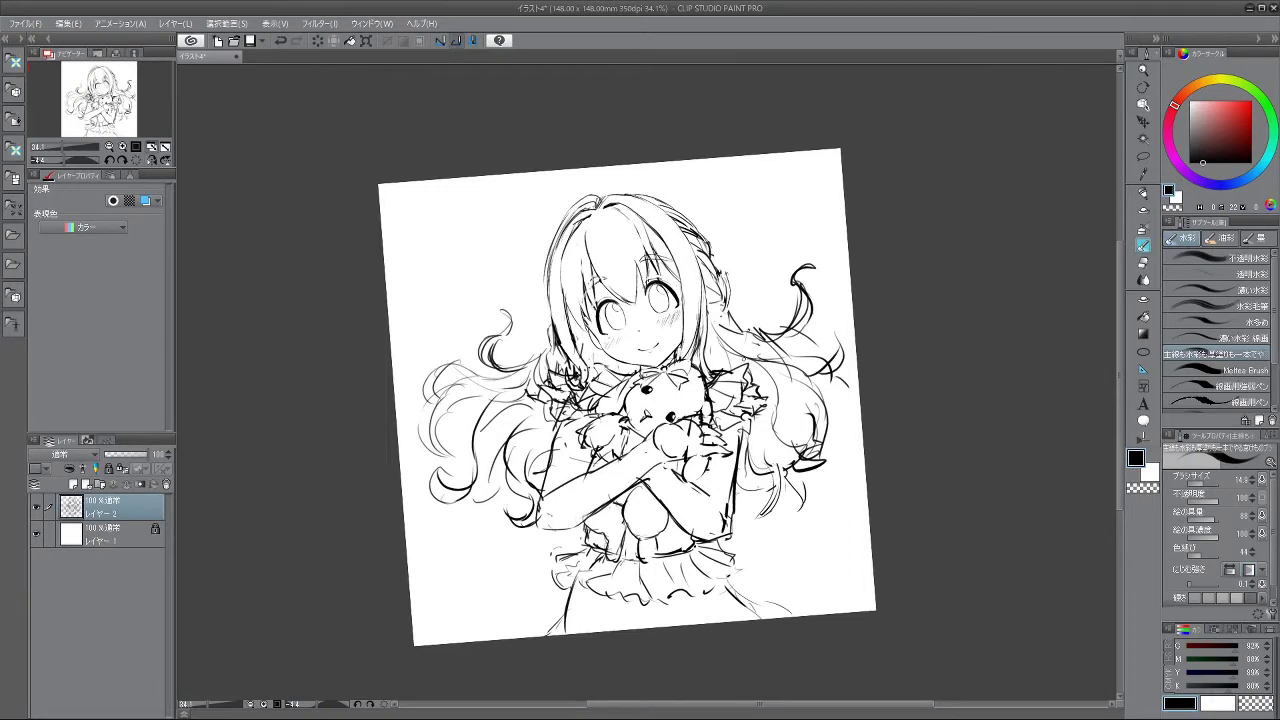
pyautogui.press('m')
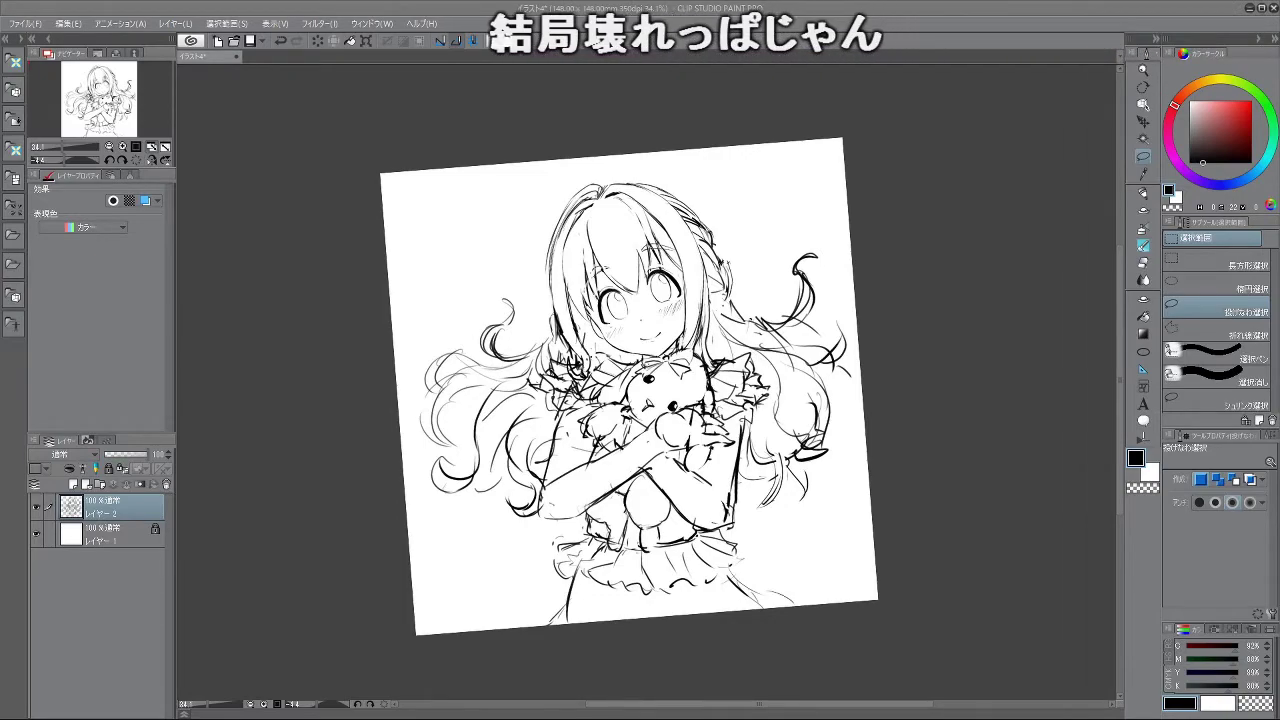
pyautogui.scroll(4, 795, 265)
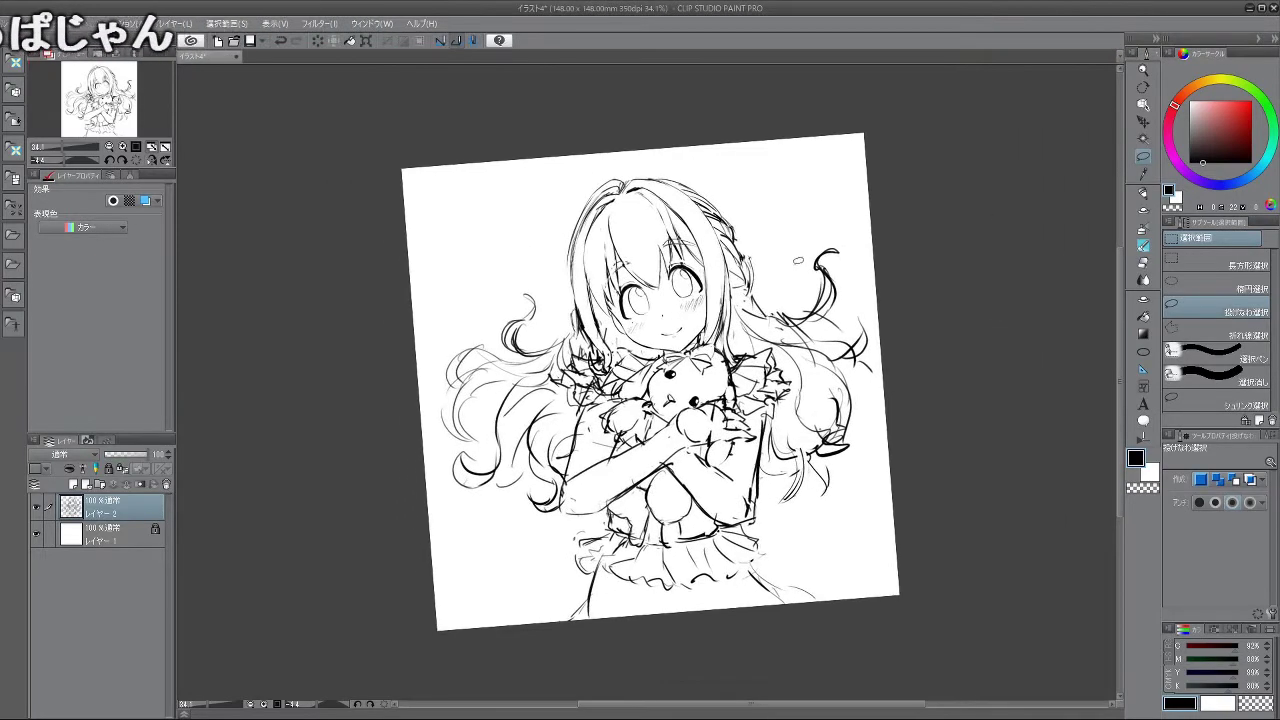
pyautogui.moveTo(795, 265); pyautogui.dragTo(822, 310)
pyautogui.scroll(-6, 672, 276)
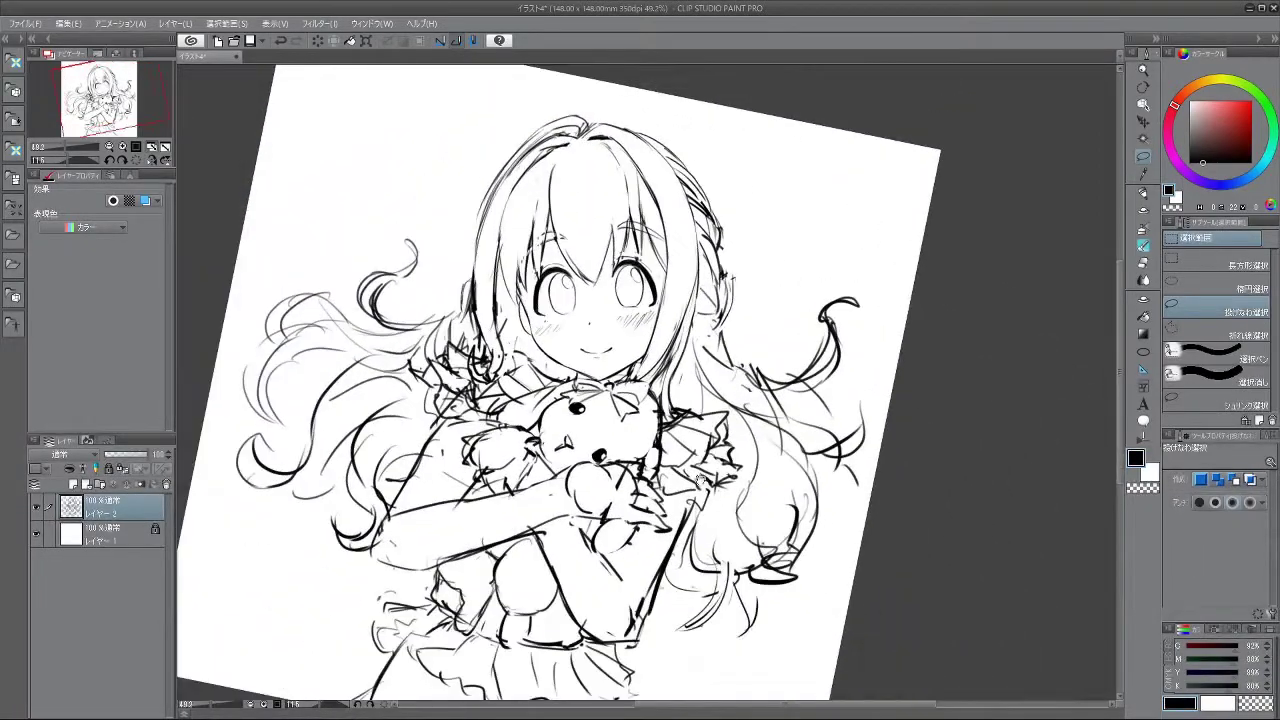
pyautogui.moveTo(663, 334); pyautogui.dragTo(631, 310)
pyautogui.scroll(2, 652, 308)
pyautogui.moveTo(811, 217); pyautogui.dragTo(816, 222)
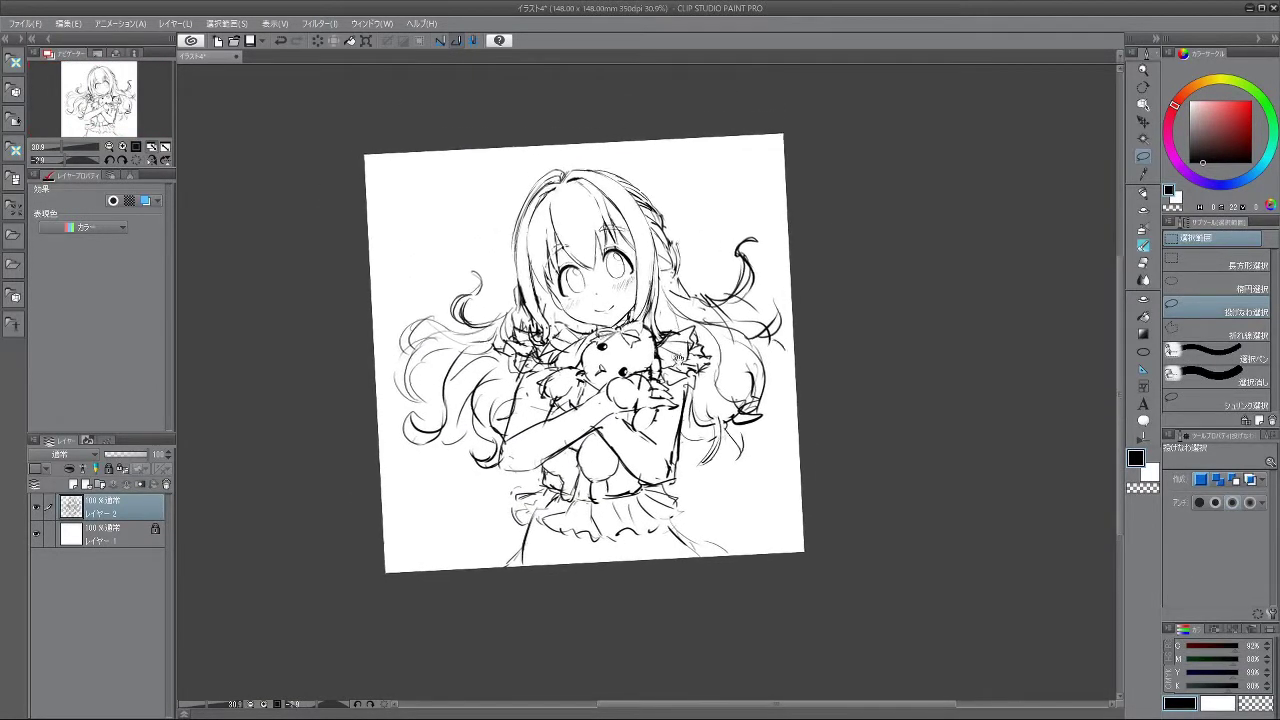
# - Lasso the shoulder ruffle on the braid side, rotate it and shift it slightly lower, confirm and deselect
pyautogui.scroll(2, 697, 286)
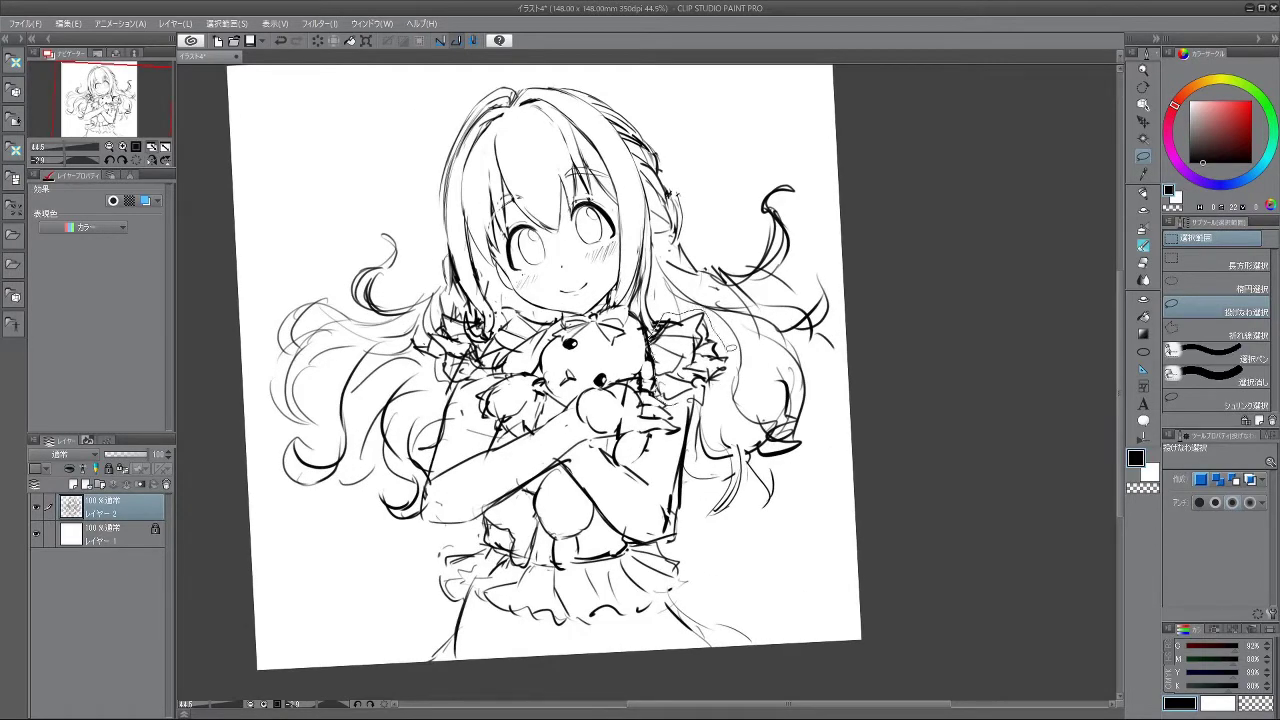
pyautogui.moveTo(690, 403); pyautogui.dragTo(654, 388)
pyautogui.hotkey('ctrl', 't')
pyautogui.moveTo(757, 381)
pyautogui.mouseDown()
pyautogui.moveTo(751, 401)
pyautogui.moveTo(697, 399)
pyautogui.moveTo(755, 388)
pyautogui.moveTo(708, 395)
pyautogui.mouseUp()
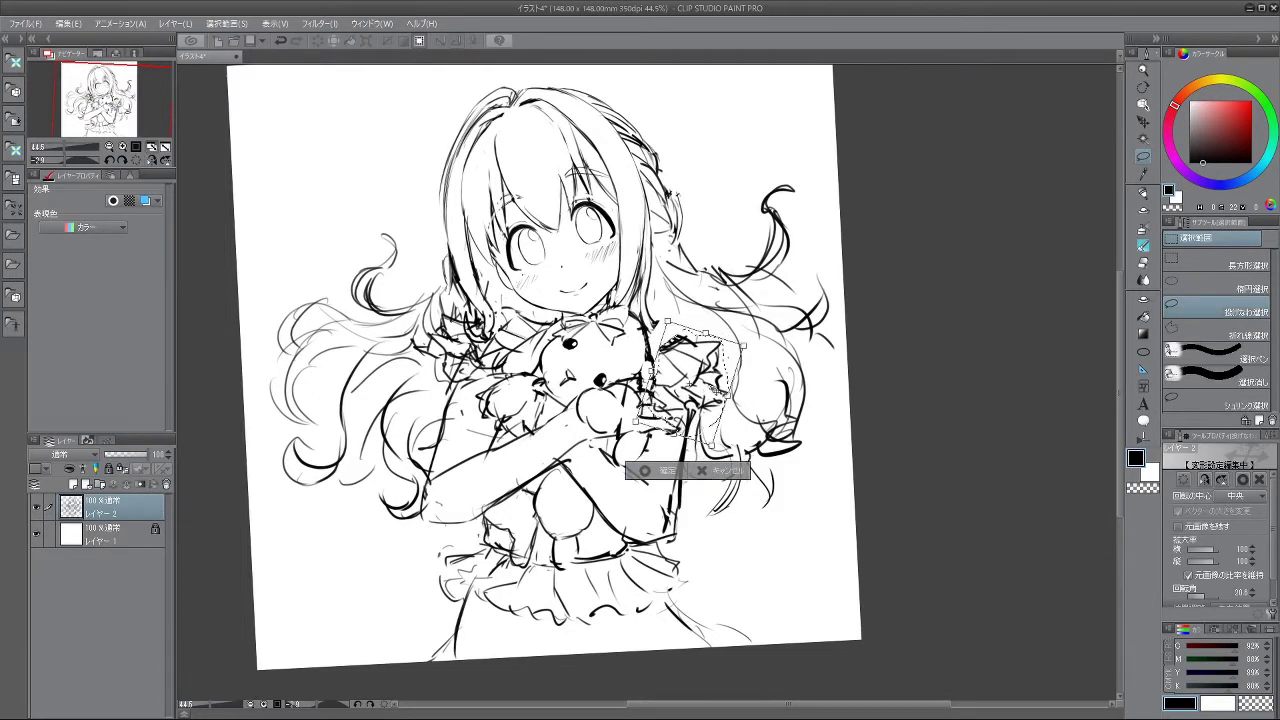
pyautogui.moveTo(766, 341); pyautogui.dragTo(768, 345)
pyautogui.click(645, 471)
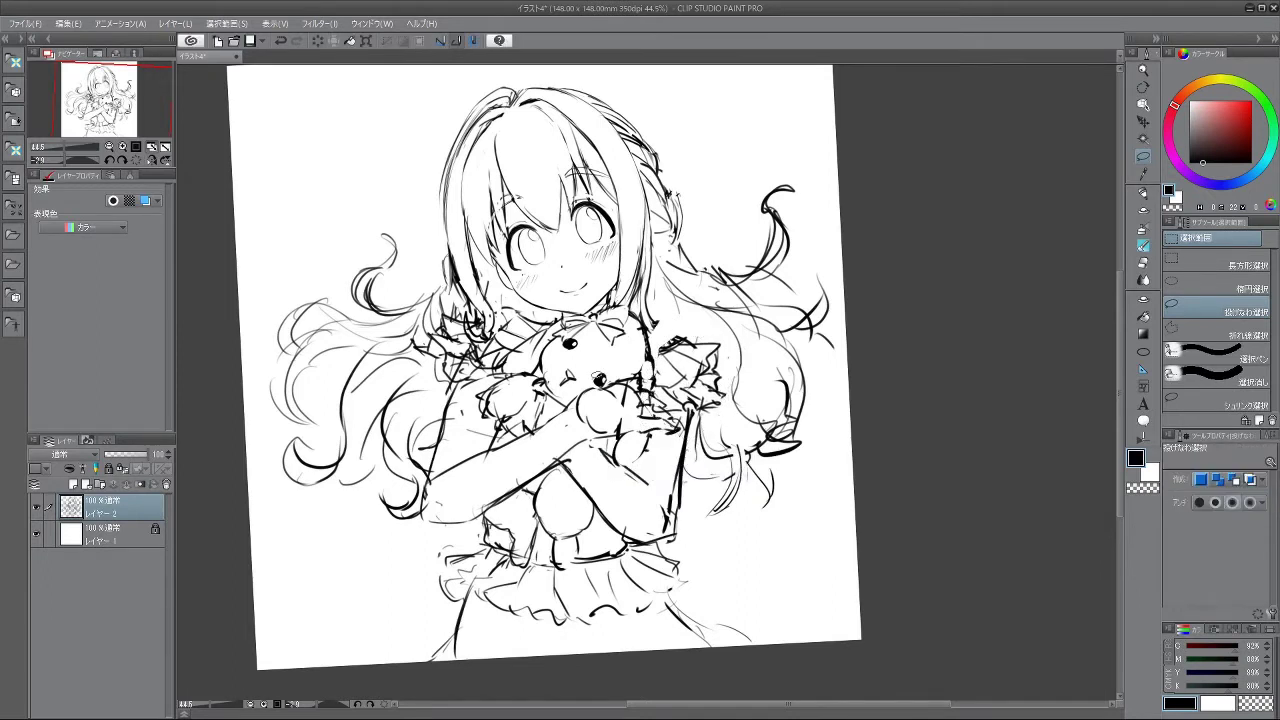
# - Examine the braid-side shoulder ruffle, arms and hair with the canvas turned to several angles
pyautogui.click(1142, 244)
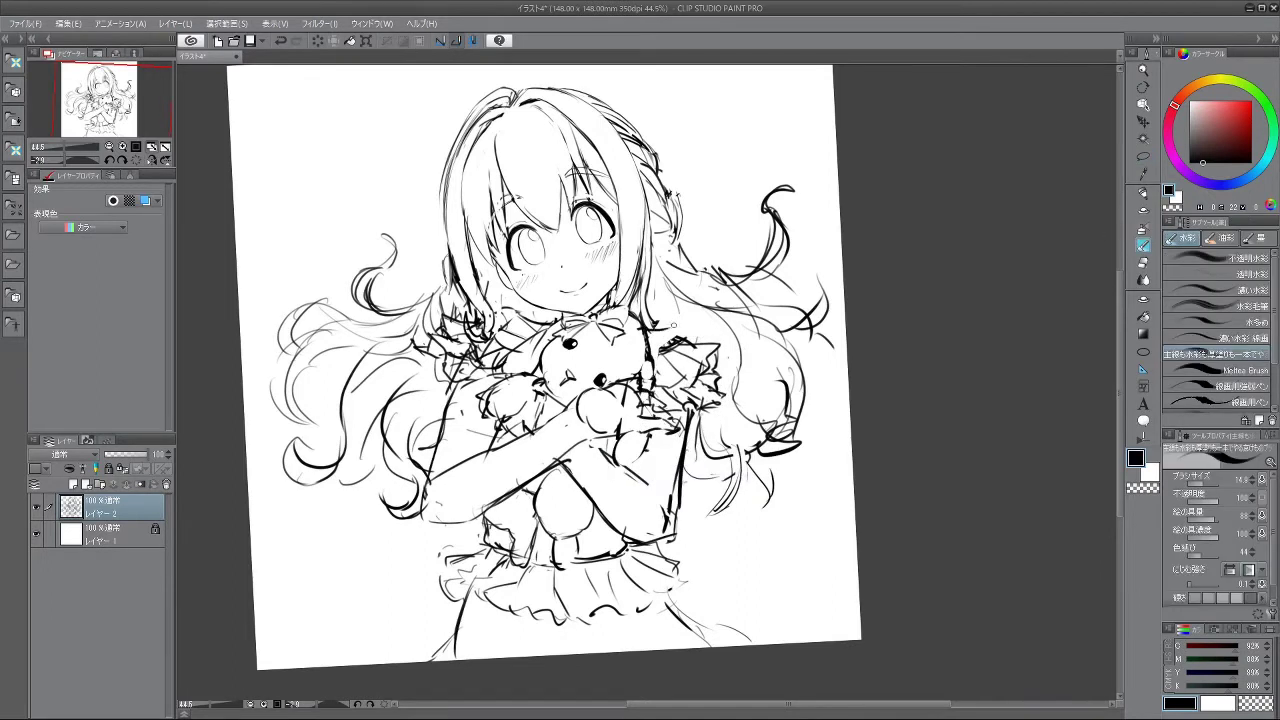
pyautogui.moveTo(800, 480)
pyautogui.mouseDown()
pyautogui.moveTo(724, 218)
pyautogui.moveTo(583, 212)
pyautogui.mouseUp()
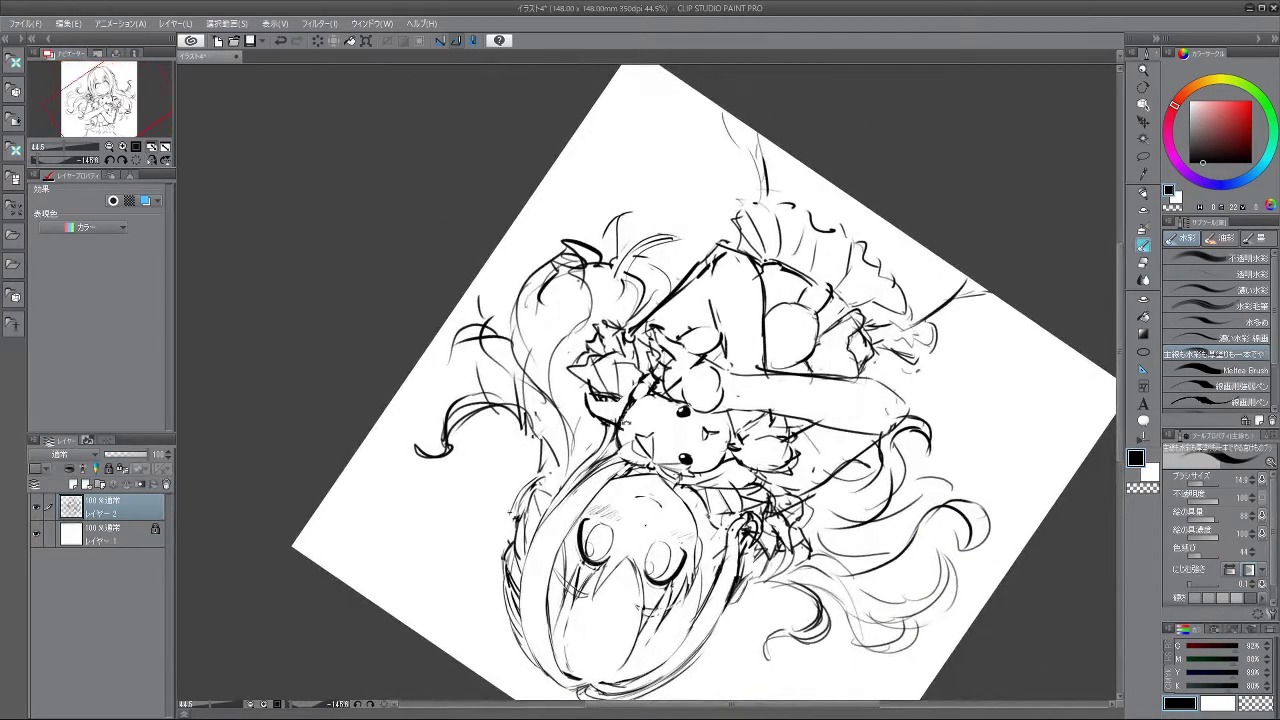
pyautogui.moveTo(728, 515)
pyautogui.mouseDown()
pyautogui.moveTo(800, 303)
pyautogui.moveTo(679, 200)
pyautogui.mouseUp()
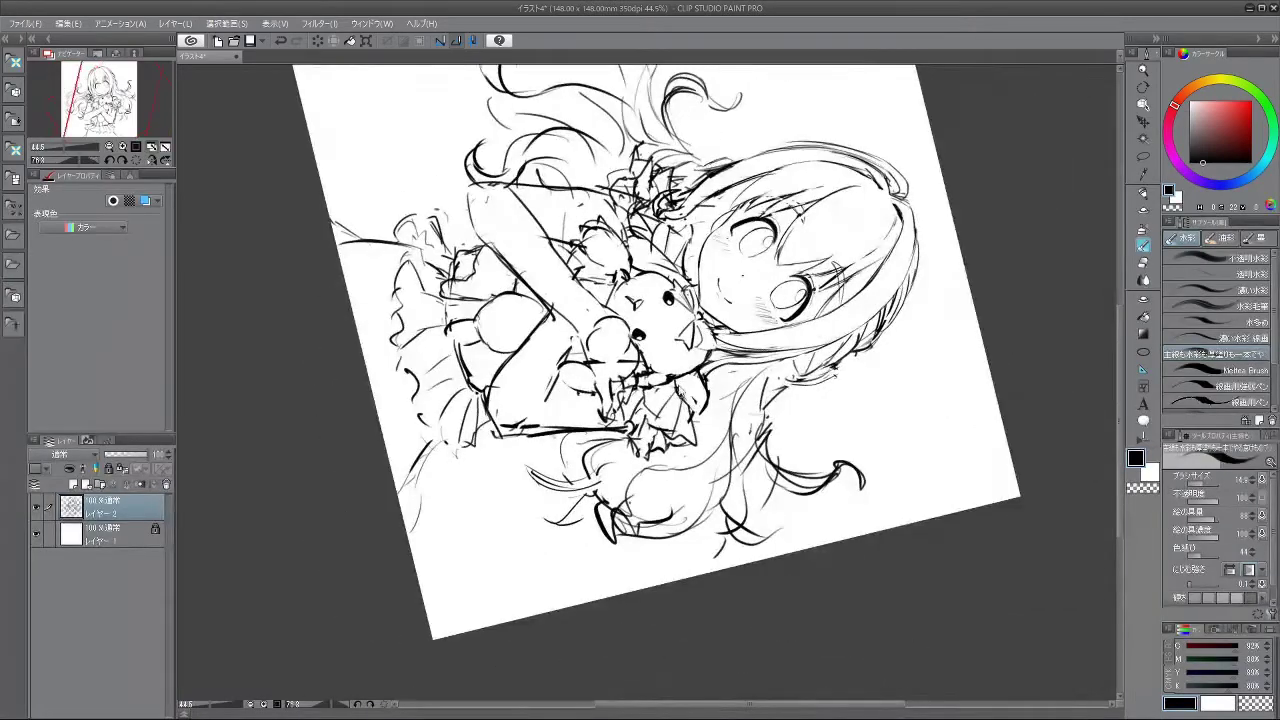
pyautogui.moveTo(700, 408)
pyautogui.mouseDown()
pyautogui.moveTo(706, 362)
pyautogui.moveTo(684, 338)
pyautogui.mouseUp()
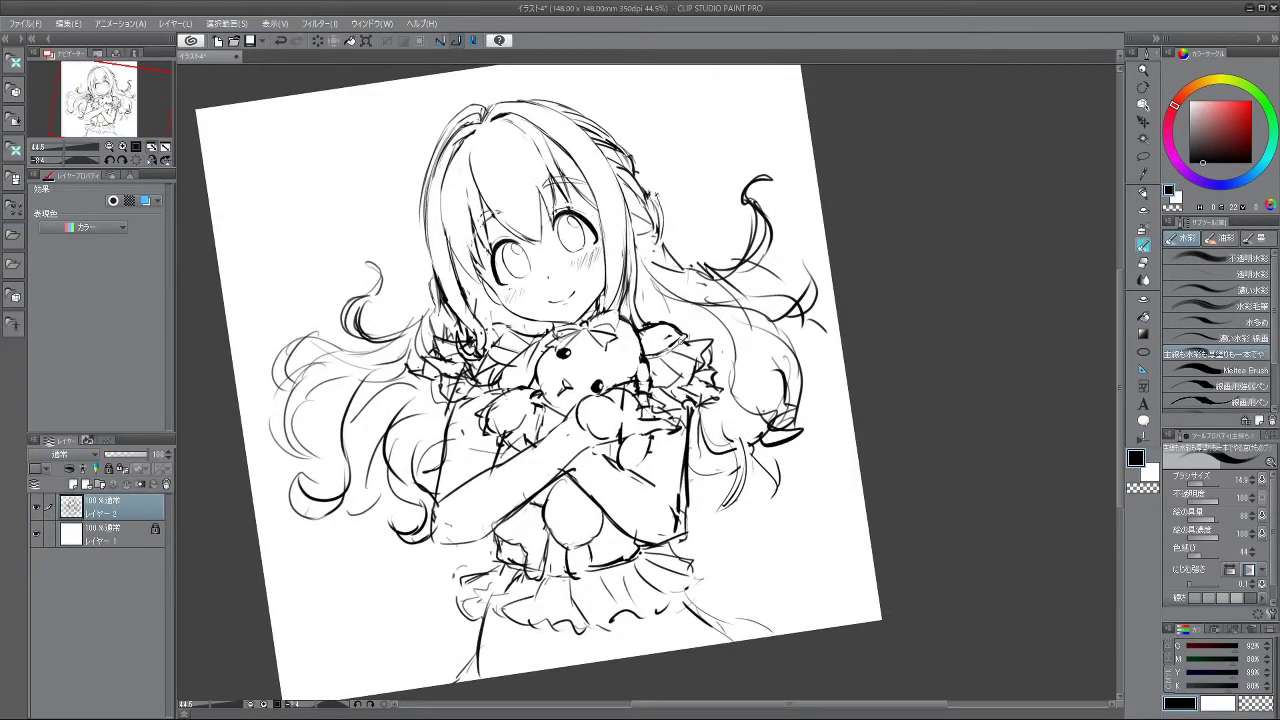
pyautogui.moveTo(747, 521); pyautogui.dragTo(775, 493)
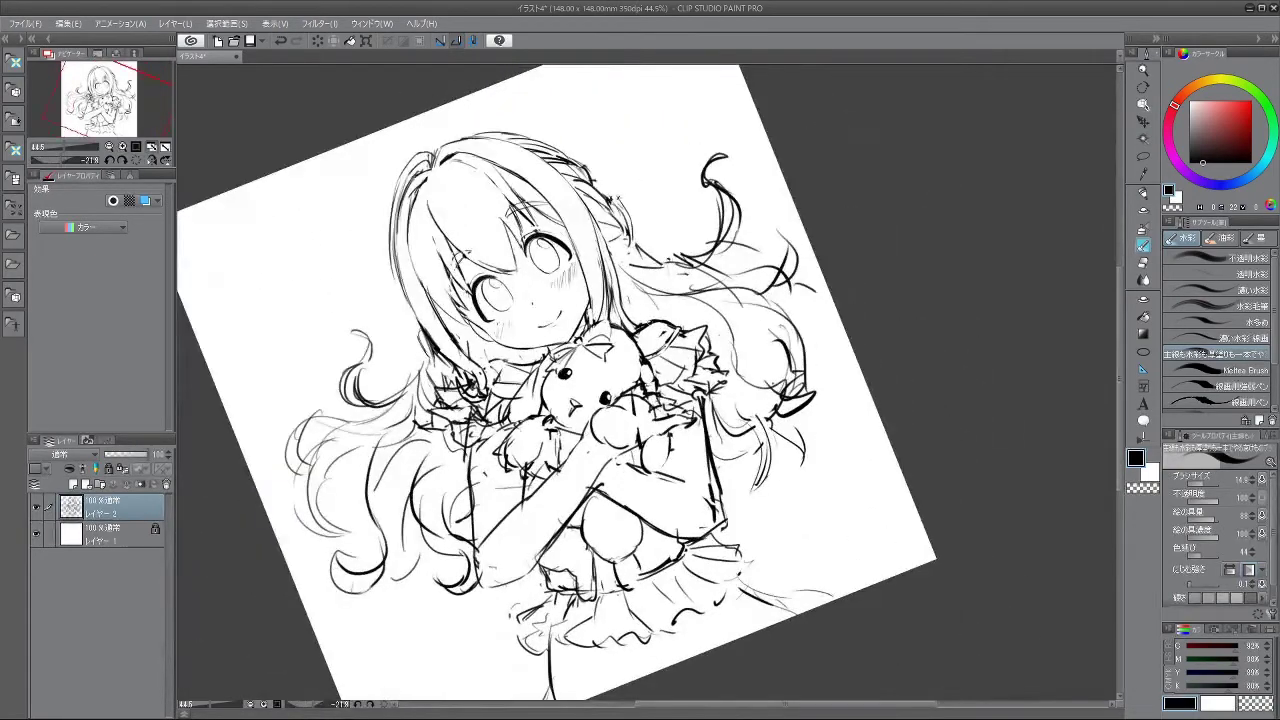
pyautogui.moveTo(633, 323); pyautogui.dragTo(650, 379)
pyautogui.moveTo(727, 413); pyautogui.dragTo(733, 380)
pyautogui.moveTo(602, 329); pyautogui.dragTo(631, 346)
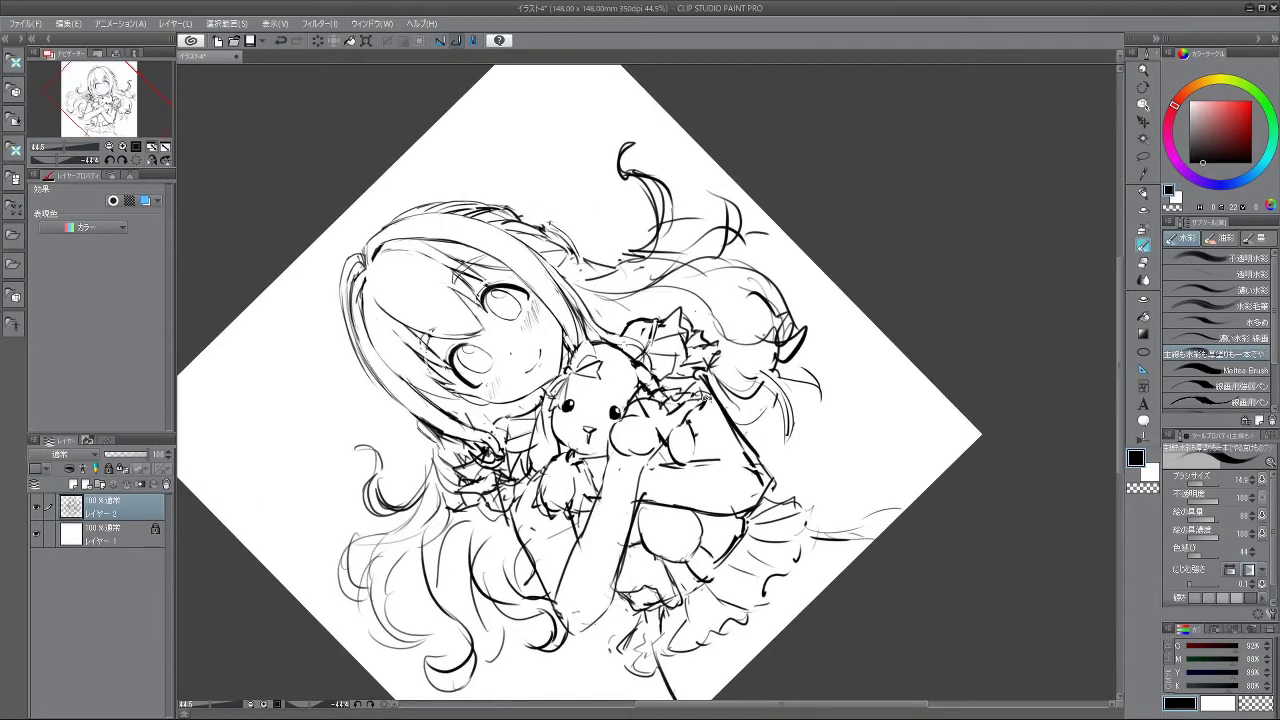
pyautogui.moveTo(534, 324); pyautogui.dragTo(615, 258)
pyautogui.hotkey('ctrl', 'z')
pyautogui.moveTo(654, 328); pyautogui.dragTo(659, 378)
pyautogui.hotkey('ctrl', 'z')
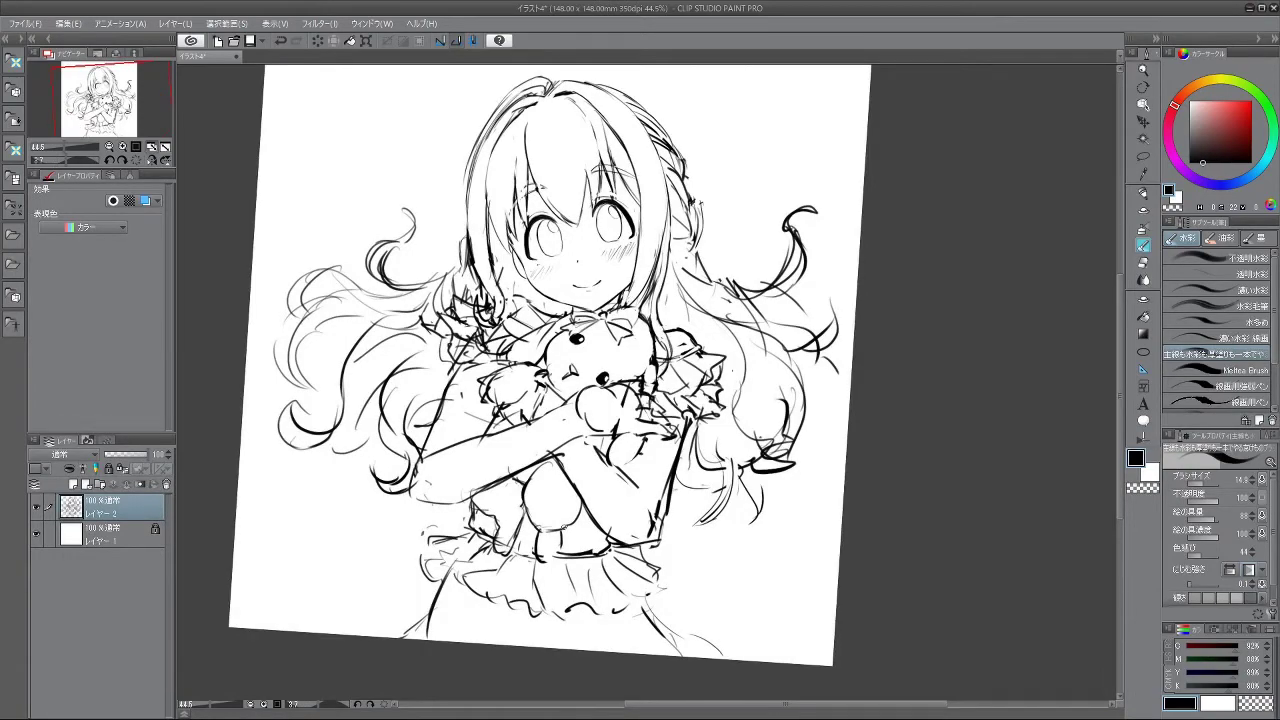
pyautogui.moveTo(700, 300); pyautogui.dragTo(654, 285)
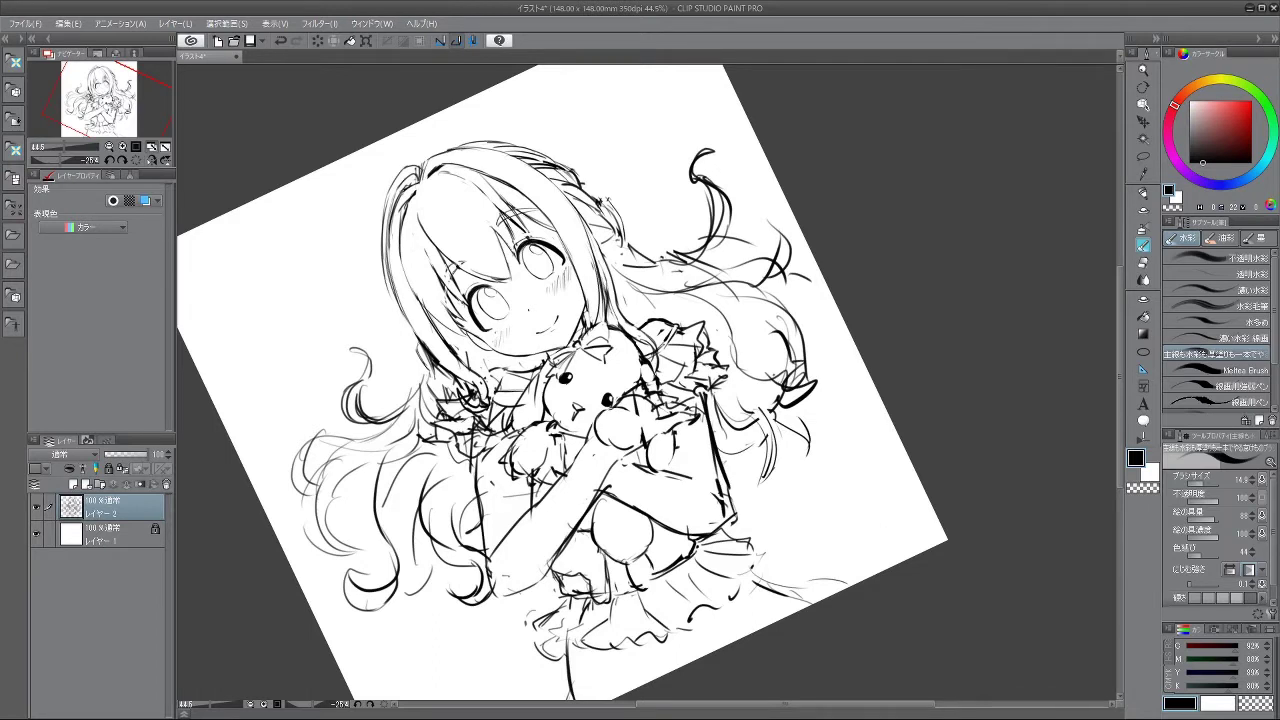
# - Lasso the braid-side shoulder ruffle again, rotate it slightly, confirm the transformation, deselect and return to the brush
pyautogui.click(1145, 157)
pyautogui.moveTo(949, 234); pyautogui.dragTo(967, 278)
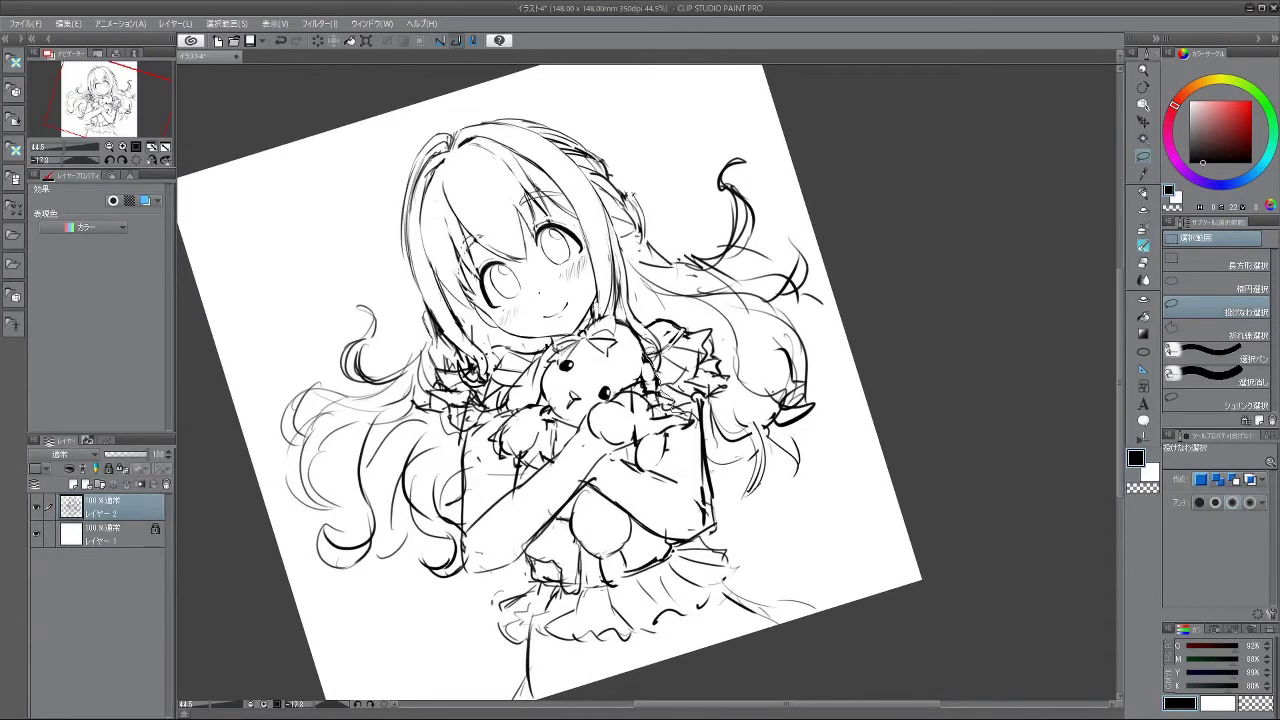
pyautogui.moveTo(666, 332)
pyautogui.mouseDown()
pyautogui.moveTo(706, 318)
pyautogui.moveTo(738, 362)
pyautogui.moveTo(705, 410)
pyautogui.mouseUp()
pyautogui.click(738, 446)
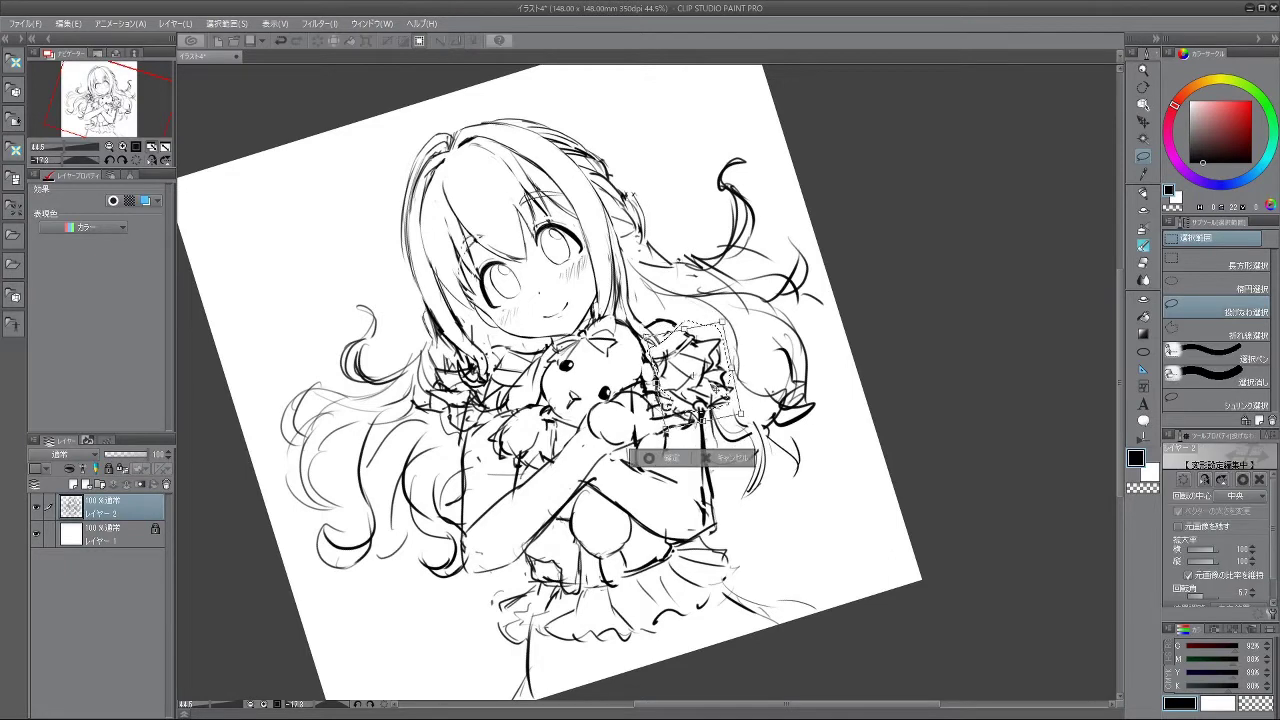
pyautogui.click(667, 457)
pyautogui.click(580, 453)
pyautogui.press('b')
# - Sketch short lines around the braid-side shoulder ruffle and where it joins the upper arm
pyautogui.moveTo(560, 250)
pyautogui.mouseDown()
pyautogui.moveTo(720, 239)
pyautogui.moveTo(757, 264)
pyautogui.mouseUp()
pyautogui.moveTo(706, 372); pyautogui.dragTo(708, 408)
pyautogui.moveTo(603, 535)
pyautogui.mouseDown()
pyautogui.moveTo(735, 512)
pyautogui.moveTo(786, 330)
pyautogui.moveTo(765, 470)
pyautogui.moveTo(773, 446)
pyautogui.moveTo(681, 519)
pyautogui.mouseUp()
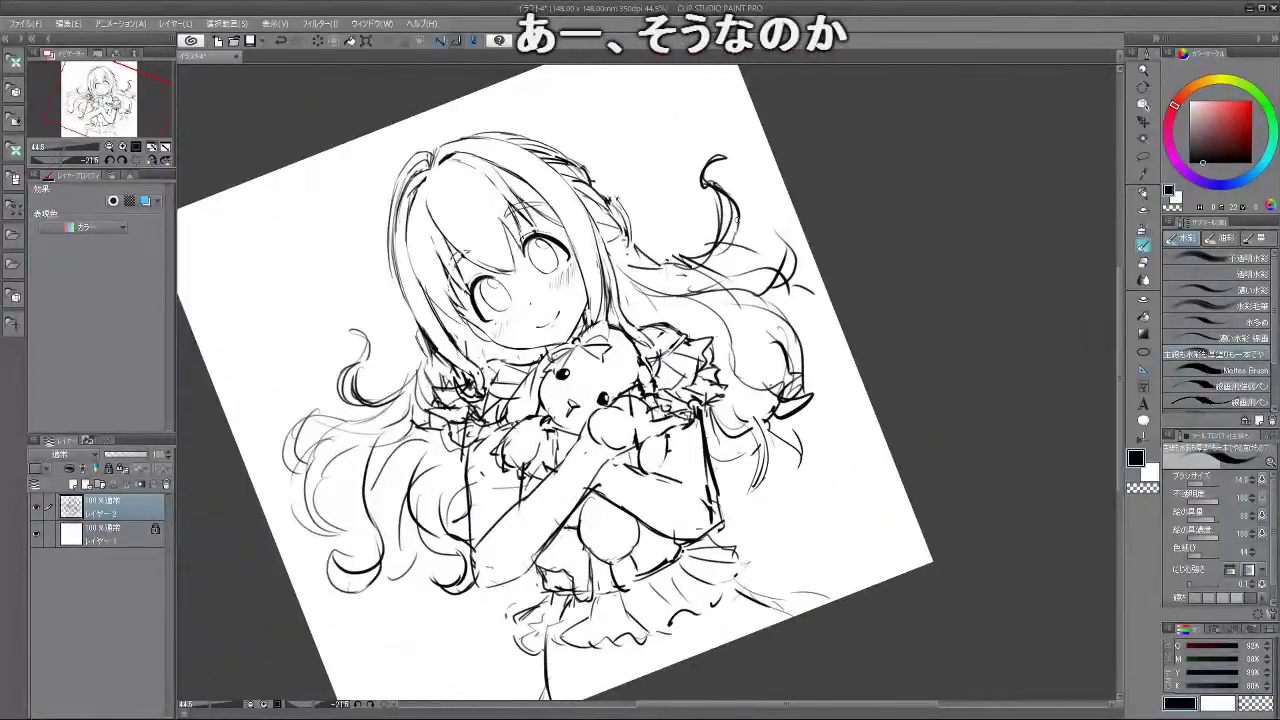
pyautogui.moveTo(667, 319)
pyautogui.mouseDown()
pyautogui.moveTo(645, 320)
pyautogui.moveTo(682, 318)
pyautogui.mouseUp()
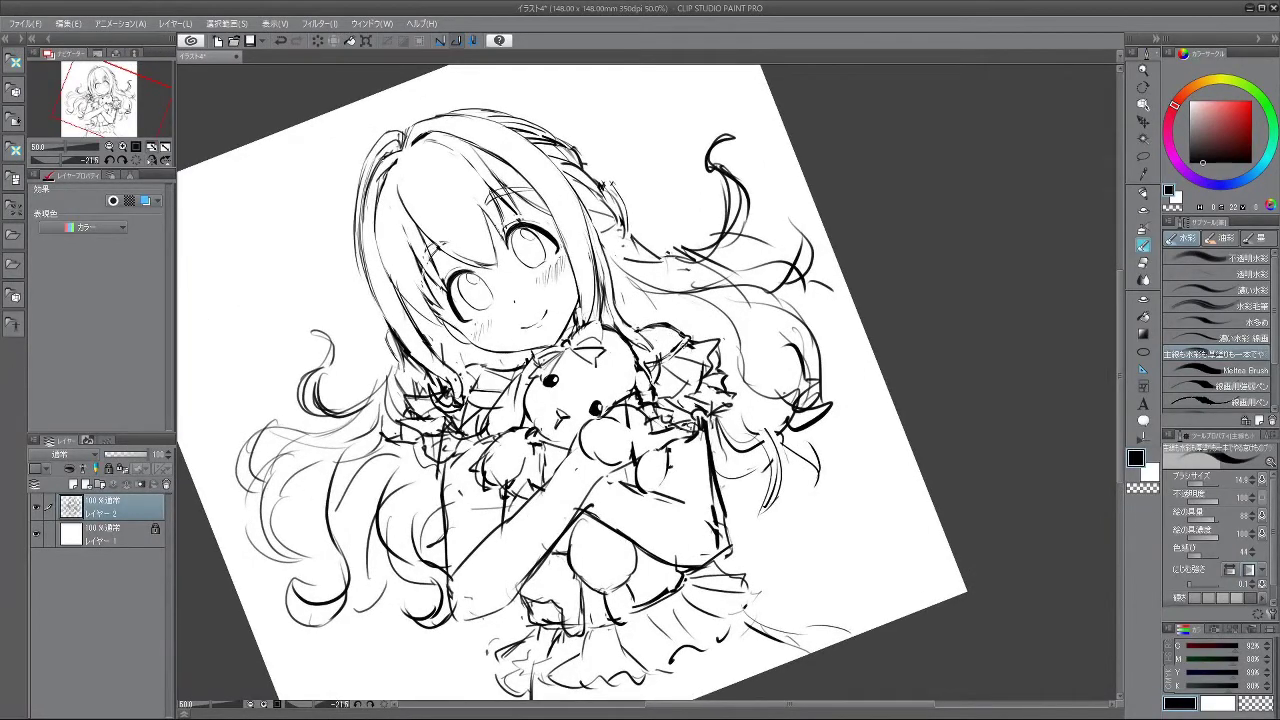
pyautogui.moveTo(704, 430); pyautogui.dragTo(625, 442)
pyautogui.moveTo(699, 437); pyautogui.dragTo(684, 402)
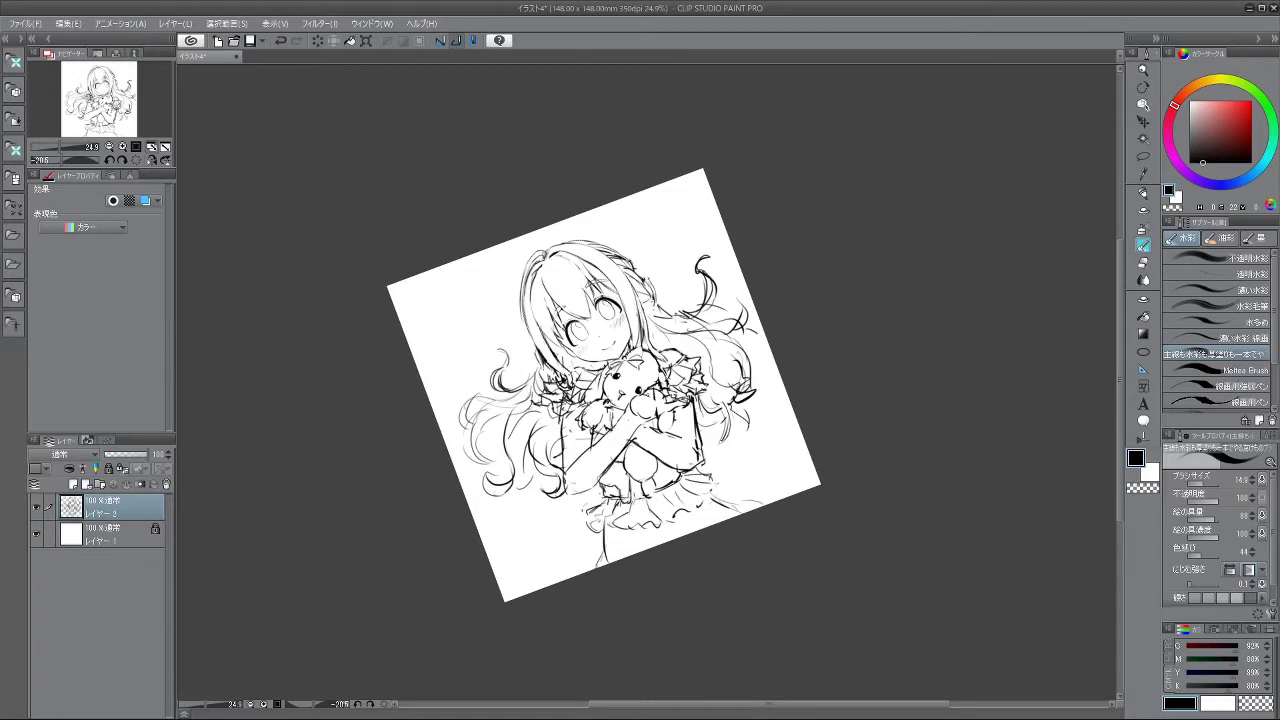
# - Undo the last strokes and redraw the tip of the curl flying out on the braid side
pyautogui.moveTo(711, 296); pyautogui.dragTo(686, 326)
pyautogui.hotkey('ctrl', 'z')
pyautogui.hotkey('ctrl', 'z')
pyautogui.hotkey('ctrl', 'z')
pyautogui.moveTo(699, 274)
pyautogui.mouseDown()
pyautogui.moveTo(709, 259)
pyautogui.moveTo(709, 278)
pyautogui.mouseUp()
pyautogui.moveTo(820, 510)
pyautogui.mouseDown()
pyautogui.moveTo(849, 441)
pyautogui.moveTo(746, 204)
pyautogui.moveTo(470, 292)
pyautogui.moveTo(492, 508)
pyautogui.moveTo(634, 590)
pyautogui.moveTo(774, 537)
pyautogui.mouseUp()
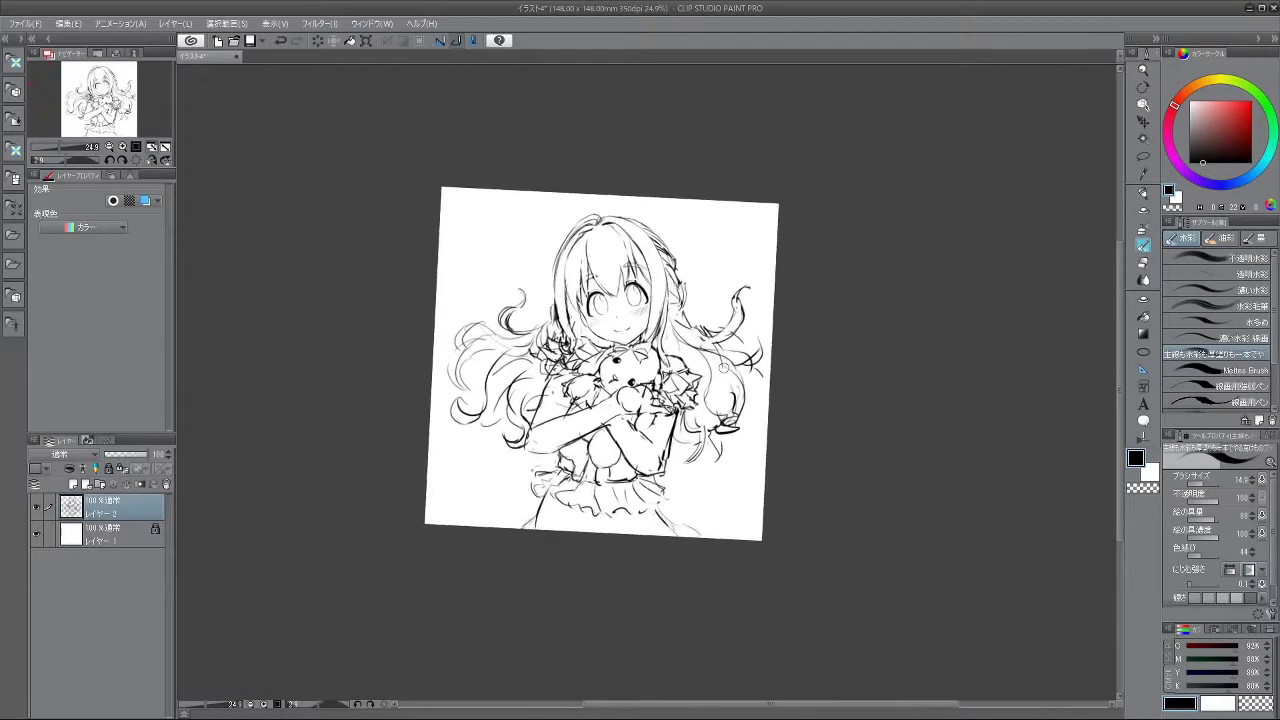
# - Rework the upper-arm line on the side away from the braid, undoing the rejected strokes
pyautogui.moveTo(666, 274); pyautogui.dragTo(672, 238)
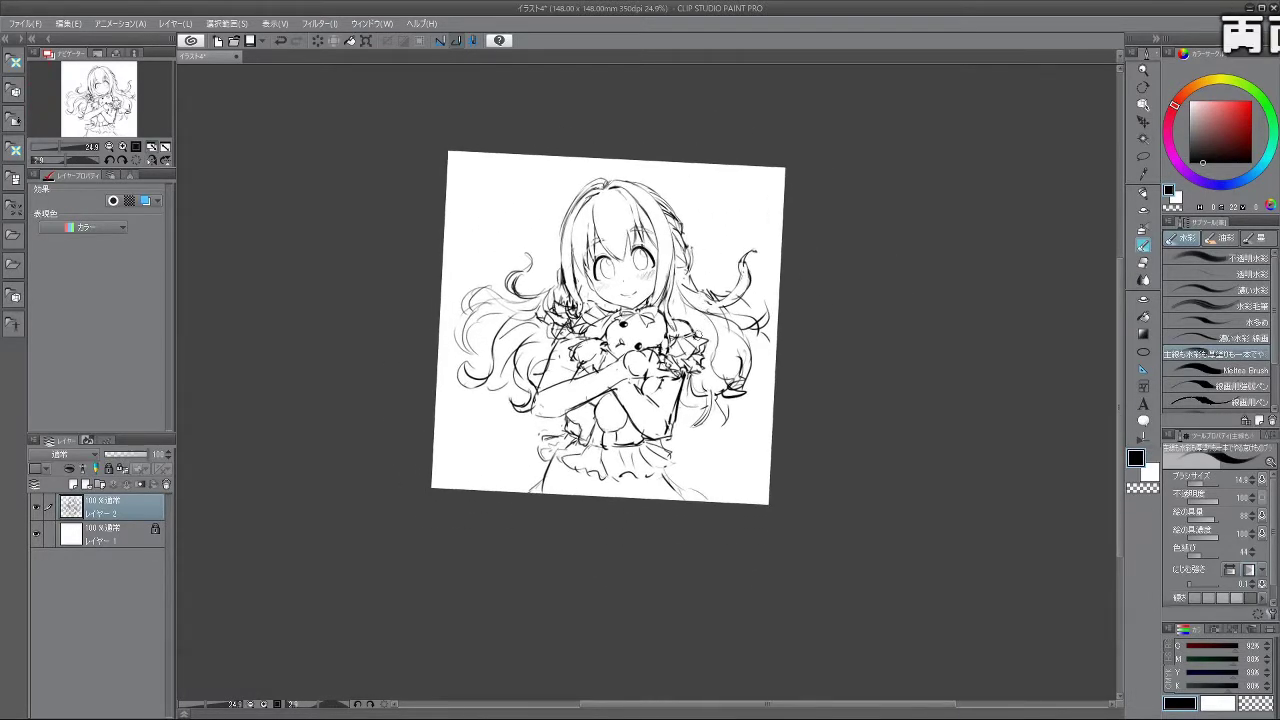
pyautogui.moveTo(682, 483); pyautogui.dragTo(708, 506)
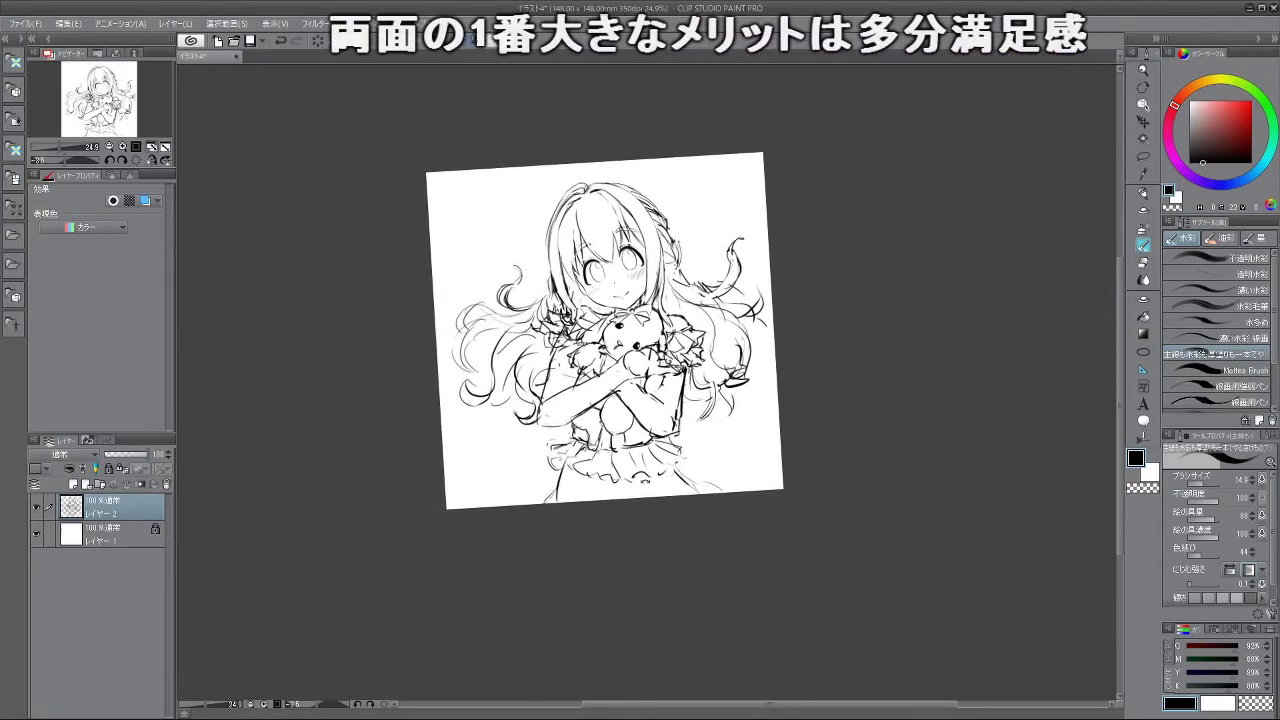
pyautogui.moveTo(610, 502); pyautogui.dragTo(631, 520)
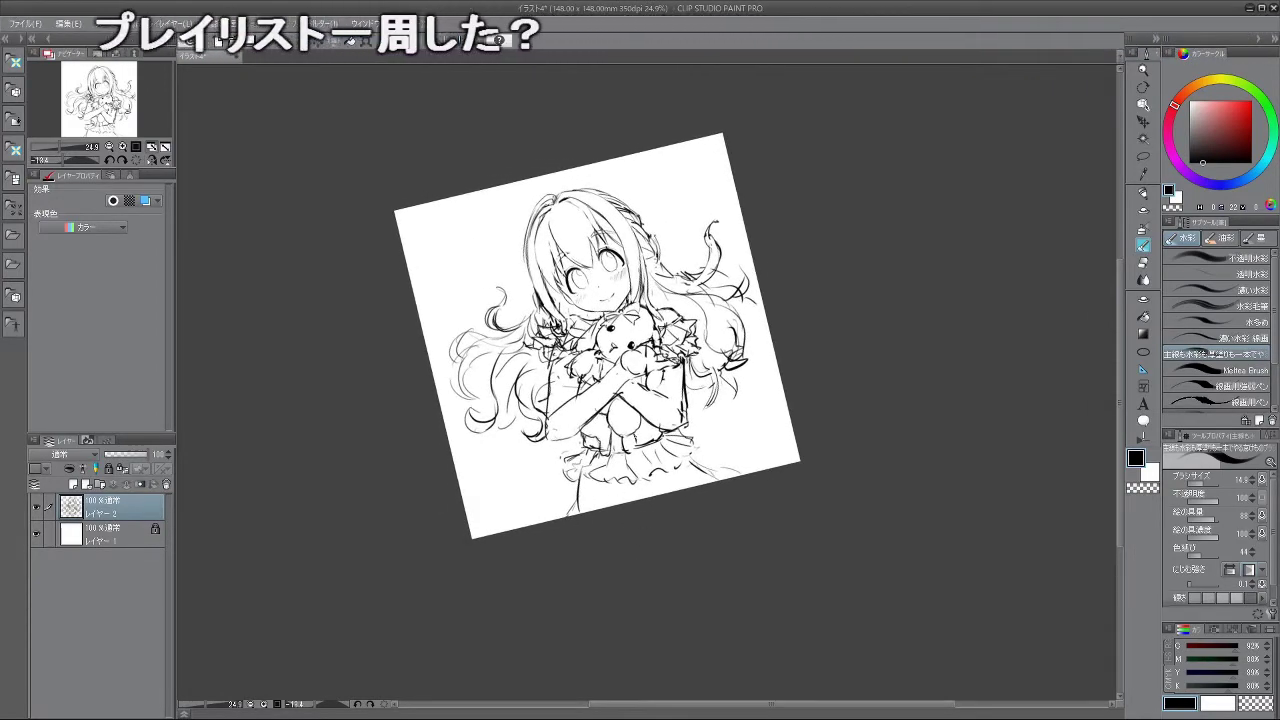
pyautogui.moveTo(584, 353); pyautogui.dragTo(642, 358)
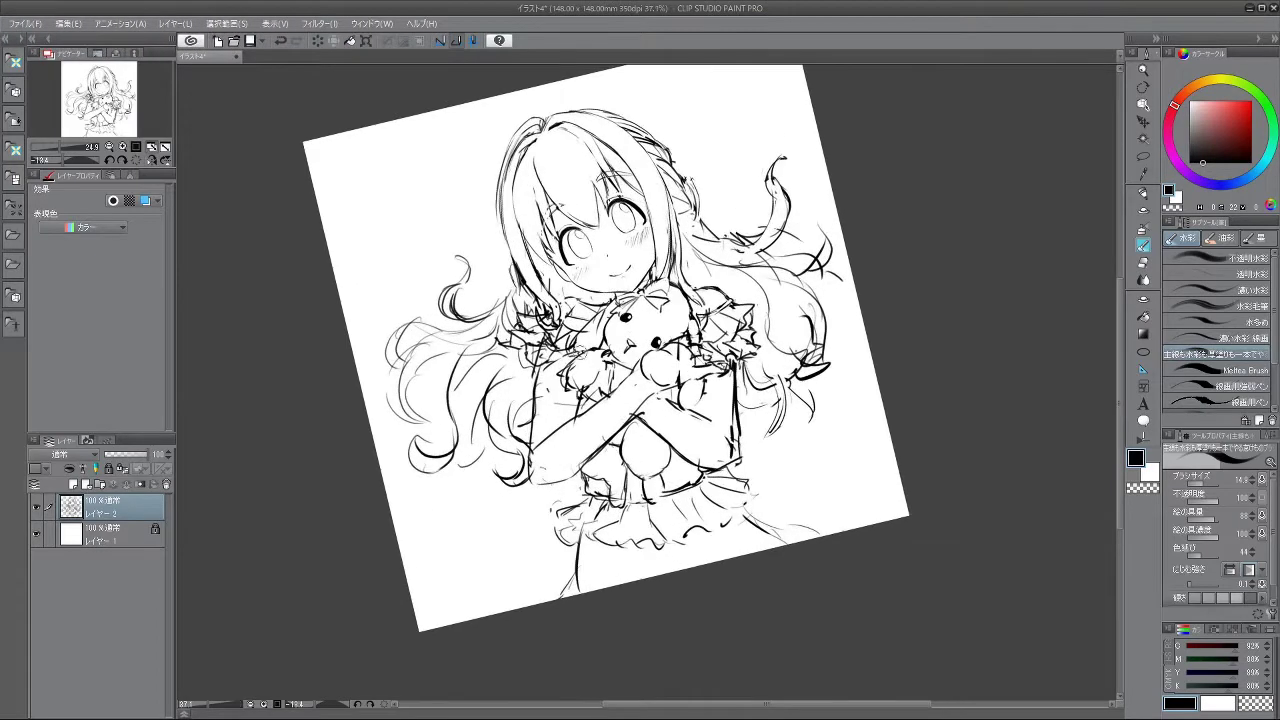
pyautogui.hotkey('ctrl', 'z')
pyautogui.moveTo(532, 381); pyautogui.dragTo(531, 465)
pyautogui.hotkey('ctrl', 'z')
pyautogui.hotkey('ctrl', 'z')
pyautogui.hotkey('ctrl', 'z')
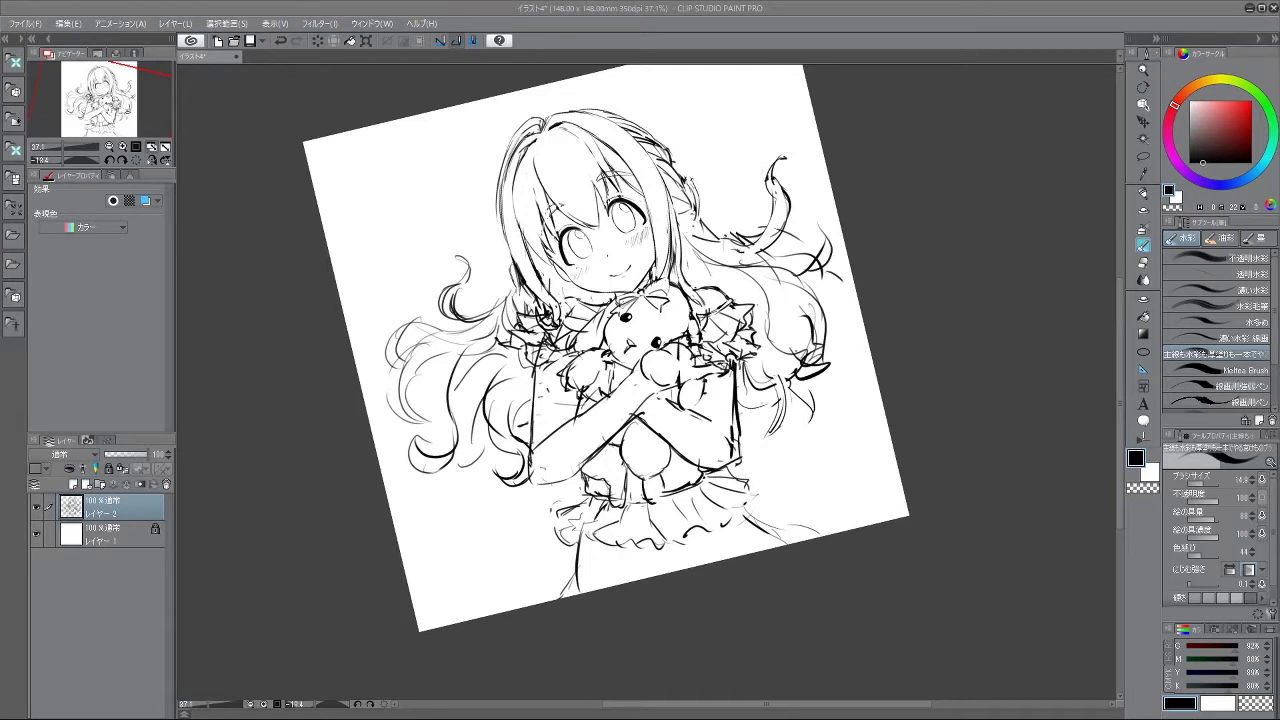
pyautogui.hotkey('ctrl', 'z')
pyautogui.hotkey('ctrl', 'z')
pyautogui.hotkey('ctrl', 'z')
pyautogui.hotkey('ctrl', 'z')
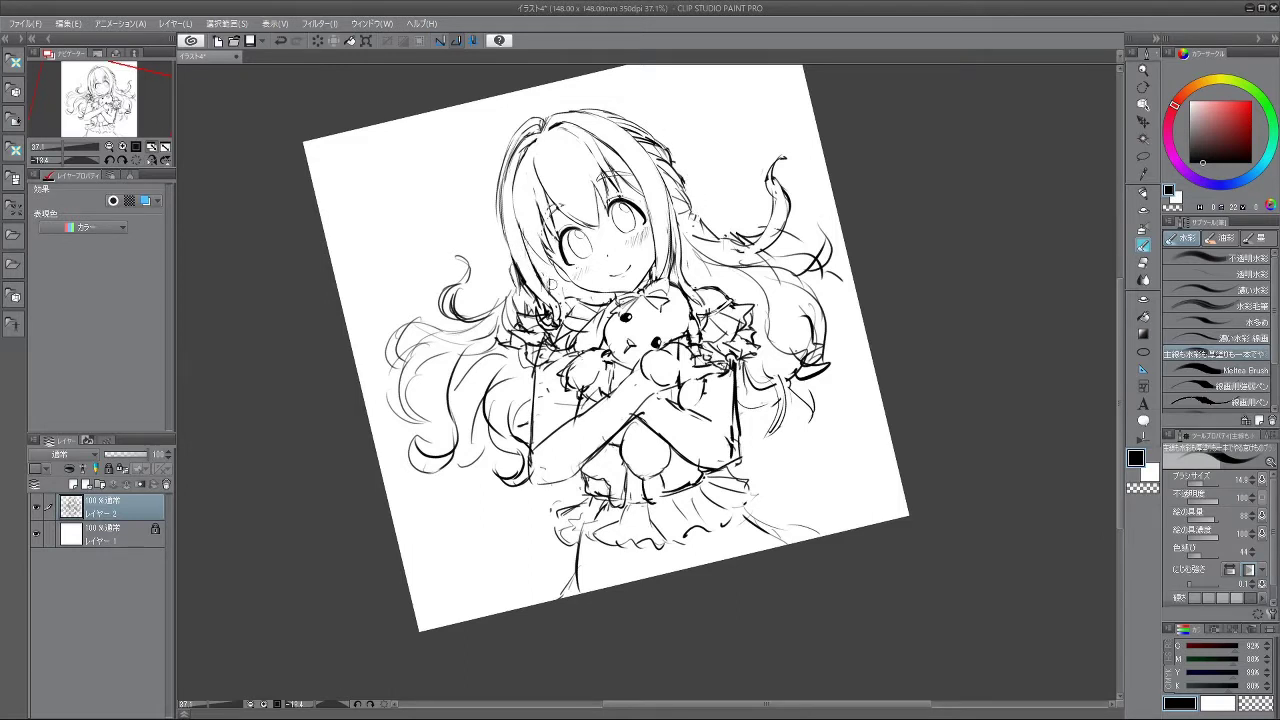
# - Try a short stroke in the hair just below the braid with the canvas turned upside down, and undo it
pyautogui.moveTo(732, 262)
pyautogui.mouseDown()
pyautogui.moveTo(631, 200)
pyautogui.moveTo(730, 220)
pyautogui.mouseUp()
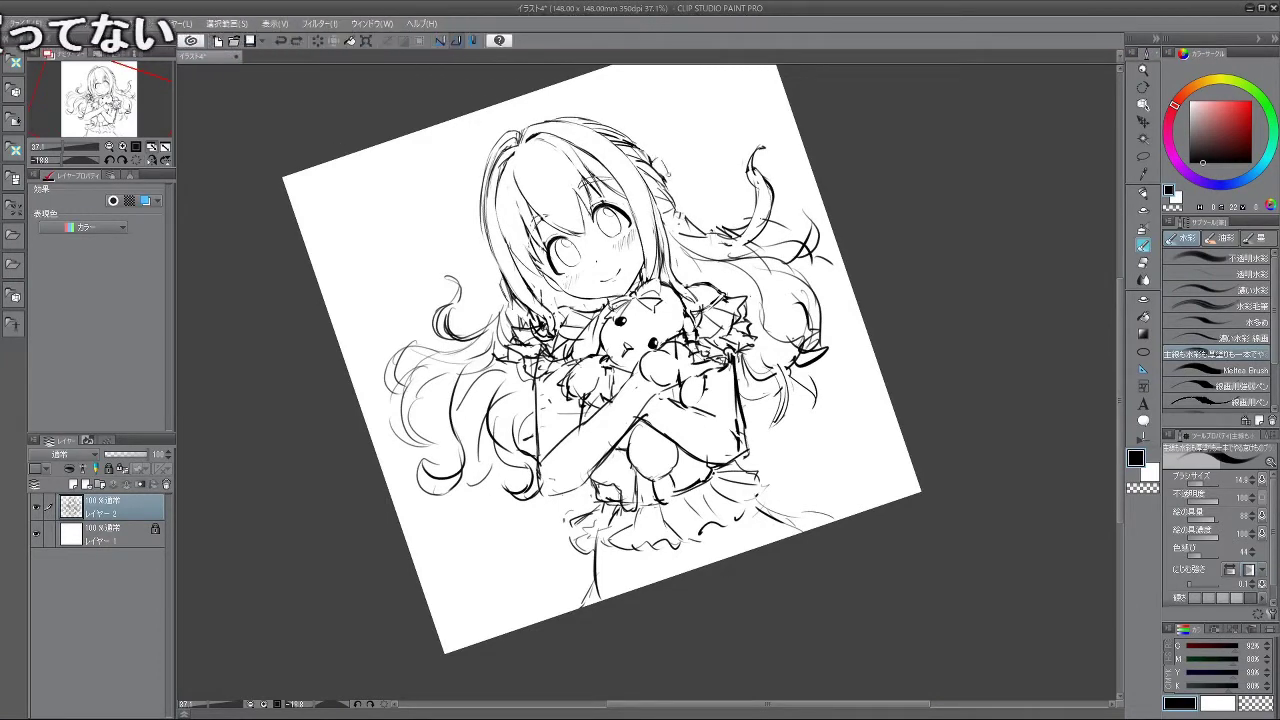
pyautogui.moveTo(672, 532)
pyautogui.mouseDown()
pyautogui.moveTo(749, 497)
pyautogui.moveTo(805, 378)
pyautogui.mouseUp()
pyautogui.moveTo(440, 560); pyautogui.dragTo(550, 592)
pyautogui.press('-')
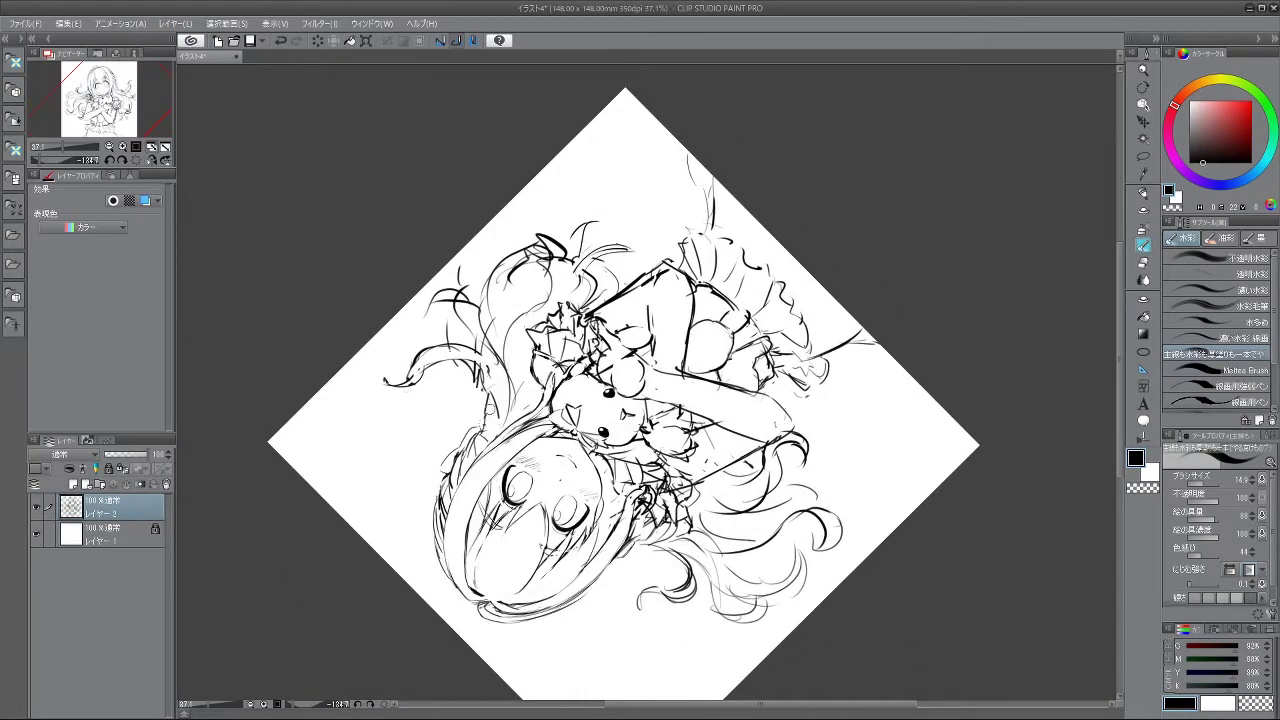
pyautogui.moveTo(482, 427); pyautogui.dragTo(485, 435)
pyautogui.hotkey('ctrl', 'z')
pyautogui.hotkey('ctrl', 'z')
pyautogui.press('-')
# - Undo the last stroke and redraw the end of the side lock beside the cheek away from the braid
pyautogui.moveTo(598, 565)
pyautogui.mouseDown()
pyautogui.moveTo(840, 393)
pyautogui.moveTo(770, 234)
pyautogui.moveTo(694, 197)
pyautogui.mouseUp()
pyautogui.moveTo(565, 250); pyautogui.dragTo(590, 250)
pyautogui.moveTo(551, 418); pyautogui.dragTo(575, 463)
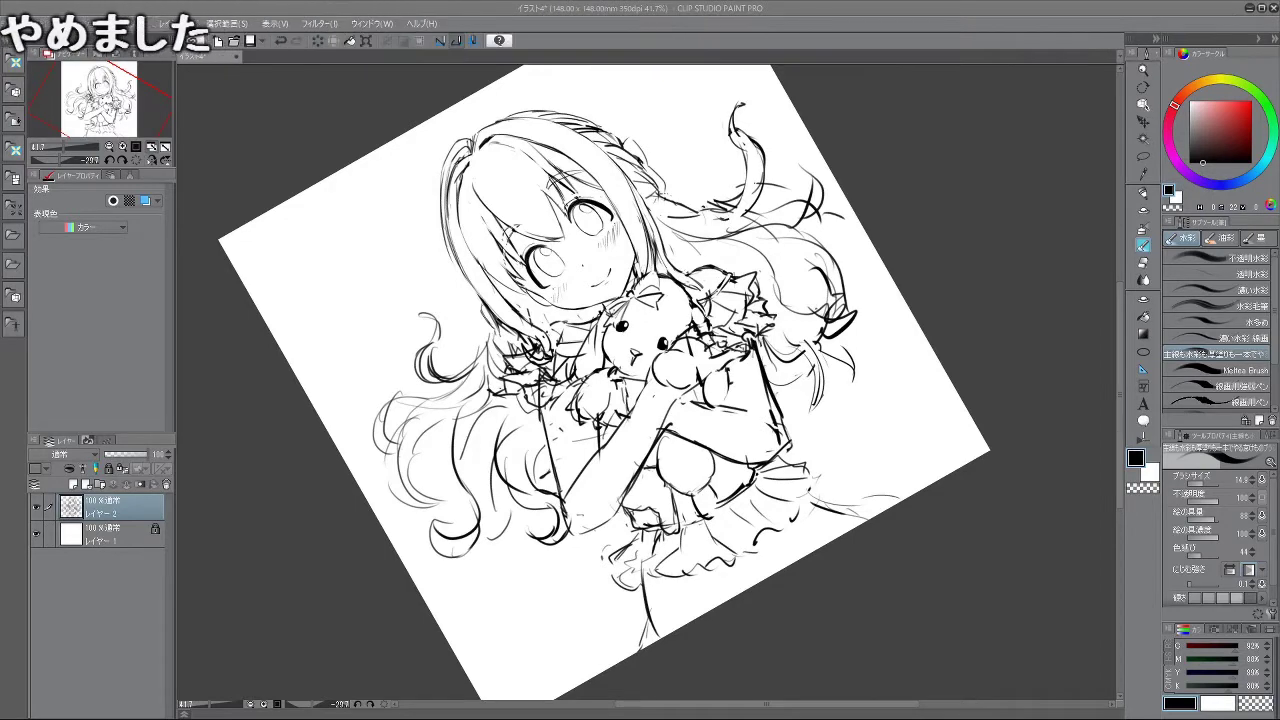
pyautogui.press('^')
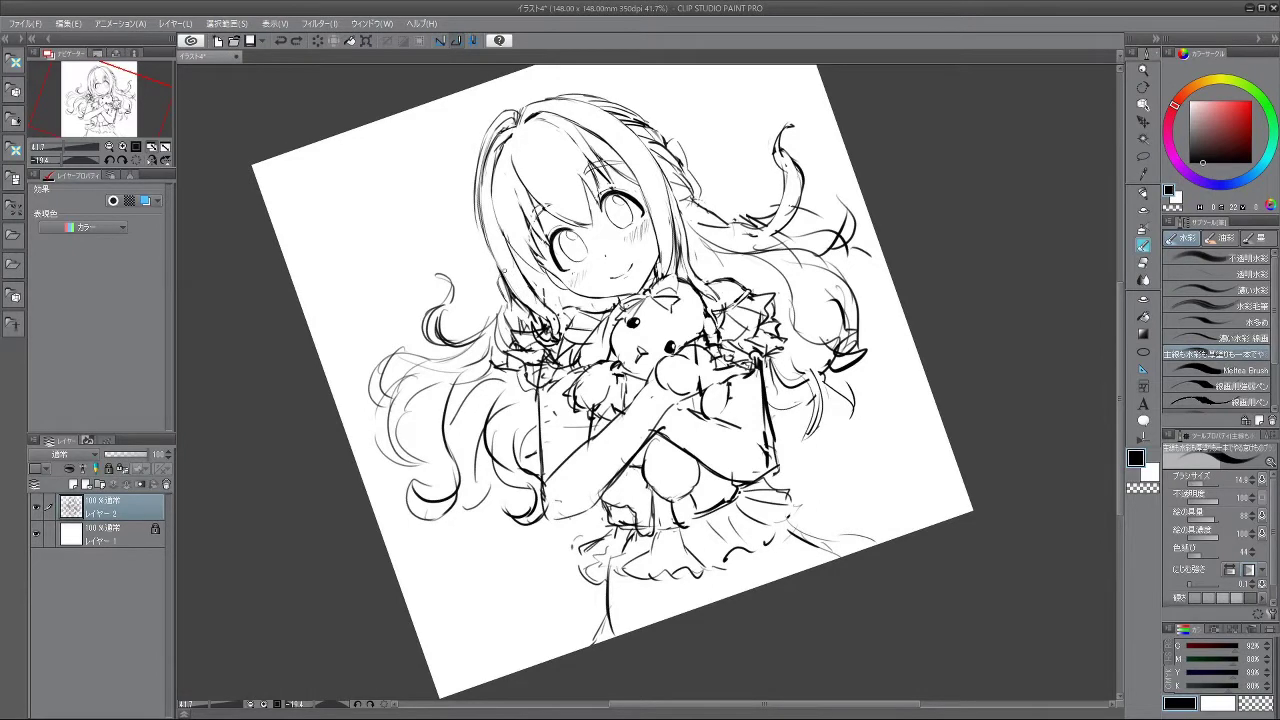
pyautogui.hotkey('ctrl', 'z')
pyautogui.moveTo(524, 287); pyautogui.dragTo(542, 332)
pyautogui.moveTo(530, 302)
pyautogui.mouseDown()
pyautogui.moveTo(552, 334)
pyautogui.moveTo(579, 455)
pyautogui.moveTo(694, 470)
pyautogui.moveTo(708, 303)
pyautogui.moveTo(652, 268)
pyautogui.moveTo(606, 268)
pyautogui.mouseUp()
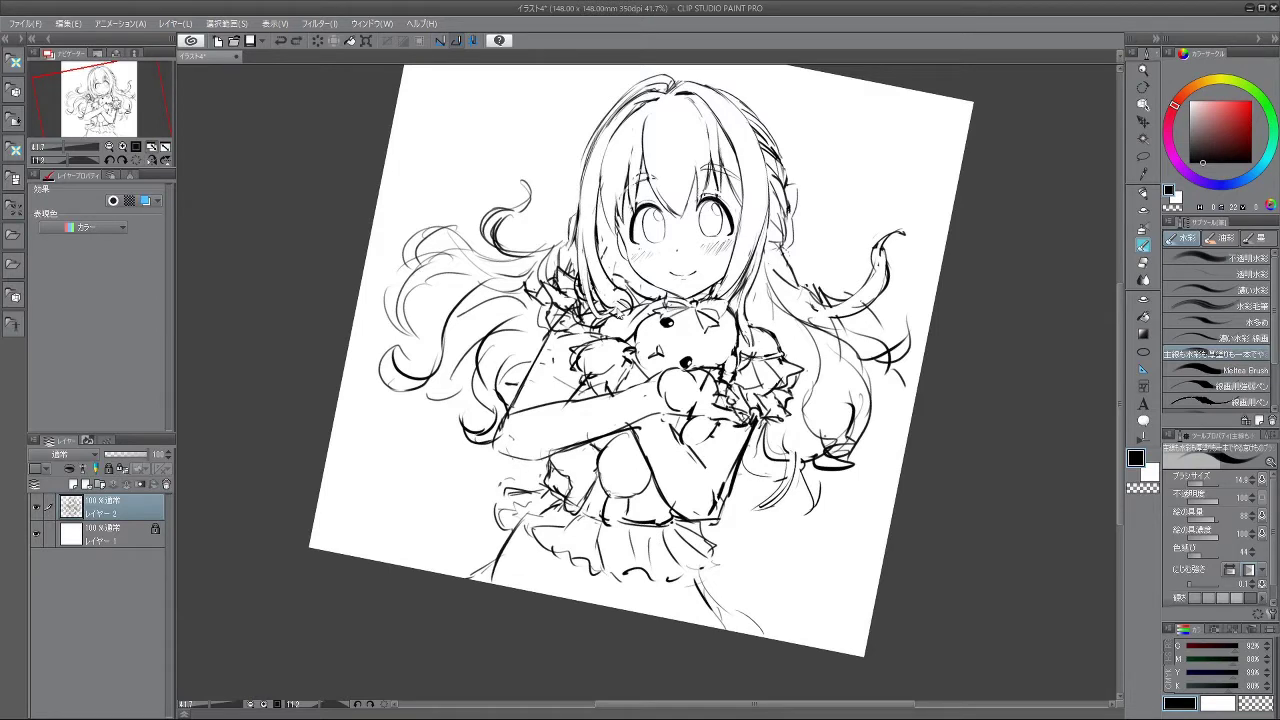
pyautogui.moveTo(594, 445)
pyautogui.mouseDown()
pyautogui.moveTo(728, 360)
pyautogui.moveTo(669, 301)
pyautogui.moveTo(588, 324)
pyautogui.moveTo(566, 374)
pyautogui.moveTo(584, 431)
pyautogui.moveTo(720, 367)
pyautogui.mouseUp()
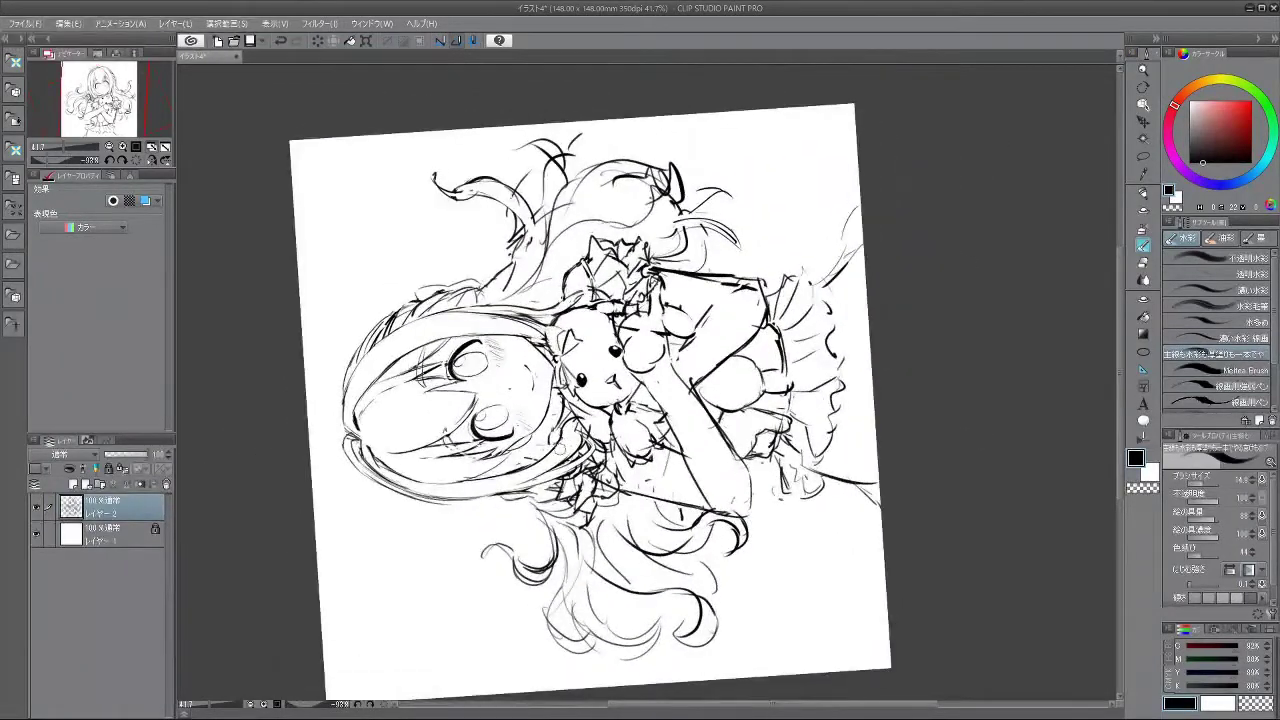
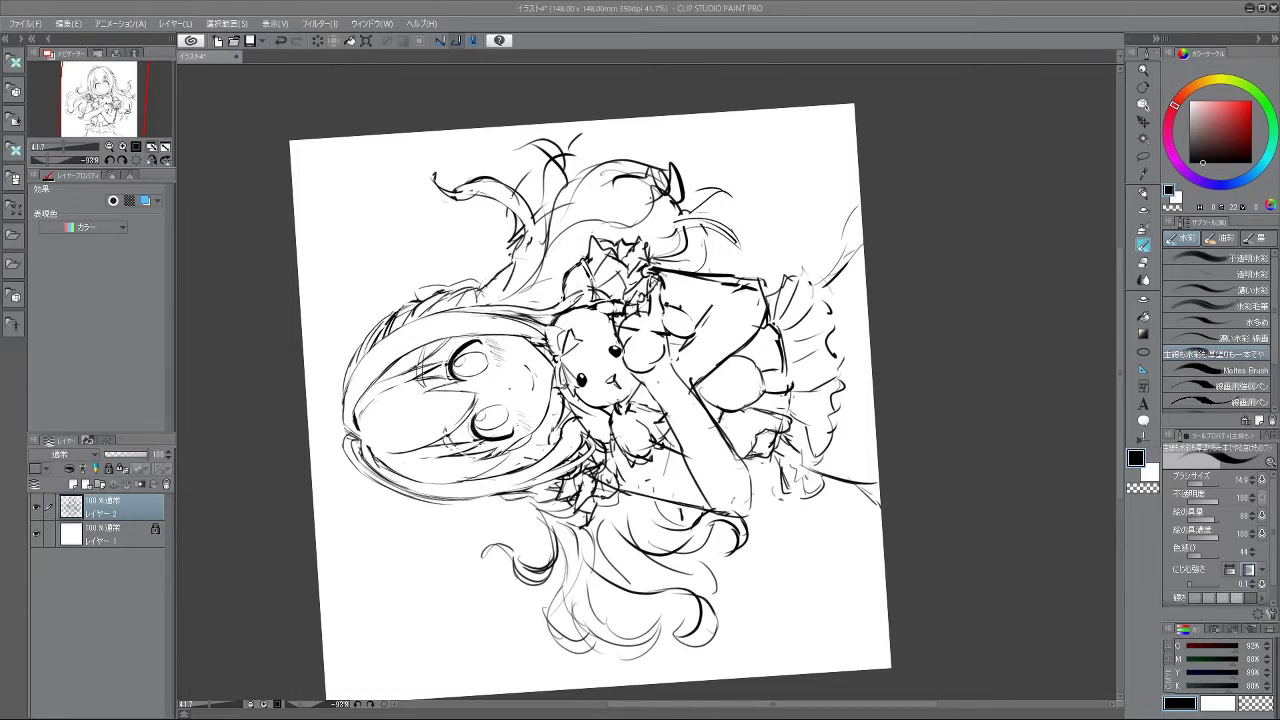
# - Examine the whole figure and the size of the eyes from several zooms and angles
pyautogui.moveTo(1120, 280); pyautogui.dragTo(1119, 290)
pyautogui.moveTo(1027, 294); pyautogui.dragTo(946, 630)
pyautogui.moveTo(700, 500); pyautogui.dragTo(583, 496)
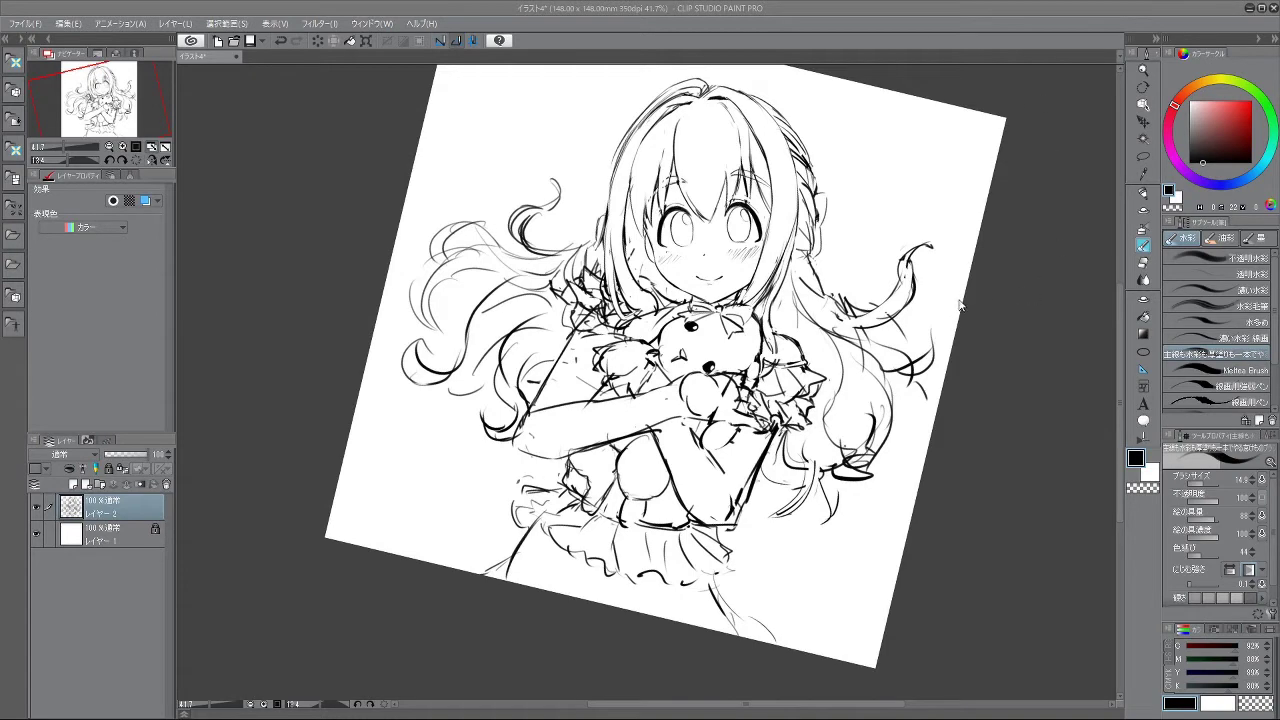
pyautogui.scroll(-2, 990, 290)
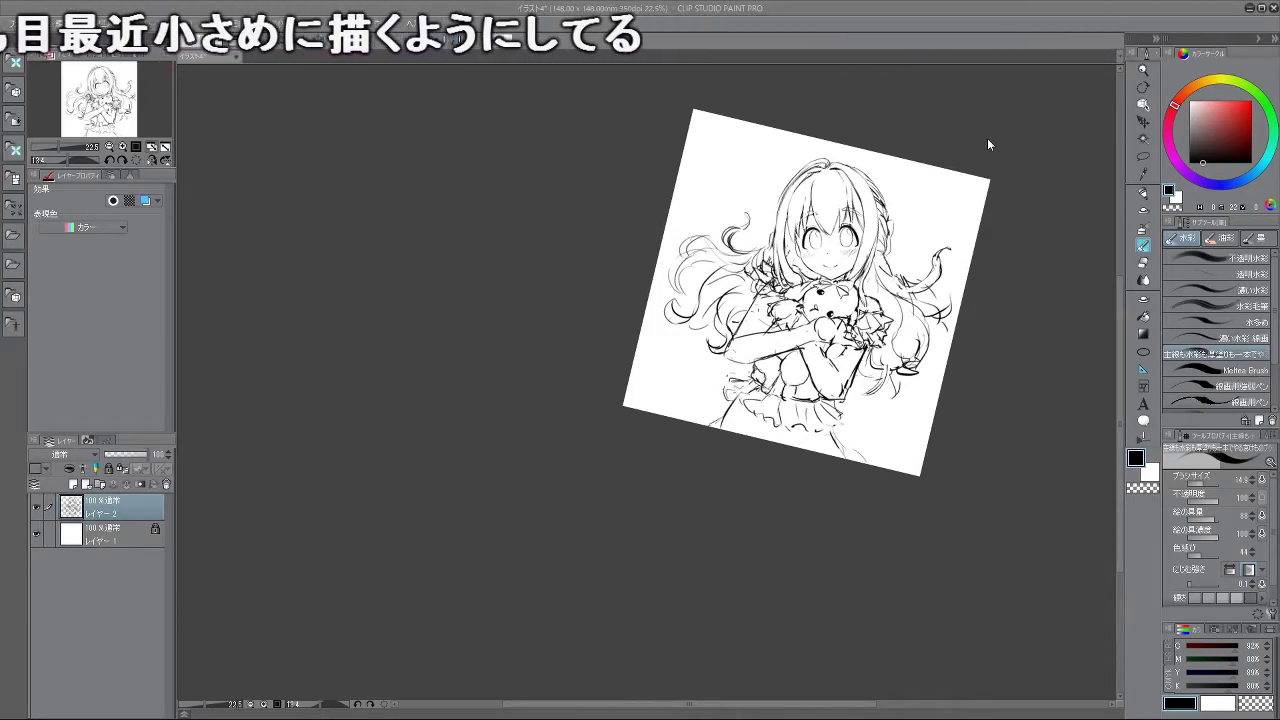
pyautogui.scroll(-1, 920, 415)
pyautogui.scroll(5, 920, 415)
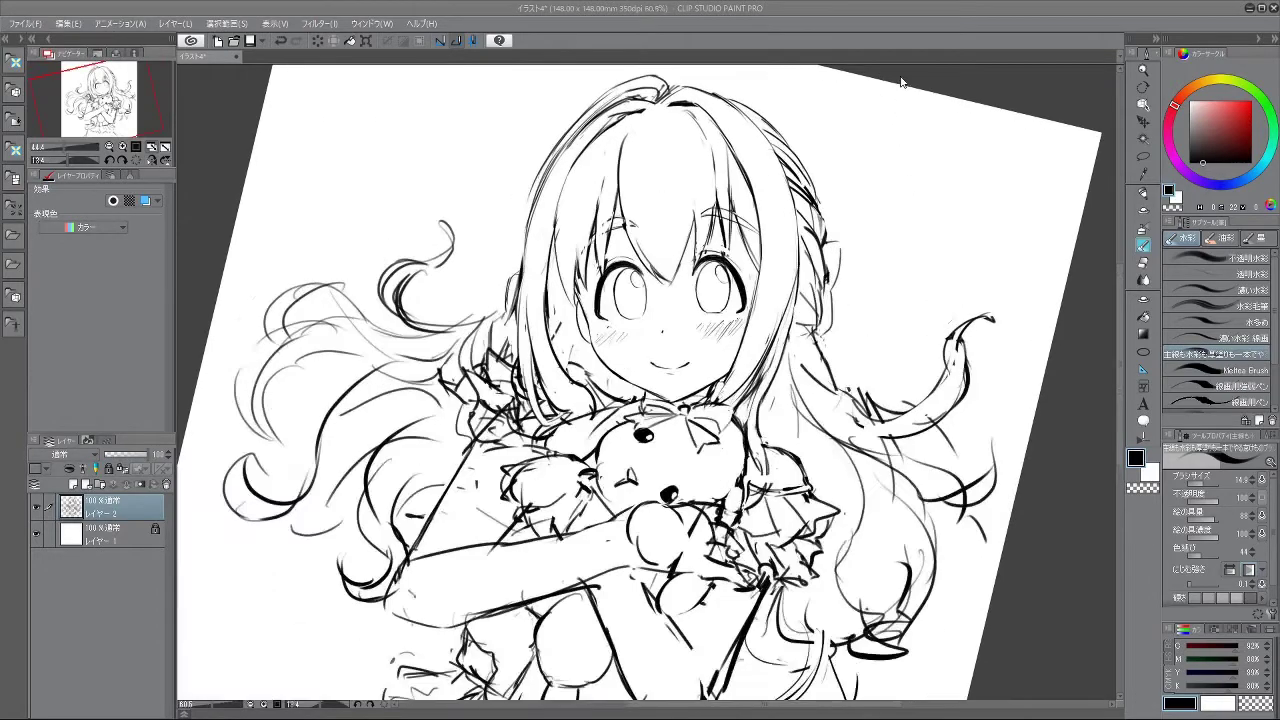
pyautogui.scroll(3, 775, 105)
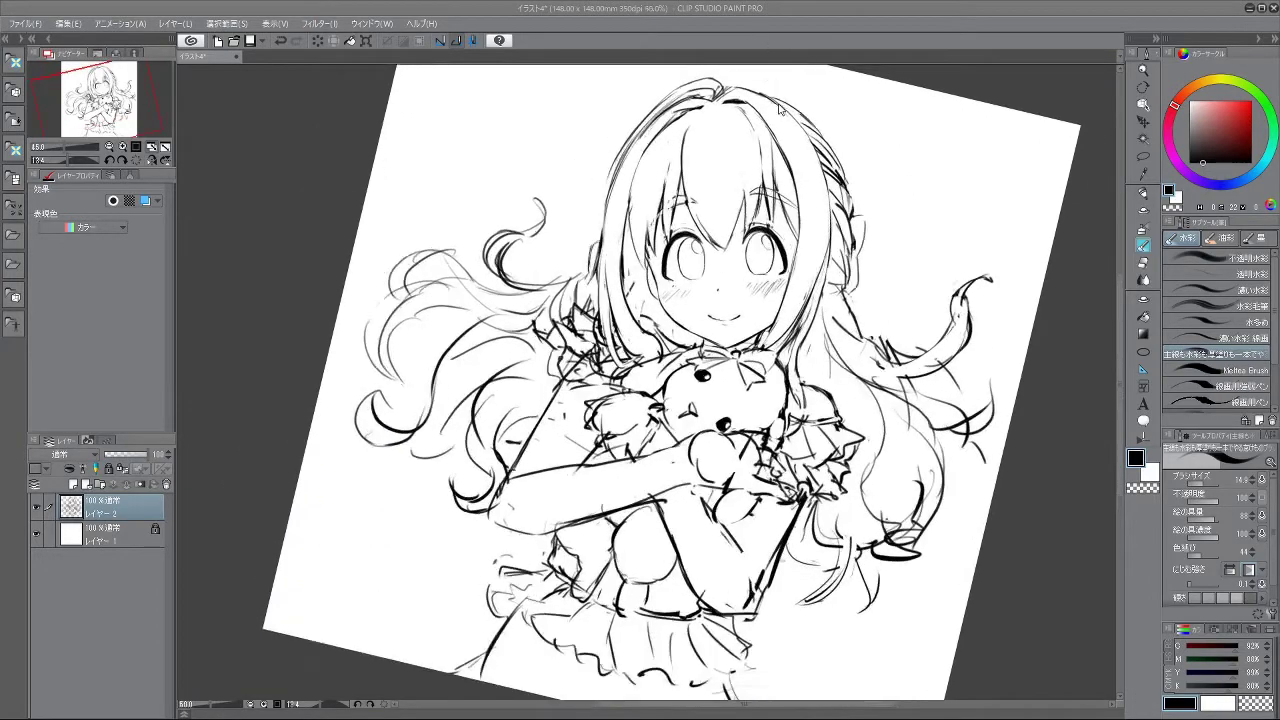
pyautogui.scroll(-4, 780, 110)
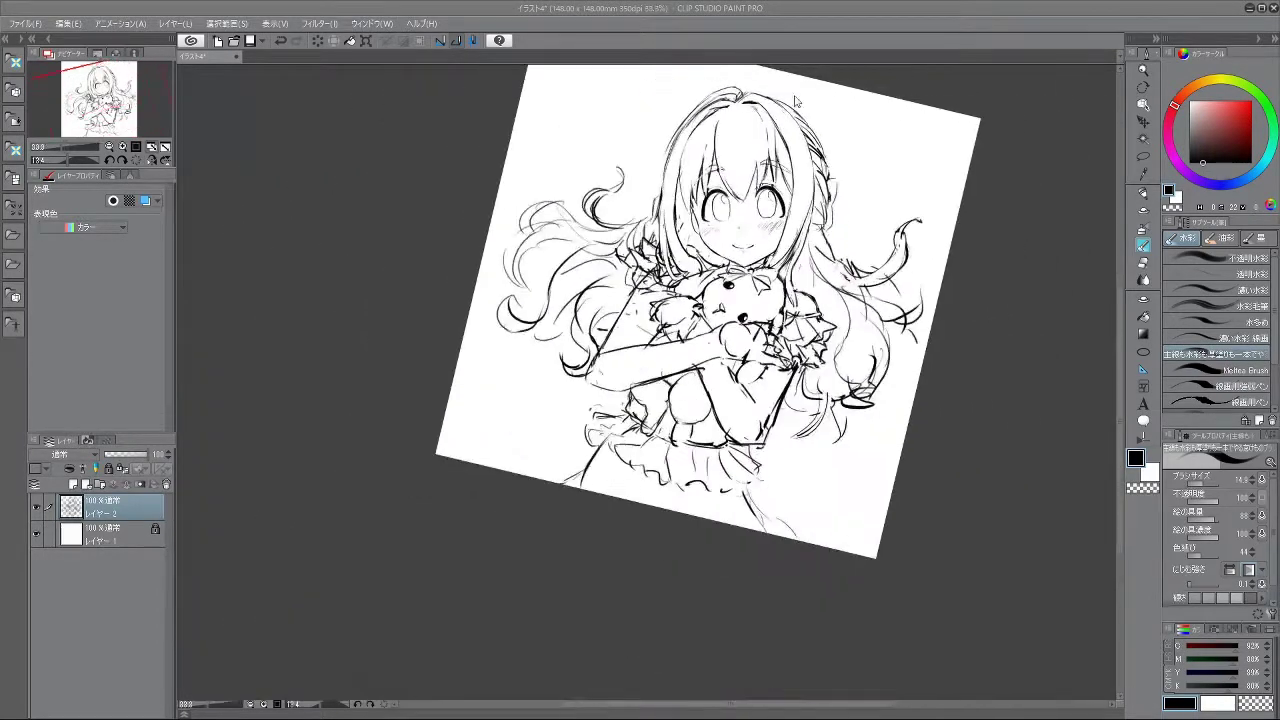
pyautogui.scroll(3, 800, 180)
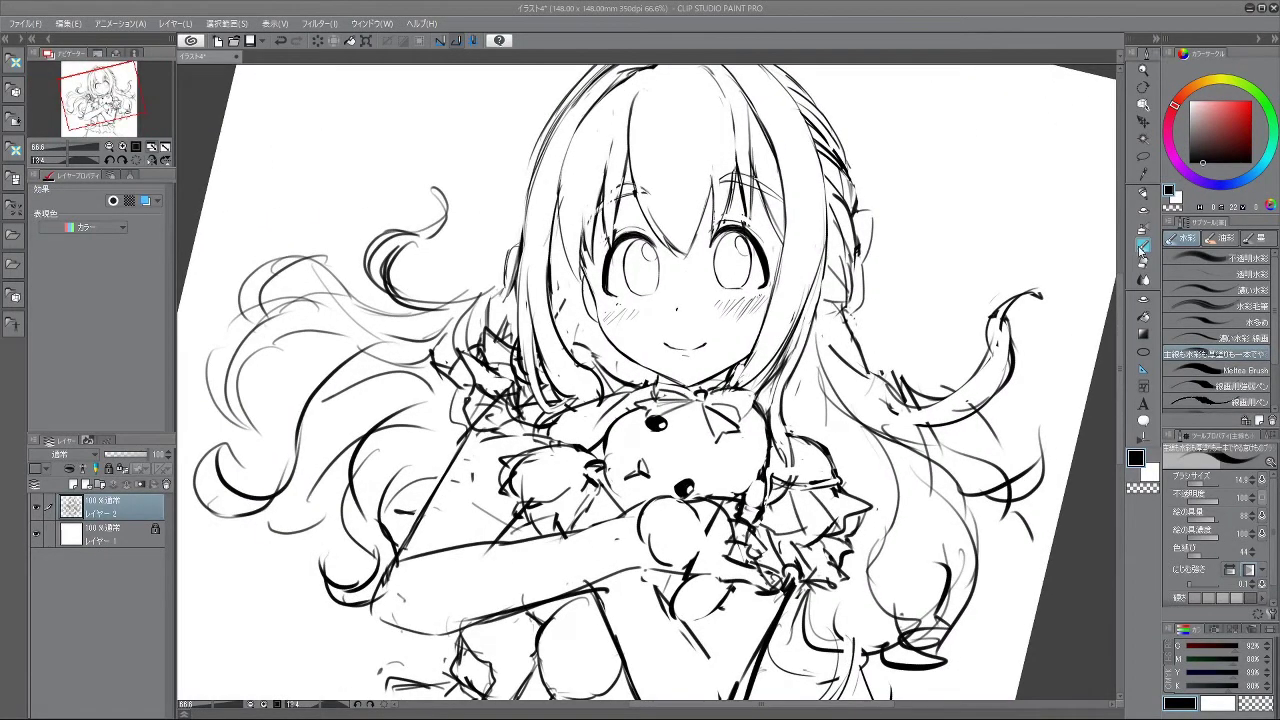
# - Lasso the eye on the side away from the braid, scale it down slightly, confirm and deselect
pyautogui.press('a')
pyautogui.moveTo(678, 262)
pyautogui.mouseDown()
pyautogui.moveTo(663, 318)
pyautogui.moveTo(629, 326)
pyautogui.moveTo(605, 312)
pyautogui.moveTo(597, 265)
pyautogui.moveTo(627, 238)
pyautogui.moveTo(664, 233)
pyautogui.moveTo(686, 288)
pyautogui.moveTo(667, 316)
pyautogui.mouseUp()
pyautogui.scroll(1, 676, 292)
pyautogui.click(673, 369)
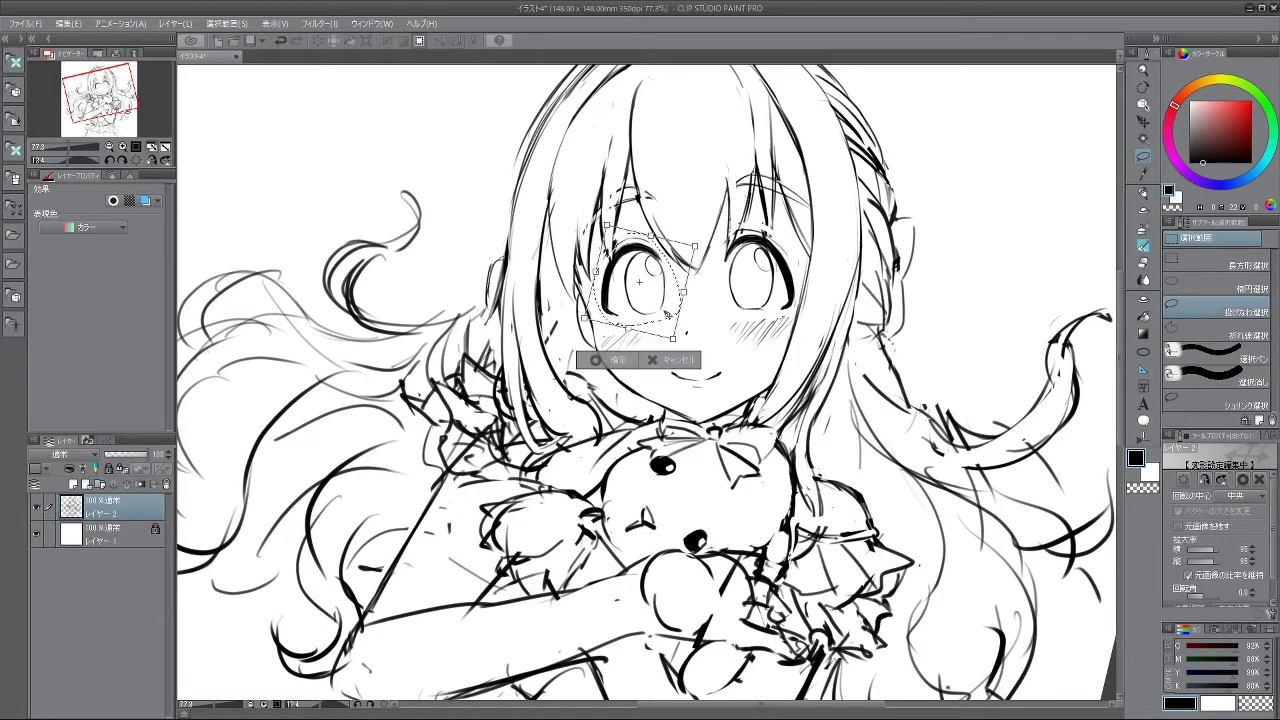
pyautogui.click(608, 358)
pyautogui.click(538, 362)
# - Lasso the eye on the braid side, scale it down slightly to match the other and confirm
pyautogui.moveTo(742, 312)
pyautogui.mouseDown()
pyautogui.moveTo(720, 296)
pyautogui.moveTo(719, 252)
pyautogui.moveTo(746, 222)
pyautogui.moveTo(790, 236)
pyautogui.moveTo(801, 283)
pyautogui.moveTo(792, 311)
pyautogui.moveTo(770, 312)
pyautogui.moveTo(790, 325)
pyautogui.moveTo(780, 305)
pyautogui.mouseUp()
pyautogui.click(792, 350)
pyautogui.click(722, 350)
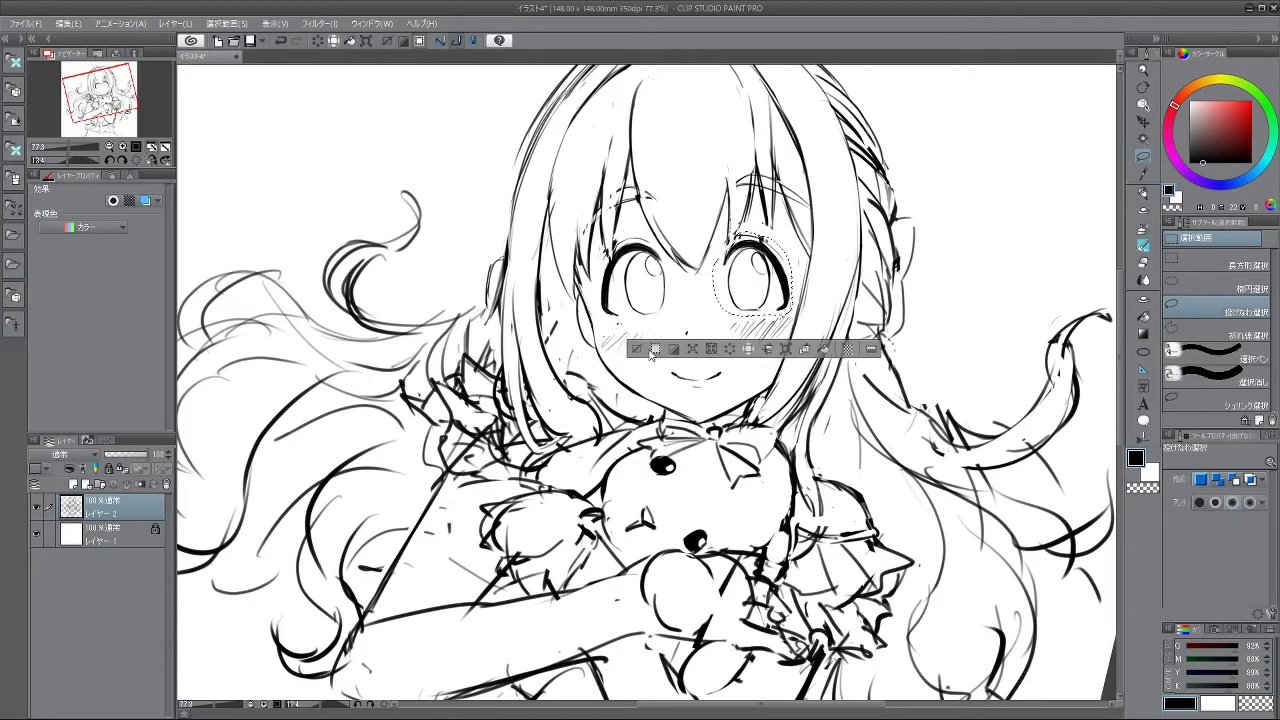
# - Lasso the eye on the side away from the braid, adjust its placement slightly with Transform, confirm and deselect
pyautogui.moveTo(600, 310)
pyautogui.mouseDown()
pyautogui.moveTo(612, 240)
pyautogui.moveTo(655, 228)
pyautogui.moveTo(678, 285)
pyautogui.moveTo(655, 324)
pyautogui.moveTo(660, 313)
pyautogui.mouseUp()
pyautogui.click(677, 366)
pyautogui.click(603, 368)
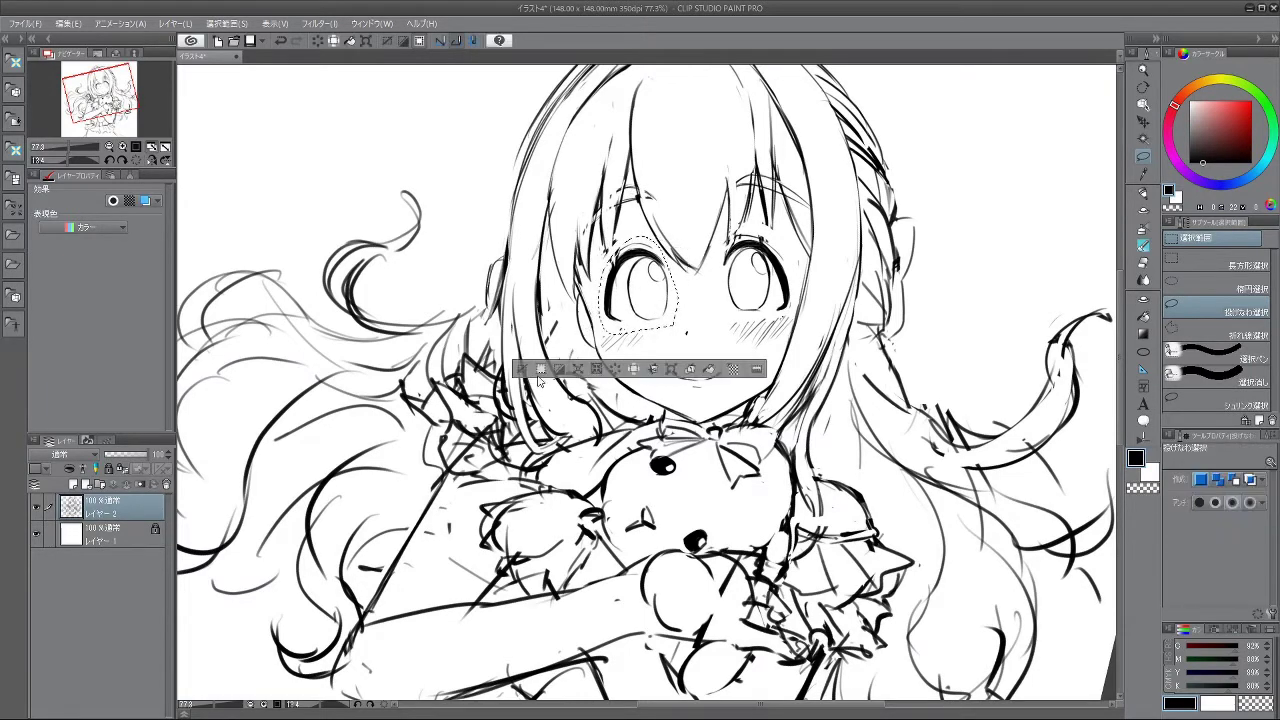
pyautogui.hotkey('ctrl', '0')
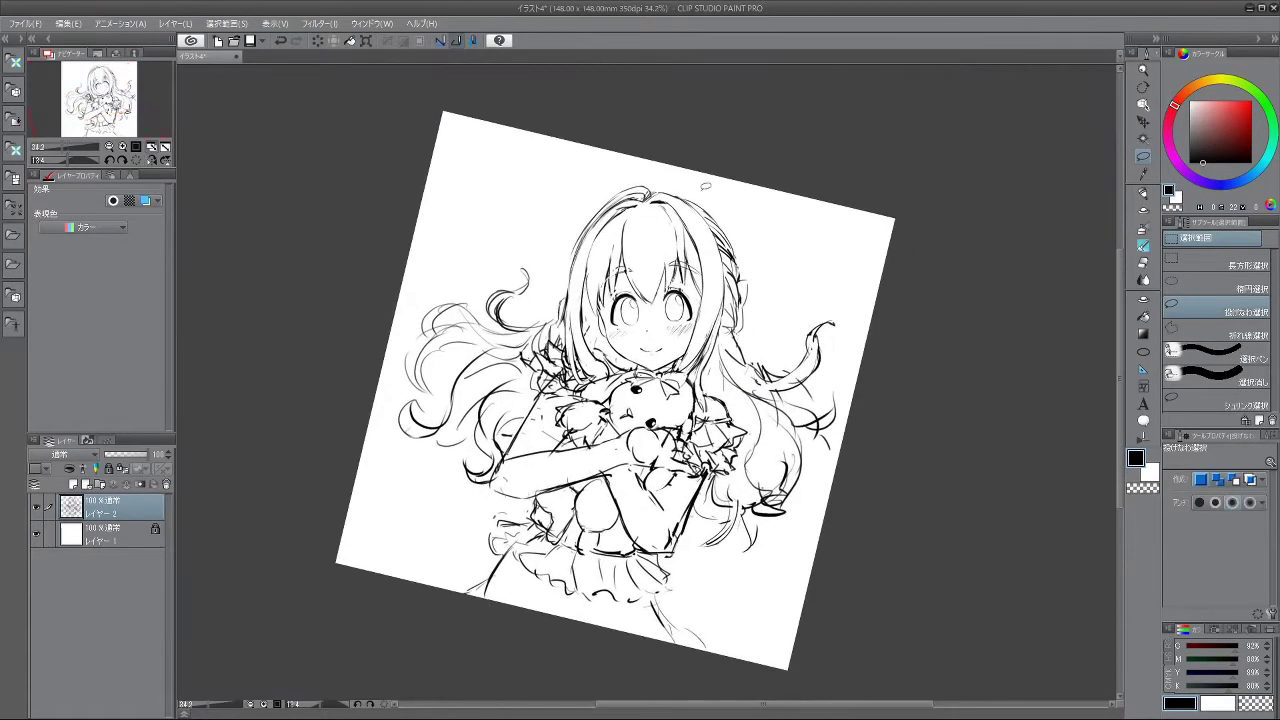
pyautogui.scroll(3, 674, 294)
pyautogui.scroll(2, 550, 265)
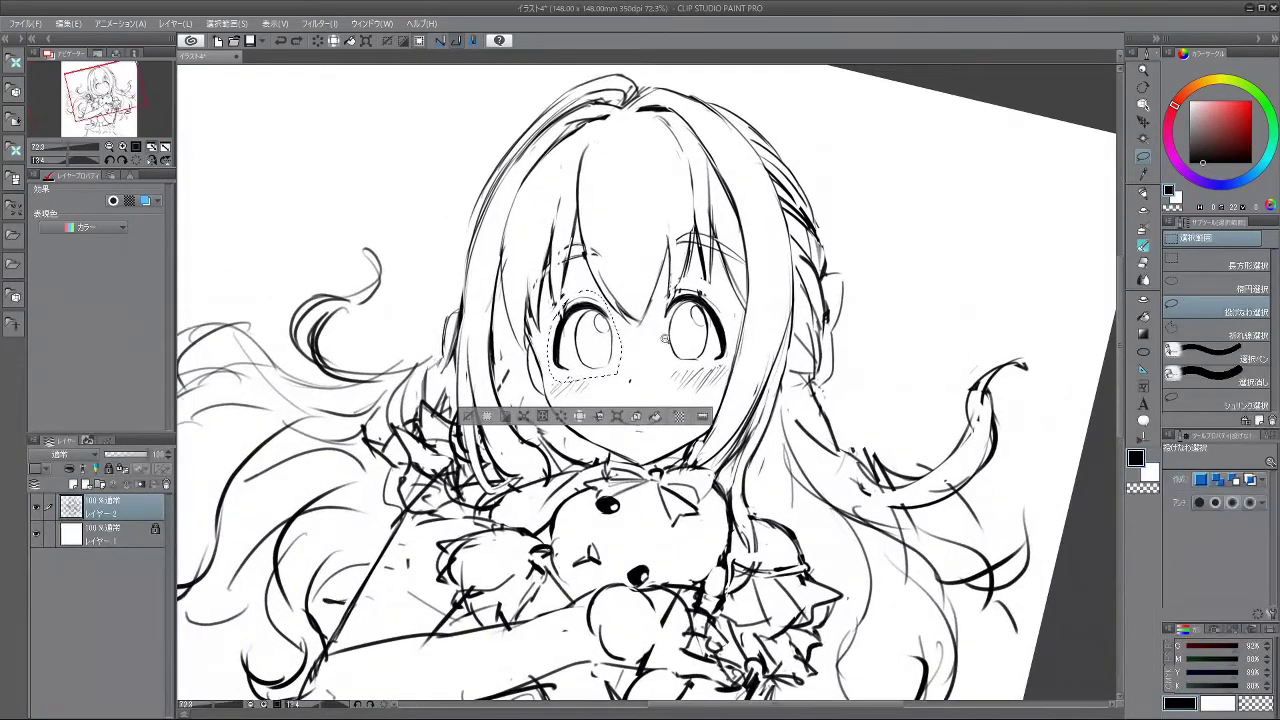
pyautogui.hotkey('ctrl', 't')
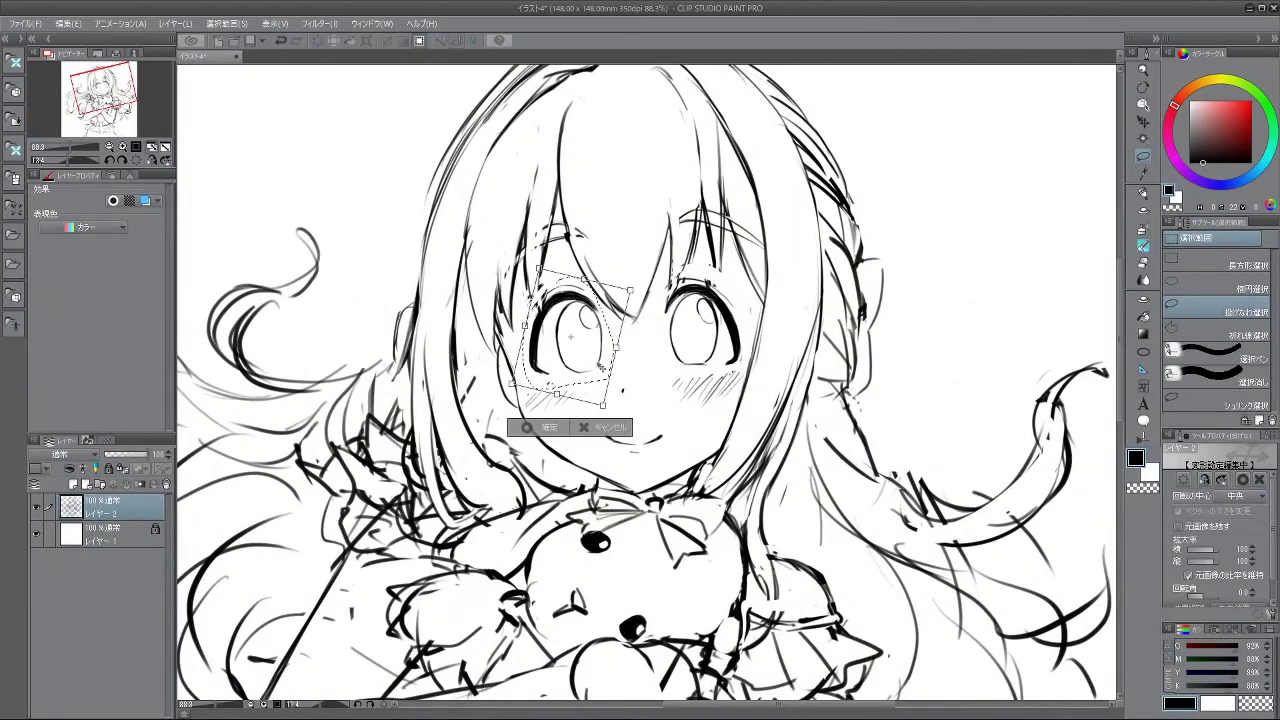
pyautogui.click(541, 434)
pyautogui.click(454, 430)
pyautogui.moveTo(702, 416)
pyautogui.mouseDown()
pyautogui.moveTo(734, 406)
pyautogui.moveTo(701, 391)
pyautogui.mouseUp()
pyautogui.scroll(-3, 738, 411)
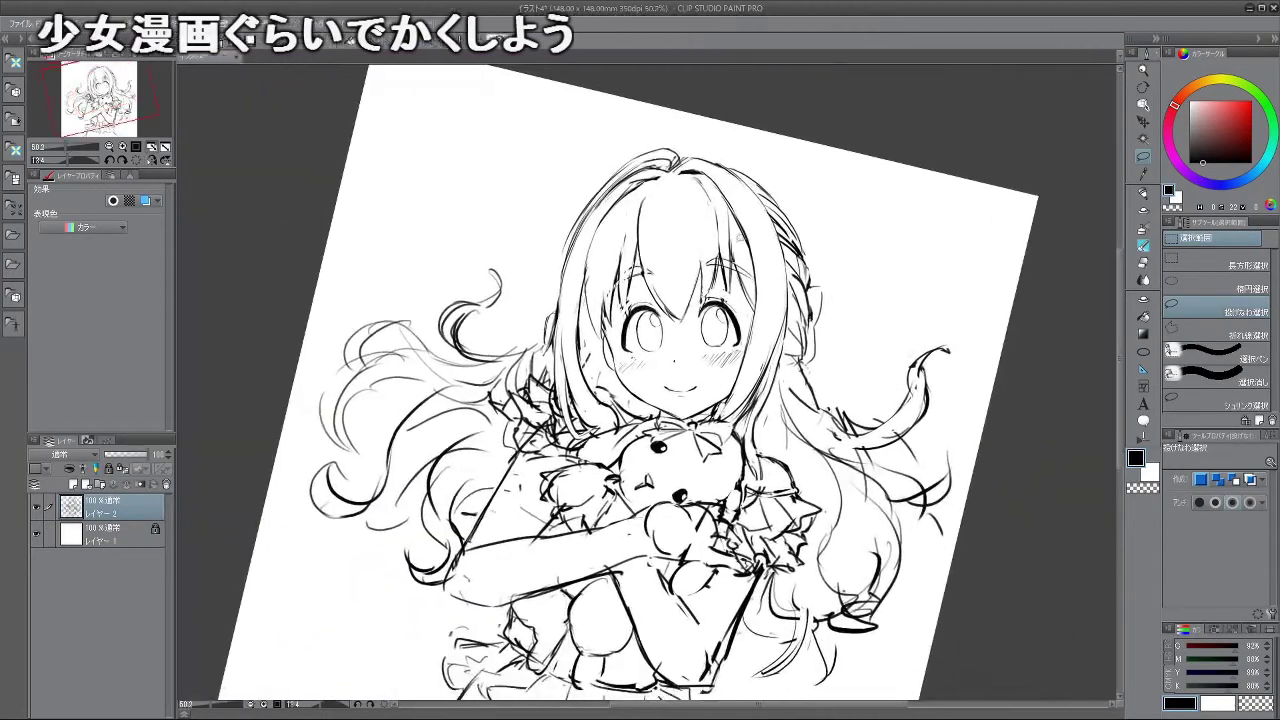
# - Lasso each of the girl's eyes in turn, shift it slightly outward with Transform, confirm and deselect
pyautogui.moveTo(778, 587); pyautogui.dragTo(862, 538)
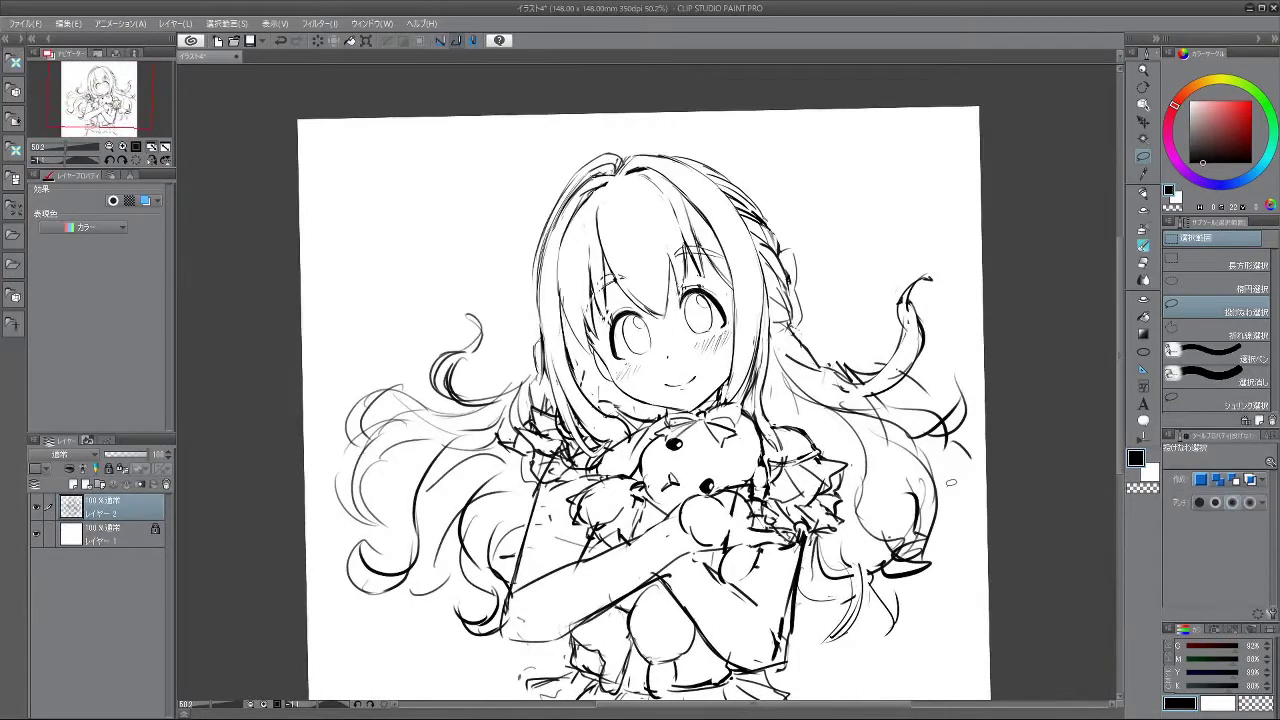
pyautogui.moveTo(612, 306); pyautogui.dragTo(608, 314)
pyautogui.hotkey('ctrl', 't')
pyautogui.press('Return')
pyautogui.hotkey('ctrl', 'd')
pyautogui.moveTo(682, 286); pyautogui.dragTo(677, 294)
pyautogui.hotkey('ctrl', 't')
pyautogui.press('Return')
pyautogui.hotkey('ctrl', 'd')
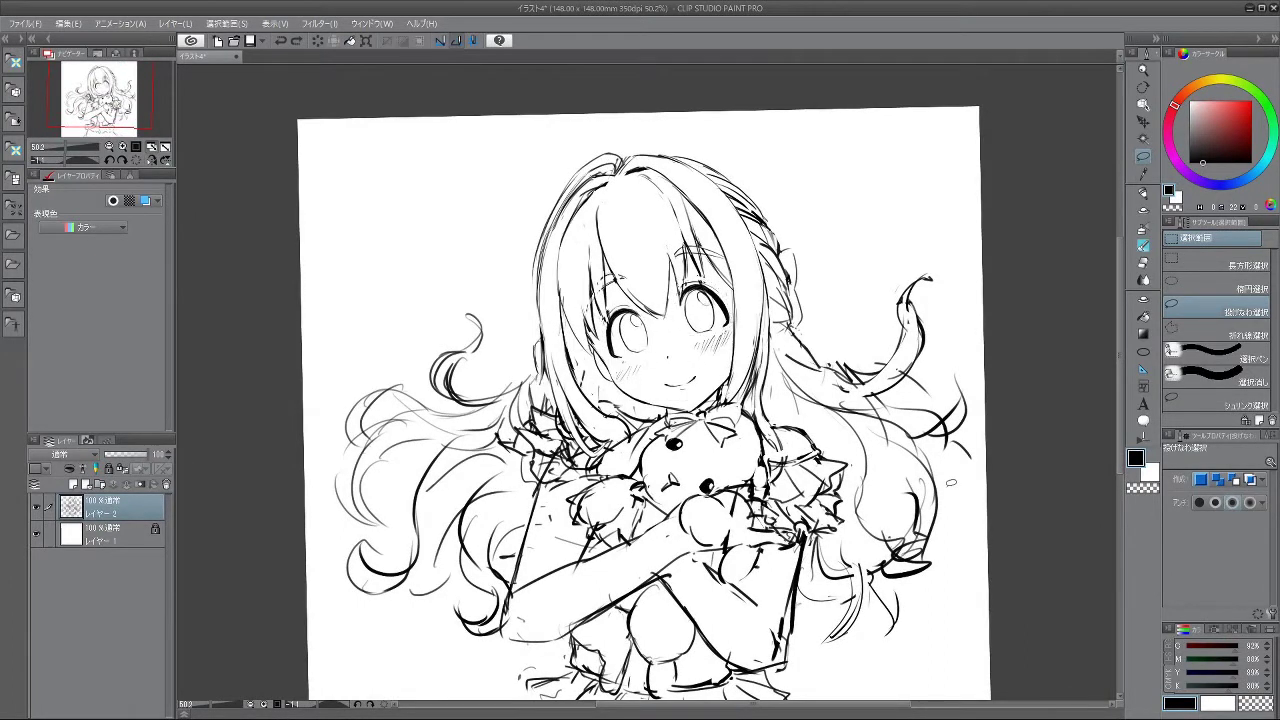
# - Examine the girl's face and adjusted eyes from several zooms and rotations with the watercolour brush ready
pyautogui.click(1143, 245)
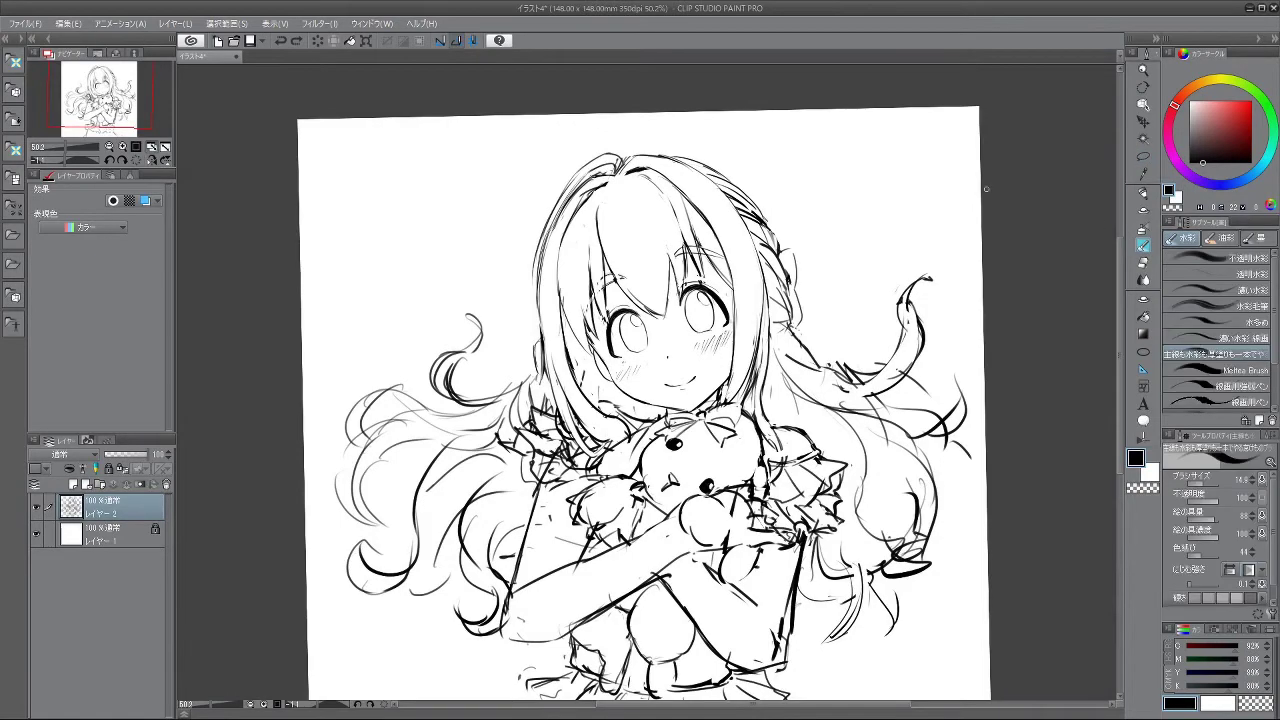
pyautogui.scroll(-2, 725, 365)
pyautogui.scroll(5, 722, 332)
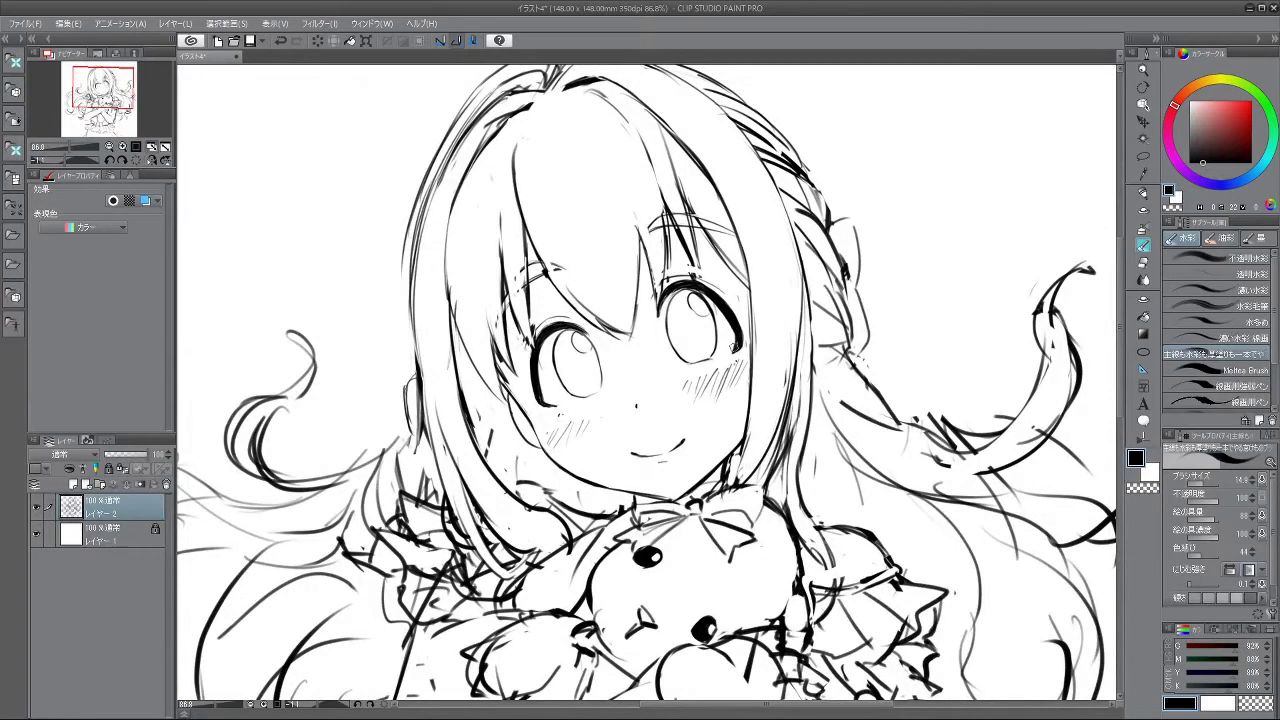
pyautogui.moveTo(743, 336)
pyautogui.mouseDown()
pyautogui.moveTo(736, 356)
pyautogui.moveTo(726, 315)
pyautogui.moveTo(555, 332)
pyautogui.mouseUp()
pyautogui.hotkey('ctrl', 'z')
pyautogui.hotkey('ctrl', 'z')
pyautogui.hotkey('ctrl', 'z')
pyautogui.moveTo(731, 441); pyautogui.dragTo(722, 452)
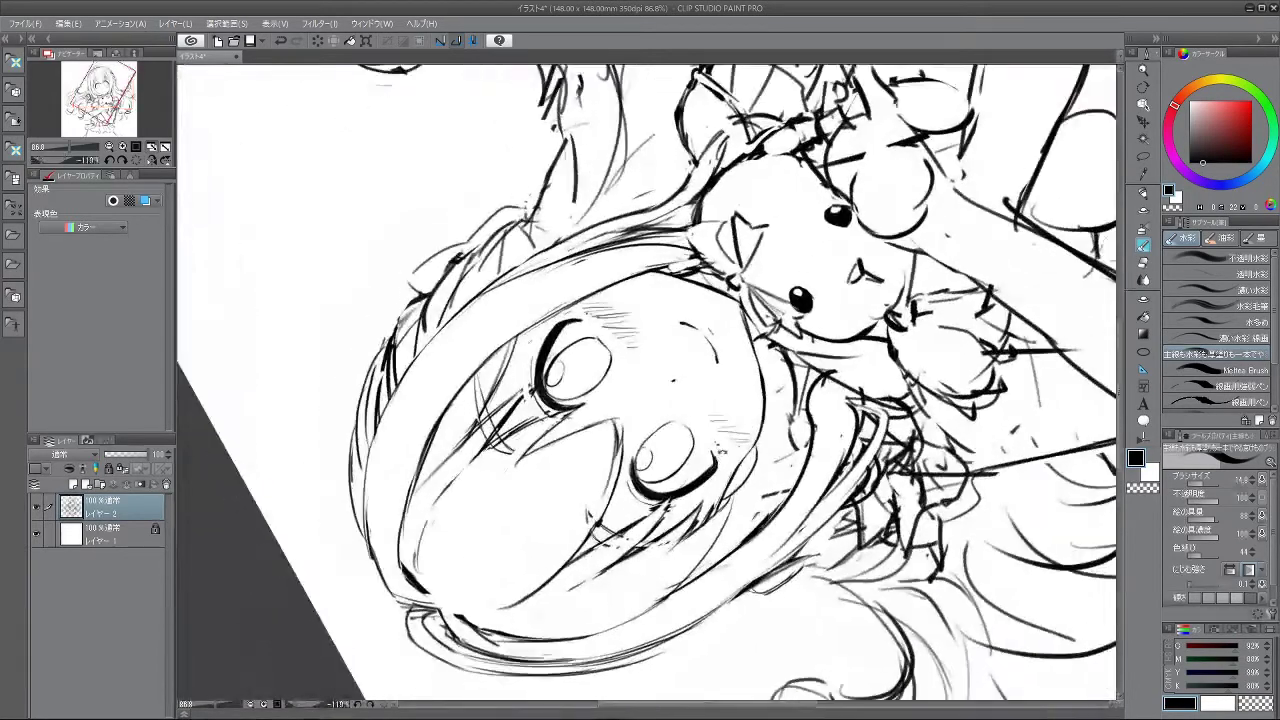
pyautogui.moveTo(730, 528); pyautogui.dragTo(773, 493)
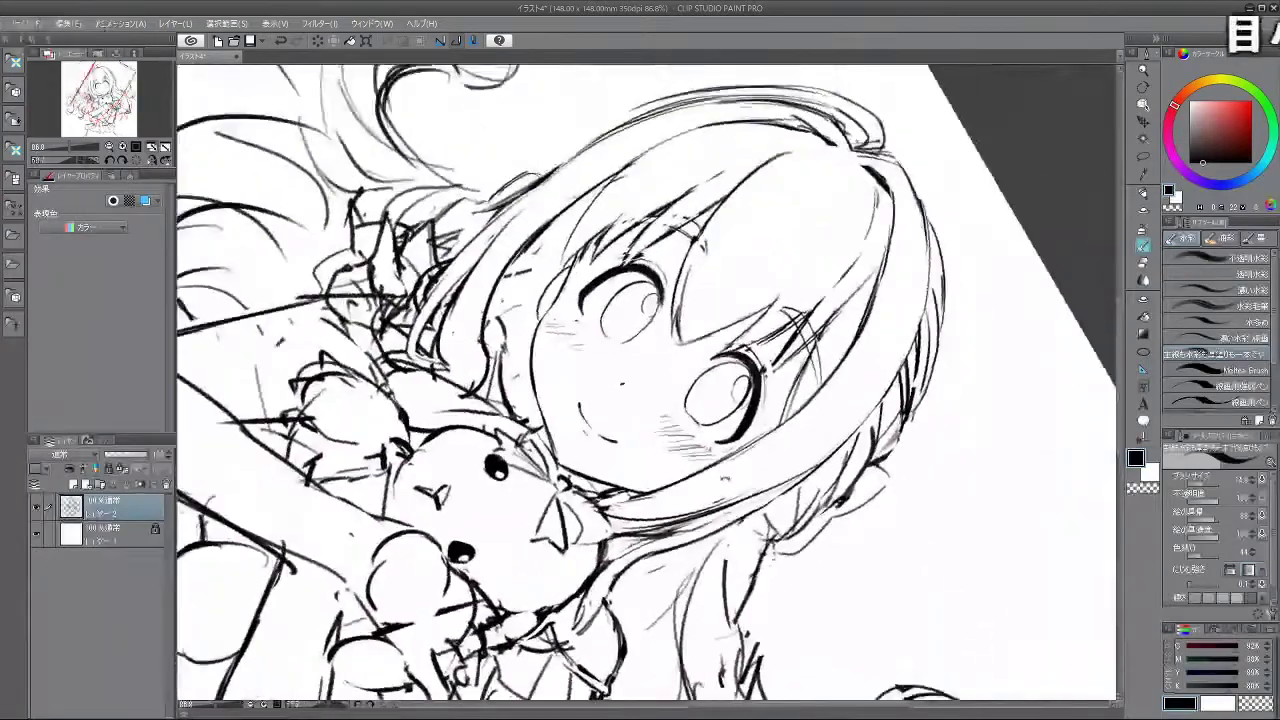
pyautogui.moveTo(823, 602); pyautogui.dragTo(862, 371)
pyautogui.moveTo(777, 389); pyautogui.dragTo(620, 292)
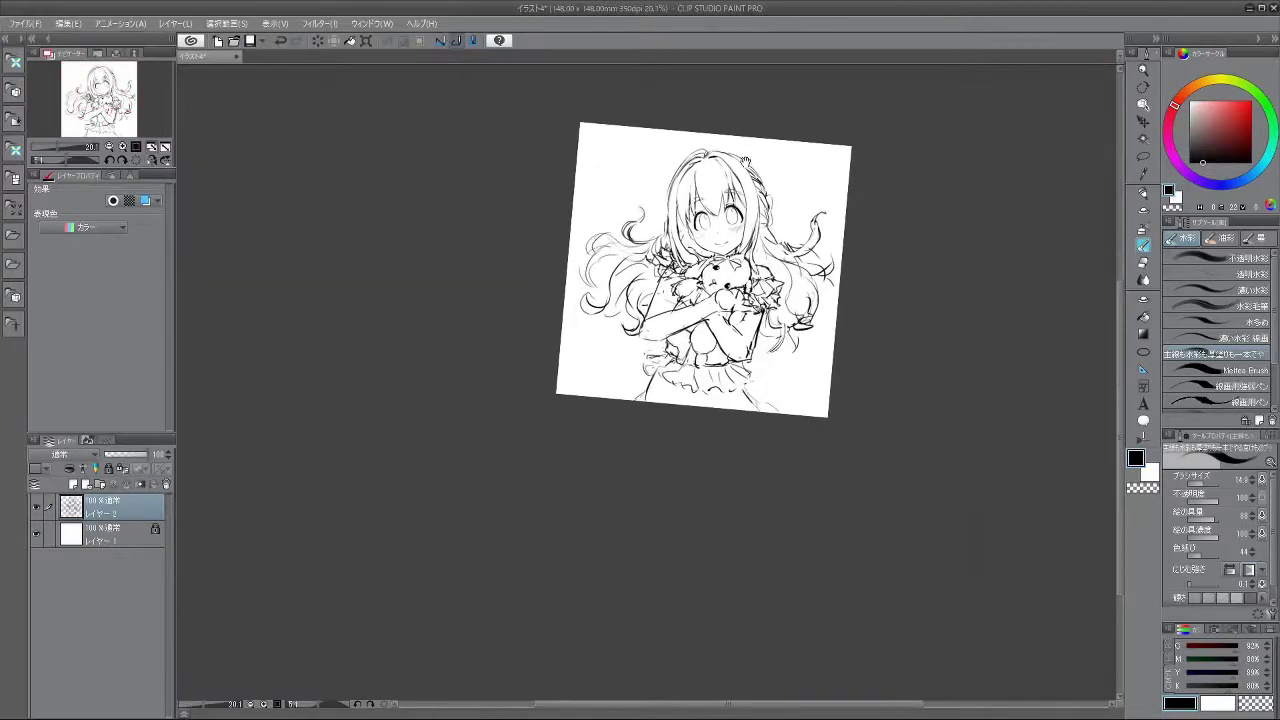
# - Redraw the girl's nose as a tiny dot between the eyes and mouth
pyautogui.scroll(4, 683, 375)
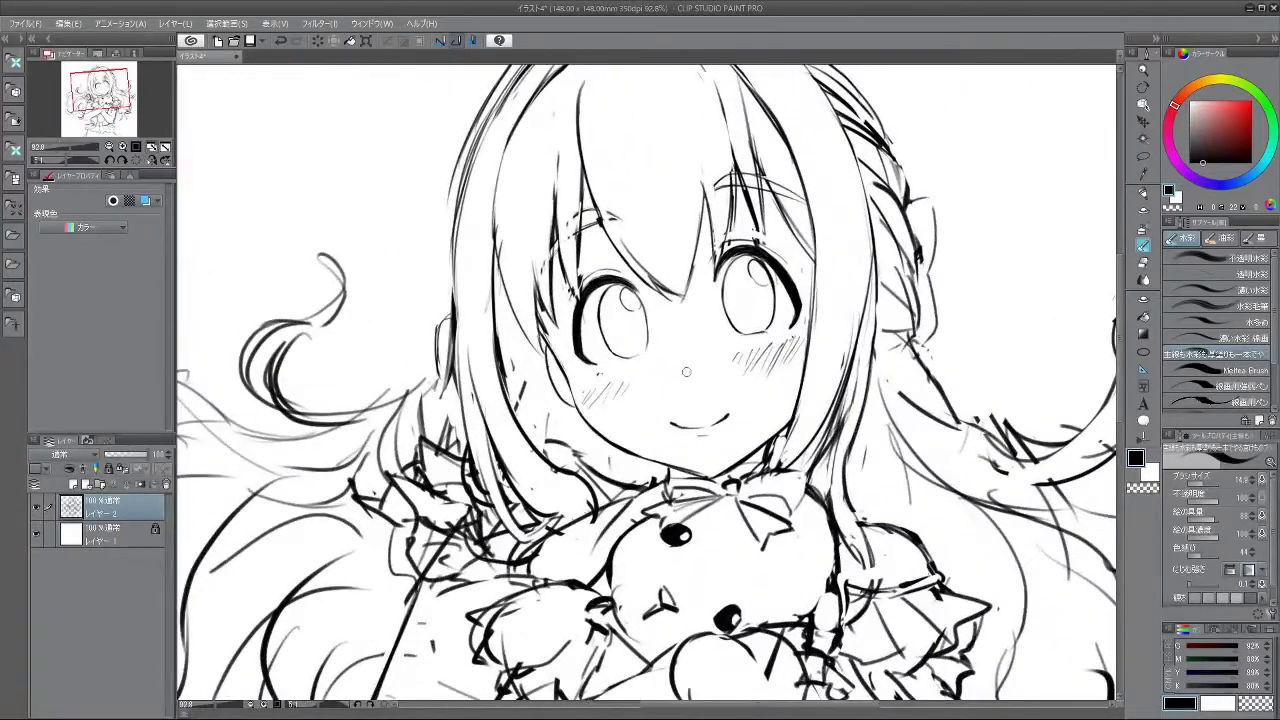
pyautogui.hotkey('ctrl', 'z')
pyautogui.moveTo(685, 373); pyautogui.dragTo(681, 371)
pyautogui.click(684, 371)
pyautogui.scroll(-5, 701, 437)
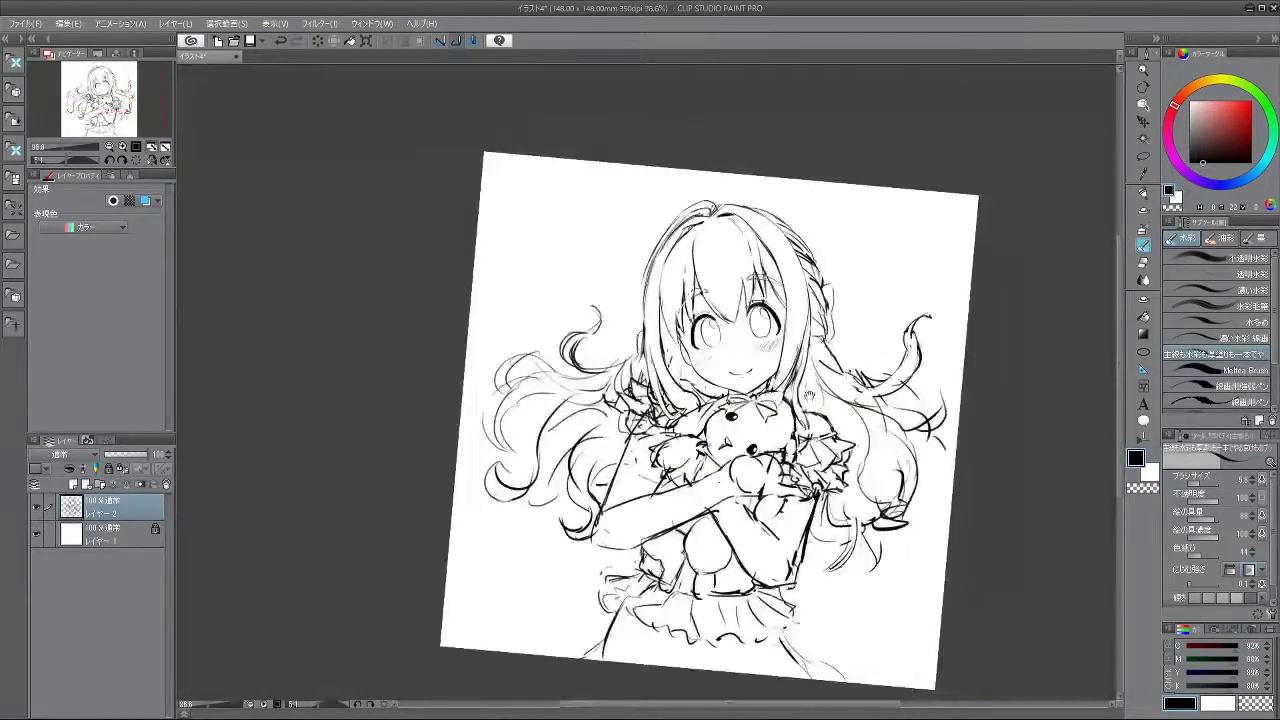
# - Examine the whole sketch upside down and tilted, and the face close up, to check its balance
pyautogui.moveTo(770, 514); pyautogui.dragTo(525, 213)
pyautogui.moveTo(548, 490); pyautogui.dragTo(591, 369)
pyautogui.scroll(1, 591, 370)
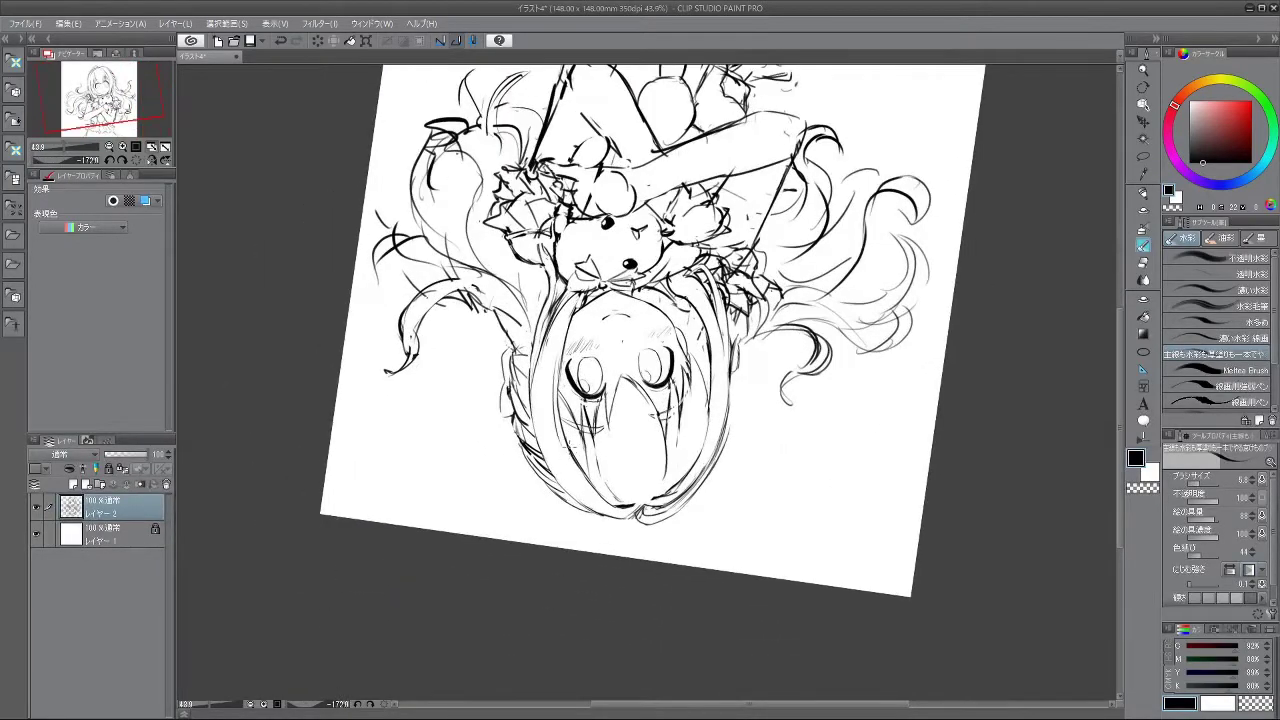
pyautogui.moveTo(617, 626)
pyautogui.mouseDown()
pyautogui.moveTo(857, 429)
pyautogui.moveTo(827, 402)
pyautogui.moveTo(626, 316)
pyautogui.mouseUp()
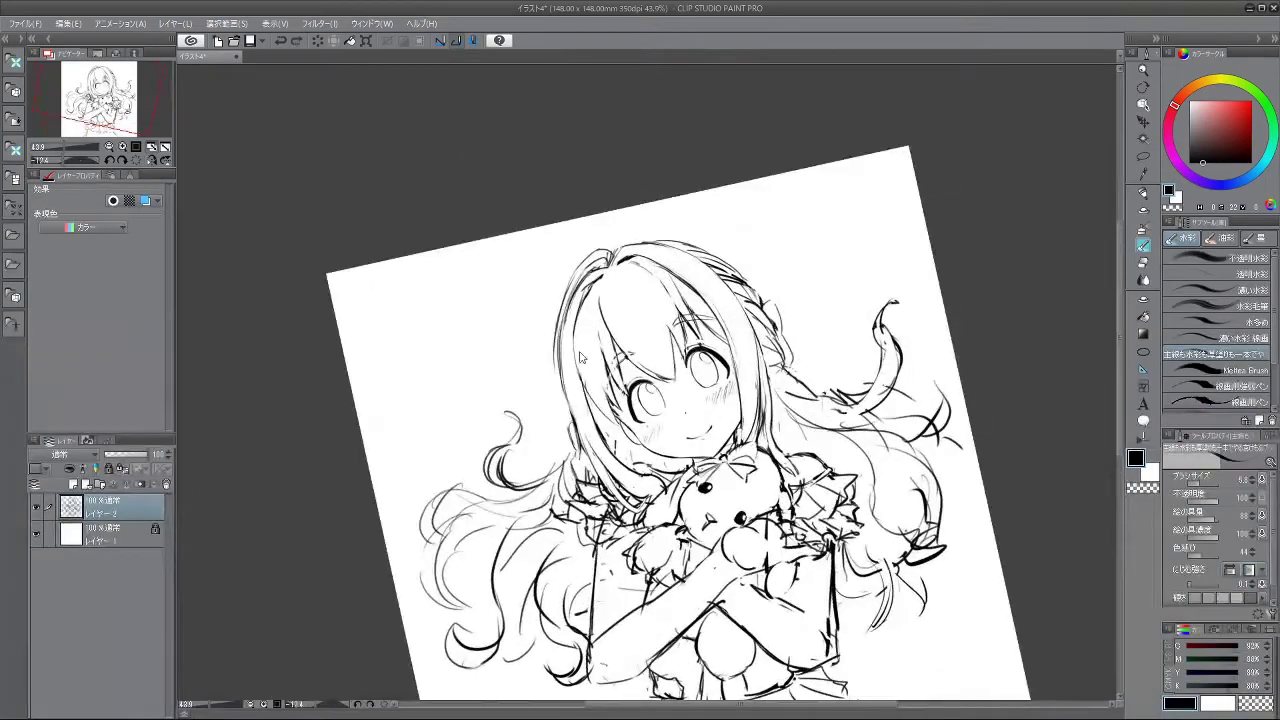
pyautogui.moveTo(515, 400); pyautogui.dragTo(612, 208)
pyautogui.moveTo(794, 402); pyautogui.dragTo(540, 306)
pyautogui.moveTo(572, 408); pyautogui.dragTo(628, 408)
pyautogui.moveTo(559, 428); pyautogui.dragTo(552, 443)
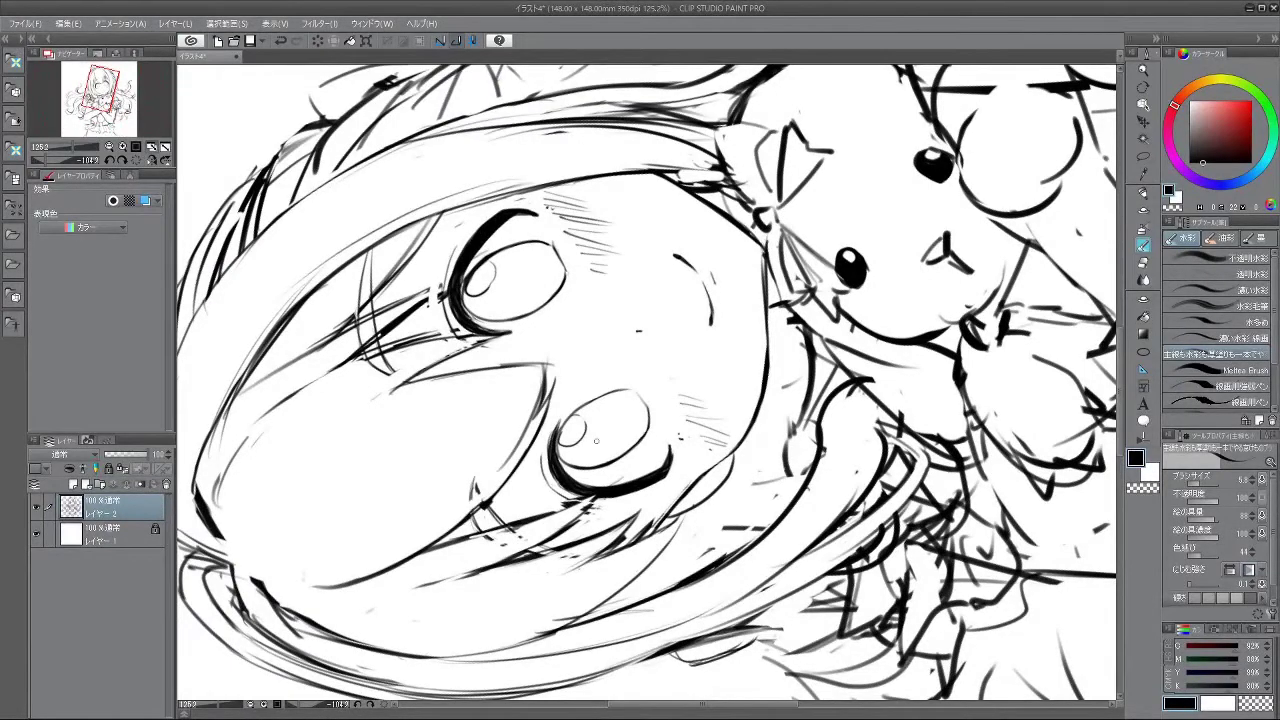
pyautogui.moveTo(890, 510); pyautogui.dragTo(400, 496)
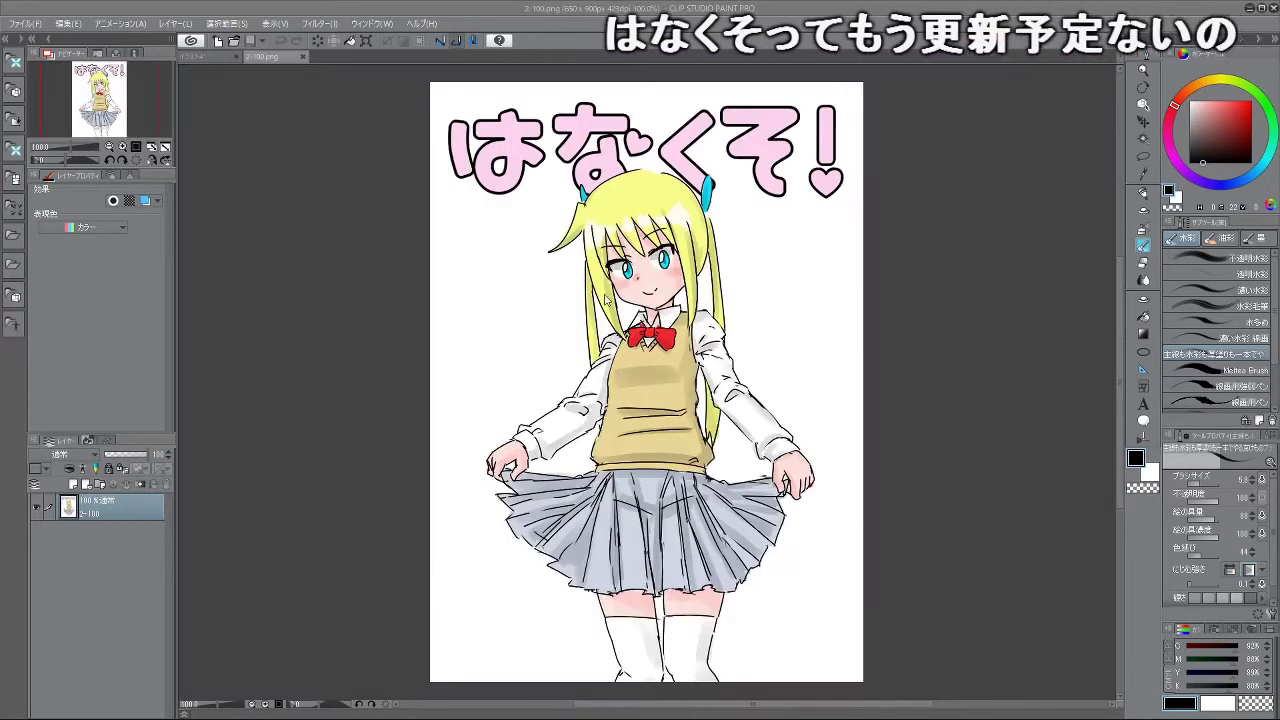
# - Reduce the brush size to 3.0 for sketching in the blank area beside the blonde girl in 2-100.png
pyautogui.scroll(2, 640, 275)
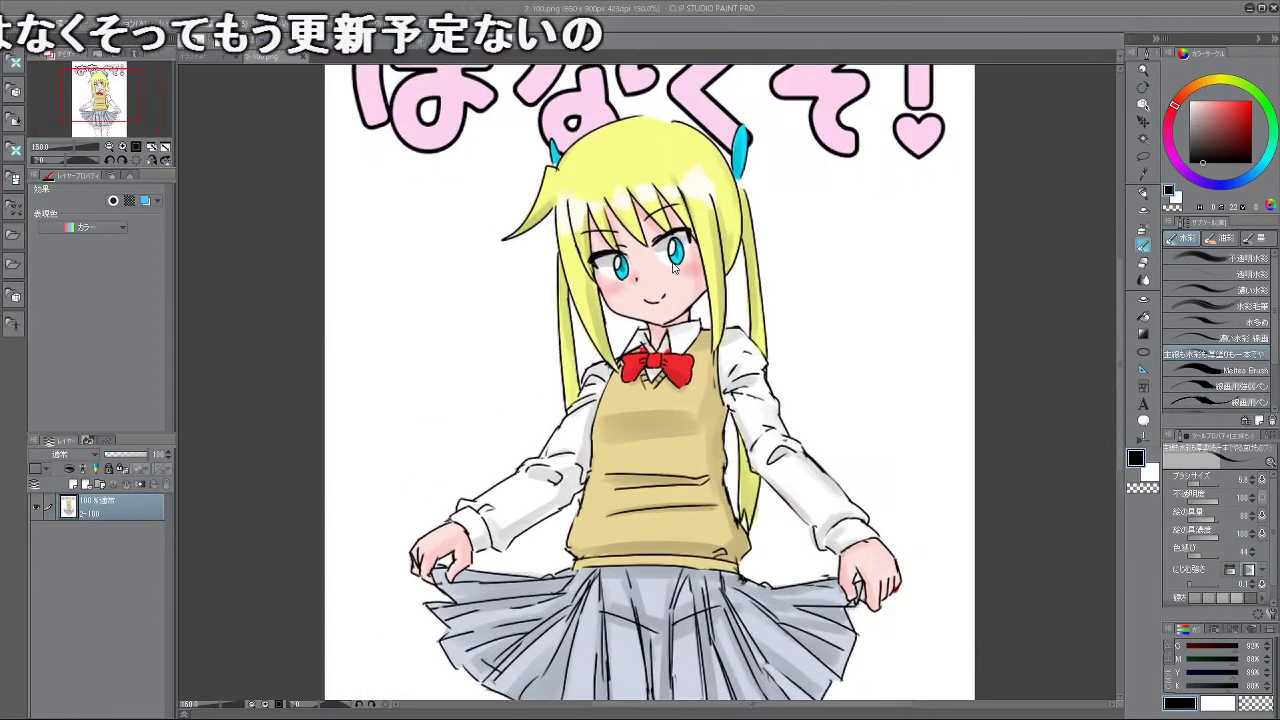
pyautogui.hotkey('ctrl', 'z')
pyautogui.moveTo(803, 189)
pyautogui.mouseDown()
pyautogui.moveTo(803, 216)
pyautogui.moveTo(729, 266)
pyautogui.moveTo(661, 274)
pyautogui.mouseUp()
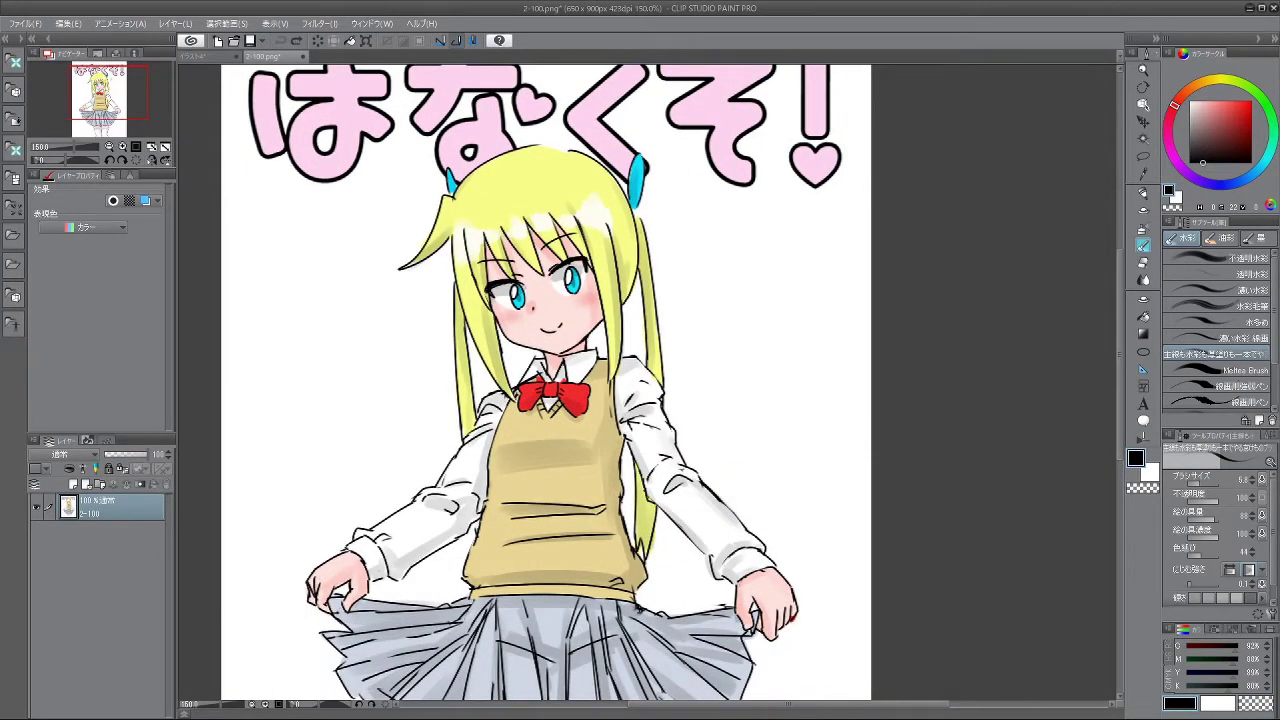
pyautogui.press('[')
# - Try sketching a face outline with cheeks, jaw and chin in the blank area beside the blonde girl's head
pyautogui.moveTo(691, 212); pyautogui.dragTo(696, 285)
pyautogui.hotkey('ctrl', 'z')
pyautogui.hotkey('ctrl', 'z')
pyautogui.moveTo(696, 194); pyautogui.dragTo(686, 281)
pyautogui.hotkey('ctrl', 'z')
pyautogui.moveTo(679, 226)
pyautogui.mouseDown()
pyautogui.moveTo(693, 291)
pyautogui.moveTo(747, 327)
pyautogui.mouseUp()
pyautogui.hotkey('ctrl', 'z')
pyautogui.moveTo(749, 326); pyautogui.dragTo(787, 303)
pyautogui.moveTo(755, 327)
pyautogui.mouseDown()
pyautogui.moveTo(796, 296)
pyautogui.moveTo(805, 268)
pyautogui.moveTo(721, 322)
pyautogui.mouseUp()
pyautogui.scroll(1, 700, 242)
pyautogui.moveTo(646, 281); pyautogui.dragTo(682, 276)
pyautogui.hotkey('ctrl', 'z')
pyautogui.hotkey('ctrl', 'z')
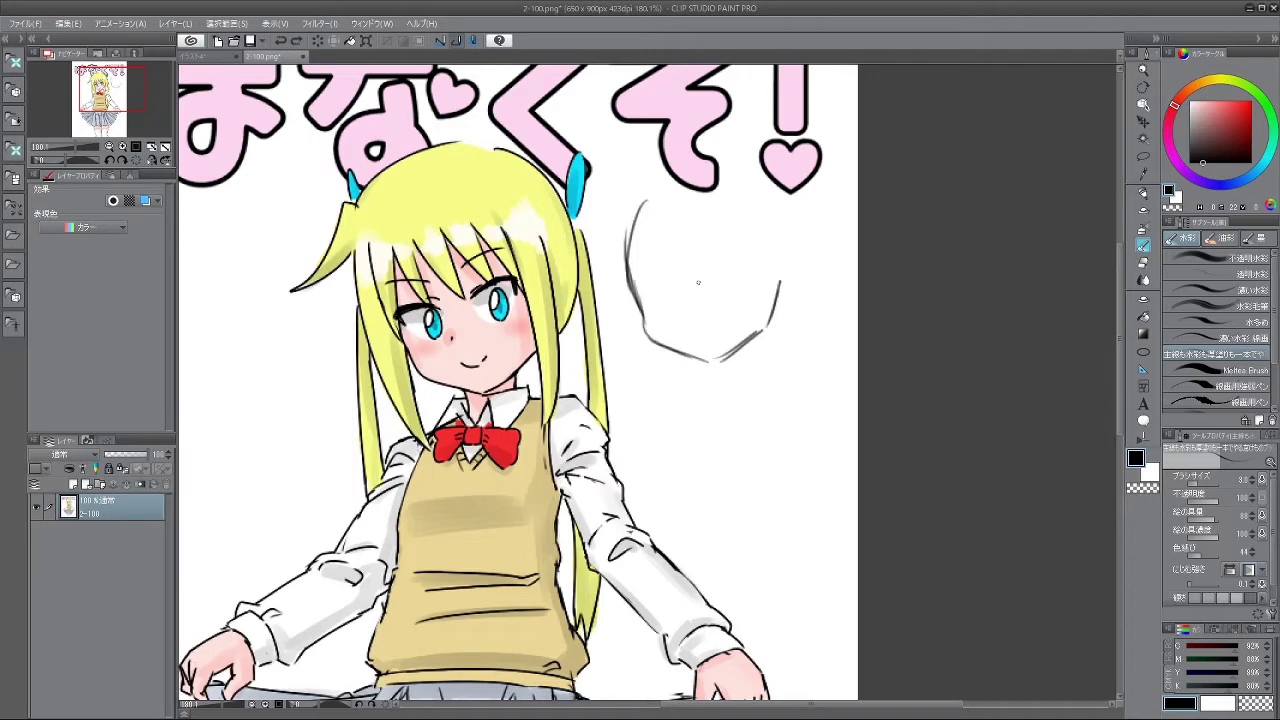
# - Try a nose dot inside the face outline and undo the dot together with the outline strokes
pyautogui.press('^')
pyautogui.hotkey('ctrl', 'z')
pyautogui.click(698, 306)
pyautogui.press('^')
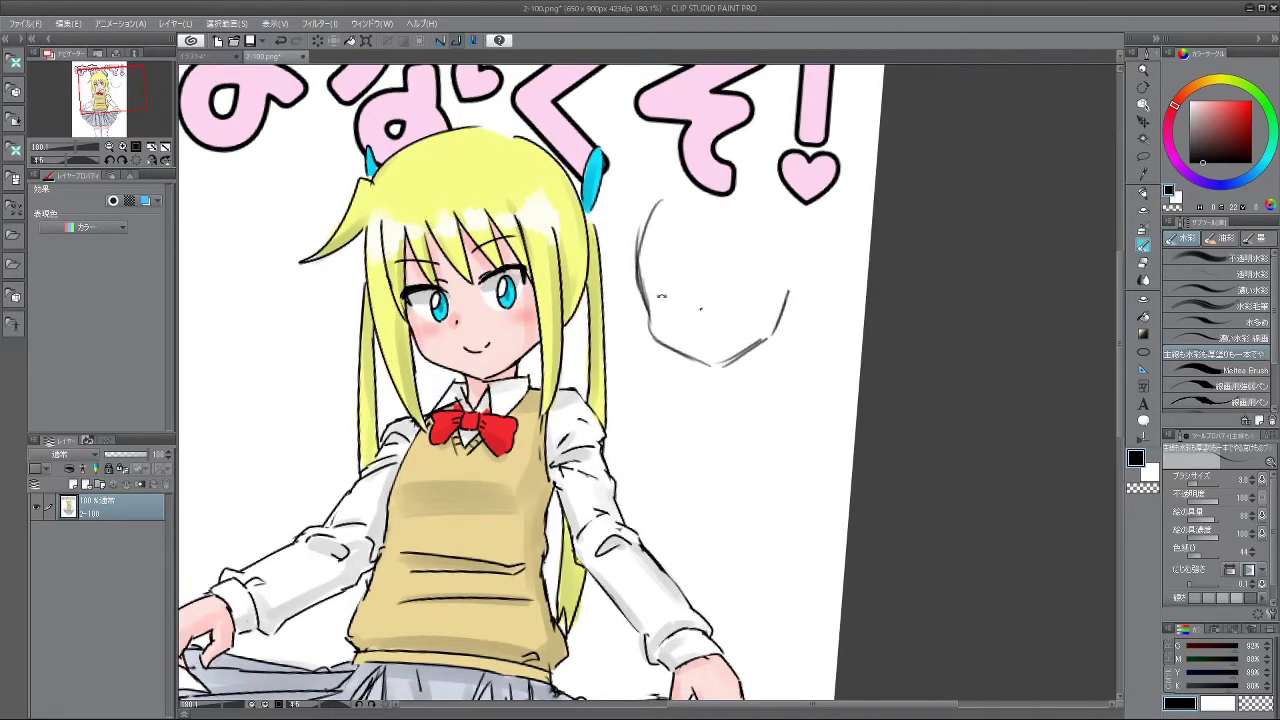
pyautogui.press('^')
pyautogui.moveTo(678, 207)
pyautogui.mouseDown()
pyautogui.moveTo(664, 252)
pyautogui.moveTo(686, 205)
pyautogui.mouseUp()
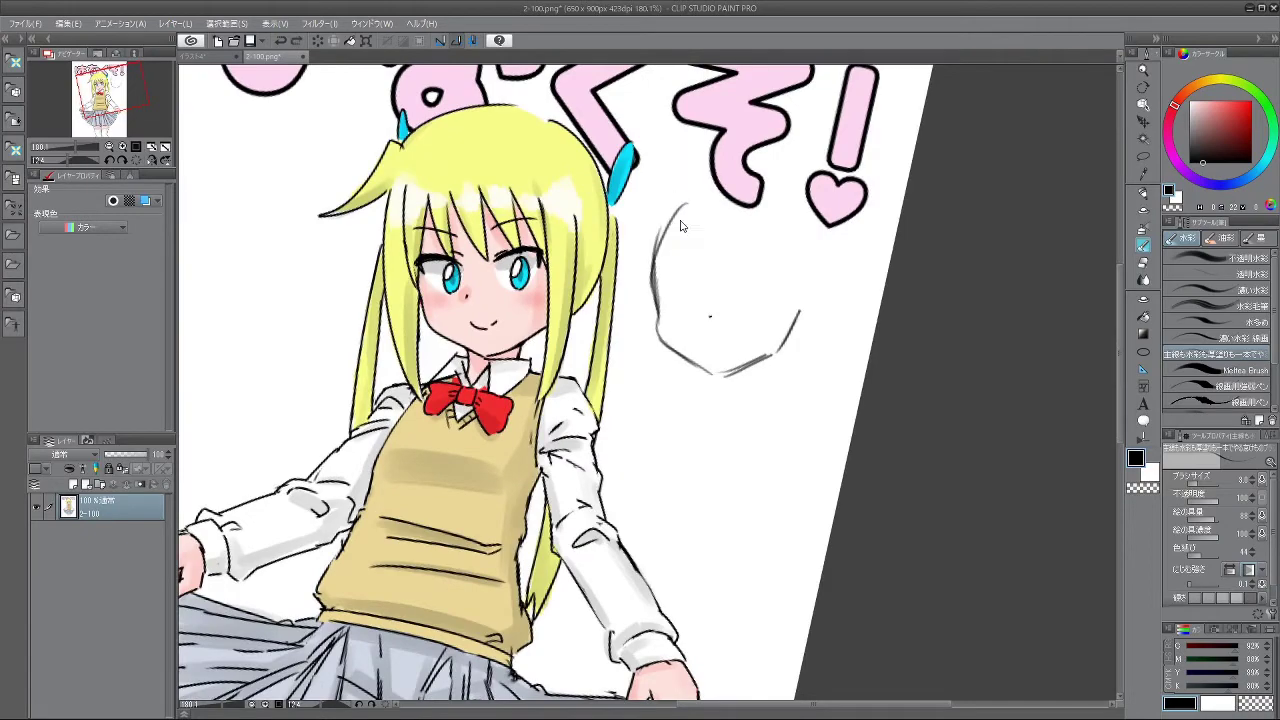
pyautogui.moveTo(663, 370)
pyautogui.mouseDown()
pyautogui.moveTo(684, 322)
pyautogui.moveTo(677, 300)
pyautogui.mouseUp()
pyautogui.hotkey('ctrl', 'z')
pyautogui.hotkey('ctrl', 'z')
pyautogui.hotkey('ctrl', 'z')
pyautogui.hotkey('ctrl', 'z')
pyautogui.hotkey('ctrl', 'z')
pyautogui.hotkey('ctrl', 'z')
pyautogui.hotkey('ctrl', 'z')
pyautogui.hotkey('ctrl', 'z')
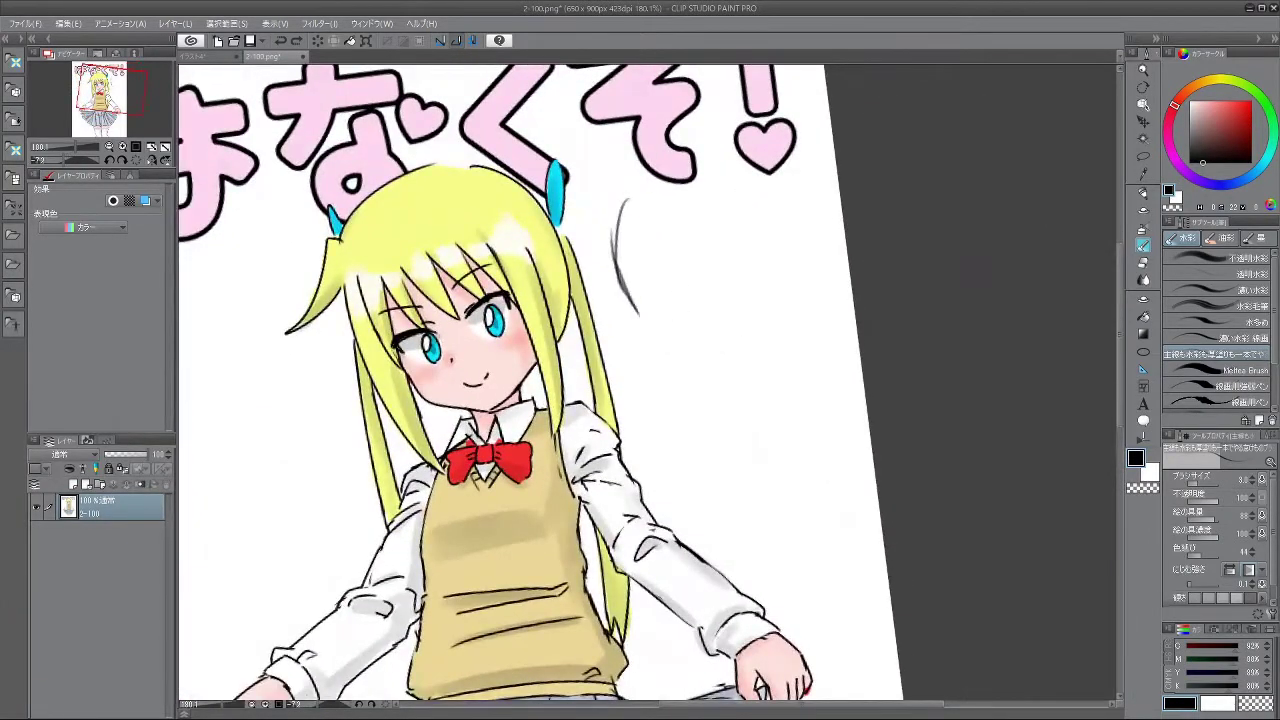
# - Add a new layer above the 2-100 image and try a first face line beside the blonde girl's head
pyautogui.click(73, 485)
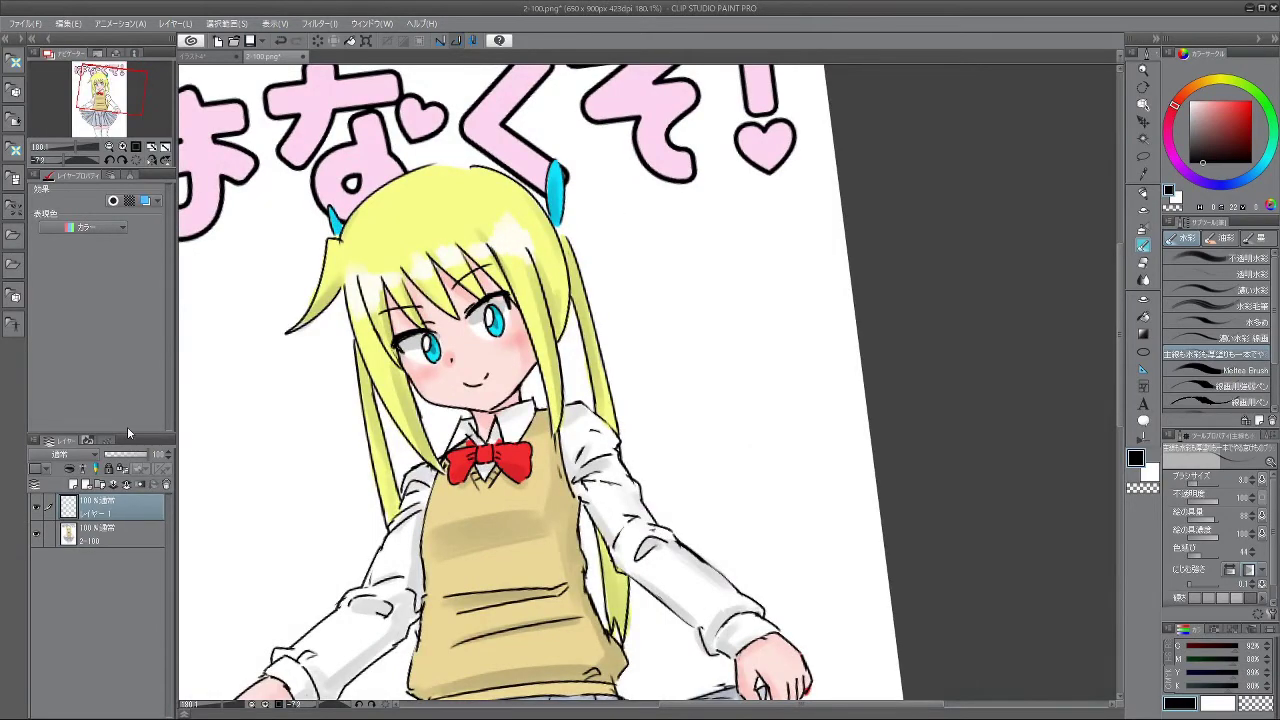
pyautogui.scroll(-5, 812, 370)
pyautogui.moveTo(694, 297); pyautogui.dragTo(700, 299)
pyautogui.moveTo(807, 345); pyautogui.dragTo(796, 402)
pyautogui.moveTo(834, 294); pyautogui.dragTo(822, 274)
pyautogui.moveTo(780, 432); pyautogui.dragTo(785, 405)
pyautogui.moveTo(713, 284)
pyautogui.mouseDown()
pyautogui.moveTo(669, 297)
pyautogui.moveTo(712, 293)
pyautogui.moveTo(660, 263)
pyautogui.moveTo(627, 285)
pyautogui.moveTo(632, 300)
pyautogui.mouseUp()
pyautogui.moveTo(632, 300); pyautogui.dragTo(675, 316)
pyautogui.hotkey('ctrl', 'z')
pyautogui.hotkey('ctrl', 'z')
pyautogui.hotkey('ctrl', 'z')
# - Sketch the cheek and jaw contour of the new face, undoing the strokes that miss
pyautogui.moveTo(640, 305); pyautogui.dragTo(672, 315)
pyautogui.moveTo(676, 313); pyautogui.dragTo(705, 284)
pyautogui.hotkey('ctrl', 'z')
pyautogui.hotkey('ctrl', 'z')
pyautogui.moveTo(683, 309)
pyautogui.mouseDown()
pyautogui.moveTo(710, 277)
pyautogui.moveTo(652, 317)
pyautogui.mouseUp()
pyautogui.scroll(3, 655, 322)
pyautogui.hotkey('ctrl', 'z')
pyautogui.hotkey('ctrl', 'z')
# - Sketch the chin and far side of the new face, trying a small ear curve
pyautogui.moveTo(607, 383); pyautogui.dragTo(648, 346)
pyautogui.moveTo(656, 295)
pyautogui.mouseDown()
pyautogui.moveTo(645, 344)
pyautogui.moveTo(668, 321)
pyautogui.moveTo(642, 340)
pyautogui.mouseUp()
pyautogui.hotkey('ctrl', 'z')
pyautogui.hotkey('ctrl', 'z')
pyautogui.hotkey('ctrl', 'z')
pyautogui.moveTo(668, 321); pyautogui.dragTo(640, 355)
pyautogui.hotkey('ctrl', 'z')
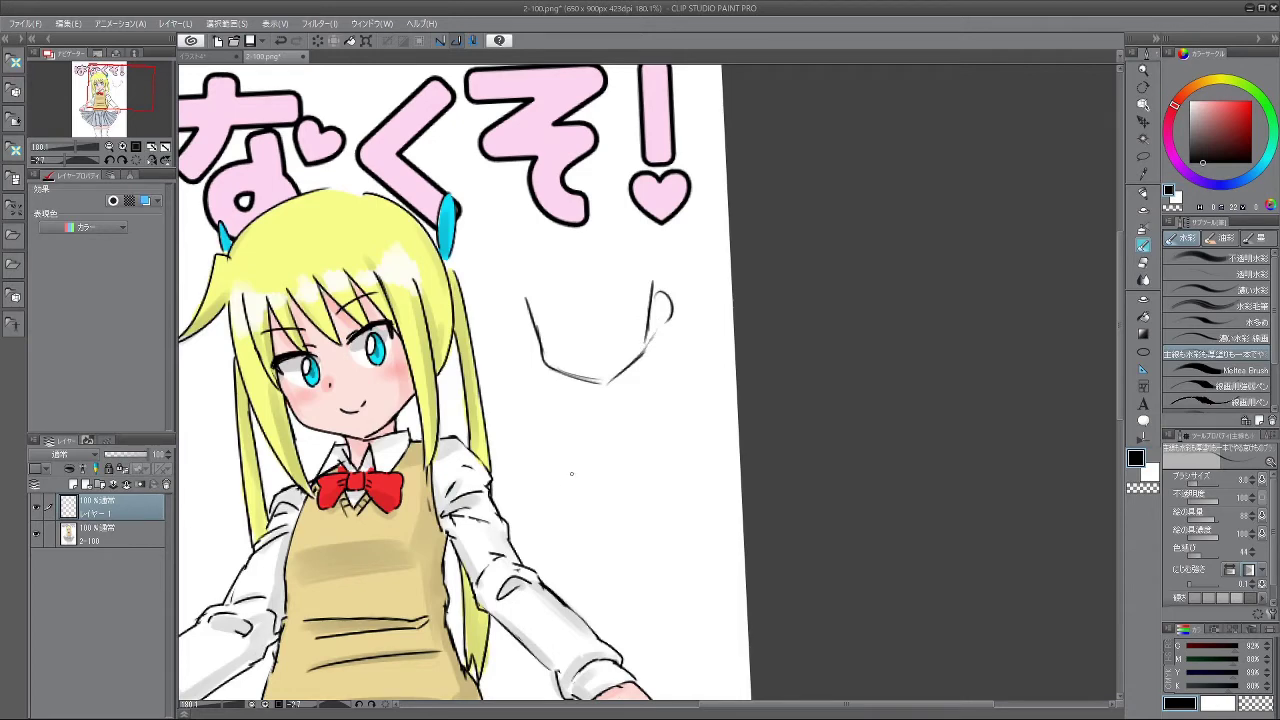
# - Undo the ear and side strokes and redraw the far side of the face as a nearly straight line
pyautogui.hotkey('ctrl', 'z')
pyautogui.hotkey('ctrl', 'z')
pyautogui.hotkey('ctrl', 'z')
pyautogui.moveTo(656, 276); pyautogui.dragTo(650, 337)
pyautogui.moveTo(653, 290); pyautogui.dragTo(650, 336)
pyautogui.moveTo(588, 506); pyautogui.dragTo(604, 513)
# - Set the drawing colour to black and draw a nose dot and small smiling mouth inside the face outline
pyautogui.keyDown('alt'); pyautogui.click(562, 214); pyautogui.keyUp('alt')
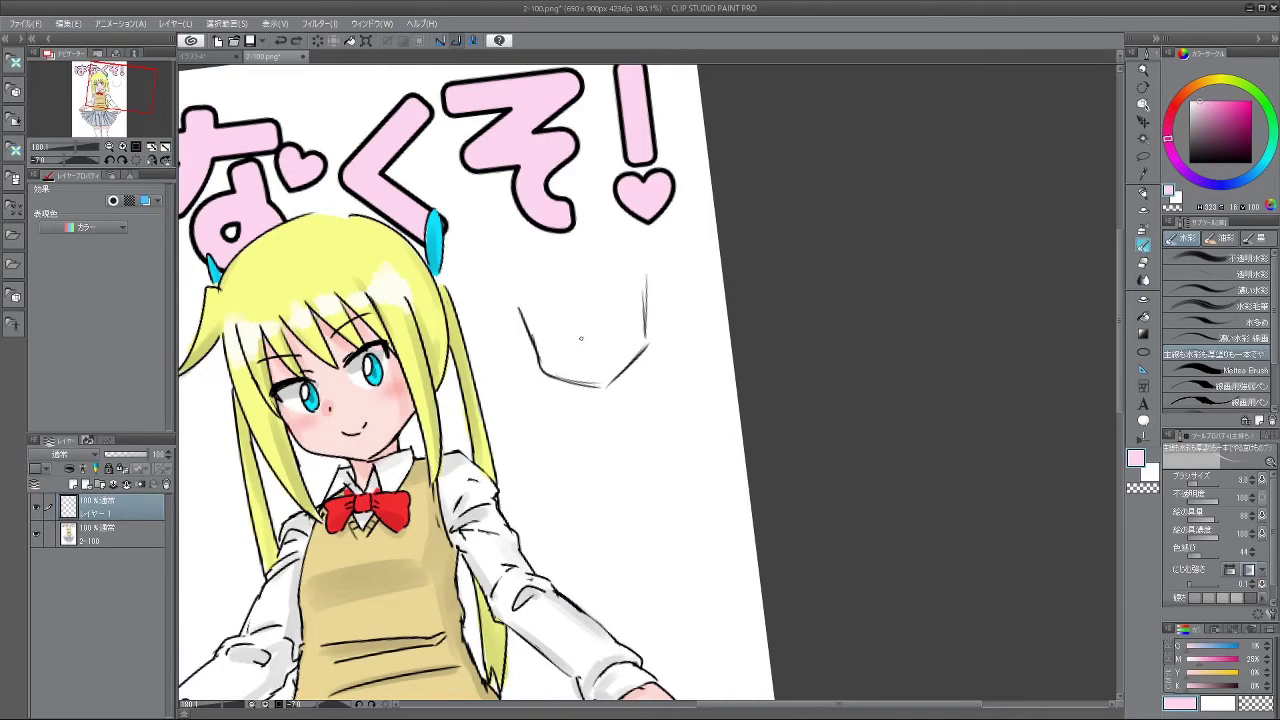
pyautogui.scroll(1, 588, 338)
pyautogui.click(579, 345)
pyautogui.moveTo(584, 367); pyautogui.dragTo(592, 374)
pyautogui.hotkey('ctrl', 'z')
pyautogui.moveTo(611, 360); pyautogui.dragTo(601, 367)
# - Draw the curved upper lash line of the eye nearer the blonde girl on the new face
pyautogui.moveTo(568, 434)
pyautogui.mouseDown()
pyautogui.moveTo(649, 428)
pyautogui.moveTo(583, 486)
pyautogui.moveTo(561, 456)
pyautogui.mouseUp()
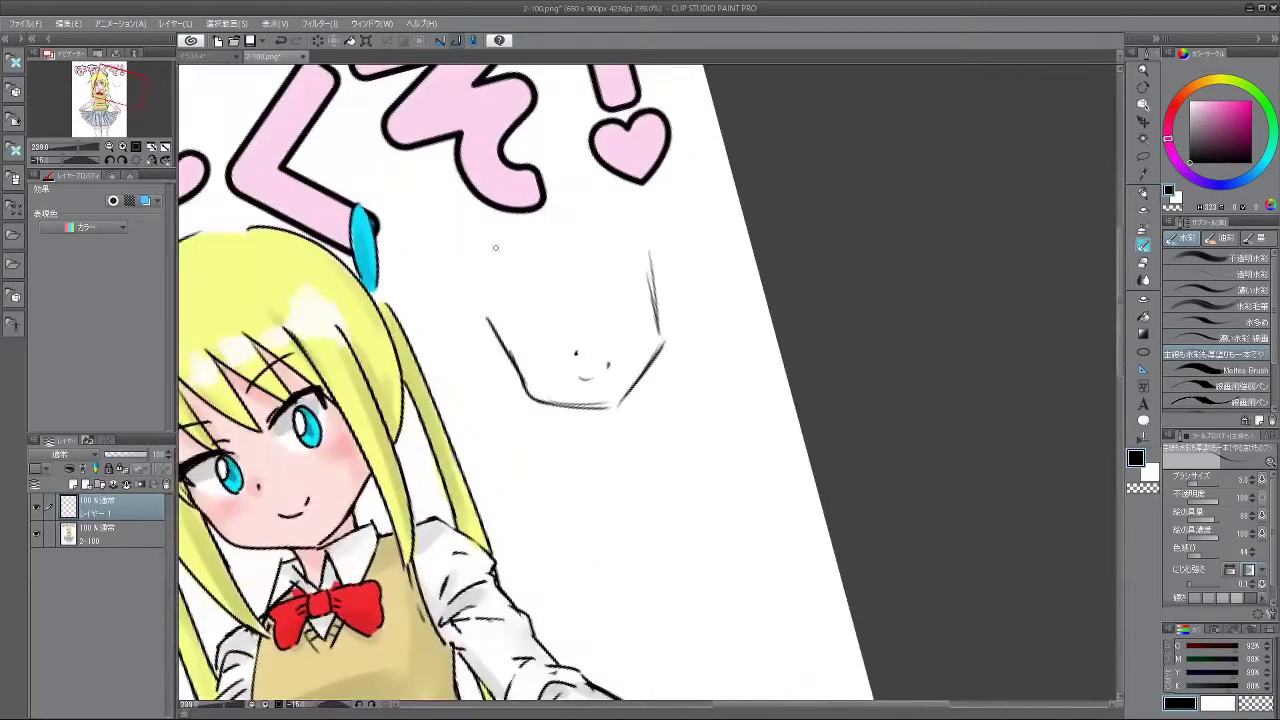
pyautogui.moveTo(510, 320)
pyautogui.mouseDown()
pyautogui.moveTo(556, 320)
pyautogui.moveTo(504, 350)
pyautogui.moveTo(517, 346)
pyautogui.mouseUp()
pyautogui.moveTo(609, 500)
pyautogui.mouseDown()
pyautogui.moveTo(626, 535)
pyautogui.moveTo(518, 544)
pyautogui.mouseUp()
pyautogui.moveTo(556, 293); pyautogui.dragTo(574, 299)
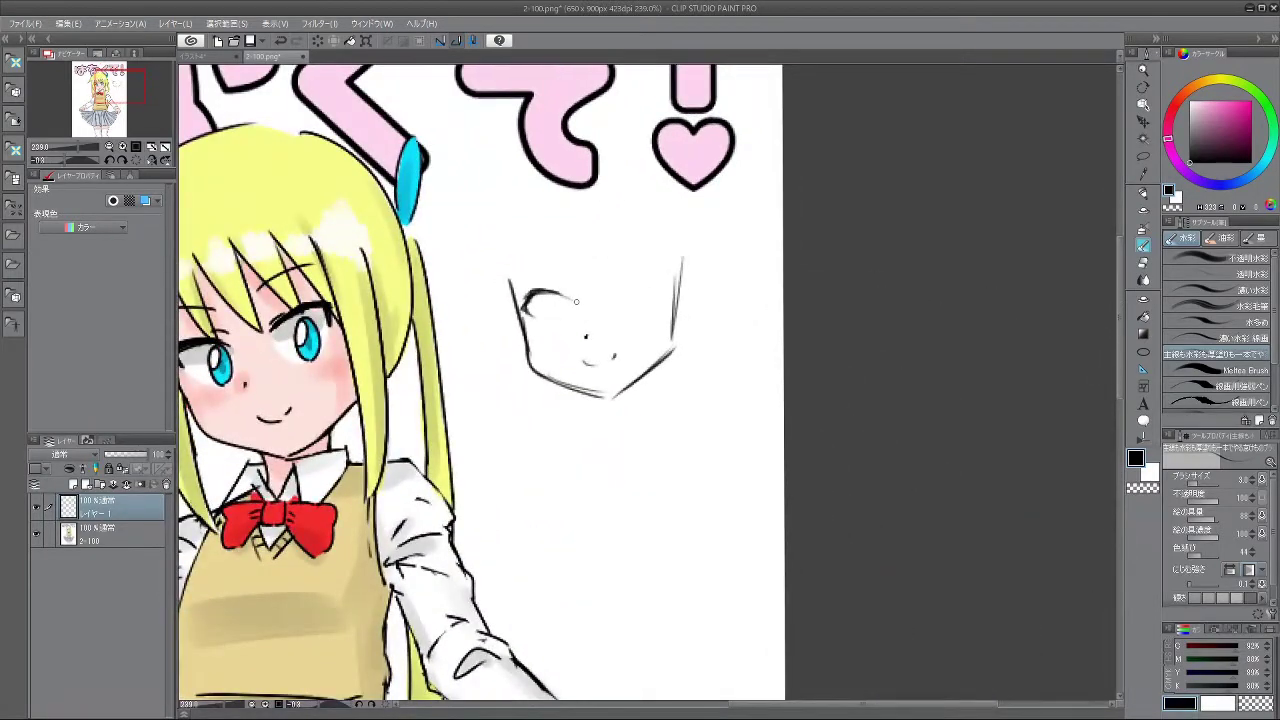
# - Thicken the outer part of the new face's upper lash line with the brush size reduced to 2.1
pyautogui.moveTo(672, 401); pyautogui.dragTo(624, 400)
pyautogui.moveTo(730, 351); pyautogui.dragTo(666, 255)
pyautogui.moveTo(592, 240); pyautogui.dragTo(652, 248)
pyautogui.moveTo(584, 162); pyautogui.dragTo(576, 110)
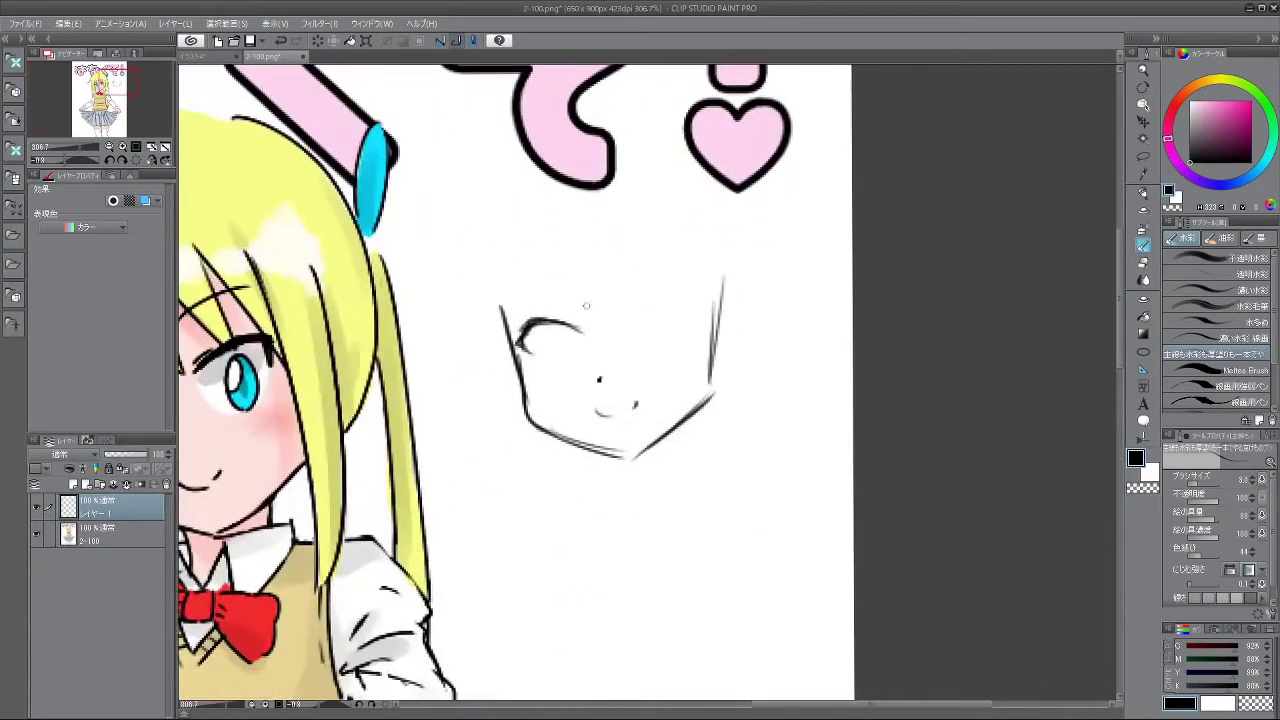
pyautogui.moveTo(554, 463); pyautogui.dragTo(745, 403)
pyautogui.scroll(2, 652, 470)
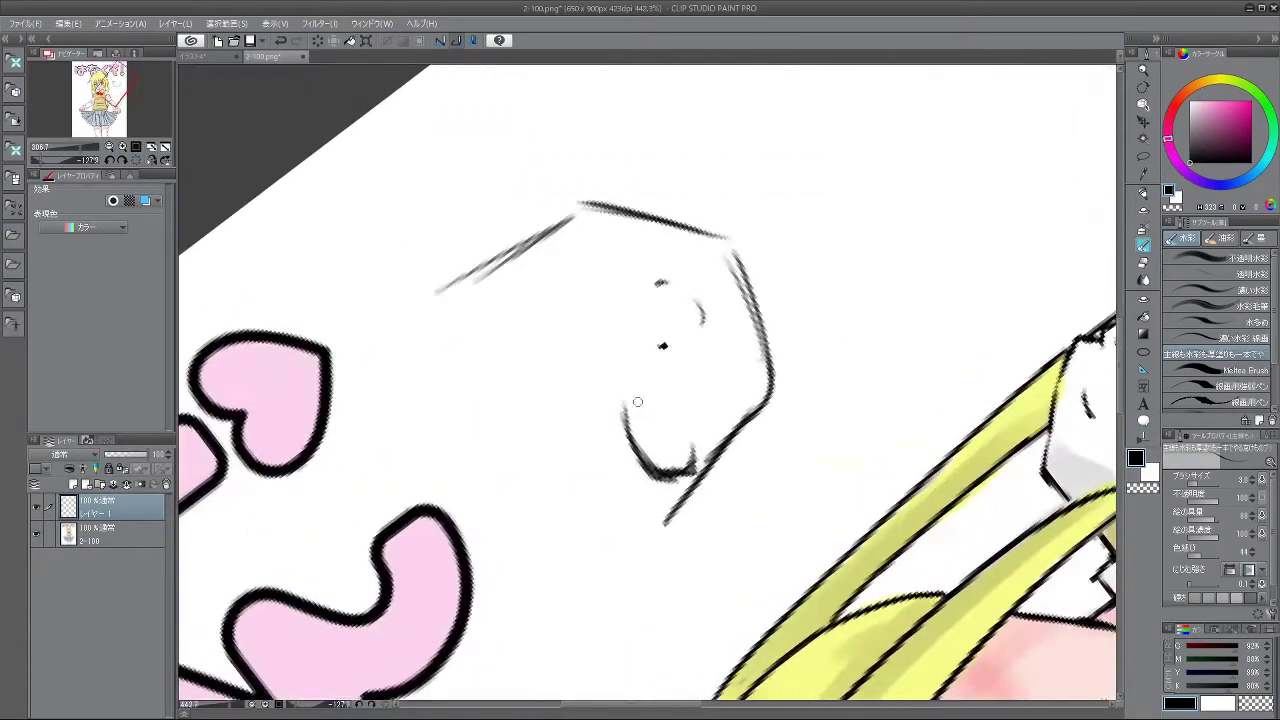
pyautogui.moveTo(655, 465)
pyautogui.mouseDown()
pyautogui.moveTo(777, 500)
pyautogui.moveTo(743, 265)
pyautogui.moveTo(612, 236)
pyautogui.moveTo(589, 244)
pyautogui.moveTo(500, 384)
pyautogui.mouseUp()
pyautogui.moveTo(595, 431); pyautogui.dragTo(565, 442)
pyautogui.scroll(1, 564, 442)
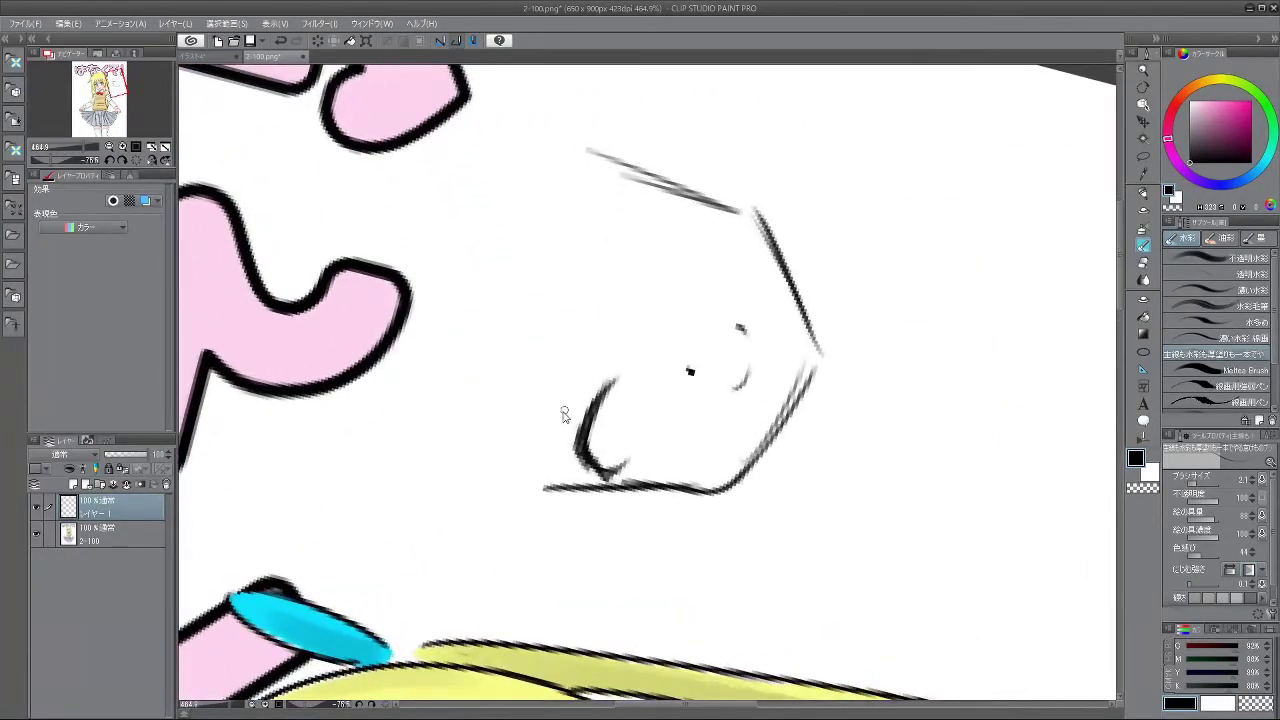
pyautogui.moveTo(590, 432); pyautogui.dragTo(589, 456)
# - Sketch one curved side of the iris under the upper lash, undoing and redrawing it until it fits
pyautogui.moveTo(724, 487)
pyautogui.mouseDown()
pyautogui.moveTo(606, 574)
pyautogui.moveTo(606, 434)
pyautogui.mouseUp()
pyautogui.moveTo(613, 348); pyautogui.dragTo(606, 403)
pyautogui.hotkey('ctrl', 'z')
pyautogui.moveTo(620, 352); pyautogui.dragTo(622, 415)
pyautogui.moveTo(631, 355)
pyautogui.mouseDown()
pyautogui.moveTo(640, 405)
pyautogui.moveTo(605, 366)
pyautogui.moveTo(622, 419)
pyautogui.mouseUp()
pyautogui.hotkey('ctrl', 'z')
pyautogui.hotkey('ctrl', 'z')
pyautogui.moveTo(631, 356)
pyautogui.mouseDown()
pyautogui.moveTo(645, 382)
pyautogui.moveTo(636, 415)
pyautogui.moveTo(645, 408)
pyautogui.moveTo(628, 417)
pyautogui.mouseUp()
pyautogui.hotkey('ctrl', 'z')
pyautogui.hotkey('ctrl', 'z')
pyautogui.hotkey('ctrl', 'z')
pyautogui.hotkey('ctrl', 'z')
pyautogui.moveTo(629, 352)
pyautogui.mouseDown()
pyautogui.moveTo(649, 389)
pyautogui.moveTo(632, 415)
pyautogui.mouseUp()
# - Complete the iris under the lash as a small upright oval
pyautogui.moveTo(578, 459)
pyautogui.mouseDown()
pyautogui.moveTo(630, 484)
pyautogui.moveTo(740, 418)
pyautogui.moveTo(679, 478)
pyautogui.mouseUp()
pyautogui.hotkey('ctrl', 'z')
pyautogui.moveTo(883, 415)
pyautogui.mouseDown()
pyautogui.moveTo(562, 466)
pyautogui.moveTo(543, 440)
pyautogui.mouseUp()
pyautogui.moveTo(773, 408); pyautogui.dragTo(655, 405)
pyautogui.moveTo(763, 408); pyautogui.dragTo(822, 362)
pyautogui.moveTo(715, 483); pyautogui.dragTo(738, 465)
pyautogui.moveTo(737, 312); pyautogui.dragTo(727, 350)
pyautogui.moveTo(727, 350); pyautogui.dragTo(750, 351)
pyautogui.scroll(2, 751, 351)
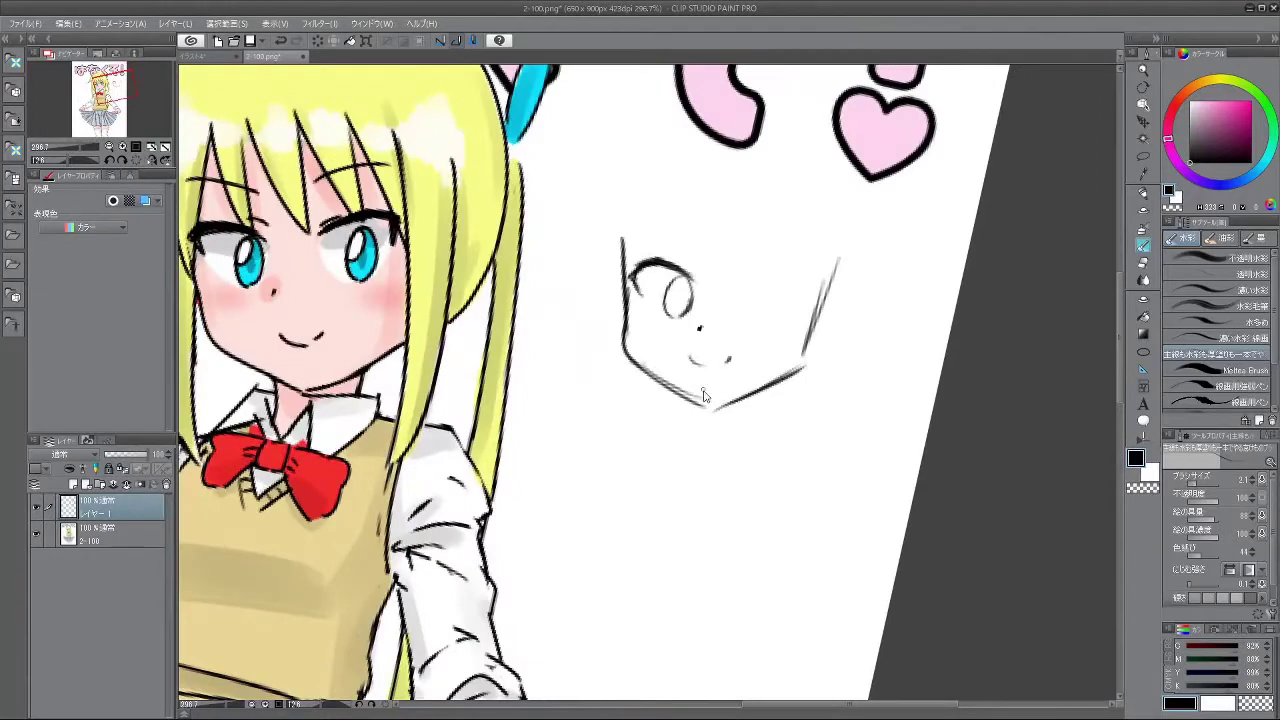
# - Draw the curved upper lash line of the far eye on the new face with a larger brush
pyautogui.moveTo(659, 376)
pyautogui.mouseDown()
pyautogui.moveTo(705, 395)
pyautogui.moveTo(695, 379)
pyautogui.moveTo(674, 376)
pyautogui.moveTo(707, 404)
pyautogui.moveTo(666, 379)
pyautogui.moveTo(713, 409)
pyautogui.moveTo(671, 383)
pyautogui.moveTo(710, 406)
pyautogui.moveTo(783, 351)
pyautogui.mouseUp()
pyautogui.hotkey('ctrl', 'z')
pyautogui.press(']')
pyautogui.hotkey('ctrl', 'z')
pyautogui.moveTo(693, 406); pyautogui.dragTo(705, 307)
pyautogui.moveTo(530, 378); pyautogui.dragTo(517, 412)
pyautogui.hotkey('ctrl', 'z')
pyautogui.moveTo(762, 262); pyautogui.dragTo(738, 458)
pyautogui.moveTo(786, 232); pyautogui.dragTo(763, 283)
# - Sketch the far eye's iris as a small upright oval under its lash, redrawing the strokes until they fit
pyautogui.scroll(1, 720, 293)
pyautogui.moveTo(655, 325)
pyautogui.mouseDown()
pyautogui.moveTo(700, 295)
pyautogui.moveTo(732, 297)
pyautogui.mouseUp()
pyautogui.moveTo(729, 295)
pyautogui.mouseDown()
pyautogui.moveTo(728, 301)
pyautogui.moveTo(712, 298)
pyautogui.moveTo(659, 321)
pyautogui.moveTo(695, 297)
pyautogui.moveTo(652, 346)
pyautogui.mouseUp()
pyautogui.hotkey('ctrl', 'z')
pyautogui.hotkey('ctrl', 'z')
pyautogui.moveTo(698, 293); pyautogui.dragTo(652, 332)
pyautogui.moveTo(690, 302)
pyautogui.mouseDown()
pyautogui.moveTo(652, 330)
pyautogui.moveTo(706, 296)
pyautogui.mouseUp()
pyautogui.moveTo(715, 391)
pyautogui.mouseDown()
pyautogui.moveTo(818, 377)
pyautogui.moveTo(787, 478)
pyautogui.mouseUp()
pyautogui.moveTo(698, 322); pyautogui.dragTo(702, 374)
pyautogui.hotkey('ctrl', 'z')
pyautogui.hotkey('ctrl', 'z')
pyautogui.hotkey('ctrl', 'z')
pyautogui.moveTo(708, 320)
pyautogui.mouseDown()
pyautogui.moveTo(709, 373)
pyautogui.moveTo(686, 373)
pyautogui.mouseUp()
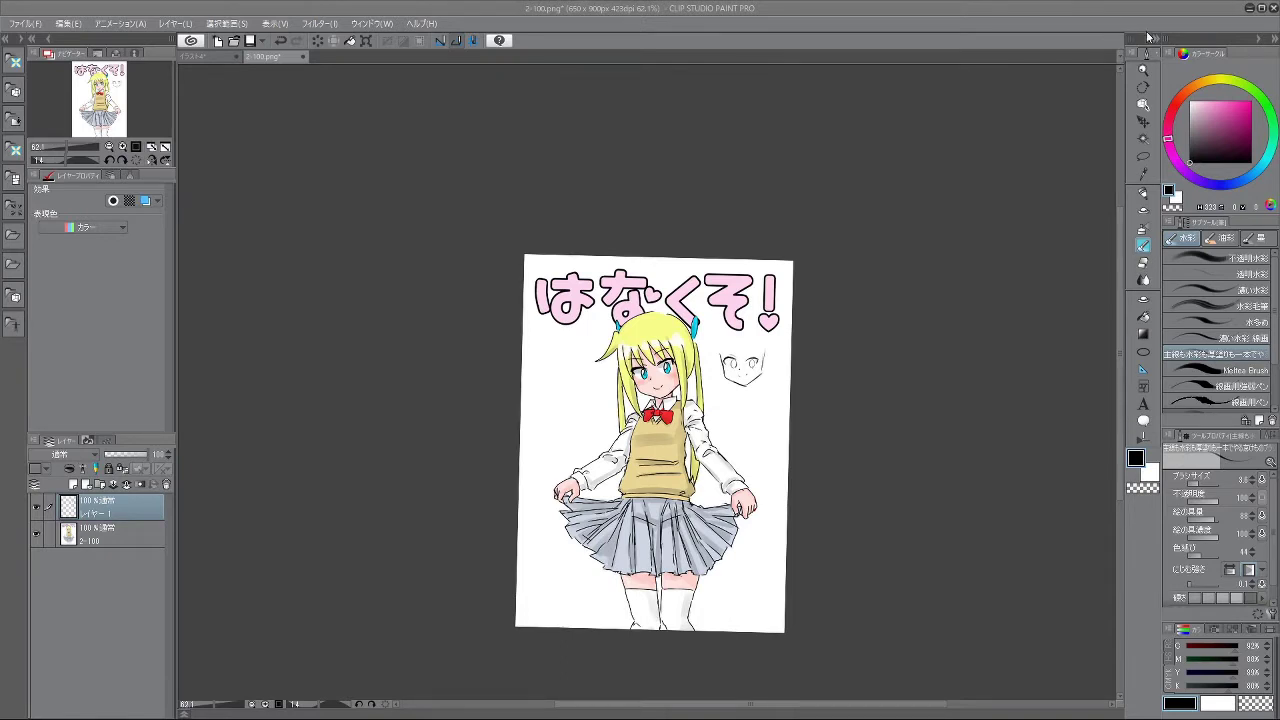
# - Lasso the new face's far eye, shift it slightly with a transform and deselect it
pyautogui.moveTo(1120, 246); pyautogui.dragTo(1120, 251)
pyautogui.moveTo(761, 347); pyautogui.dragTo(850, 298)
pyautogui.hotkey('ctrl', 'z')
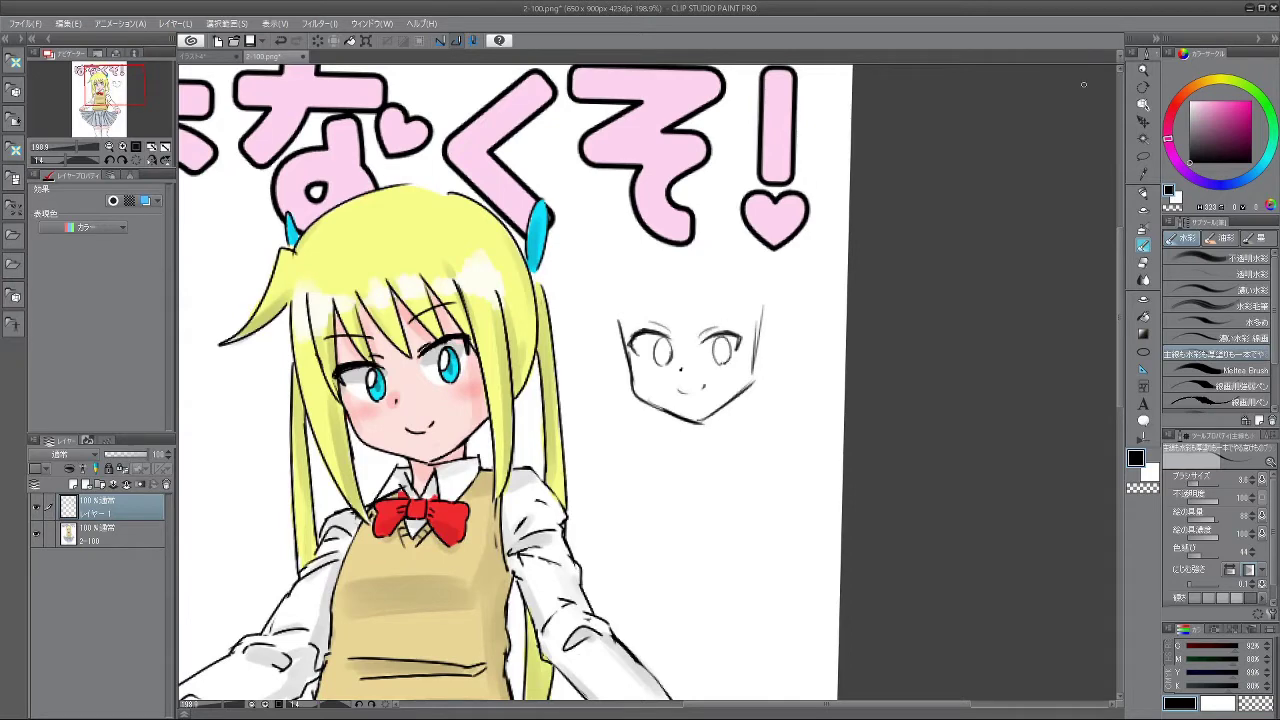
pyautogui.click(1144, 157)
pyautogui.moveTo(740, 362); pyautogui.dragTo(742, 314)
pyautogui.hotkey('ctrl', 't')
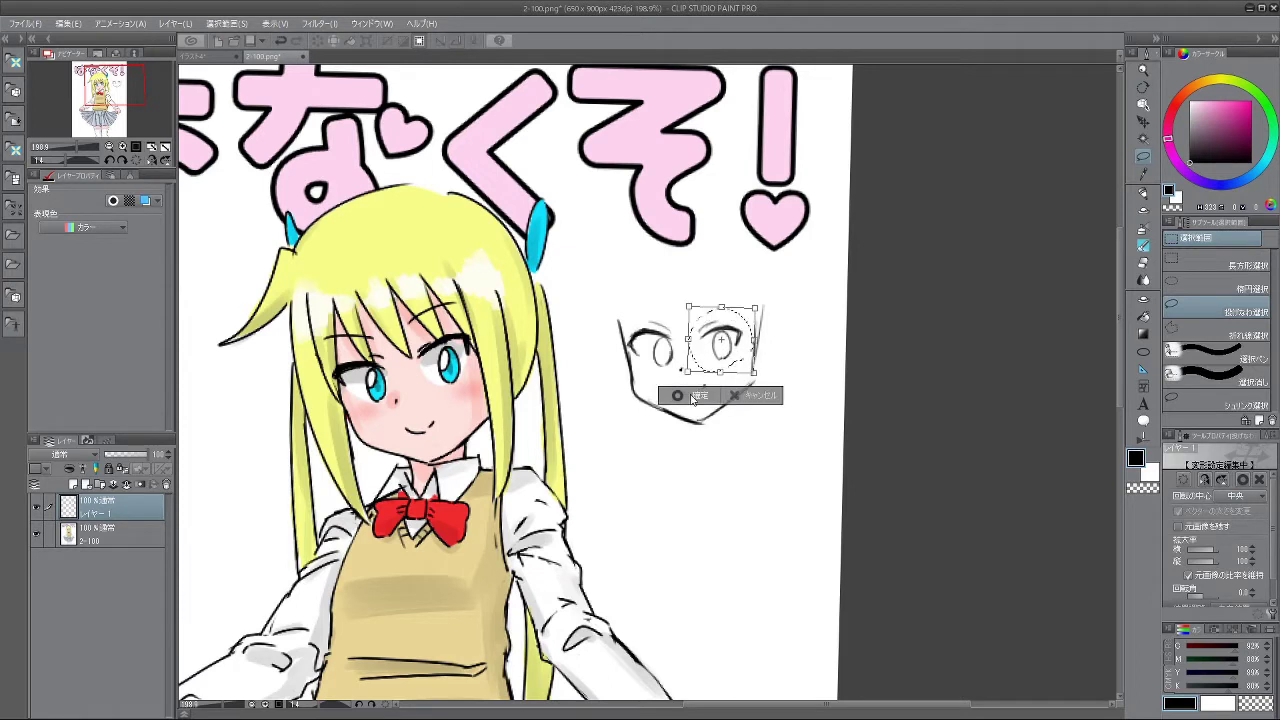
pyautogui.click(690, 400)
pyautogui.hotkey('ctrl', 'd')
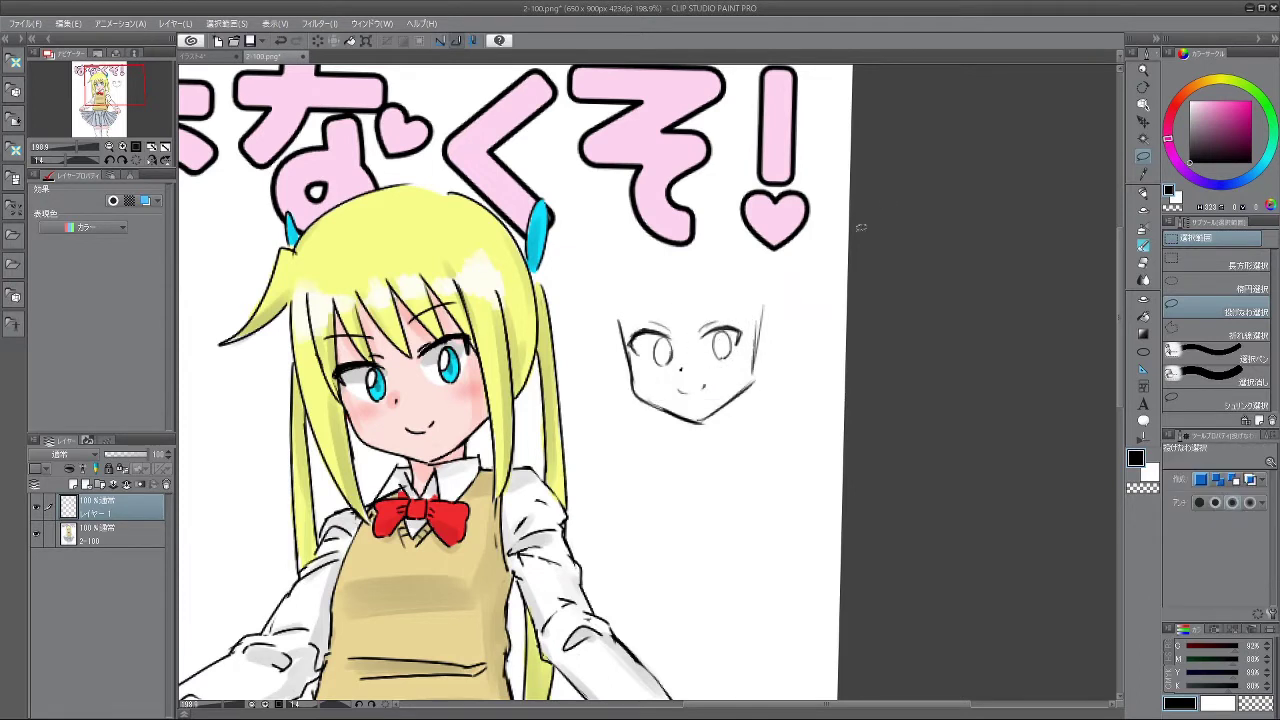
# - Remove most of the cheek line on the far side of the new face
pyautogui.press('b')
pyautogui.hotkey('ctrl', 'z')
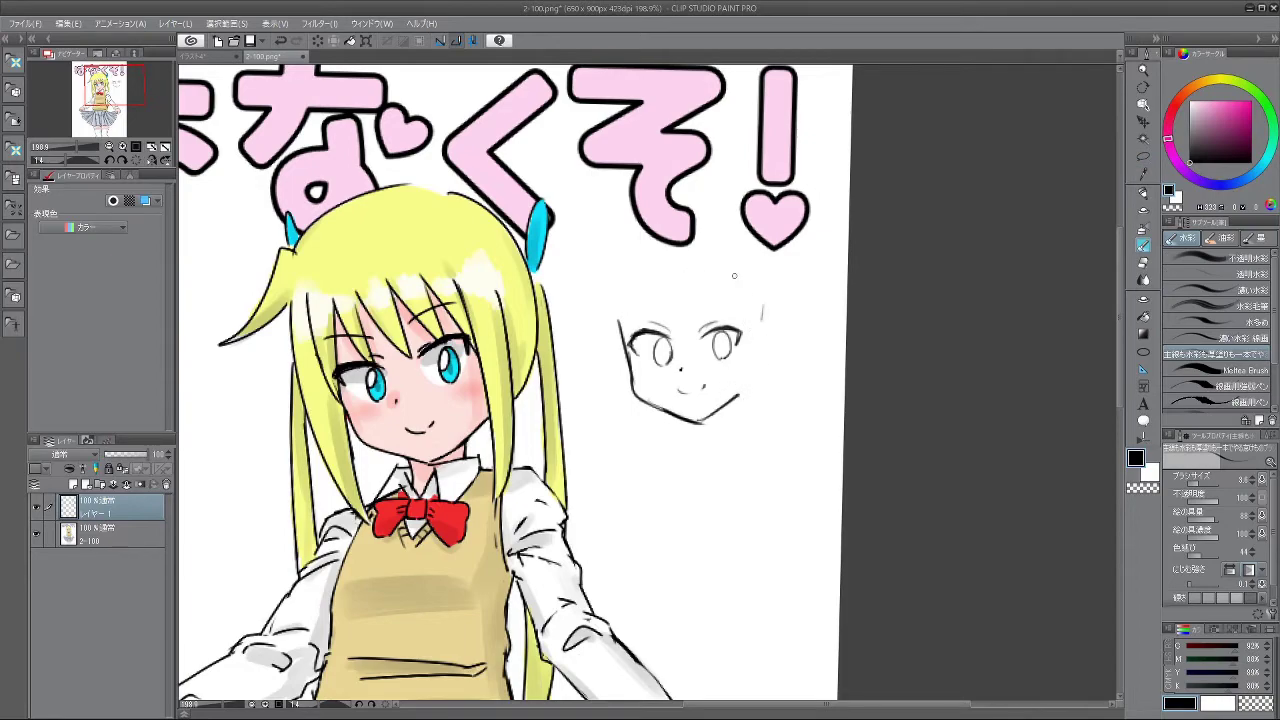
pyautogui.scroll(-4, 728, 277)
pyautogui.scroll(5, 745, 280)
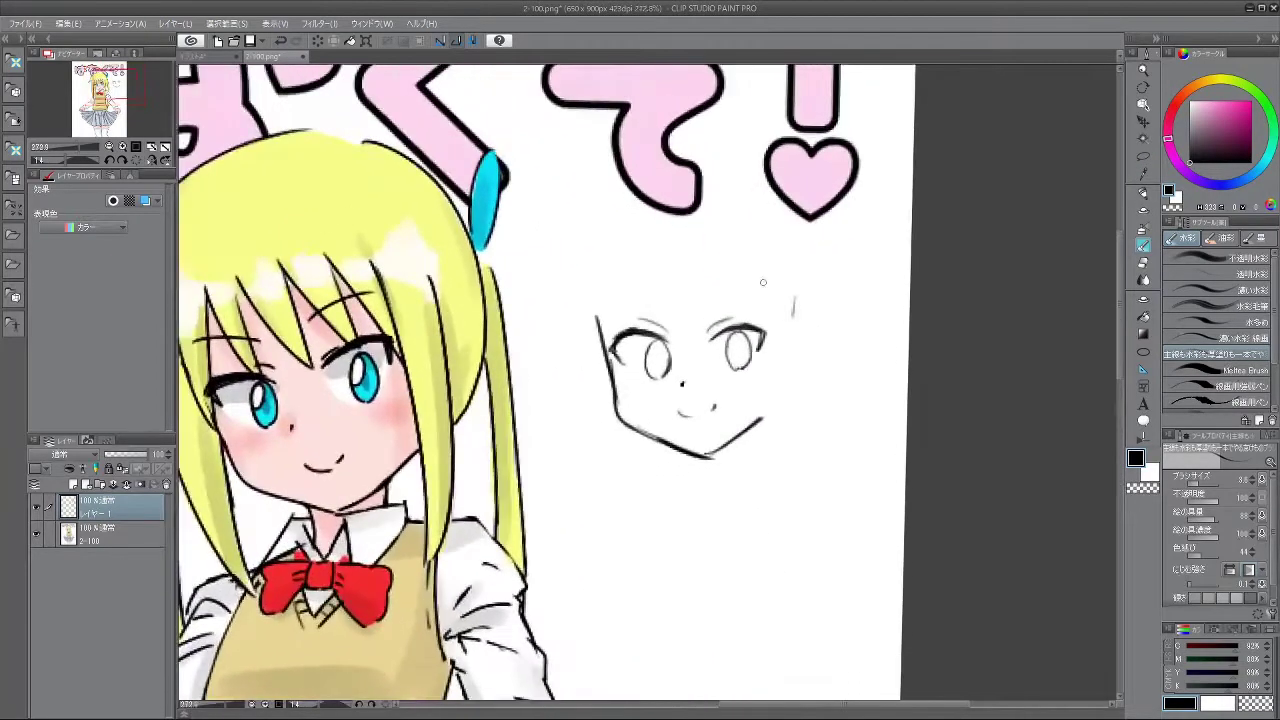
# - Lasso the far eye again and move it slightly toward the nose with a transform
pyautogui.click(1144, 157)
pyautogui.moveTo(760, 371)
pyautogui.mouseDown()
pyautogui.moveTo(791, 392)
pyautogui.moveTo(776, 366)
pyautogui.mouseUp()
pyautogui.click(772, 408)
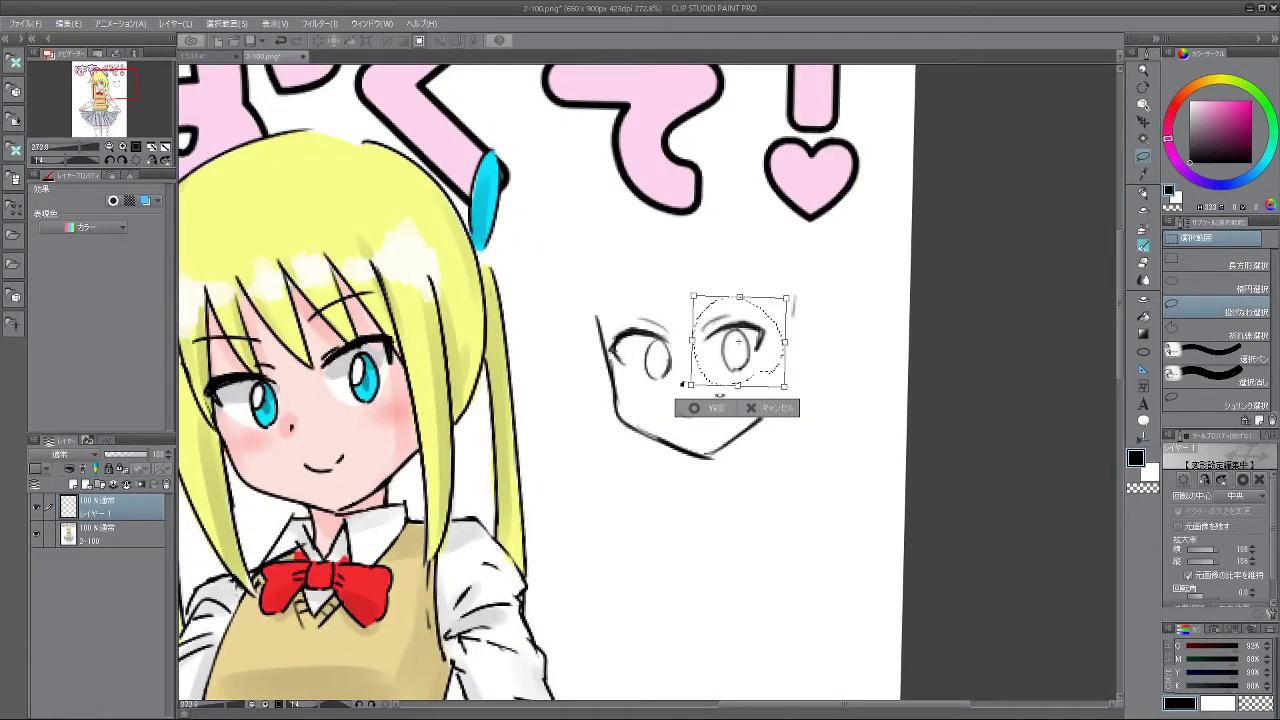
pyautogui.click(698, 408)
pyautogui.click(631, 414)
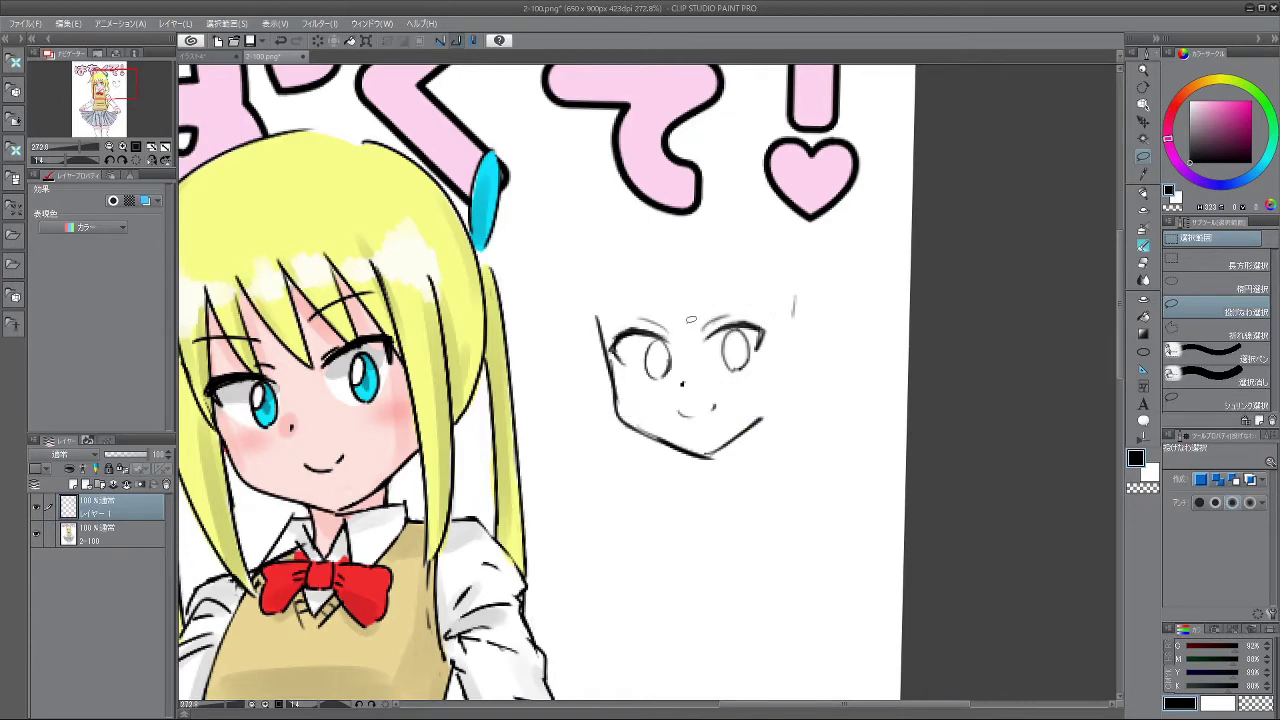
# - Rework the eyelid creases above the new face's eyes and redraw its small smiling mouth
pyautogui.click(1143, 249)
pyautogui.moveTo(790, 463); pyautogui.dragTo(798, 319)
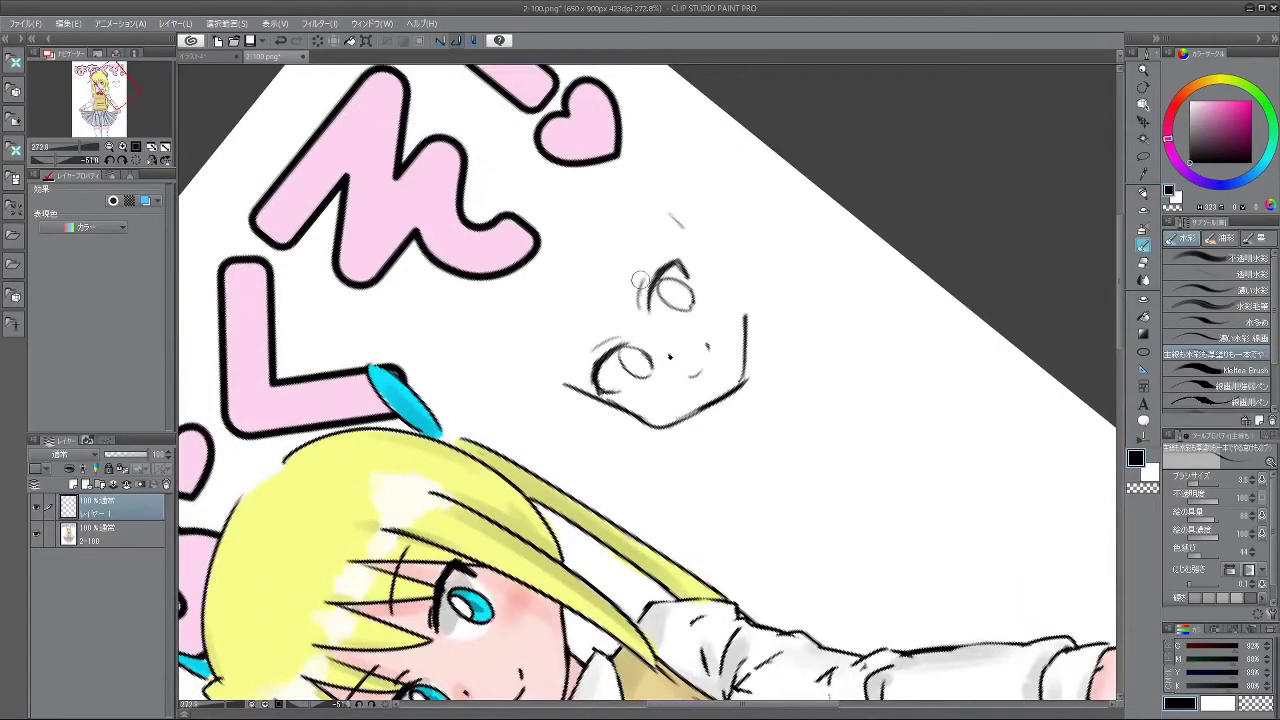
pyautogui.hotkey('ctrl', 'z')
pyautogui.moveTo(645, 282); pyautogui.dragTo(601, 420)
pyautogui.hotkey('ctrl', 'z')
pyautogui.moveTo(595, 387); pyautogui.dragTo(598, 421)
pyautogui.moveTo(602, 428)
pyautogui.mouseDown()
pyautogui.moveTo(821, 307)
pyautogui.moveTo(814, 294)
pyautogui.mouseUp()
pyautogui.moveTo(694, 388); pyautogui.dragTo(686, 290)
pyautogui.moveTo(817, 386)
pyautogui.mouseDown()
pyautogui.moveTo(779, 388)
pyautogui.moveTo(766, 370)
pyautogui.moveTo(784, 368)
pyautogui.mouseUp()
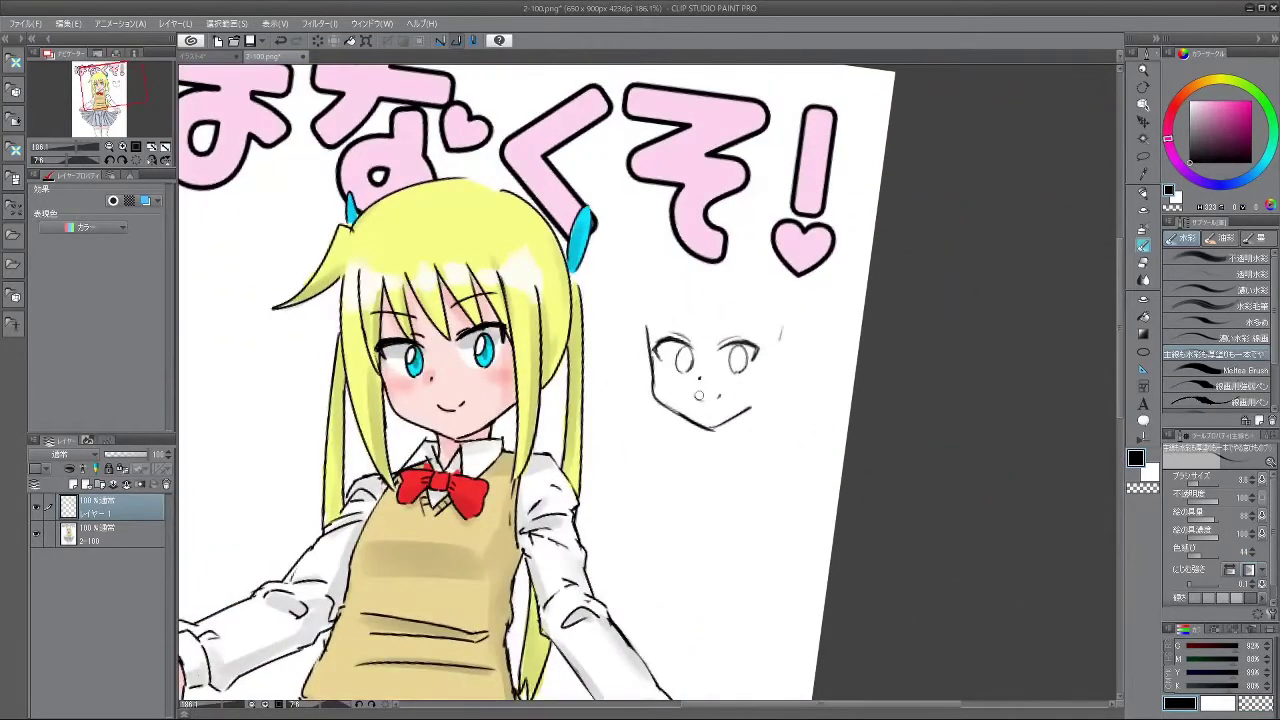
pyautogui.hotkey('ctrl', 'z')
pyautogui.moveTo(716, 466); pyautogui.dragTo(751, 423)
pyautogui.moveTo(684, 457); pyautogui.dragTo(662, 463)
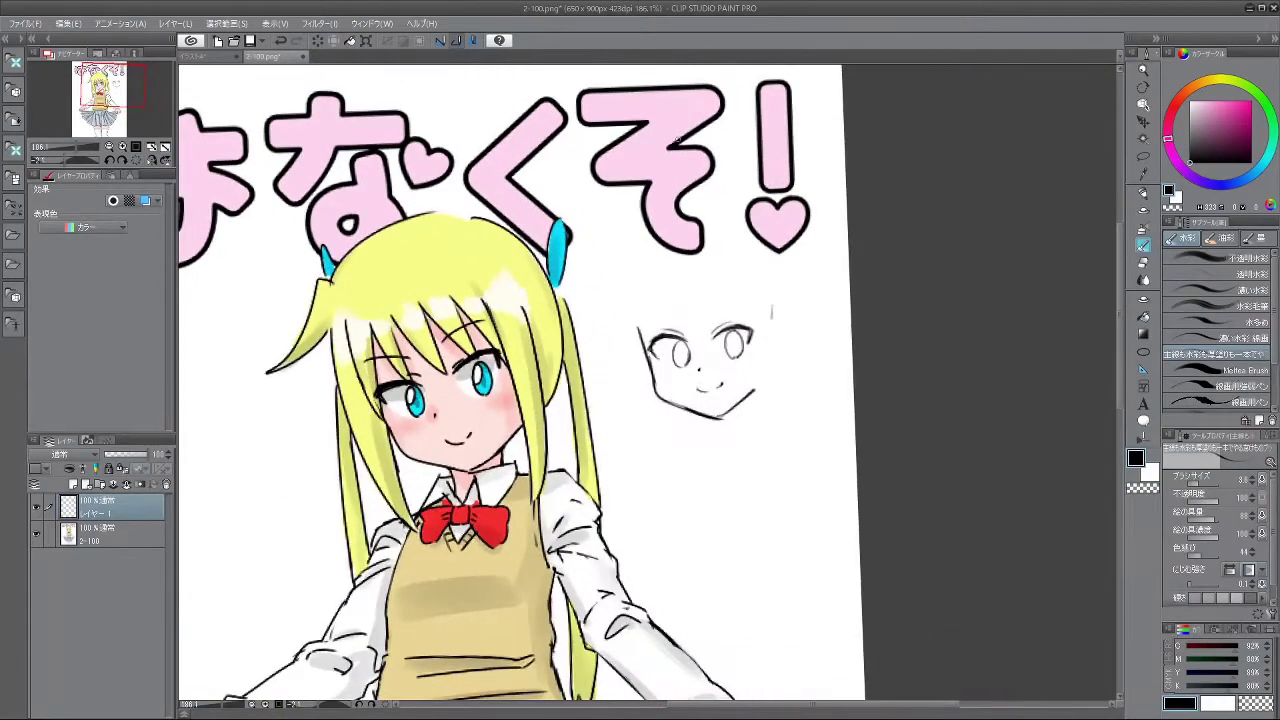
# - Sketch thin bangs over the far eye and a long pointed side lock framing the far cheek
pyautogui.hotkey('ctrl', 'z')
pyautogui.moveTo(712, 309)
pyautogui.mouseDown()
pyautogui.moveTo(747, 291)
pyautogui.moveTo(702, 344)
pyautogui.mouseUp()
pyautogui.hotkey('ctrl', 'z')
pyautogui.hotkey('ctrl', 'z')
pyautogui.moveTo(682, 282)
pyautogui.mouseDown()
pyautogui.moveTo(699, 344)
pyautogui.moveTo(704, 334)
pyautogui.mouseUp()
pyautogui.moveTo(697, 275)
pyautogui.mouseDown()
pyautogui.moveTo(708, 332)
pyautogui.moveTo(727, 327)
pyautogui.mouseUp()
pyautogui.moveTo(718, 273); pyautogui.dragTo(757, 352)
pyautogui.hotkey('ctrl', 'z')
pyautogui.hotkey('ctrl', 'z')
pyautogui.moveTo(754, 312); pyautogui.dragTo(751, 427)
pyautogui.moveTo(682, 276); pyautogui.dragTo(688, 342)
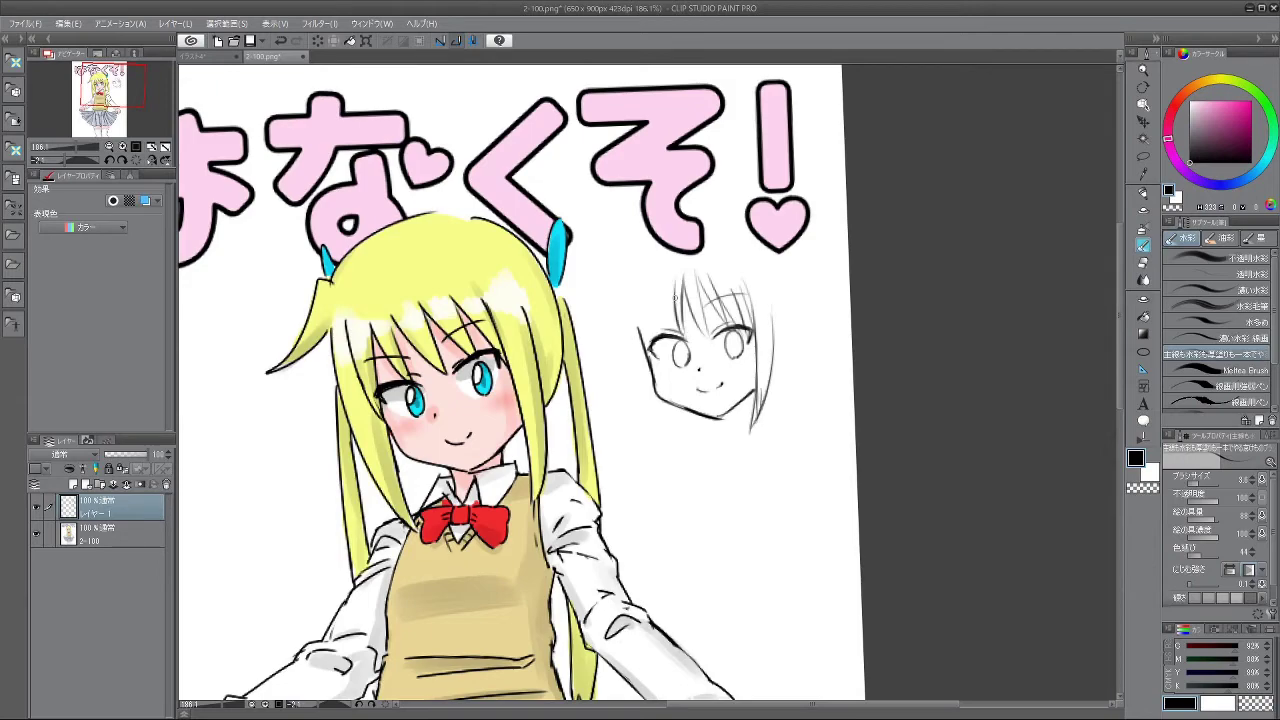
# - Extend the bangs with fine strands across the forehead above the eye nearer the blonde girl
pyautogui.moveTo(660, 282); pyautogui.dragTo(666, 326)
pyautogui.moveTo(648, 533)
pyautogui.mouseDown()
pyautogui.moveTo(773, 525)
pyautogui.moveTo(710, 525)
pyautogui.mouseUp()
pyautogui.moveTo(600, 298)
pyautogui.mouseDown()
pyautogui.moveTo(630, 362)
pyautogui.moveTo(628, 342)
pyautogui.mouseUp()
pyautogui.hotkey('ctrl', 'z')
pyautogui.hotkey('ctrl', 'z')
pyautogui.hotkey('ctrl', 'z')
pyautogui.moveTo(619, 295); pyautogui.dragTo(634, 355)
pyautogui.hotkey('ctrl', 'z')
pyautogui.hotkey('ctrl', 'z')
pyautogui.moveTo(616, 288); pyautogui.dragTo(634, 350)
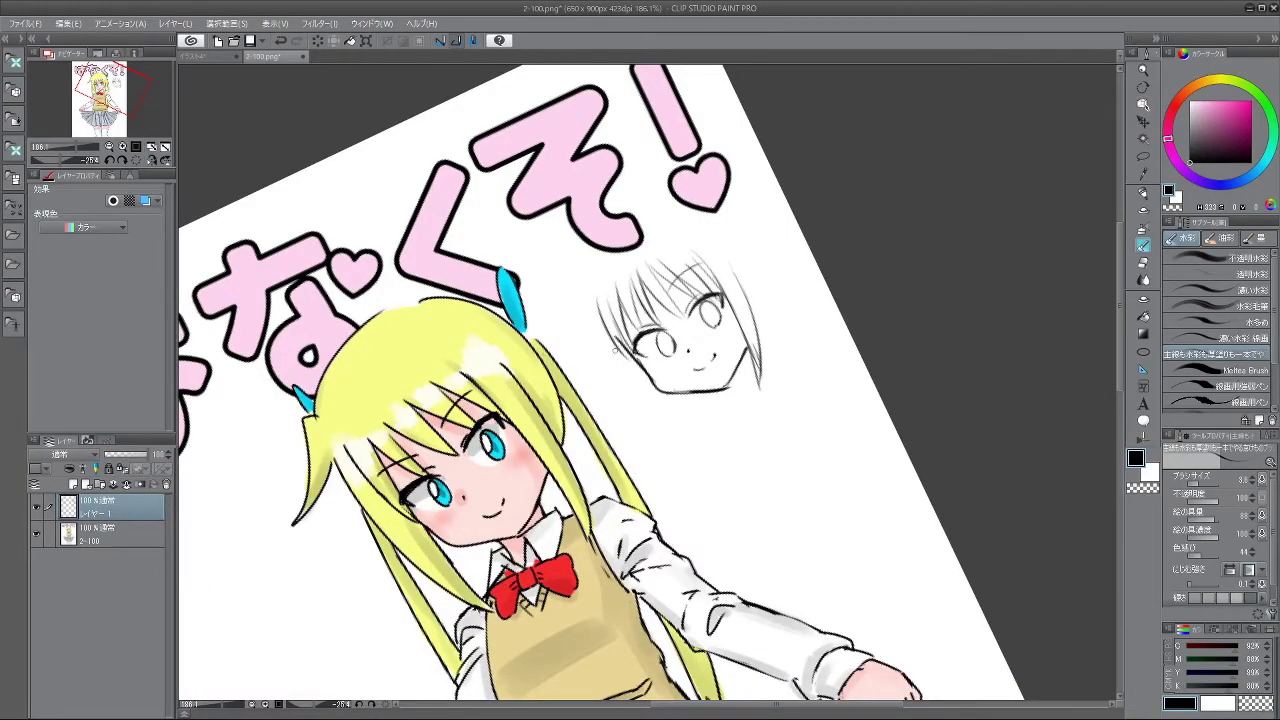
# - Draw the long side lock along the cheek nearer the blonde girl, redrawing it until it fits
pyautogui.press('-')
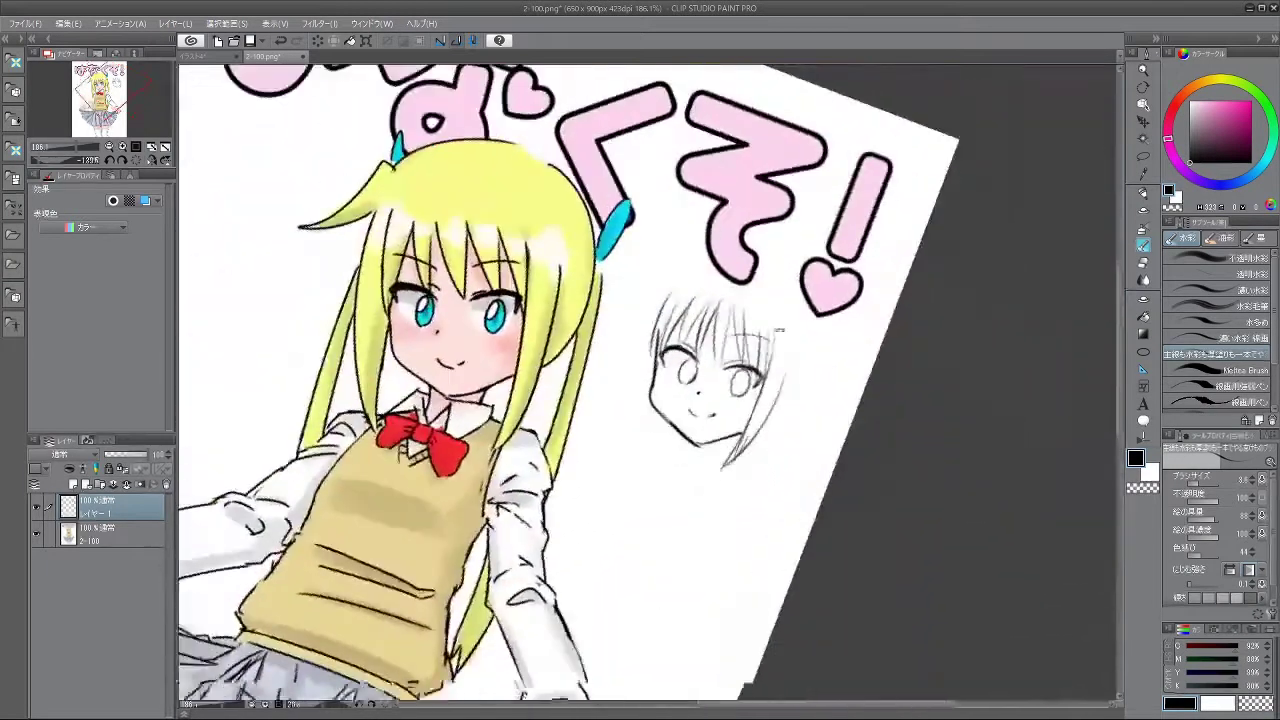
pyautogui.moveTo(652, 350); pyautogui.dragTo(643, 402)
pyautogui.hotkey('ctrl', 'z')
pyautogui.moveTo(654, 322)
pyautogui.mouseDown()
pyautogui.moveTo(633, 448)
pyautogui.moveTo(637, 418)
pyautogui.mouseUp()
pyautogui.hotkey('ctrl', 'z')
pyautogui.moveTo(654, 320); pyautogui.dragTo(639, 438)
pyautogui.press('-')
# - Sketch a hair tuft flicking outward from the side of the head nearer the blonde girl
pyautogui.moveTo(614, 328)
pyautogui.mouseDown()
pyautogui.moveTo(640, 252)
pyautogui.moveTo(594, 298)
pyautogui.mouseUp()
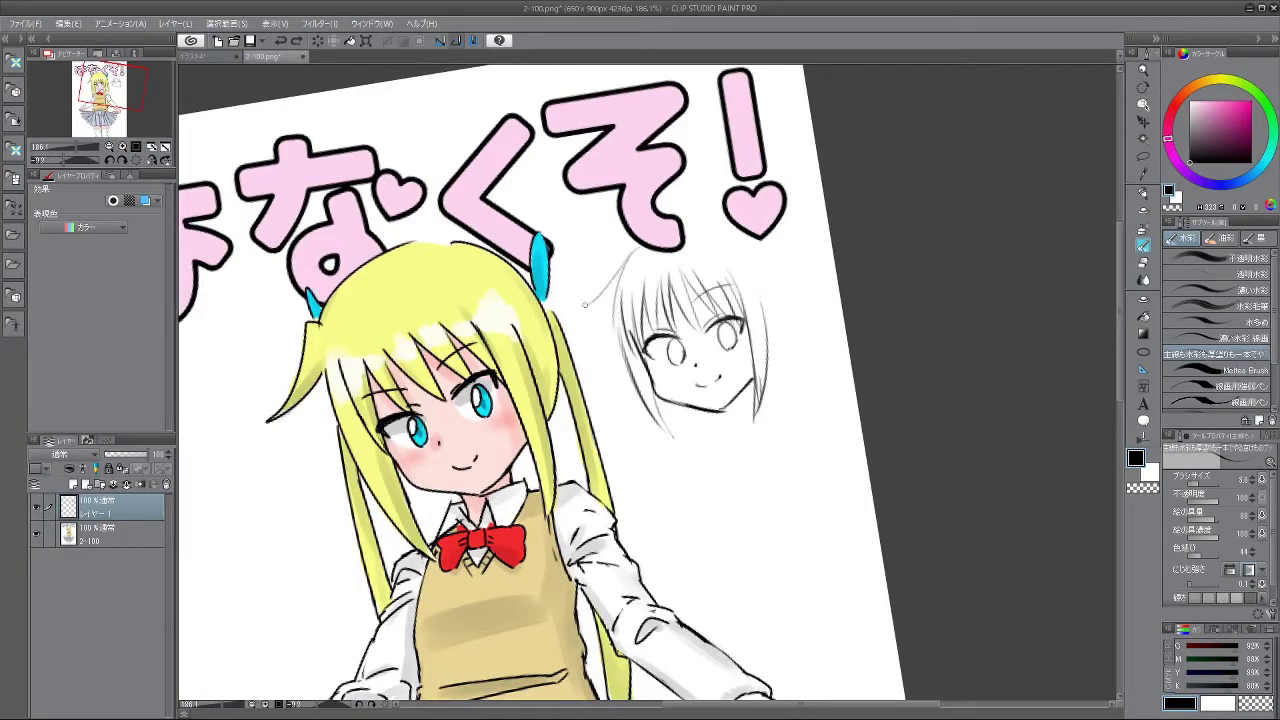
pyautogui.moveTo(622, 377)
pyautogui.mouseDown()
pyautogui.moveTo(630, 362)
pyautogui.moveTo(622, 376)
pyautogui.mouseUp()
pyautogui.hotkey('ctrl', 'z')
pyautogui.hotkey('ctrl', 'z')
pyautogui.moveTo(635, 254)
pyautogui.mouseDown()
pyautogui.moveTo(617, 320)
pyautogui.moveTo(607, 334)
pyautogui.moveTo(603, 302)
pyautogui.moveTo(580, 333)
pyautogui.mouseUp()
pyautogui.hotkey('ctrl', 'z')
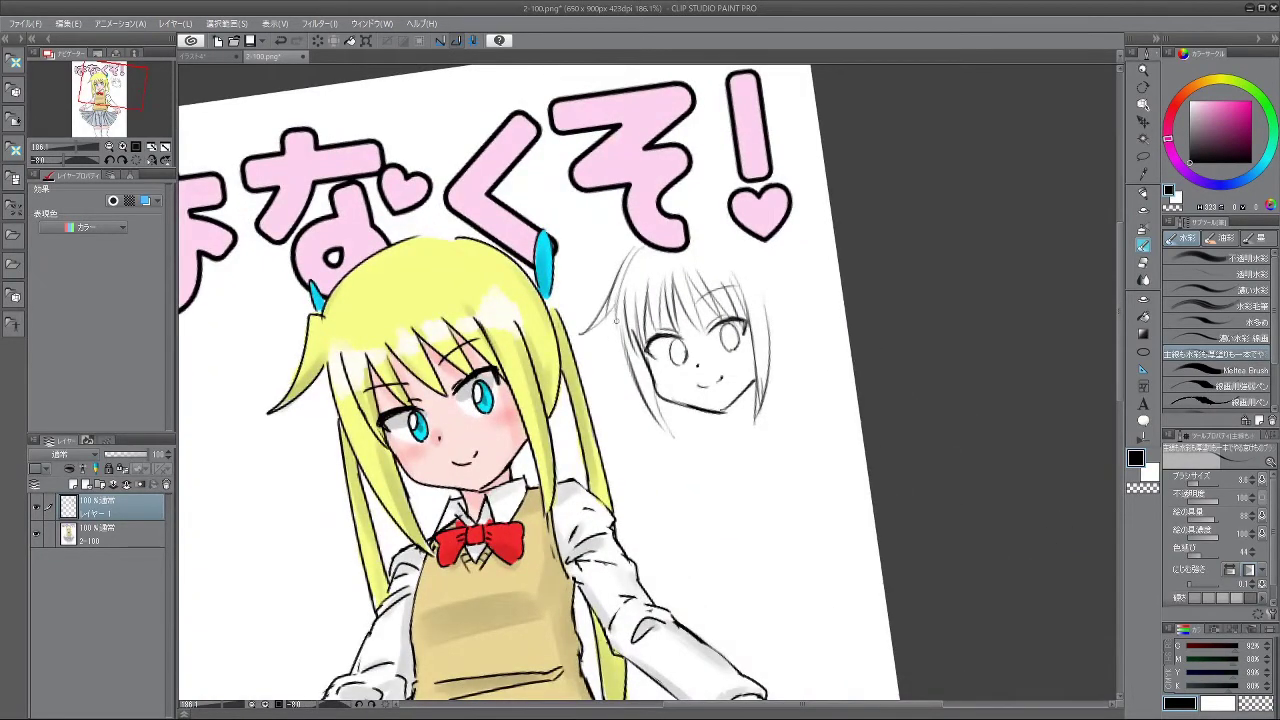
# - Draw the rounded top of the head and the curved back hair on the far side
pyautogui.moveTo(650, 525)
pyautogui.mouseDown()
pyautogui.moveTo(786, 337)
pyautogui.moveTo(725, 268)
pyautogui.moveTo(530, 306)
pyautogui.moveTo(777, 367)
pyautogui.moveTo(752, 304)
pyautogui.mouseUp()
pyautogui.moveTo(745, 468)
pyautogui.mouseDown()
pyautogui.moveTo(789, 405)
pyautogui.moveTo(791, 444)
pyautogui.mouseUp()
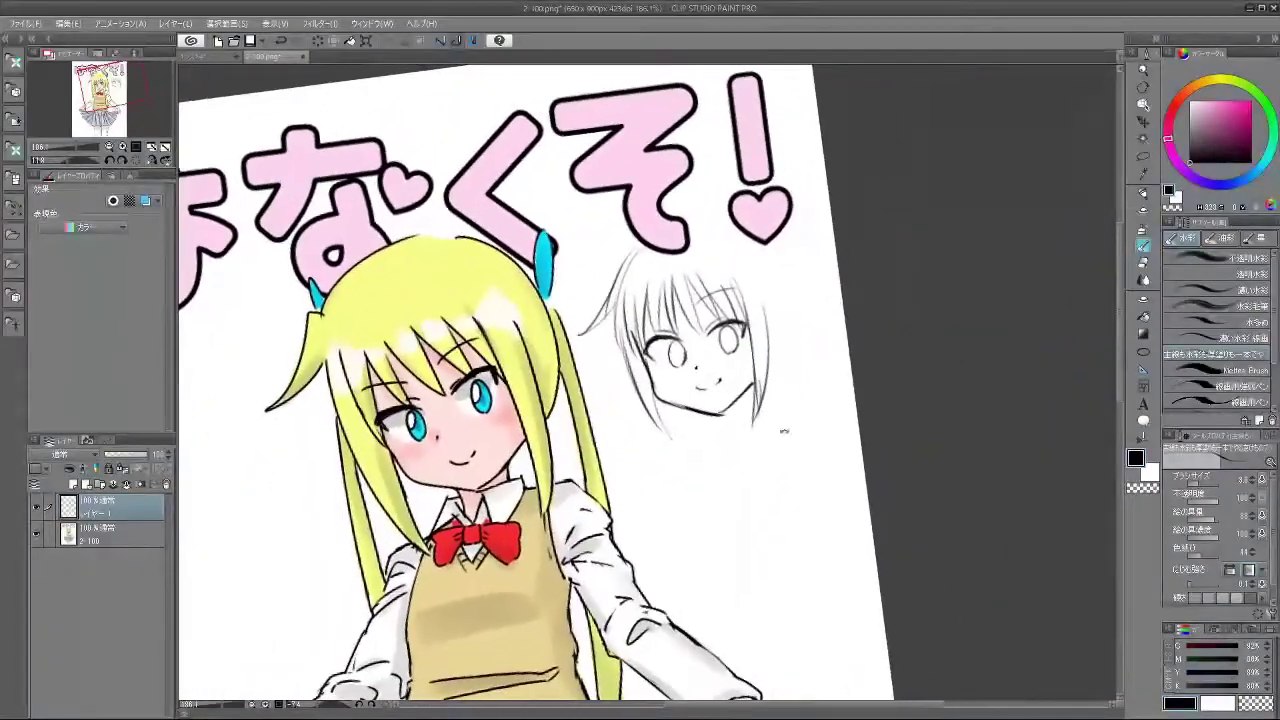
pyautogui.hotkey('ctrl', 'z')
pyautogui.moveTo(642, 246)
pyautogui.mouseDown()
pyautogui.moveTo(700, 224)
pyautogui.moveTo(768, 252)
pyautogui.moveTo(785, 328)
pyautogui.mouseUp()
pyautogui.hotkey('ctrl', 'z')
pyautogui.hotkey('ctrl', 'z')
pyautogui.moveTo(778, 275); pyautogui.dragTo(776, 351)
pyautogui.hotkey('ctrl', 'z')
pyautogui.hotkey('ctrl', 'z')
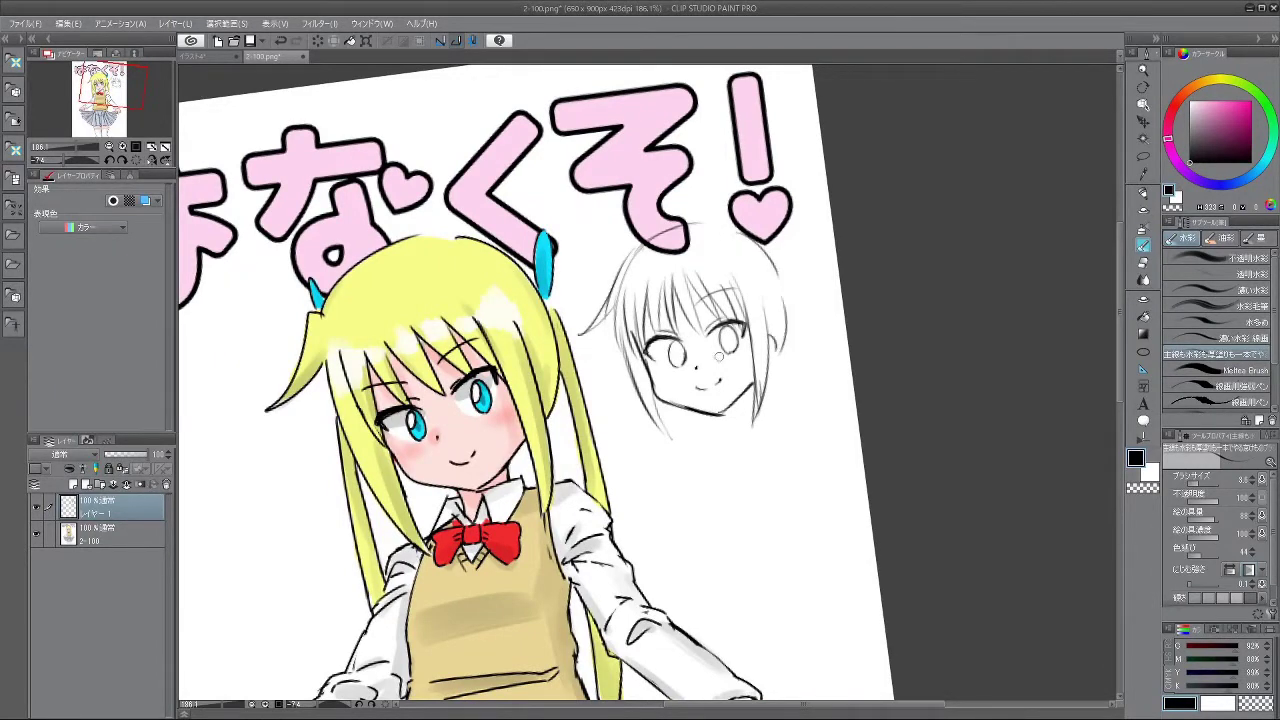
# - Add small oval highlights inside both irises of the new face
pyautogui.hotkey('ctrl', 'z')
pyautogui.moveTo(727, 407); pyautogui.dragTo(751, 385)
pyautogui.moveTo(737, 494)
pyautogui.mouseDown()
pyautogui.moveTo(777, 449)
pyautogui.moveTo(724, 506)
pyautogui.mouseUp()
pyautogui.moveTo(699, 362); pyautogui.dragTo(706, 357)
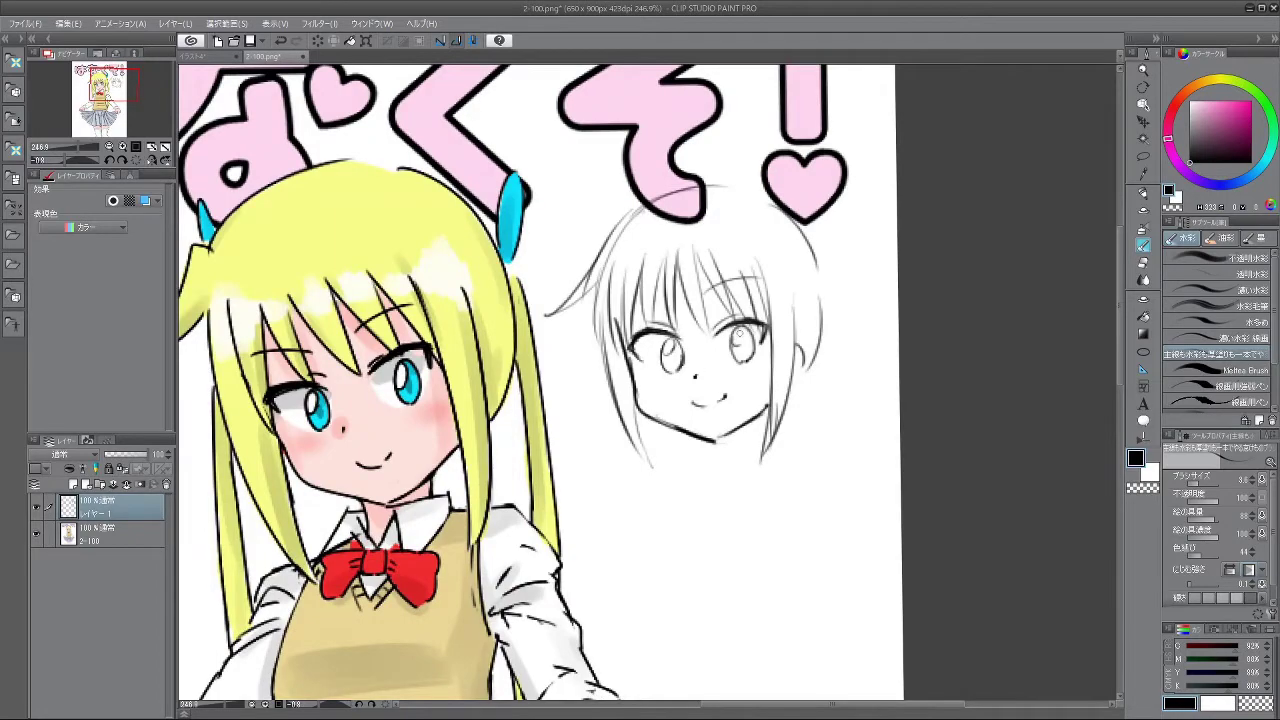
pyautogui.hotkey('ctrl', 'z')
pyautogui.moveTo(733, 338); pyautogui.dragTo(743, 341)
# - Refine the lashes of both eyes and add small lower lash marks at their outer corners
pyautogui.moveTo(716, 498); pyautogui.dragTo(780, 376)
pyautogui.moveTo(692, 325)
pyautogui.mouseDown()
pyautogui.moveTo(655, 358)
pyautogui.moveTo(760, 403)
pyautogui.moveTo(760, 306)
pyautogui.moveTo(690, 436)
pyautogui.mouseUp()
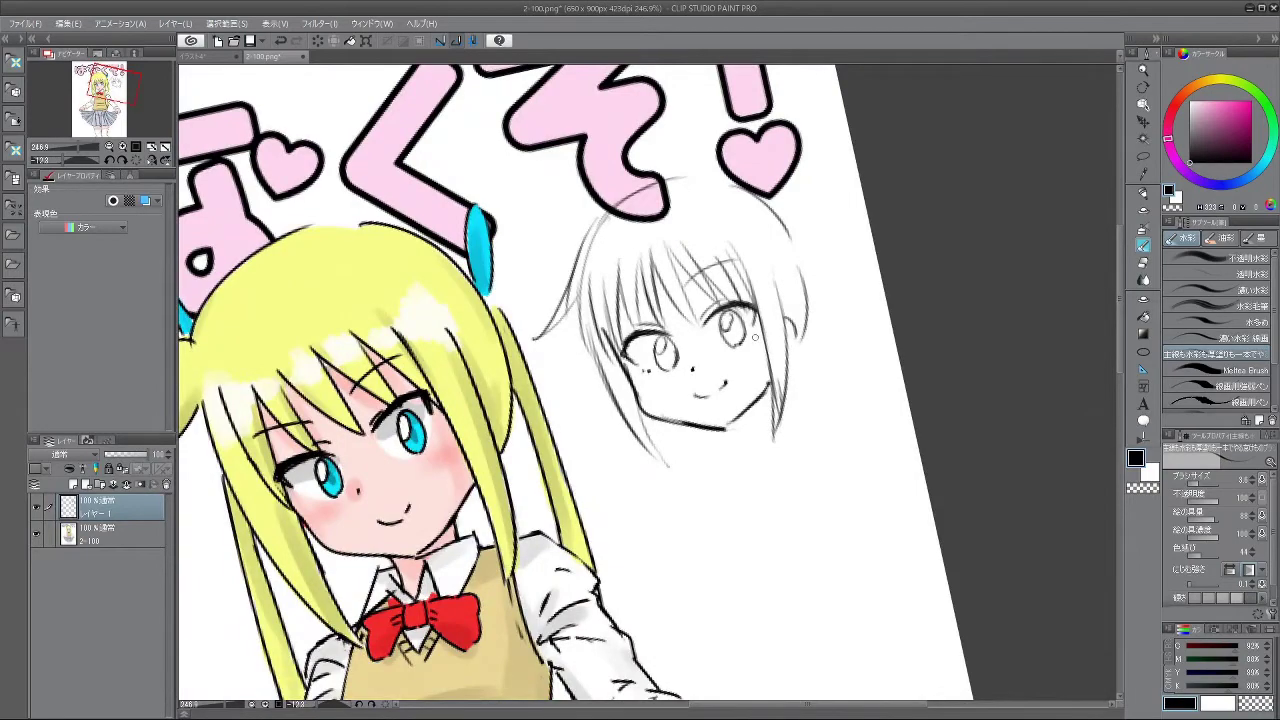
pyautogui.moveTo(692, 470)
pyautogui.mouseDown()
pyautogui.moveTo(751, 506)
pyautogui.moveTo(734, 519)
pyautogui.mouseUp()
pyautogui.moveTo(730, 412); pyautogui.dragTo(705, 450)
pyautogui.moveTo(810, 467); pyautogui.dragTo(853, 460)
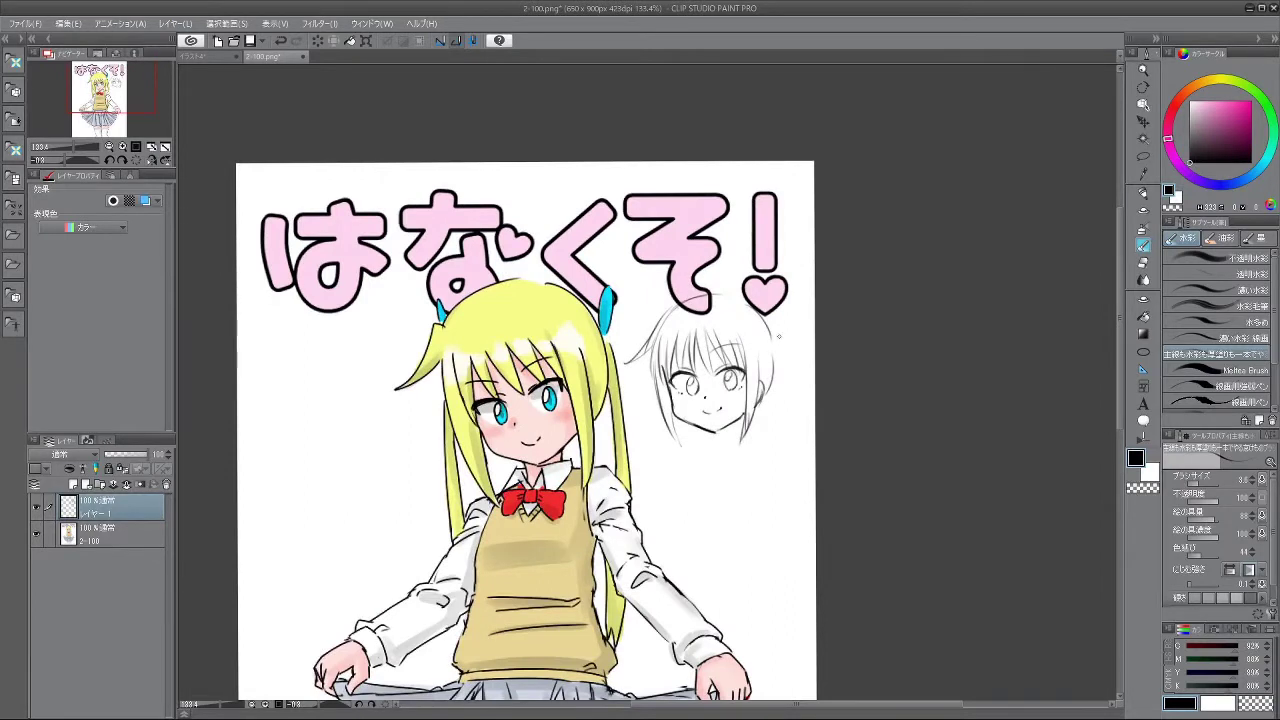
# - Sketch long curved twin tails hanging down on both sides of the new head
pyautogui.moveTo(776, 344); pyautogui.dragTo(787, 440)
pyautogui.hotkey('ctrl', 'z')
pyautogui.moveTo(777, 349); pyautogui.dragTo(779, 479)
pyautogui.moveTo(774, 382); pyautogui.dragTo(769, 490)
pyautogui.hotkey('ctrl', 'z')
pyautogui.moveTo(651, 388); pyautogui.dragTo(653, 511)
pyautogui.hotkey('ctrl', 'z')
# - Add a rounded loop at the top of the far twin tail and a small pointed ribbon on the other side
pyautogui.moveTo(779, 306); pyautogui.dragTo(787, 348)
pyautogui.hotkey('ctrl', 'z')
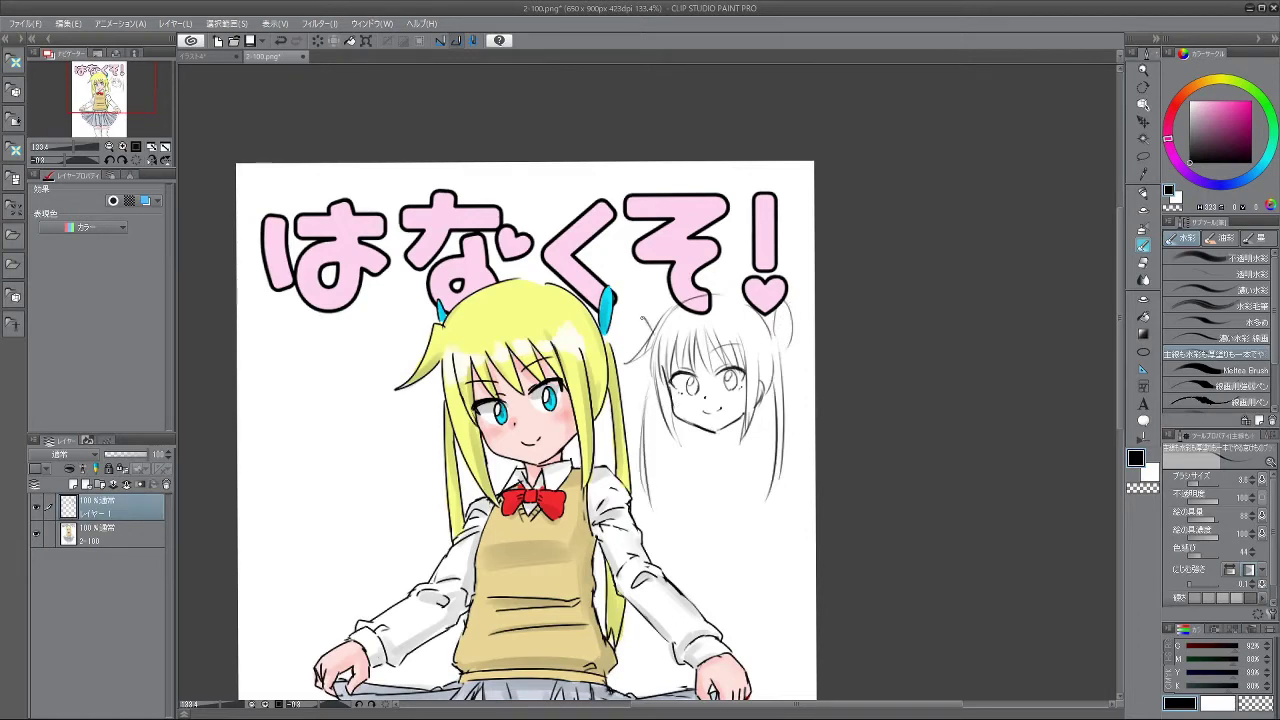
pyautogui.moveTo(769, 465); pyautogui.dragTo(769, 421)
pyautogui.moveTo(782, 408)
pyautogui.mouseDown()
pyautogui.moveTo(730, 408)
pyautogui.moveTo(798, 408)
pyautogui.mouseUp()
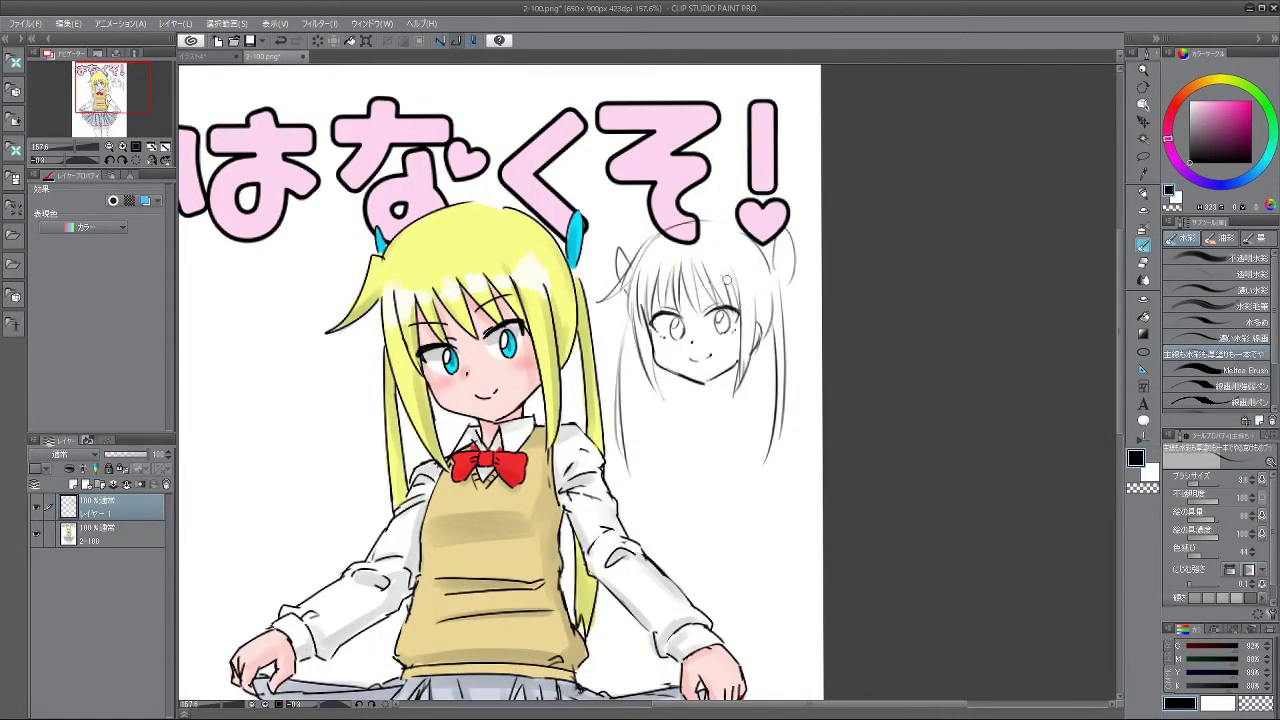
# - Draw slanted eyebrows across the bangs above both eyes
pyautogui.hotkey('ctrl', 'z')
pyautogui.moveTo(737, 267)
pyautogui.mouseDown()
pyautogui.moveTo(702, 287)
pyautogui.moveTo(632, 287)
pyautogui.moveTo(646, 282)
pyautogui.mouseUp()
pyautogui.hotkey('ctrl', 'z')
pyautogui.moveTo(671, 486)
pyautogui.mouseDown()
pyautogui.moveTo(797, 366)
pyautogui.moveTo(667, 486)
pyautogui.mouseUp()
pyautogui.moveTo(733, 441); pyautogui.dragTo(722, 453)
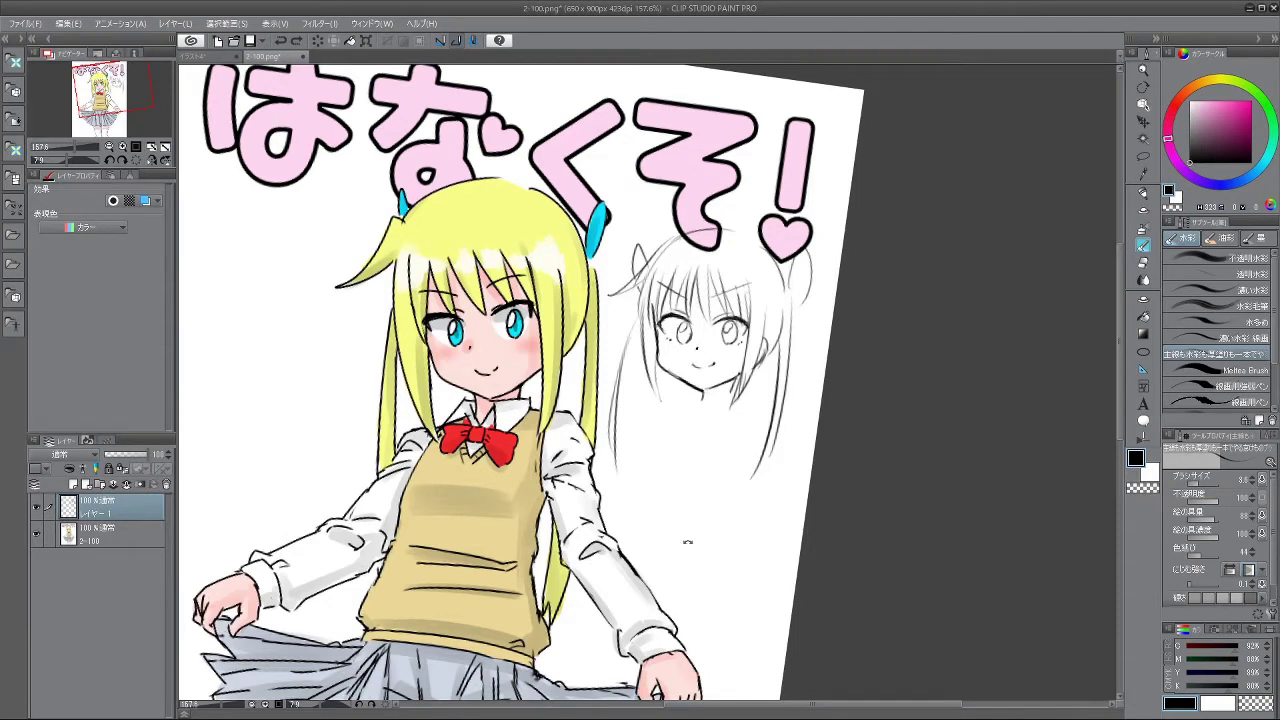
# - Darken the twin tail strands and the jaw outline of the new head
pyautogui.moveTo(788, 549); pyautogui.dragTo(812, 303)
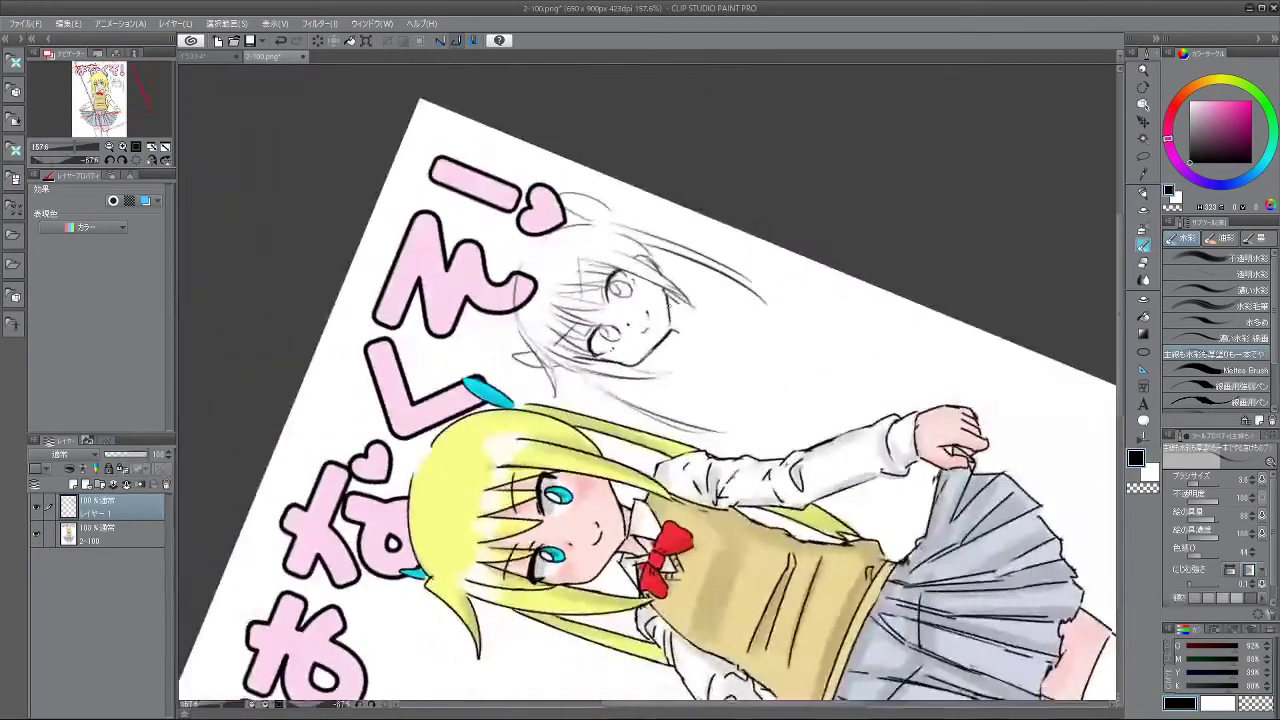
pyautogui.moveTo(718, 356); pyautogui.dragTo(689, 463)
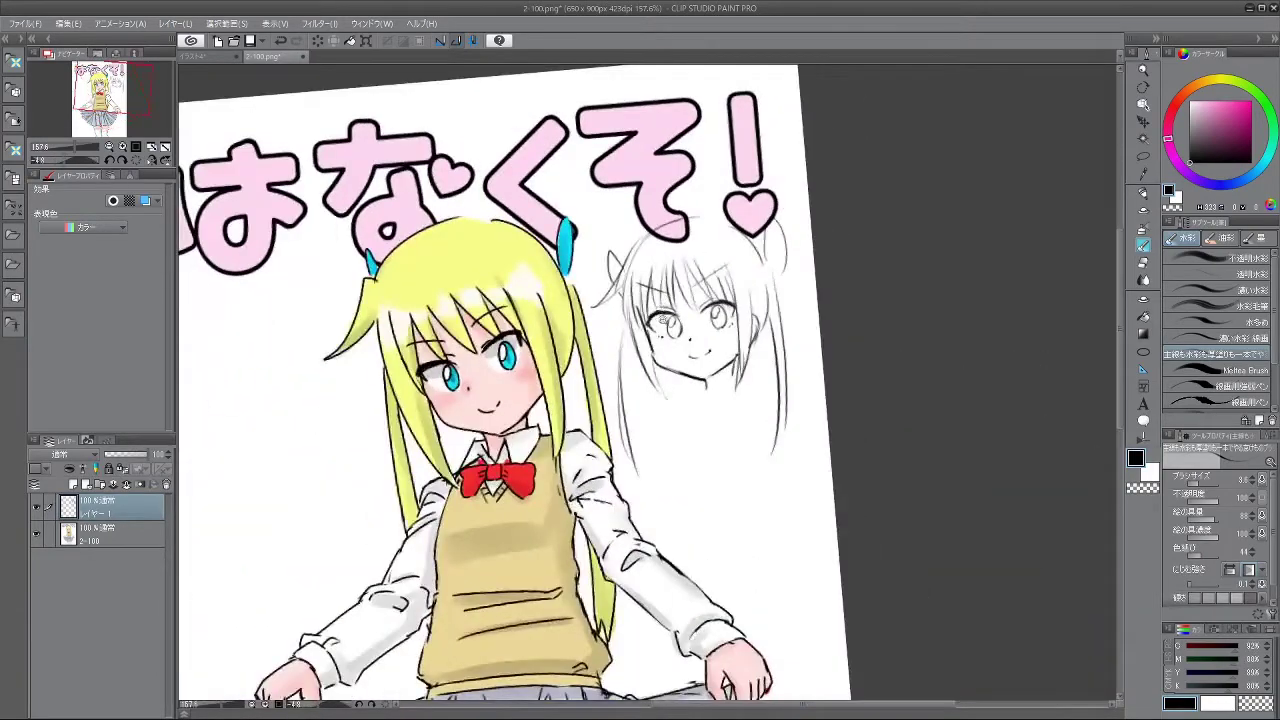
pyautogui.scroll(2, 658, 316)
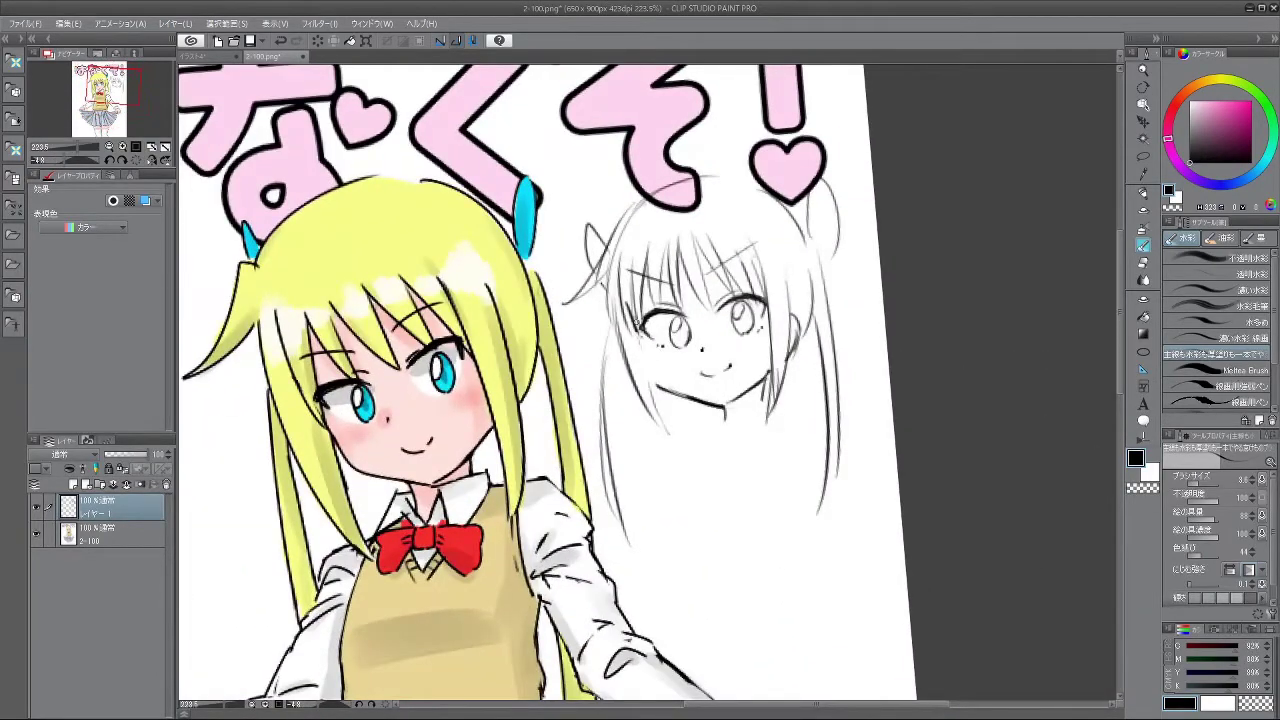
pyautogui.hotkey('ctrl', 'z')
pyautogui.moveTo(648, 366)
pyautogui.mouseDown()
pyautogui.moveTo(656, 383)
pyautogui.moveTo(869, 280)
pyautogui.moveTo(862, 264)
pyautogui.mouseUp()
pyautogui.moveTo(675, 345)
pyautogui.mouseDown()
pyautogui.moveTo(646, 345)
pyautogui.moveTo(646, 372)
pyautogui.mouseUp()
pyautogui.moveTo(622, 300)
pyautogui.mouseDown()
pyautogui.moveTo(637, 298)
pyautogui.moveTo(740, 398)
pyautogui.moveTo(715, 405)
pyautogui.mouseUp()
pyautogui.moveTo(790, 398); pyautogui.dragTo(778, 350)
# - Sketch the neck lines and the shirt collar below the chin
pyautogui.scroll(3, 777, 347)
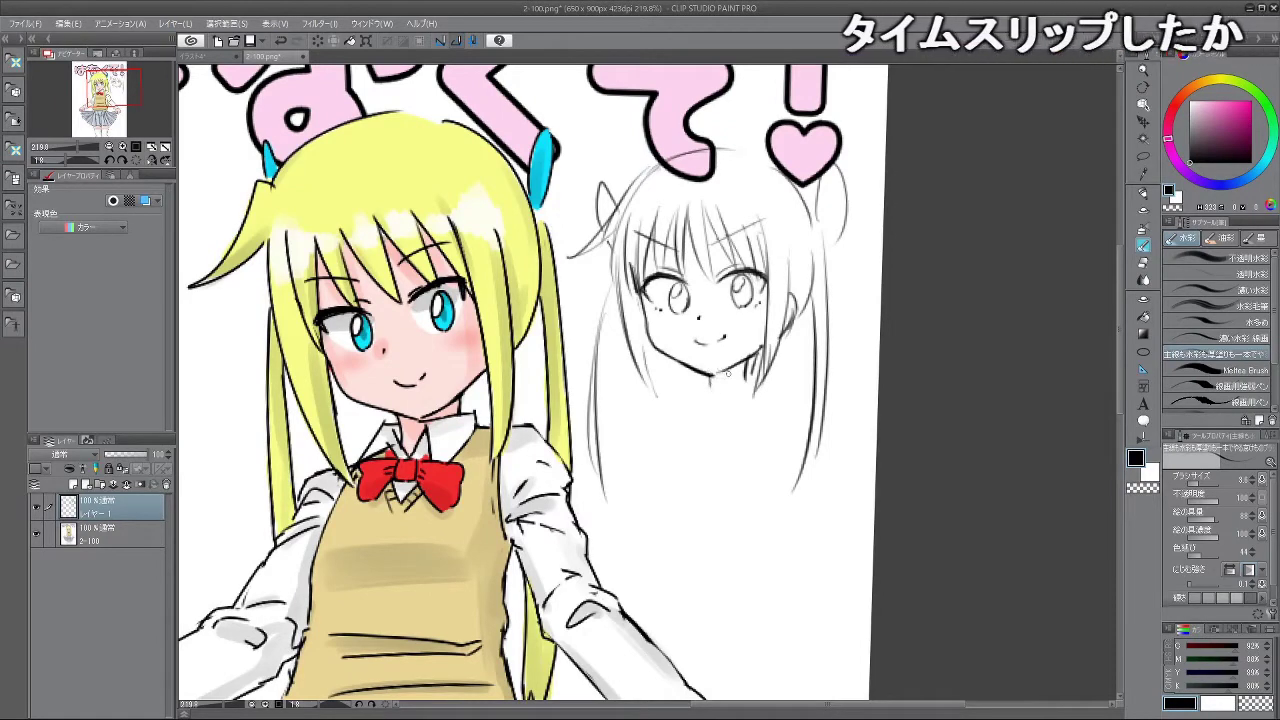
pyautogui.moveTo(729, 379)
pyautogui.mouseDown()
pyautogui.moveTo(717, 379)
pyautogui.moveTo(741, 399)
pyautogui.moveTo(743, 425)
pyautogui.mouseUp()
pyautogui.moveTo(709, 379)
pyautogui.mouseDown()
pyautogui.moveTo(678, 404)
pyautogui.moveTo(696, 382)
pyautogui.moveTo(672, 394)
pyautogui.moveTo(696, 395)
pyautogui.moveTo(696, 374)
pyautogui.moveTo(668, 402)
pyautogui.moveTo(717, 393)
pyautogui.mouseUp()
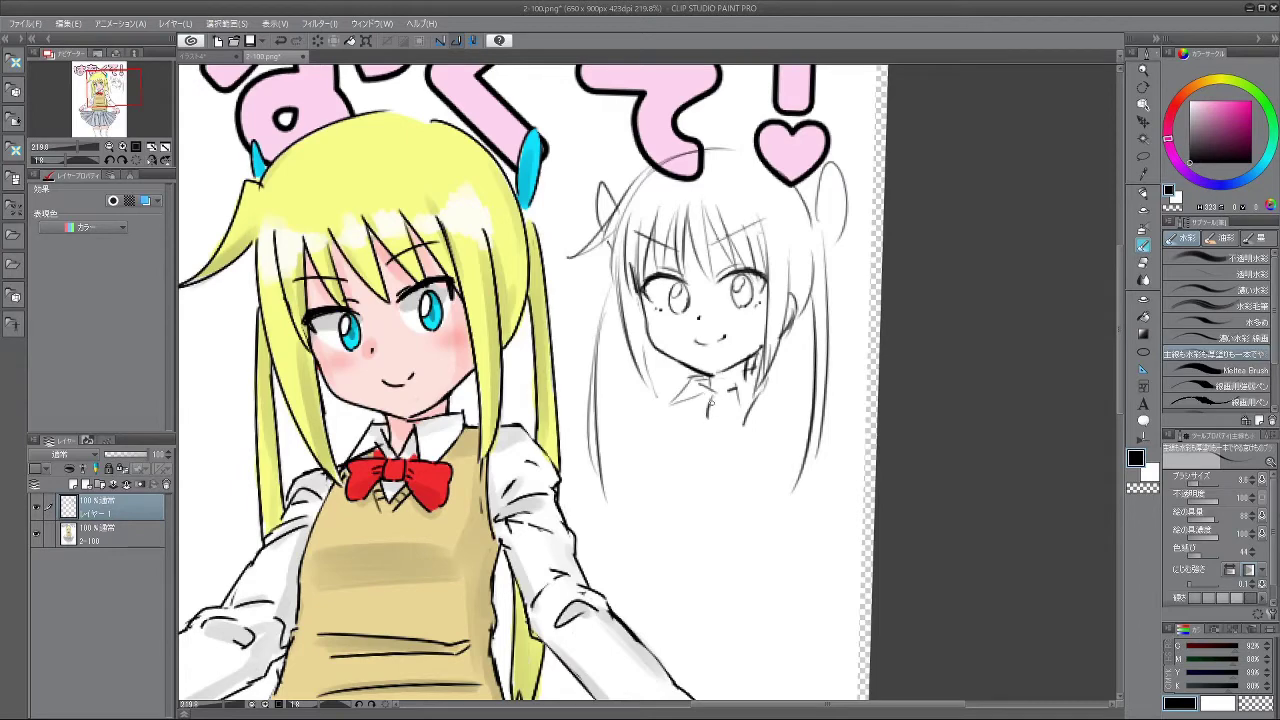
# - Sketch a ribbon bow with two loops and short tails below the collar, redrawing strokes that do not fit
pyautogui.moveTo(723, 416); pyautogui.dragTo(717, 423)
pyautogui.moveTo(729, 407)
pyautogui.mouseDown()
pyautogui.moveTo(763, 396)
pyautogui.moveTo(789, 405)
pyautogui.moveTo(783, 429)
pyautogui.moveTo(777, 395)
pyautogui.moveTo(770, 438)
pyautogui.mouseUp()
pyautogui.hotkey('ctrl', 'z')
pyautogui.hotkey('ctrl', 'z')
pyautogui.moveTo(707, 400)
pyautogui.mouseDown()
pyautogui.moveTo(669, 429)
pyautogui.moveTo(694, 428)
pyautogui.moveTo(674, 396)
pyautogui.mouseUp()
pyautogui.hotkey('ctrl', 'z')
pyautogui.hotkey('ctrl', 'z')
pyautogui.hotkey('ctrl', 'z')
pyautogui.moveTo(674, 397)
pyautogui.mouseDown()
pyautogui.moveTo(670, 429)
pyautogui.moveTo(669, 391)
pyautogui.moveTo(668, 428)
pyautogui.moveTo(732, 405)
pyautogui.moveTo(690, 418)
pyautogui.mouseUp()
pyautogui.hotkey('ctrl', 'z')
pyautogui.moveTo(689, 419)
pyautogui.mouseDown()
pyautogui.moveTo(699, 416)
pyautogui.moveTo(698, 445)
pyautogui.mouseUp()
pyautogui.hotkey('ctrl', 'z')
pyautogui.moveTo(666, 435)
pyautogui.mouseDown()
pyautogui.moveTo(694, 450)
pyautogui.moveTo(676, 446)
pyautogui.mouseUp()
pyautogui.hotkey('ctrl', 'z')
# - Sketch the sides of the torso and the curved lower hem beneath the new girl's bow, redrawing strokes that do not fit
pyautogui.scroll(-6, 870, 456)
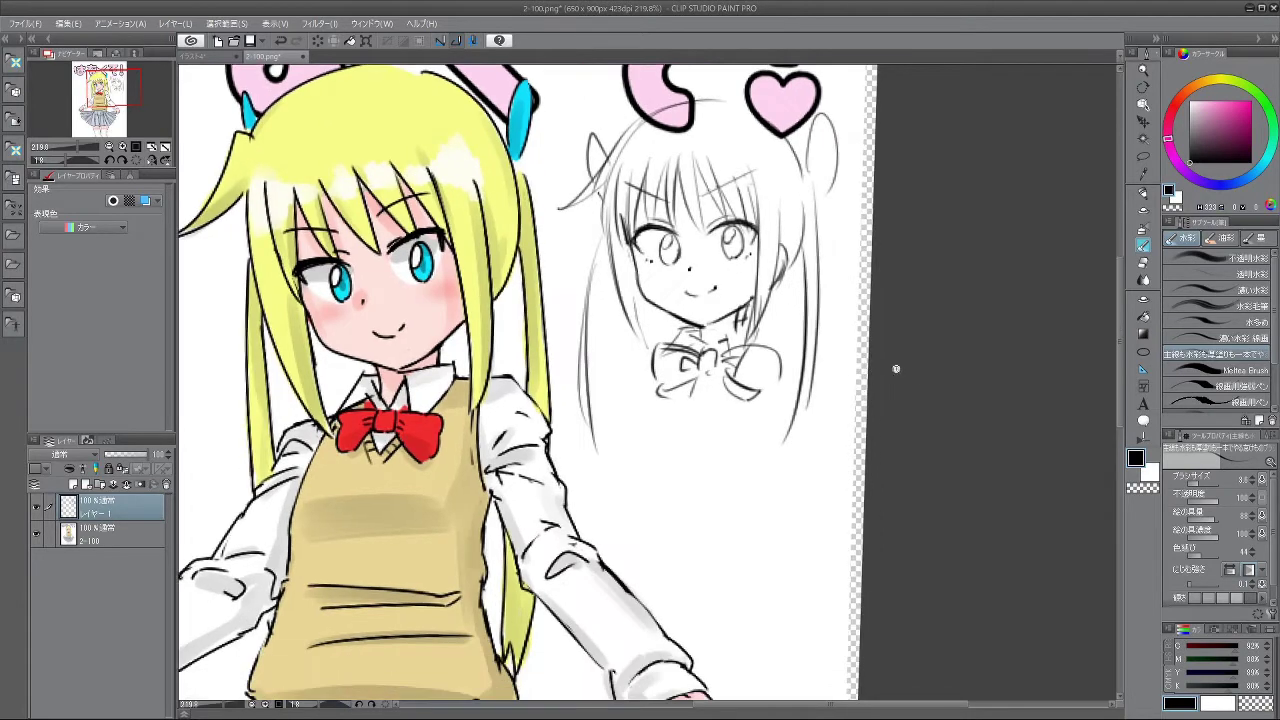
pyautogui.scroll(2, 829, 291)
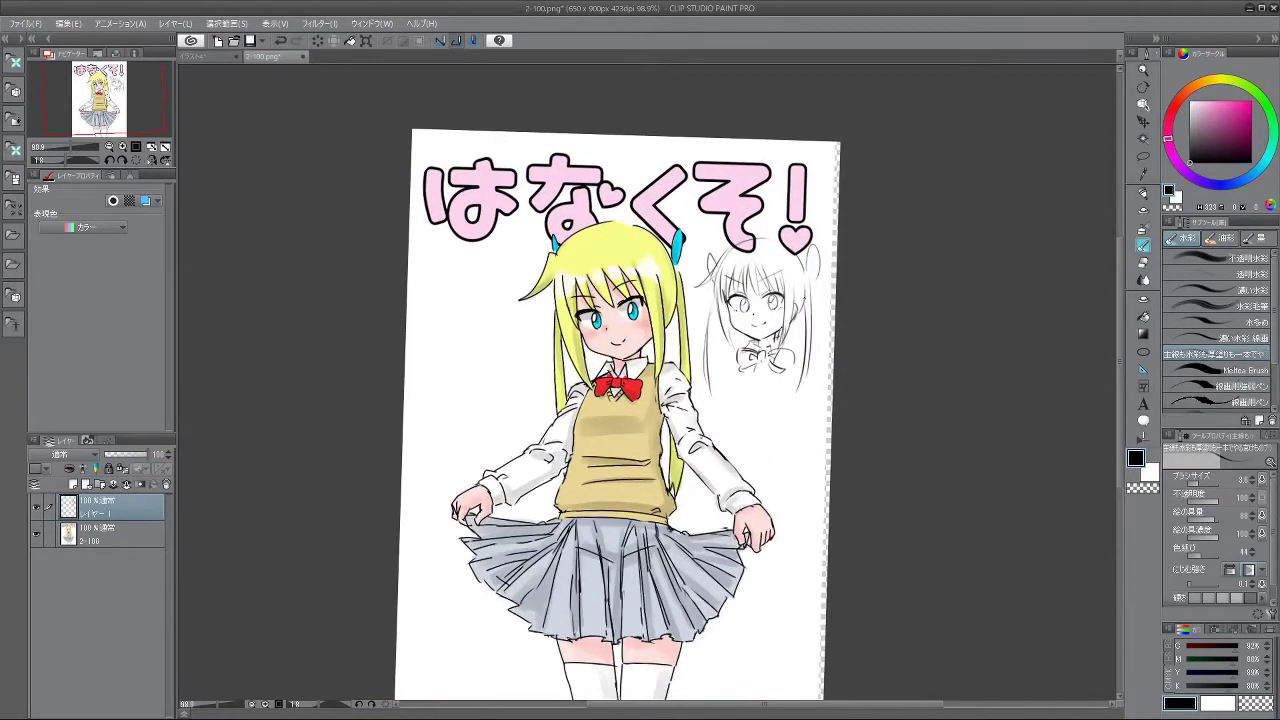
pyautogui.scroll(2, 818, 326)
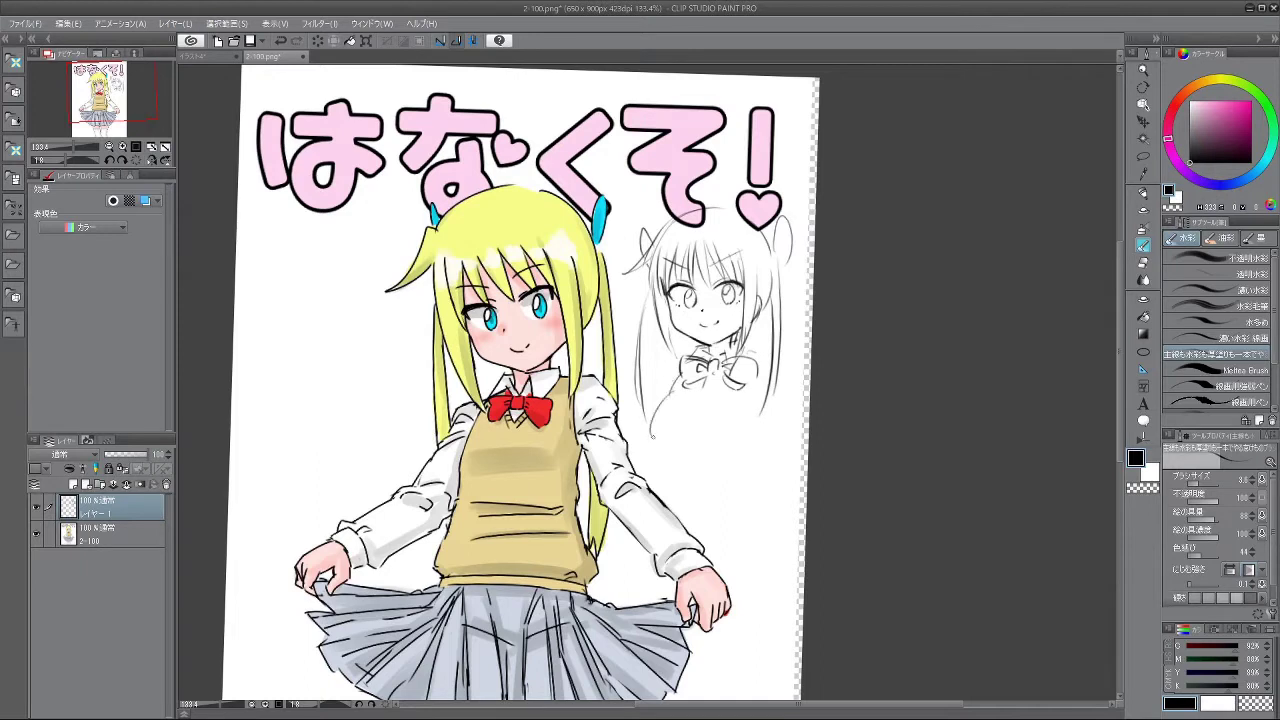
pyautogui.moveTo(671, 419); pyautogui.dragTo(664, 466)
pyautogui.hotkey('ctrl', 'z')
pyautogui.moveTo(760, 430); pyautogui.dragTo(767, 479)
pyautogui.hotkey('ctrl', 'z')
pyautogui.moveTo(664, 425); pyautogui.dragTo(658, 472)
pyautogui.moveTo(696, 517)
pyautogui.mouseDown()
pyautogui.moveTo(752, 513)
pyautogui.moveTo(751, 495)
pyautogui.mouseUp()
# - Undo ill-fitting body strokes and sketch the new girl's shoulders, upper arms and torso outline below the bow
pyautogui.hotkey('ctrl', 'z')
pyautogui.hotkey('ctrl', 'z')
pyautogui.hotkey('ctrl', 'z')
pyautogui.hotkey('ctrl', 'z')
pyautogui.moveTo(680, 360); pyautogui.dragTo(629, 423)
pyautogui.hotkey('ctrl', 'z')
pyautogui.moveTo(833, 451)
pyautogui.mouseDown()
pyautogui.moveTo(844, 383)
pyautogui.moveTo(800, 438)
pyautogui.mouseUp()
pyautogui.moveTo(788, 341); pyautogui.dragTo(876, 335)
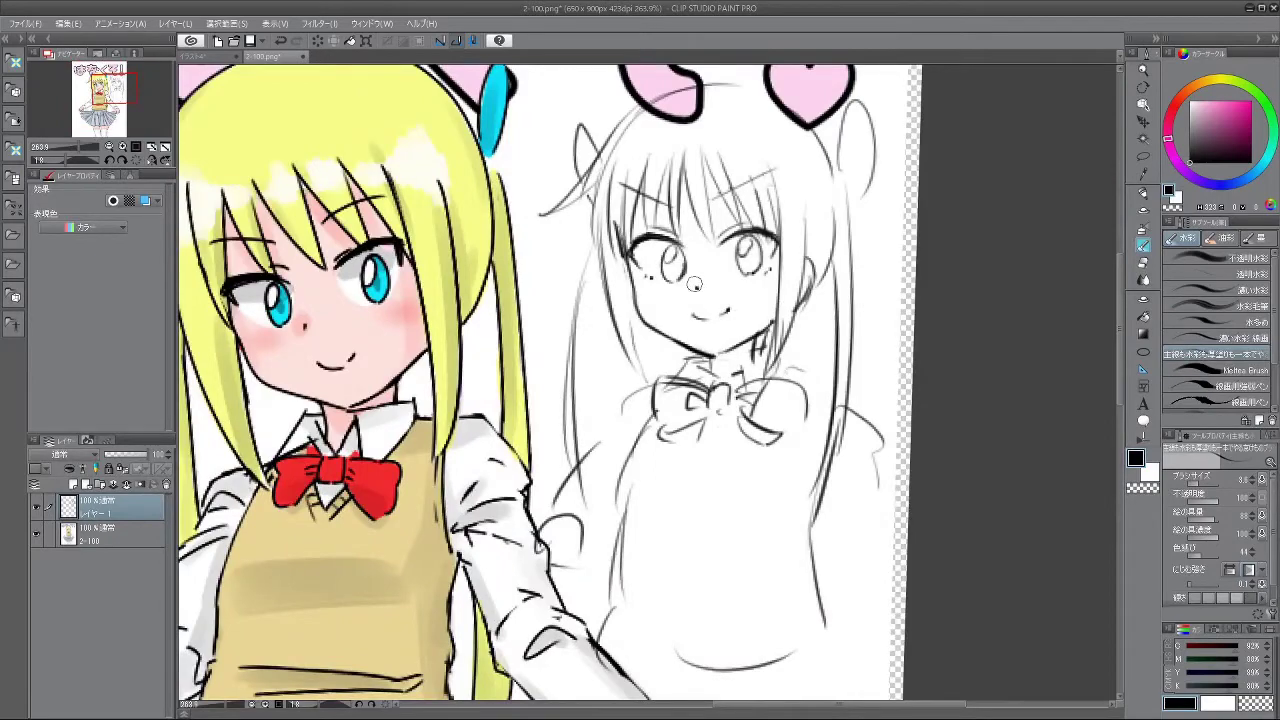
pyautogui.moveTo(724, 327); pyautogui.dragTo(774, 355)
pyautogui.moveTo(805, 366); pyautogui.dragTo(728, 368)
pyautogui.moveTo(830, 556)
pyautogui.mouseDown()
pyautogui.moveTo(887, 465)
pyautogui.moveTo(878, 487)
pyautogui.mouseUp()
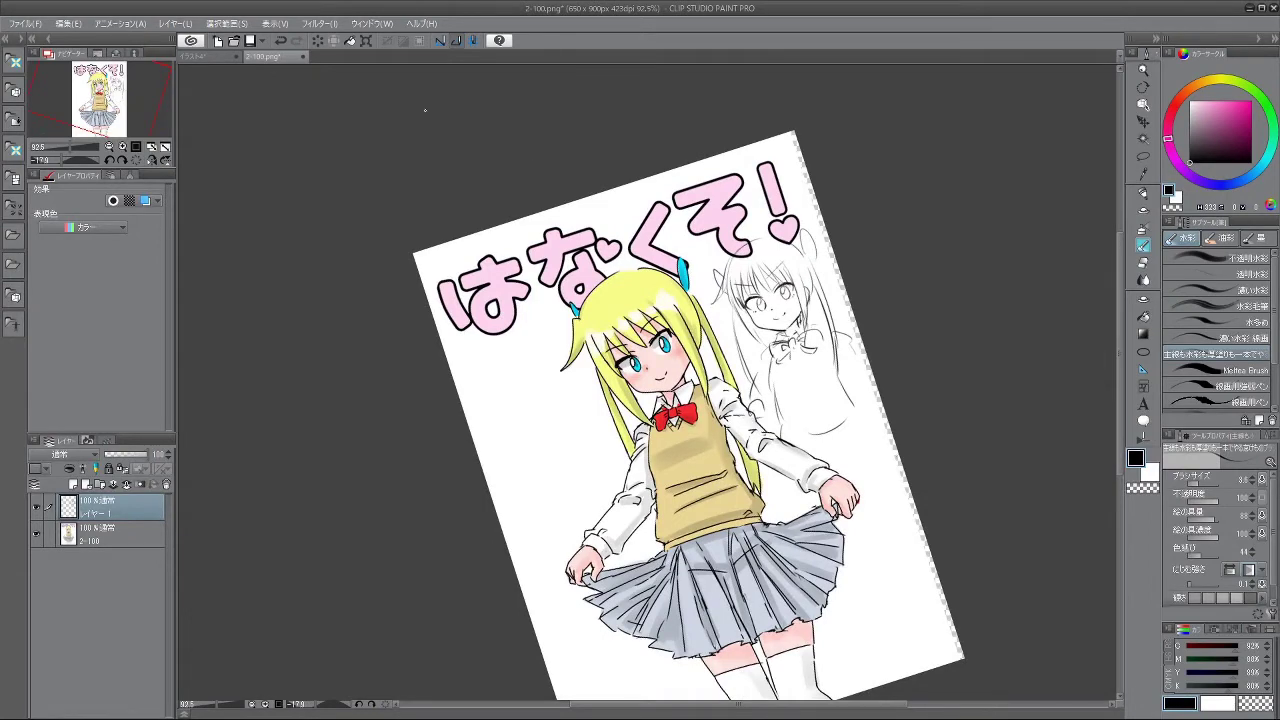
# - Switch to the illustration of the long-haired girl hugging a plush and examine her face and hair at several canvas angles
pyautogui.click(204, 57)
pyautogui.moveTo(679, 289); pyautogui.dragTo(837, 442)
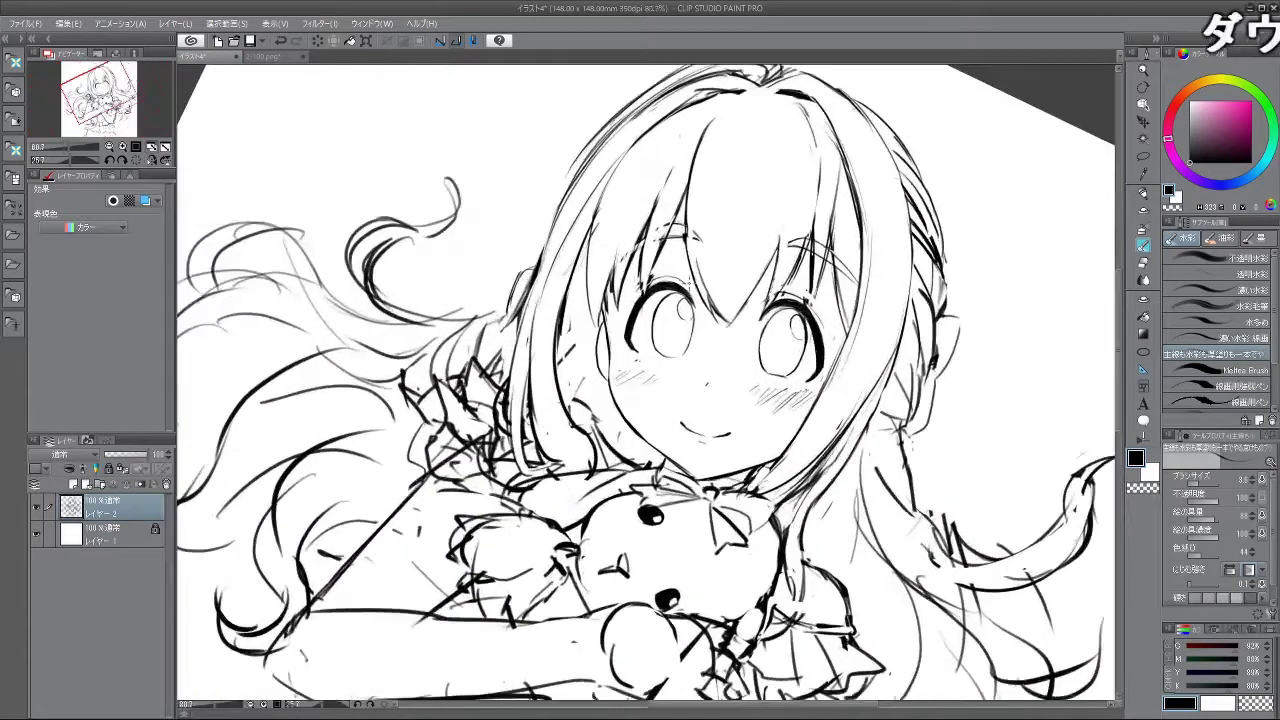
pyautogui.scroll(2, 613, 310)
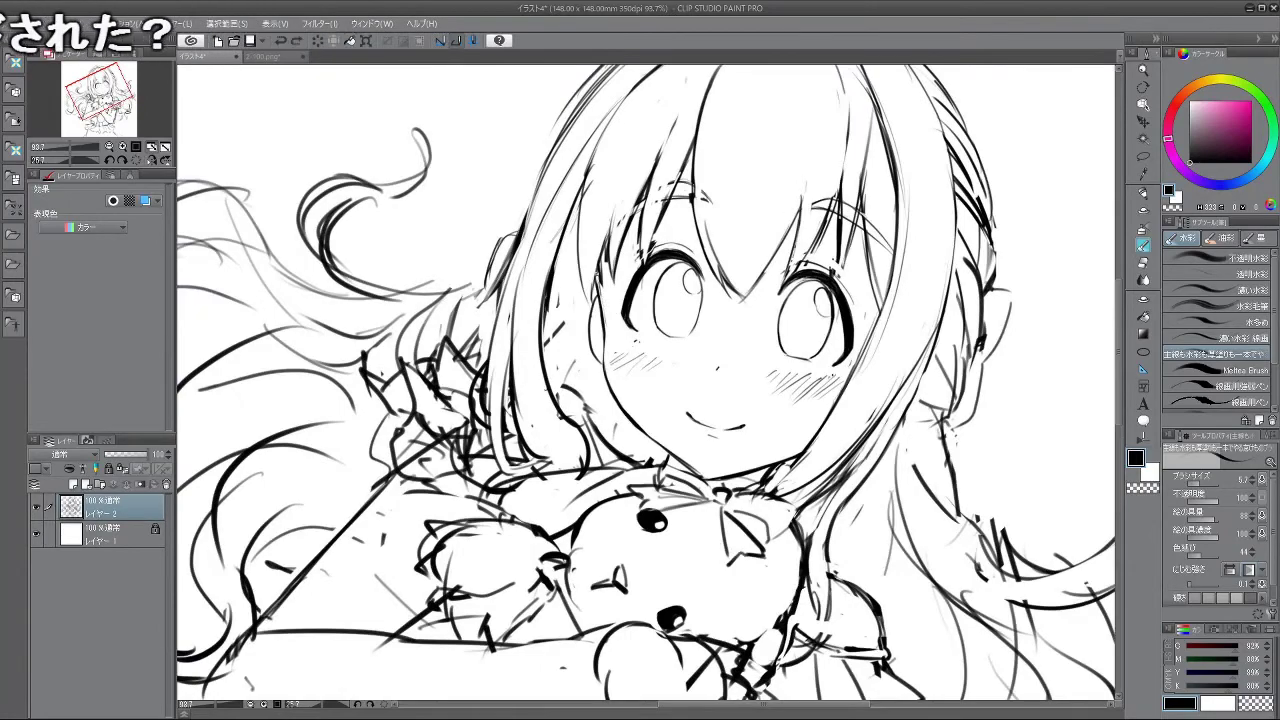
pyautogui.moveTo(644, 557); pyautogui.dragTo(796, 293)
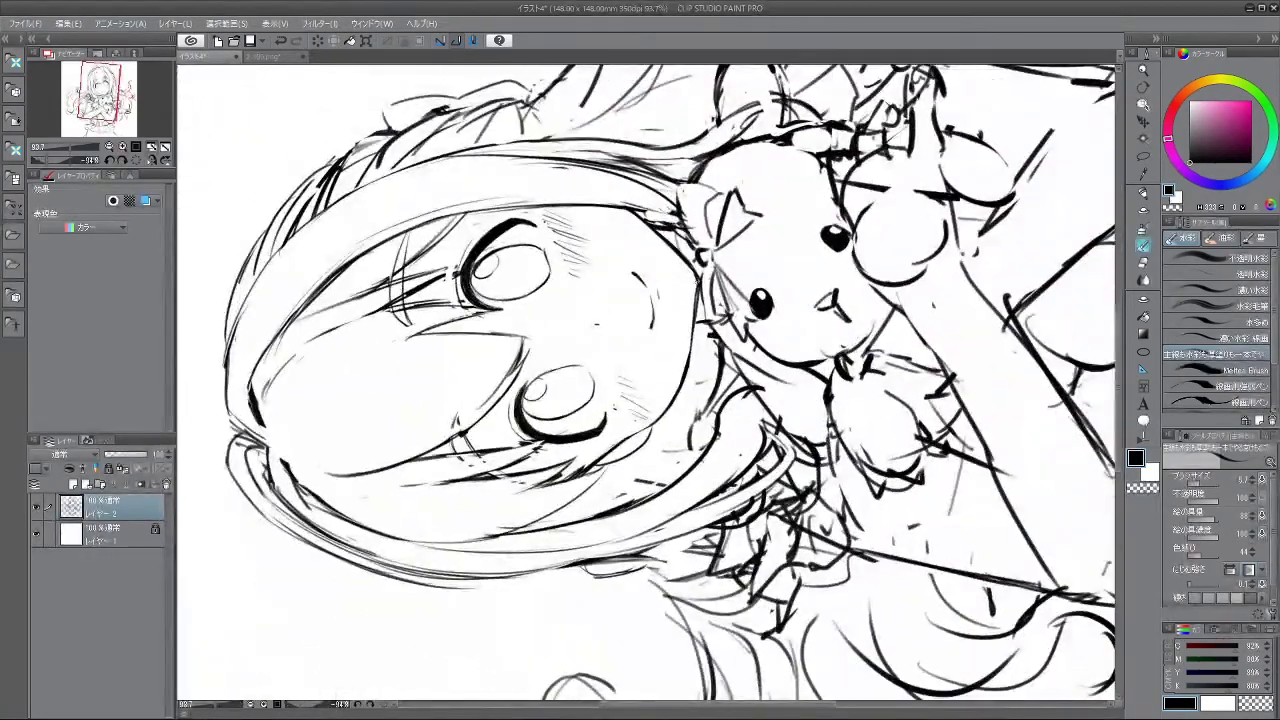
pyautogui.moveTo(628, 519); pyautogui.dragTo(541, 292)
pyautogui.moveTo(878, 334); pyautogui.dragTo(783, 322)
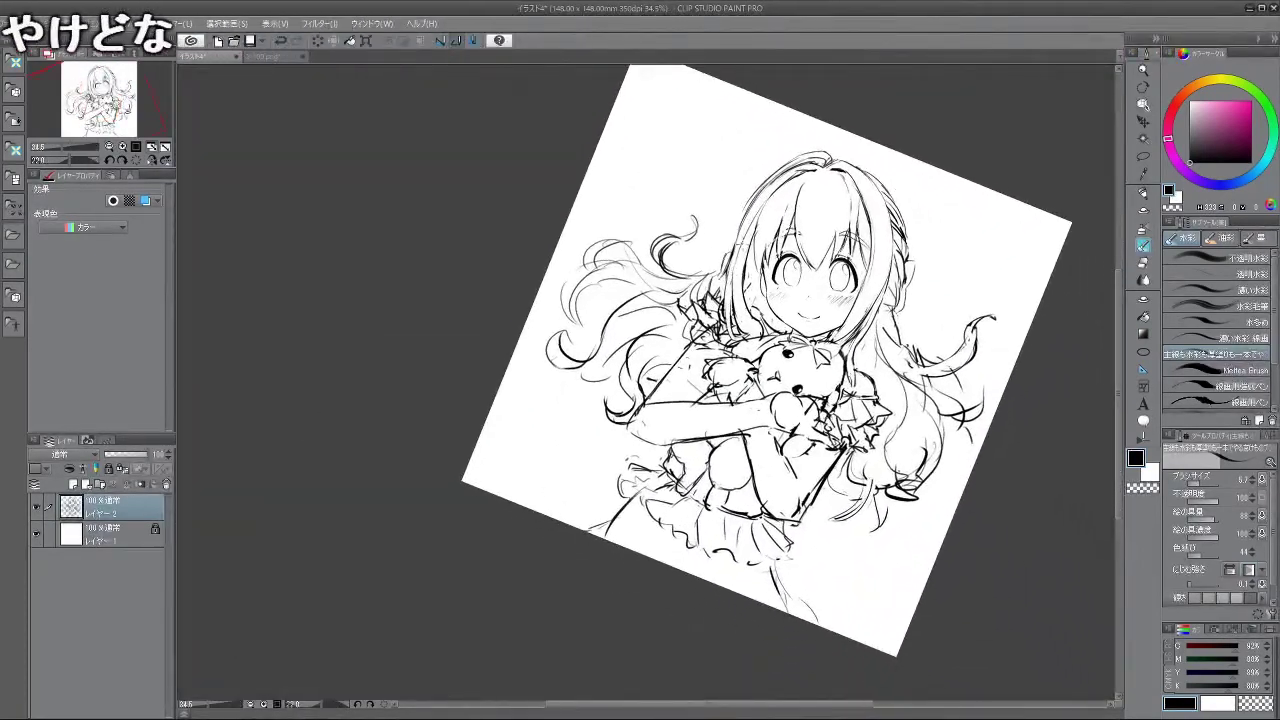
pyautogui.scroll(3, 826, 238)
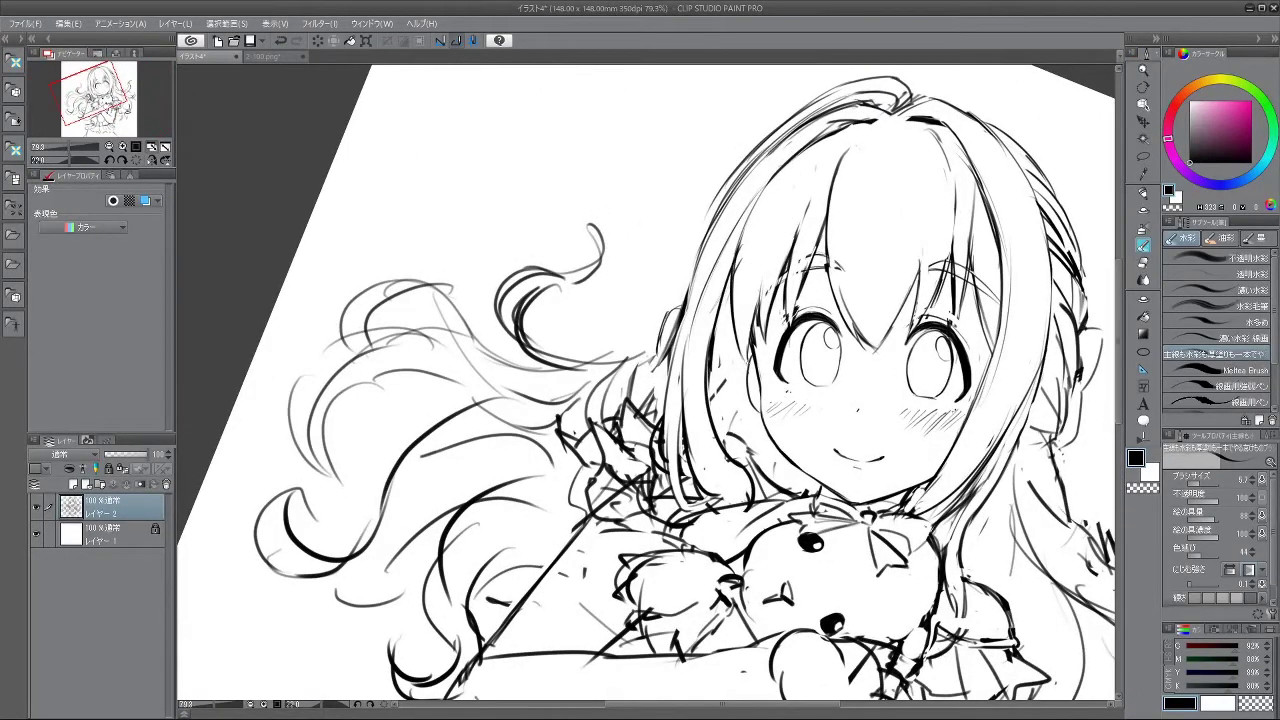
pyautogui.moveTo(728, 388)
pyautogui.mouseDown()
pyautogui.moveTo(679, 307)
pyautogui.moveTo(564, 376)
pyautogui.moveTo(684, 309)
pyautogui.moveTo(727, 377)
pyautogui.mouseUp()
pyautogui.moveTo(765, 255)
pyautogui.mouseDown()
pyautogui.moveTo(729, 303)
pyautogui.moveTo(760, 245)
pyautogui.mouseUp()
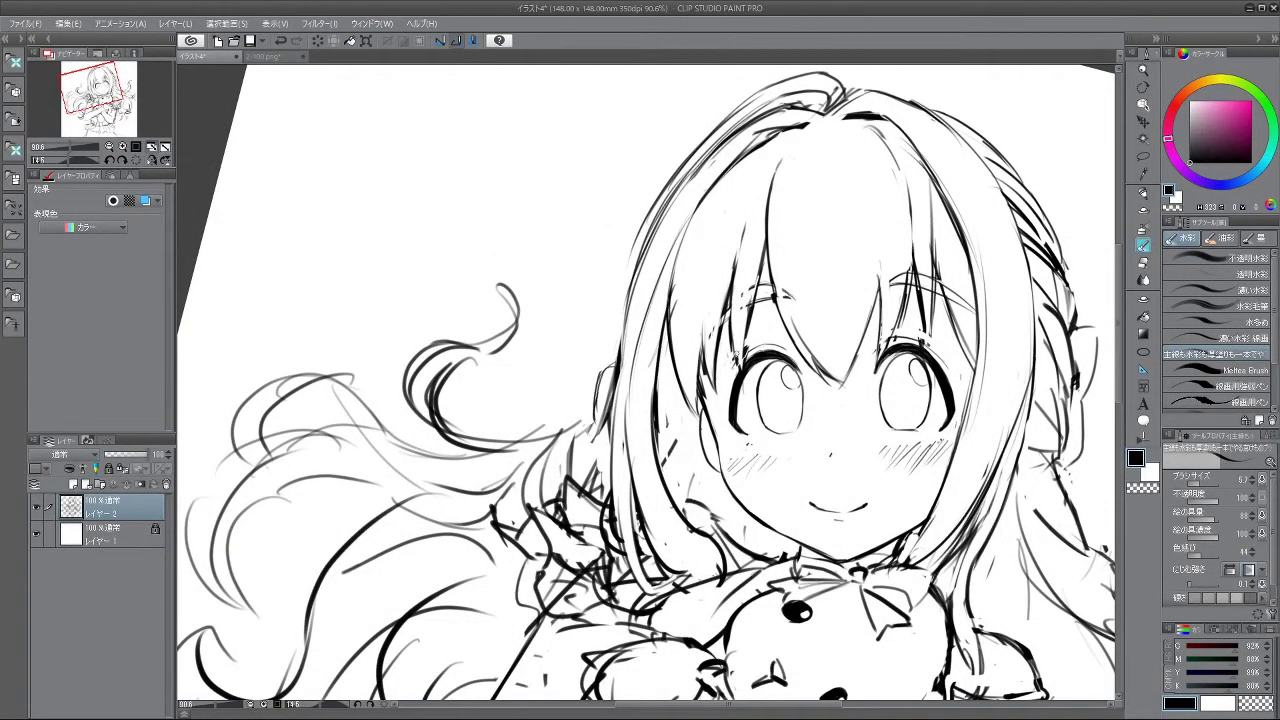
pyautogui.moveTo(682, 247)
pyautogui.mouseDown()
pyautogui.moveTo(629, 243)
pyautogui.moveTo(515, 332)
pyautogui.moveTo(526, 454)
pyautogui.moveTo(604, 520)
pyautogui.moveTo(556, 394)
pyautogui.mouseUp()
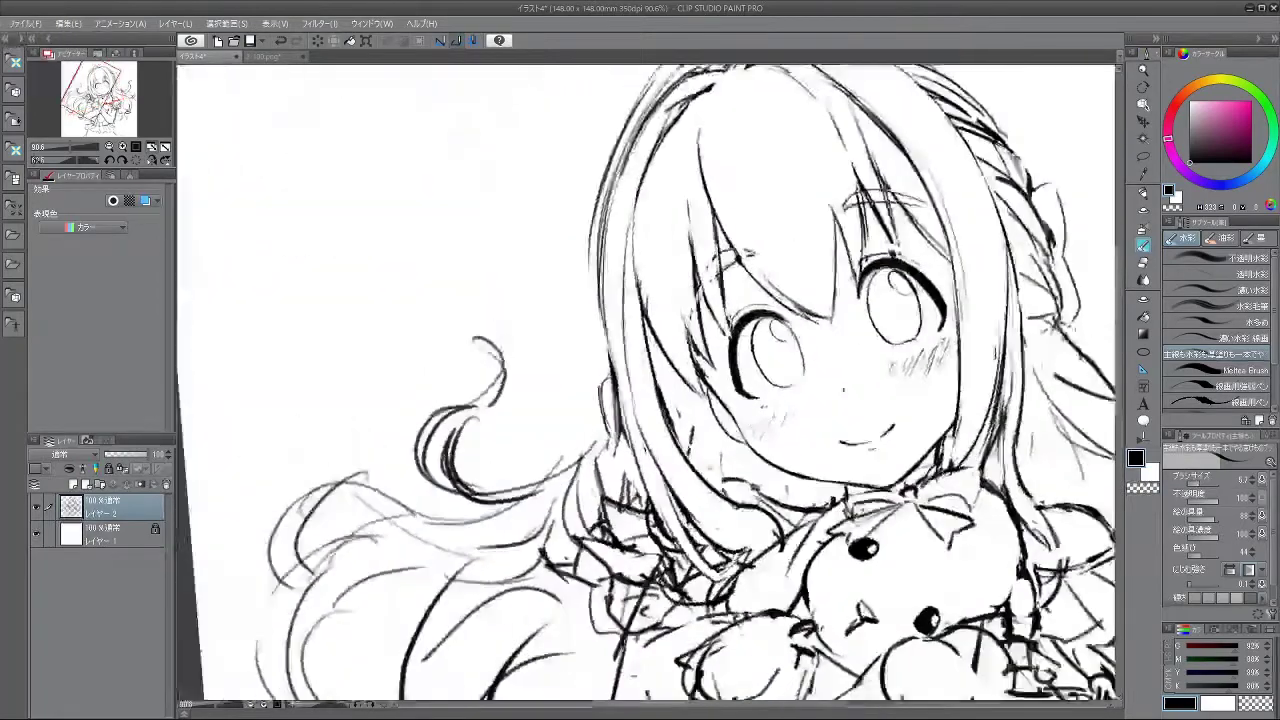
pyautogui.moveTo(768, 477)
pyautogui.mouseDown()
pyautogui.moveTo(690, 477)
pyautogui.moveTo(652, 439)
pyautogui.mouseUp()
pyautogui.moveTo(719, 306); pyautogui.dragTo(686, 233)
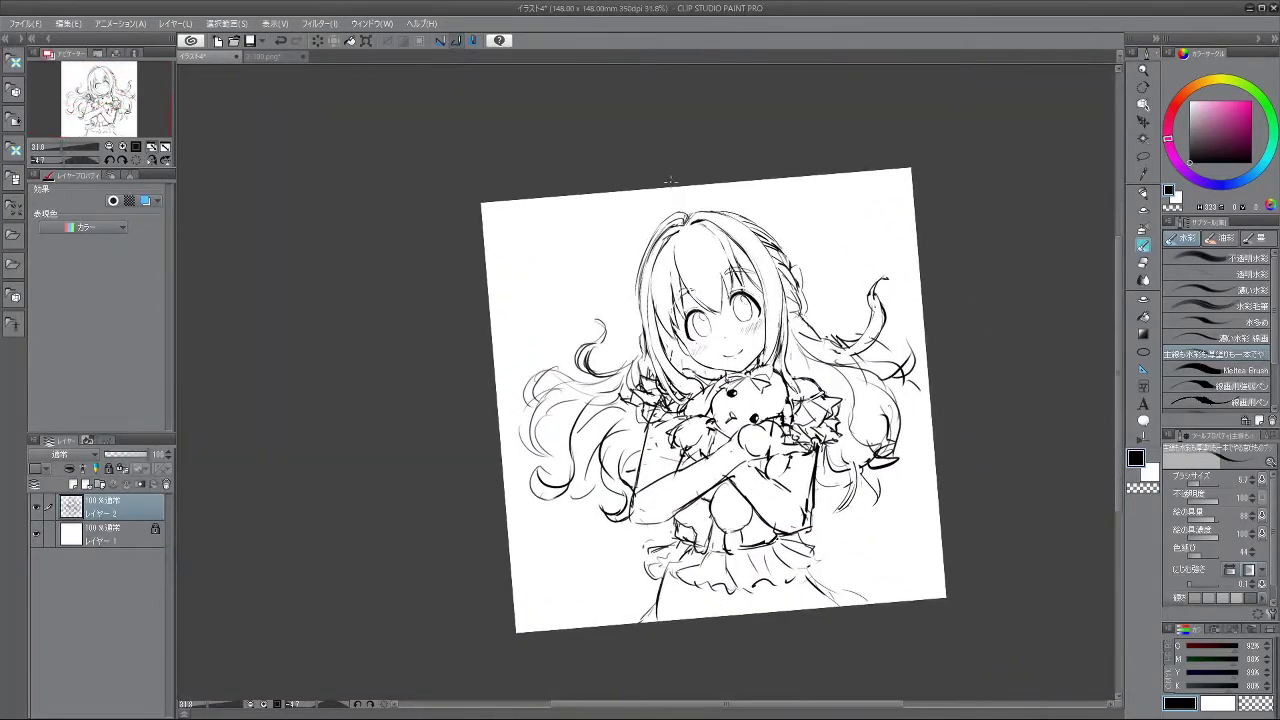
pyautogui.scroll(2, 669, 318)
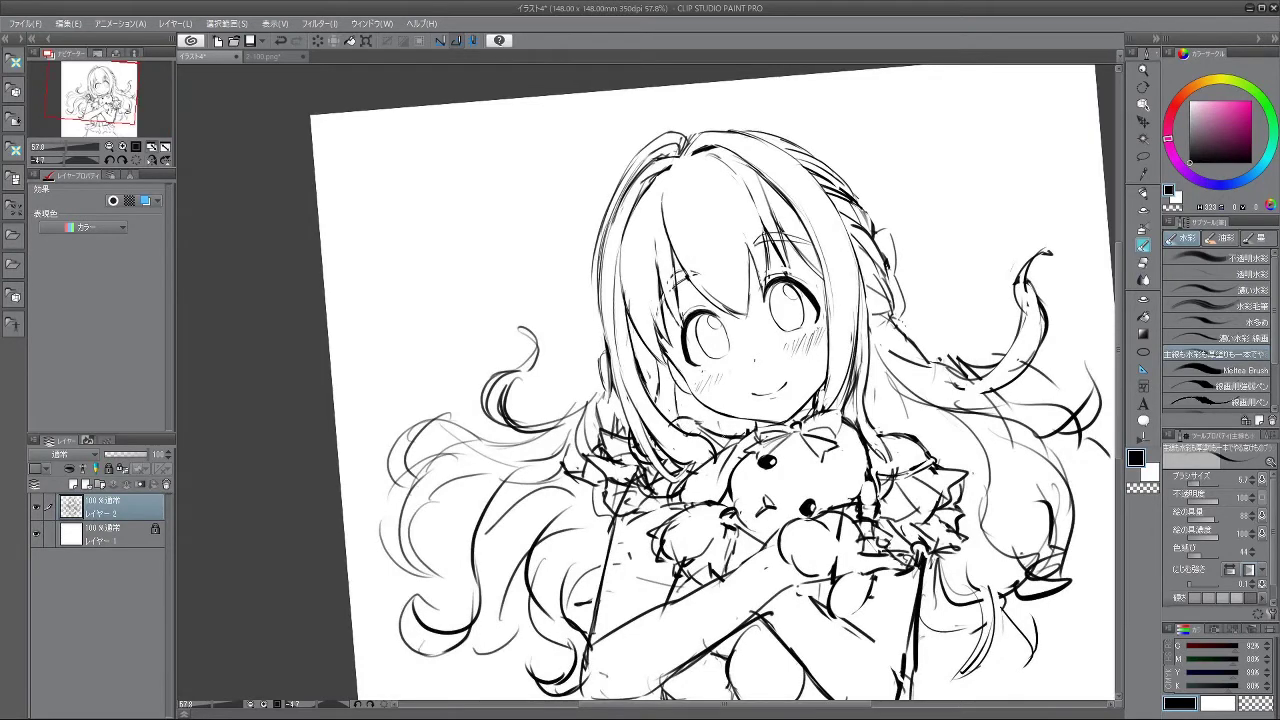
# - Examine the crossed arms, plush and overall pose of the sketch close up, zoomed out and at various rotations
pyautogui.moveTo(776, 493); pyautogui.dragTo(779, 490)
pyautogui.hotkey('ctrl', 'z')
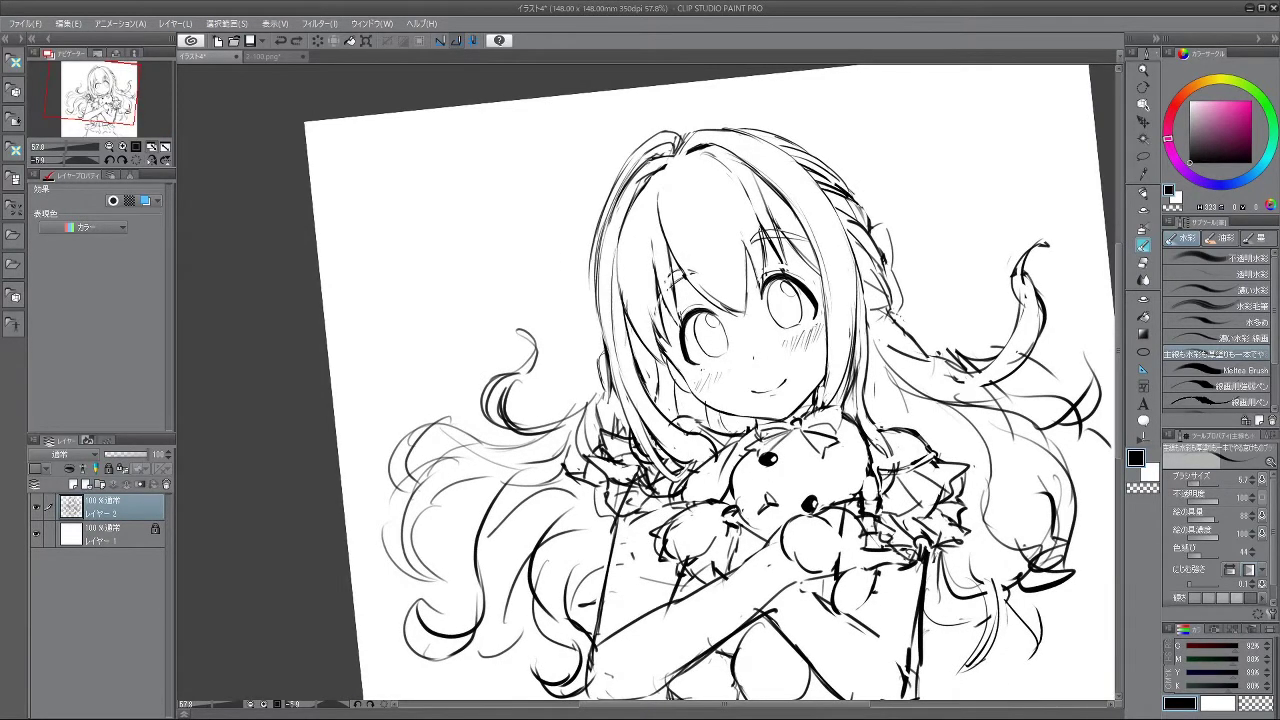
pyautogui.moveTo(827, 518)
pyautogui.mouseDown()
pyautogui.moveTo(867, 331)
pyautogui.moveTo(837, 504)
pyautogui.mouseUp()
pyautogui.moveTo(681, 462); pyautogui.dragTo(658, 381)
pyautogui.moveTo(842, 431); pyautogui.dragTo(762, 431)
pyautogui.moveTo(894, 264); pyautogui.dragTo(862, 206)
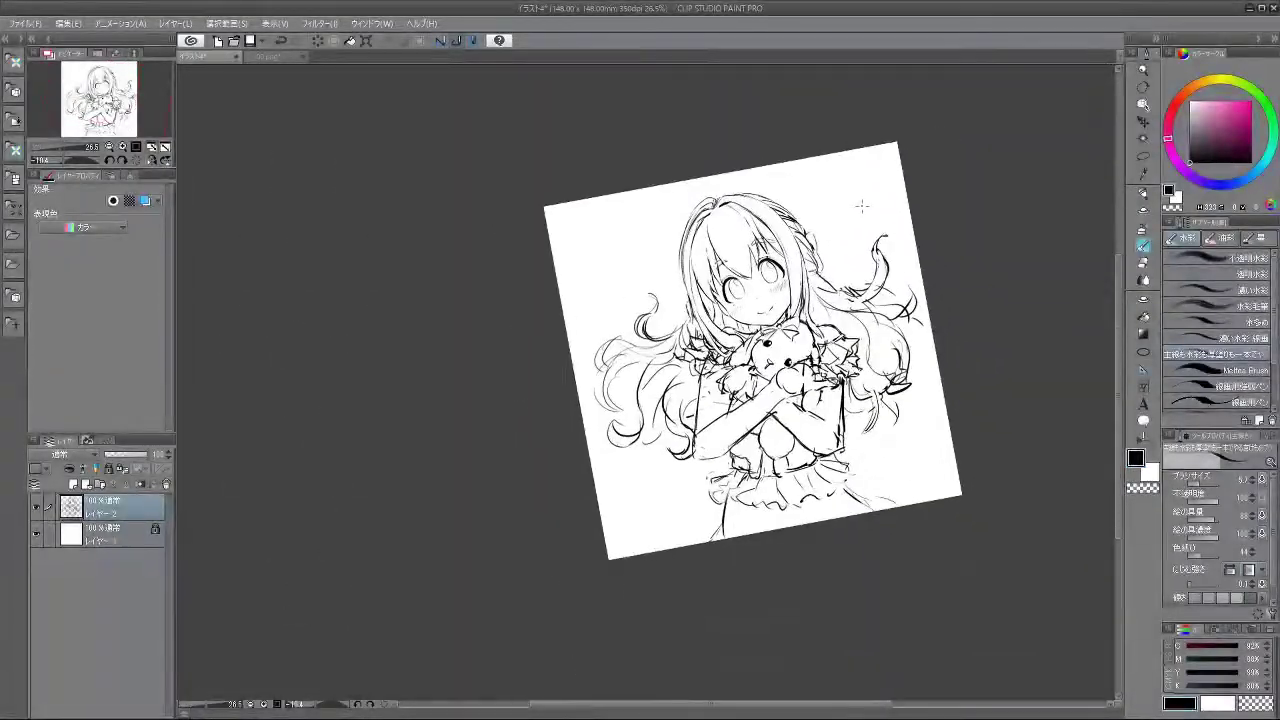
pyautogui.moveTo(803, 362); pyautogui.dragTo(769, 281)
pyautogui.moveTo(676, 282); pyautogui.dragTo(758, 282)
pyautogui.moveTo(800, 400); pyautogui.dragTo(776, 298)
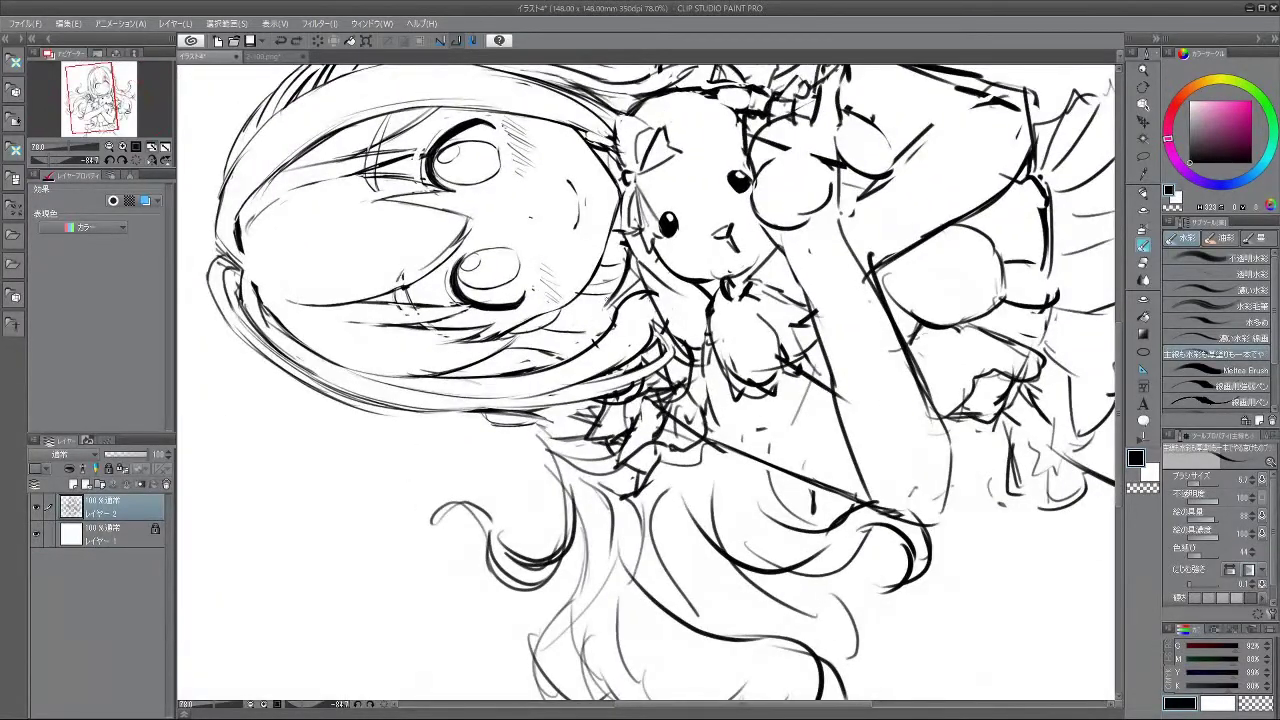
pyautogui.hotkey('ctrl', 'z')
pyautogui.moveTo(597, 137); pyautogui.dragTo(971, 358)
pyautogui.moveTo(808, 267); pyautogui.dragTo(665, 275)
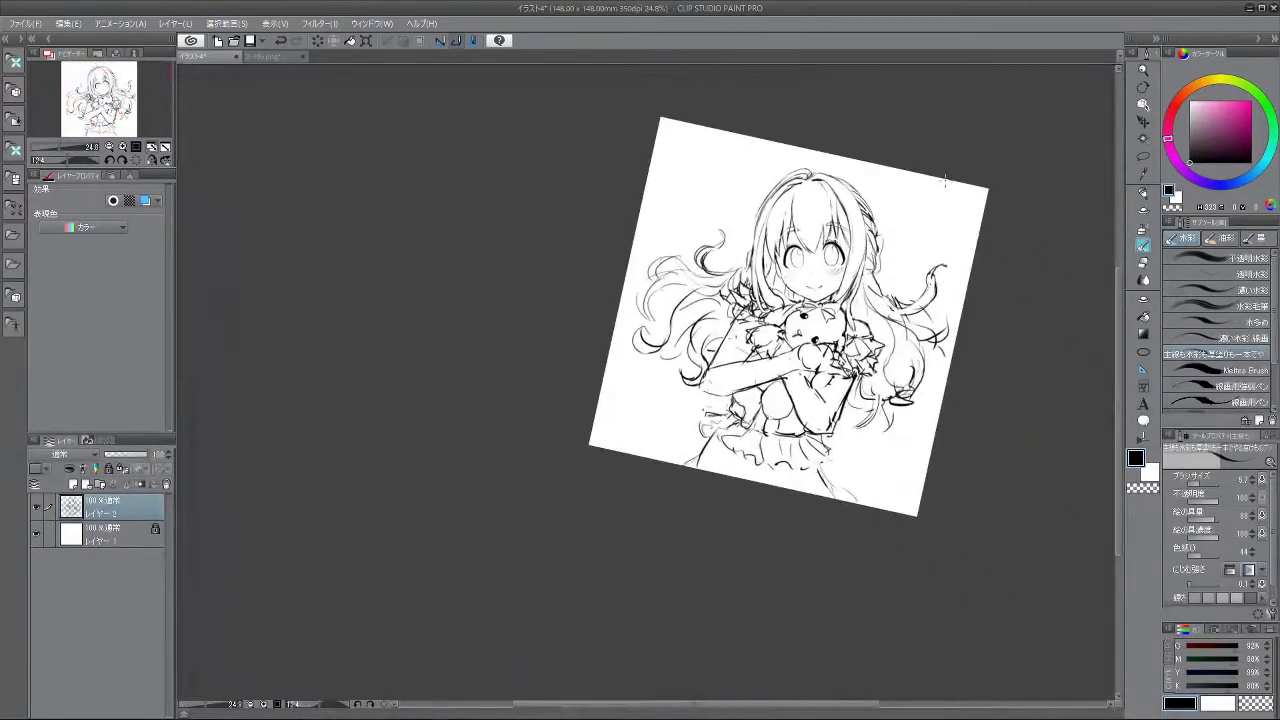
pyautogui.moveTo(918, 282); pyautogui.dragTo(952, 282)
pyautogui.moveTo(815, 552); pyautogui.dragTo(868, 257)
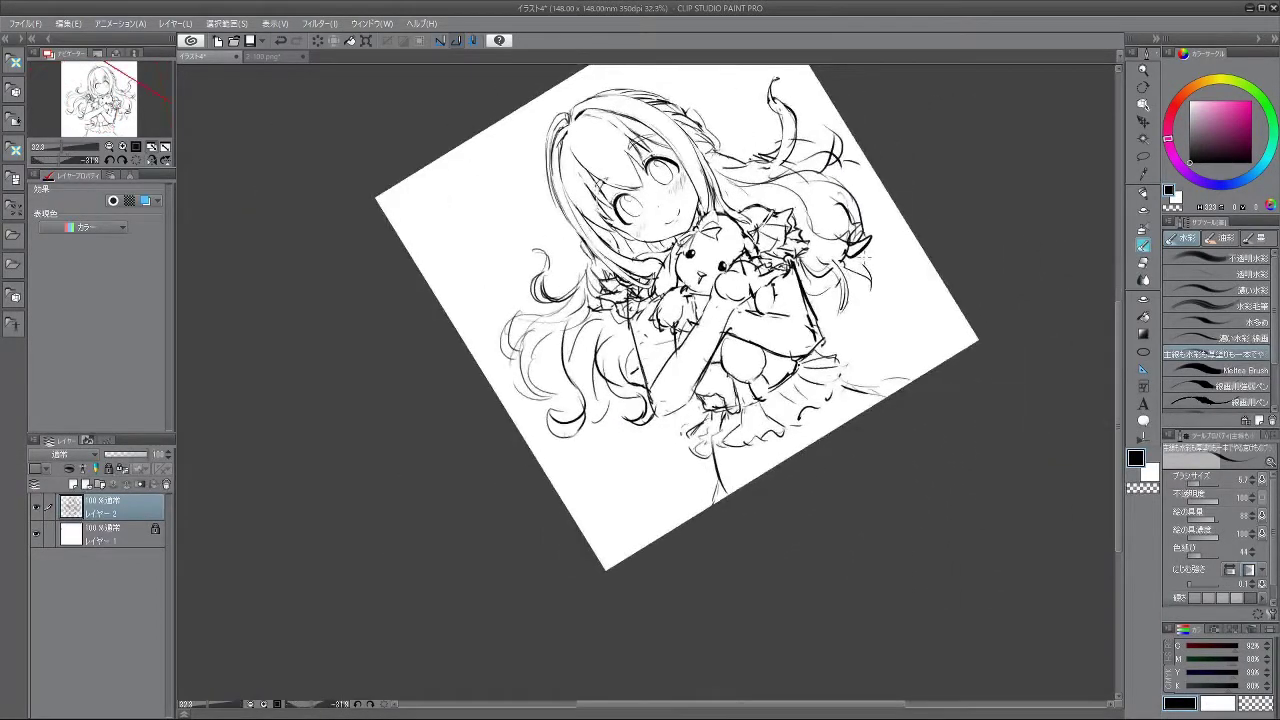
pyautogui.moveTo(710, 222); pyautogui.dragTo(712, 272)
pyautogui.moveTo(712, 272)
pyautogui.mouseDown()
pyautogui.moveTo(785, 272)
pyautogui.moveTo(652, 205)
pyautogui.moveTo(503, 280)
pyautogui.mouseUp()
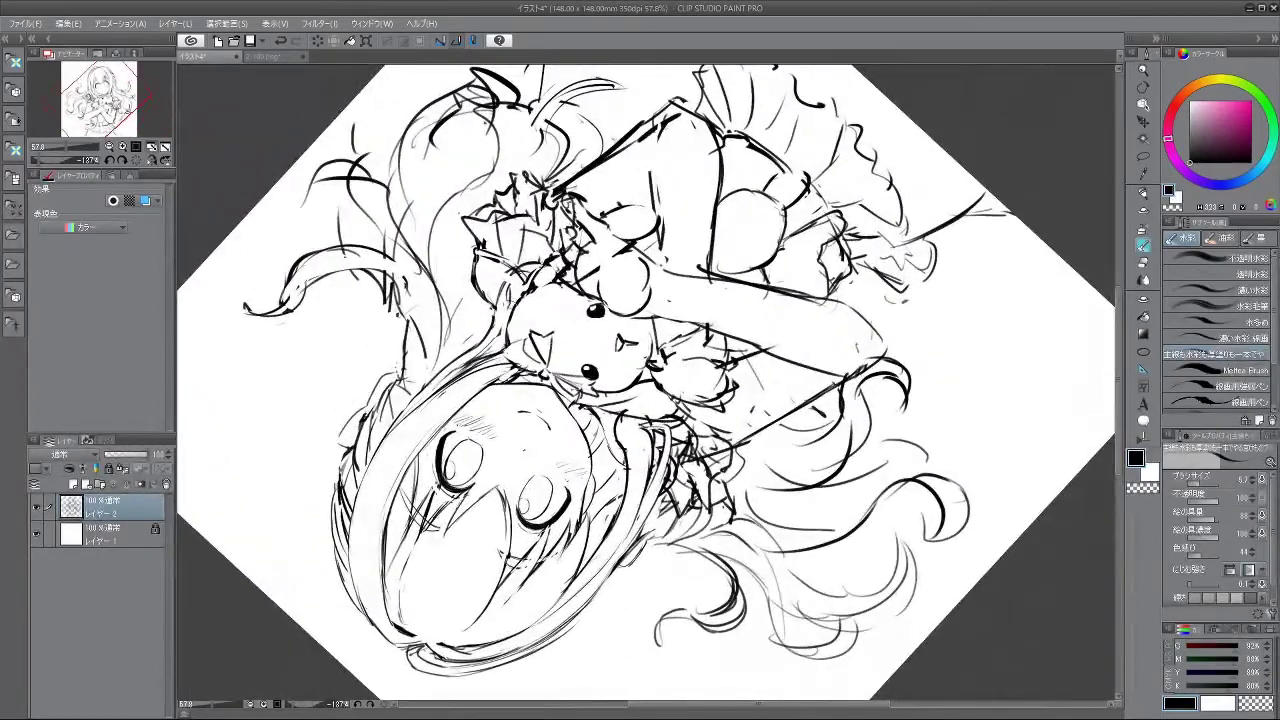
pyautogui.moveTo(508, 394); pyautogui.dragTo(652, 240)
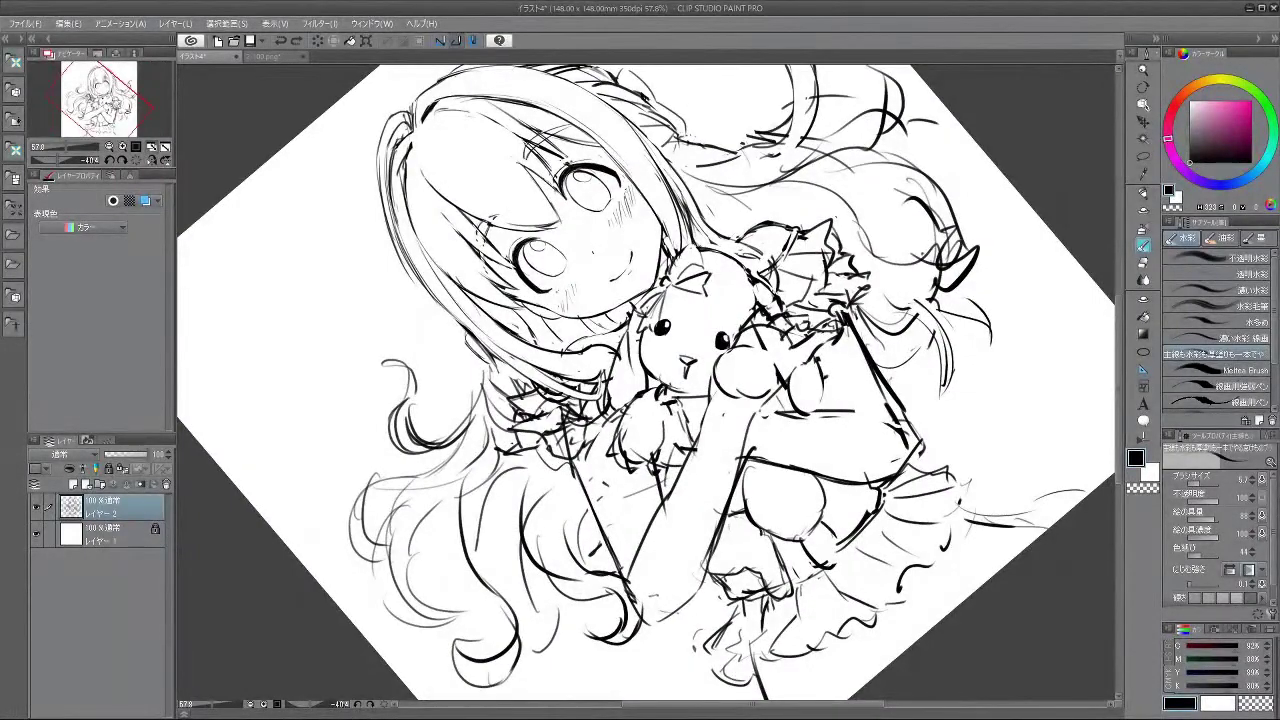
pyautogui.moveTo(773, 357); pyautogui.dragTo(771, 349)
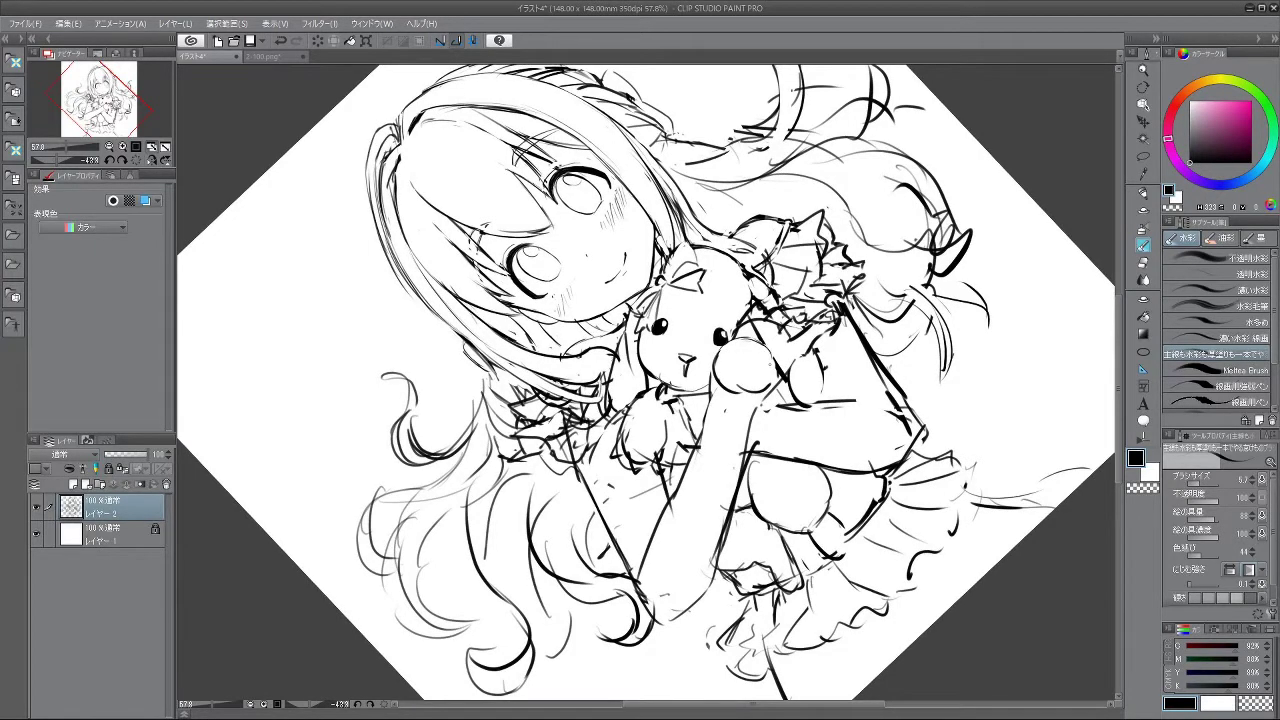
pyautogui.moveTo(814, 591); pyautogui.dragTo(965, 550)
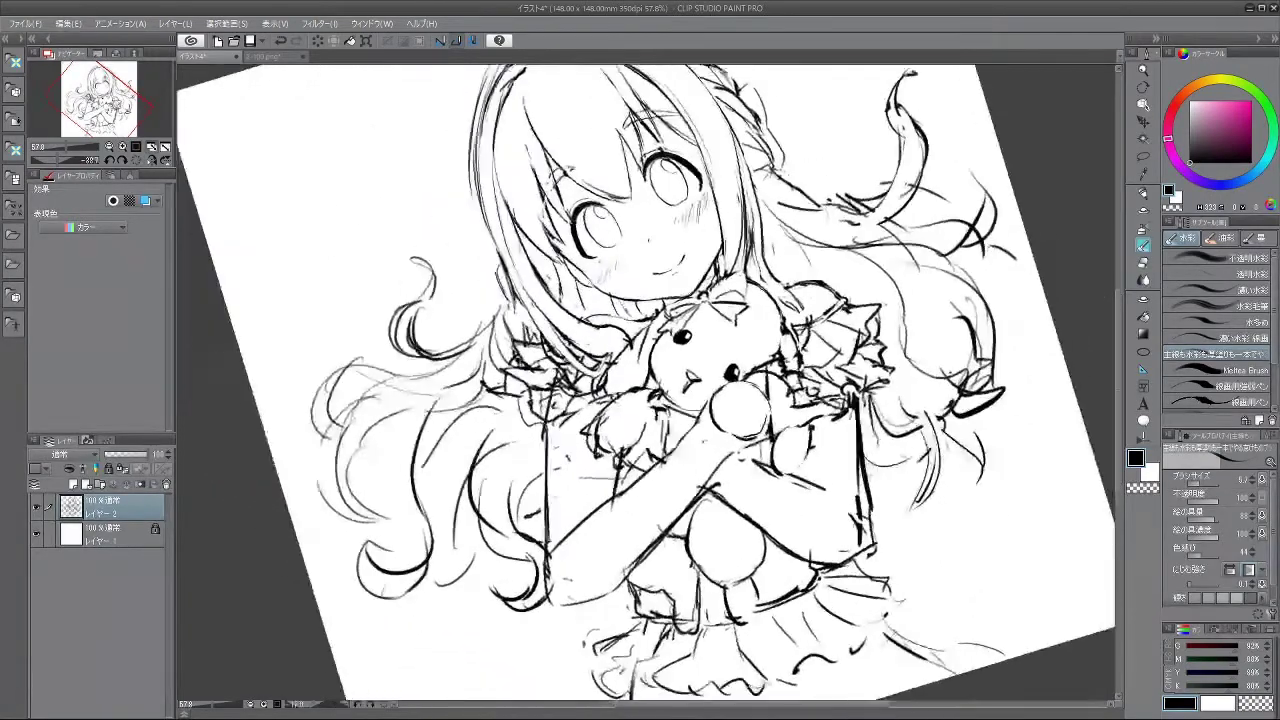
pyautogui.moveTo(706, 240); pyautogui.dragTo(634, 247)
pyautogui.moveTo(717, 233); pyautogui.dragTo(725, 263)
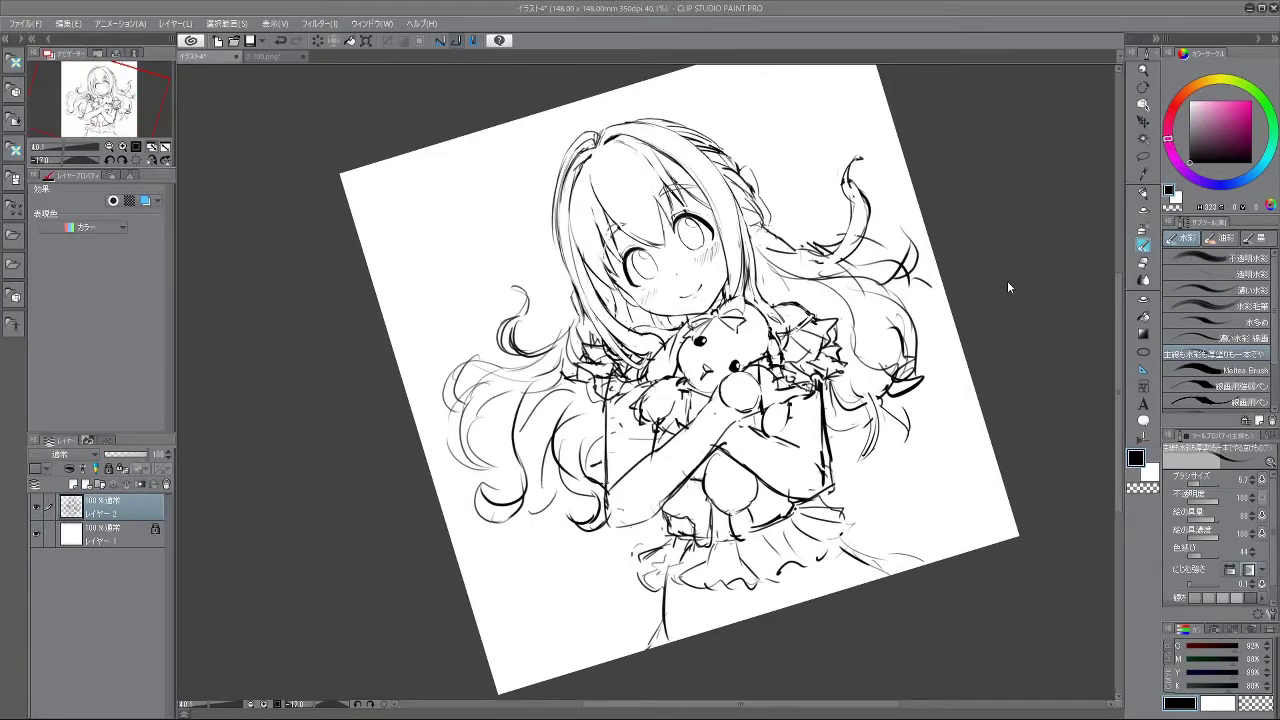
pyautogui.moveTo(805, 534); pyautogui.dragTo(743, 579)
pyautogui.moveTo(746, 386); pyautogui.dragTo(751, 366)
pyautogui.moveTo(754, 410); pyautogui.dragTo(748, 395)
pyautogui.moveTo(621, 592); pyautogui.dragTo(640, 593)
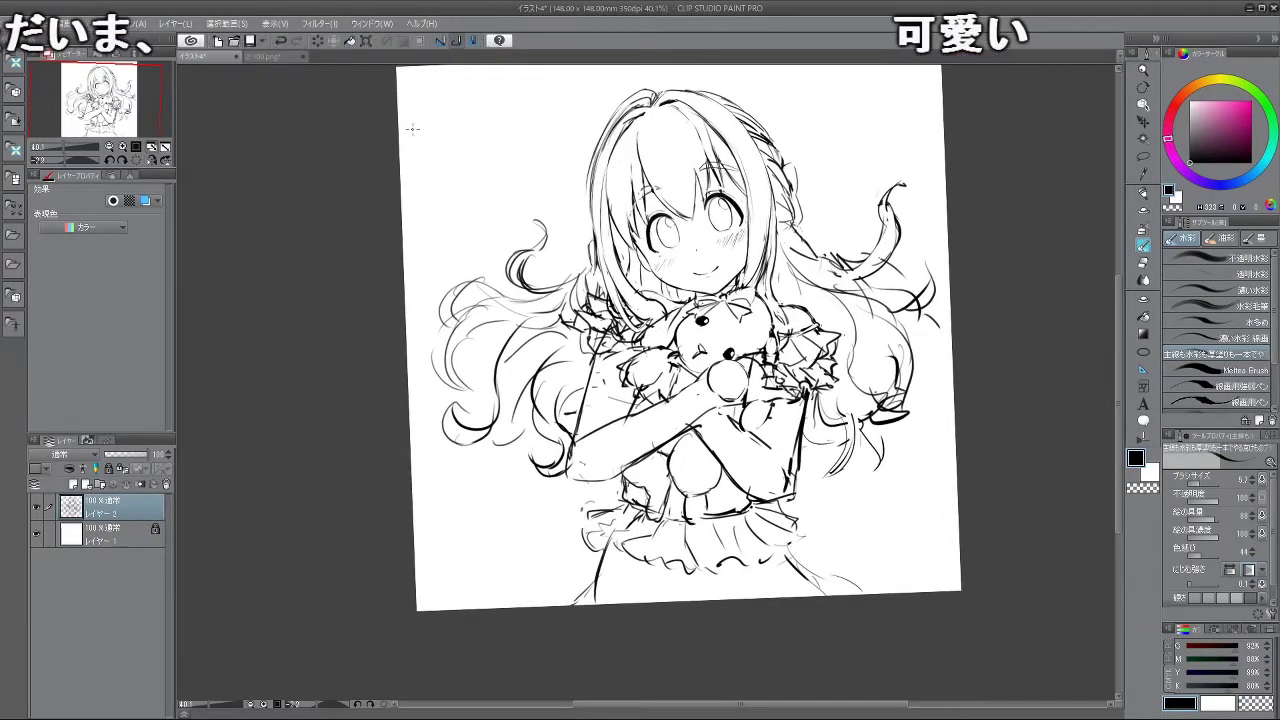
# - Try out handwritten "happy Birthday" lettering in the empty area beside the girl's head, and undo it
pyautogui.moveTo(430, 100); pyautogui.dragTo(421, 162)
pyautogui.moveTo(422, 152)
pyautogui.mouseDown()
pyautogui.moveTo(472, 120)
pyautogui.moveTo(461, 150)
pyautogui.mouseUp()
pyautogui.moveTo(482, 110)
pyautogui.mouseDown()
pyautogui.moveTo(512, 138)
pyautogui.moveTo(444, 203)
pyautogui.moveTo(474, 160)
pyautogui.moveTo(448, 196)
pyautogui.moveTo(517, 160)
pyautogui.moveTo(512, 190)
pyautogui.moveTo(580, 118)
pyautogui.mouseUp()
pyautogui.moveTo(540, 205); pyautogui.dragTo(440, 255)
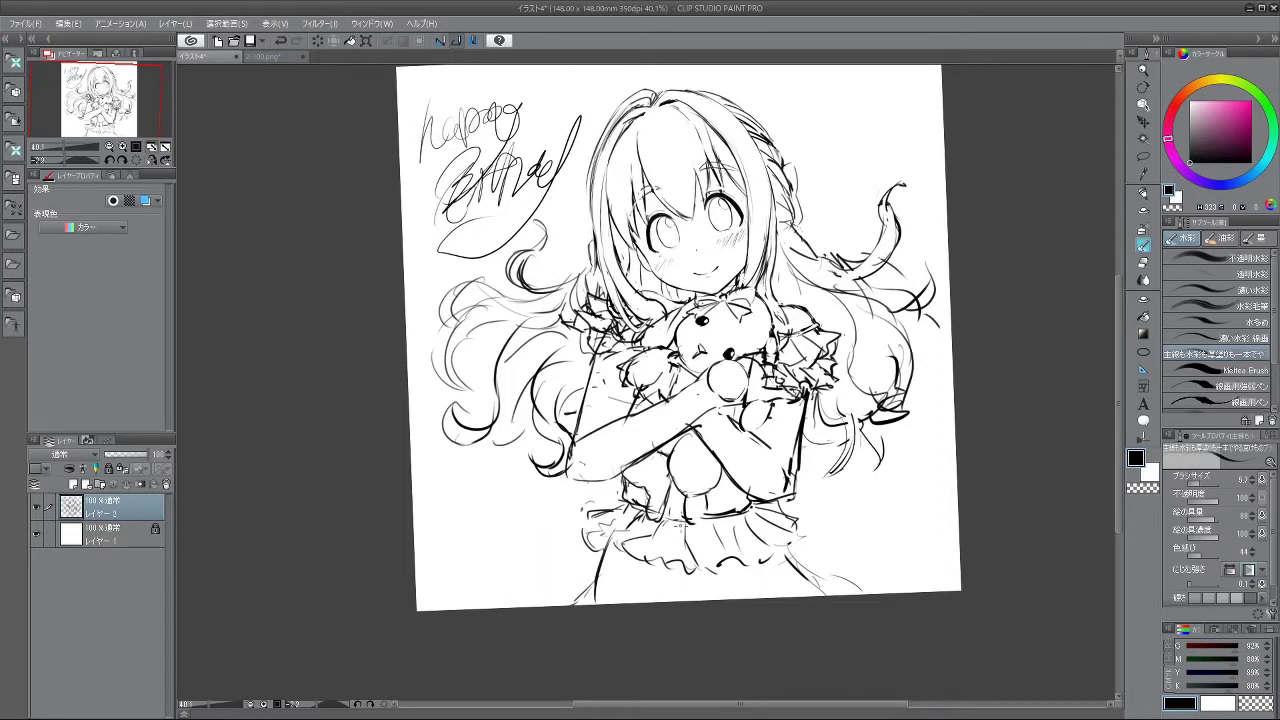
pyautogui.hotkey('ctrl', 'z')
pyautogui.hotkey('ctrl', 'z')
pyautogui.hotkey('ctrl', 'z')
pyautogui.hotkey('ctrl', 'z')
pyautogui.hotkey('ctrl', 'z')
pyautogui.hotkey('ctrl', 'z')
pyautogui.hotkey('ctrl', 'z')
pyautogui.hotkey('ctrl', 'z')
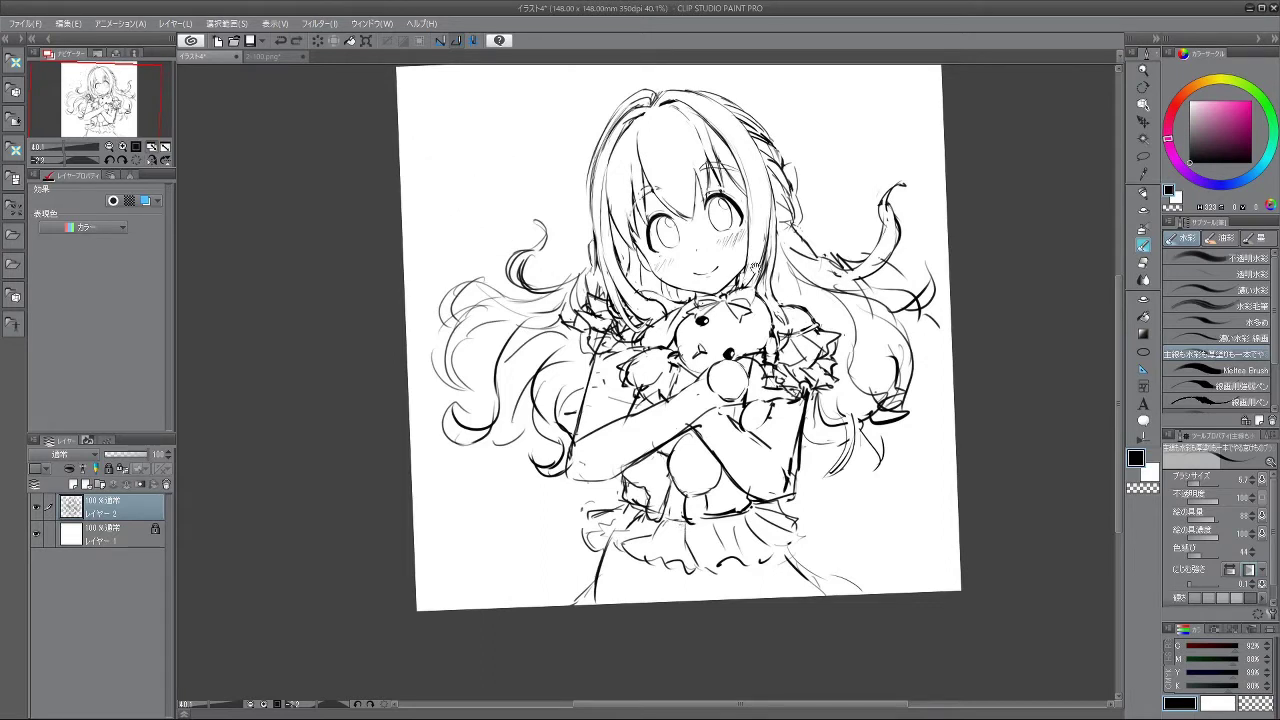
# - Try hair strokes between the girl's face and the frilled sleeve, and undo them
pyautogui.scroll(3, 787, 338)
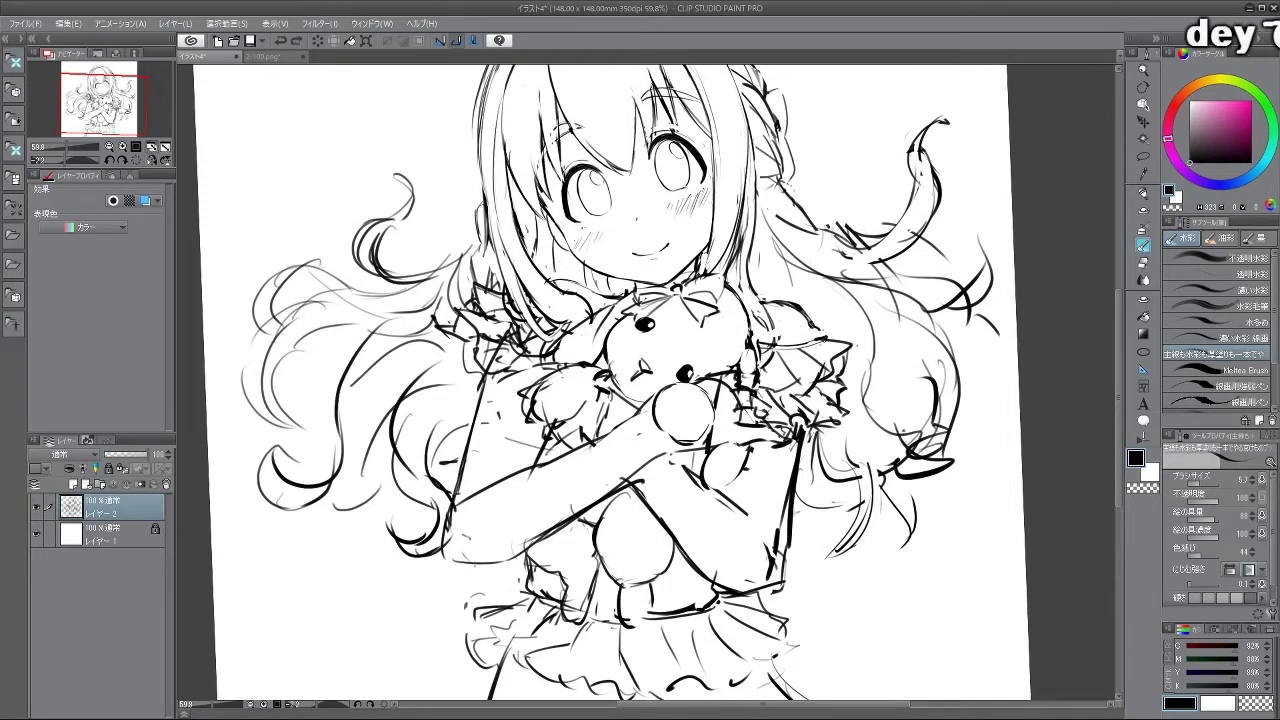
pyautogui.moveTo(817, 326); pyautogui.dragTo(658, 223)
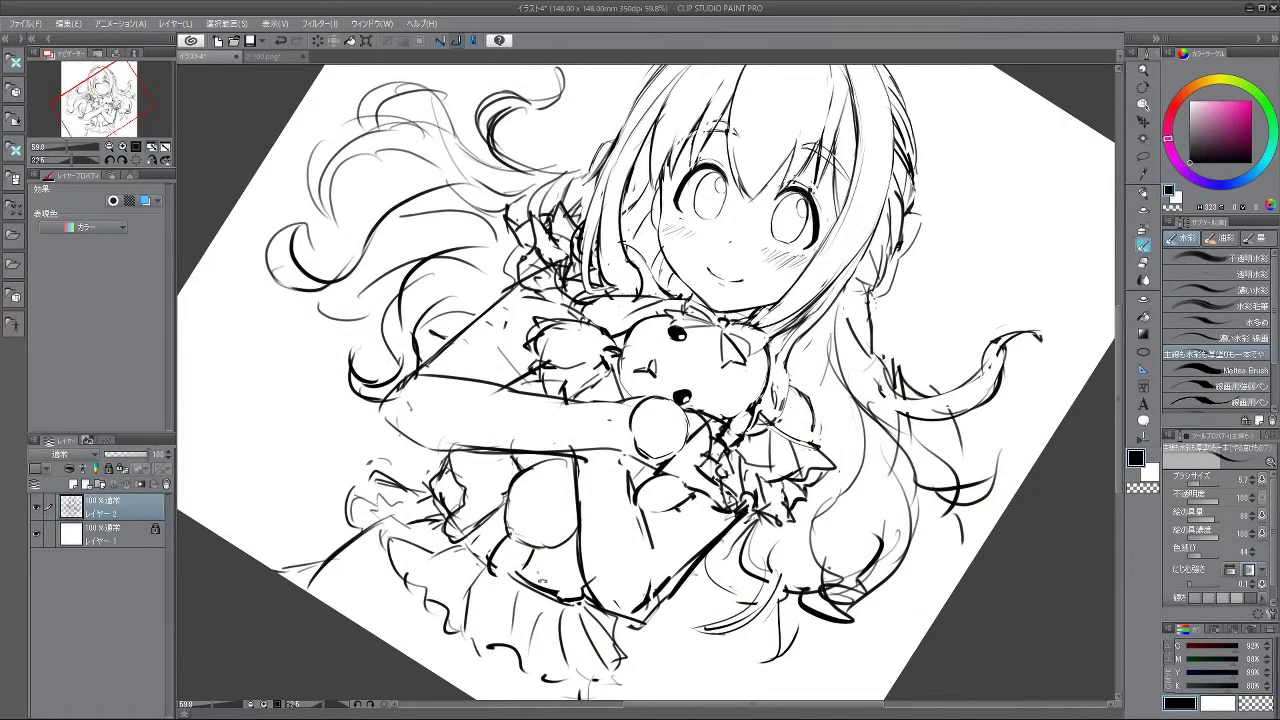
pyautogui.press('-')
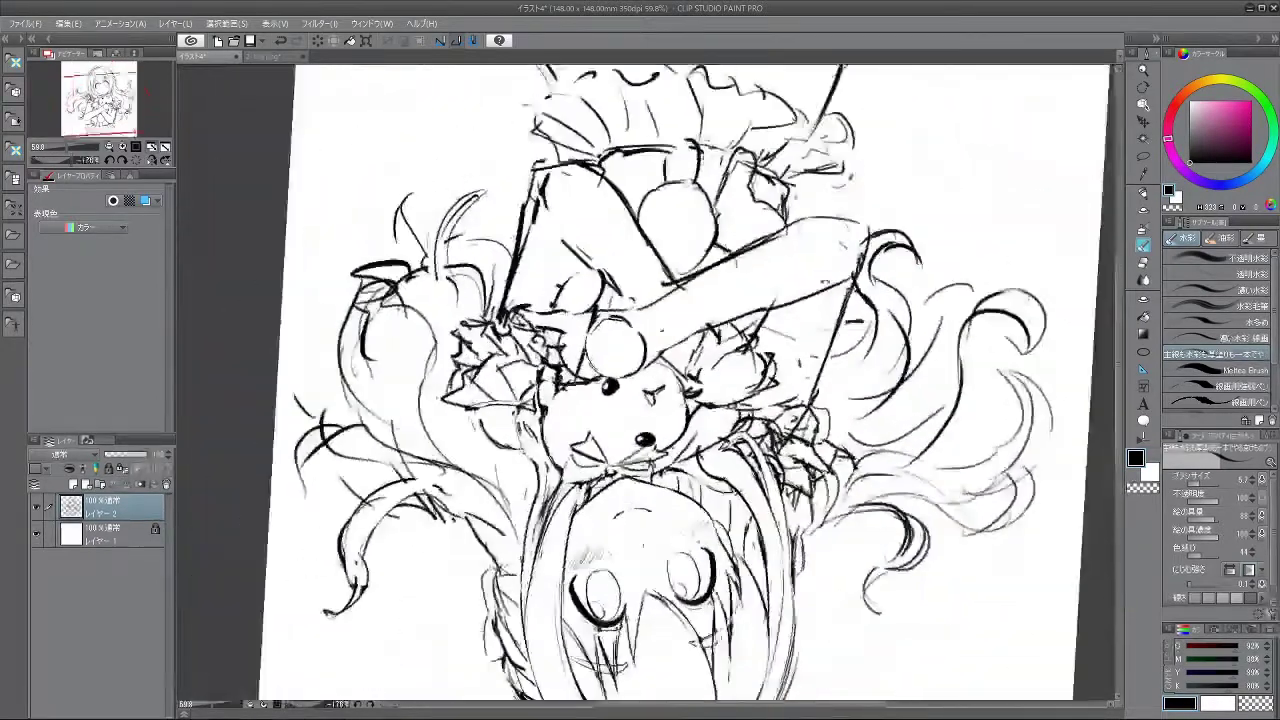
pyautogui.press('-')
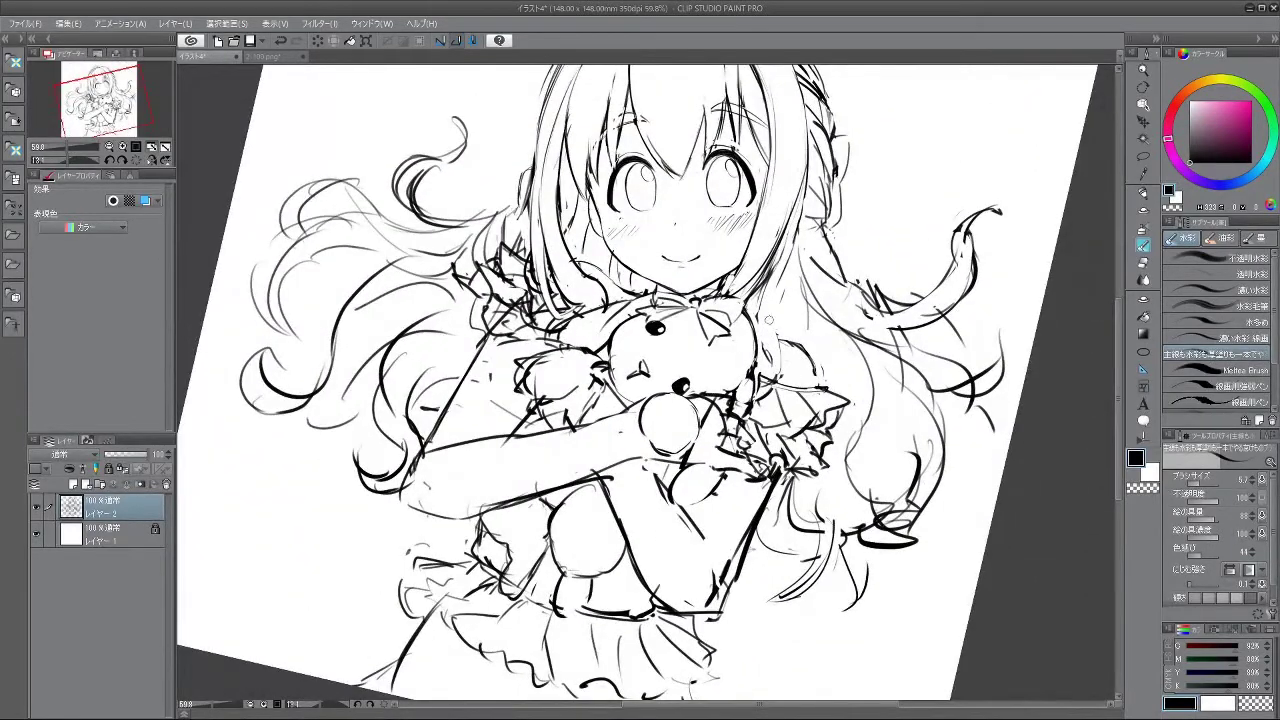
pyautogui.hotkey('ctrl', 'z')
pyautogui.moveTo(794, 194)
pyautogui.mouseDown()
pyautogui.moveTo(750, 314)
pyautogui.moveTo(785, 339)
pyautogui.mouseUp()
pyautogui.hotkey('ctrl', 'z')
pyautogui.hotkey('ctrl', 'z')
# - Redraw the rounded puff of the shoulder sleeve beside the plush's head with a thicker brush
pyautogui.press(']')
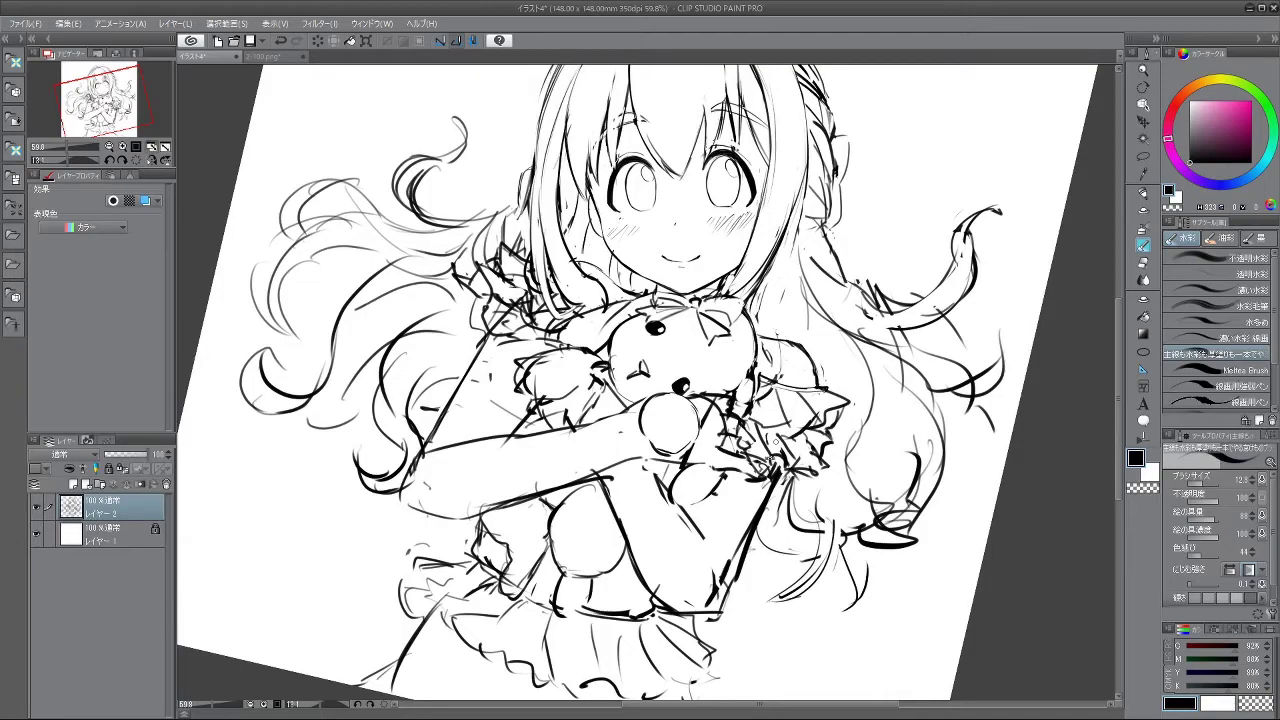
pyautogui.moveTo(798, 432); pyautogui.dragTo(777, 291)
pyautogui.moveTo(744, 497); pyautogui.dragTo(744, 267)
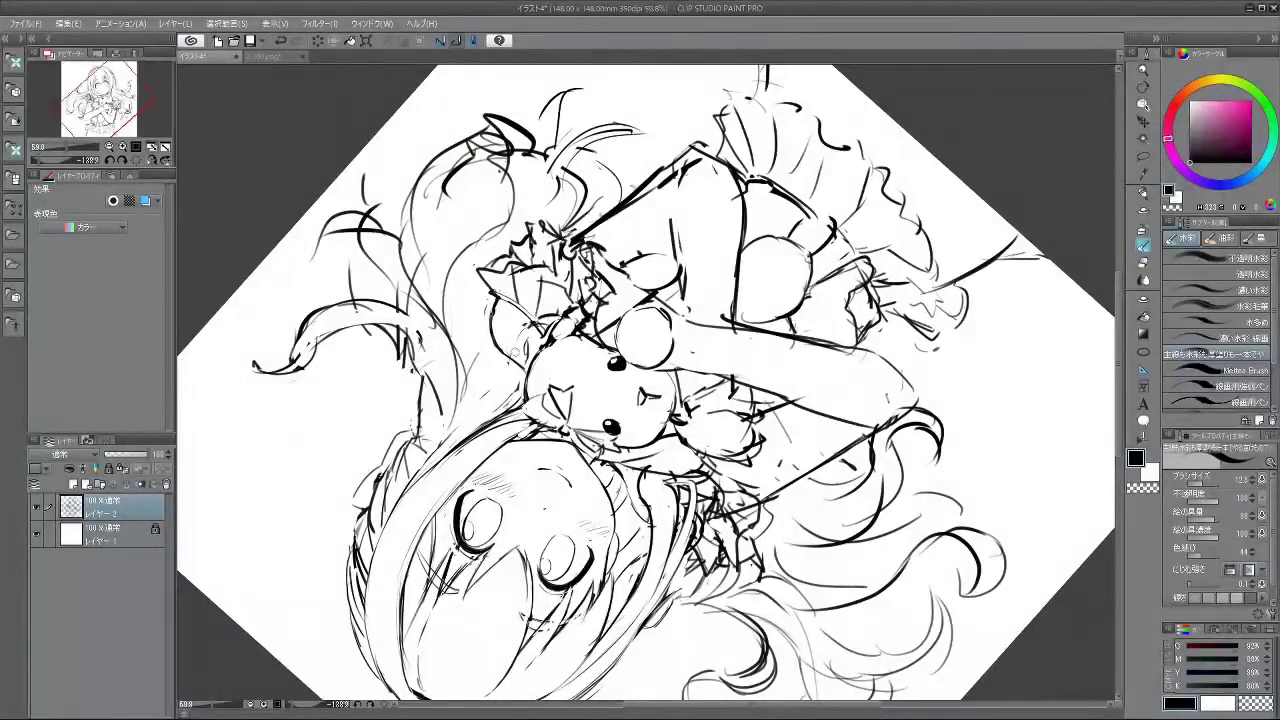
pyautogui.press('-')
pyautogui.press('-')
pyautogui.press('-')
pyautogui.press('-')
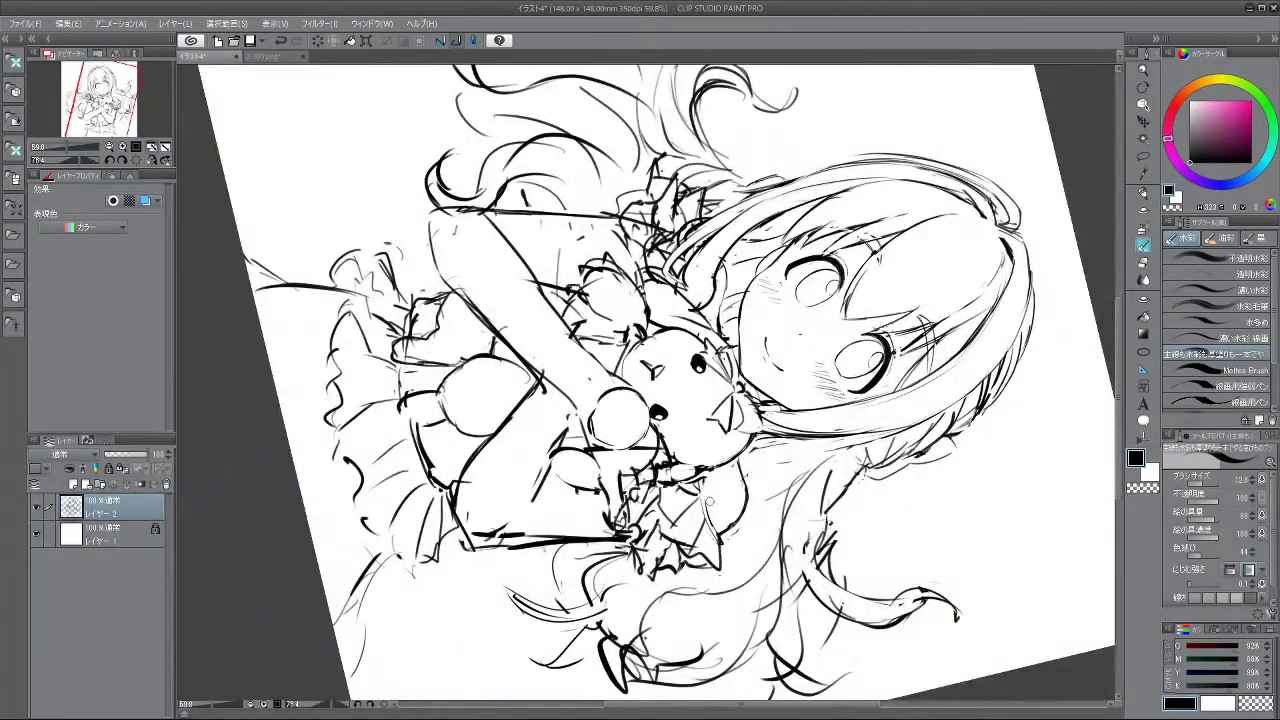
# - Examine the redrawn puff sleeve, the plush and the crossed arms at various canvas rotations
pyautogui.press('-')
pyautogui.press('-')
pyautogui.press('-')
pyautogui.press('-')
pyautogui.press('-')
pyautogui.press('-')
pyautogui.press('-')
pyautogui.press('-')
pyautogui.press('-')
pyautogui.press('-')
pyautogui.press('-')
pyautogui.press('-')
pyautogui.press('-')
pyautogui.press('-')
pyautogui.press('-')
pyautogui.press('-')
pyautogui.press('-')
pyautogui.press('-')
pyautogui.press('-')
pyautogui.press('-')
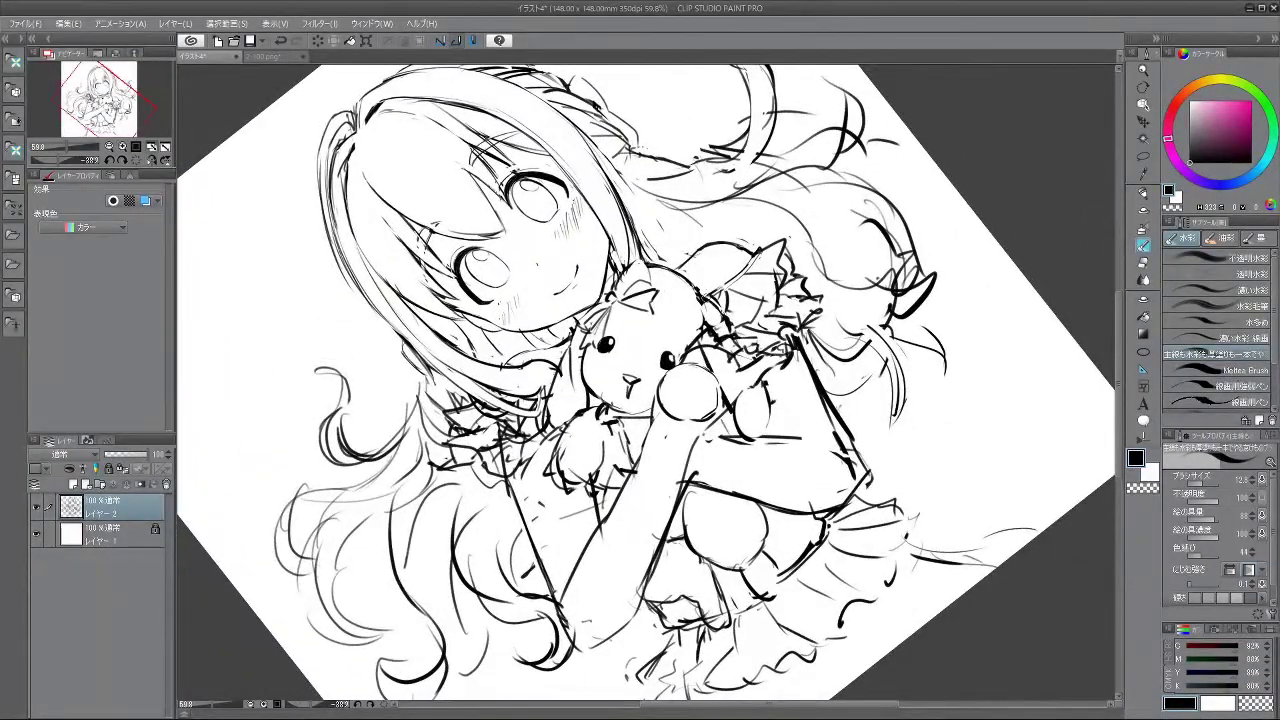
pyautogui.moveTo(741, 559)
pyautogui.mouseDown()
pyautogui.moveTo(820, 480)
pyautogui.moveTo(799, 513)
pyautogui.mouseUp()
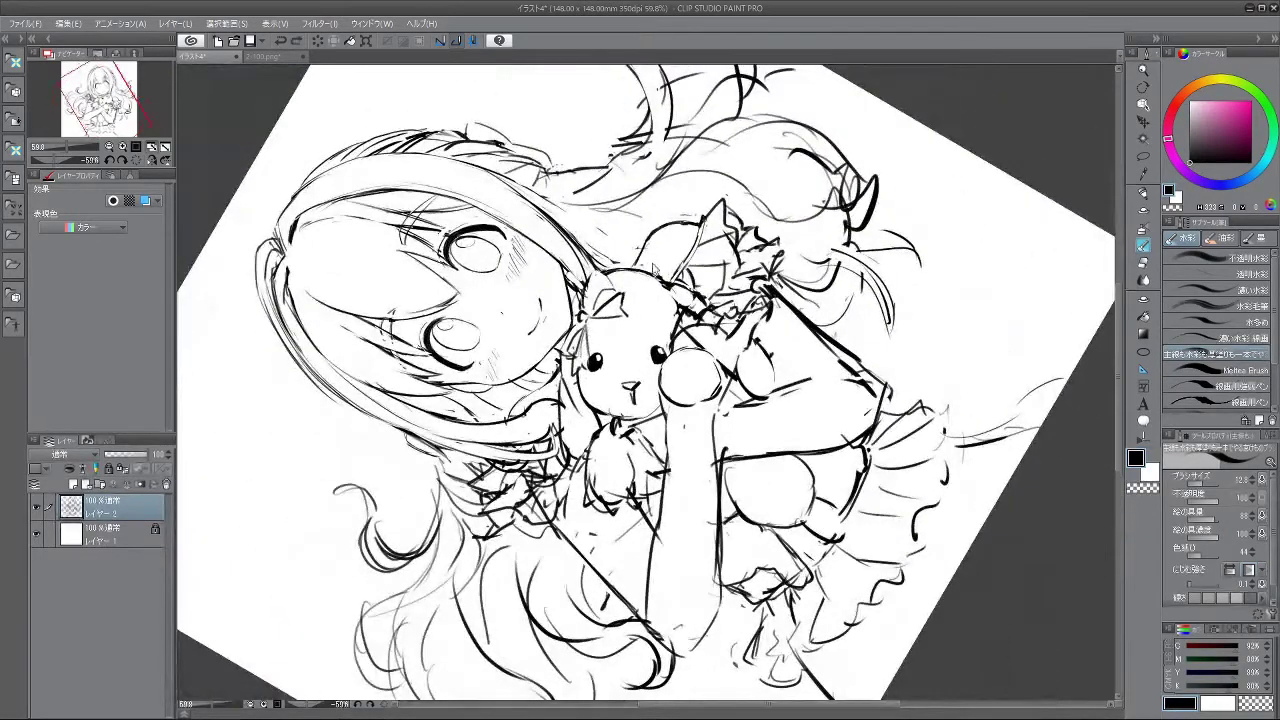
pyautogui.moveTo(558, 467)
pyautogui.mouseDown()
pyautogui.moveTo(582, 487)
pyautogui.moveTo(772, 382)
pyautogui.moveTo(667, 260)
pyautogui.moveTo(563, 292)
pyautogui.mouseUp()
pyautogui.press('-')
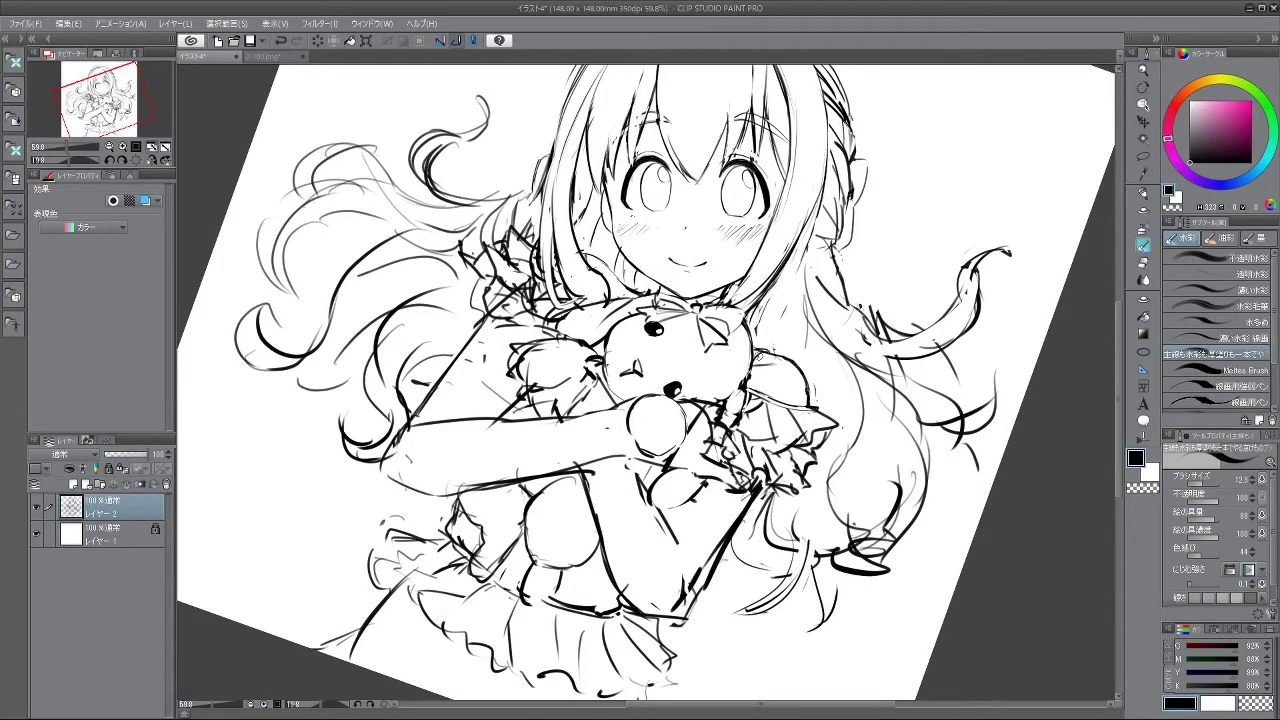
# - Draw a small oval loop where the puff sleeve meets the plush's head, undoing the stray strokes around it
pyautogui.moveTo(759, 378); pyautogui.dragTo(734, 312)
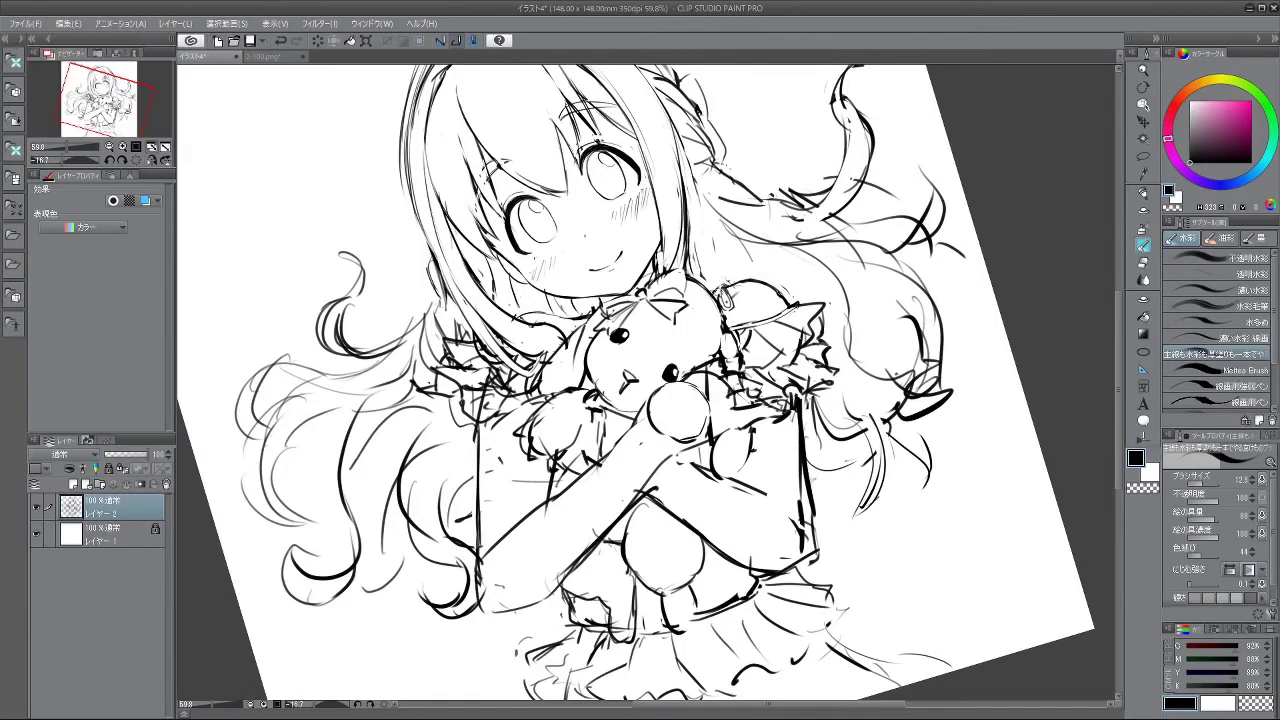
pyautogui.scroll(5, 724, 282)
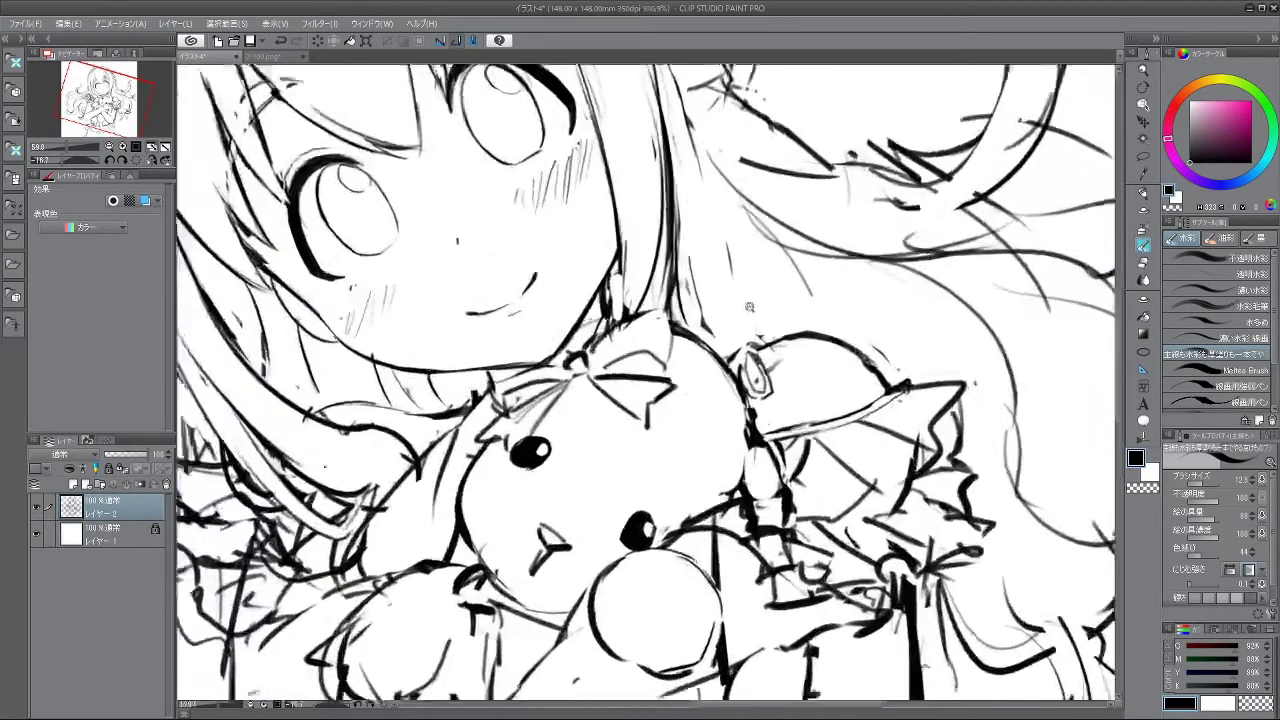
pyautogui.moveTo(742, 376)
pyautogui.mouseDown()
pyautogui.moveTo(757, 354)
pyautogui.moveTo(749, 383)
pyautogui.moveTo(768, 379)
pyautogui.moveTo(750, 348)
pyautogui.moveTo(743, 358)
pyautogui.mouseUp()
pyautogui.hotkey('ctrl', 'z')
pyautogui.hotkey('ctrl', 'z')
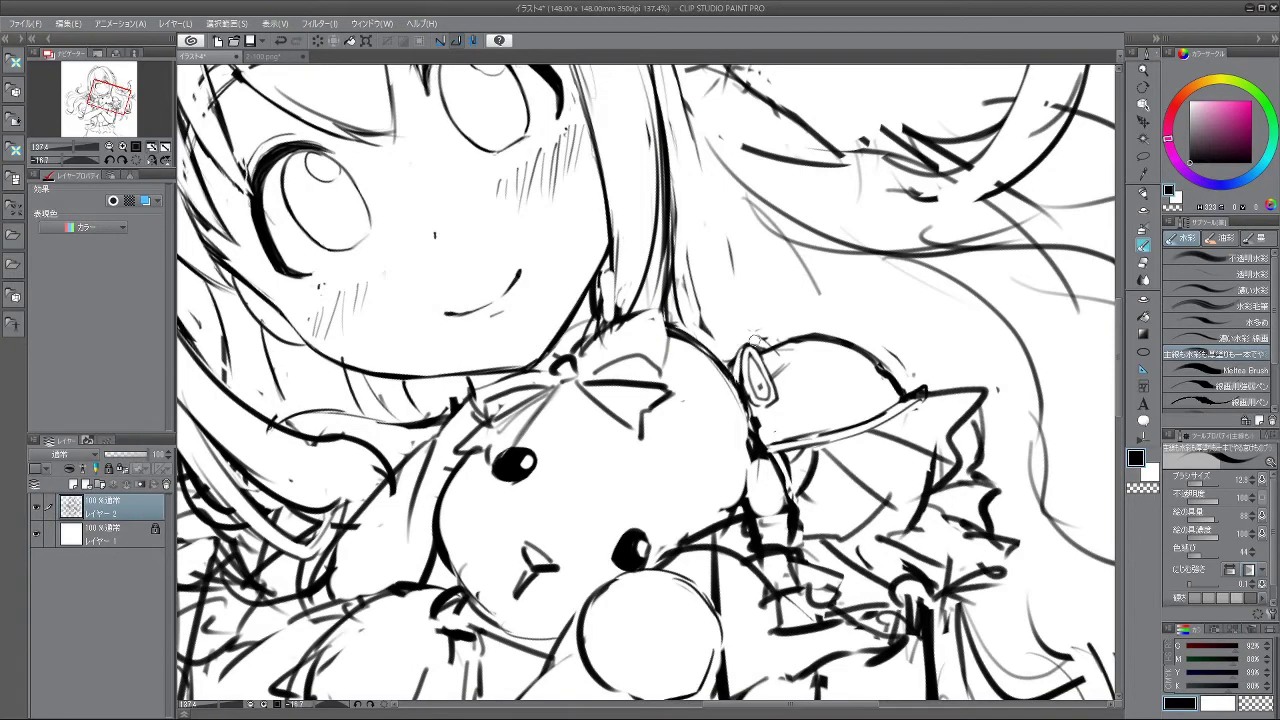
pyautogui.hotkey('ctrl', 'z')
pyautogui.moveTo(742, 348); pyautogui.dragTo(777, 344)
pyautogui.hotkey('ctrl', 'z')
# - Sketch a small strap detail on the opposite shoulder, between the hair strands and the plush
pyautogui.moveTo(810, 448); pyautogui.dragTo(822, 432)
pyautogui.moveTo(860, 254); pyautogui.dragTo(810, 272)
pyautogui.moveTo(530, 535); pyautogui.dragTo(698, 567)
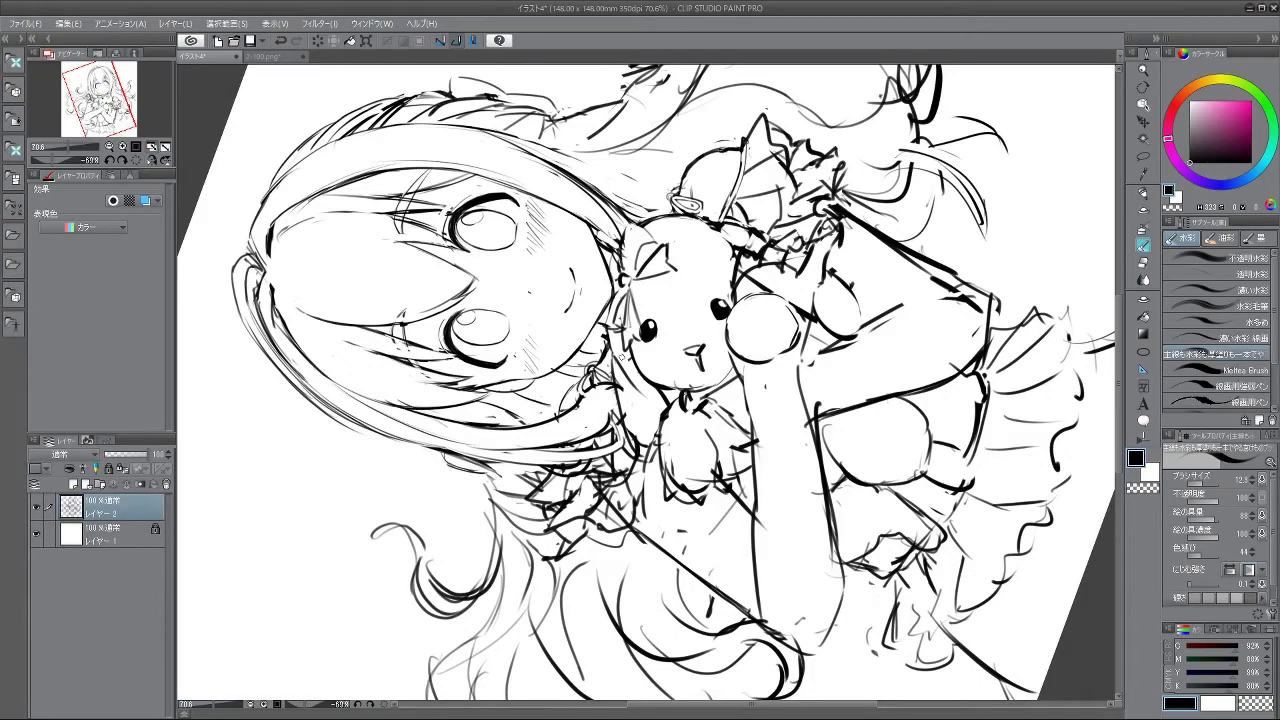
pyautogui.moveTo(536, 533); pyautogui.dragTo(685, 201)
pyautogui.moveTo(400, 665); pyautogui.dragTo(821, 351)
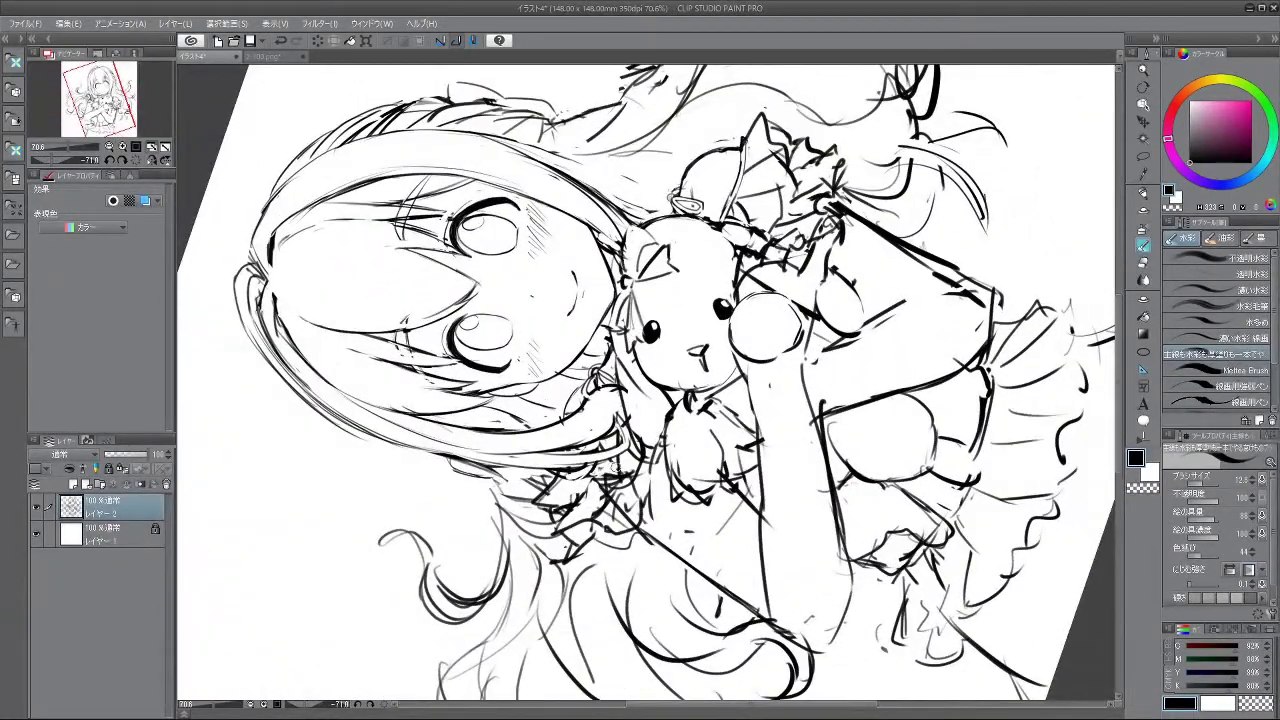
pyautogui.moveTo(604, 473); pyautogui.dragTo(576, 495)
pyautogui.hotkey('ctrl', 'z')
pyautogui.moveTo(620, 243); pyautogui.dragTo(786, 357)
pyautogui.moveTo(830, 430)
pyautogui.mouseDown()
pyautogui.moveTo(690, 432)
pyautogui.moveTo(725, 430)
pyautogui.moveTo(786, 484)
pyautogui.mouseUp()
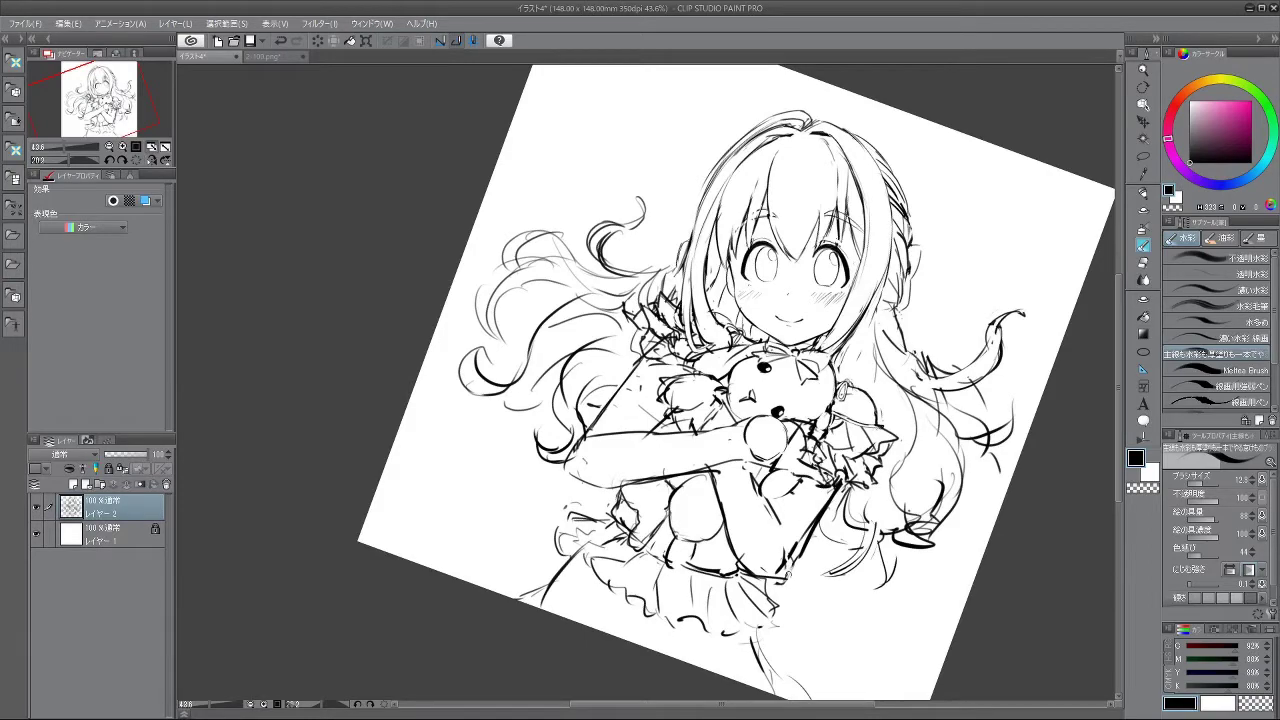
# - Clear the lower frill of the sleeve on the flowing-hair side with a large brush and redraw its ruffled edge
pyautogui.moveTo(742, 605)
pyautogui.mouseDown()
pyautogui.moveTo(840, 560)
pyautogui.moveTo(880, 445)
pyautogui.mouseUp()
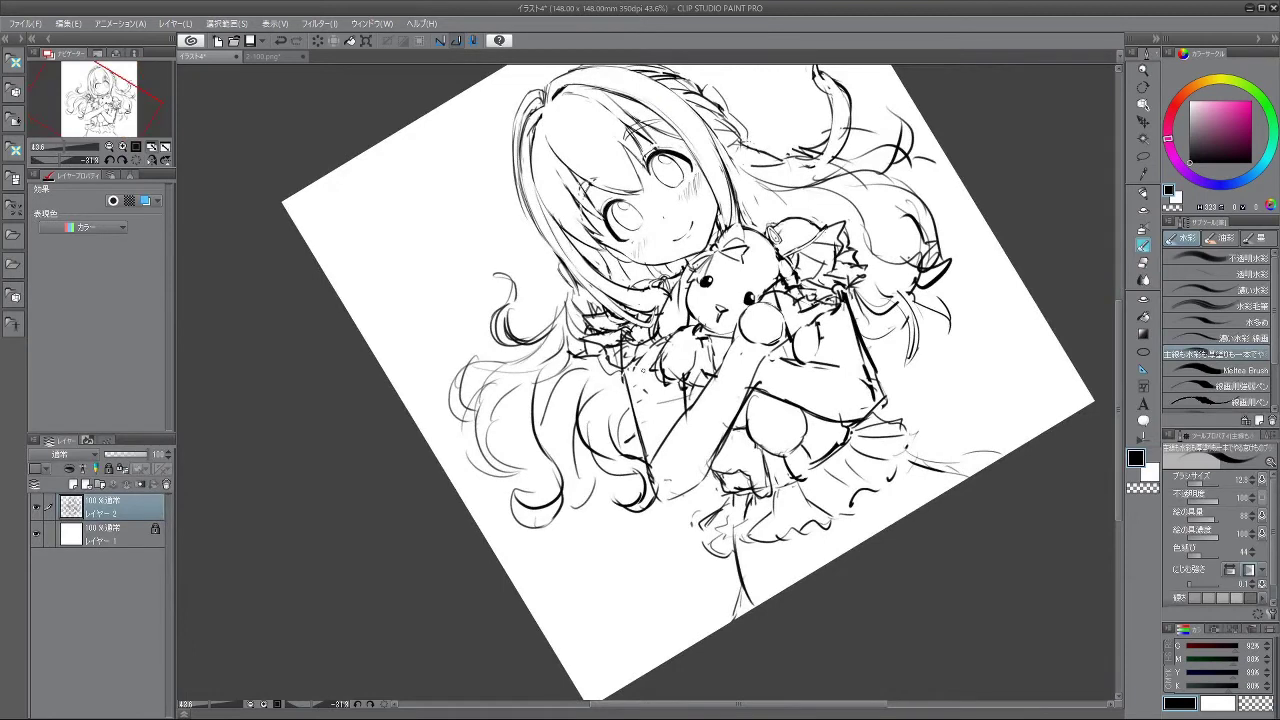
pyautogui.hotkey('ctrl', 'z')
pyautogui.moveTo(622, 377)
pyautogui.mouseDown()
pyautogui.moveTo(631, 385)
pyautogui.moveTo(650, 368)
pyautogui.mouseUp()
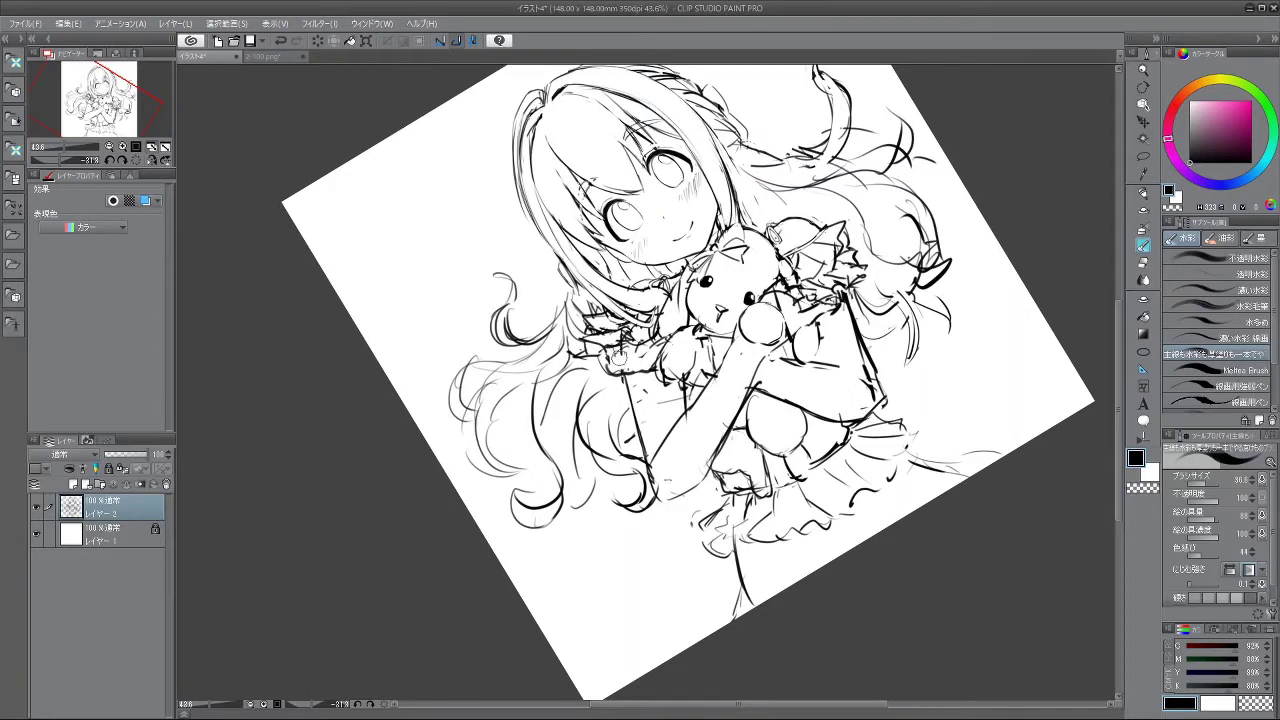
pyautogui.moveTo(612, 336)
pyautogui.mouseDown()
pyautogui.moveTo(597, 341)
pyautogui.moveTo(605, 385)
pyautogui.moveTo(648, 375)
pyautogui.moveTo(613, 350)
pyautogui.moveTo(594, 376)
pyautogui.moveTo(618, 333)
pyautogui.moveTo(630, 338)
pyautogui.mouseUp()
pyautogui.press('[')
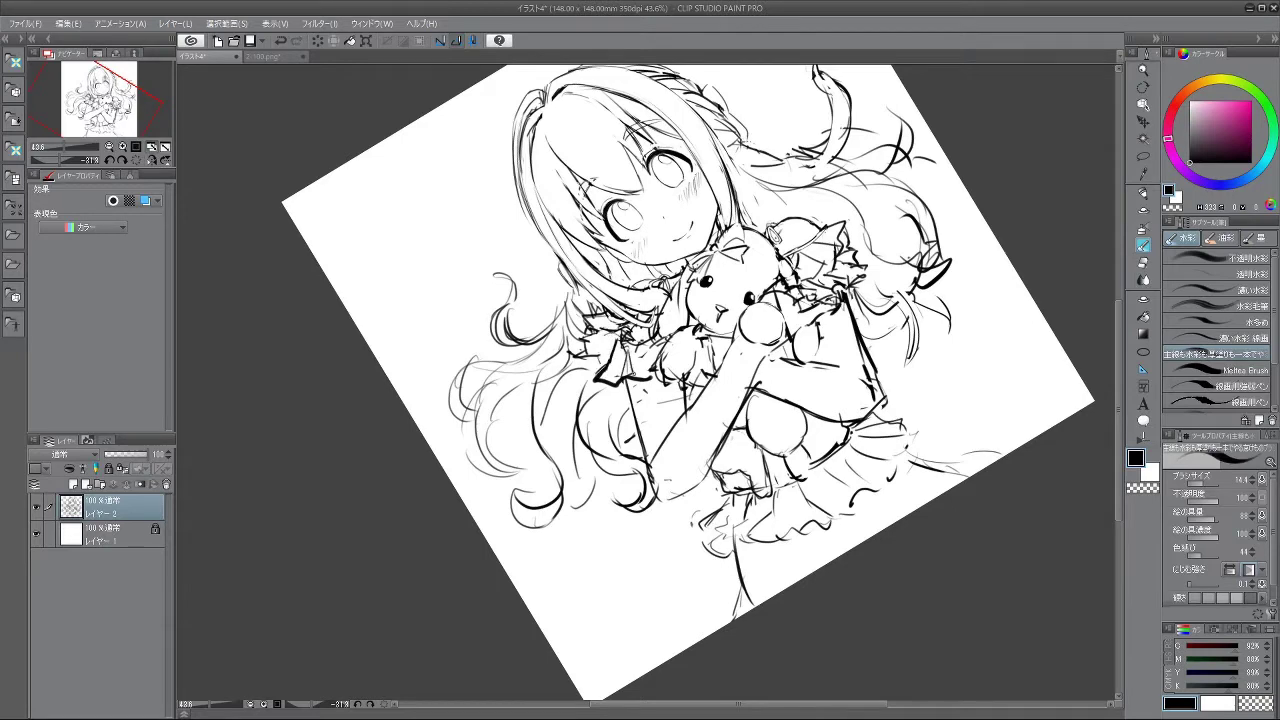
pyautogui.moveTo(864, 381); pyautogui.dragTo(837, 280)
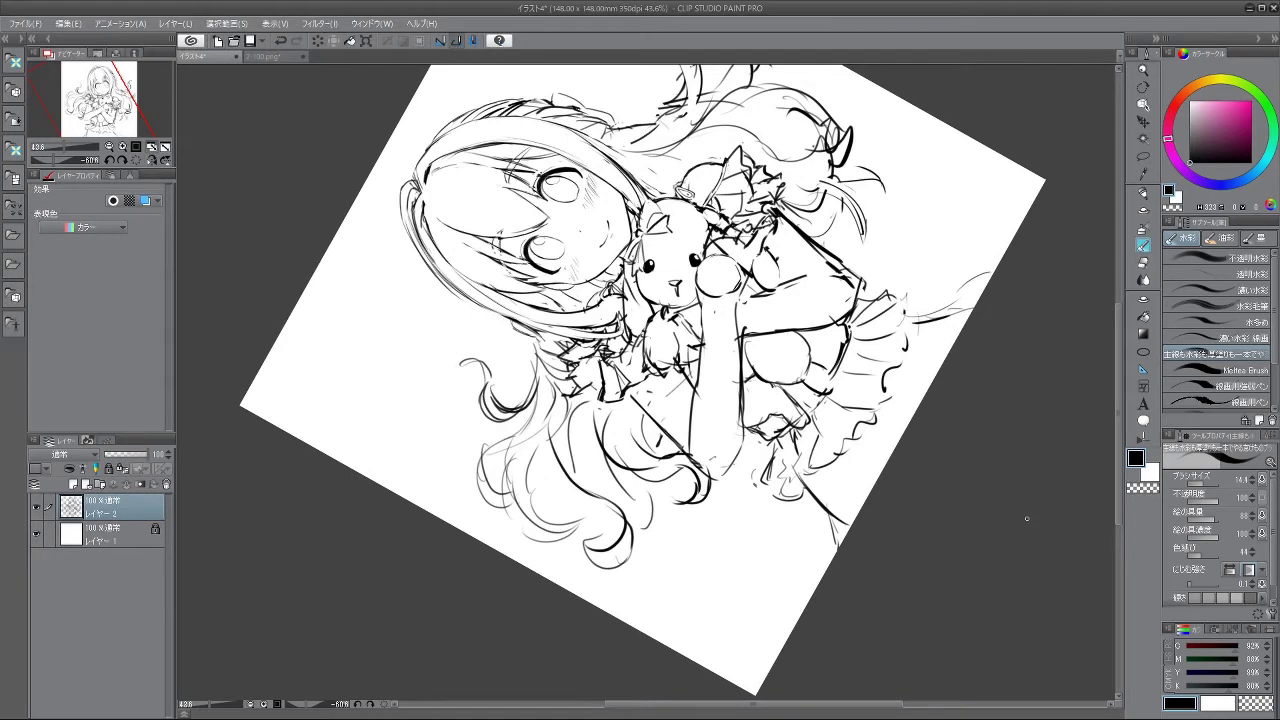
pyautogui.hotkey('ctrl', 'z')
pyautogui.hotkey('ctrl', 'z')
pyautogui.moveTo(602, 350)
pyautogui.mouseDown()
pyautogui.moveTo(617, 354)
pyautogui.moveTo(600, 352)
pyautogui.mouseUp()
pyautogui.hotkey('ctrl', 'z')
pyautogui.hotkey('ctrl', 'z')
pyautogui.moveTo(768, 338); pyautogui.dragTo(733, 477)
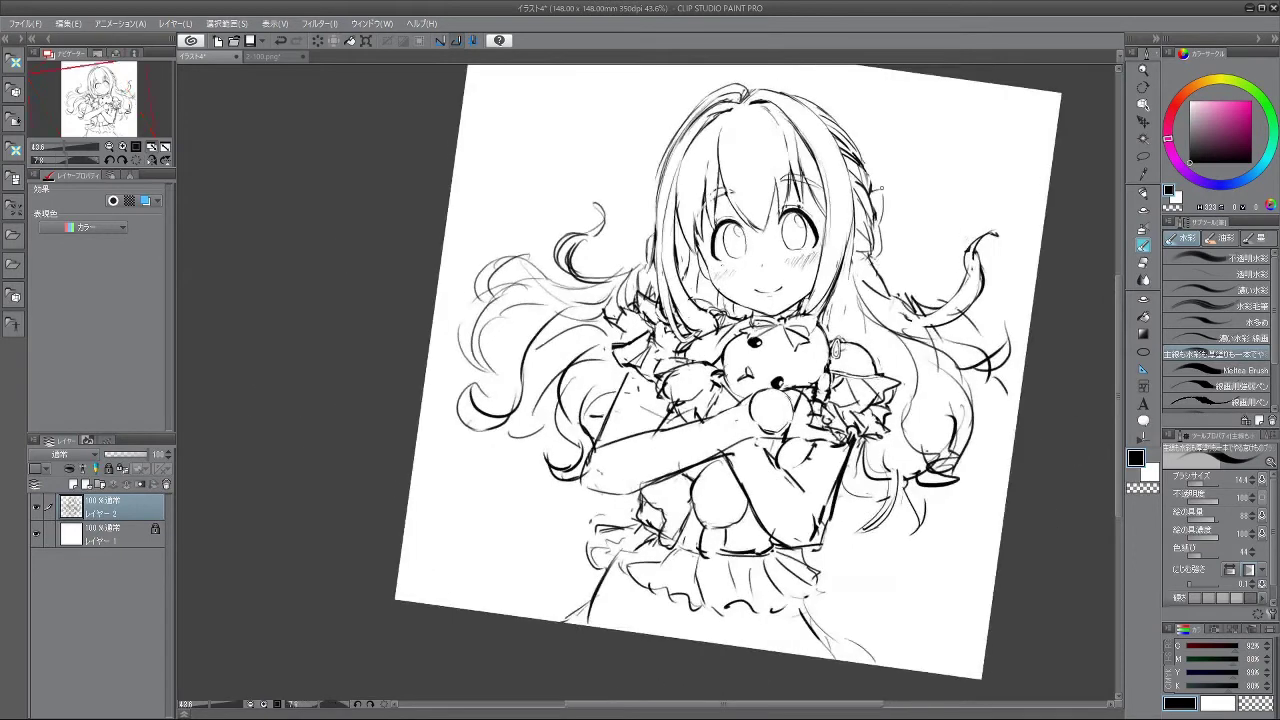
# - Draw a circle in the empty corner beside the girl's head and surround it with thick black scribbled hatching
pyautogui.moveTo(576, 207); pyautogui.dragTo(616, 290)
pyautogui.moveTo(598, 236)
pyautogui.mouseDown()
pyautogui.moveTo(587, 237)
pyautogui.moveTo(620, 237)
pyautogui.moveTo(597, 242)
pyautogui.mouseUp()
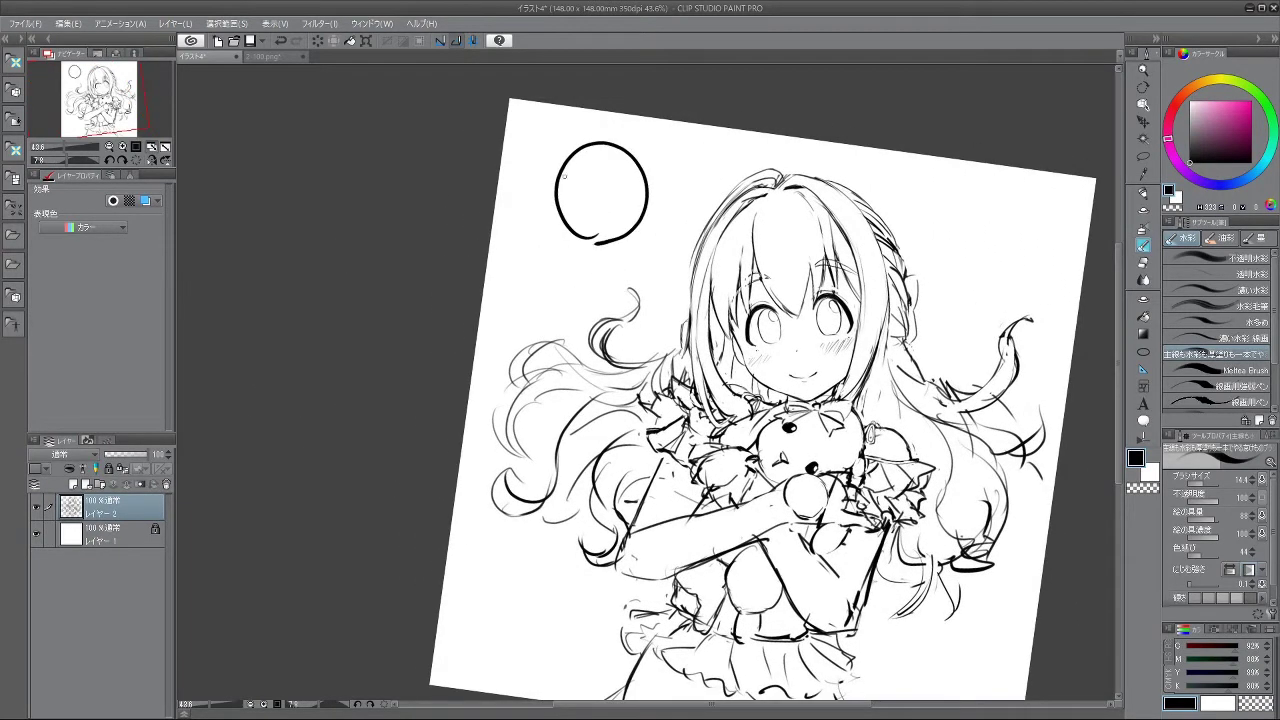
pyautogui.moveTo(547, 148)
pyautogui.mouseDown()
pyautogui.moveTo(540, 205)
pyautogui.moveTo(590, 126)
pyautogui.moveTo(658, 128)
pyautogui.mouseUp()
pyautogui.moveTo(528, 198)
pyautogui.mouseDown()
pyautogui.moveTo(572, 250)
pyautogui.moveTo(632, 232)
pyautogui.mouseUp()
pyautogui.moveTo(628, 142)
pyautogui.mouseDown()
pyautogui.moveTo(670, 143)
pyautogui.moveTo(684, 200)
pyautogui.moveTo(660, 240)
pyautogui.moveTo(598, 255)
pyautogui.moveTo(520, 242)
pyautogui.mouseUp()
pyautogui.moveTo(634, 206); pyautogui.dragTo(632, 236)
# - Sketch a small girl's spiky bangs, side locks and jawline inside the circle
pyautogui.scroll(5, 618, 225)
pyautogui.moveTo(544, 167)
pyautogui.mouseDown()
pyautogui.moveTo(552, 192)
pyautogui.moveTo(541, 199)
pyautogui.moveTo(557, 190)
pyautogui.mouseUp()
pyautogui.hotkey('ctrl', 'z')
pyautogui.moveTo(553, 161); pyautogui.dragTo(556, 192)
pyautogui.moveTo(568, 162)
pyautogui.mouseDown()
pyautogui.moveTo(567, 192)
pyautogui.moveTo(586, 188)
pyautogui.moveTo(581, 158)
pyautogui.moveTo(599, 172)
pyautogui.moveTo(610, 270)
pyautogui.mouseUp()
pyautogui.moveTo(606, 172); pyautogui.dragTo(611, 276)
pyautogui.moveTo(530, 174)
pyautogui.mouseDown()
pyautogui.moveTo(547, 274)
pyautogui.moveTo(540, 232)
pyautogui.moveTo(578, 236)
pyautogui.mouseUp()
# - Add the eyes and small open mouth to the little face in the circle with a finer brush
pyautogui.press('[')
pyautogui.press('[')
pyautogui.press('[')
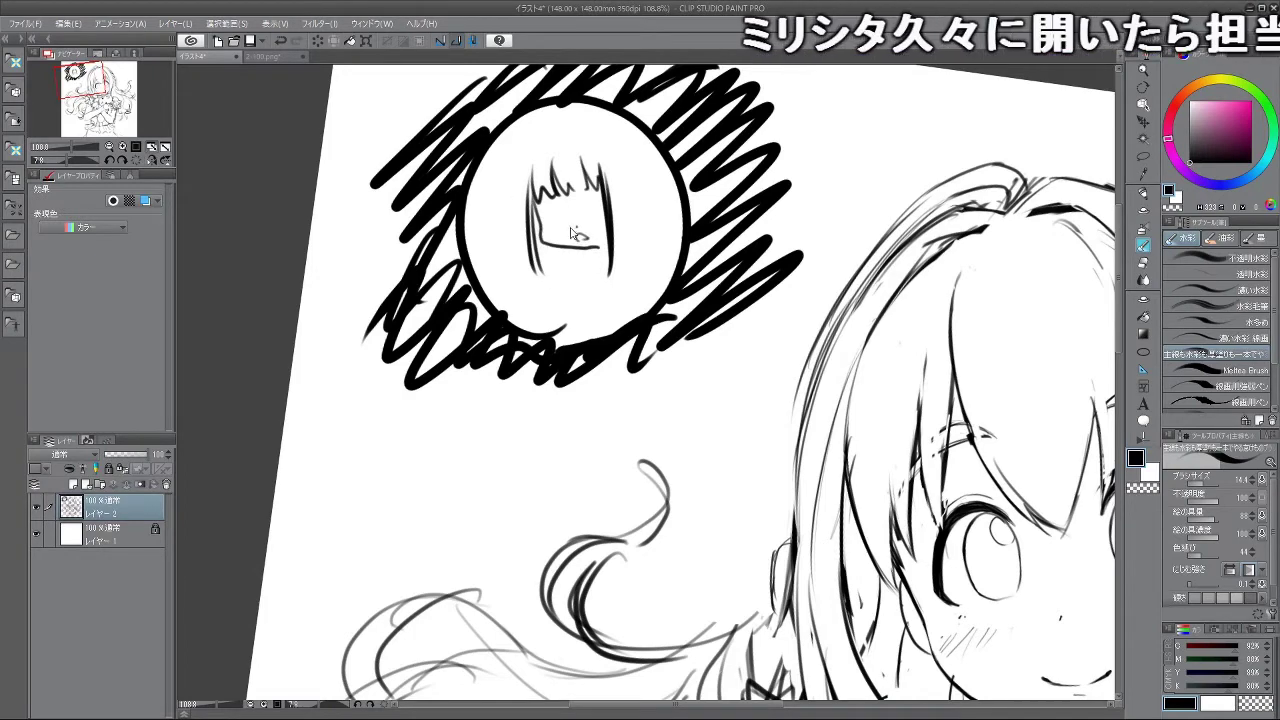
pyautogui.press('[')
pyautogui.moveTo(556, 206)
pyautogui.mouseDown()
pyautogui.moveTo(545, 226)
pyautogui.moveTo(585, 217)
pyautogui.mouseUp()
pyautogui.hotkey('ctrl', 'z')
pyautogui.hotkey('ctrl', 'z')
pyautogui.hotkey('ctrl', 'z')
pyautogui.hotkey('ctrl', 'z')
pyautogui.hotkey('ctrl', 'z')
pyautogui.hotkey('ctrl', 'z')
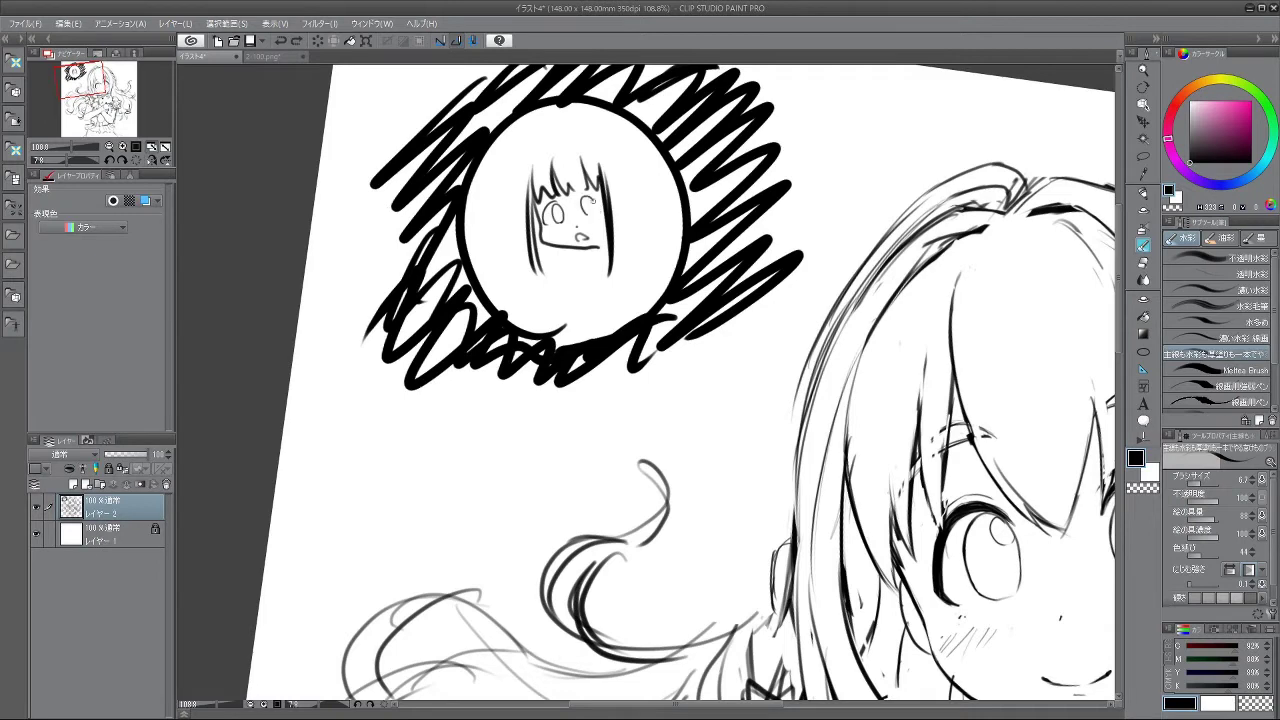
pyautogui.hotkey('ctrl', 'z')
pyautogui.moveTo(583, 200); pyautogui.dragTo(584, 214)
pyautogui.hotkey('ctrl', 'z')
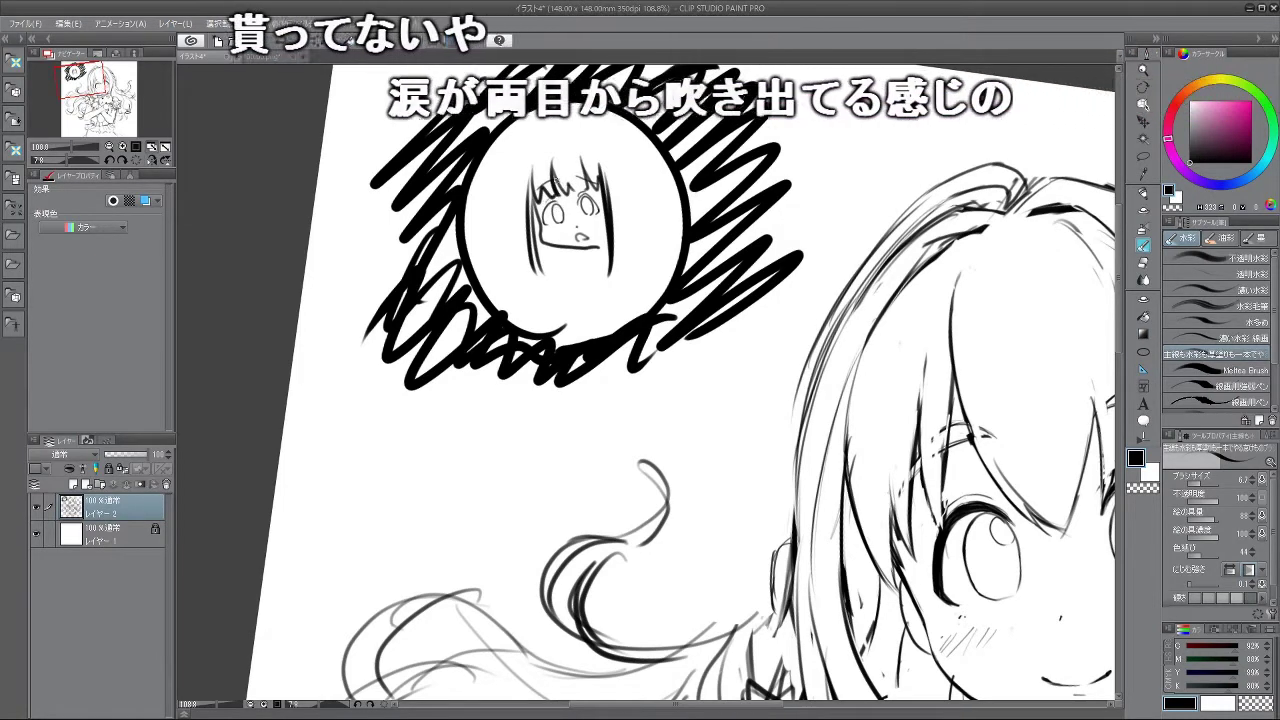
# - Draw teardrops beside both eyes of the little face in the circle
pyautogui.moveTo(543, 219); pyautogui.dragTo(546, 225)
pyautogui.hotkey('ctrl', 'z')
pyautogui.hotkey('ctrl', 'z')
pyautogui.hotkey('ctrl', 'z')
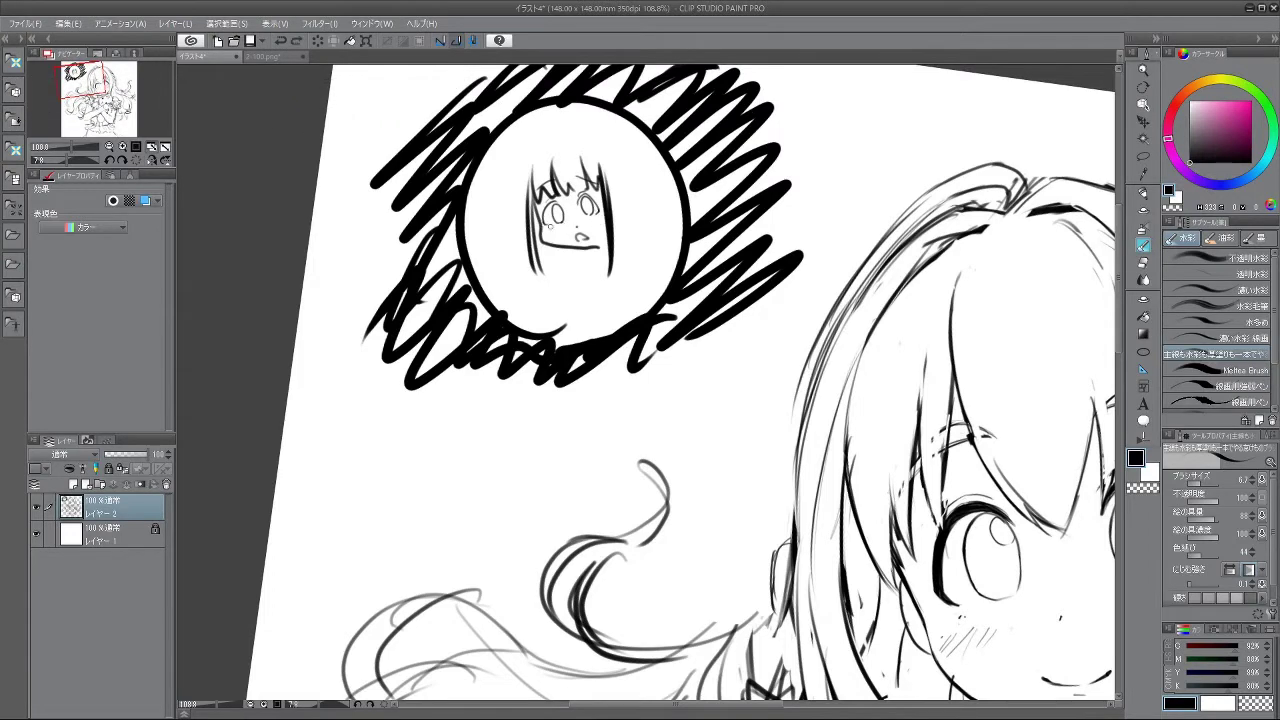
pyautogui.hotkey('ctrl', 'z')
pyautogui.moveTo(540, 226); pyautogui.dragTo(559, 219)
pyautogui.moveTo(587, 359); pyautogui.dragTo(585, 366)
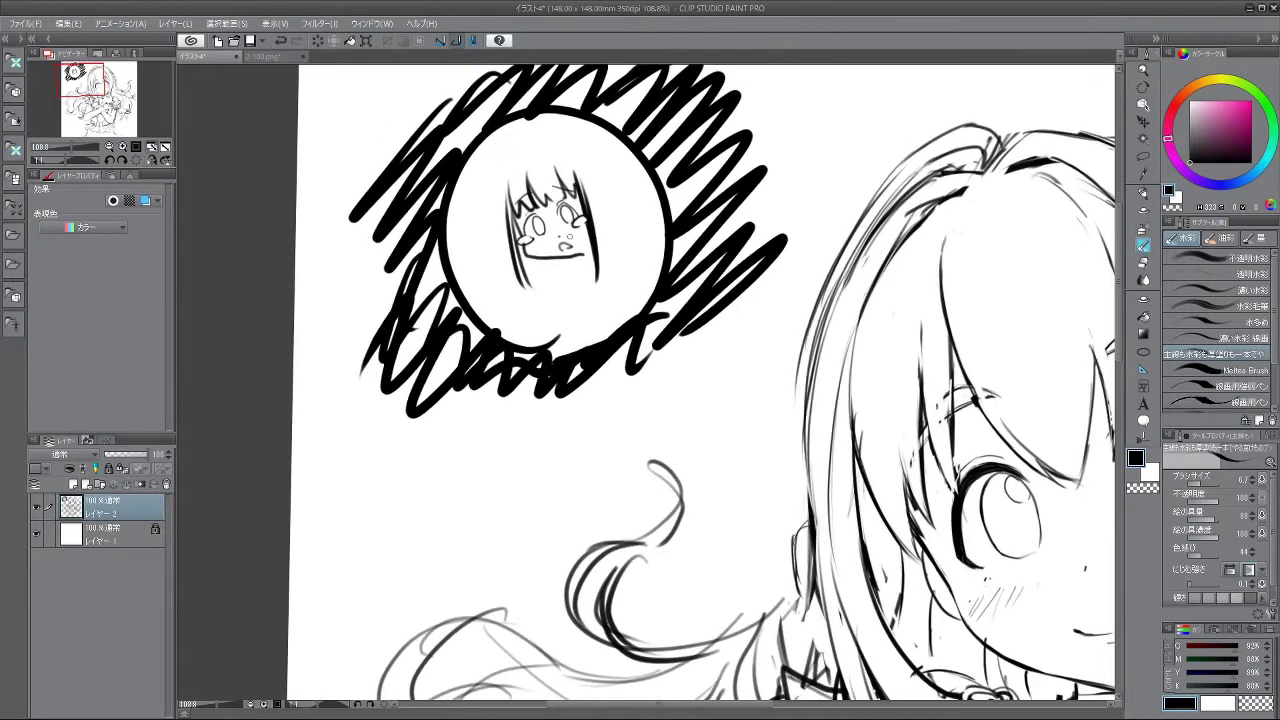
# - Draw the top of the little girl's head with round hair buns and a hanging side tail
pyautogui.hotkey('ctrl', 'z')
pyautogui.moveTo(508, 175)
pyautogui.mouseDown()
pyautogui.moveTo(507, 226)
pyautogui.moveTo(561, 143)
pyautogui.moveTo(608, 188)
pyautogui.mouseUp()
pyautogui.hotkey('ctrl', 'z')
pyautogui.moveTo(490, 214); pyautogui.dragTo(503, 221)
pyautogui.moveTo(610, 194)
pyautogui.mouseDown()
pyautogui.moveTo(631, 267)
pyautogui.moveTo(595, 235)
pyautogui.mouseUp()
pyautogui.hotkey('ctrl', 'z')
pyautogui.hotkey('ctrl', 'z')
pyautogui.hotkey('ctrl', 'z')
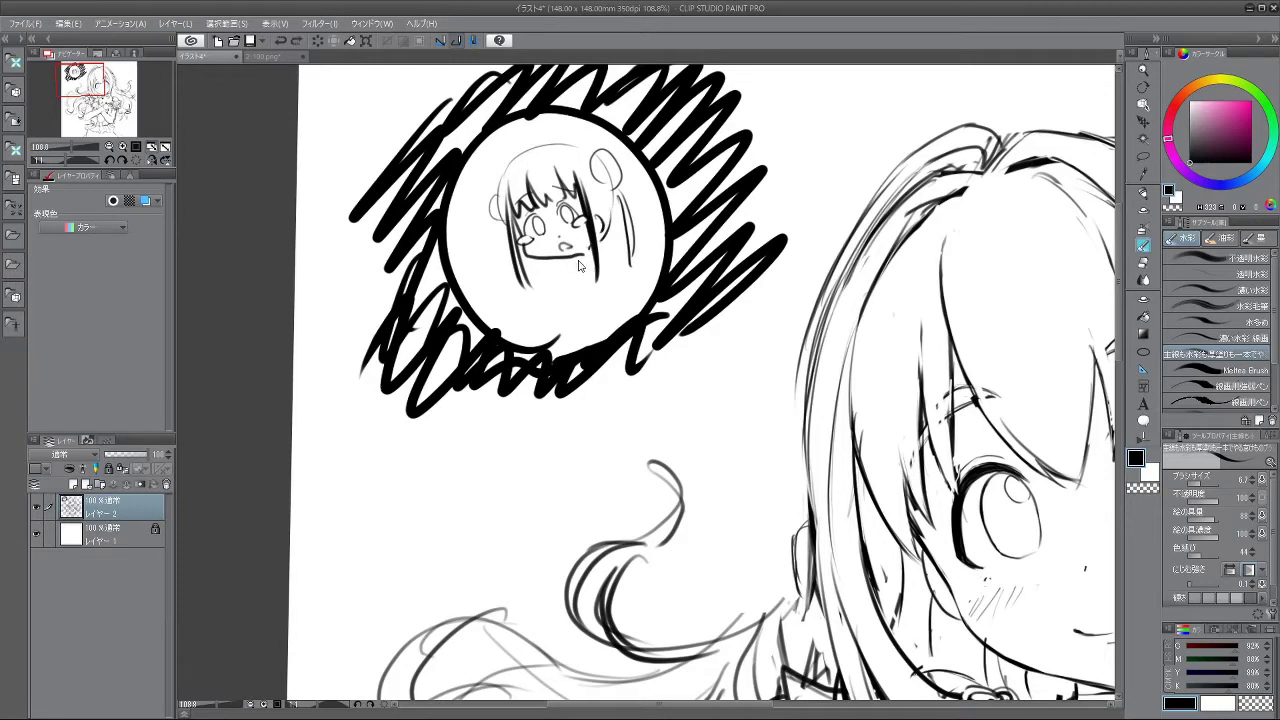
# - Add small handwritten characters inside the circle beside the little crying face
pyautogui.moveTo(757, 433); pyautogui.dragTo(700, 370)
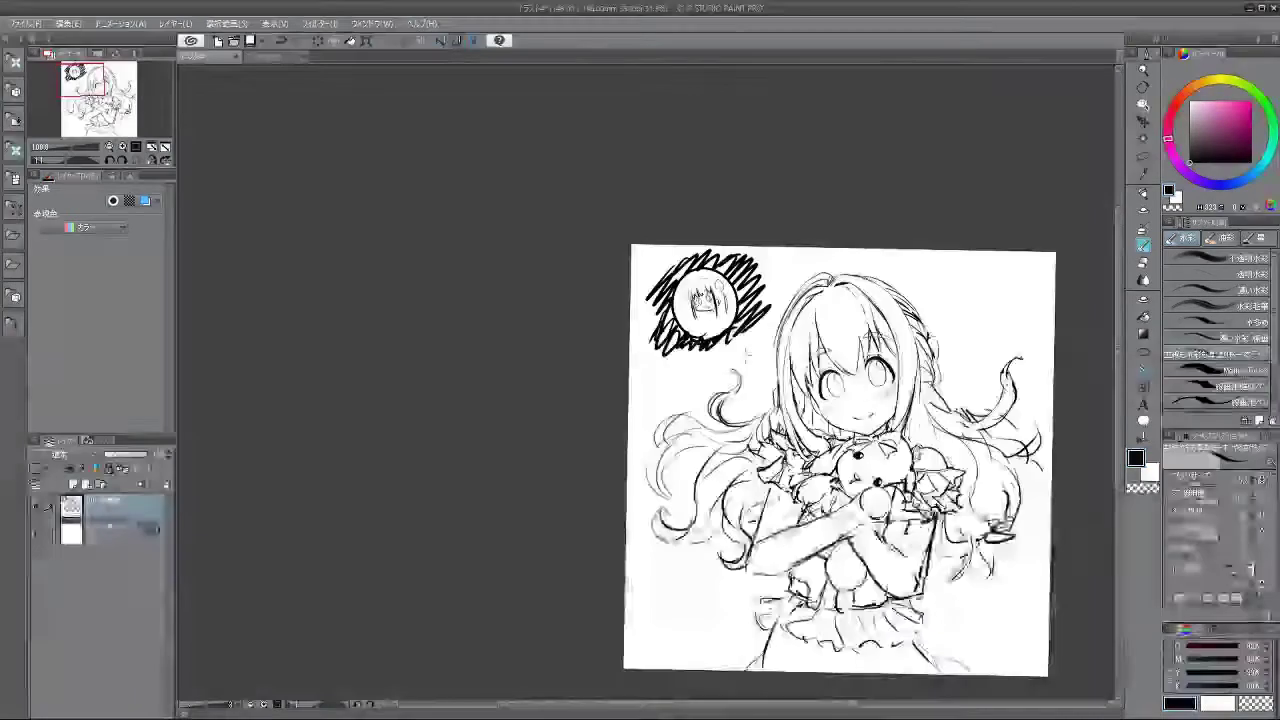
pyautogui.moveTo(659, 282); pyautogui.dragTo(703, 304)
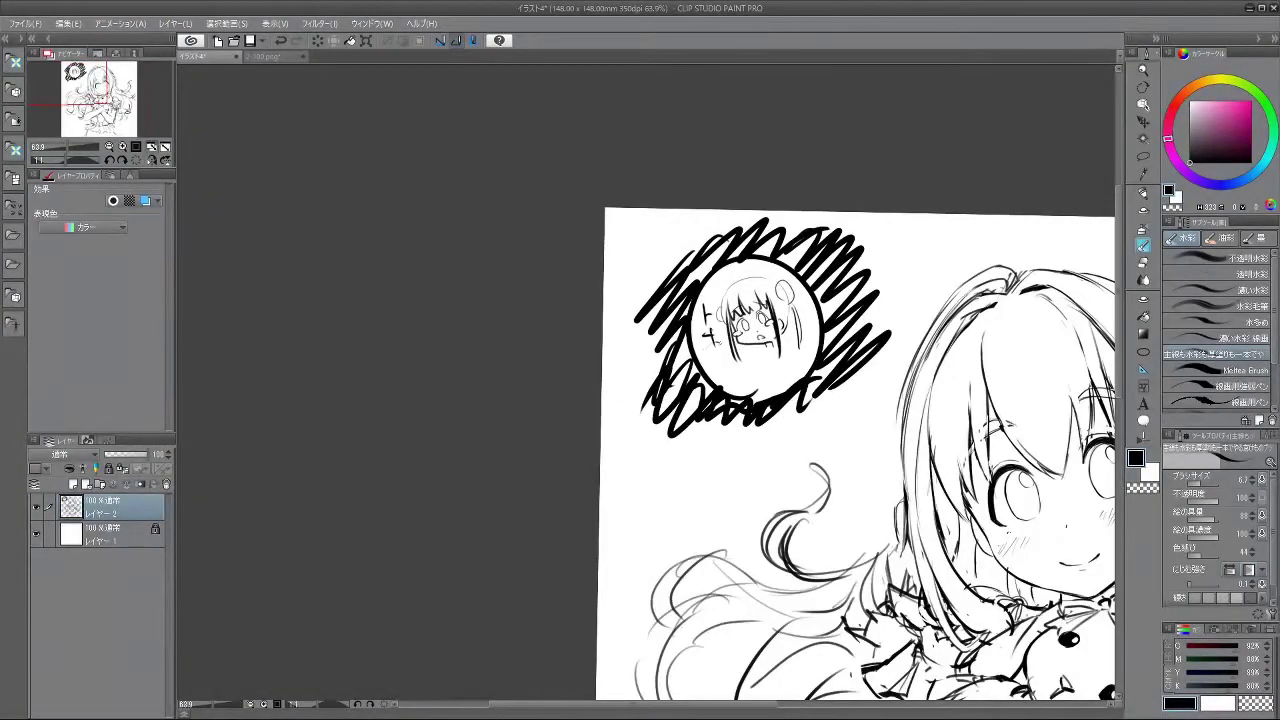
pyautogui.moveTo(817, 411); pyautogui.dragTo(713, 285)
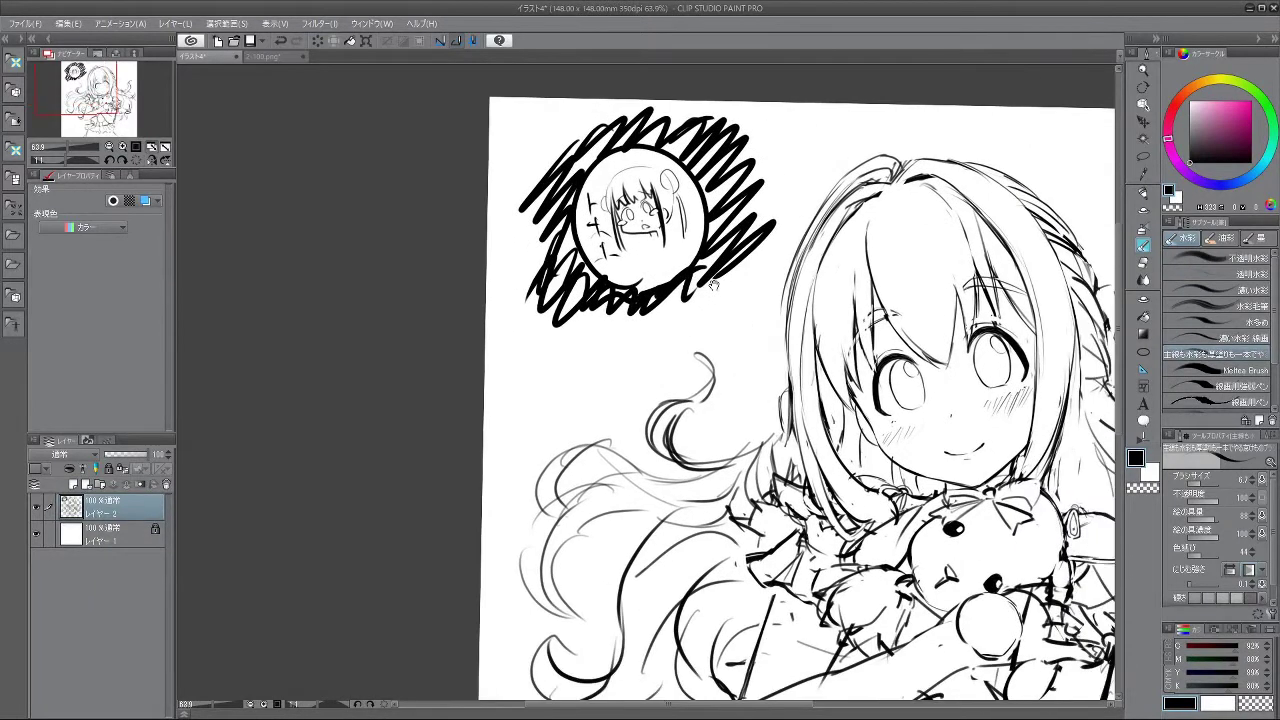
# - Clean up stray marks inside the upper arm and rework its outer line below the redrawn frill
pyautogui.moveTo(965, 393); pyautogui.dragTo(857, 285)
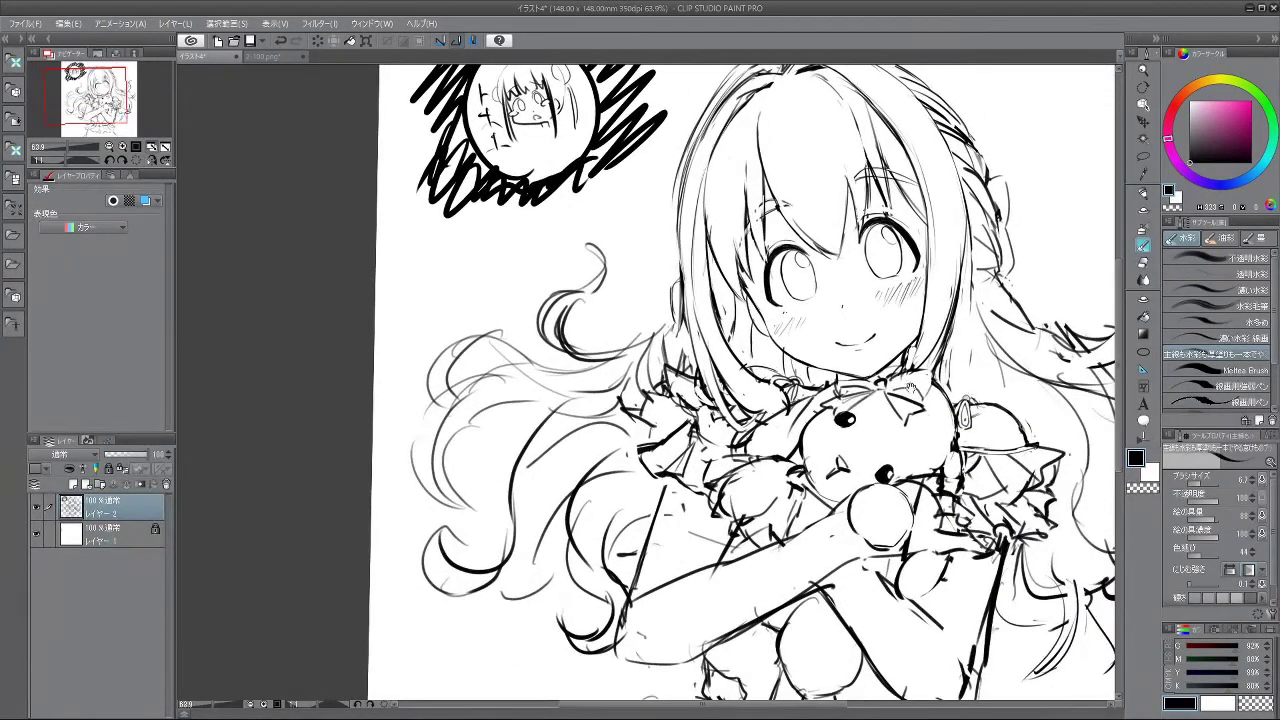
pyautogui.moveTo(899, 360); pyautogui.dragTo(853, 261)
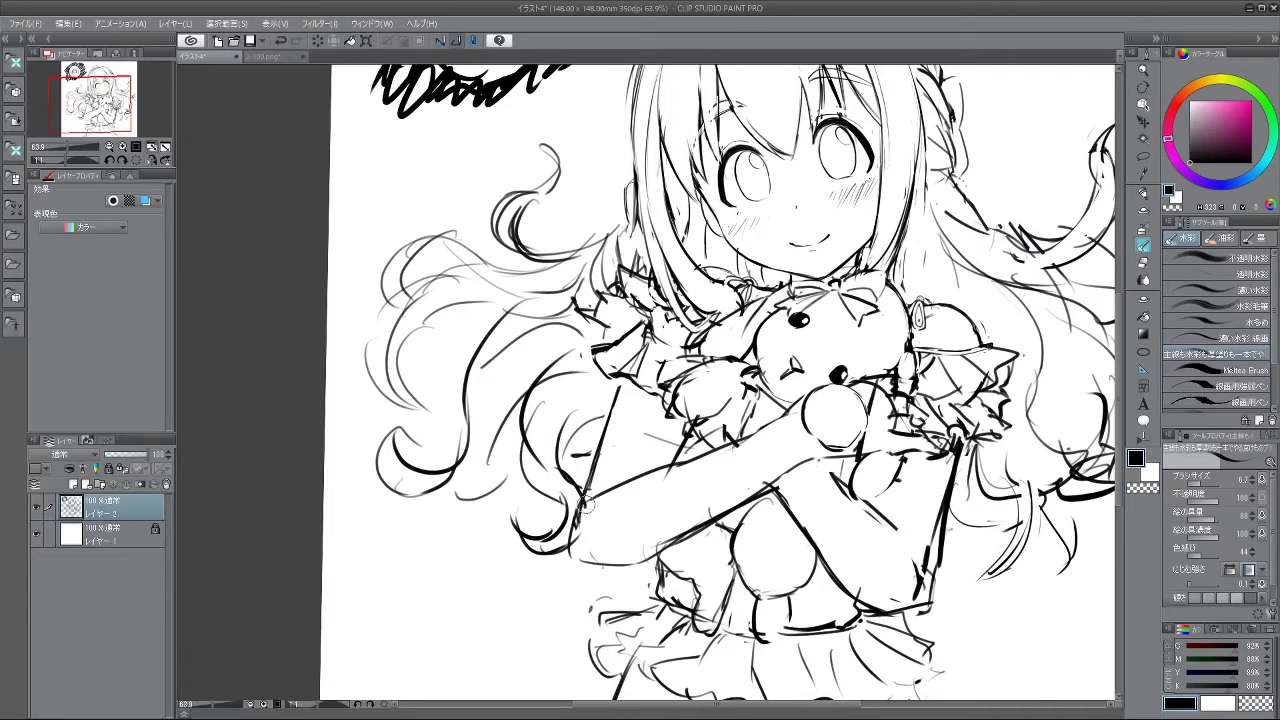
pyautogui.moveTo(706, 631); pyautogui.dragTo(763, 610)
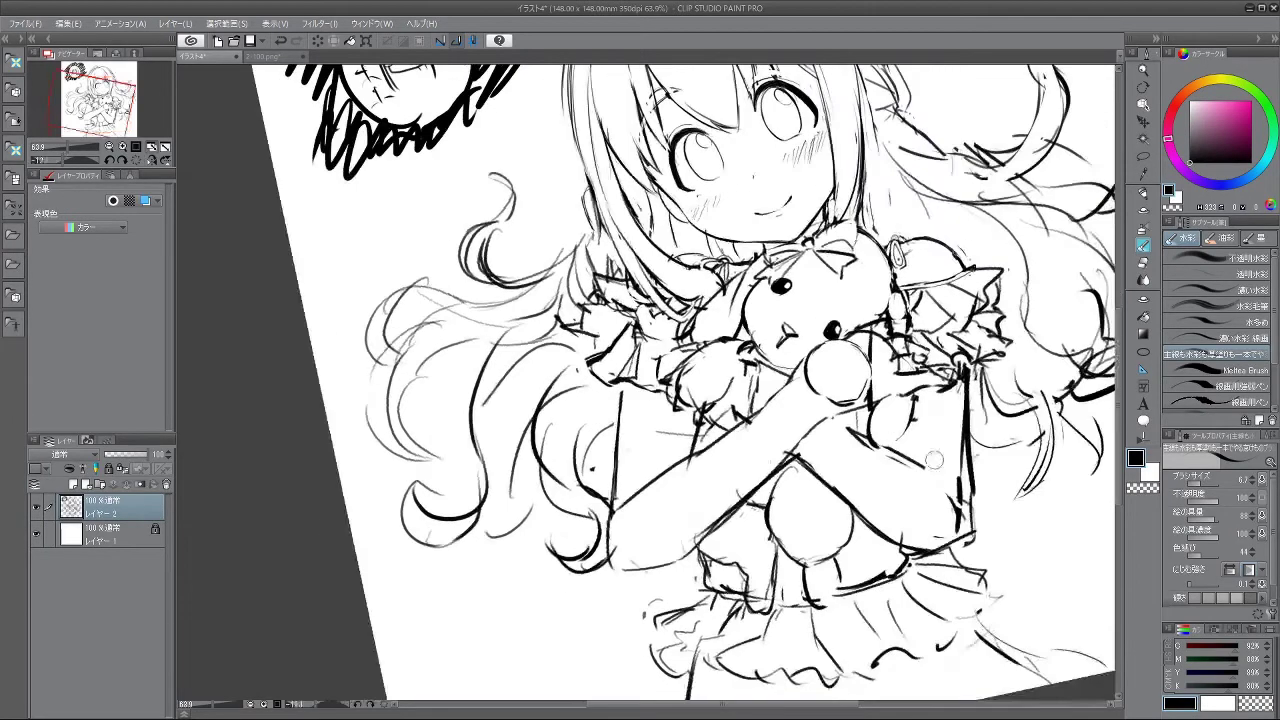
pyautogui.scroll(-5, 850, 355)
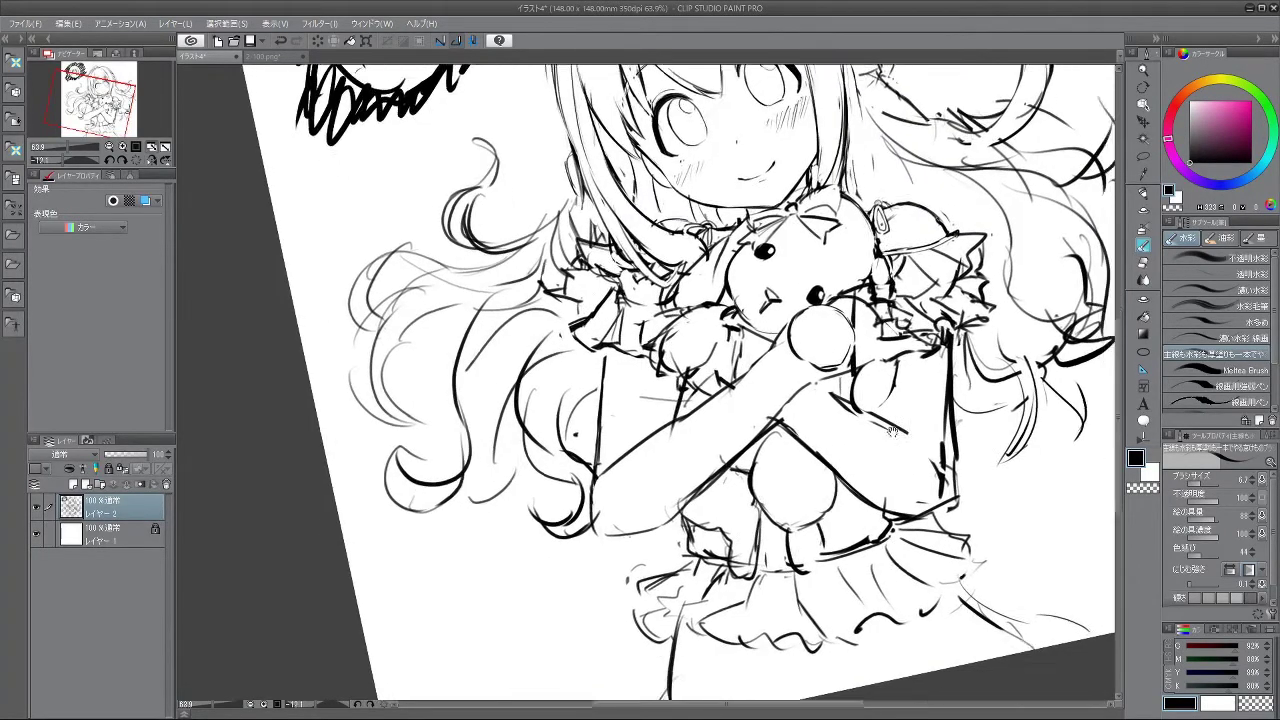
pyautogui.scroll(3, 857, 362)
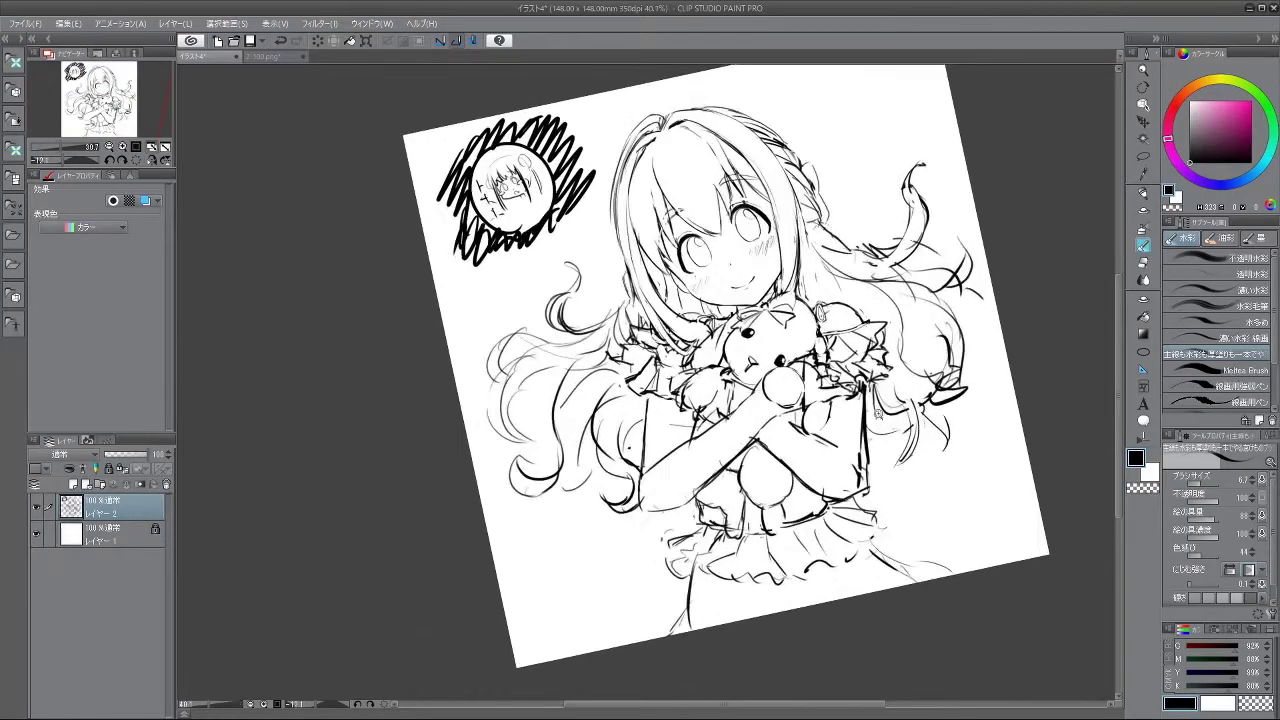
pyautogui.moveTo(677, 583)
pyautogui.mouseDown()
pyautogui.moveTo(651, 586)
pyautogui.moveTo(675, 583)
pyautogui.mouseUp()
pyautogui.moveTo(645, 403)
pyautogui.mouseDown()
pyautogui.moveTo(639, 466)
pyautogui.moveTo(645, 453)
pyautogui.mouseUp()
pyautogui.hotkey('ctrl', 'z')
pyautogui.hotkey('ctrl', 'z')
pyautogui.moveTo(652, 403); pyautogui.dragTo(640, 470)
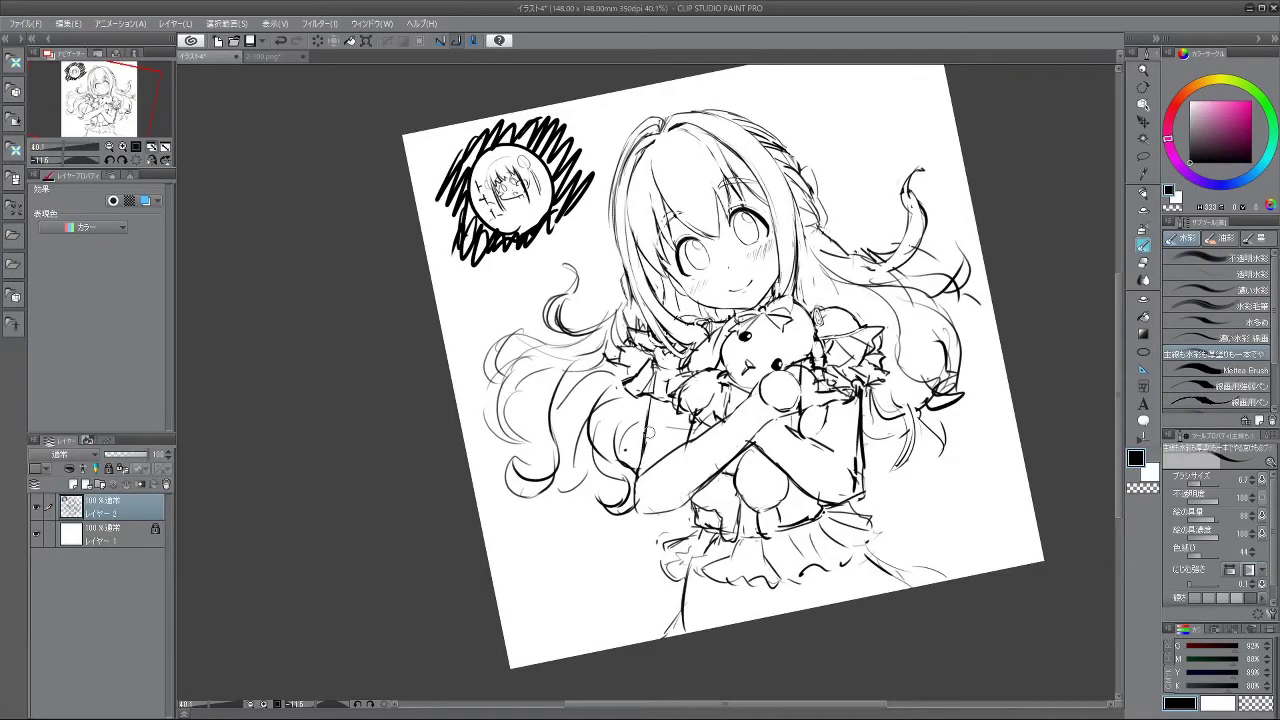
# - Try further strokes around the upper arm and elbow at a rotated canvas angle, and undo them
pyautogui.moveTo(565, 553)
pyautogui.mouseDown()
pyautogui.moveTo(826, 470)
pyautogui.moveTo(851, 234)
pyautogui.moveTo(615, 190)
pyautogui.mouseUp()
pyautogui.hotkey('ctrl', 'z')
pyautogui.moveTo(600, 303)
pyautogui.mouseDown()
pyautogui.moveTo(575, 362)
pyautogui.moveTo(578, 347)
pyautogui.mouseUp()
pyautogui.hotkey('ctrl', 'z')
pyautogui.hotkey('ctrl', 'z')
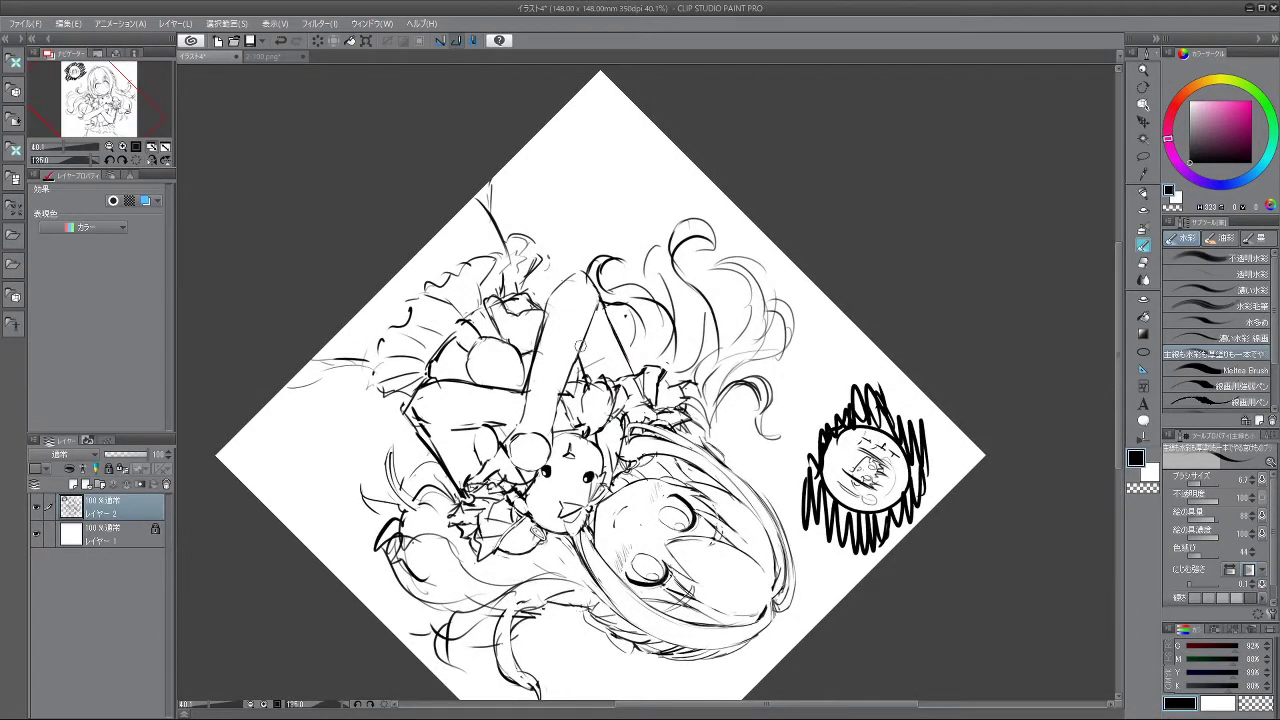
pyautogui.moveTo(541, 355); pyautogui.dragTo(760, 384)
pyautogui.moveTo(730, 514)
pyautogui.mouseDown()
pyautogui.moveTo(649, 541)
pyautogui.moveTo(613, 437)
pyautogui.mouseUp()
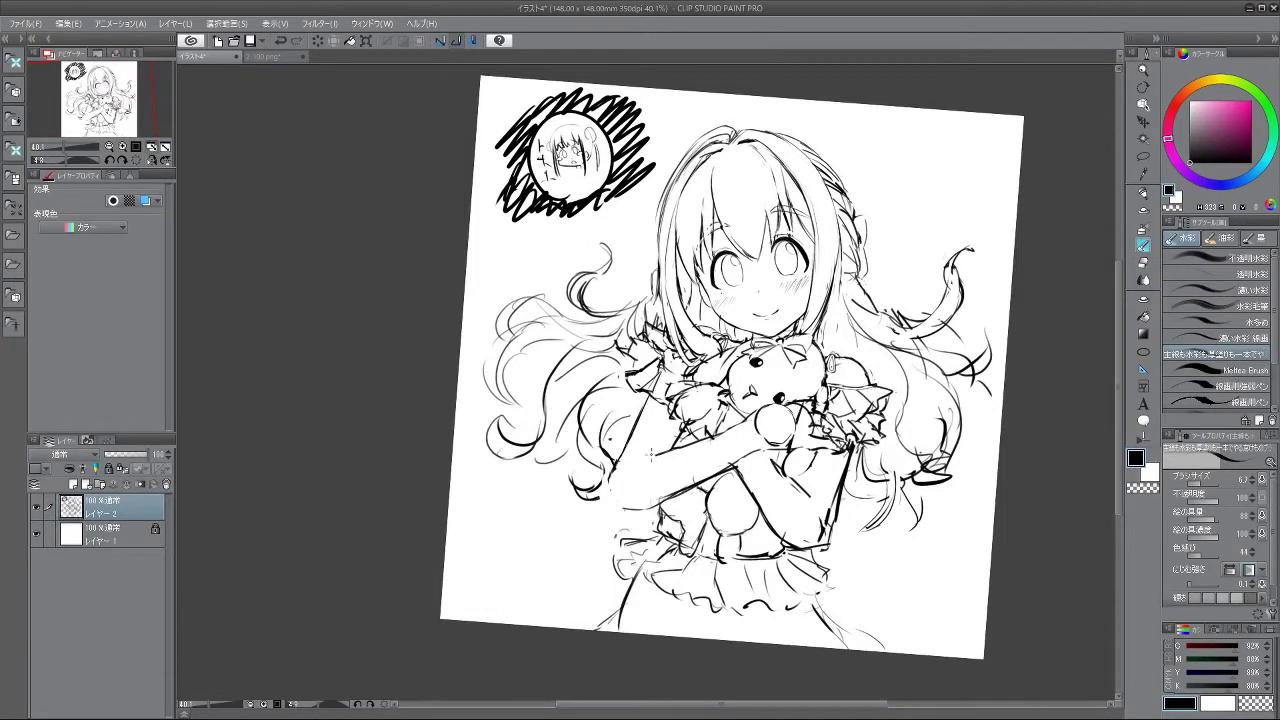
# - Undo the last strokes and redraw the outline of the forearm and elbow crossing below the plush
pyautogui.hotkey('ctrl', 'z')
pyautogui.hotkey('ctrl', 'z')
pyautogui.moveTo(664, 454)
pyautogui.mouseDown()
pyautogui.moveTo(610, 486)
pyautogui.moveTo(774, 412)
pyautogui.moveTo(782, 376)
pyautogui.moveTo(769, 401)
pyautogui.mouseUp()
pyautogui.moveTo(773, 395)
pyautogui.mouseDown()
pyautogui.moveTo(636, 255)
pyautogui.moveTo(526, 419)
pyautogui.moveTo(597, 499)
pyautogui.moveTo(625, 596)
pyautogui.mouseUp()
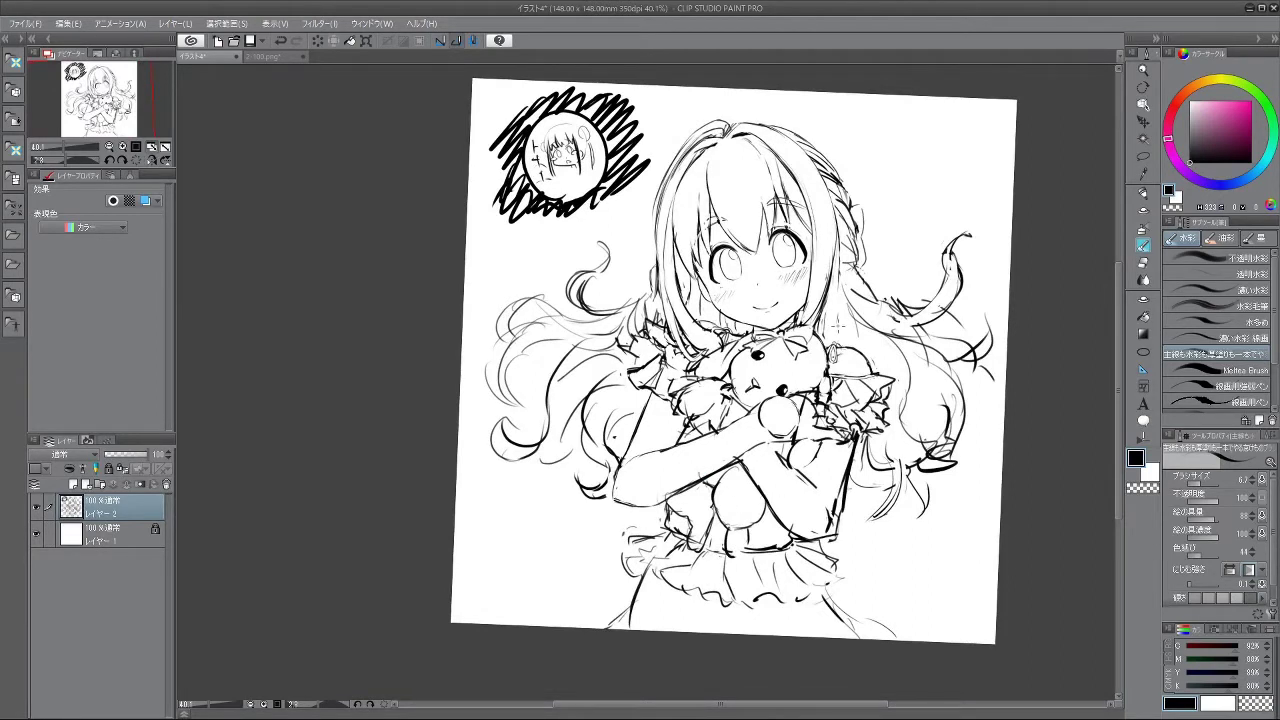
pyautogui.moveTo(772, 576); pyautogui.dragTo(800, 499)
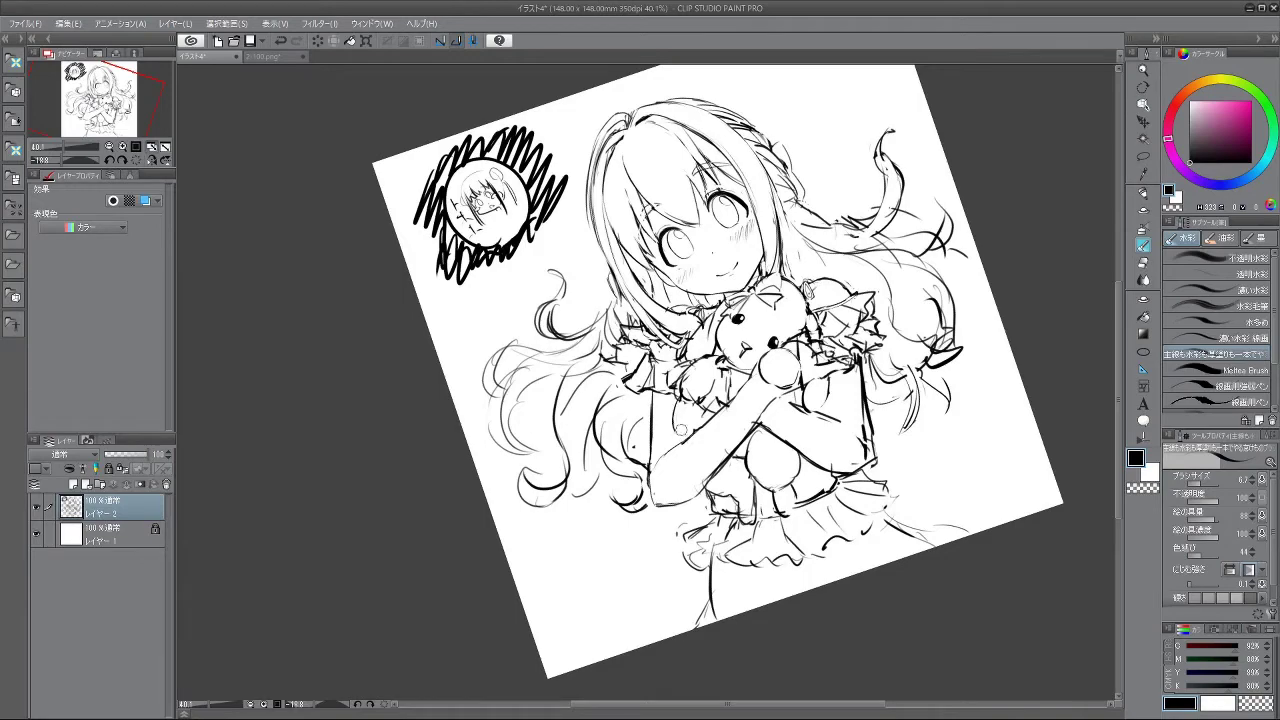
pyautogui.moveTo(844, 611); pyautogui.dragTo(918, 250)
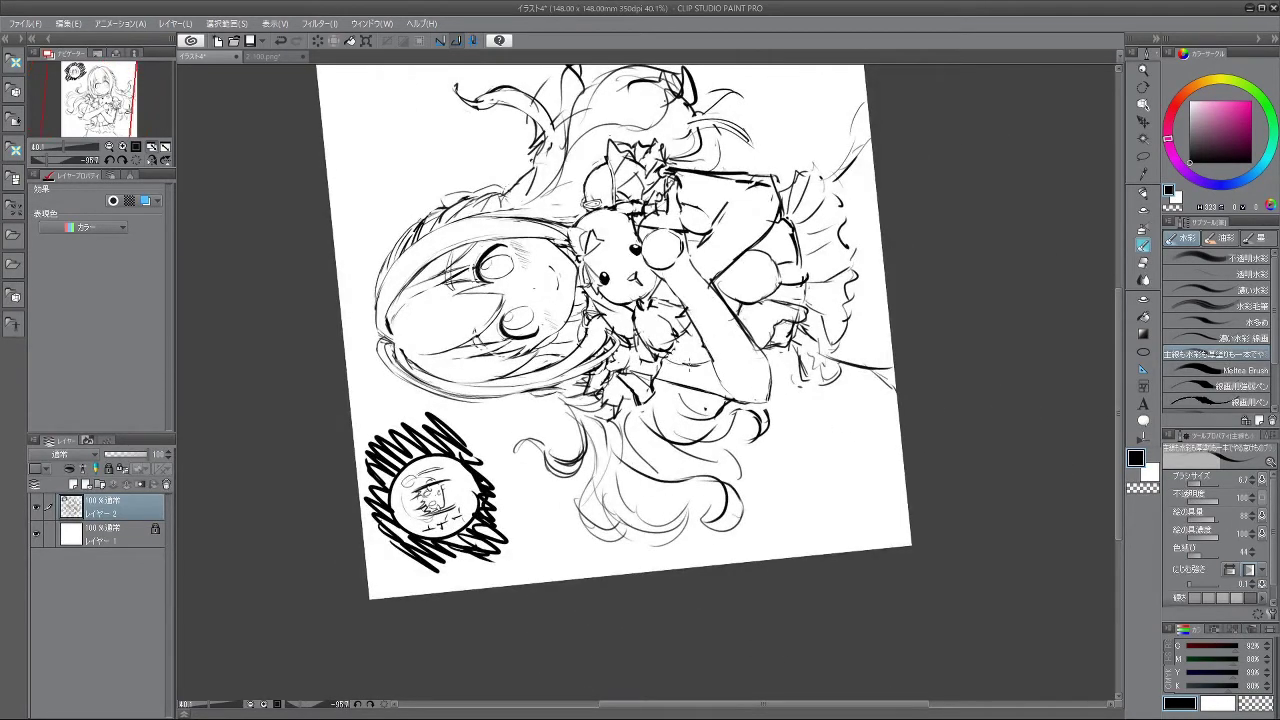
# - Undo the last arm strokes and enlarge the brush
pyautogui.hotkey('ctrl', 'z')
pyautogui.moveTo(668, 358); pyautogui.dragTo(694, 370)
pyautogui.hotkey('ctrl', 'z')
pyautogui.press(']')
pyautogui.moveTo(725, 473)
pyautogui.mouseDown()
pyautogui.moveTo(752, 286)
pyautogui.moveTo(508, 330)
pyautogui.moveTo(537, 477)
pyautogui.mouseUp()
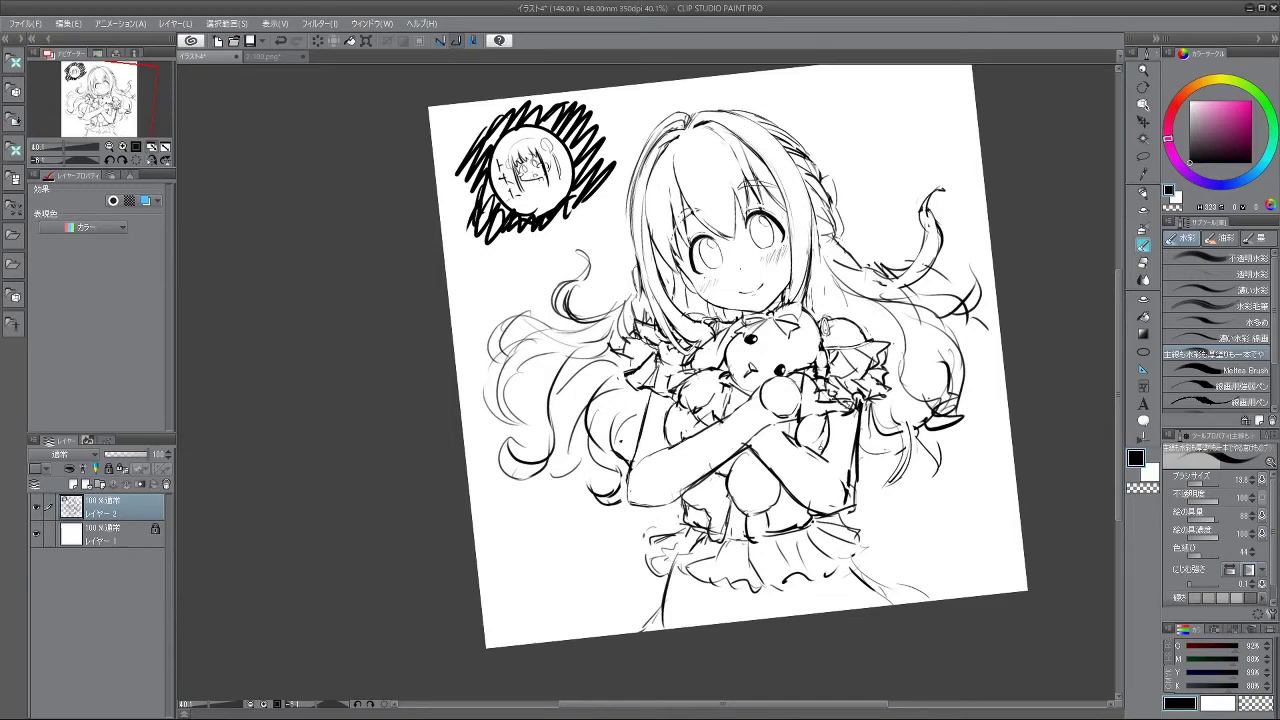
pyautogui.moveTo(730, 607); pyautogui.dragTo(850, 511)
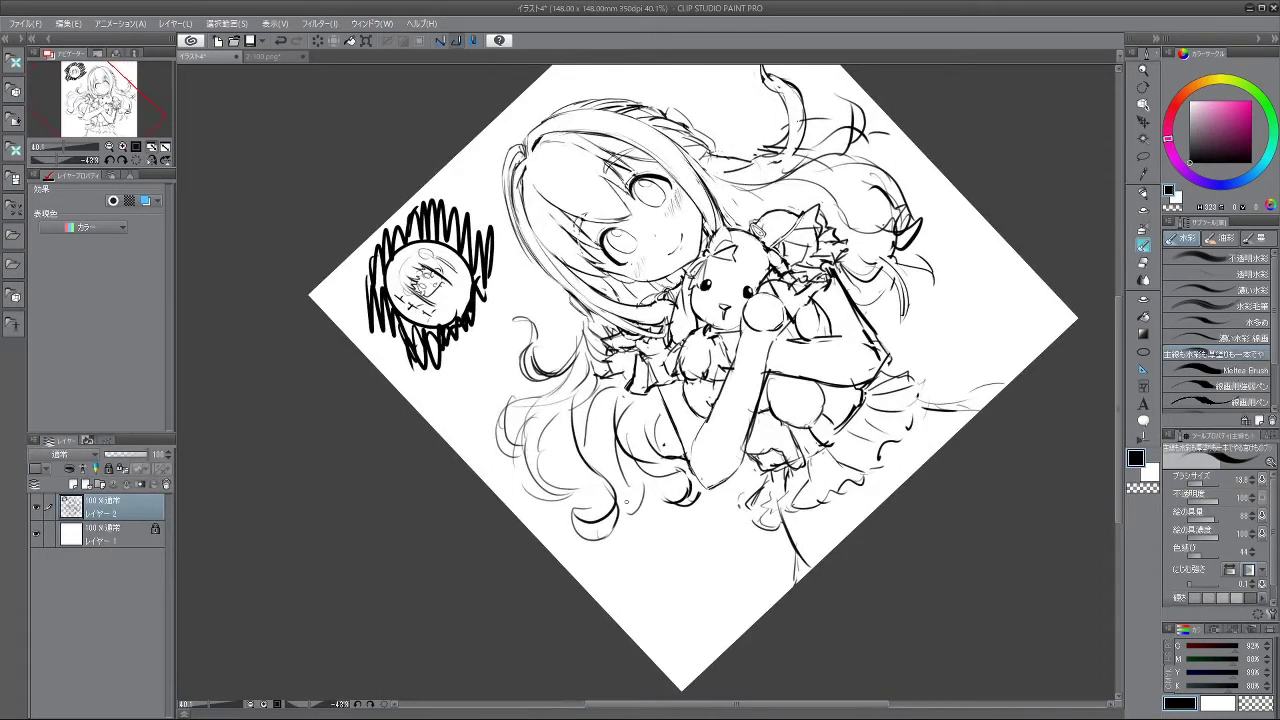
# - Try further strokes near the elbow and around the flowing hair at a rotated canvas angle, and undo them
pyautogui.moveTo(660, 500); pyautogui.dragTo(686, 550)
pyautogui.moveTo(735, 480); pyautogui.dragTo(746, 510)
pyautogui.hotkey('ctrl', 'z')
pyautogui.moveTo(914, 226)
pyautogui.mouseDown()
pyautogui.moveTo(926, 211)
pyautogui.moveTo(907, 236)
pyautogui.mouseUp()
pyautogui.hotkey('ctrl', 'z')
pyautogui.hotkey('ctrl', 'z')
pyautogui.moveTo(969, 281); pyautogui.dragTo(920, 352)
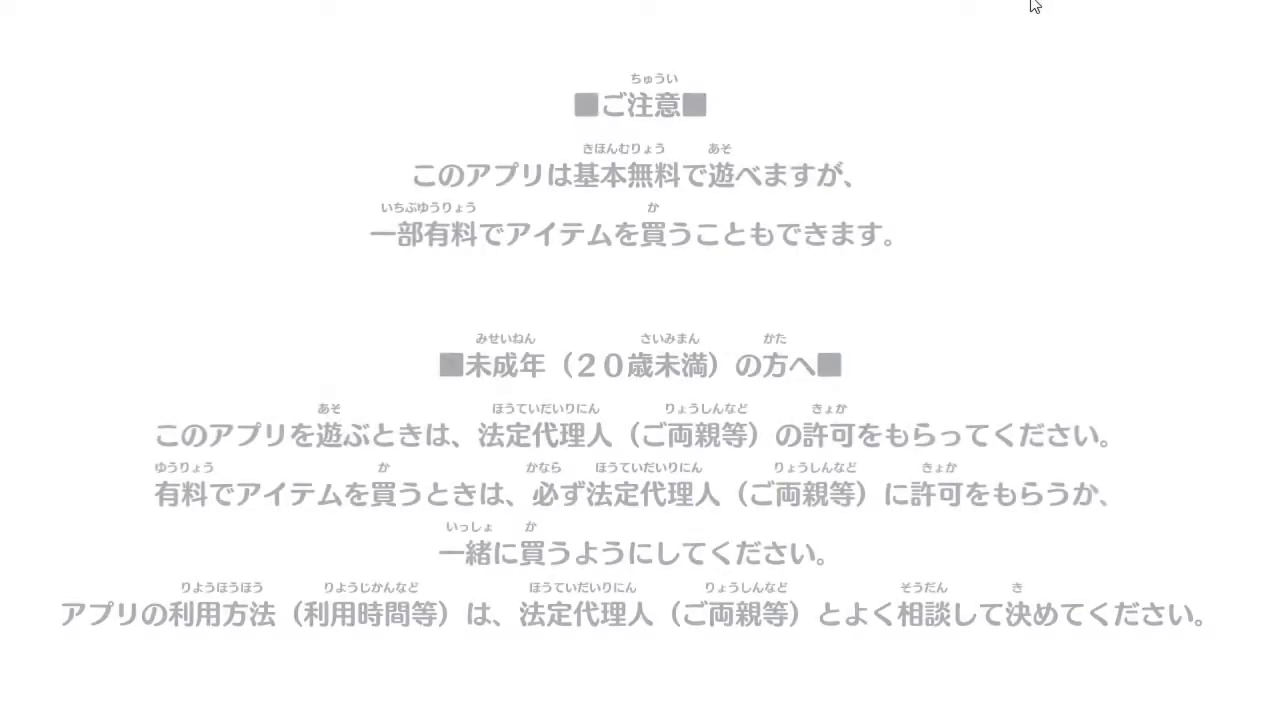
# - Switch to Princess Connect! Re:Dive, start the game, skip the login stamp scene and dismiss the event-ending notice
pyautogui.click(968, 268)
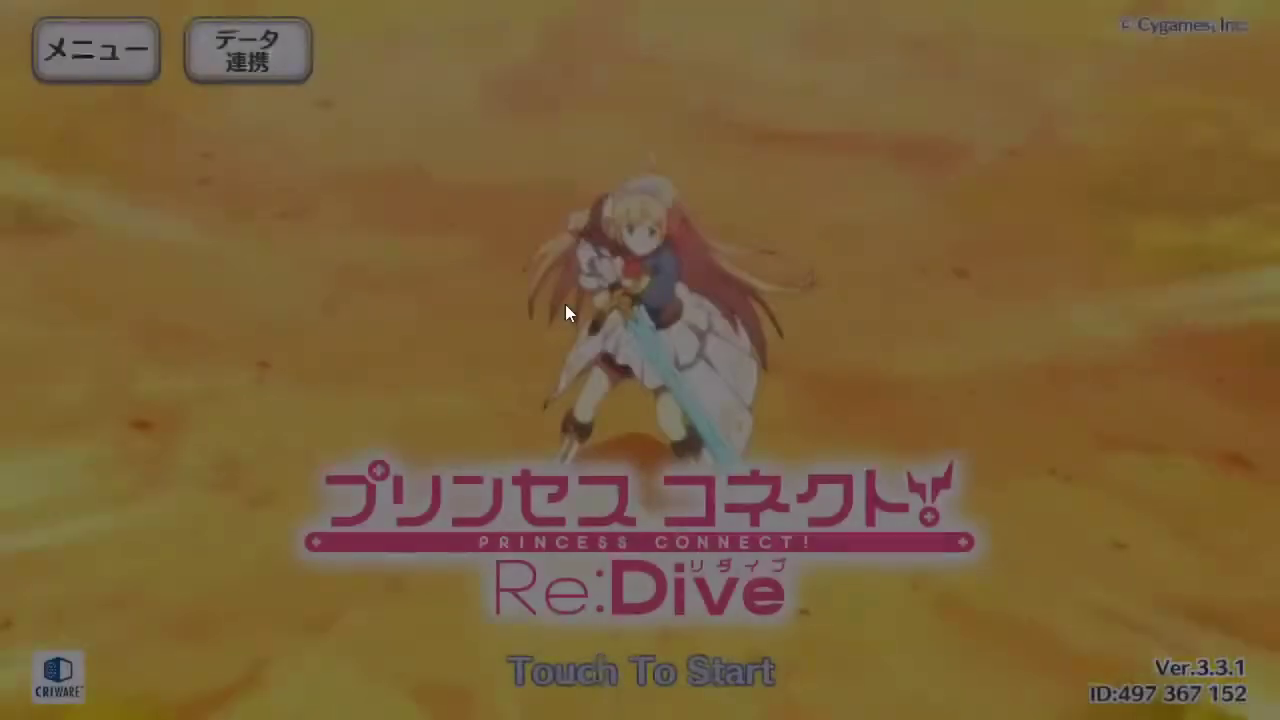
pyautogui.click(609, 366)
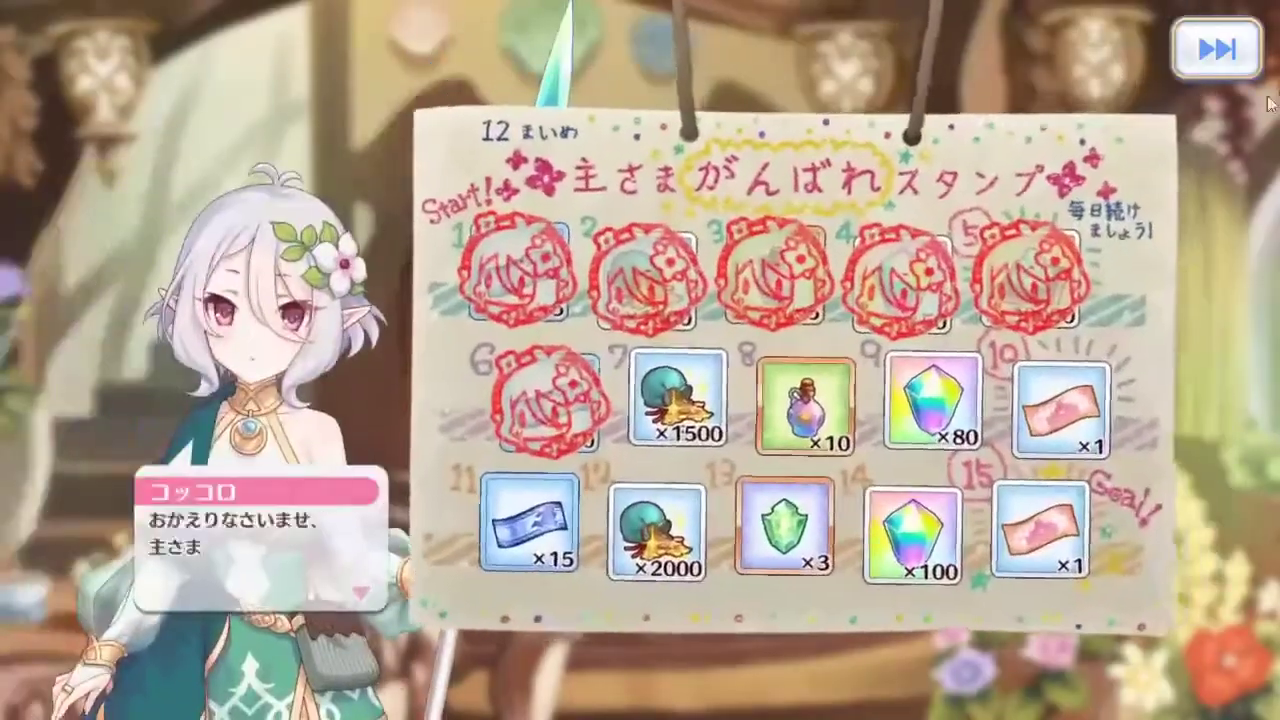
pyautogui.click(1220, 58)
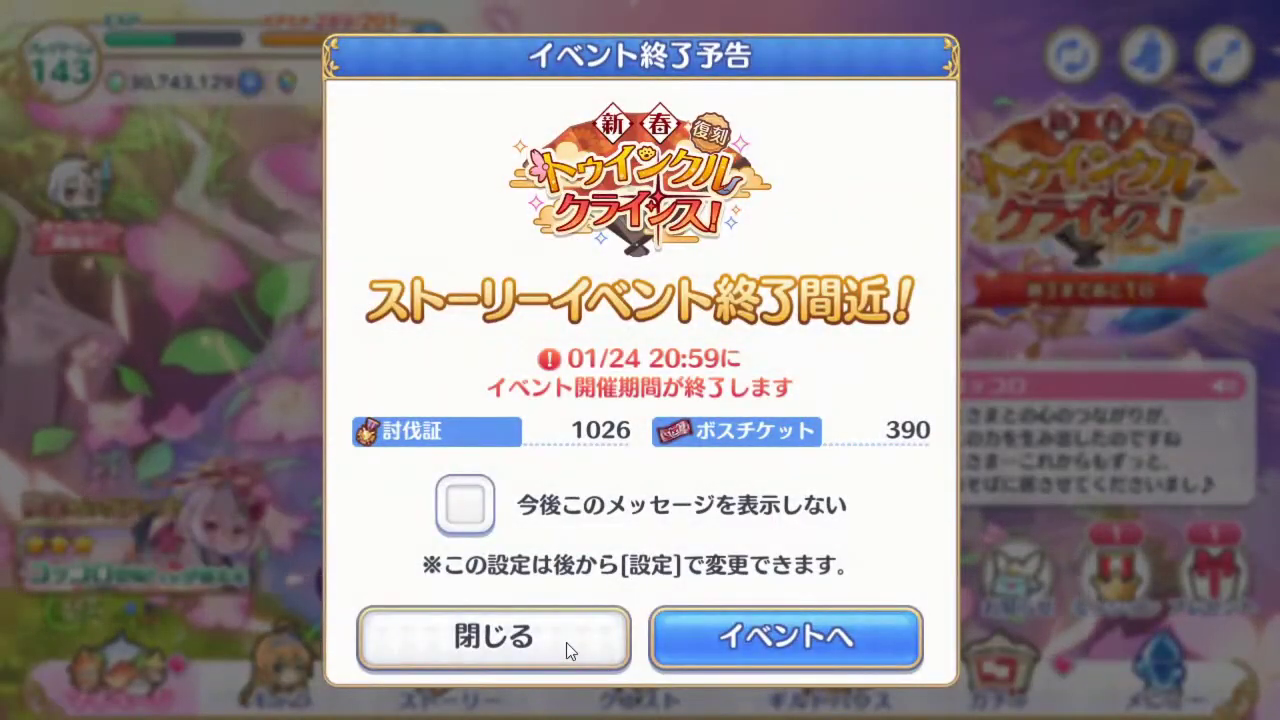
pyautogui.click(568, 648)
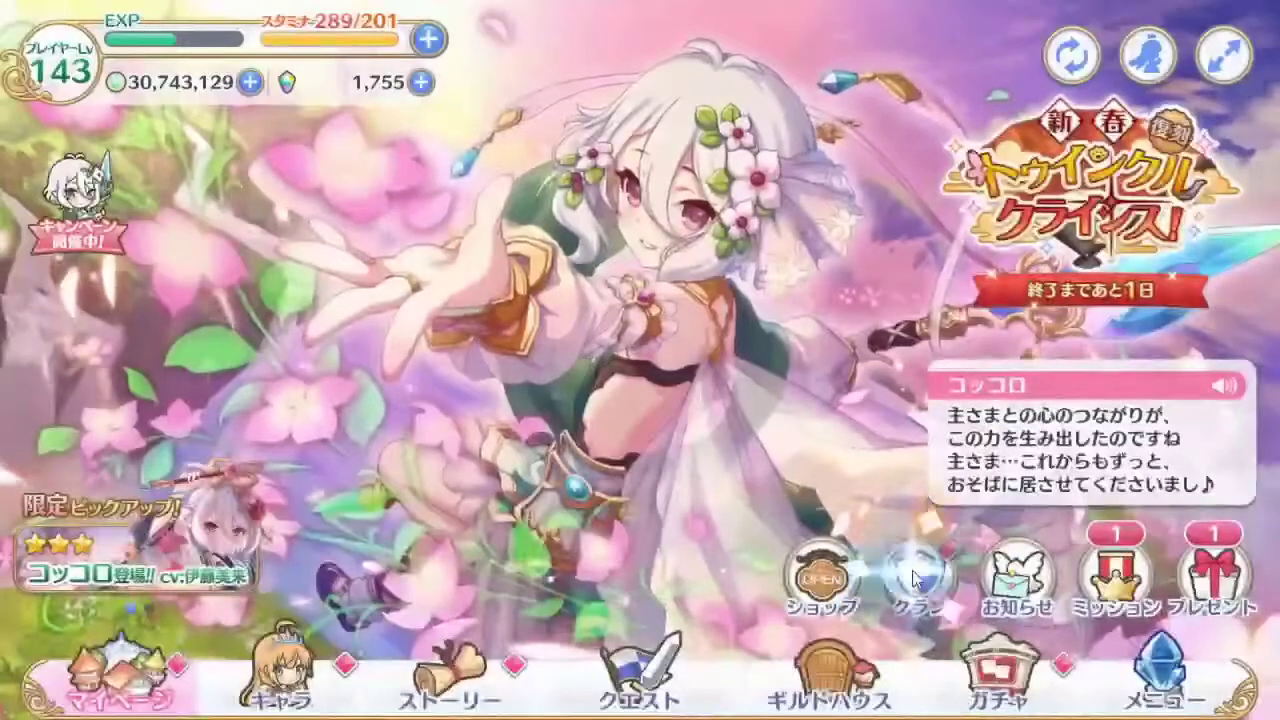
# - Accept the received-like reward in the clan and give a like to the level 95 member in the member list
pyautogui.click(915, 565)
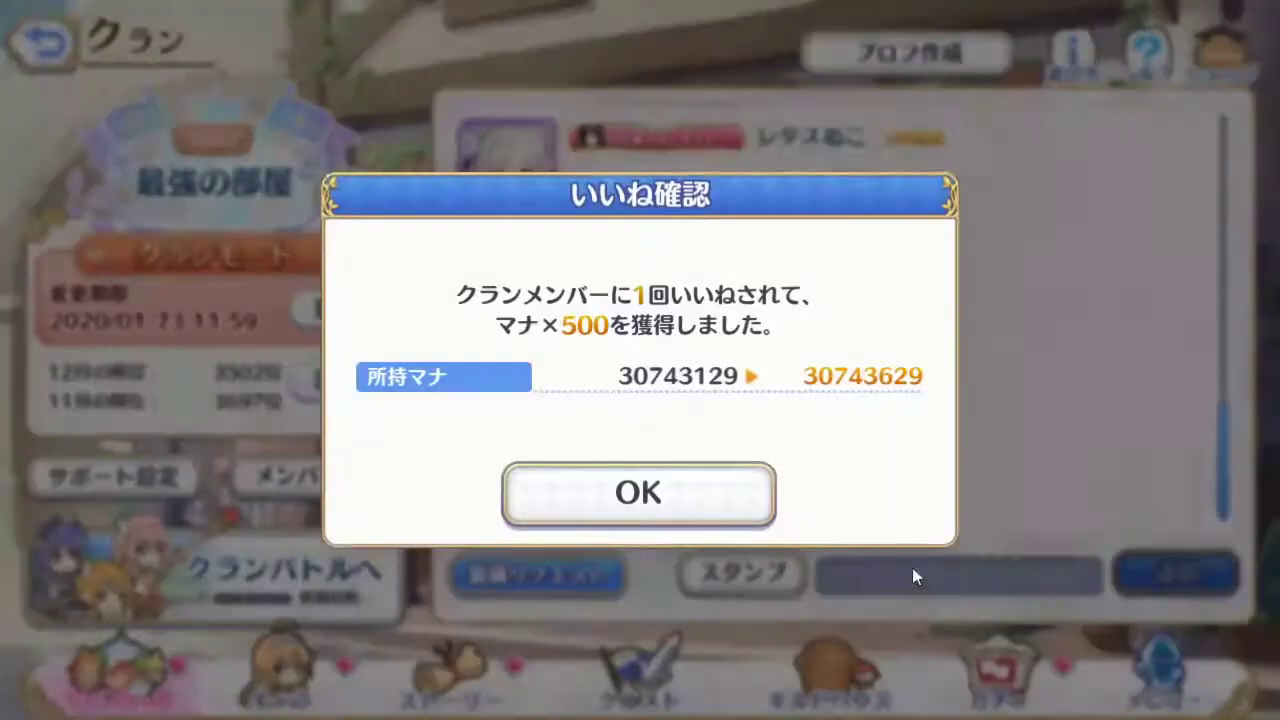
pyautogui.click(676, 501)
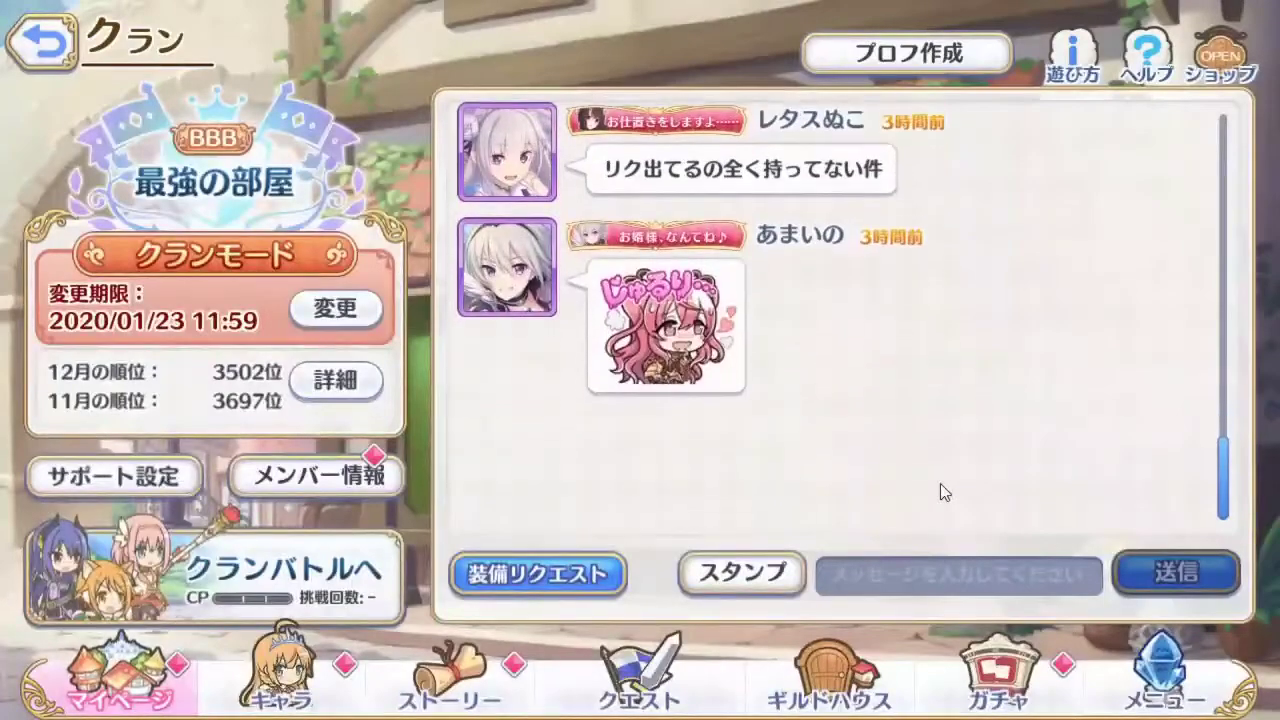
pyautogui.click(351, 500)
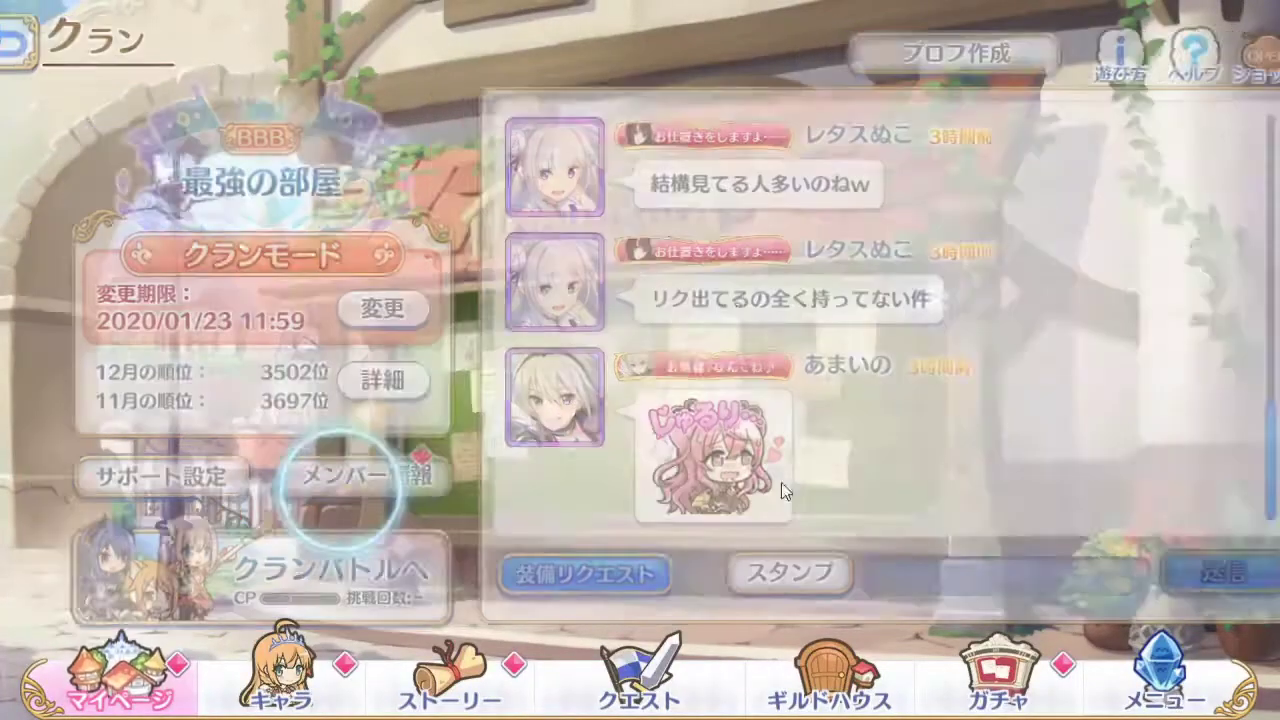
pyautogui.scroll(-3, 775, 415)
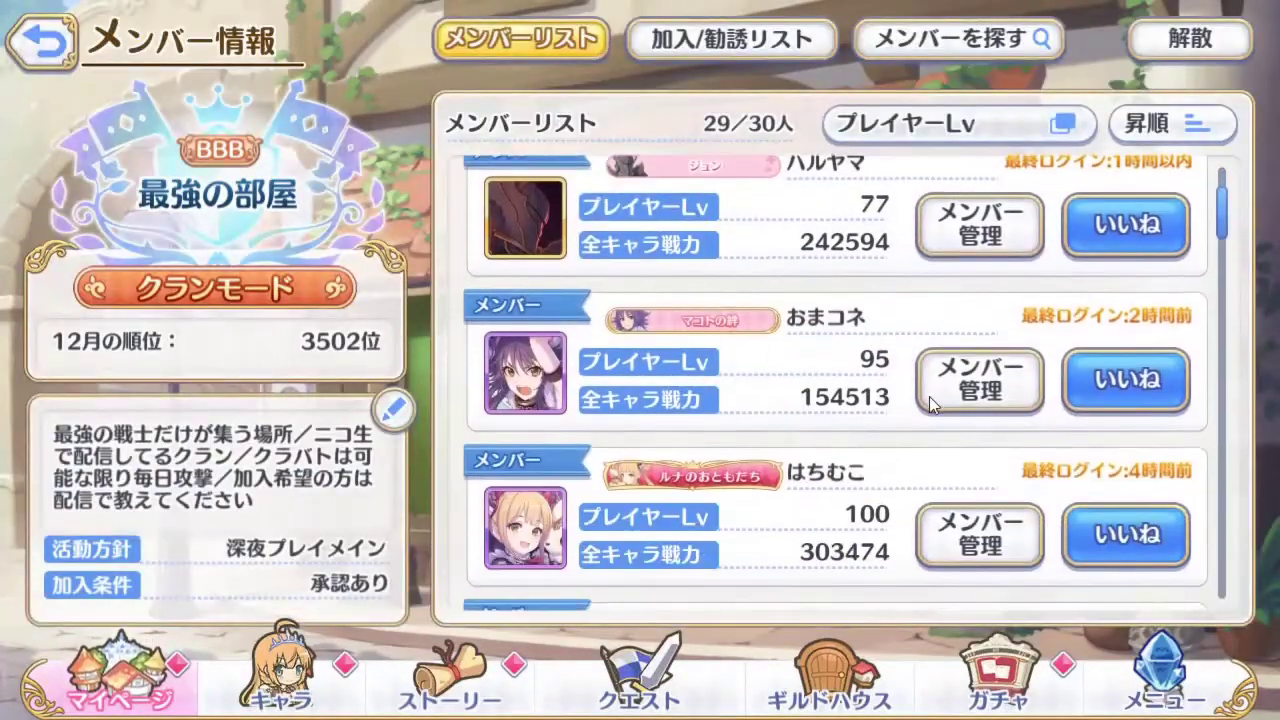
pyautogui.click(1123, 399)
pyautogui.click(640, 491)
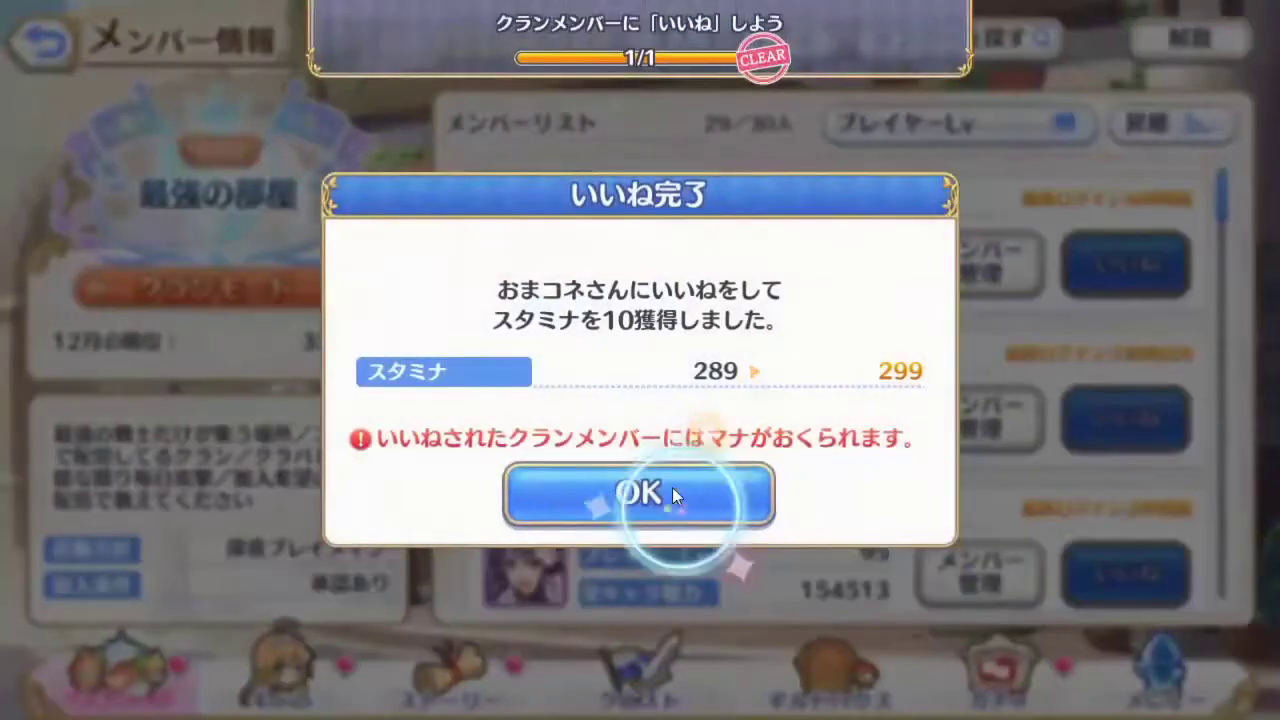
pyautogui.click(45, 40)
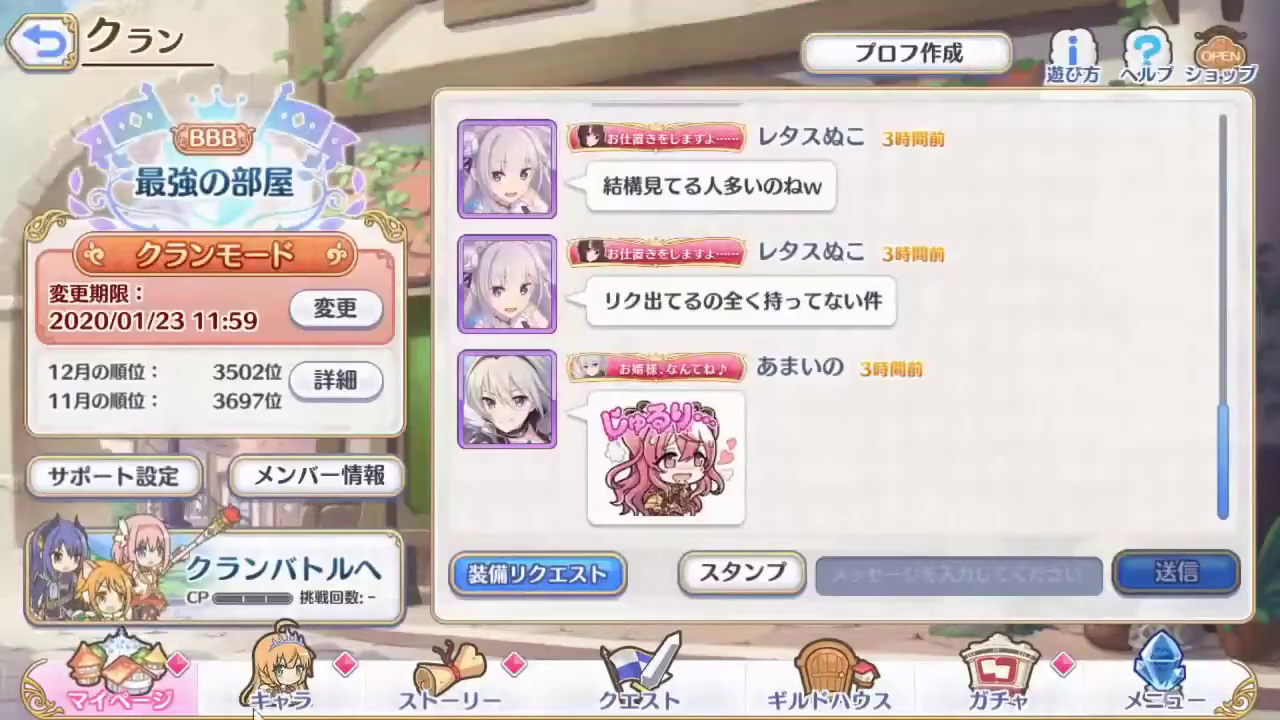
# - Return to the home page, open the New Year story event and dismiss its login bonus
pyautogui.click(130, 680)
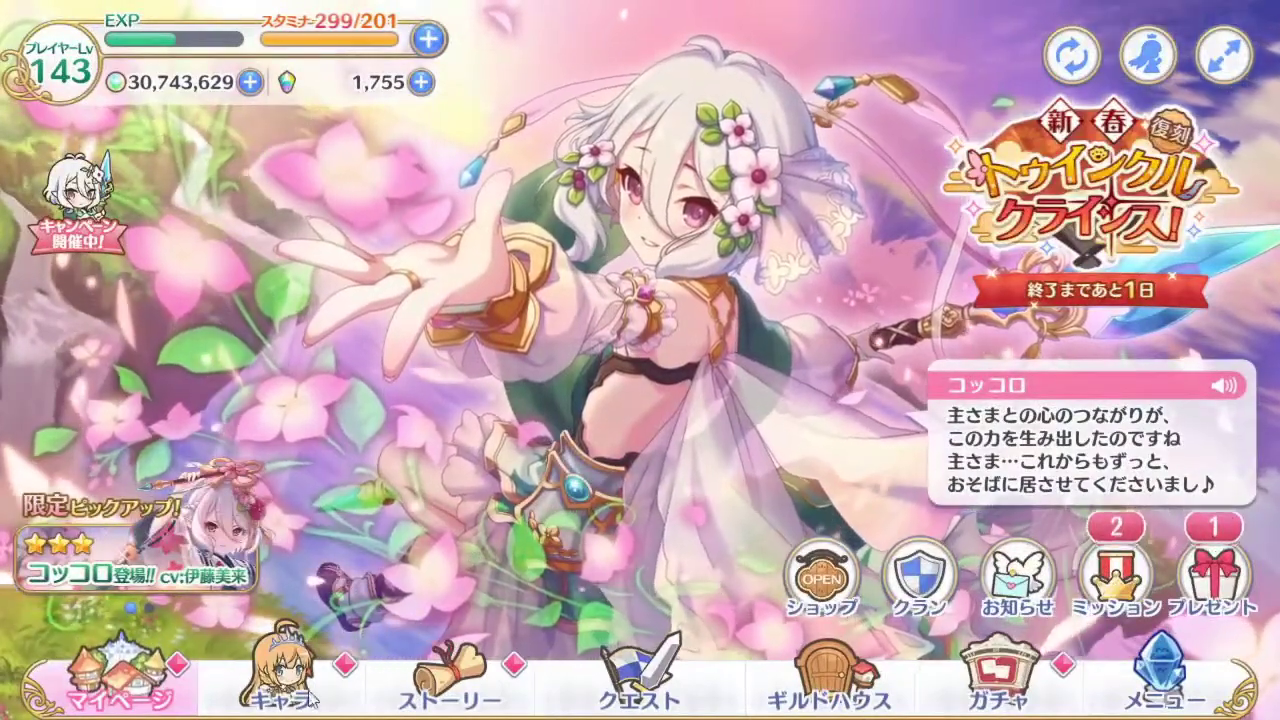
pyautogui.click(1102, 195)
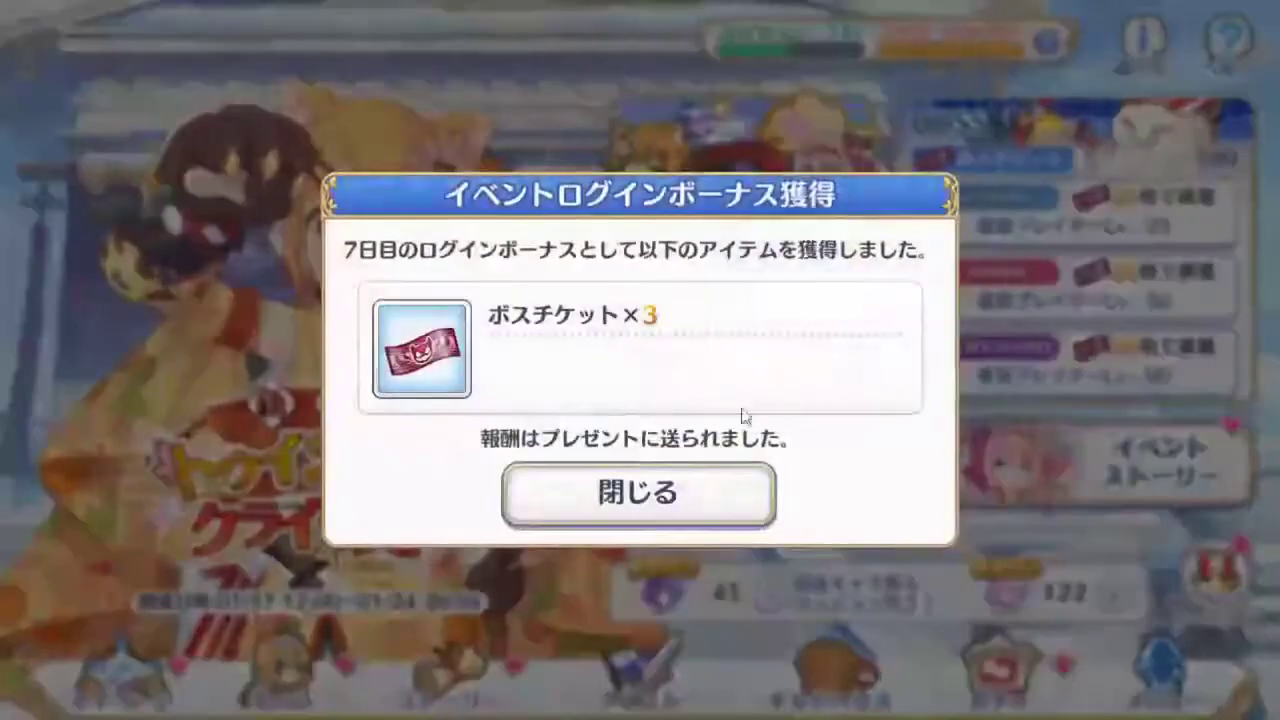
pyautogui.click(728, 494)
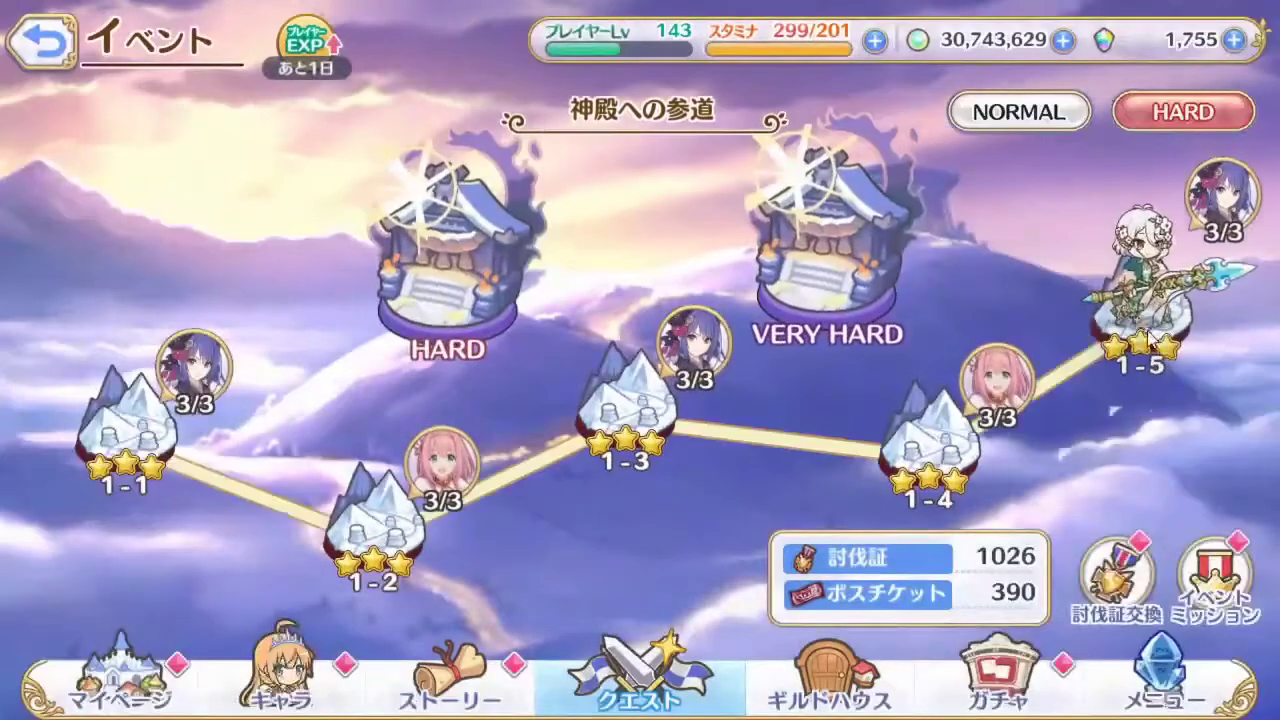
# - Clear event HARD stage 1-5 three times with 3 skip tickets and close the stage details
pyautogui.click(1146, 328)
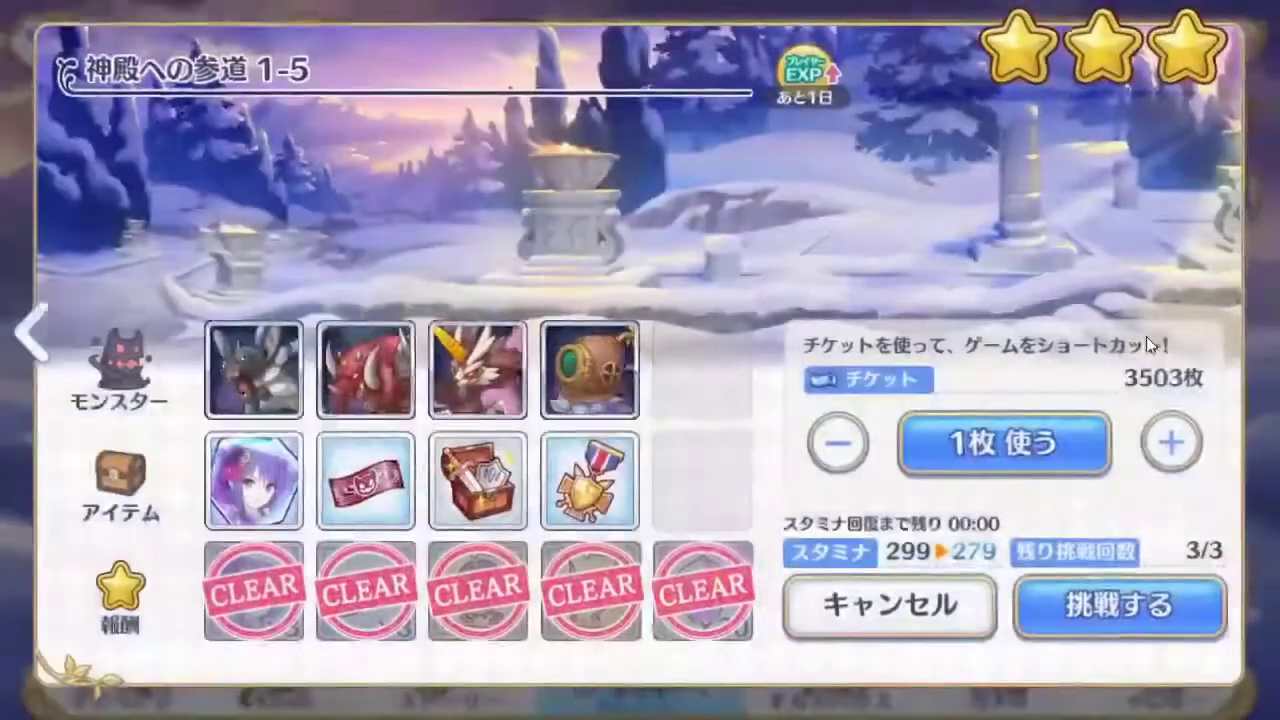
pyautogui.click(1168, 444)
pyautogui.click(1168, 444)
pyautogui.click(1004, 457)
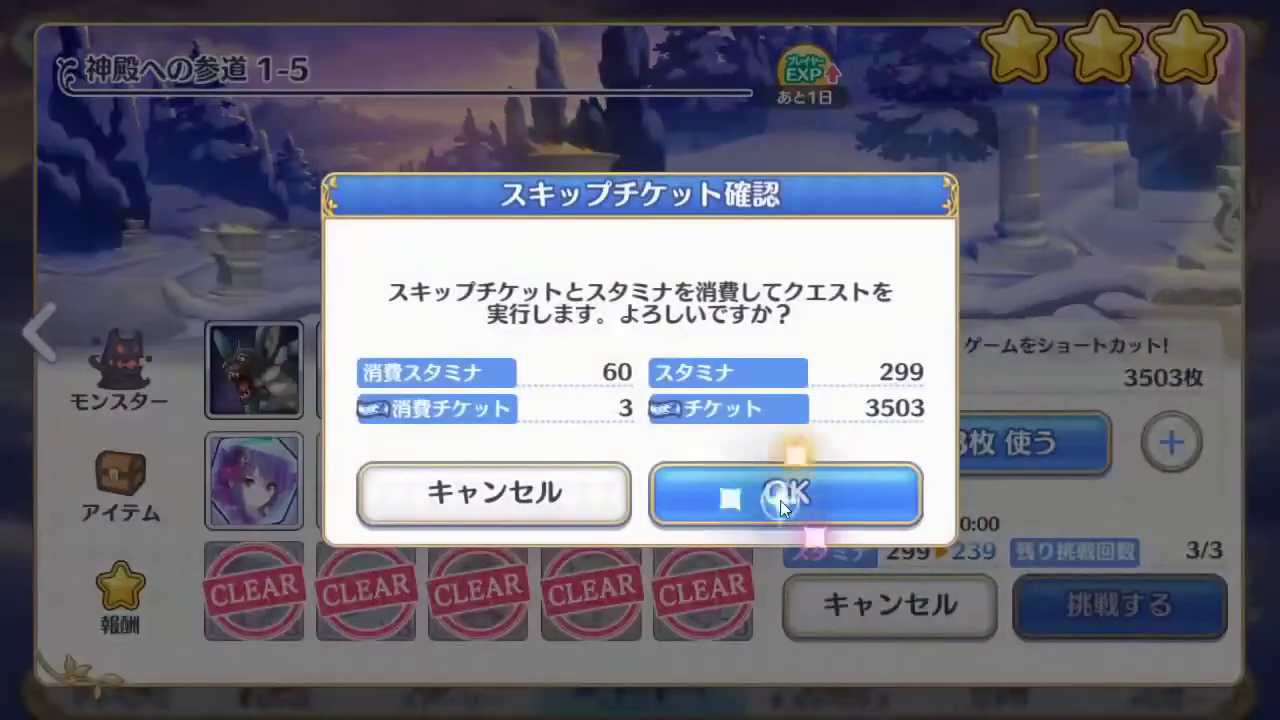
pyautogui.click(780, 495)
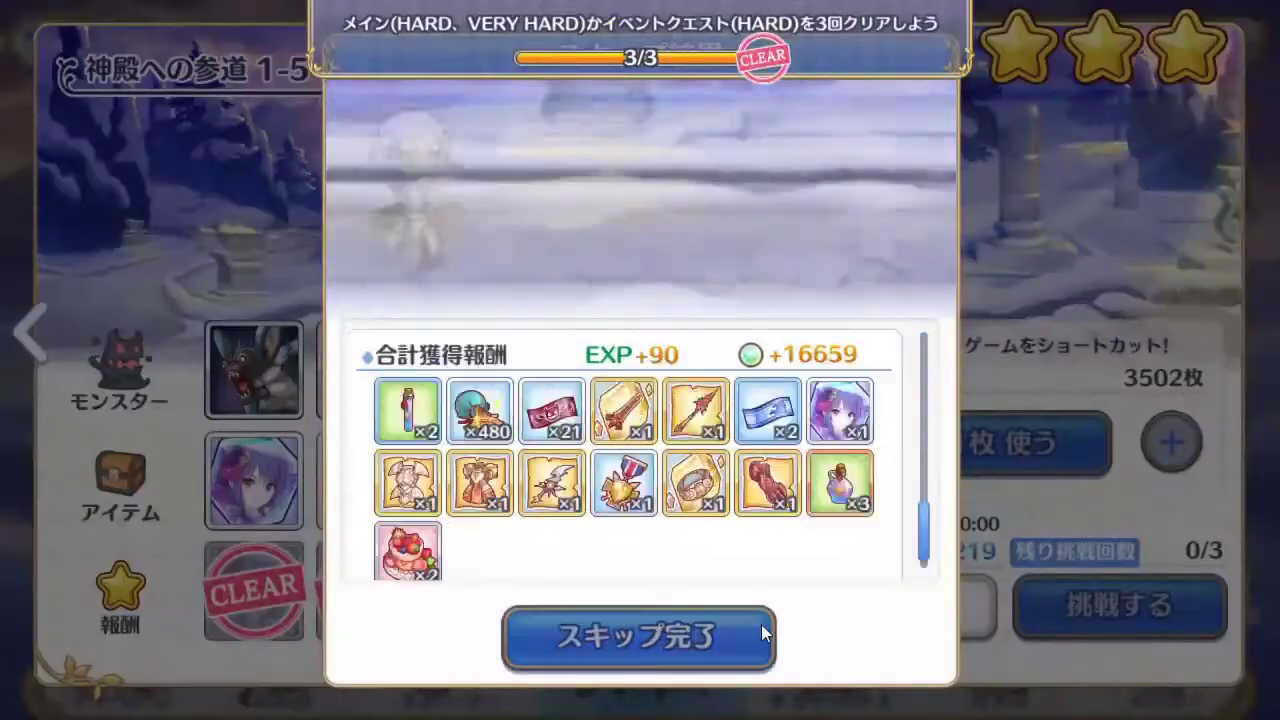
pyautogui.click(740, 624)
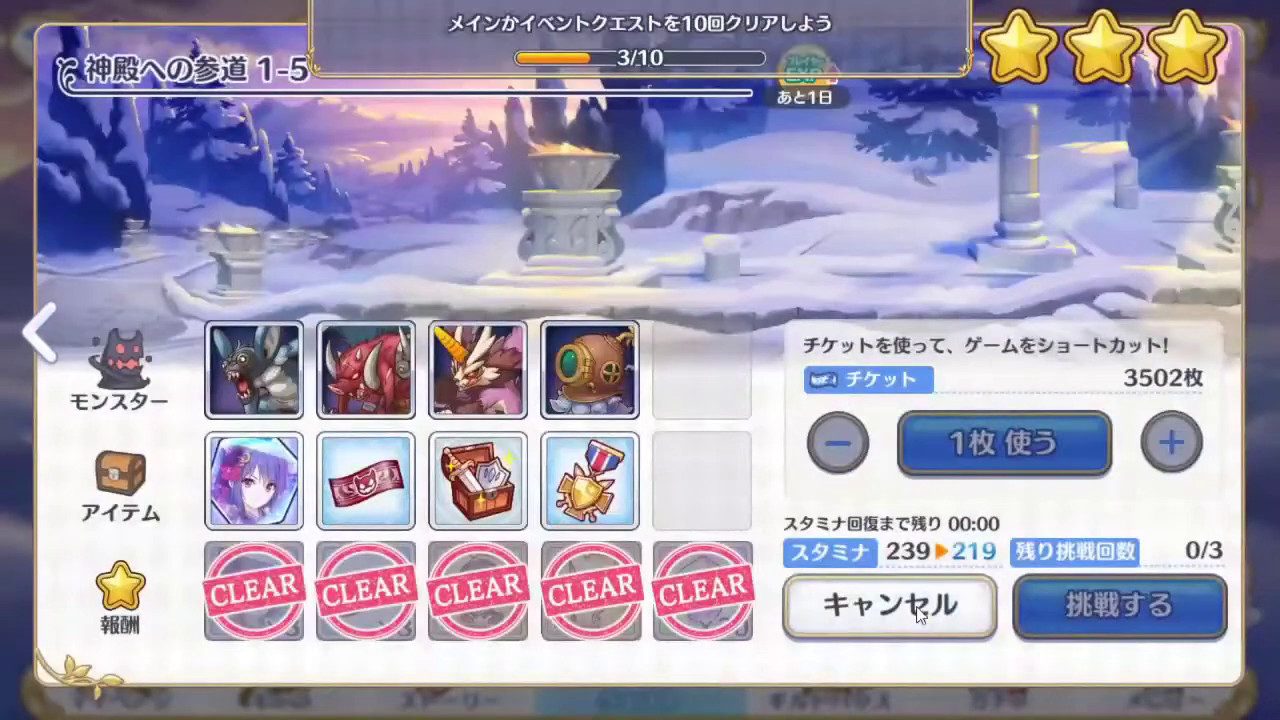
pyautogui.click(918, 624)
# - Clear event HARD stage 1-4 three times with 3 skip tickets and close the stage details
pyautogui.click(938, 458)
pyautogui.click(1167, 445)
pyautogui.click(1167, 445)
pyautogui.click(998, 455)
pyautogui.click(818, 489)
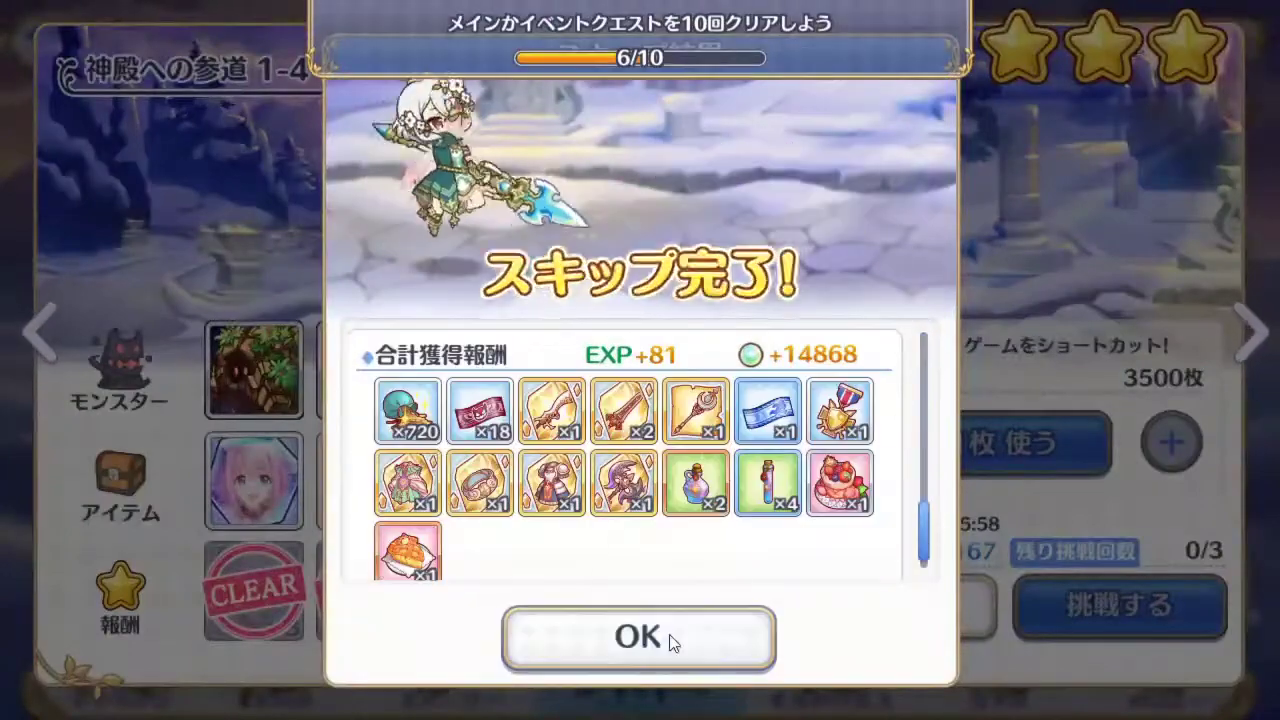
pyautogui.click(669, 634)
pyautogui.click(918, 622)
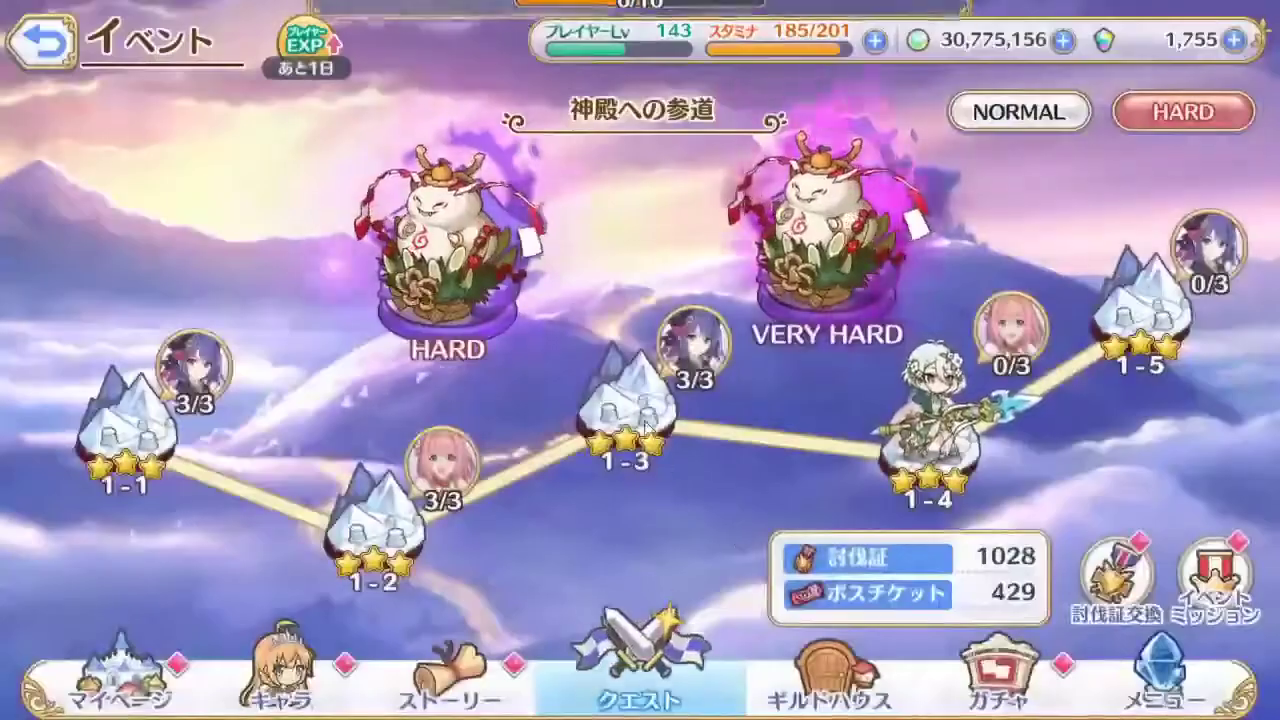
# - Clear event HARD stage 1-3 three times with 3 skip tickets and dismiss the results
pyautogui.click(614, 471)
pyautogui.click(1167, 440)
pyautogui.click(1167, 440)
pyautogui.click(1093, 462)
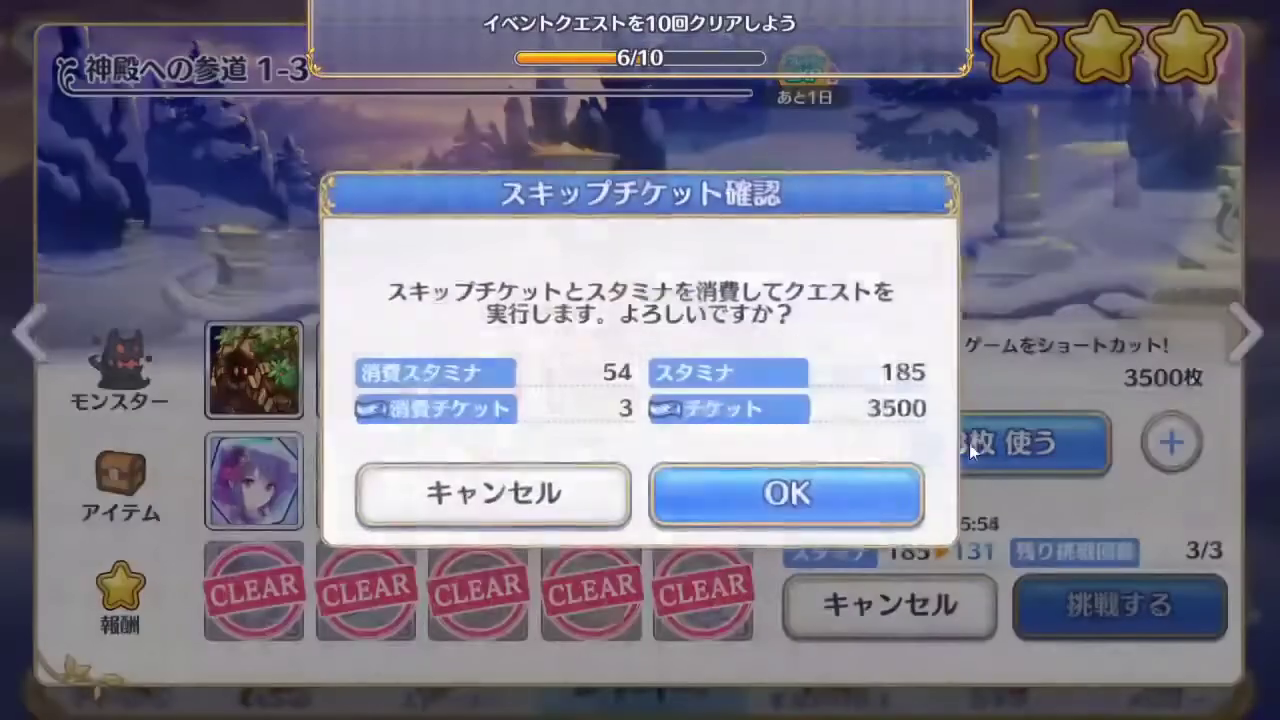
pyautogui.click(771, 487)
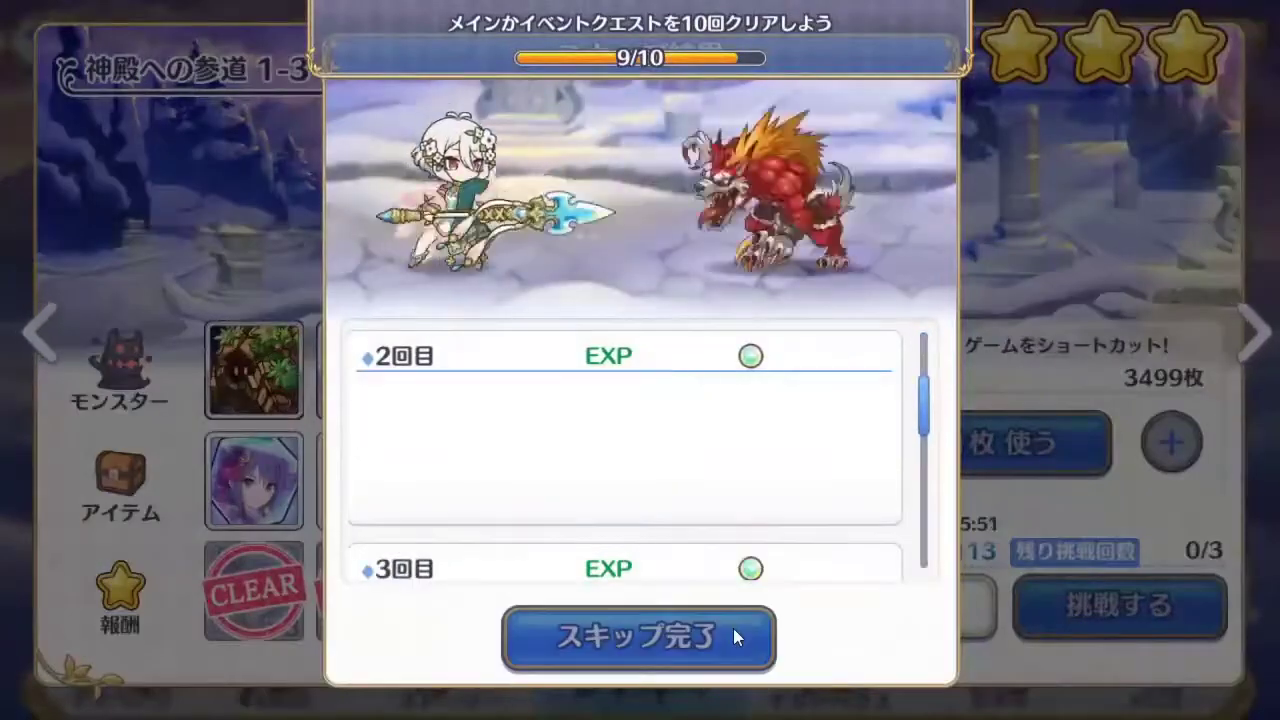
pyautogui.click(731, 626)
pyautogui.click(728, 620)
# - Buy all eight items of the limited shop in one batch purchase and return to the event map
pyautogui.click(754, 510)
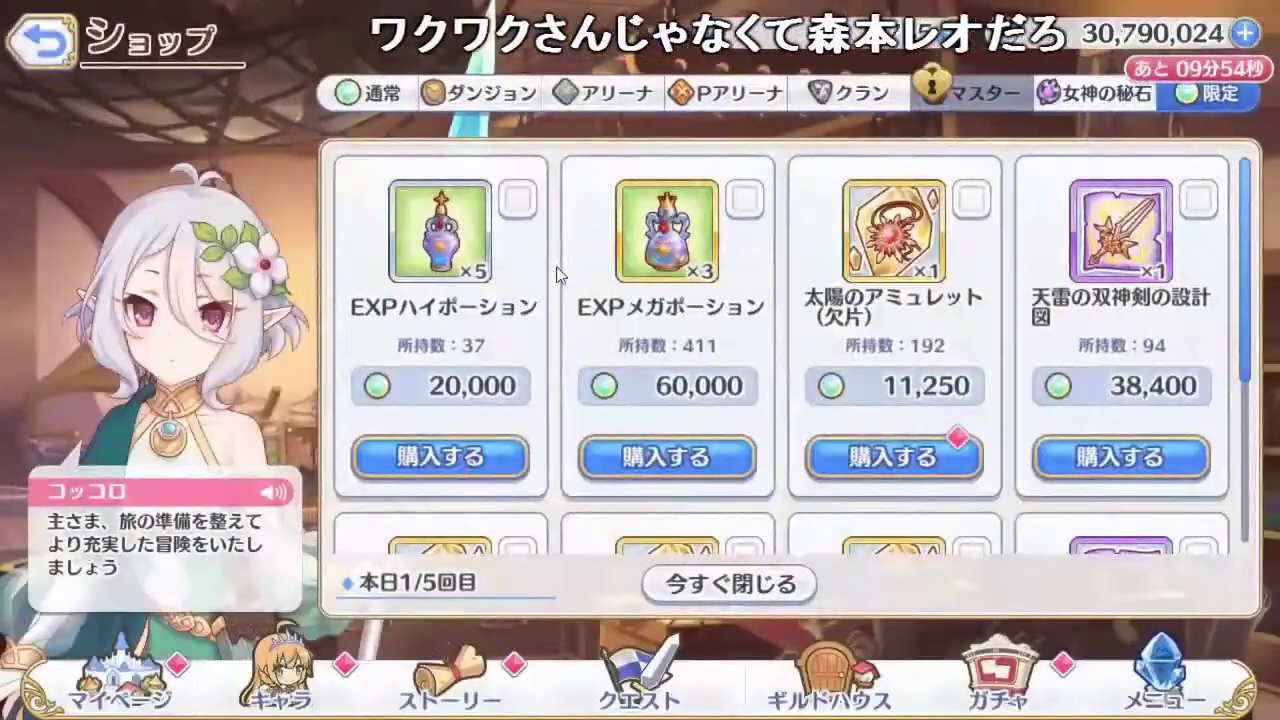
pyautogui.click(517, 201)
pyautogui.click(744, 199)
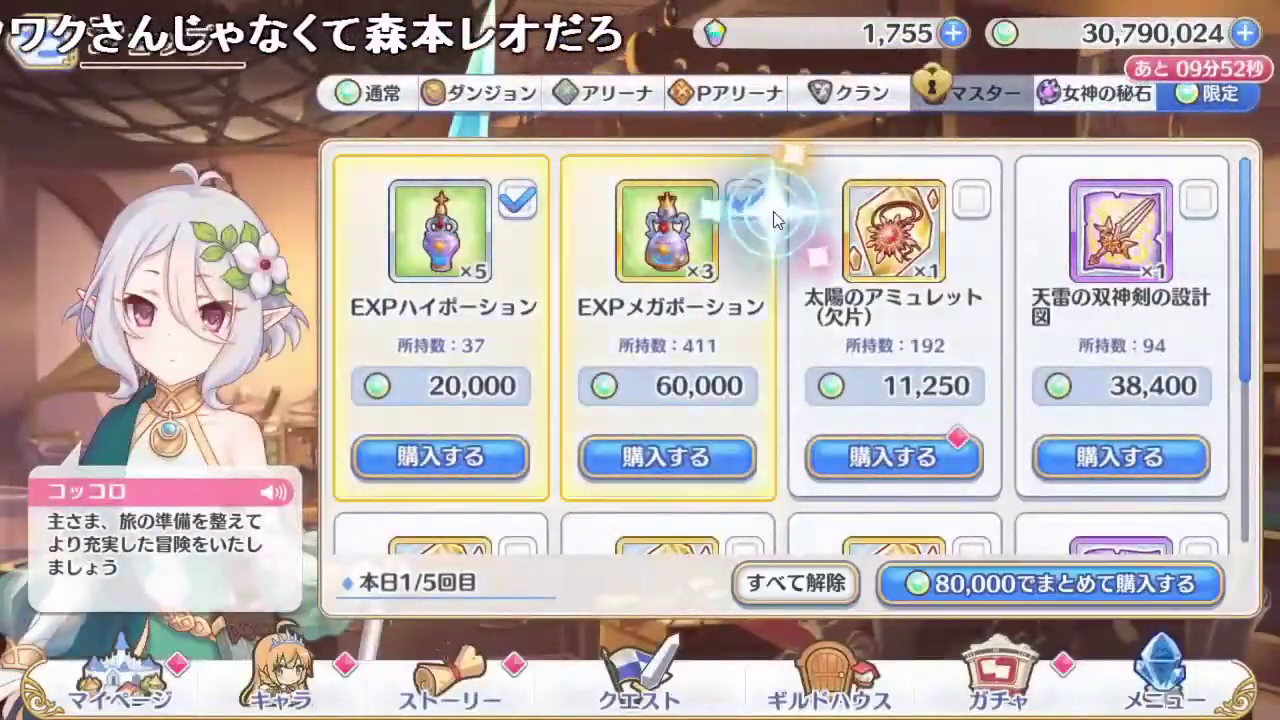
pyautogui.click(970, 199)
pyautogui.click(1197, 199)
pyautogui.scroll(-1, 1152, 355)
pyautogui.scroll(-5, 1160, 330)
pyautogui.click(1199, 266)
pyautogui.click(970, 265)
pyautogui.click(744, 265)
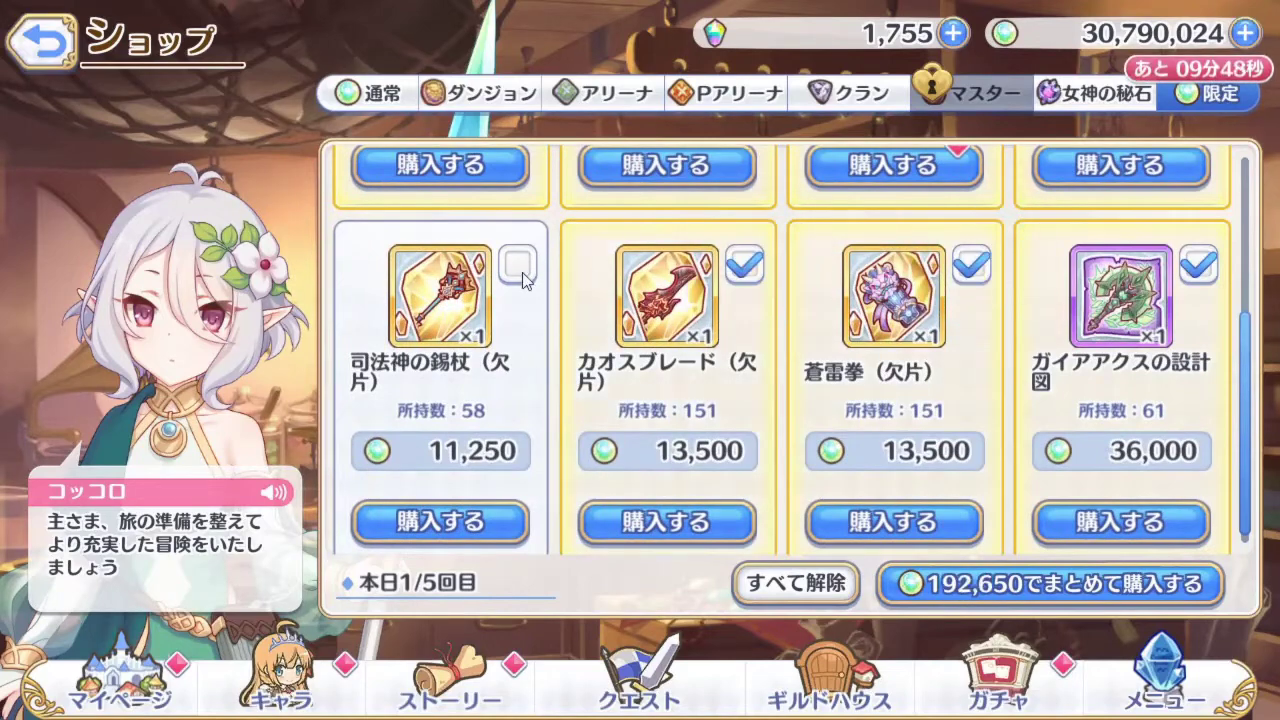
pyautogui.click(517, 265)
pyautogui.click(958, 583)
pyautogui.click(759, 641)
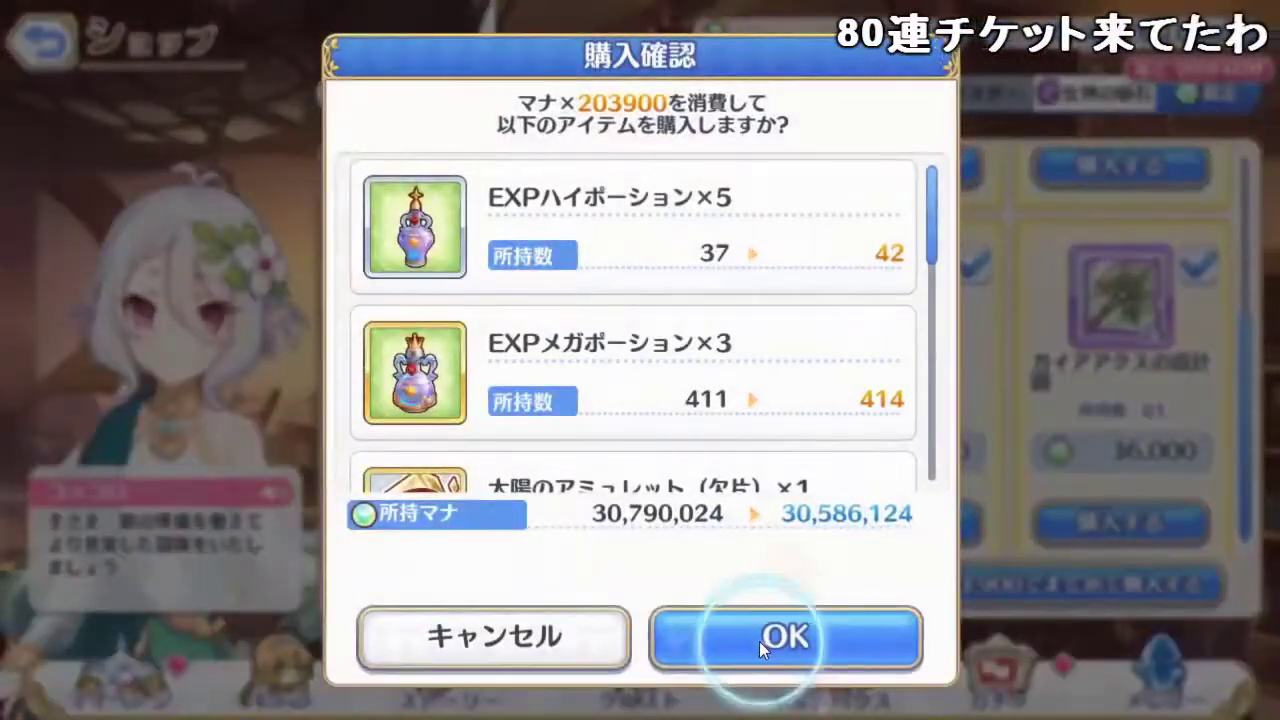
pyautogui.click(703, 621)
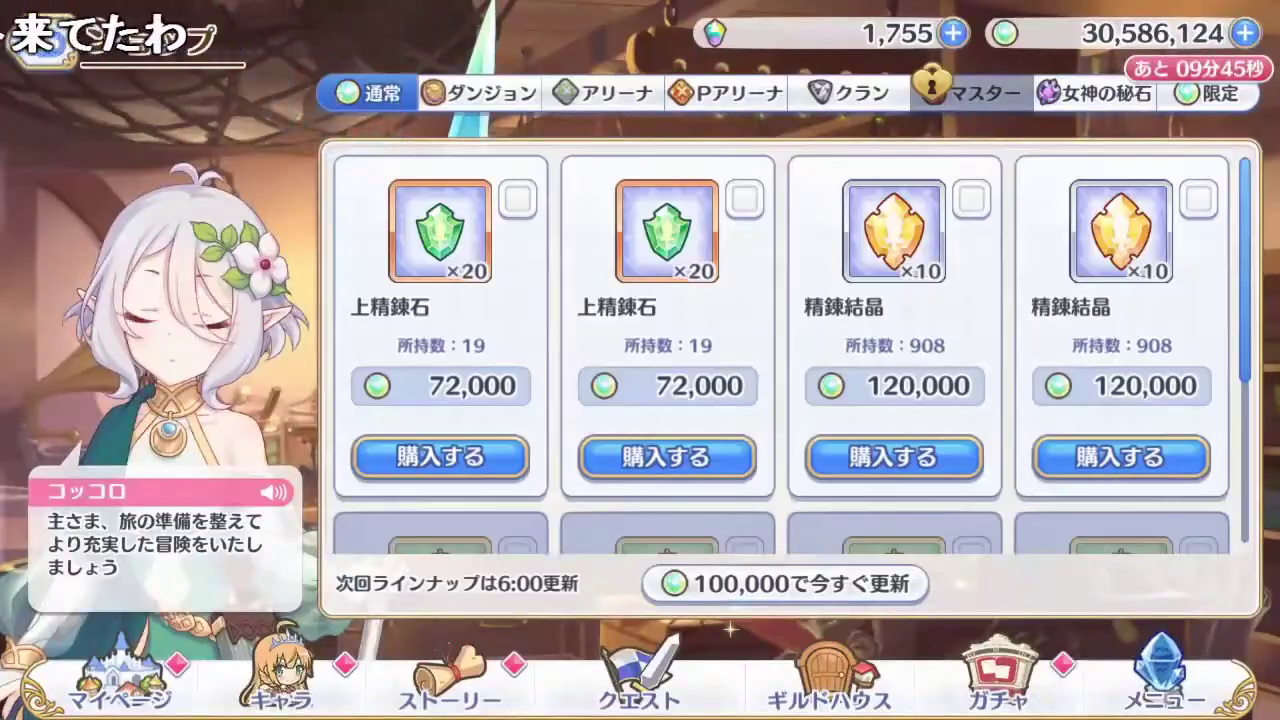
pyautogui.click(58, 32)
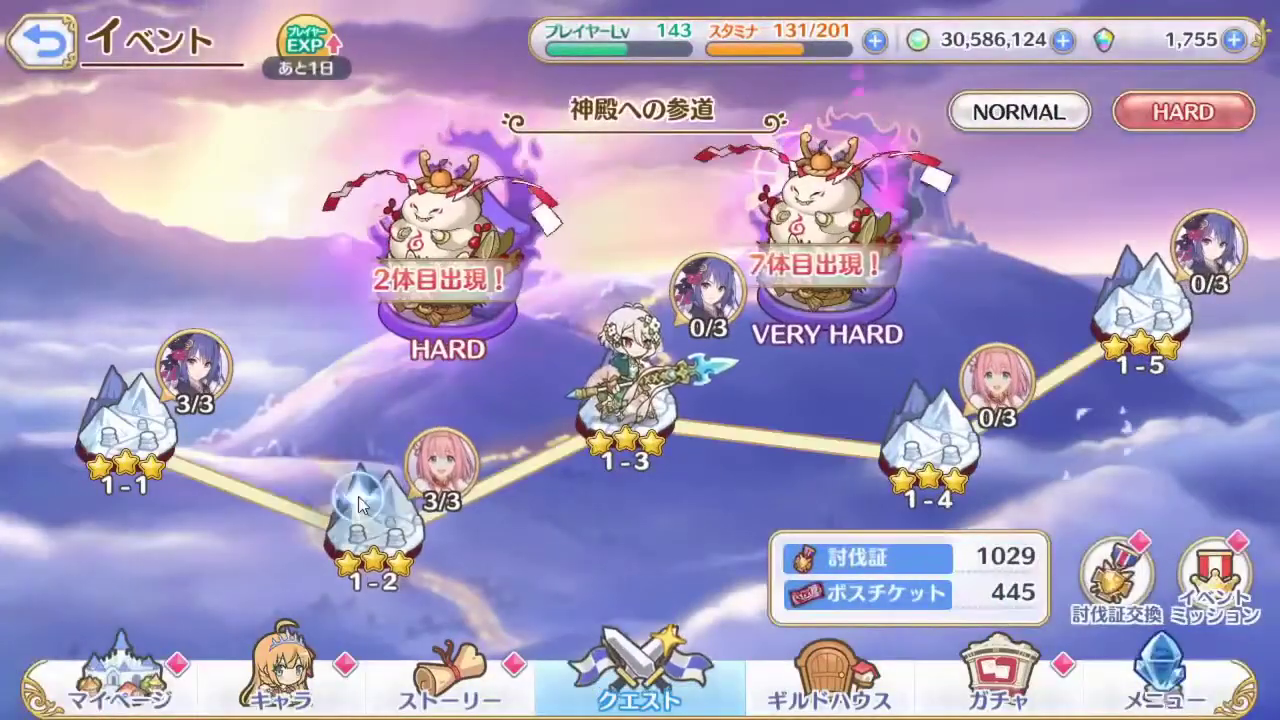
# - Clear event HARD stage 1-2 three times with 3 skip tickets and close the stage details
pyautogui.click(375, 515)
pyautogui.click(1173, 445)
pyautogui.click(1173, 445)
pyautogui.click(1040, 443)
pyautogui.click(768, 483)
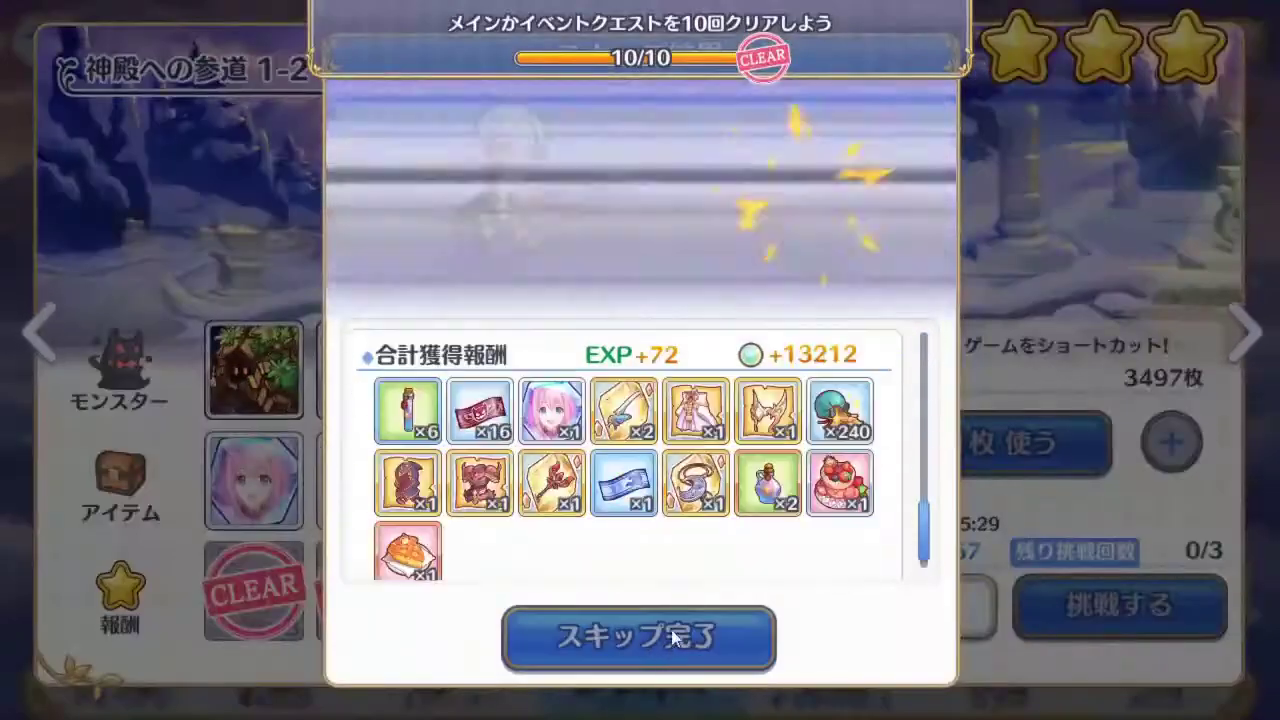
pyautogui.click(678, 625)
pyautogui.click(955, 605)
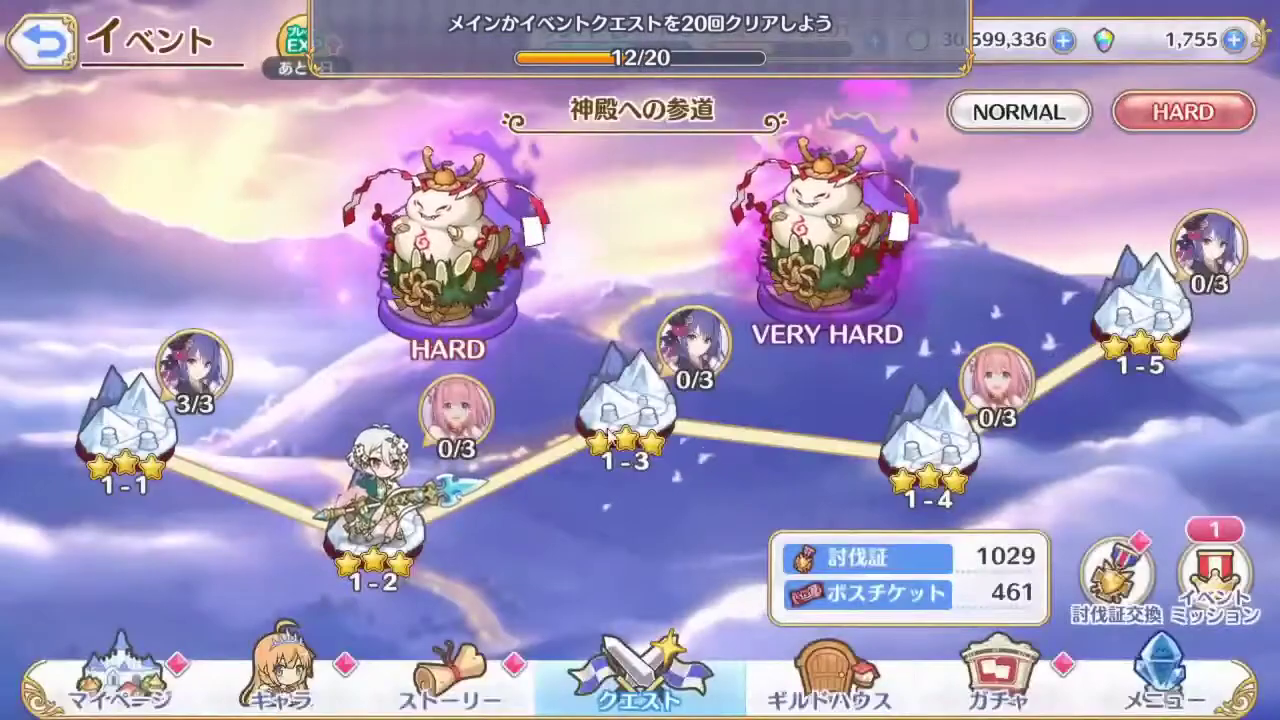
# - Clear event HARD stage 1-1 three times with 3 skip tickets and close the stage details
pyautogui.click(125, 420)
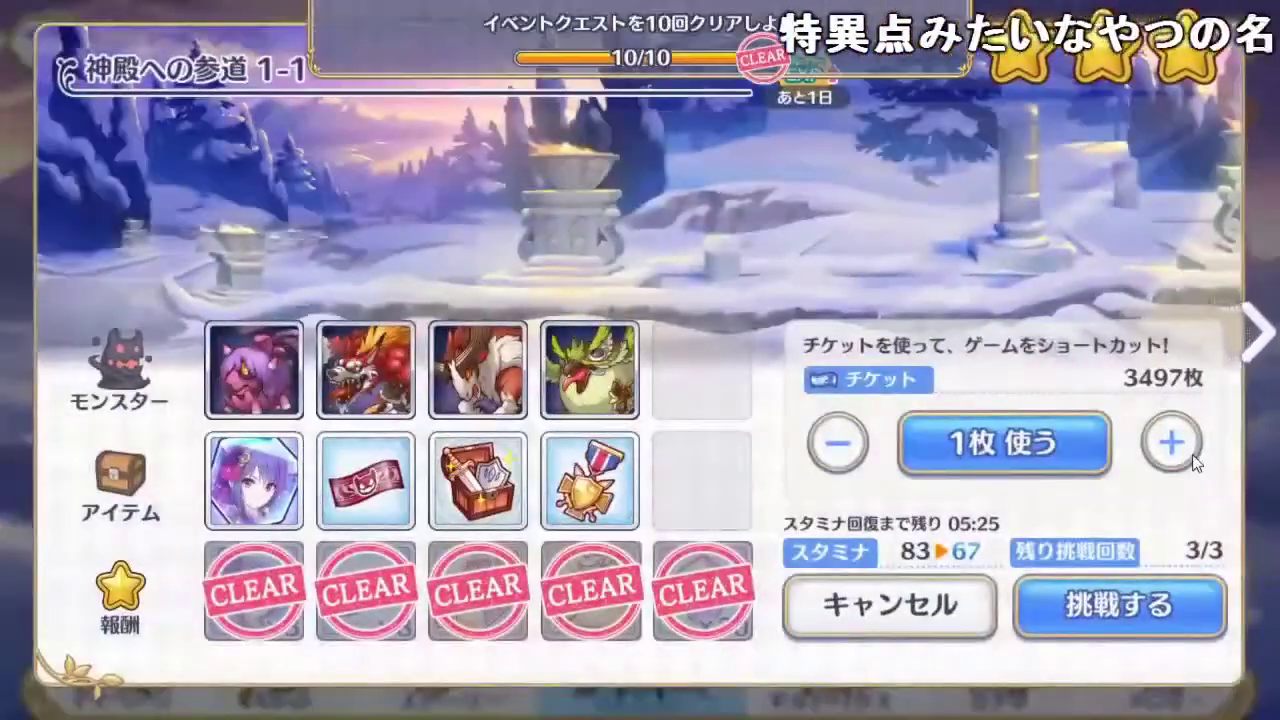
pyautogui.click(1192, 454)
pyautogui.click(1192, 454)
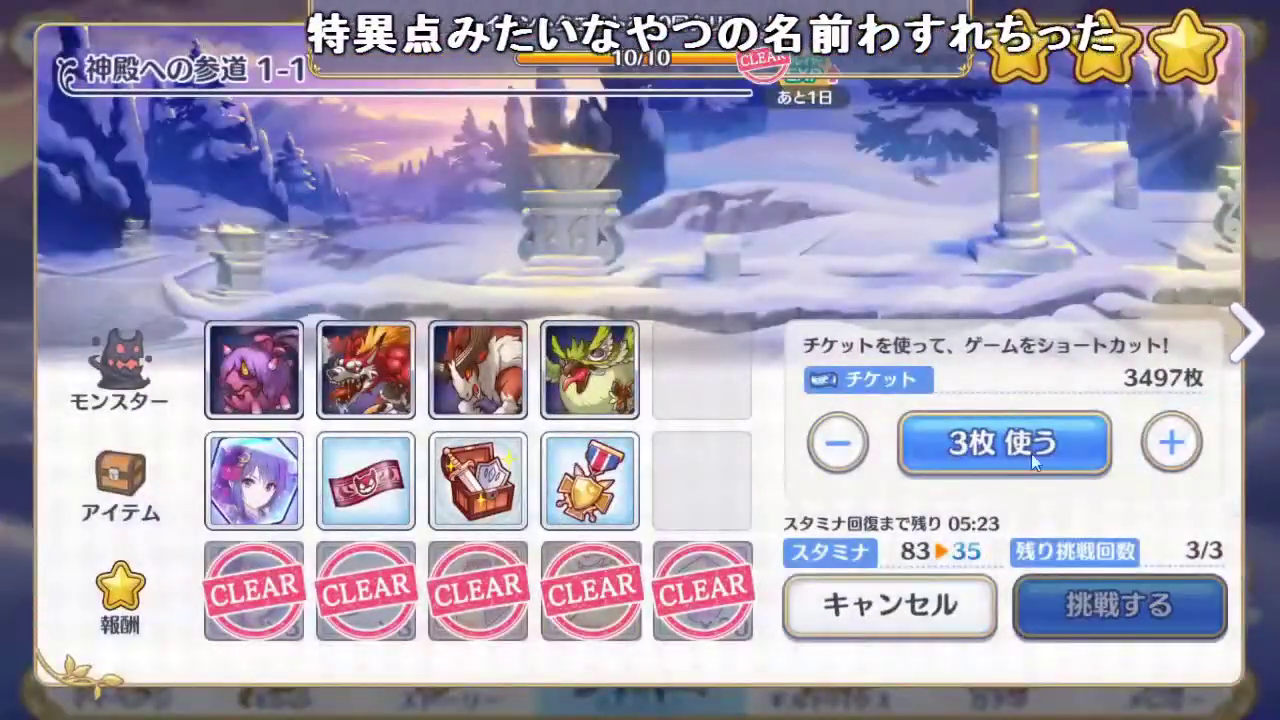
pyautogui.click(1093, 455)
pyautogui.click(761, 496)
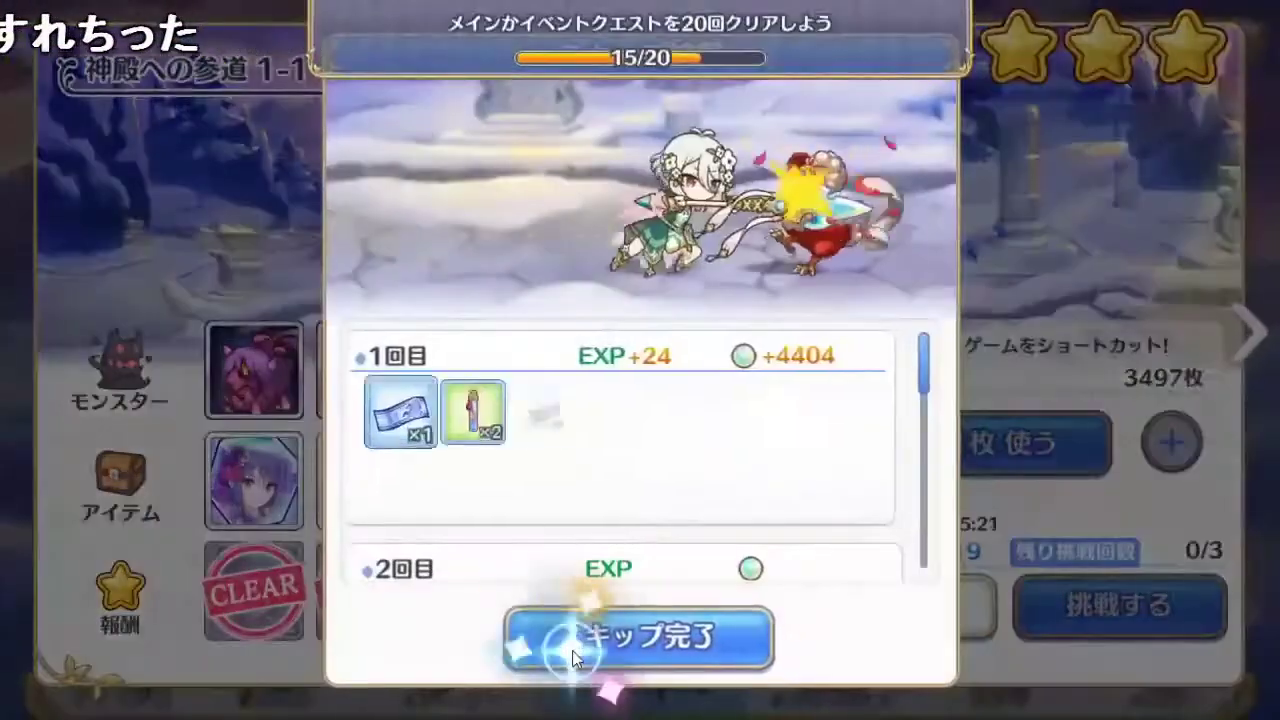
pyautogui.click(673, 639)
pyautogui.click(860, 610)
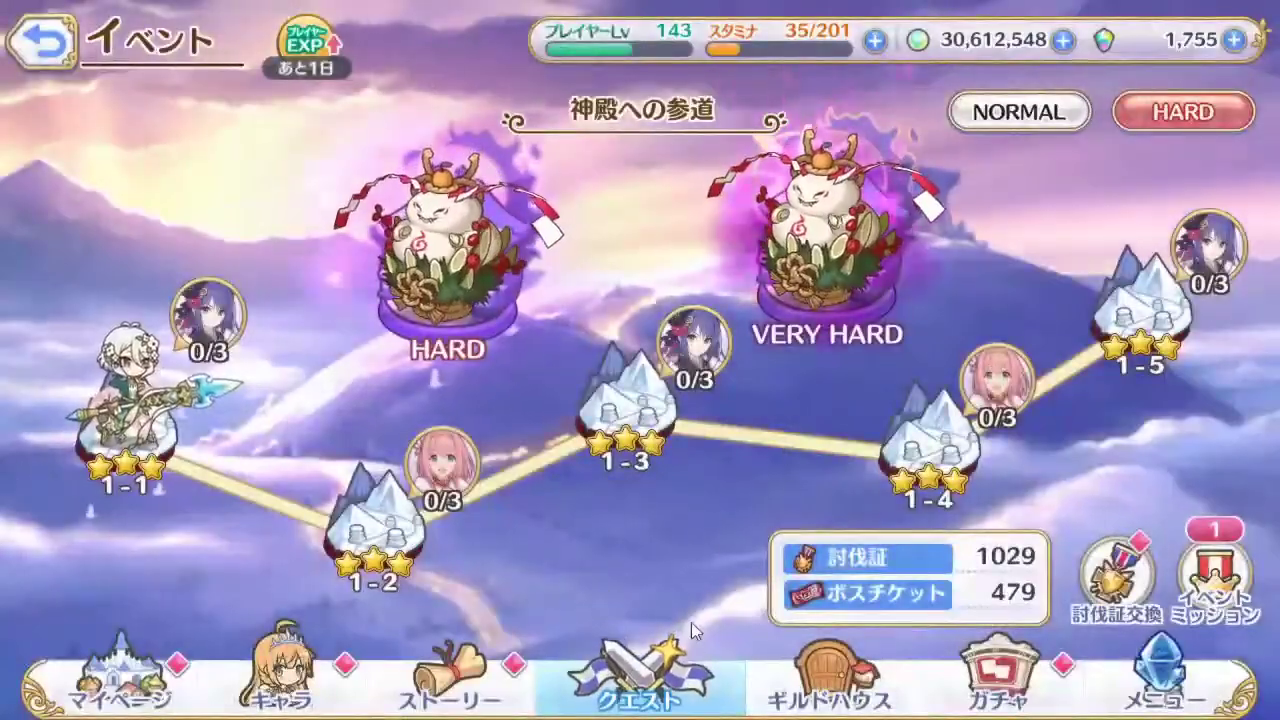
# - Challenge the VERY HARD event boss from the event's main page and dismiss the battle results
pyautogui.click(110, 680)
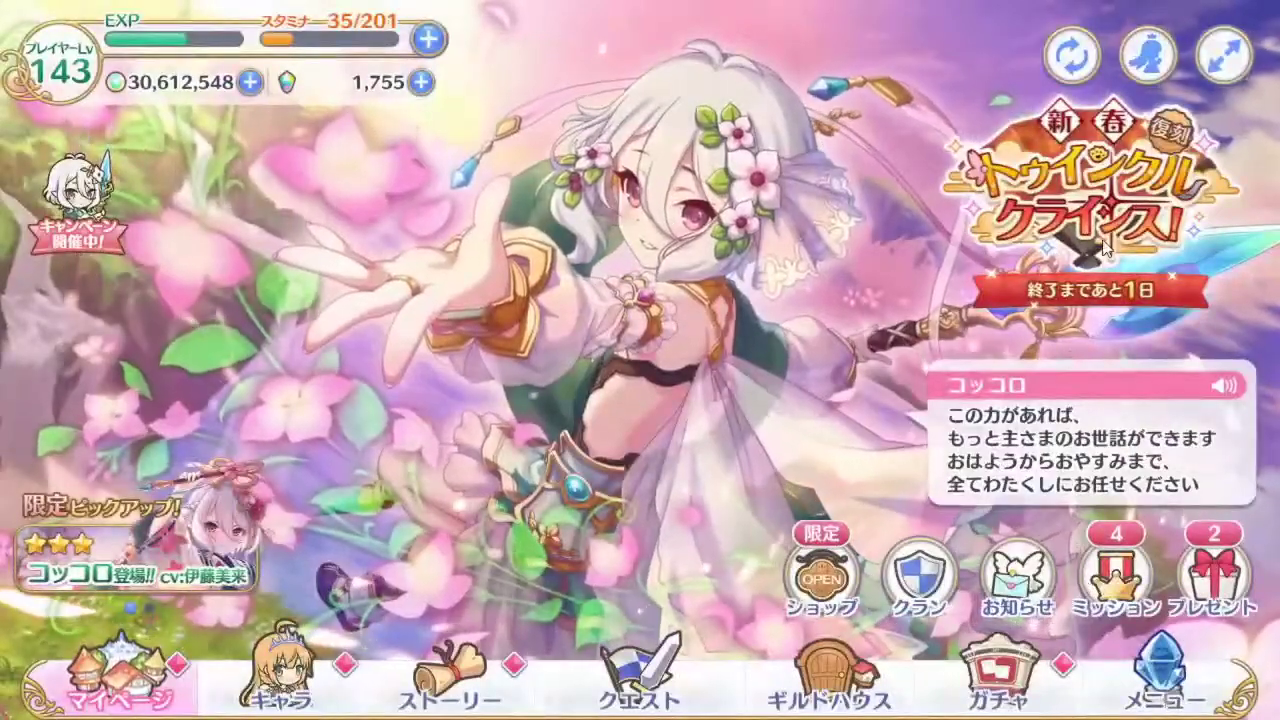
pyautogui.click(1075, 200)
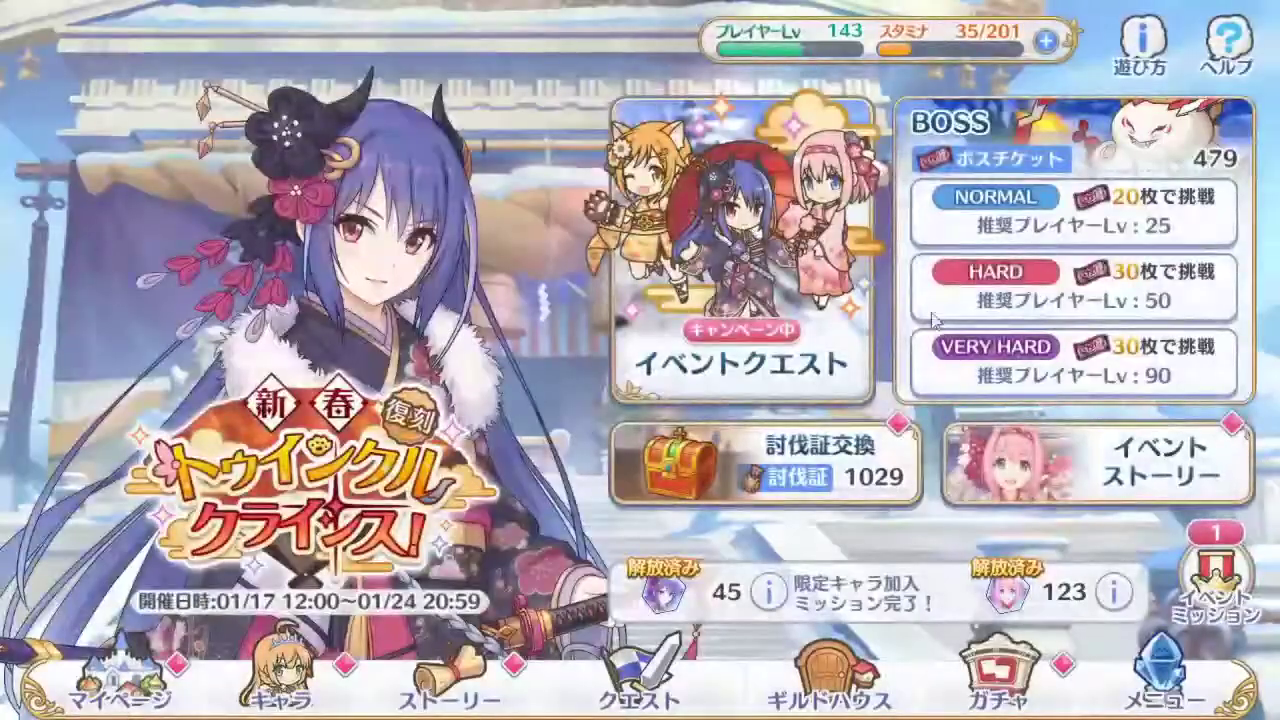
pyautogui.click(1011, 348)
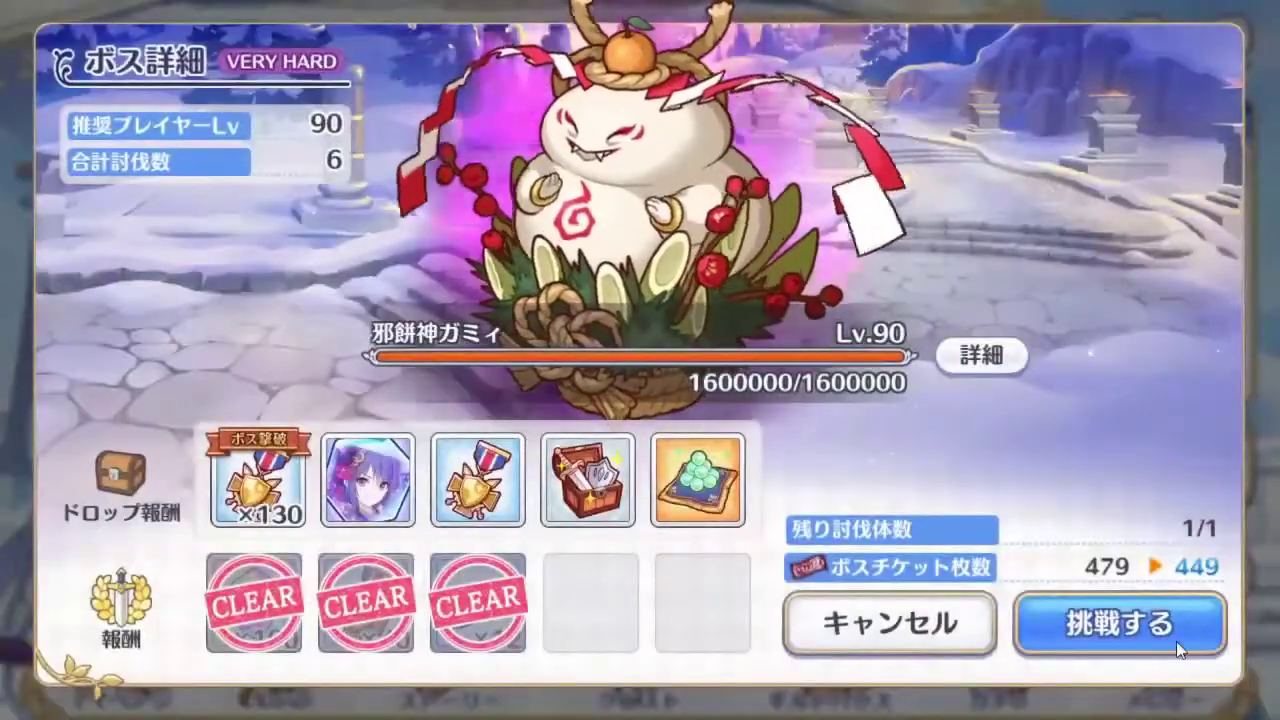
pyautogui.click(1174, 643)
pyautogui.click(1075, 617)
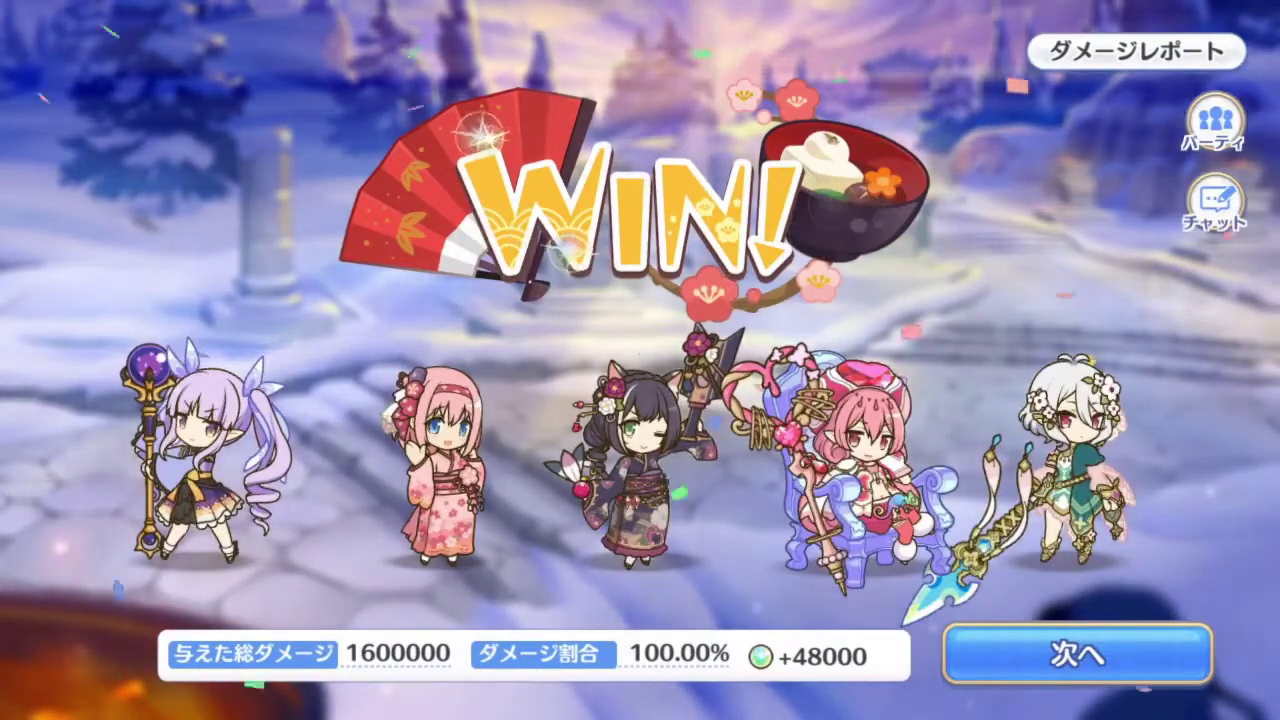
pyautogui.click(1070, 651)
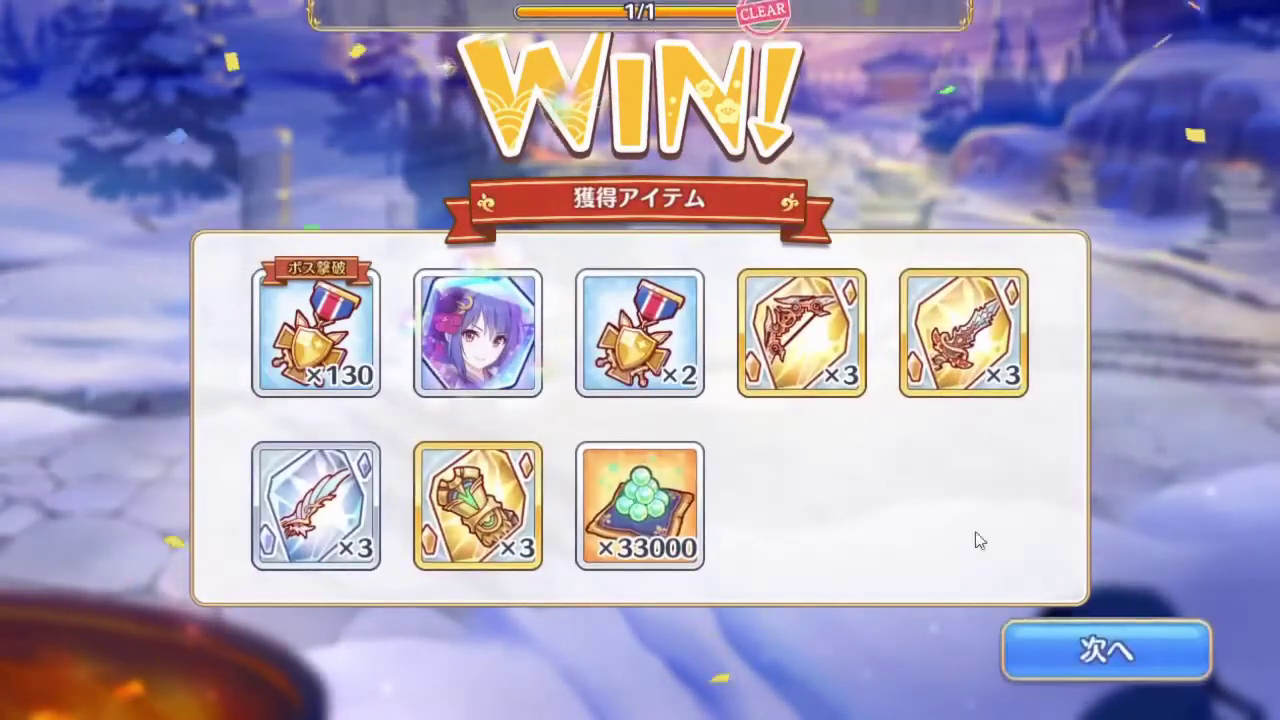
pyautogui.click(1107, 672)
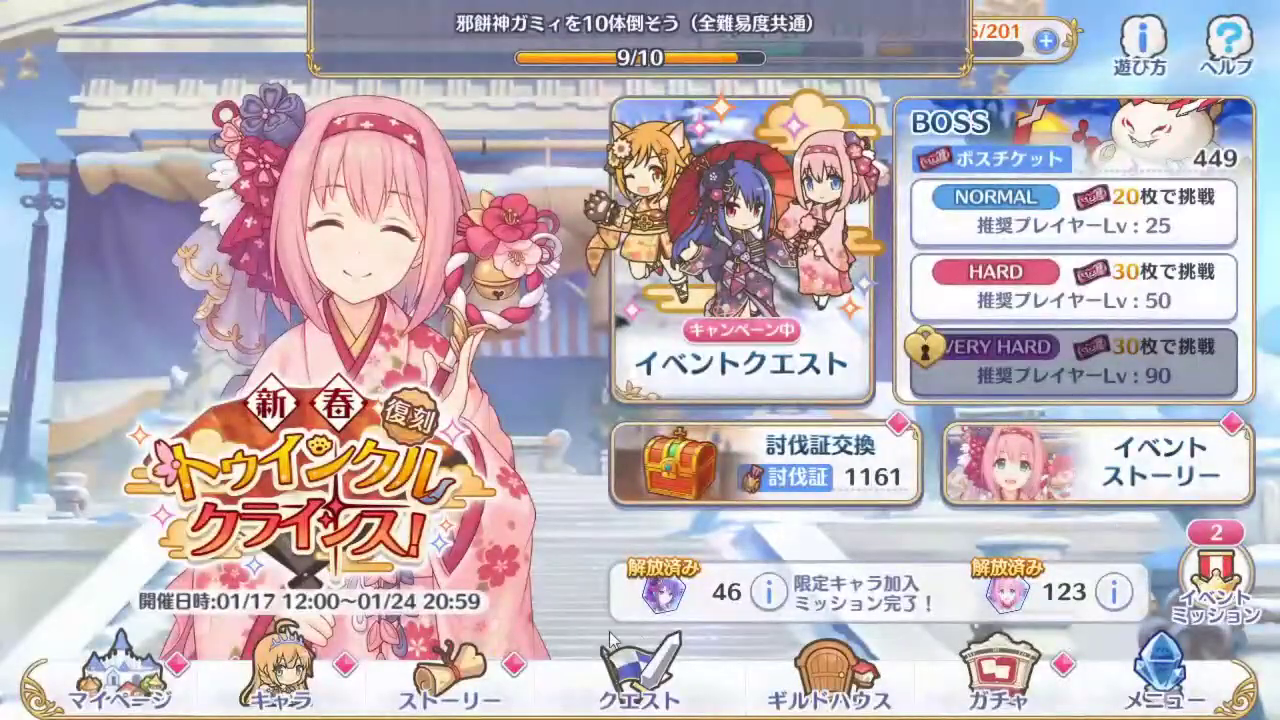
pyautogui.click(640, 675)
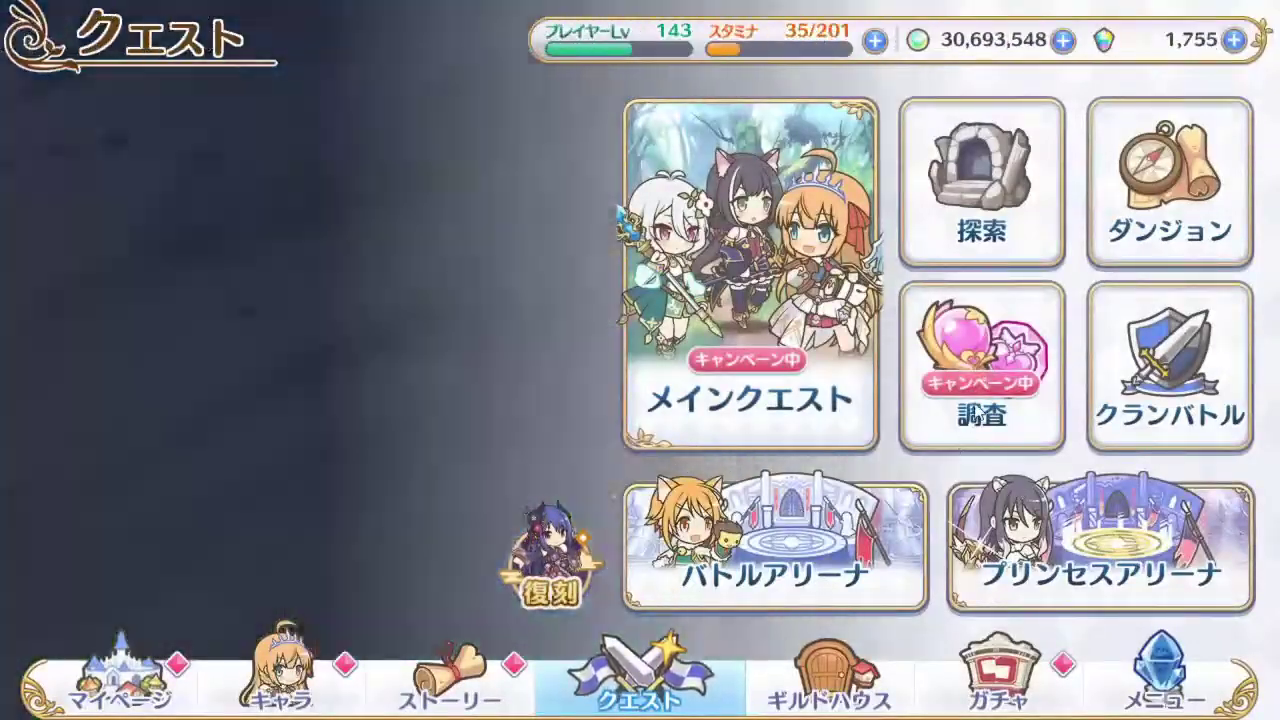
pyautogui.click(976, 408)
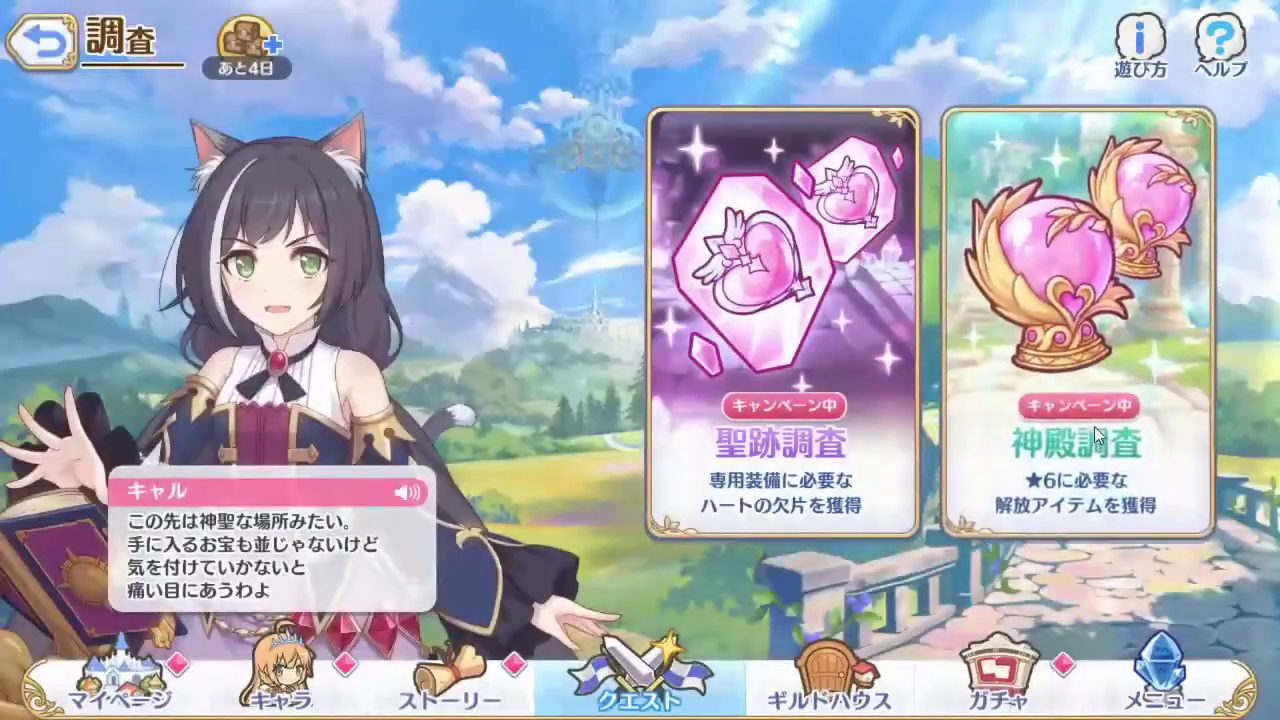
pyautogui.click(1036, 422)
pyautogui.click(957, 204)
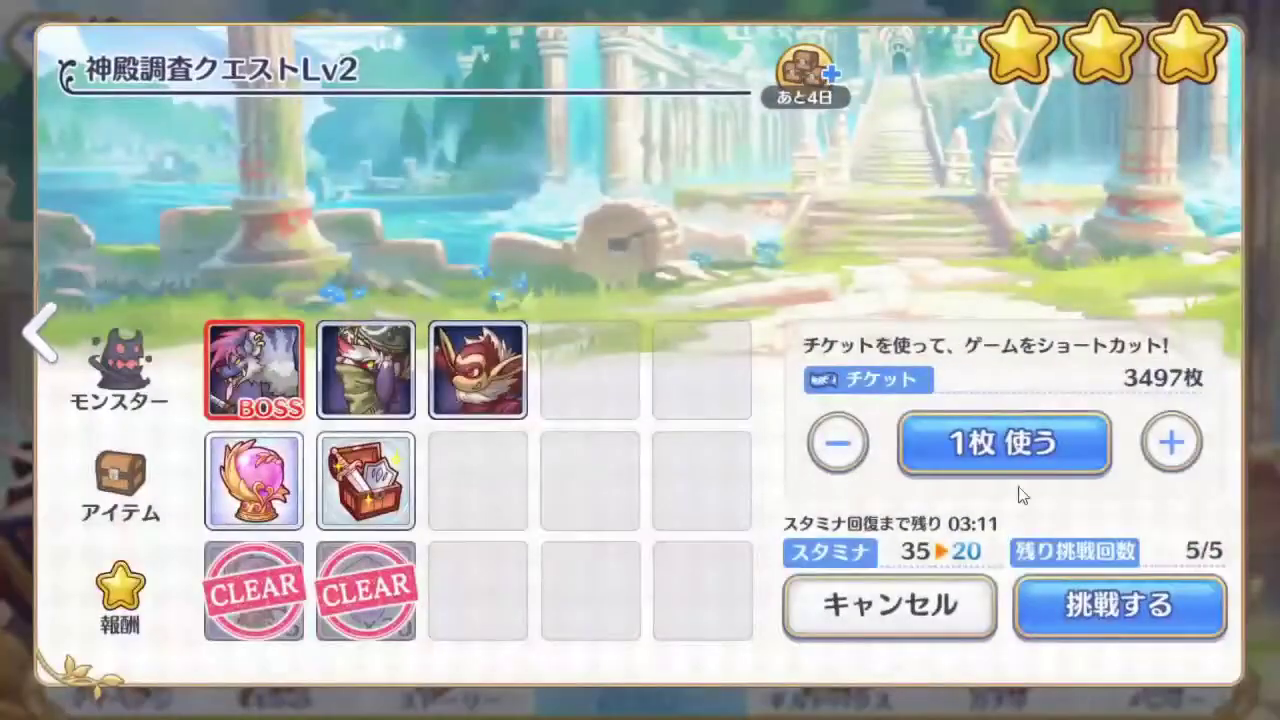
pyautogui.click(917, 621)
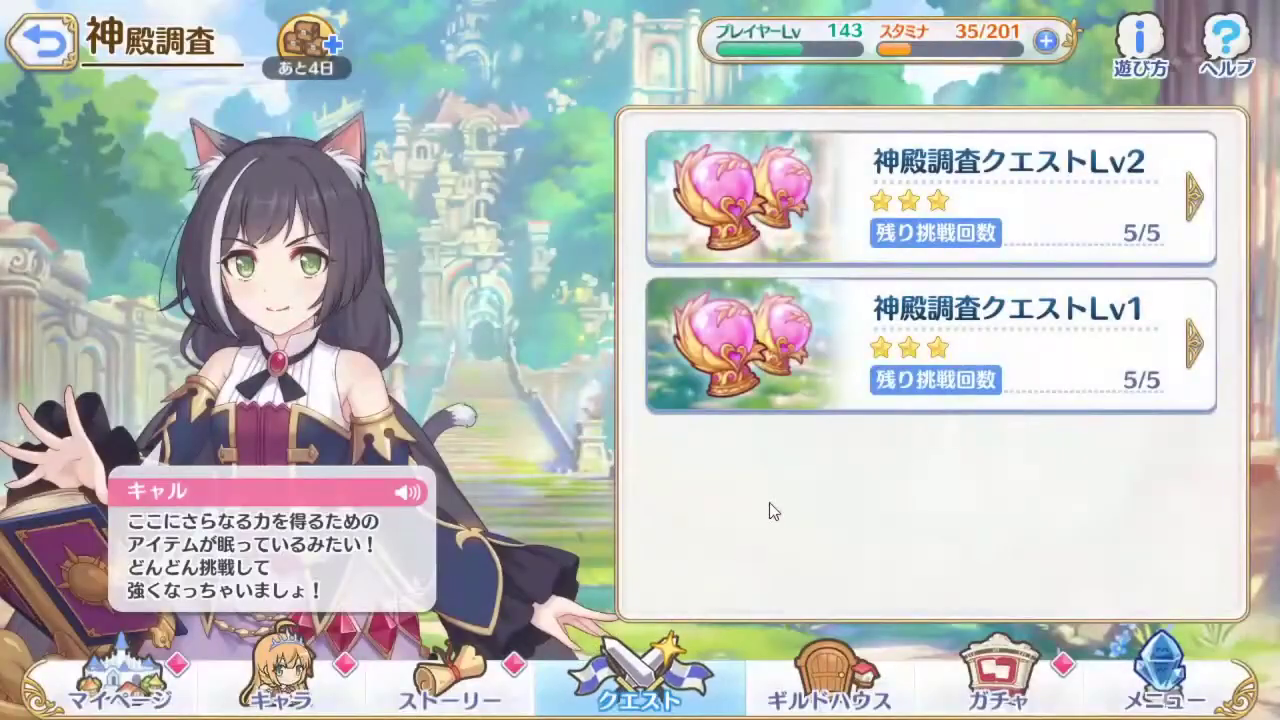
# - Collect all the items produced in the guild house at once and dismiss the summary
pyautogui.click(830, 688)
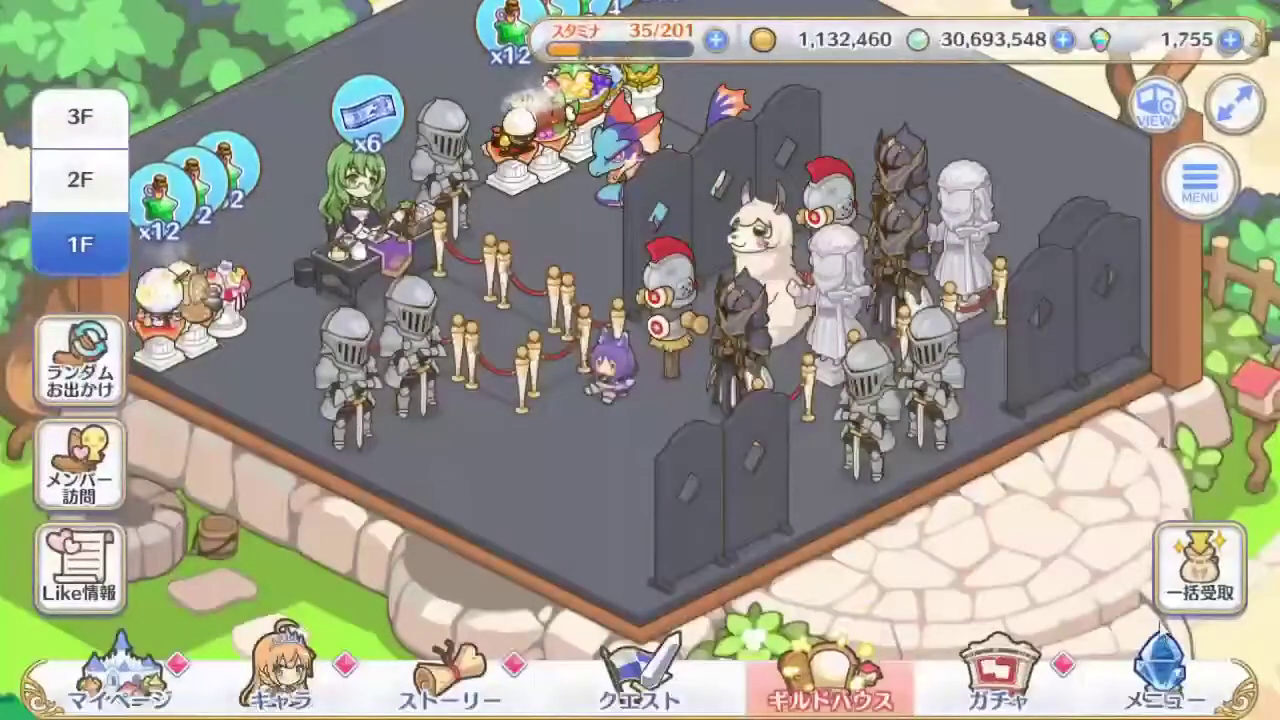
pyautogui.click(1205, 570)
pyautogui.click(709, 641)
# - Clear temple survey quest Lv2 (神殿調査クエストLv2) five times with 5 skip tickets and dismiss the skip results
pyautogui.click(672, 644)
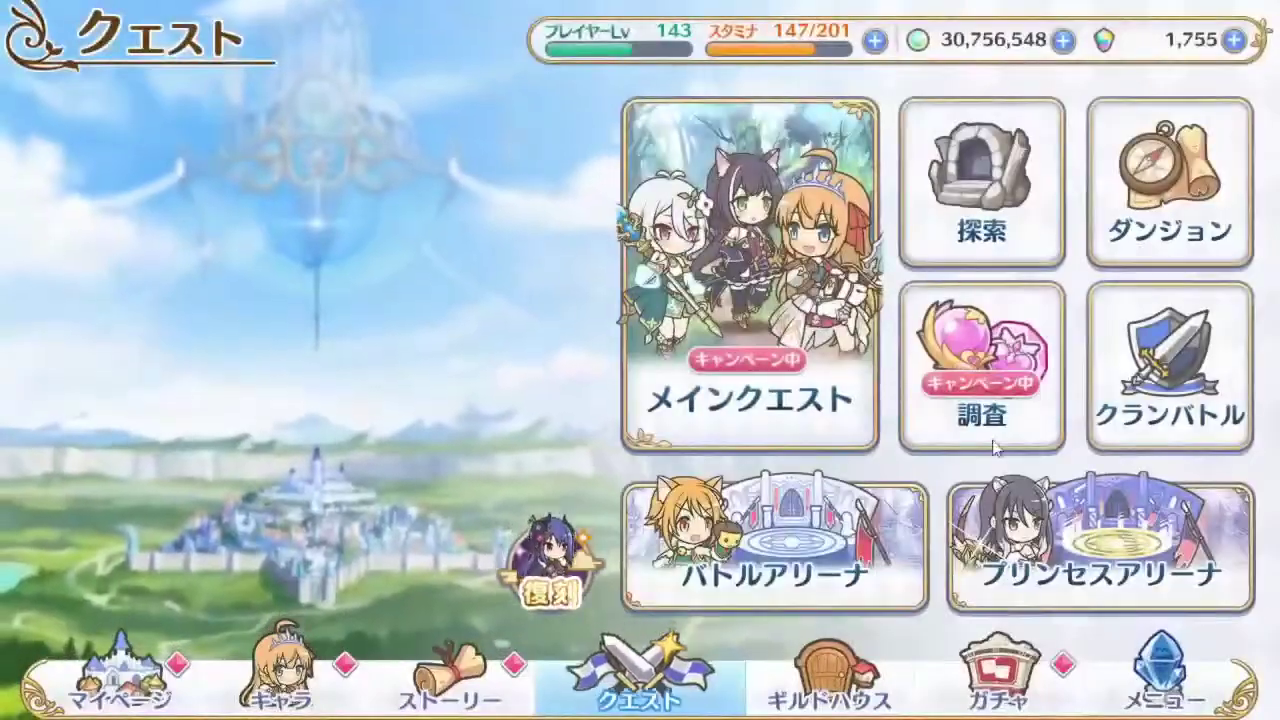
pyautogui.click(993, 404)
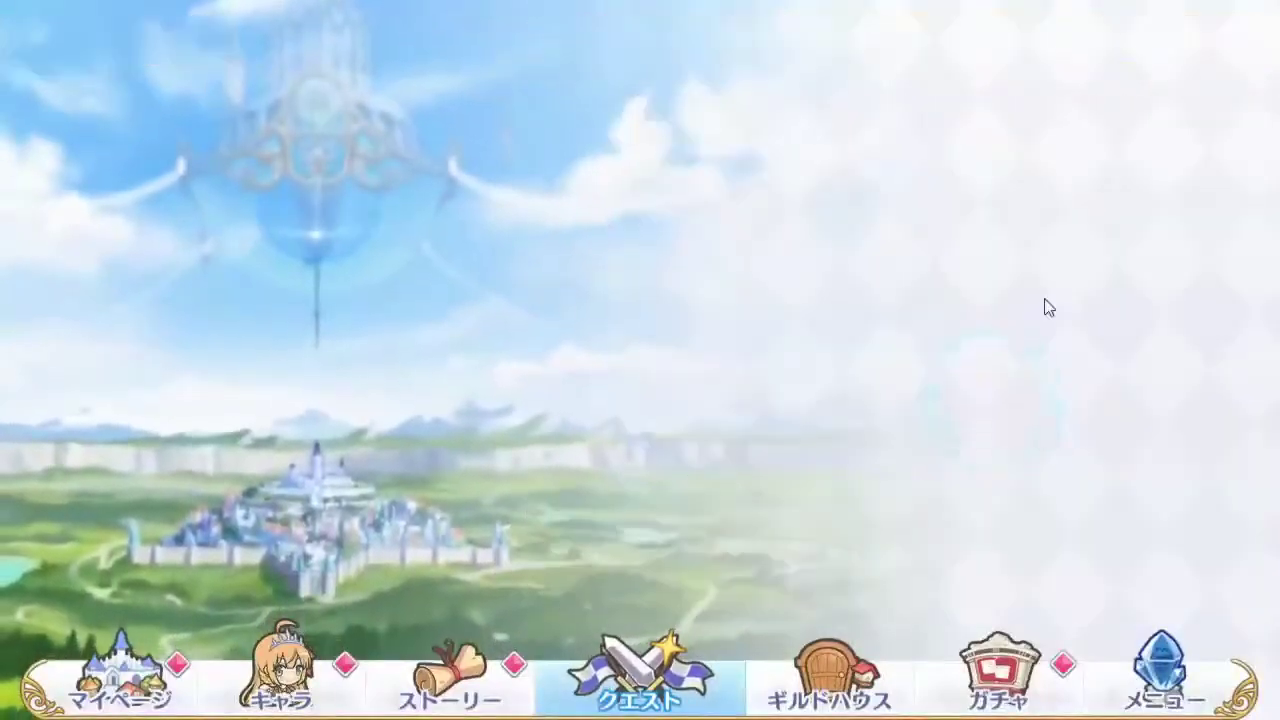
pyautogui.click(1085, 253)
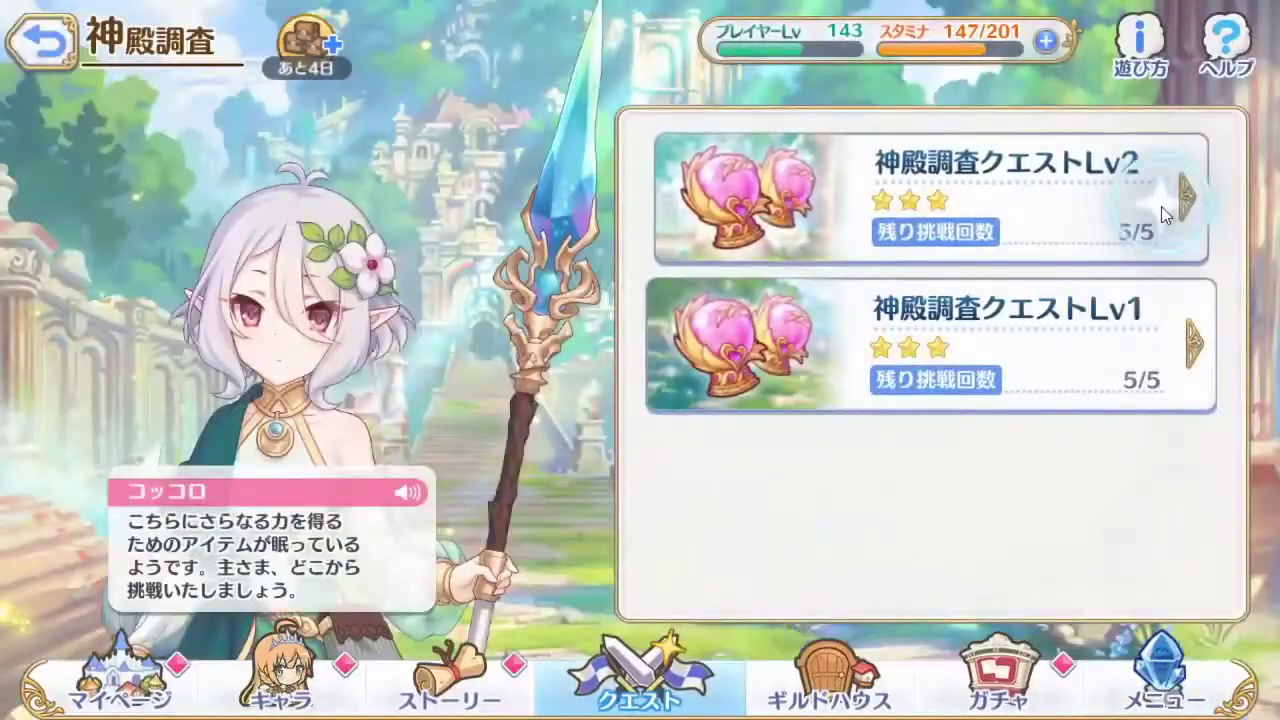
pyautogui.click(1161, 206)
pyautogui.click(1179, 448)
pyautogui.click(968, 446)
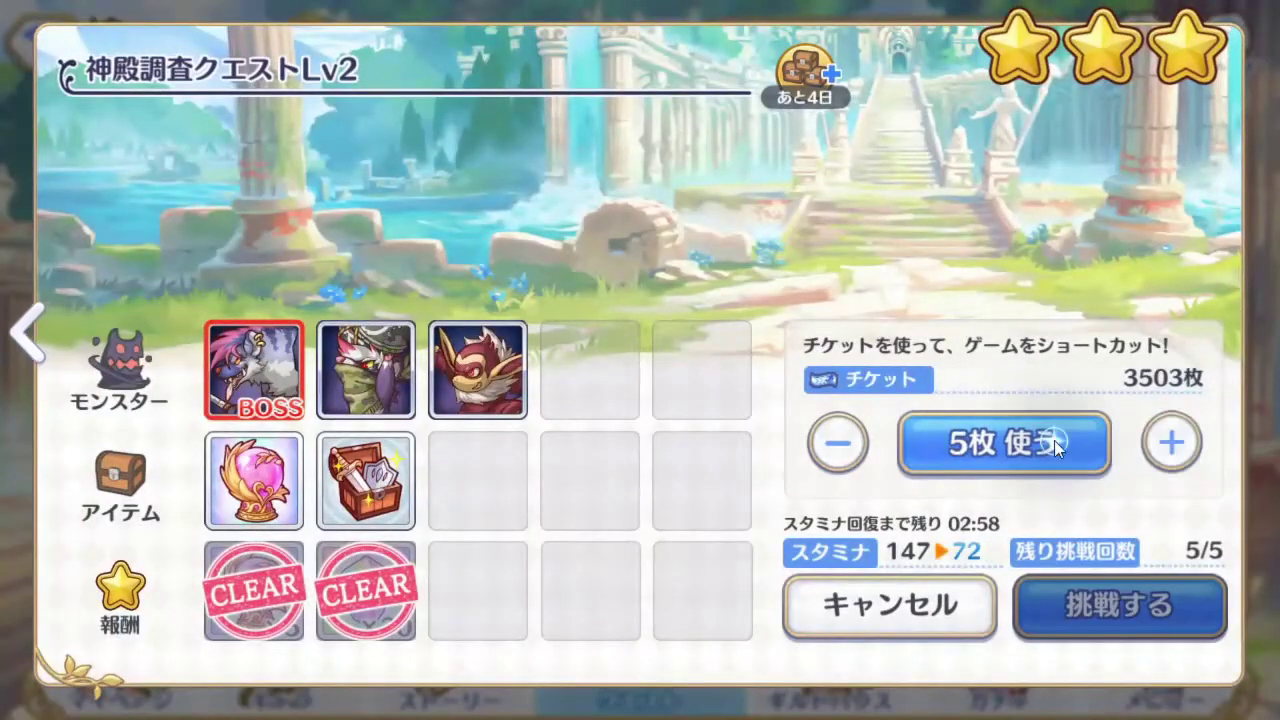
pyautogui.click(811, 488)
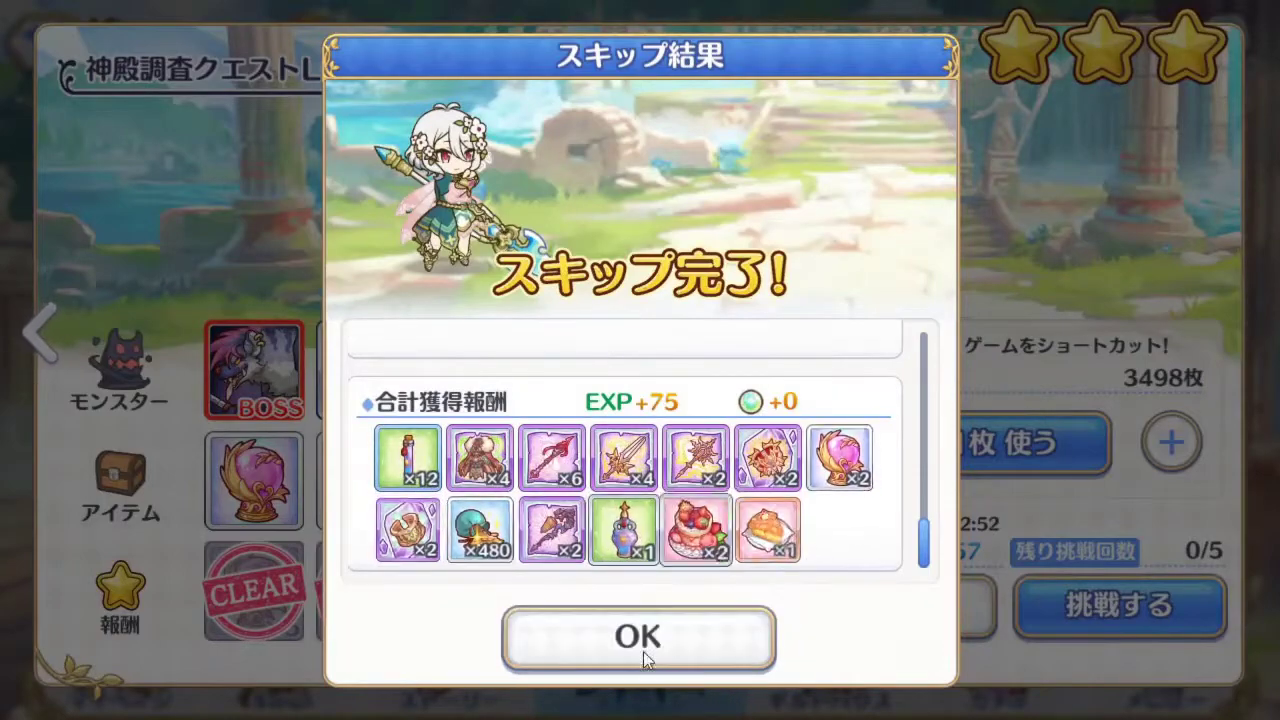
pyautogui.click(703, 622)
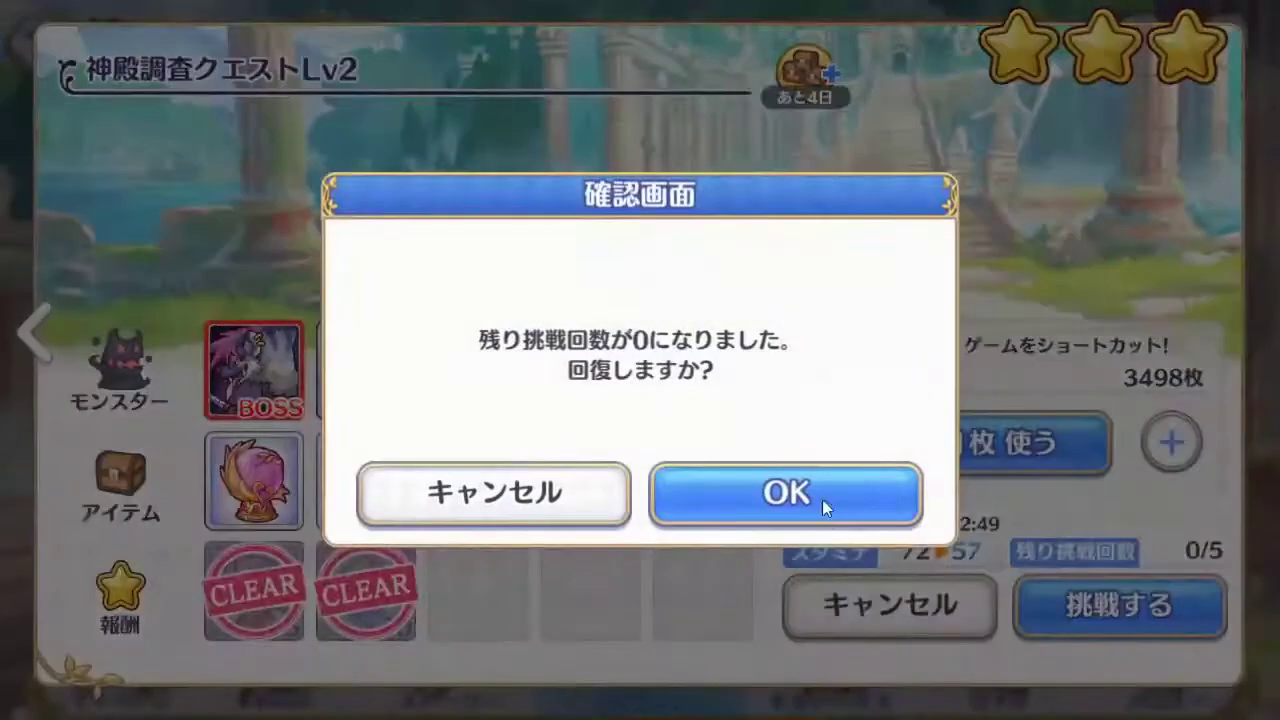
# - Restore the 5 challenge attempts of temple survey quest Lv2 for 50 jewels
pyautogui.click(822, 499)
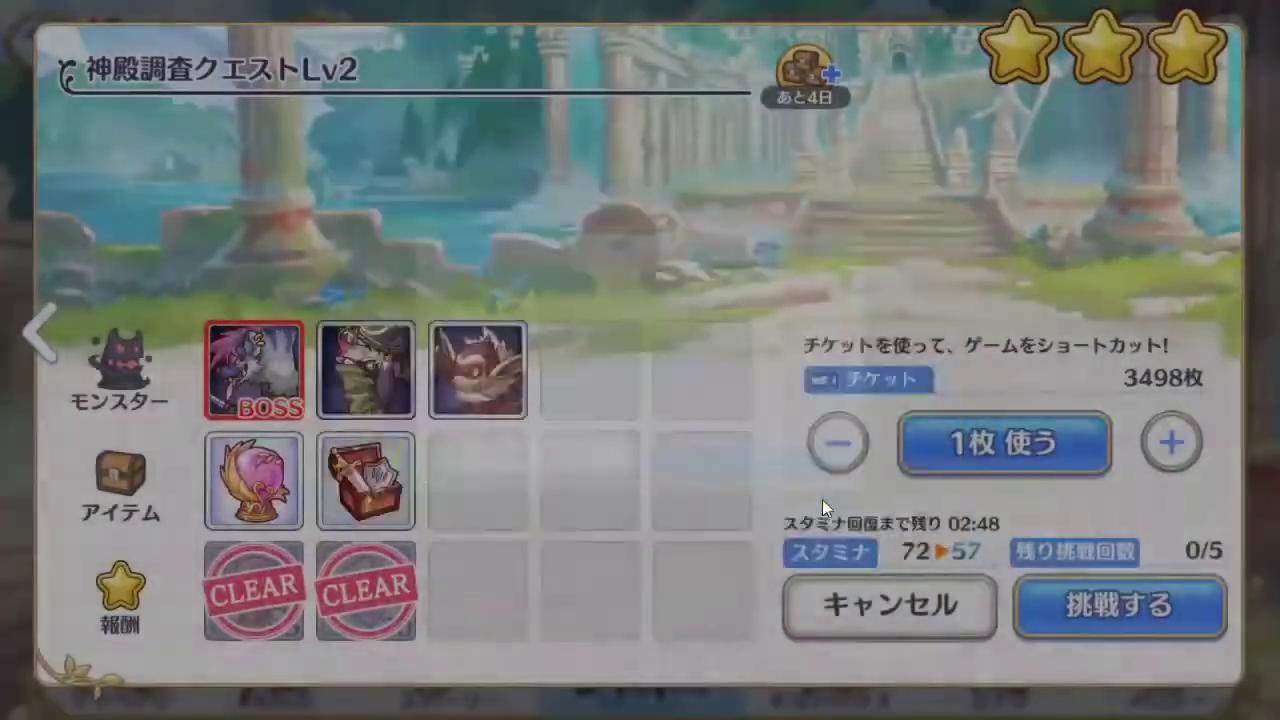
pyautogui.click(820, 492)
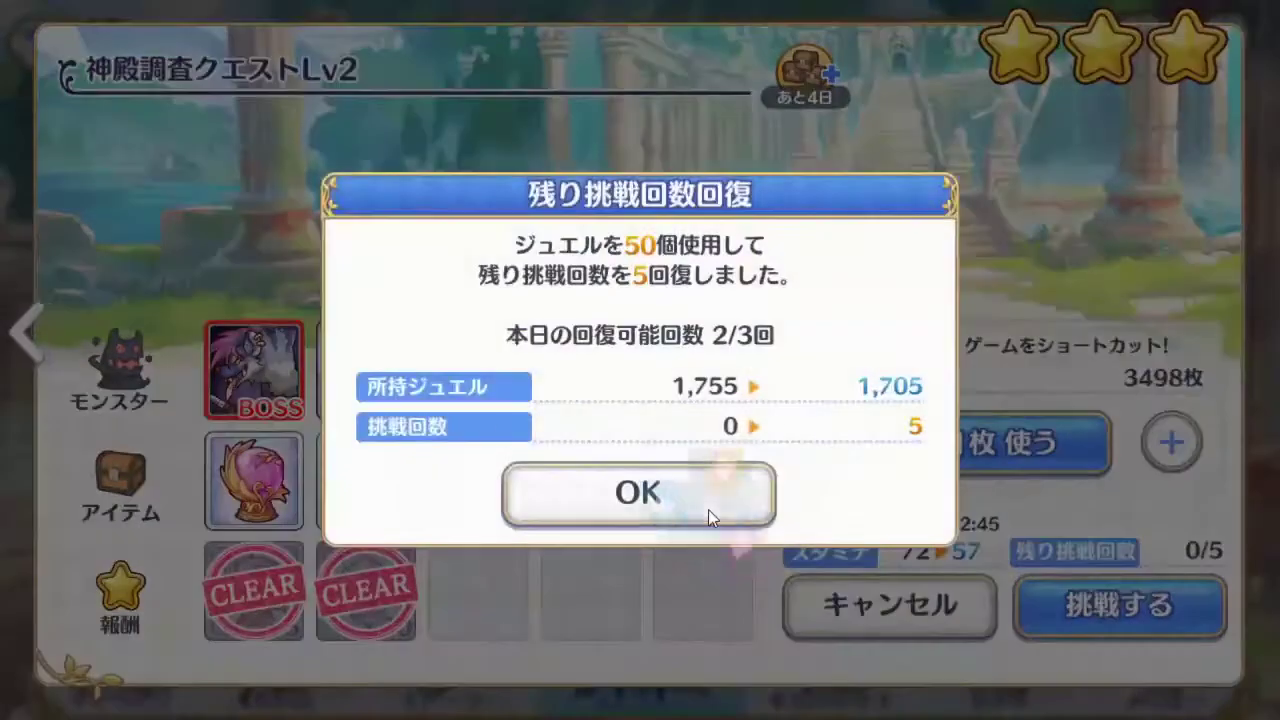
pyautogui.click(708, 509)
pyautogui.click(1202, 453)
pyautogui.click(1203, 450)
pyautogui.click(1203, 450)
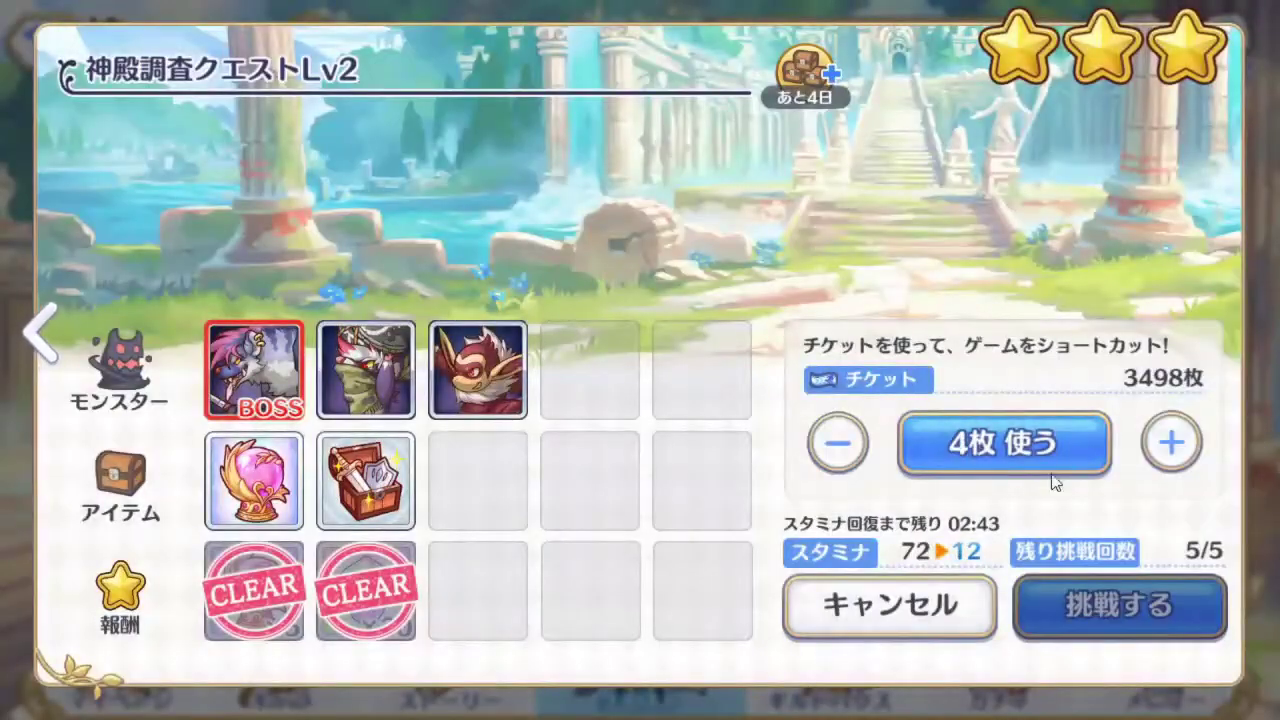
pyautogui.click(940, 596)
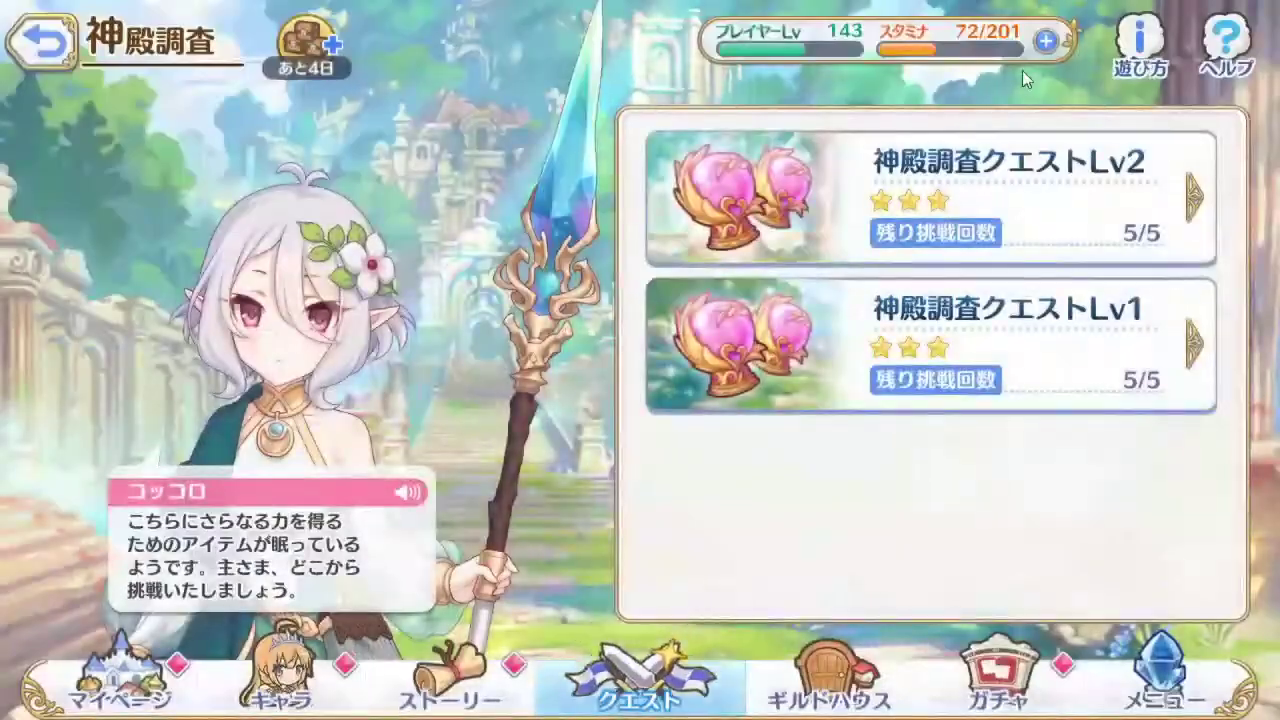
# - Restore 120 stamina for 40 jewels and dismiss the confirmation
pyautogui.click(1048, 52)
pyautogui.click(884, 499)
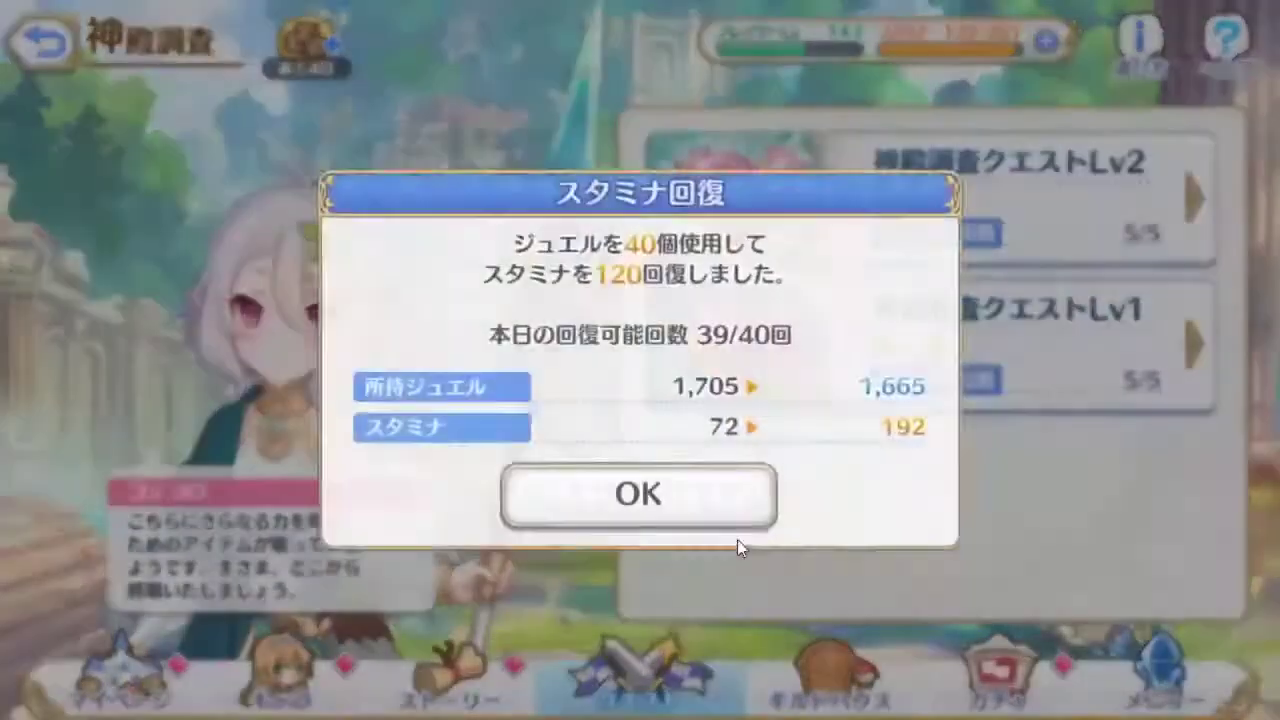
pyautogui.click(650, 500)
# - Use 5 more skip tickets on temple survey quest Lv2, then close the results and quest details
pyautogui.click(1049, 214)
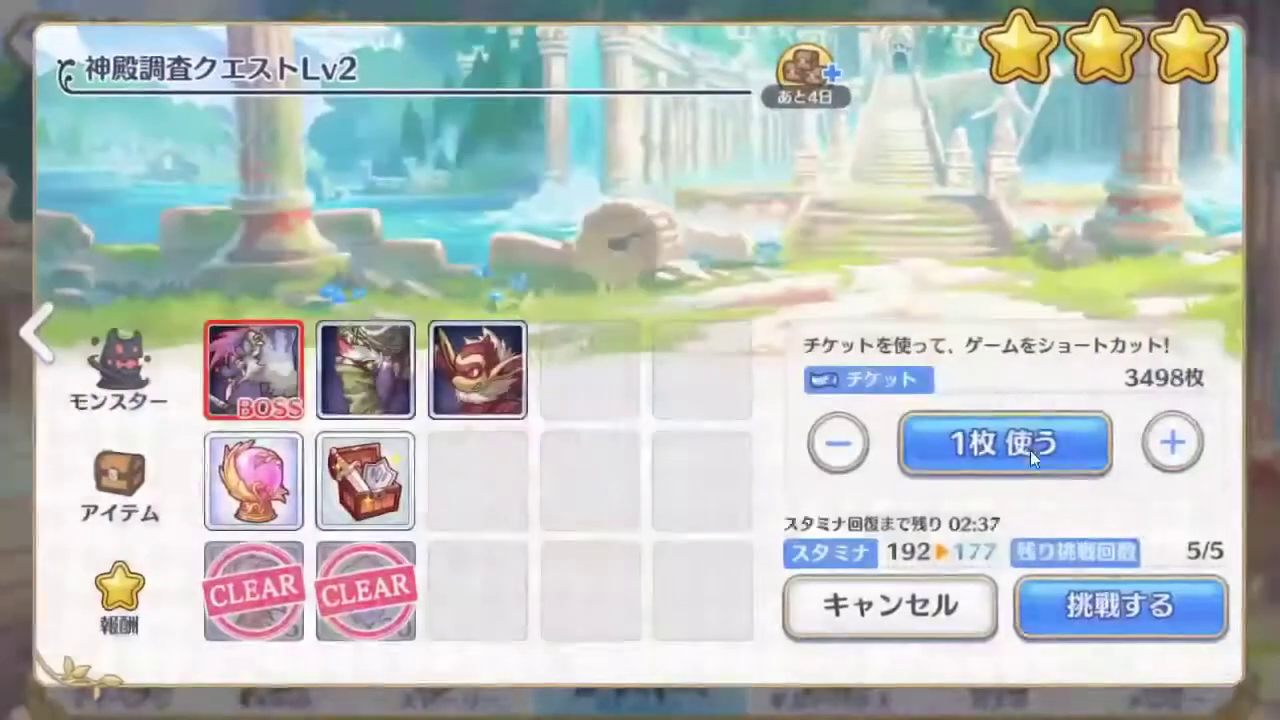
pyautogui.click(1170, 442)
pyautogui.click(1003, 442)
pyautogui.click(770, 496)
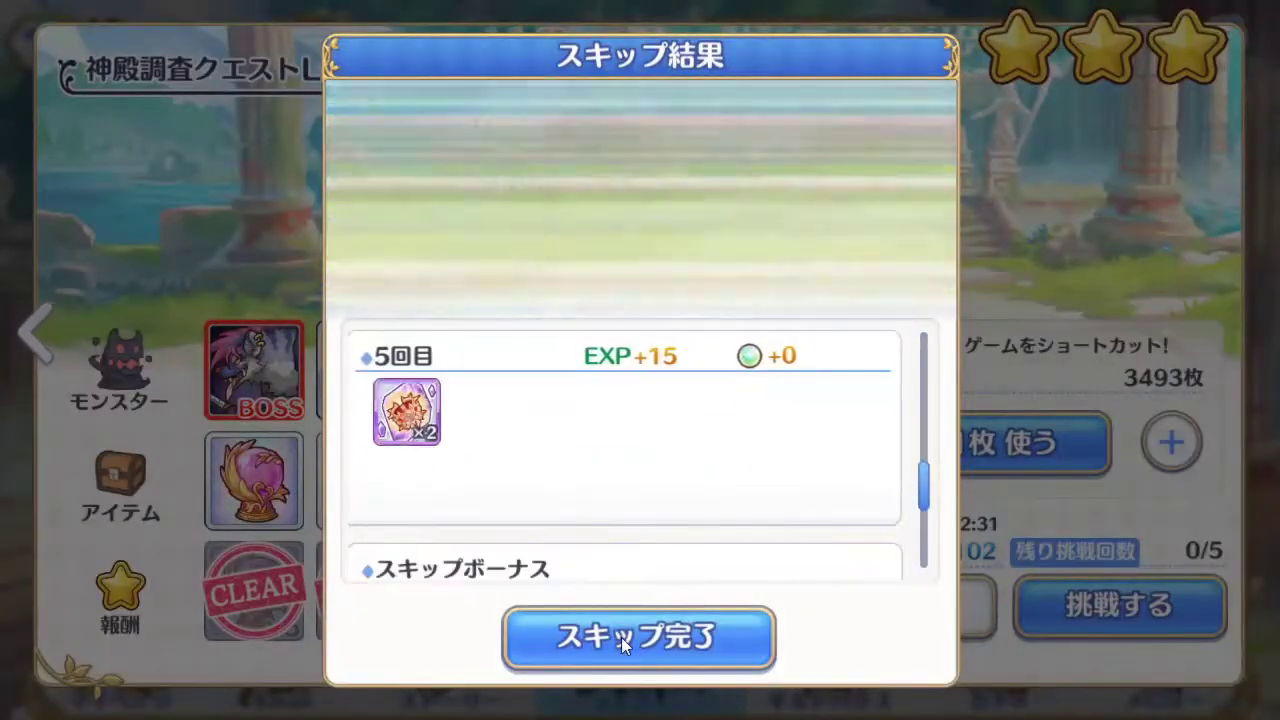
pyautogui.click(621, 637)
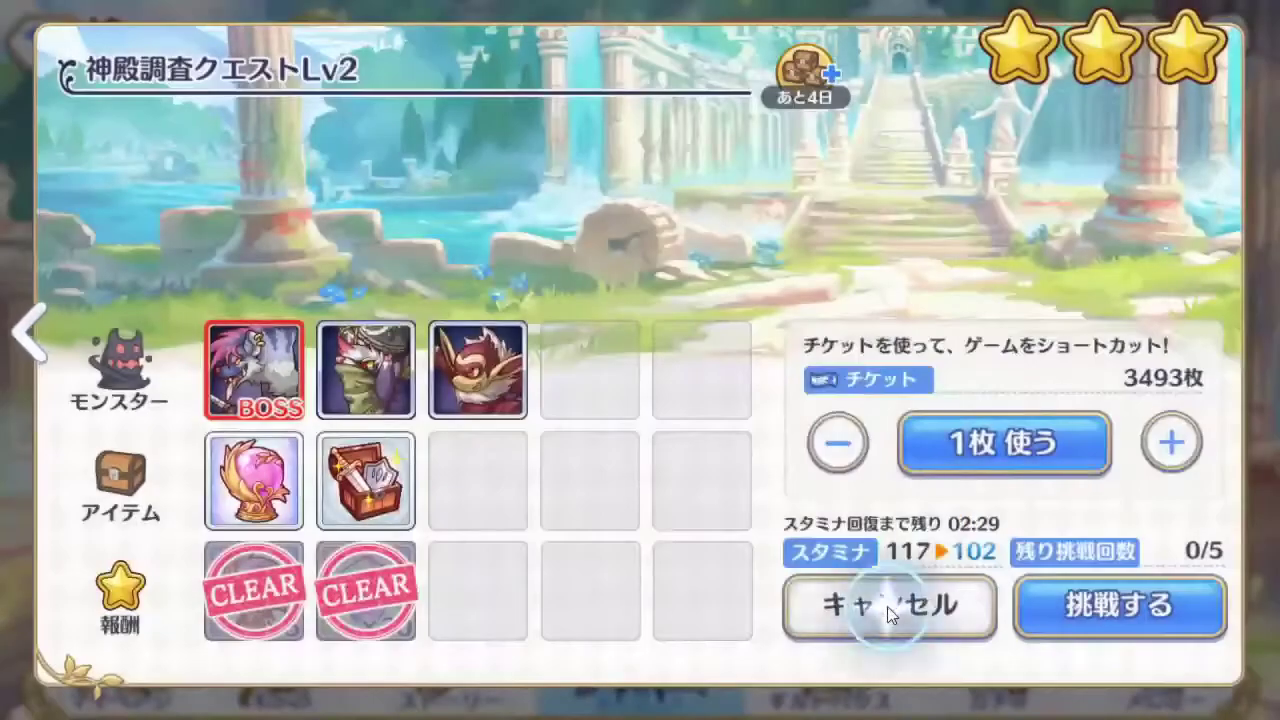
pyautogui.click(887, 606)
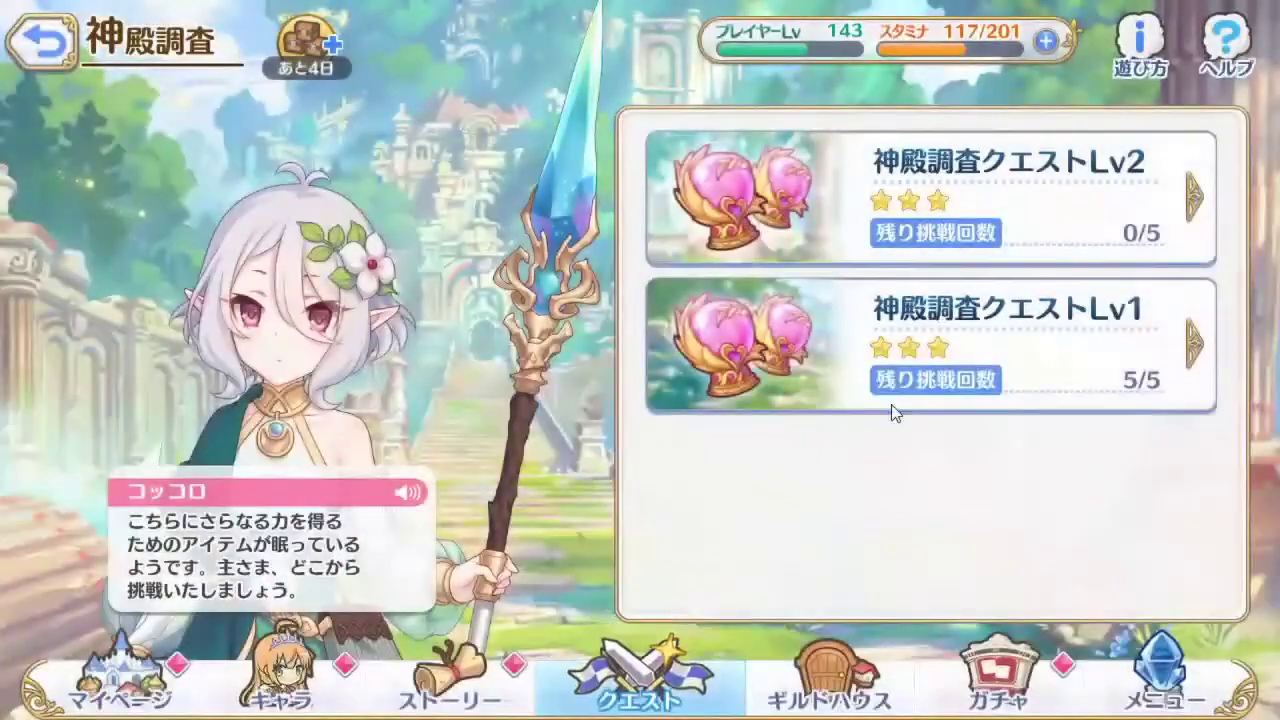
# - Skip-clear 神殿調査クエストLv1 five times with five tickets and return to the quest list
pyautogui.click(897, 343)
pyautogui.click(1167, 434)
pyautogui.click(1167, 434)
pyautogui.click(1167, 434)
pyautogui.click(1167, 434)
pyautogui.click(982, 441)
pyautogui.click(829, 482)
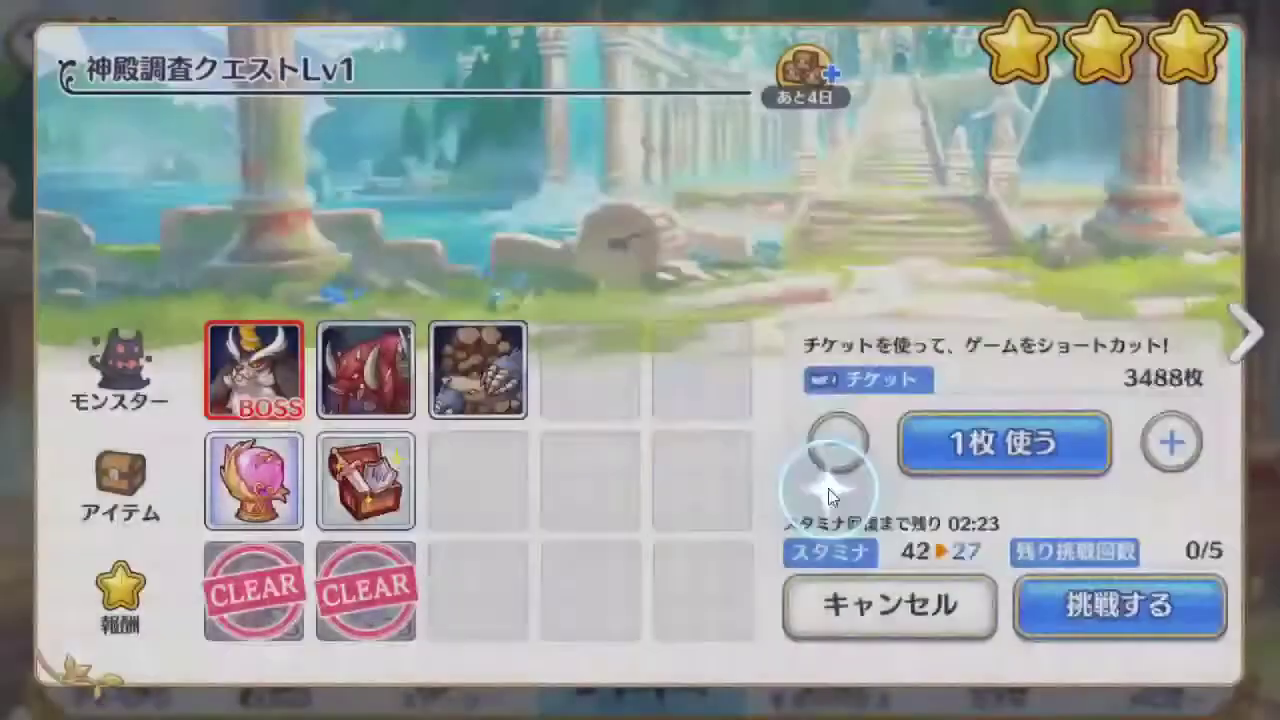
pyautogui.click(685, 645)
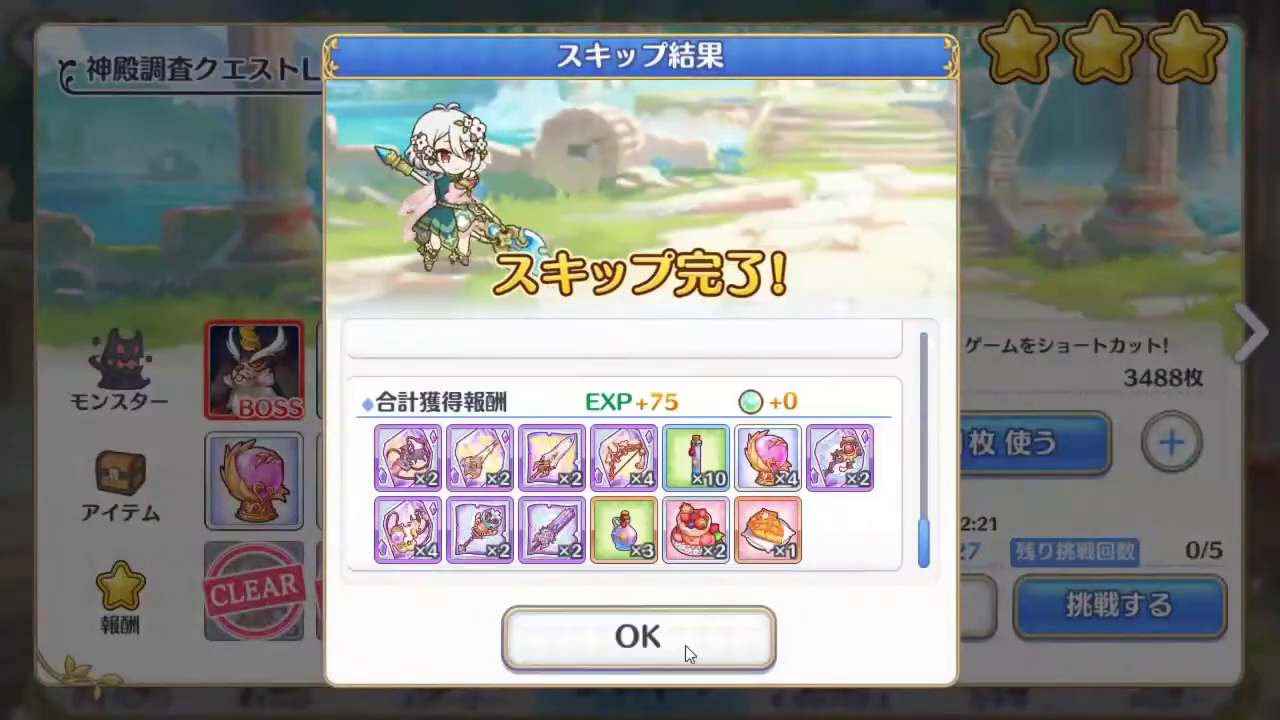
pyautogui.click(685, 648)
pyautogui.click(977, 608)
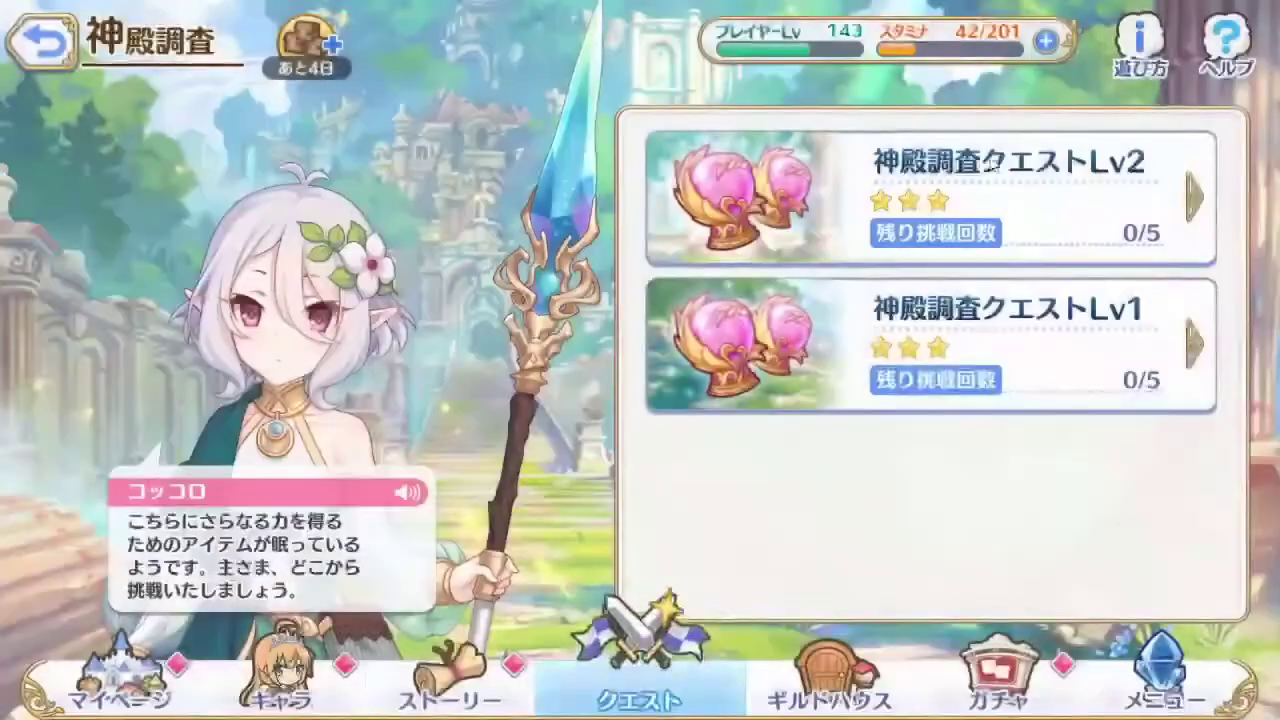
# - Replenish the player's stamina once
pyautogui.click(1048, 44)
pyautogui.click(897, 514)
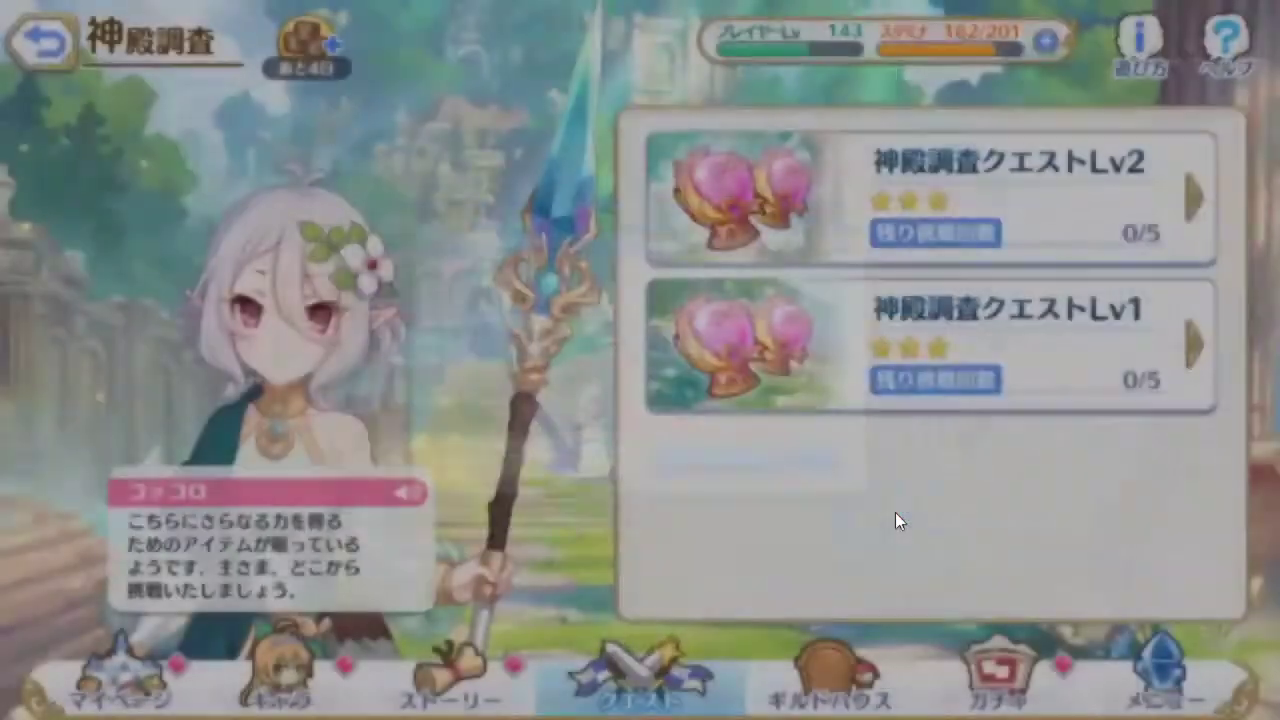
pyautogui.click(750, 490)
# - Restore five challenge attempts for 神殿調査クエストLv1 by spending 50 jewels
pyautogui.click(920, 360)
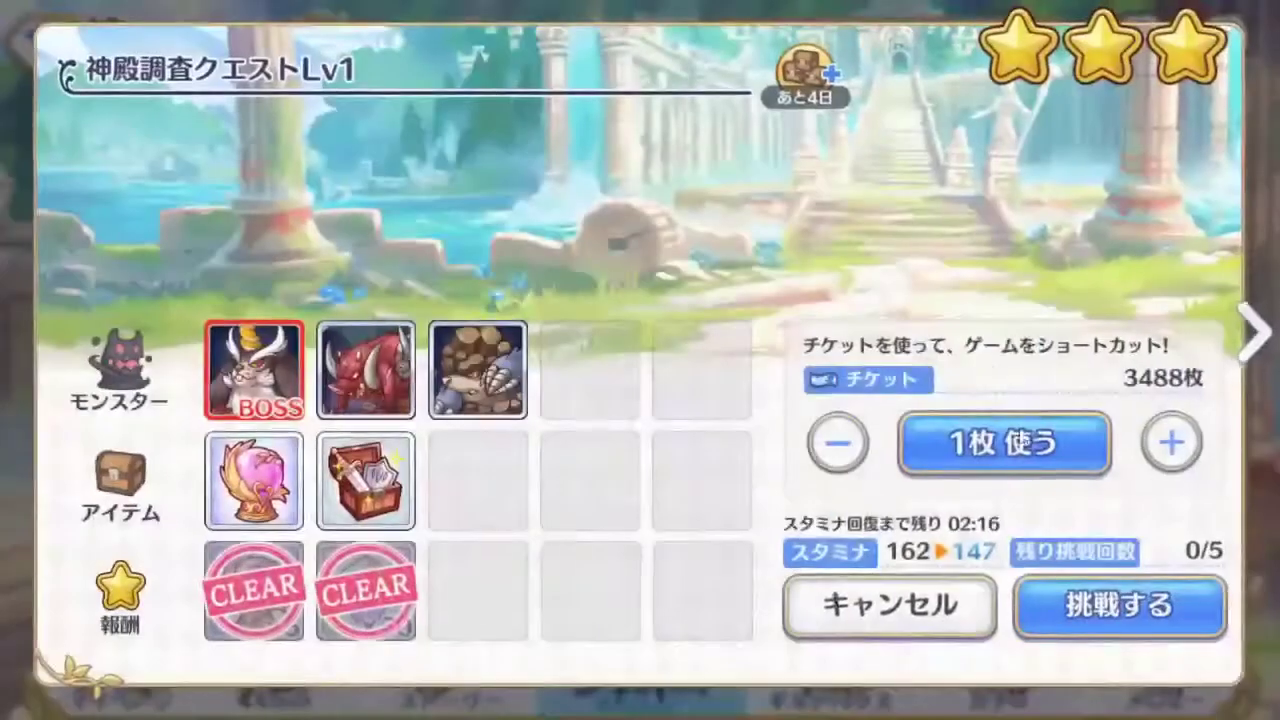
pyautogui.click(1132, 612)
pyautogui.click(858, 500)
pyautogui.click(705, 500)
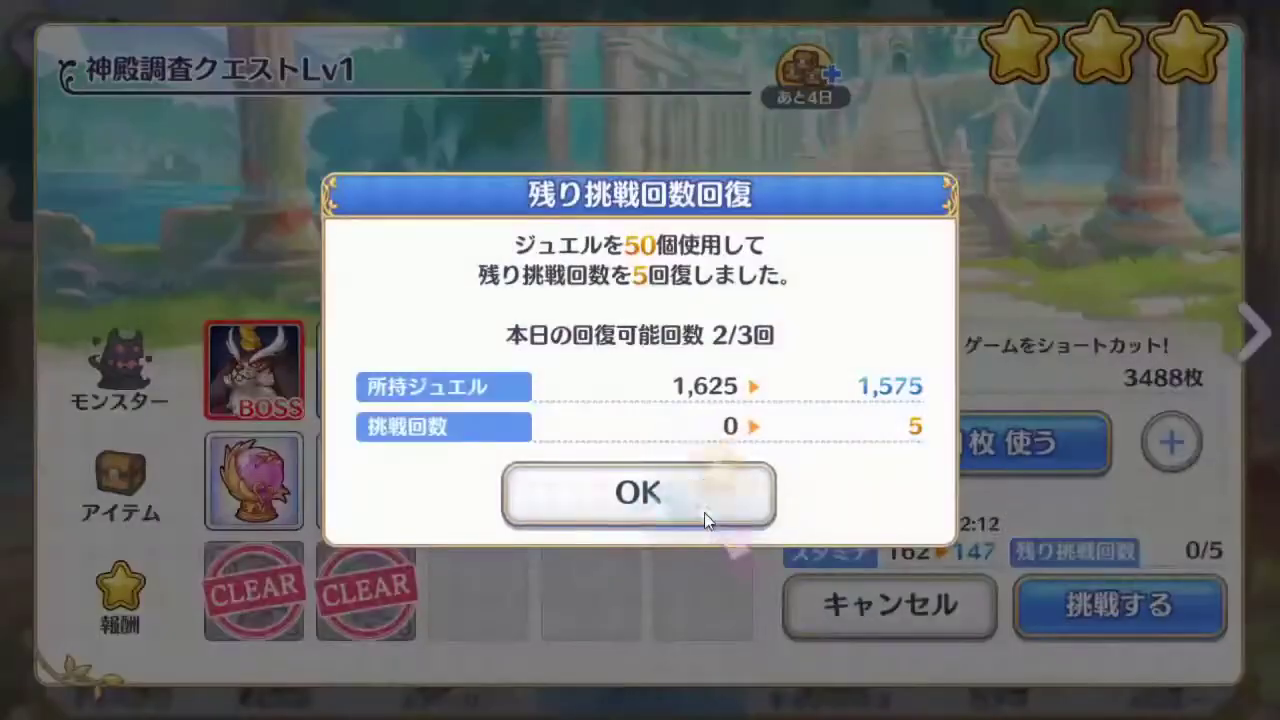
pyautogui.click(700, 512)
# - Use five skip tickets on the restored 神殿調査クエストLv1 attempts, collect the rewards and close the quest details
pyautogui.click(1150, 441)
pyautogui.click(1150, 441)
pyautogui.click(1150, 441)
pyautogui.click(1150, 441)
pyautogui.click(982, 447)
pyautogui.click(845, 481)
pyautogui.click(653, 630)
pyautogui.click(590, 630)
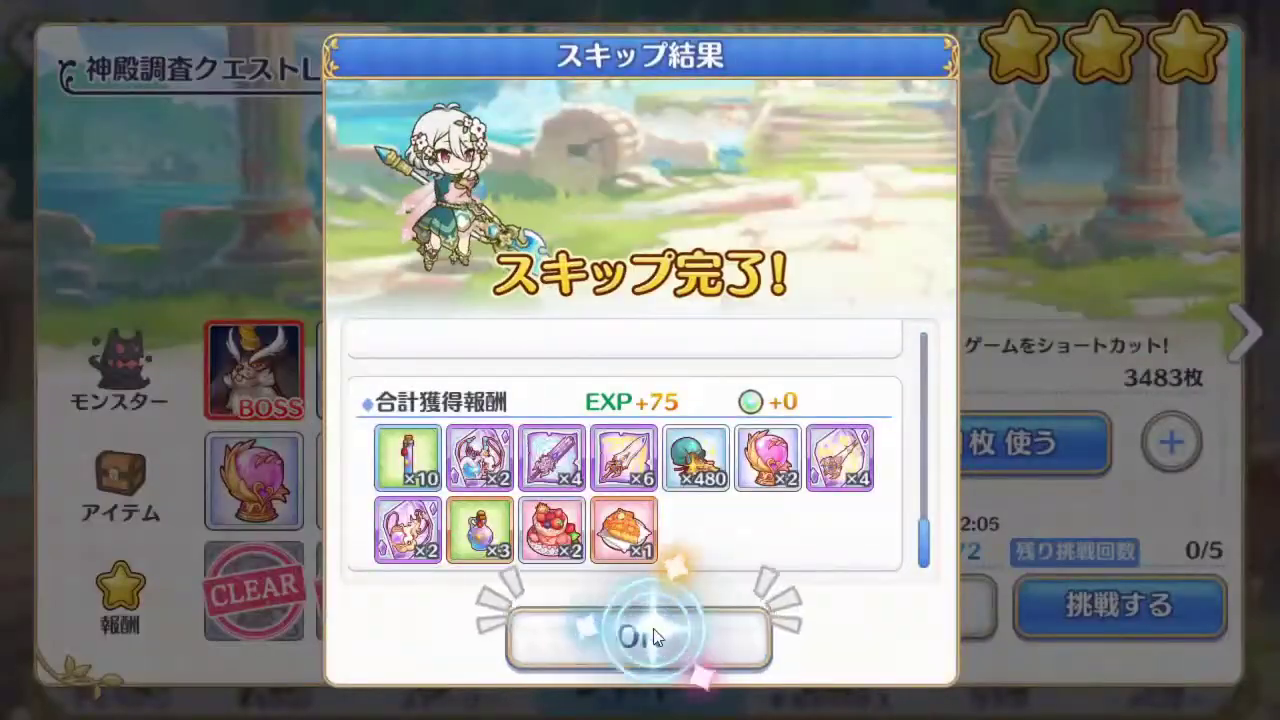
pyautogui.click(885, 607)
# - Restore five challenge attempts for 神殿調査クエストLv2 by spending 50 jewels
pyautogui.click(993, 222)
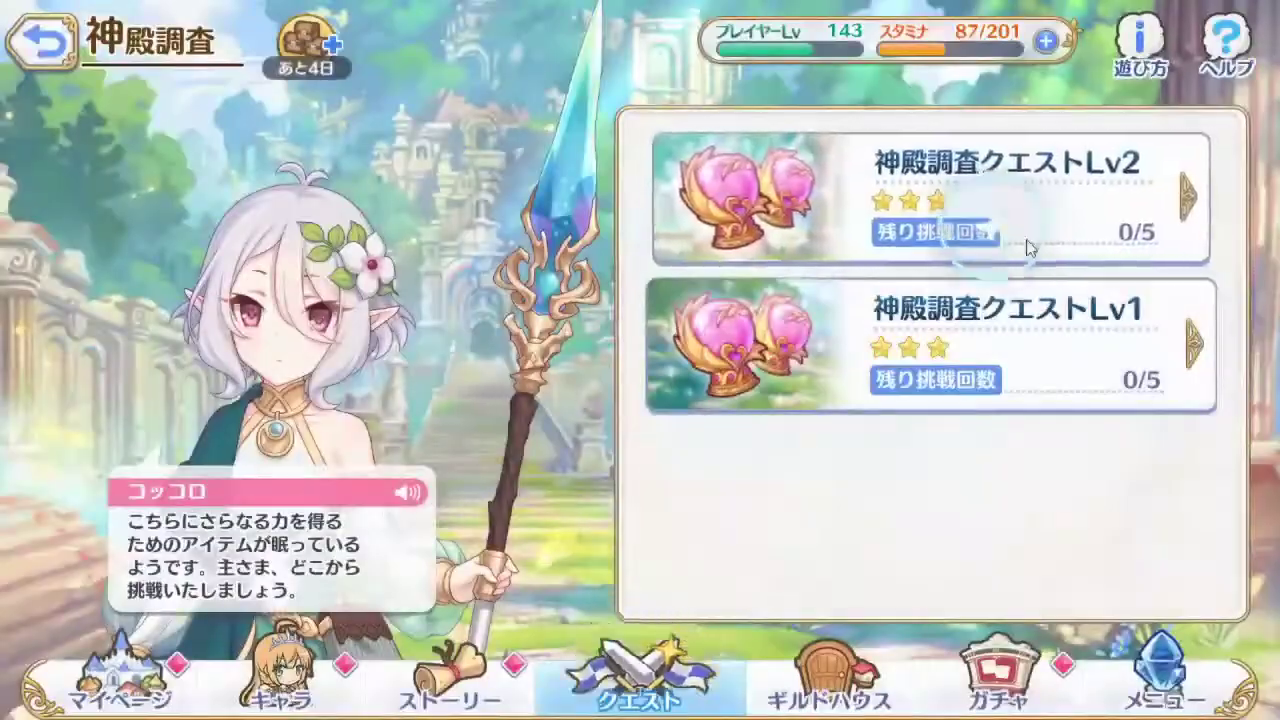
pyautogui.click(1120, 606)
pyautogui.click(799, 492)
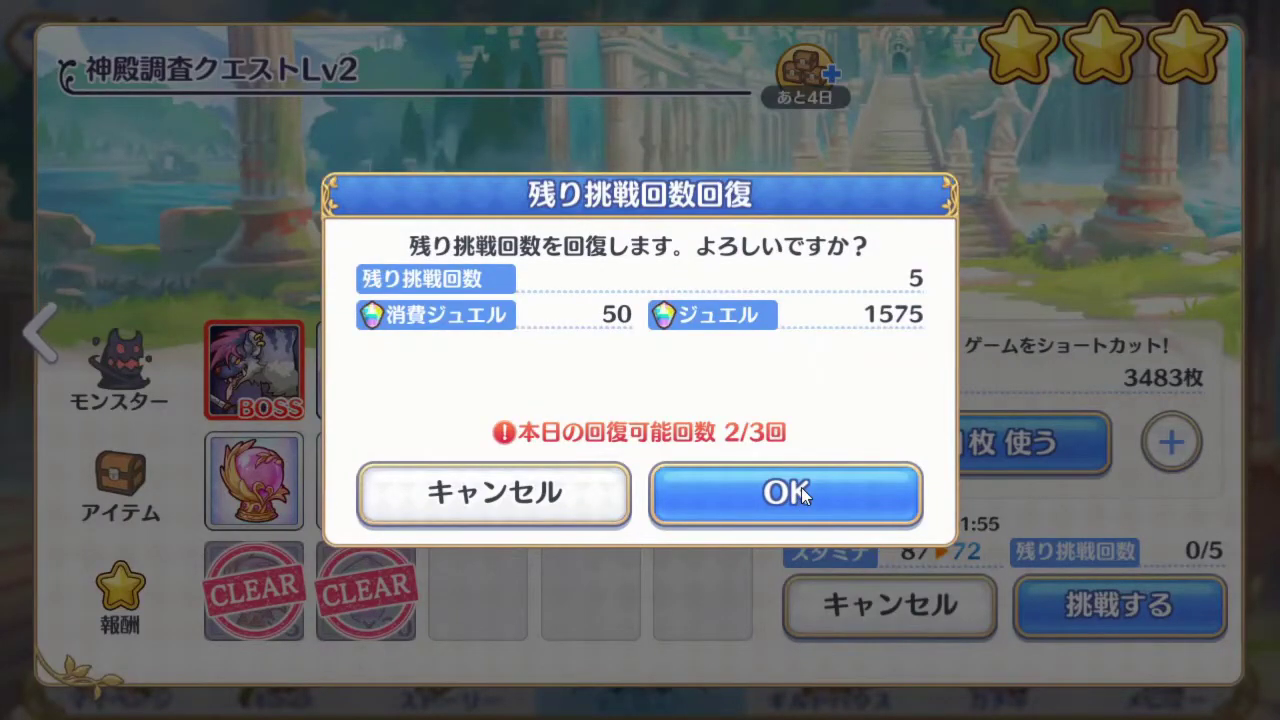
pyautogui.click(801, 492)
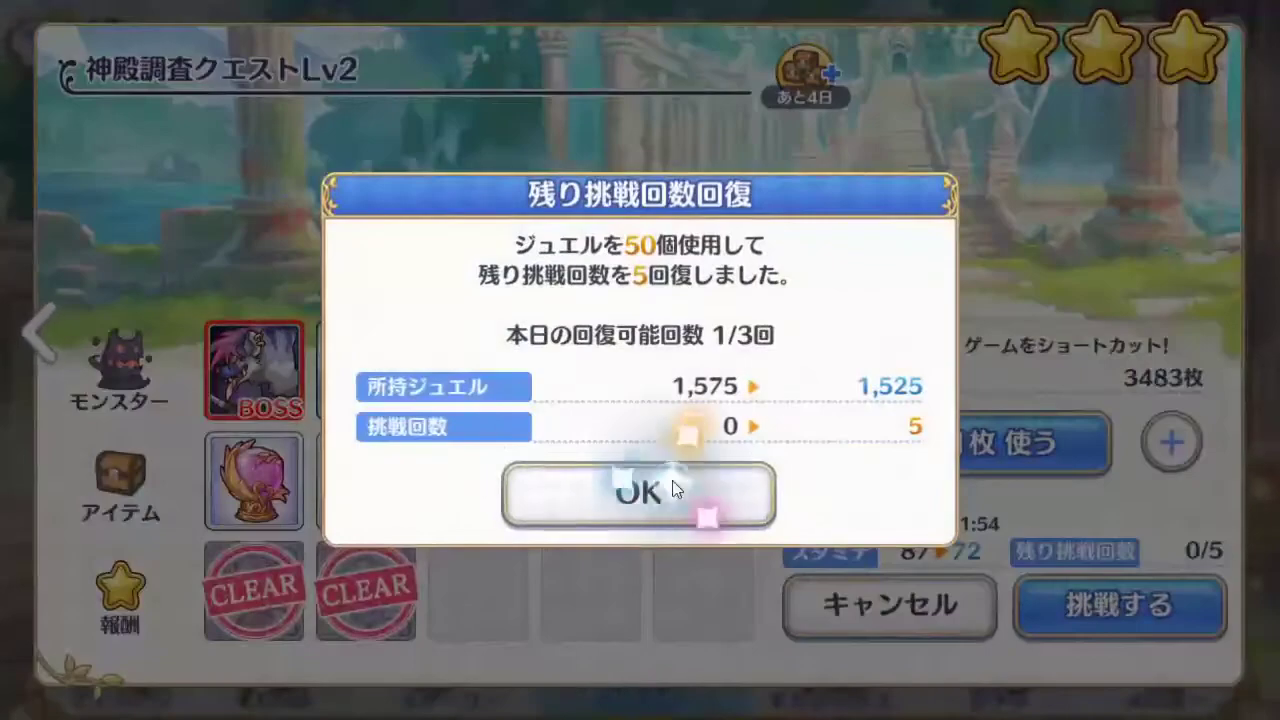
pyautogui.click(680, 488)
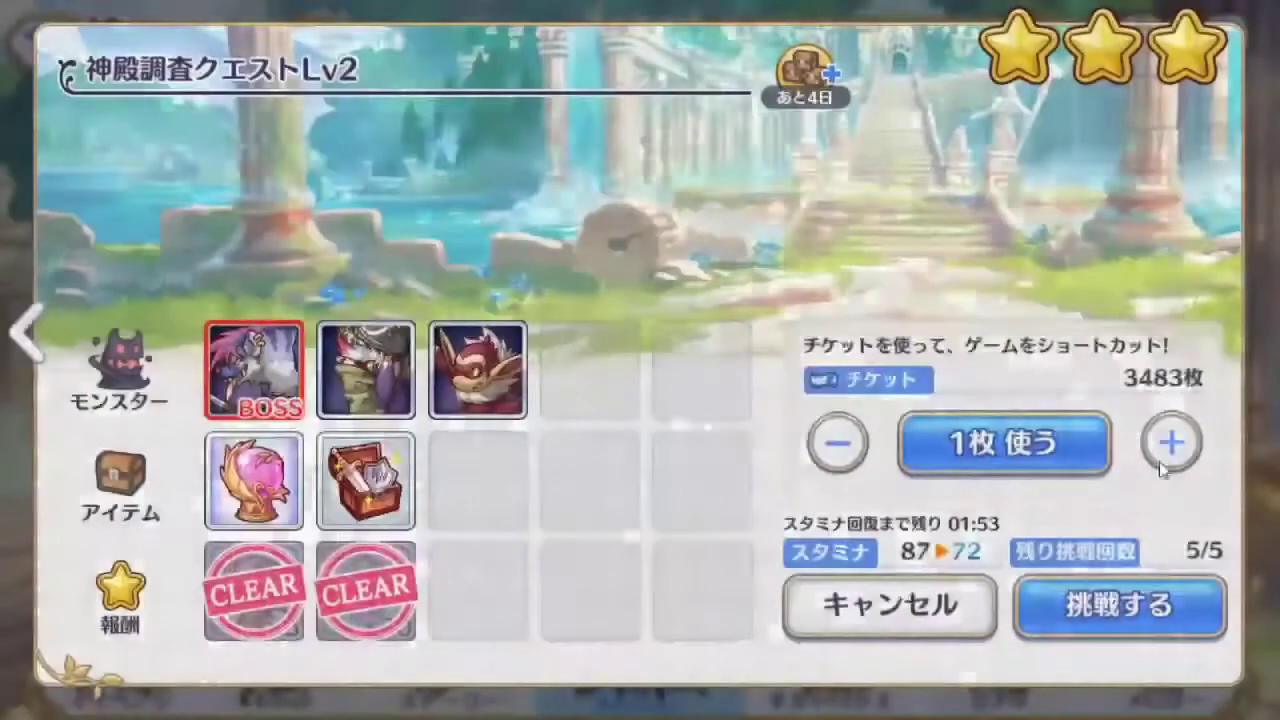
# - Skip-clear 神殿調査クエストLv2 with five tickets, collect the rewards and close the quest details
pyautogui.click(1171, 443)
pyautogui.click(1075, 451)
pyautogui.click(787, 492)
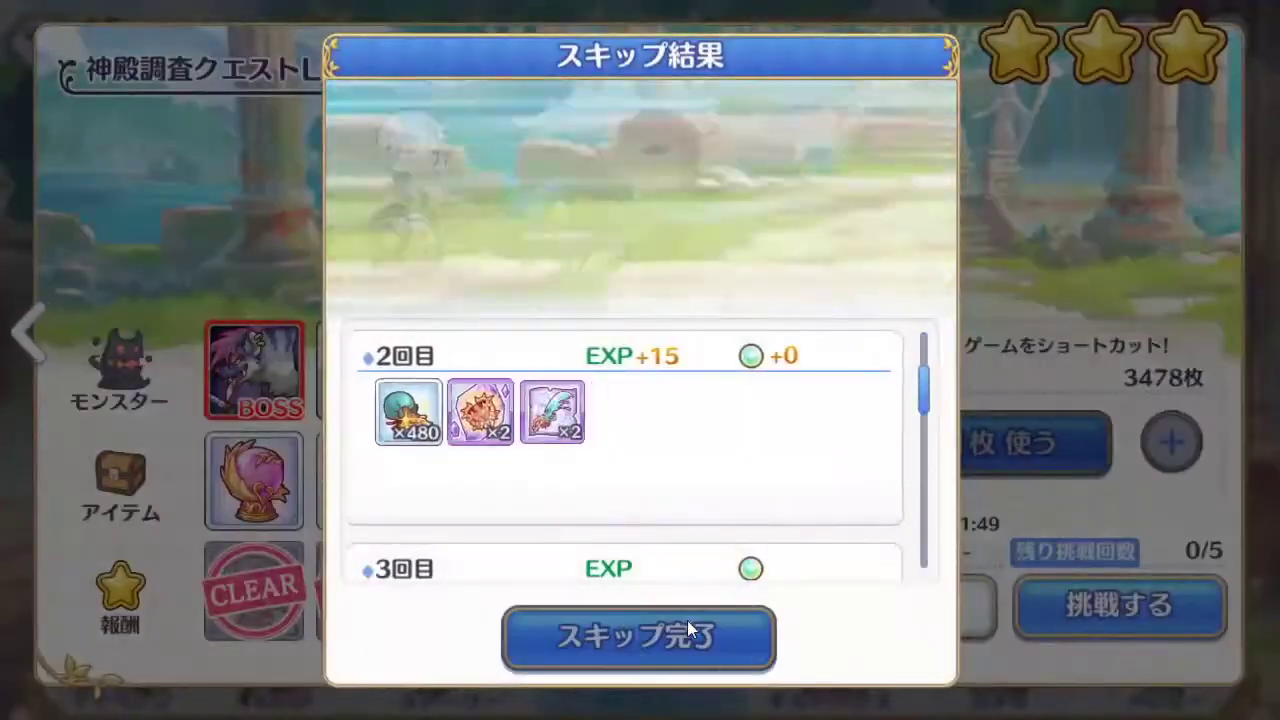
pyautogui.click(687, 630)
pyautogui.click(687, 630)
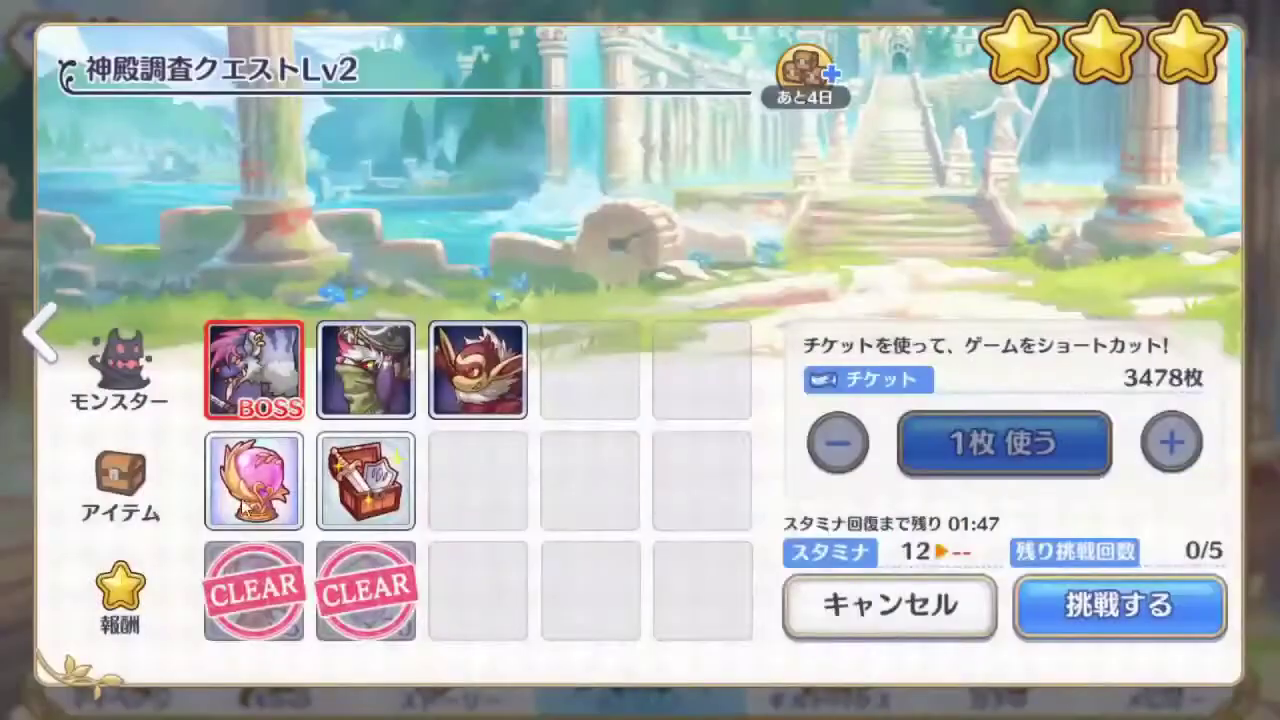
pyautogui.click(226, 497)
pyautogui.click(955, 483)
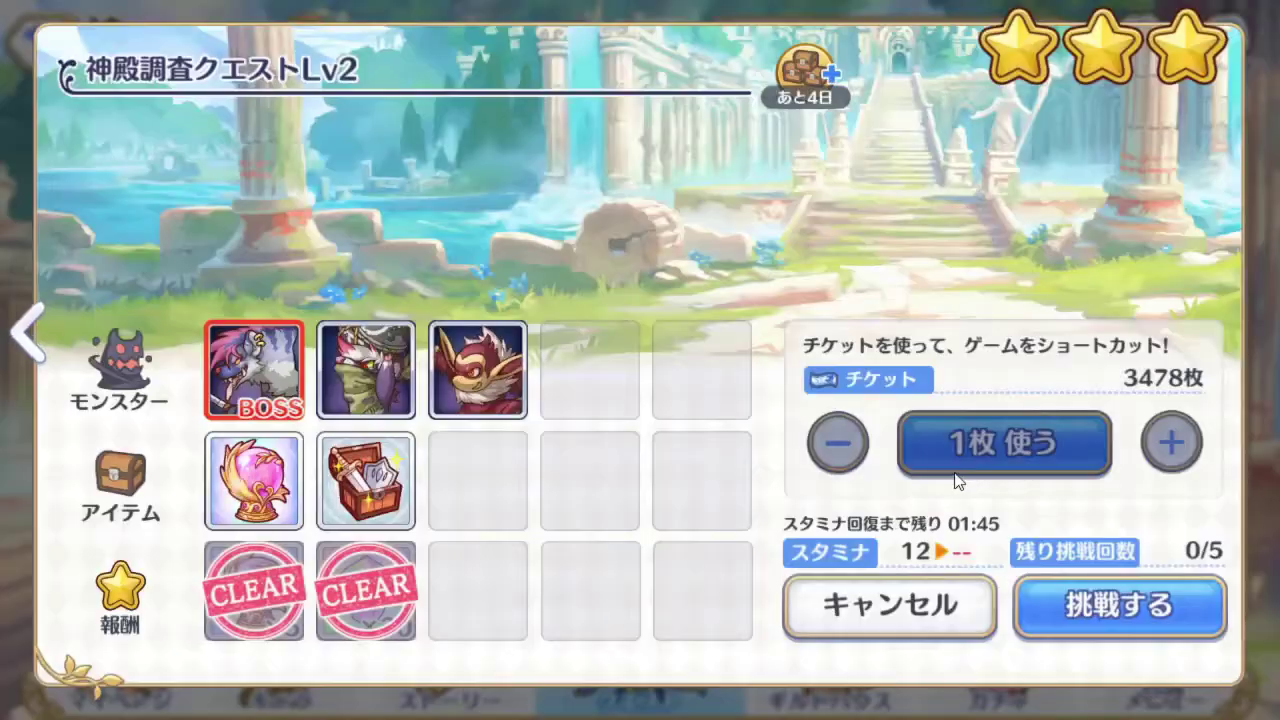
pyautogui.click(880, 595)
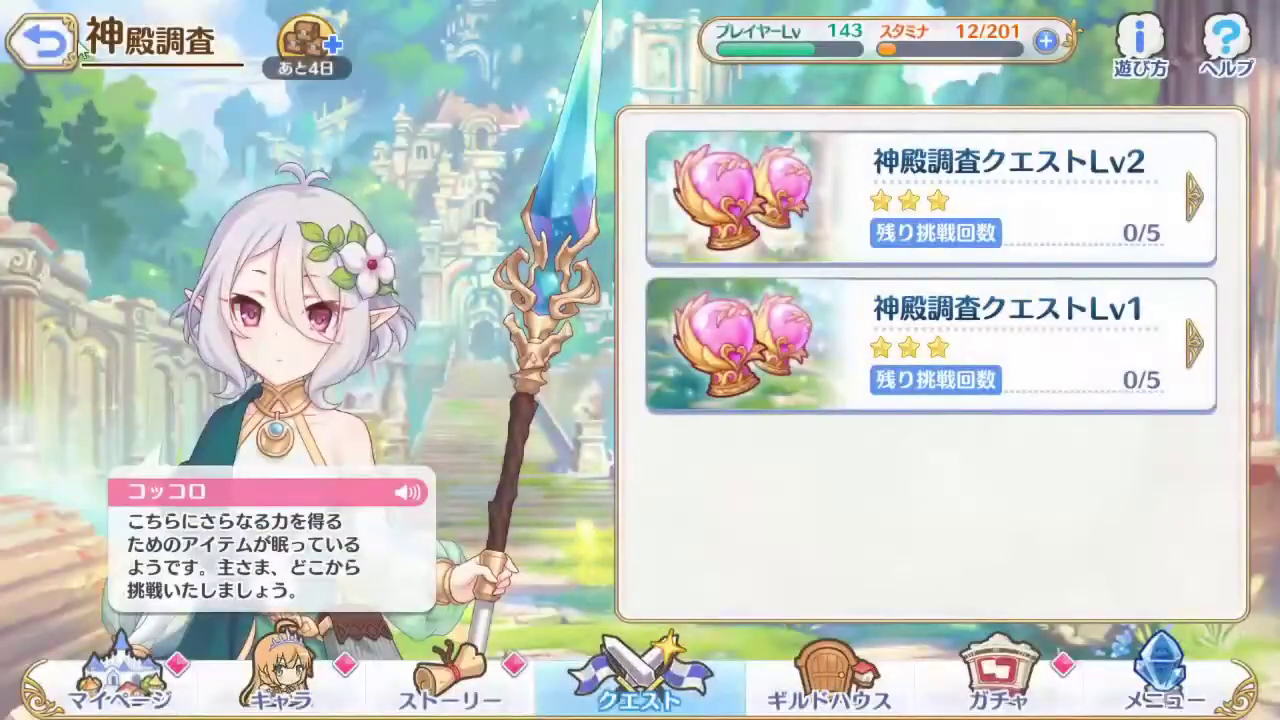
# - Return to マイページ and receive all items from the present box
pyautogui.click(60, 55)
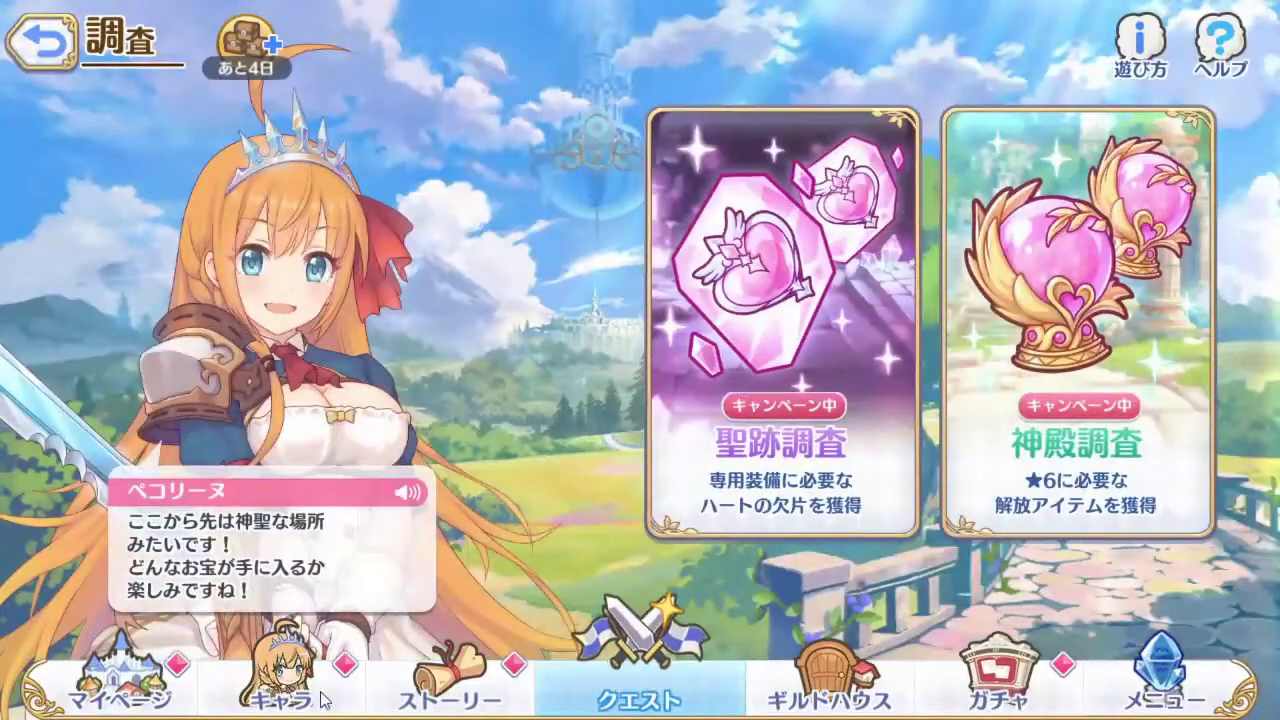
pyautogui.click(148, 687)
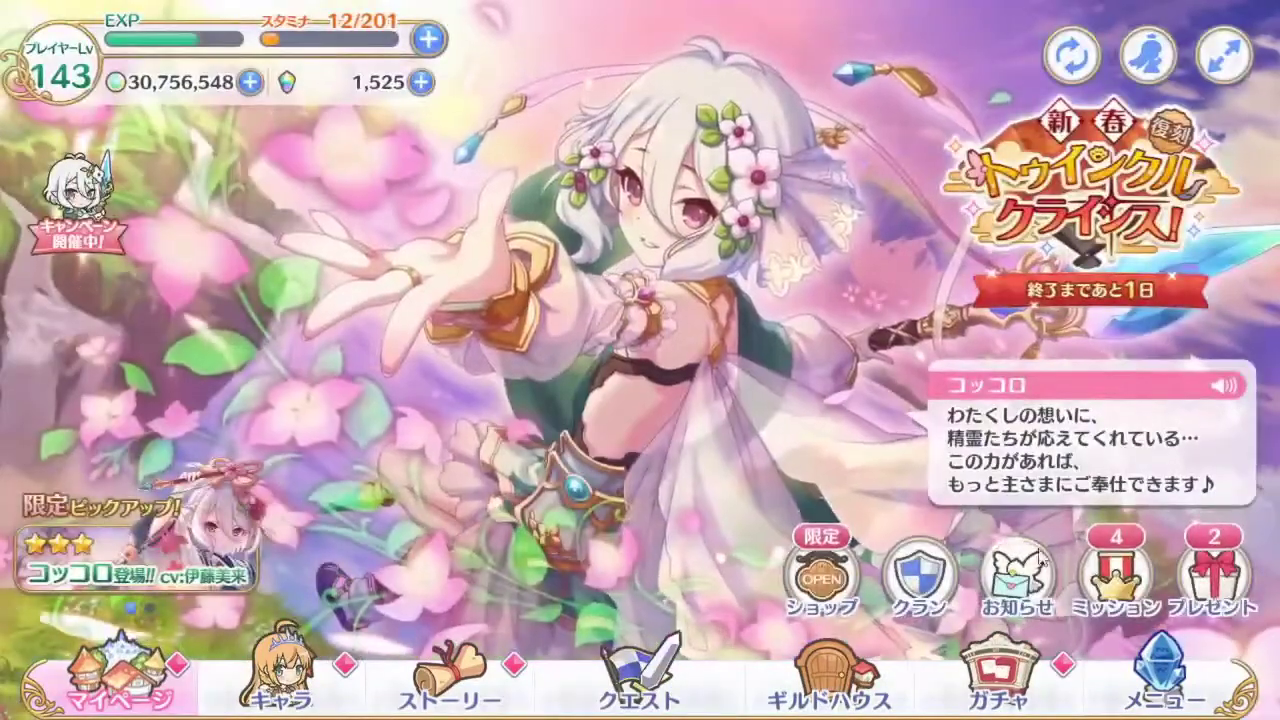
pyautogui.click(1215, 578)
pyautogui.click(1071, 621)
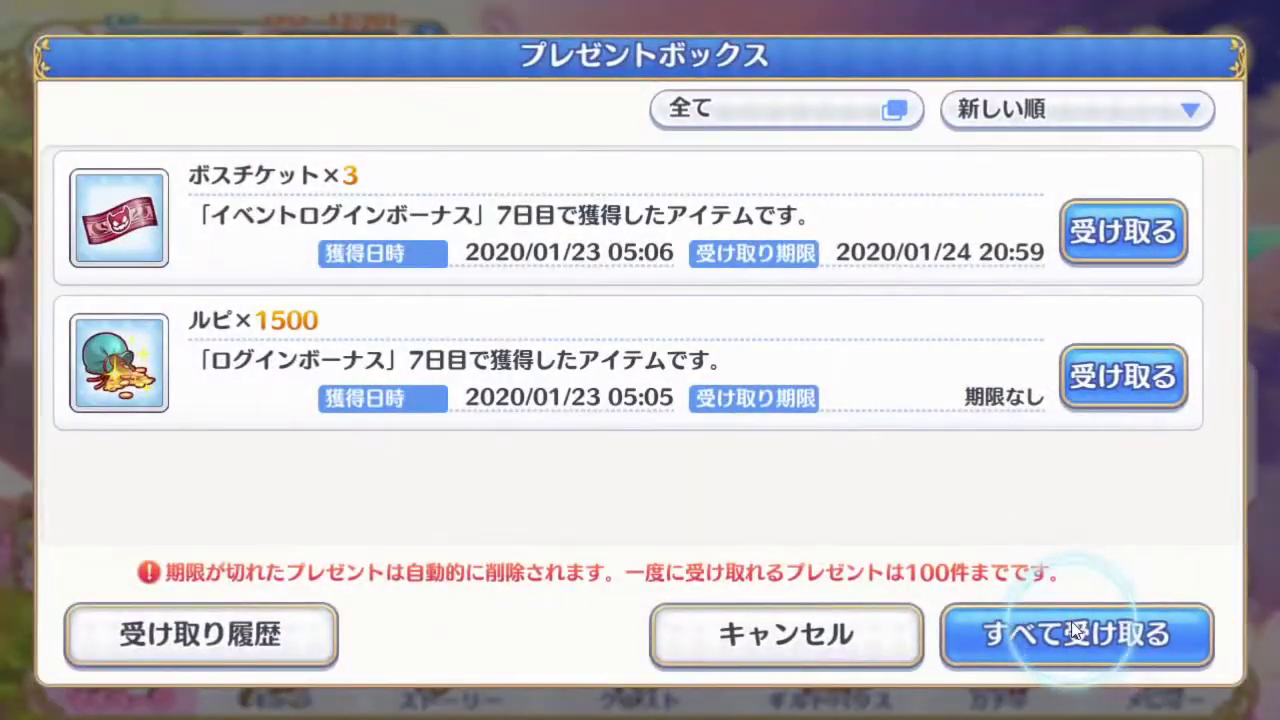
pyautogui.click(776, 648)
pyautogui.click(681, 654)
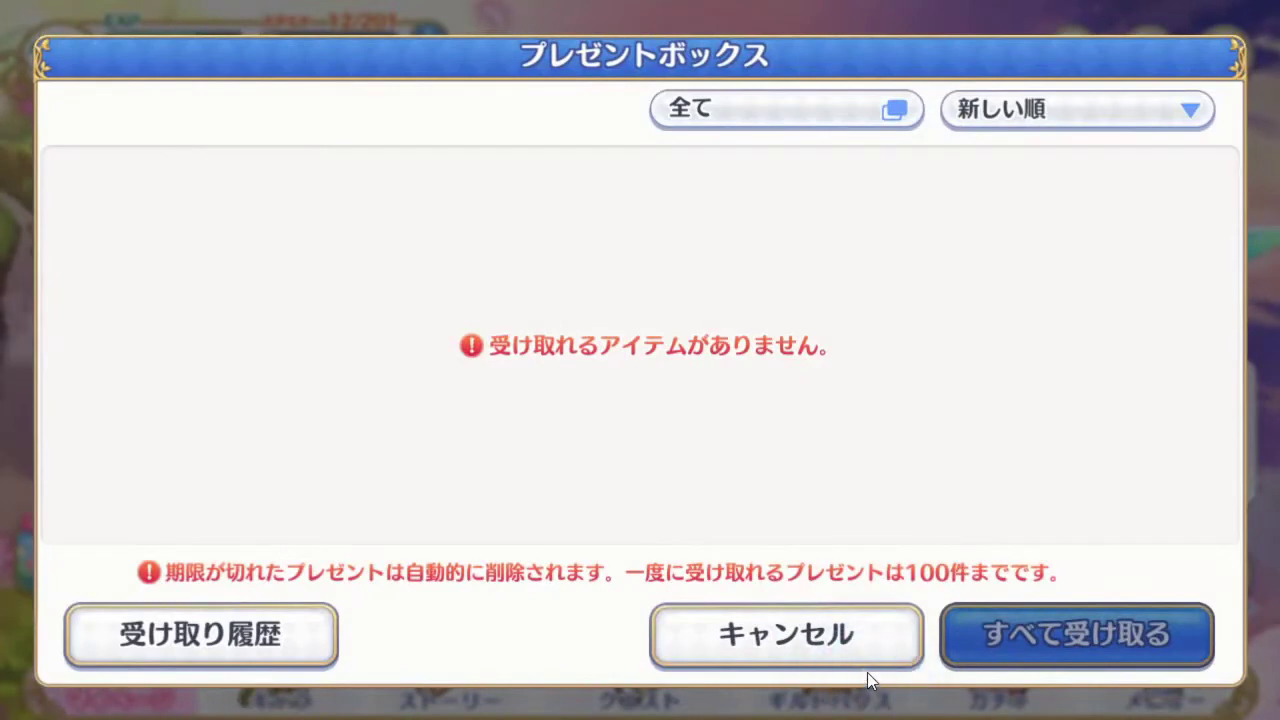
pyautogui.click(868, 650)
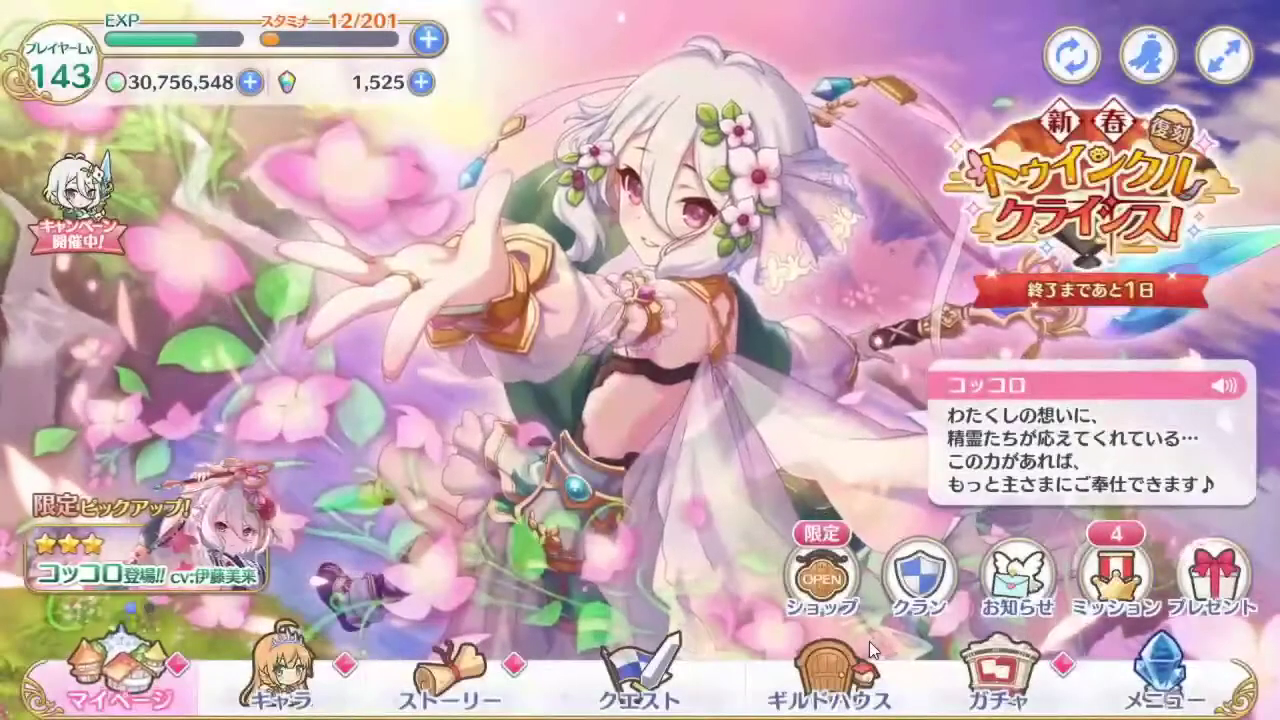
# - Review the list of daily missions and their progress, and return to マイページ
pyautogui.click(1115, 573)
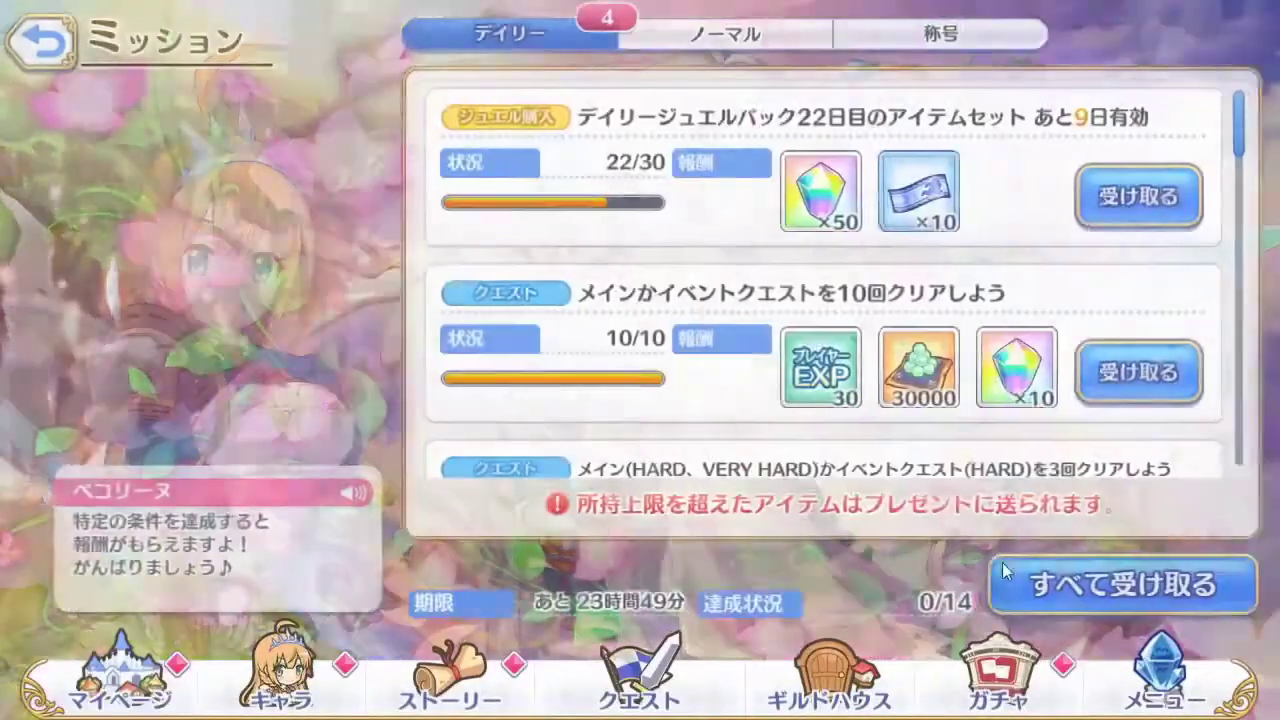
pyautogui.scroll(-3, 853, 328)
pyautogui.scroll(5, 853, 328)
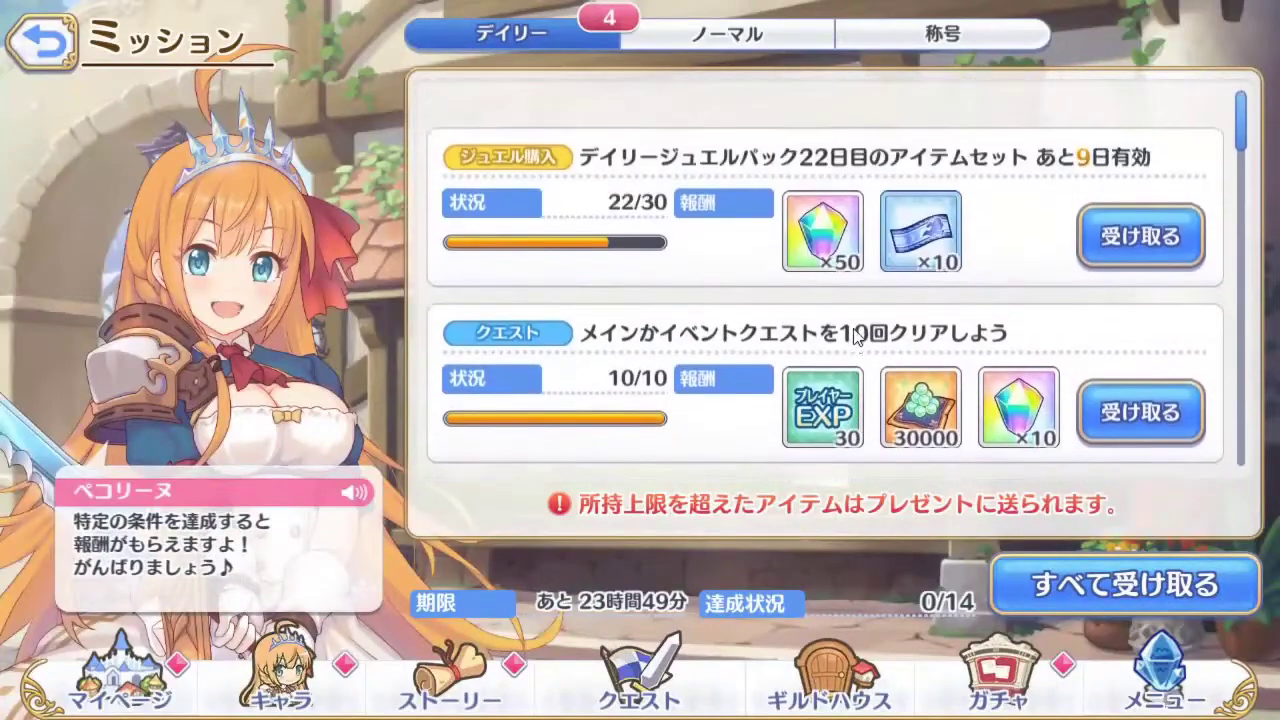
pyautogui.scroll(-8, 853, 328)
pyautogui.scroll(-2, 679, 341)
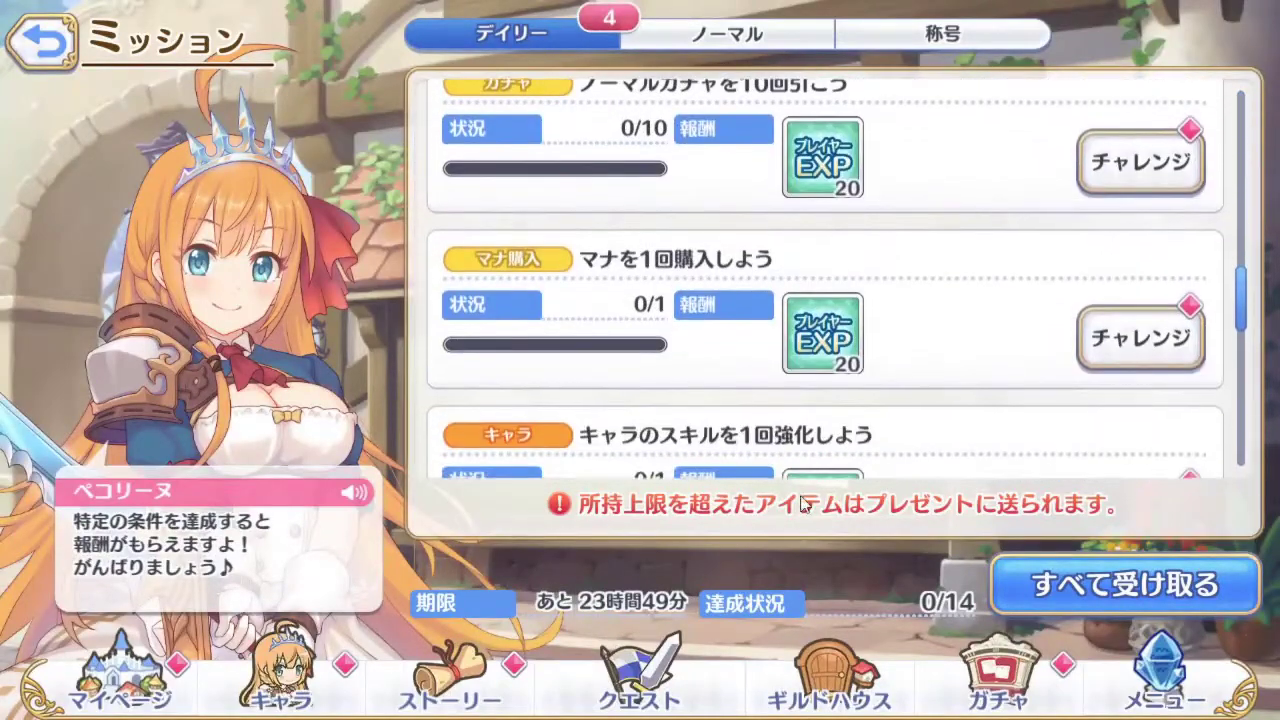
pyautogui.click(113, 705)
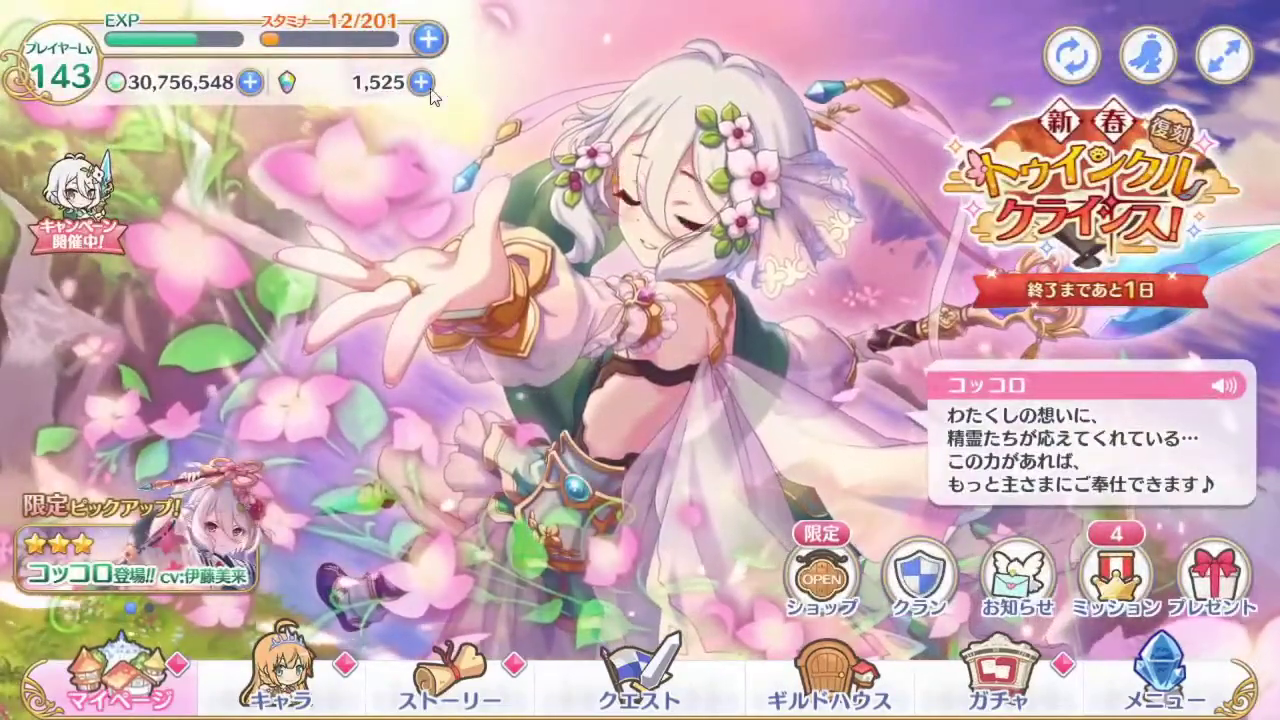
# - Draw the free ten-pull on the ノーマル gacha and go to the quest screen
pyautogui.click(997, 680)
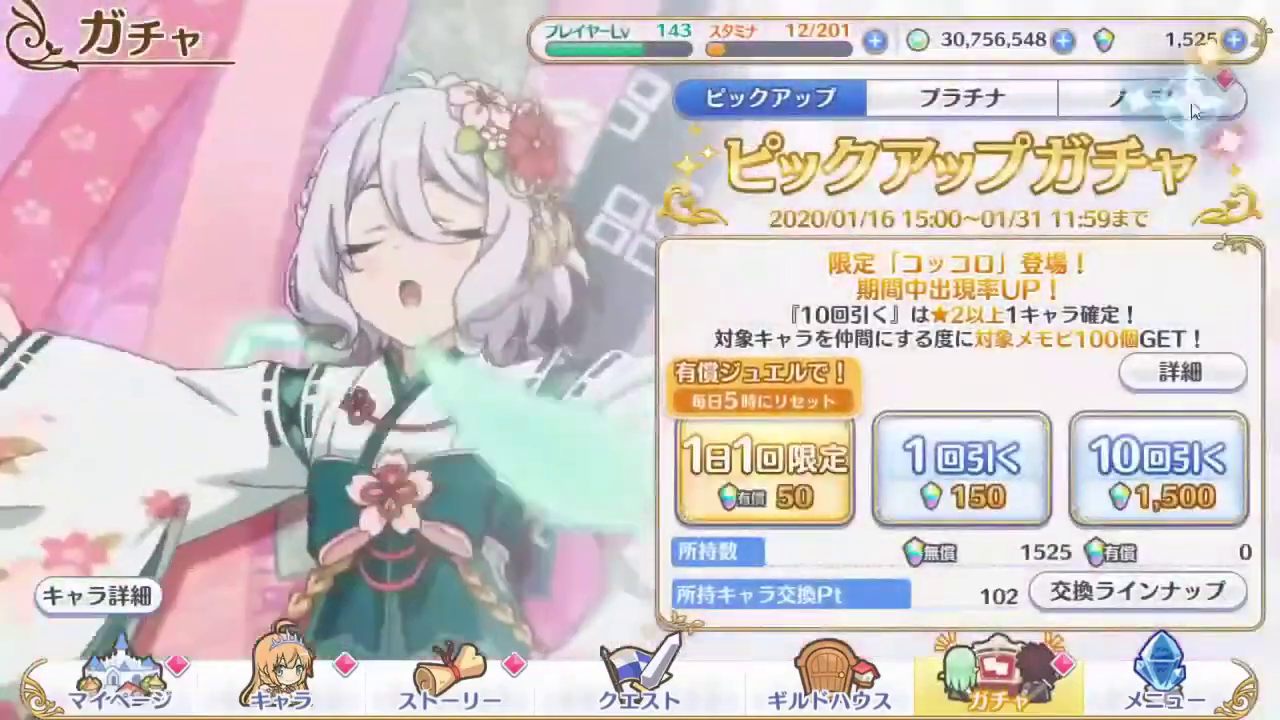
pyautogui.click(1193, 110)
pyautogui.click(903, 484)
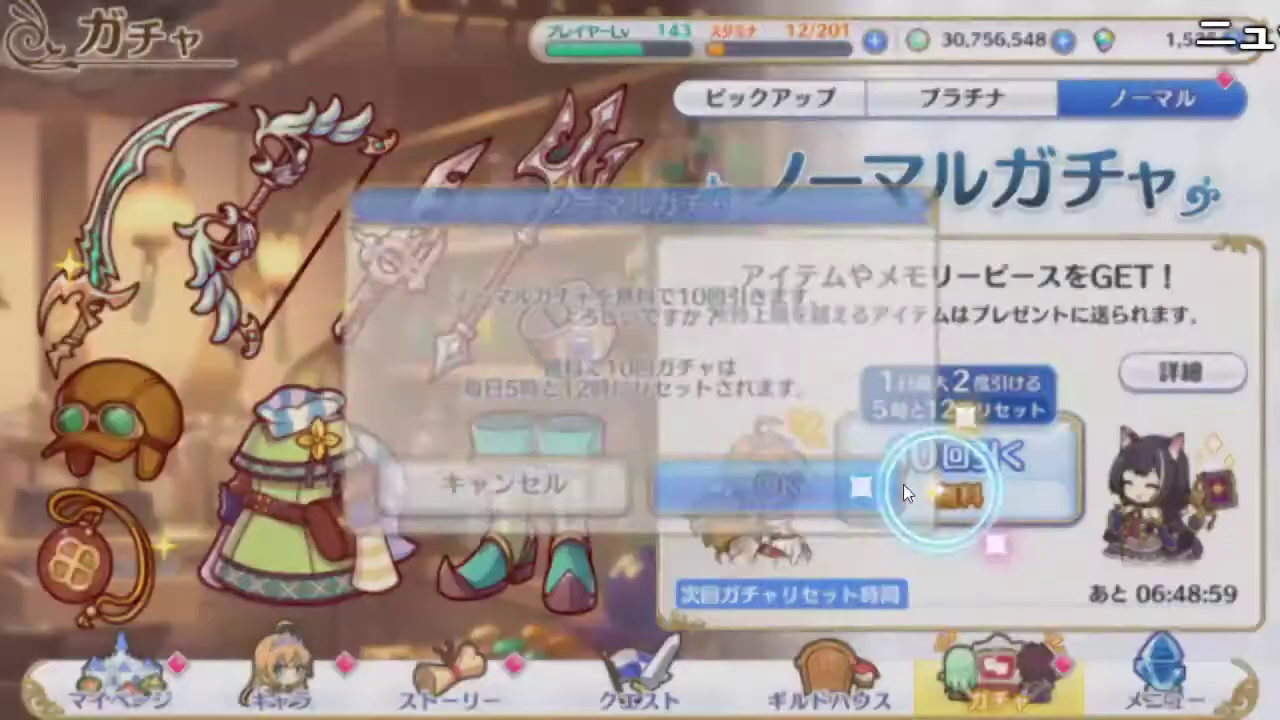
pyautogui.click(828, 478)
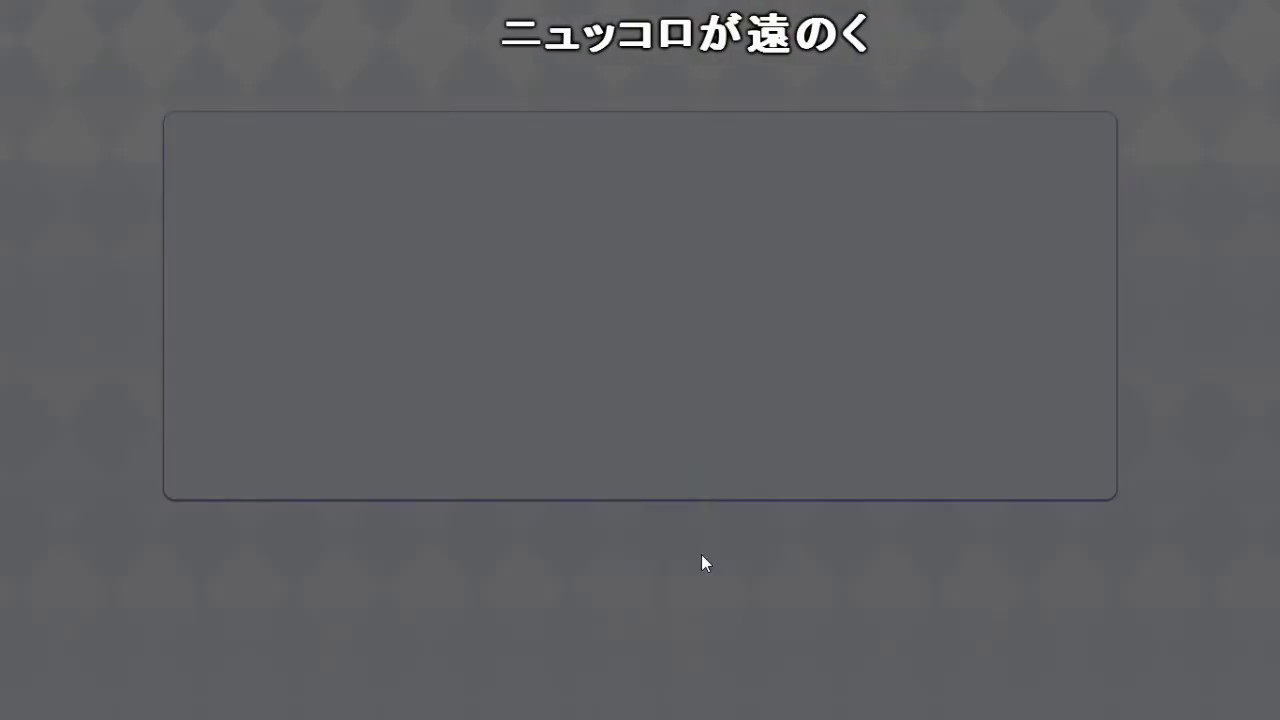
pyautogui.click(1067, 661)
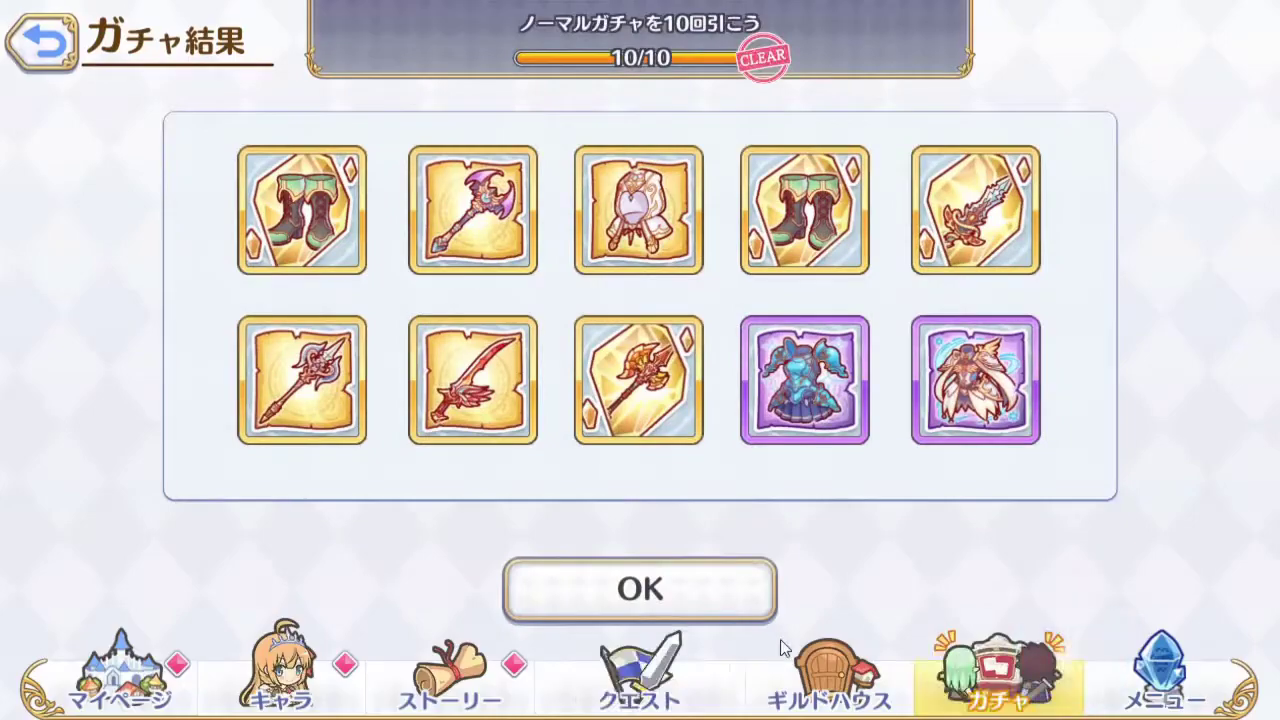
pyautogui.click(710, 645)
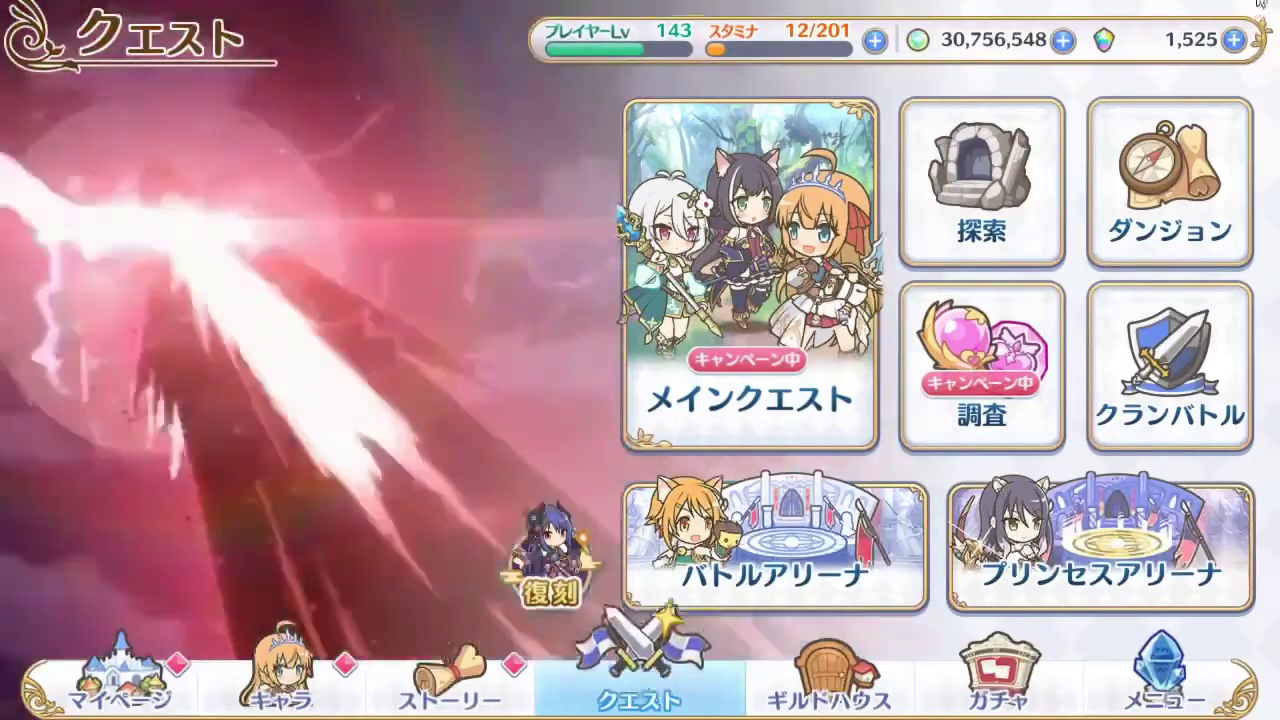
# - Exit the game and switch to the girl sketch in CLIP STUDIO PAINT
pyautogui.press('Escape')
pyautogui.click(811, 491)
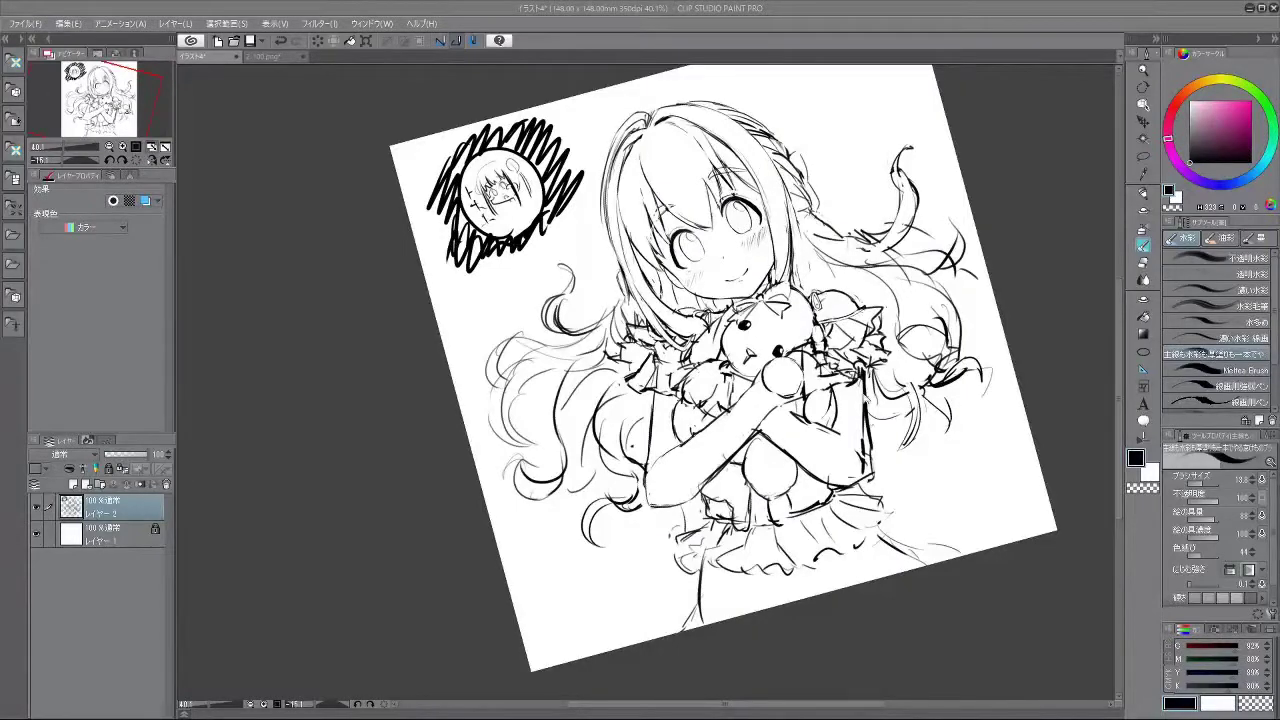
# - Examine the whole girl sketch at several zoom levels and with the canvas view flipped horizontally
pyautogui.scroll(-2, 761, 612)
pyautogui.scroll(5, 767, 325)
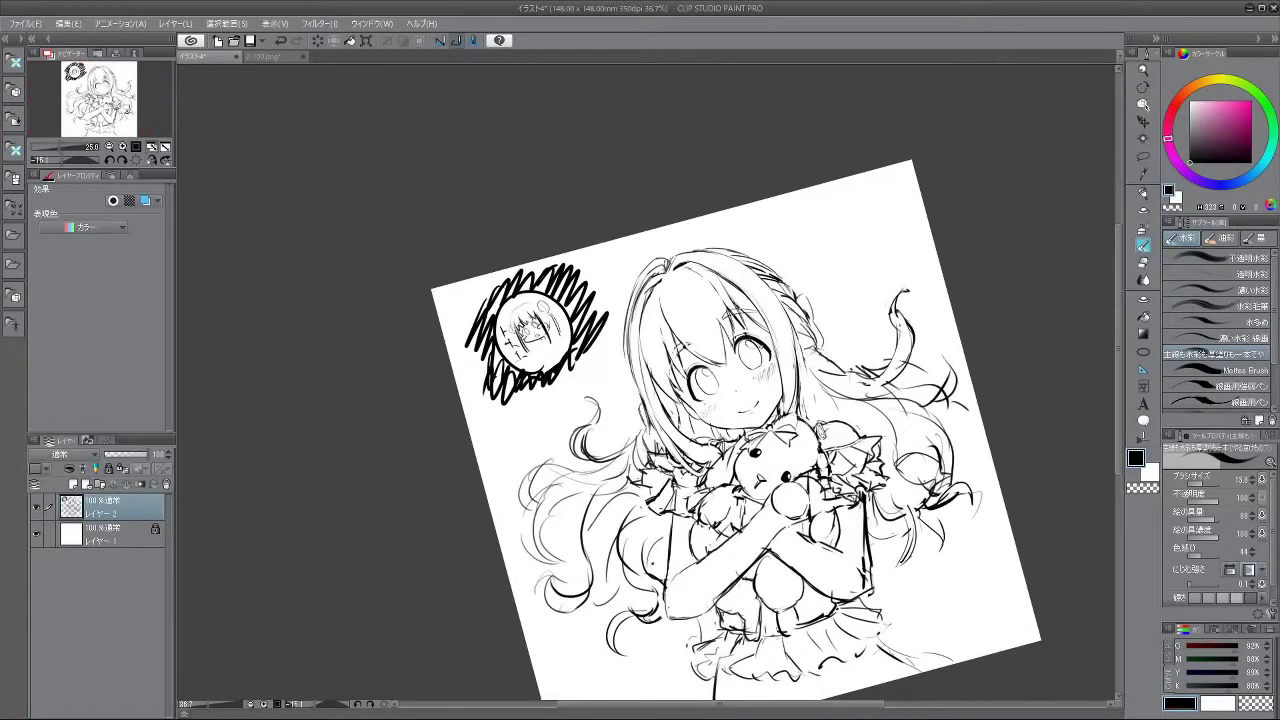
pyautogui.scroll(-3, 760, 320)
pyautogui.scroll(5, 726, 432)
pyautogui.scroll(-4, 776, 280)
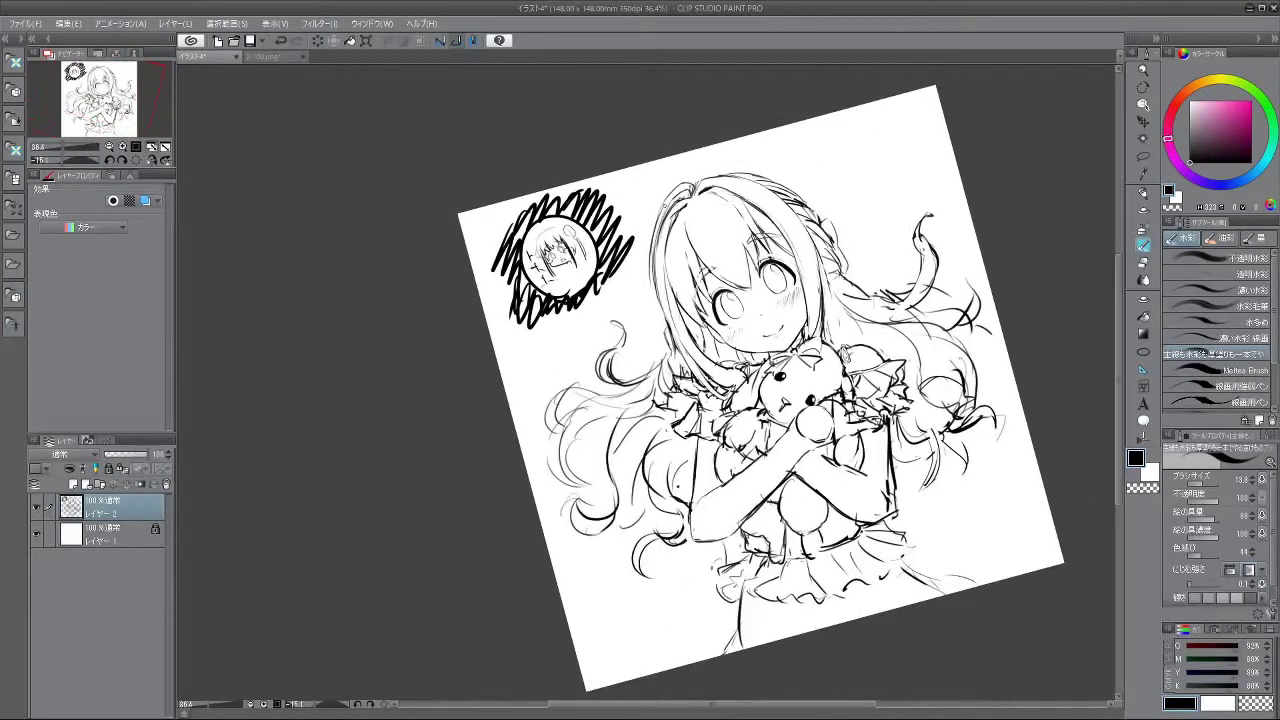
pyautogui.scroll(2, 700, 380)
pyautogui.scroll(-3, 700, 380)
pyautogui.scroll(5, 700, 380)
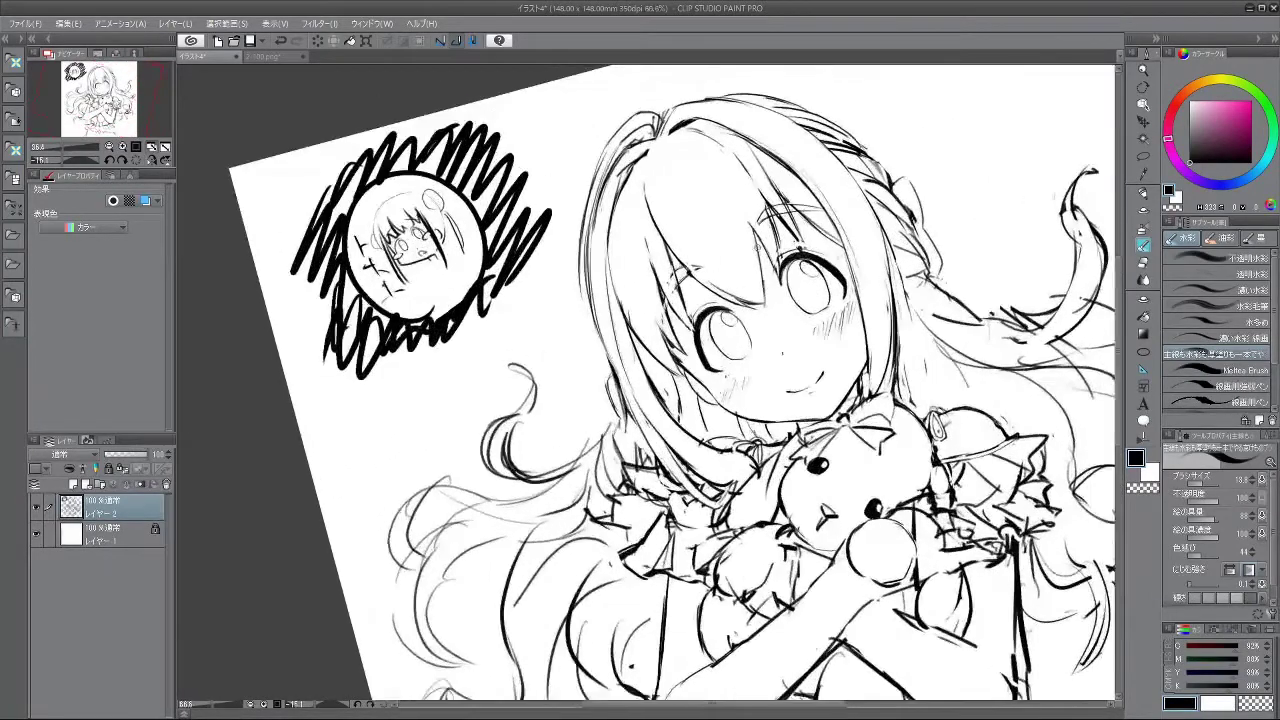
pyautogui.scroll(-1, 757, 258)
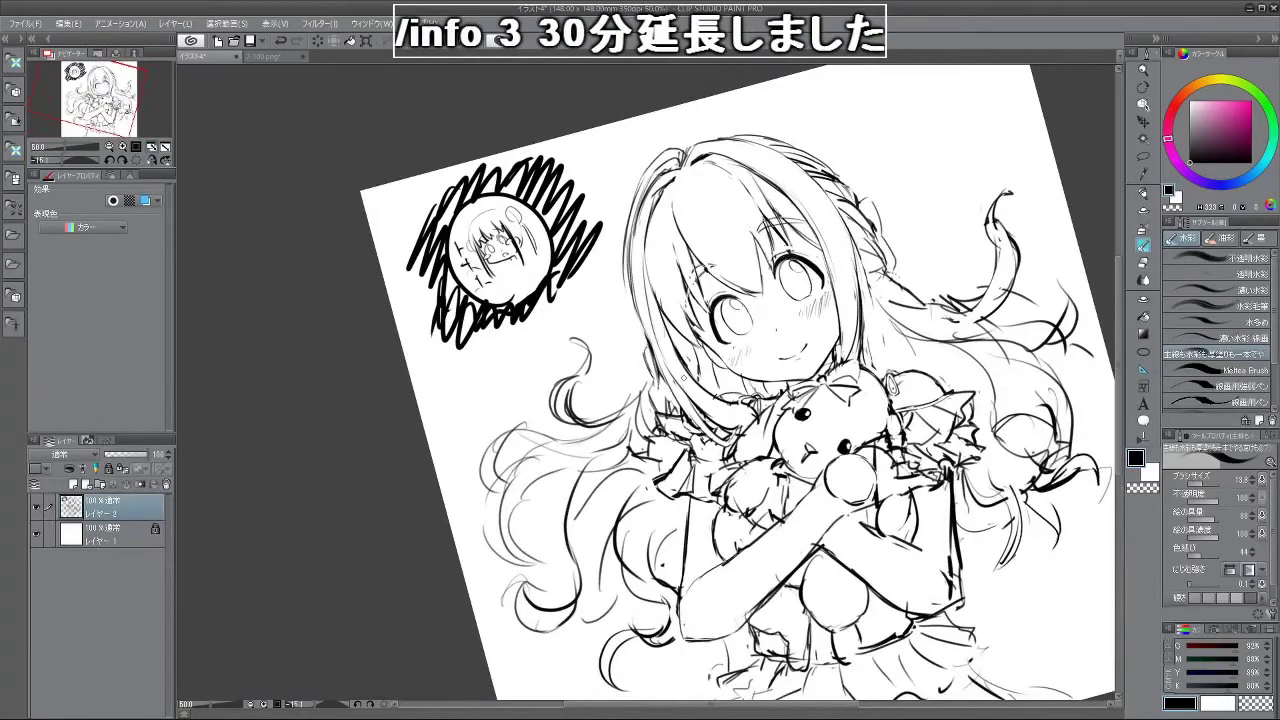
pyautogui.click(151, 162)
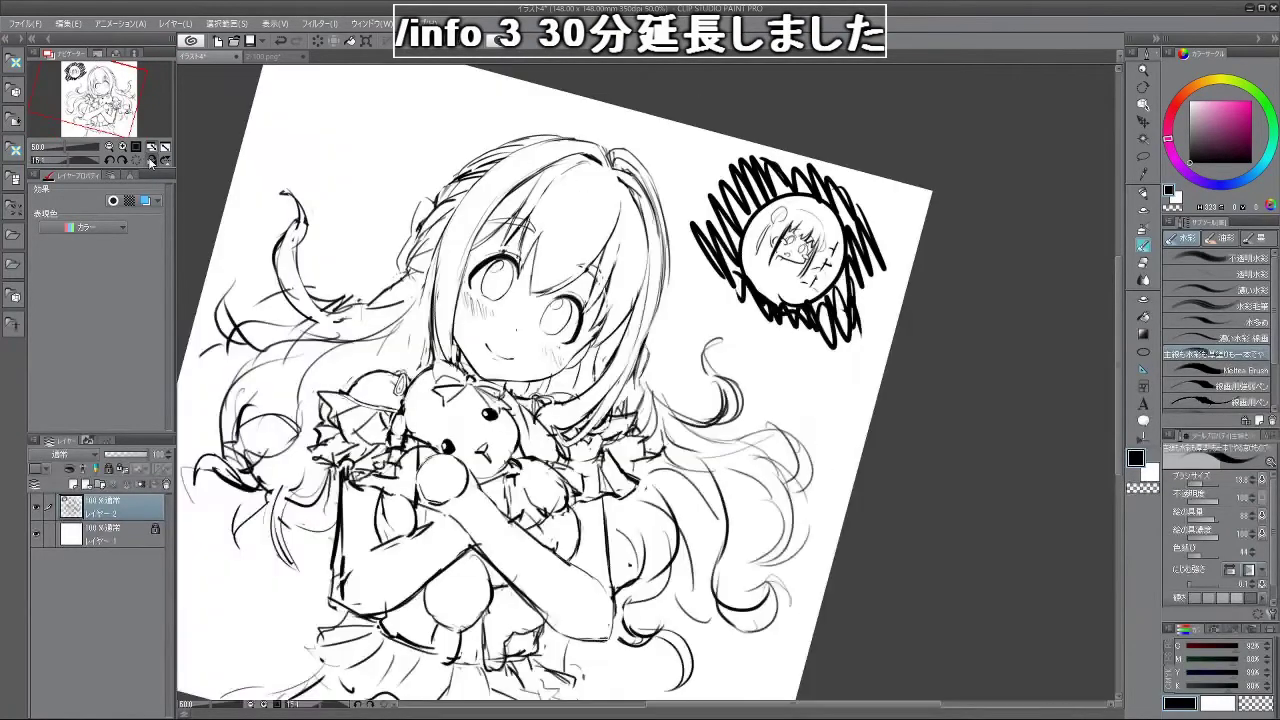
# - Reset the canvas rotation with the view flipped, lasso the girl's mouth and apply a slight free transform to it
pyautogui.click(151, 162)
pyautogui.click(136, 161)
pyautogui.scroll(-1, 646, 352)
pyautogui.scroll(1, 783, 546)
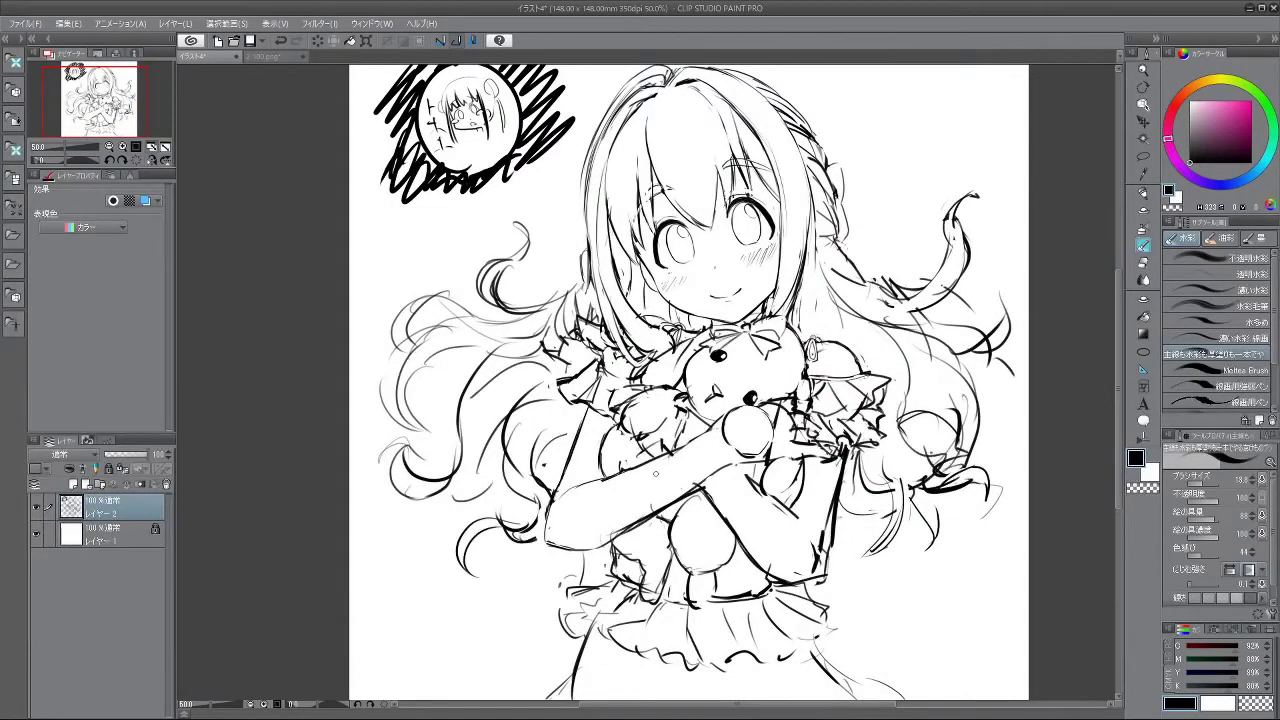
pyautogui.scroll(-1, 1000, 587)
pyautogui.scroll(1, 1030, 490)
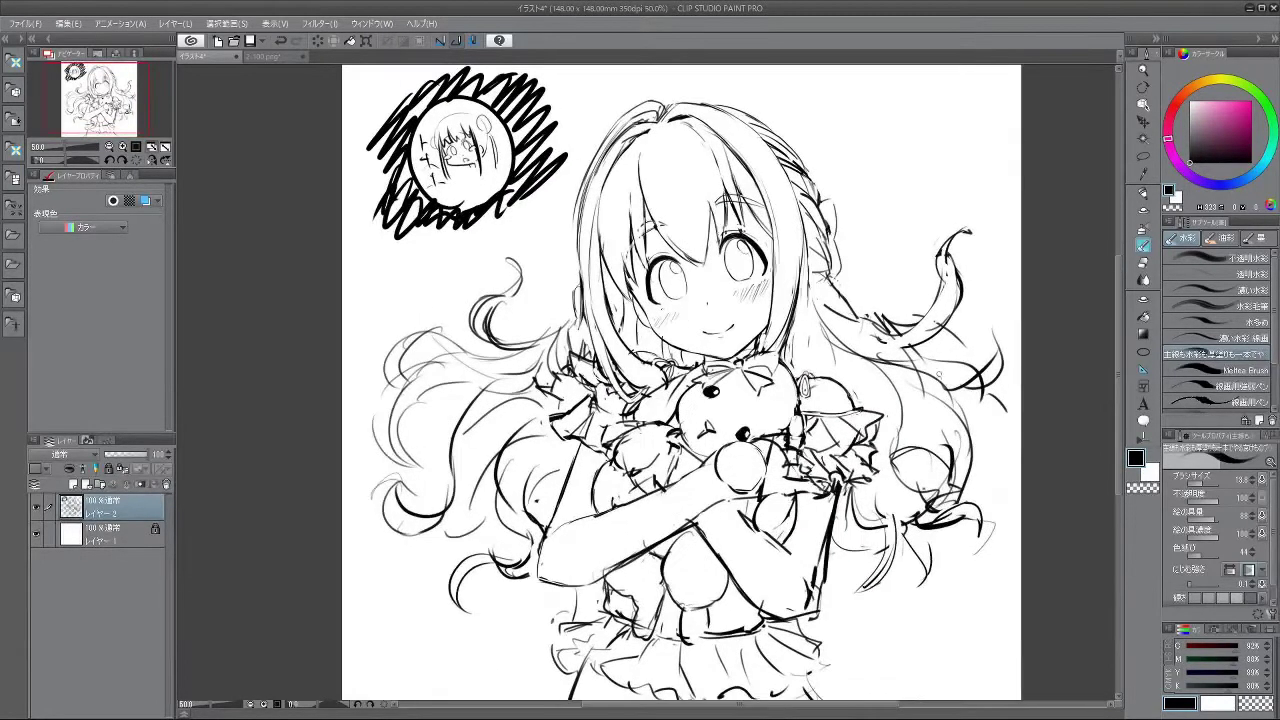
pyautogui.scroll(1, 826, 242)
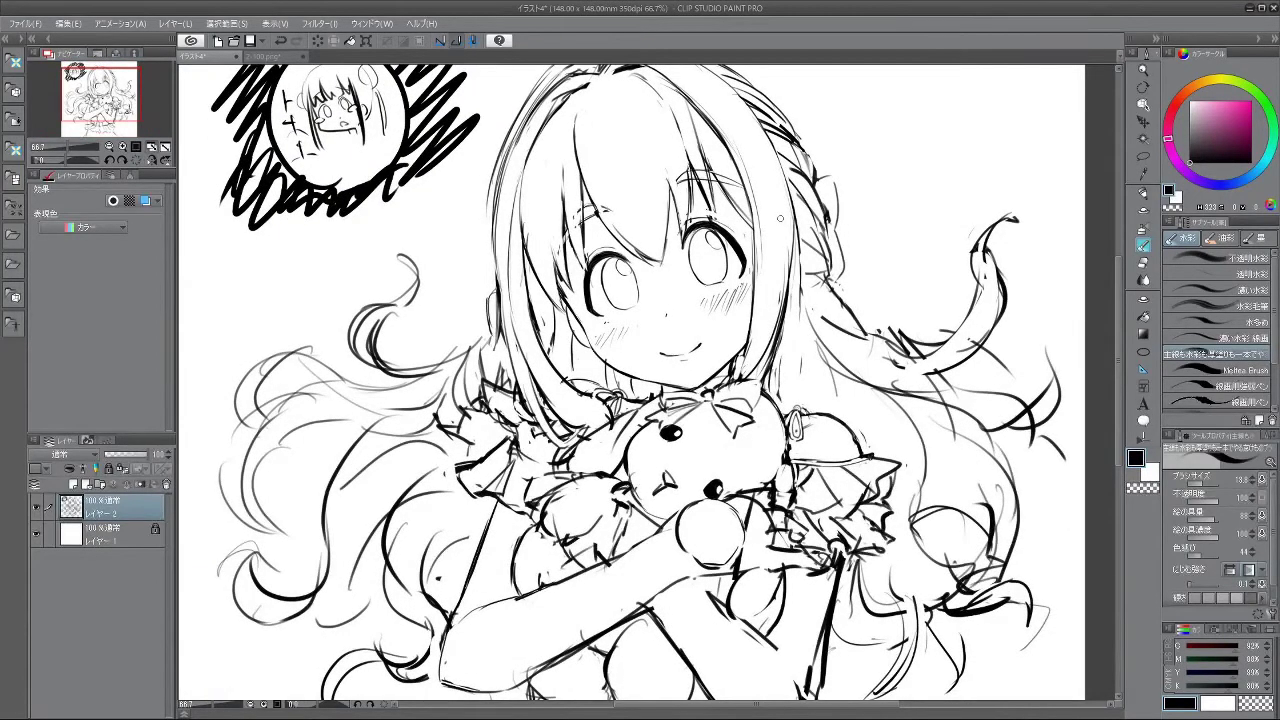
pyautogui.click(1144, 156)
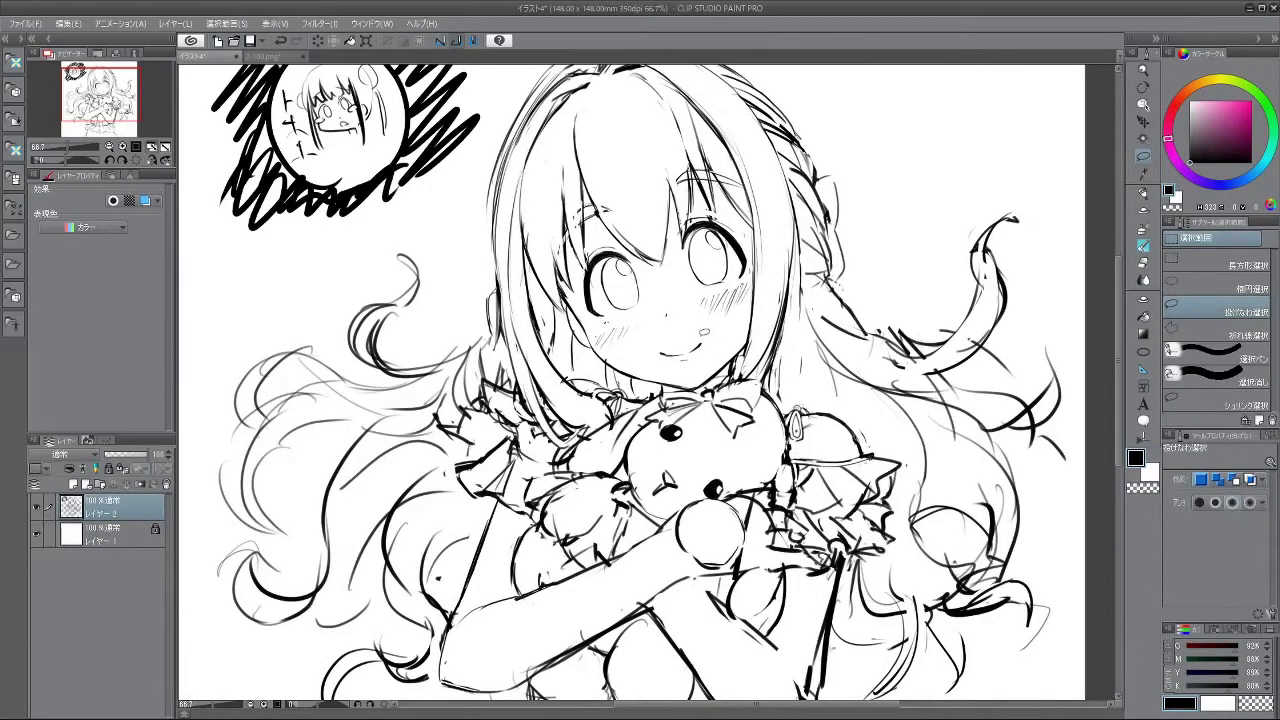
pyautogui.click(719, 389)
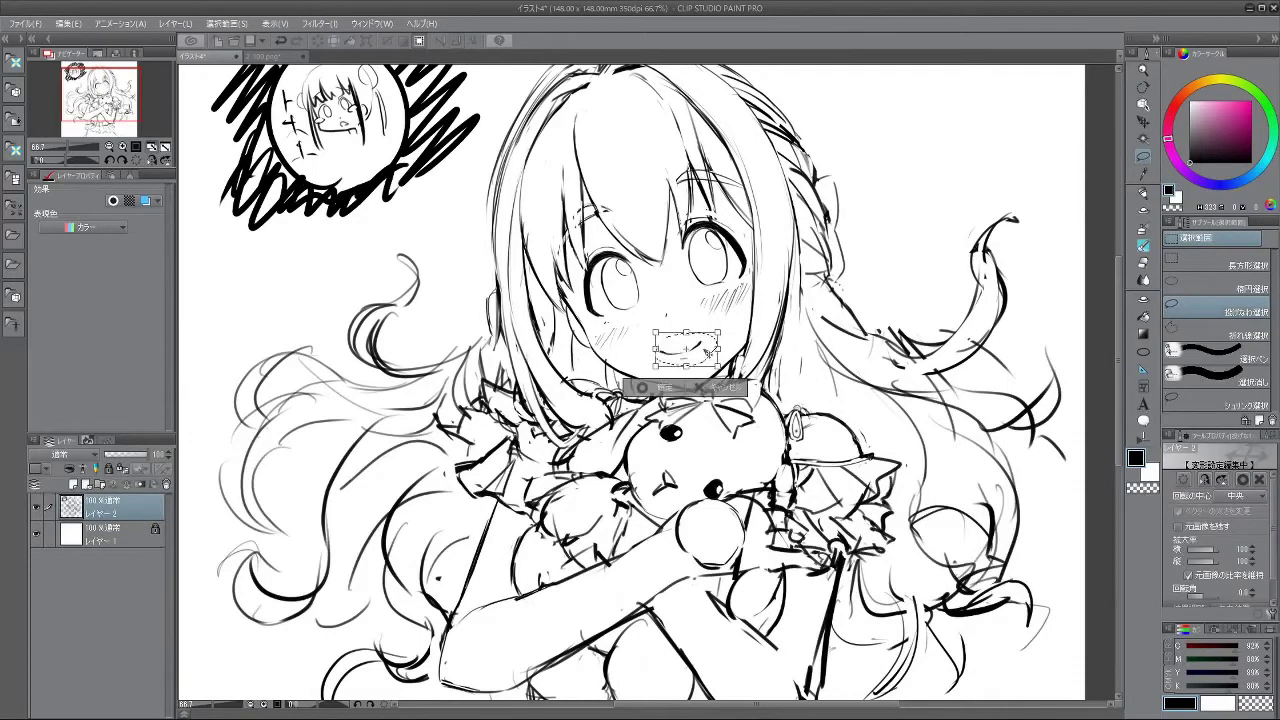
pyautogui.click(664, 387)
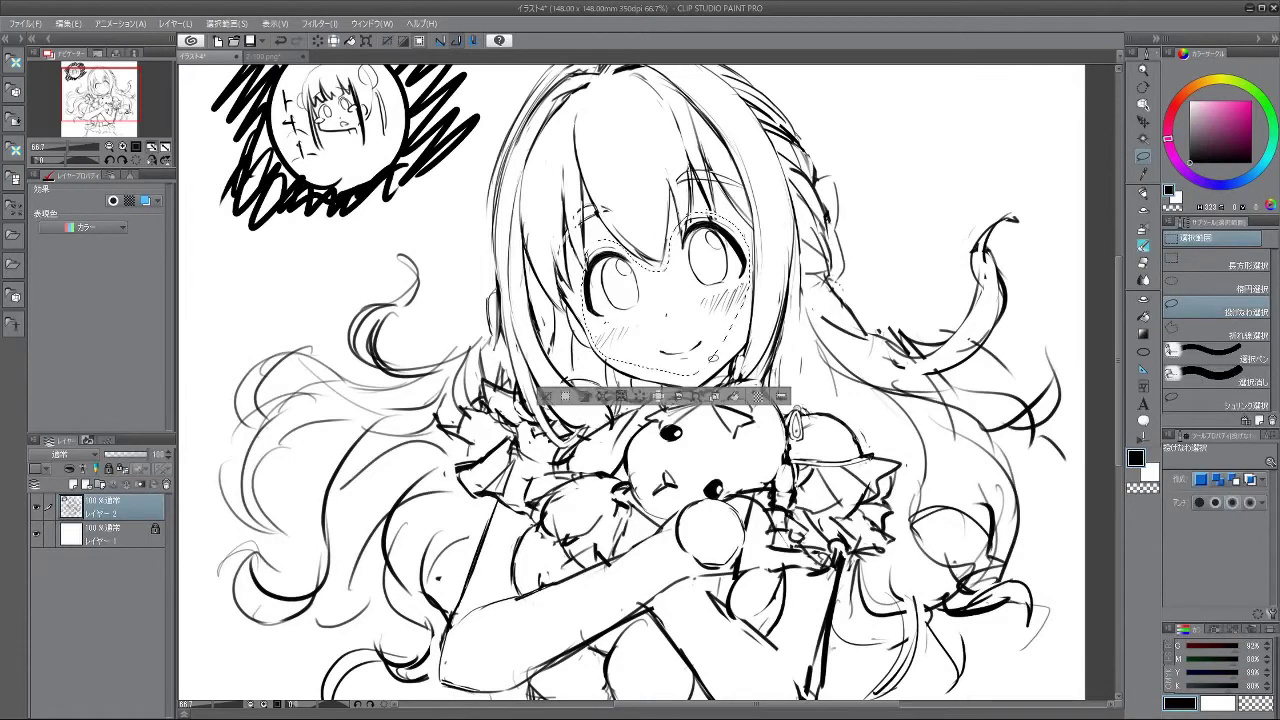
# - Rotate the lassoed eyes, cheeks and mouth by -1.4°, shift them slightly down and apply the transform
pyautogui.click(697, 397)
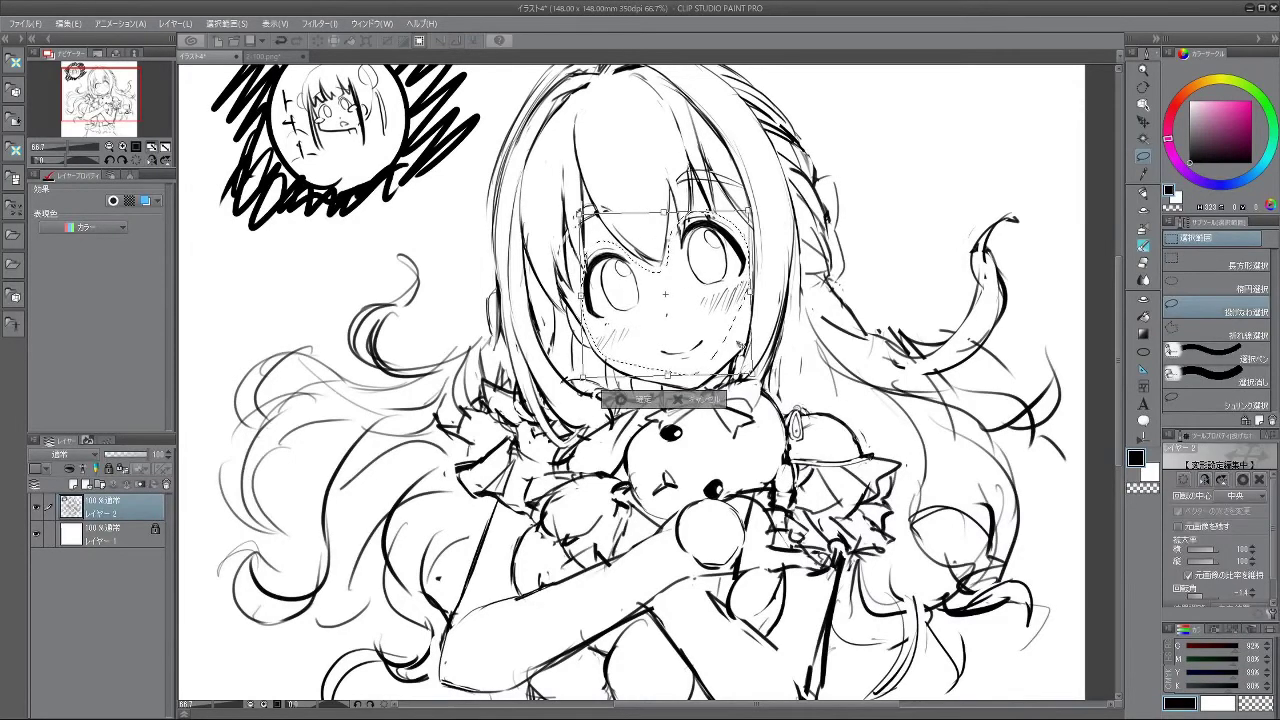
pyautogui.moveTo(665, 295); pyautogui.dragTo(666, 298)
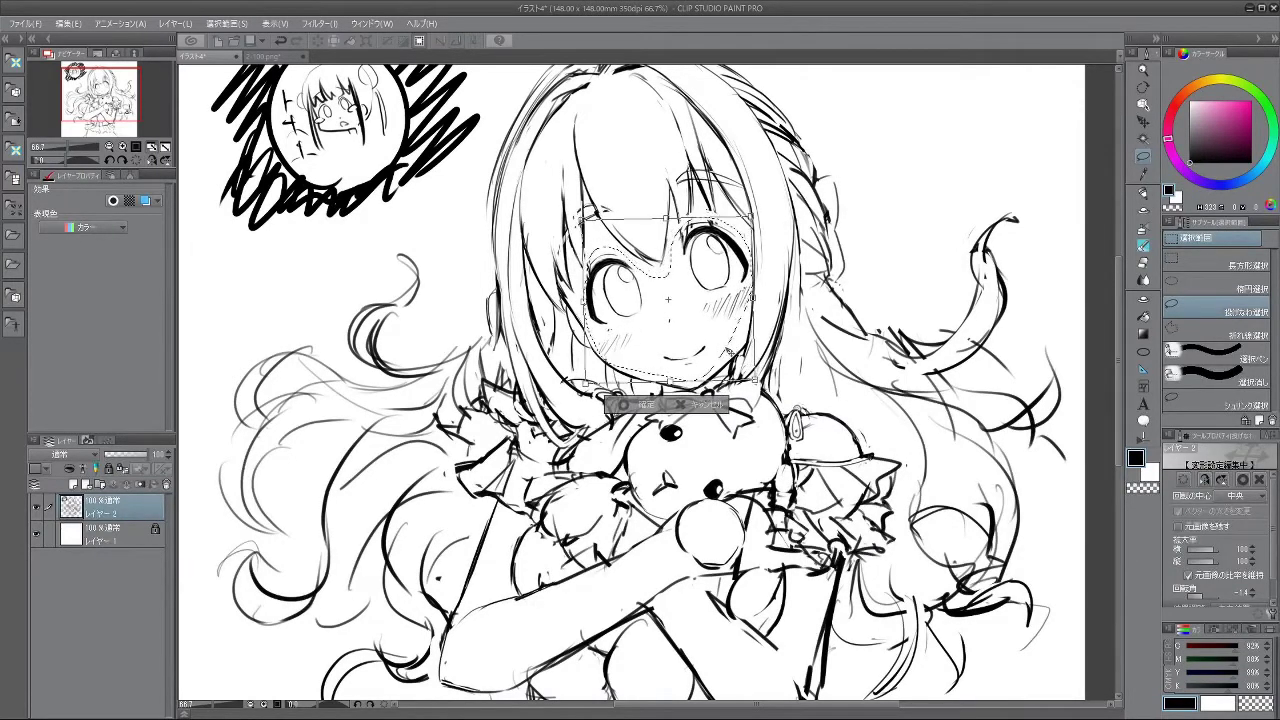
pyautogui.click(631, 405)
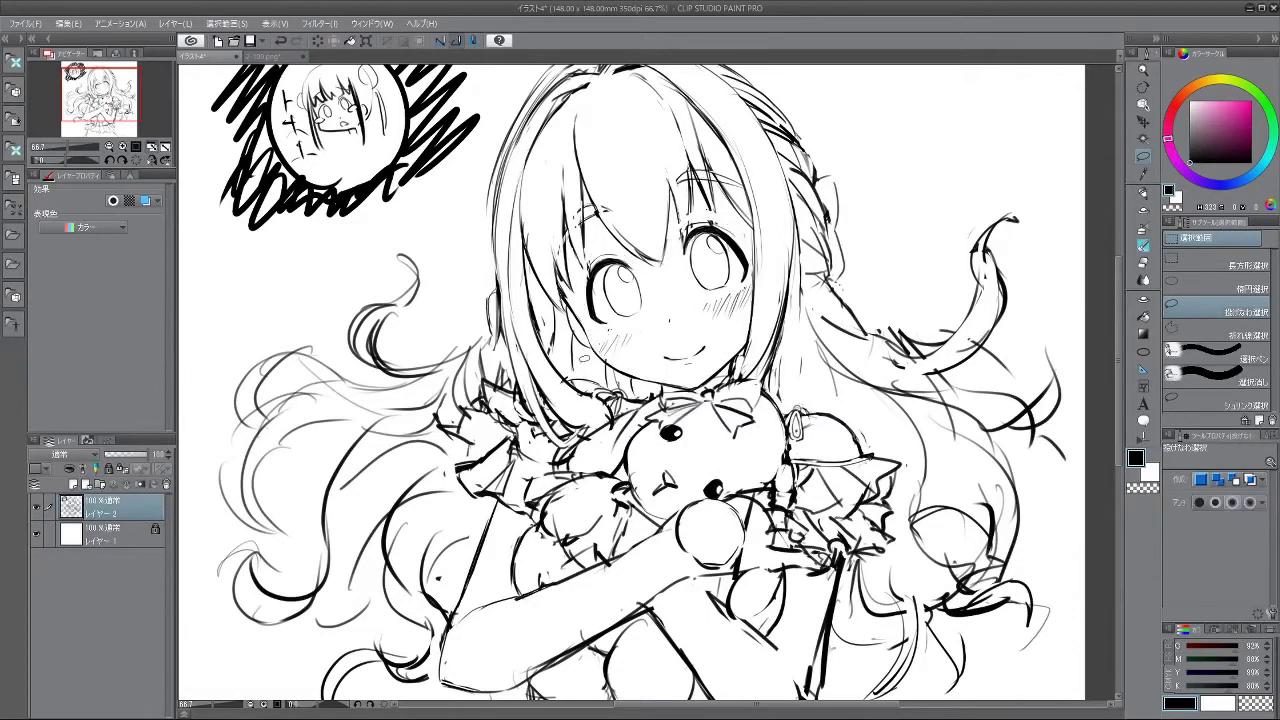
# - Touch up the girl's cheek and jaw outline around the shifted facial features with the watercolour line brush
pyautogui.moveTo(768, 324); pyautogui.dragTo(767, 368)
pyautogui.scroll(-4, 788, 335)
pyautogui.moveTo(790, 299); pyautogui.dragTo(782, 320)
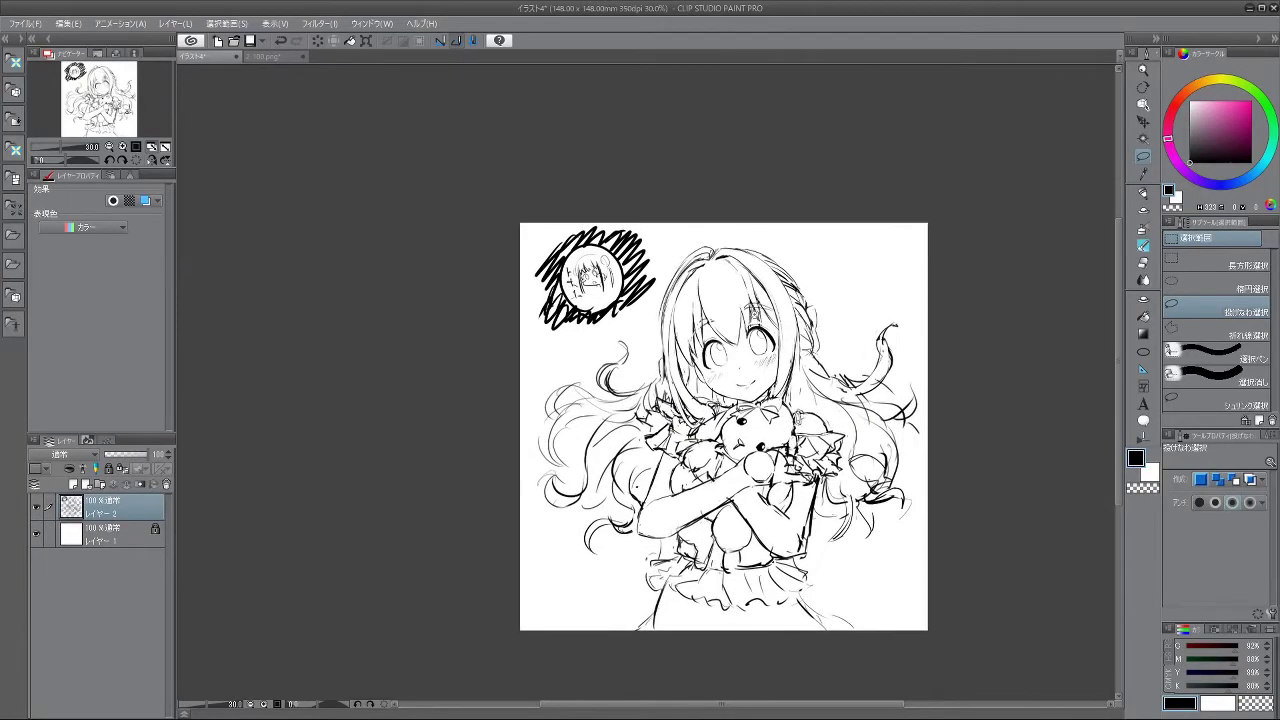
pyautogui.scroll(4, 766, 311)
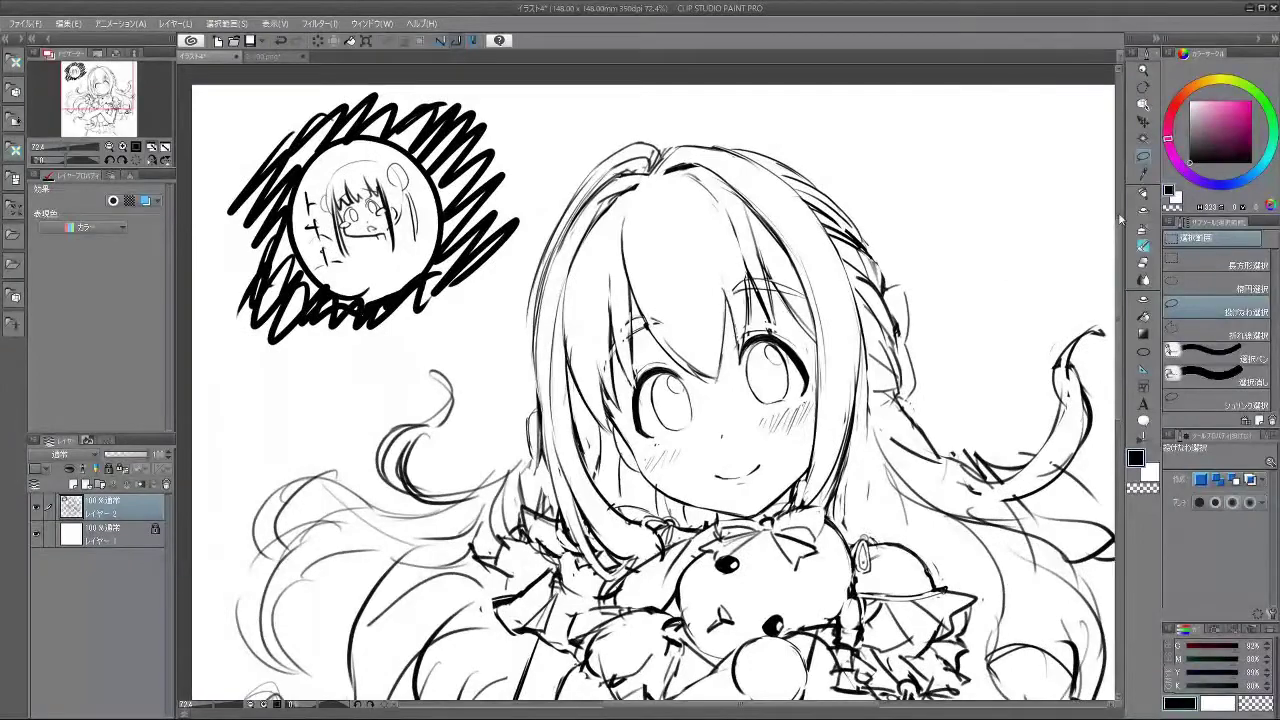
pyautogui.click(1143, 243)
pyautogui.scroll(2, 645, 467)
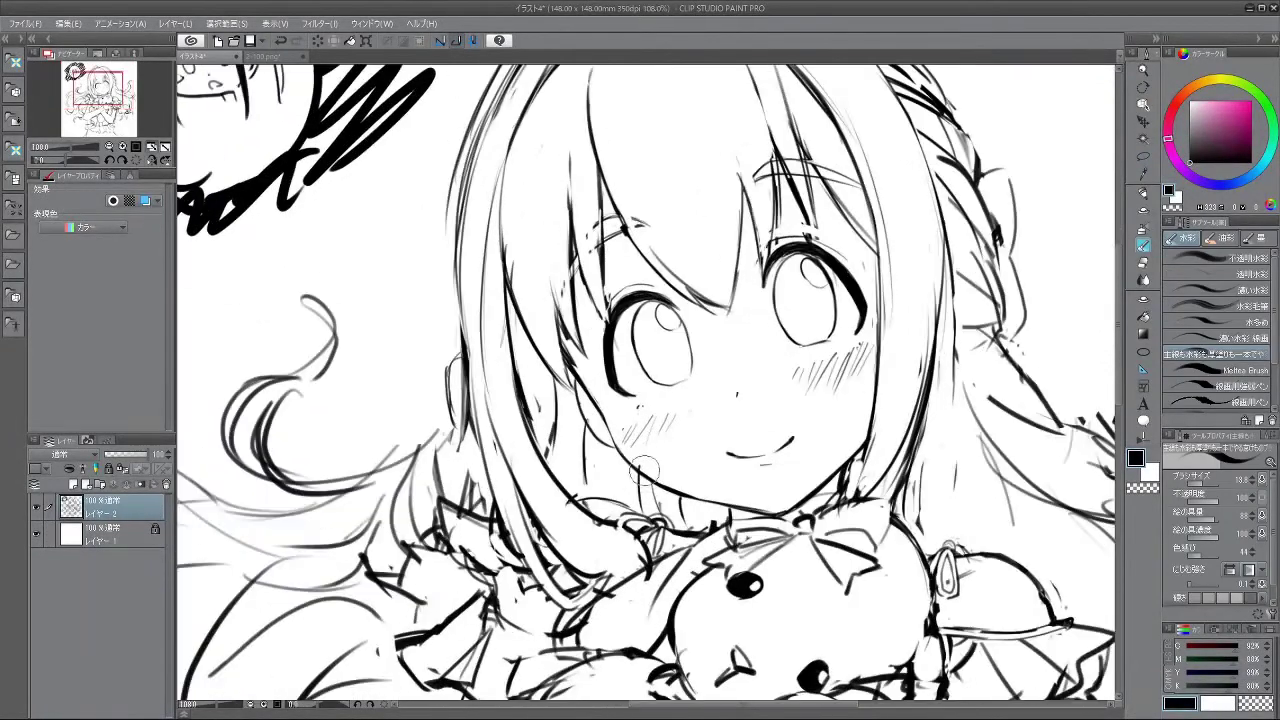
pyautogui.moveTo(748, 641); pyautogui.dragTo(714, 651)
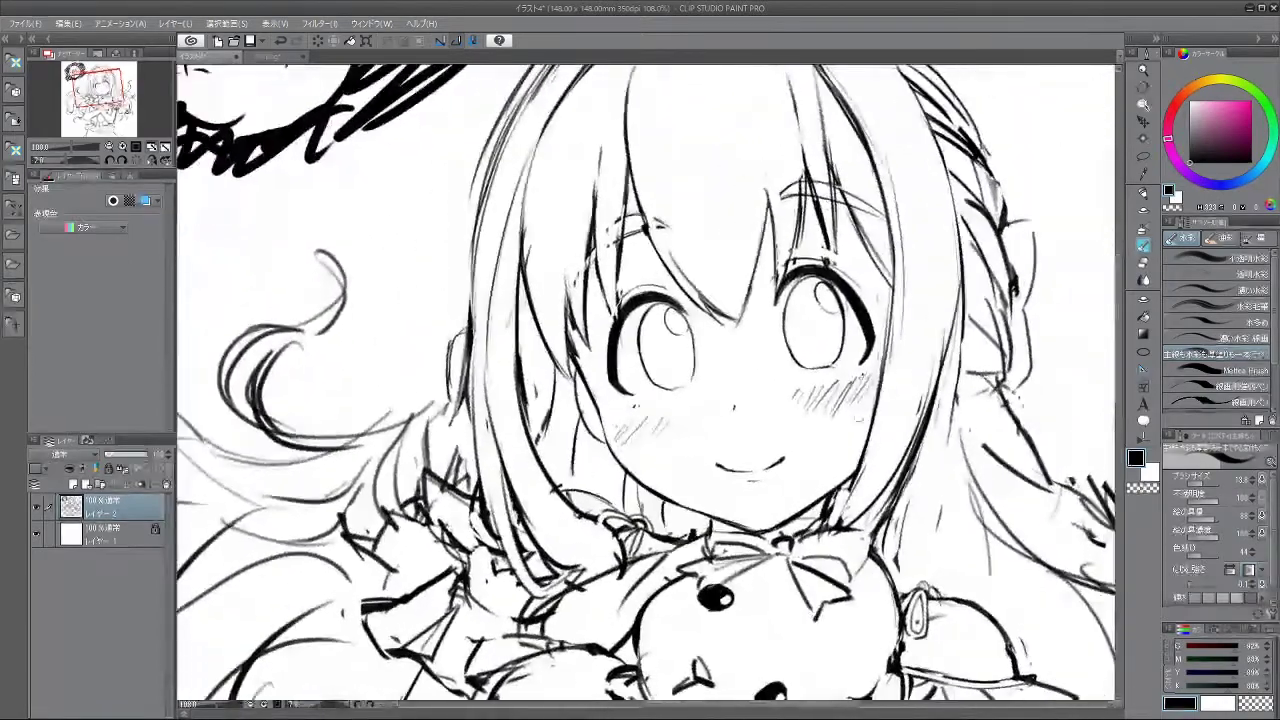
pyautogui.moveTo(836, 324); pyautogui.dragTo(843, 402)
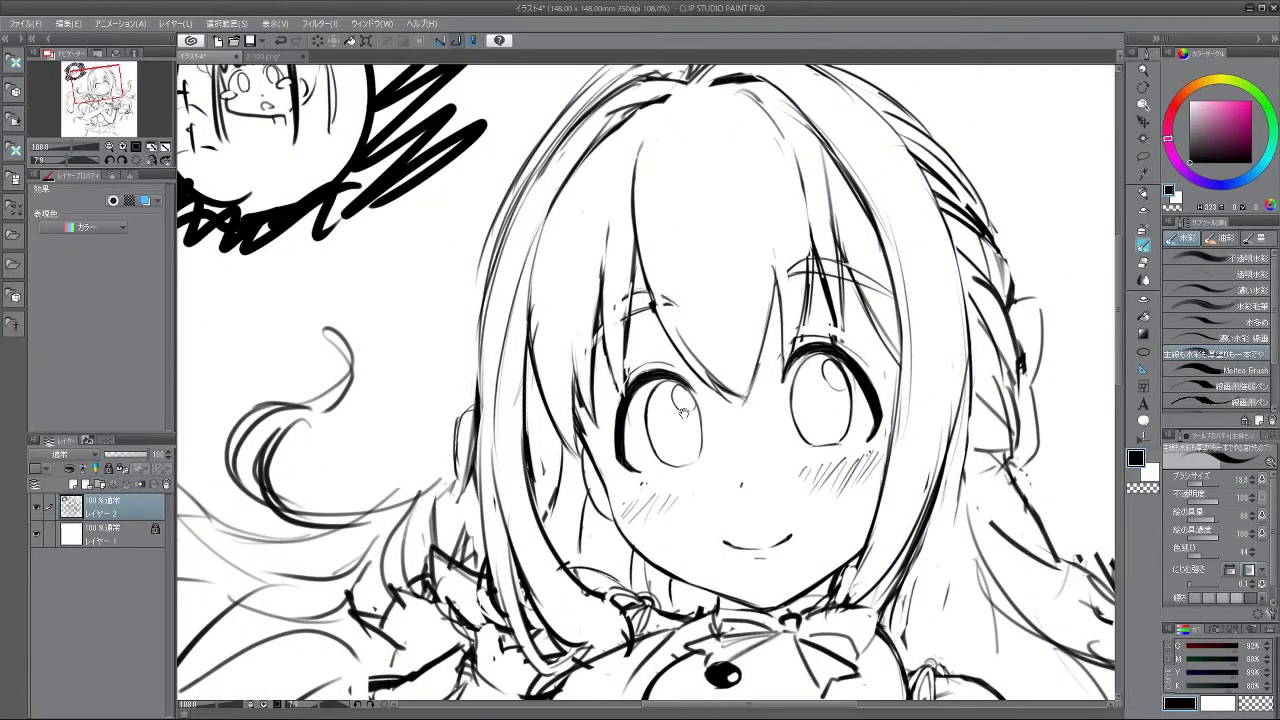
# - Examine the face and the overall balance of the girl sketch at several zoom levels and canvas rotations
pyautogui.scroll(-7, 867, 370)
pyautogui.moveTo(843, 246); pyautogui.dragTo(812, 227)
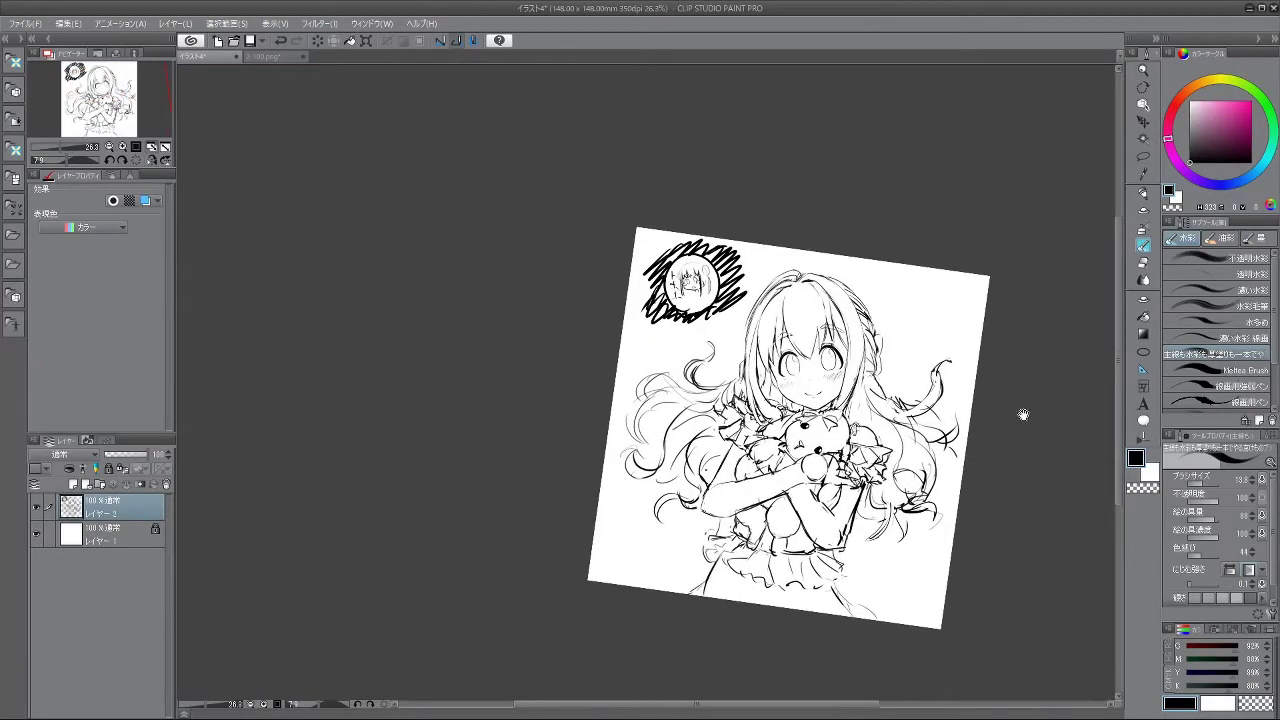
pyautogui.scroll(5, 812, 410)
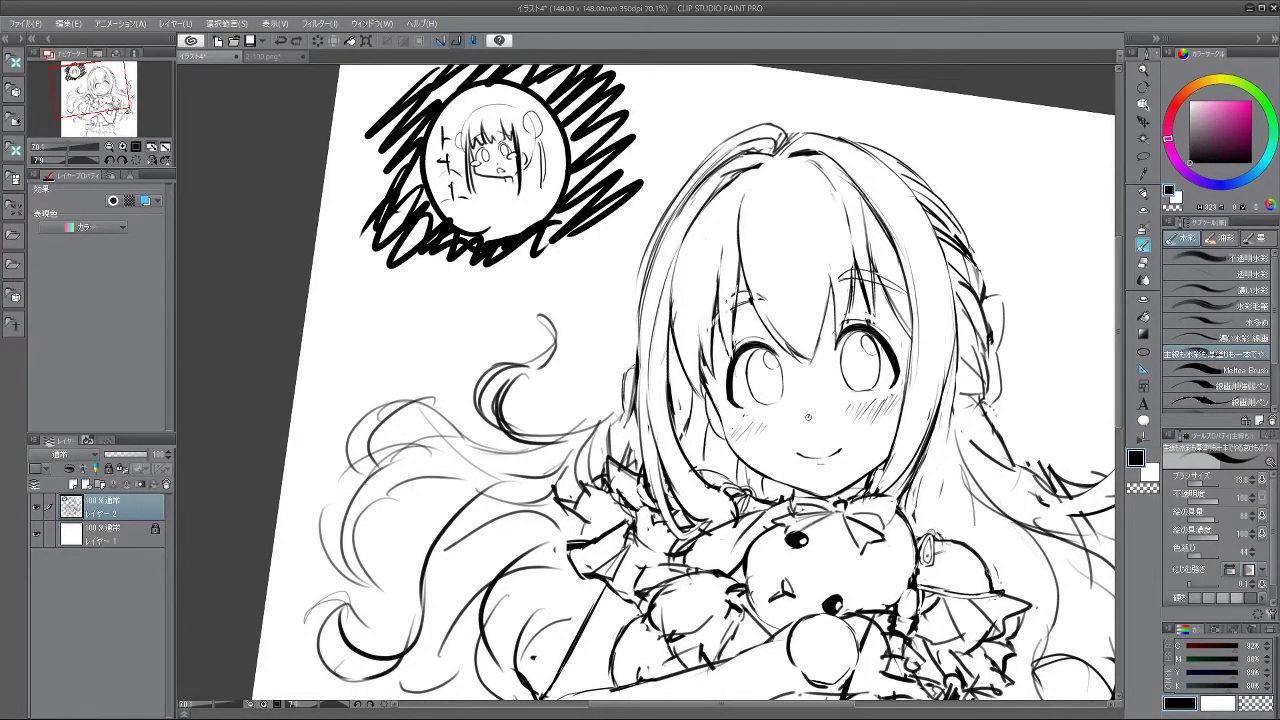
pyautogui.moveTo(885, 444); pyautogui.dragTo(855, 363)
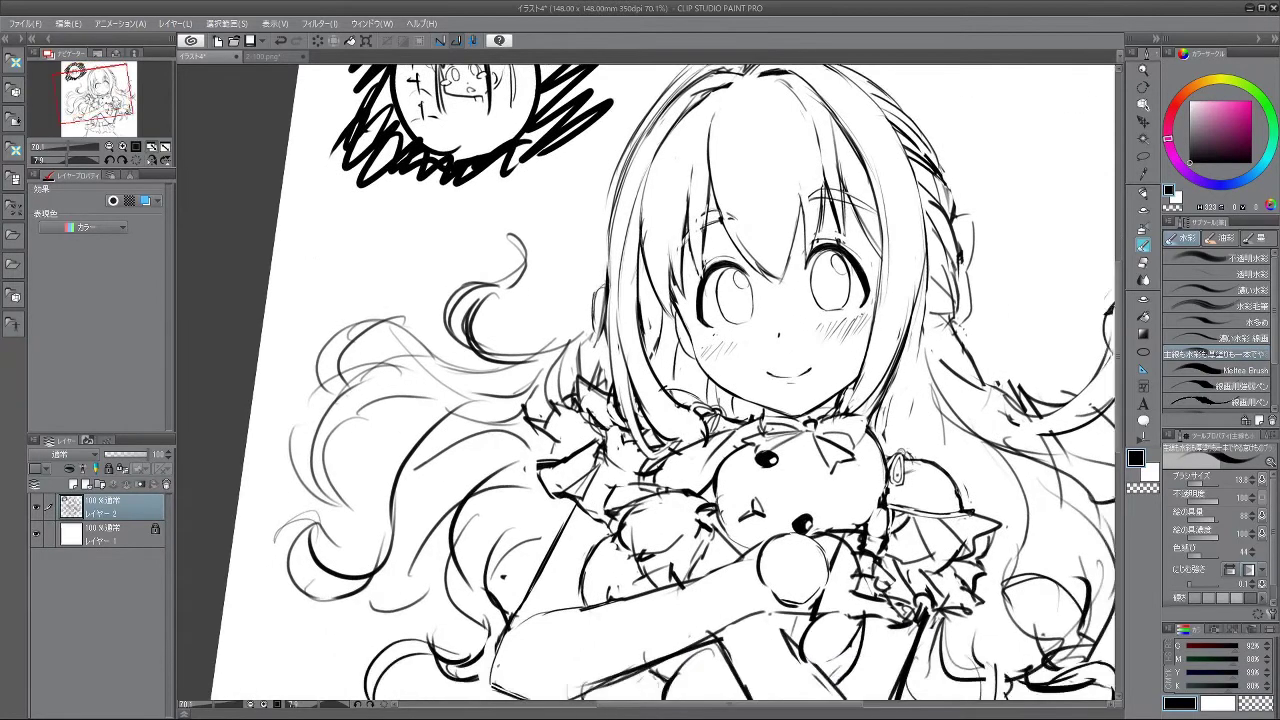
pyautogui.scroll(-3, 900, 452)
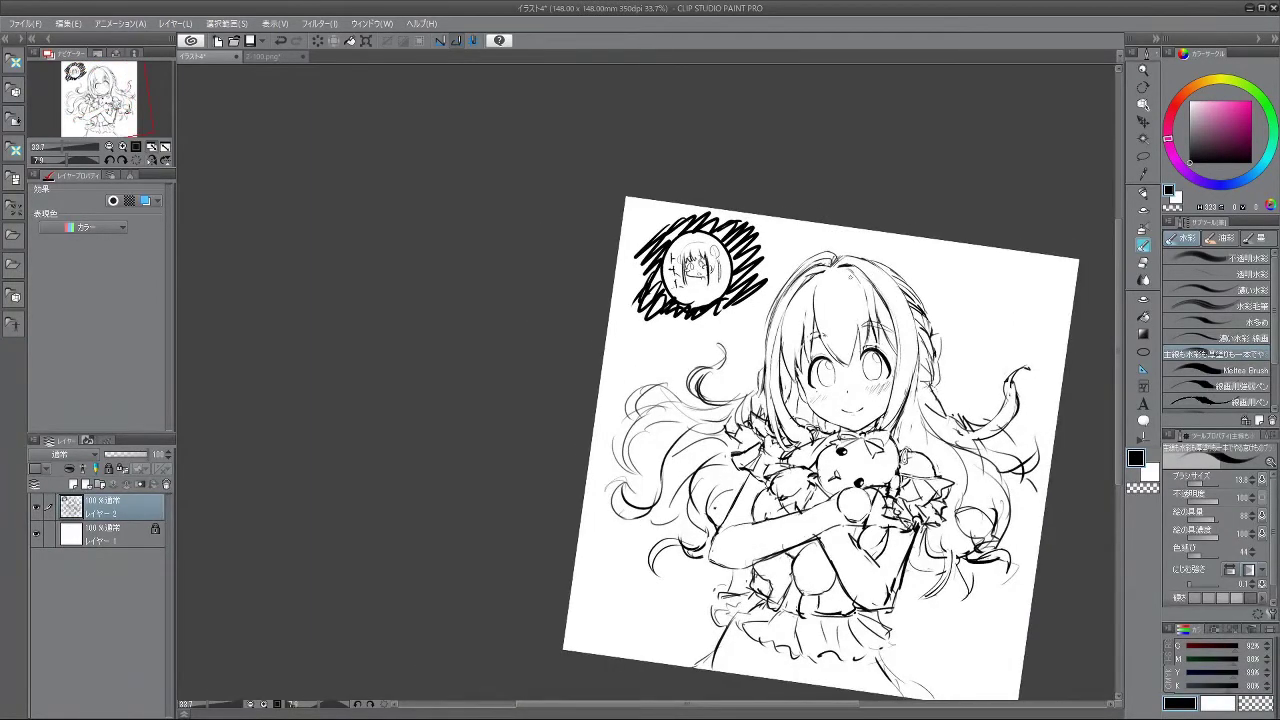
pyautogui.scroll(2, 853, 264)
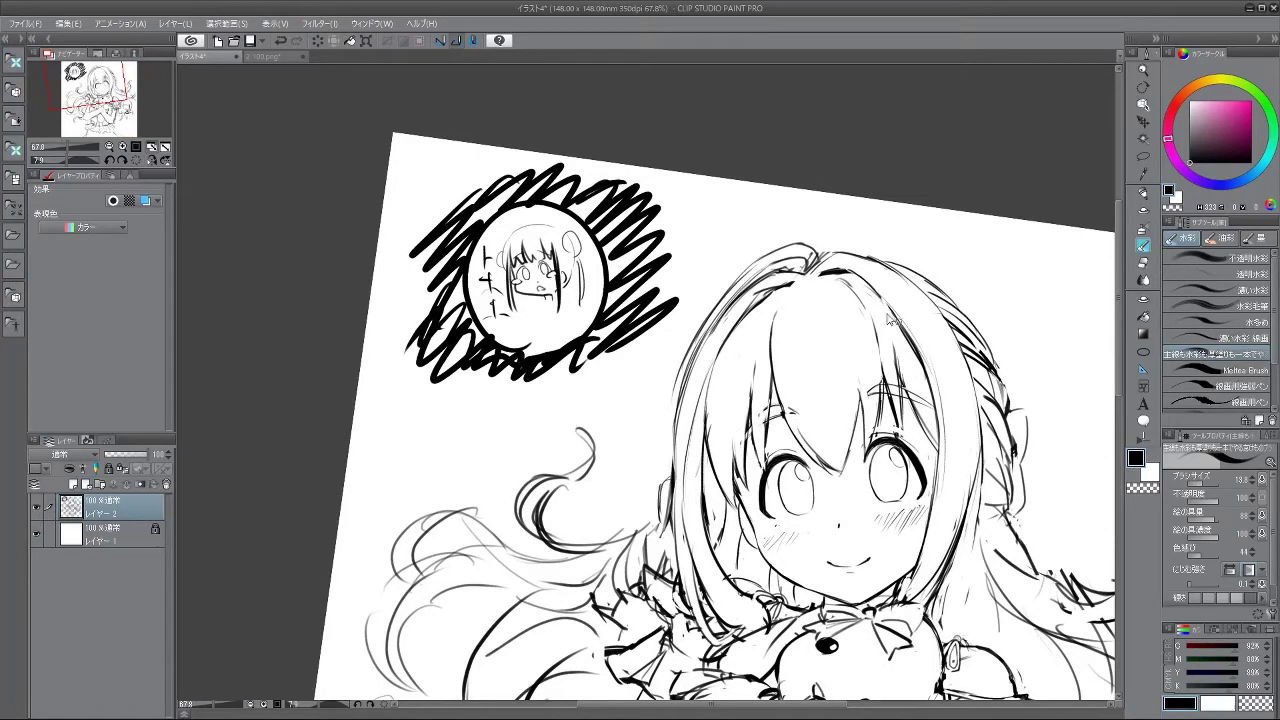
pyautogui.scroll(-2, 948, 424)
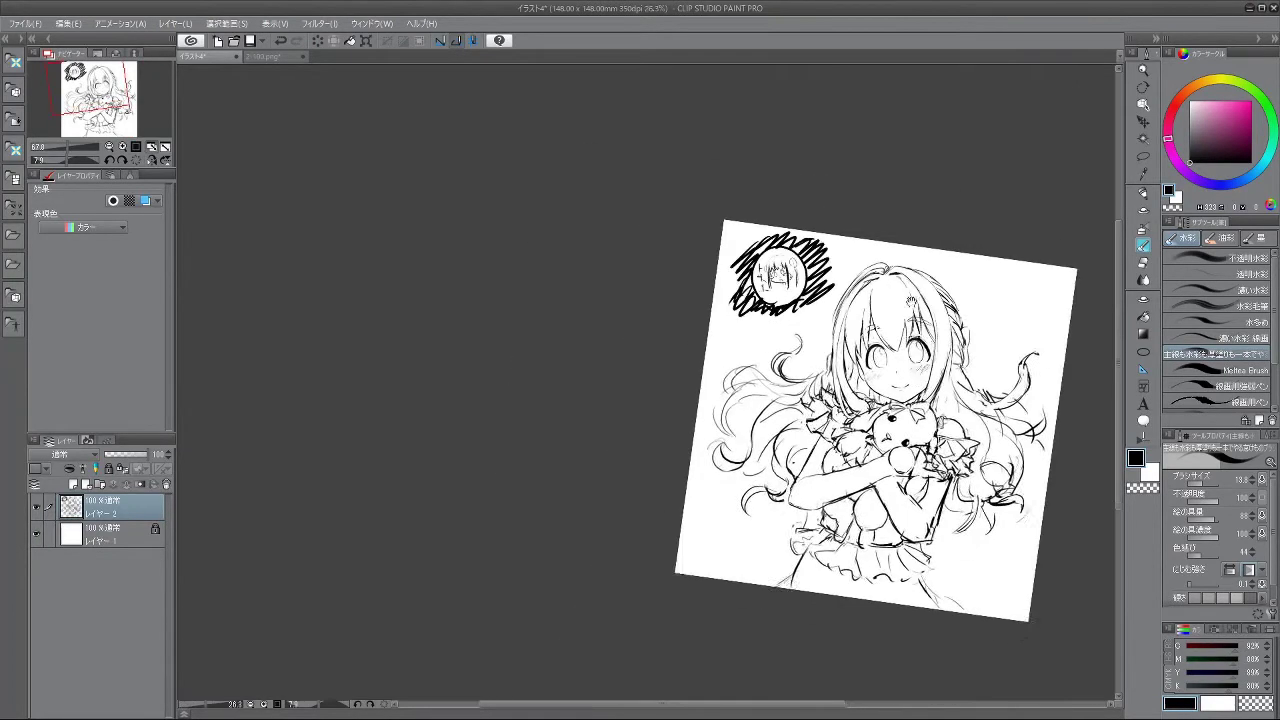
pyautogui.moveTo(795, 589); pyautogui.dragTo(856, 555)
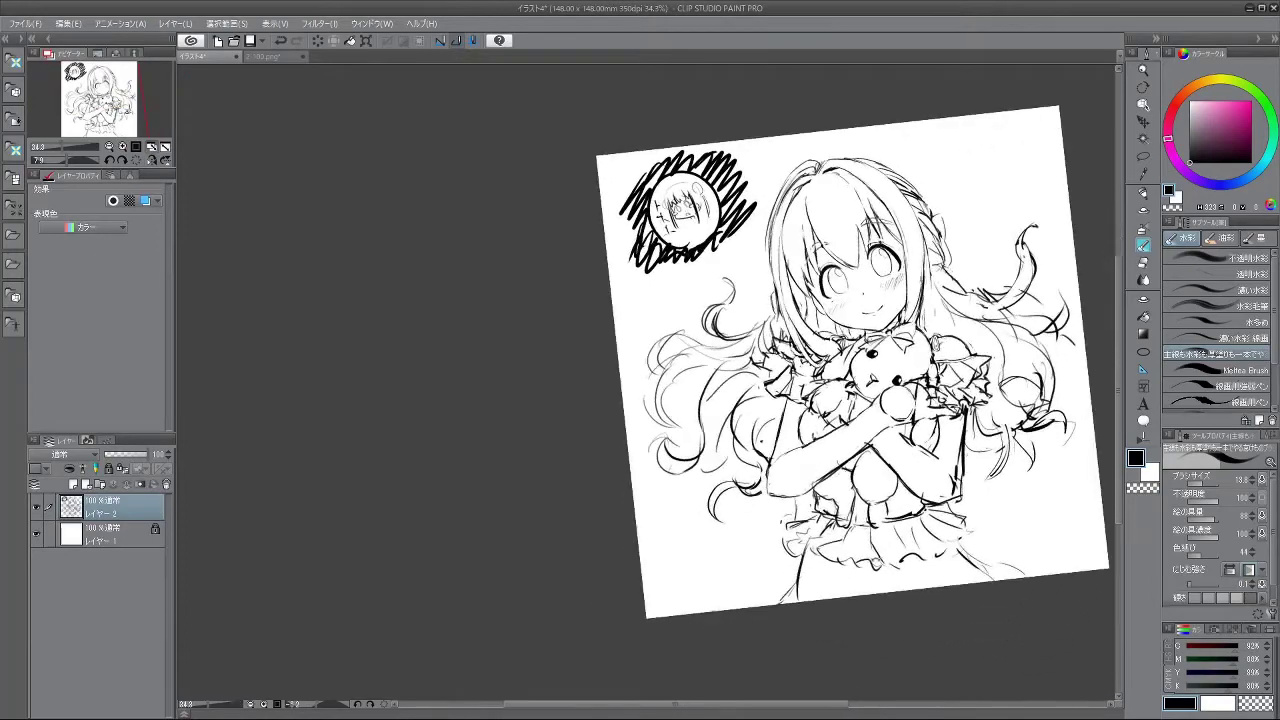
pyautogui.moveTo(932, 431); pyautogui.dragTo(893, 358)
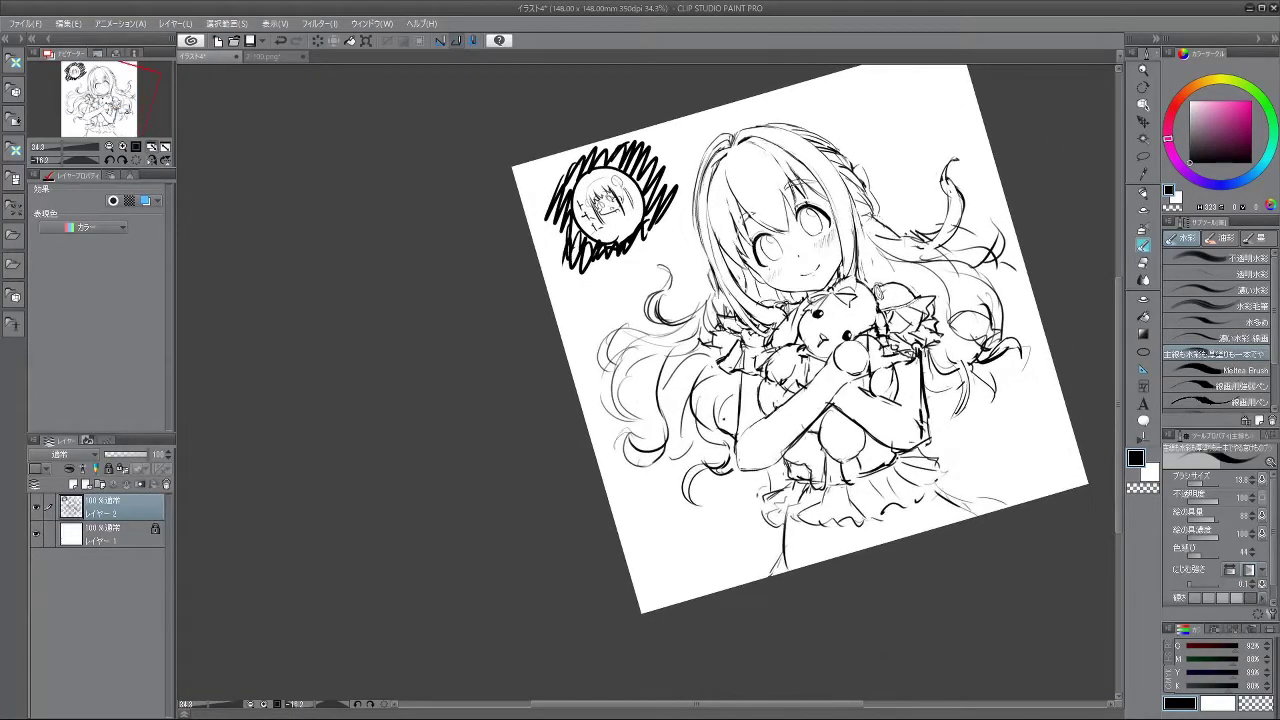
# - Clean up the rough frill lines under the sleeve beside the plush bear and the rounded outline below them
pyautogui.scroll(3, 883, 325)
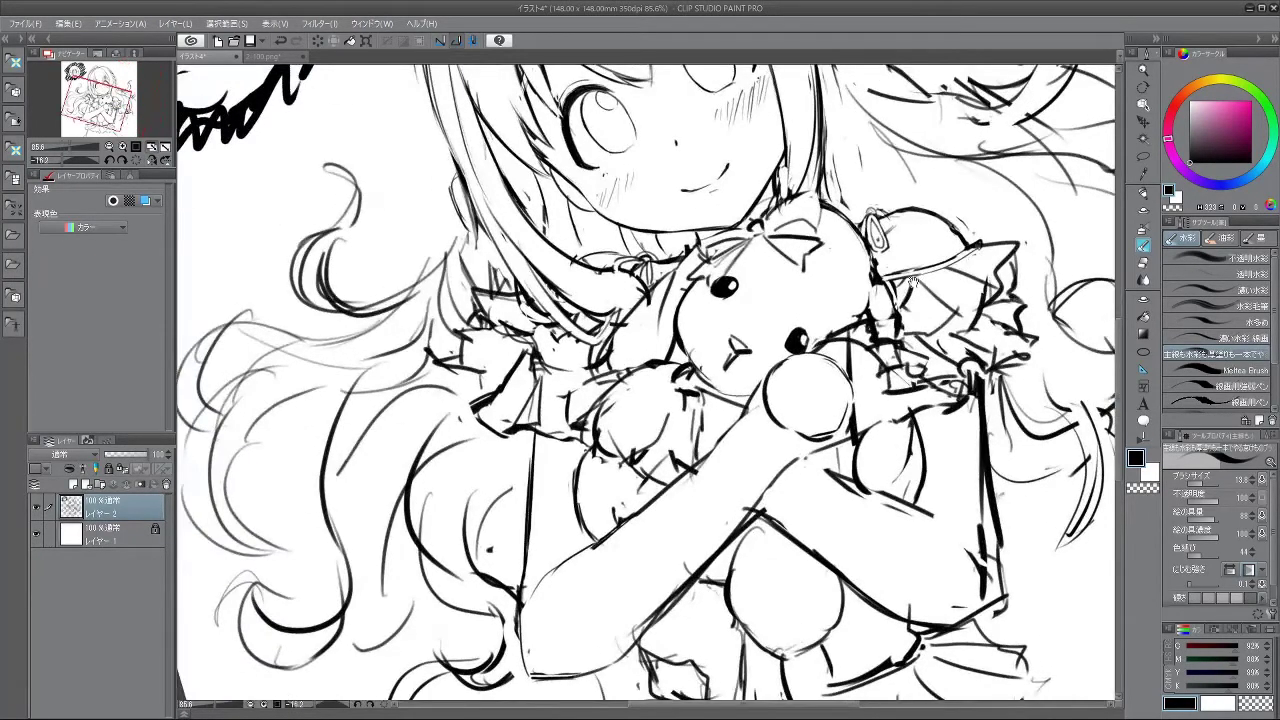
pyautogui.scroll(1, 913, 272)
pyautogui.scroll(1, 885, 335)
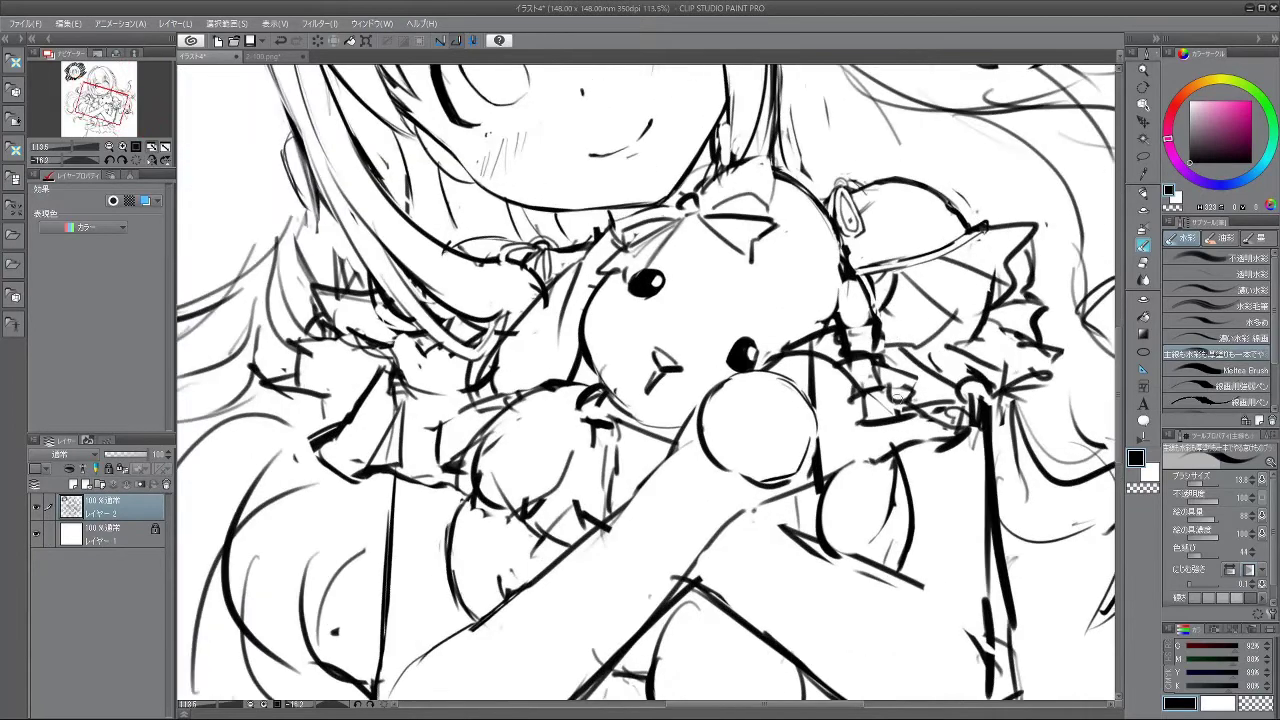
pyautogui.moveTo(915, 430)
pyautogui.mouseDown()
pyautogui.moveTo(861, 420)
pyautogui.moveTo(886, 444)
pyautogui.mouseUp()
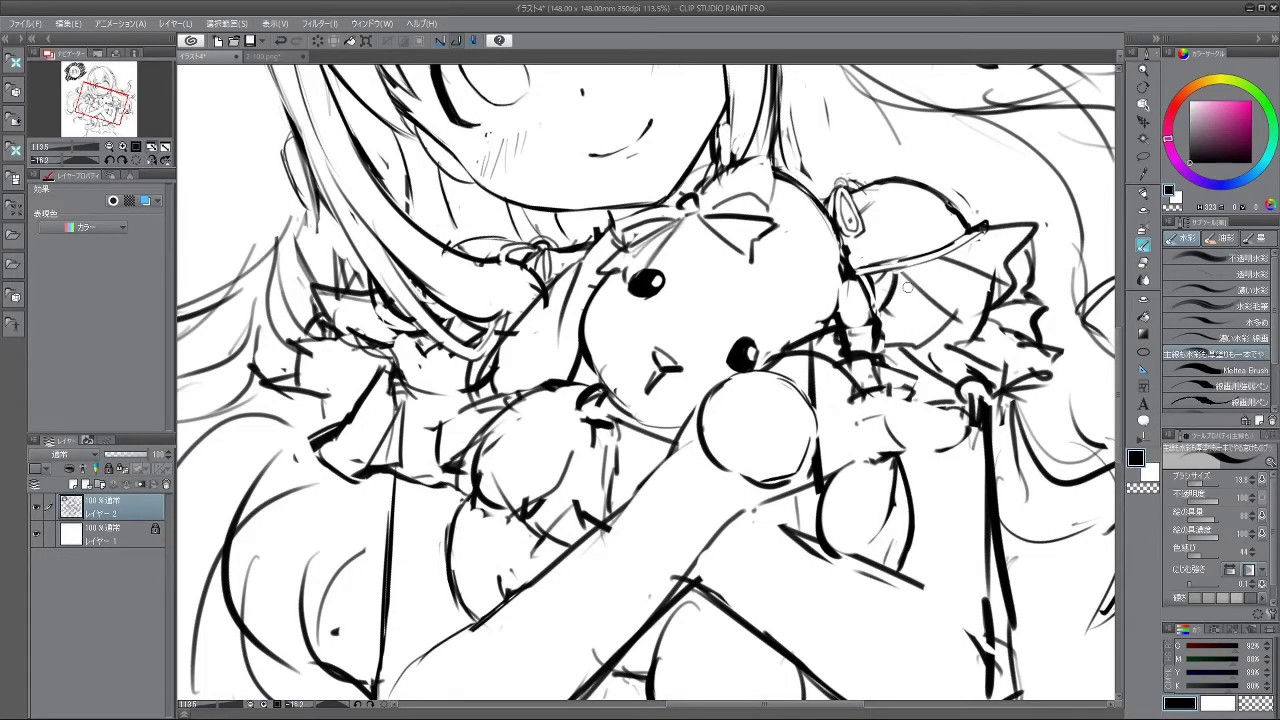
pyautogui.scroll(-4, 918, 490)
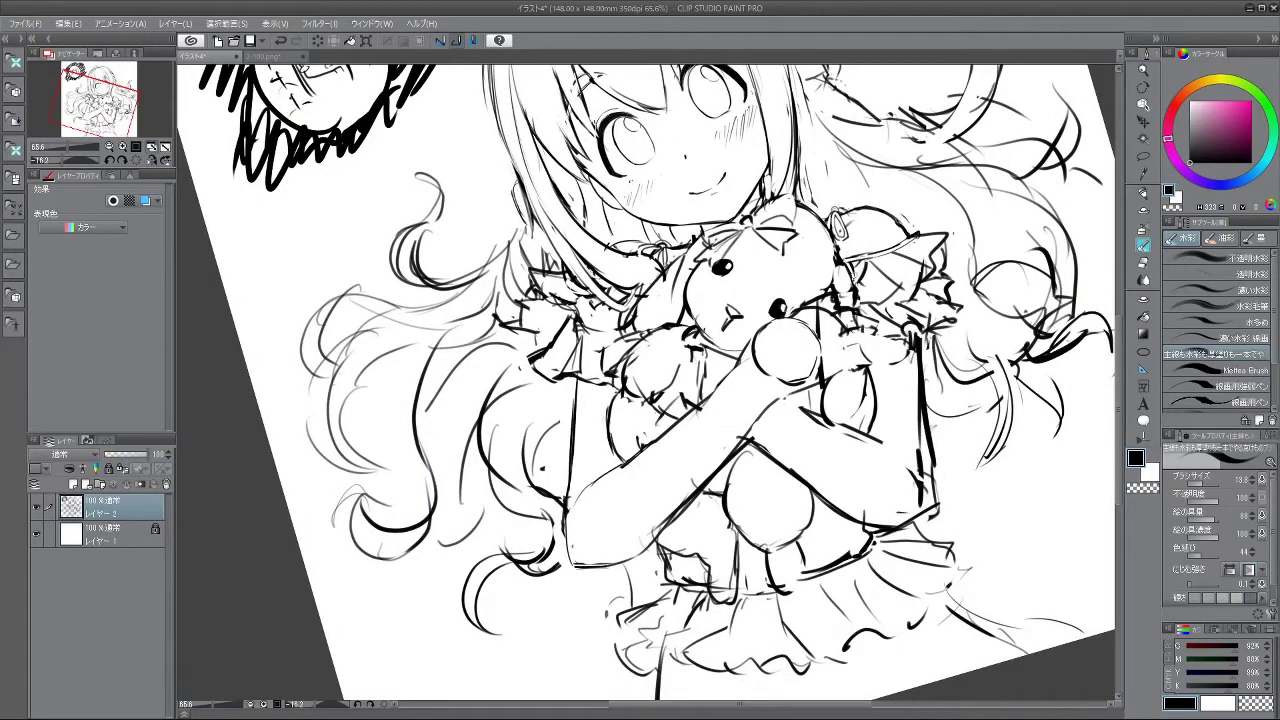
pyautogui.moveTo(875, 395); pyautogui.dragTo(878, 408)
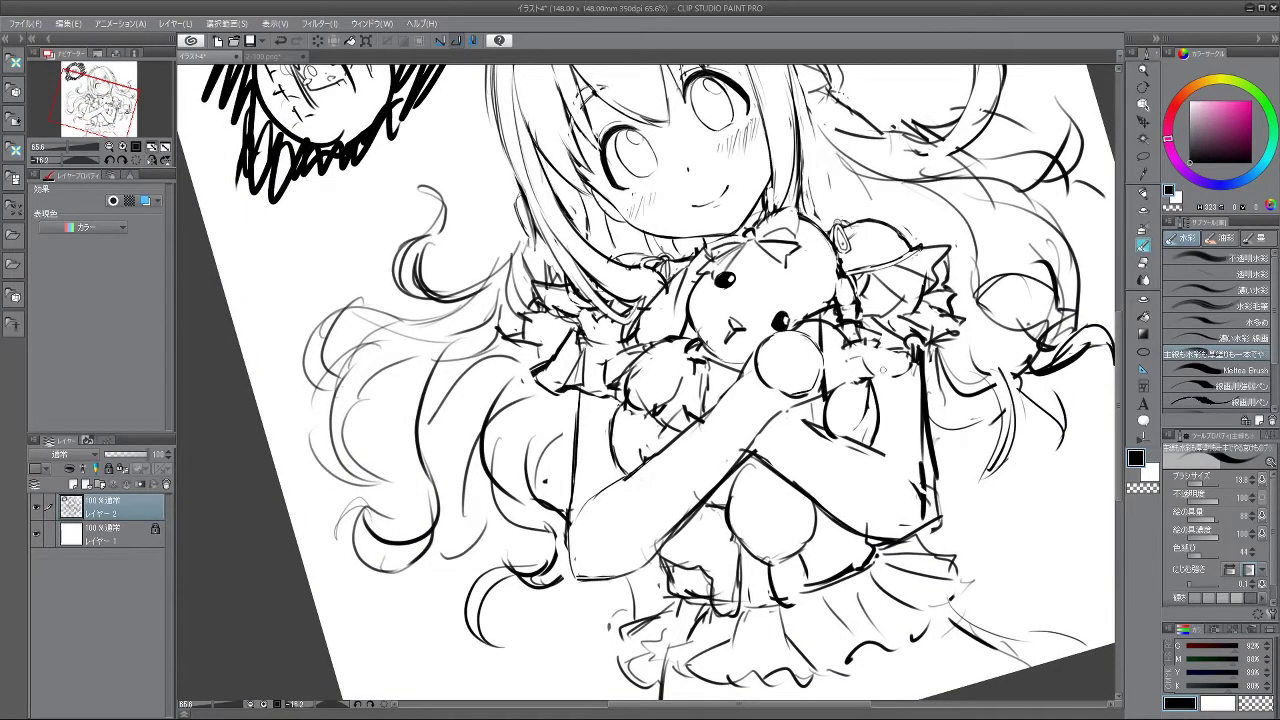
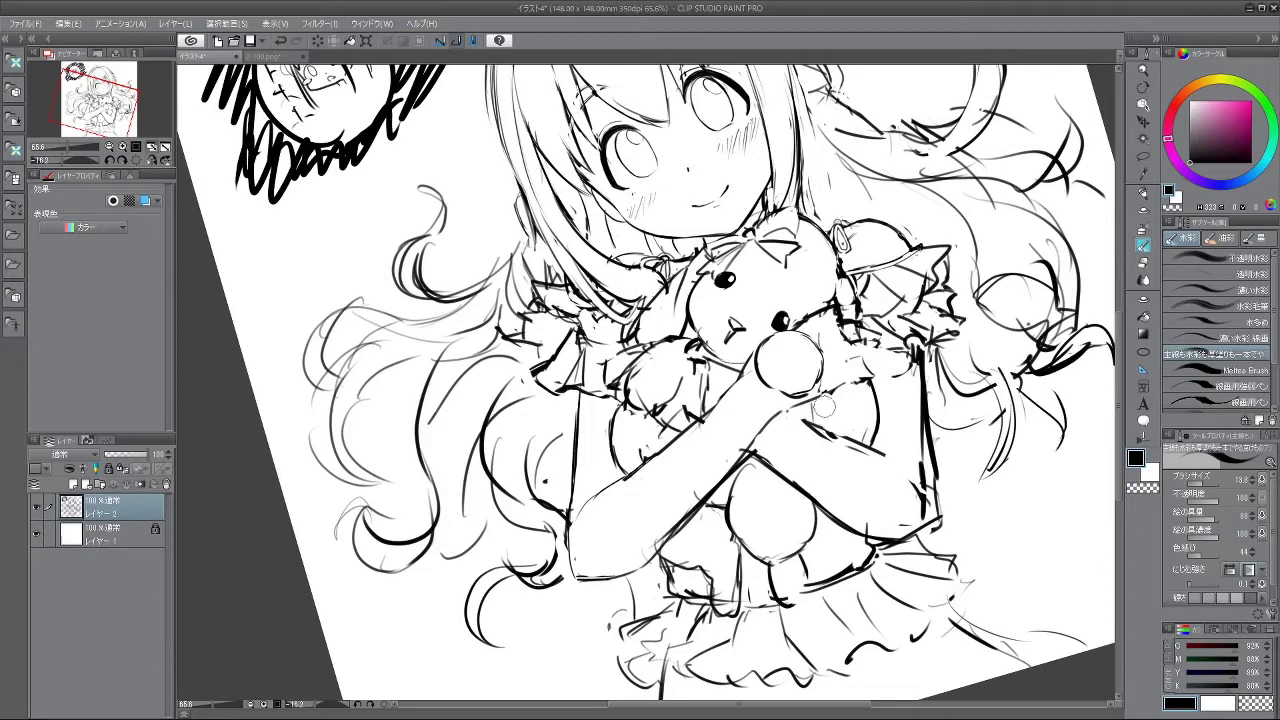
# - Examine the crossed forearms and the gap between the fist circle and the frilled sleeve at several canvas rotations
pyautogui.moveTo(824, 592); pyautogui.dragTo(868, 484)
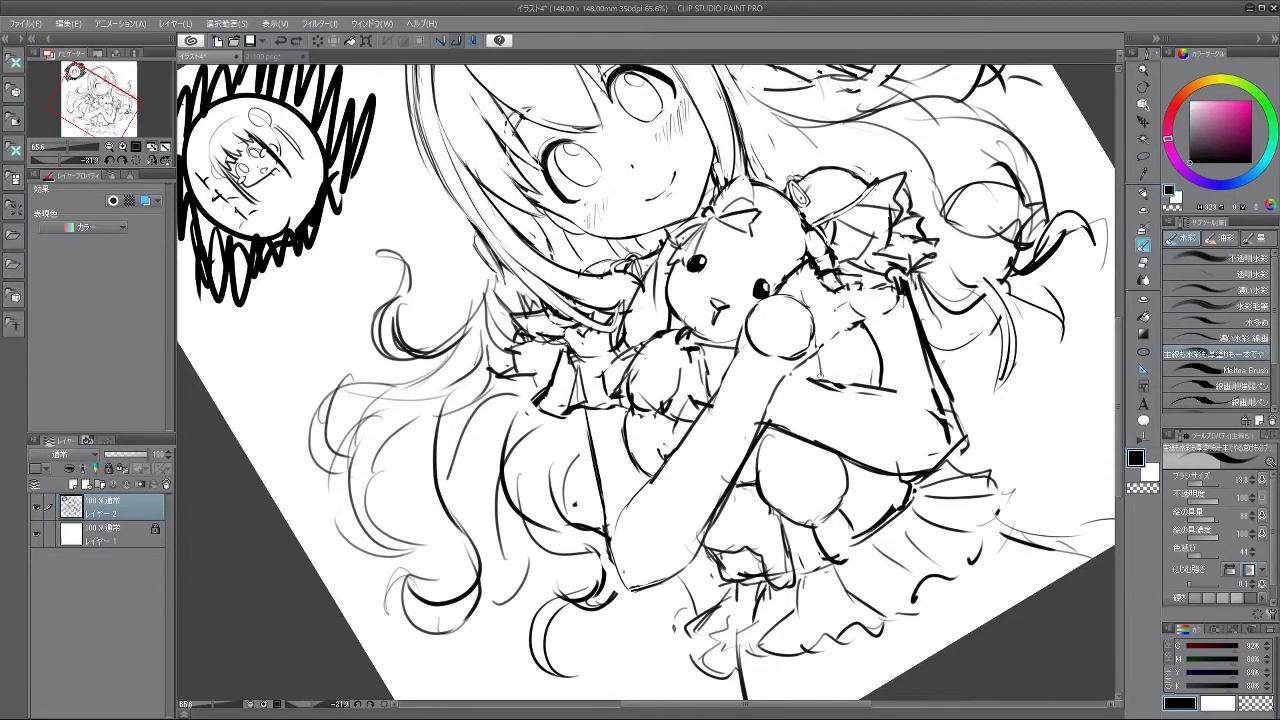
pyautogui.moveTo(376, 451); pyautogui.dragTo(843, 620)
pyautogui.moveTo(393, 541)
pyautogui.mouseDown()
pyautogui.moveTo(735, 695)
pyautogui.moveTo(803, 667)
pyautogui.mouseUp()
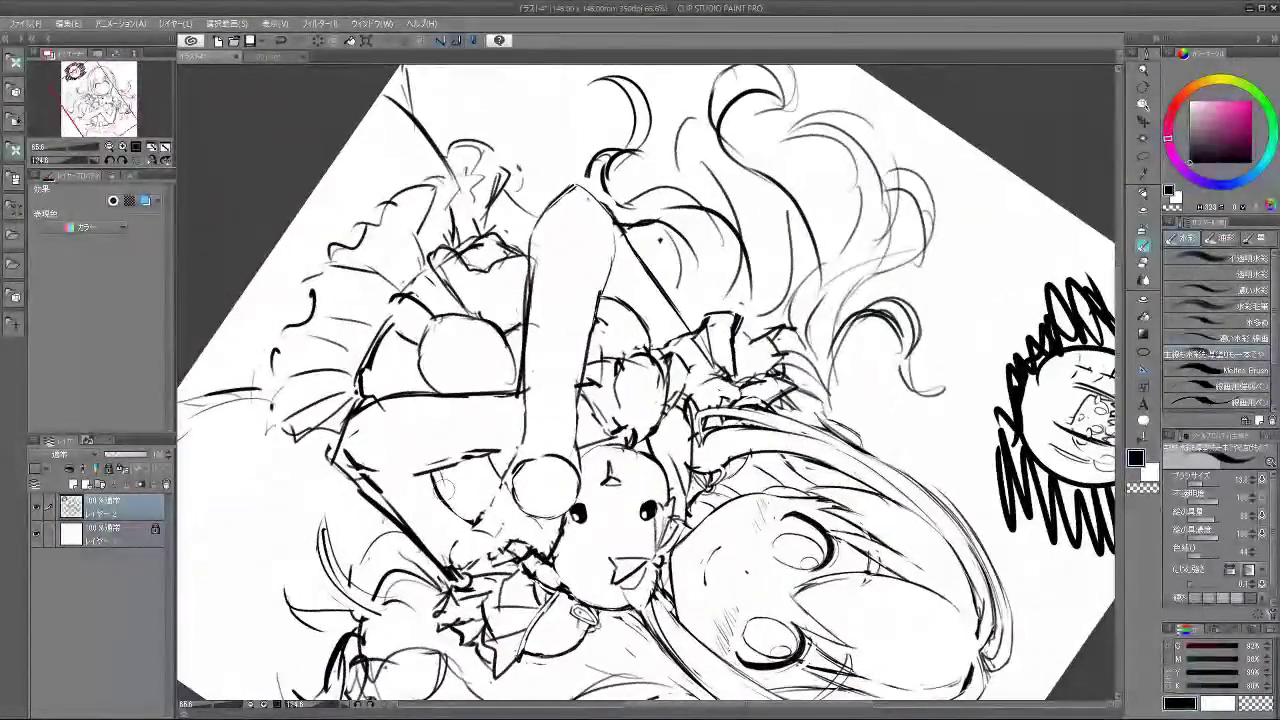
pyautogui.hotkey('ctrl', 'z')
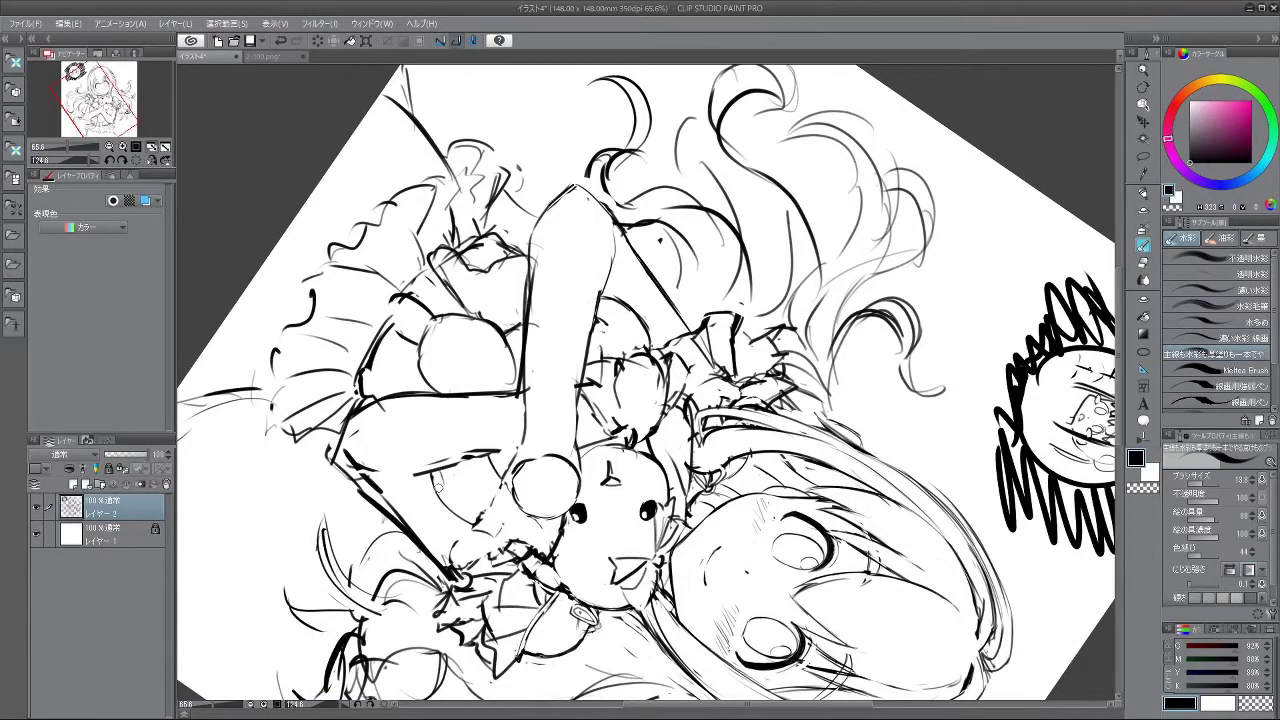
pyautogui.moveTo(462, 508); pyautogui.dragTo(828, 369)
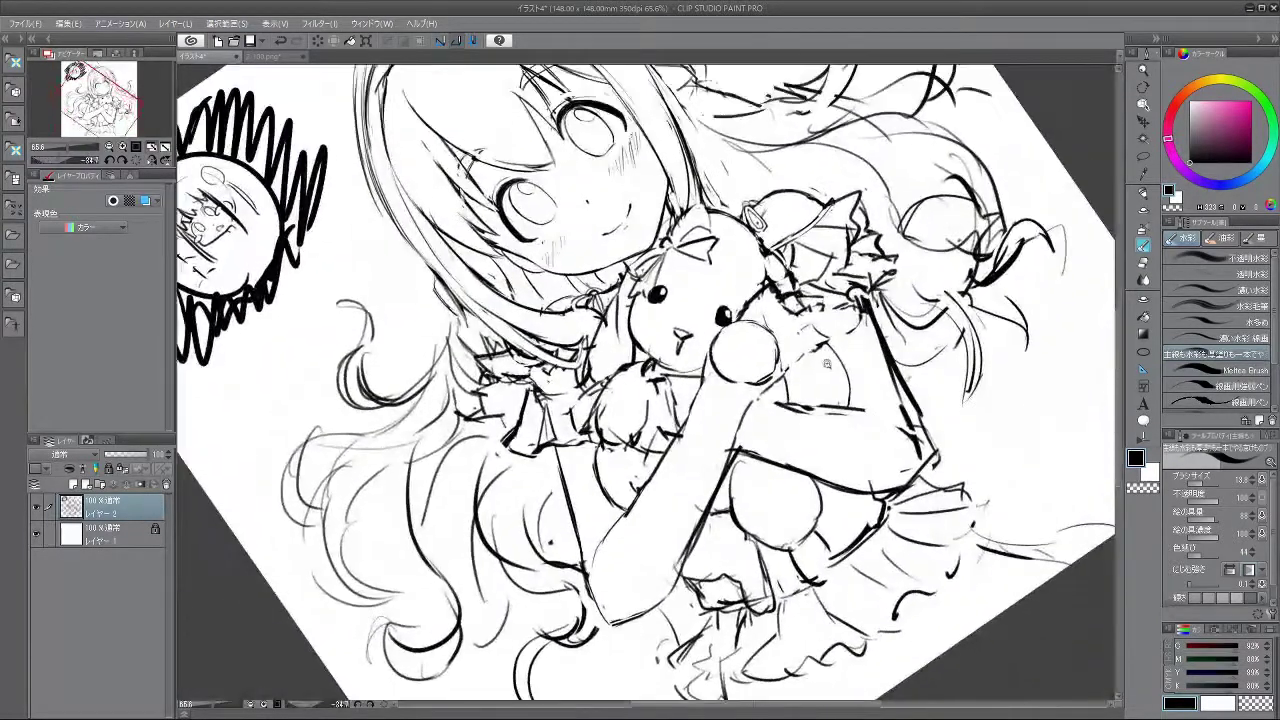
pyautogui.moveTo(848, 601); pyautogui.dragTo(801, 636)
pyautogui.moveTo(840, 379); pyautogui.dragTo(848, 400)
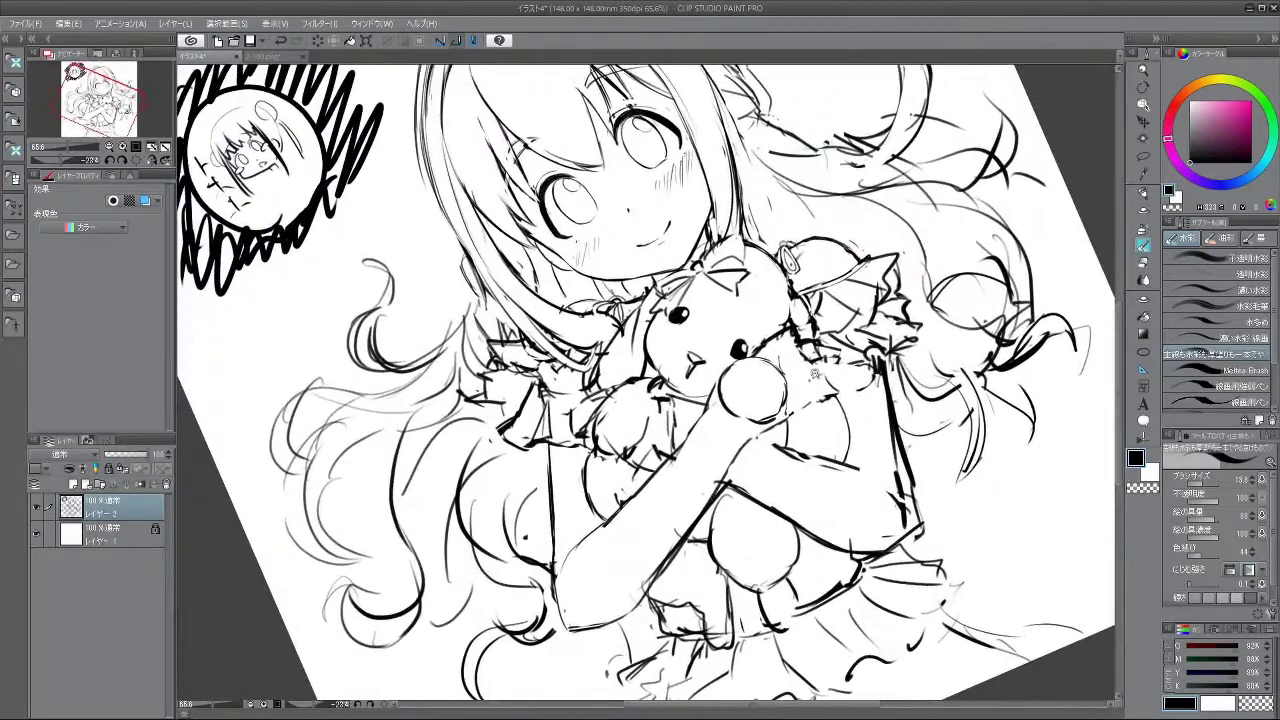
pyautogui.scroll(1, 848, 400)
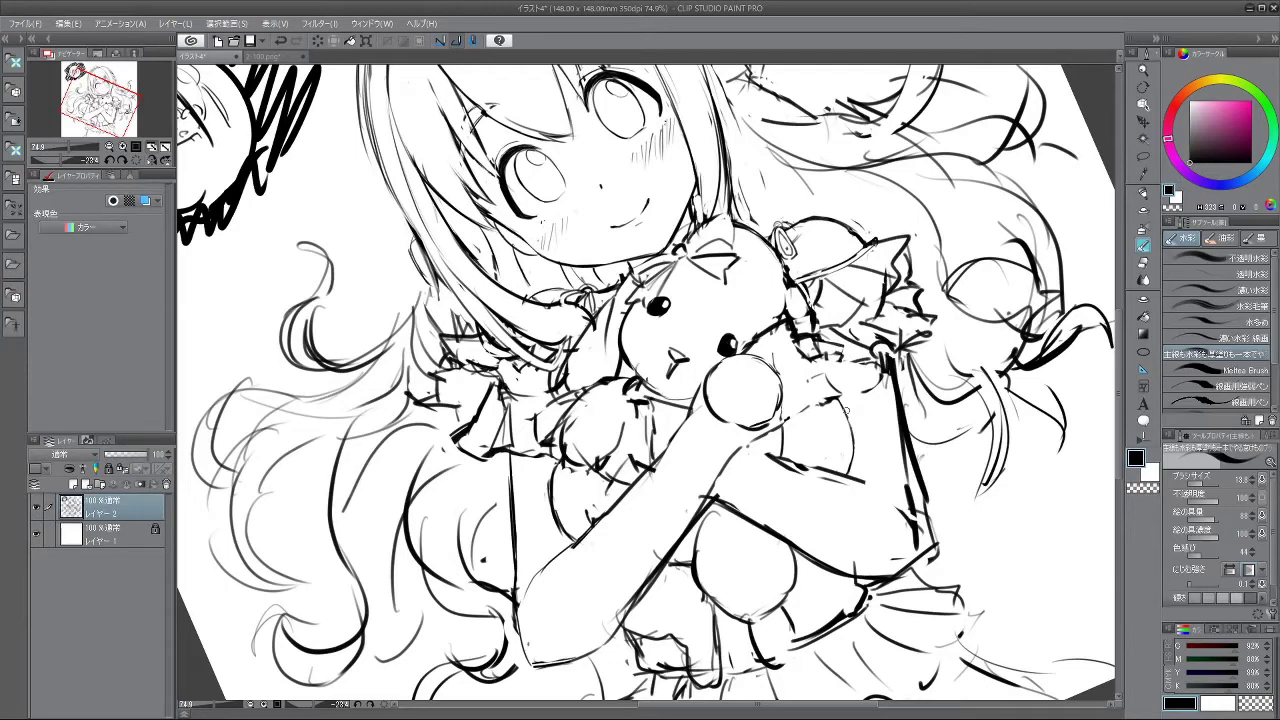
# - Sketch the wrist curve around the fist circle and a first bent finger beside it, in front of the plush bear
pyautogui.moveTo(721, 568); pyautogui.dragTo(832, 457)
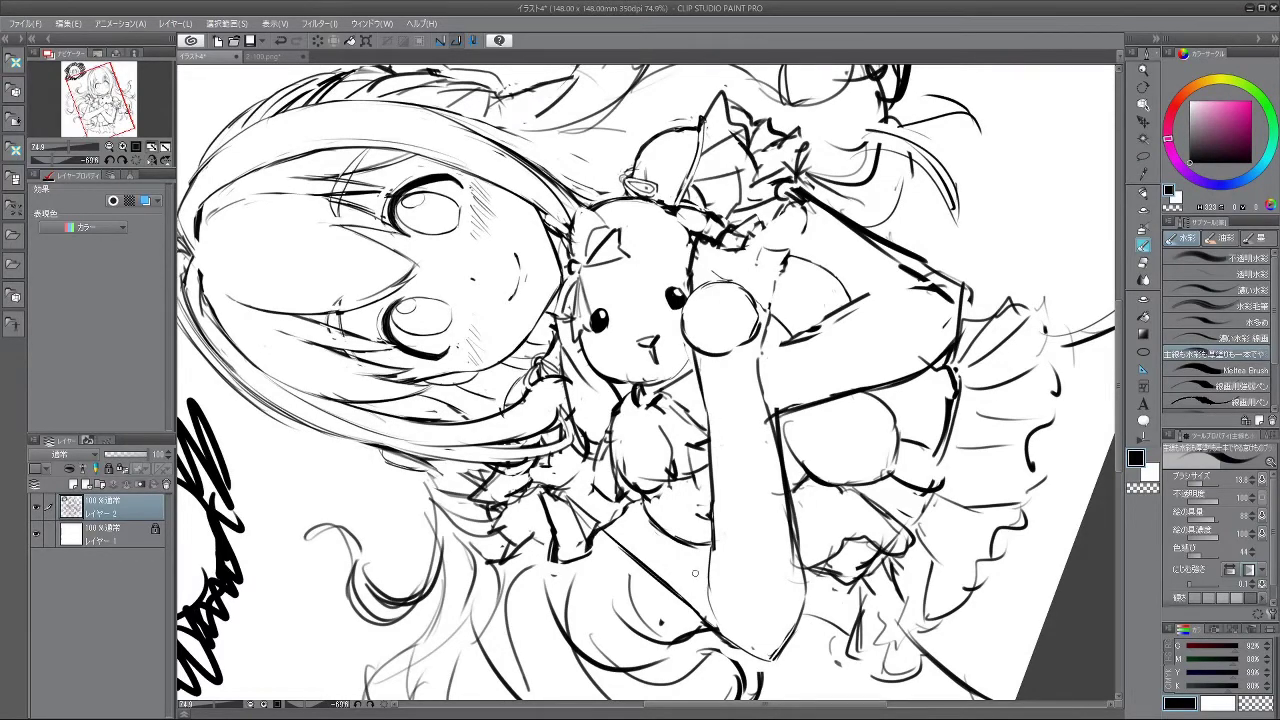
pyautogui.moveTo(777, 569)
pyautogui.mouseDown()
pyautogui.moveTo(872, 370)
pyautogui.moveTo(812, 538)
pyautogui.moveTo(746, 586)
pyautogui.mouseUp()
pyautogui.moveTo(703, 381); pyautogui.dragTo(758, 374)
pyautogui.hotkey('ctrl', 'z')
pyautogui.moveTo(846, 361); pyautogui.dragTo(780, 532)
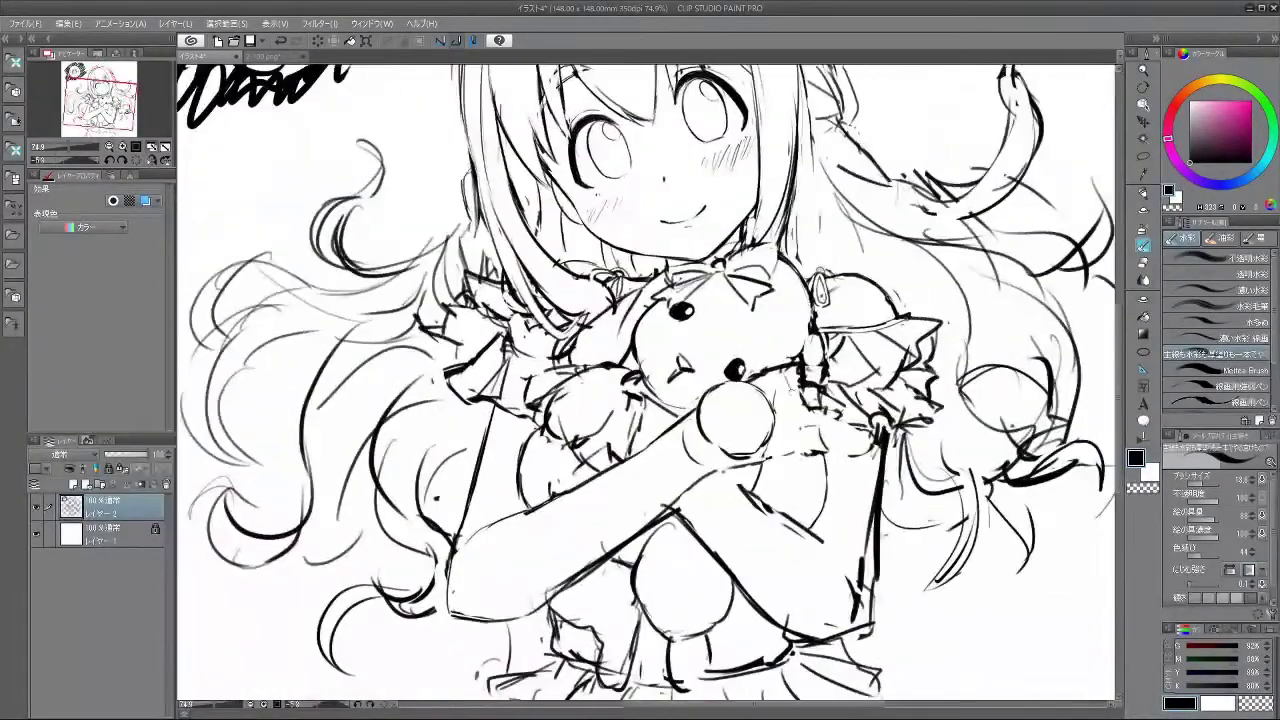
pyautogui.moveTo(802, 410); pyautogui.dragTo(790, 456)
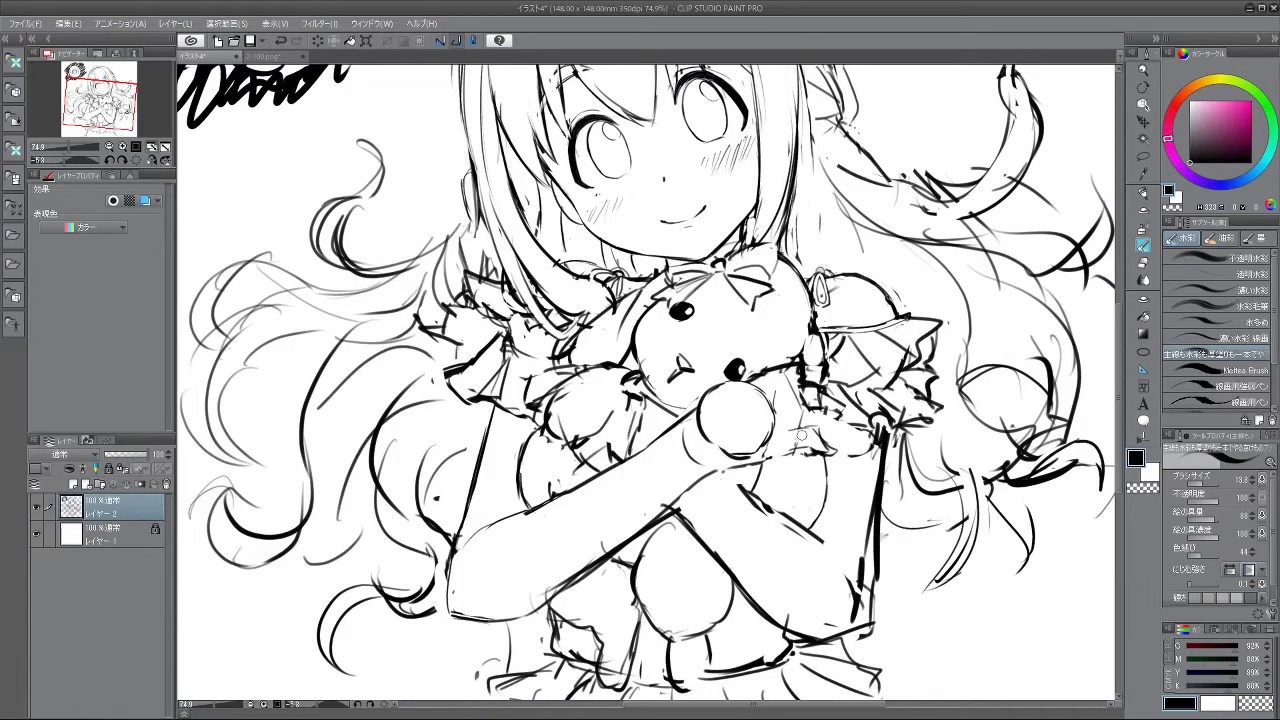
pyautogui.moveTo(842, 567)
pyautogui.mouseDown()
pyautogui.moveTo(882, 270)
pyautogui.moveTo(900, 372)
pyautogui.moveTo(859, 543)
pyautogui.mouseUp()
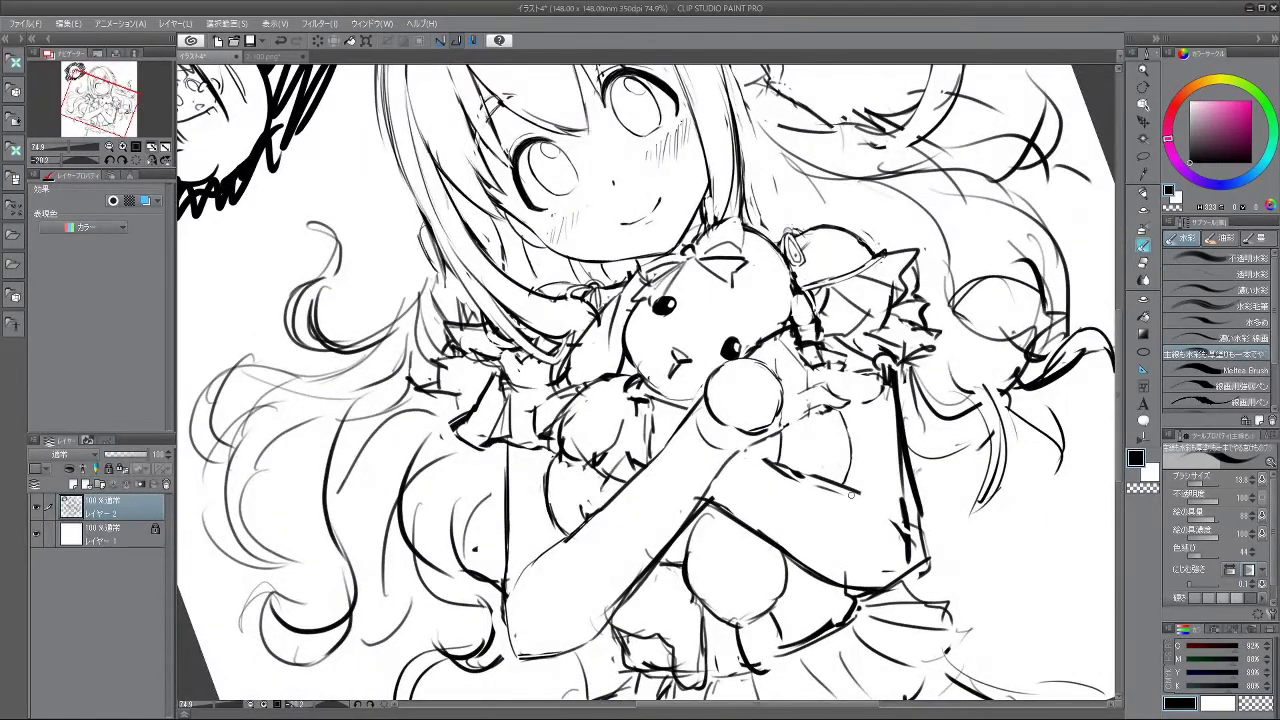
pyautogui.moveTo(836, 486); pyautogui.dragTo(684, 492)
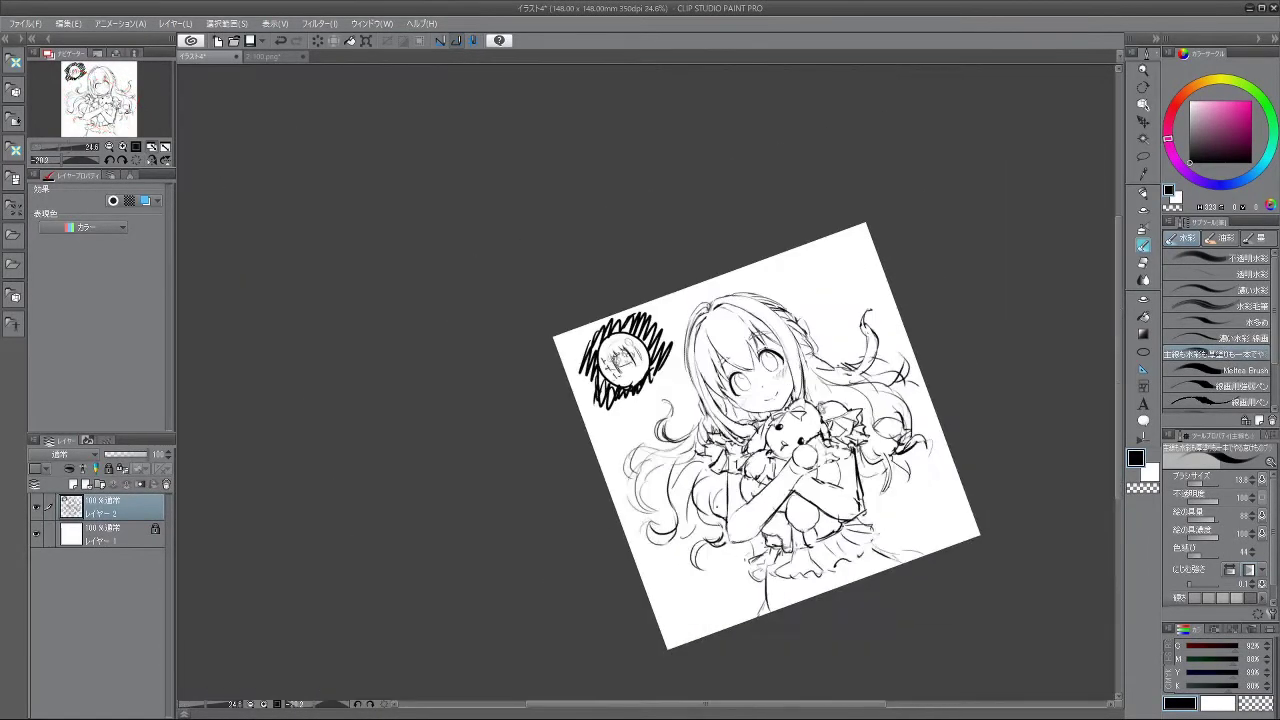
pyautogui.scroll(4, 800, 420)
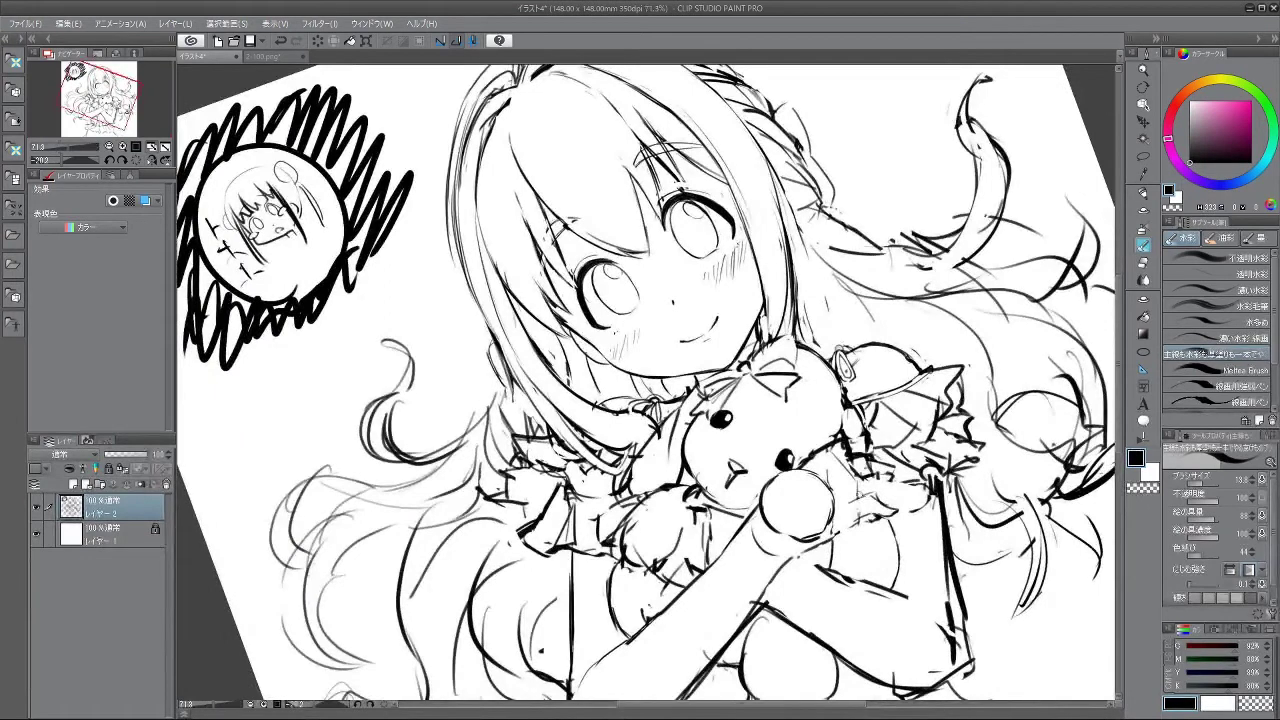
# - Rough in the row of fingers extending from the fist circle toward the frilled sleeve, undoing the rejected strokes
pyautogui.moveTo(840, 485)
pyautogui.mouseDown()
pyautogui.moveTo(894, 491)
pyautogui.moveTo(883, 482)
pyautogui.moveTo(883, 499)
pyautogui.moveTo(850, 451)
pyautogui.mouseUp()
pyautogui.hotkey('ctrl', 'z')
pyautogui.hotkey('ctrl', 'z')
pyautogui.hotkey('ctrl', 'z')
pyautogui.hotkey('ctrl', 'z')
pyautogui.moveTo(848, 612)
pyautogui.mouseDown()
pyautogui.moveTo(933, 487)
pyautogui.moveTo(916, 240)
pyautogui.mouseUp()
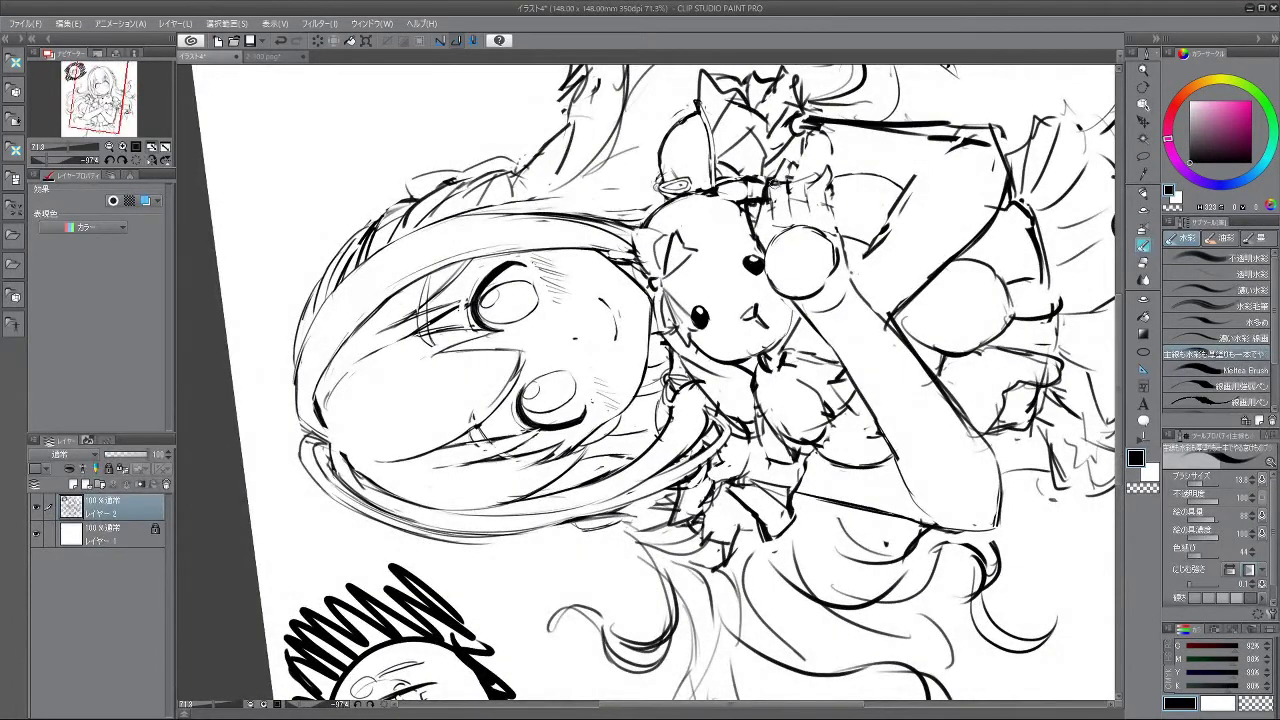
pyautogui.moveTo(787, 158); pyautogui.dragTo(768, 185)
pyautogui.hotkey('ctrl', 'z')
pyautogui.hotkey('ctrl', 'z')
pyautogui.hotkey('ctrl', 'z')
pyautogui.moveTo(763, 207)
pyautogui.mouseDown()
pyautogui.moveTo(760, 242)
pyautogui.moveTo(762, 226)
pyautogui.mouseUp()
pyautogui.hotkey('ctrl', 'z')
pyautogui.hotkey('ctrl', 'z')
pyautogui.hotkey('ctrl', 'z')
# - Redraw the fingertips and the lower edge of the girl's hand over the plush bear, undoing unsuitable strokes
pyautogui.moveTo(840, 523)
pyautogui.mouseDown()
pyautogui.moveTo(873, 309)
pyautogui.moveTo(790, 193)
pyautogui.moveTo(450, 250)
pyautogui.moveTo(423, 464)
pyautogui.moveTo(585, 613)
pyautogui.moveTo(655, 621)
pyautogui.mouseUp()
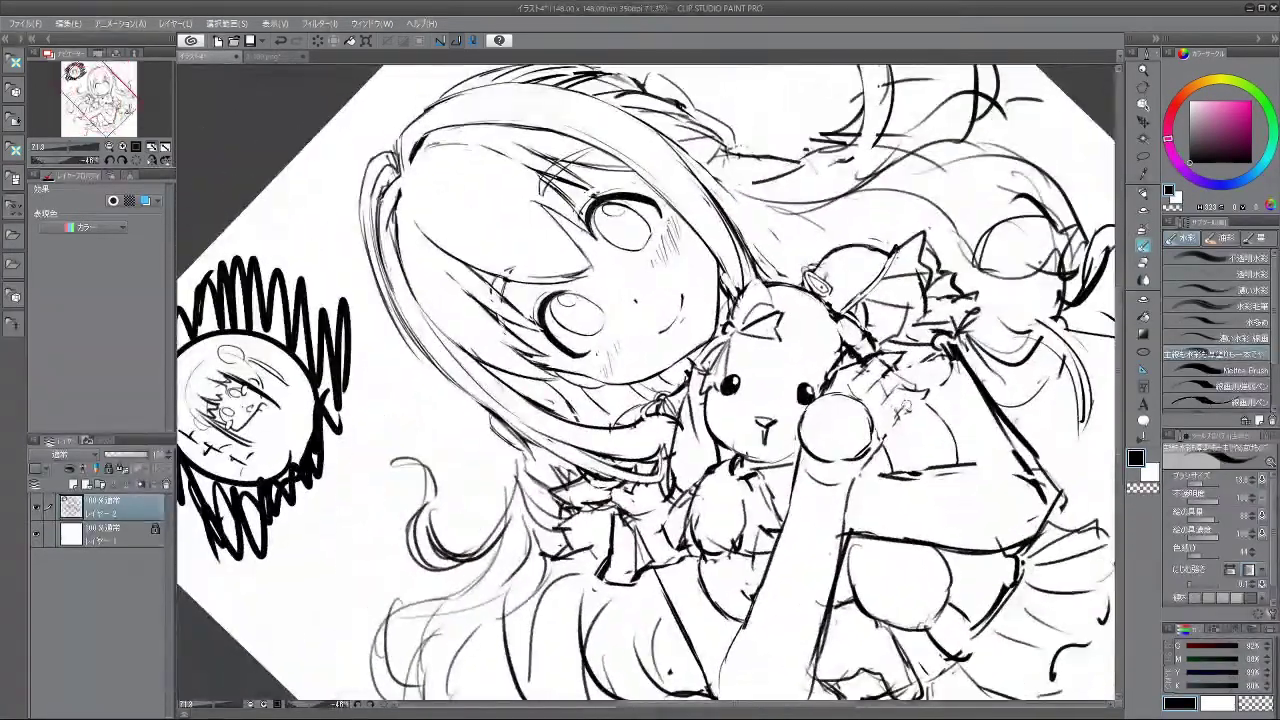
pyautogui.hotkey('ctrl', 'z')
pyautogui.moveTo(903, 405)
pyautogui.mouseDown()
pyautogui.moveTo(867, 462)
pyautogui.moveTo(892, 424)
pyautogui.mouseUp()
pyautogui.hotkey('ctrl', 'z')
pyautogui.hotkey('ctrl', 'z')
pyautogui.hotkey('ctrl', 'z')
pyautogui.moveTo(903, 406); pyautogui.dragTo(925, 398)
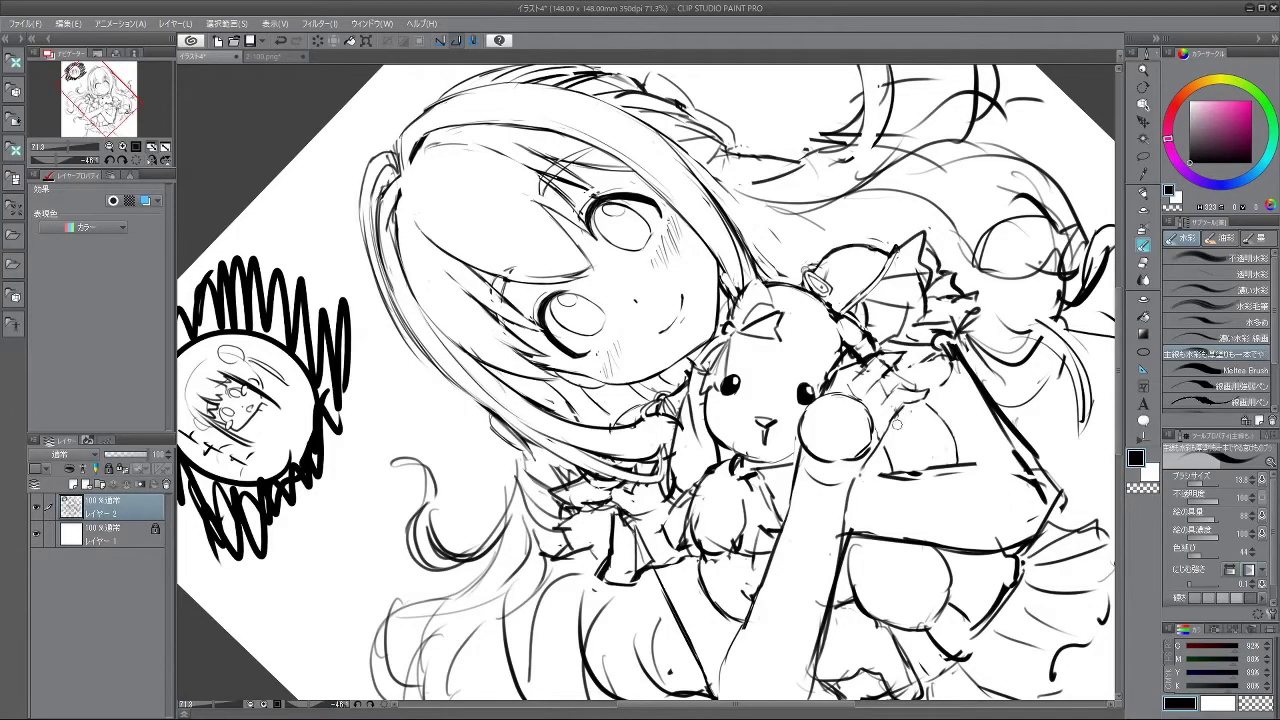
pyautogui.scroll(-6, 866, 430)
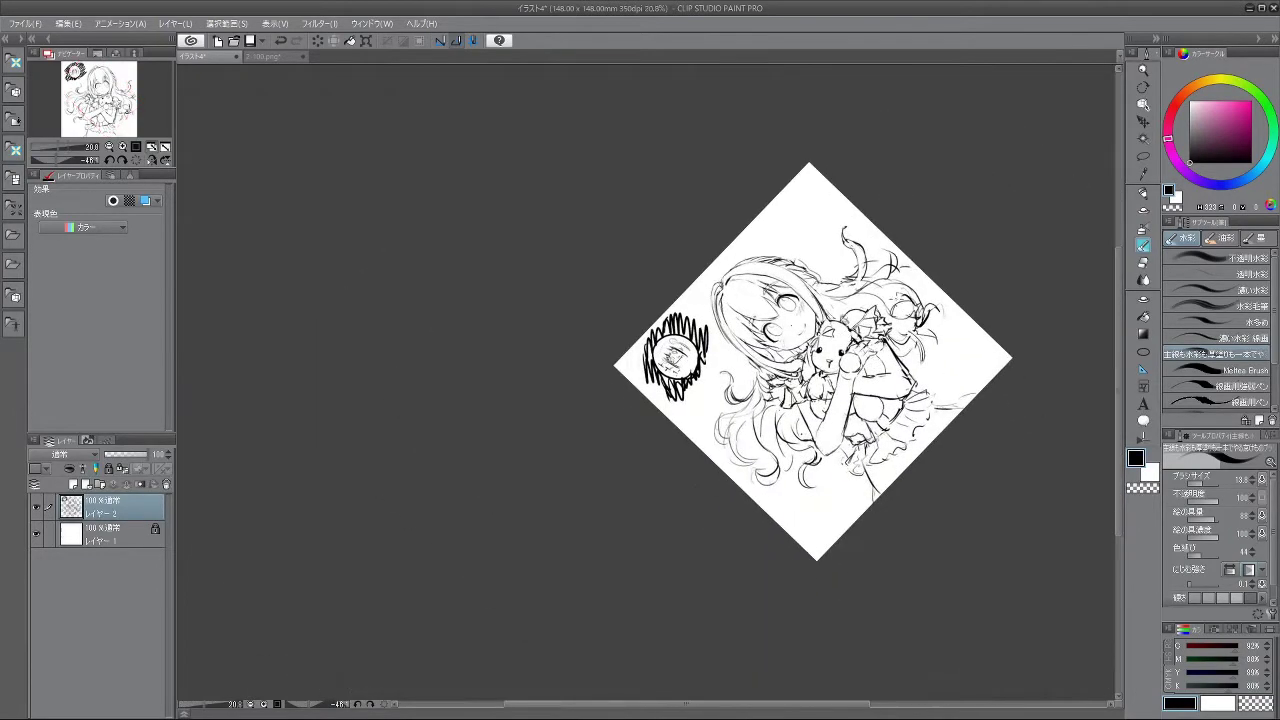
pyautogui.scroll(7, 854, 308)
pyautogui.scroll(3, 868, 340)
pyautogui.moveTo(874, 366)
pyautogui.mouseDown()
pyautogui.moveTo(874, 420)
pyautogui.moveTo(820, 534)
pyautogui.moveTo(824, 559)
pyautogui.mouseUp()
pyautogui.hotkey('ctrl', 'z')
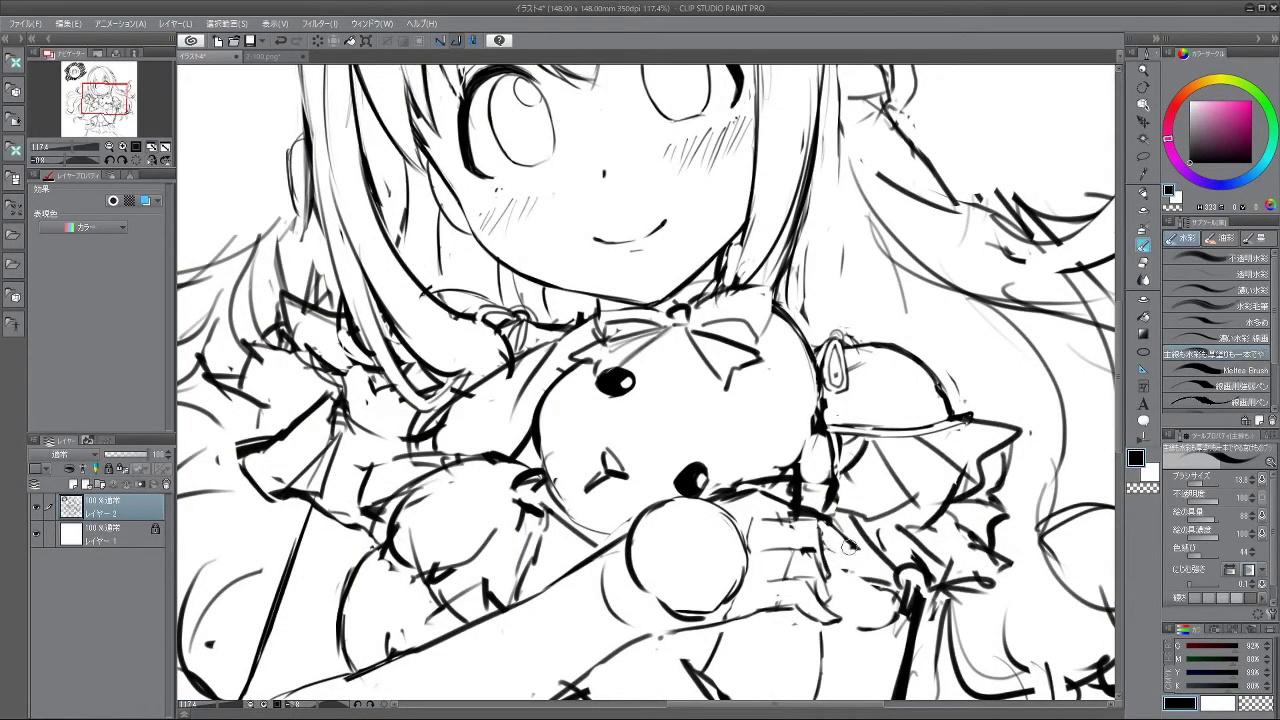
# - Reduce the brush size to 8.9 and redraw the upper edge of the girl's hand beside the plush bear's head
pyautogui.press('[')
pyautogui.scroll(-6, 852, 542)
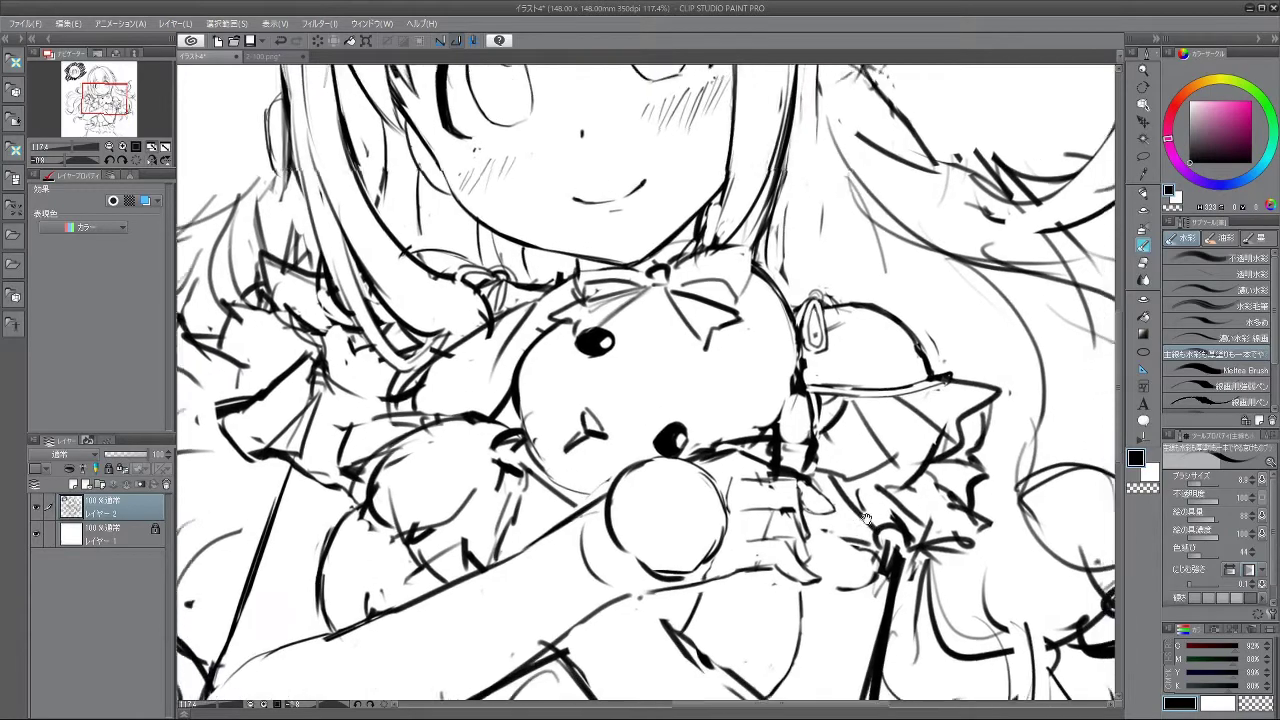
pyautogui.moveTo(876, 596); pyautogui.dragTo(908, 295)
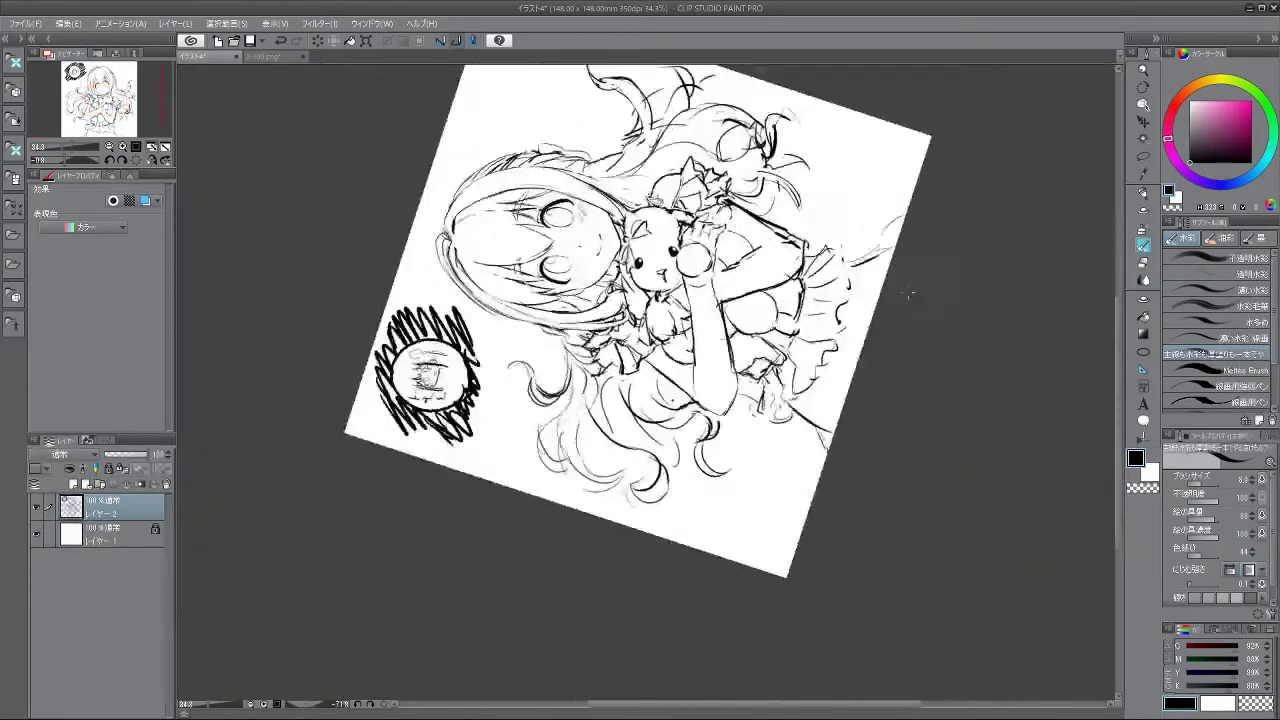
pyautogui.moveTo(729, 218)
pyautogui.mouseDown()
pyautogui.moveTo(781, 317)
pyautogui.moveTo(750, 276)
pyautogui.moveTo(670, 236)
pyautogui.mouseUp()
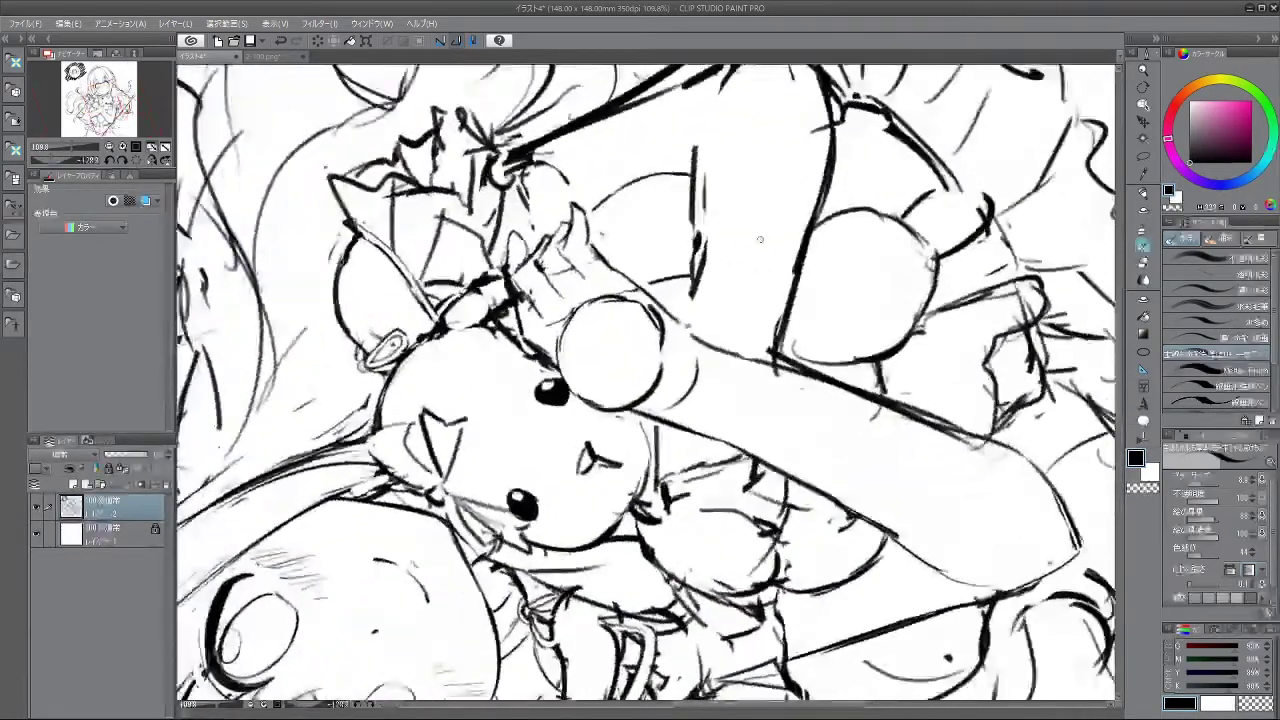
pyautogui.moveTo(506, 264); pyautogui.dragTo(520, 314)
pyautogui.hotkey('ctrl', 'z')
pyautogui.hotkey('ctrl', 'z')
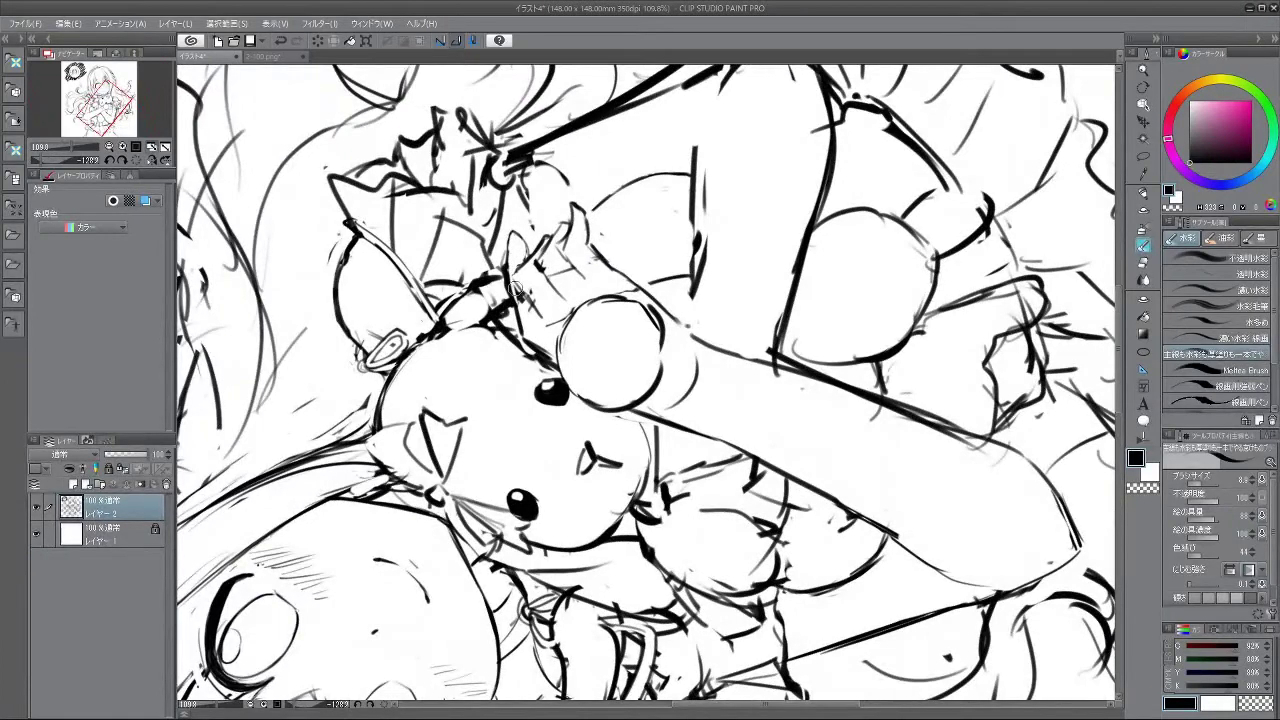
pyautogui.moveTo(505, 262); pyautogui.dragTo(509, 311)
pyautogui.hotkey('ctrl', 'z')
pyautogui.moveTo(507, 262); pyautogui.dragTo(518, 321)
pyautogui.moveTo(527, 520)
pyautogui.mouseDown()
pyautogui.moveTo(845, 480)
pyautogui.moveTo(826, 240)
pyautogui.mouseUp()
pyautogui.moveTo(849, 484)
pyautogui.mouseDown()
pyautogui.moveTo(853, 290)
pyautogui.moveTo(806, 205)
pyautogui.moveTo(855, 203)
pyautogui.mouseUp()
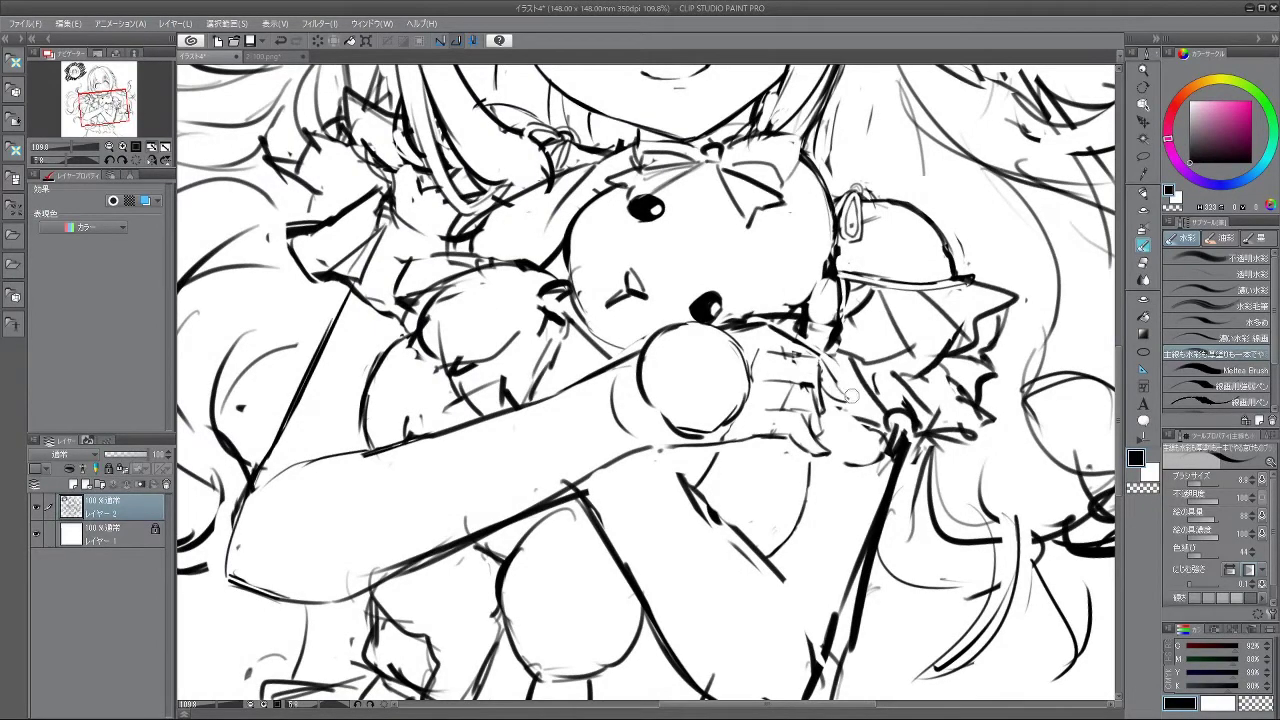
# - Clean up the dark overlapping lines between the side of the plush bear's head and the girl's fingers
pyautogui.moveTo(843, 546); pyautogui.dragTo(760, 326)
pyautogui.scroll(3, 775, 262)
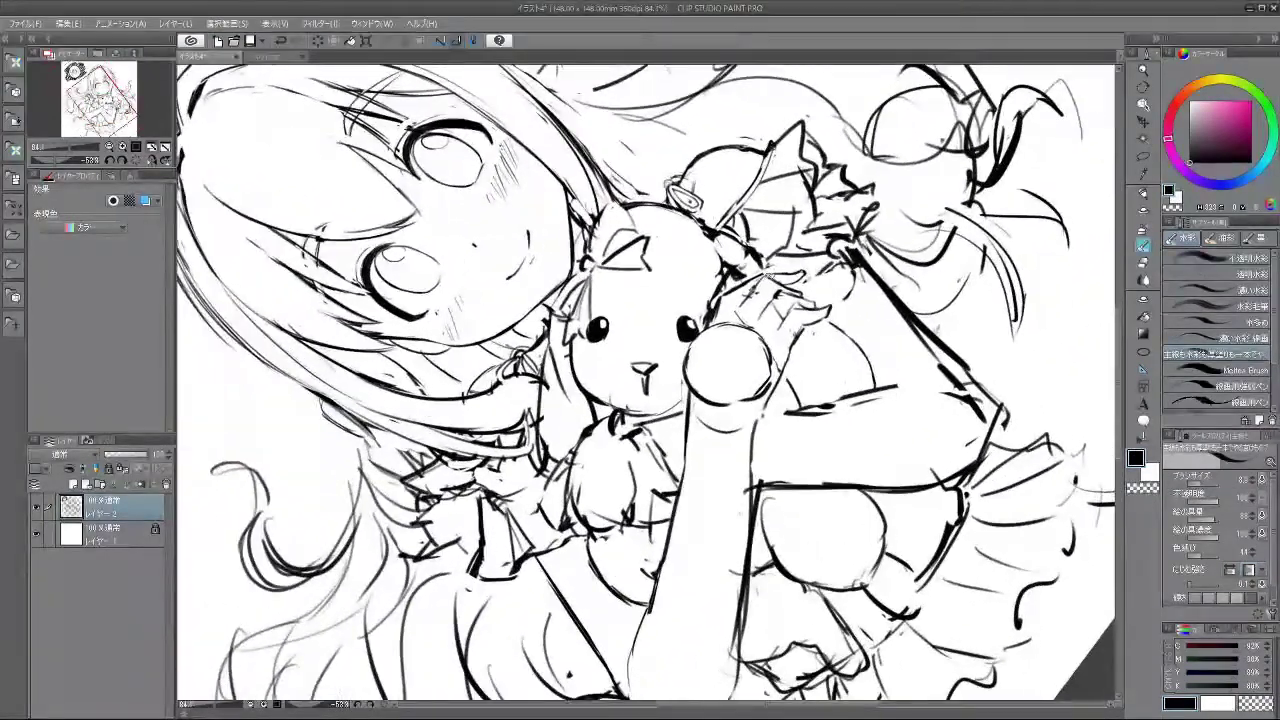
pyautogui.moveTo(738, 258)
pyautogui.mouseDown()
pyautogui.moveTo(732, 274)
pyautogui.moveTo(765, 273)
pyautogui.mouseUp()
pyautogui.hotkey('ctrl', 'z')
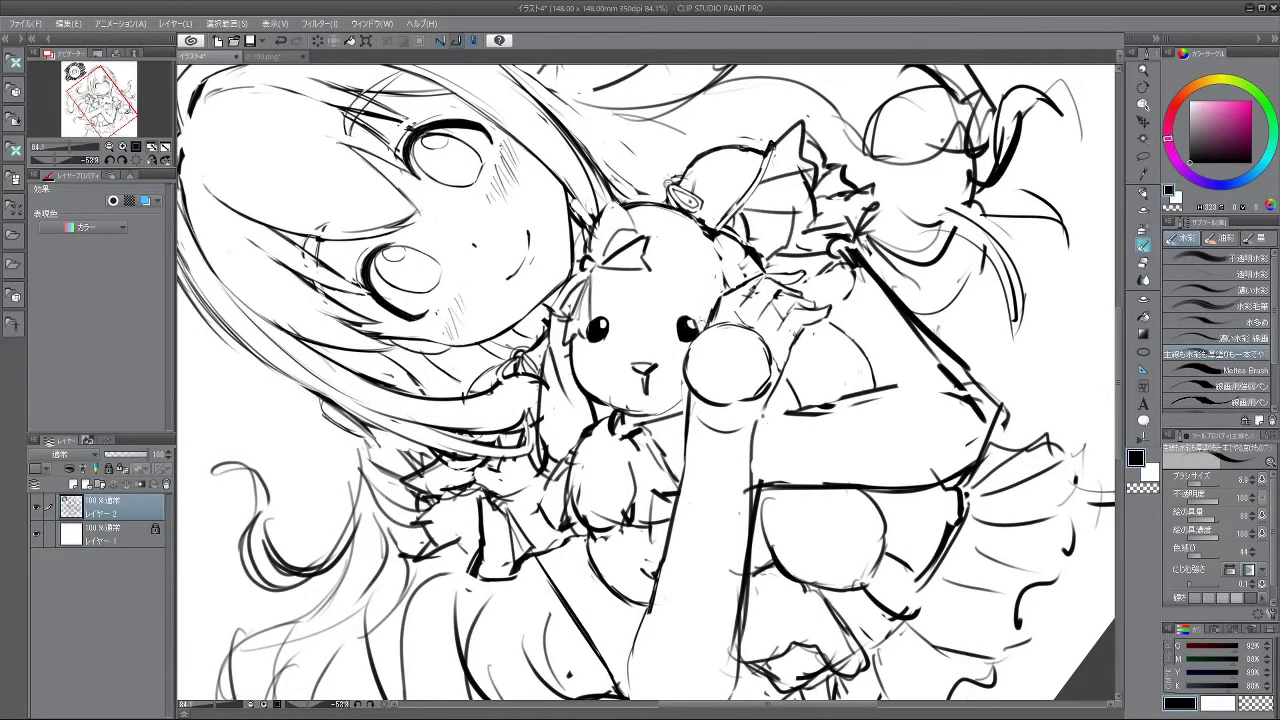
pyautogui.moveTo(779, 600); pyautogui.dragTo(890, 346)
pyautogui.moveTo(605, 150)
pyautogui.mouseDown()
pyautogui.moveTo(675, 148)
pyautogui.moveTo(803, 200)
pyautogui.mouseUp()
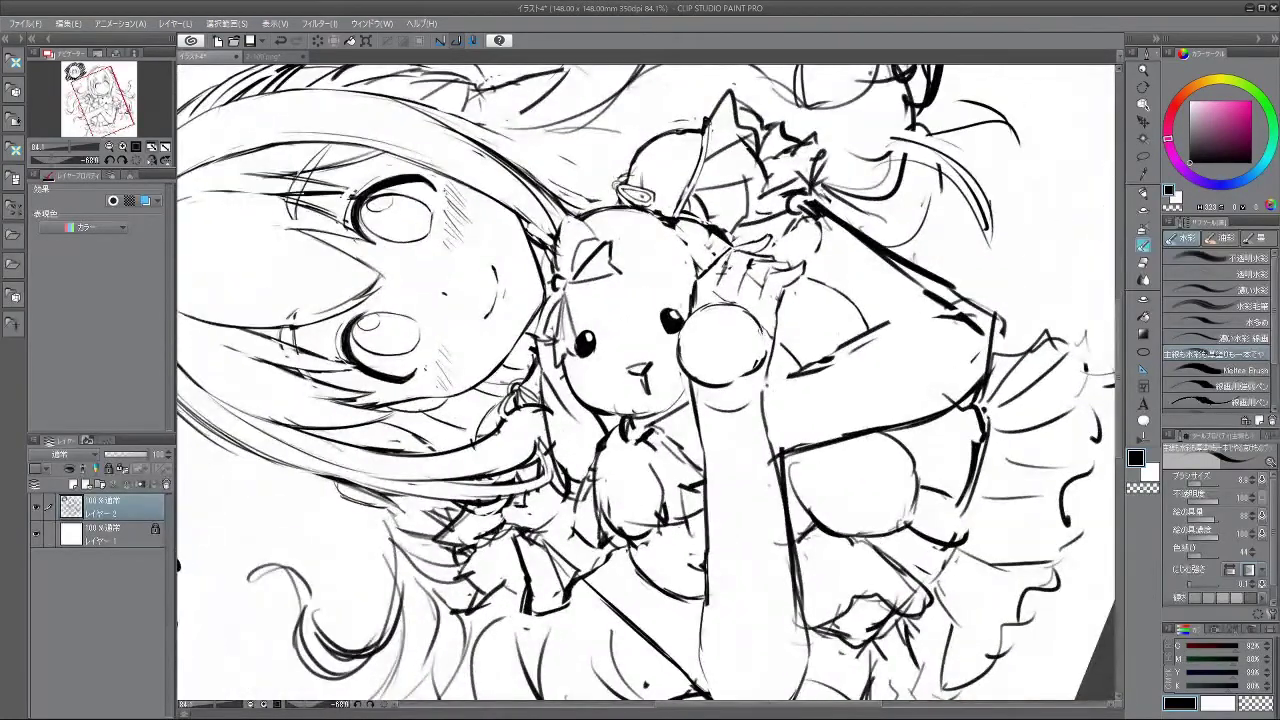
pyautogui.moveTo(820, 371)
pyautogui.mouseDown()
pyautogui.moveTo(710, 363)
pyautogui.moveTo(776, 325)
pyautogui.moveTo(890, 464)
pyautogui.mouseUp()
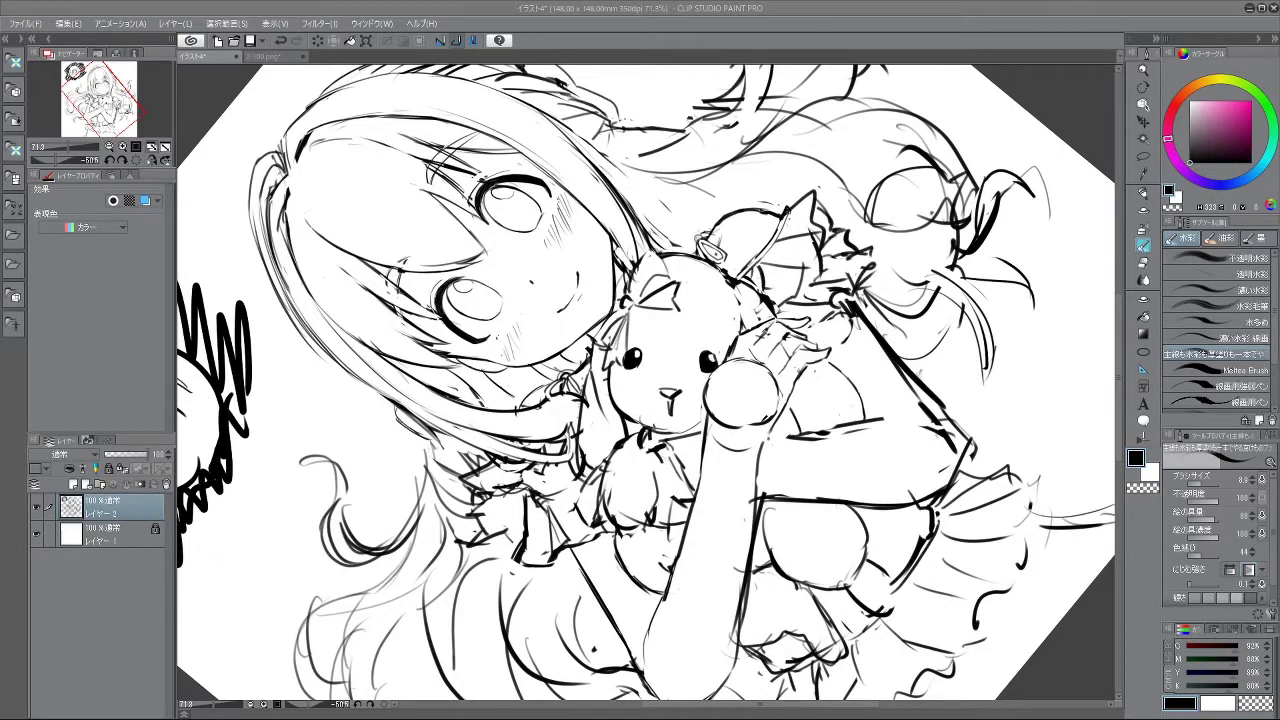
# - Draw the plush bear's elongated rounded limb below the girl's hand, between her crossed forearms
pyautogui.moveTo(838, 351); pyautogui.dragTo(800, 495)
pyautogui.moveTo(876, 421); pyautogui.dragTo(868, 349)
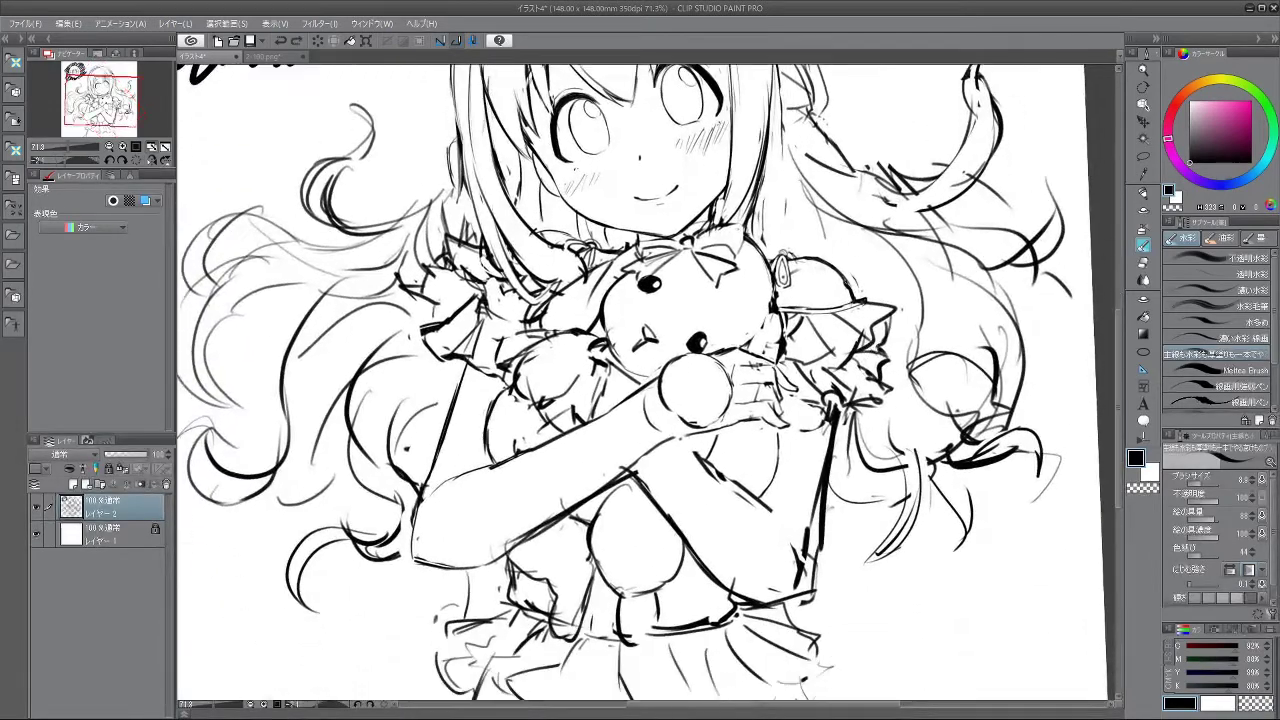
pyautogui.scroll(-2, 835, 333)
pyautogui.moveTo(812, 184); pyautogui.dragTo(796, 142)
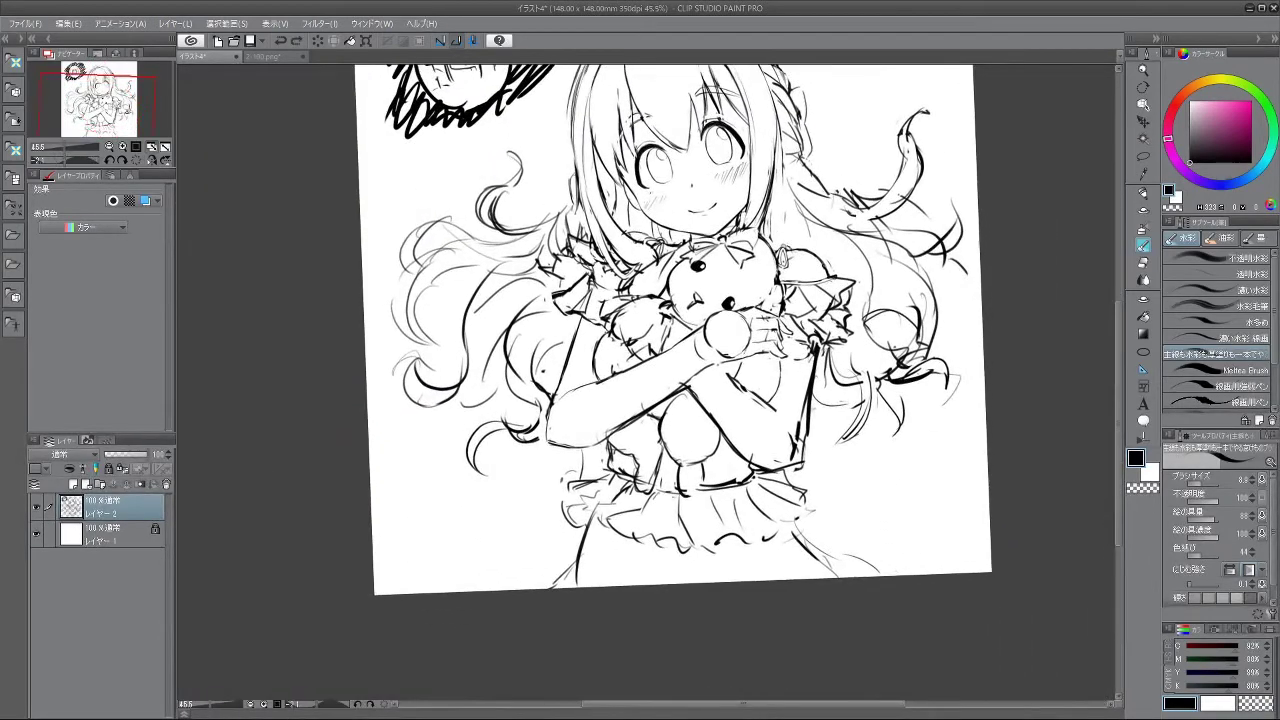
pyautogui.scroll(2, 775, 250)
pyautogui.hotkey('ctrl', 'z')
pyautogui.moveTo(755, 370)
pyautogui.mouseDown()
pyautogui.moveTo(754, 414)
pyautogui.moveTo(783, 401)
pyautogui.moveTo(765, 428)
pyautogui.mouseUp()
pyautogui.hotkey('ctrl', 'z')
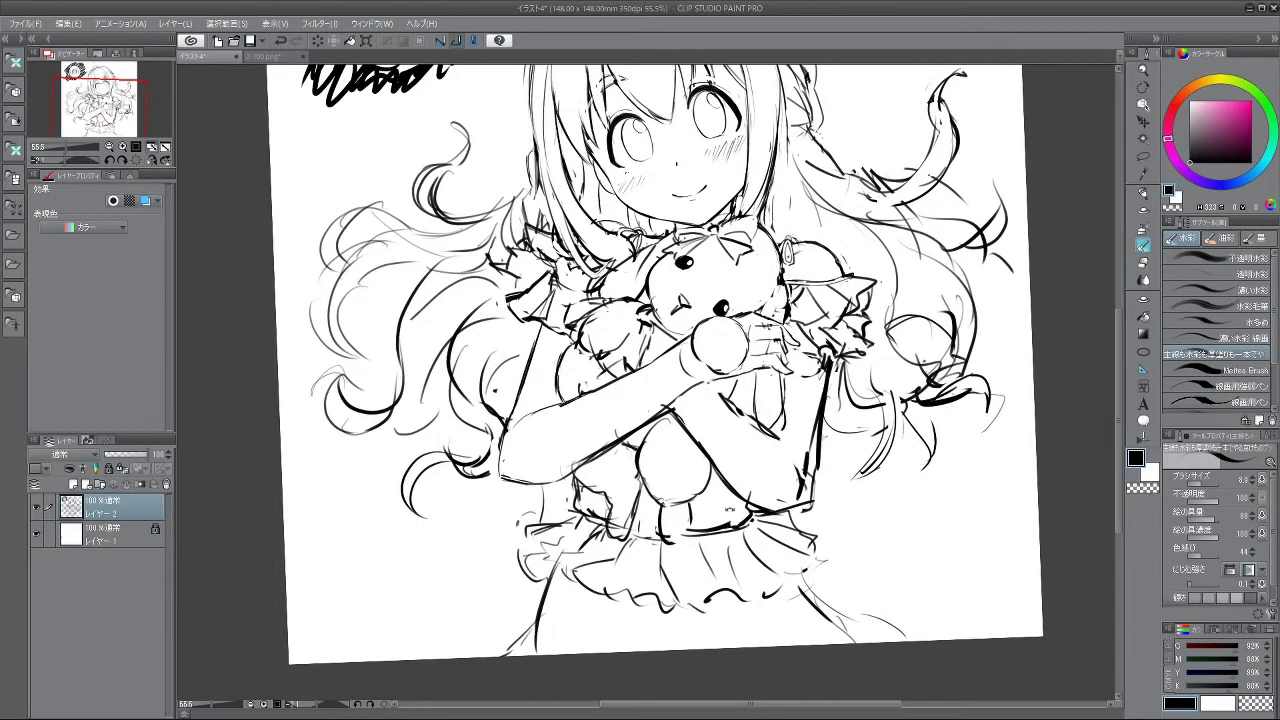
pyautogui.moveTo(714, 498); pyautogui.dragTo(720, 494)
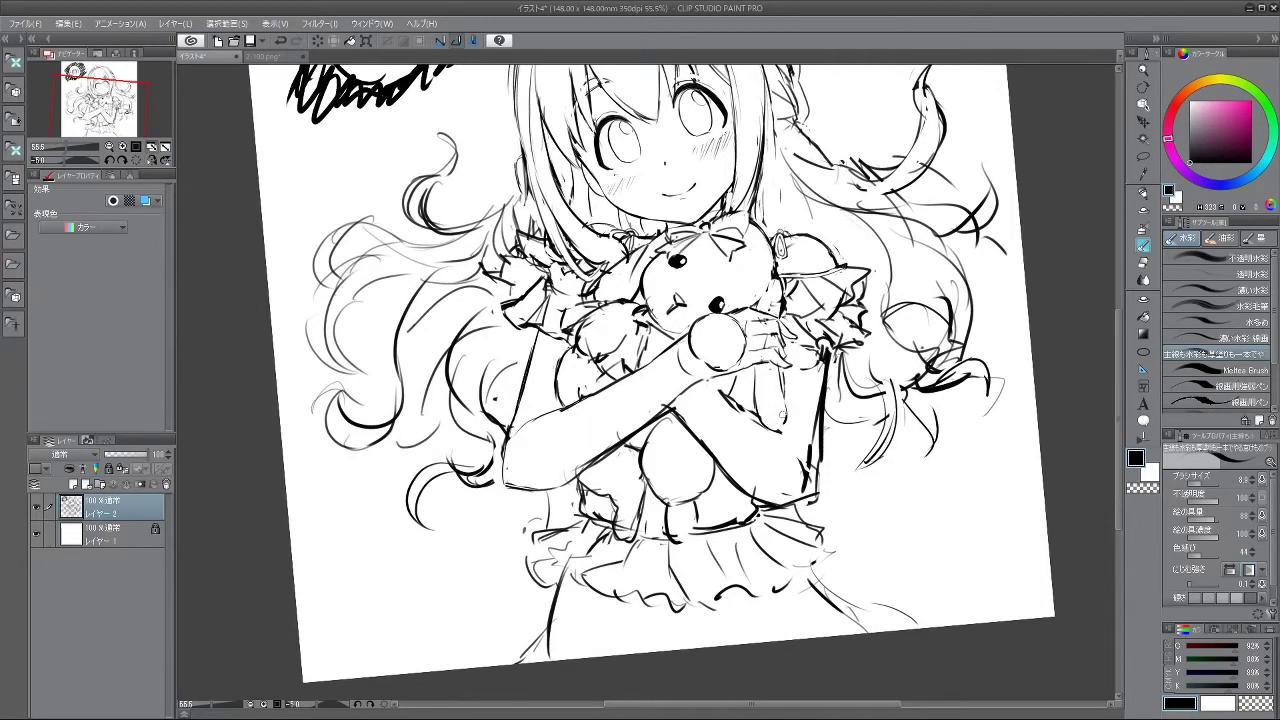
pyautogui.moveTo(772, 432)
pyautogui.mouseDown()
pyautogui.moveTo(780, 388)
pyautogui.moveTo(750, 298)
pyautogui.moveTo(698, 260)
pyautogui.moveTo(589, 263)
pyautogui.moveTo(517, 393)
pyautogui.moveTo(596, 502)
pyautogui.moveTo(716, 492)
pyautogui.moveTo(776, 363)
pyautogui.mouseUp()
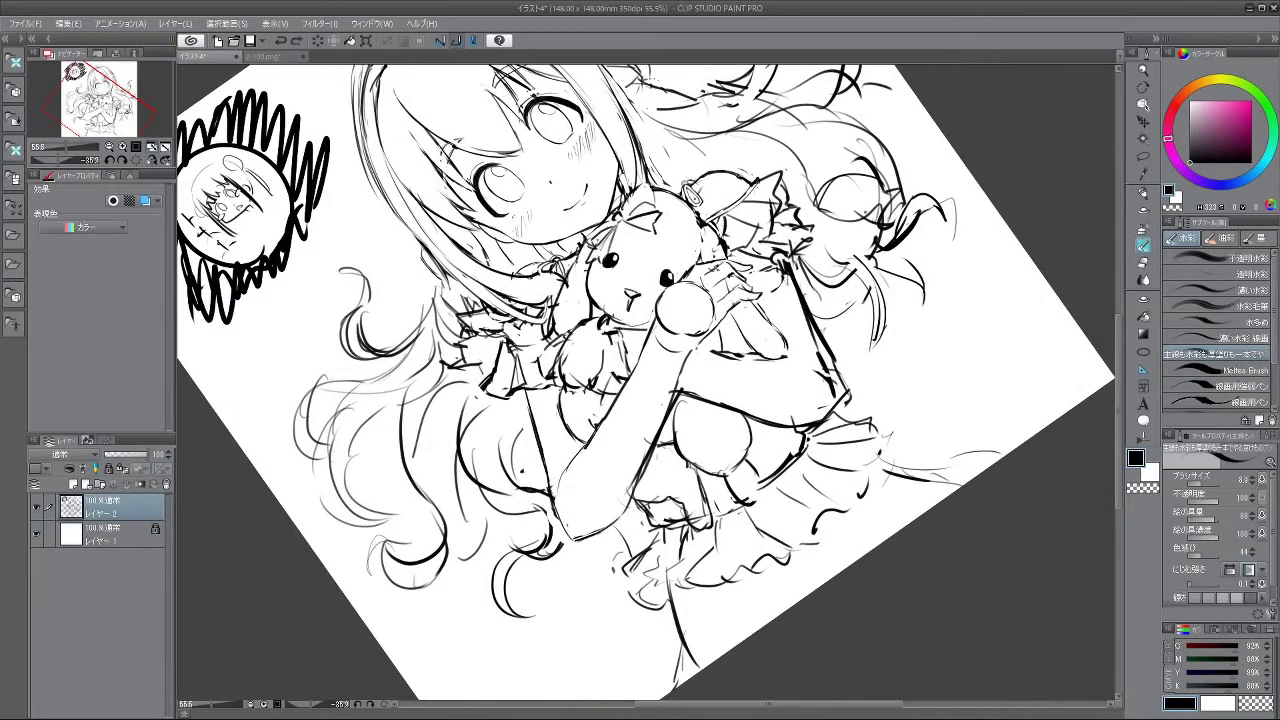
# - Refine the finger and knuckle lines of the girl's hand holding the plush bear
pyautogui.moveTo(560, 327)
pyautogui.mouseDown()
pyautogui.moveTo(586, 465)
pyautogui.moveTo(547, 362)
pyautogui.moveTo(578, 308)
pyautogui.mouseUp()
pyautogui.moveTo(738, 269); pyautogui.dragTo(820, 322)
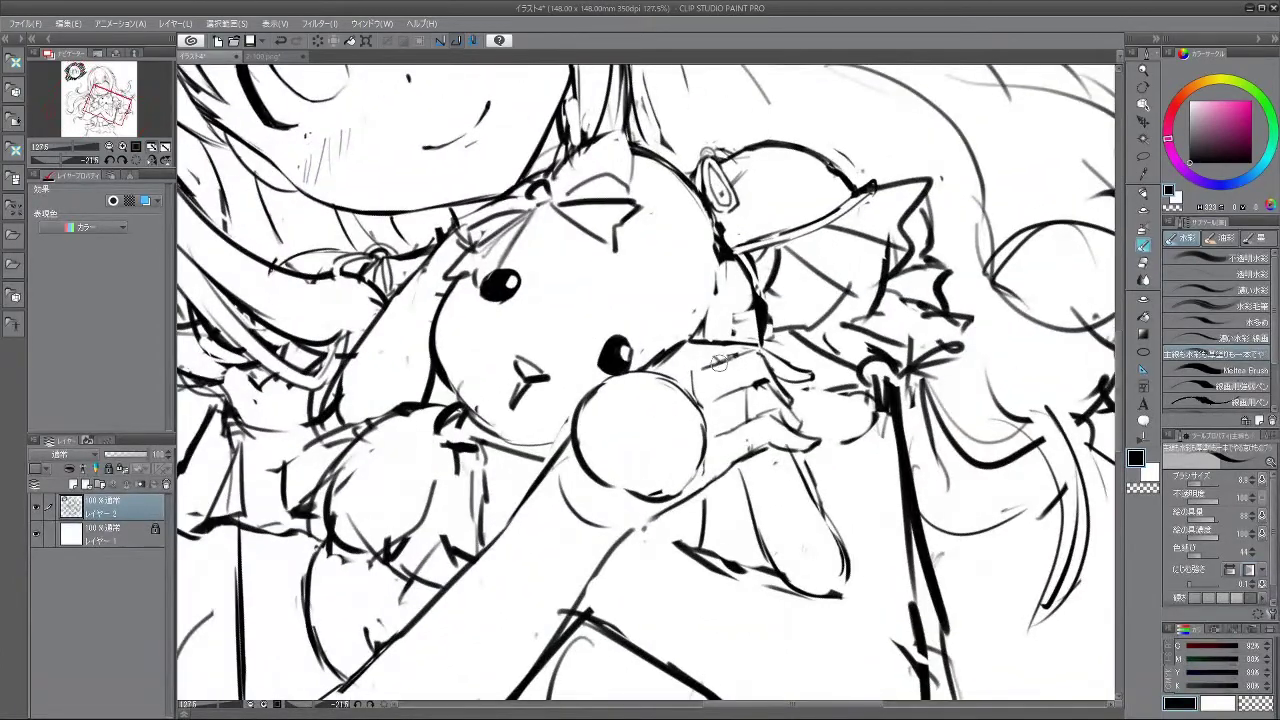
pyautogui.moveTo(548, 560)
pyautogui.mouseDown()
pyautogui.moveTo(743, 563)
pyautogui.moveTo(840, 449)
pyautogui.moveTo(783, 587)
pyautogui.moveTo(684, 605)
pyautogui.moveTo(617, 590)
pyautogui.mouseUp()
pyautogui.moveTo(808, 500)
pyautogui.mouseDown()
pyautogui.moveTo(675, 502)
pyautogui.moveTo(765, 409)
pyautogui.moveTo(818, 388)
pyautogui.moveTo(787, 395)
pyautogui.mouseUp()
pyautogui.moveTo(712, 426); pyautogui.dragTo(731, 434)
pyautogui.moveTo(758, 517); pyautogui.dragTo(821, 435)
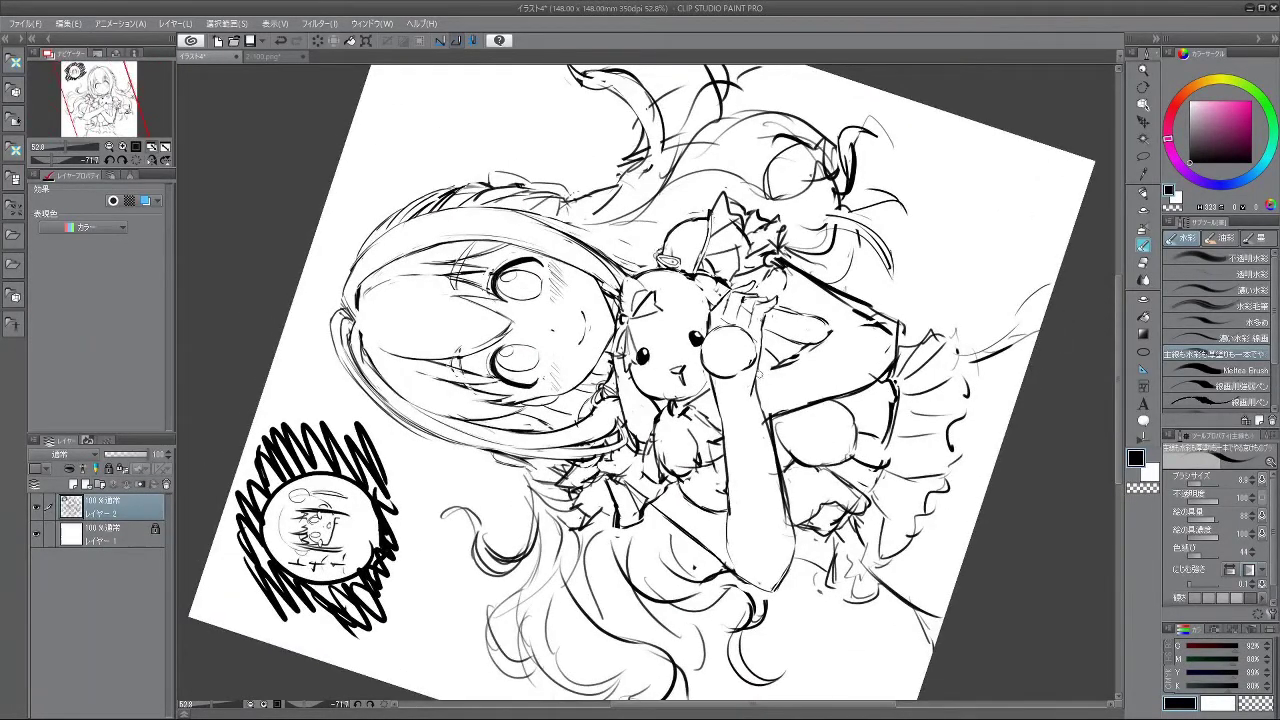
pyautogui.moveTo(740, 414)
pyautogui.mouseDown()
pyautogui.moveTo(748, 396)
pyautogui.moveTo(696, 474)
pyautogui.mouseUp()
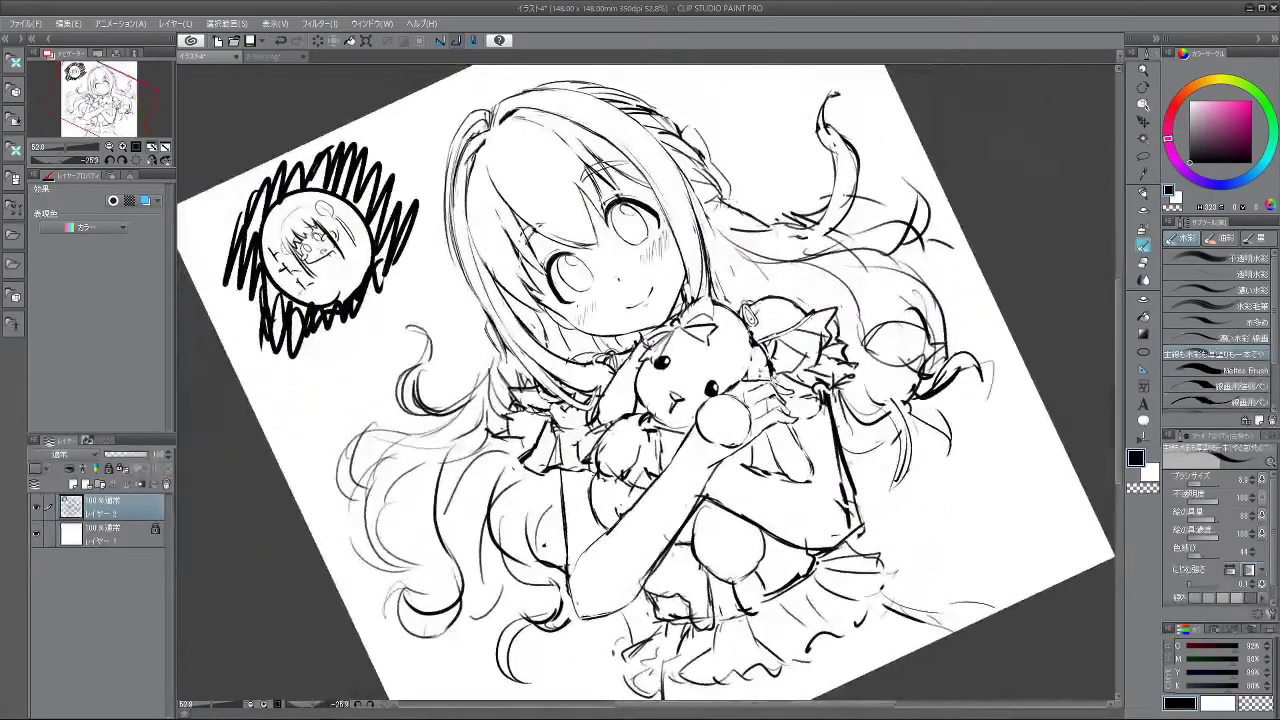
pyautogui.scroll(3, 760, 385)
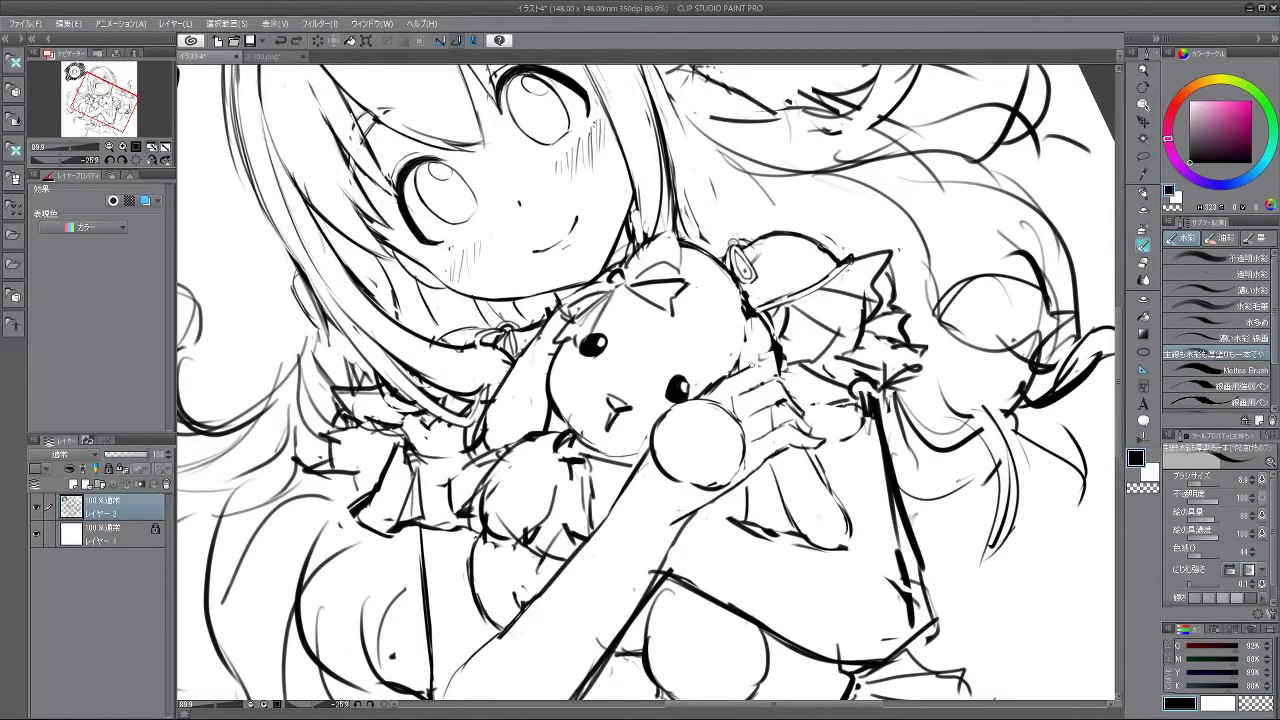
# - Refine the fingertip lines of the girl's hand where they meet the plush bear's hanging limb
pyautogui.moveTo(776, 370); pyautogui.dragTo(807, 393)
pyautogui.moveTo(757, 370); pyautogui.dragTo(785, 475)
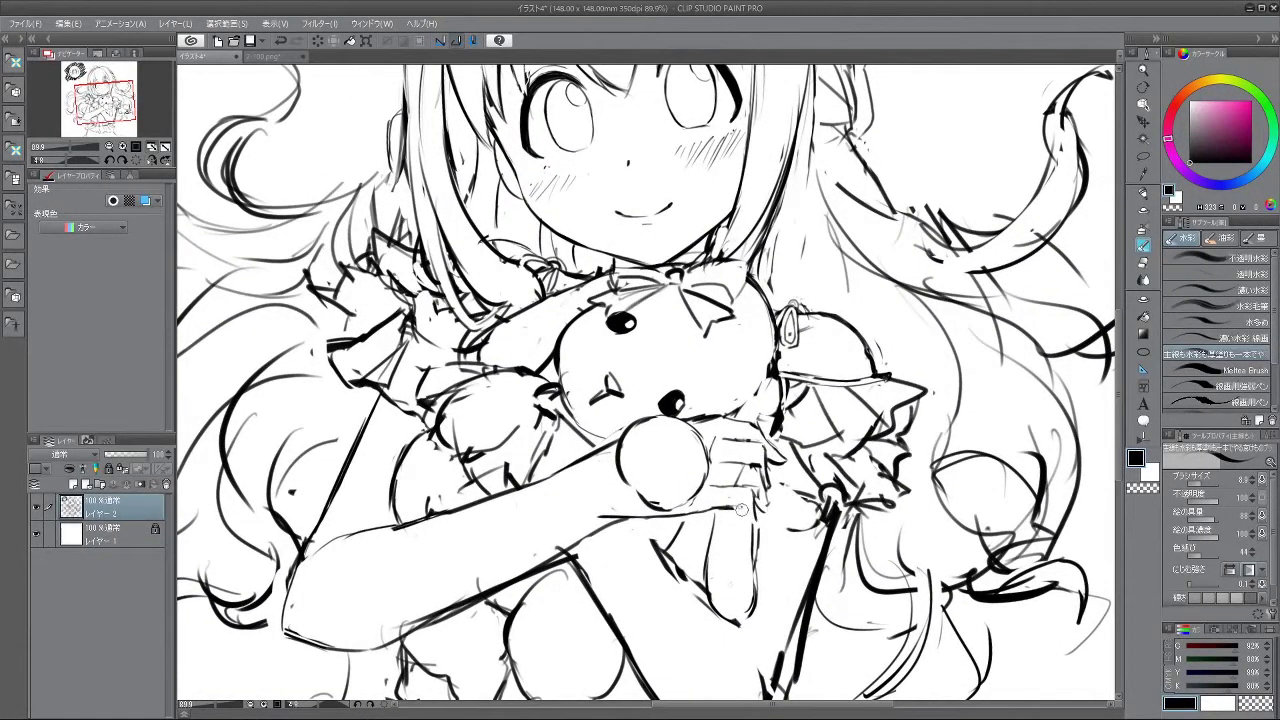
pyautogui.hotkey('ctrl', 'z')
pyautogui.moveTo(741, 508); pyautogui.dragTo(755, 531)
pyautogui.hotkey('ctrl', 'z')
pyautogui.moveTo(773, 641); pyautogui.dragTo(925, 433)
pyautogui.moveTo(893, 526); pyautogui.dragTo(780, 520)
pyautogui.scroll(4, 852, 402)
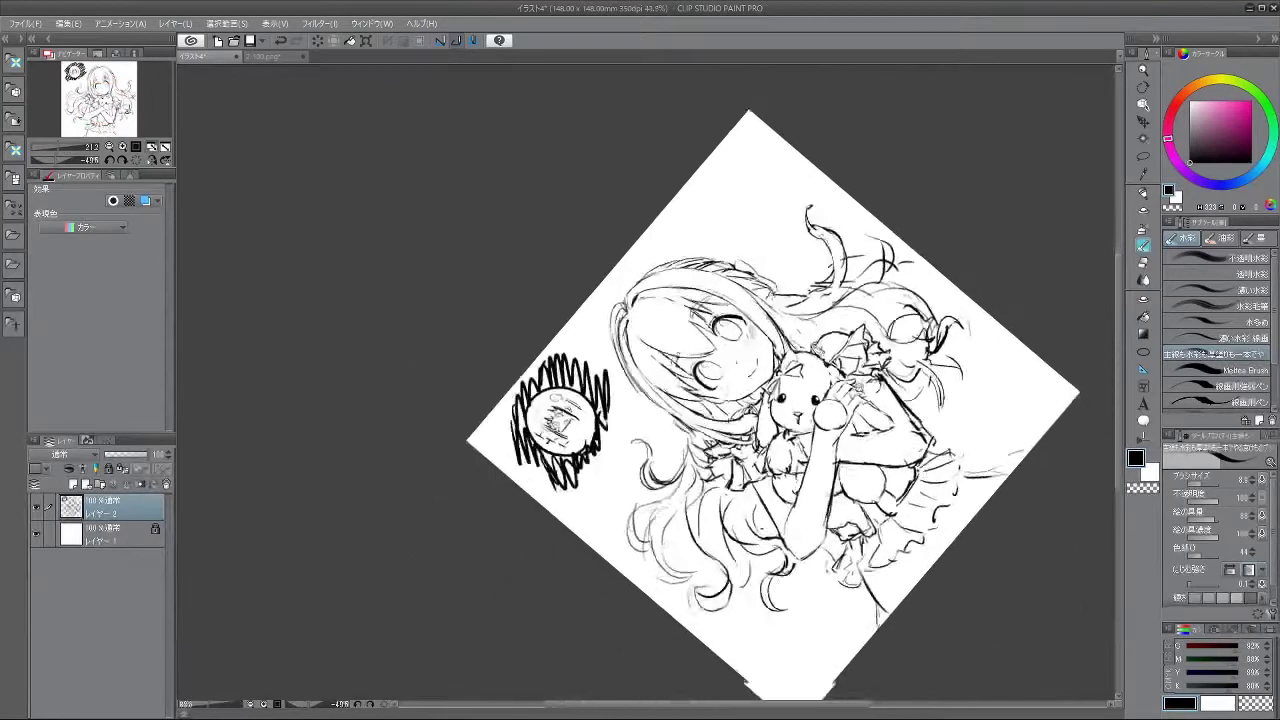
# - Touch up the front forearm's contour near the wrist, just below the girl's fingers
pyautogui.moveTo(852, 402); pyautogui.dragTo(853, 394)
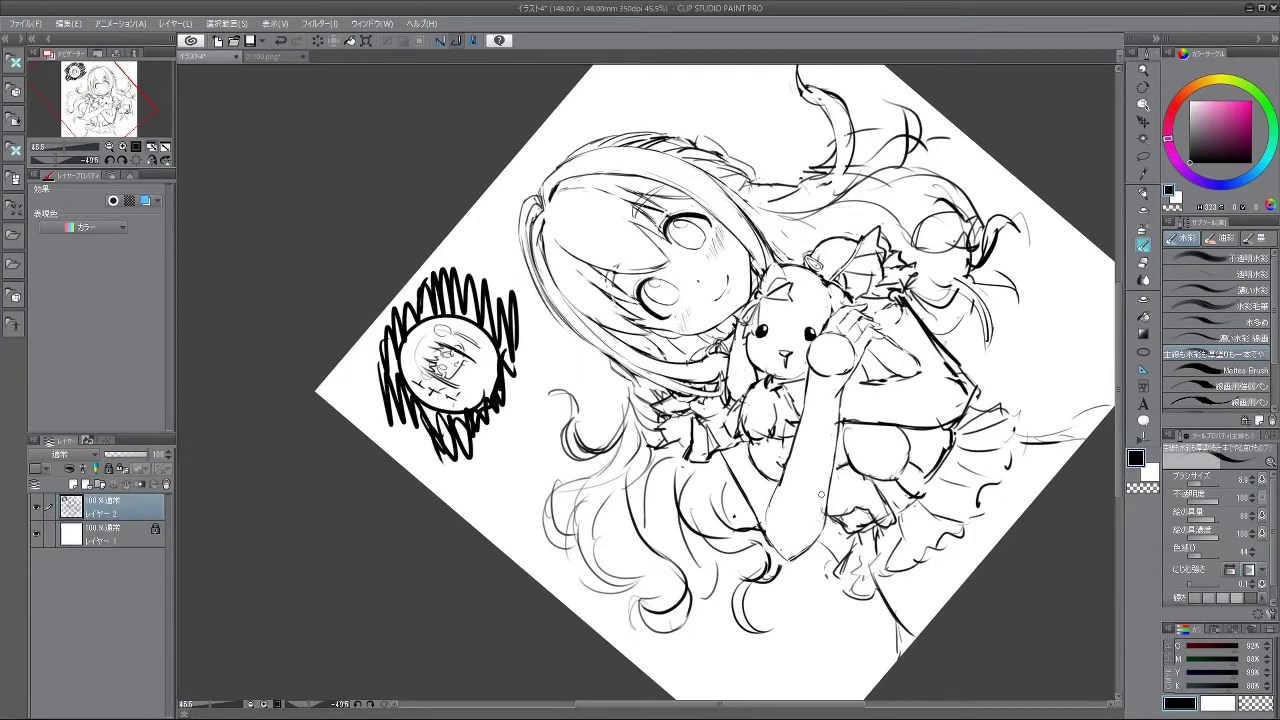
pyautogui.hotkey('ctrl', 'z')
pyautogui.moveTo(843, 411); pyautogui.dragTo(836, 486)
pyautogui.hotkey('ctrl', 'z')
pyautogui.moveTo(804, 543)
pyautogui.mouseDown()
pyautogui.moveTo(951, 354)
pyautogui.moveTo(835, 580)
pyautogui.mouseUp()
pyautogui.moveTo(811, 339); pyautogui.dragTo(830, 341)
pyautogui.hotkey('ctrl', 'z')
pyautogui.moveTo(866, 228)
pyautogui.mouseDown()
pyautogui.moveTo(904, 303)
pyautogui.moveTo(896, 386)
pyautogui.moveTo(869, 446)
pyautogui.moveTo(831, 485)
pyautogui.moveTo(835, 407)
pyautogui.moveTo(808, 418)
pyautogui.moveTo(774, 408)
pyautogui.mouseUp()
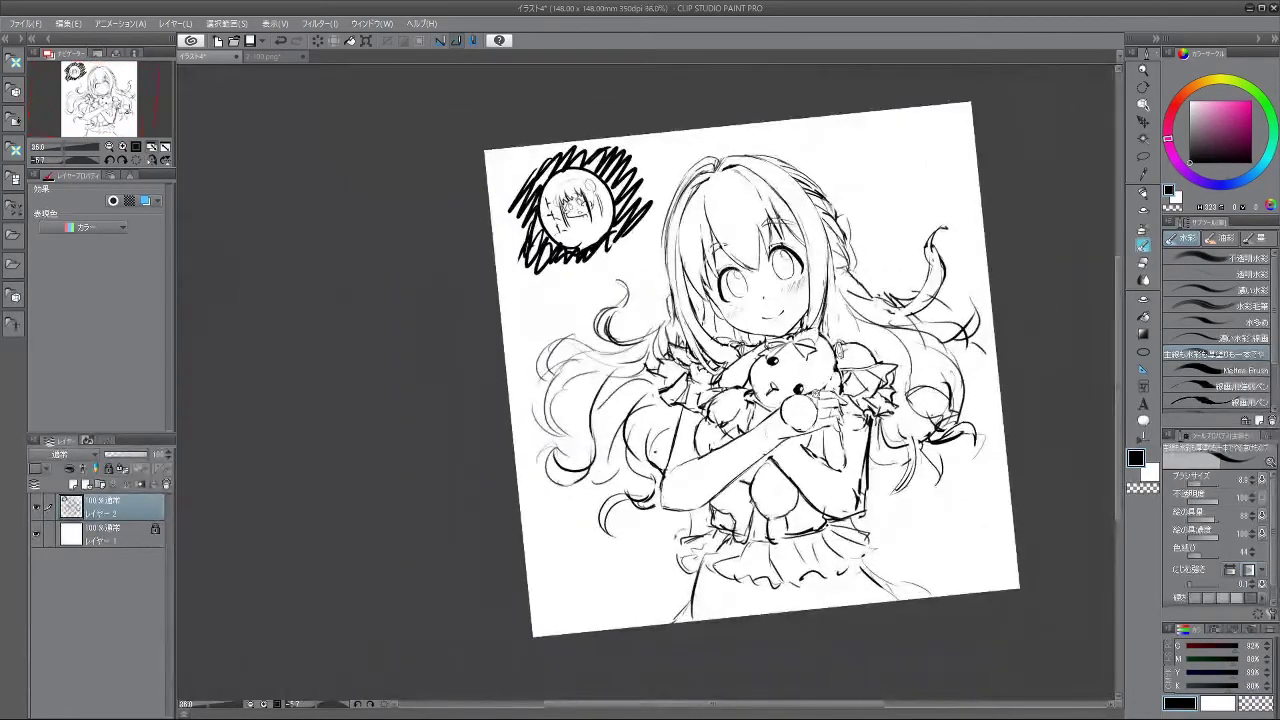
# - Clean up the heavy lines of the rear forearm around the plush bear's hanging limb
pyautogui.scroll(4, 800, 390)
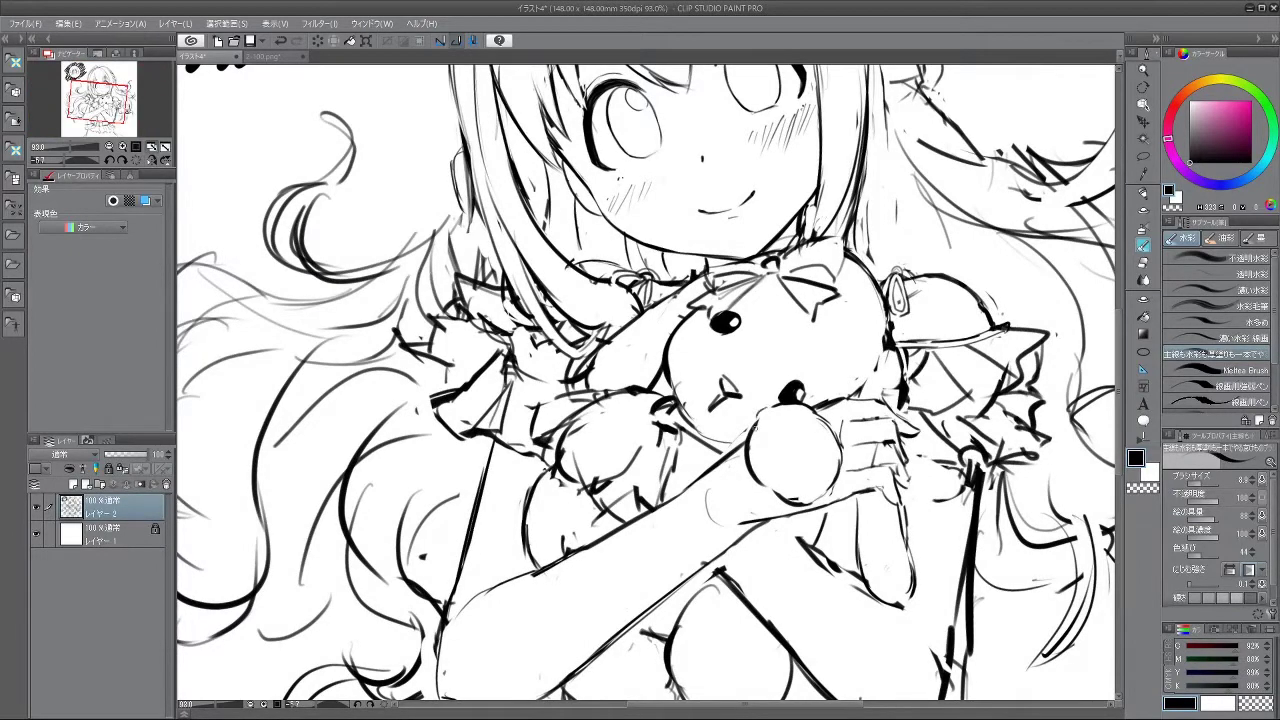
pyautogui.scroll(-4, 800, 390)
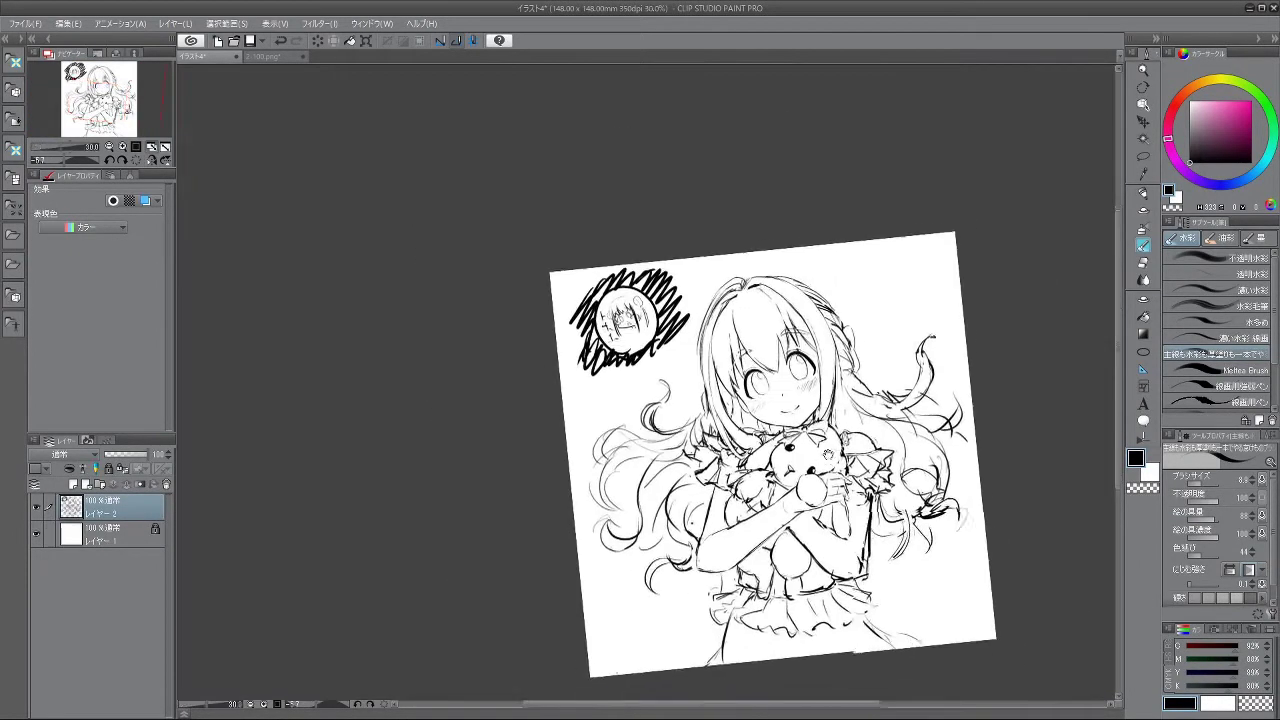
pyautogui.scroll(1, 785, 495)
pyautogui.moveTo(812, 492); pyautogui.dragTo(765, 541)
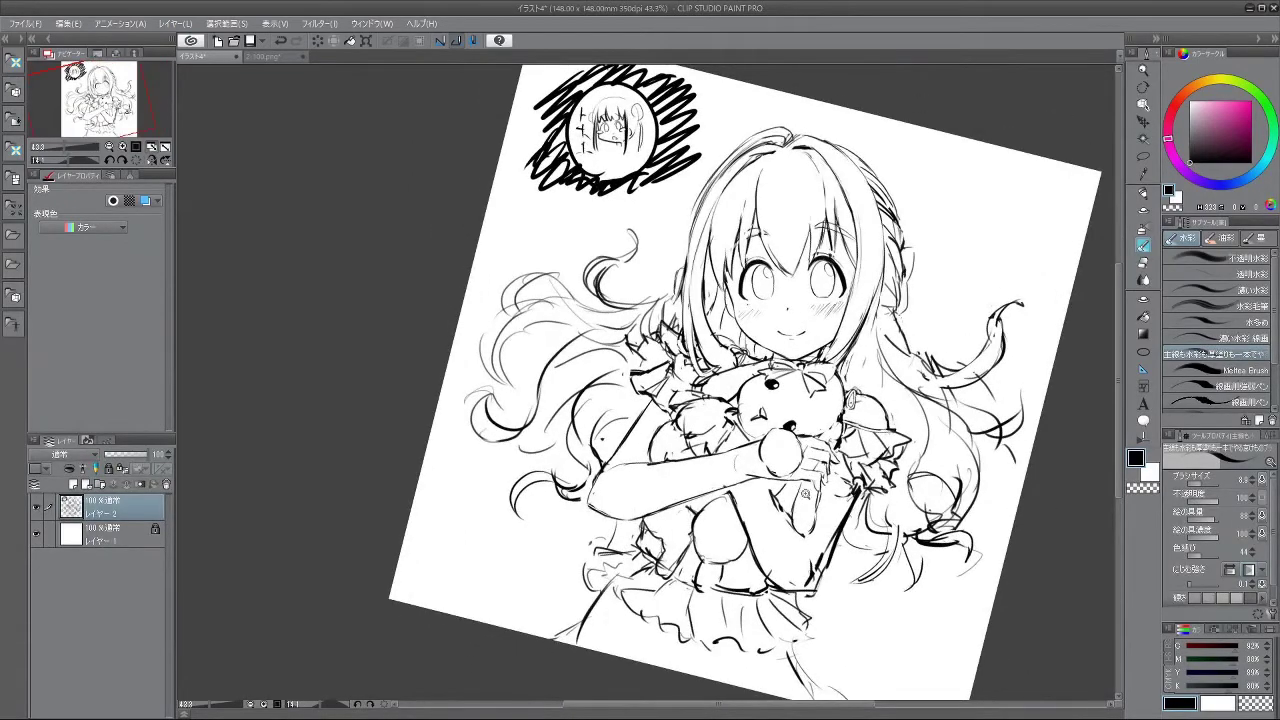
pyautogui.scroll(2, 804, 494)
pyautogui.moveTo(820, 590)
pyautogui.mouseDown()
pyautogui.moveTo(912, 424)
pyautogui.moveTo(833, 579)
pyautogui.mouseUp()
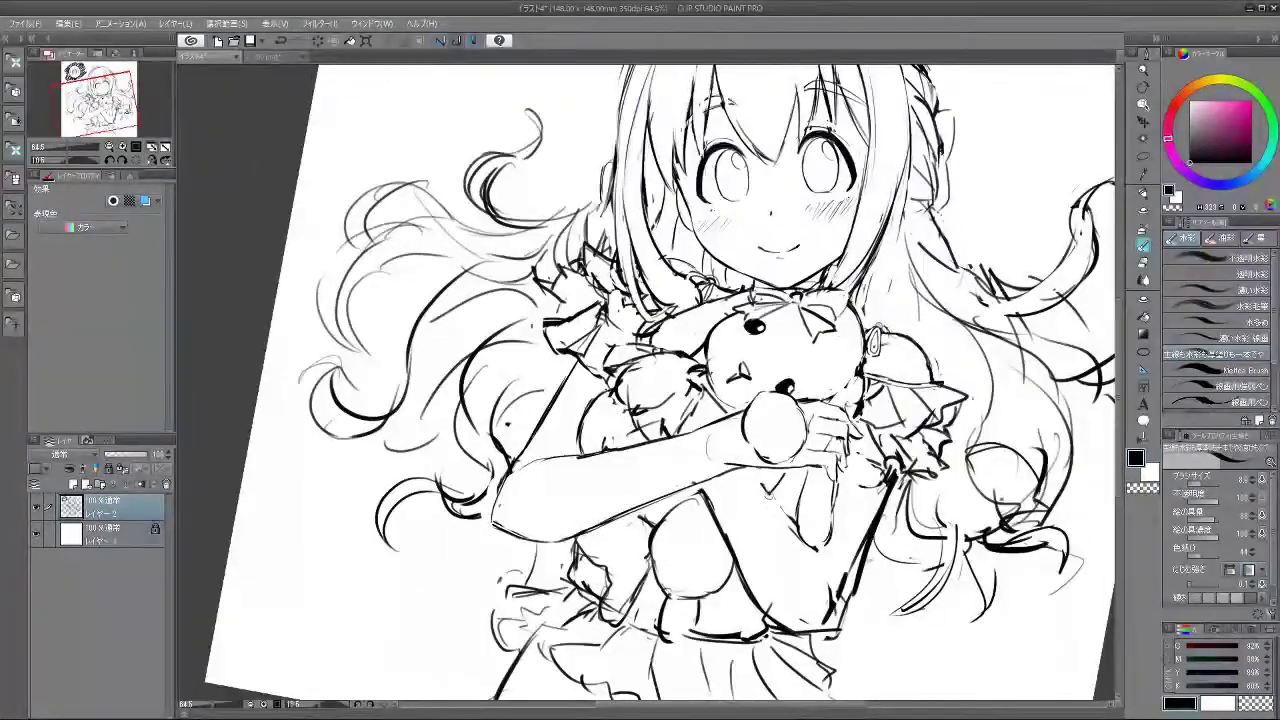
pyautogui.hotkey('ctrl', 'z')
pyautogui.moveTo(750, 464); pyautogui.dragTo(784, 521)
pyautogui.hotkey('ctrl', 'z')
pyautogui.hotkey('ctrl', 'z')
pyautogui.moveTo(751, 470); pyautogui.dragTo(782, 516)
pyautogui.hotkey('ctrl', 'z')
pyautogui.hotkey('ctrl', 'y')
pyautogui.hotkey('ctrl', 'z')
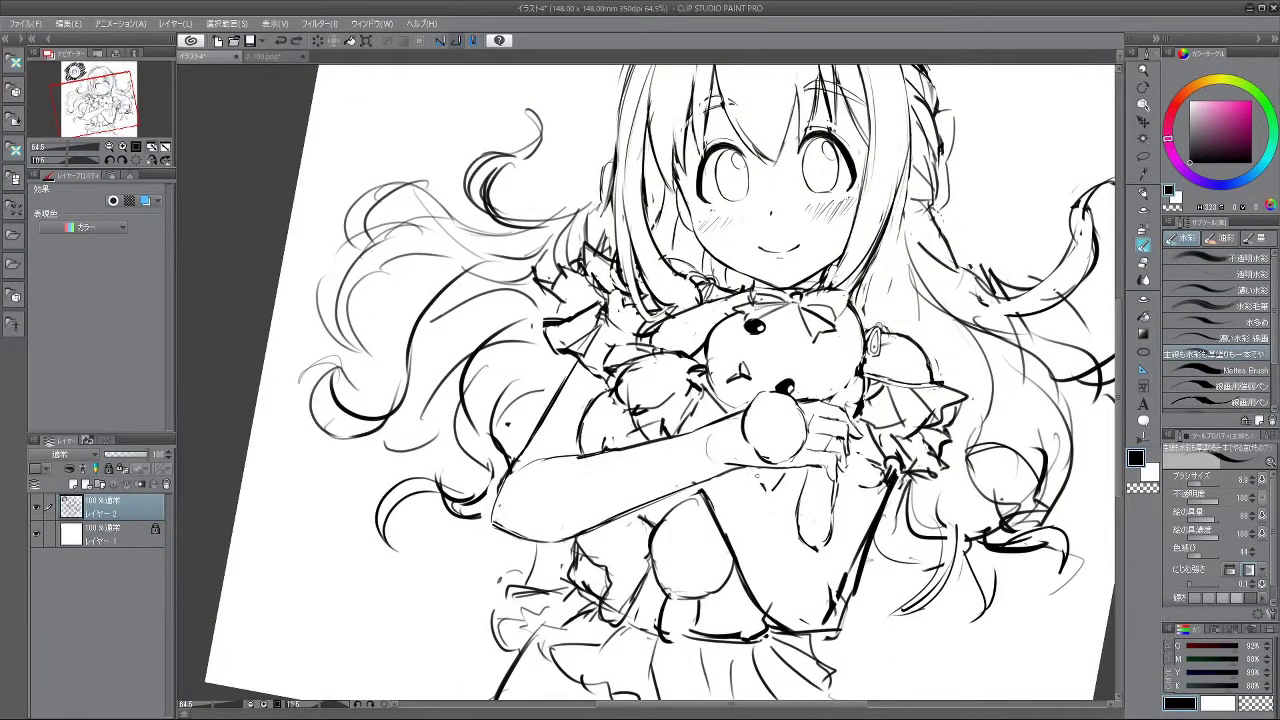
pyautogui.hotkey('ctrl', 'y')
pyautogui.moveTo(817, 552); pyautogui.dragTo(833, 587)
# - Redraw the rear arm's upper-arm line and elbow with thinner, smoother contours
pyautogui.moveTo(733, 684); pyautogui.dragTo(950, 360)
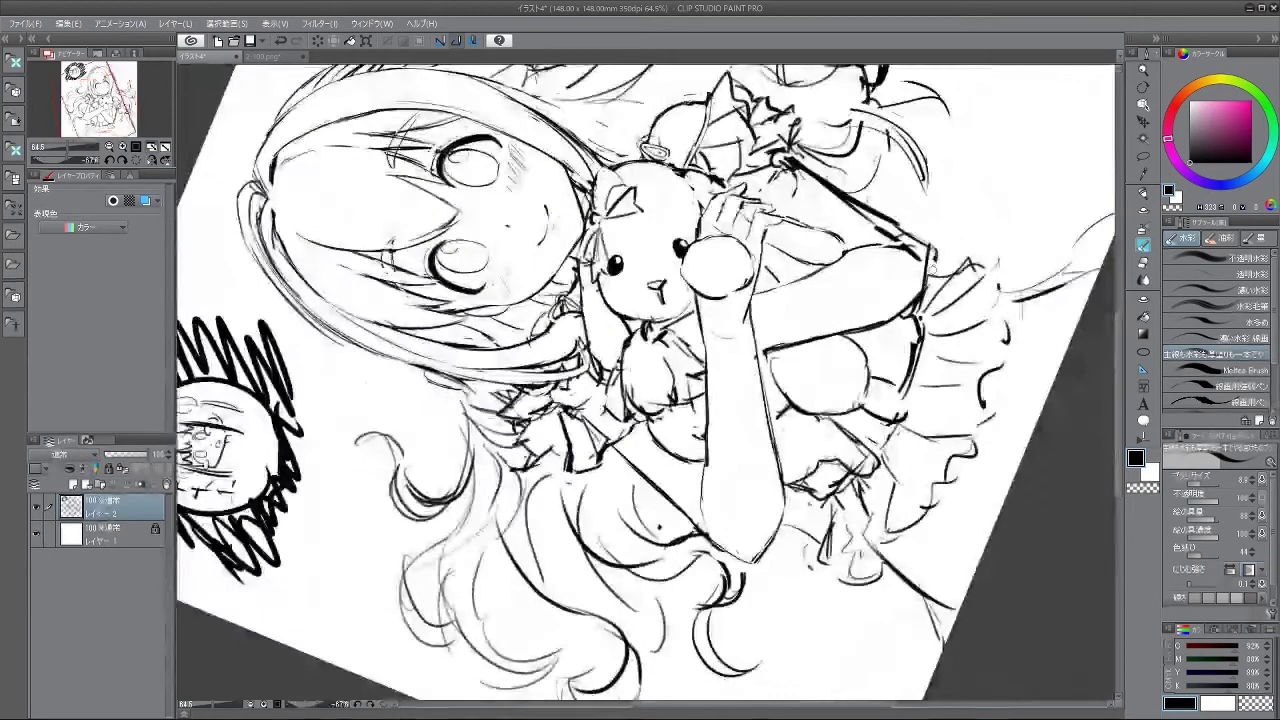
pyautogui.moveTo(882, 316); pyautogui.dragTo(871, 470)
pyautogui.moveTo(934, 413); pyautogui.dragTo(922, 462)
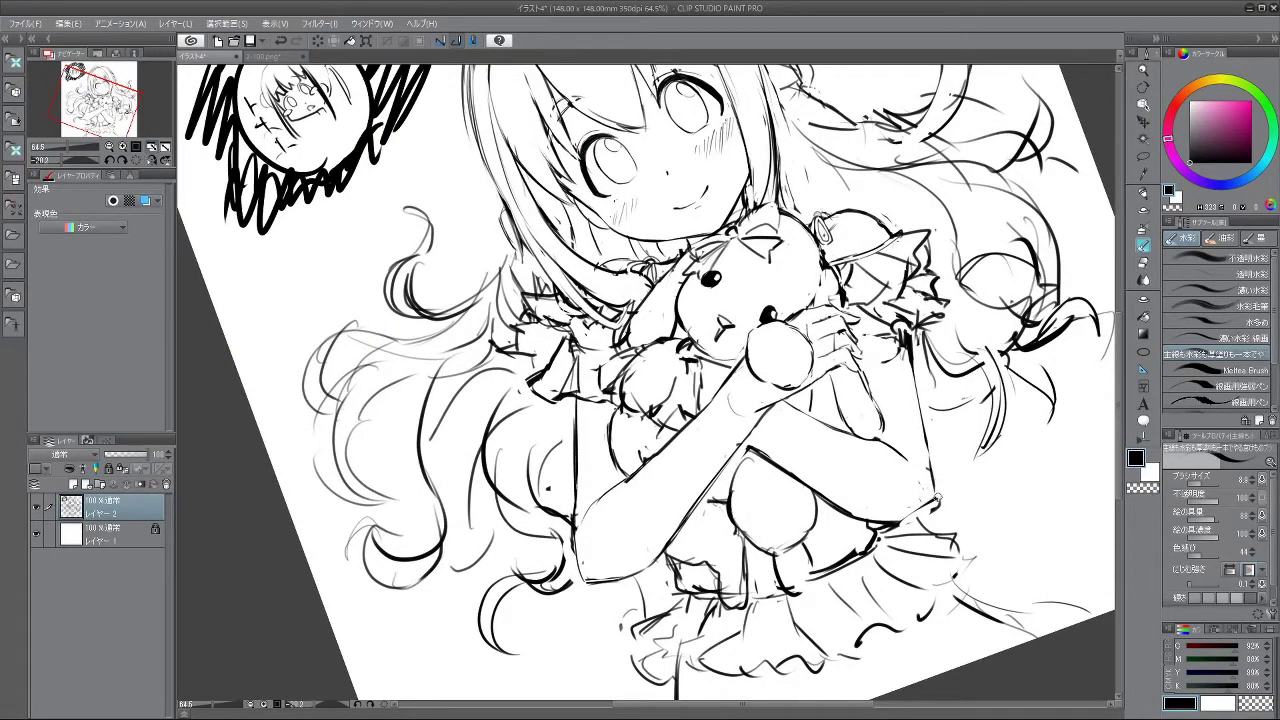
pyautogui.moveTo(932, 476)
pyautogui.mouseDown()
pyautogui.moveTo(934, 498)
pyautogui.moveTo(914, 509)
pyautogui.mouseUp()
pyautogui.moveTo(938, 545)
pyautogui.mouseDown()
pyautogui.moveTo(979, 360)
pyautogui.moveTo(941, 540)
pyautogui.moveTo(980, 376)
pyautogui.moveTo(947, 237)
pyautogui.moveTo(900, 166)
pyautogui.moveTo(782, 77)
pyautogui.moveTo(580, 100)
pyautogui.mouseUp()
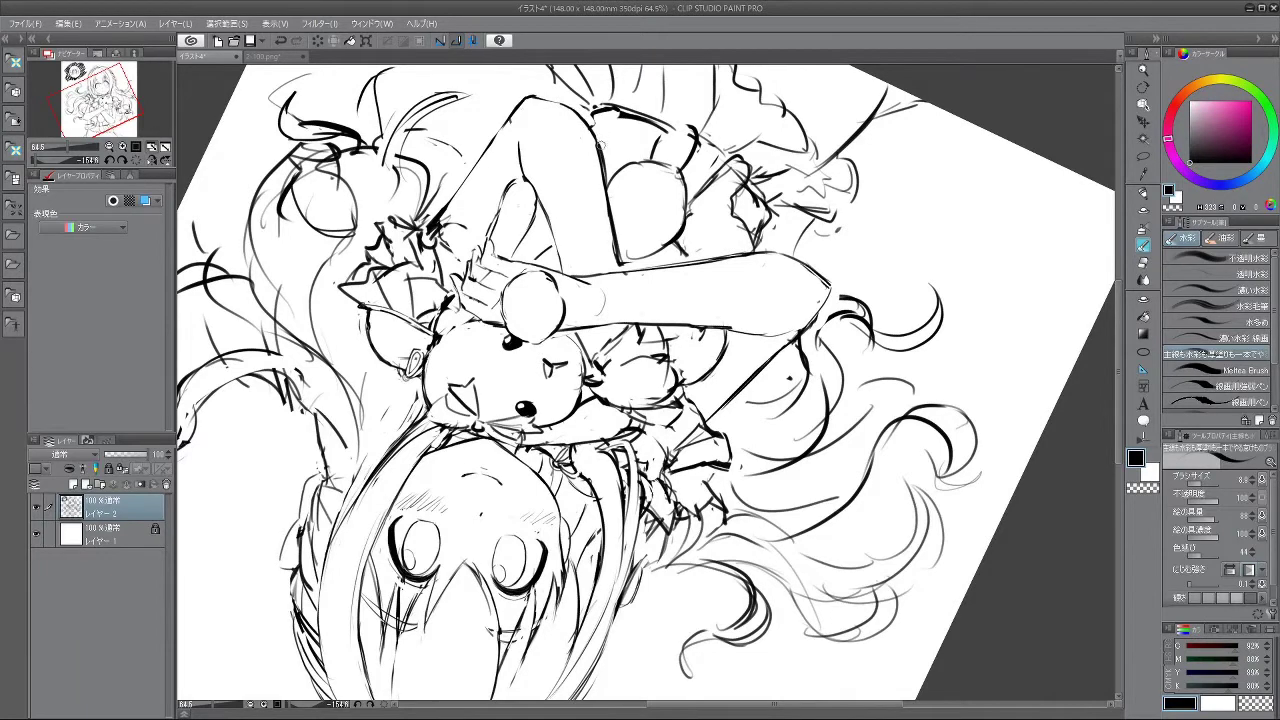
# - Redraw the lower edges of the girl's crossed forearms with thinner lines
pyautogui.hotkey('ctrl', 'z')
pyautogui.hotkey('ctrl', 'z')
pyautogui.moveTo(614, 200); pyautogui.dragTo(616, 272)
pyautogui.hotkey('ctrl', 'z')
pyautogui.moveTo(645, 509); pyautogui.dragTo(771, 405)
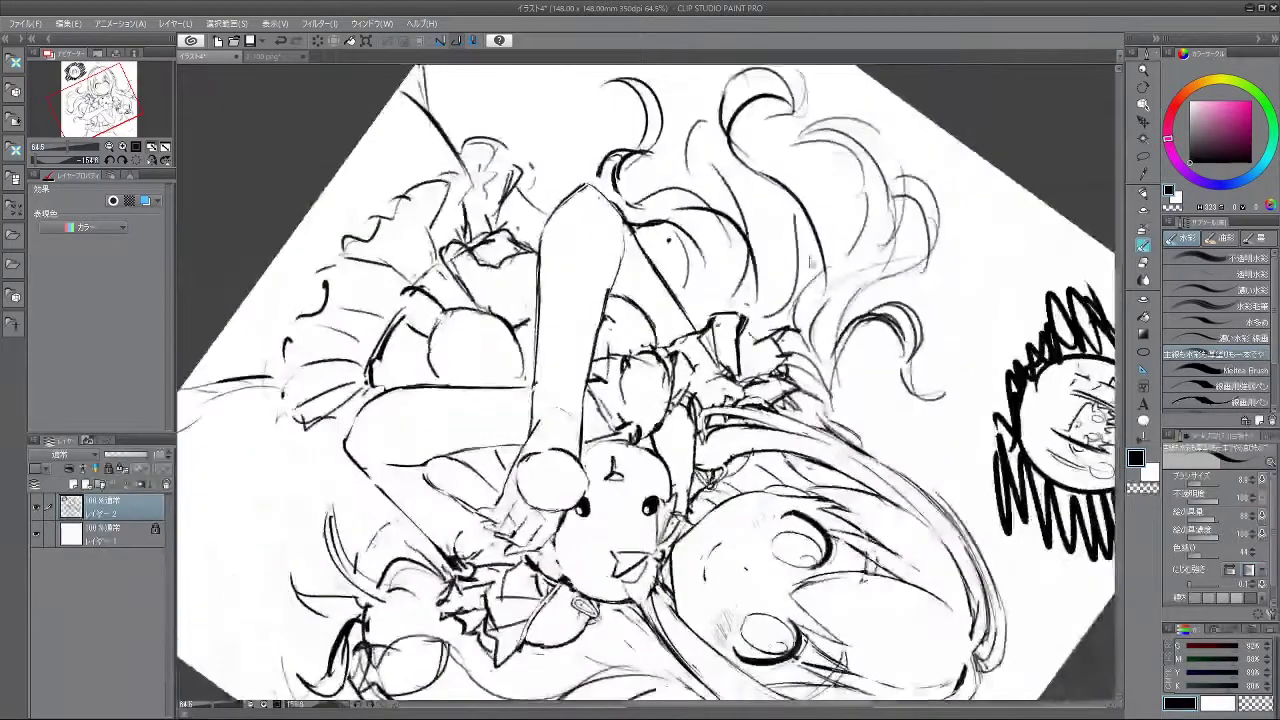
pyautogui.hotkey('ctrl', 'z')
pyautogui.moveTo(537, 362); pyautogui.dragTo(533, 406)
pyautogui.moveTo(518, 492)
pyautogui.mouseDown()
pyautogui.moveTo(575, 535)
pyautogui.moveTo(814, 364)
pyautogui.moveTo(798, 308)
pyautogui.moveTo(740, 242)
pyautogui.mouseUp()
pyautogui.moveTo(770, 324); pyautogui.dragTo(769, 321)
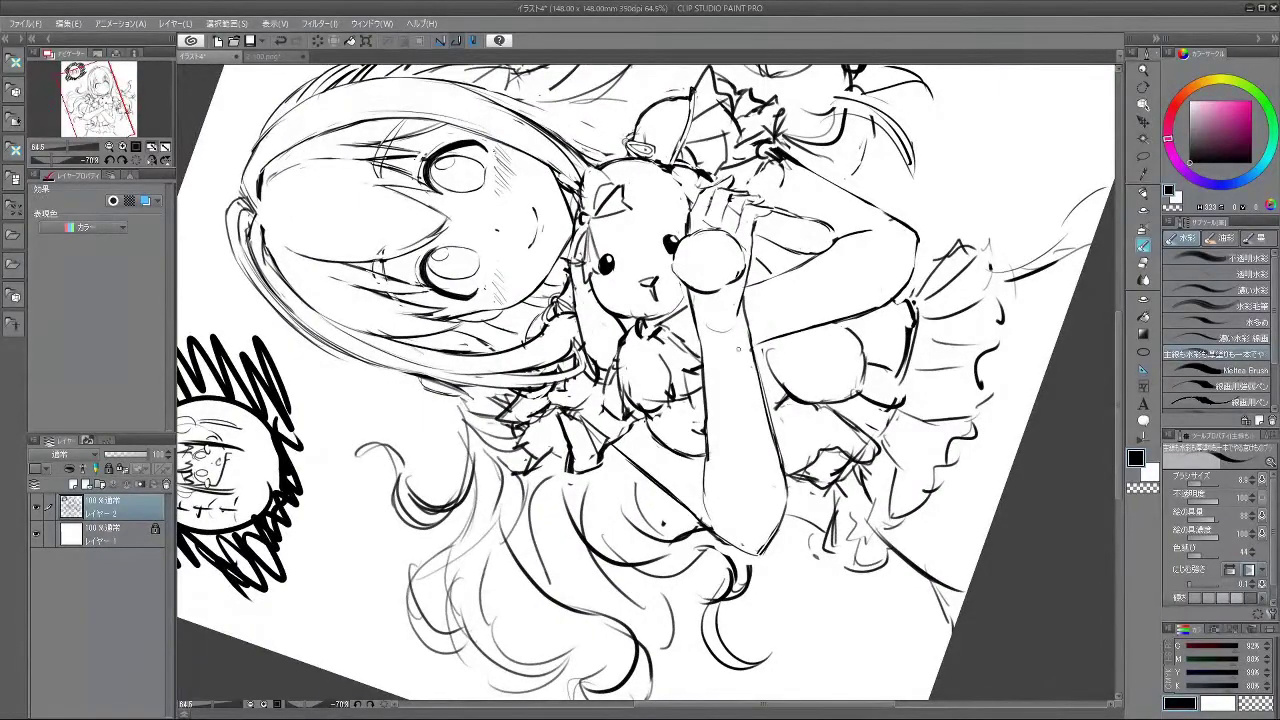
# - Try alternative contour strokes along the girl's crossed forearms
pyautogui.moveTo(995, 374)
pyautogui.mouseDown()
pyautogui.moveTo(860, 180)
pyautogui.moveTo(650, 150)
pyautogui.moveTo(638, 191)
pyautogui.mouseUp()
pyautogui.hotkey('ctrl', 'z')
pyautogui.moveTo(648, 138); pyautogui.dragTo(640, 201)
pyautogui.hotkey('ctrl', 'z')
pyautogui.hotkey('ctrl', 'z')
pyautogui.moveTo(649, 136); pyautogui.dragTo(635, 231)
pyautogui.hotkey('ctrl', 'z')
pyautogui.moveTo(620, 288); pyautogui.dragTo(760, 430)
pyautogui.scroll(5, 968, 407)
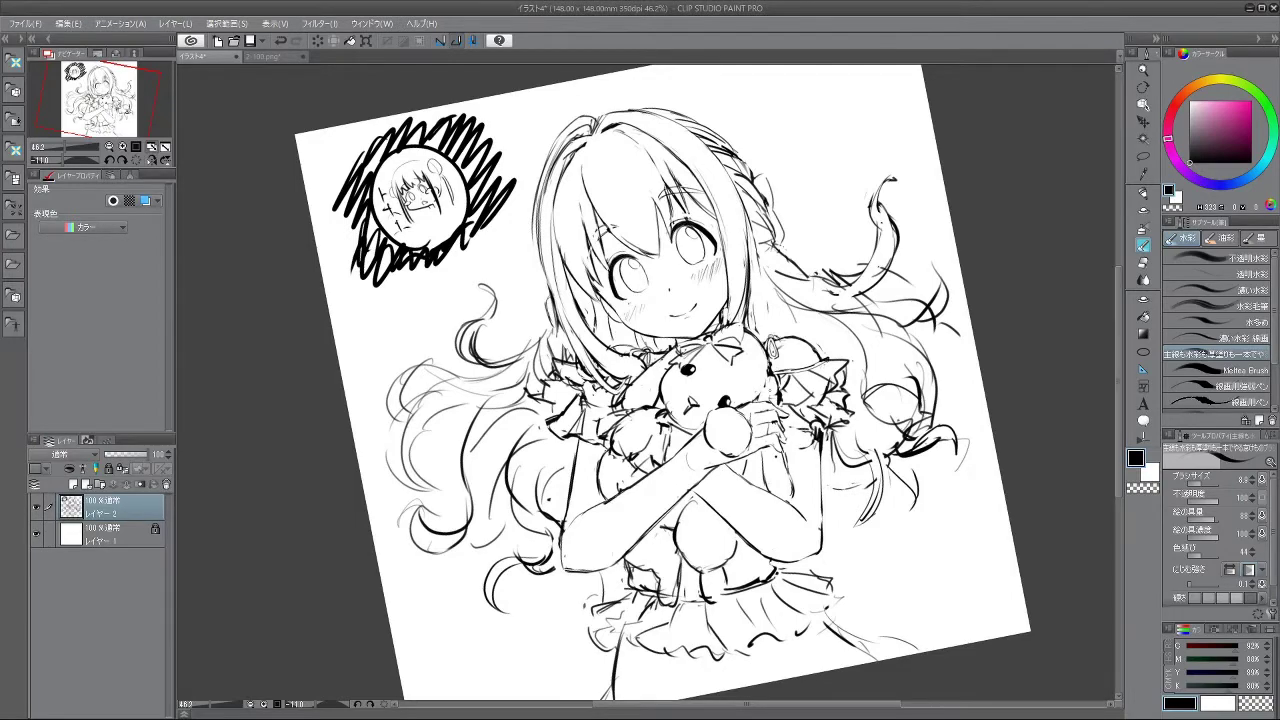
# - Lasso-select the girl's fingers beside the plush bear's face, rotate them by 4.1°, apply the transform and deselect
pyautogui.scroll(3, 772, 475)
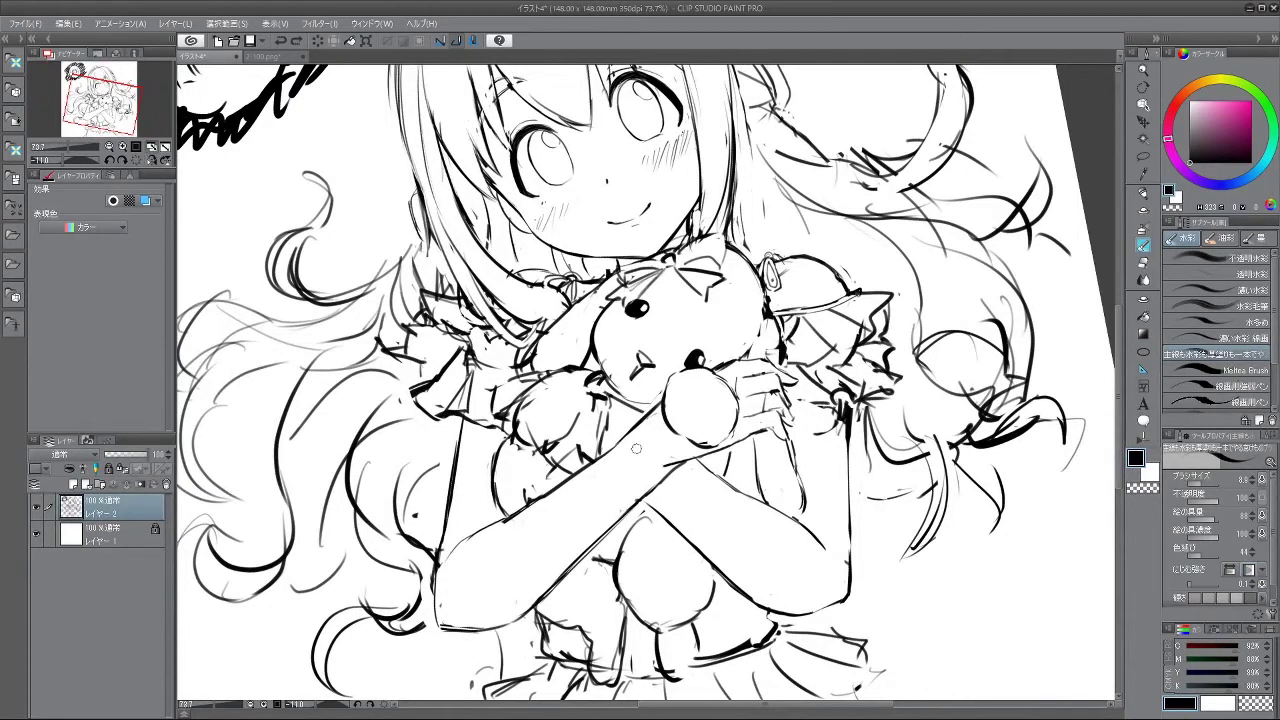
pyautogui.click(1143, 156)
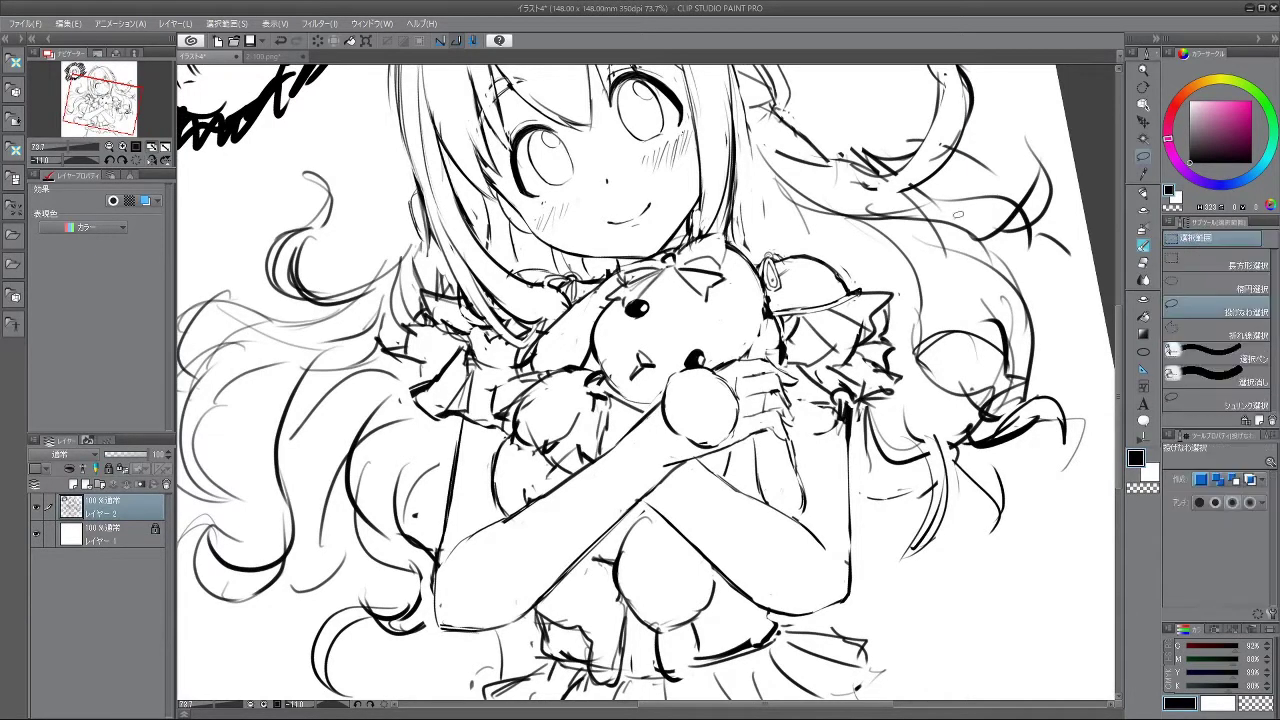
pyautogui.moveTo(705, 456)
pyautogui.mouseDown()
pyautogui.moveTo(672, 468)
pyautogui.moveTo(654, 444)
pyautogui.moveTo(652, 398)
pyautogui.moveTo(700, 451)
pyautogui.moveTo(732, 437)
pyautogui.moveTo(745, 401)
pyautogui.moveTo(714, 362)
pyautogui.moveTo(760, 350)
pyautogui.moveTo(808, 382)
pyautogui.moveTo(805, 426)
pyautogui.moveTo(784, 446)
pyautogui.moveTo(750, 436)
pyautogui.moveTo(712, 452)
pyautogui.mouseUp()
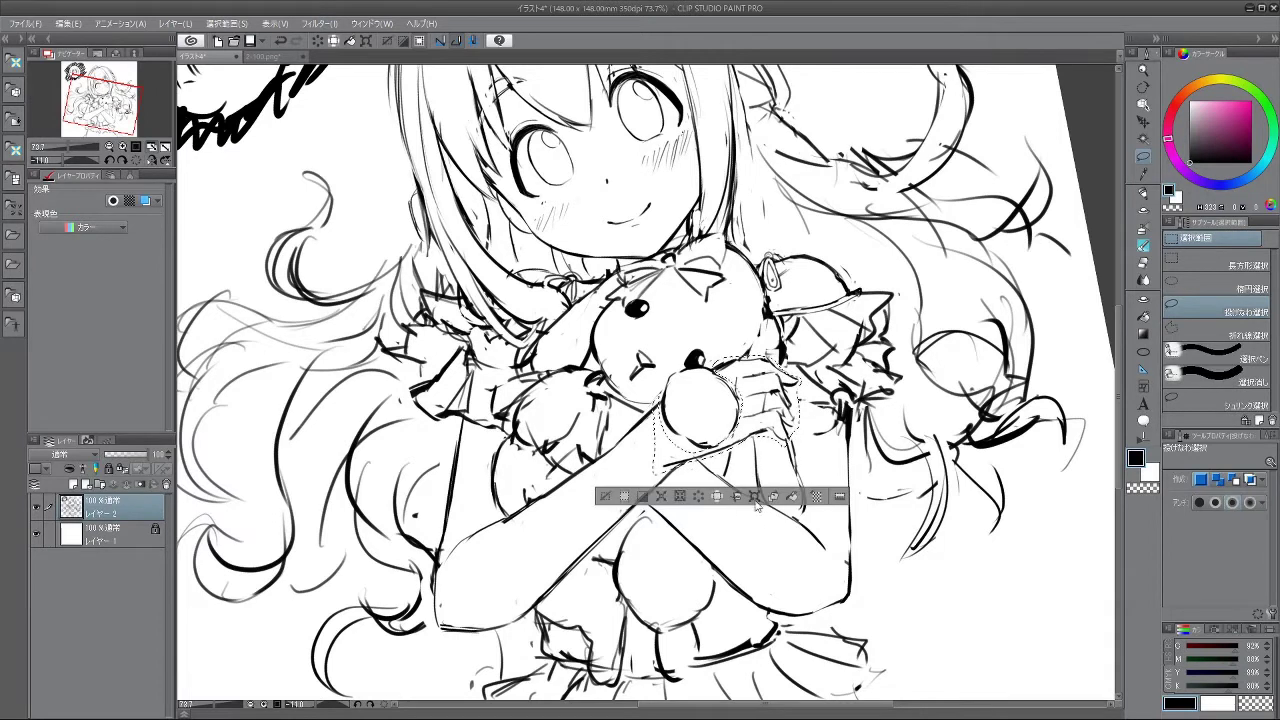
pyautogui.hotkey('ctrl', 't')
pyautogui.moveTo(825, 449); pyautogui.dragTo(834, 454)
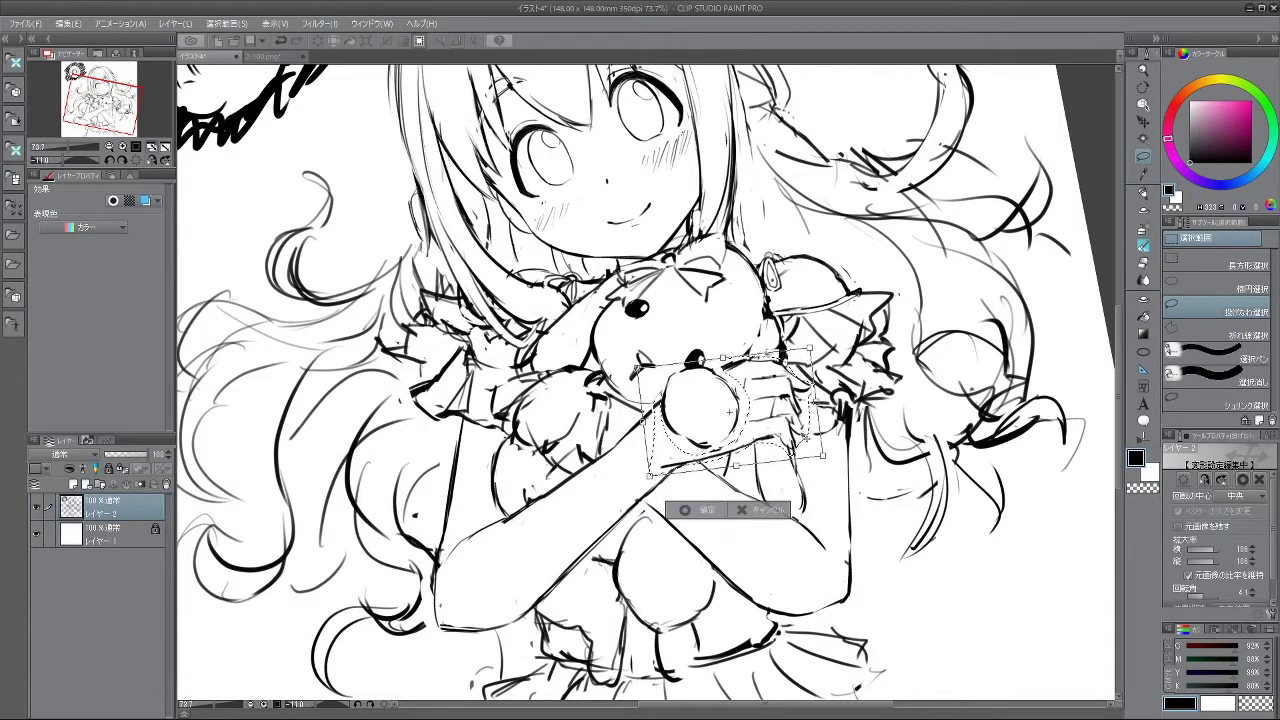
pyautogui.click(690, 510)
pyautogui.click(612, 504)
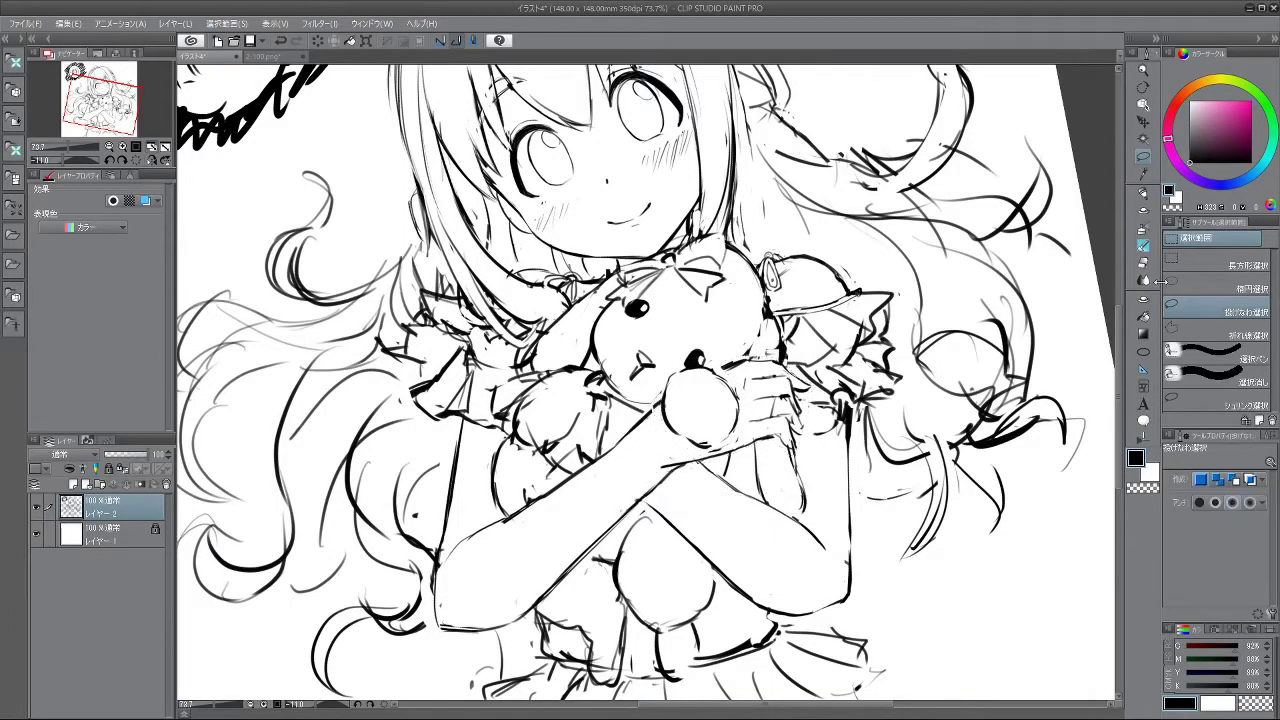
# - Switch back to the line brush and redraw the wrist contour joining the forearm to the girl's hand
pyautogui.click(1145, 248)
pyautogui.moveTo(868, 680)
pyautogui.mouseDown()
pyautogui.moveTo(985, 530)
pyautogui.moveTo(1018, 394)
pyautogui.mouseUp()
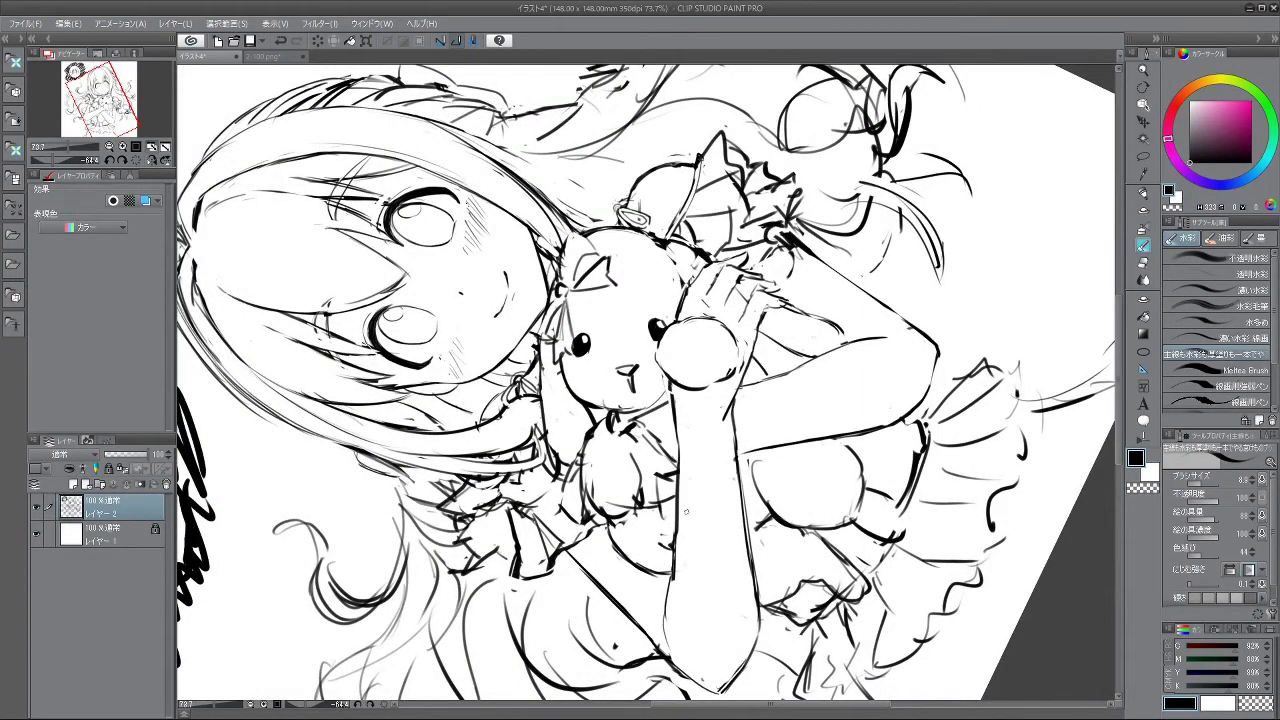
pyautogui.press('-')
pyautogui.press('-')
pyautogui.press('-')
pyautogui.hotkey('ctrl', 'z')
pyautogui.moveTo(664, 364); pyautogui.dragTo(669, 382)
pyautogui.press('-')
pyautogui.press('-')
pyautogui.press('-')
pyautogui.press('-')
pyautogui.press('-')
pyautogui.press('-')
pyautogui.press('-')
pyautogui.press('-')
pyautogui.press('-')
pyautogui.press('-')
pyautogui.press('-')
pyautogui.press('-')
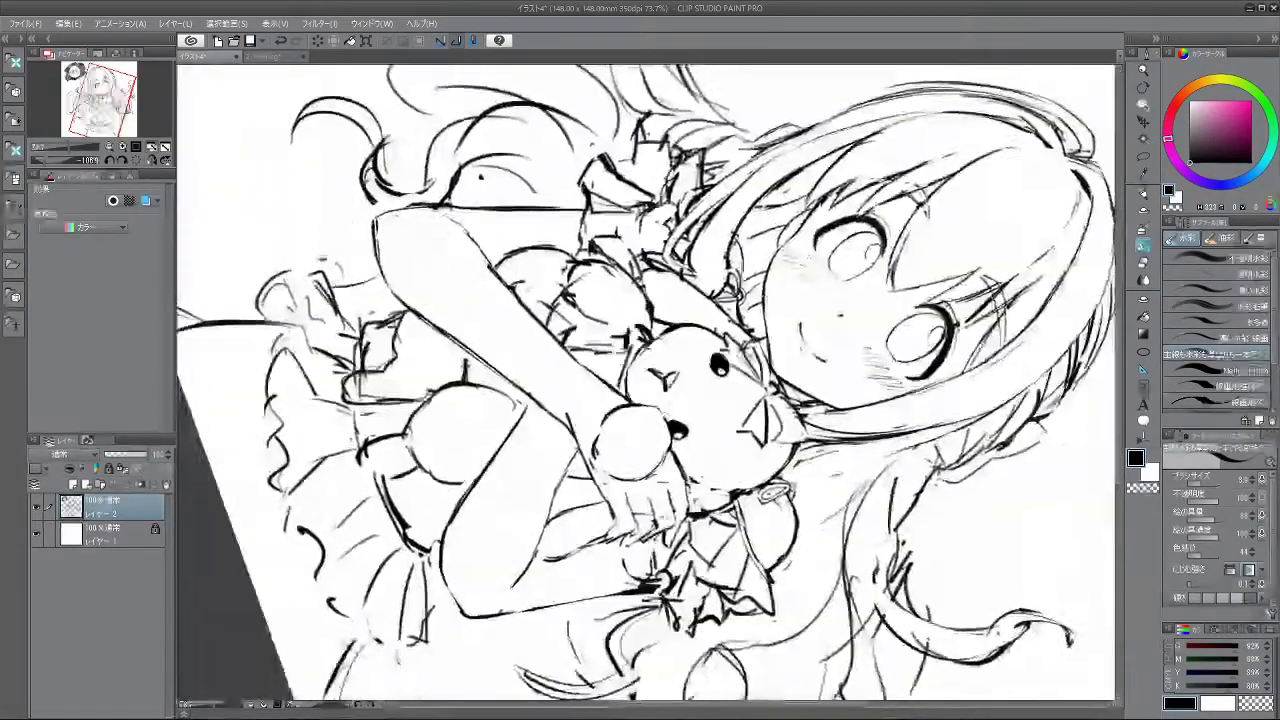
pyautogui.press('-')
pyautogui.press('-')
pyautogui.press('-')
pyautogui.press('-')
pyautogui.press('-')
pyautogui.press('-')
pyautogui.press('-')
pyautogui.press('-')
# - Examine the whole figure to judge the balance of the crossed arms and the hand
pyautogui.scroll(-5, 772, 387)
pyautogui.moveTo(800, 374); pyautogui.dragTo(720, 302)
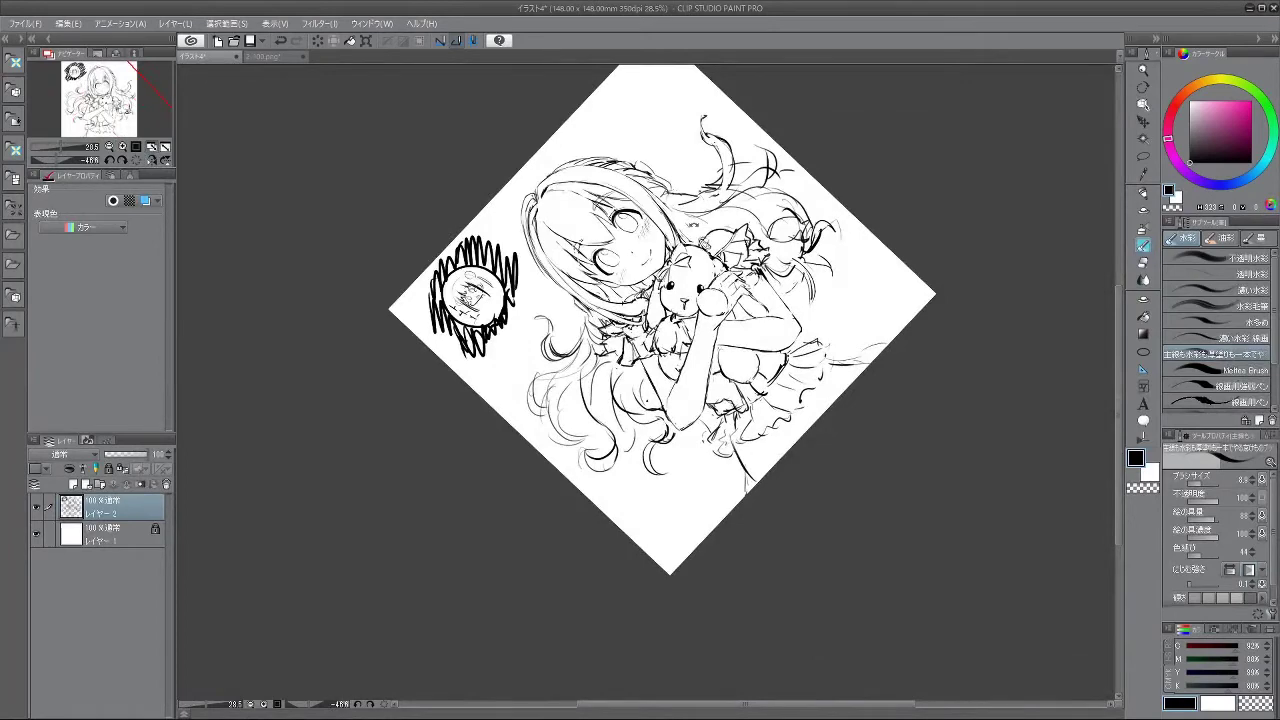
pyautogui.press('^')
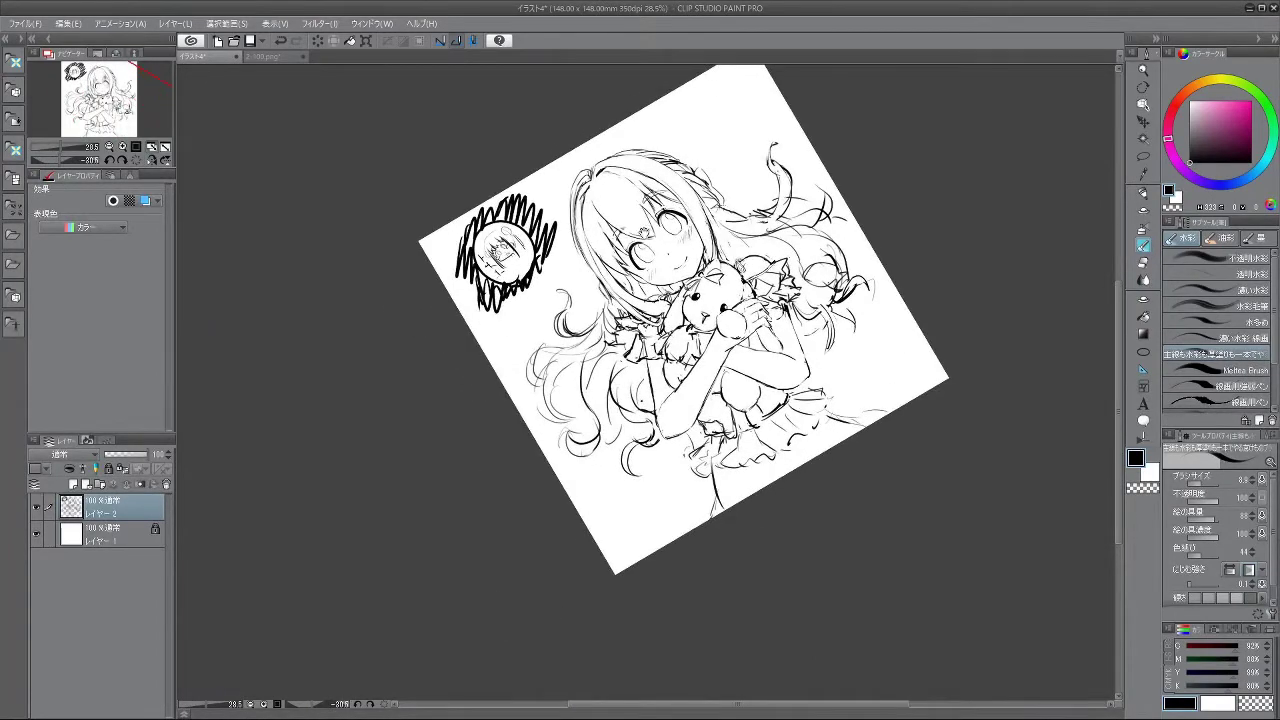
pyautogui.moveTo(645, 228); pyautogui.dragTo(653, 222)
pyautogui.moveTo(739, 186); pyautogui.dragTo(812, 190)
pyautogui.moveTo(549, 547)
pyautogui.mouseDown()
pyautogui.moveTo(608, 552)
pyautogui.moveTo(455, 532)
pyautogui.moveTo(534, 541)
pyautogui.mouseUp()
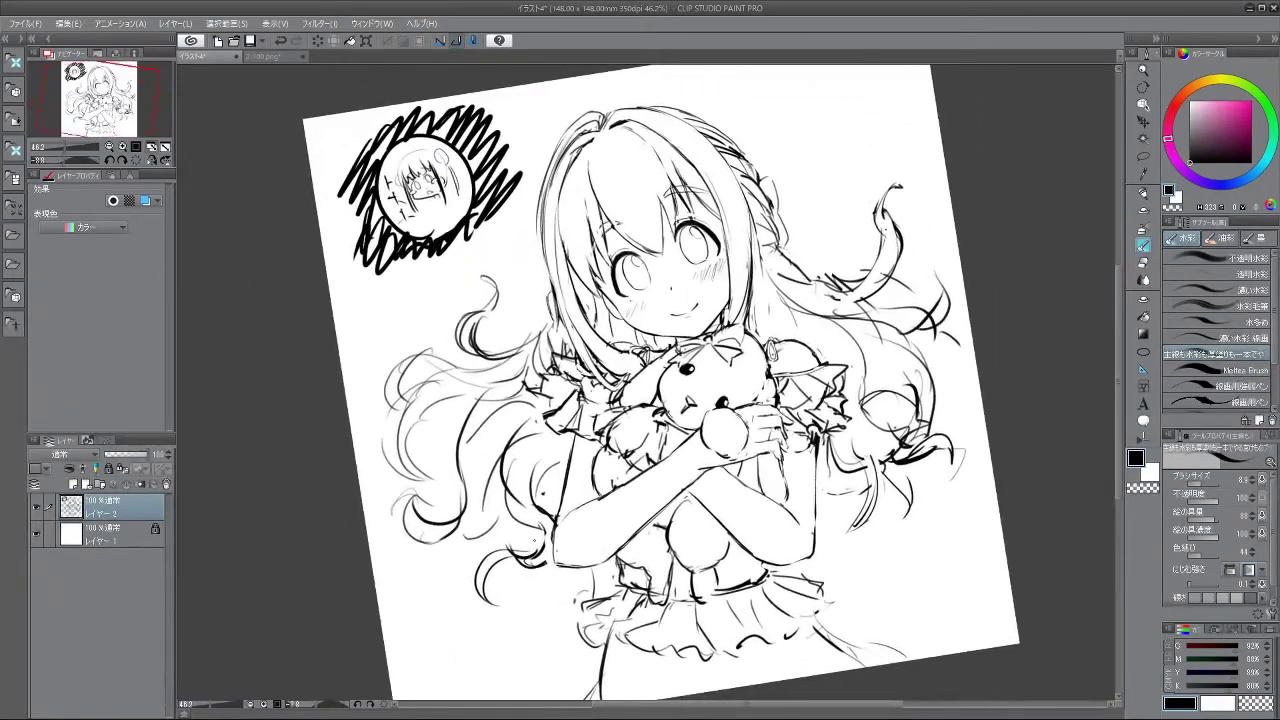
pyautogui.moveTo(750, 418); pyautogui.dragTo(770, 396)
pyautogui.moveTo(722, 392); pyautogui.dragTo(716, 391)
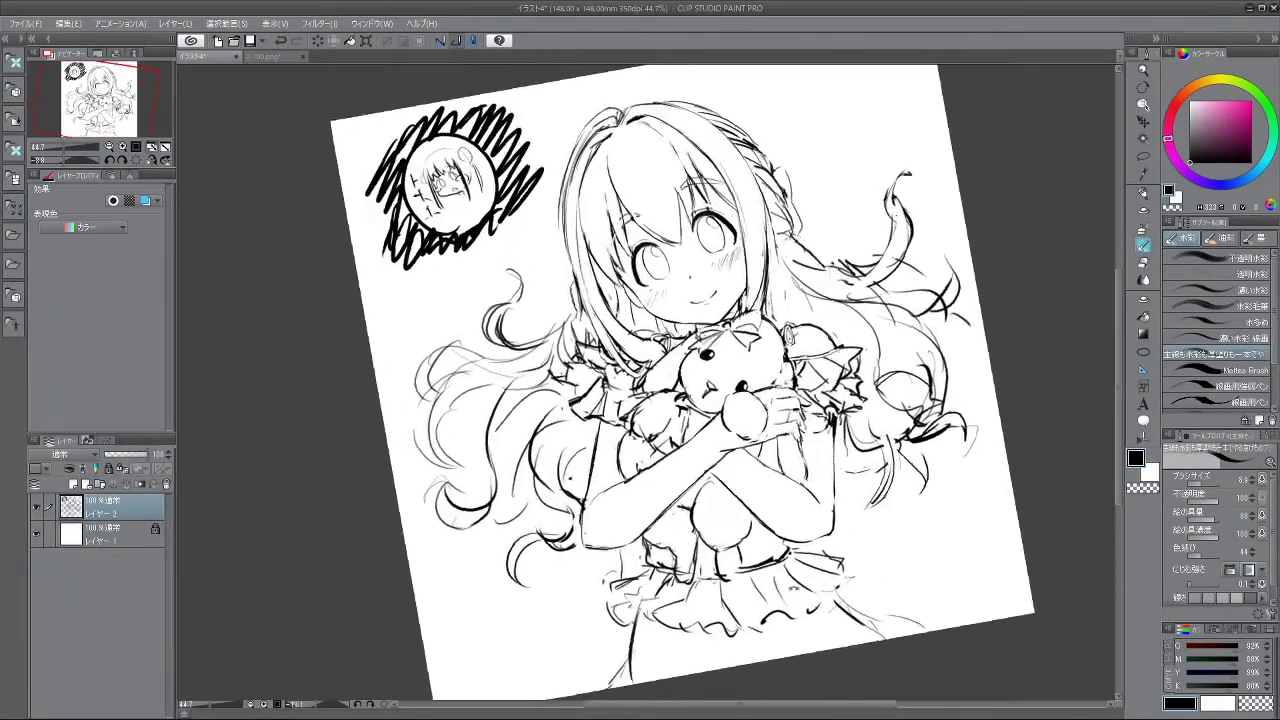
pyautogui.moveTo(620, 545); pyautogui.dragTo(735, 520)
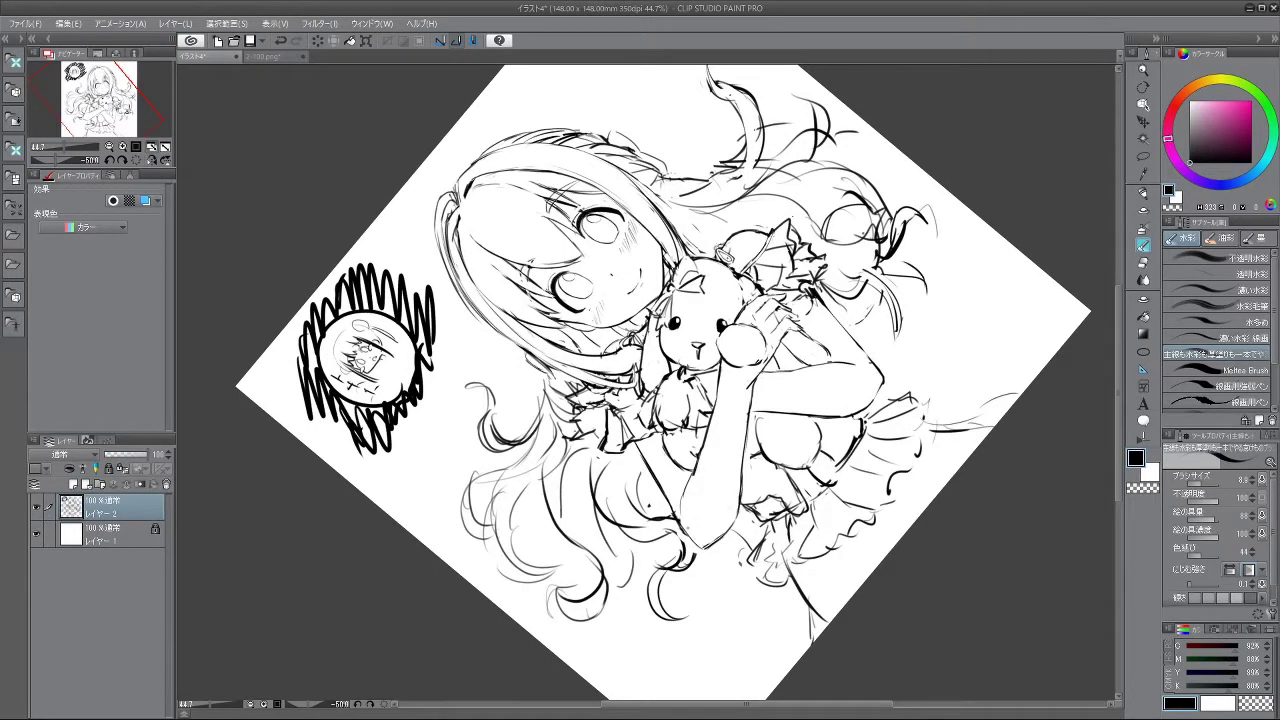
# - Refine both long edges of the front forearm between the elbow and the wrist
pyautogui.moveTo(742, 461); pyautogui.dragTo(706, 488)
pyautogui.moveTo(638, 432)
pyautogui.mouseDown()
pyautogui.moveTo(700, 432)
pyautogui.moveTo(652, 494)
pyautogui.mouseUp()
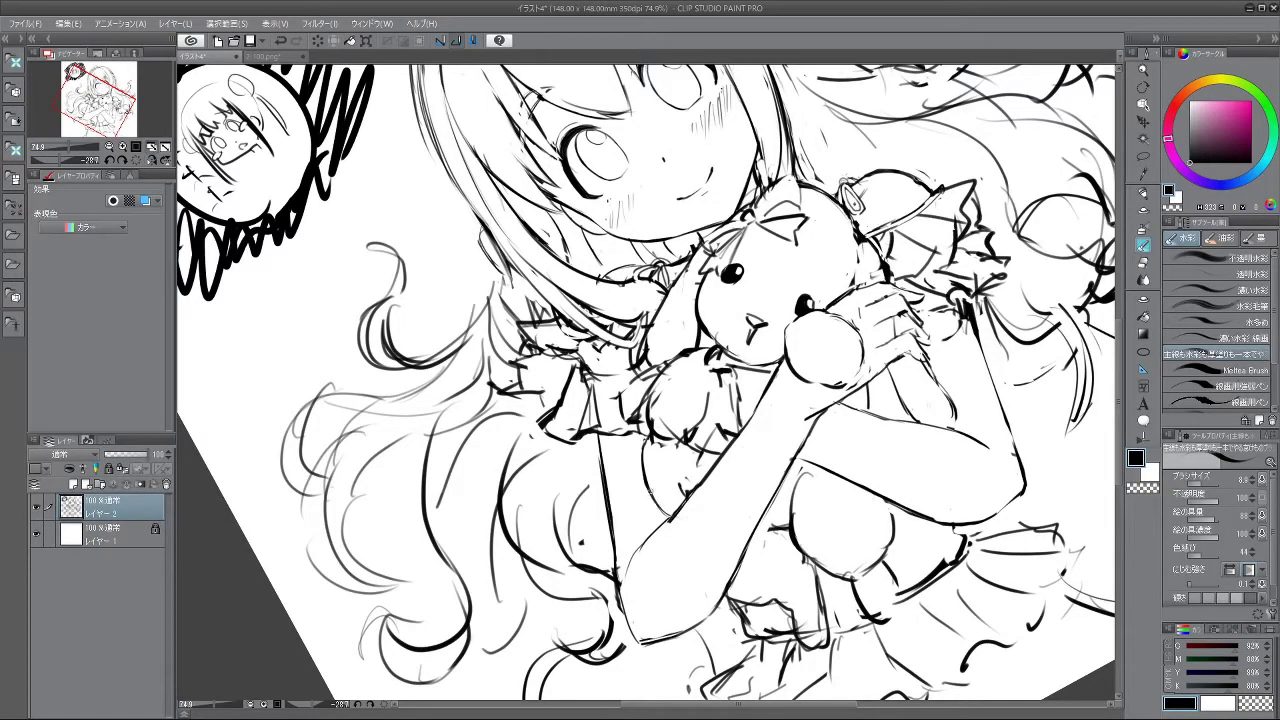
pyautogui.moveTo(692, 480); pyautogui.dragTo(750, 408)
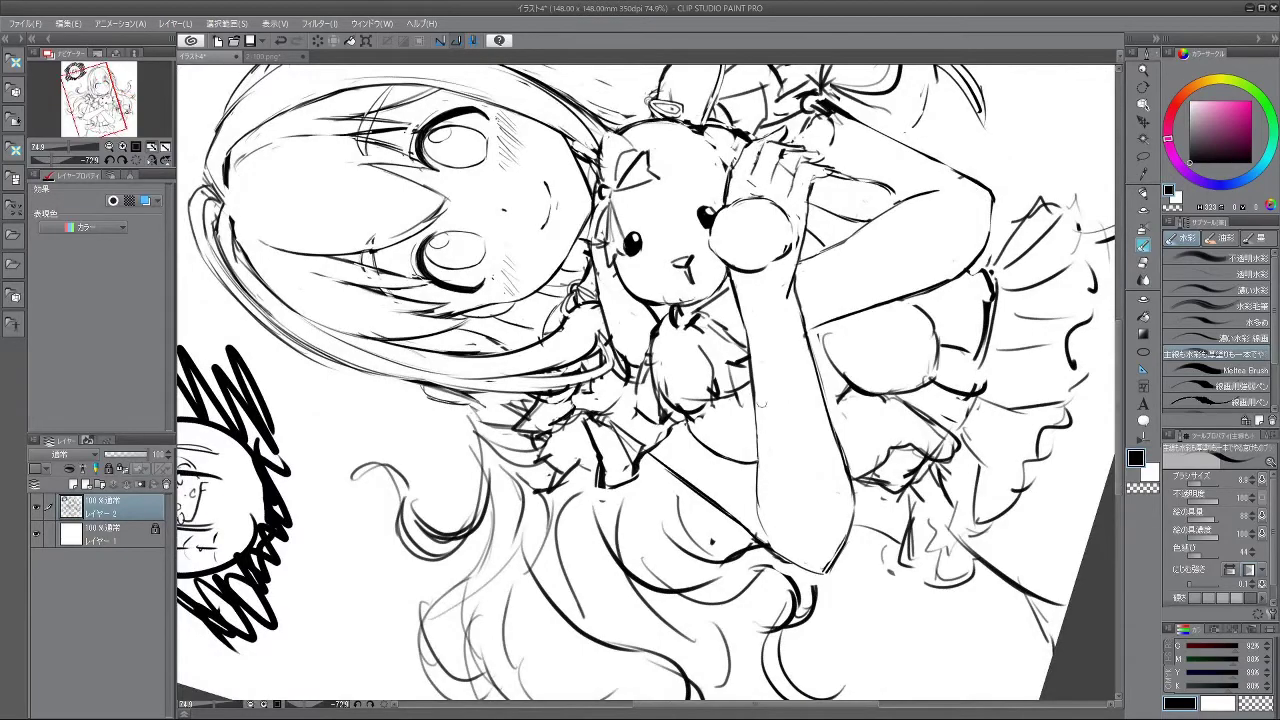
pyautogui.moveTo(774, 355); pyautogui.dragTo(787, 486)
pyautogui.moveTo(773, 538)
pyautogui.mouseDown()
pyautogui.moveTo(815, 488)
pyautogui.moveTo(728, 584)
pyautogui.mouseUp()
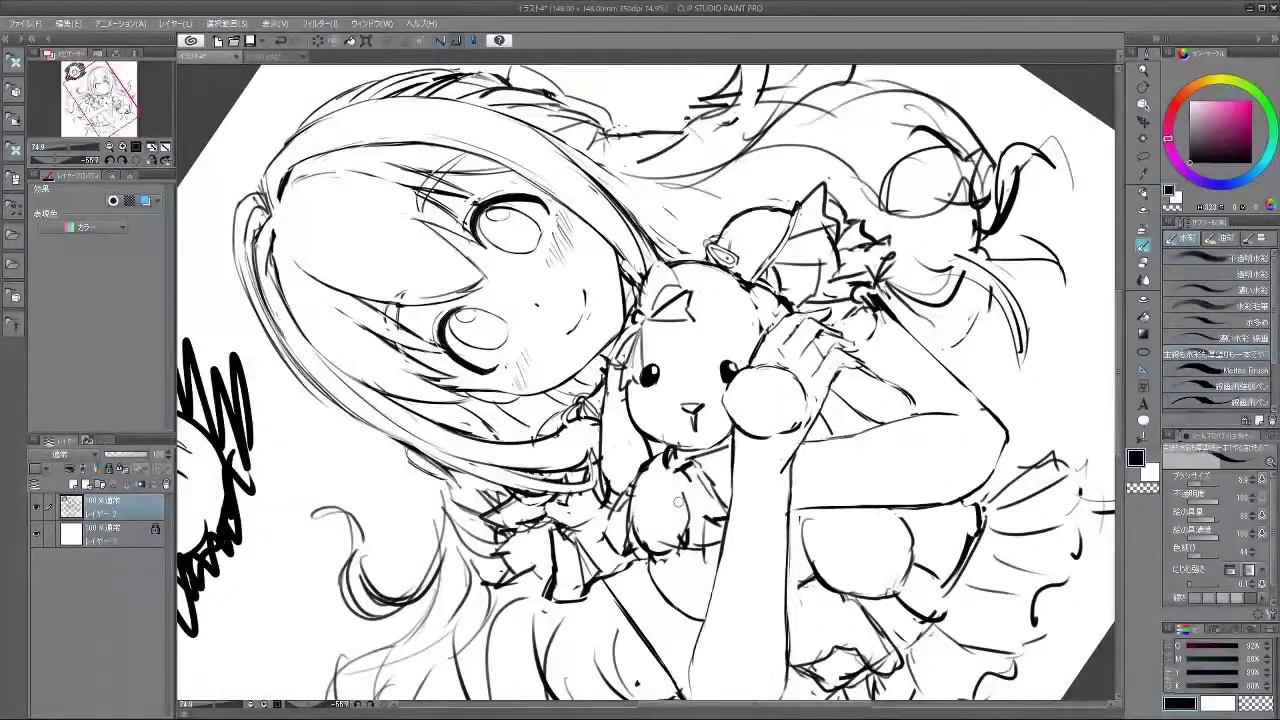
# - Replace the rough shape below the plush bear's head with a clean oval limb beside the front forearm
pyautogui.moveTo(655, 521)
pyautogui.mouseDown()
pyautogui.moveTo(720, 414)
pyautogui.moveTo(734, 418)
pyautogui.mouseUp()
pyautogui.hotkey('ctrl', 'z')
pyautogui.moveTo(732, 416); pyautogui.dragTo(760, 430)
pyautogui.hotkey('ctrl', 'z')
pyautogui.moveTo(755, 540)
pyautogui.mouseDown()
pyautogui.moveTo(796, 501)
pyautogui.moveTo(676, 568)
pyautogui.moveTo(688, 562)
pyautogui.mouseUp()
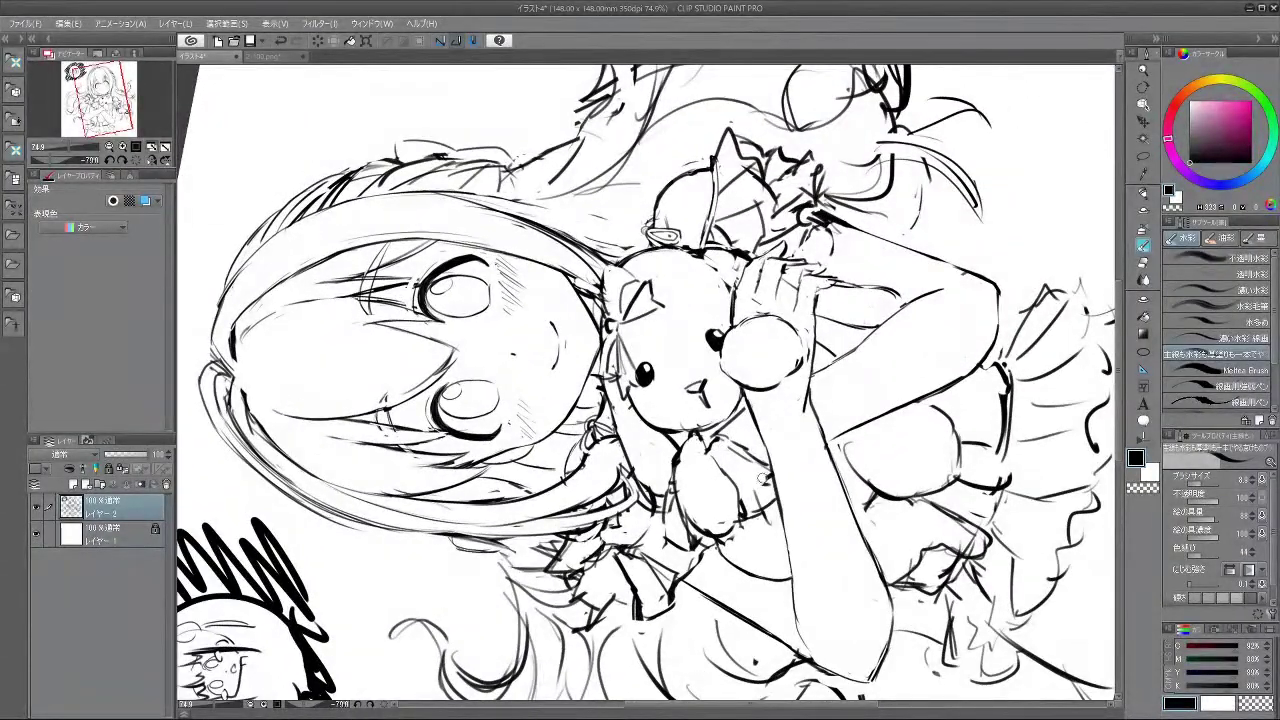
# - Sketch the fingertips of the girl's other hand between the plush bear's oval limb and the front forearm
pyautogui.press('-')
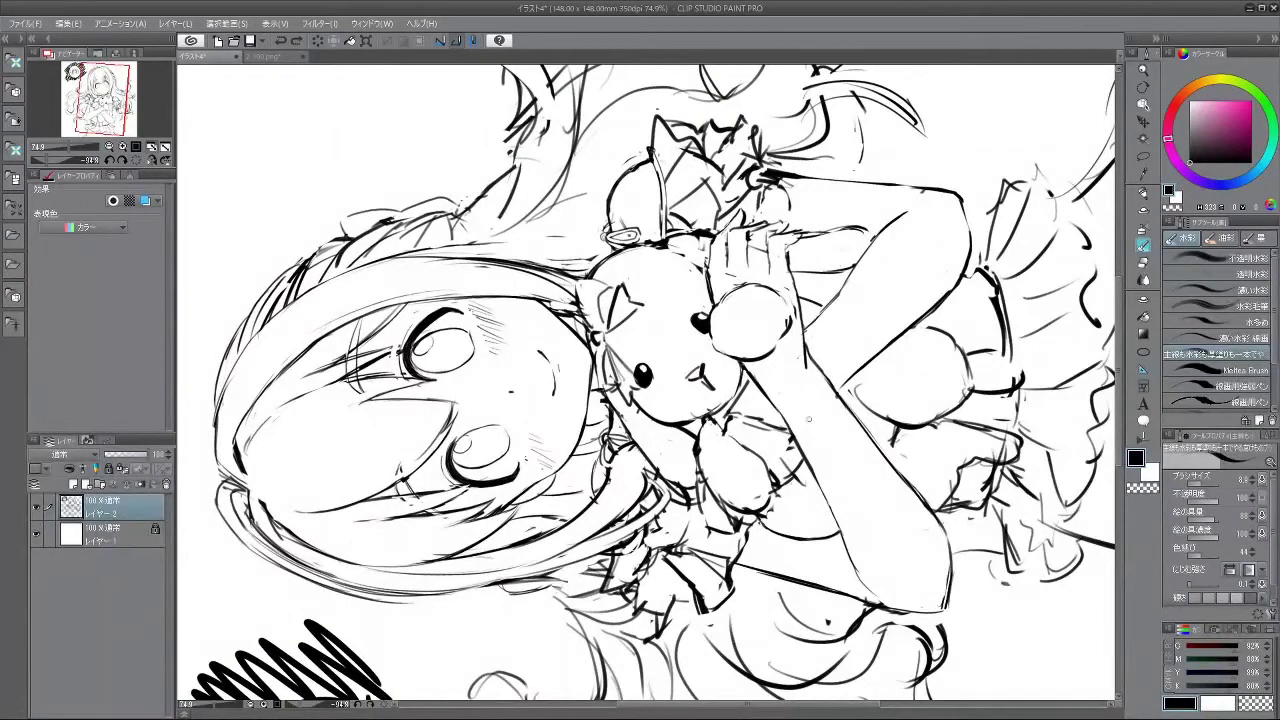
pyautogui.moveTo(754, 380); pyautogui.dragTo(738, 402)
pyautogui.hotkey('ctrl', 'z')
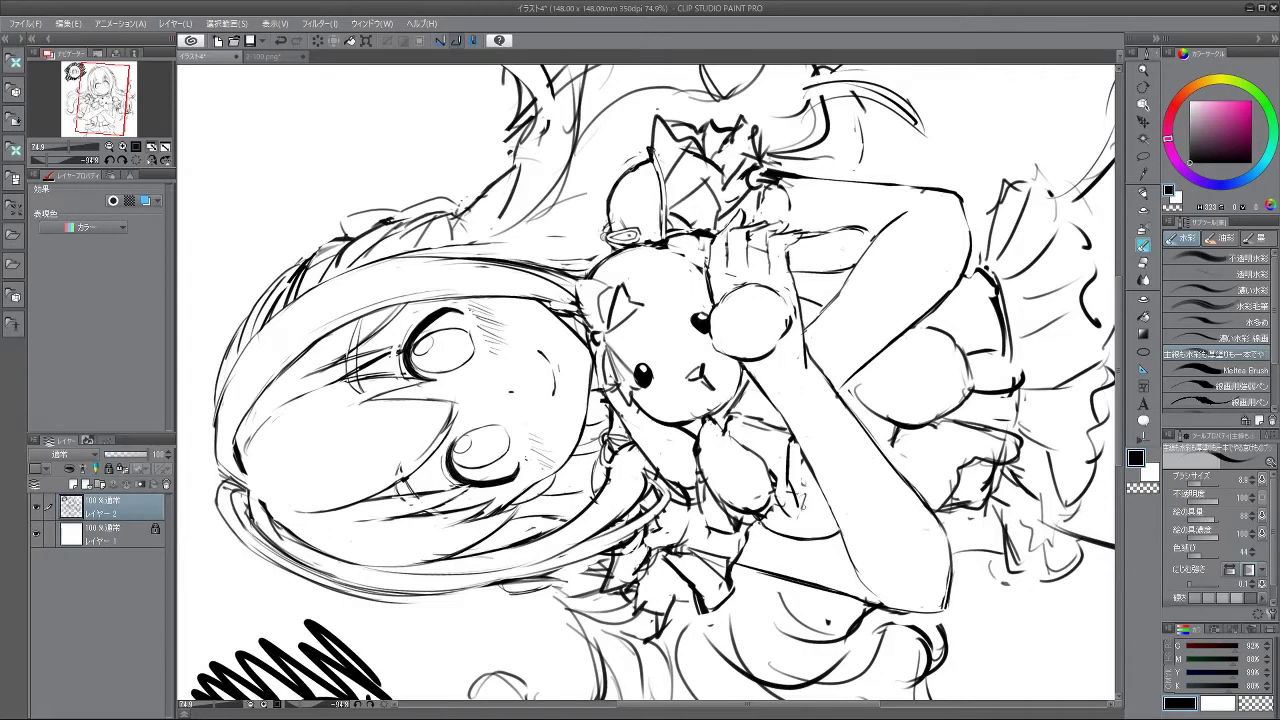
pyautogui.hotkey('ctrl', 'z')
pyautogui.hotkey('ctrl', 'z')
pyautogui.moveTo(793, 496); pyautogui.dragTo(789, 517)
pyautogui.hotkey('ctrl', 'z')
# - Rework the other hand's finger shapes and the connecting line above the plush bear's oval limb
pyautogui.moveTo(770, 569)
pyautogui.mouseDown()
pyautogui.moveTo(672, 604)
pyautogui.moveTo(533, 574)
pyautogui.moveTo(597, 558)
pyautogui.mouseUp()
pyautogui.hotkey('ctrl', 'z')
pyautogui.hotkey('ctrl', 'z')
pyautogui.moveTo(648, 654)
pyautogui.mouseDown()
pyautogui.moveTo(672, 656)
pyautogui.moveTo(876, 526)
pyautogui.moveTo(916, 384)
pyautogui.moveTo(866, 542)
pyautogui.moveTo(726, 646)
pyautogui.mouseUp()
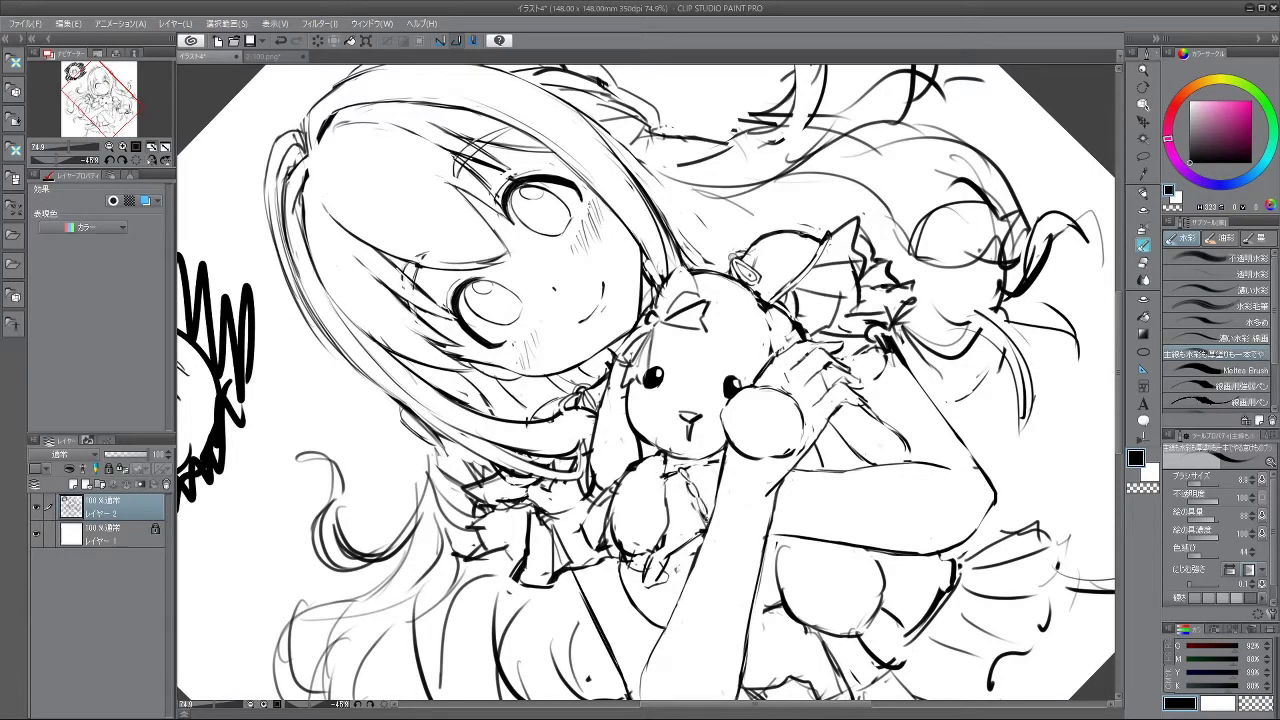
pyautogui.moveTo(698, 462)
pyautogui.mouseDown()
pyautogui.moveTo(713, 449)
pyautogui.moveTo(728, 334)
pyautogui.moveTo(702, 305)
pyautogui.mouseUp()
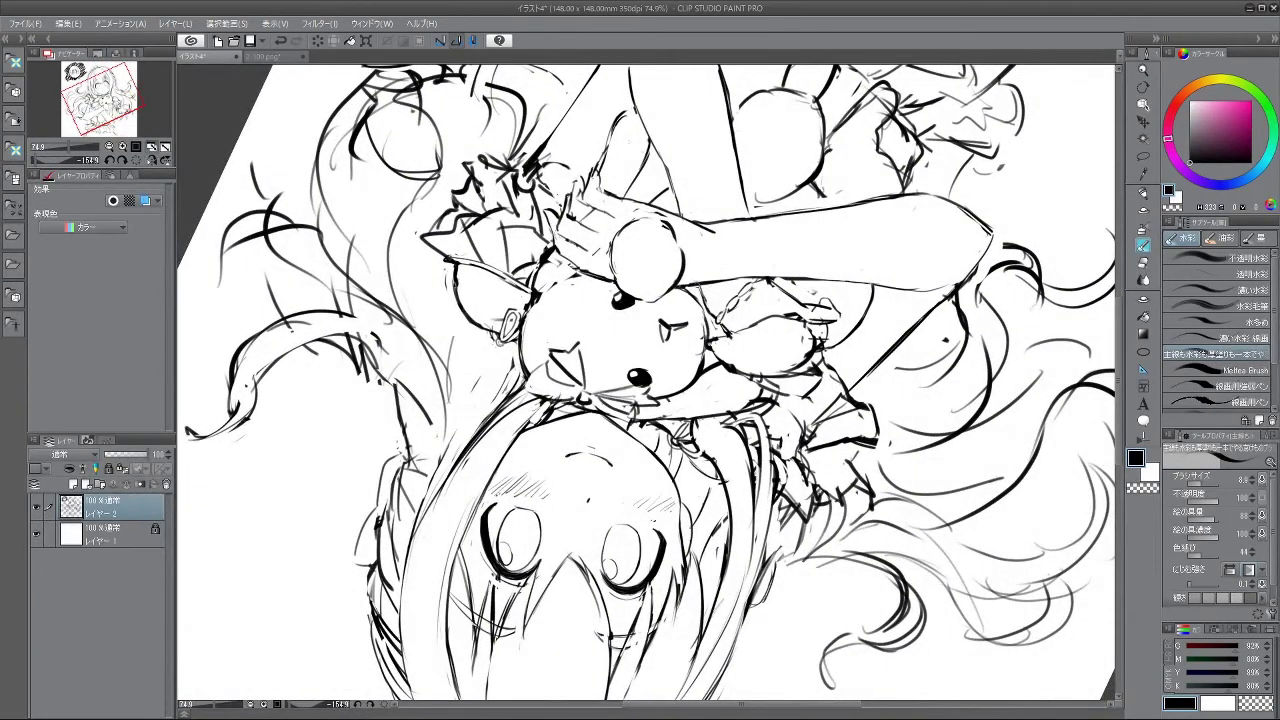
# - Touch up the sleeve frill lines beside the plush bear's oval limb
pyautogui.moveTo(702, 305); pyautogui.dragTo(622, 503)
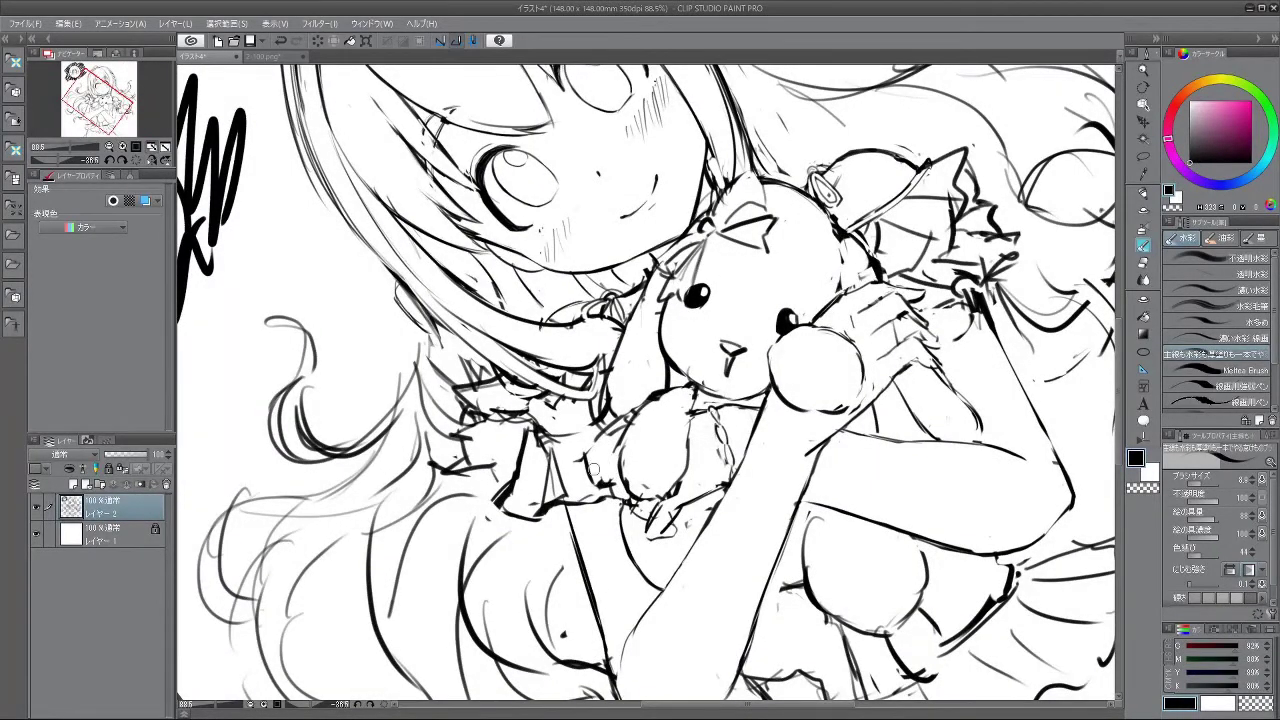
pyautogui.moveTo(594, 466); pyautogui.dragTo(615, 470)
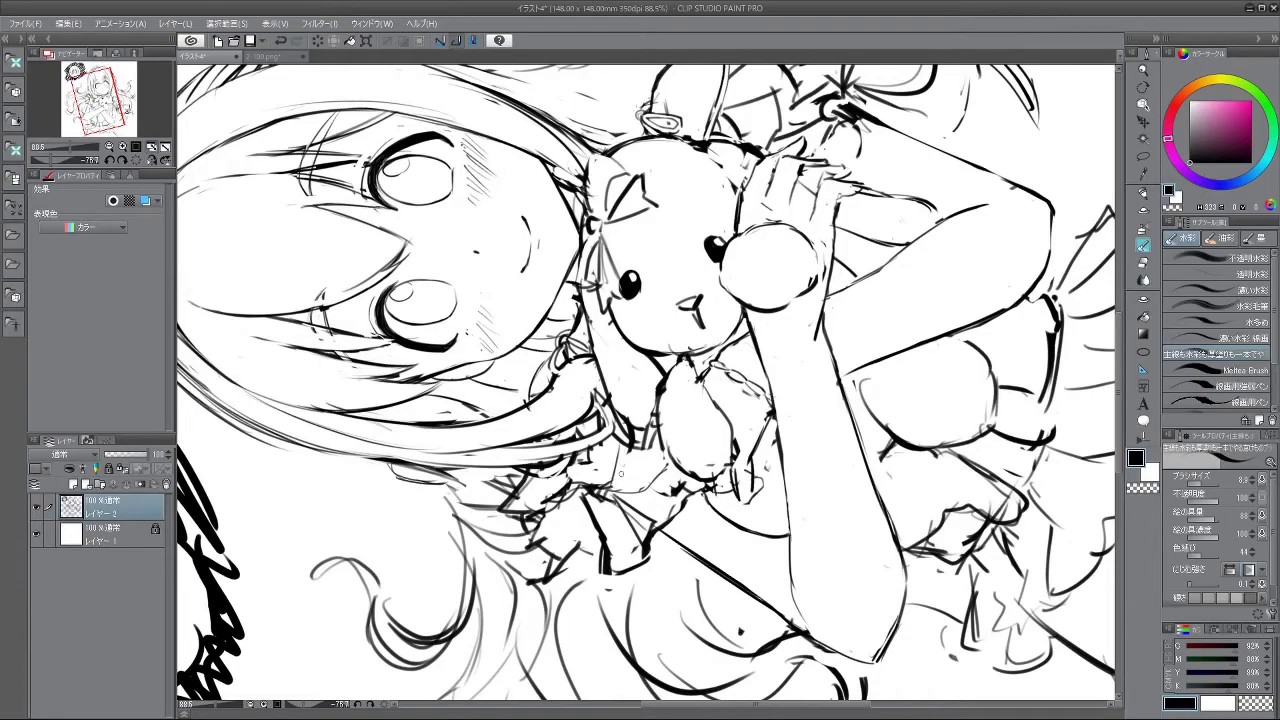
pyautogui.moveTo(667, 512); pyautogui.dragTo(534, 448)
pyautogui.moveTo(890, 510); pyautogui.dragTo(780, 510)
pyautogui.moveTo(851, 325); pyautogui.dragTo(807, 237)
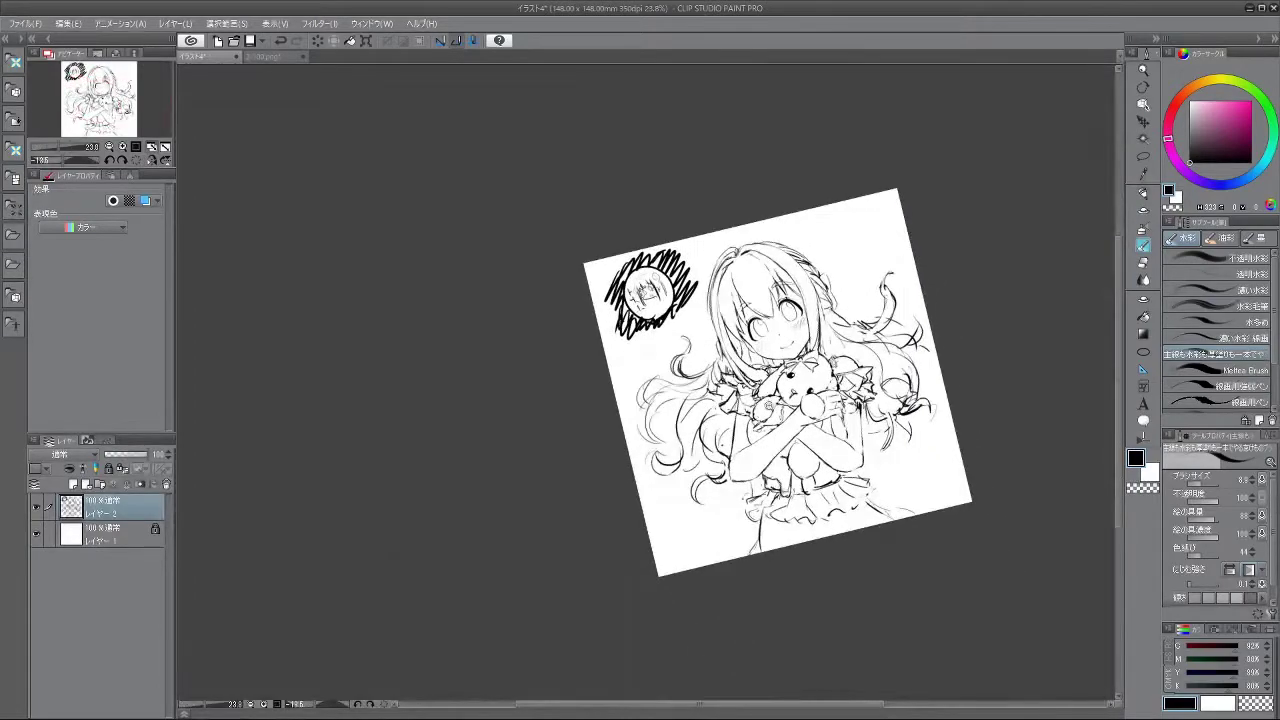
# - Lasso the sketched waist detail below the front forearm, then move it and rotate it about 12 degrees
pyautogui.scroll(4, 790, 400)
pyautogui.moveTo(735, 387); pyautogui.dragTo(722, 430)
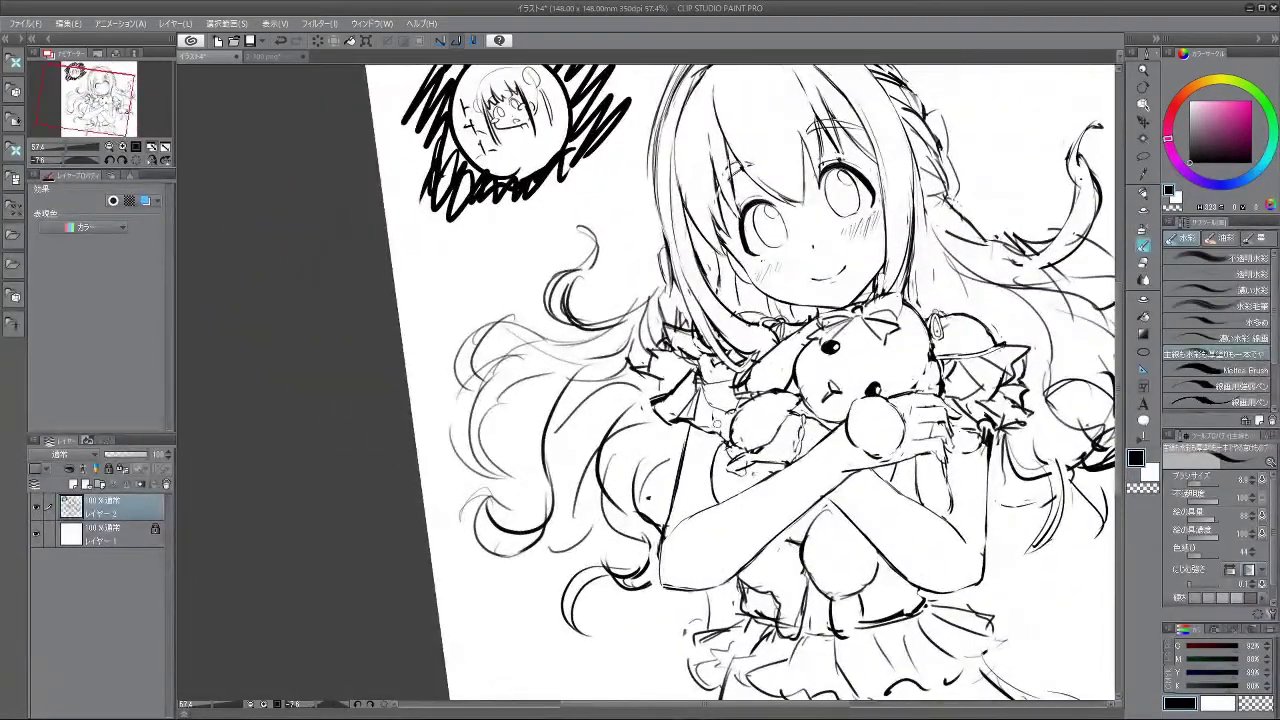
pyautogui.moveTo(774, 516); pyautogui.dragTo(849, 351)
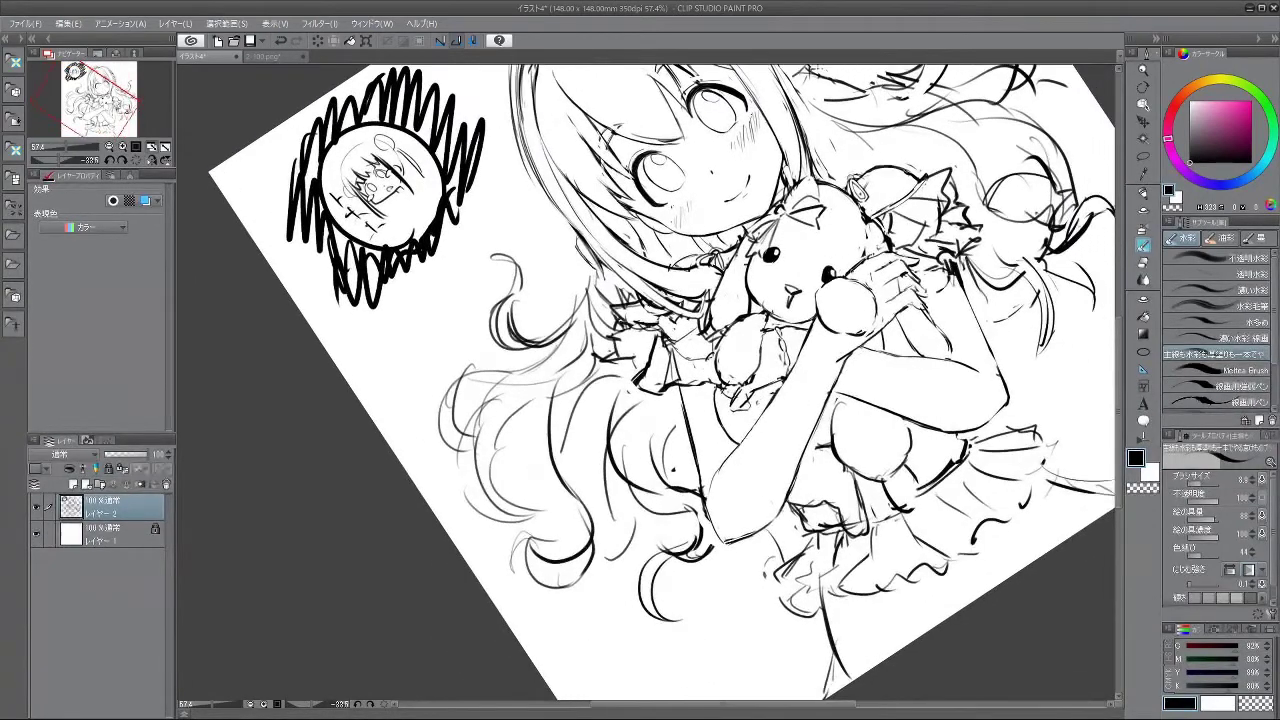
pyautogui.click(1143, 155)
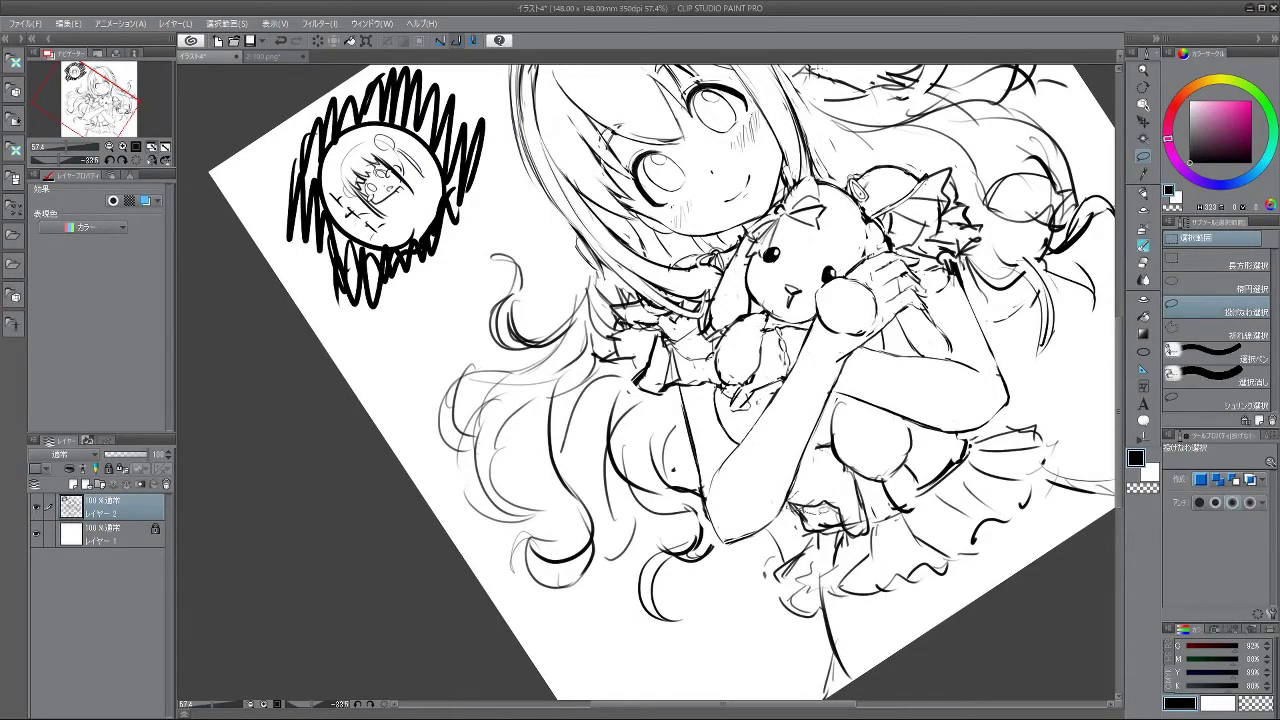
pyautogui.moveTo(850, 534)
pyautogui.mouseDown()
pyautogui.moveTo(871, 538)
pyautogui.moveTo(870, 500)
pyautogui.mouseUp()
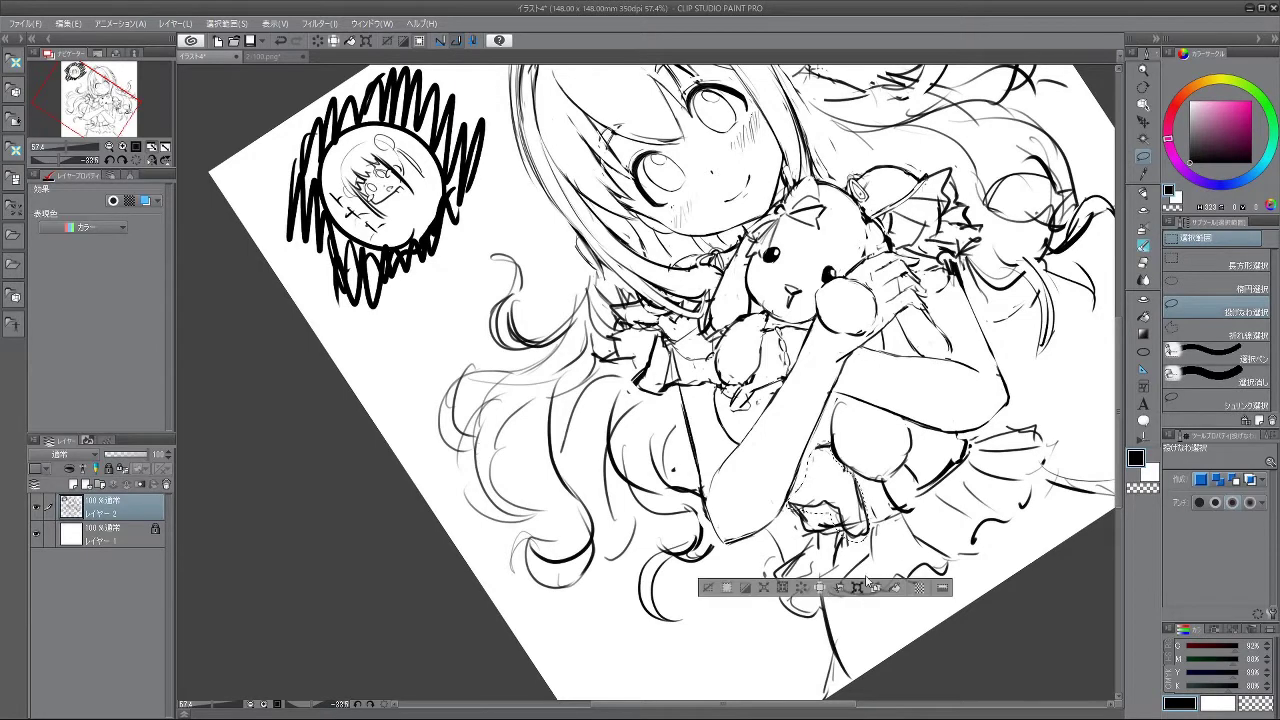
pyautogui.click(866, 594)
pyautogui.moveTo(846, 492); pyautogui.dragTo(847, 495)
pyautogui.moveTo(893, 530); pyautogui.dragTo(879, 576)
pyautogui.moveTo(846, 510); pyautogui.dragTo(839, 506)
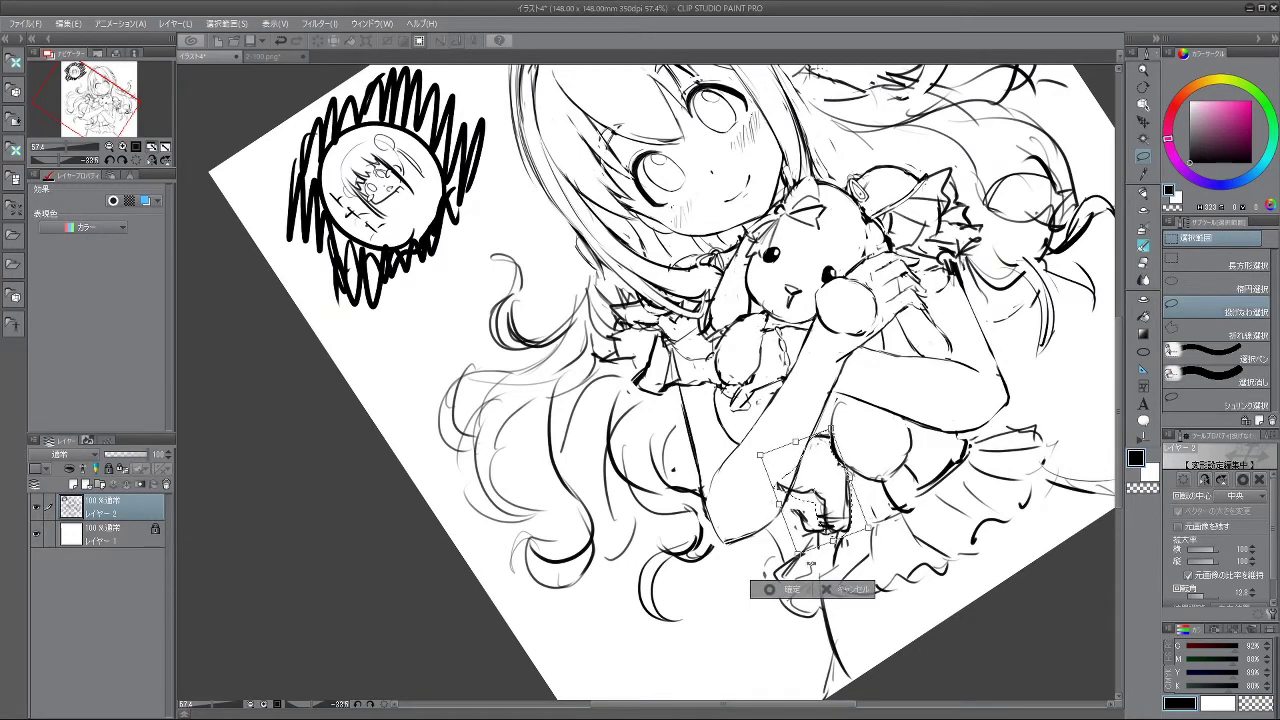
pyautogui.click(785, 588)
pyautogui.click(703, 574)
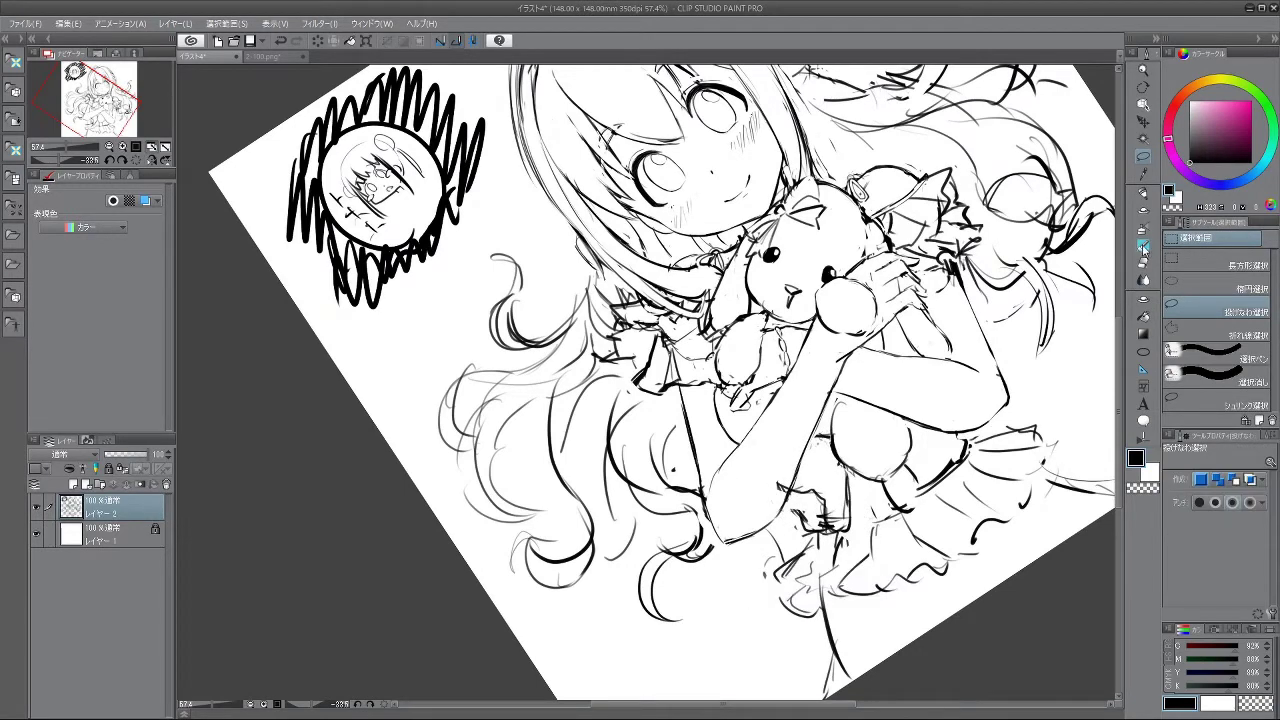
# - Redraw the body lines around the repositioned waist detail and add a small mark where the forearms cross
pyautogui.click(1143, 246)
pyautogui.moveTo(718, 250); pyautogui.dragTo(676, 235)
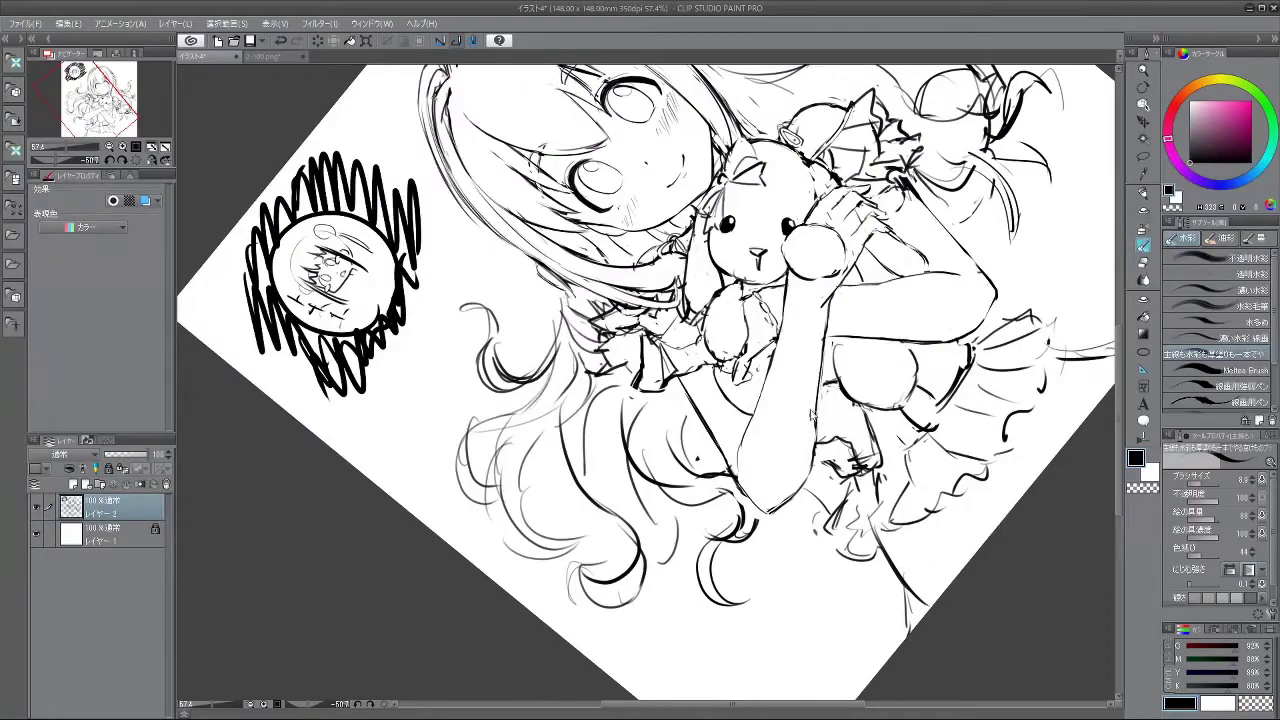
pyautogui.moveTo(784, 469)
pyautogui.mouseDown()
pyautogui.moveTo(794, 316)
pyautogui.moveTo(784, 469)
pyautogui.mouseUp()
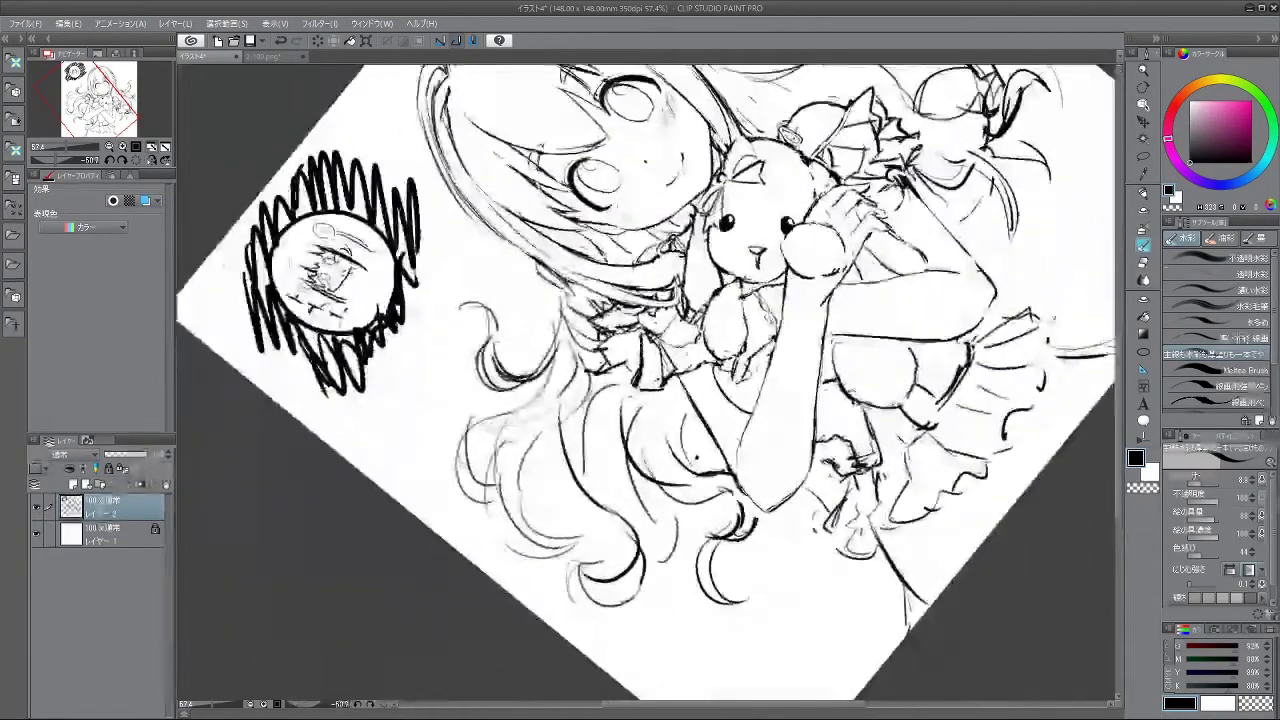
pyautogui.moveTo(811, 373)
pyautogui.mouseDown()
pyautogui.moveTo(809, 355)
pyautogui.moveTo(799, 428)
pyautogui.mouseUp()
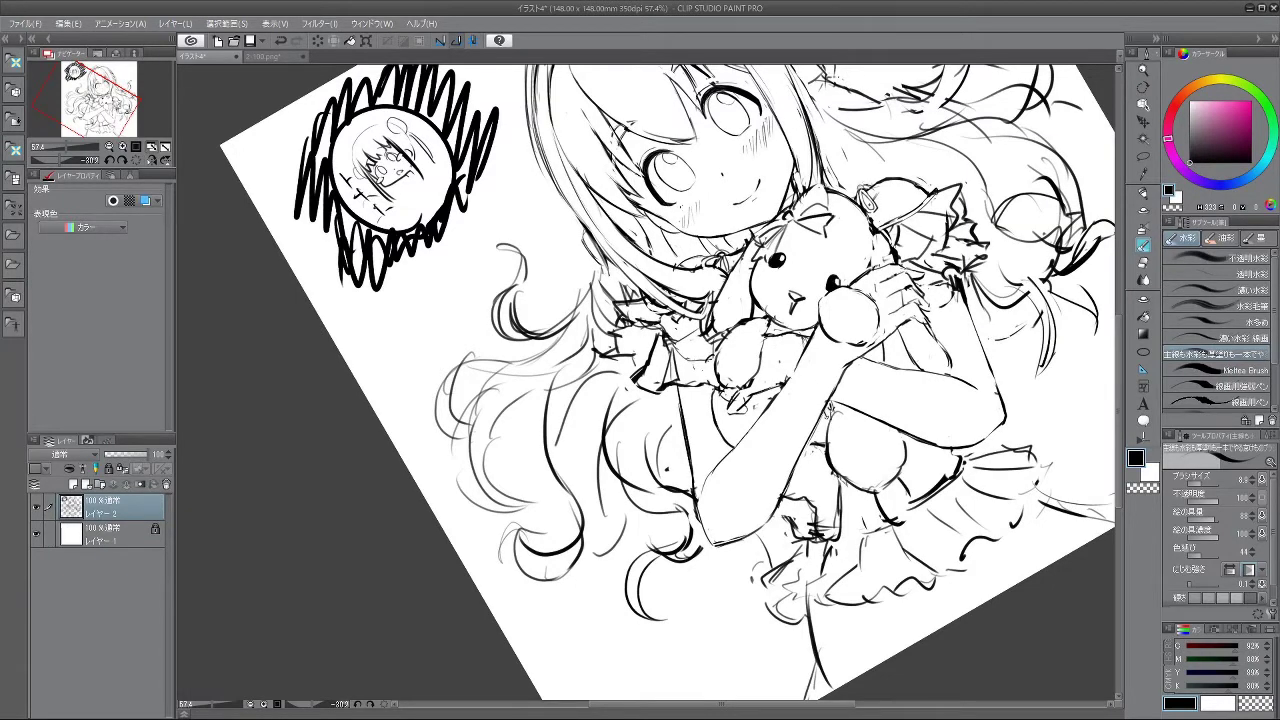
pyautogui.moveTo(971, 610)
pyautogui.mouseDown()
pyautogui.moveTo(1040, 354)
pyautogui.moveTo(936, 653)
pyautogui.mouseUp()
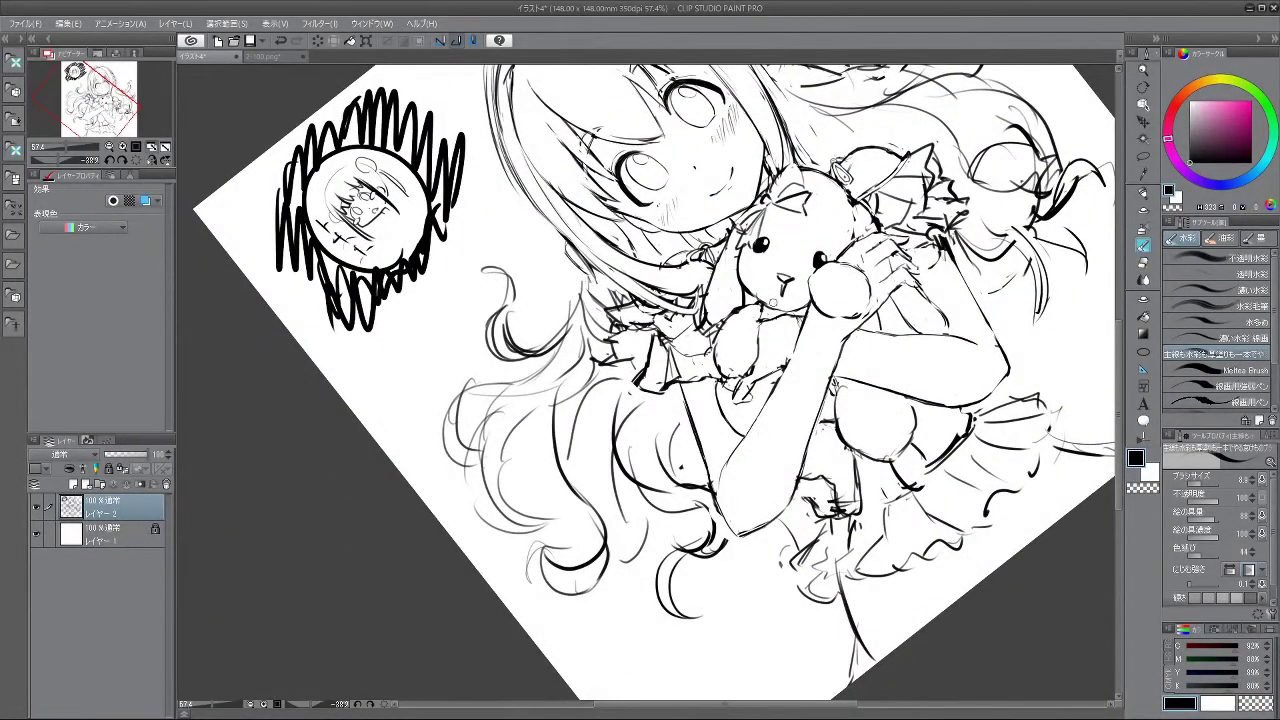
pyautogui.moveTo(772, 402)
pyautogui.mouseDown()
pyautogui.moveTo(740, 312)
pyautogui.moveTo(655, 284)
pyautogui.mouseUp()
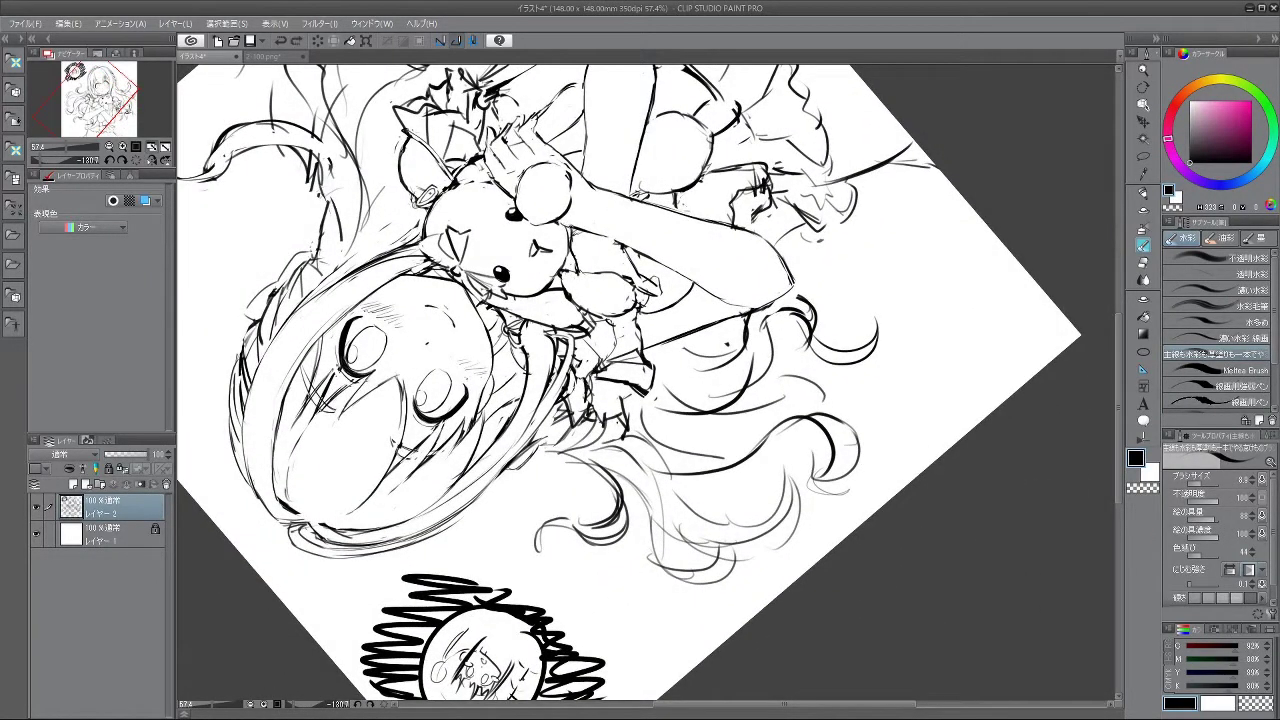
pyautogui.moveTo(552, 222)
pyautogui.mouseDown()
pyautogui.moveTo(491, 276)
pyautogui.moveTo(489, 517)
pyautogui.moveTo(640, 622)
pyautogui.moveTo(1031, 455)
pyautogui.moveTo(968, 363)
pyautogui.mouseUp()
pyautogui.moveTo(968, 363)
pyautogui.mouseDown()
pyautogui.moveTo(793, 248)
pyautogui.moveTo(842, 290)
pyautogui.moveTo(808, 352)
pyautogui.mouseUp()
pyautogui.moveTo(808, 352); pyautogui.dragTo(848, 352)
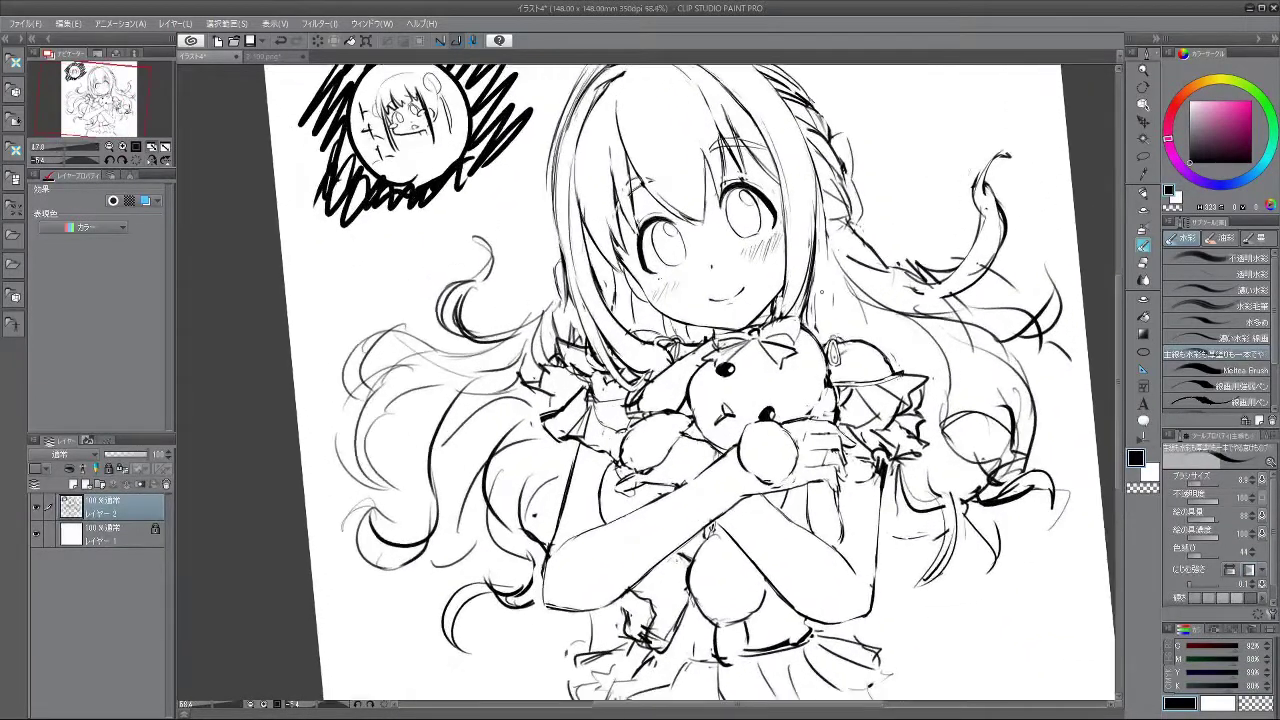
# - Lasso the bow on the plush bear's head and rotate it about 6.7 degrees into its new position
pyautogui.click(1143, 156)
pyautogui.scroll(1, 753, 354)
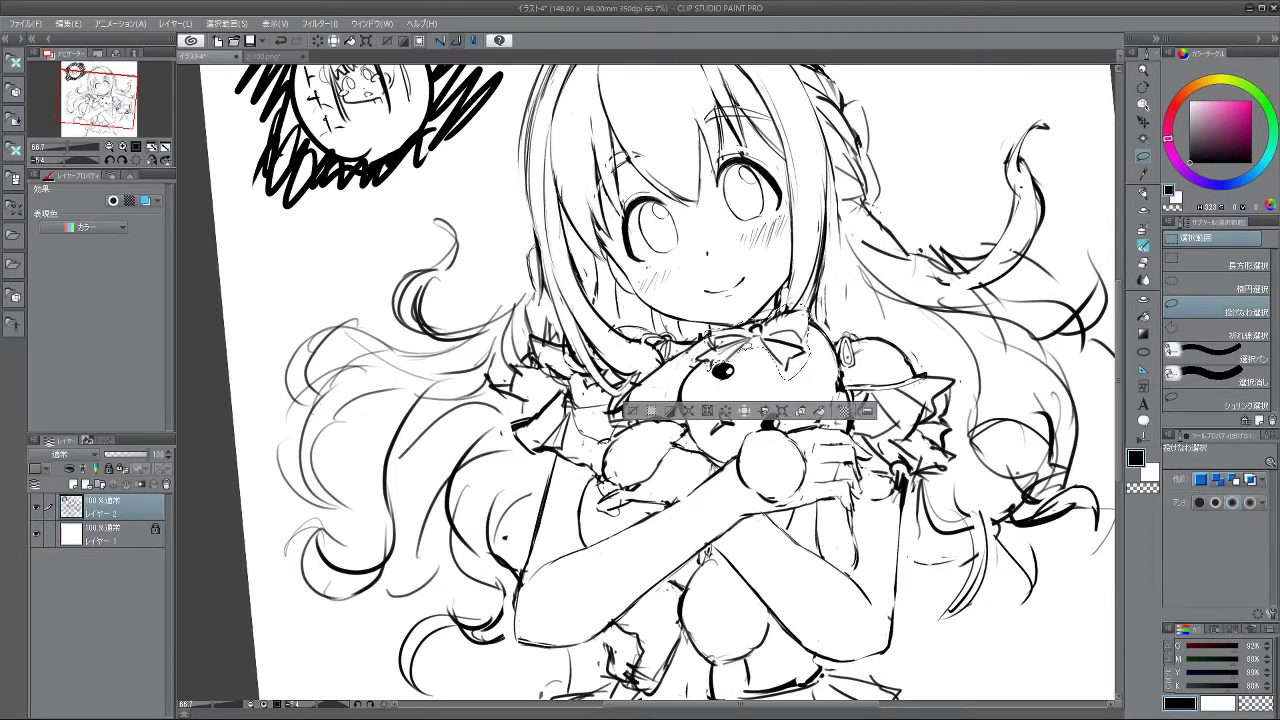
pyautogui.hotkey('ctrl', 't')
pyautogui.moveTo(849, 377); pyautogui.dragTo(812, 350)
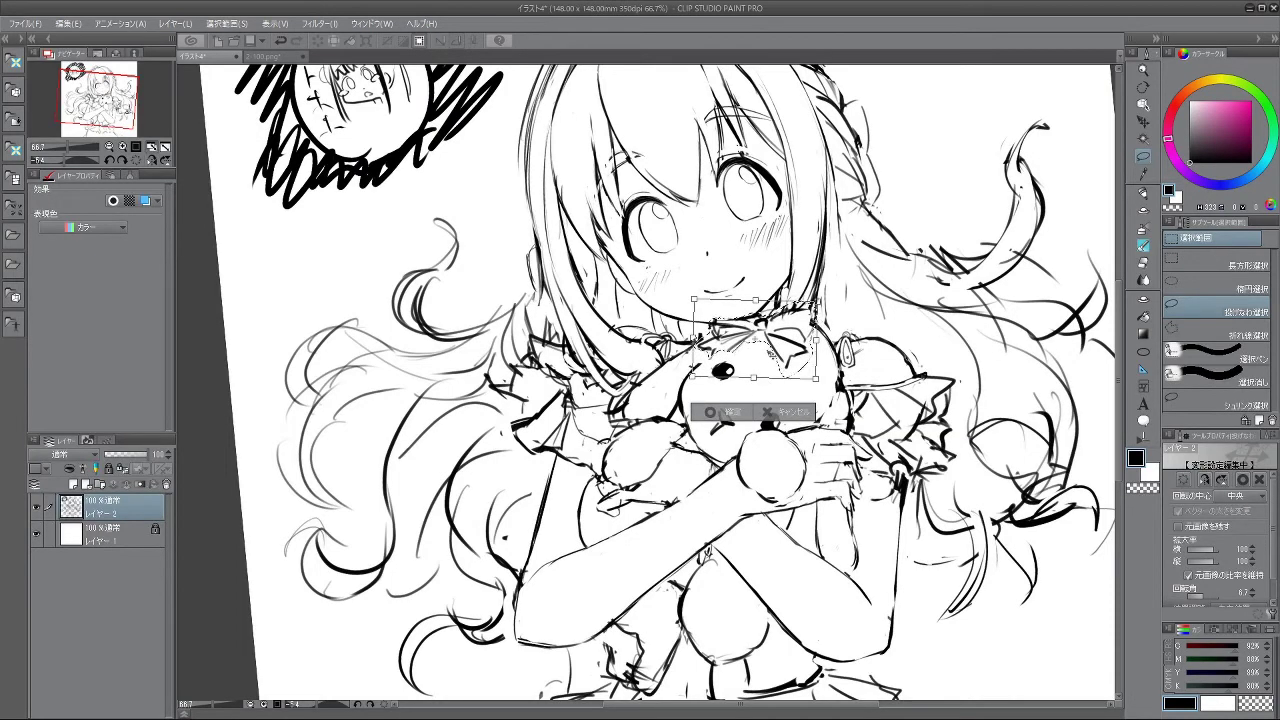
pyautogui.click(723, 414)
pyautogui.click(637, 408)
pyautogui.moveTo(636, 510); pyautogui.dragTo(708, 484)
# - Rework the short lines between the plush bear's bow and the girl's chin with the brush
pyautogui.click(1144, 246)
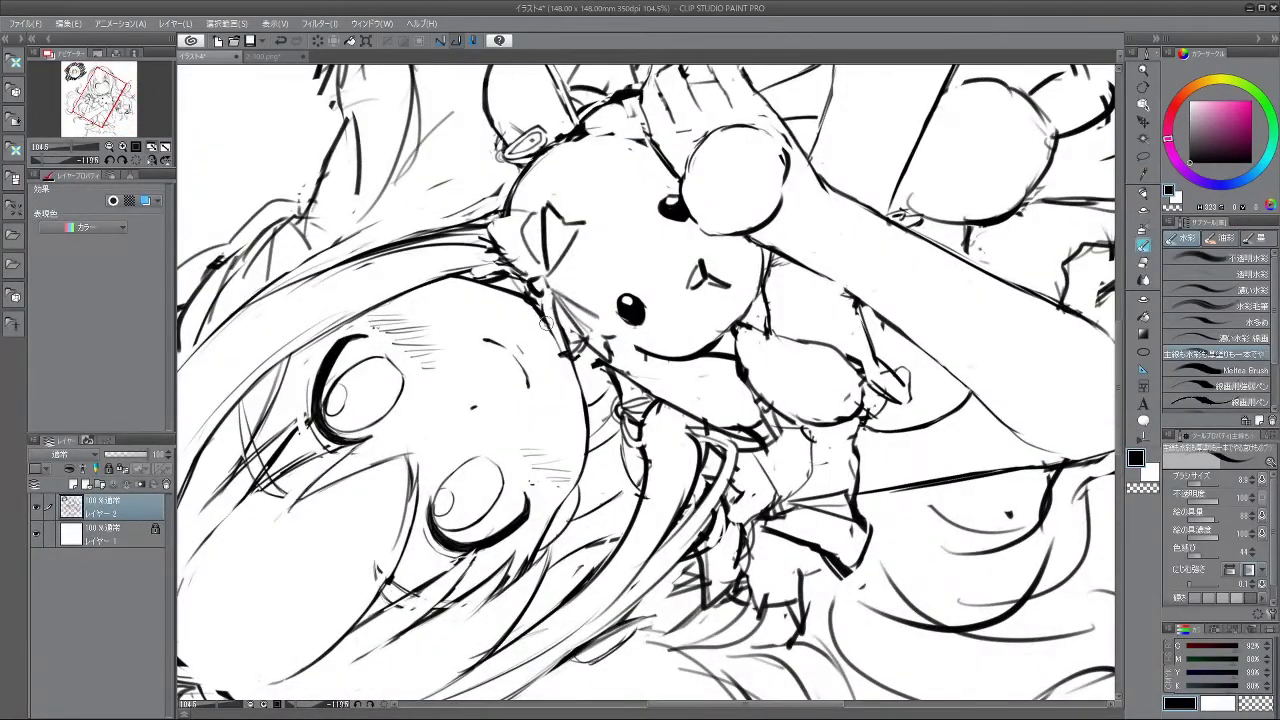
pyautogui.moveTo(558, 340)
pyautogui.mouseDown()
pyautogui.moveTo(638, 268)
pyautogui.moveTo(750, 280)
pyautogui.moveTo(825, 362)
pyautogui.mouseUp()
pyautogui.moveTo(785, 408); pyautogui.dragTo(734, 463)
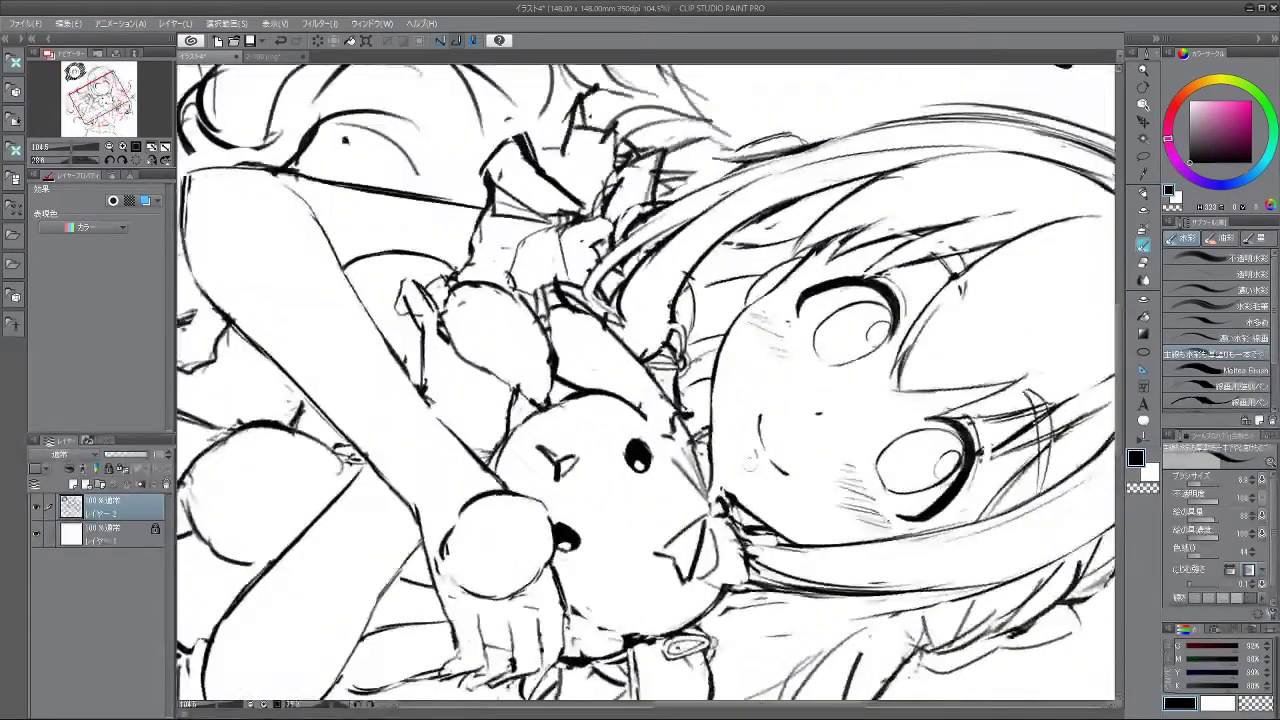
pyautogui.hotkey('ctrl', 'z')
pyautogui.moveTo(715, 400)
pyautogui.mouseDown()
pyautogui.moveTo(711, 463)
pyautogui.moveTo(734, 493)
pyautogui.mouseUp()
pyautogui.hotkey('ctrl', 'z')
pyautogui.moveTo(714, 475); pyautogui.dragTo(727, 491)
pyautogui.moveTo(810, 647)
pyautogui.mouseDown()
pyautogui.moveTo(831, 633)
pyautogui.moveTo(765, 94)
pyautogui.moveTo(735, 83)
pyautogui.mouseUp()
pyautogui.moveTo(847, 290); pyautogui.dragTo(662, 232)
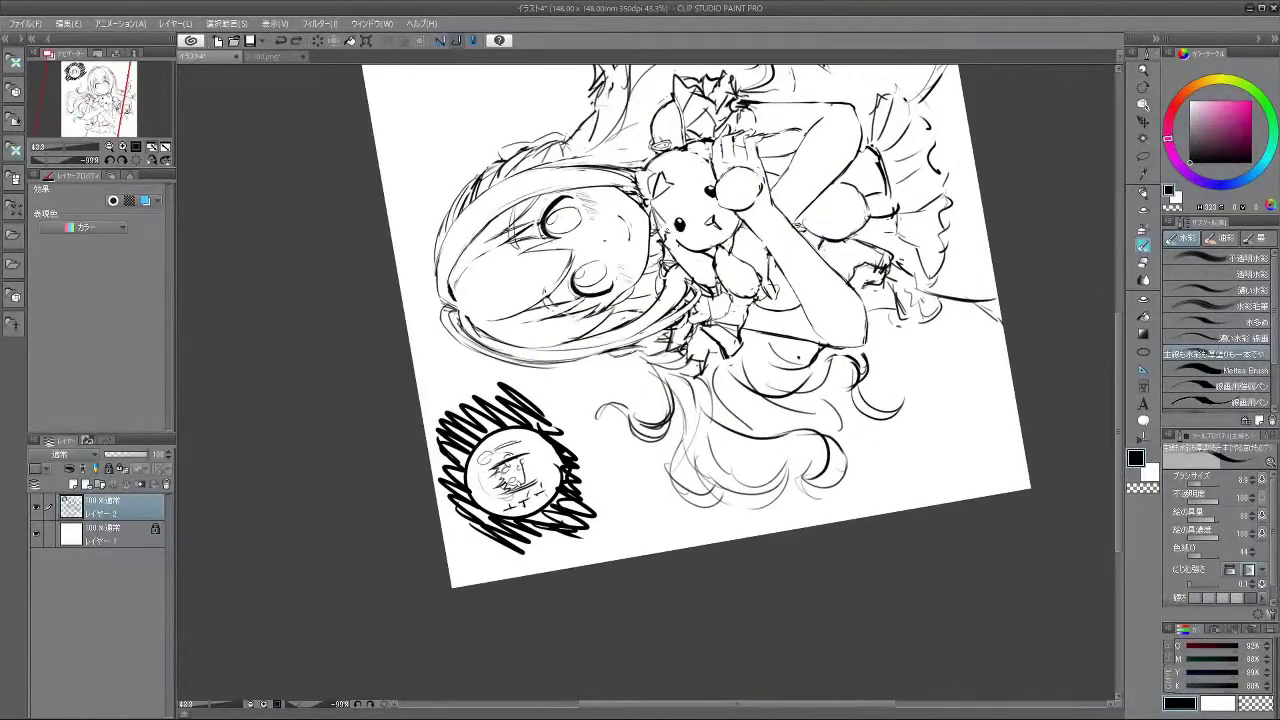
# - Touch up the plush bear's head outline where it meets the girl's chin
pyautogui.moveTo(673, 234)
pyautogui.mouseDown()
pyautogui.moveTo(663, 222)
pyautogui.moveTo(681, 249)
pyautogui.mouseUp()
pyautogui.hotkey('ctrl', 'z')
pyautogui.moveTo(850, 495); pyautogui.dragTo(581, 214)
pyautogui.moveTo(502, 502); pyautogui.dragTo(522, 494)
pyautogui.scroll(2, 521, 495)
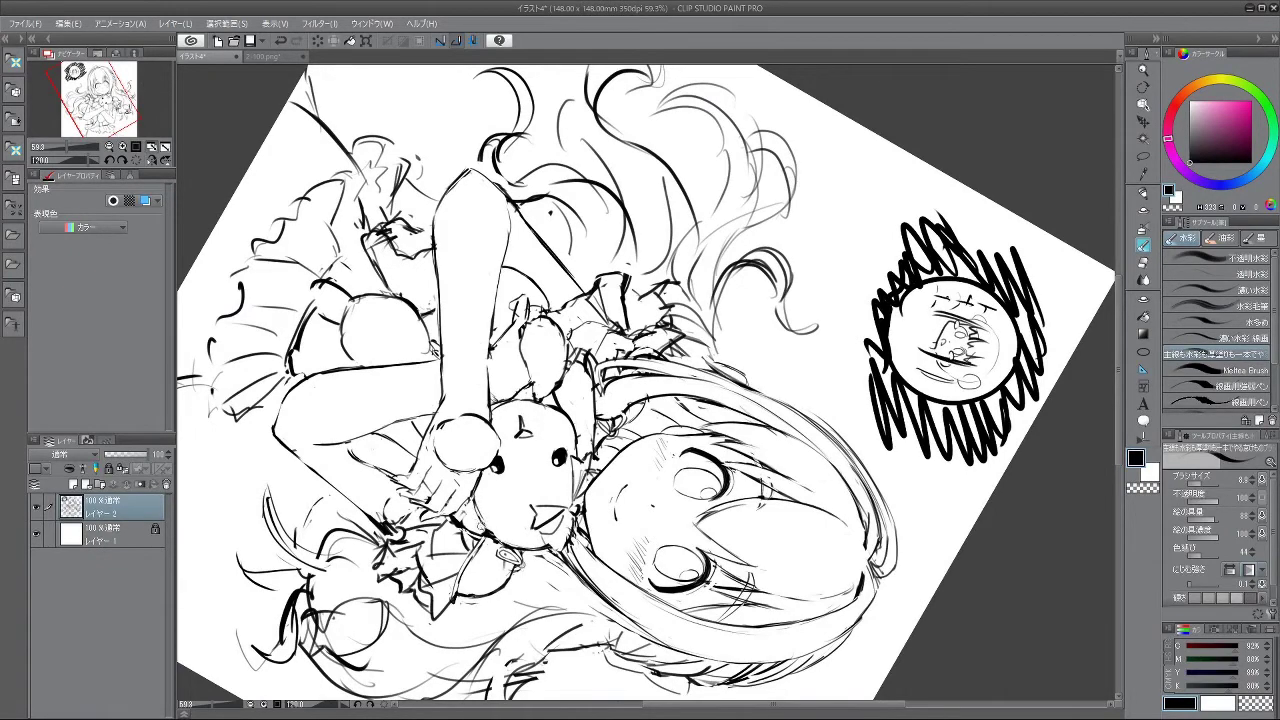
# - Clean the crossing strokes out of the waist detail below the front forearm, leaving a simple outline
pyautogui.moveTo(748, 271); pyautogui.dragTo(497, 402)
pyautogui.scroll(-4, 962, 442)
pyautogui.moveTo(920, 226); pyautogui.dragTo(825, 93)
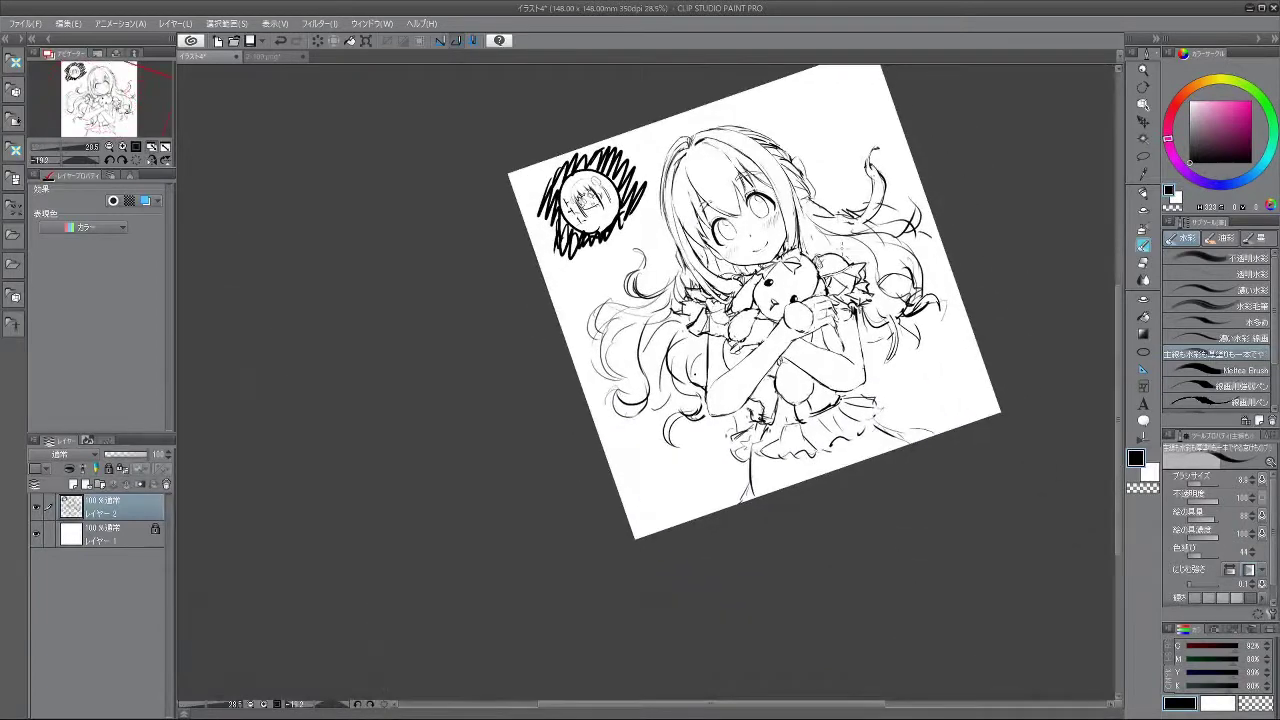
pyautogui.scroll(3, 835, 284)
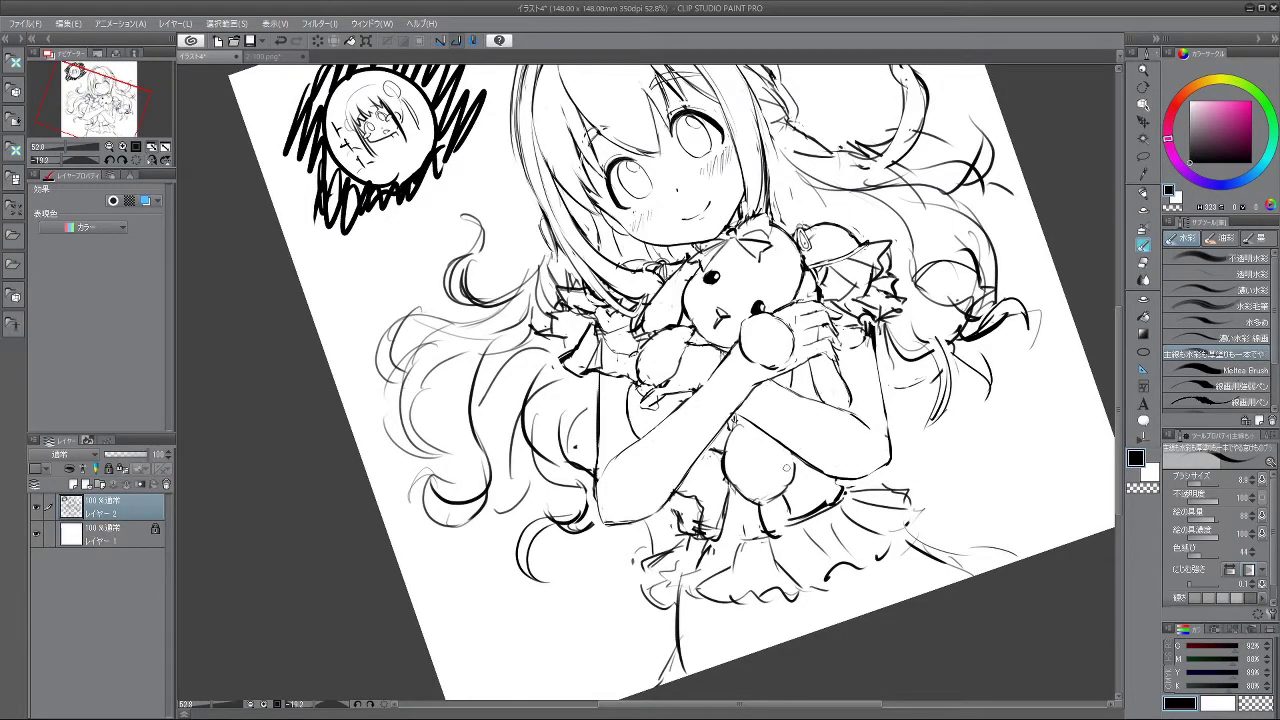
pyautogui.moveTo(843, 565); pyautogui.dragTo(840, 475)
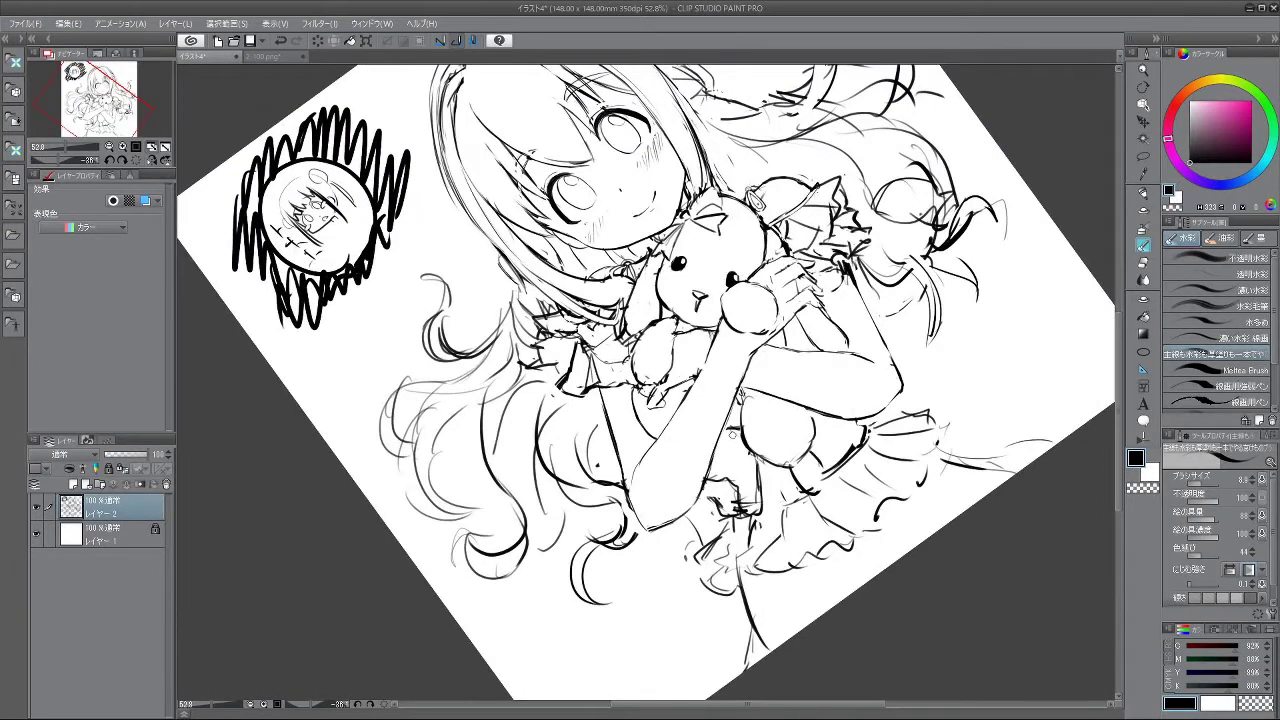
pyautogui.hotkey('ctrl', 'z')
pyautogui.moveTo(713, 490); pyautogui.dragTo(721, 505)
pyautogui.hotkey('ctrl', 'z')
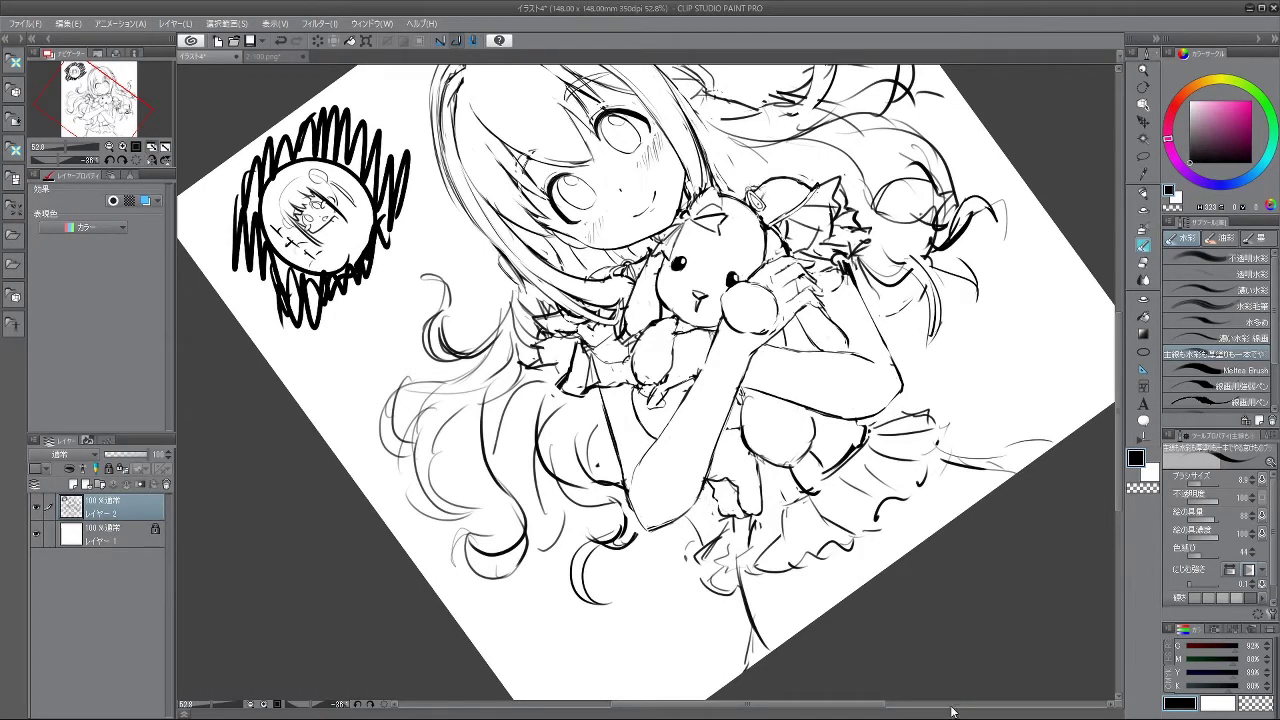
# - Rework the folds of the sleeve frill behind the plush bear's oval limb
pyautogui.moveTo(850, 690)
pyautogui.mouseDown()
pyautogui.moveTo(909, 614)
pyautogui.moveTo(970, 300)
pyautogui.moveTo(900, 195)
pyautogui.mouseUp()
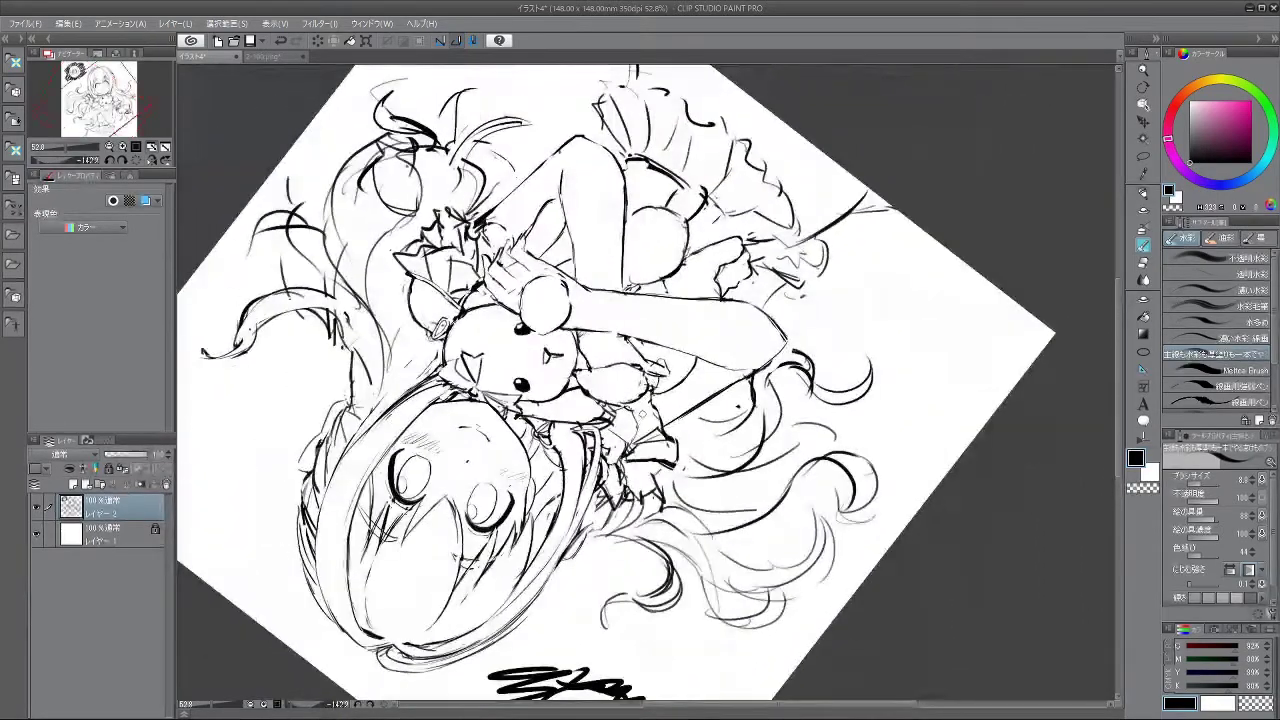
pyautogui.hotkey('ctrl', 'z')
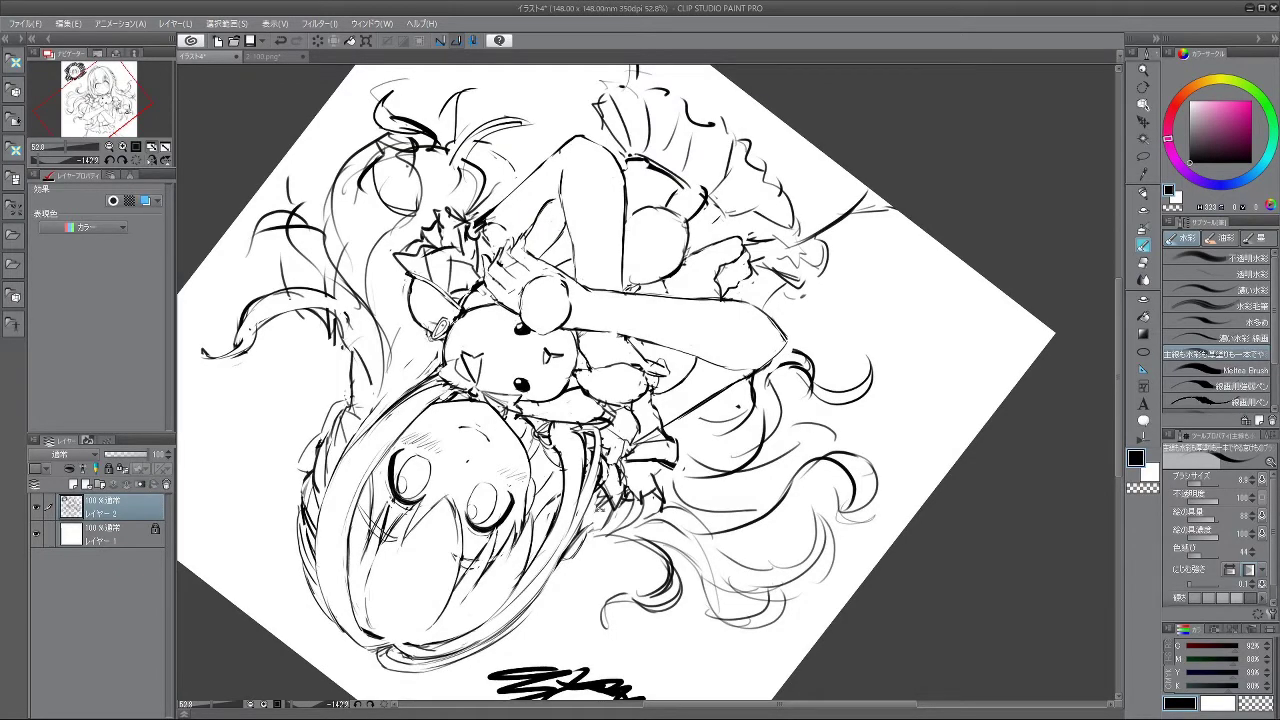
pyautogui.moveTo(600, 495); pyautogui.dragTo(768, 376)
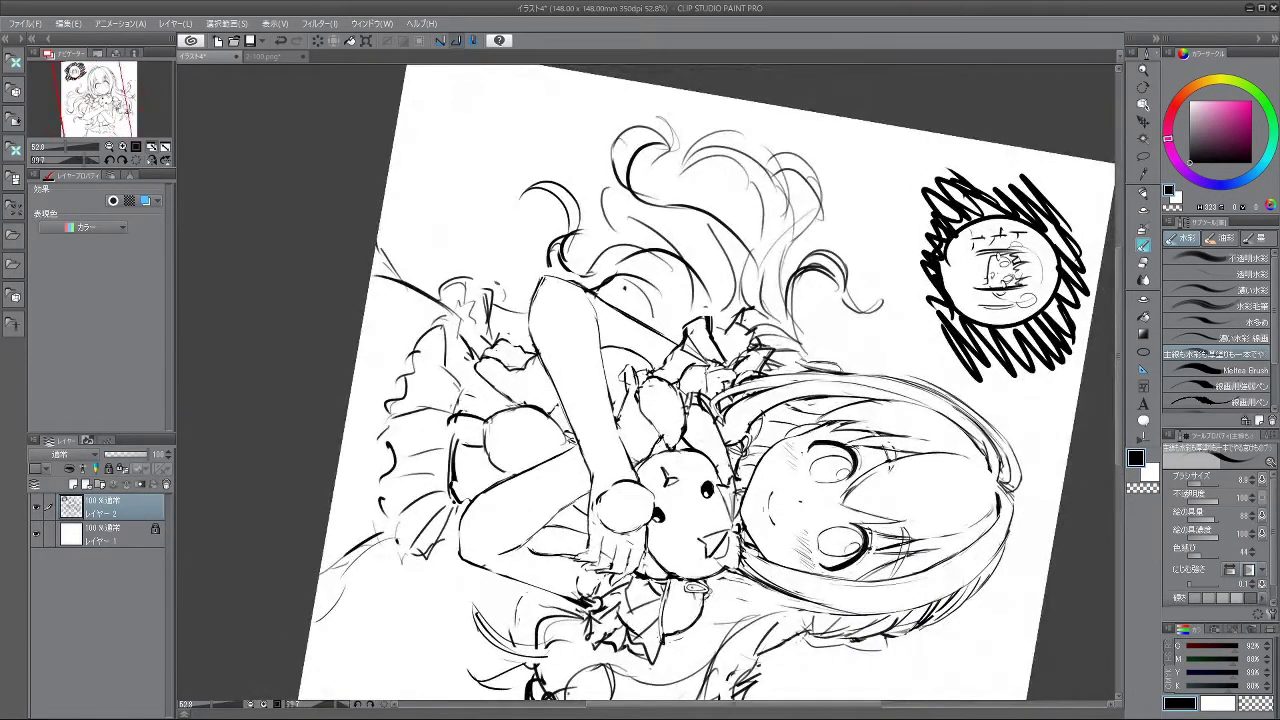
pyautogui.moveTo(710, 380)
pyautogui.mouseDown()
pyautogui.moveTo(646, 322)
pyautogui.moveTo(600, 336)
pyautogui.moveTo(621, 318)
pyautogui.mouseUp()
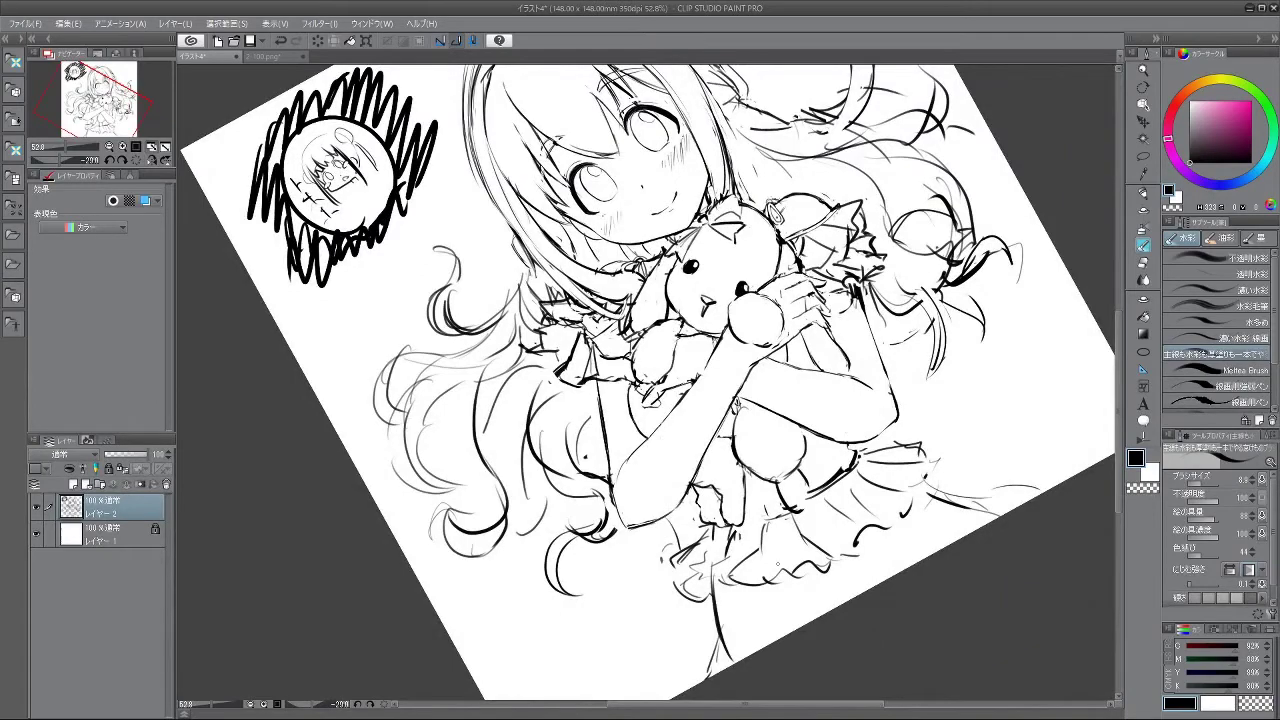
# - Touch up the ruffled skirt lines below the waist detail
pyautogui.moveTo(817, 569)
pyautogui.mouseDown()
pyautogui.moveTo(746, 614)
pyautogui.moveTo(861, 515)
pyautogui.mouseUp()
pyautogui.moveTo(760, 560); pyautogui.dragTo(643, 627)
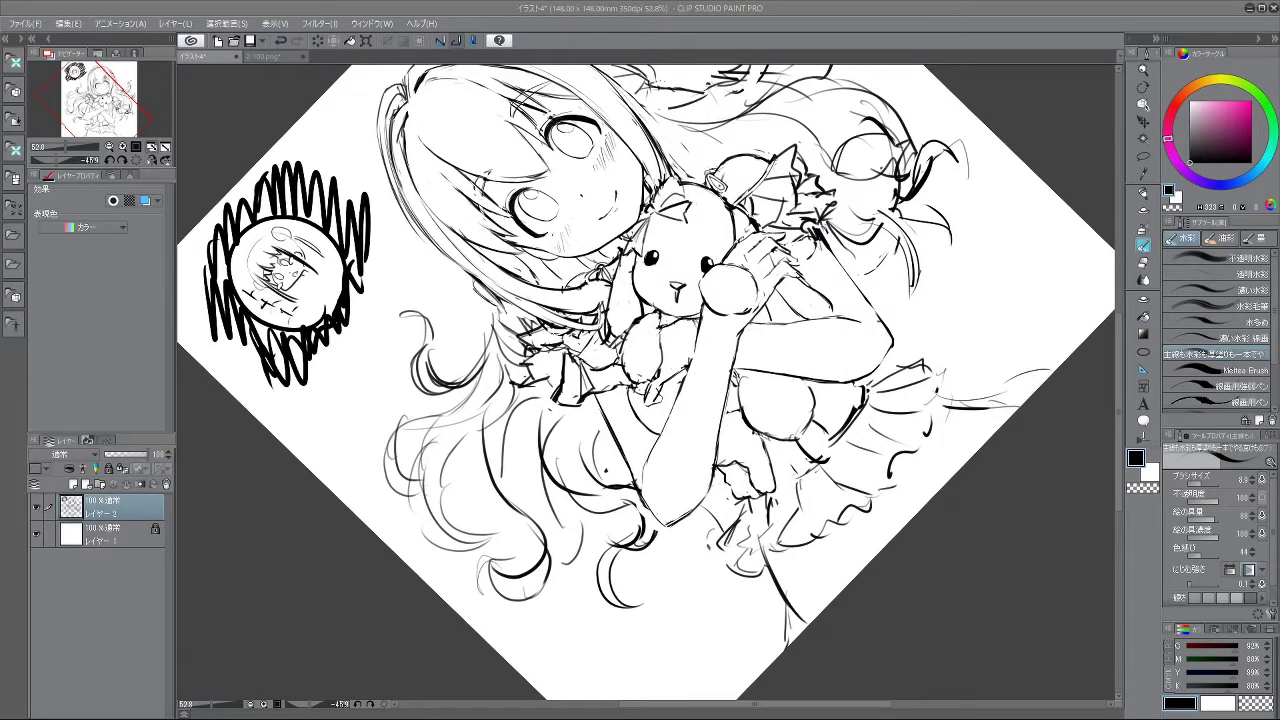
pyautogui.moveTo(652, 288)
pyautogui.mouseDown()
pyautogui.moveTo(630, 290)
pyautogui.moveTo(660, 288)
pyautogui.mouseUp()
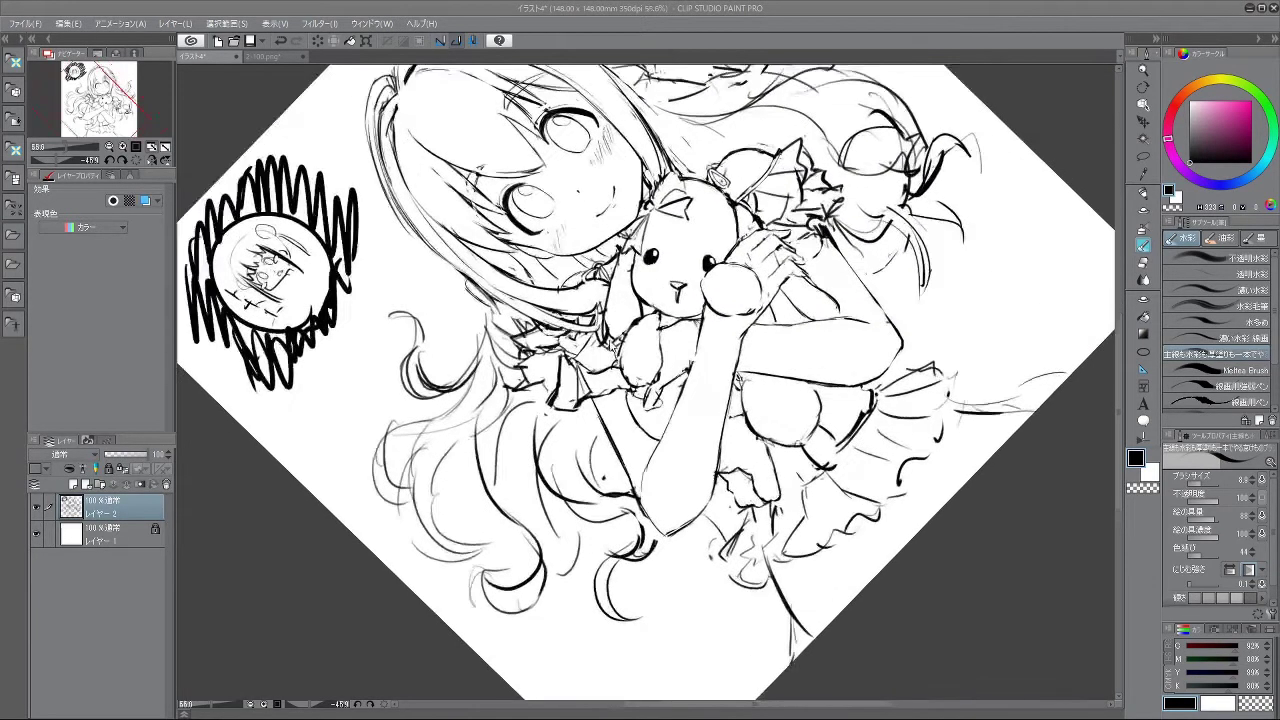
# - Refine the frill and fold lines between the girl's side hair and the plush bear's oval limb
pyautogui.moveTo(600, 348); pyautogui.dragTo(616, 405)
pyautogui.scroll(3, 612, 415)
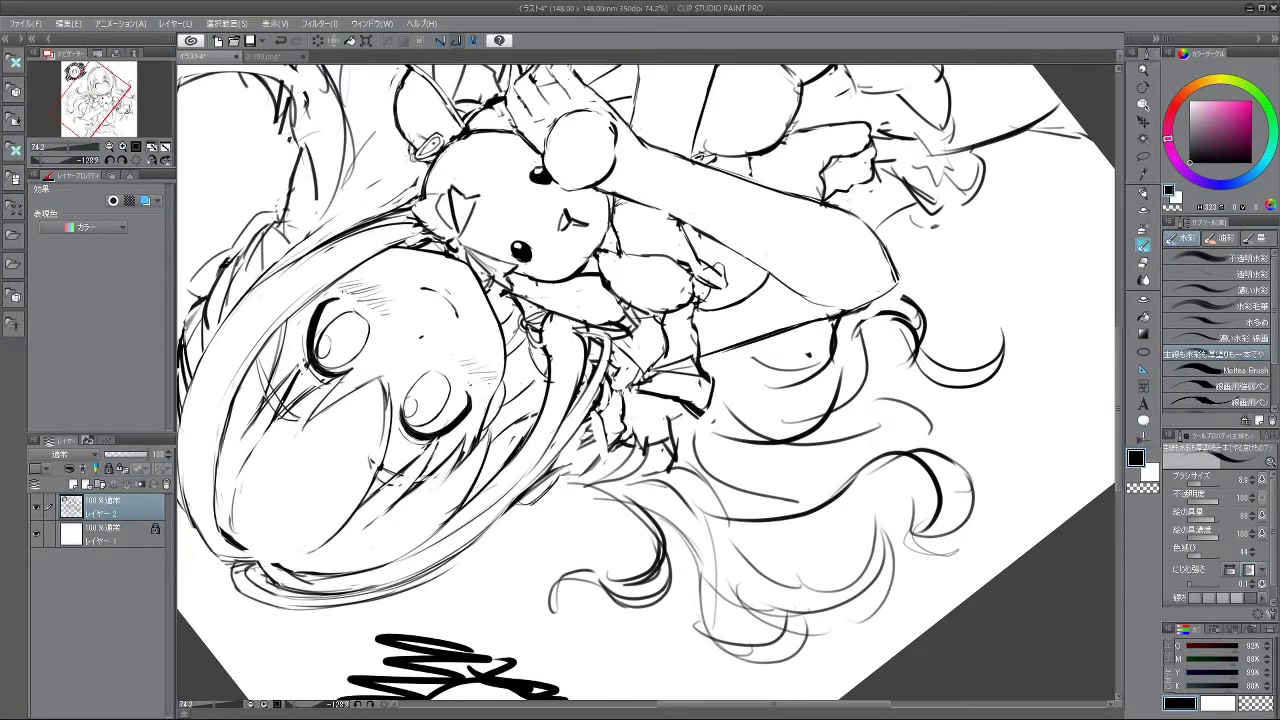
pyautogui.moveTo(794, 484); pyautogui.dragTo(534, 522)
pyautogui.moveTo(654, 500); pyautogui.dragTo(610, 500)
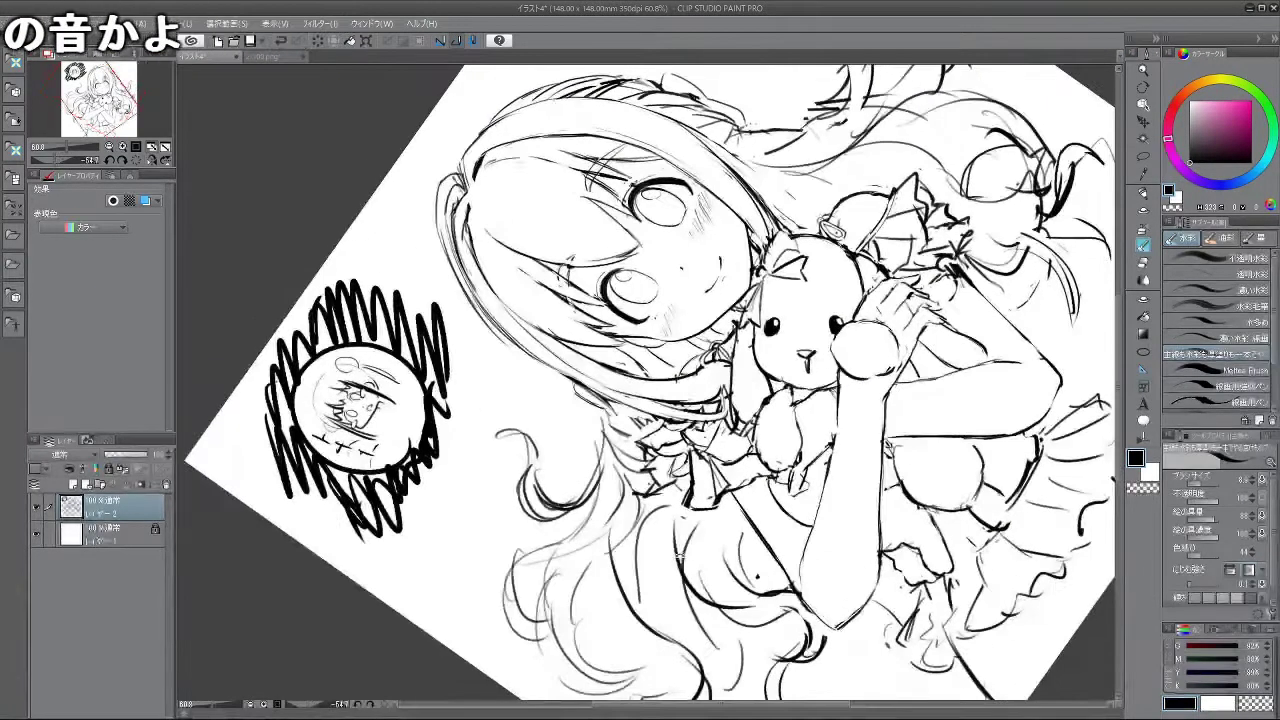
pyautogui.moveTo(660, 443); pyautogui.dragTo(677, 440)
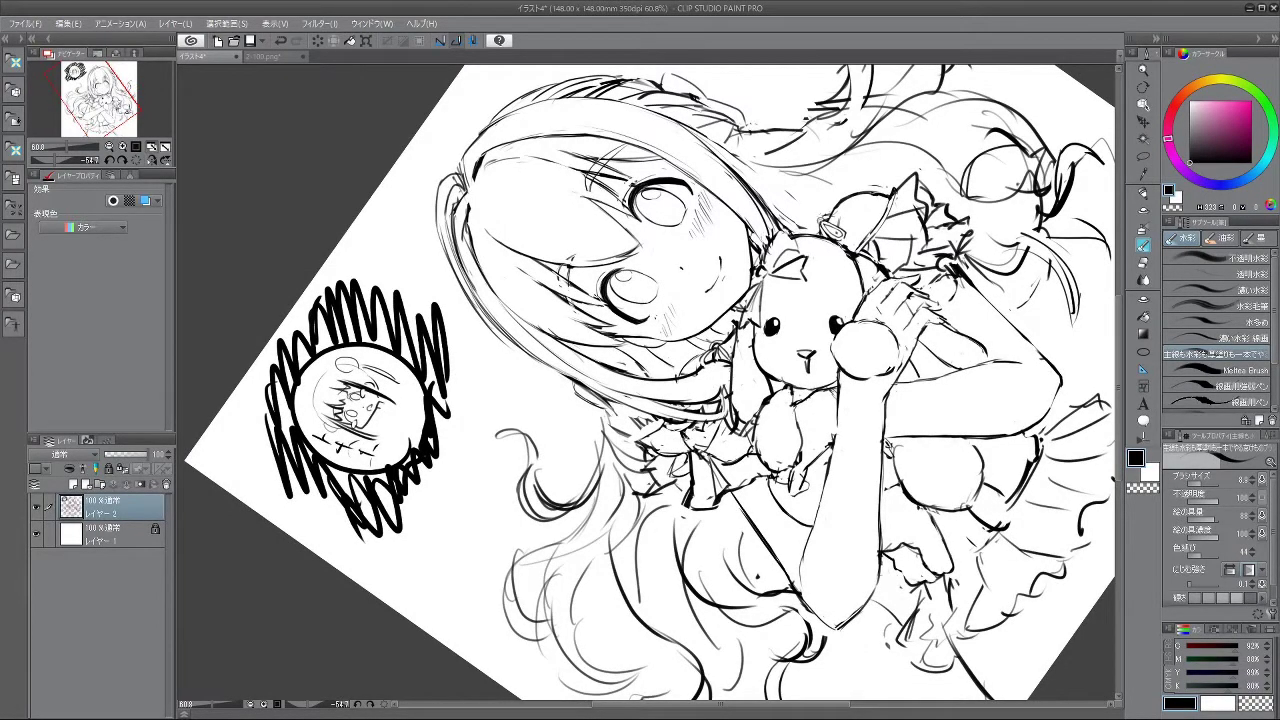
pyautogui.moveTo(697, 441); pyautogui.dragTo(706, 444)
pyautogui.moveTo(707, 558); pyautogui.dragTo(589, 559)
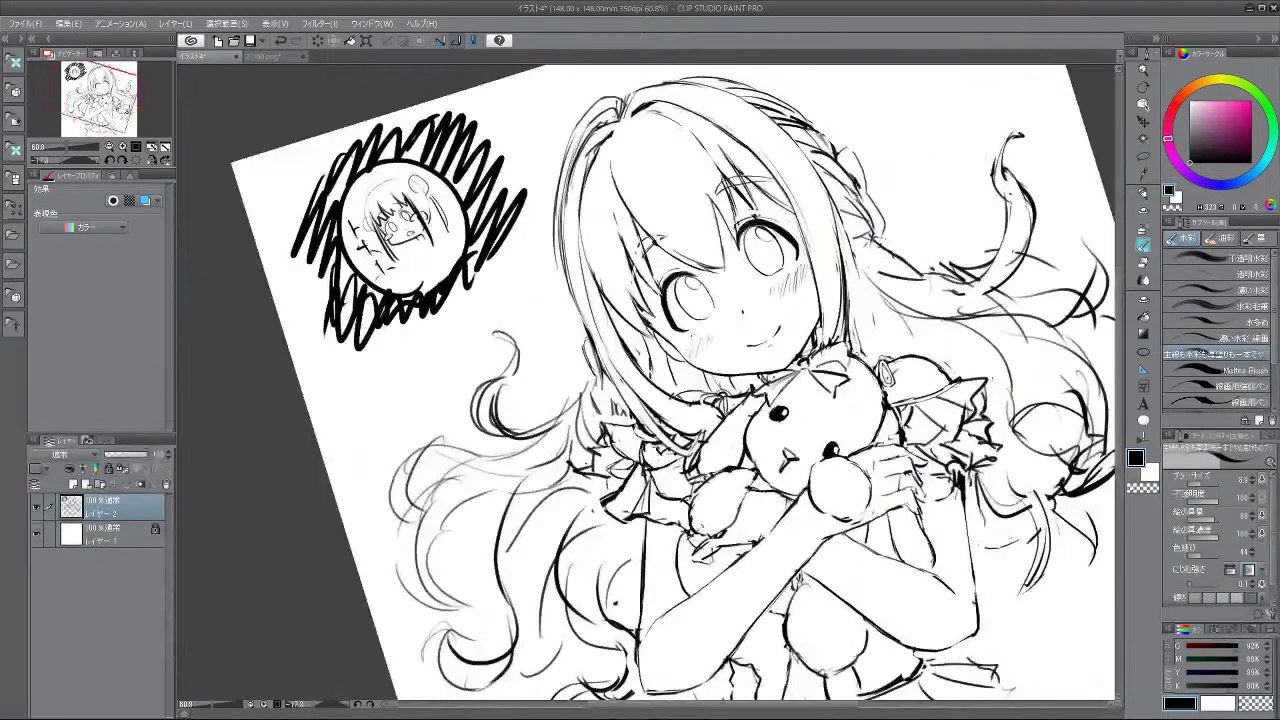
pyautogui.scroll(-5, 795, 324)
pyautogui.moveTo(795, 324); pyautogui.dragTo(735, 238)
pyautogui.scroll(4, 752, 280)
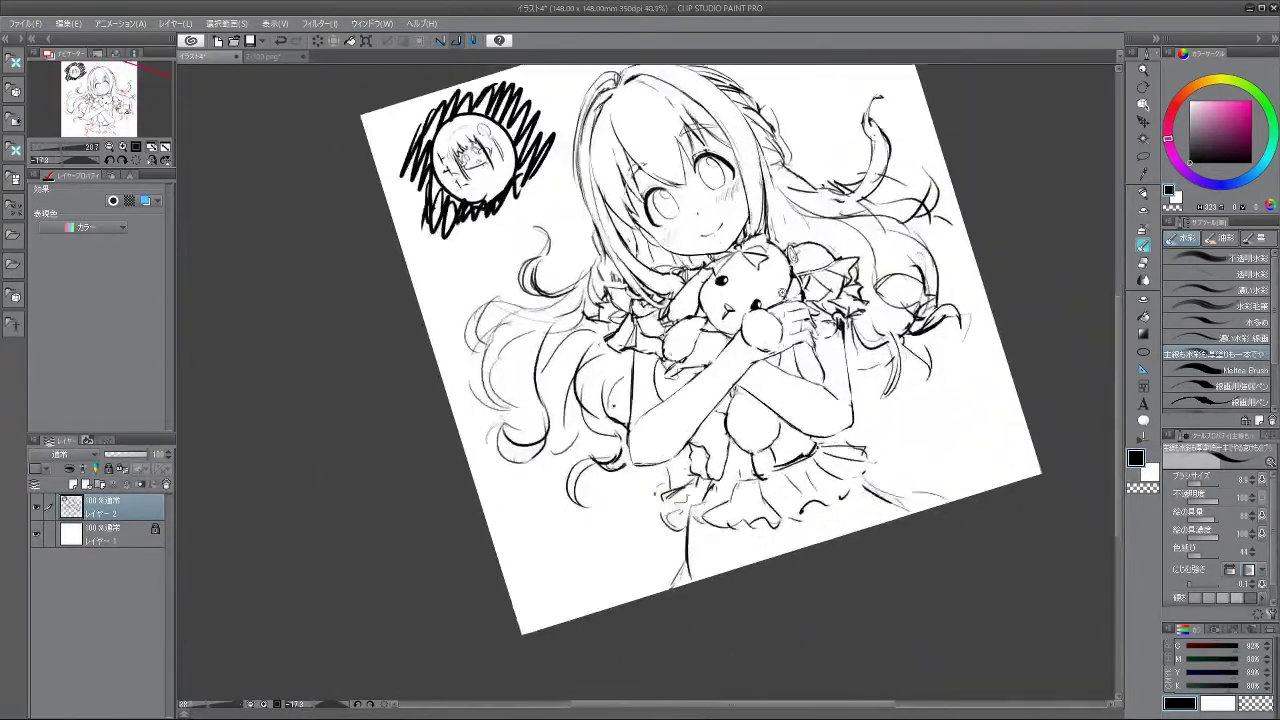
pyautogui.scroll(3, 722, 356)
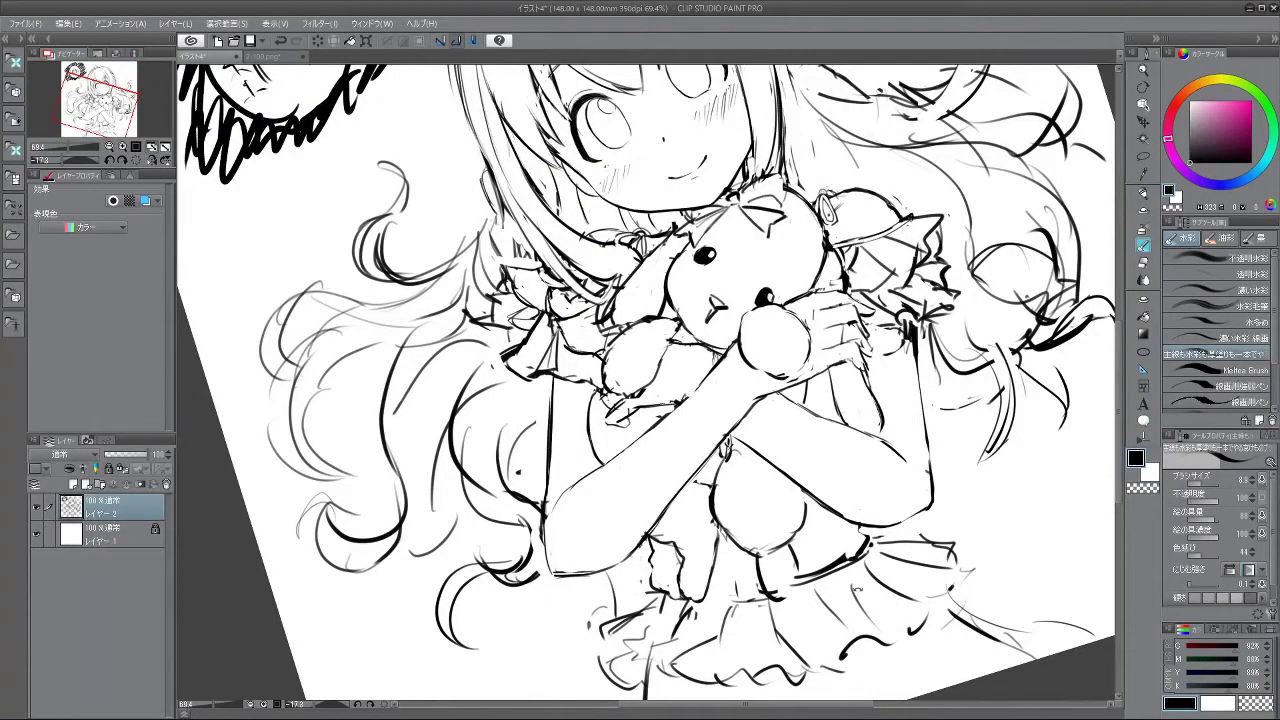
pyautogui.moveTo(855, 577); pyautogui.dragTo(685, 590)
pyautogui.hotkey('ctrl', 'z')
pyautogui.moveTo(796, 559); pyautogui.dragTo(810, 598)
pyautogui.hotkey('ctrl', 'z')
pyautogui.hotkey('ctrl', 'z')
# - Sketch a small triangular accent on the waistband just below the rear forearm's elbow
pyautogui.click(897, 704)
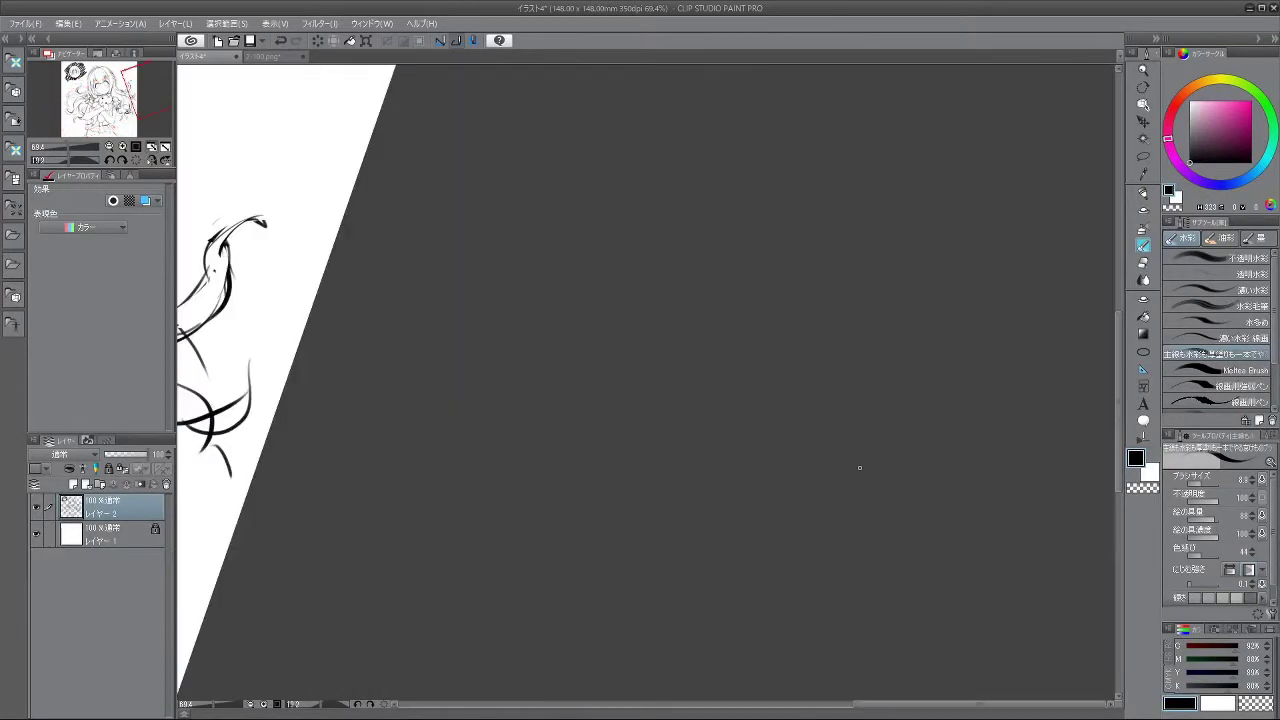
pyautogui.scroll(-11, 648, 370)
pyautogui.moveTo(809, 573); pyautogui.dragTo(972, 530)
pyautogui.moveTo(791, 594); pyautogui.dragTo(899, 560)
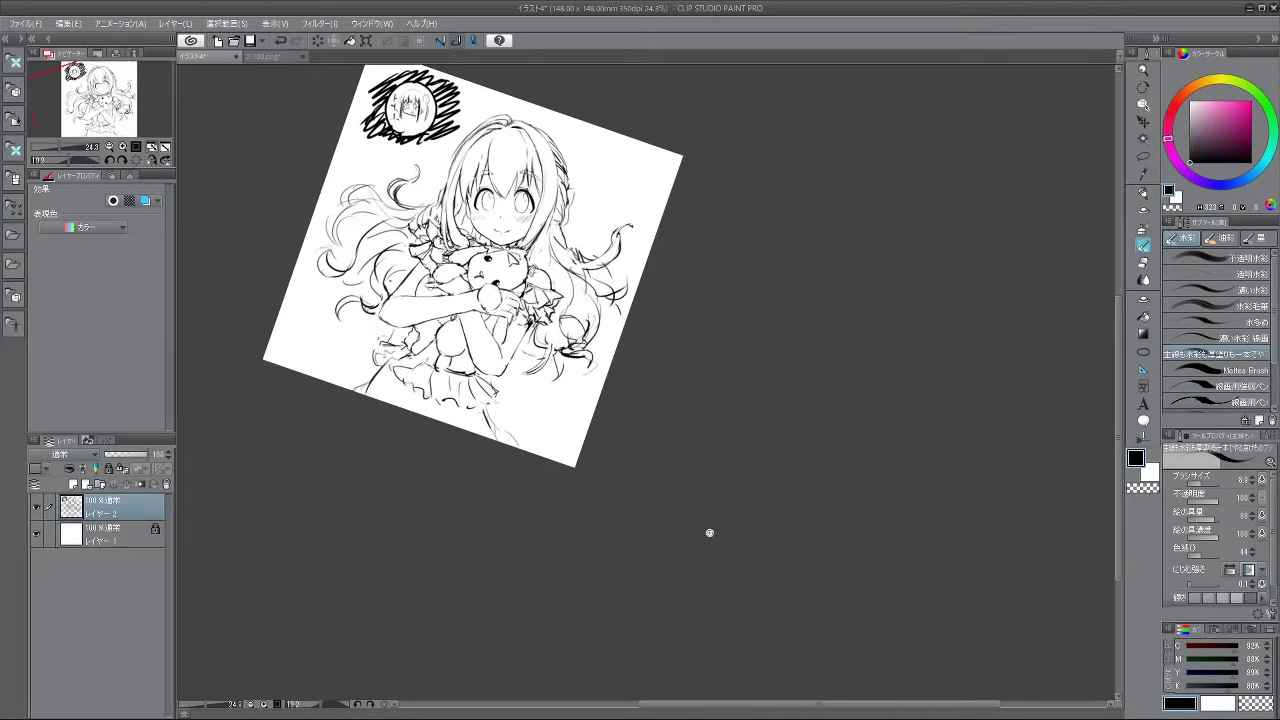
pyautogui.moveTo(706, 537); pyautogui.dragTo(786, 507)
pyautogui.scroll(8, 770, 568)
pyautogui.moveTo(615, 579); pyautogui.dragTo(797, 608)
pyautogui.moveTo(668, 642); pyautogui.dragTo(820, 546)
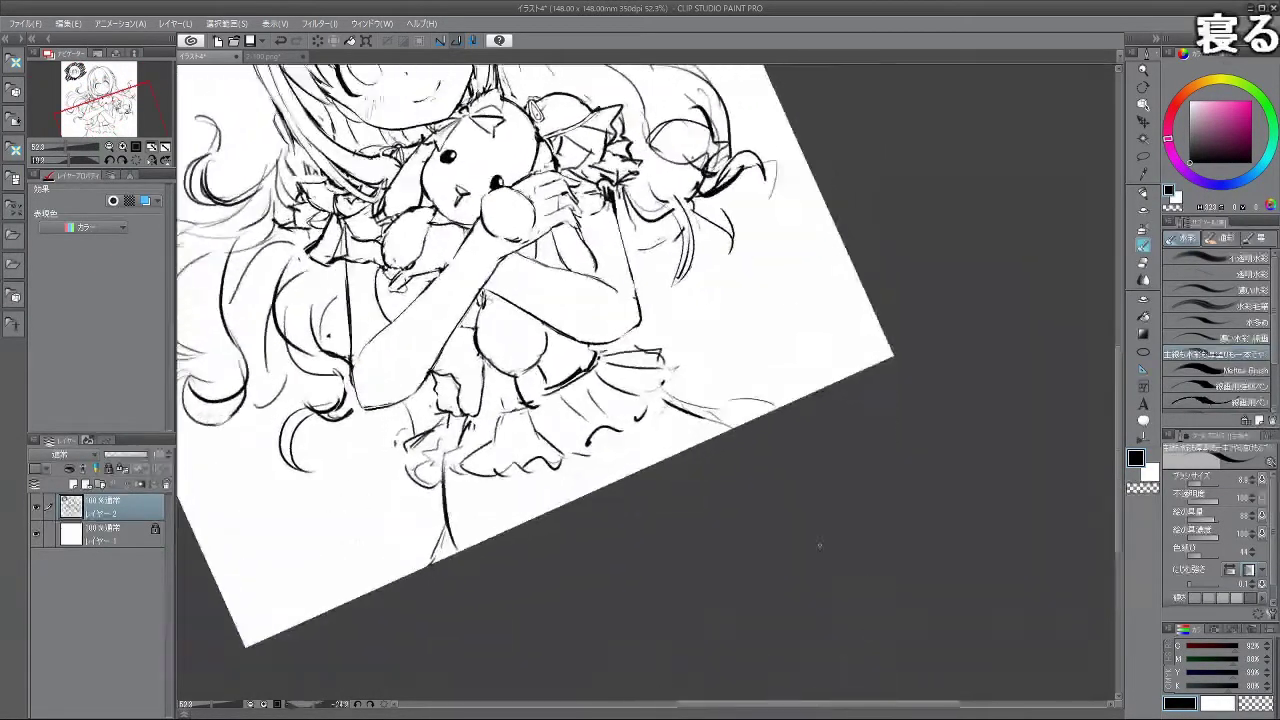
pyautogui.moveTo(605, 408); pyautogui.dragTo(630, 445)
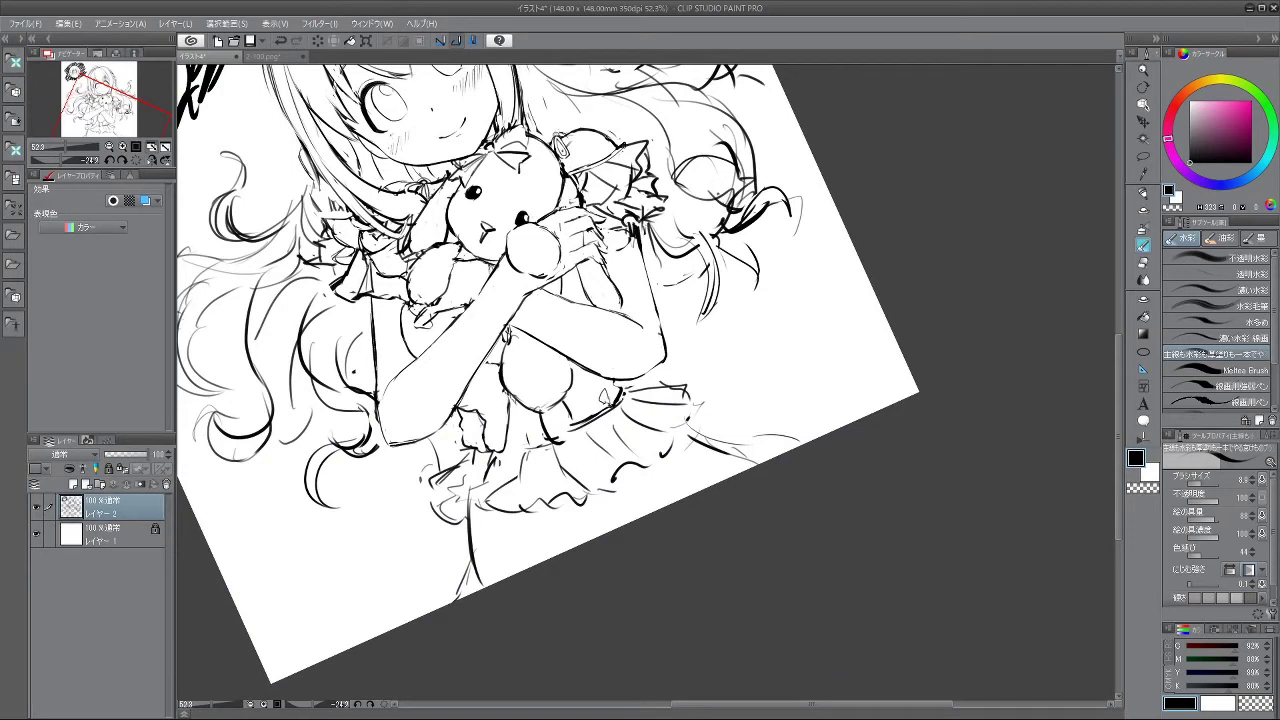
pyautogui.moveTo(589, 404); pyautogui.dragTo(592, 414)
pyautogui.hotkey('ctrl', 'z')
pyautogui.hotkey('ctrl', 'z')
# - Draw the plush bear's short leg below its oval body and connect the waistband line beside it
pyautogui.moveTo(529, 444); pyautogui.dragTo(543, 438)
pyautogui.moveTo(541, 477); pyautogui.dragTo(512, 432)
pyautogui.moveTo(514, 329); pyautogui.dragTo(534, 375)
pyautogui.moveTo(511, 358)
pyautogui.mouseDown()
pyautogui.moveTo(542, 358)
pyautogui.moveTo(494, 347)
pyautogui.mouseUp()
pyautogui.hotkey('ctrl', 'z')
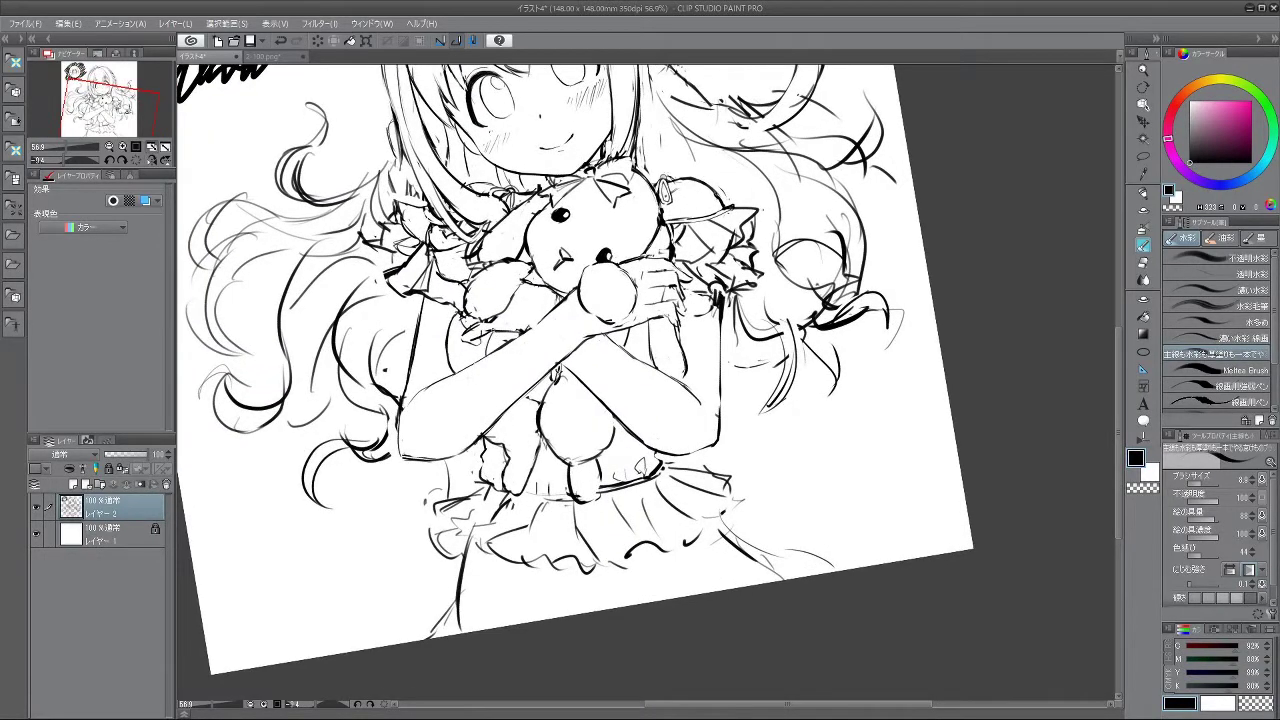
pyautogui.moveTo(495, 348)
pyautogui.mouseDown()
pyautogui.moveTo(594, 529)
pyautogui.moveTo(718, 521)
pyautogui.moveTo(757, 492)
pyautogui.moveTo(800, 412)
pyautogui.moveTo(737, 256)
pyautogui.moveTo(626, 232)
pyautogui.moveTo(586, 240)
pyautogui.moveTo(528, 284)
pyautogui.mouseUp()
pyautogui.press('-')
pyautogui.press('-')
pyautogui.press('-')
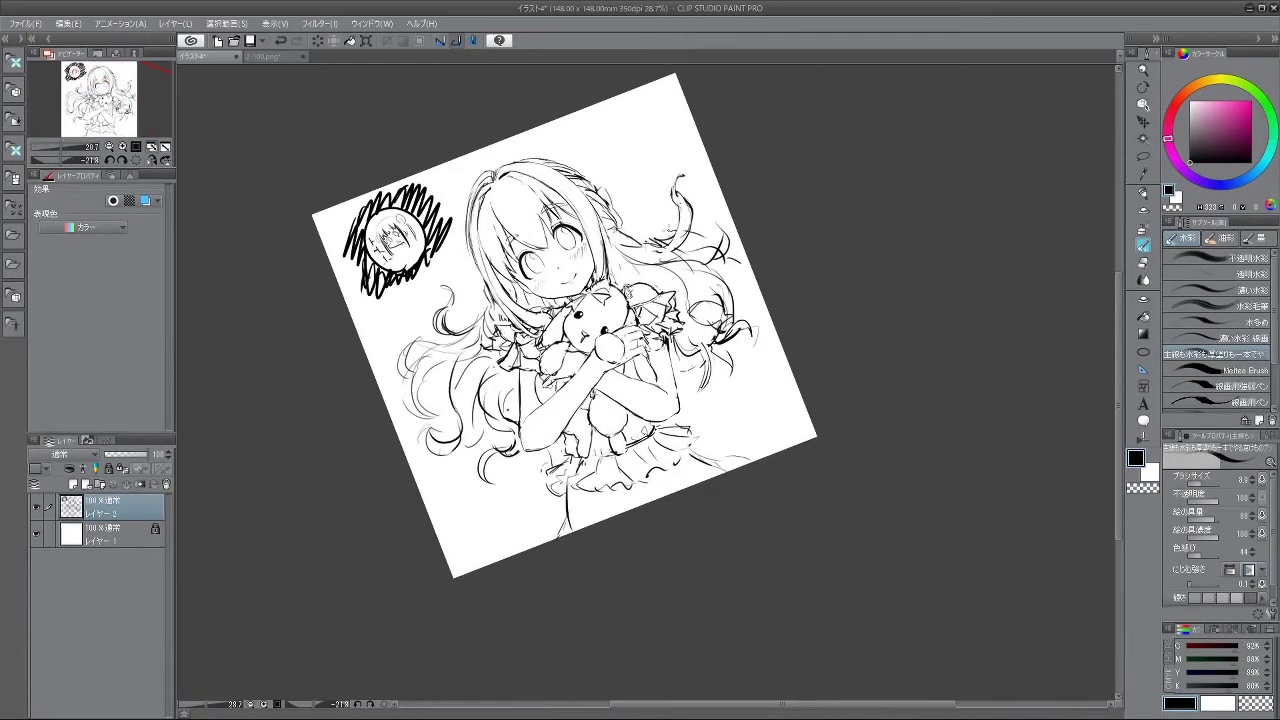
pyautogui.scroll(3, 545, 350)
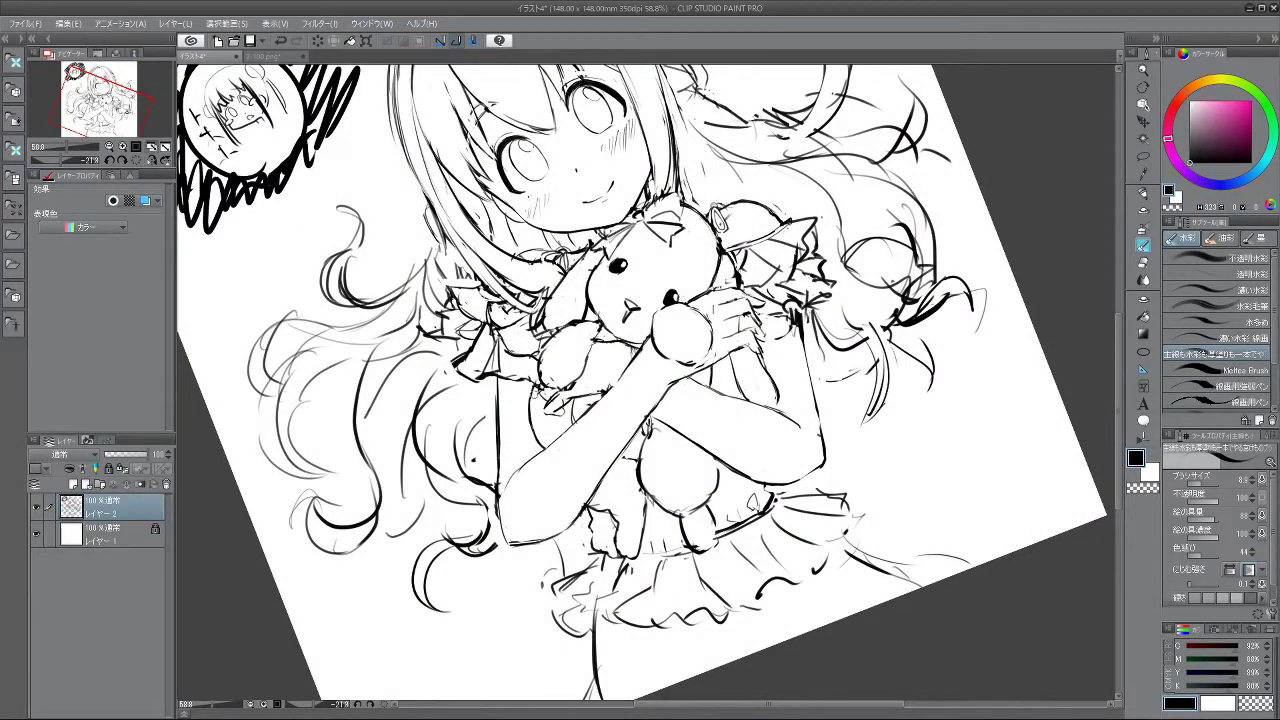
pyautogui.hotkey('ctrl', 'z')
# - Touch up the small triangular accent on the waistband and the lines around it
pyautogui.moveTo(511, 629)
pyautogui.mouseDown()
pyautogui.moveTo(771, 636)
pyautogui.moveTo(929, 393)
pyautogui.moveTo(801, 619)
pyautogui.mouseUp()
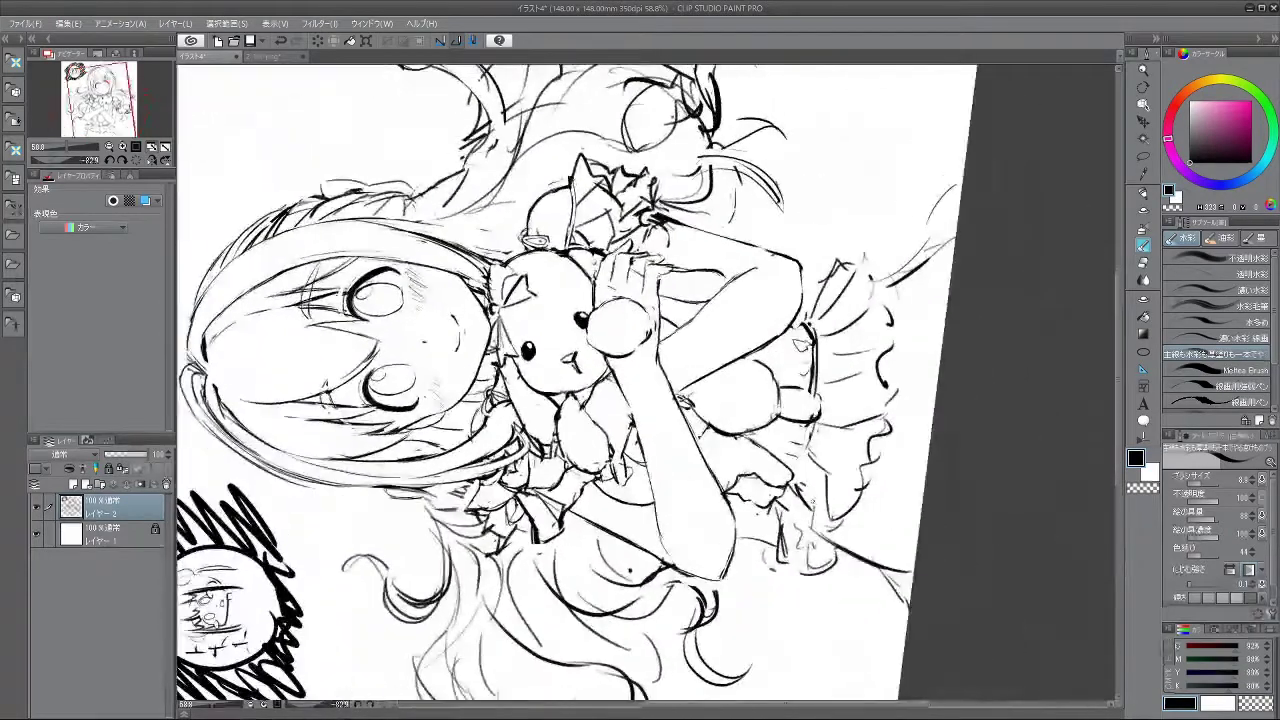
pyautogui.scroll(-4, 797, 506)
pyautogui.scroll(2, 812, 578)
pyautogui.moveTo(940, 346); pyautogui.dragTo(700, 605)
pyautogui.moveTo(685, 456); pyautogui.dragTo(701, 420)
pyautogui.scroll(3, 683, 488)
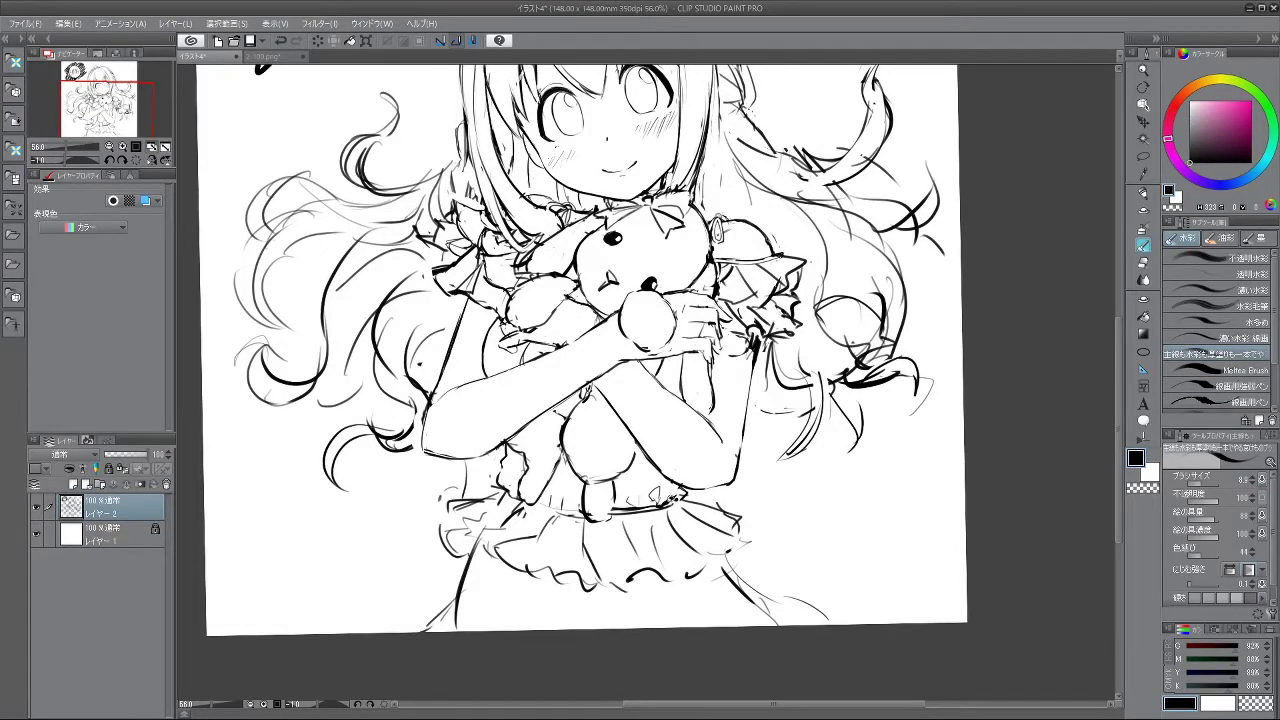
pyautogui.moveTo(656, 495); pyautogui.dragTo(688, 492)
pyautogui.hotkey('ctrl', 'z')
pyautogui.moveTo(656, 496); pyautogui.dragTo(686, 500)
pyautogui.moveTo(751, 652)
pyautogui.mouseDown()
pyautogui.moveTo(794, 634)
pyautogui.moveTo(926, 366)
pyautogui.moveTo(597, 168)
pyautogui.moveTo(480, 222)
pyautogui.moveTo(686, 619)
pyautogui.moveTo(673, 615)
pyautogui.mouseUp()
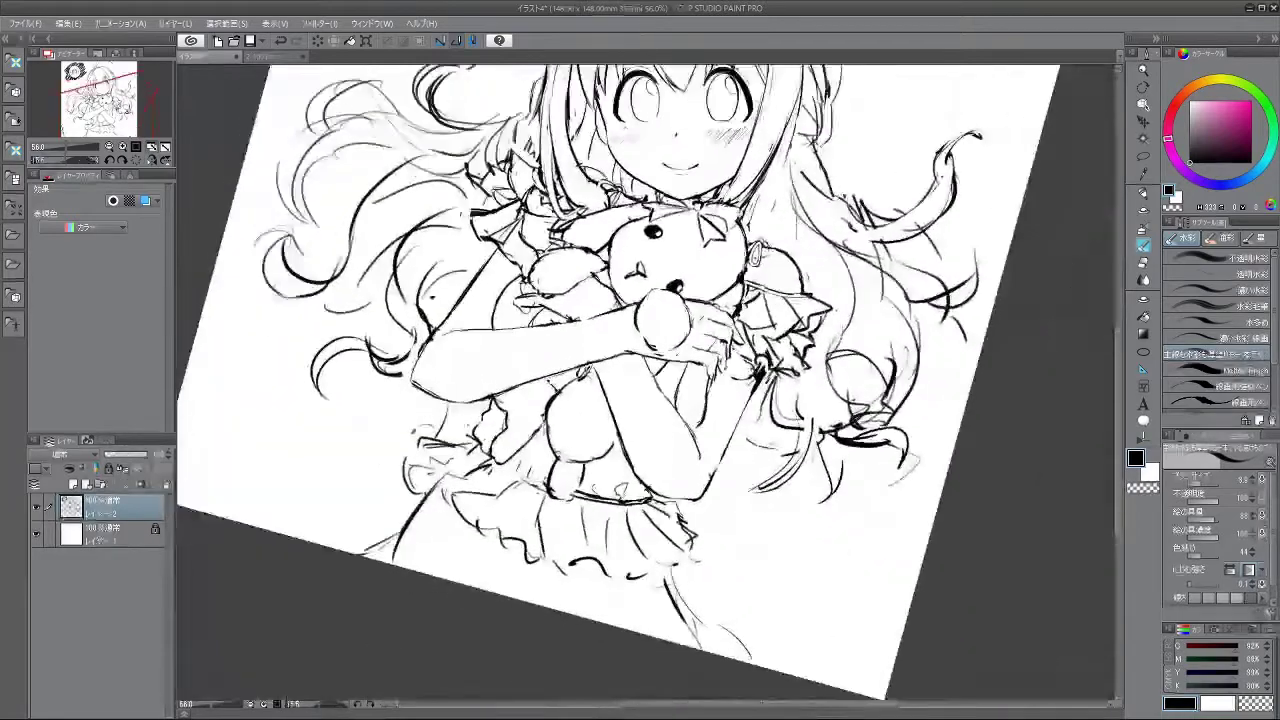
pyautogui.moveTo(675, 570)
pyautogui.mouseDown()
pyautogui.moveTo(738, 658)
pyautogui.moveTo(650, 590)
pyautogui.moveTo(675, 563)
pyautogui.mouseUp()
pyautogui.moveTo(736, 626); pyautogui.dragTo(783, 603)
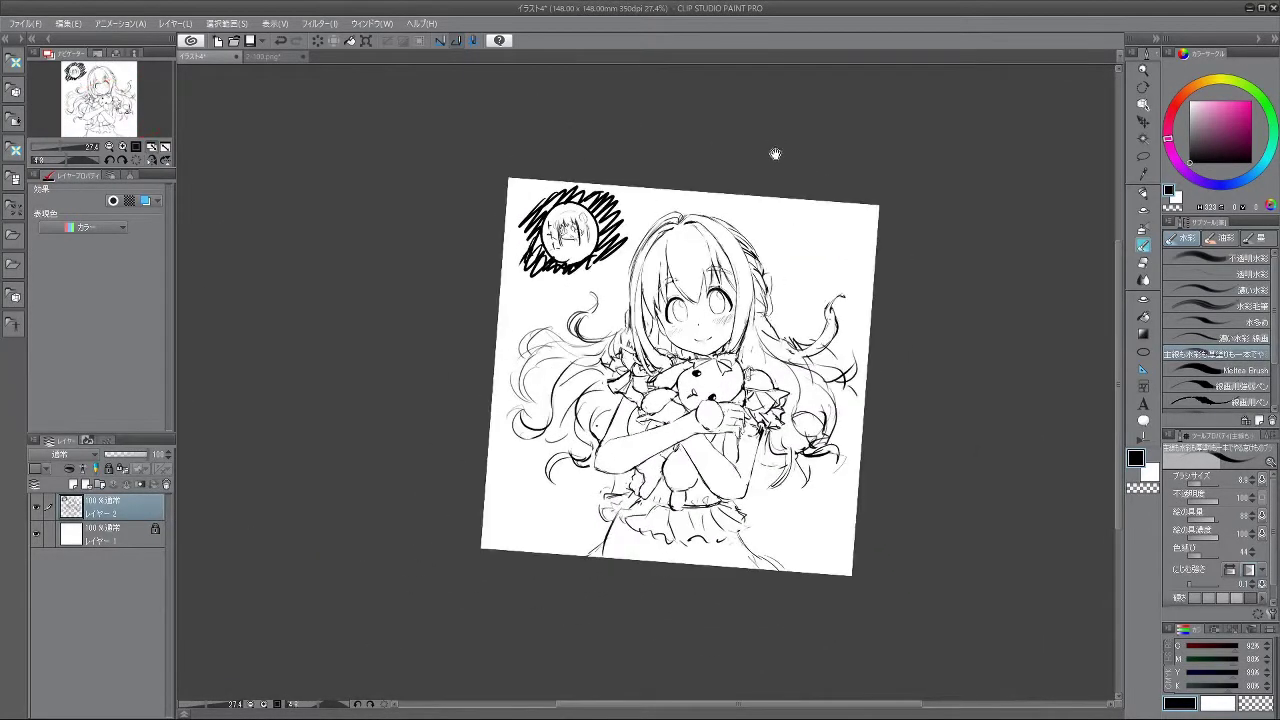
pyautogui.moveTo(774, 143); pyautogui.dragTo(758, 149)
pyautogui.moveTo(658, 272); pyautogui.dragTo(673, 283)
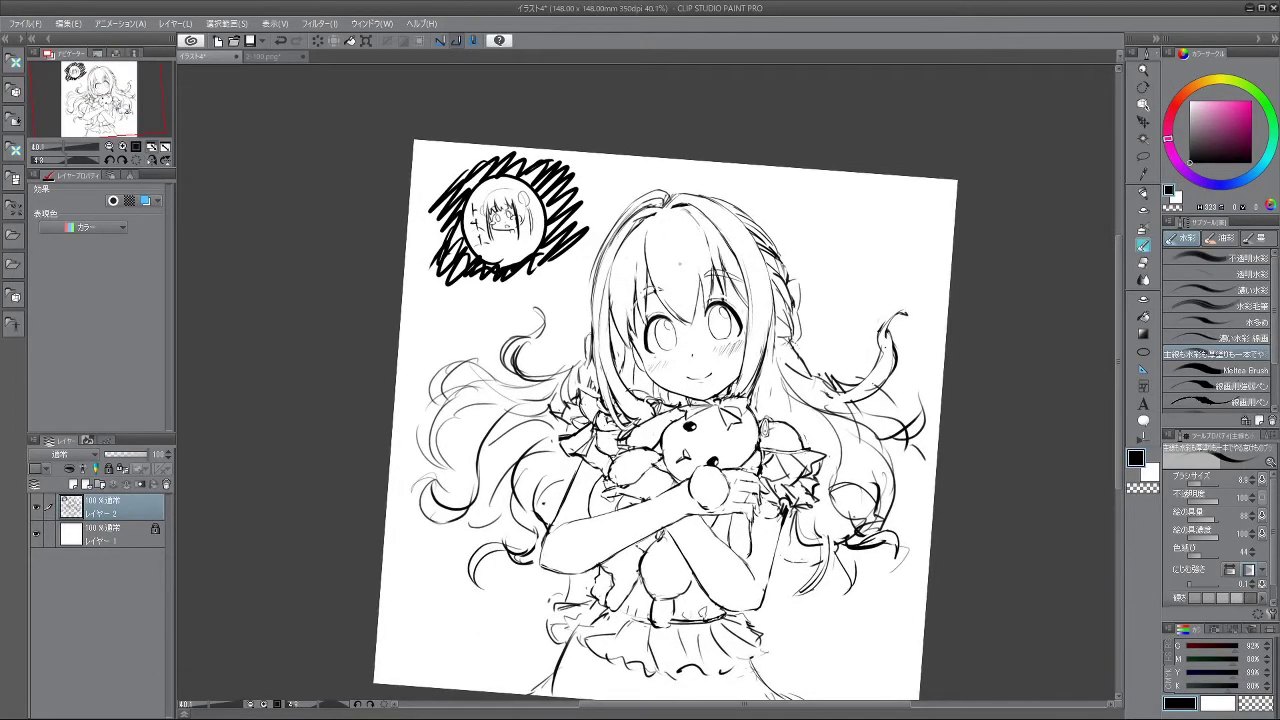
pyautogui.moveTo(708, 562); pyautogui.dragTo(458, 374)
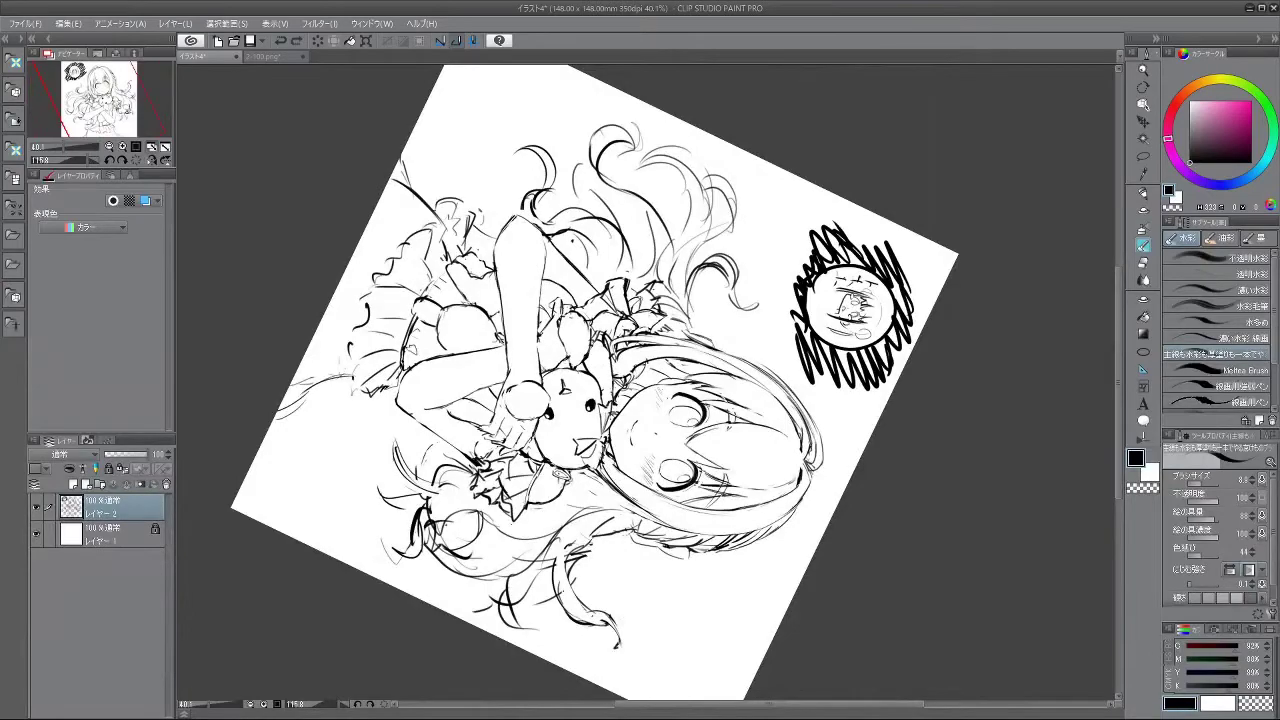
pyautogui.moveTo(726, 668); pyautogui.dragTo(836, 270)
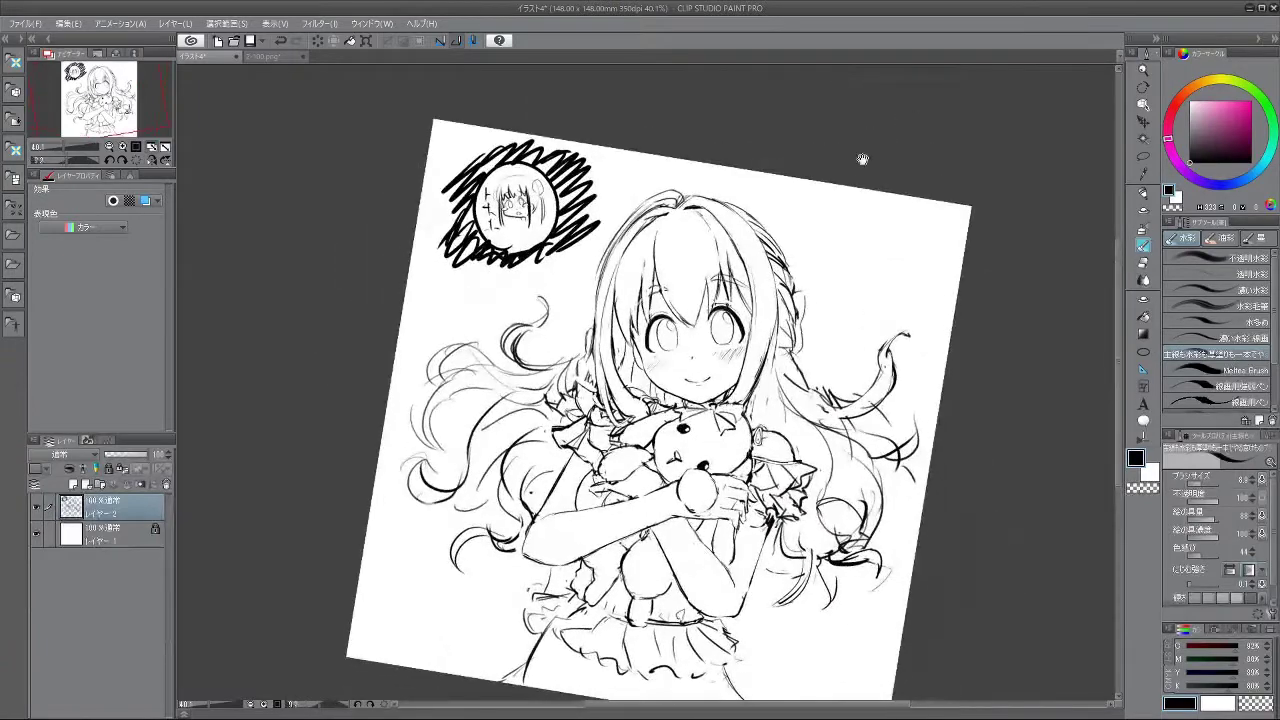
pyautogui.scroll(3, 736, 418)
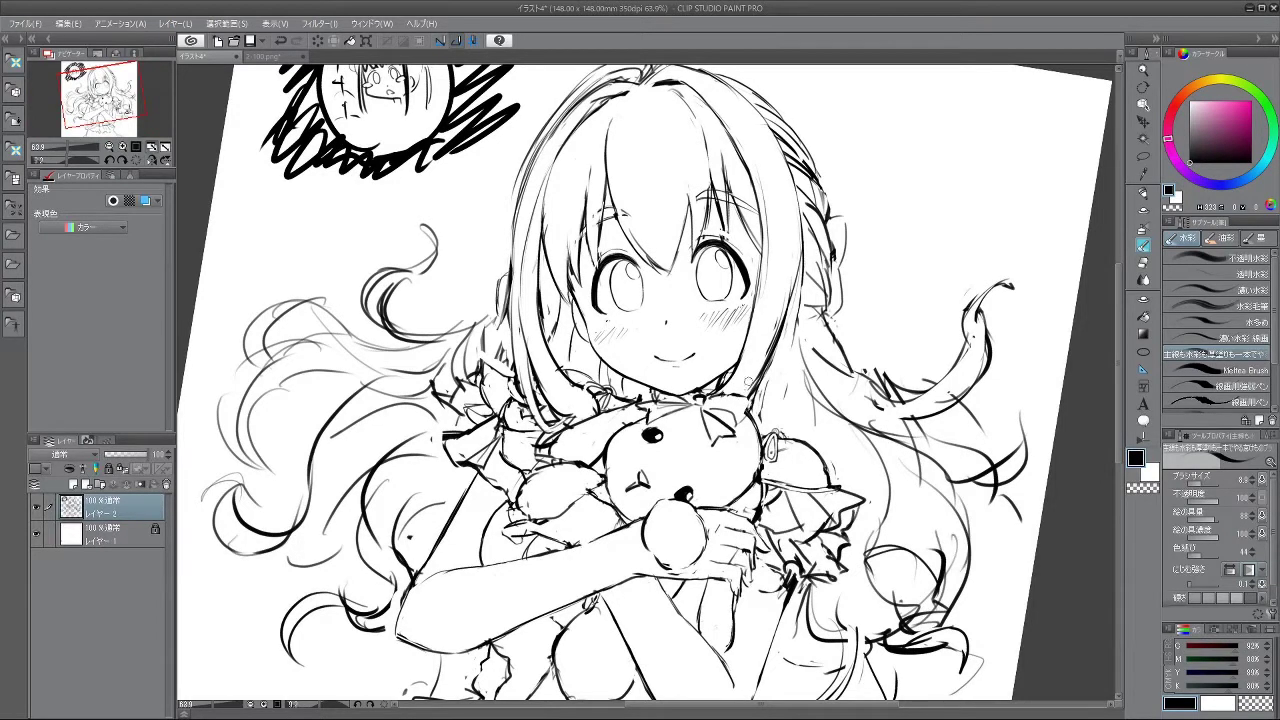
pyautogui.hotkey('ctrl', 'z')
pyautogui.moveTo(777, 335); pyautogui.dragTo(744, 387)
pyautogui.hotkey('ctrl', 'z')
pyautogui.moveTo(535, 313); pyautogui.dragTo(576, 407)
pyautogui.hotkey('ctrl', 'z')
pyautogui.hotkey('ctrl', 'z')
pyautogui.moveTo(534, 298); pyautogui.dragTo(594, 421)
pyautogui.hotkey('ctrl', 'z')
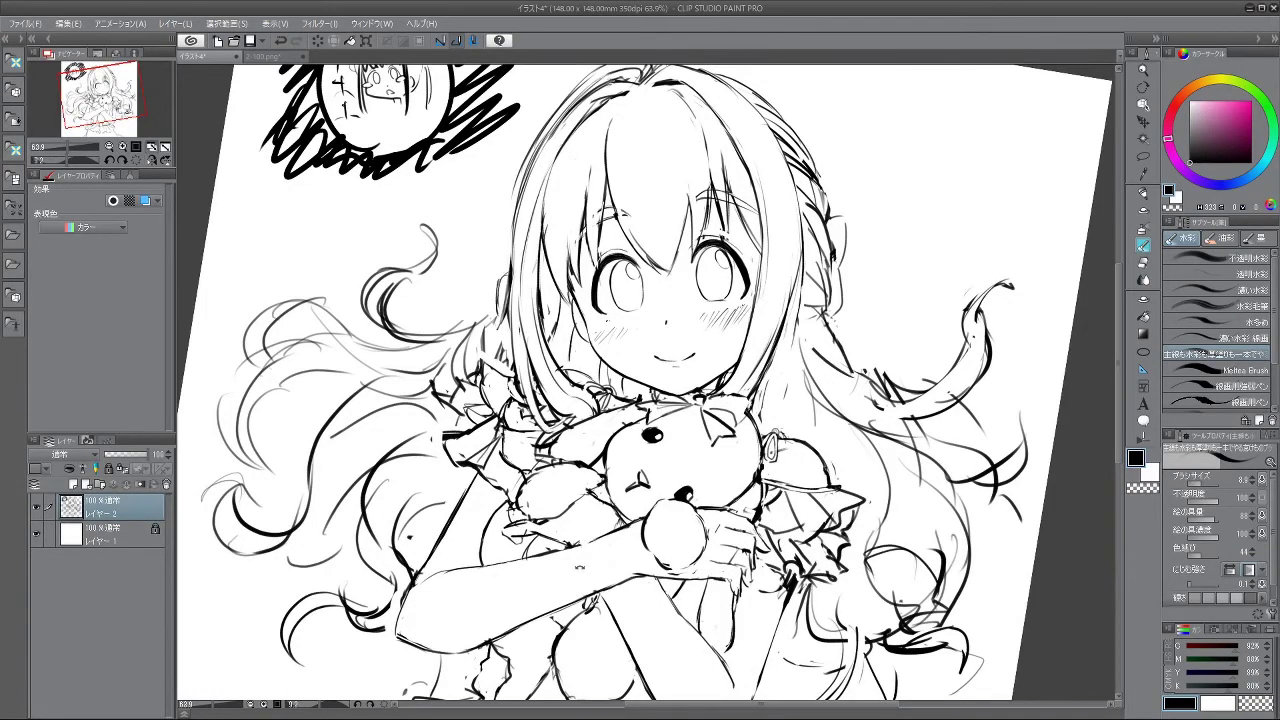
pyautogui.press('-')
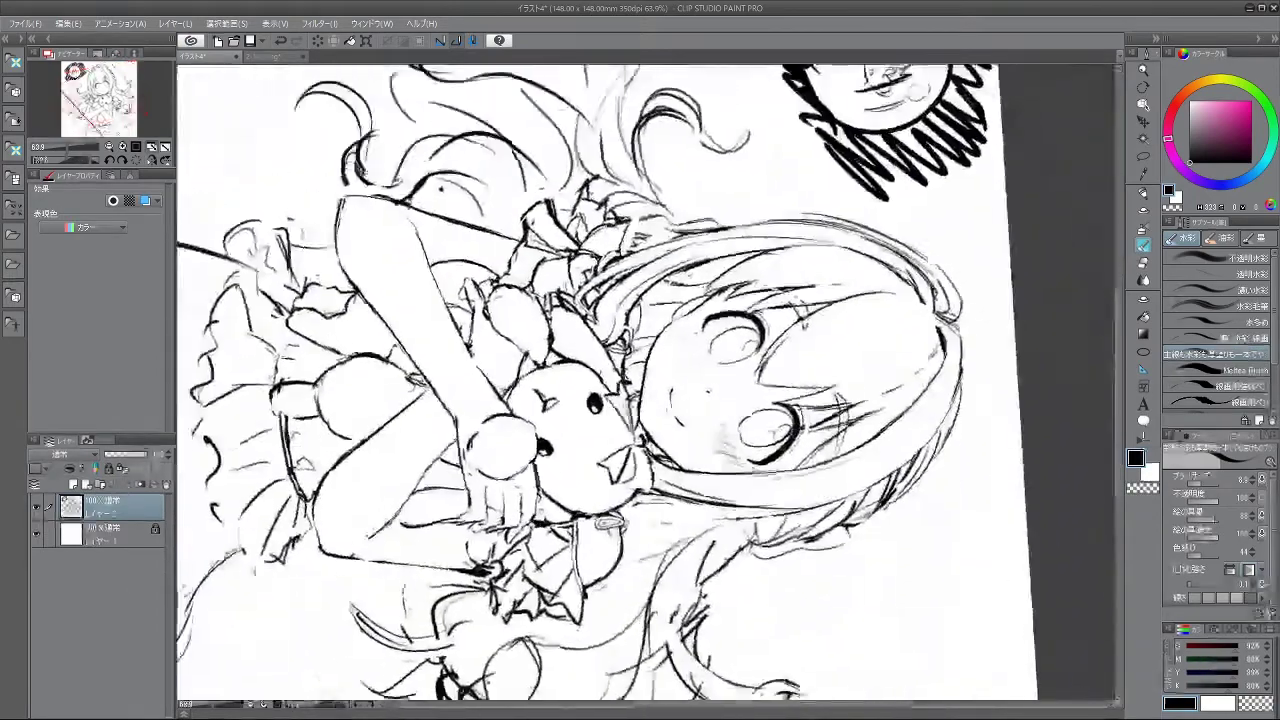
pyautogui.press('-')
pyautogui.hotkey('ctrl', 'z')
pyautogui.moveTo(574, 246); pyautogui.dragTo(564, 338)
pyautogui.hotkey('ctrl', 'z')
pyautogui.hotkey('ctrl', 'z')
pyautogui.press('-')
pyautogui.press('^')
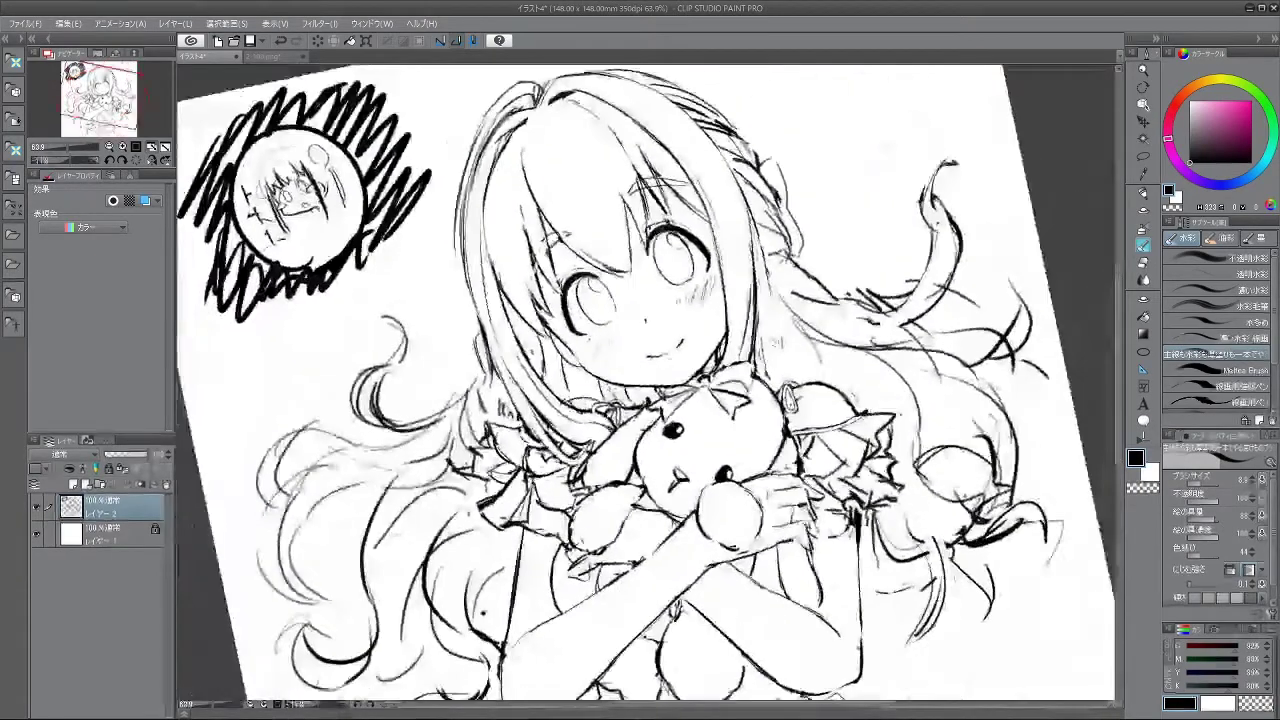
# - Examine the whole sketch at several zoom levels and rotations to check its overall balance
pyautogui.scroll(-6, 803, 382)
pyautogui.scroll(3, 803, 382)
pyautogui.scroll(3, 1020, 396)
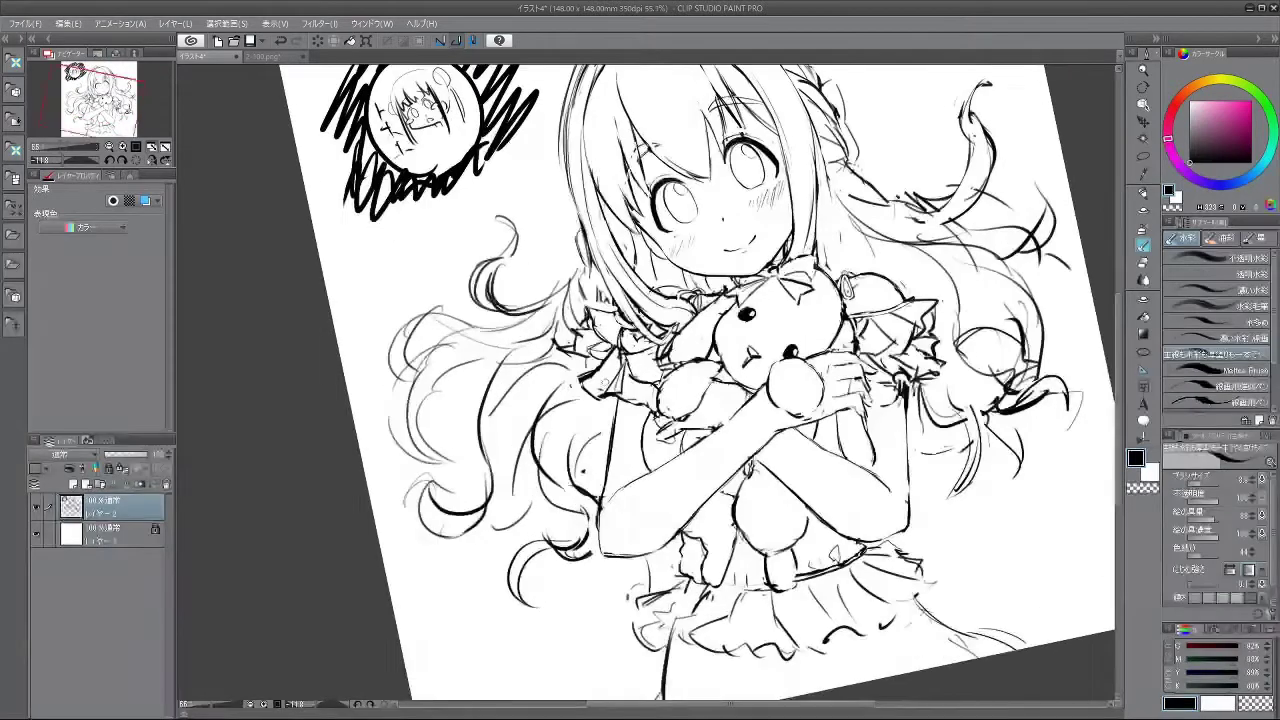
pyautogui.press('-')
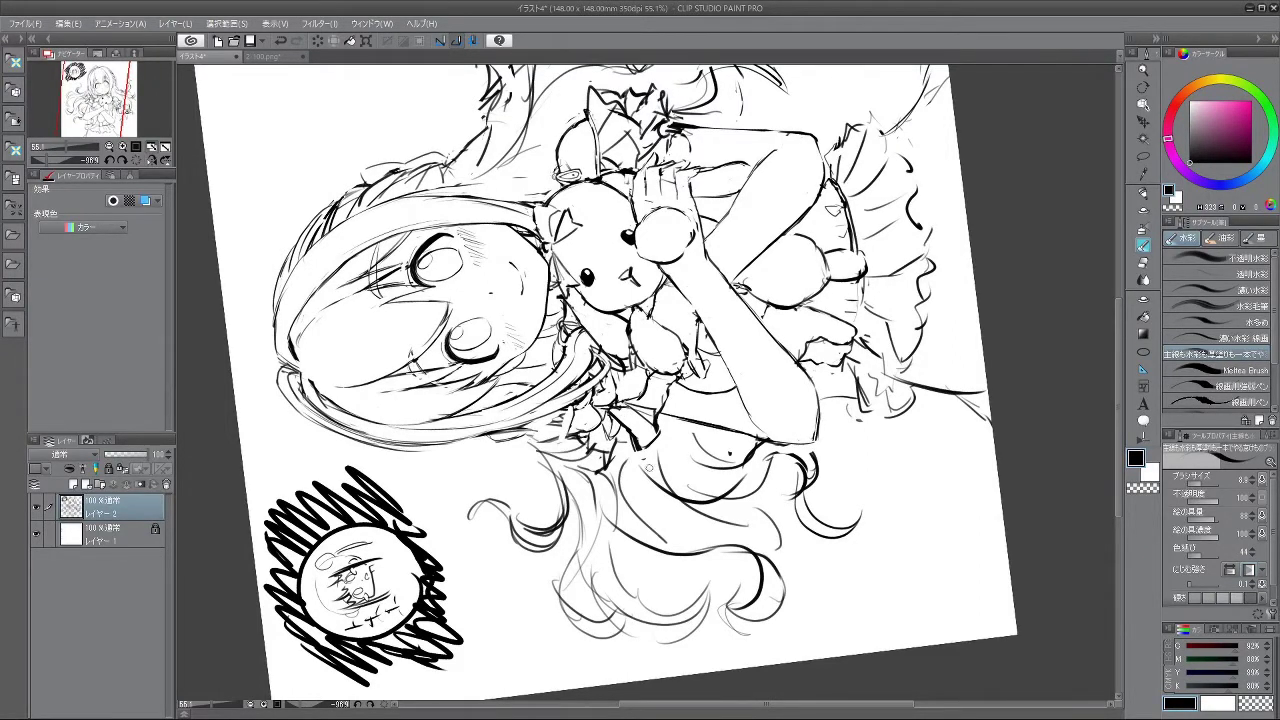
pyautogui.moveTo(797, 426); pyautogui.dragTo(662, 540)
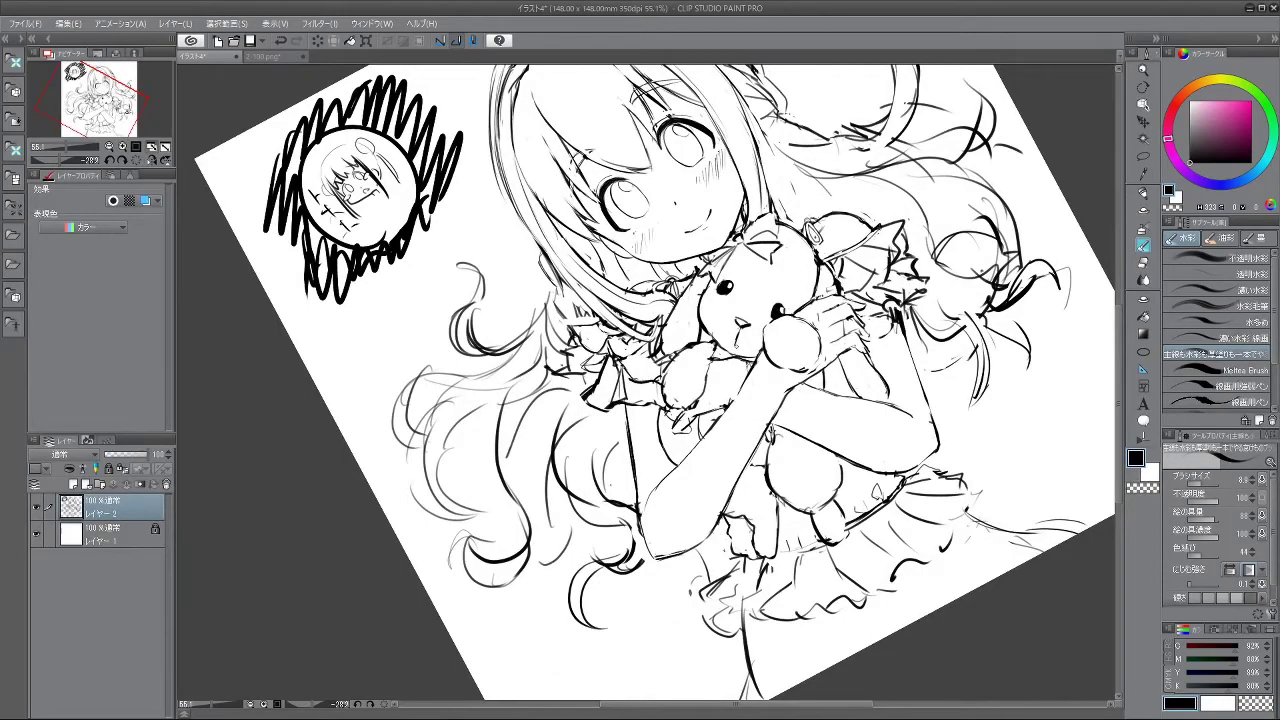
pyautogui.moveTo(722, 552); pyautogui.dragTo(777, 514)
pyautogui.moveTo(816, 558); pyautogui.dragTo(700, 560)
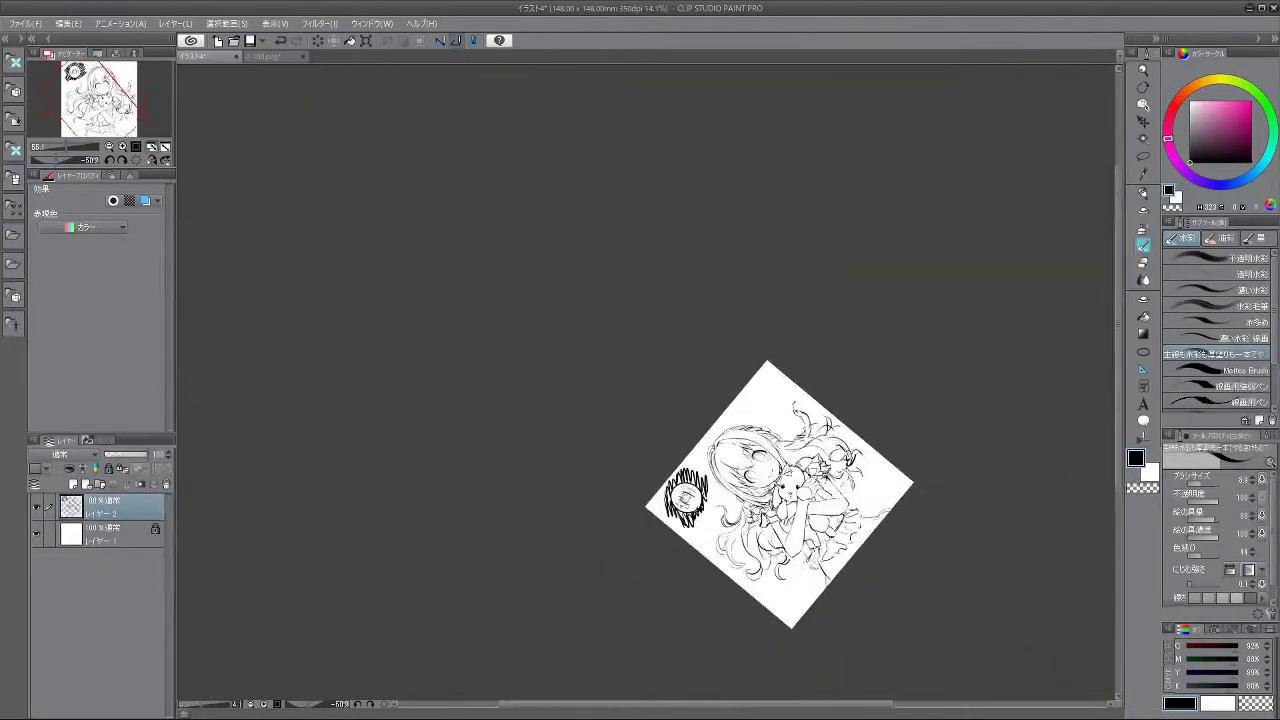
pyautogui.moveTo(843, 530); pyautogui.dragTo(803, 375)
pyautogui.moveTo(829, 322); pyautogui.dragTo(870, 334)
pyautogui.moveTo(800, 455); pyautogui.dragTo(742, 552)
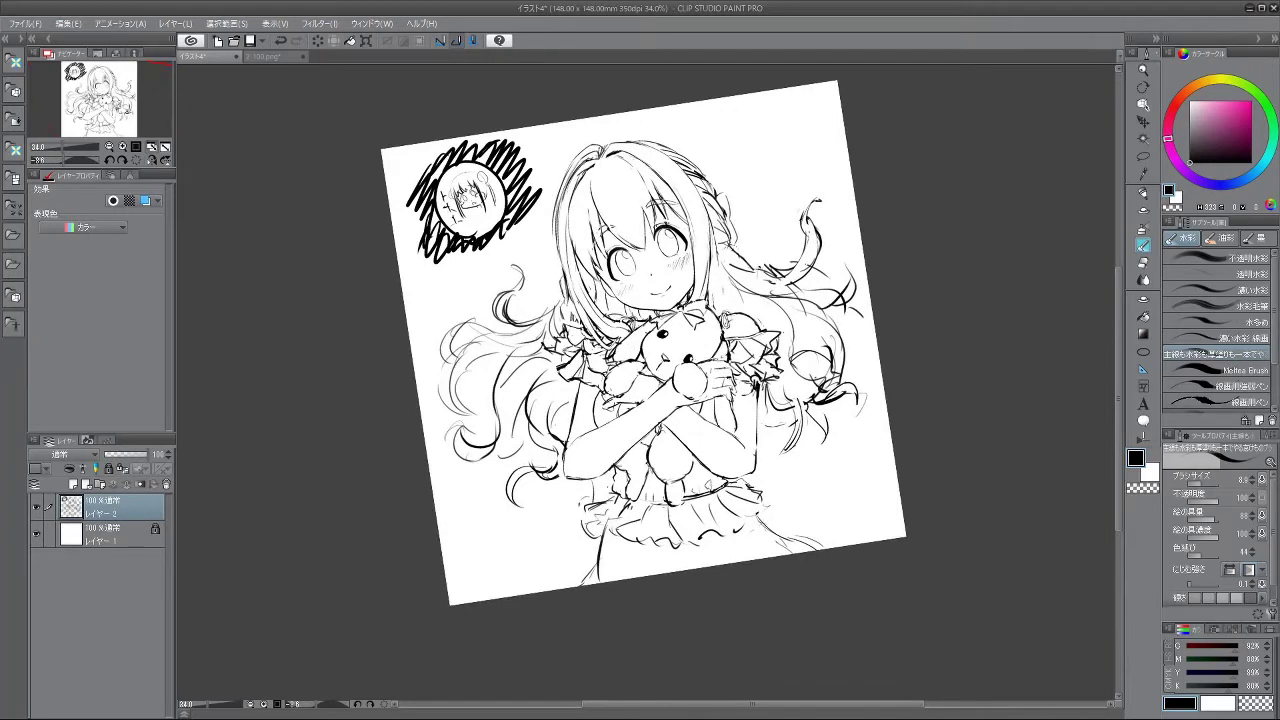
pyautogui.press('super+d')
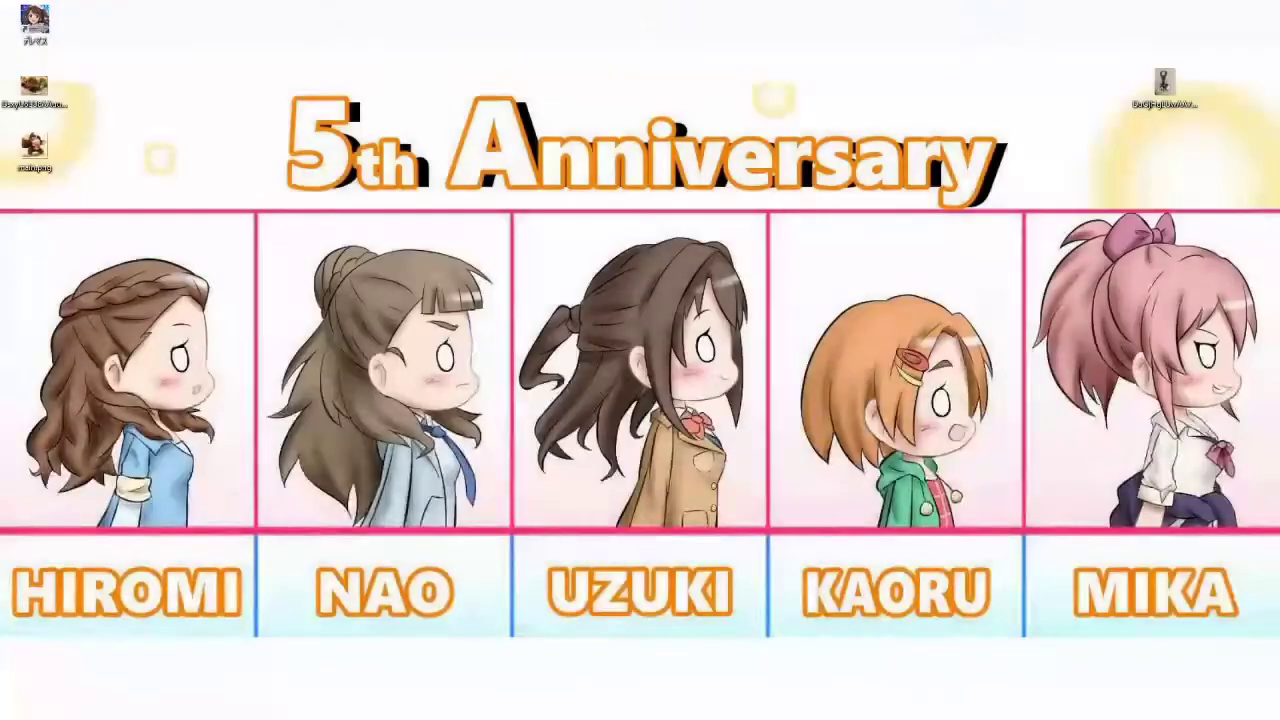
pyautogui.press('super+d')
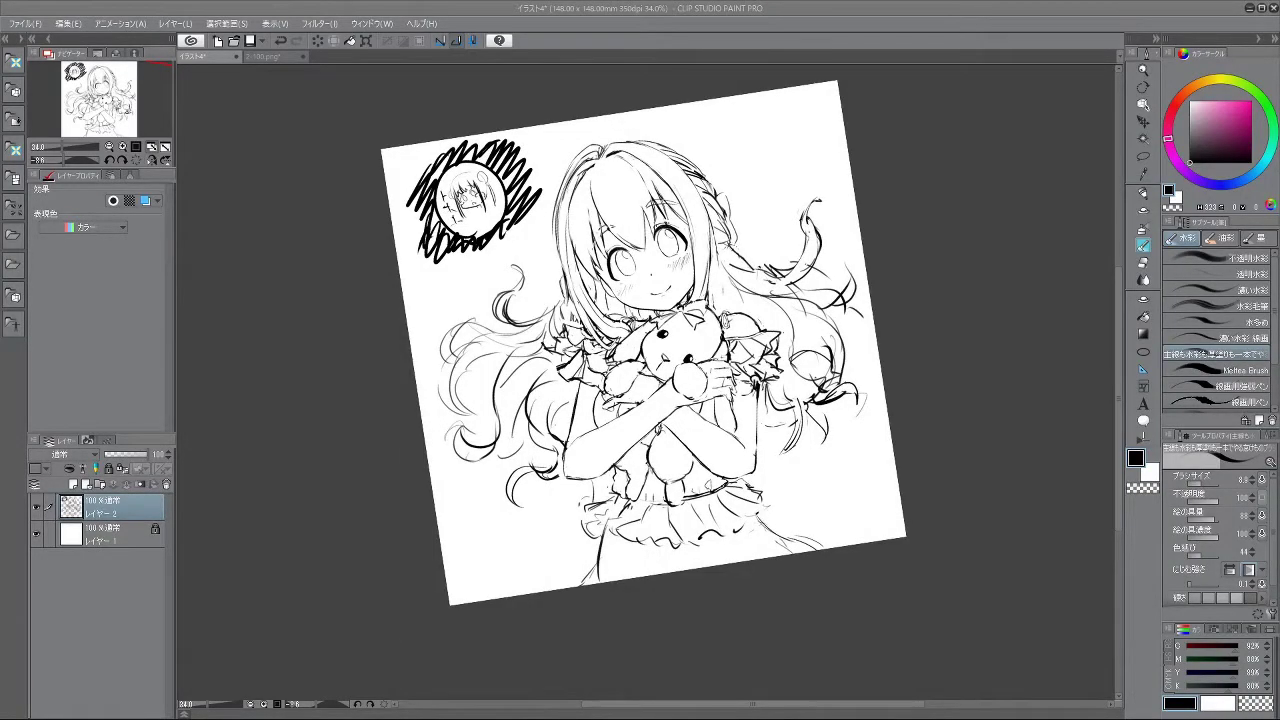
pyautogui.click(730, 394)
pyautogui.hotkey('ctrl', 'z')
# - Rework the outline of the plush bear's limb below the girl's hand and the bear's cheek edge beside the sleeve frill
pyautogui.moveTo(730, 394); pyautogui.dragTo(728, 362)
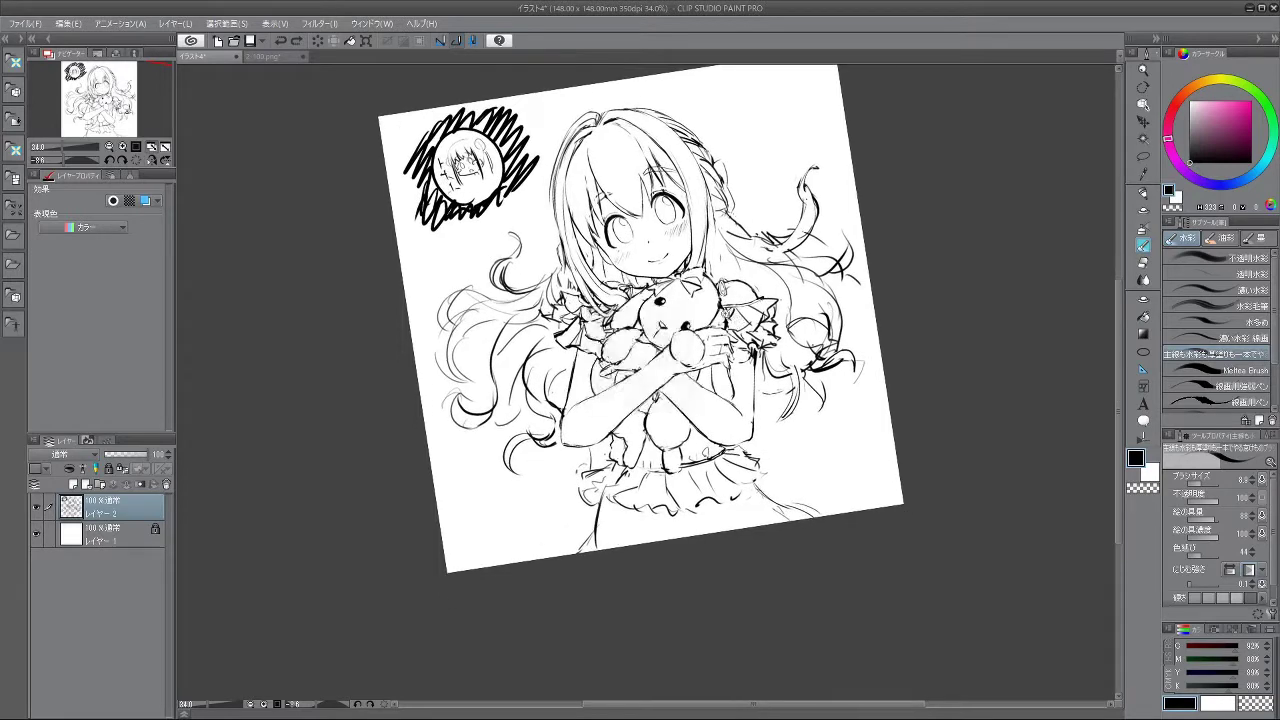
pyautogui.moveTo(726, 318); pyautogui.dragTo(800, 318)
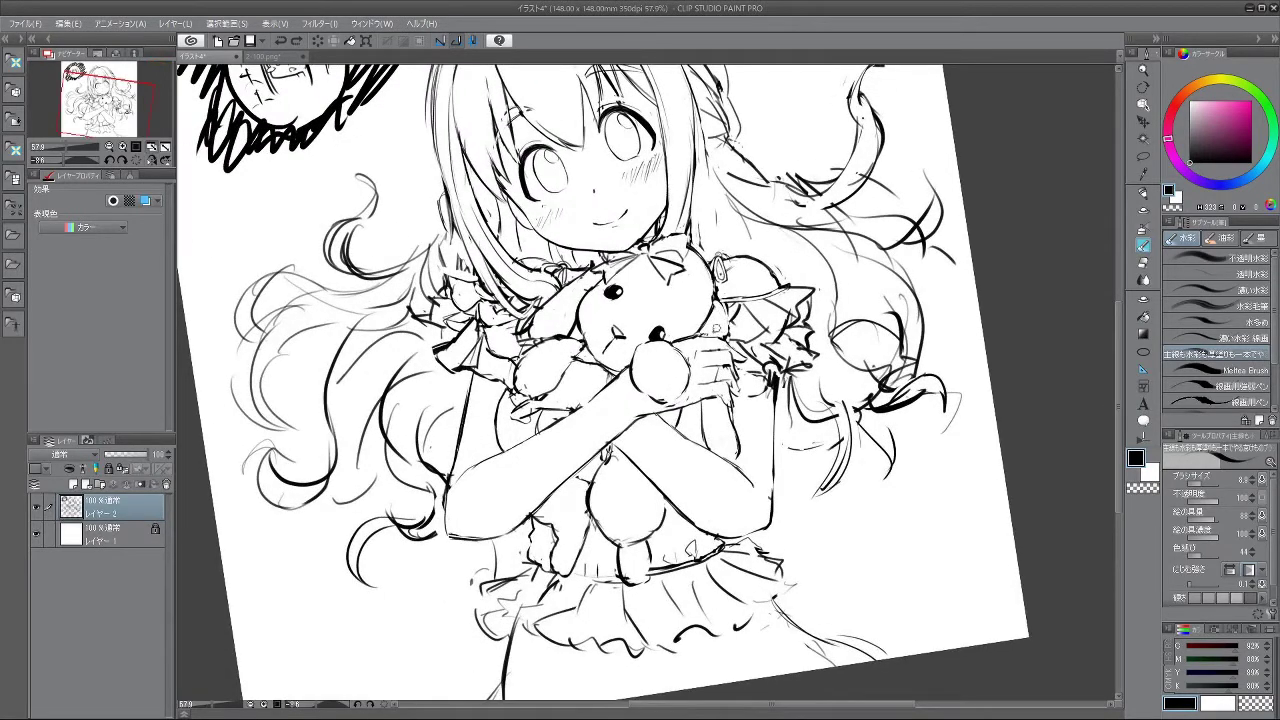
pyautogui.moveTo(726, 330); pyautogui.dragTo(726, 340)
pyautogui.moveTo(703, 406); pyautogui.dragTo(707, 439)
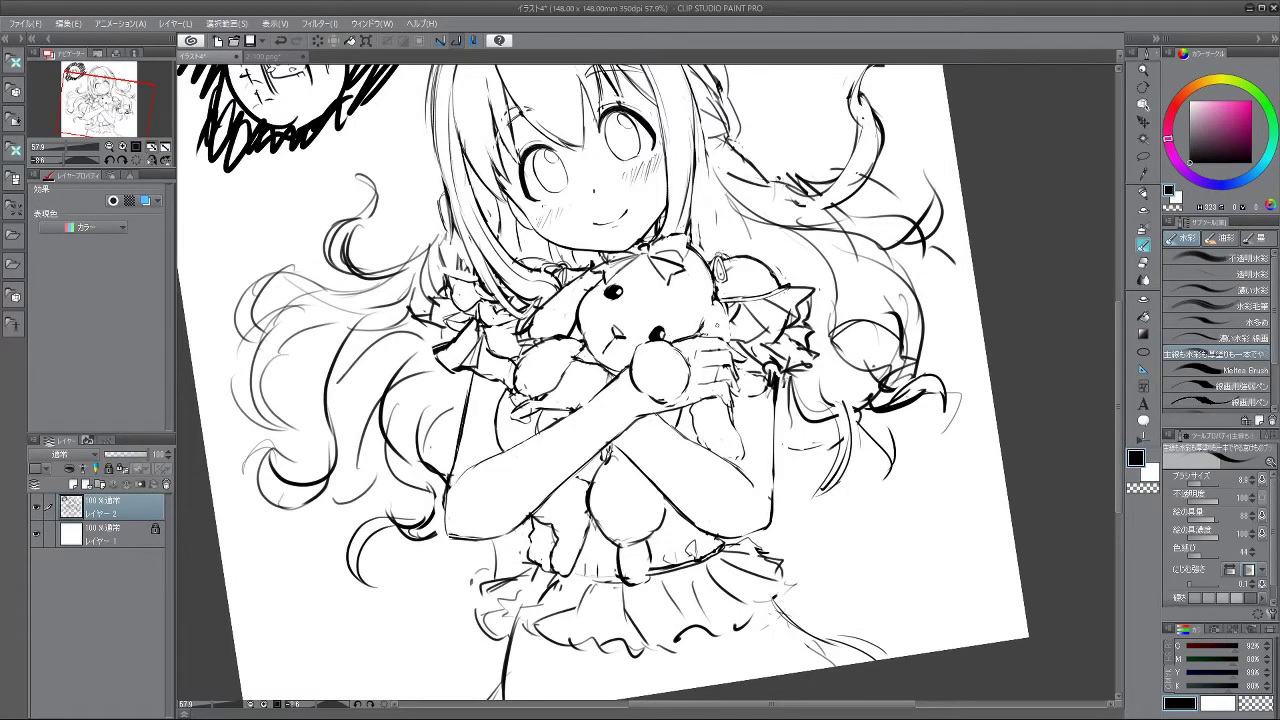
pyautogui.hotkey('ctrl', 'z')
pyautogui.moveTo(716, 297); pyautogui.dragTo(728, 333)
pyautogui.hotkey('ctrl', 'z')
pyautogui.moveTo(709, 305); pyautogui.dragTo(701, 333)
# - Sketch a small ribbon under the plush bear's chin, between its oval limb and the front forearm
pyautogui.moveTo(621, 514)
pyautogui.mouseDown()
pyautogui.moveTo(760, 458)
pyautogui.moveTo(782, 412)
pyautogui.mouseUp()
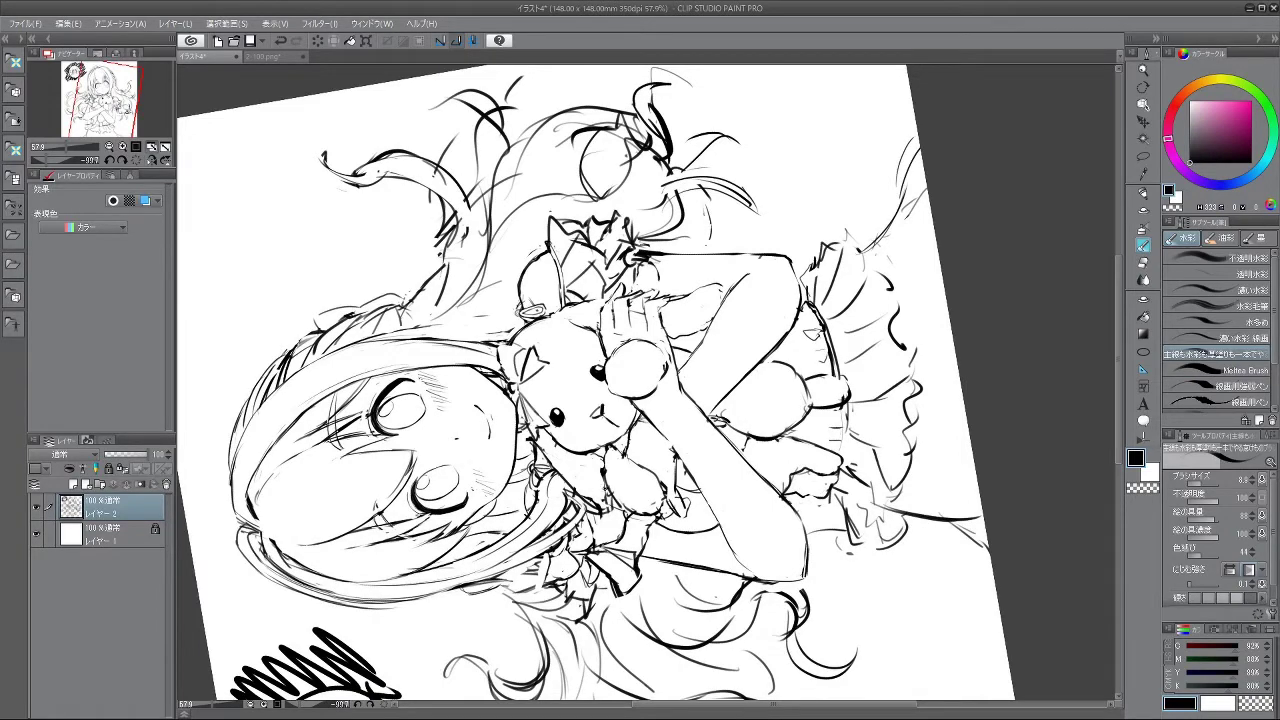
pyautogui.moveTo(616, 508)
pyautogui.mouseDown()
pyautogui.moveTo(530, 438)
pyautogui.moveTo(522, 413)
pyautogui.mouseUp()
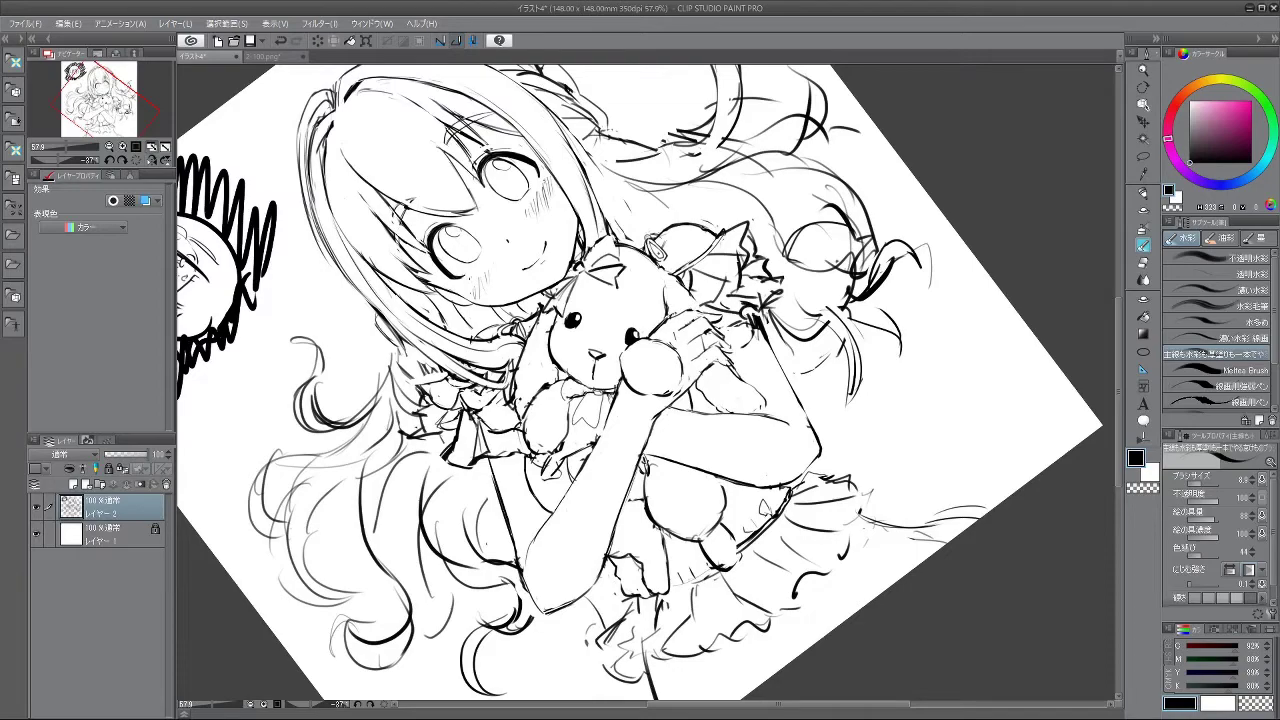
pyautogui.moveTo(592, 400)
pyautogui.mouseDown()
pyautogui.moveTo(674, 431)
pyautogui.moveTo(600, 416)
pyautogui.mouseUp()
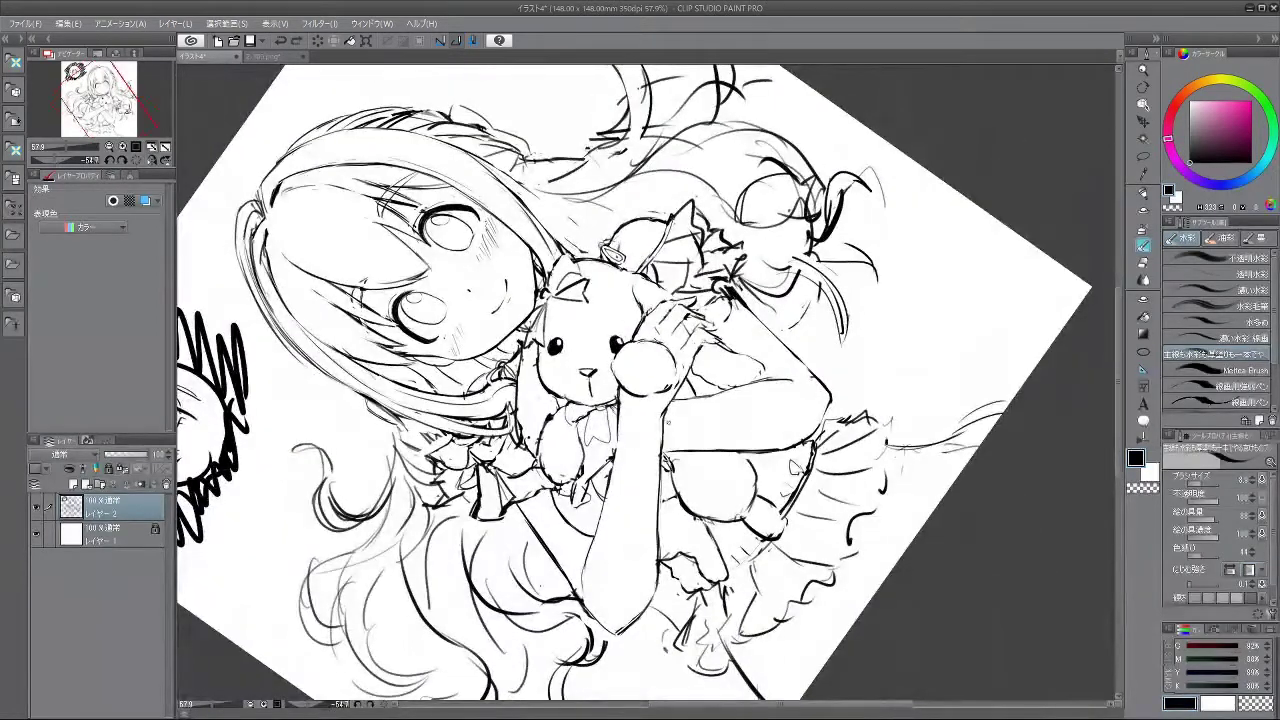
pyautogui.moveTo(592, 400)
pyautogui.mouseDown()
pyautogui.moveTo(591, 370)
pyautogui.moveTo(599, 415)
pyautogui.moveTo(630, 440)
pyautogui.moveTo(680, 430)
pyautogui.moveTo(700, 390)
pyautogui.moveTo(690, 355)
pyautogui.mouseUp()
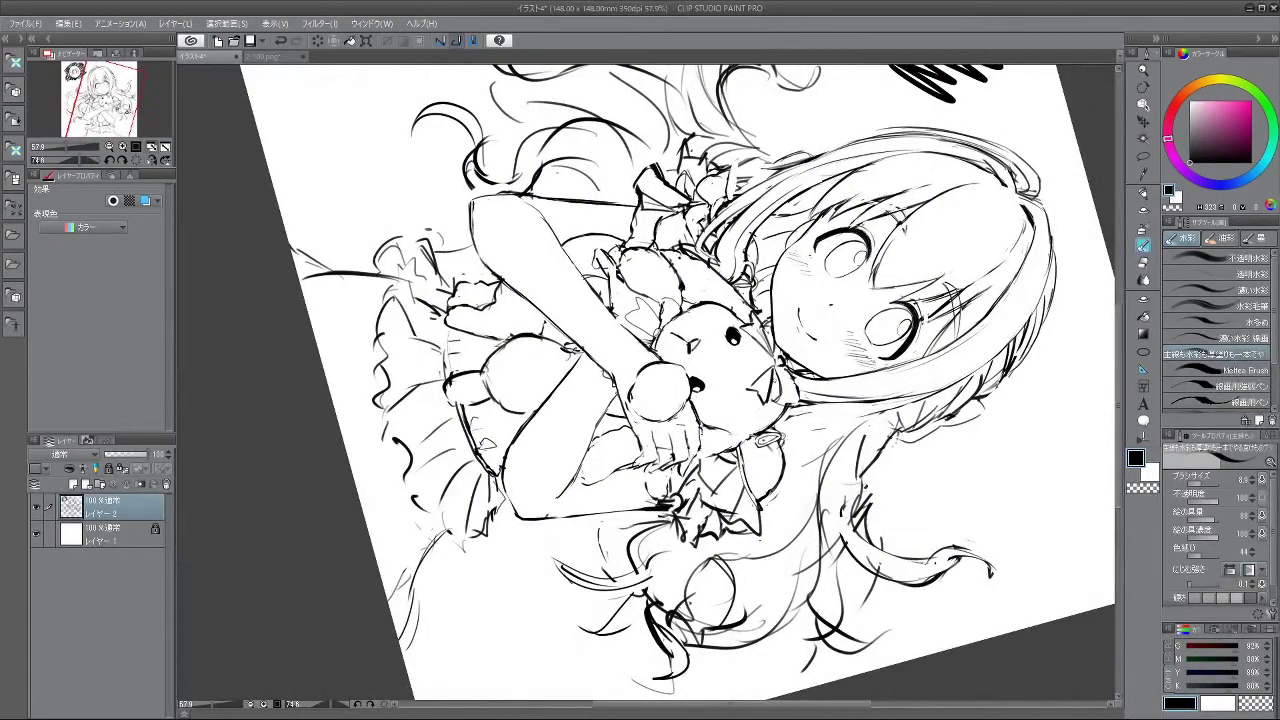
pyautogui.moveTo(746, 377); pyautogui.dragTo(656, 284)
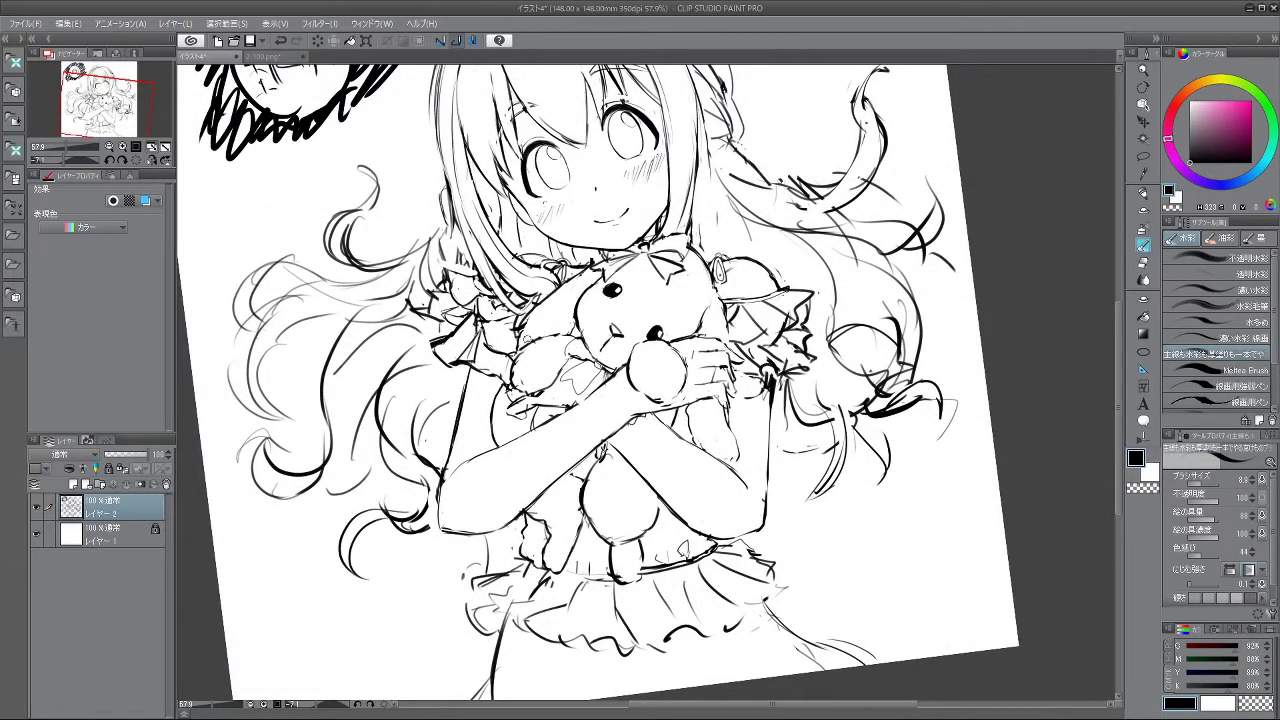
# - Redraw the curled ends of the hair lock beneath the sleeve frill on the side of the plush bear's ear loop
pyautogui.moveTo(567, 631)
pyautogui.mouseDown()
pyautogui.moveTo(880, 350)
pyautogui.moveTo(780, 210)
pyautogui.moveTo(470, 260)
pyautogui.moveTo(764, 557)
pyautogui.moveTo(796, 373)
pyautogui.mouseUp()
pyautogui.moveTo(694, 229); pyautogui.dragTo(575, 248)
pyautogui.moveTo(720, 458); pyautogui.dragTo(681, 405)
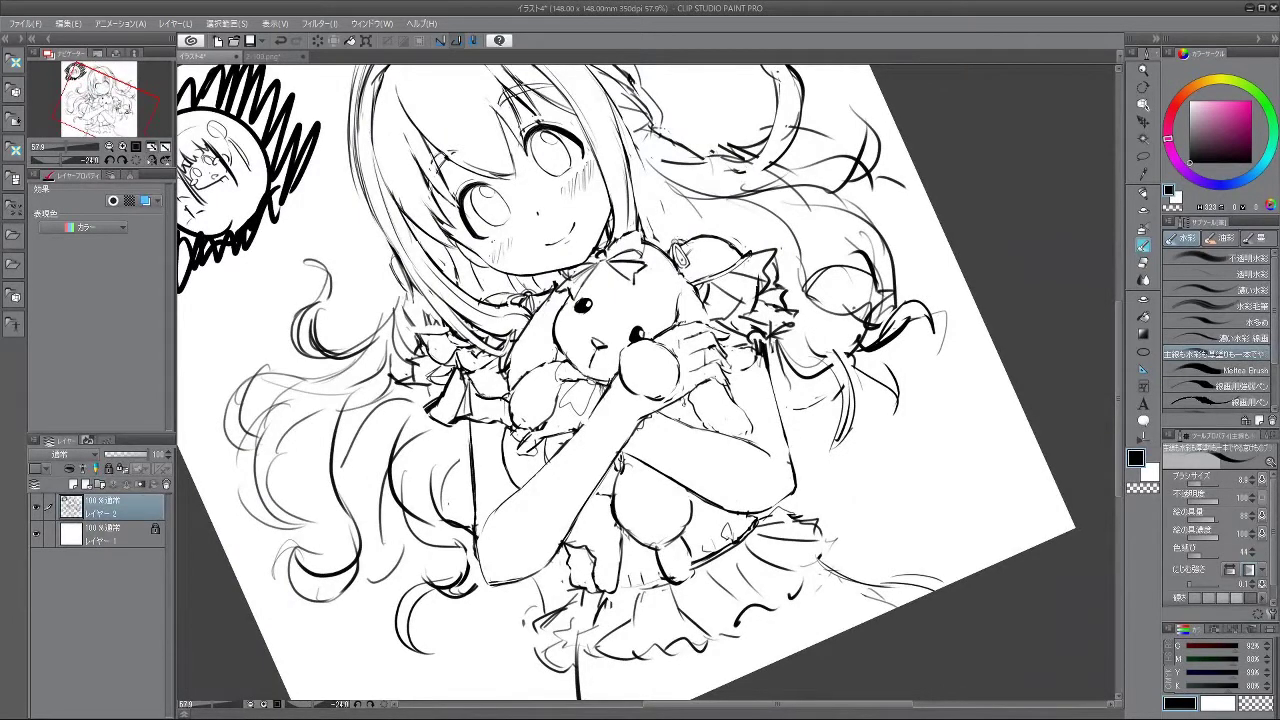
pyautogui.moveTo(686, 424); pyautogui.dragTo(676, 413)
pyautogui.click(749, 291)
pyautogui.moveTo(484, 377); pyautogui.dragTo(492, 387)
pyautogui.moveTo(549, 453); pyautogui.dragTo(567, 292)
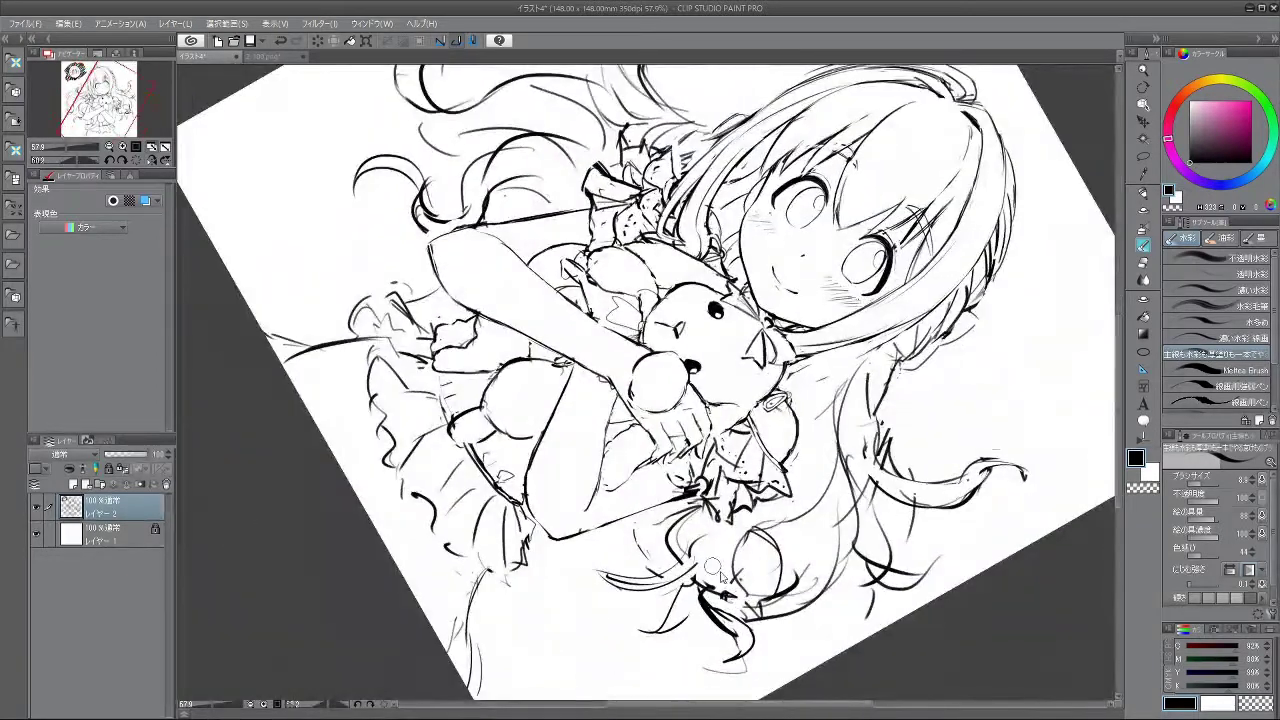
pyautogui.moveTo(714, 573)
pyautogui.mouseDown()
pyautogui.moveTo(740, 610)
pyautogui.moveTo(723, 600)
pyautogui.moveTo(729, 623)
pyautogui.moveTo(712, 605)
pyautogui.moveTo(737, 607)
pyautogui.moveTo(738, 625)
pyautogui.moveTo(732, 588)
pyautogui.moveTo(710, 581)
pyautogui.moveTo(709, 613)
pyautogui.mouseUp()
pyautogui.hotkey('ctrl', 'z')
pyautogui.moveTo(707, 536); pyautogui.dragTo(716, 583)
pyautogui.moveTo(711, 539); pyautogui.dragTo(696, 562)
pyautogui.moveTo(665, 652); pyautogui.dragTo(745, 634)
pyautogui.moveTo(755, 505)
pyautogui.mouseDown()
pyautogui.moveTo(740, 543)
pyautogui.moveTo(724, 539)
pyautogui.mouseUp()
pyautogui.moveTo(726, 538); pyautogui.dragTo(728, 554)
pyautogui.hotkey('ctrl', 'z')
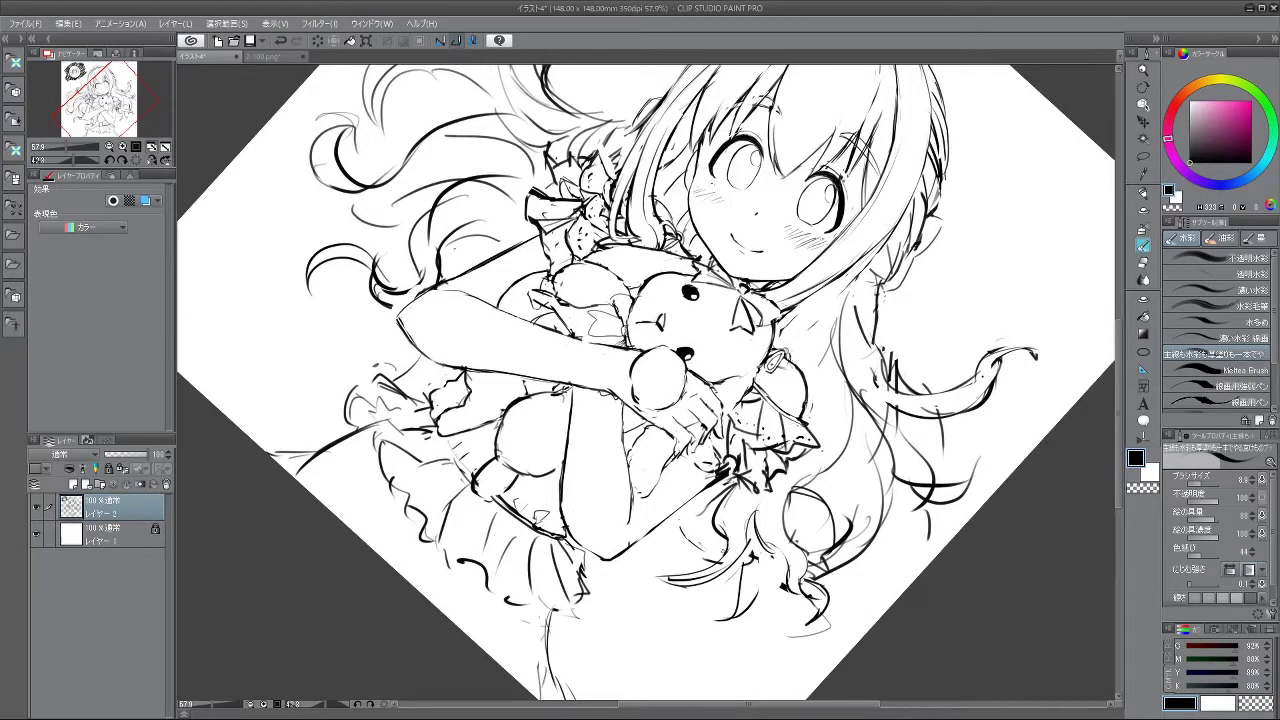
# - Add tapering wavy strands to the hair hanging below that sleeve frill
pyautogui.moveTo(755, 505); pyautogui.dragTo(732, 577)
pyautogui.hotkey('ctrl', 'z')
pyautogui.moveTo(742, 530); pyautogui.dragTo(744, 570)
pyautogui.moveTo(748, 527)
pyautogui.mouseDown()
pyautogui.moveTo(720, 572)
pyautogui.moveTo(744, 560)
pyautogui.mouseUp()
pyautogui.moveTo(755, 580); pyautogui.dragTo(738, 613)
pyautogui.moveTo(754, 525); pyautogui.dragTo(754, 543)
pyautogui.hotkey('ctrl', 'z')
pyautogui.moveTo(762, 500)
pyautogui.mouseDown()
pyautogui.moveTo(751, 537)
pyautogui.moveTo(832, 346)
pyautogui.moveTo(818, 303)
pyautogui.mouseUp()
pyautogui.hotkey('ctrl', 'z')
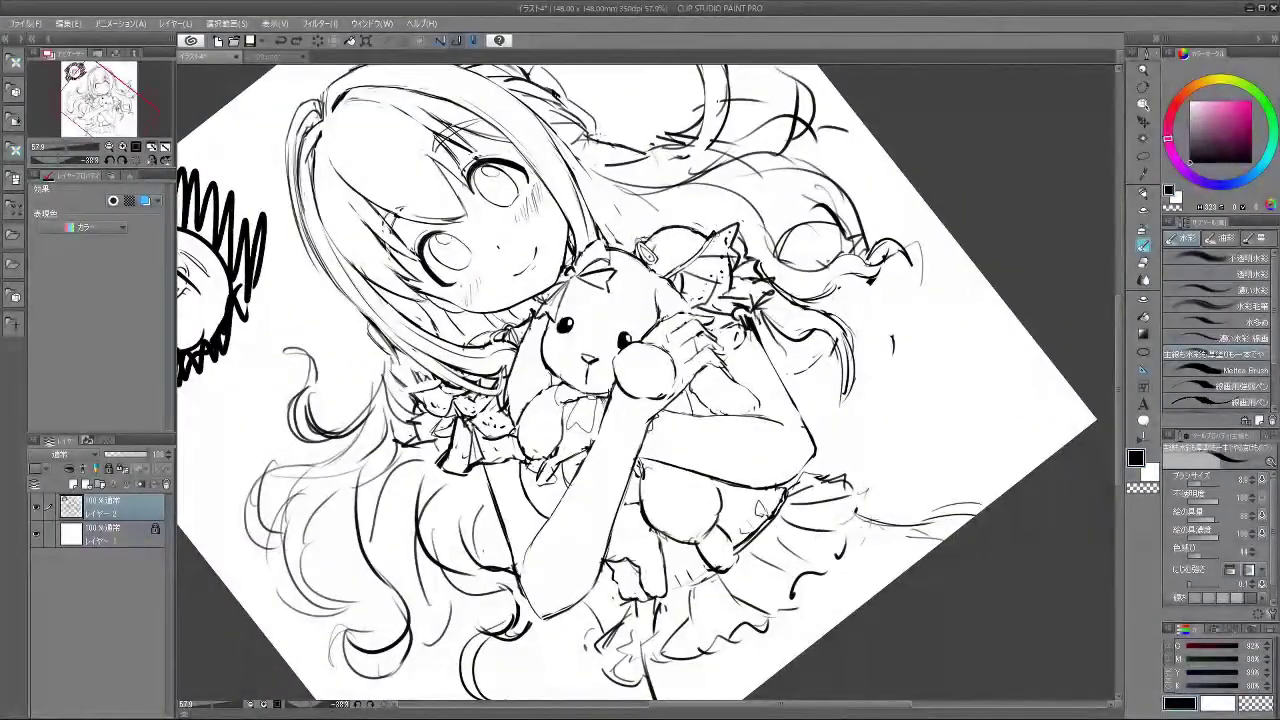
# - Examine the whole sketch at several rotations to check how the reworked hair balances the figure
pyautogui.moveTo(781, 417)
pyautogui.mouseDown()
pyautogui.moveTo(843, 403)
pyautogui.moveTo(880, 415)
pyautogui.mouseUp()
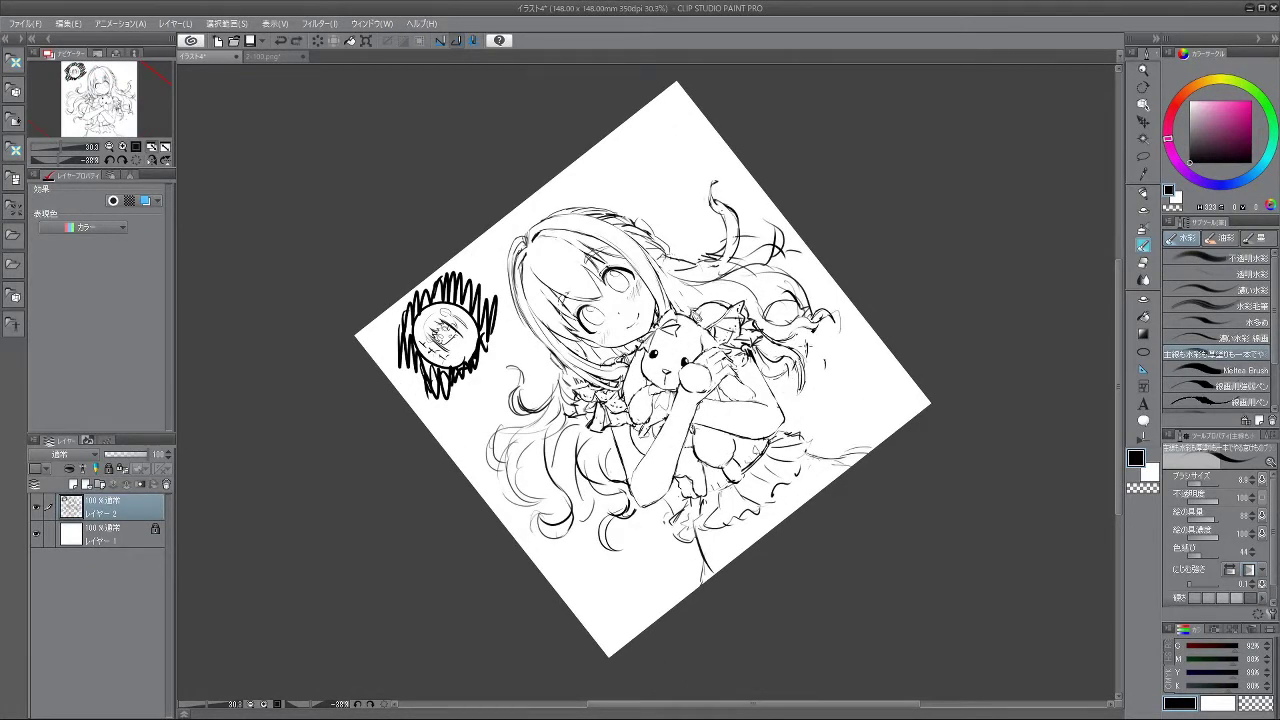
pyautogui.hotkey('ctrl', 'z')
pyautogui.moveTo(769, 377); pyautogui.dragTo(784, 403)
pyautogui.hotkey('ctrl', 'z')
pyautogui.moveTo(662, 494); pyautogui.dragTo(650, 508)
pyautogui.moveTo(684, 575)
pyautogui.mouseDown()
pyautogui.moveTo(497, 663)
pyautogui.moveTo(458, 610)
pyautogui.moveTo(777, 562)
pyautogui.mouseUp()
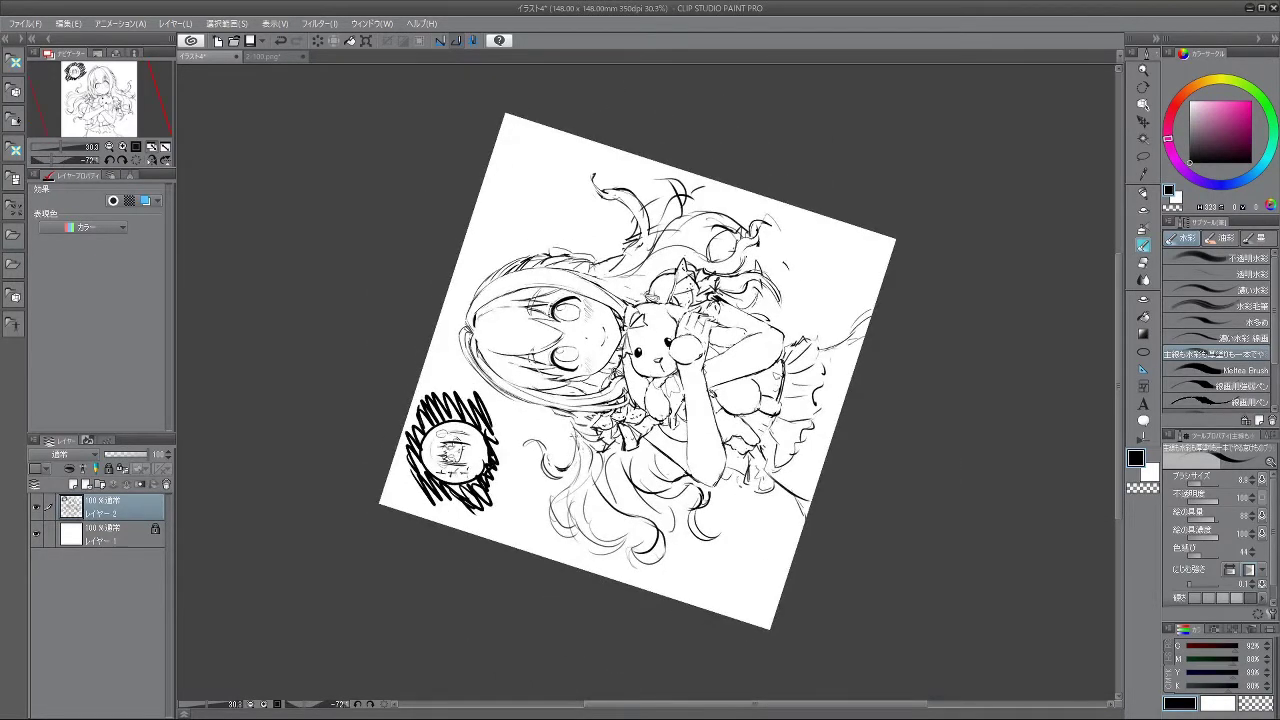
pyautogui.moveTo(557, 470); pyautogui.dragTo(482, 272)
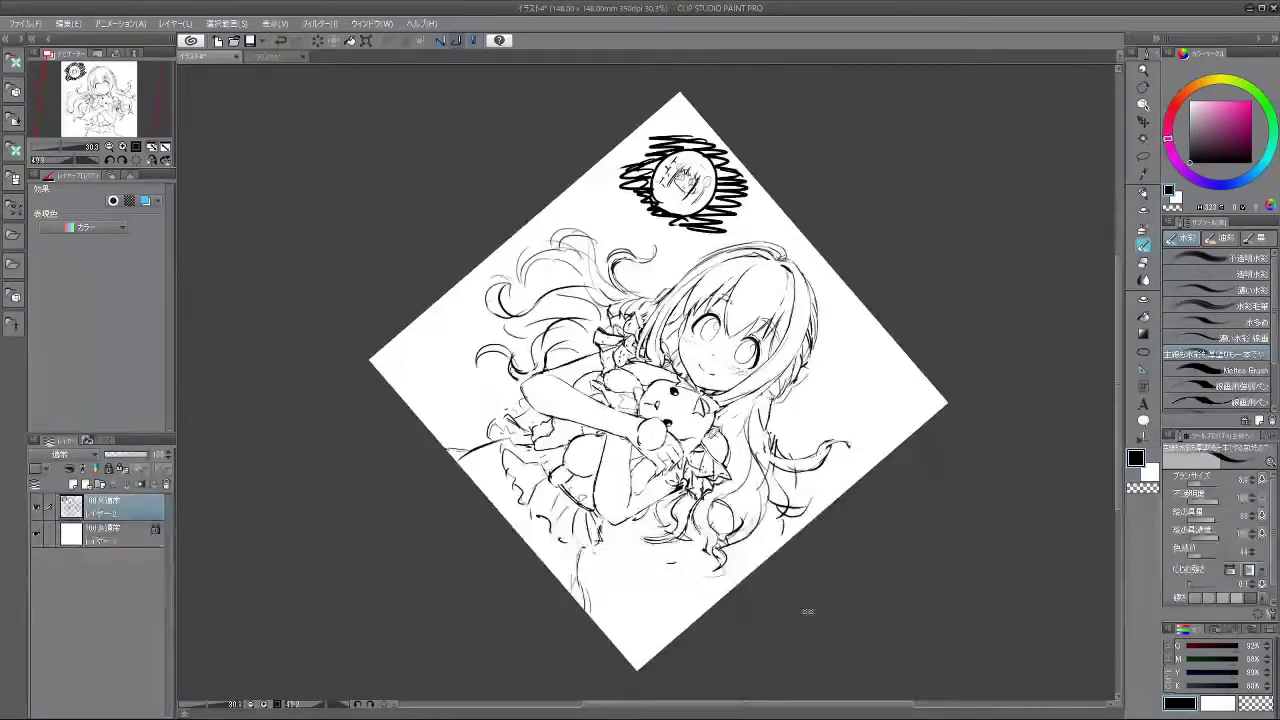
pyautogui.moveTo(794, 597); pyautogui.dragTo(866, 528)
pyautogui.moveTo(623, 579); pyautogui.dragTo(694, 714)
pyautogui.moveTo(623, 579); pyautogui.dragTo(725, 589)
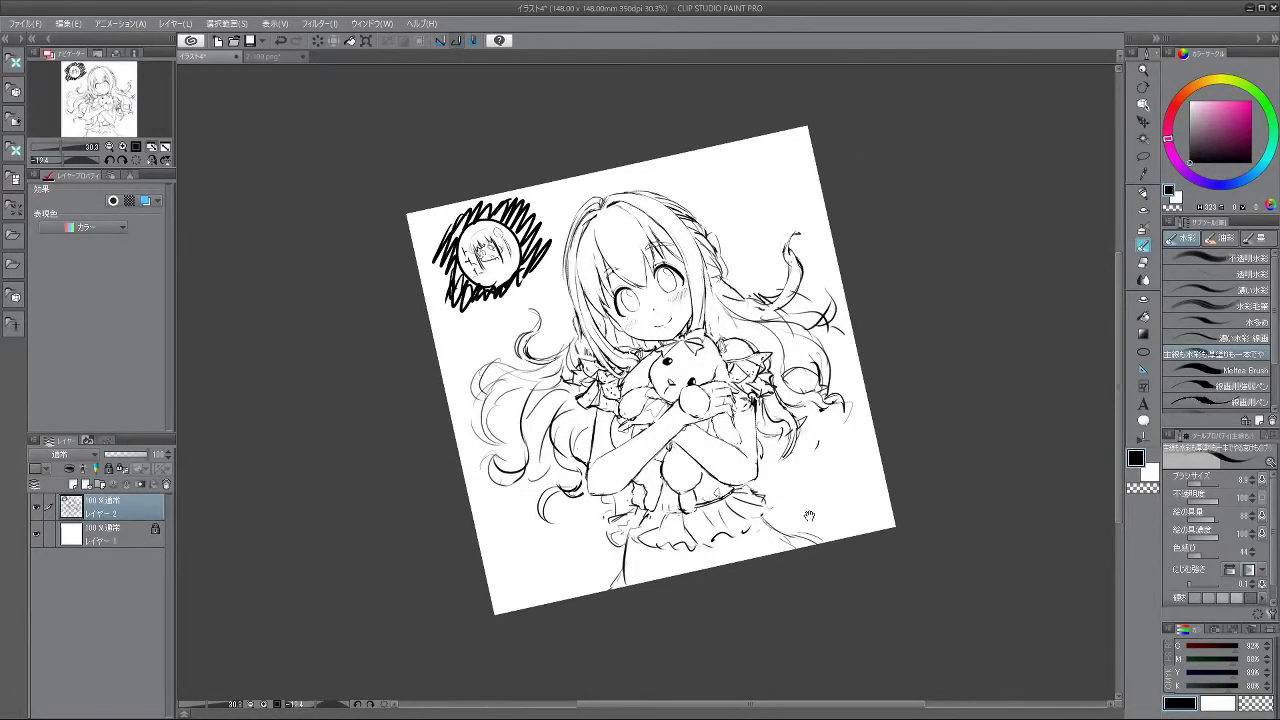
pyautogui.moveTo(806, 512); pyautogui.dragTo(803, 457)
pyautogui.scroll(3, 803, 457)
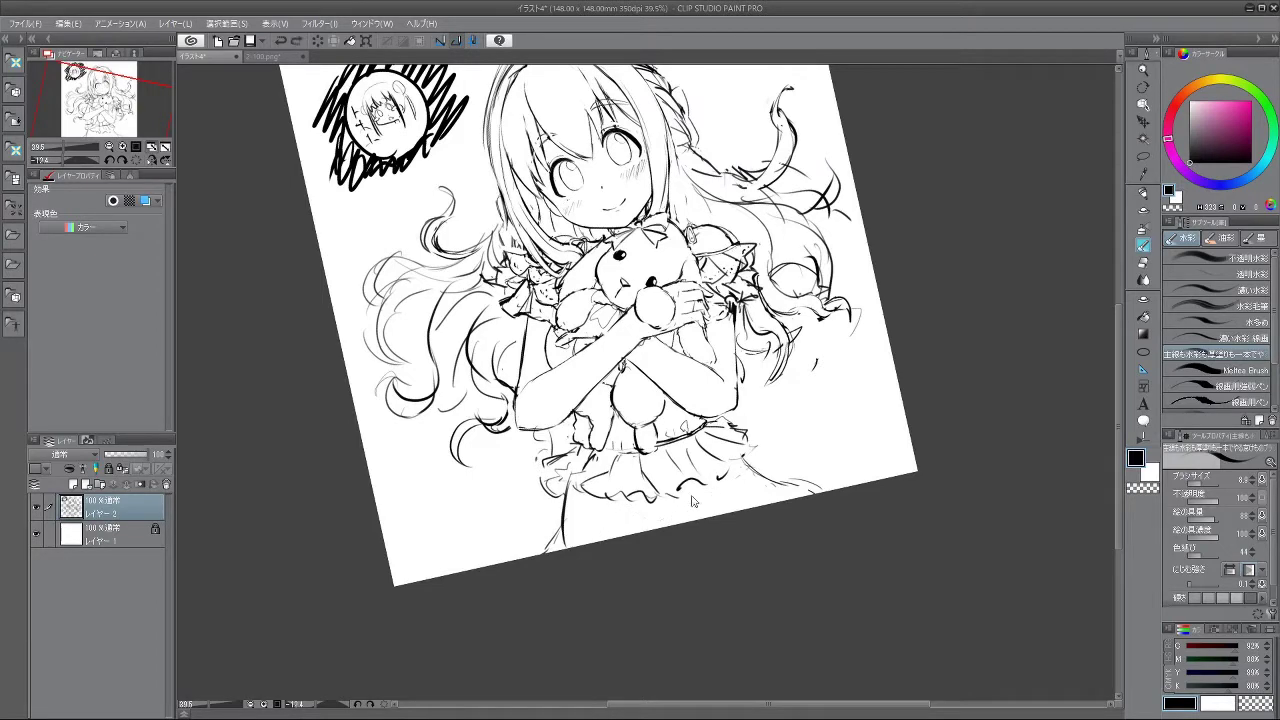
# - Sketch a light curved contour beneath the skirt's ruffled hem
pyautogui.moveTo(701, 543); pyautogui.dragTo(718, 580)
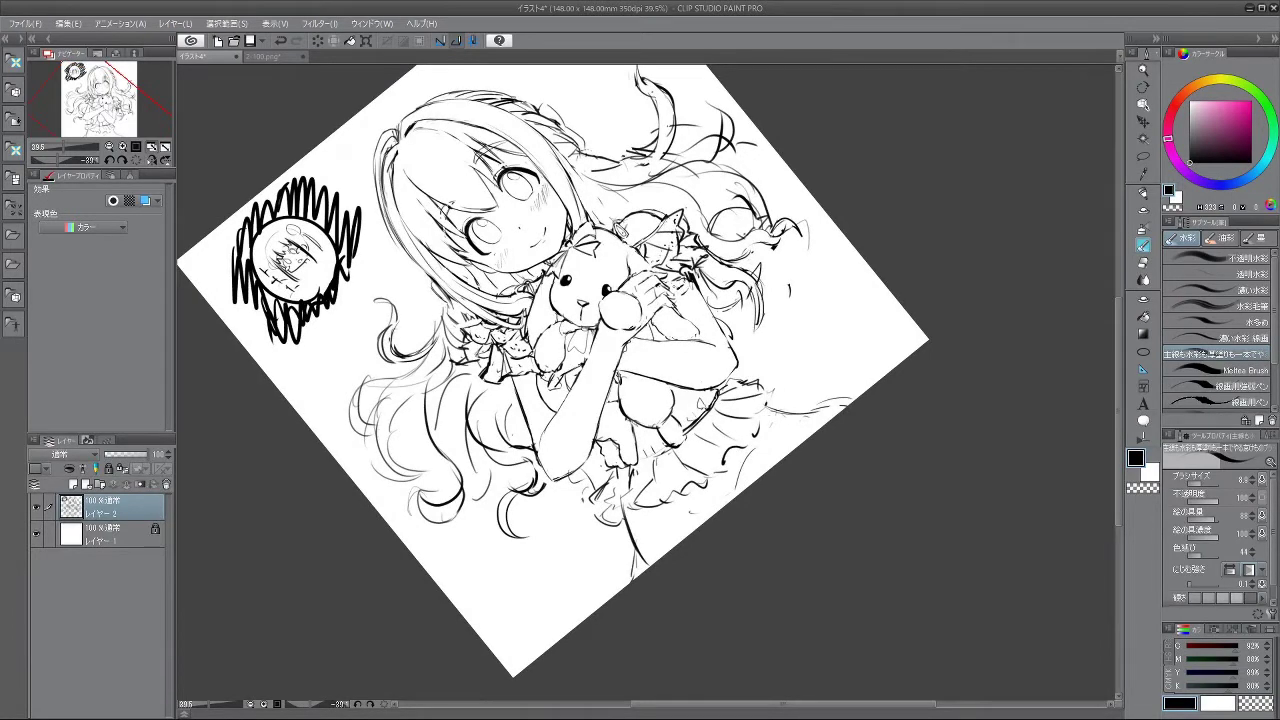
pyautogui.moveTo(882, 353); pyautogui.dragTo(920, 535)
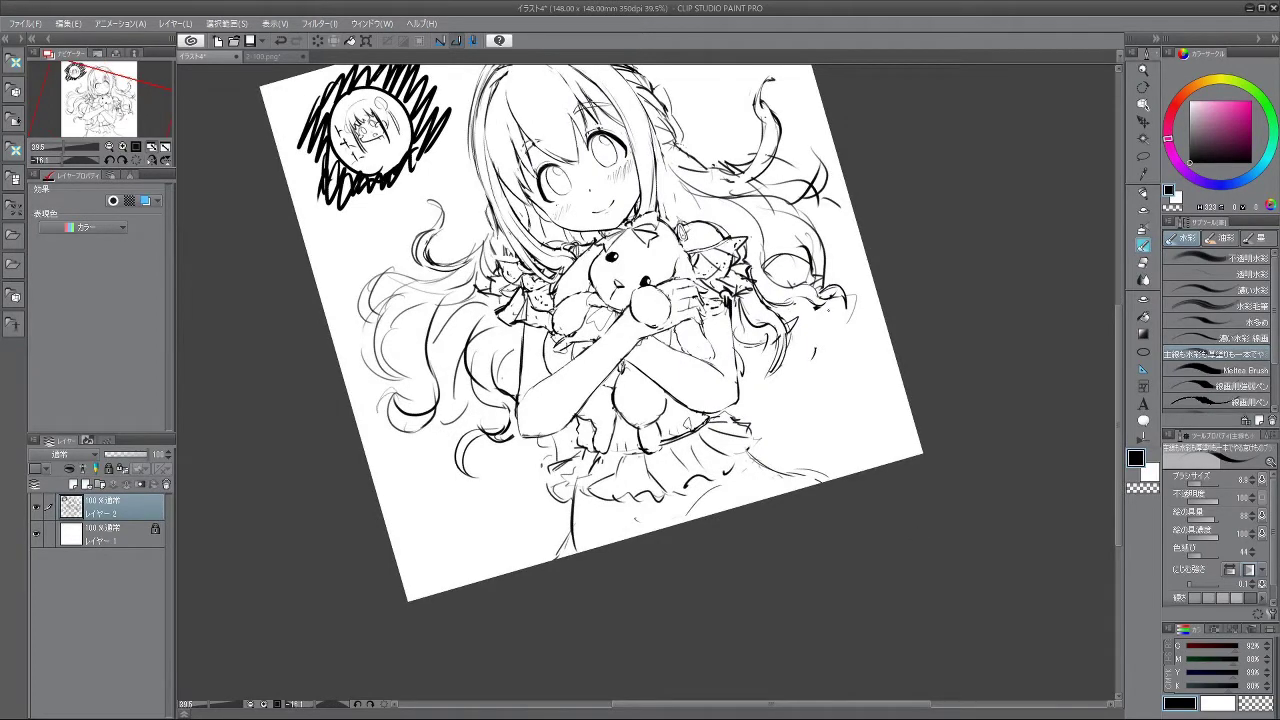
pyautogui.moveTo(678, 288); pyautogui.dragTo(700, 286)
pyautogui.moveTo(685, 206)
pyautogui.mouseDown()
pyautogui.moveTo(642, 196)
pyautogui.moveTo(720, 199)
pyautogui.moveTo(664, 195)
pyautogui.moveTo(478, 438)
pyautogui.mouseUp()
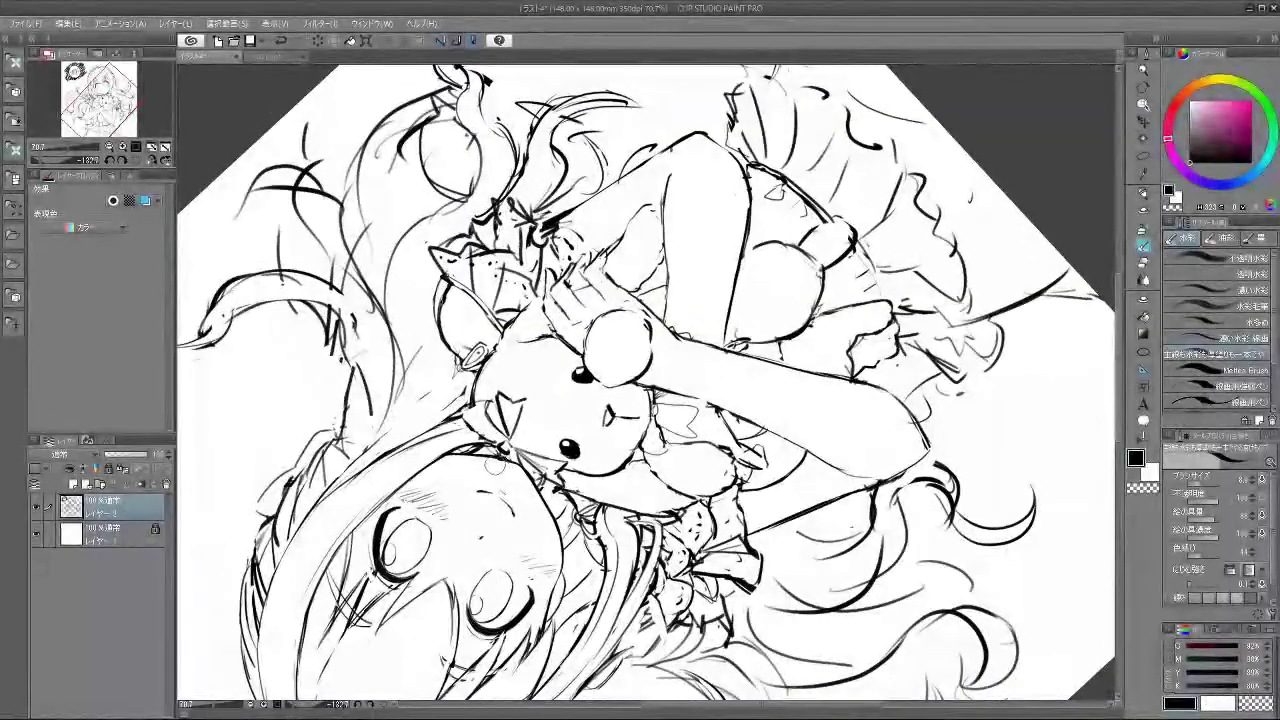
pyautogui.moveTo(515, 448); pyautogui.dragTo(582, 249)
pyautogui.moveTo(712, 425); pyautogui.dragTo(650, 427)
pyautogui.moveTo(650, 427); pyautogui.dragTo(650, 361)
pyautogui.moveTo(650, 361); pyautogui.dragTo(672, 361)
pyautogui.moveTo(700, 250); pyautogui.dragTo(779, 330)
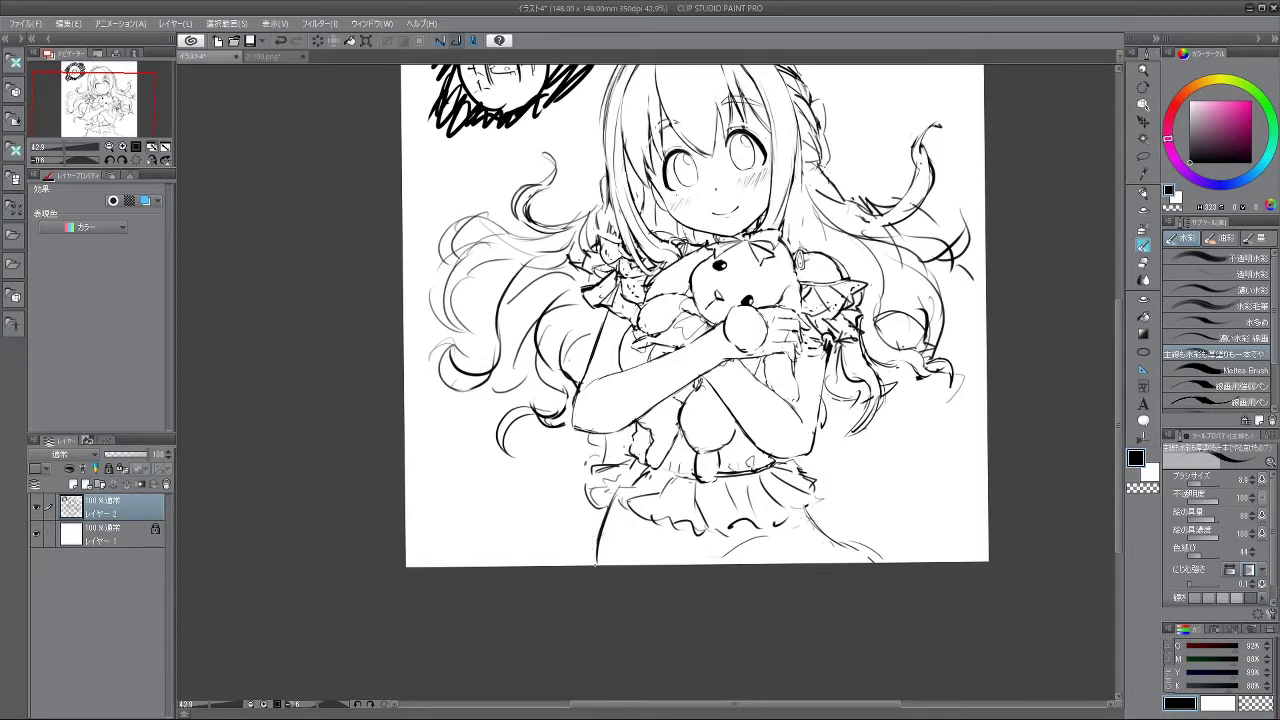
# - Examine the figure's overall silhouette from several angles, focusing on the hem and the long hair
pyautogui.moveTo(606, 524)
pyautogui.mouseDown()
pyautogui.moveTo(598, 556)
pyautogui.moveTo(648, 585)
pyautogui.mouseUp()
pyautogui.moveTo(645, 567); pyautogui.dragTo(505, 562)
pyautogui.moveTo(572, 450); pyautogui.dragTo(648, 450)
pyautogui.moveTo(515, 548); pyautogui.dragTo(858, 358)
pyautogui.moveTo(775, 510); pyautogui.dragTo(650, 575)
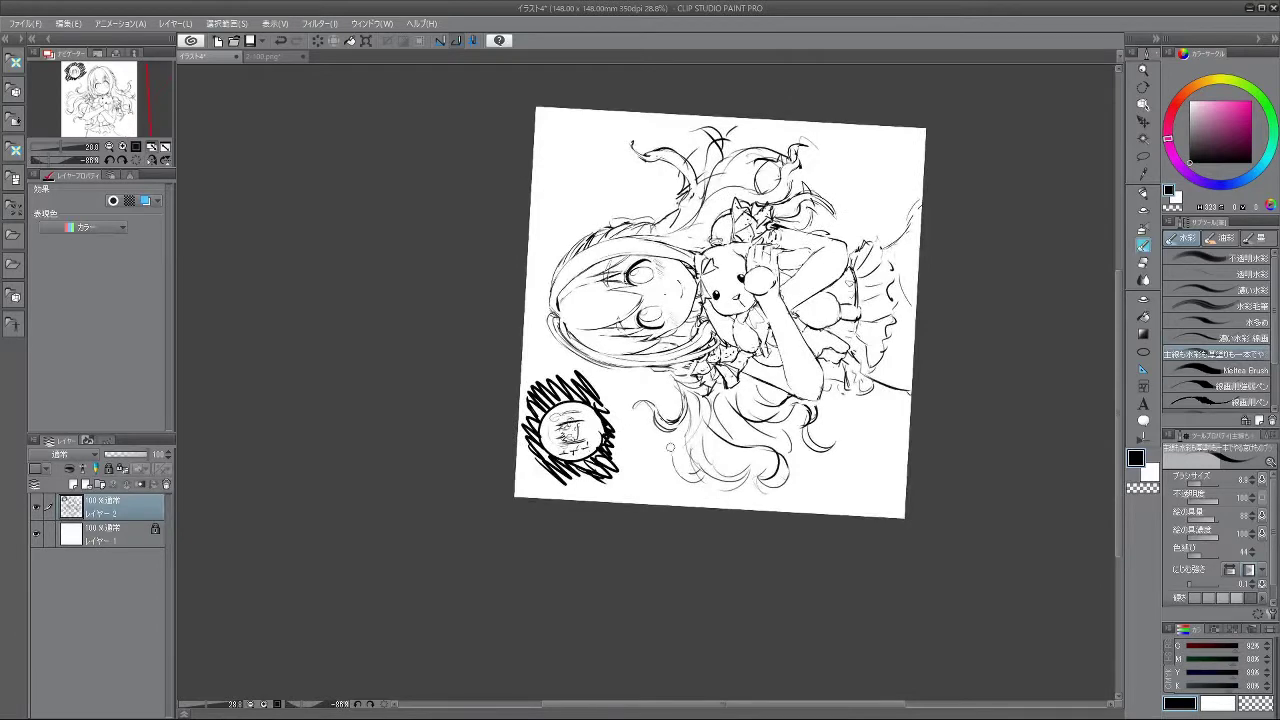
pyautogui.hotkey('ctrl', 'z')
pyautogui.moveTo(690, 425); pyautogui.dragTo(702, 470)
pyautogui.hotkey('ctrl', 'z')
pyautogui.moveTo(633, 589)
pyautogui.mouseDown()
pyautogui.moveTo(849, 429)
pyautogui.moveTo(667, 174)
pyautogui.mouseUp()
pyautogui.moveTo(685, 588)
pyautogui.mouseDown()
pyautogui.moveTo(850, 418)
pyautogui.moveTo(824, 245)
pyautogui.mouseUp()
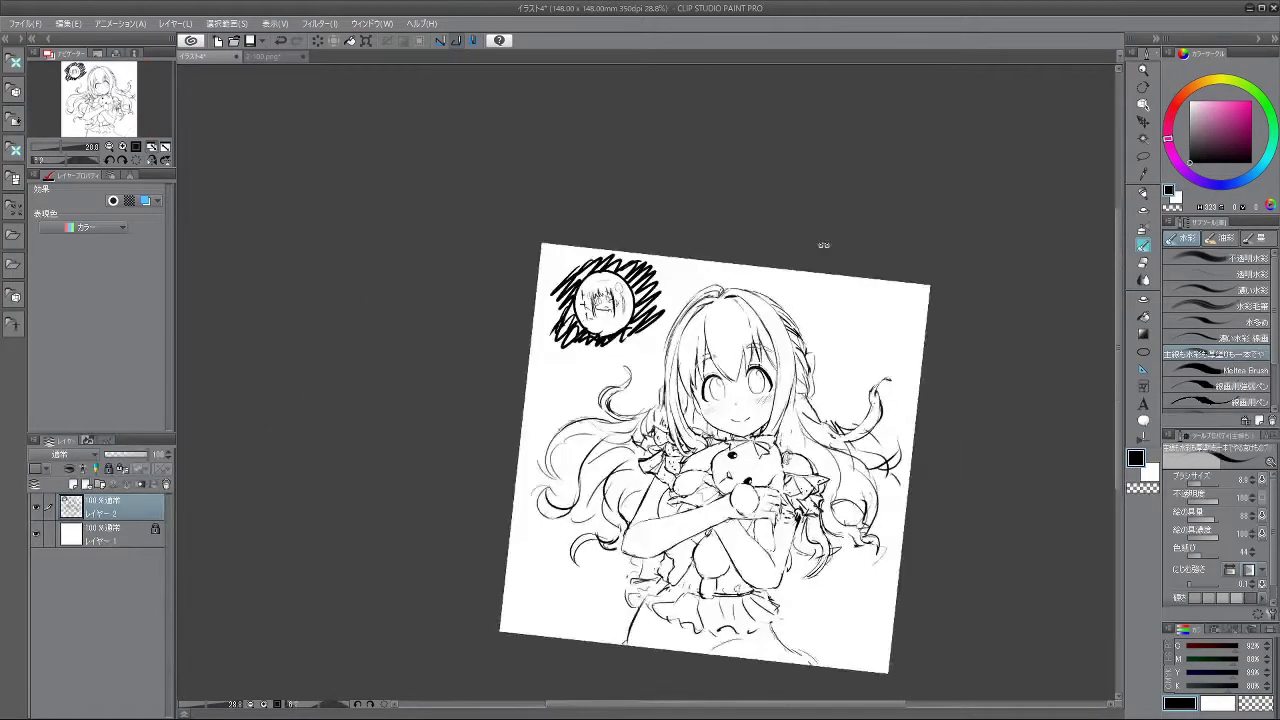
# - Rework the long wavy hair locks flowing from the shoulder beneath the scribbled circle
pyautogui.moveTo(685, 336); pyautogui.dragTo(778, 338)
pyautogui.moveTo(698, 584)
pyautogui.mouseDown()
pyautogui.moveTo(815, 503)
pyautogui.moveTo(853, 406)
pyautogui.mouseUp()
pyautogui.moveTo(748, 398); pyautogui.dragTo(790, 382)
pyautogui.hotkey('ctrl', 'z')
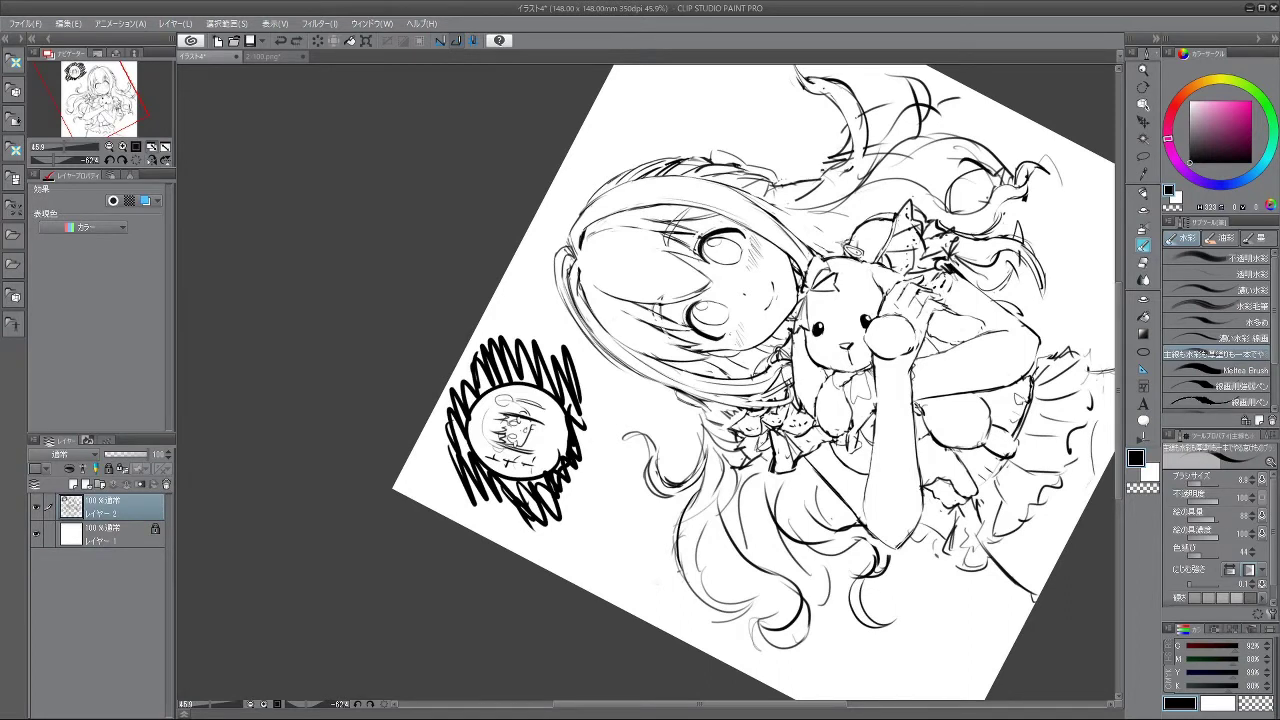
pyautogui.moveTo(754, 473)
pyautogui.mouseDown()
pyautogui.moveTo(768, 450)
pyautogui.moveTo(765, 308)
pyautogui.mouseUp()
pyautogui.hotkey('ctrl', 'z')
pyautogui.moveTo(702, 270)
pyautogui.mouseDown()
pyautogui.moveTo(694, 293)
pyautogui.moveTo(699, 269)
pyautogui.mouseUp()
pyautogui.moveTo(688, 408)
pyautogui.mouseDown()
pyautogui.moveTo(671, 425)
pyautogui.moveTo(621, 427)
pyautogui.mouseUp()
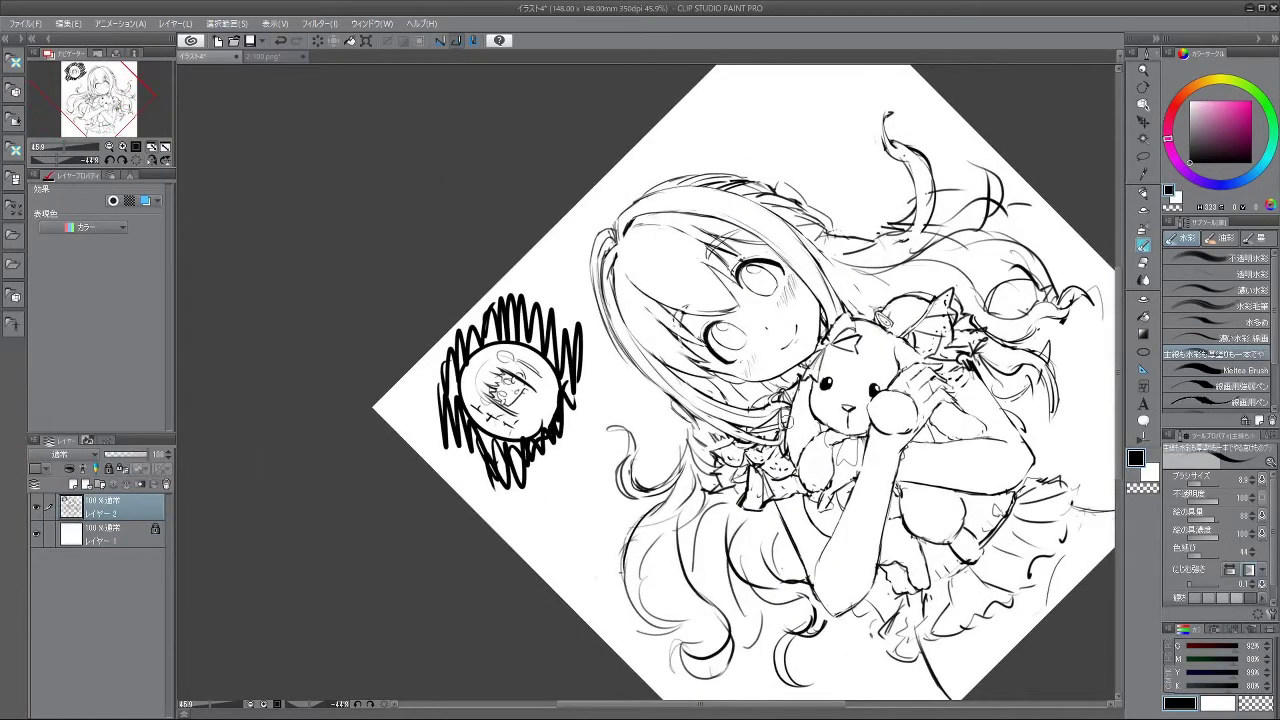
pyautogui.moveTo(789, 406); pyautogui.dragTo(785, 424)
pyautogui.moveTo(860, 475); pyautogui.dragTo(821, 453)
pyautogui.moveTo(852, 404); pyautogui.dragTo(765, 415)
pyautogui.moveTo(921, 305); pyautogui.dragTo(847, 212)
pyautogui.moveTo(845, 264); pyautogui.dragTo(882, 258)
# - Strengthen the leg contour lines running from below the skirt to the canvas edge
pyautogui.moveTo(520, 579); pyautogui.dragTo(817, 318)
pyautogui.moveTo(454, 394)
pyautogui.mouseDown()
pyautogui.moveTo(814, 480)
pyautogui.moveTo(840, 388)
pyautogui.mouseUp()
pyautogui.hotkey('ctrl', 'z')
pyautogui.moveTo(784, 519)
pyautogui.mouseDown()
pyautogui.moveTo(789, 545)
pyautogui.moveTo(834, 553)
pyautogui.moveTo(803, 548)
pyautogui.mouseUp()
pyautogui.hotkey('ctrl', 'z')
pyautogui.hotkey('ctrl', 'z')
pyautogui.hotkey('ctrl', 'z')
pyautogui.moveTo(639, 671); pyautogui.dragTo(812, 648)
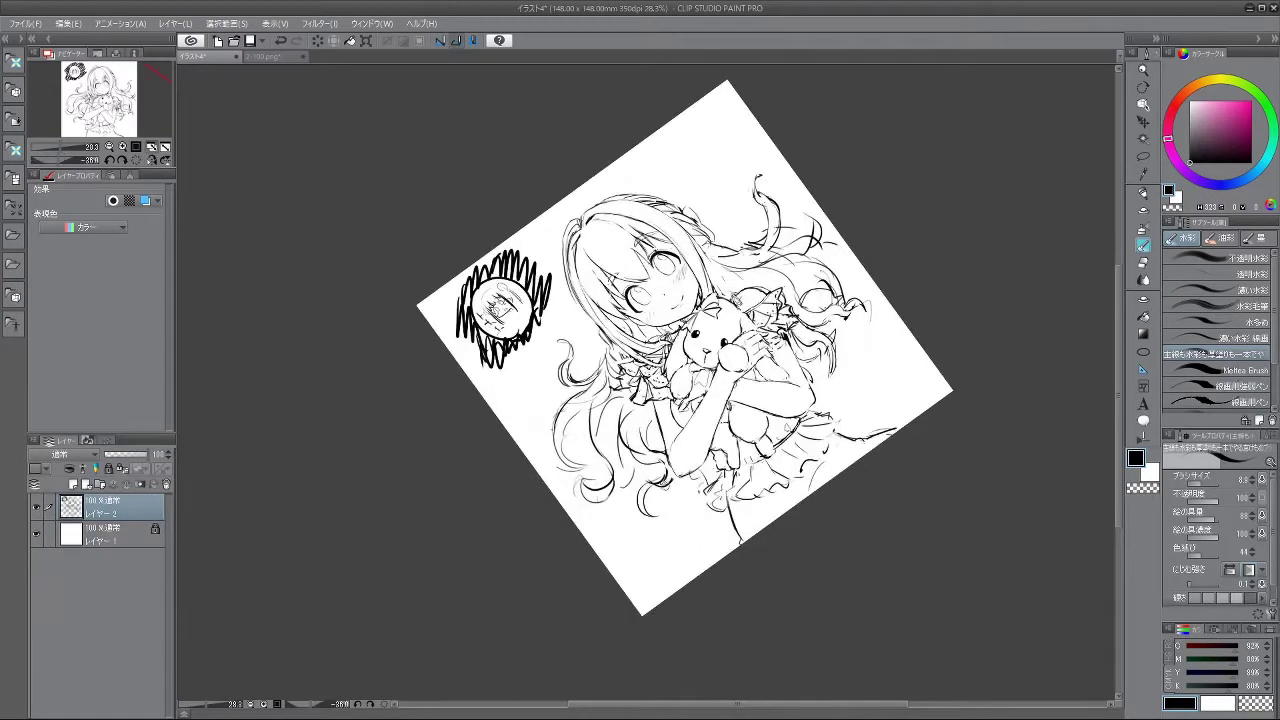
pyautogui.hotkey('ctrl', 'z')
pyautogui.hotkey('ctrl', 'z')
# - Sketch short forked hair ends beside the elbow of the front forearm
pyautogui.moveTo(650, 480); pyautogui.dragTo(658, 493)
pyautogui.hotkey('ctrl', 'z')
pyautogui.moveTo(832, 345); pyautogui.dragTo(807, 284)
pyautogui.moveTo(647, 440)
pyautogui.mouseDown()
pyautogui.moveTo(656, 464)
pyautogui.moveTo(694, 473)
pyautogui.mouseUp()
pyautogui.hotkey('ctrl', 'z')
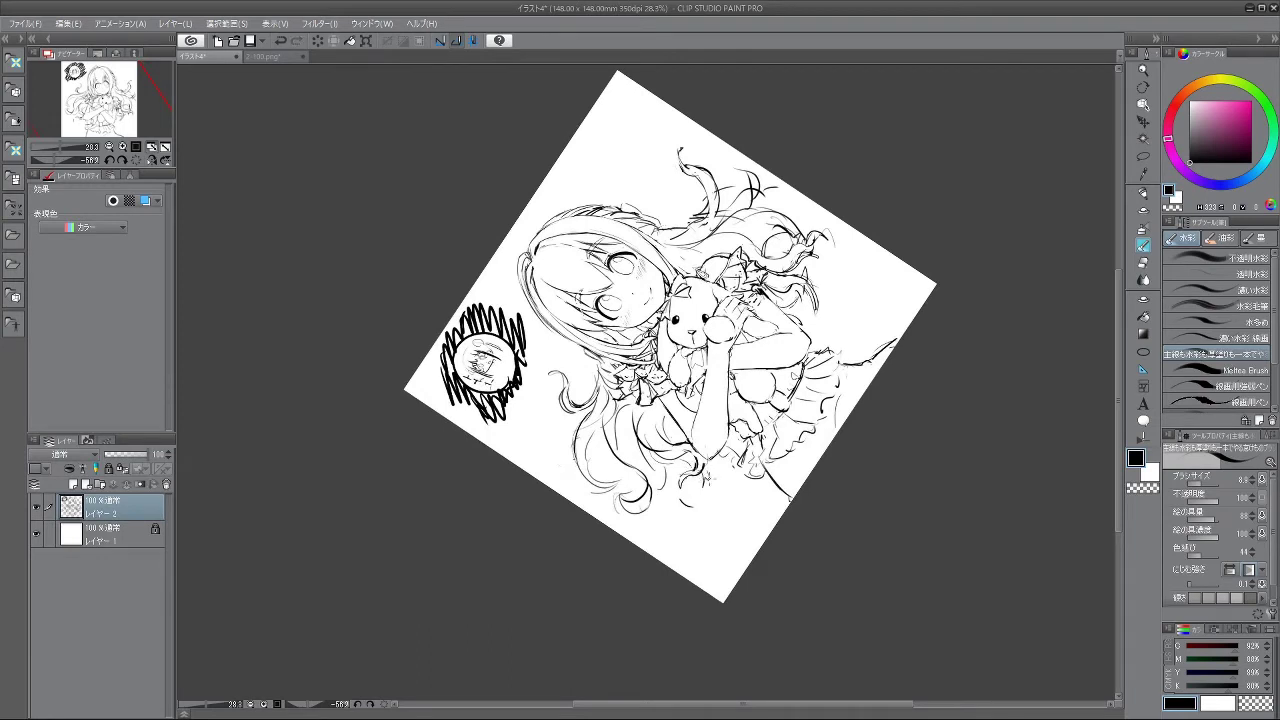
pyautogui.moveTo(700, 454); pyautogui.dragTo(712, 470)
pyautogui.hotkey('ctrl', 'z')
pyautogui.hotkey('ctrl', 'z')
pyautogui.moveTo(726, 430); pyautogui.dragTo(731, 443)
pyautogui.hotkey('ctrl', 'z')
pyautogui.moveTo(920, 249)
pyautogui.mouseDown()
pyautogui.moveTo(926, 323)
pyautogui.moveTo(872, 440)
pyautogui.mouseUp()
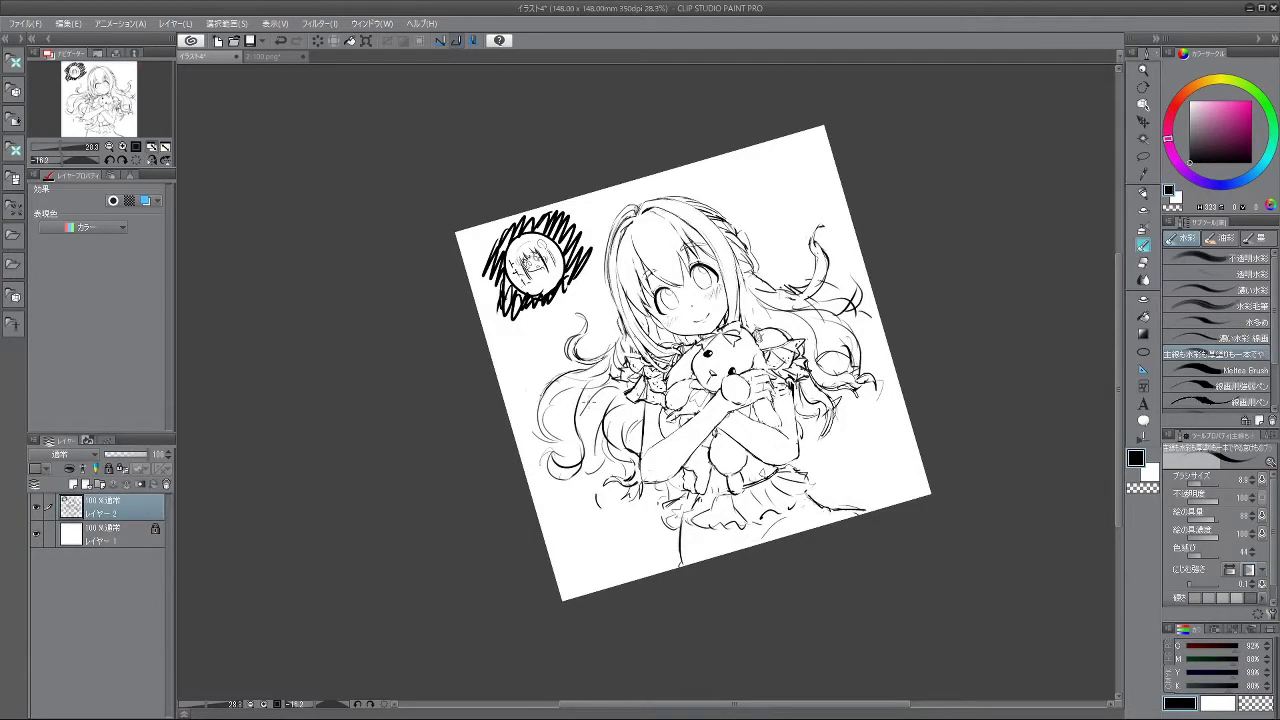
# - Clean up the outline of the outermost wavy hair lock below the scribbled circle
pyautogui.scroll(3, 547, 368)
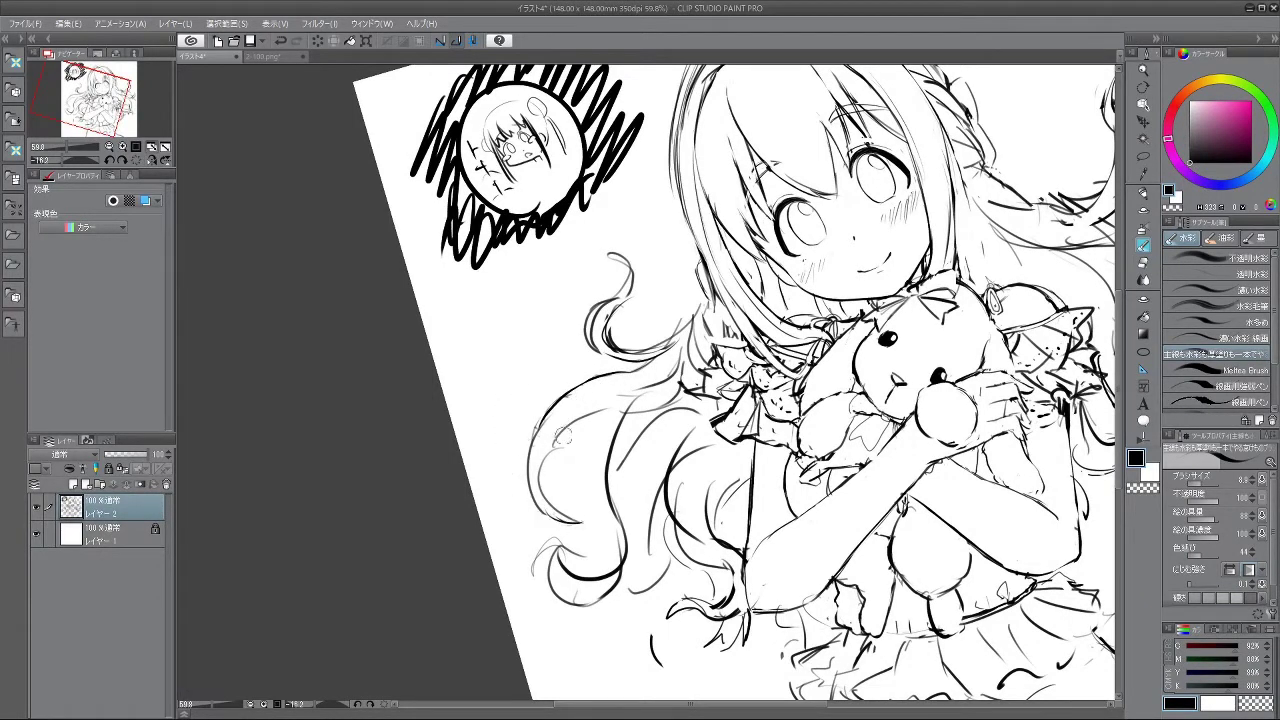
pyautogui.moveTo(535, 432)
pyautogui.mouseDown()
pyautogui.moveTo(540, 484)
pyautogui.moveTo(782, 441)
pyautogui.moveTo(767, 298)
pyautogui.moveTo(794, 383)
pyautogui.moveTo(686, 526)
pyautogui.moveTo(514, 448)
pyautogui.mouseUp()
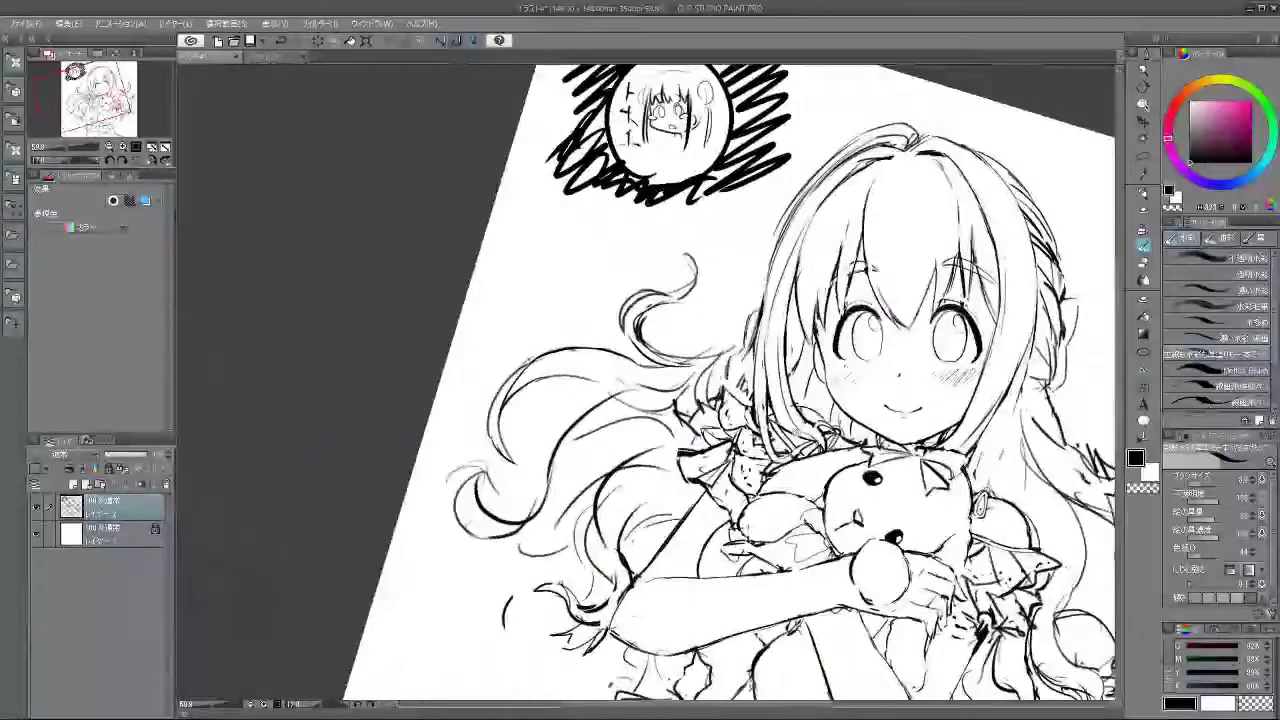
pyautogui.moveTo(822, 436); pyautogui.dragTo(720, 440)
pyautogui.moveTo(864, 266); pyautogui.dragTo(636, 622)
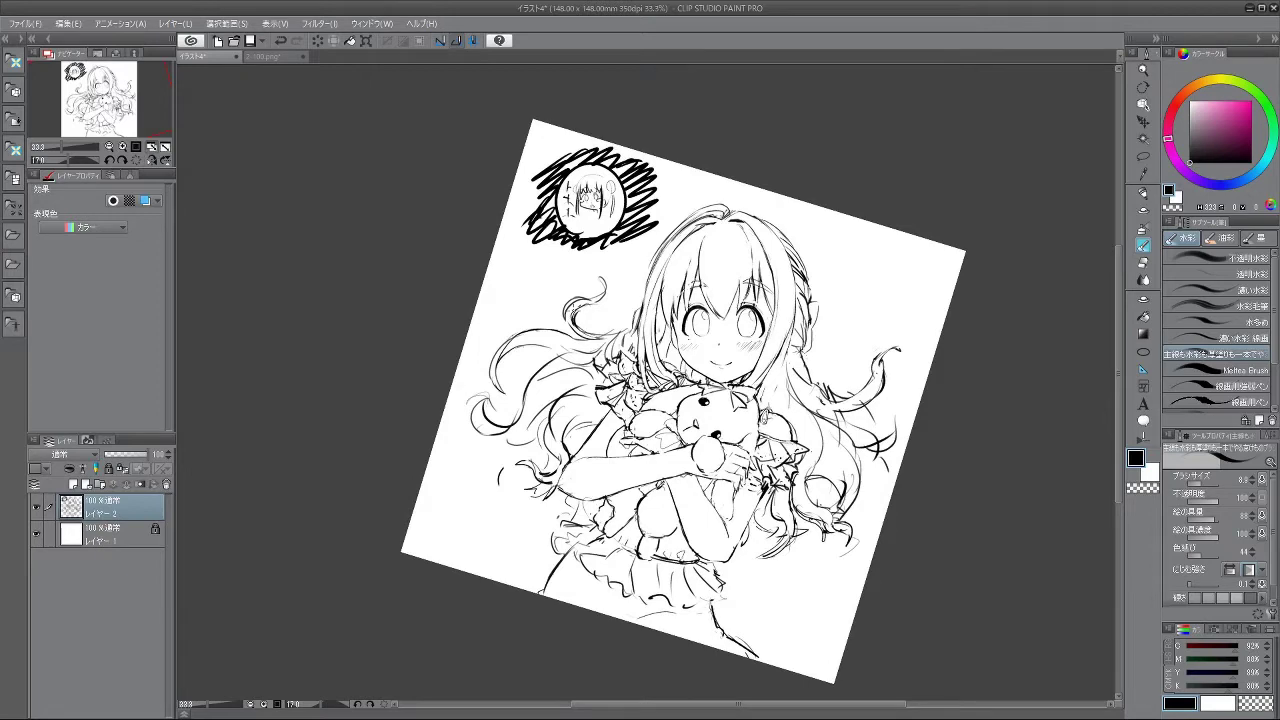
# - Rough in a ribbon on the waistband just below the rear arm's elbow
pyautogui.moveTo(786, 560); pyautogui.dragTo(796, 466)
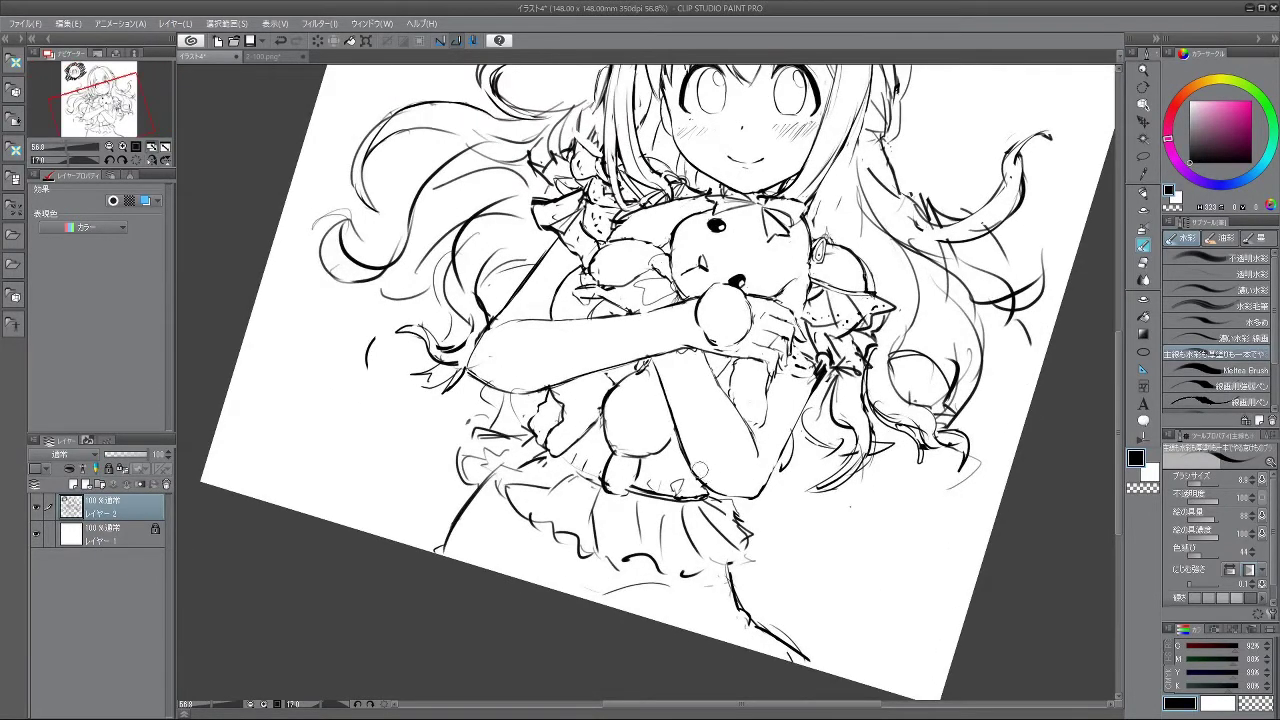
pyautogui.moveTo(691, 518); pyautogui.dragTo(746, 412)
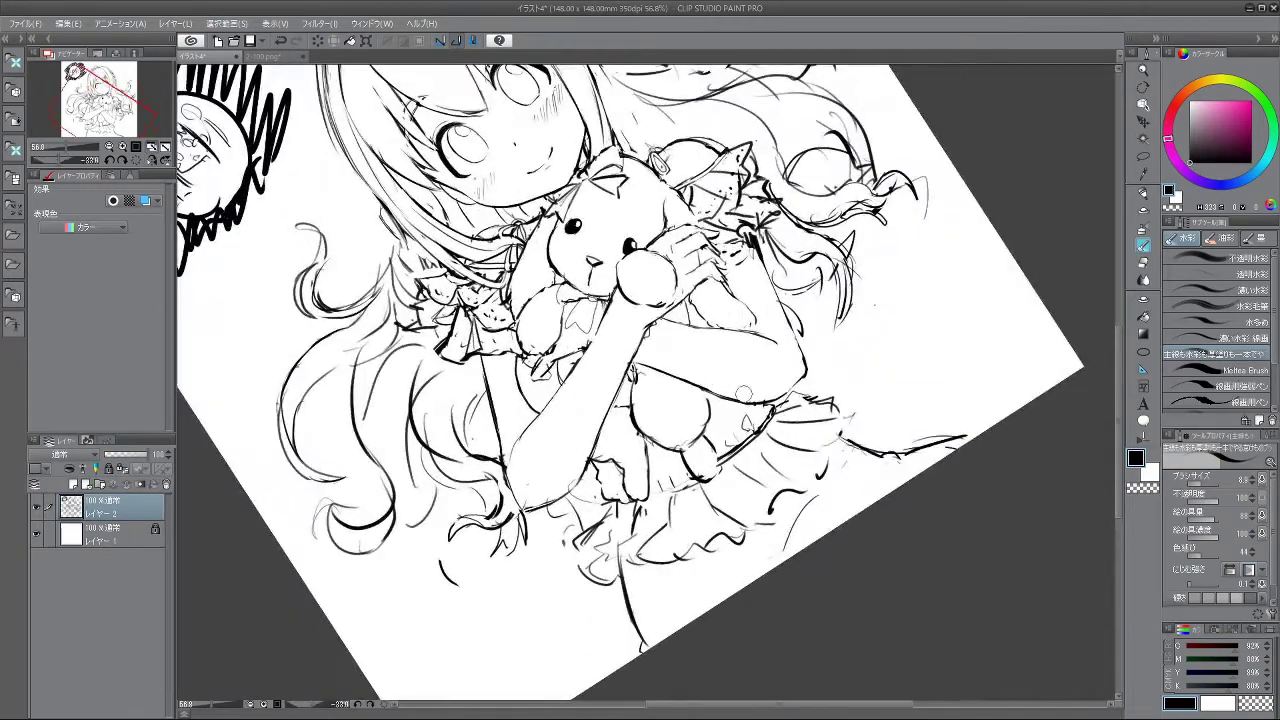
pyautogui.moveTo(690, 480); pyautogui.dragTo(710, 462)
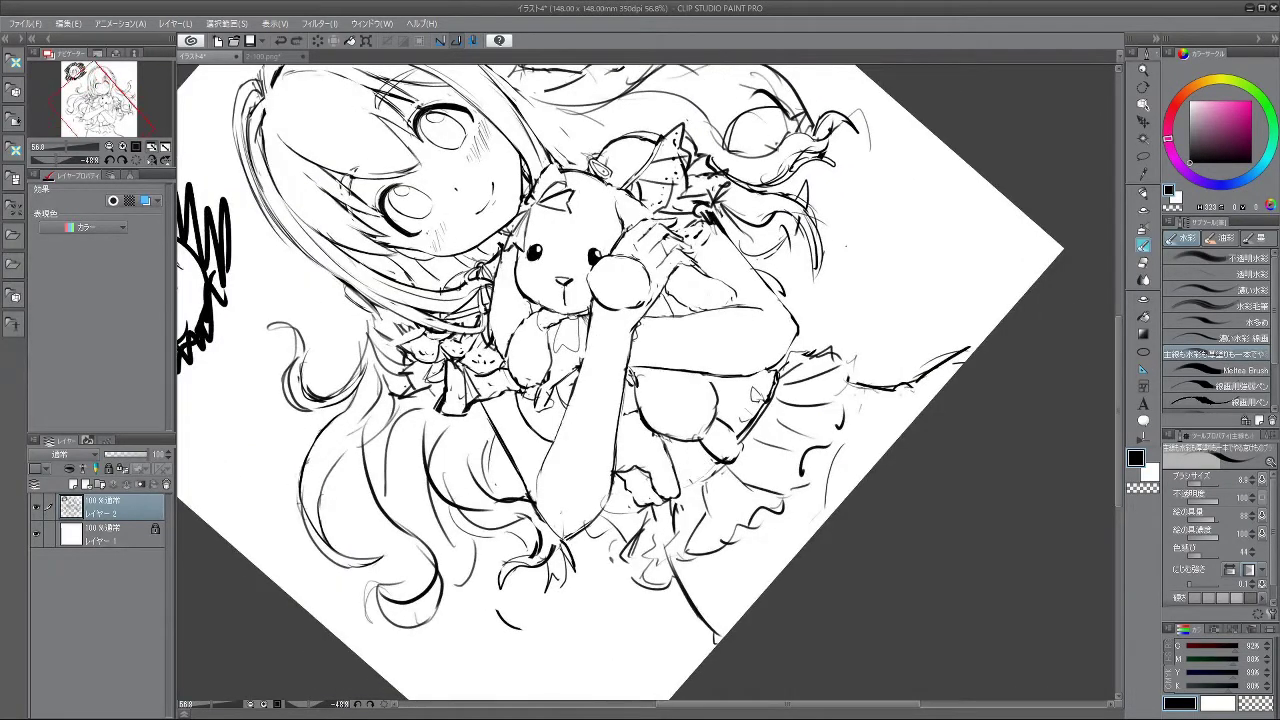
pyautogui.moveTo(705, 472); pyautogui.dragTo(713, 482)
pyautogui.hotkey('ctrl', 'z')
pyautogui.hotkey('ctrl', 'z')
pyautogui.hotkey('ctrl', 'z')
pyautogui.moveTo(643, 610); pyautogui.dragTo(708, 623)
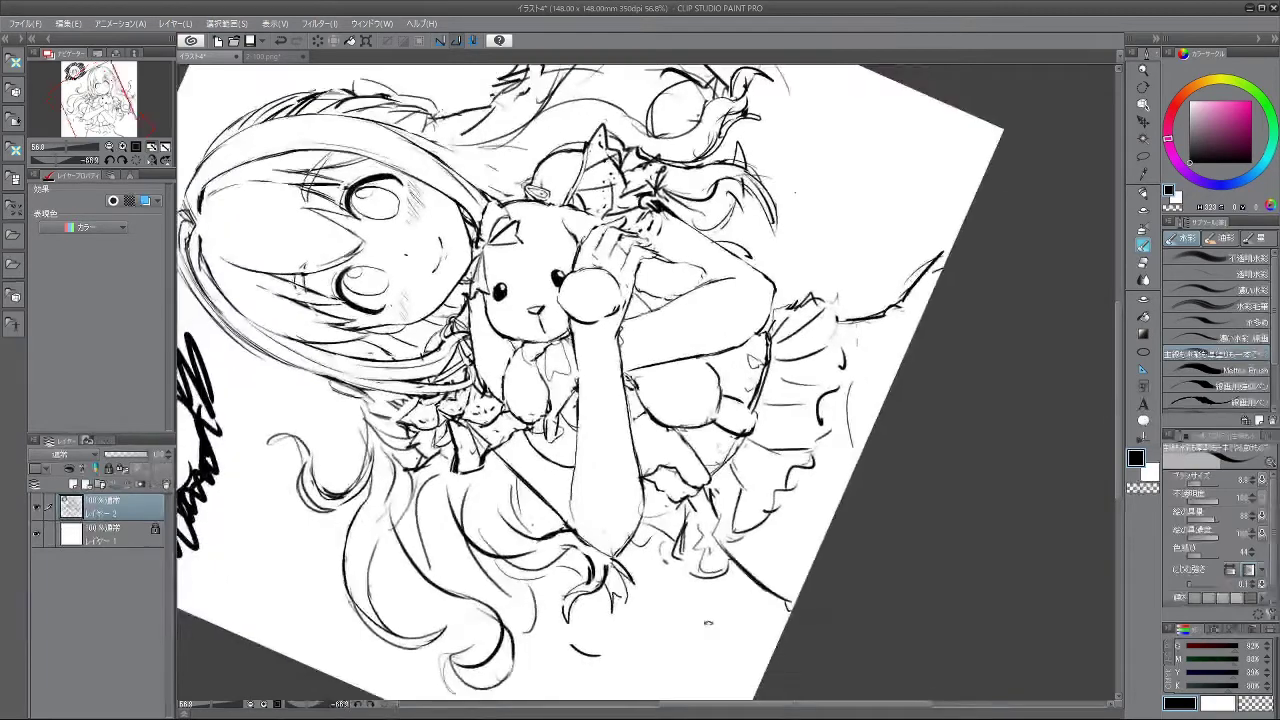
pyautogui.moveTo(807, 417); pyautogui.dragTo(764, 506)
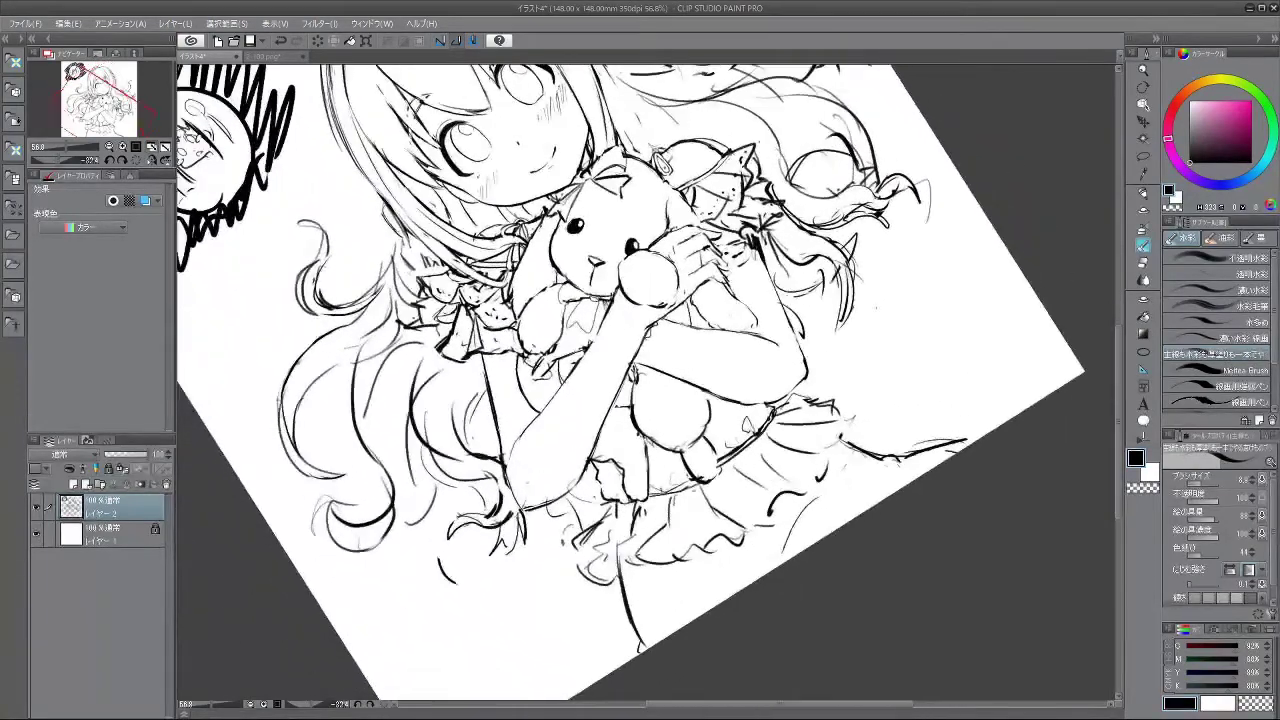
pyautogui.hotkey('ctrl', 'z')
pyautogui.hotkey('ctrl', 'z')
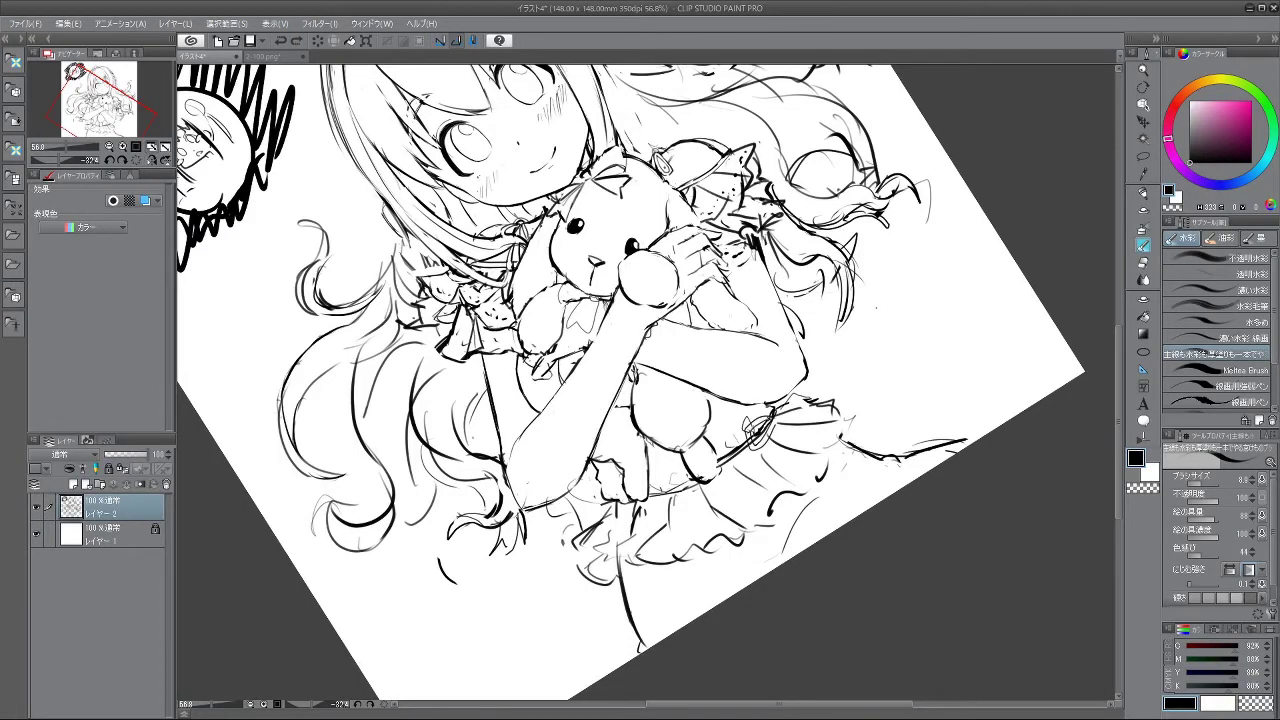
# - Draw the bow's two loops and central knot on the waistband below the elbow
pyautogui.scroll(4, 760, 428)
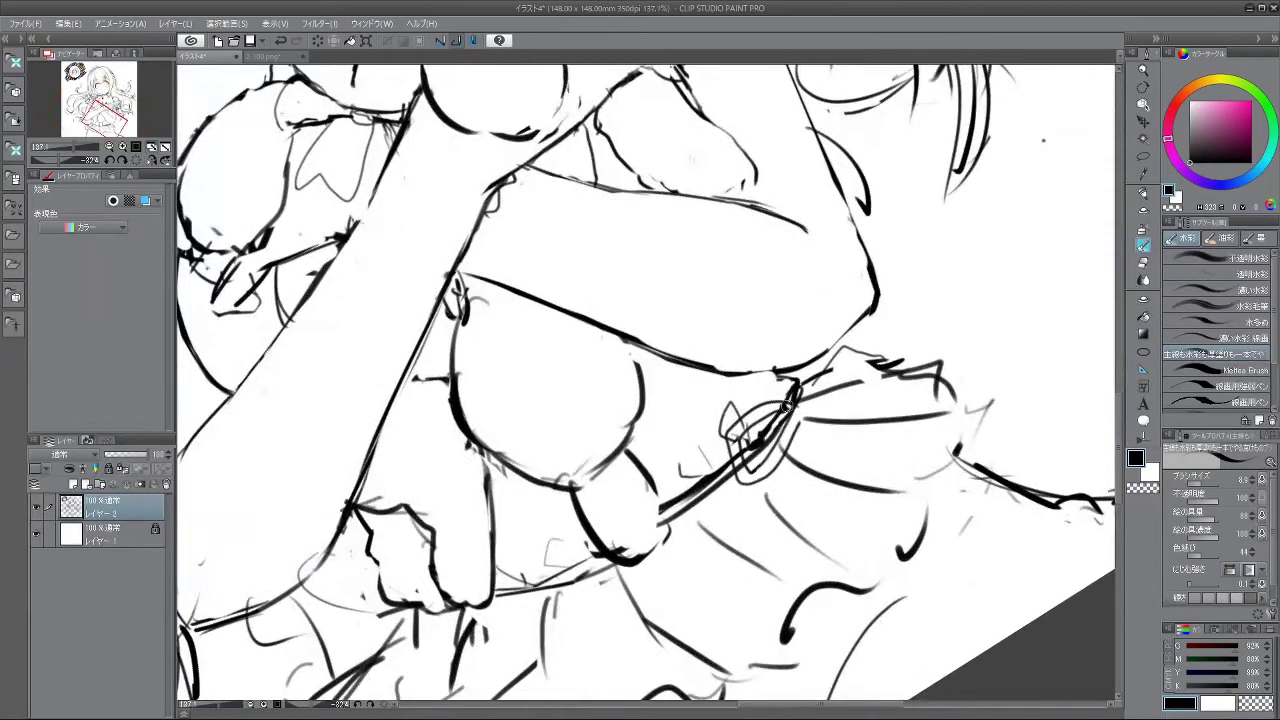
pyautogui.moveTo(735, 438); pyautogui.dragTo(745, 472)
pyautogui.hotkey('ctrl', 'z')
pyautogui.moveTo(796, 410)
pyautogui.mouseDown()
pyautogui.moveTo(772, 468)
pyautogui.moveTo(798, 387)
pyautogui.moveTo(792, 408)
pyautogui.moveTo(799, 398)
pyautogui.moveTo(791, 375)
pyautogui.moveTo(836, 394)
pyautogui.moveTo(803, 405)
pyautogui.moveTo(808, 364)
pyautogui.moveTo(832, 395)
pyautogui.moveTo(822, 367)
pyautogui.mouseUp()
pyautogui.hotkey('ctrl', 'z')
pyautogui.hotkey('ctrl', 'z')
pyautogui.hotkey('ctrl', 'z')
pyautogui.hotkey('ctrl', 'z')
pyautogui.hotkey('ctrl', 'z')
pyautogui.hotkey('ctrl', 'z')
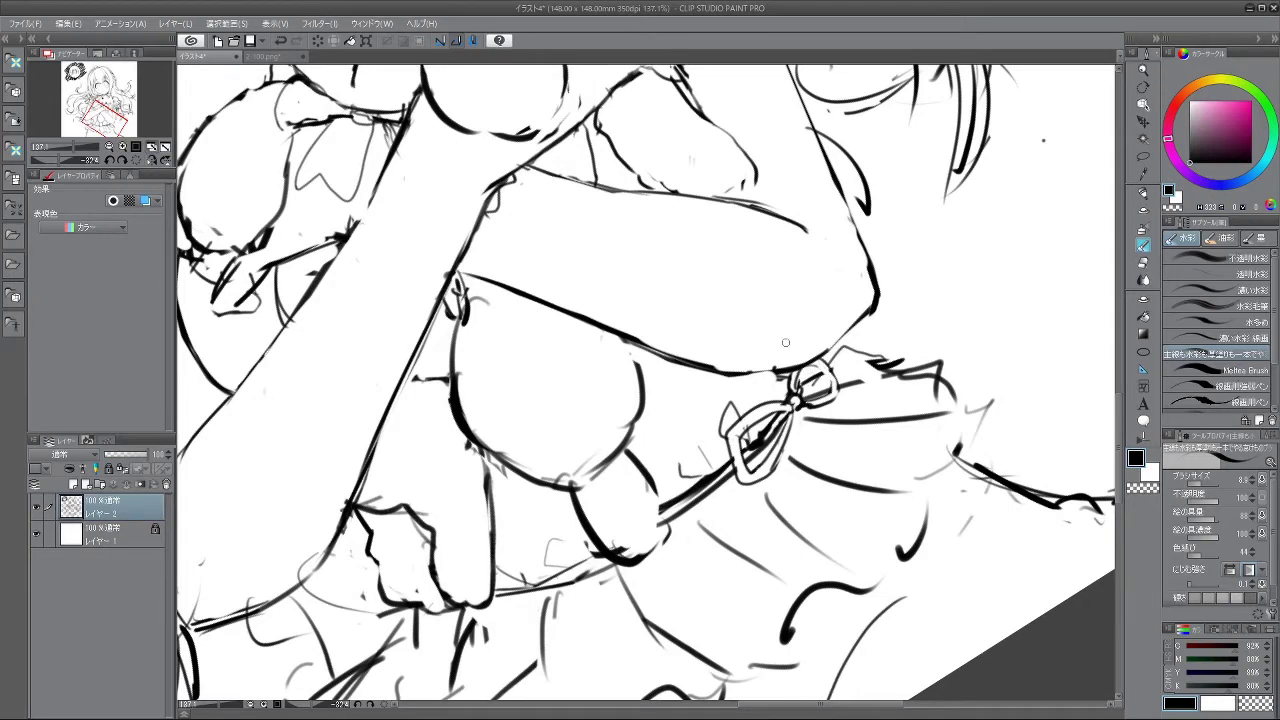
# - Draw the waist bow's two ribbon tails trailing over the skirt pleats
pyautogui.moveTo(801, 415)
pyautogui.mouseDown()
pyautogui.moveTo(804, 429)
pyautogui.moveTo(889, 411)
pyautogui.moveTo(816, 424)
pyautogui.moveTo(925, 433)
pyautogui.moveTo(903, 369)
pyautogui.moveTo(846, 394)
pyautogui.moveTo(908, 369)
pyautogui.mouseUp()
pyautogui.hotkey('ctrl', 'z')
pyautogui.hotkey('ctrl', 'z')
pyautogui.hotkey('ctrl', 'z')
pyautogui.moveTo(833, 400); pyautogui.dragTo(934, 360)
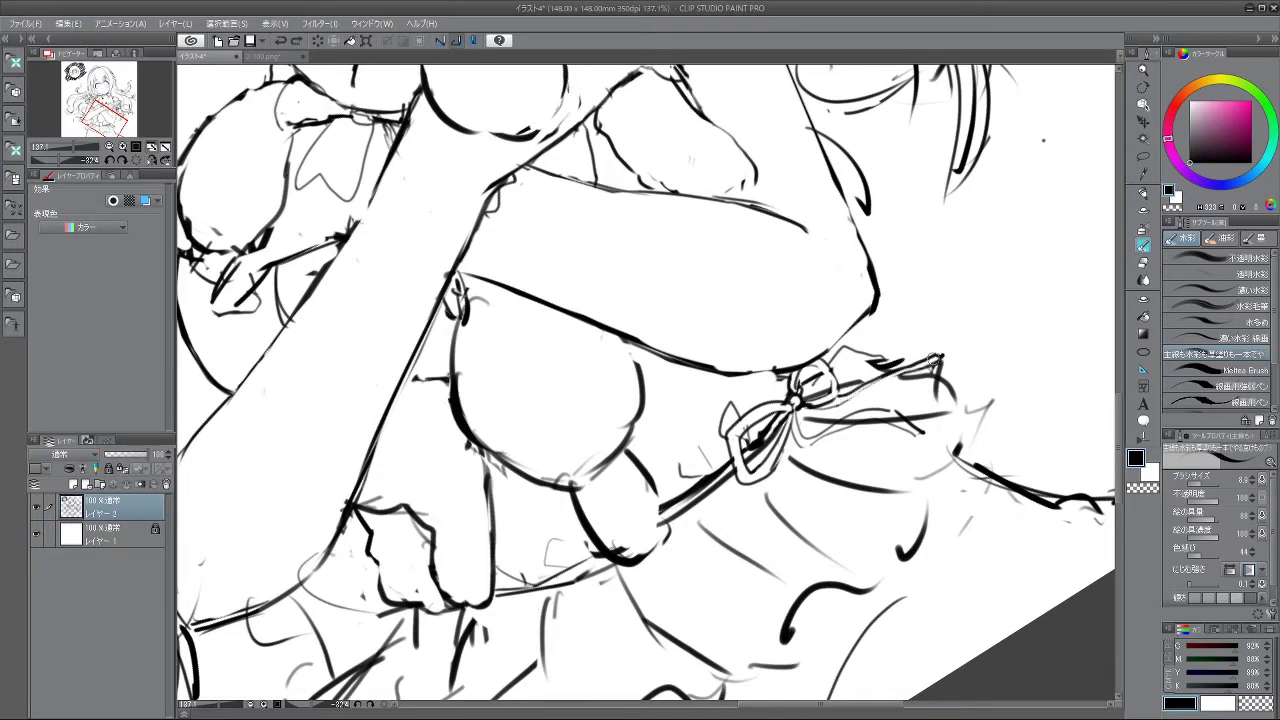
pyautogui.moveTo(842, 401); pyautogui.dragTo(925, 366)
pyautogui.hotkey('ctrl', 'z')
pyautogui.moveTo(802, 437); pyautogui.dragTo(897, 420)
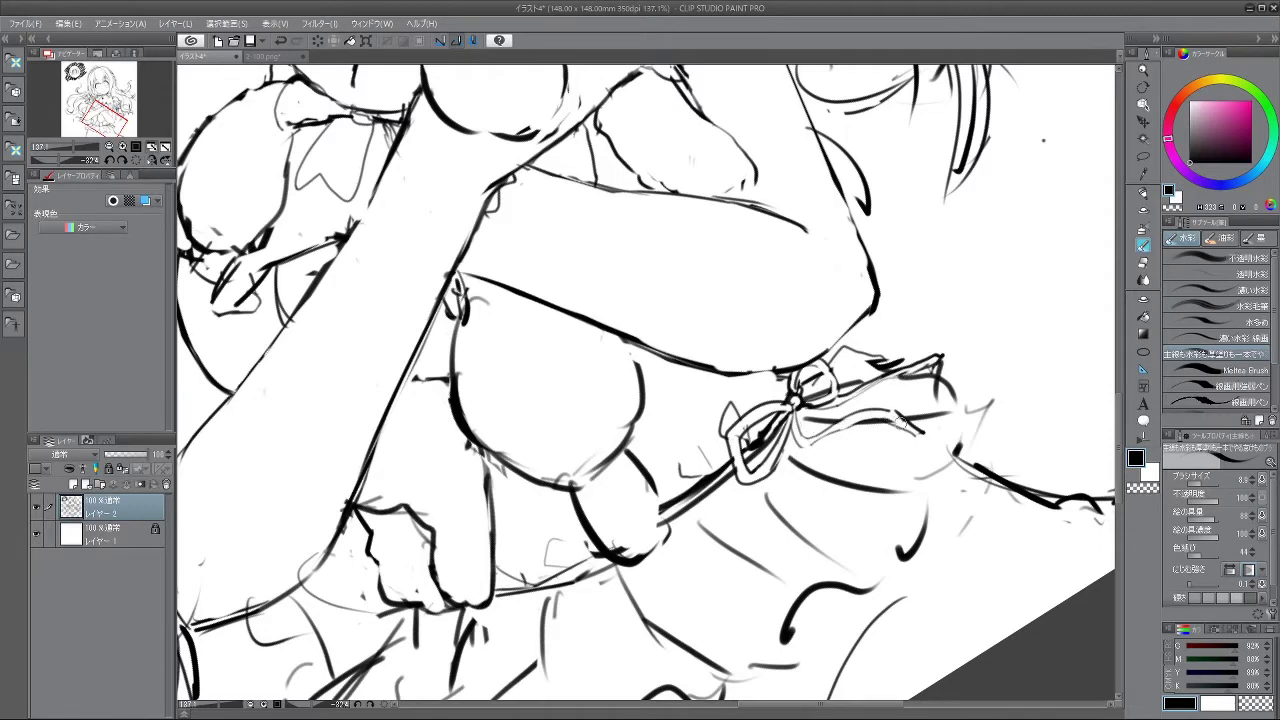
pyautogui.moveTo(818, 436)
pyautogui.mouseDown()
pyautogui.moveTo(872, 414)
pyautogui.moveTo(907, 420)
pyautogui.moveTo(909, 405)
pyautogui.mouseUp()
pyautogui.moveTo(900, 392); pyautogui.dragTo(820, 392)
# - Refine the finger outlines of the hand resting behind the plush bear's paw
pyautogui.moveTo(791, 620); pyautogui.dragTo(746, 642)
pyautogui.moveTo(810, 322); pyautogui.dragTo(810, 412)
pyautogui.moveTo(925, 480); pyautogui.dragTo(883, 124)
pyautogui.scroll(2, 690, 210)
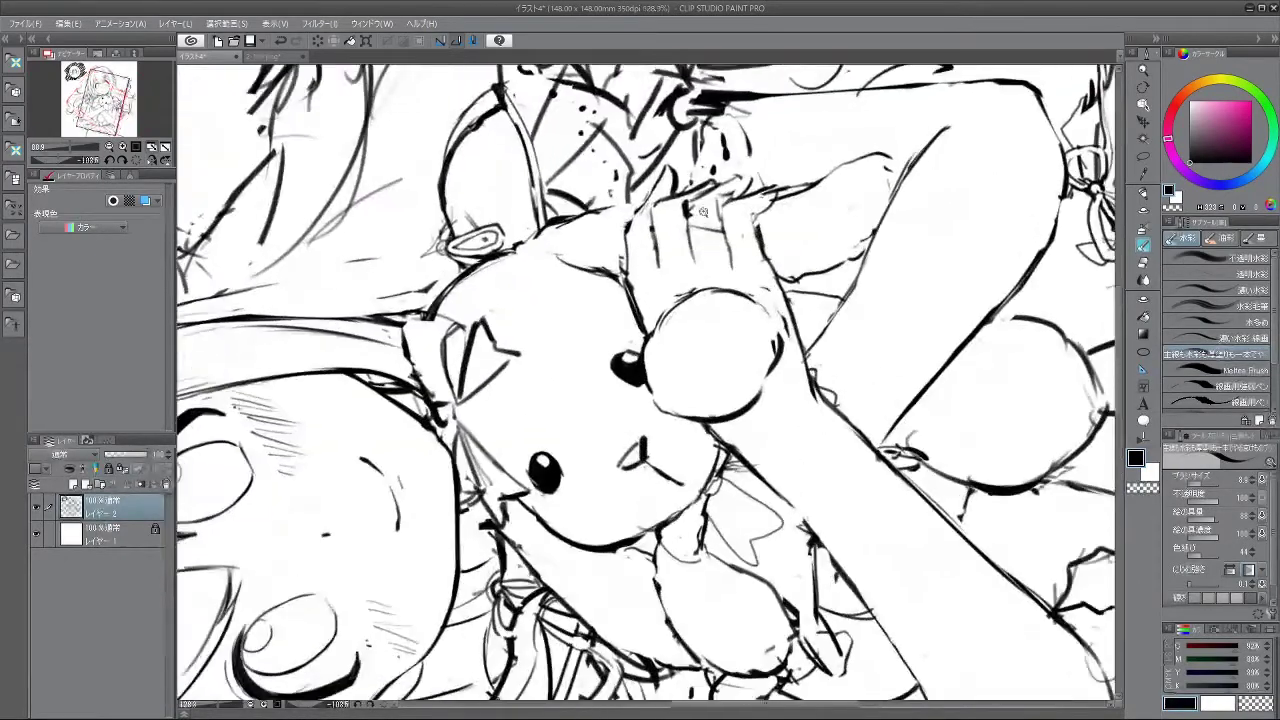
pyautogui.moveTo(692, 208); pyautogui.dragTo(698, 255)
pyautogui.scroll(1, 698, 255)
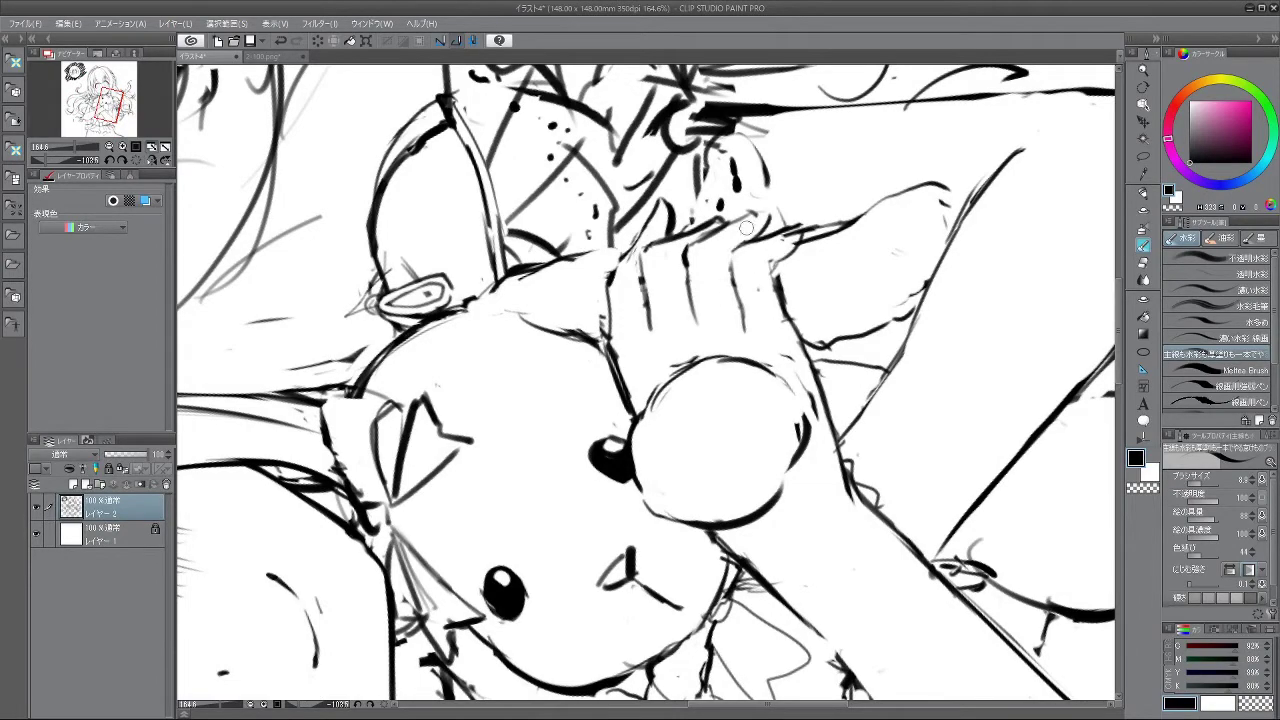
pyautogui.moveTo(739, 354)
pyautogui.mouseDown()
pyautogui.moveTo(744, 404)
pyautogui.moveTo(745, 375)
pyautogui.mouseUp()
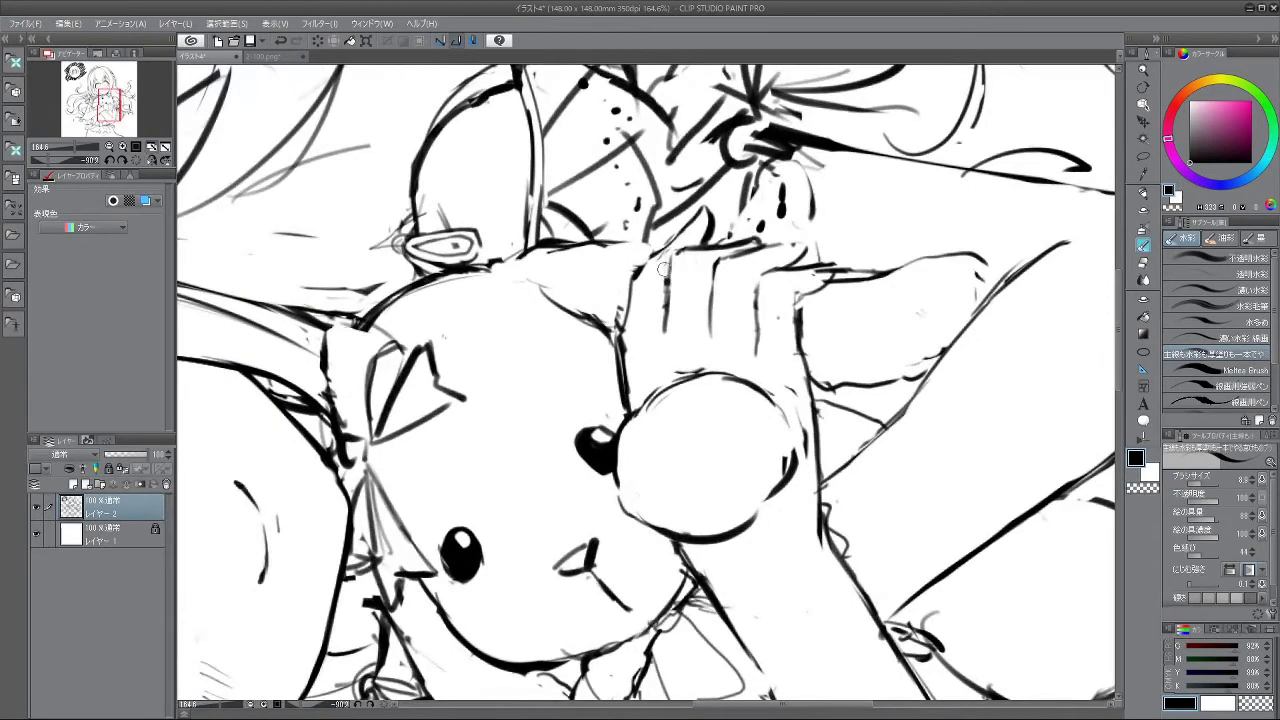
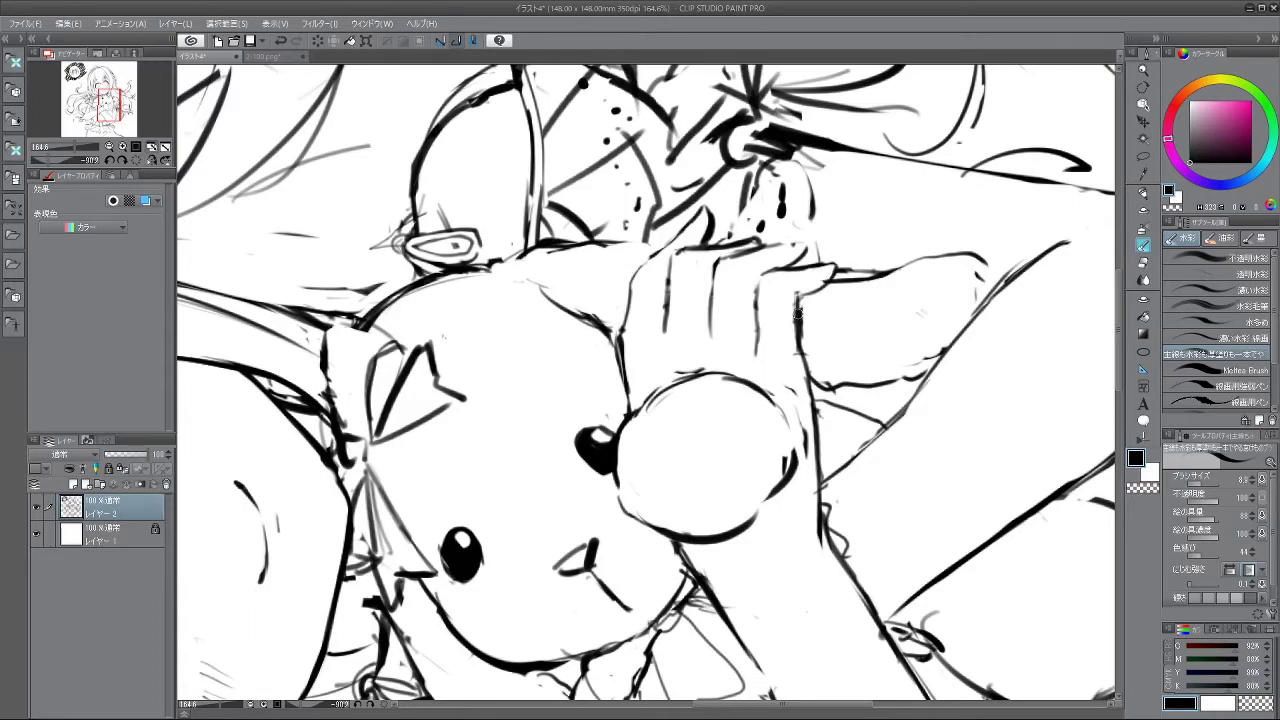
# - Examine the collar, plush bear and sleeves up close and the whole figure's balance from different distances and angles
pyautogui.scroll(-5, 798, 300)
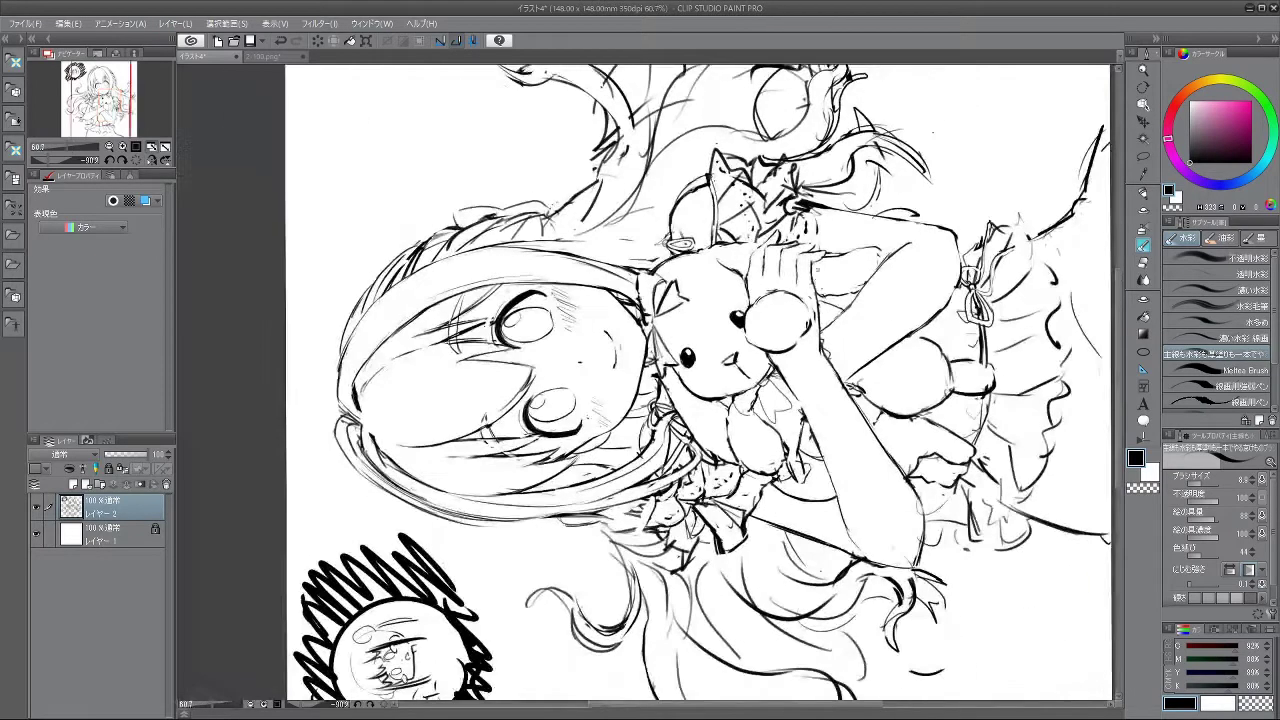
pyautogui.scroll(2, 803, 306)
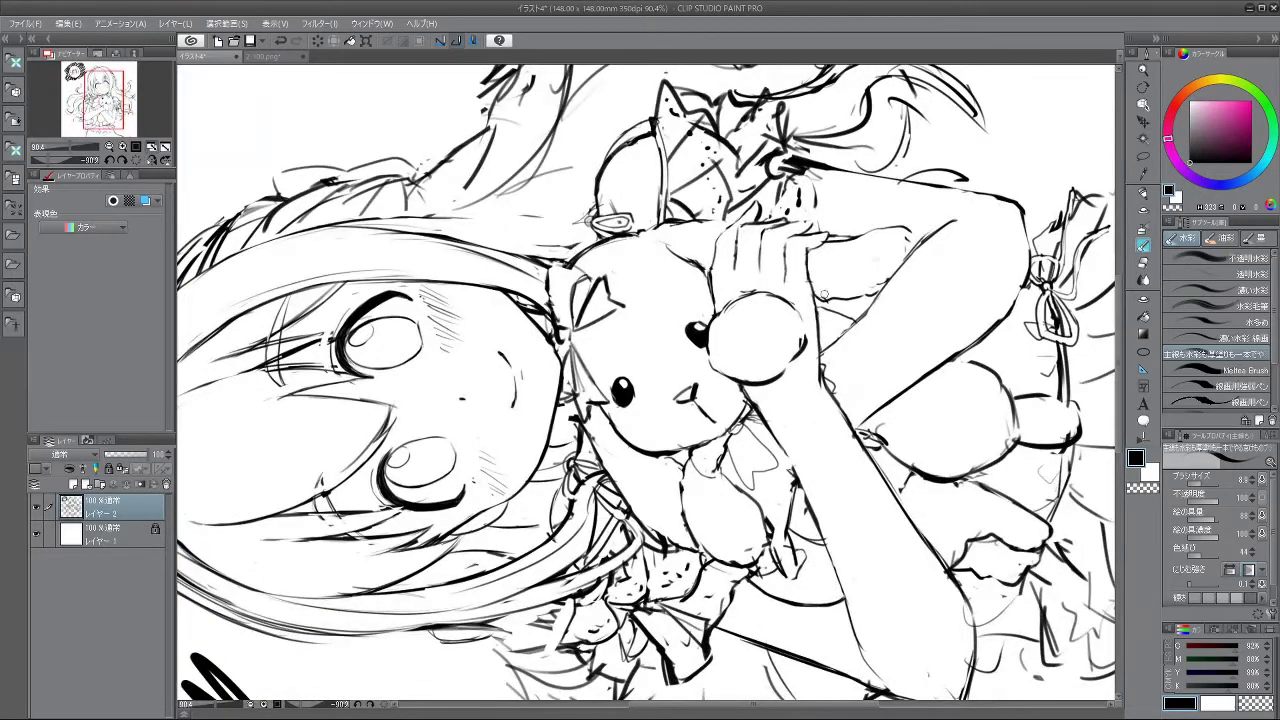
pyautogui.moveTo(895, 248); pyautogui.dragTo(900, 508)
pyautogui.press('^')
pyautogui.press('^')
pyautogui.press('^')
pyautogui.scroll(3, 598, 371)
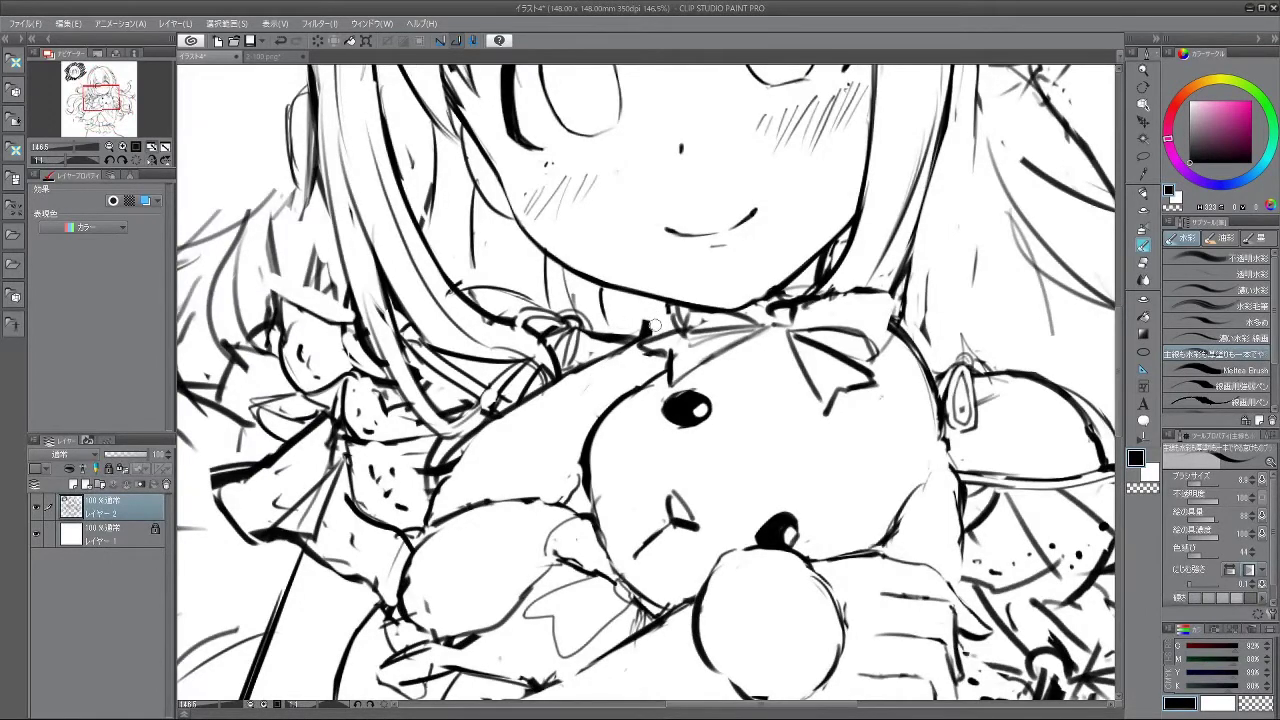
pyautogui.scroll(-7, 731, 400)
pyautogui.moveTo(753, 340); pyautogui.dragTo(725, 302)
pyautogui.scroll(5, 686, 325)
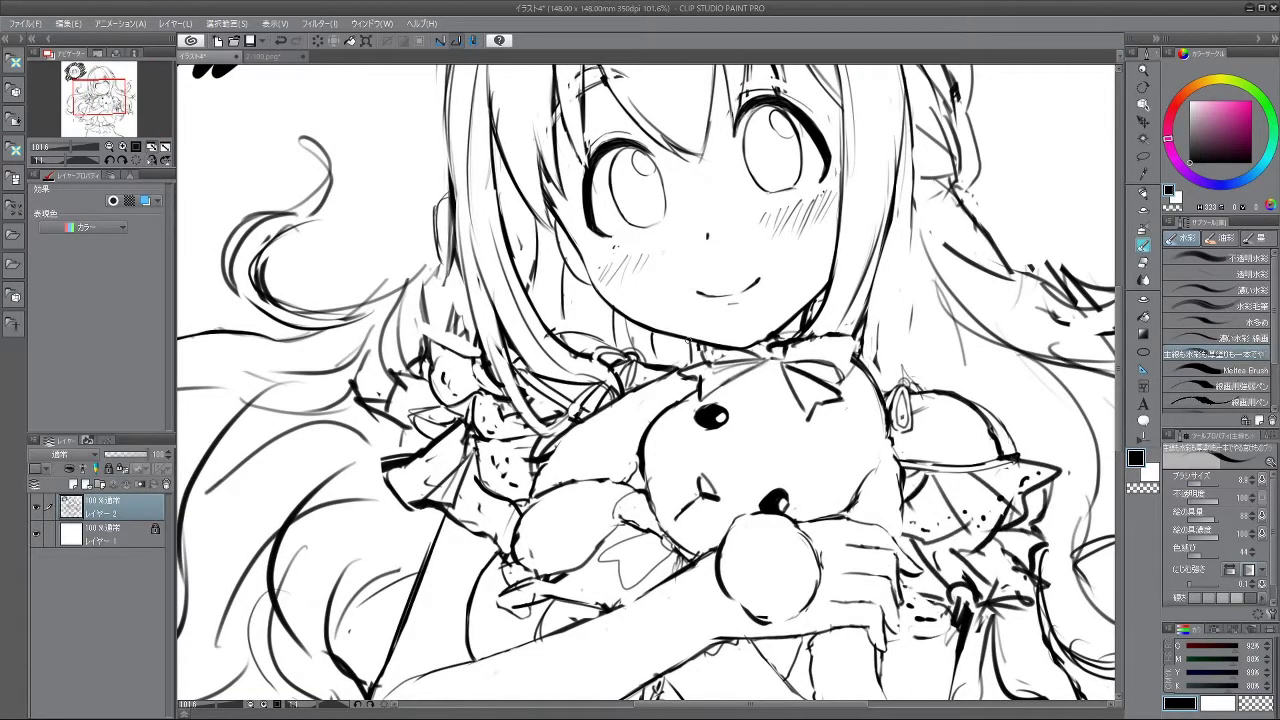
pyautogui.scroll(-5, 690, 352)
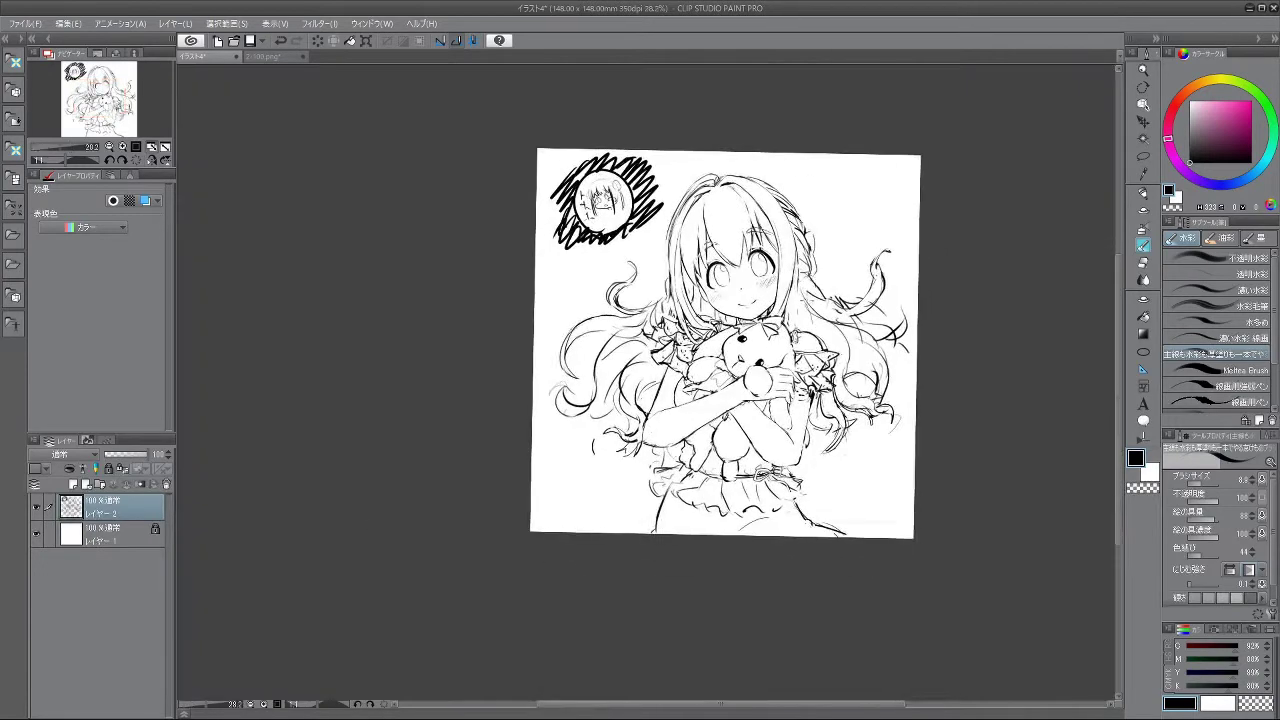
pyautogui.scroll(2, 740, 308)
pyautogui.scroll(-3, 740, 308)
pyautogui.moveTo(753, 380); pyautogui.dragTo(721, 376)
pyautogui.scroll(3, 753, 330)
pyautogui.scroll(2, 622, 470)
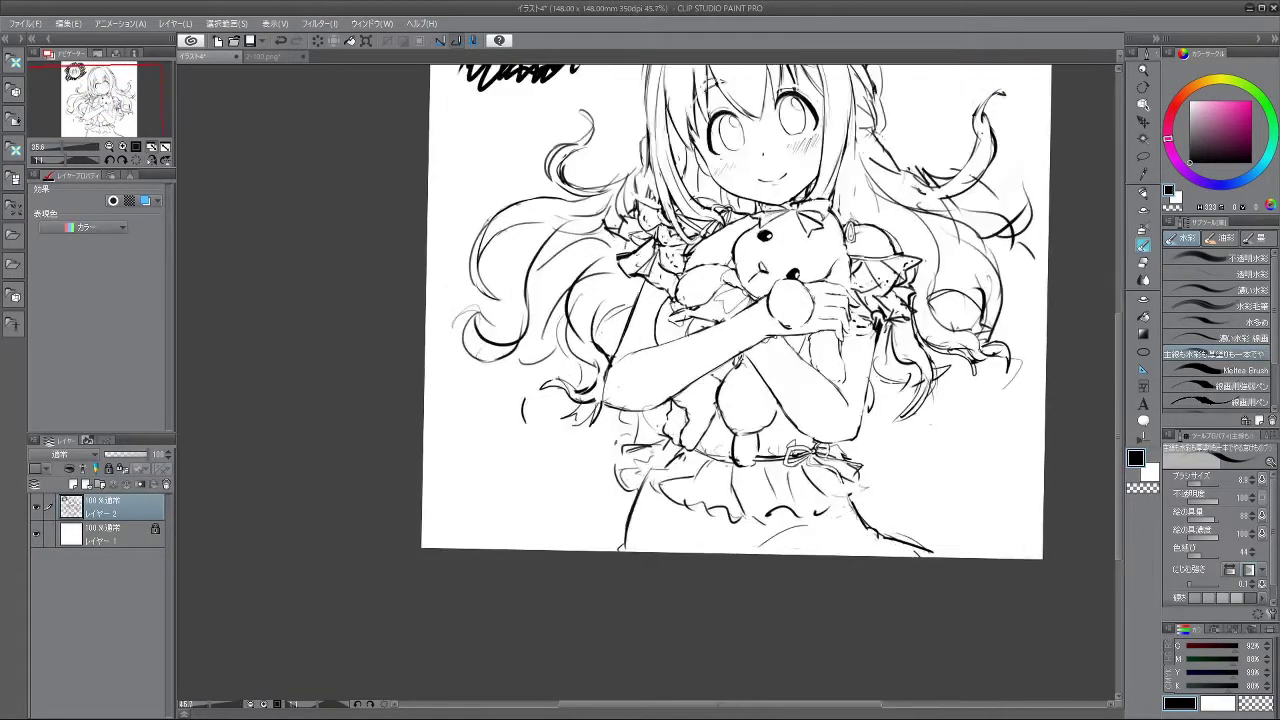
# - Try to rework the thigh line and loose sketch strokes beside the skirt ruffle under the front elbow
pyautogui.moveTo(615, 470)
pyautogui.mouseDown()
pyautogui.moveTo(627, 489)
pyautogui.moveTo(630, 466)
pyautogui.mouseUp()
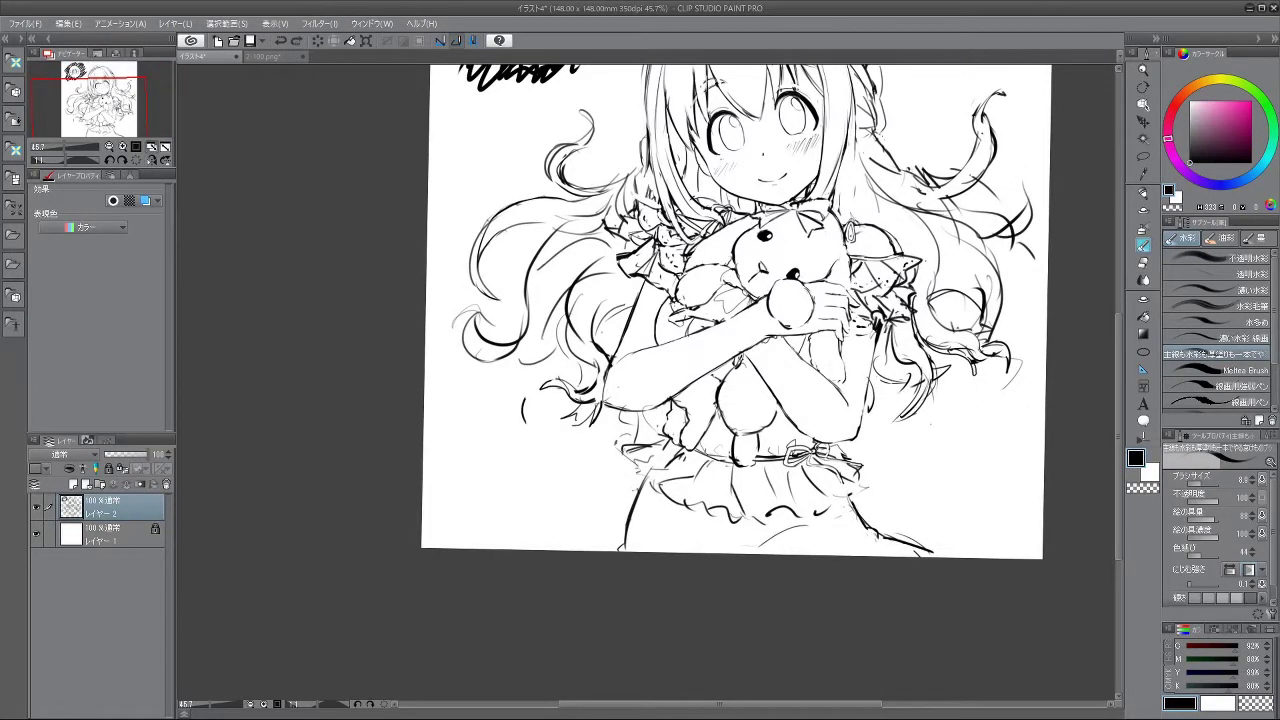
pyautogui.hotkey('ctrl', 'z')
pyautogui.moveTo(643, 467)
pyautogui.mouseDown()
pyautogui.moveTo(624, 475)
pyautogui.moveTo(637, 493)
pyautogui.mouseUp()
pyautogui.hotkey('ctrl', 'z')
# - Clean up the stray strokes behind the shoulder frill and redraw the root of the curled lock joining the side hair
pyautogui.moveTo(747, 431); pyautogui.dragTo(753, 489)
pyautogui.scroll(-3, 661, 497)
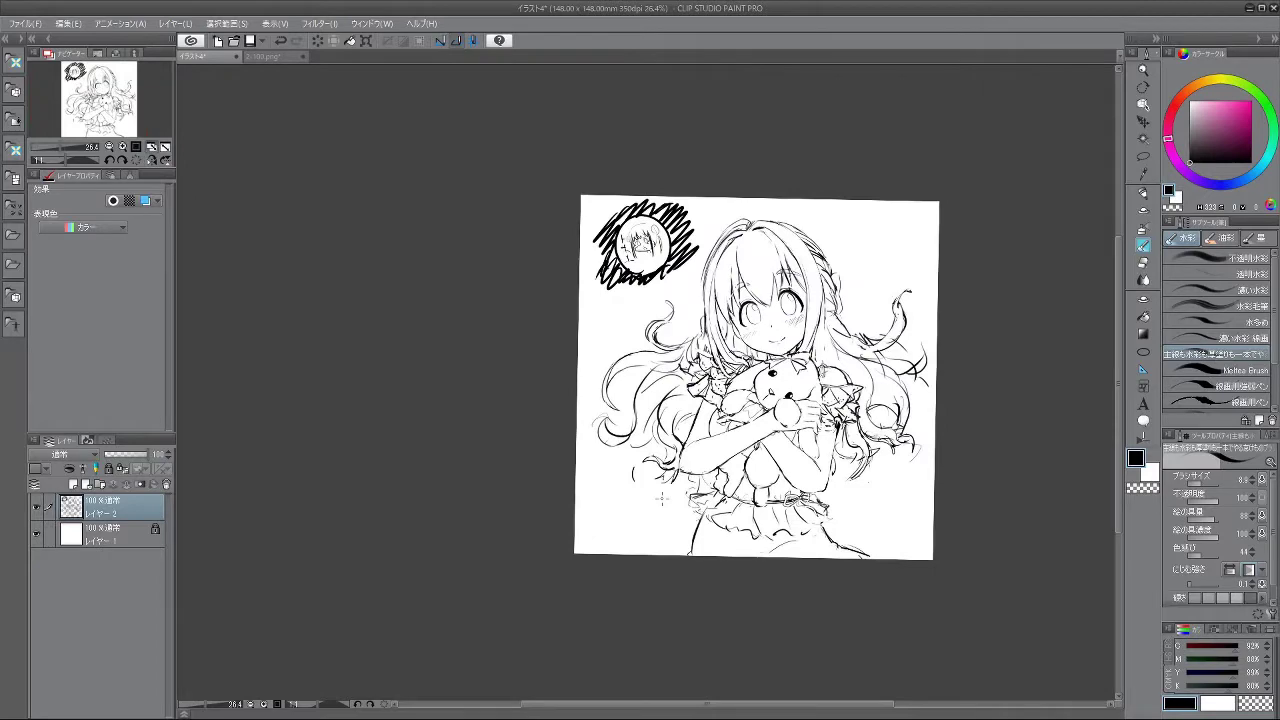
pyautogui.scroll(3, 702, 368)
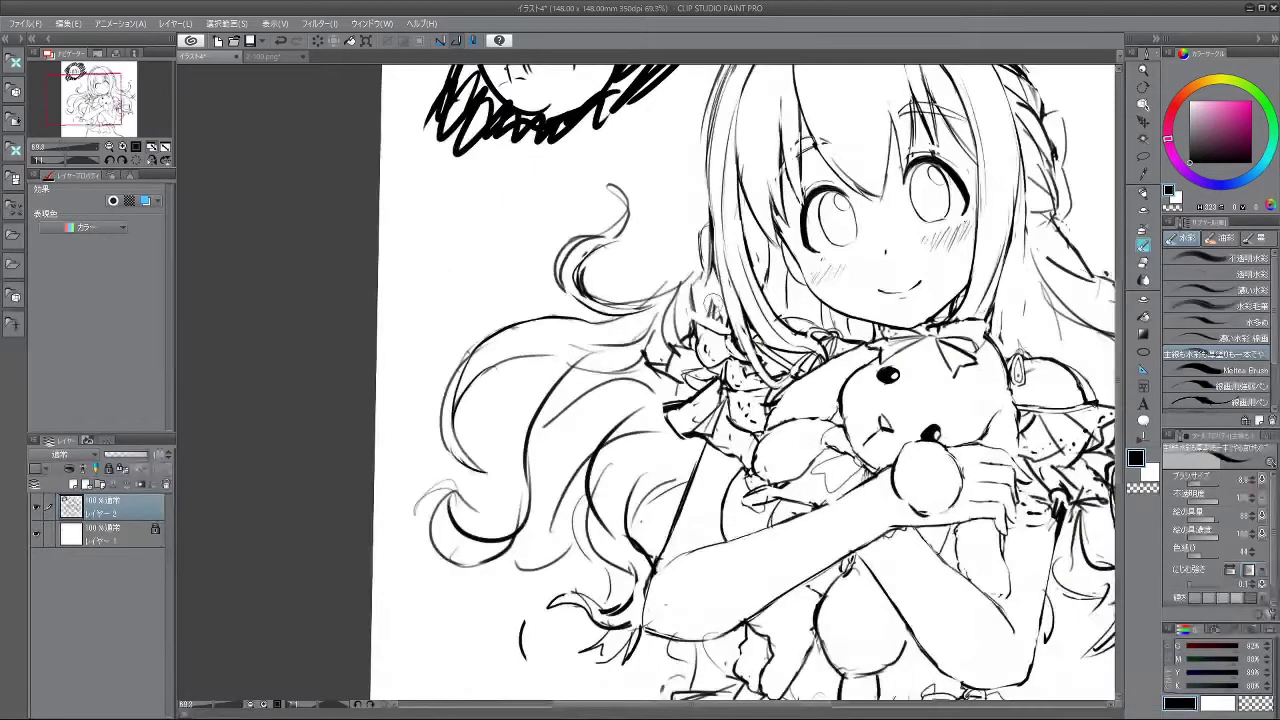
pyautogui.moveTo(702, 316)
pyautogui.mouseDown()
pyautogui.moveTo(704, 276)
pyautogui.moveTo(692, 288)
pyautogui.mouseUp()
pyautogui.hotkey('ctrl', 'z')
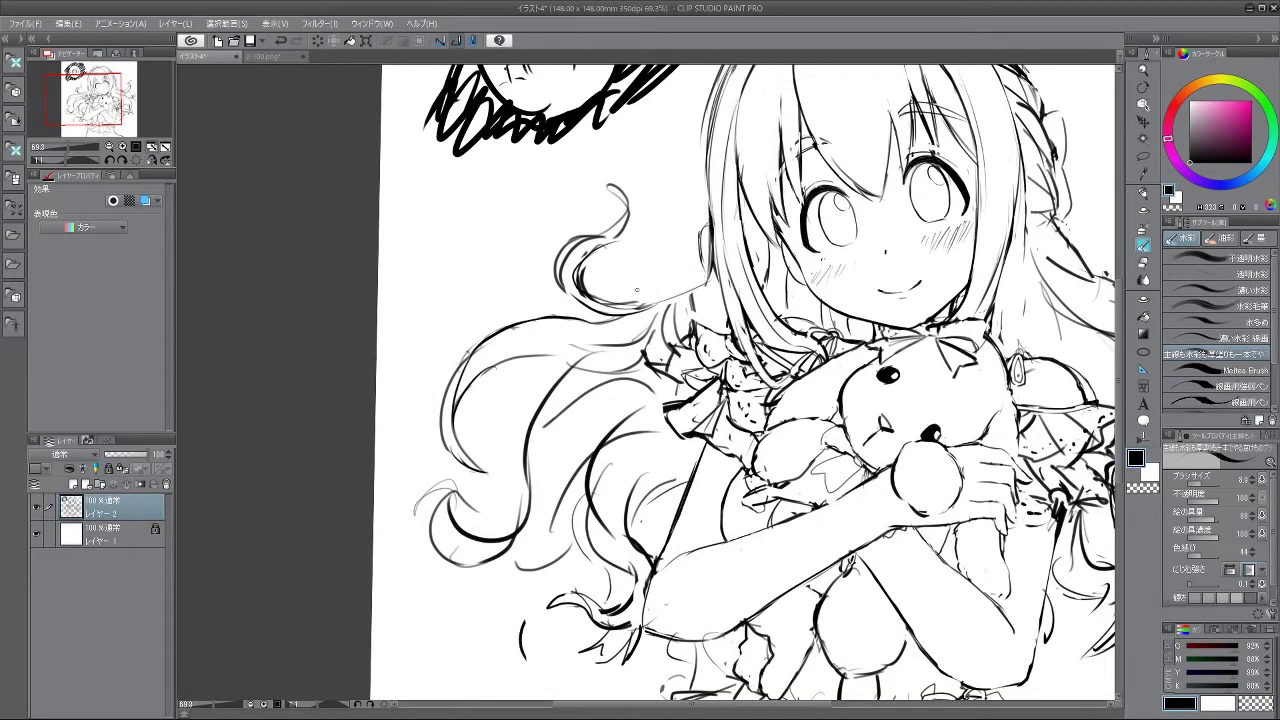
pyautogui.moveTo(643, 291); pyautogui.dragTo(555, 390)
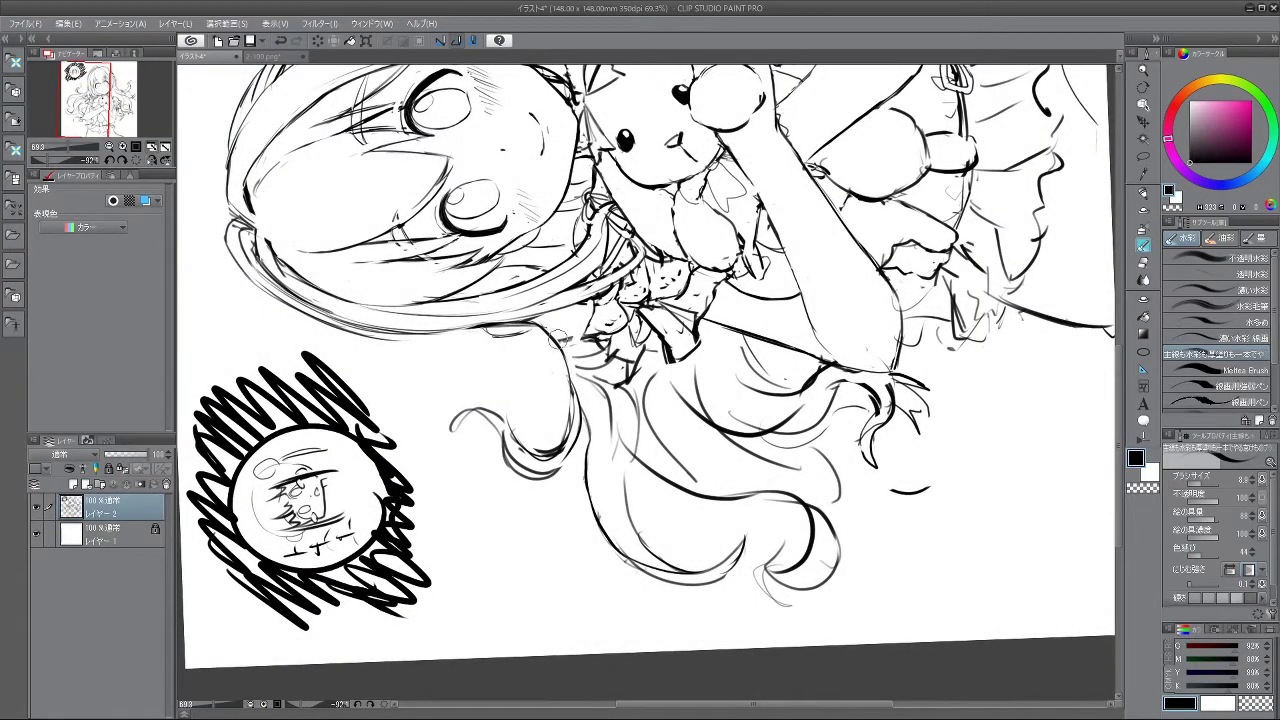
pyautogui.moveTo(596, 439); pyautogui.dragTo(712, 423)
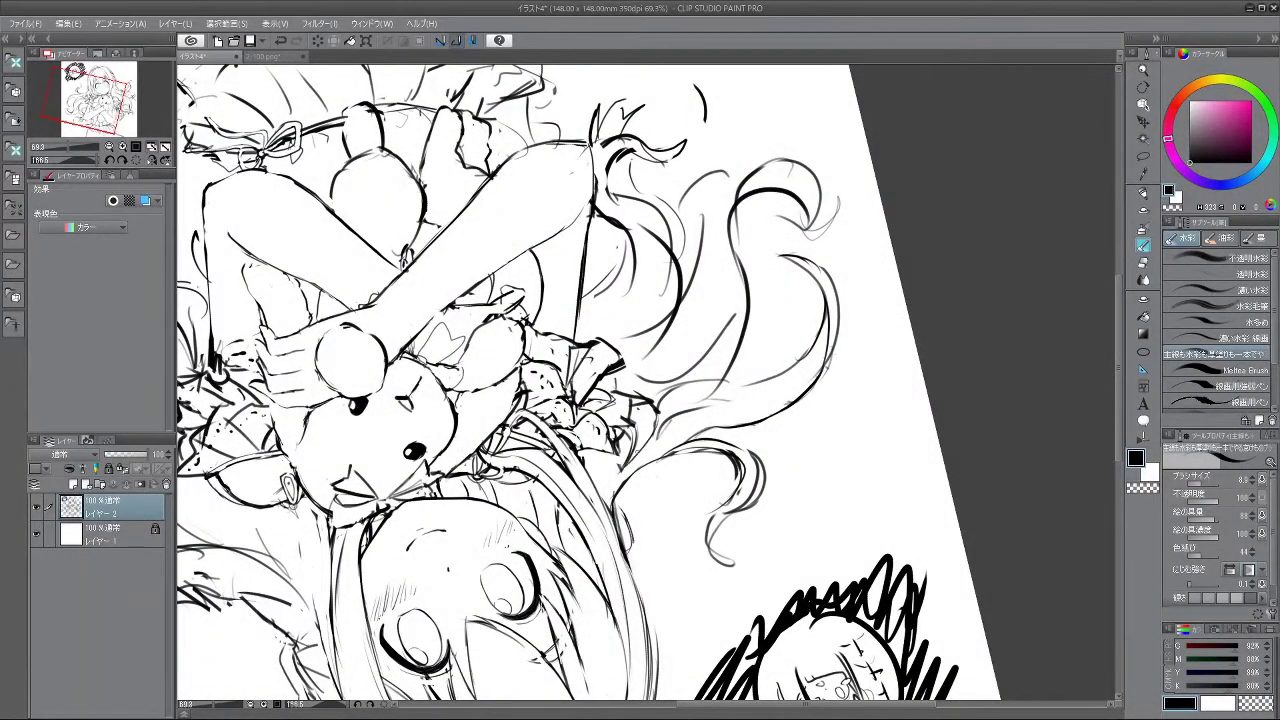
pyautogui.moveTo(648, 446)
pyautogui.mouseDown()
pyautogui.moveTo(704, 345)
pyautogui.moveTo(625, 322)
pyautogui.mouseUp()
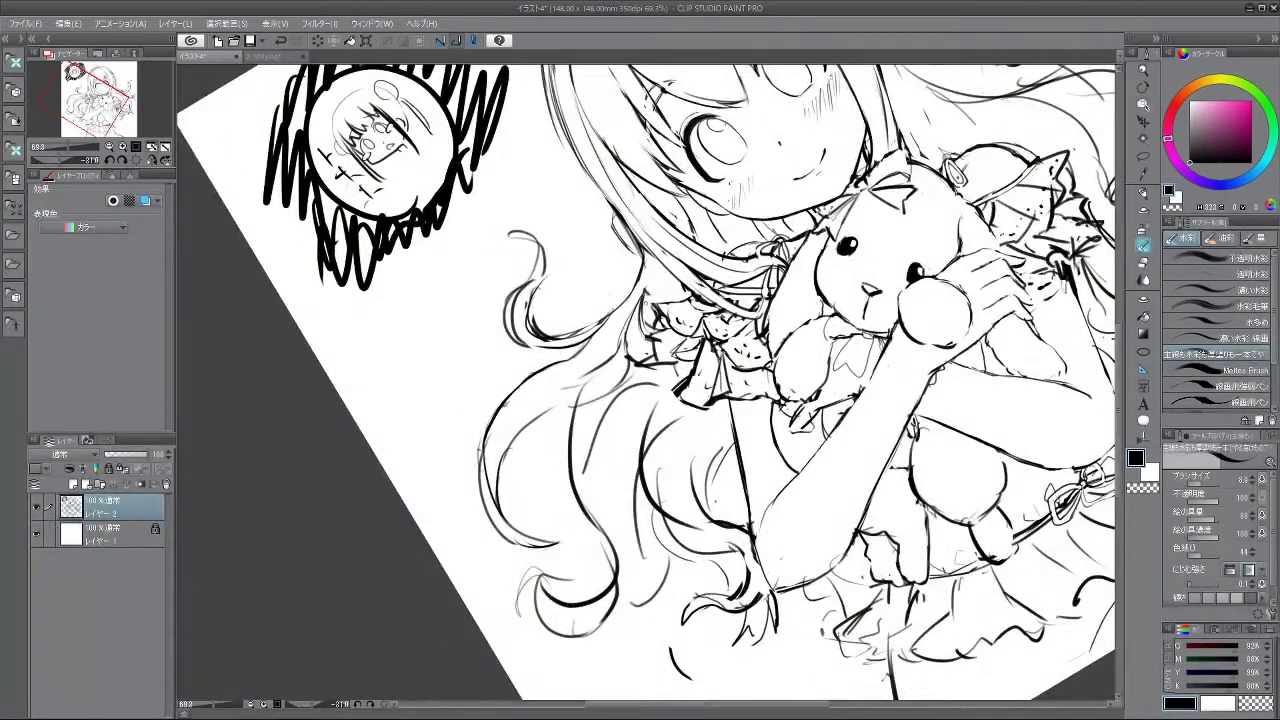
pyautogui.moveTo(697, 402); pyautogui.dragTo(590, 375)
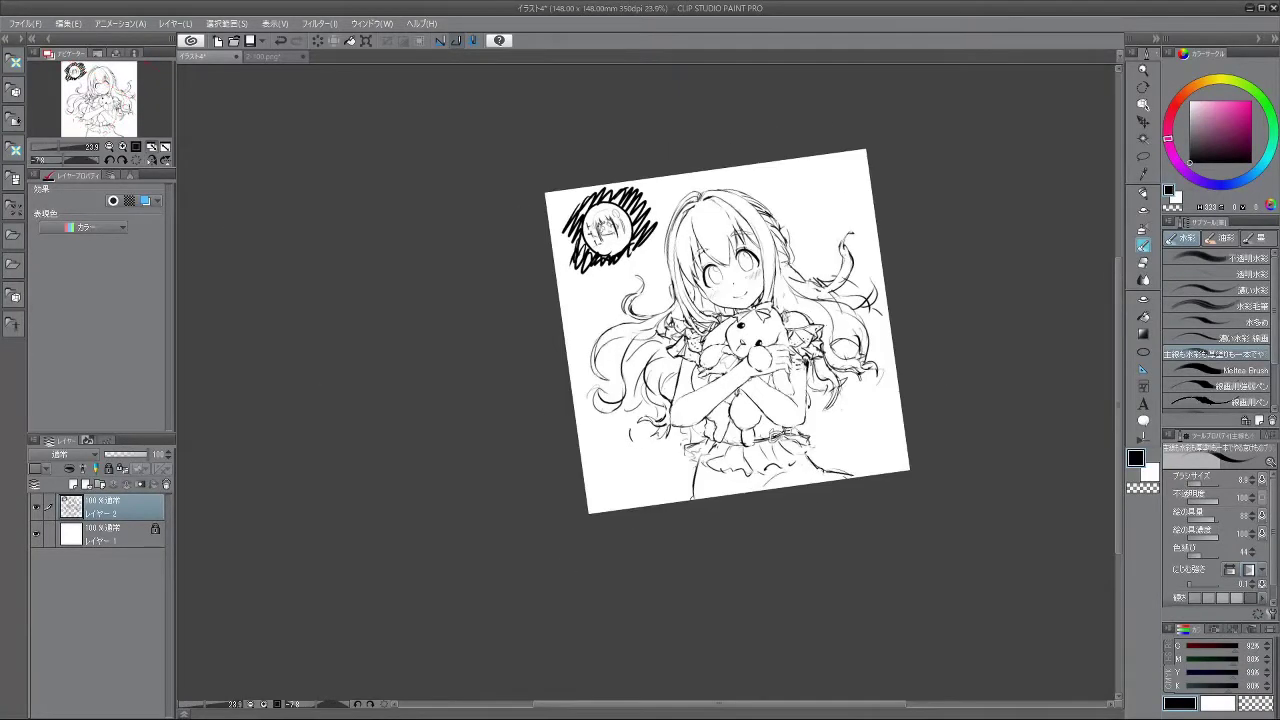
# - Refine the short upturned hair lock below the tall curl on the braid side
pyautogui.moveTo(914, 264); pyautogui.dragTo(944, 264)
pyautogui.moveTo(780, 265)
pyautogui.mouseDown()
pyautogui.moveTo(817, 363)
pyautogui.moveTo(813, 417)
pyautogui.mouseUp()
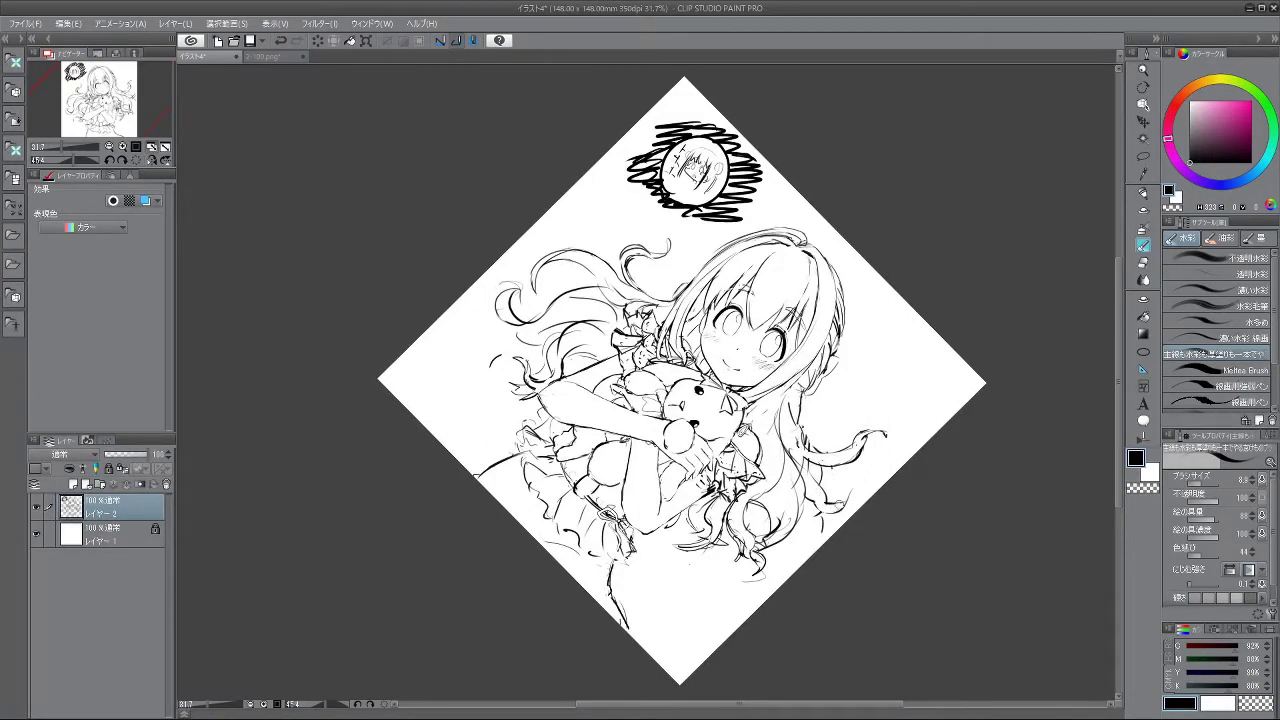
pyautogui.hotkey('ctrl', 'z')
pyautogui.moveTo(809, 474); pyautogui.dragTo(853, 488)
pyautogui.moveTo(855, 503); pyautogui.dragTo(1000, 124)
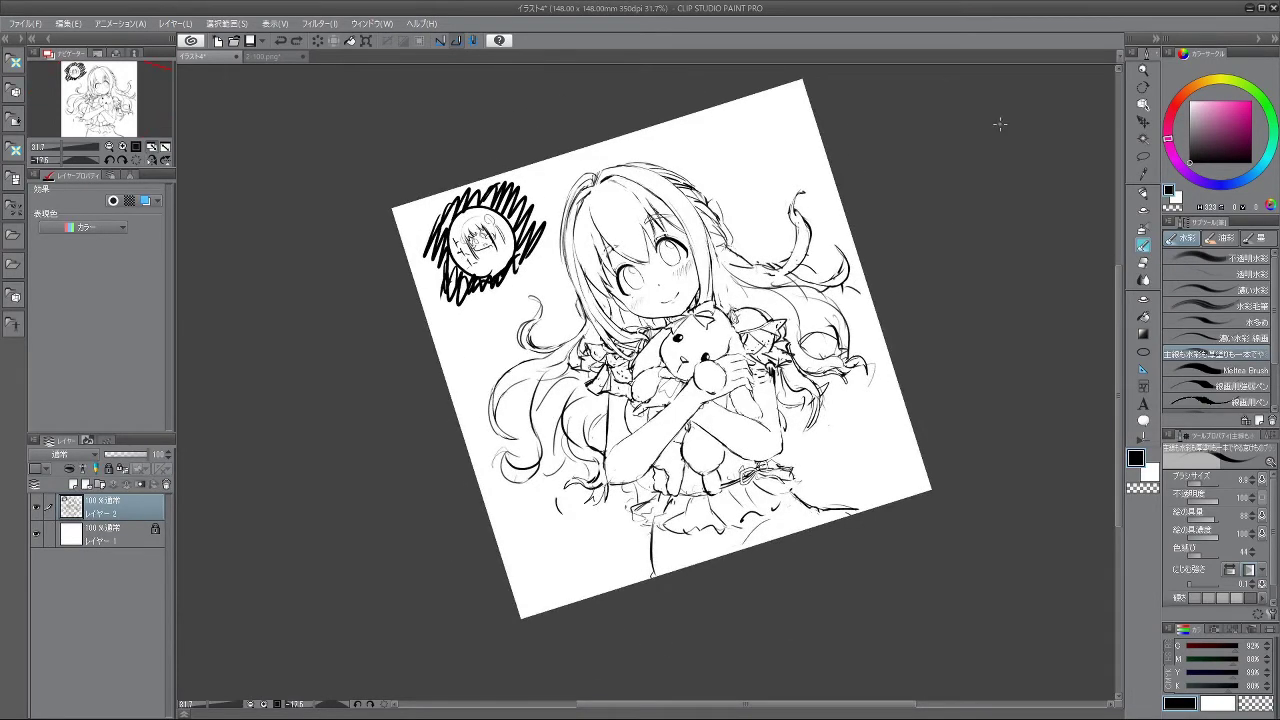
pyautogui.moveTo(581, 630); pyautogui.dragTo(714, 629)
pyautogui.scroll(1, 500, 236)
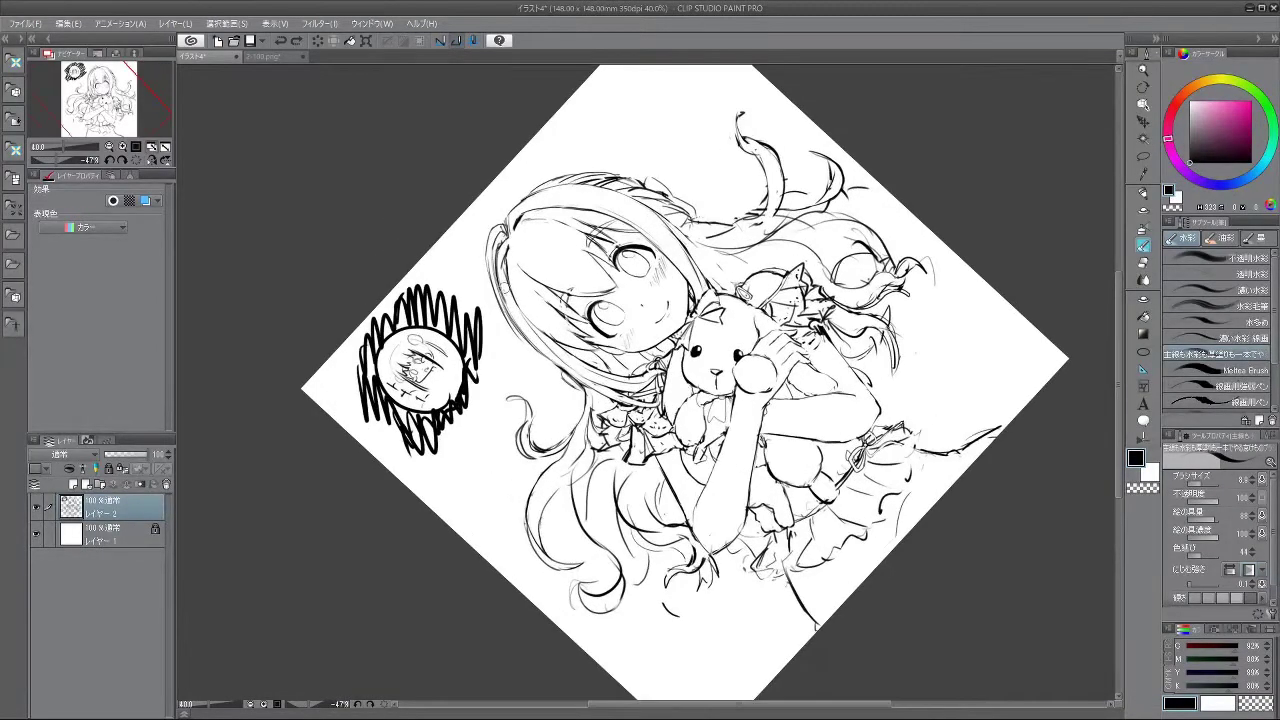
# - Try to redraw the outer contour of the side hair facing the scribbled circle
pyautogui.hotkey('ctrl', 'z')
pyautogui.moveTo(488, 238); pyautogui.dragTo(500, 332)
pyautogui.moveTo(492, 241)
pyautogui.mouseDown()
pyautogui.moveTo(506, 349)
pyautogui.moveTo(529, 362)
pyautogui.mouseUp()
pyautogui.hotkey('ctrl', 'z')
pyautogui.moveTo(506, 350); pyautogui.dragTo(530, 368)
pyautogui.hotkey('ctrl', 'z')
pyautogui.moveTo(492, 318); pyautogui.dragTo(523, 362)
pyautogui.hotkey('ctrl', 'z')
pyautogui.hotkey('ctrl', 'z')
pyautogui.moveTo(554, 551)
pyautogui.mouseDown()
pyautogui.moveTo(793, 561)
pyautogui.moveTo(900, 362)
pyautogui.mouseUp()
pyautogui.moveTo(696, 597)
pyautogui.mouseDown()
pyautogui.moveTo(930, 400)
pyautogui.moveTo(914, 195)
pyautogui.mouseUp()
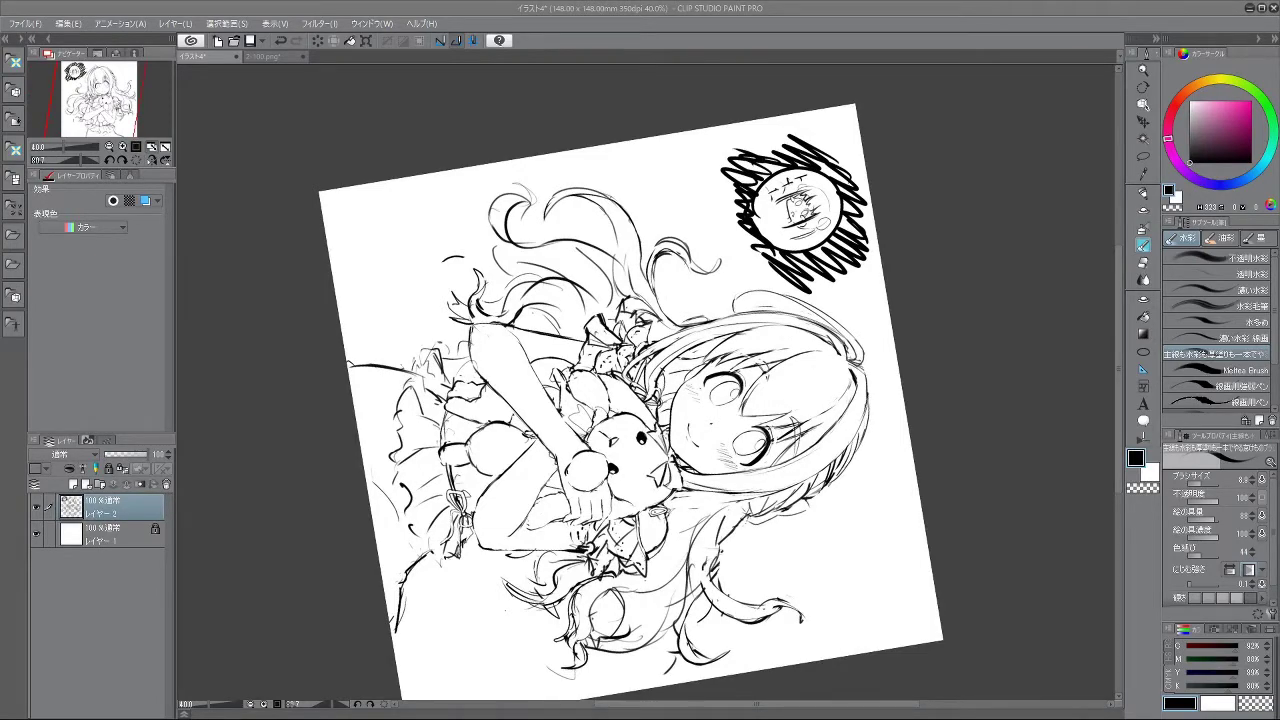
pyautogui.moveTo(700, 602); pyautogui.dragTo(1012, 301)
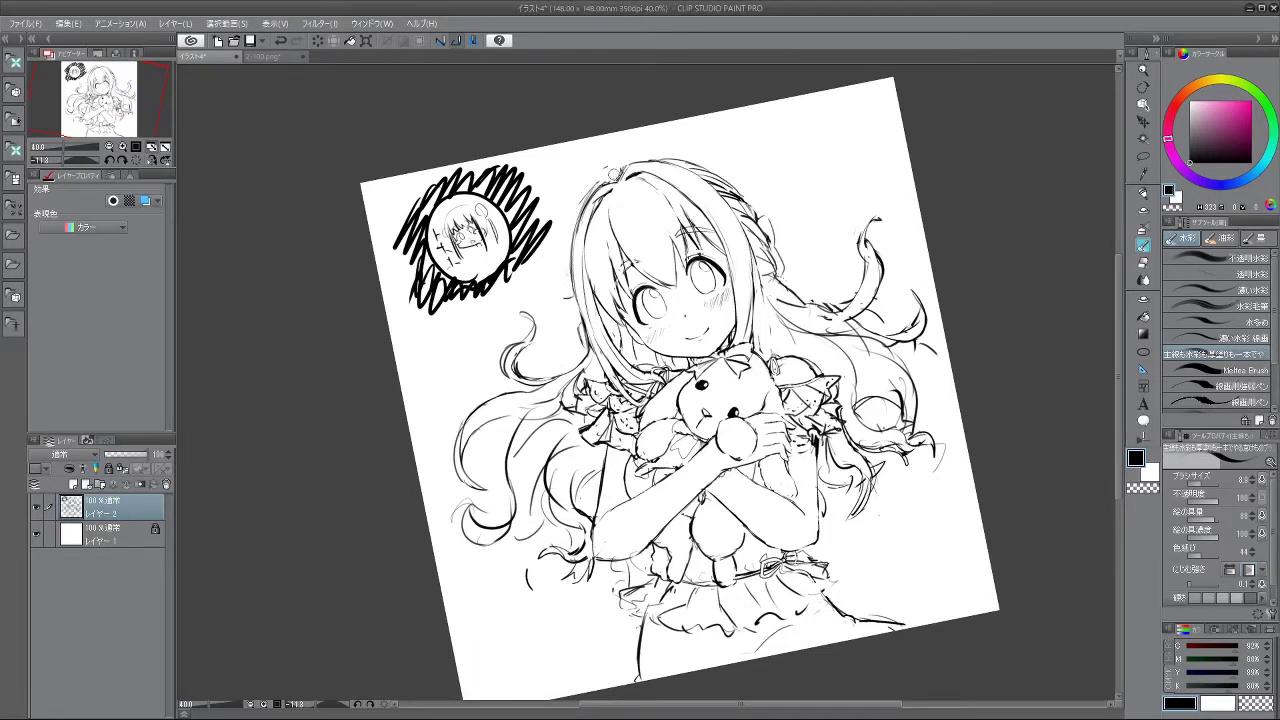
# - Try a fuller hair outline curving outward from the parting at the crown
pyautogui.moveTo(618, 166)
pyautogui.mouseDown()
pyautogui.moveTo(580, 195)
pyautogui.moveTo(594, 188)
pyautogui.mouseUp()
pyautogui.hotkey('ctrl', 'z')
pyautogui.hotkey('ctrl', 'z')
pyautogui.moveTo(590, 190); pyautogui.dragTo(573, 252)
pyautogui.moveTo(577, 208)
pyautogui.mouseDown()
pyautogui.moveTo(594, 179)
pyautogui.moveTo(617, 177)
pyautogui.moveTo(573, 199)
pyautogui.moveTo(559, 243)
pyautogui.mouseUp()
pyautogui.hotkey('ctrl', 'z')
pyautogui.hotkey('ctrl', 'z')
pyautogui.hotkey('ctrl', 'z')
pyautogui.hotkey('ctrl', 'z')
# - Sketch a wider outer contour for the side hair, from the parting down past eye level
pyautogui.moveTo(595, 173); pyautogui.dragTo(565, 283)
pyautogui.hotkey('ctrl', 'z')
pyautogui.hotkey('ctrl', 'z')
pyautogui.moveTo(590, 174)
pyautogui.mouseDown()
pyautogui.moveTo(566, 276)
pyautogui.moveTo(577, 314)
pyautogui.mouseUp()
pyautogui.hotkey('ctrl', 'z')
pyautogui.hotkey('ctrl', 'z')
pyautogui.moveTo(566, 246); pyautogui.dragTo(562, 344)
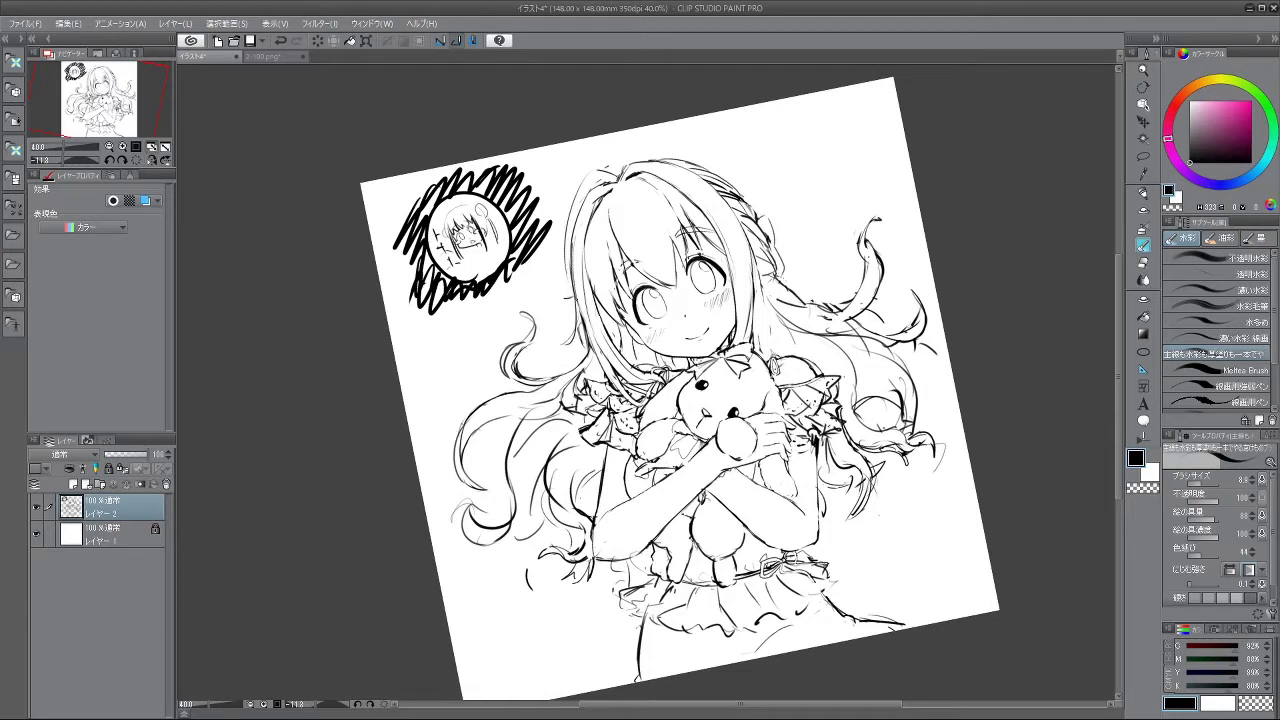
pyautogui.moveTo(570, 272); pyautogui.dragTo(577, 308)
pyautogui.hotkey('ctrl', 'z')
pyautogui.hotkey('ctrl', 'z')
pyautogui.moveTo(566, 224); pyautogui.dragTo(568, 272)
# - Extend the outer side-hair contour toward the curled lock above the shoulder frill
pyautogui.moveTo(708, 173); pyautogui.dragTo(595, 171)
pyautogui.scroll(1, 522, 262)
pyautogui.moveTo(554, 493); pyautogui.dragTo(600, 520)
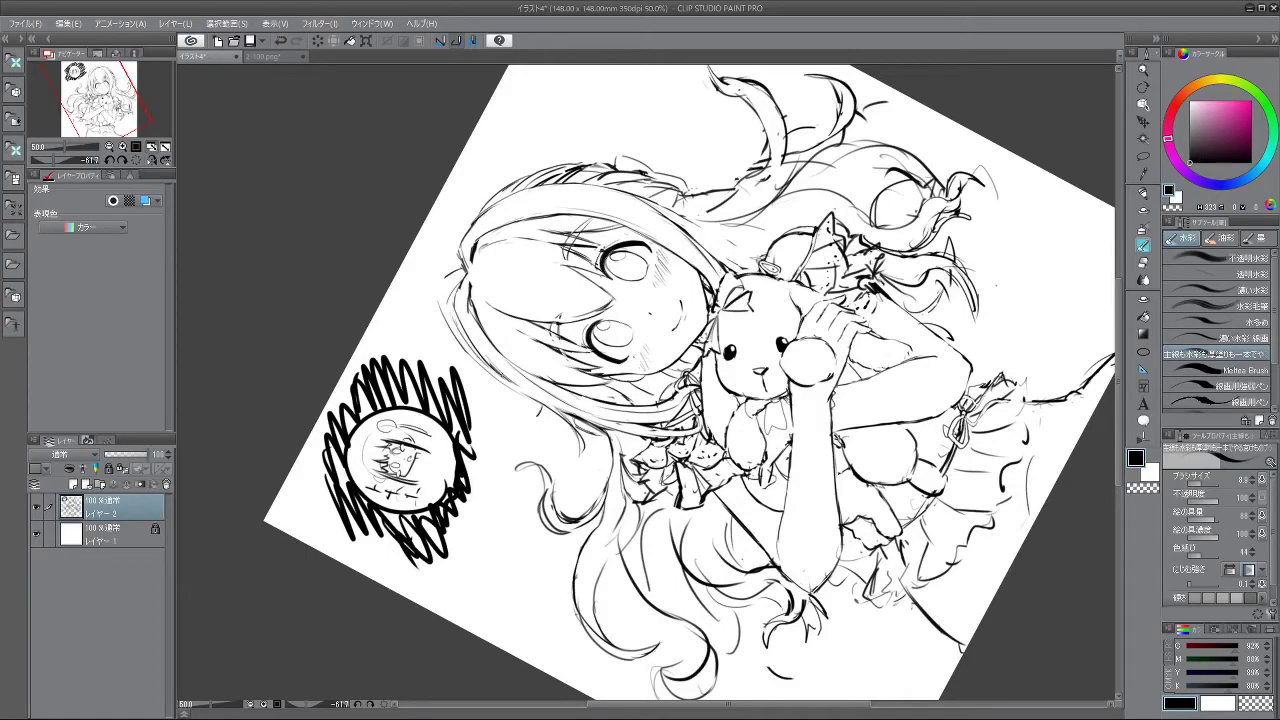
pyautogui.moveTo(457, 325); pyautogui.dragTo(527, 395)
pyautogui.moveTo(633, 590)
pyautogui.mouseDown()
pyautogui.moveTo(661, 590)
pyautogui.moveTo(839, 300)
pyautogui.mouseUp()
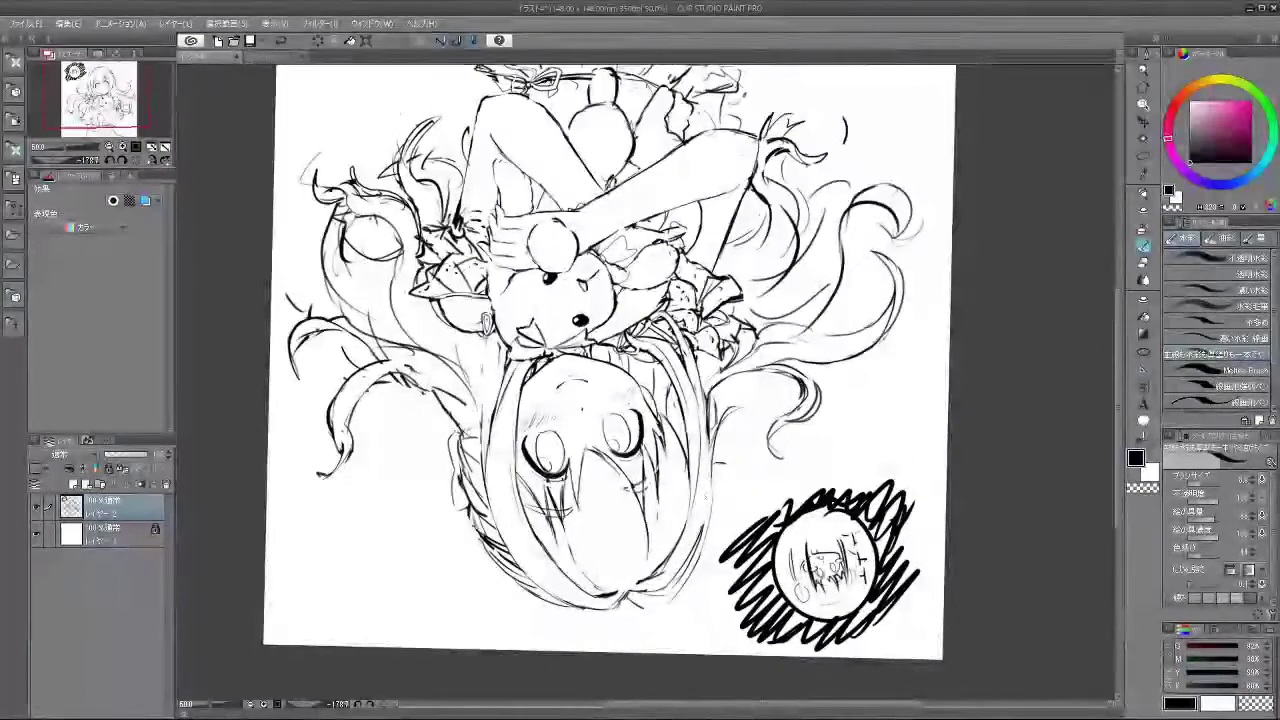
pyautogui.hotkey('ctrl', 'z')
pyautogui.moveTo(674, 581)
pyautogui.mouseDown()
pyautogui.moveTo(719, 570)
pyautogui.moveTo(800, 512)
pyautogui.moveTo(838, 330)
pyautogui.moveTo(669, 188)
pyautogui.moveTo(459, 334)
pyautogui.moveTo(455, 438)
pyautogui.moveTo(425, 418)
pyautogui.mouseUp()
pyautogui.hotkey('ctrl', 'z')
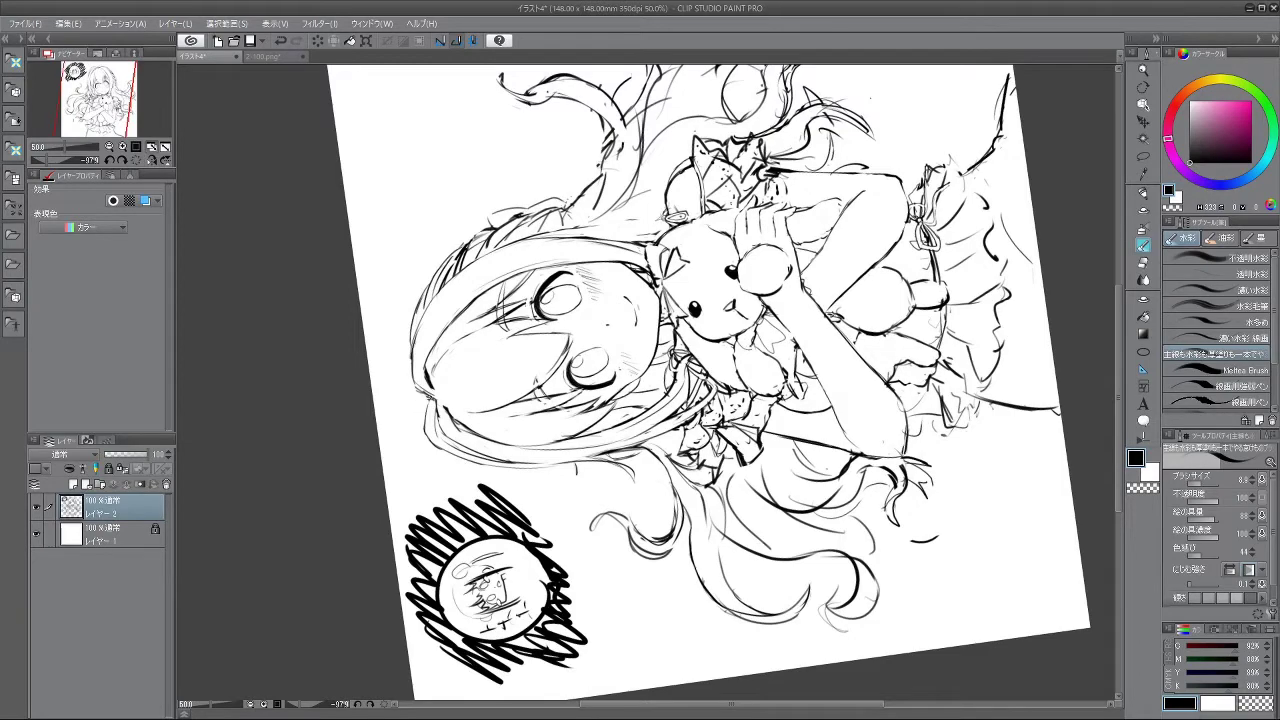
# - Touch up the hair outline and small strands around the parting at the crown
pyautogui.moveTo(432, 537); pyautogui.dragTo(710, 592)
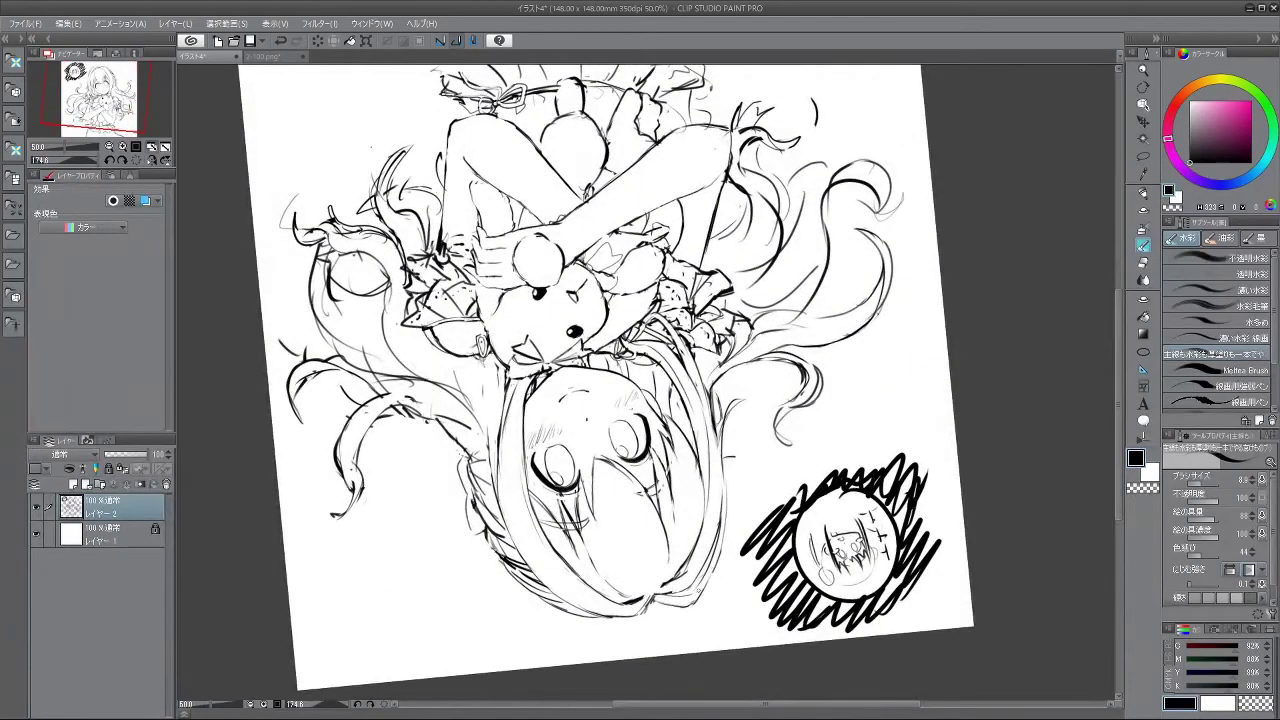
pyautogui.moveTo(706, 592); pyautogui.dragTo(703, 180)
pyautogui.moveTo(970, 424); pyautogui.dragTo(866, 371)
pyautogui.scroll(2, 865, 370)
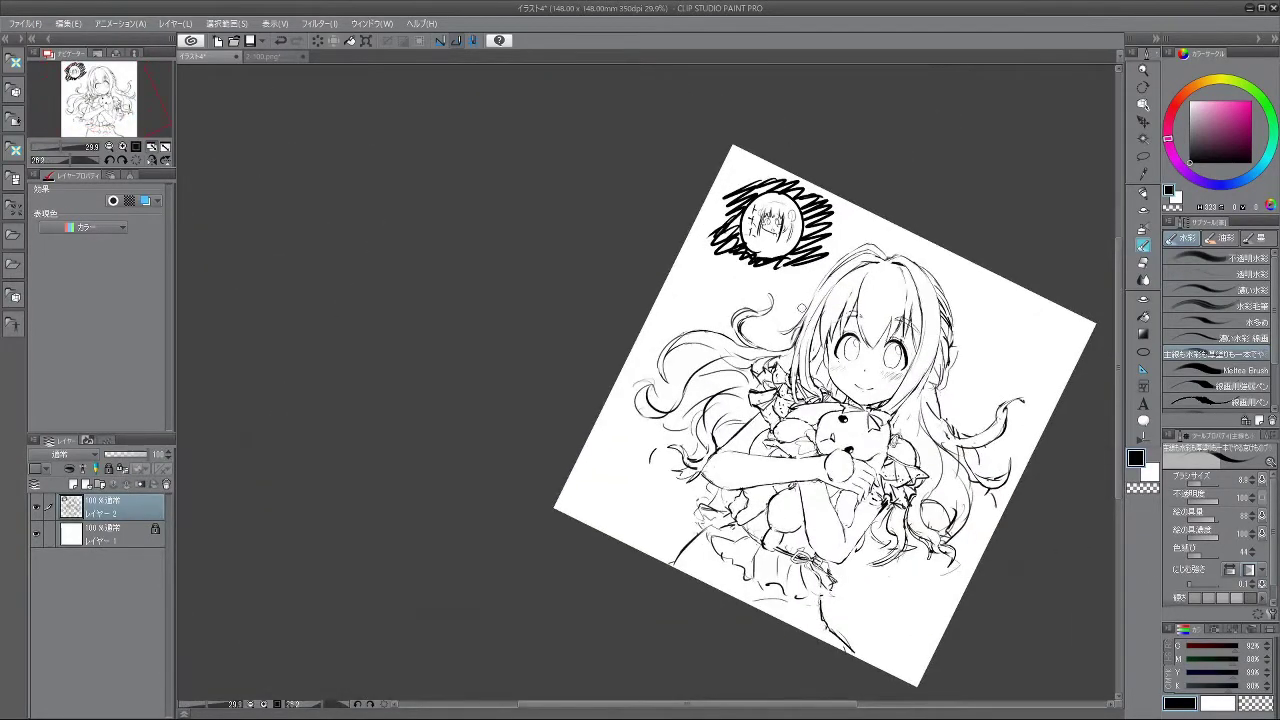
pyautogui.moveTo(738, 593); pyautogui.dragTo(862, 521)
pyautogui.moveTo(951, 229); pyautogui.dragTo(947, 263)
pyautogui.scroll(2, 835, 278)
pyautogui.moveTo(835, 278); pyautogui.dragTo(799, 329)
pyautogui.scroll(3, 641, 280)
pyautogui.moveTo(641, 280); pyautogui.dragTo(613, 285)
pyautogui.moveTo(563, 232); pyautogui.dragTo(561, 272)
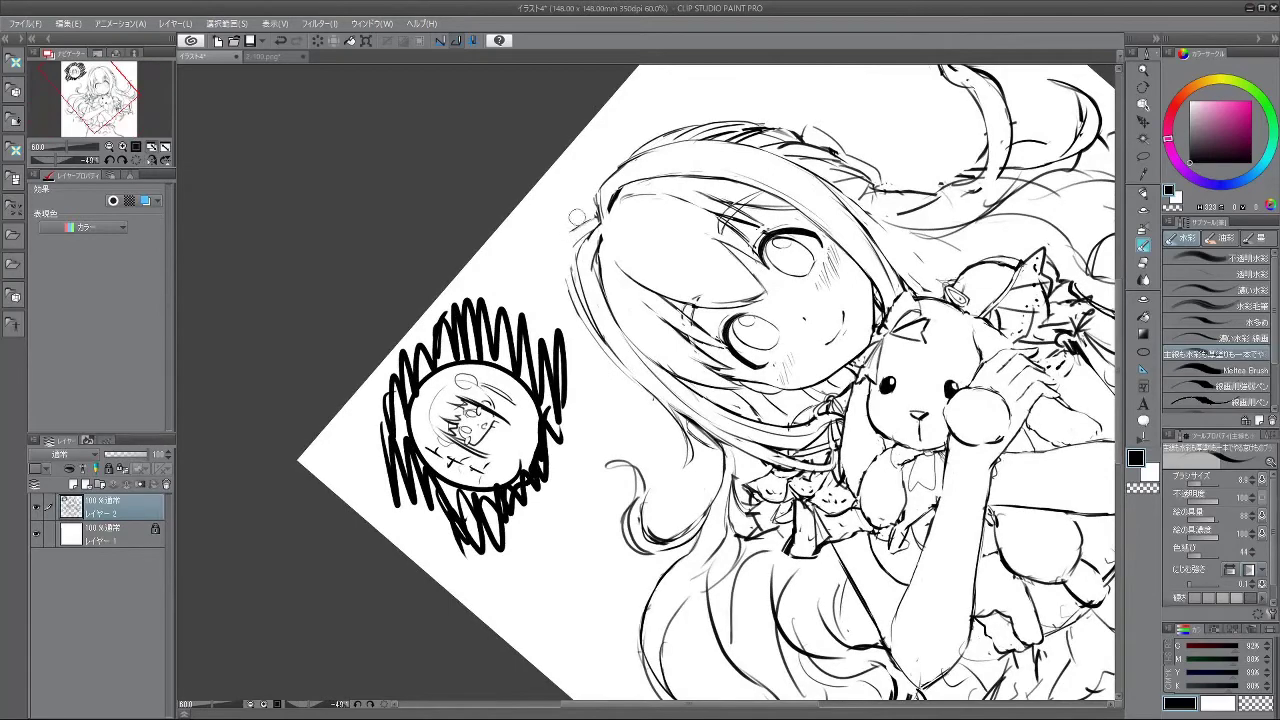
pyautogui.moveTo(578, 222); pyautogui.dragTo(516, 300)
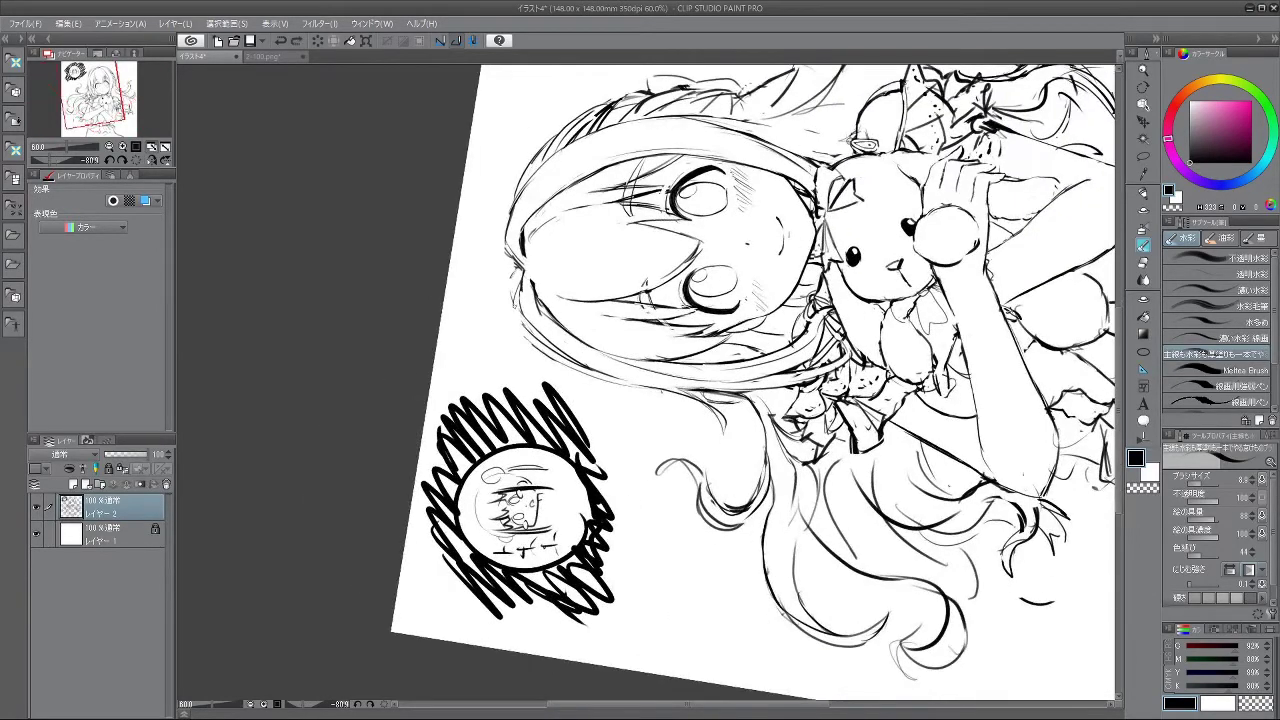
# - Try to redraw the side-hair contour from the parting downward
pyautogui.moveTo(524, 270)
pyautogui.mouseDown()
pyautogui.moveTo(506, 288)
pyautogui.moveTo(509, 323)
pyautogui.moveTo(532, 344)
pyautogui.moveTo(502, 346)
pyautogui.moveTo(525, 345)
pyautogui.moveTo(646, 507)
pyautogui.moveTo(620, 538)
pyautogui.moveTo(648, 551)
pyautogui.mouseUp()
pyautogui.hotkey('ctrl', 'z')
pyautogui.hotkey('ctrl', 'z')
pyautogui.hotkey('ctrl', 'z')
pyautogui.hotkey('ctrl', 'z')
pyautogui.hotkey('ctrl', 'z')
pyautogui.hotkey('ctrl', 'z')
pyautogui.hotkey('ctrl', 'z')
pyautogui.hotkey('ctrl', 'z')
pyautogui.hotkey('ctrl', 'z')
pyautogui.hotkey('ctrl', 'z')
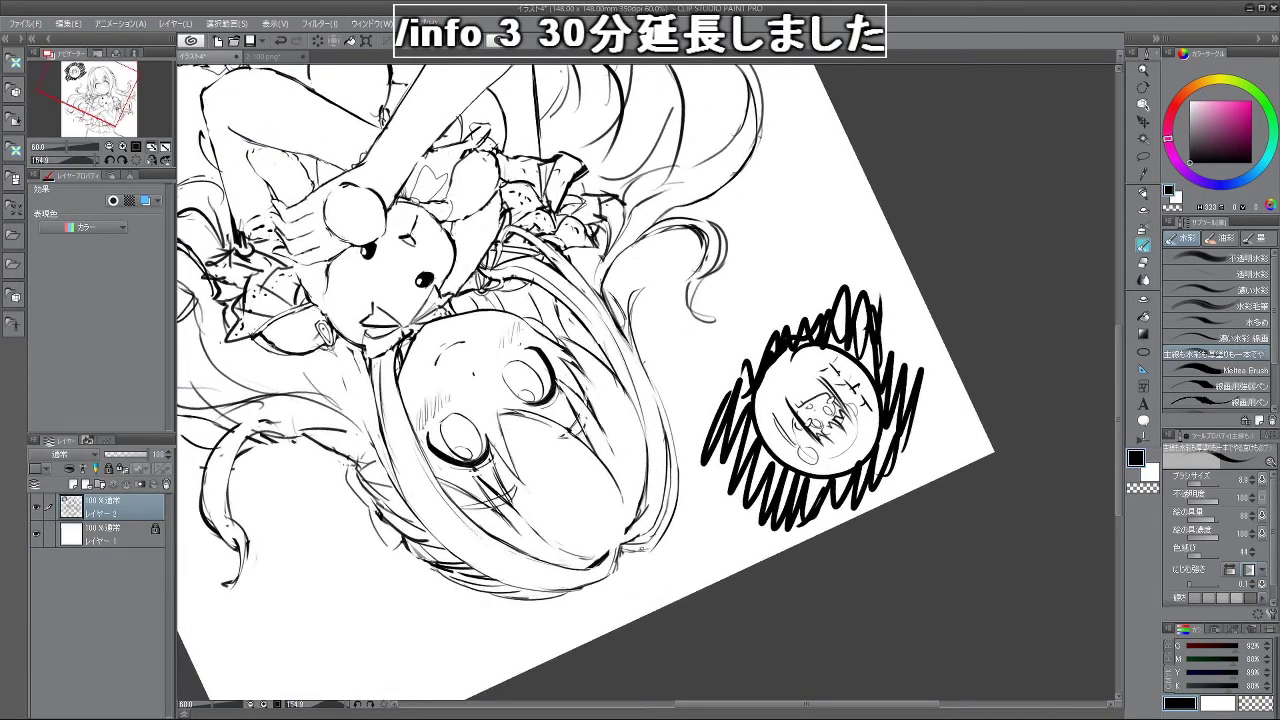
# - Rework the rounded start of the outer side-hair contour where it leaves the parting
pyautogui.press('-')
pyautogui.press('-')
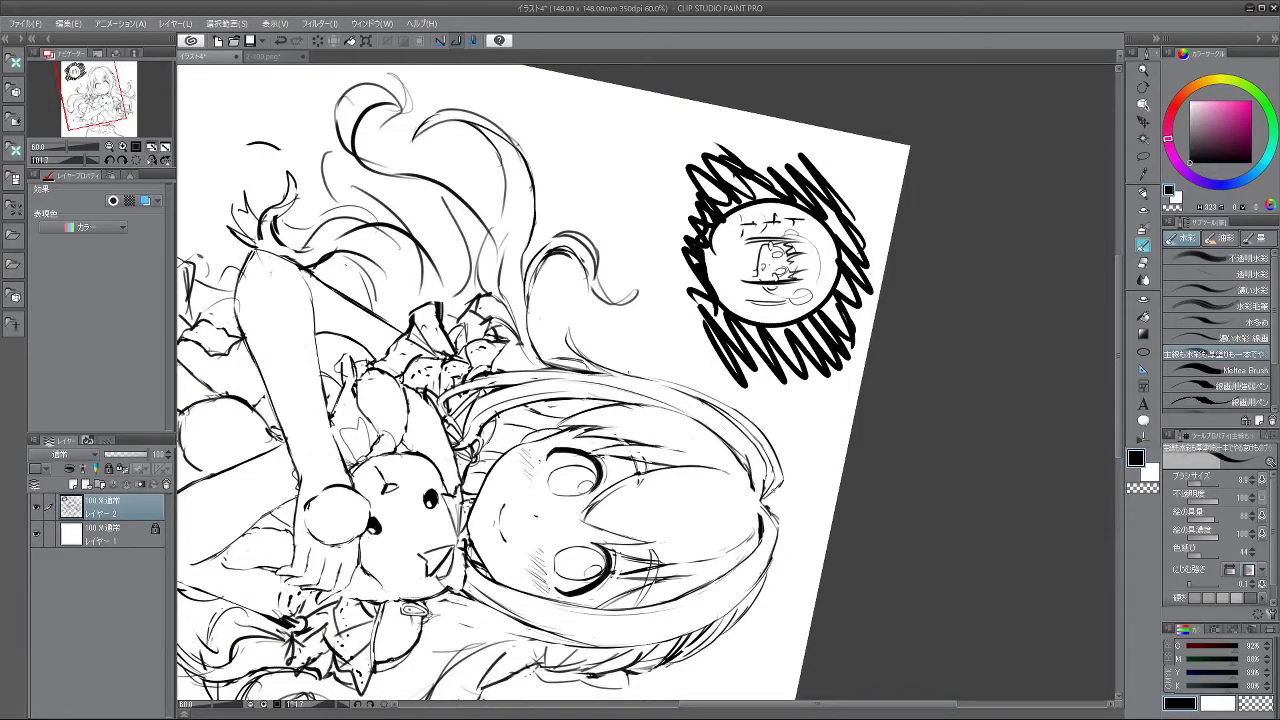
pyautogui.moveTo(762, 494)
pyautogui.mouseDown()
pyautogui.moveTo(776, 521)
pyautogui.moveTo(827, 327)
pyautogui.moveTo(676, 196)
pyautogui.mouseUp()
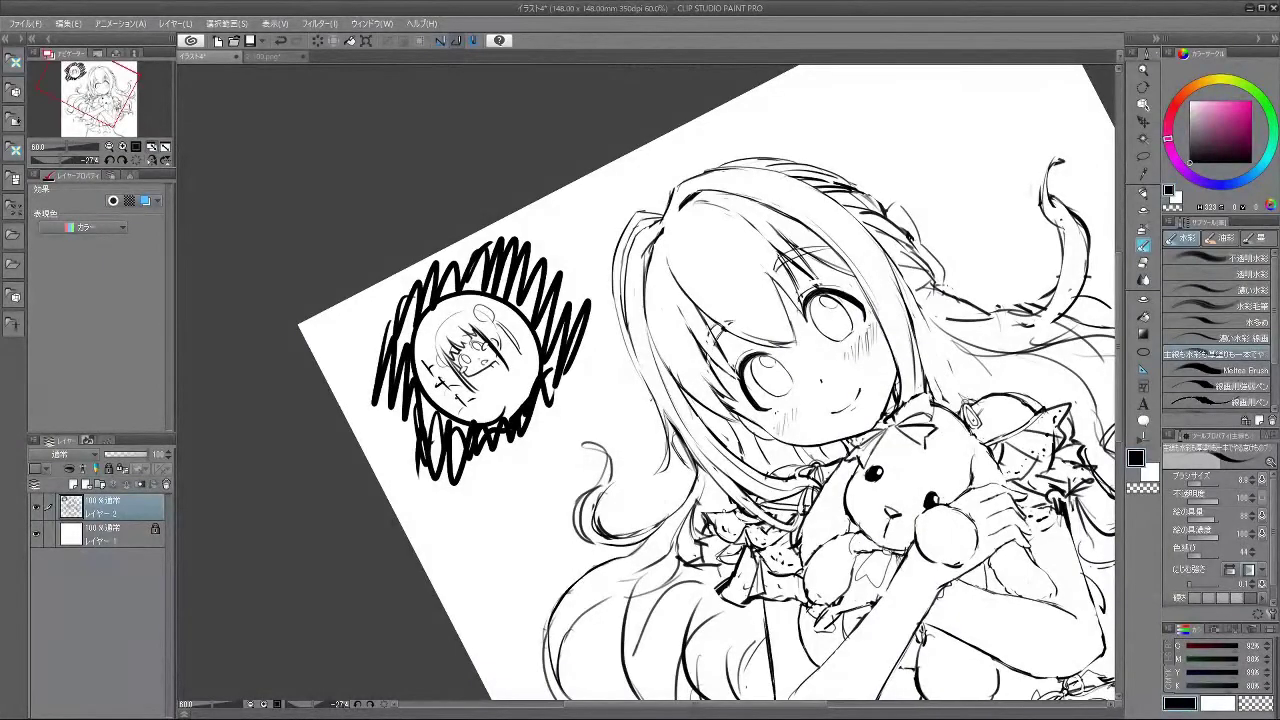
pyautogui.moveTo(922, 388); pyautogui.dragTo(891, 508)
pyautogui.moveTo(471, 407); pyautogui.dragTo(486, 442)
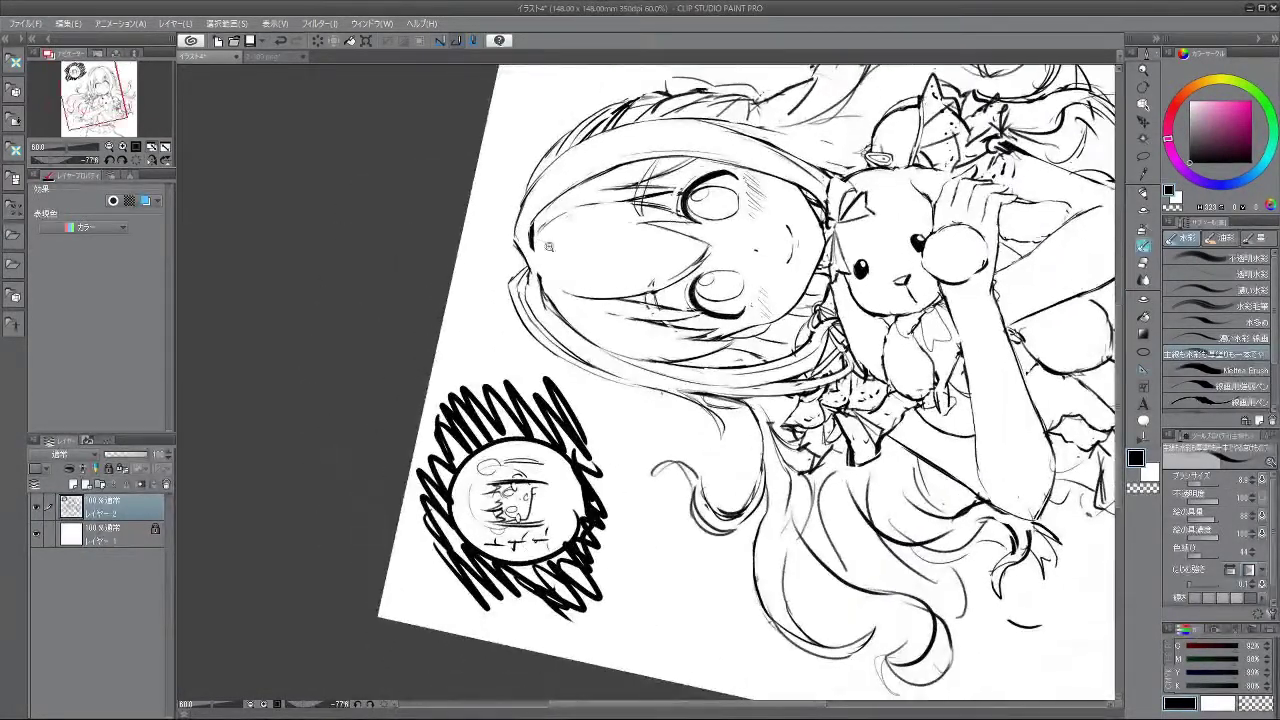
# - Redraw the rounded start of the outer side-hair contour where it leaves the parting
pyautogui.scroll(3, 526, 284)
pyautogui.moveTo(516, 302)
pyautogui.mouseDown()
pyautogui.moveTo(481, 320)
pyautogui.moveTo(513, 305)
pyautogui.mouseUp()
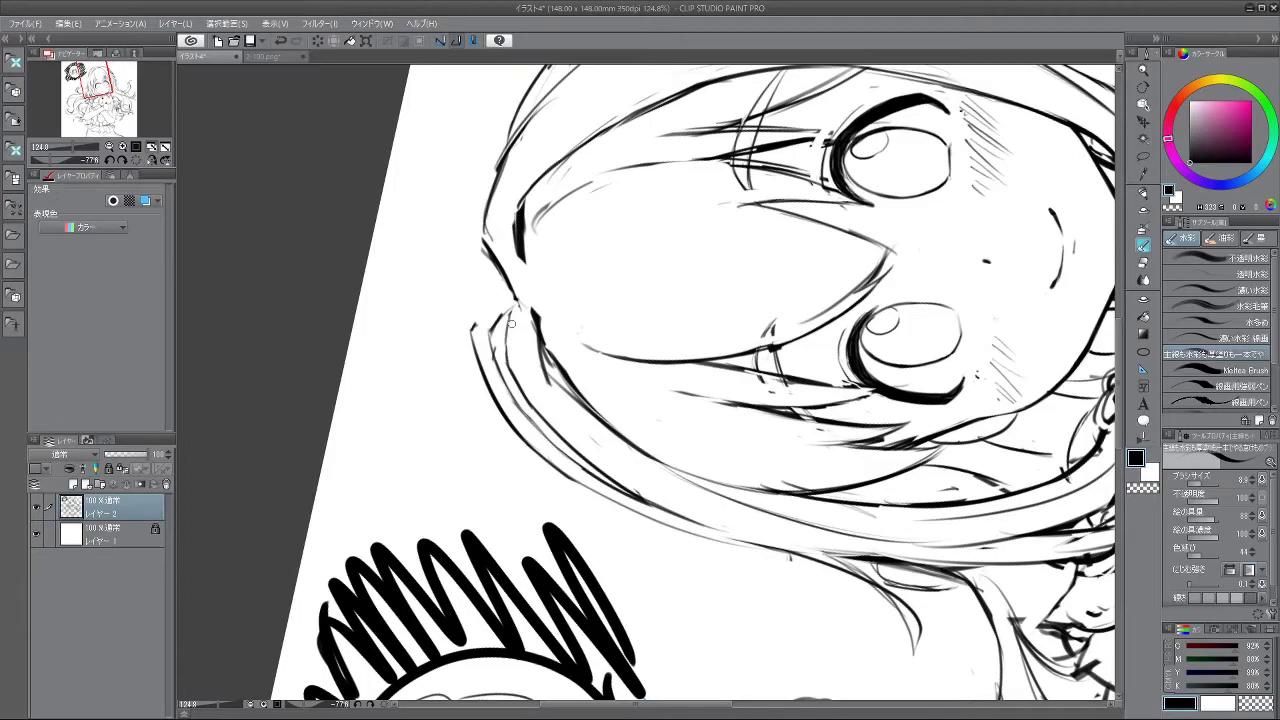
pyautogui.moveTo(515, 301)
pyautogui.mouseDown()
pyautogui.moveTo(478, 325)
pyautogui.moveTo(484, 315)
pyautogui.moveTo(483, 488)
pyautogui.moveTo(750, 545)
pyautogui.moveTo(783, 457)
pyautogui.mouseUp()
pyautogui.hotkey('ctrl', 'z')
pyautogui.moveTo(745, 496); pyautogui.dragTo(650, 520)
pyautogui.moveTo(715, 568); pyautogui.dragTo(810, 270)
pyautogui.moveTo(723, 255); pyautogui.dragTo(763, 255)
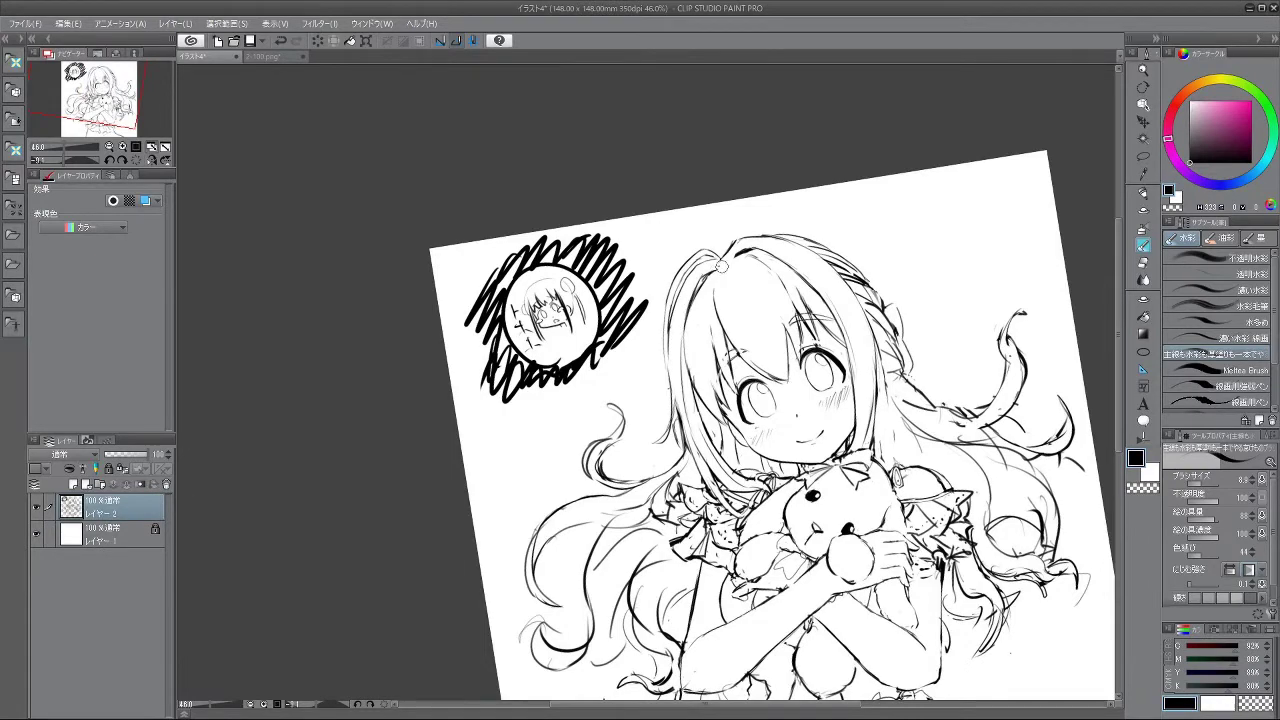
# - Examine the hair silhouette and parting of the whole sketch at several rotations and zoom levels
pyautogui.moveTo(950, 572); pyautogui.dragTo(897, 126)
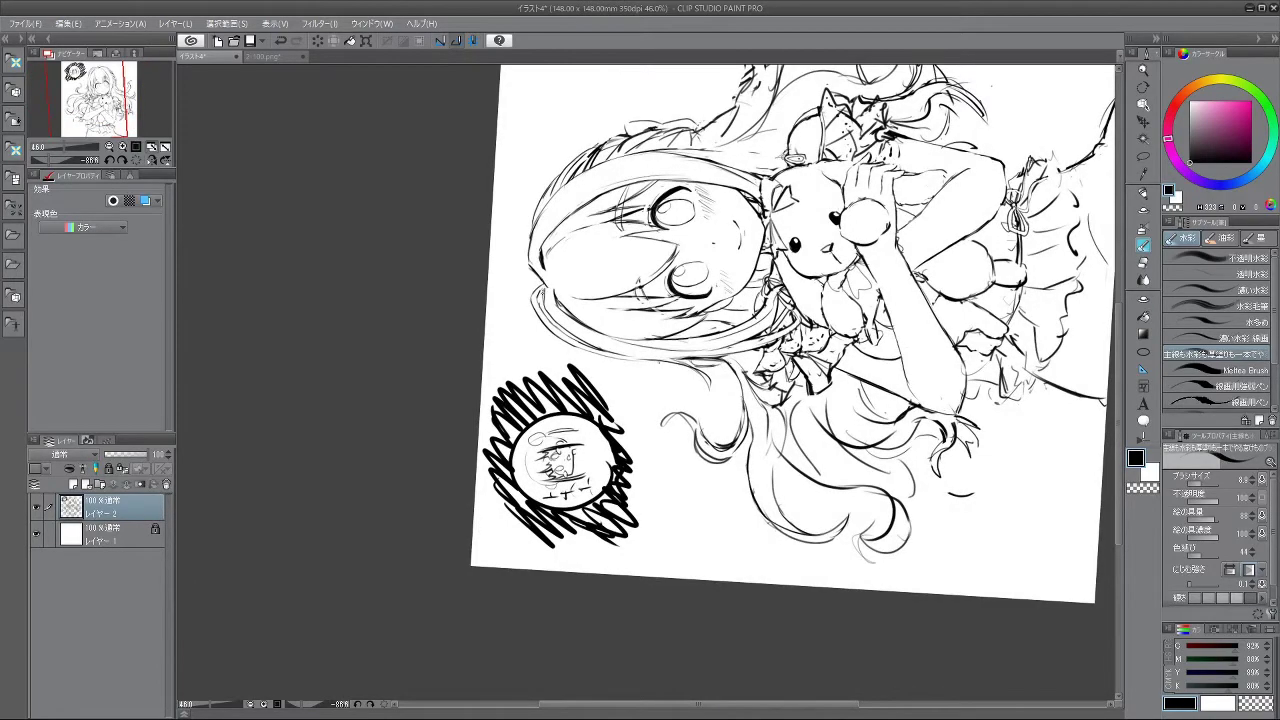
pyautogui.moveTo(507, 495); pyautogui.dragTo(537, 246)
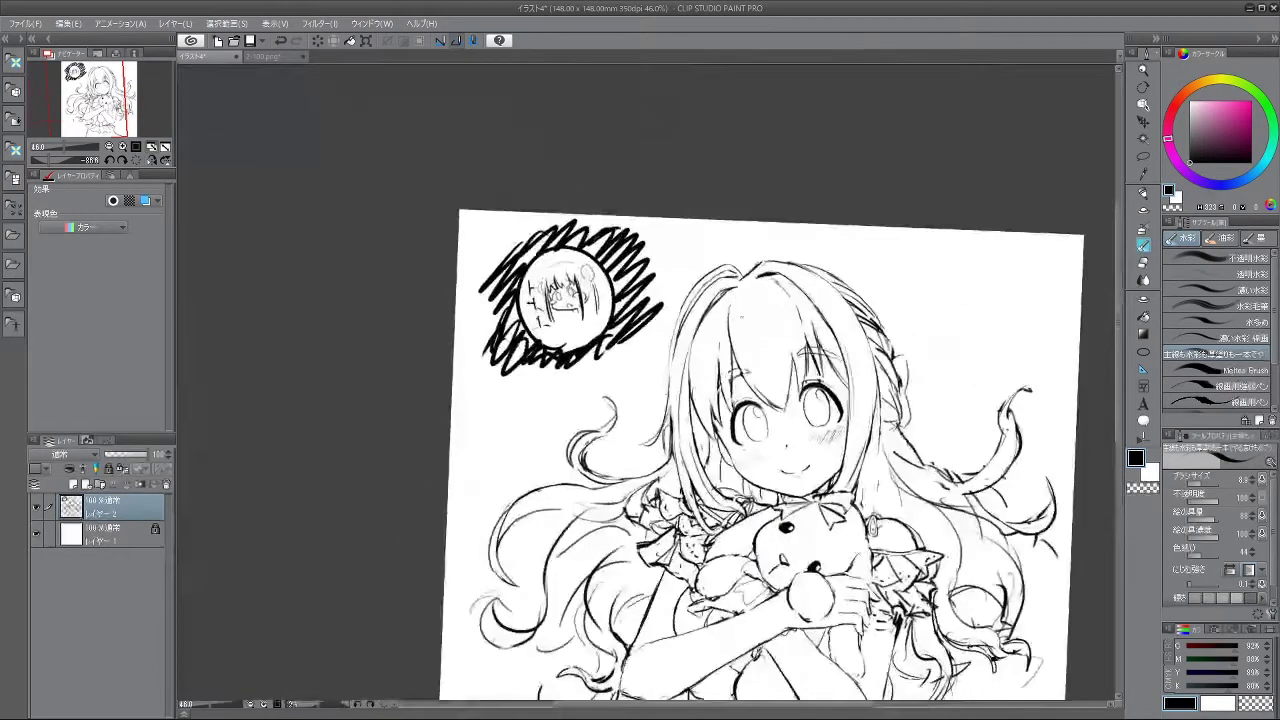
pyautogui.moveTo(744, 381); pyautogui.dragTo(610, 383)
pyautogui.moveTo(735, 420); pyautogui.dragTo(705, 388)
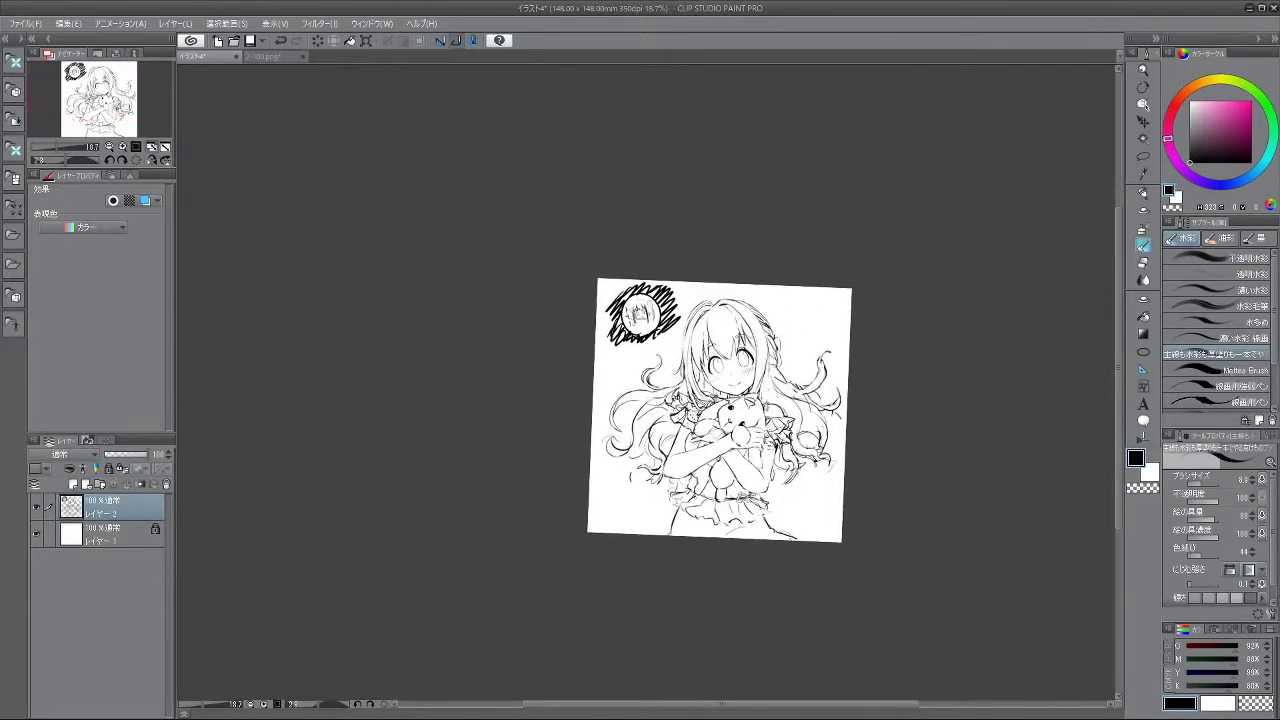
pyautogui.scroll(2, 770, 375)
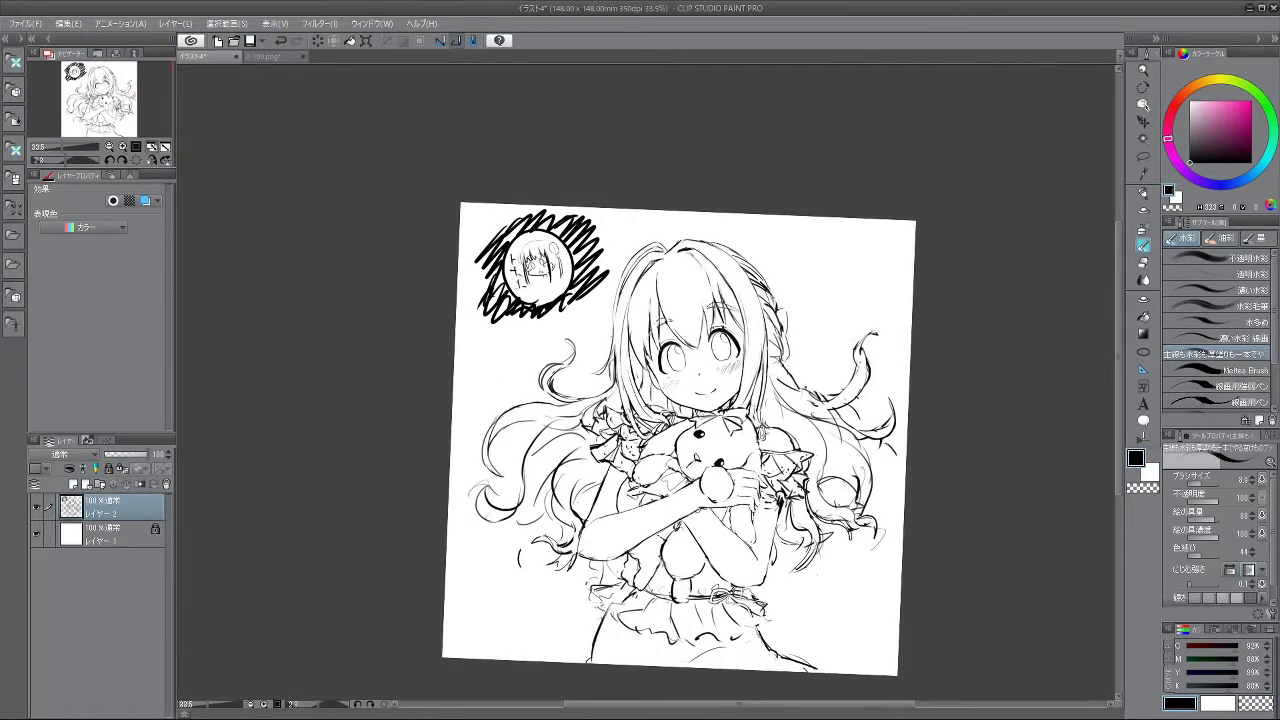
pyautogui.scroll(2, 762, 425)
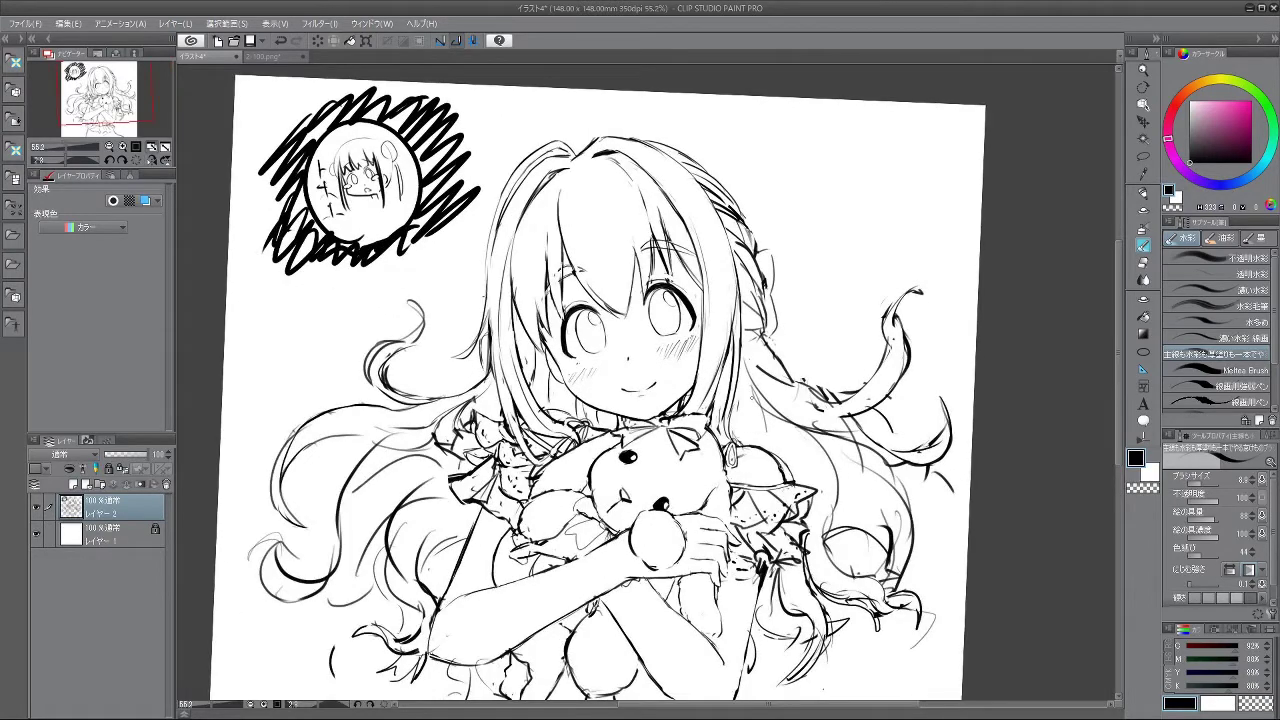
pyautogui.scroll(-2, 783, 401)
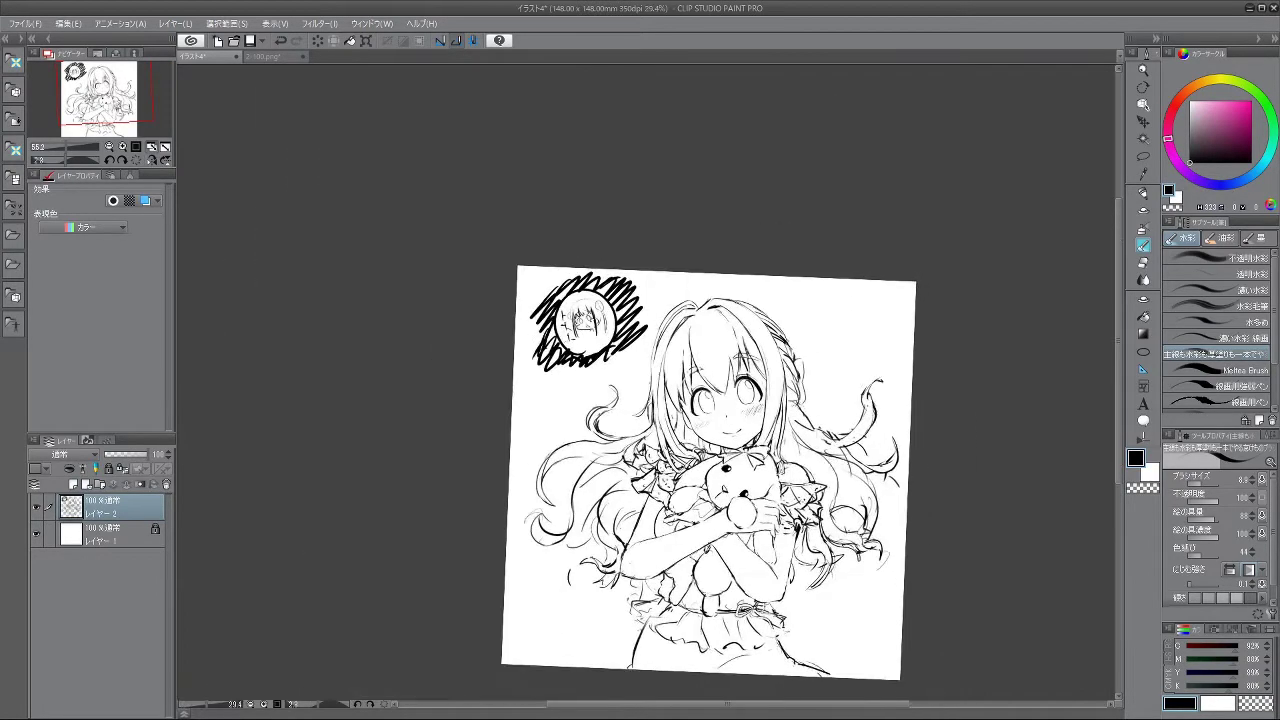
pyautogui.moveTo(495, 613); pyautogui.dragTo(880, 374)
pyautogui.moveTo(740, 600); pyautogui.dragTo(838, 437)
pyautogui.press('-')
pyautogui.press('-')
pyautogui.scroll(2, 735, 440)
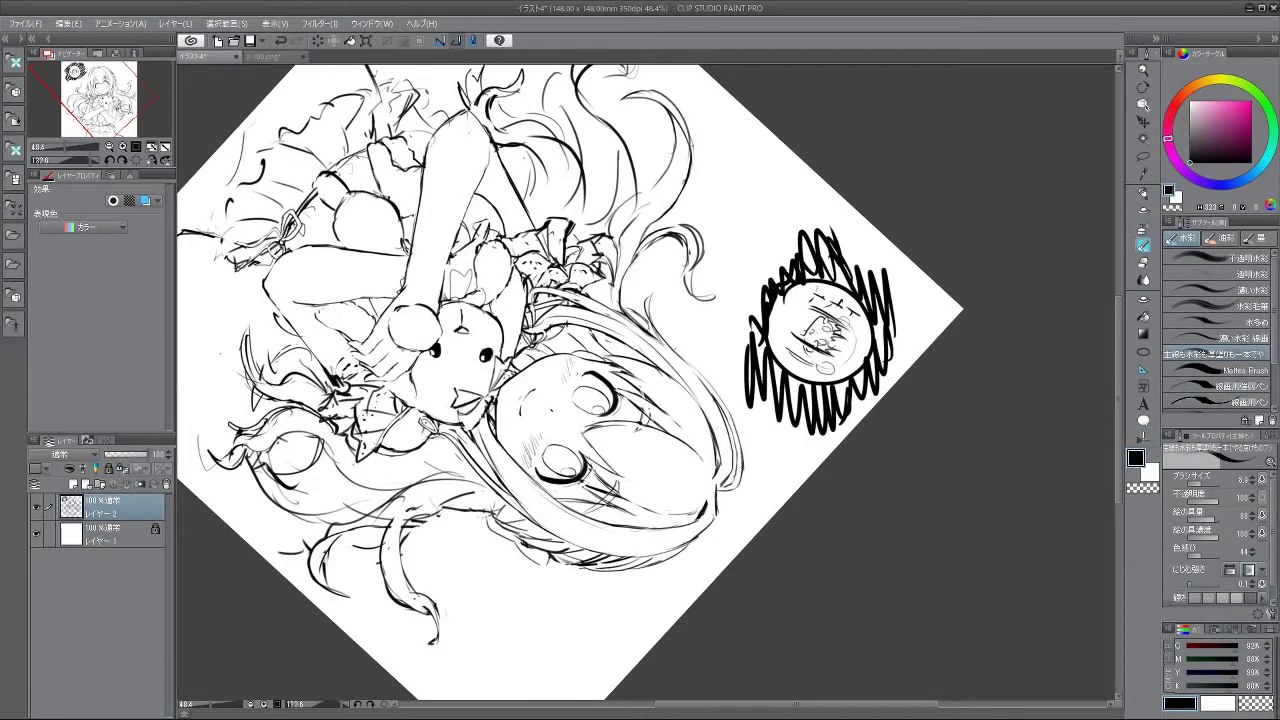
pyautogui.press('-')
pyautogui.press('-')
pyautogui.press('-')
pyautogui.press('-')
pyautogui.press('-')
pyautogui.press('-')
pyautogui.press('-')
pyautogui.press('-')
pyautogui.press('-')
pyautogui.press('-')
pyautogui.press('-')
pyautogui.press('-')
pyautogui.press('-')
pyautogui.press('-')
pyautogui.press('-')
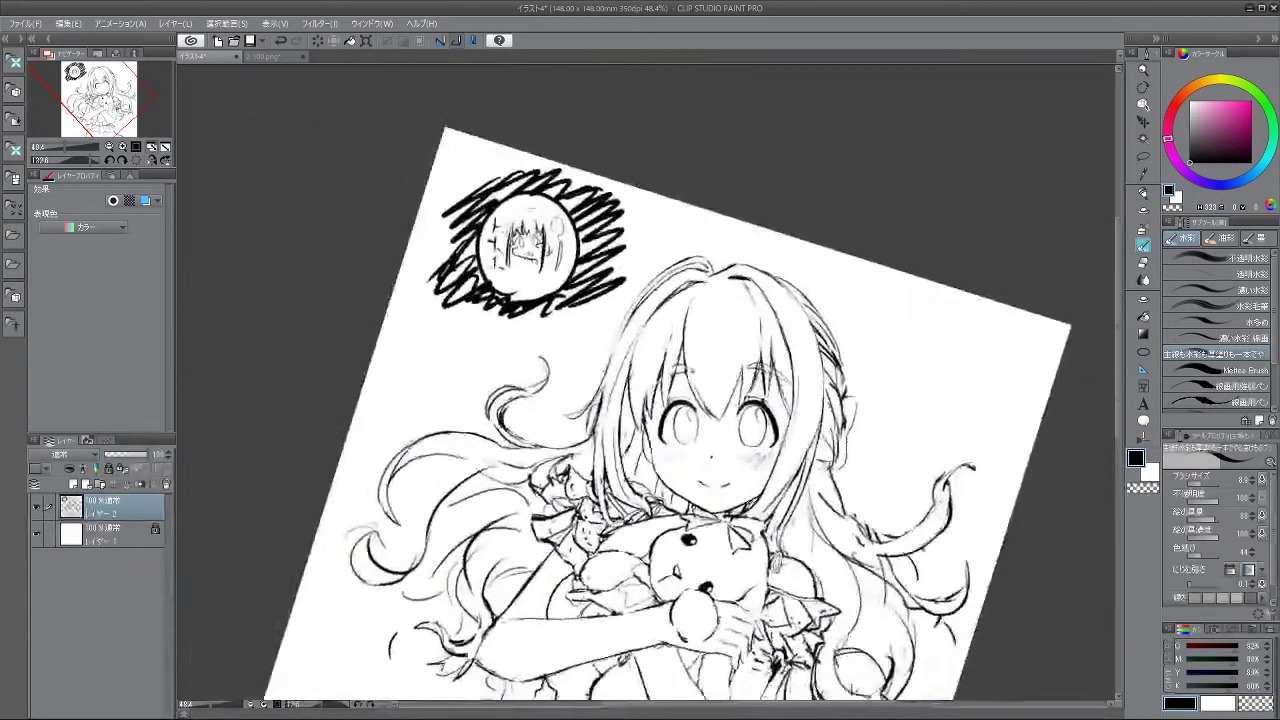
pyautogui.press('-')
pyautogui.press('-')
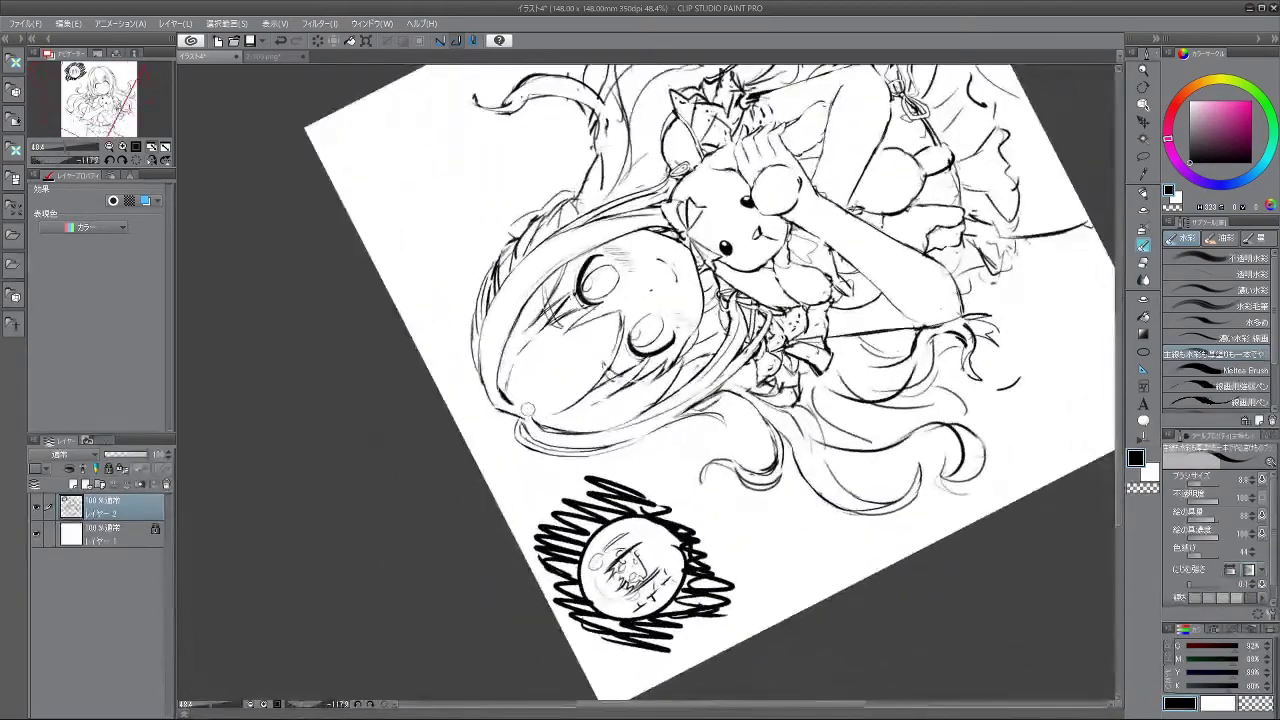
# - Reshape the parting notch at the crown with short strokes joining the side-hair contour to the top hair outline
pyautogui.moveTo(622, 528); pyautogui.dragTo(777, 537)
pyautogui.scroll(5, 746, 346)
pyautogui.moveTo(756, 326); pyautogui.dragTo(585, 295)
pyautogui.moveTo(720, 431)
pyautogui.mouseDown()
pyautogui.moveTo(796, 400)
pyautogui.moveTo(826, 300)
pyautogui.moveTo(874, 372)
pyautogui.moveTo(932, 402)
pyautogui.moveTo(835, 555)
pyautogui.moveTo(627, 578)
pyautogui.moveTo(544, 549)
pyautogui.moveTo(688, 575)
pyautogui.moveTo(605, 574)
pyautogui.moveTo(550, 552)
pyautogui.mouseUp()
pyautogui.moveTo(602, 246); pyautogui.dragTo(623, 253)
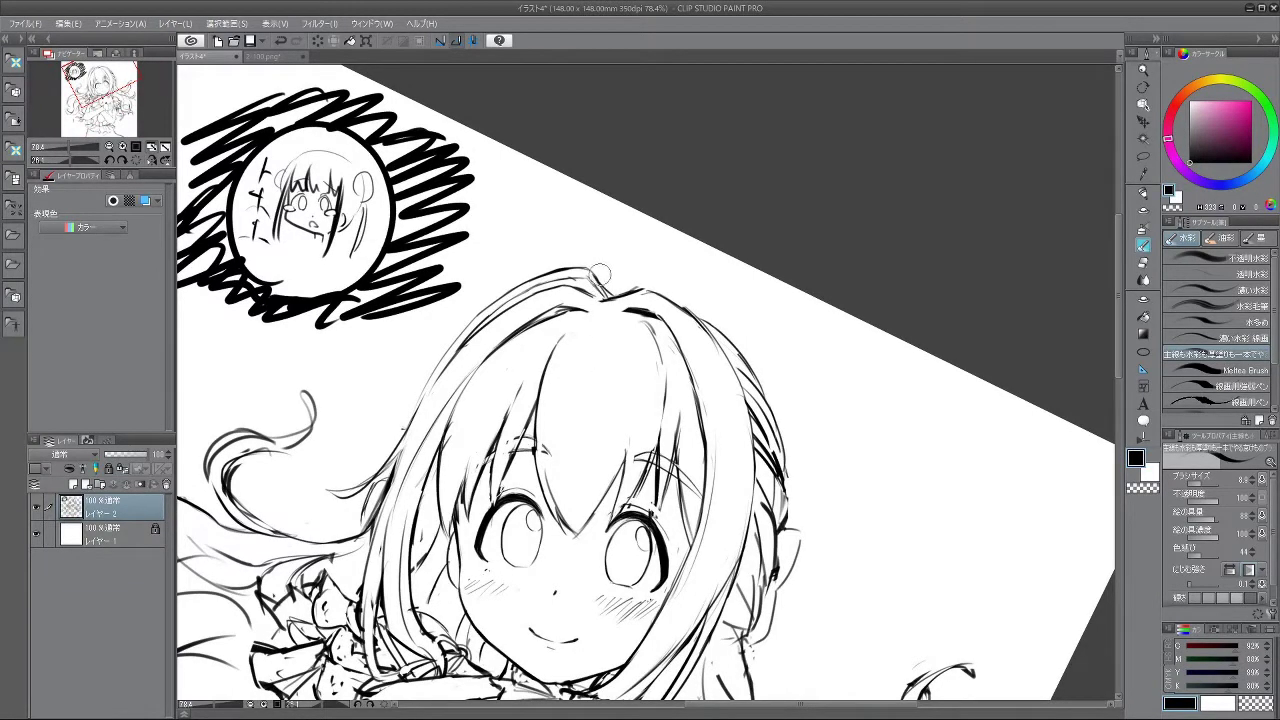
pyautogui.hotkey('ctrl', 'z')
pyautogui.moveTo(593, 273); pyautogui.dragTo(605, 298)
pyautogui.moveTo(668, 556); pyautogui.dragTo(788, 275)
pyautogui.moveTo(565, 541); pyautogui.dragTo(810, 313)
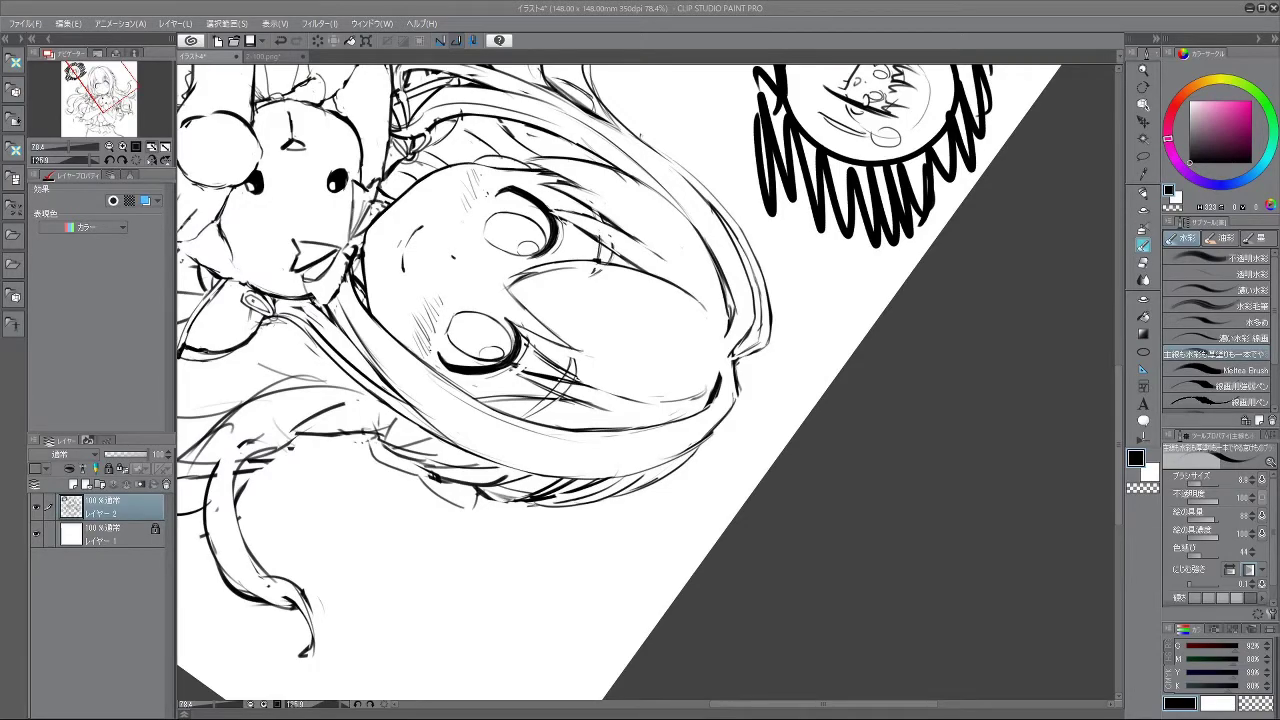
pyautogui.moveTo(889, 371); pyautogui.dragTo(821, 324)
pyautogui.moveTo(718, 444); pyautogui.dragTo(690, 392)
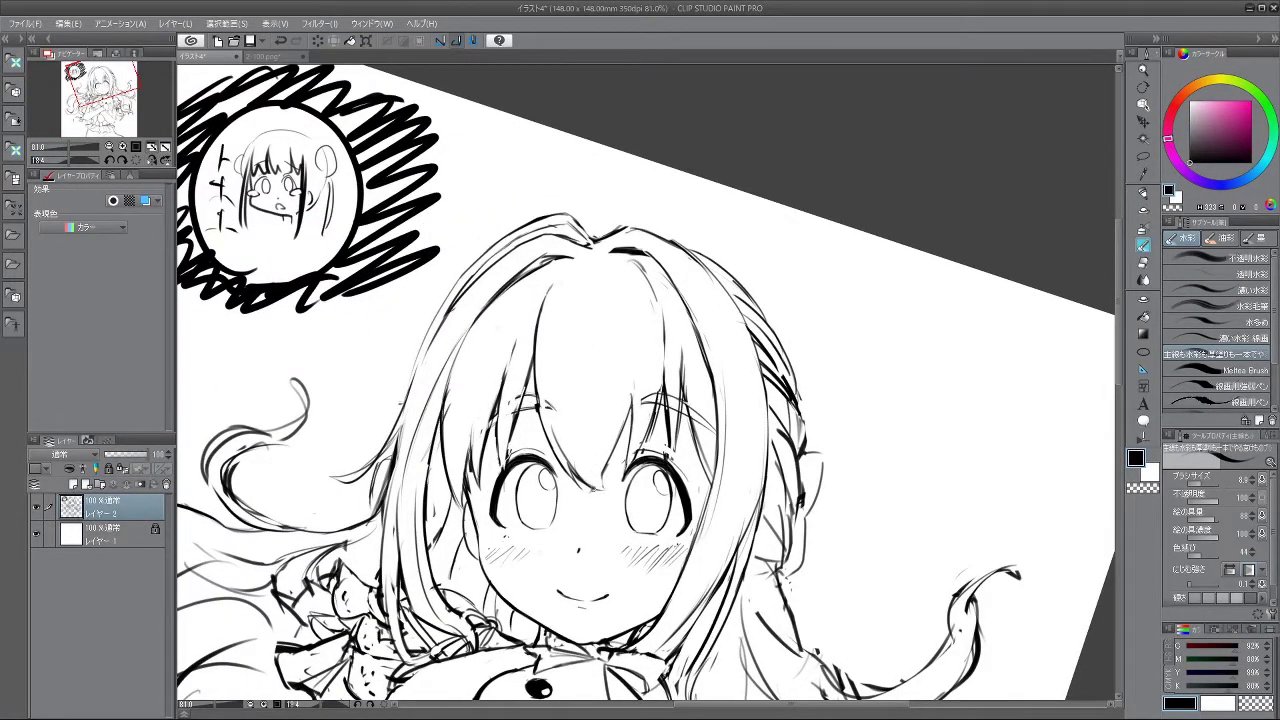
# - Try new strokes for the outer side-hair contour just below the parting
pyautogui.moveTo(662, 130)
pyautogui.mouseDown()
pyautogui.moveTo(550, 140)
pyautogui.moveTo(385, 424)
pyautogui.moveTo(600, 649)
pyautogui.moveTo(893, 283)
pyautogui.mouseUp()
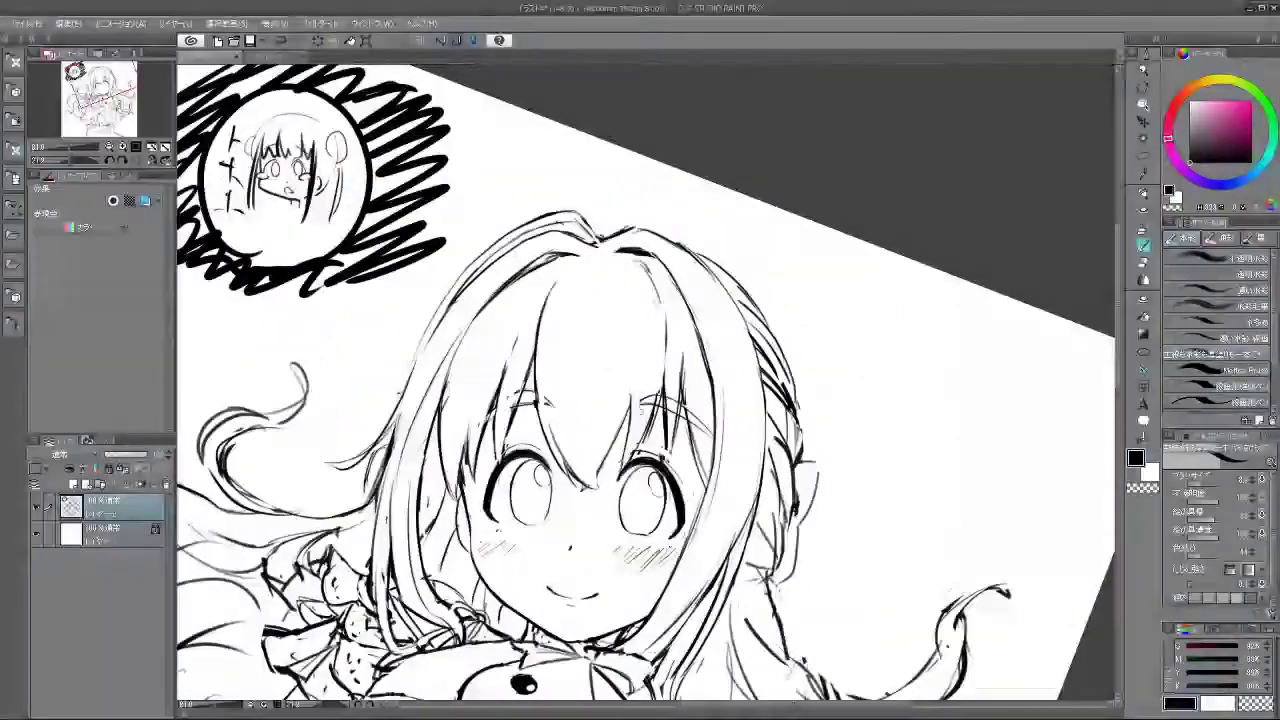
pyautogui.hotkey('ctrl', '-')
pyautogui.hotkey('ctrl', '-')
pyautogui.hotkey('ctrl', '-')
pyautogui.moveTo(602, 584); pyautogui.dragTo(832, 475)
pyautogui.hotkey('ctrl', '+')
pyautogui.hotkey('ctrl', 'z')
pyautogui.hotkey('ctrl', 'z')
pyautogui.moveTo(527, 391)
pyautogui.mouseDown()
pyautogui.moveTo(535, 460)
pyautogui.moveTo(531, 433)
pyautogui.moveTo(603, 534)
pyautogui.mouseUp()
pyautogui.hotkey('ctrl', 'z')
pyautogui.hotkey('ctrl', 'z')
pyautogui.hotkey('ctrl', 'z')
# - Redraw the outer side-hair contour from the parting notch into the long side lock
pyautogui.moveTo(552, 471); pyautogui.dragTo(574, 510)
pyautogui.moveTo(618, 577); pyautogui.dragTo(677, 578)
pyautogui.moveTo(534, 413); pyautogui.dragTo(557, 459)
pyautogui.hotkey('ctrl', 'z')
pyautogui.moveTo(552, 417); pyautogui.dragTo(562, 464)
pyautogui.hotkey('ctrl', 'z')
pyautogui.moveTo(650, 641)
pyautogui.mouseDown()
pyautogui.moveTo(838, 514)
pyautogui.moveTo(818, 262)
pyautogui.mouseUp()
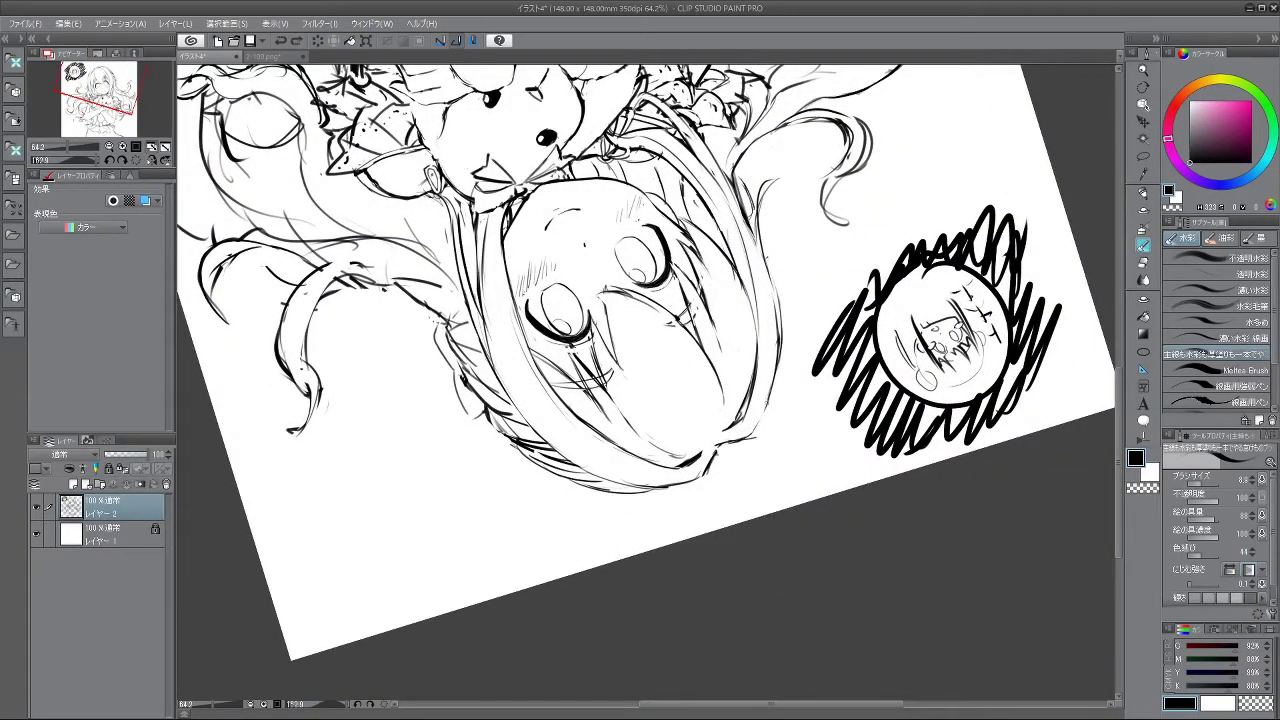
pyautogui.hotkey('ctrl', 'z')
pyautogui.moveTo(778, 368); pyautogui.dragTo(764, 427)
pyautogui.moveTo(780, 545)
pyautogui.mouseDown()
pyautogui.moveTo(928, 360)
pyautogui.moveTo(645, 230)
pyautogui.moveTo(475, 290)
pyautogui.moveTo(490, 426)
pyautogui.moveTo(552, 458)
pyautogui.moveTo(539, 466)
pyautogui.moveTo(560, 419)
pyautogui.mouseUp()
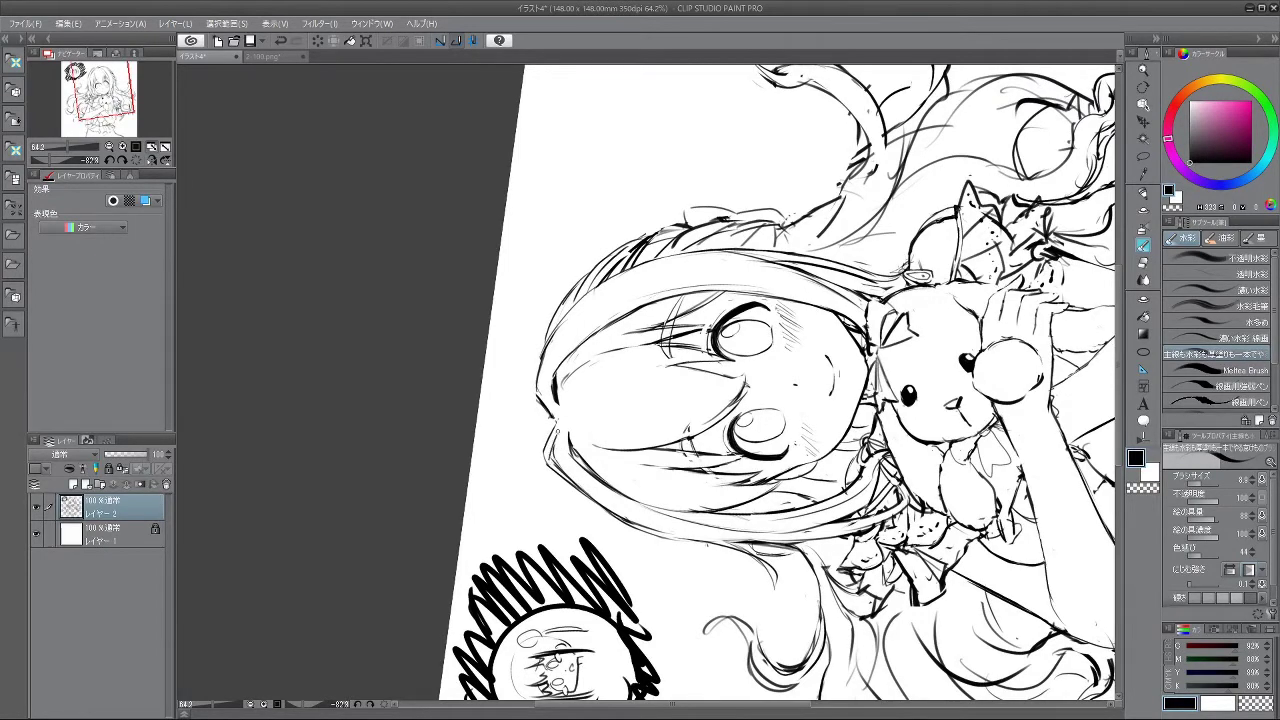
# - Try alternative strokes for the bend of the side-hair contour next to the parting
pyautogui.moveTo(582, 484)
pyautogui.mouseDown()
pyautogui.moveTo(536, 429)
pyautogui.moveTo(540, 461)
pyautogui.mouseUp()
pyautogui.hotkey('ctrl', 'z')
pyautogui.moveTo(526, 405)
pyautogui.mouseDown()
pyautogui.moveTo(576, 520)
pyautogui.moveTo(568, 505)
pyautogui.mouseUp()
pyautogui.hotkey('ctrl', 'z')
pyautogui.moveTo(677, 683)
pyautogui.mouseDown()
pyautogui.moveTo(945, 375)
pyautogui.moveTo(894, 215)
pyautogui.mouseUp()
pyautogui.moveTo(812, 359)
pyautogui.mouseDown()
pyautogui.moveTo(767, 446)
pyautogui.moveTo(771, 429)
pyautogui.mouseUp()
pyautogui.hotkey('ctrl', 'z')
pyautogui.moveTo(737, 552)
pyautogui.mouseDown()
pyautogui.moveTo(751, 549)
pyautogui.moveTo(752, 220)
pyautogui.moveTo(550, 225)
pyautogui.moveTo(545, 419)
pyautogui.moveTo(561, 464)
pyautogui.mouseUp()
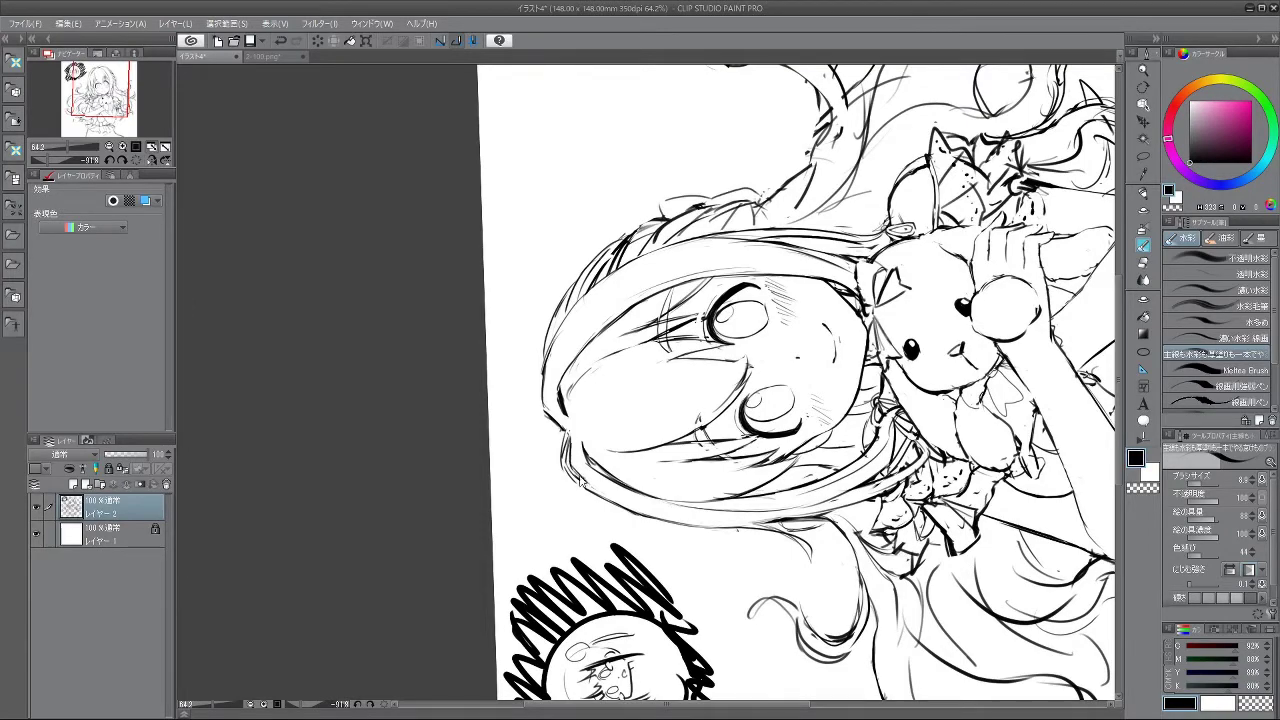
pyautogui.moveTo(595, 498)
pyautogui.mouseDown()
pyautogui.moveTo(768, 424)
pyautogui.moveTo(740, 458)
pyautogui.mouseUp()
pyautogui.hotkey('ctrl', 'z')
# - Rework the bend of the outer side-hair contour into a cleaner curve running down from the parting
pyautogui.moveTo(682, 496); pyautogui.dragTo(548, 278)
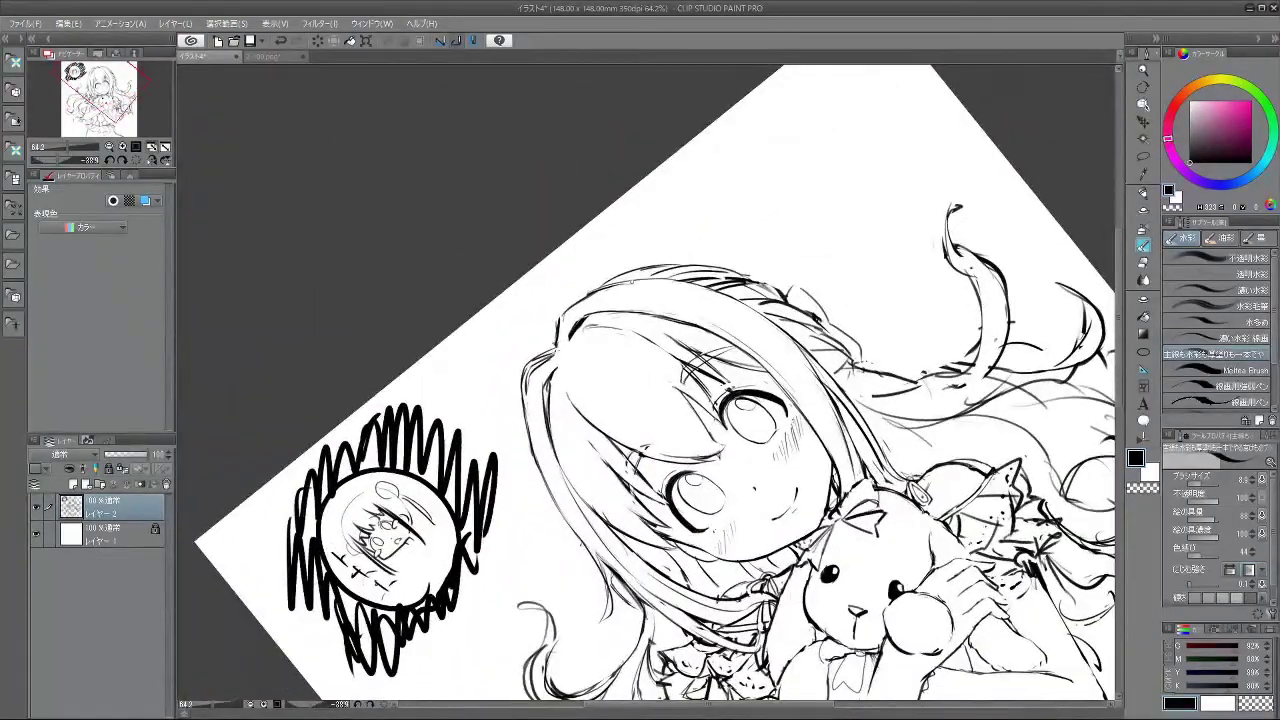
pyautogui.hotkey('ctrl', 'z')
pyautogui.moveTo(549, 318)
pyautogui.mouseDown()
pyautogui.moveTo(533, 347)
pyautogui.moveTo(533, 417)
pyautogui.mouseUp()
pyautogui.hotkey('ctrl', 'z')
pyautogui.moveTo(539, 367); pyautogui.dragTo(547, 441)
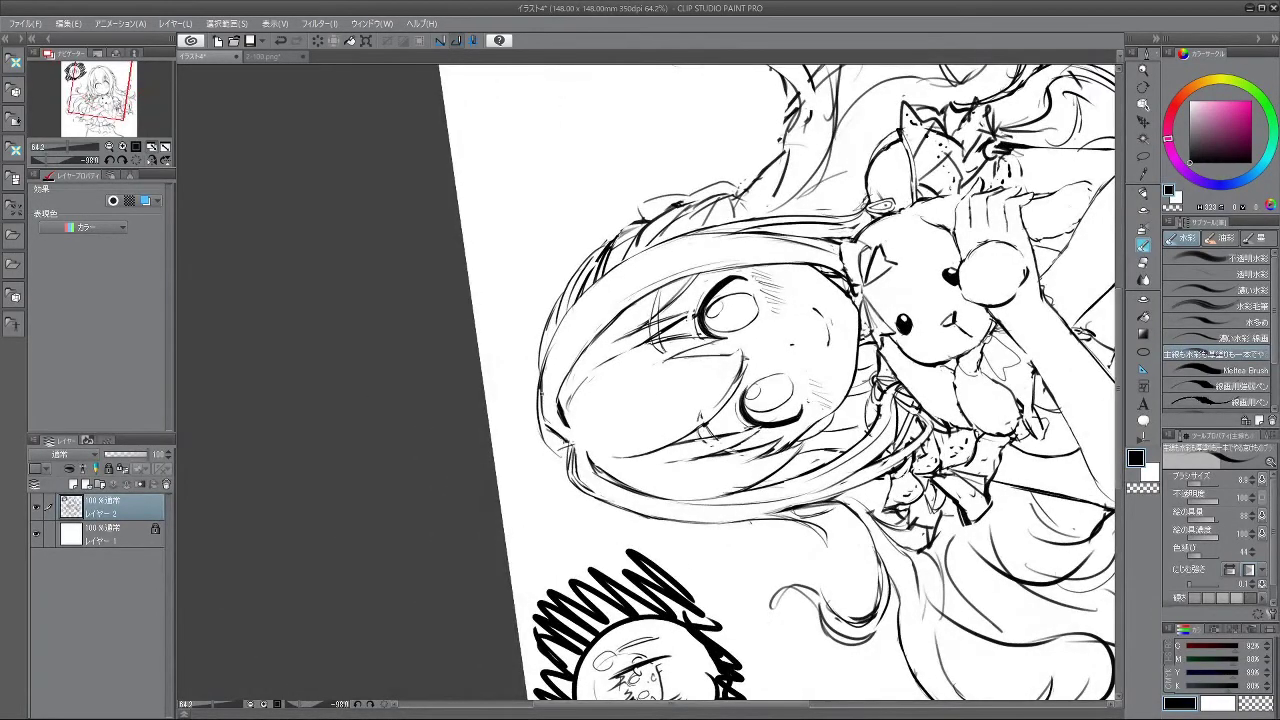
pyautogui.moveTo(567, 550); pyautogui.dragTo(465, 343)
pyautogui.moveTo(659, 410)
pyautogui.mouseDown()
pyautogui.moveTo(715, 370)
pyautogui.moveTo(731, 258)
pyautogui.mouseUp()
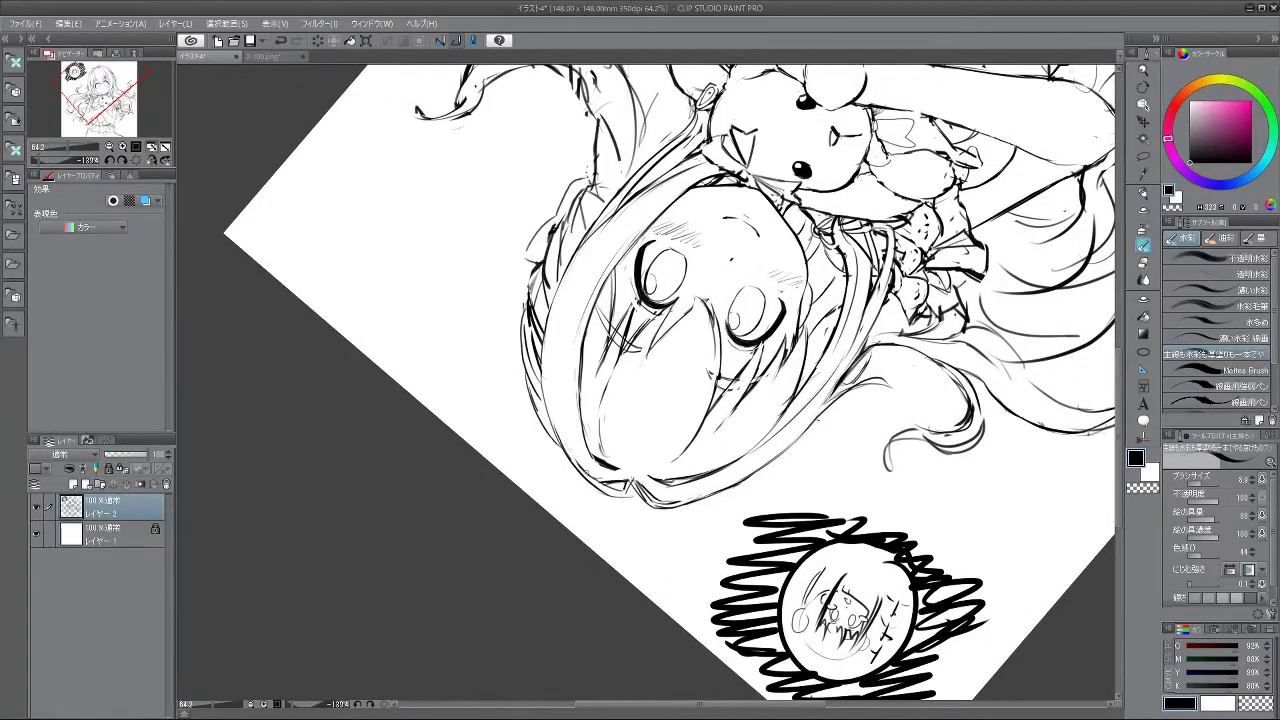
# - Examine the reworked parting and side-hair contour from several angles and at full-page view
pyautogui.moveTo(666, 600); pyautogui.dragTo(450, 370)
pyautogui.moveTo(450, 250); pyautogui.dragTo(560, 461)
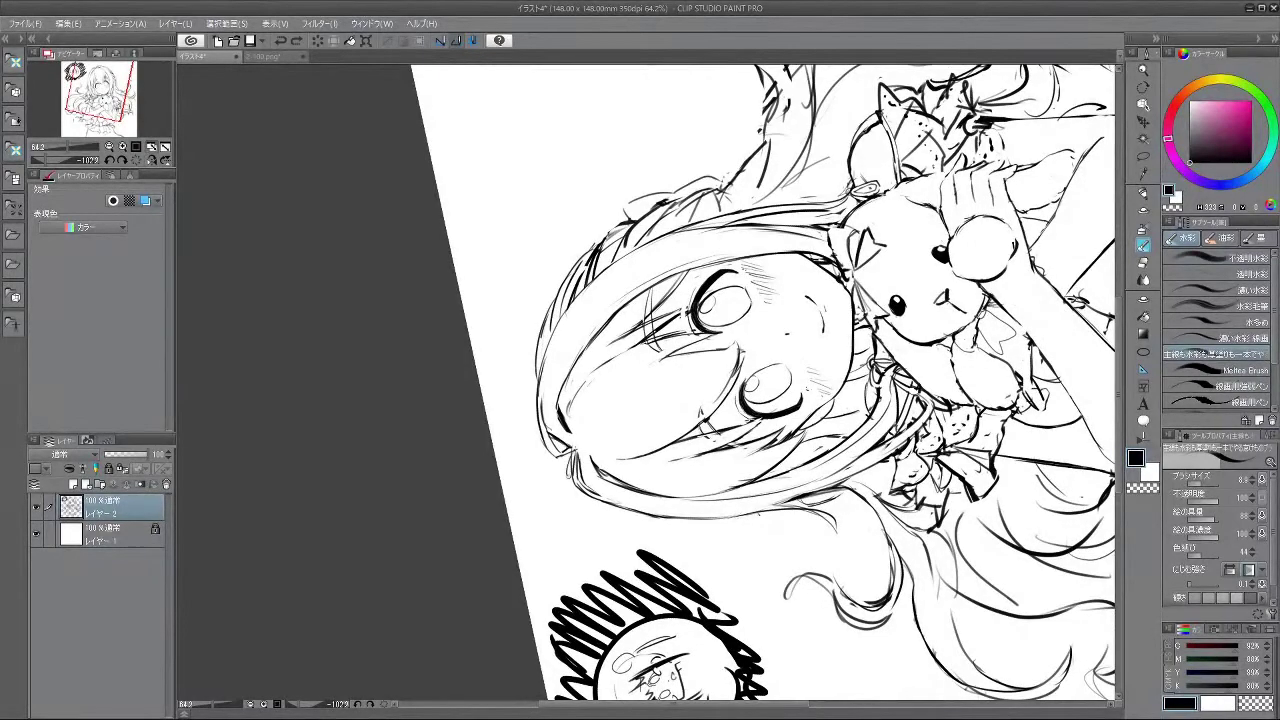
pyautogui.moveTo(650, 552); pyautogui.dragTo(545, 520)
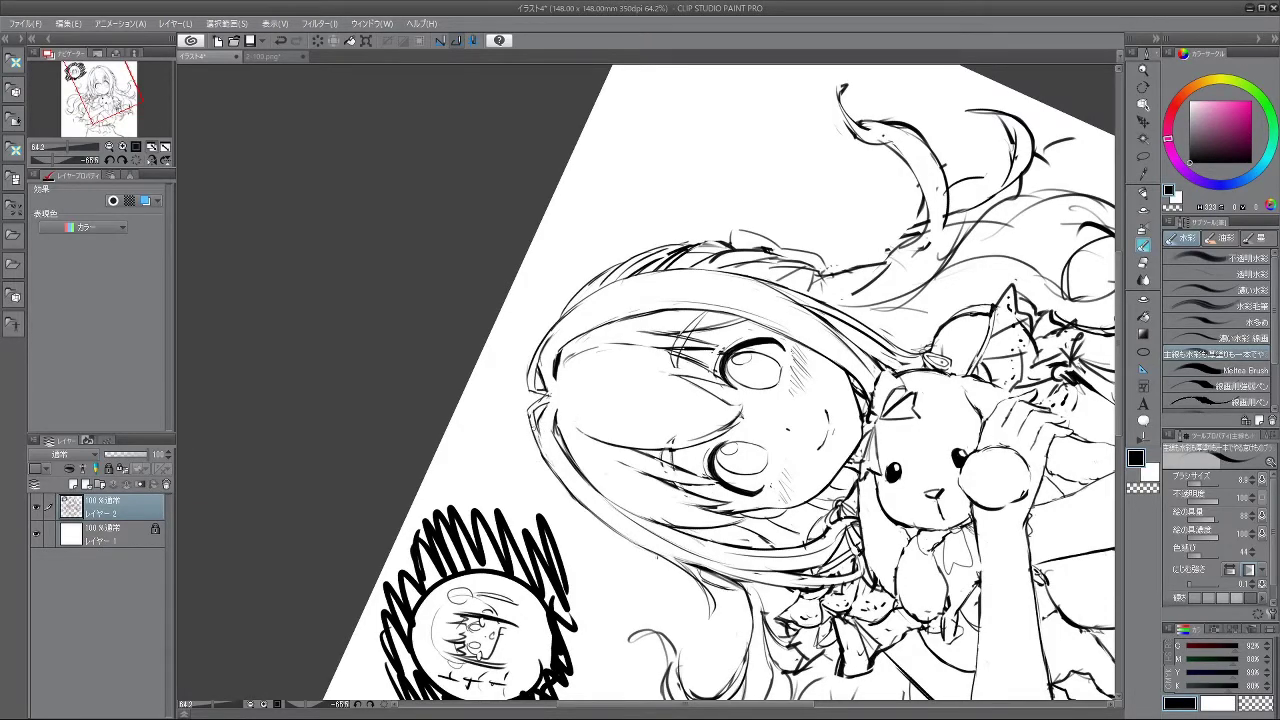
pyautogui.moveTo(549, 600); pyautogui.dragTo(532, 172)
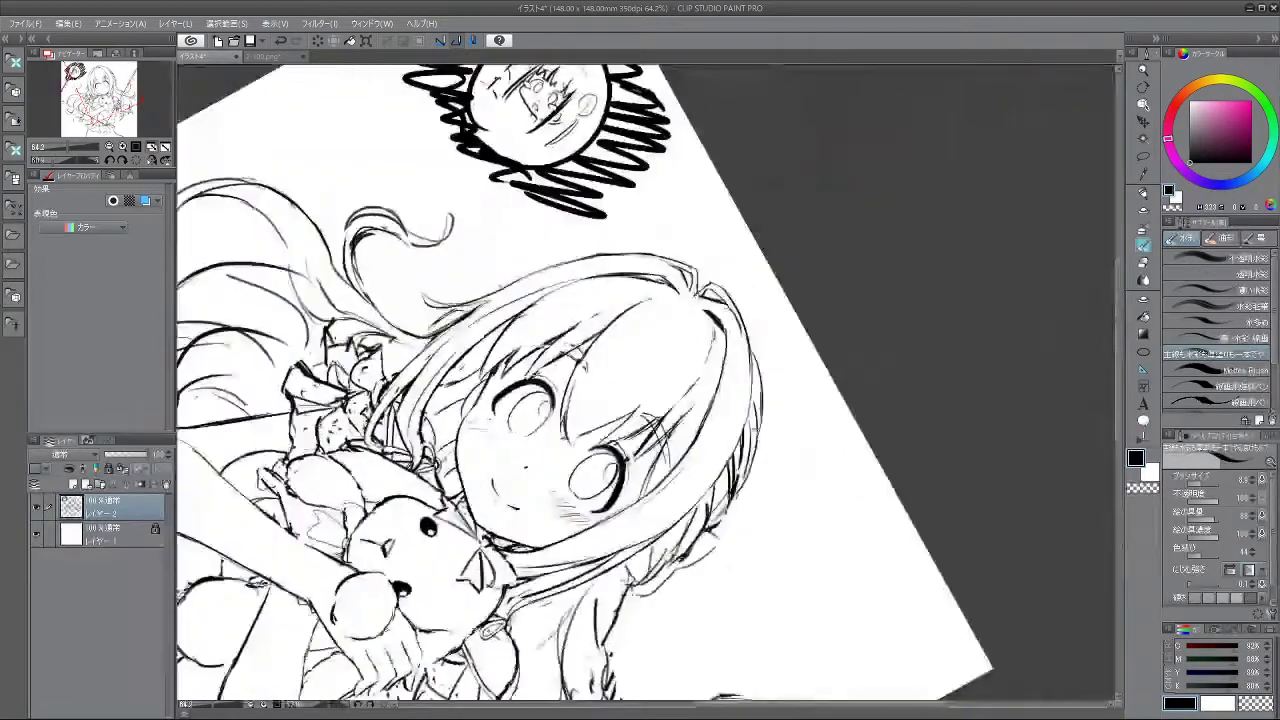
pyautogui.moveTo(750, 457); pyautogui.dragTo(650, 457)
pyautogui.moveTo(619, 340); pyautogui.dragTo(608, 338)
pyautogui.moveTo(757, 503); pyautogui.dragTo(682, 312)
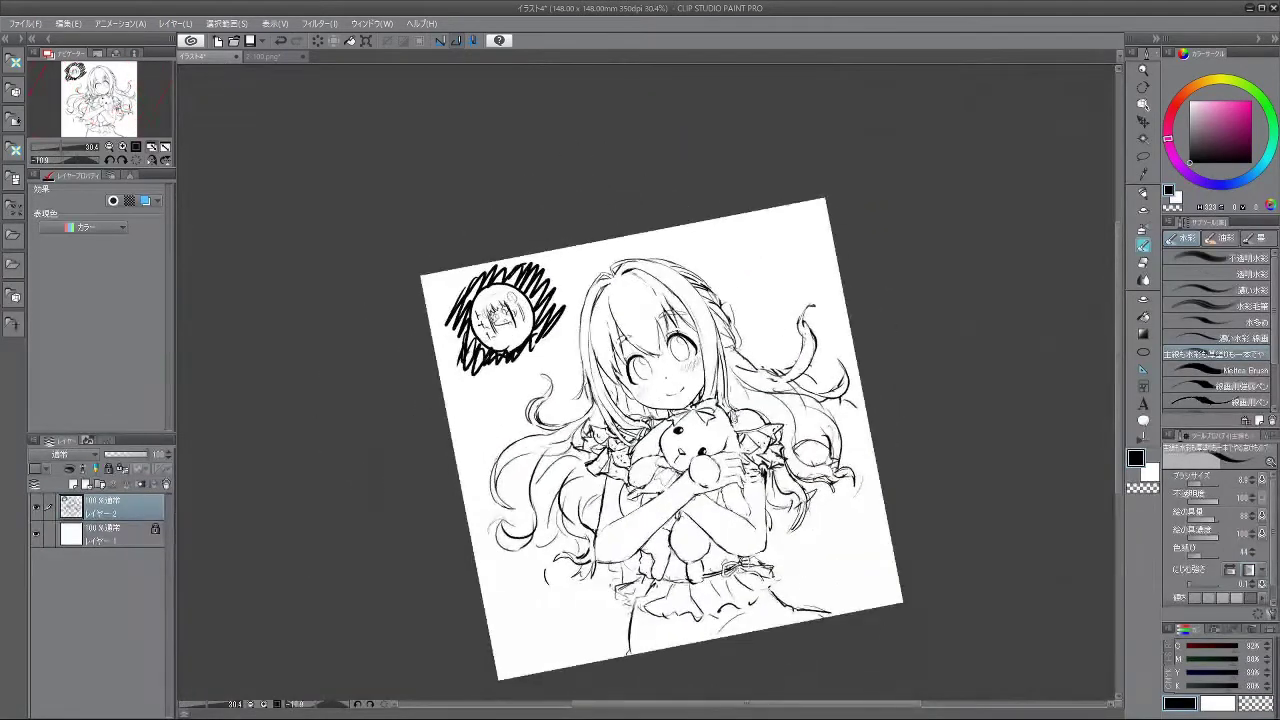
pyautogui.moveTo(568, 303); pyautogui.dragTo(590, 318)
pyautogui.scroll(2, 588, 348)
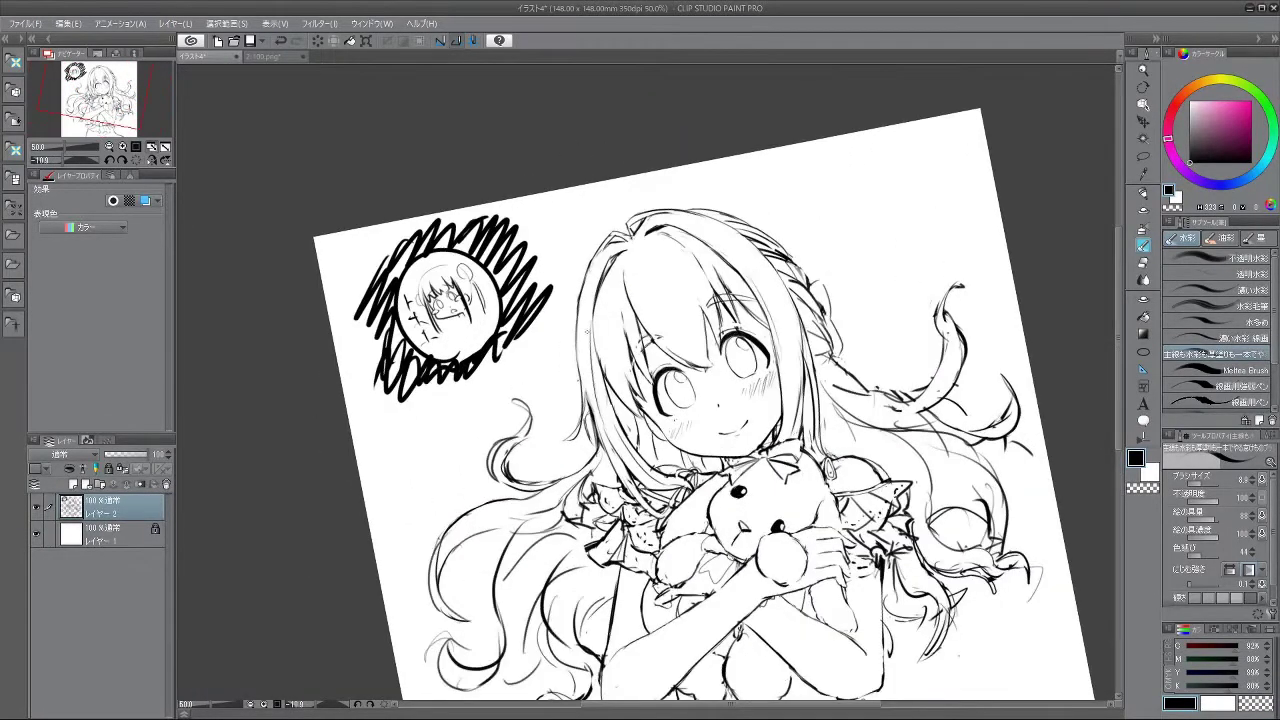
# - Replace the middle stretch of the outer side-hair contour beside the face with a new stroke
pyautogui.hotkey('ctrl', 'z')
pyautogui.moveTo(577, 310); pyautogui.dragTo(587, 400)
pyautogui.moveTo(763, 219); pyautogui.dragTo(762, 356)
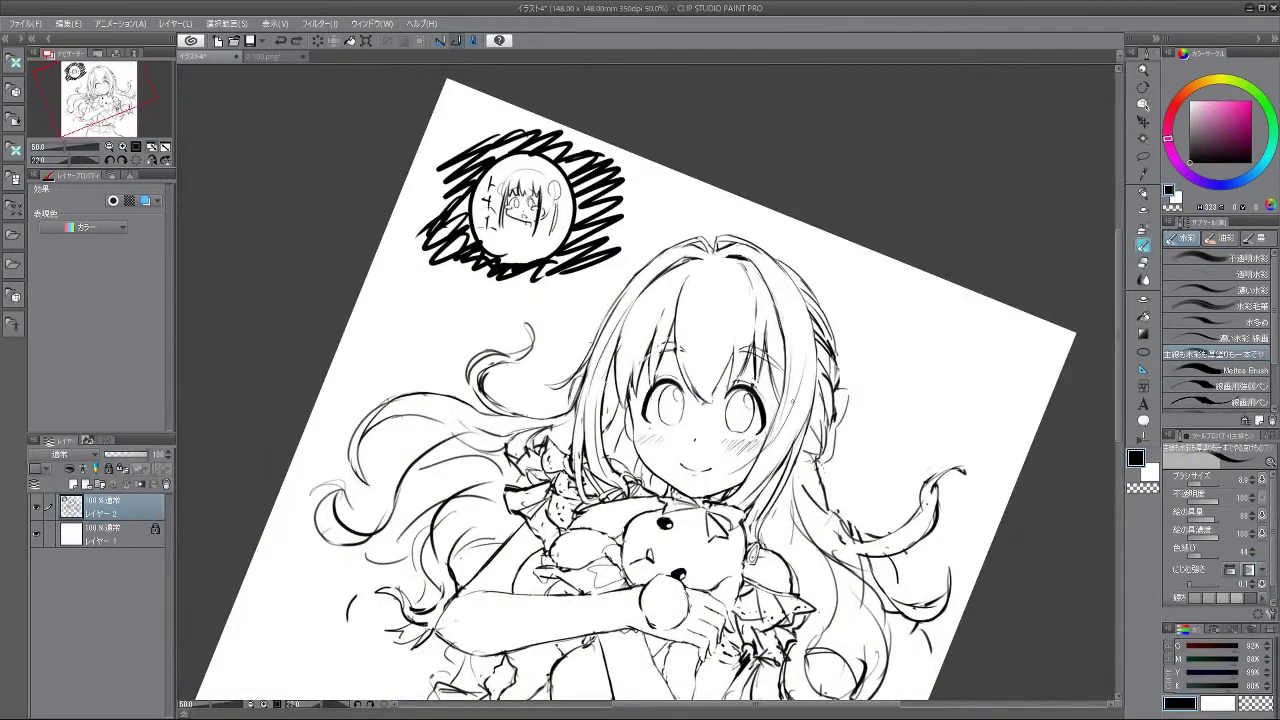
pyautogui.moveTo(760, 250); pyautogui.dragTo(643, 557)
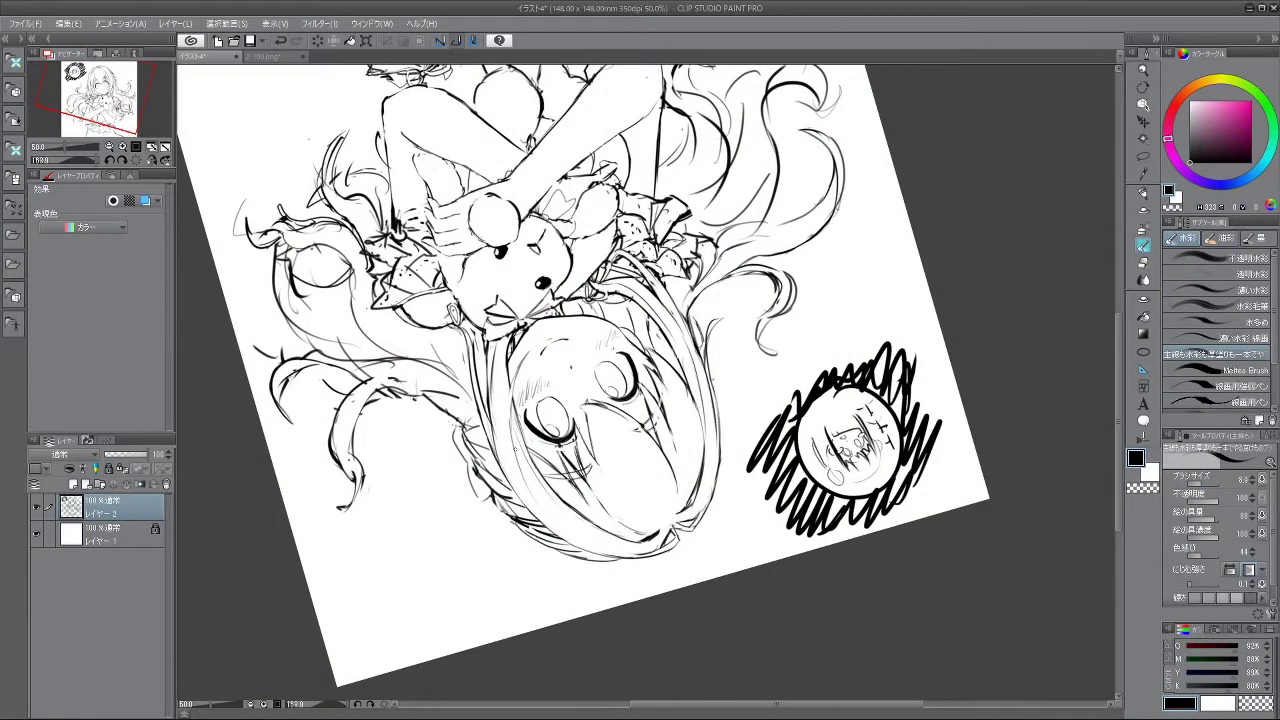
# - Retouch the inner edge of the long front hair lock beside the cheek on the braided side
pyautogui.hotkey('ctrl', 'z')
pyautogui.scroll(2, 514, 402)
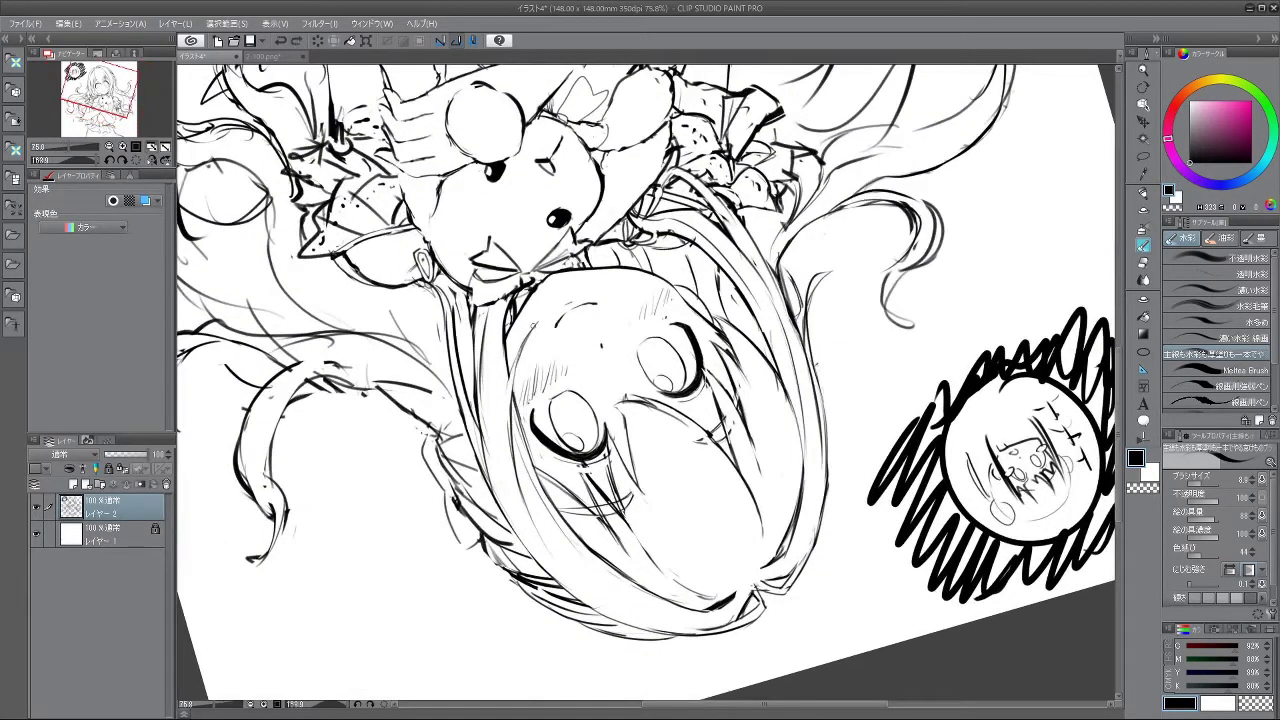
pyautogui.hotkey('ctrl', 'z')
pyautogui.moveTo(529, 331); pyautogui.dragTo(513, 403)
pyautogui.moveTo(505, 390); pyautogui.dragTo(511, 479)
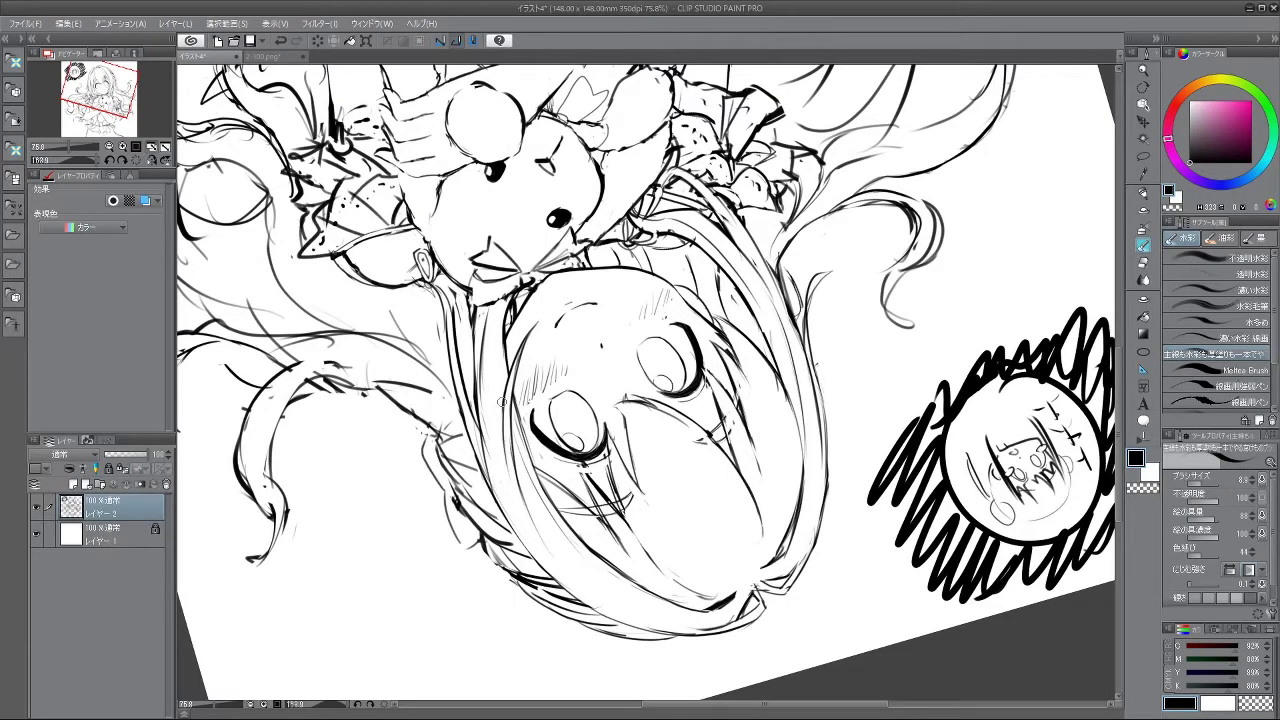
# - Examine the overall balance of the hair, face and clothing in the full sketch
pyautogui.moveTo(513, 592); pyautogui.dragTo(922, 305)
pyautogui.moveTo(893, 389); pyautogui.dragTo(780, 392)
pyautogui.scroll(2, 837, 318)
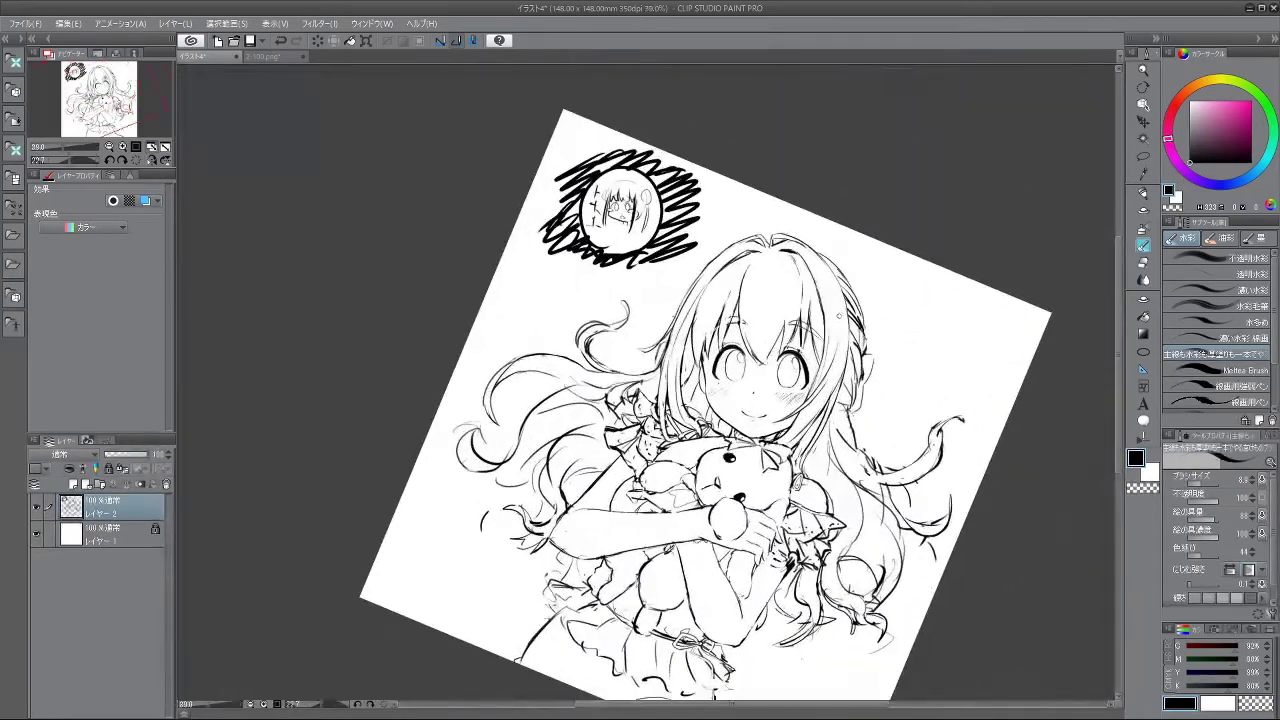
pyautogui.moveTo(447, 253)
pyautogui.mouseDown()
pyautogui.moveTo(524, 602)
pyautogui.moveTo(690, 634)
pyautogui.moveTo(860, 535)
pyautogui.moveTo(775, 165)
pyautogui.moveTo(600, 180)
pyautogui.mouseUp()
pyautogui.moveTo(877, 508); pyautogui.dragTo(840, 335)
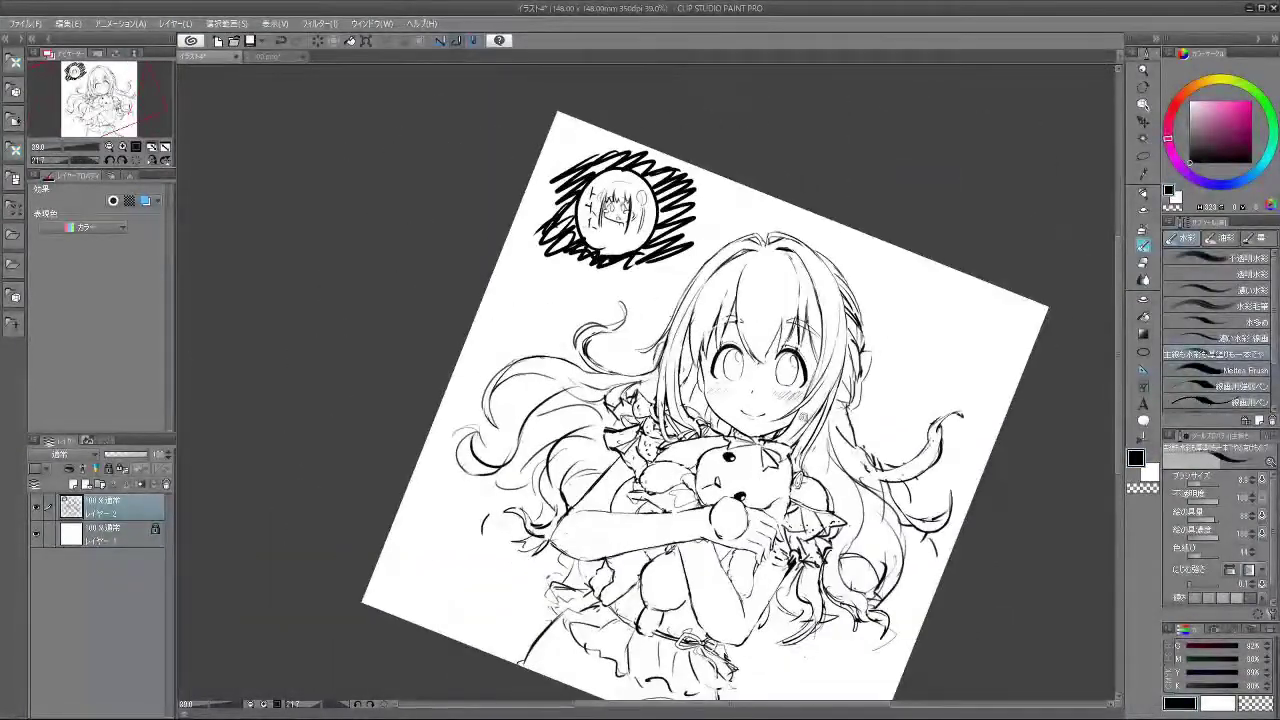
pyautogui.scroll(3, 700, 380)
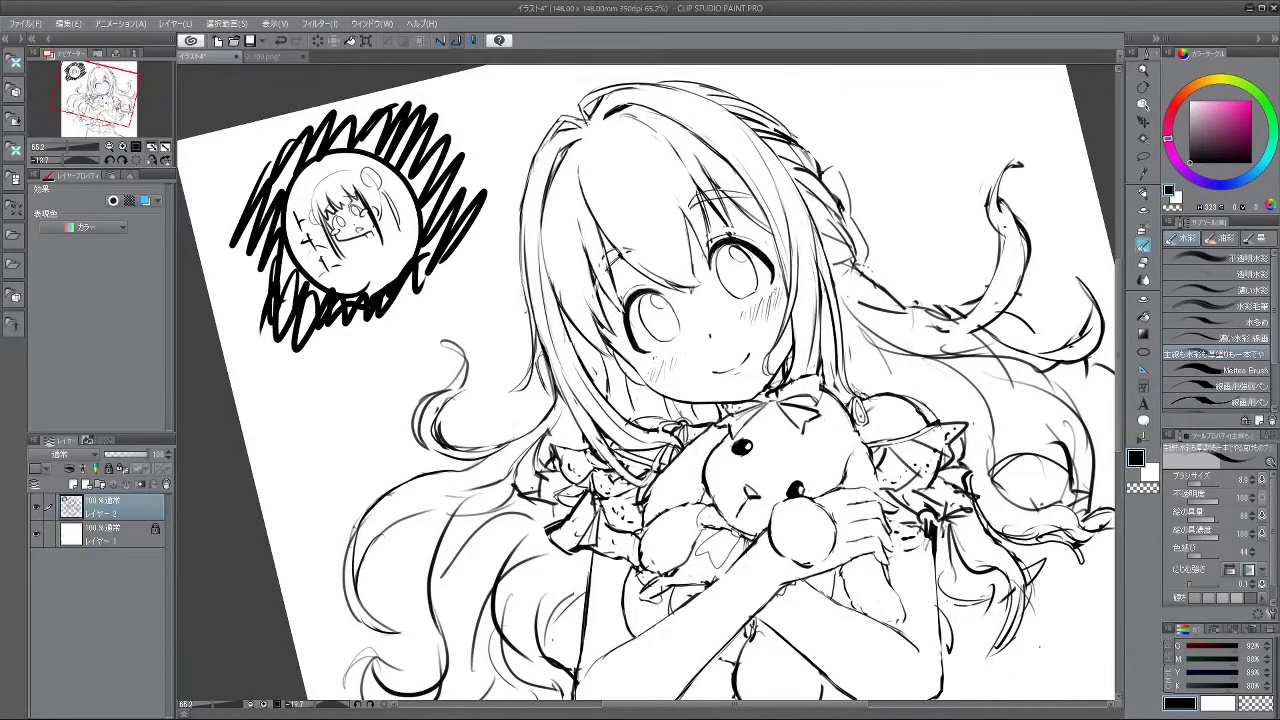
pyautogui.moveTo(768, 194); pyautogui.dragTo(872, 276)
pyautogui.moveTo(815, 320); pyautogui.dragTo(840, 311)
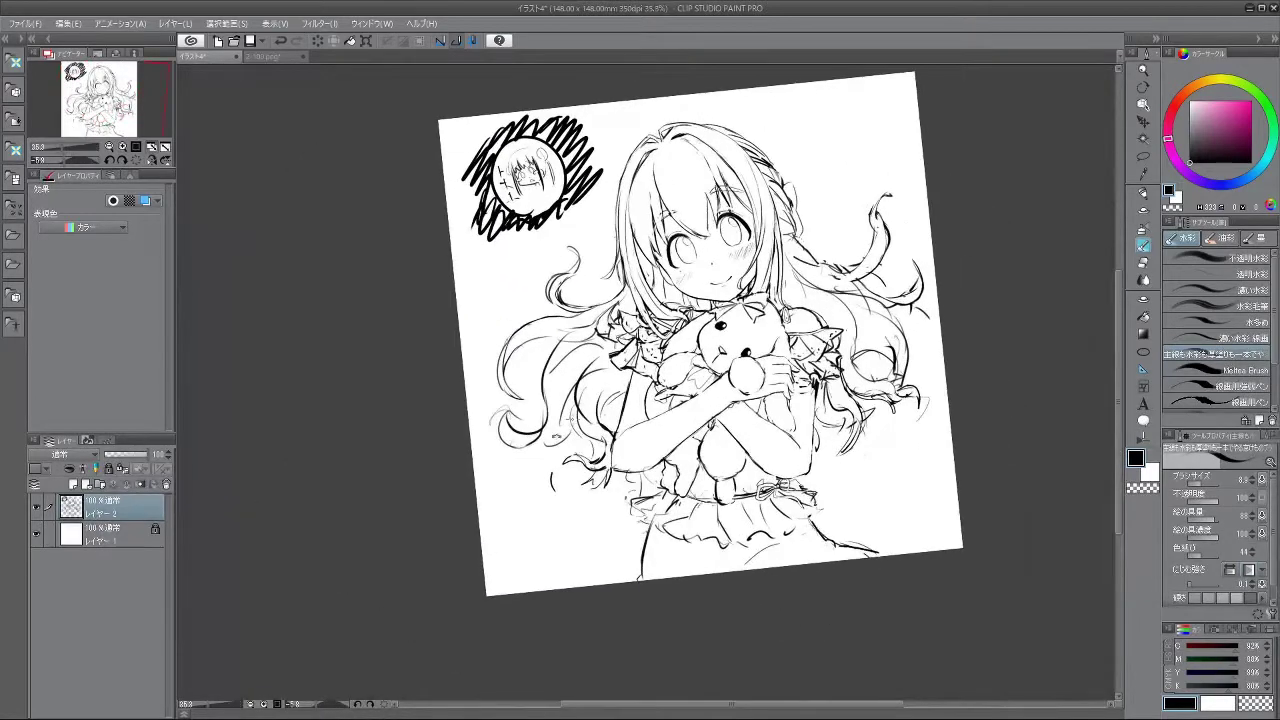
pyautogui.moveTo(790, 250); pyautogui.dragTo(760, 222)
pyautogui.moveTo(601, 177); pyautogui.dragTo(637, 183)
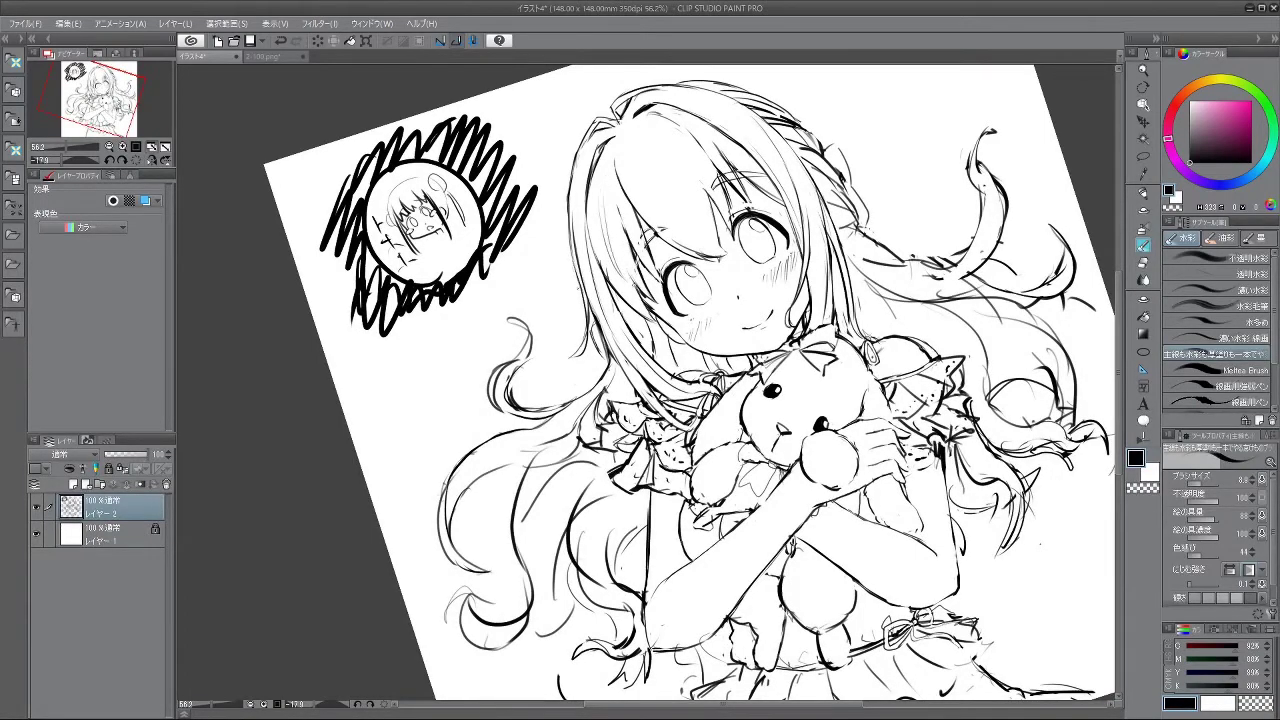
# - Retouch the outer hair contour at the crown beside the parting
pyautogui.moveTo(660, 501); pyautogui.dragTo(625, 531)
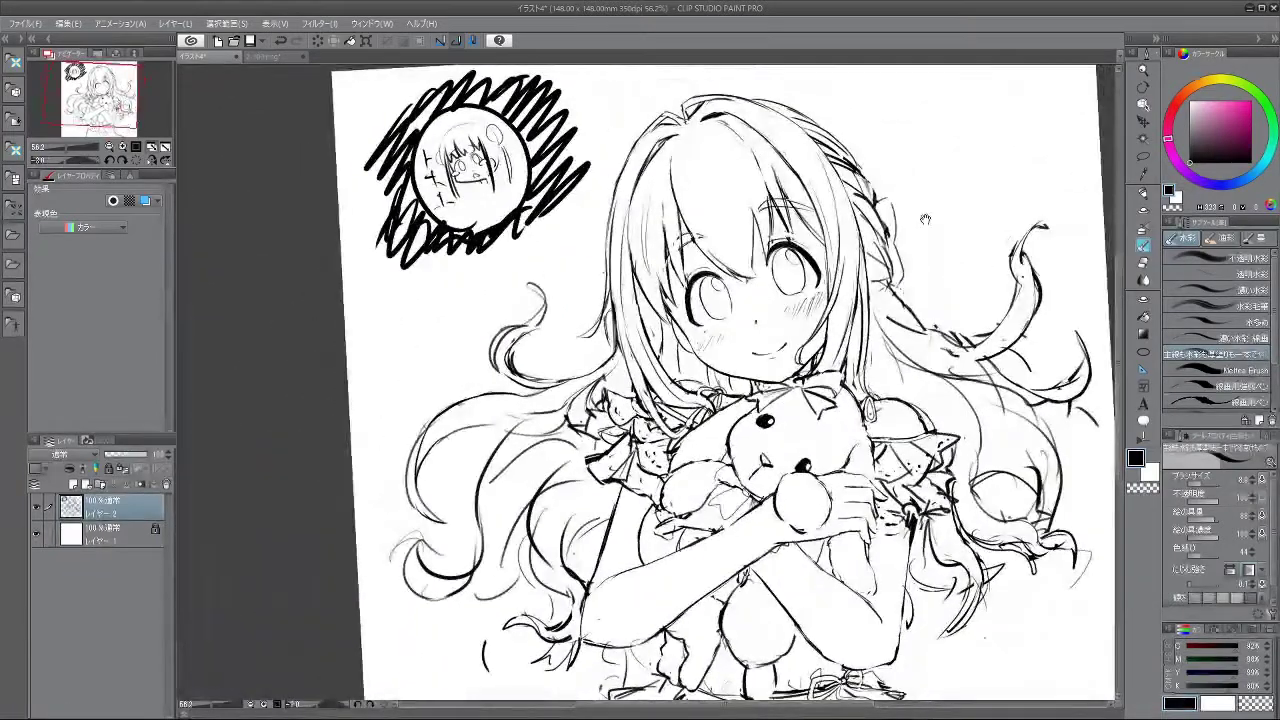
pyautogui.moveTo(1021, 447); pyautogui.dragTo(930, 445)
pyautogui.moveTo(912, 282); pyautogui.dragTo(985, 282)
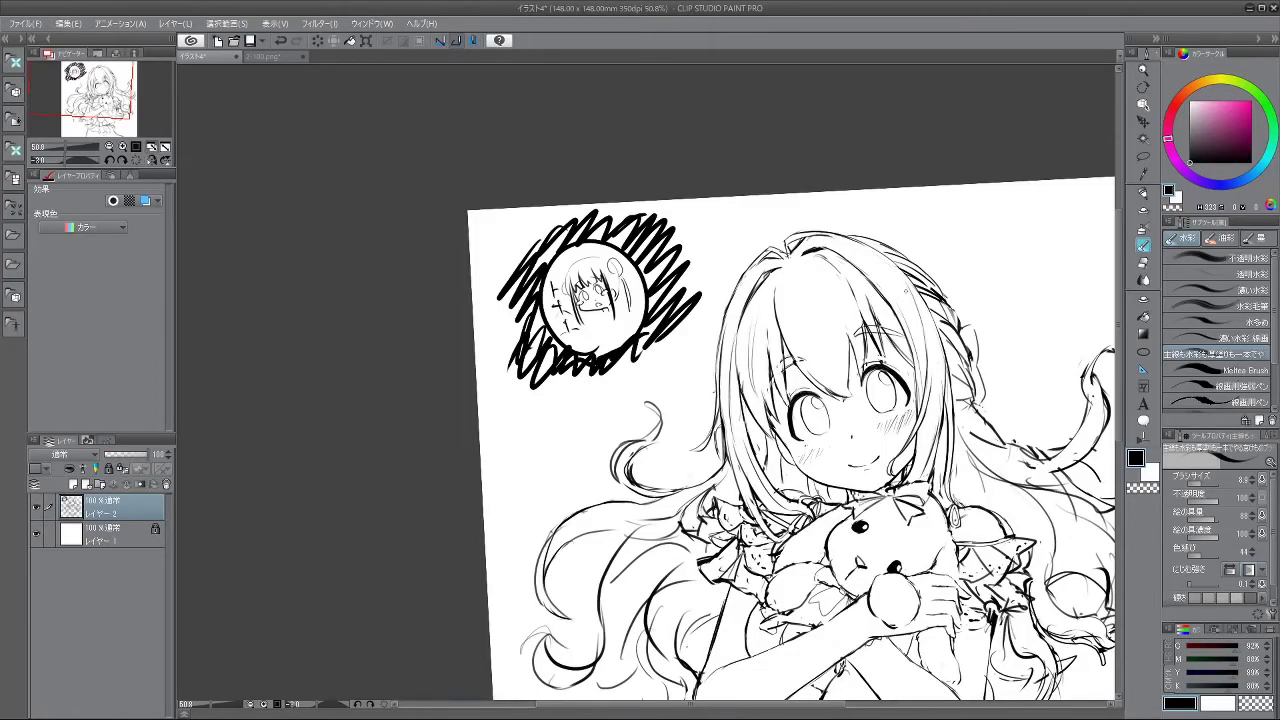
pyautogui.moveTo(794, 575)
pyautogui.mouseDown()
pyautogui.moveTo(868, 290)
pyautogui.moveTo(710, 152)
pyautogui.mouseUp()
pyautogui.moveTo(409, 278); pyautogui.dragTo(413, 297)
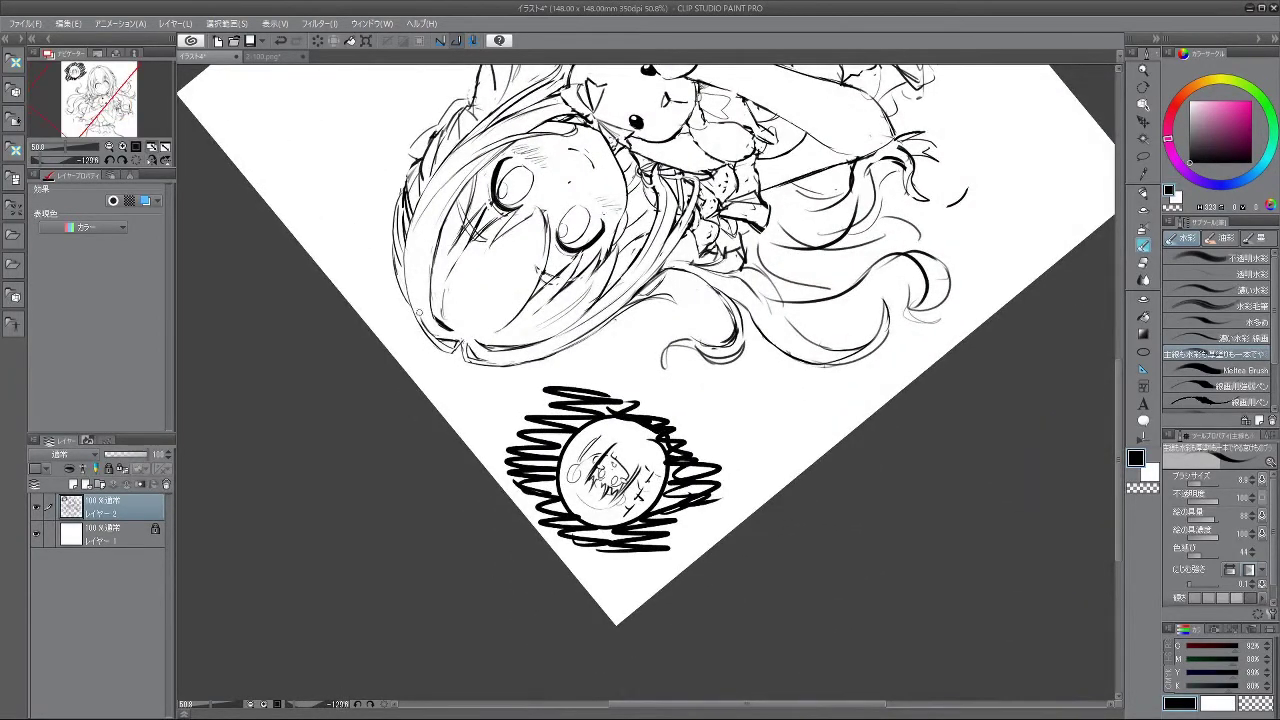
pyautogui.moveTo(486, 557); pyautogui.dragTo(650, 549)
pyautogui.moveTo(748, 621); pyautogui.dragTo(872, 257)
pyautogui.moveTo(854, 425)
pyautogui.mouseDown()
pyautogui.moveTo(720, 406)
pyautogui.moveTo(686, 386)
pyautogui.moveTo(698, 424)
pyautogui.moveTo(648, 488)
pyautogui.moveTo(667, 487)
pyautogui.mouseUp()
pyautogui.hotkey('ctrl', 'z')
pyautogui.hotkey('ctrl', 'z')
pyautogui.moveTo(667, 465); pyautogui.dragTo(671, 485)
pyautogui.moveTo(758, 534)
pyautogui.mouseDown()
pyautogui.moveTo(728, 484)
pyautogui.moveTo(731, 508)
pyautogui.mouseUp()
pyautogui.moveTo(750, 506); pyautogui.dragTo(708, 441)
pyautogui.moveTo(714, 631); pyautogui.dragTo(751, 638)
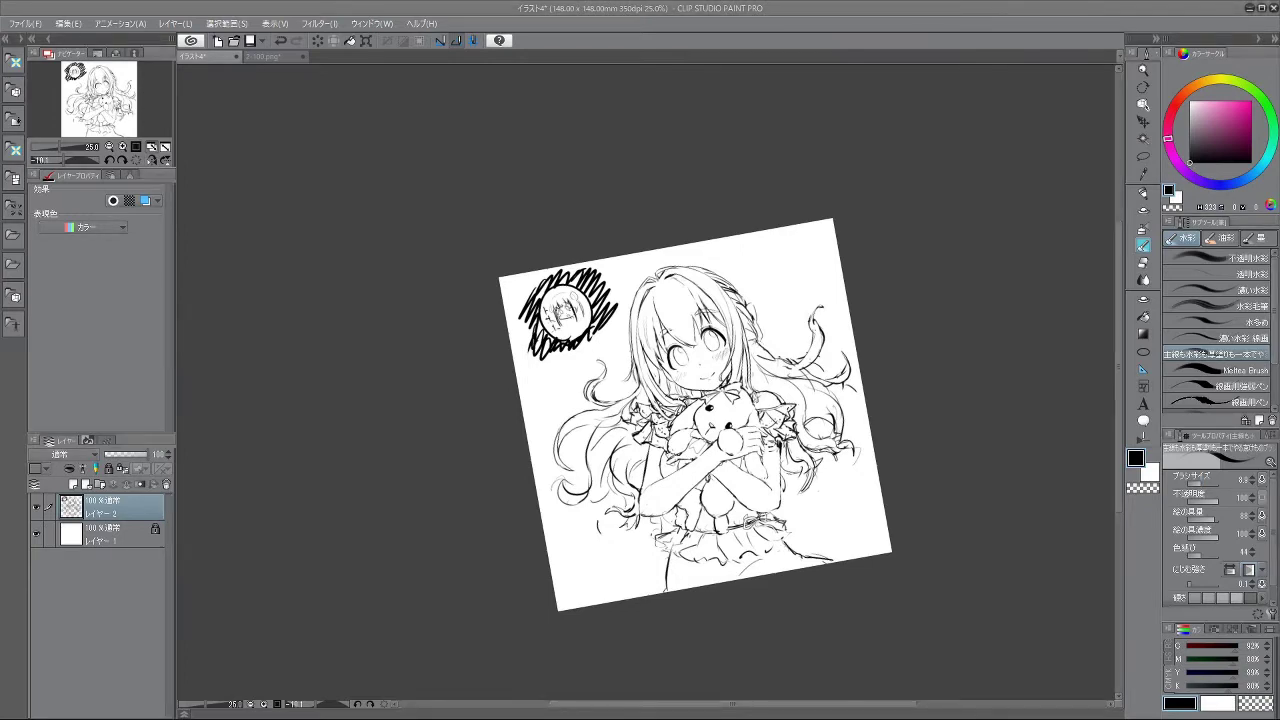
# - Open the coloured reference illustration of the girl with the white rabbit and sample the light pink of her fringe
pyautogui.moveTo(967, 8); pyautogui.dragTo(669, 367)
pyautogui.scroll(5, 660, 290)
pyautogui.rightClick(671, 230)
pyautogui.rightClick(680, 228)
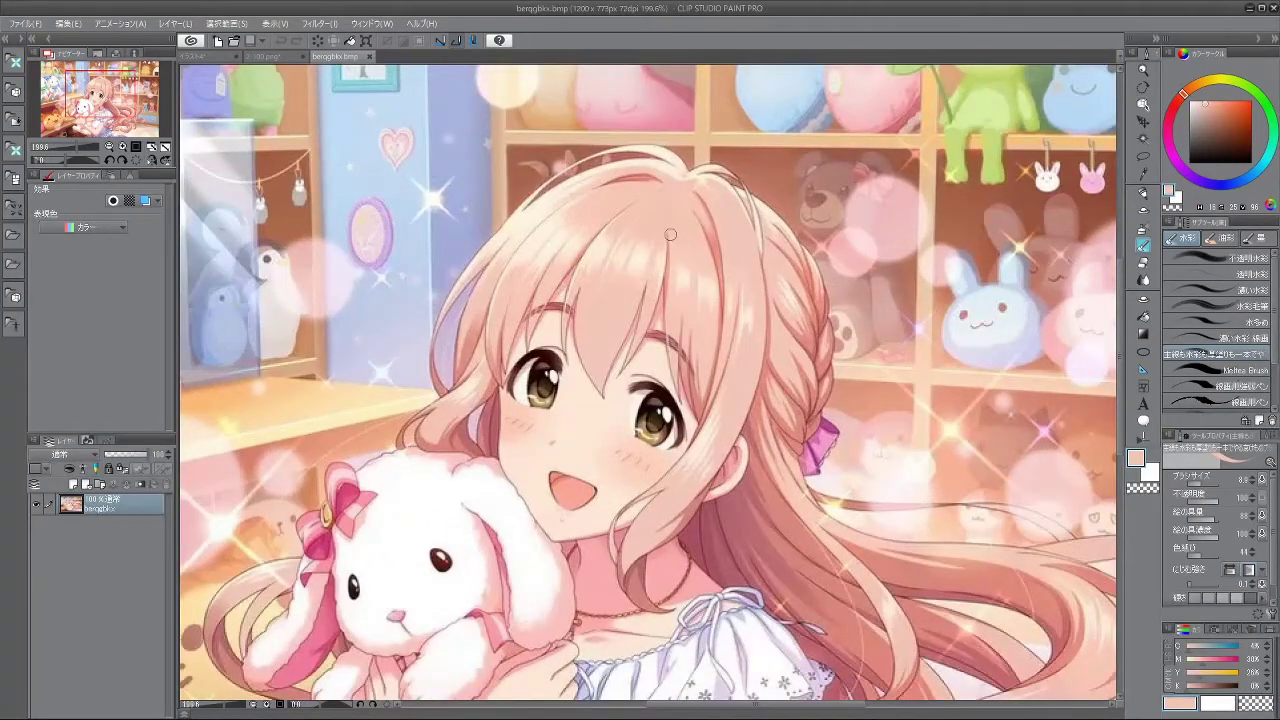
pyautogui.scroll(-4, 400, 225)
pyautogui.scroll(-3, 400, 430)
pyautogui.scroll(2, 335, 598)
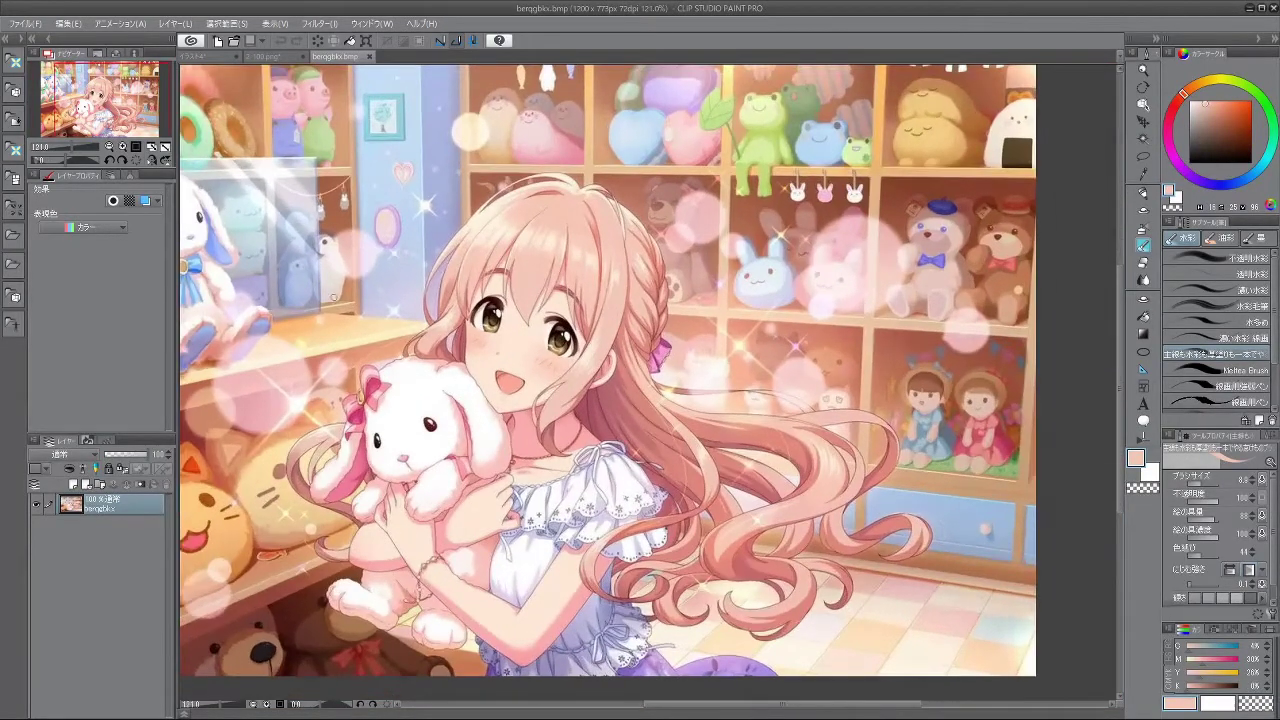
# - Return to the girl sketch and add a new layer directly beneath the line-art layer
pyautogui.click(204, 57)
pyautogui.scroll(2, 665, 355)
pyautogui.scroll(-2, 665, 355)
pyautogui.scroll(9, 686, 358)
pyautogui.scroll(-8, 687, 382)
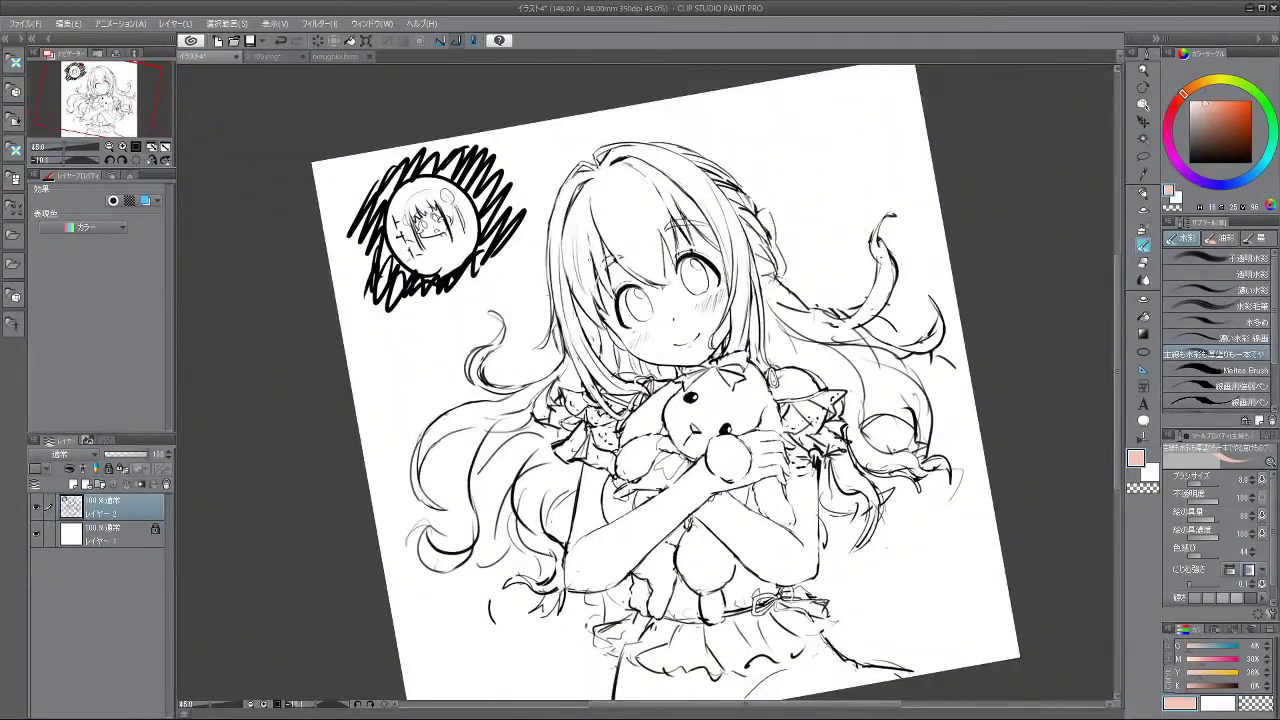
pyautogui.click(73, 484)
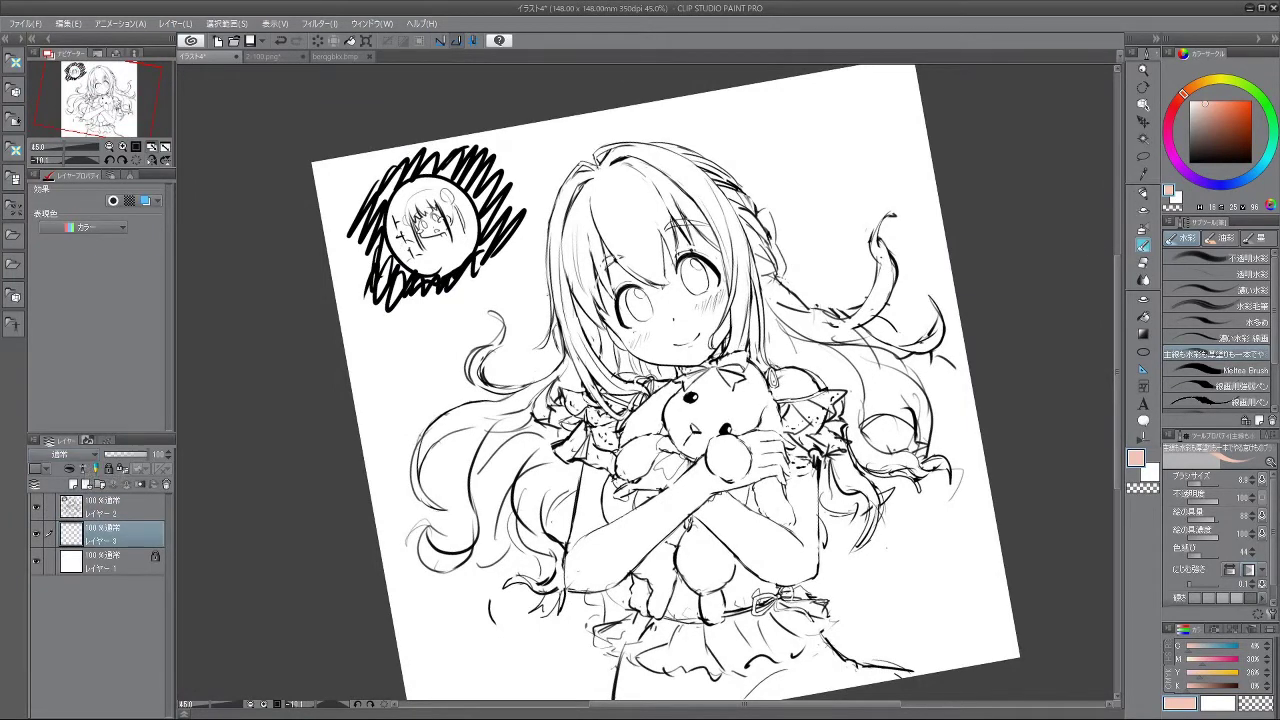
# - Paint the fringe and the side hair away from the braid in the sampled pink on the new layer
pyautogui.scroll(2, 619, 209)
pyautogui.moveTo(586, 186)
pyautogui.mouseDown()
pyautogui.moveTo(614, 272)
pyautogui.moveTo(640, 290)
pyautogui.mouseUp()
pyautogui.moveTo(607, 216)
pyautogui.mouseDown()
pyautogui.moveTo(665, 306)
pyautogui.moveTo(616, 248)
pyautogui.moveTo(601, 189)
pyautogui.moveTo(615, 185)
pyautogui.moveTo(674, 289)
pyautogui.moveTo(619, 172)
pyautogui.moveTo(600, 184)
pyautogui.moveTo(656, 259)
pyautogui.moveTo(657, 224)
pyautogui.moveTo(673, 292)
pyautogui.moveTo(633, 270)
pyautogui.moveTo(691, 311)
pyautogui.moveTo(674, 286)
pyautogui.moveTo(562, 218)
pyautogui.moveTo(598, 312)
pyautogui.moveTo(584, 211)
pyautogui.moveTo(625, 348)
pyautogui.moveTo(563, 216)
pyautogui.moveTo(573, 305)
pyautogui.moveTo(572, 210)
pyautogui.moveTo(562, 325)
pyautogui.moveTo(559, 243)
pyautogui.moveTo(581, 328)
pyautogui.moveTo(566, 337)
pyautogui.moveTo(541, 241)
pyautogui.moveTo(552, 212)
pyautogui.moveTo(536, 289)
pyautogui.moveTo(551, 224)
pyautogui.moveTo(543, 188)
pyautogui.moveTo(563, 400)
pyautogui.moveTo(593, 450)
pyautogui.moveTo(608, 405)
pyautogui.moveTo(635, 425)
pyautogui.mouseUp()
pyautogui.moveTo(587, 533)
pyautogui.mouseDown()
pyautogui.moveTo(676, 545)
pyautogui.moveTo(808, 375)
pyautogui.mouseUp()
pyautogui.moveTo(690, 340)
pyautogui.mouseDown()
pyautogui.moveTo(679, 308)
pyautogui.moveTo(698, 400)
pyautogui.moveTo(710, 375)
pyautogui.moveTo(705, 412)
pyautogui.mouseUp()
pyautogui.moveTo(600, 567)
pyautogui.mouseDown()
pyautogui.moveTo(790, 145)
pyautogui.moveTo(782, 112)
pyautogui.moveTo(780, 168)
pyautogui.mouseUp()
pyautogui.moveTo(701, 281)
pyautogui.mouseDown()
pyautogui.moveTo(600, 330)
pyautogui.moveTo(650, 310)
pyautogui.moveTo(655, 258)
pyautogui.moveTo(614, 294)
pyautogui.moveTo(558, 445)
pyautogui.moveTo(565, 412)
pyautogui.moveTo(586, 470)
pyautogui.moveTo(600, 476)
pyautogui.moveTo(590, 458)
pyautogui.moveTo(608, 478)
pyautogui.mouseUp()
pyautogui.moveTo(700, 645)
pyautogui.mouseDown()
pyautogui.moveTo(772, 160)
pyautogui.moveTo(554, 144)
pyautogui.mouseUp()
pyautogui.moveTo(534, 386); pyautogui.dragTo(588, 515)
pyautogui.moveTo(570, 408); pyautogui.dragTo(572, 478)
pyautogui.moveTo(566, 430); pyautogui.dragTo(574, 488)
pyautogui.moveTo(586, 398)
pyautogui.mouseDown()
pyautogui.moveTo(584, 476)
pyautogui.moveTo(584, 465)
pyautogui.moveTo(610, 520)
pyautogui.moveTo(598, 522)
pyautogui.moveTo(614, 520)
pyautogui.mouseUp()
pyautogui.moveTo(618, 486)
pyautogui.mouseDown()
pyautogui.moveTo(622, 522)
pyautogui.moveTo(634, 520)
pyautogui.mouseUp()
pyautogui.moveTo(638, 498)
pyautogui.mouseDown()
pyautogui.moveTo(648, 518)
pyautogui.moveTo(762, 284)
pyautogui.moveTo(498, 386)
pyautogui.moveTo(727, 509)
pyautogui.mouseUp()
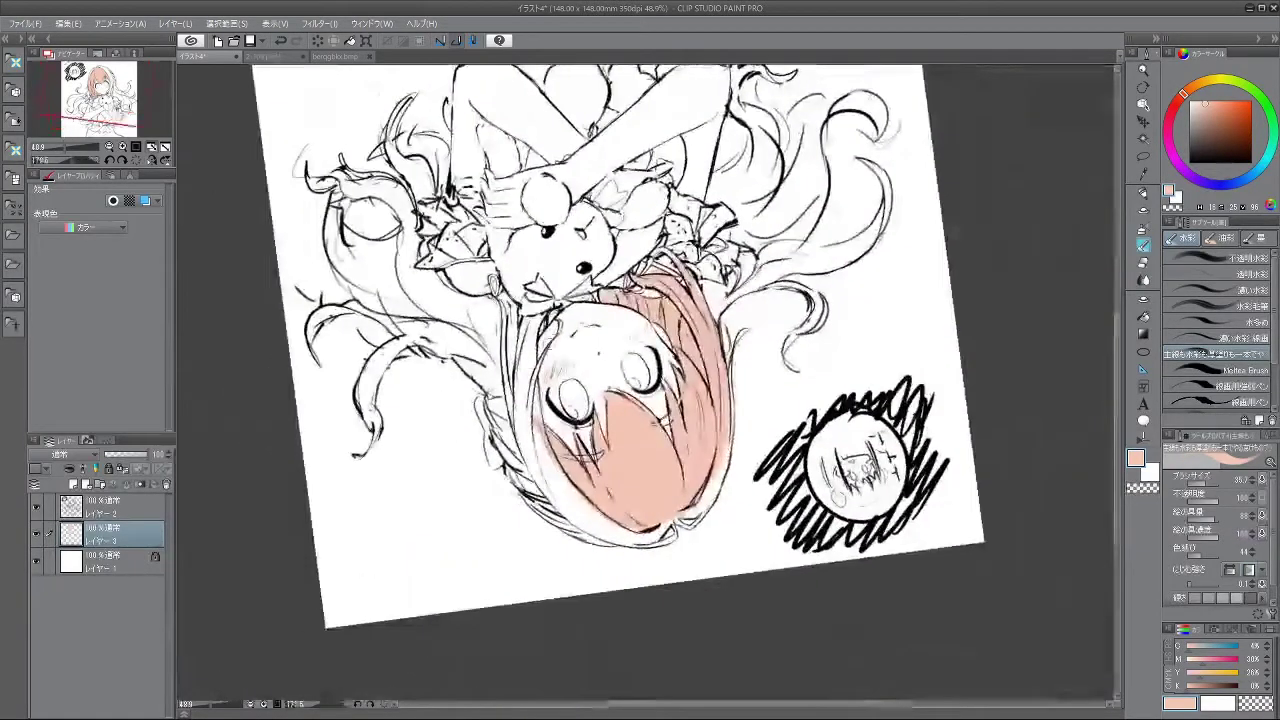
# - Fill the hair between the fringe and the braid, from the parting down past the eye, with the pink base colour
pyautogui.moveTo(552, 318)
pyautogui.mouseDown()
pyautogui.moveTo(566, 334)
pyautogui.moveTo(524, 420)
pyautogui.mouseUp()
pyautogui.moveTo(540, 362)
pyautogui.mouseDown()
pyautogui.moveTo(534, 466)
pyautogui.moveTo(576, 512)
pyautogui.mouseUp()
pyautogui.moveTo(520, 386)
pyautogui.mouseDown()
pyautogui.moveTo(548, 502)
pyautogui.moveTo(580, 524)
pyautogui.moveTo(834, 260)
pyautogui.moveTo(565, 172)
pyautogui.moveTo(441, 477)
pyautogui.mouseUp()
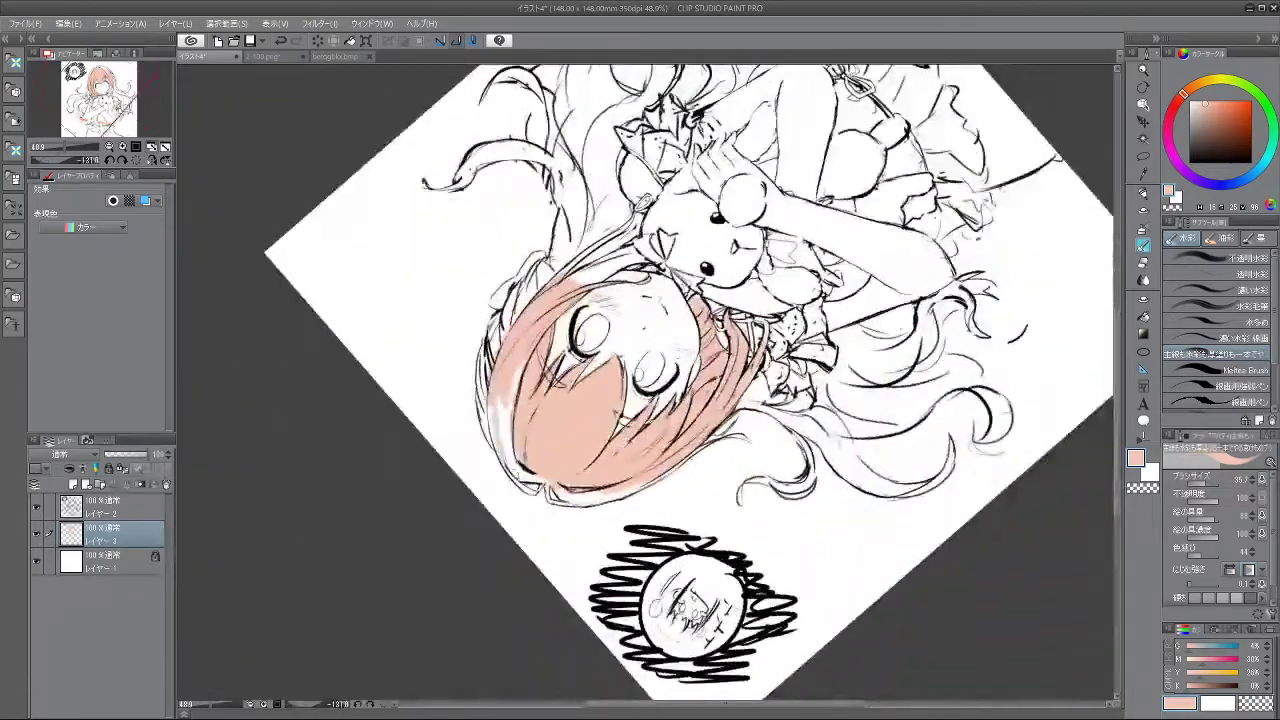
pyautogui.moveTo(495, 400)
pyautogui.mouseDown()
pyautogui.moveTo(504, 484)
pyautogui.moveTo(507, 373)
pyautogui.mouseUp()
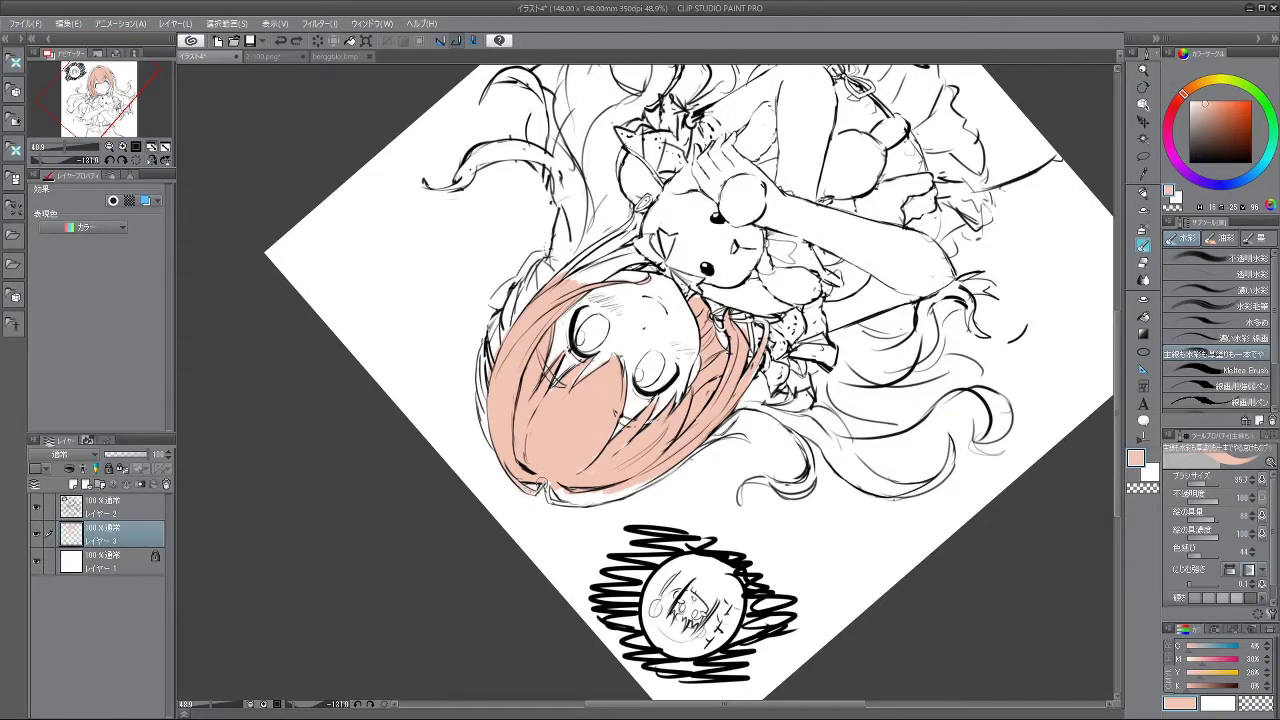
pyautogui.moveTo(575, 497)
pyautogui.mouseDown()
pyautogui.moveTo(634, 481)
pyautogui.moveTo(722, 367)
pyautogui.moveTo(708, 336)
pyautogui.moveTo(572, 353)
pyautogui.mouseUp()
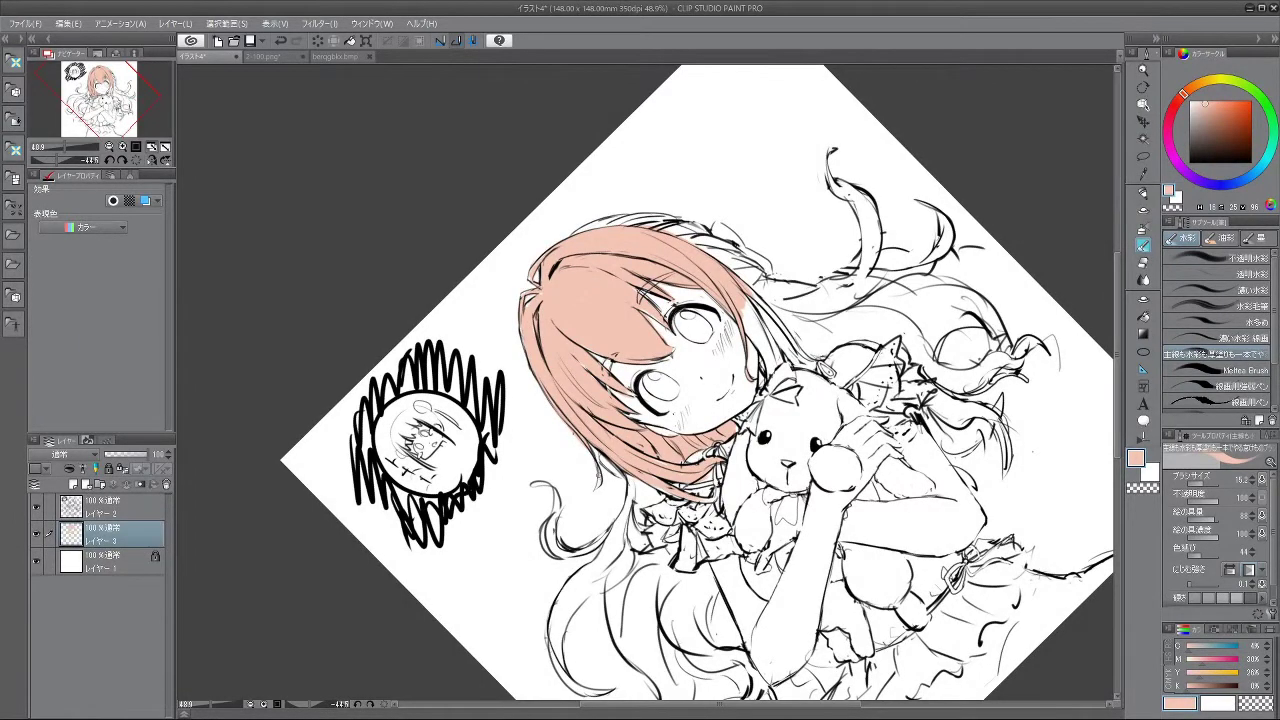
# - Extend the pink base colour down the front lock beside the cheek on the braided side, using a larger brush
pyautogui.press(']')
pyautogui.press(']')
pyautogui.moveTo(640, 652)
pyautogui.mouseDown()
pyautogui.moveTo(736, 298)
pyautogui.moveTo(694, 270)
pyautogui.mouseUp()
pyautogui.moveTo(534, 310)
pyautogui.mouseDown()
pyautogui.moveTo(519, 366)
pyautogui.moveTo(534, 326)
pyautogui.moveTo(532, 344)
pyautogui.mouseUp()
pyautogui.press('[')
pyautogui.moveTo(510, 271); pyautogui.dragTo(512, 362)
pyautogui.moveTo(517, 284); pyautogui.dragTo(516, 331)
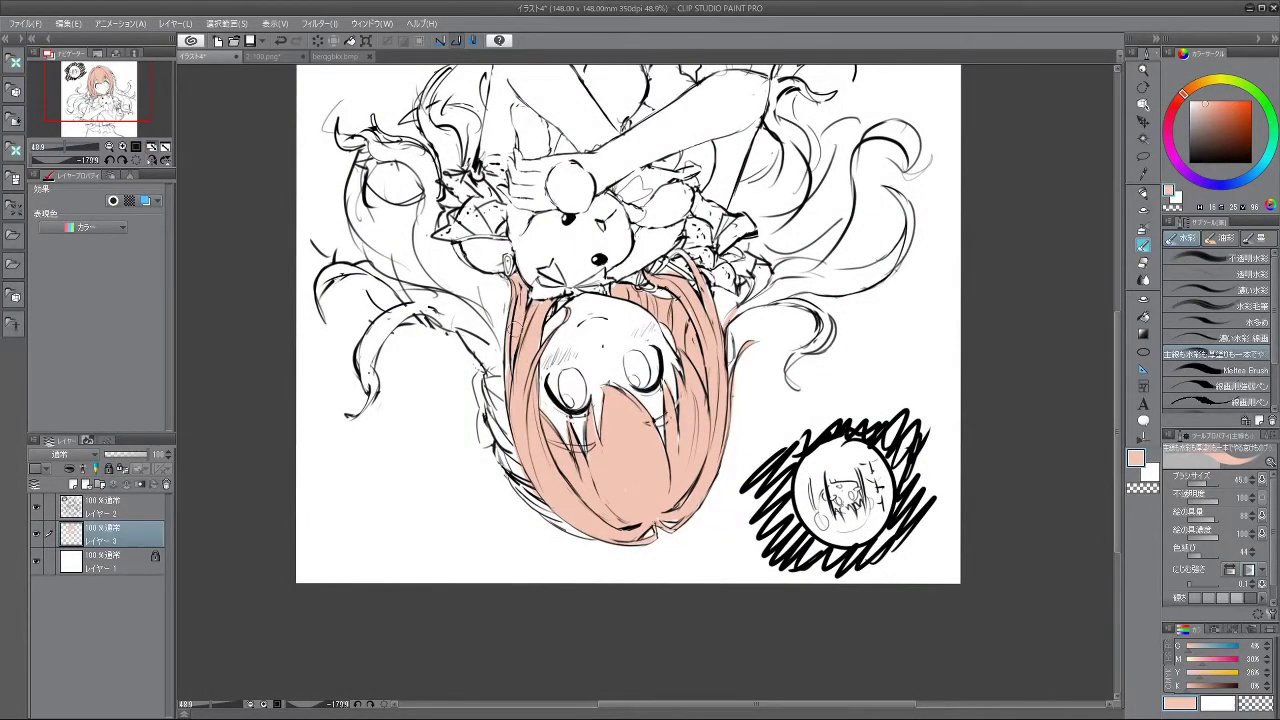
# - Paint the braid and the start of the loose hair beneath it in the pink base colour
pyautogui.moveTo(511, 489)
pyautogui.mouseDown()
pyautogui.moveTo(804, 458)
pyautogui.moveTo(810, 320)
pyautogui.moveTo(791, 396)
pyautogui.mouseUp()
pyautogui.moveTo(790, 314); pyautogui.dragTo(792, 400)
pyautogui.moveTo(800, 340); pyautogui.dragTo(796, 410)
pyautogui.moveTo(798, 364); pyautogui.dragTo(779, 494)
pyautogui.moveTo(787, 445)
pyautogui.mouseDown()
pyautogui.moveTo(771, 498)
pyautogui.moveTo(770, 483)
pyautogui.mouseUp()
pyautogui.moveTo(775, 480)
pyautogui.mouseDown()
pyautogui.moveTo(800, 432)
pyautogui.moveTo(606, 228)
pyautogui.mouseUp()
pyautogui.moveTo(497, 328); pyautogui.dragTo(490, 428)
pyautogui.moveTo(487, 352); pyautogui.dragTo(495, 398)
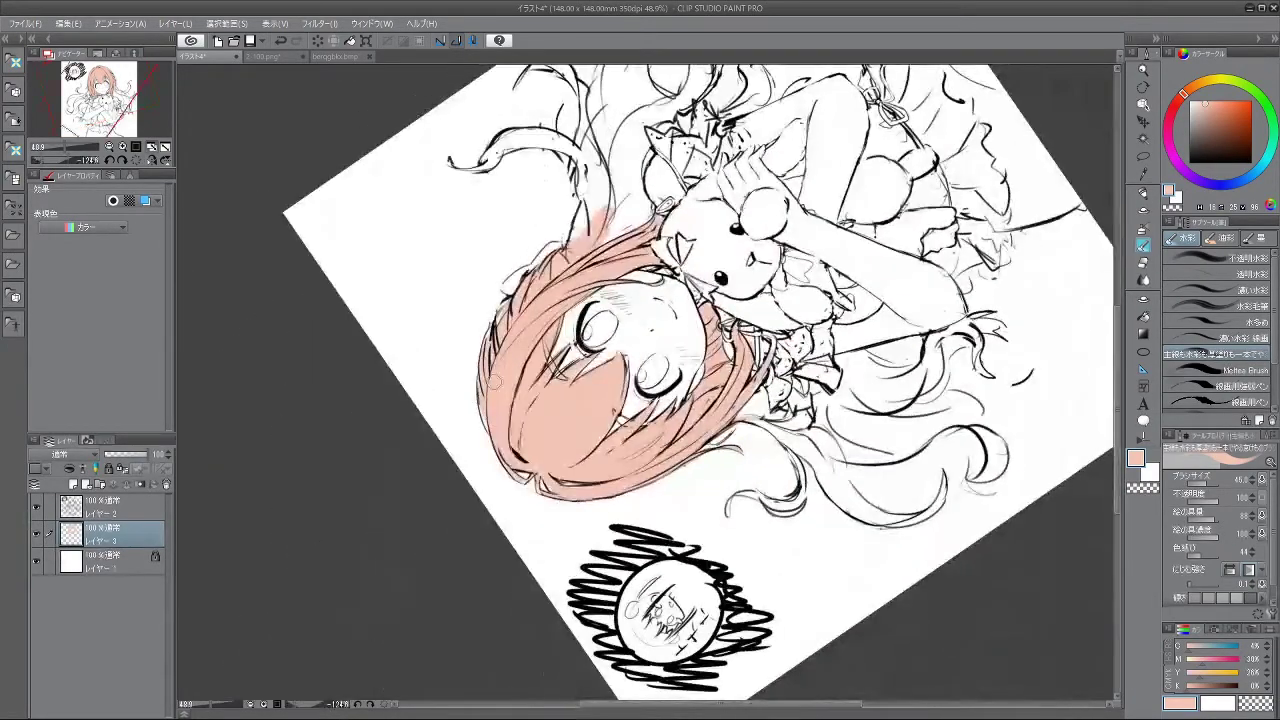
pyautogui.moveTo(521, 488)
pyautogui.mouseDown()
pyautogui.moveTo(771, 508)
pyautogui.moveTo(707, 237)
pyautogui.mouseUp()
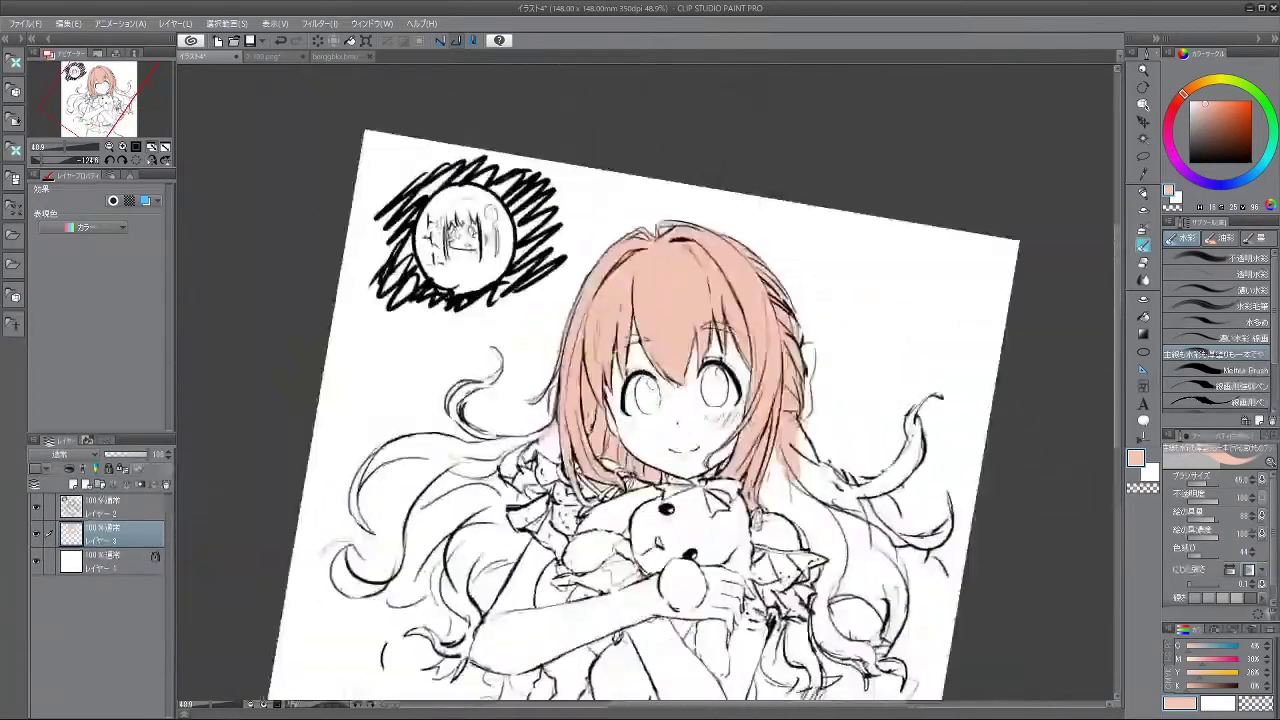
# - Extend the pink base colour into the upper part of the long hair flowing out from behind the braid
pyautogui.scroll(2, 626, 293)
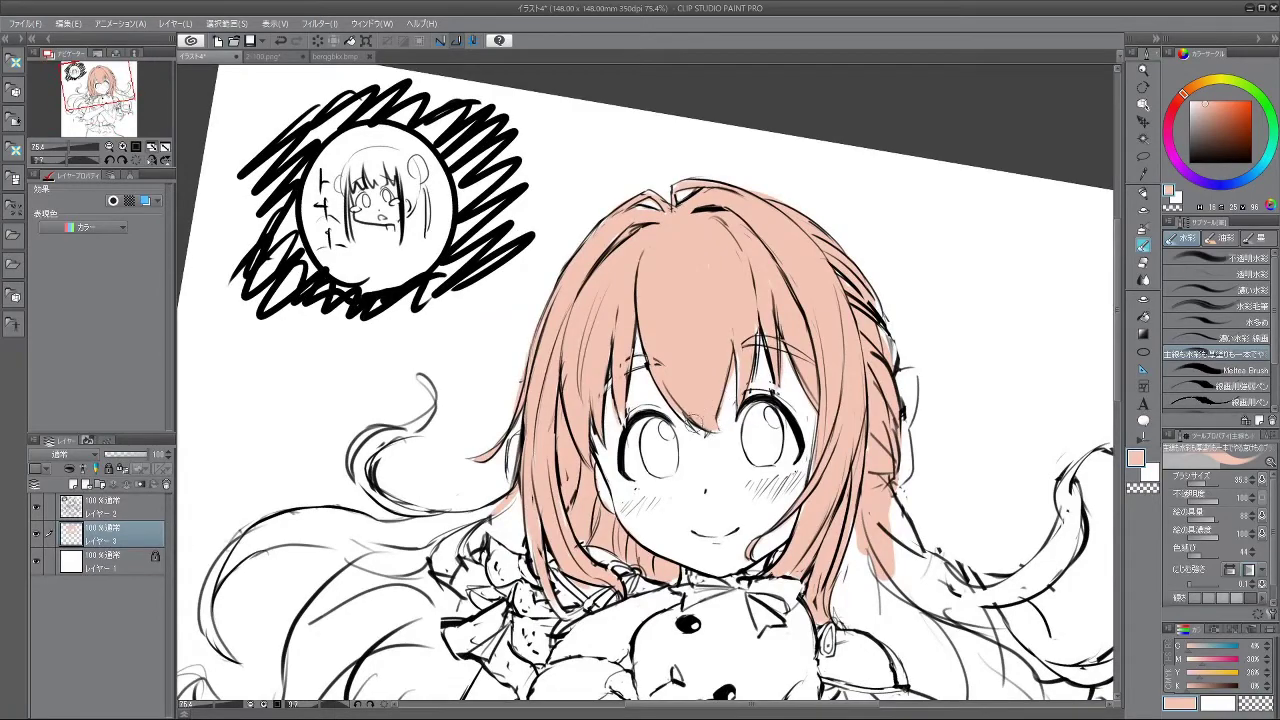
pyautogui.scroll(-5, 719, 383)
pyautogui.moveTo(701, 490); pyautogui.dragTo(678, 382)
pyautogui.scroll(1, 678, 380)
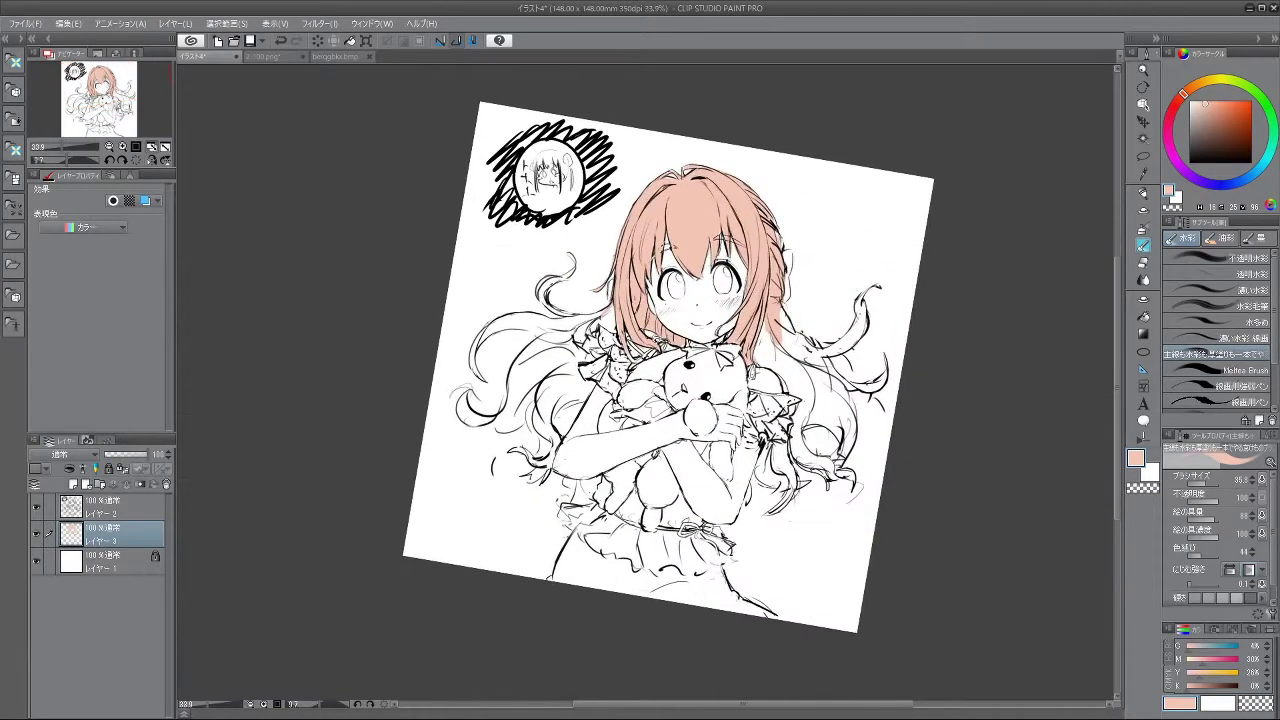
pyautogui.moveTo(600, 575)
pyautogui.mouseDown()
pyautogui.moveTo(846, 491)
pyautogui.moveTo(850, 302)
pyautogui.moveTo(510, 570)
pyautogui.moveTo(501, 563)
pyautogui.mouseUp()
pyautogui.moveTo(756, 414); pyautogui.dragTo(800, 472)
pyautogui.moveTo(713, 530); pyautogui.dragTo(798, 322)
pyautogui.press('-')
pyautogui.moveTo(942, 468); pyautogui.dragTo(795, 538)
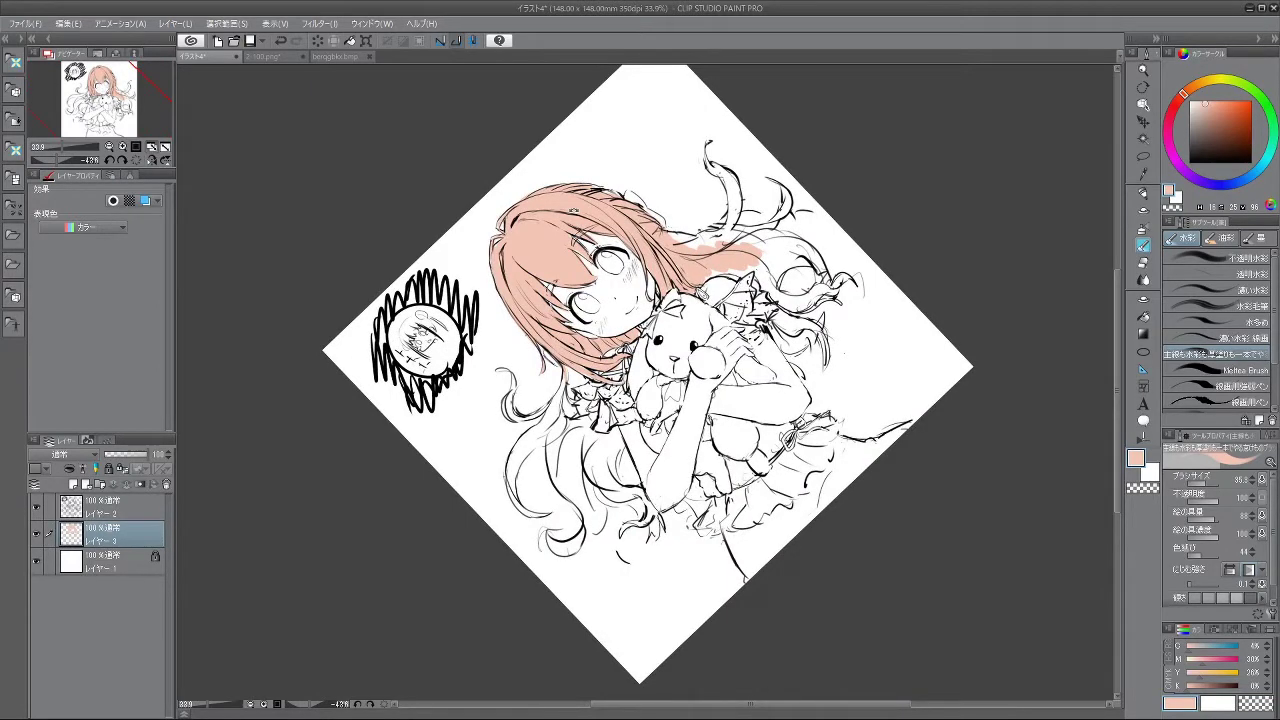
pyautogui.moveTo(574, 210)
pyautogui.mouseDown()
pyautogui.moveTo(606, 240)
pyautogui.moveTo(622, 291)
pyautogui.mouseUp()
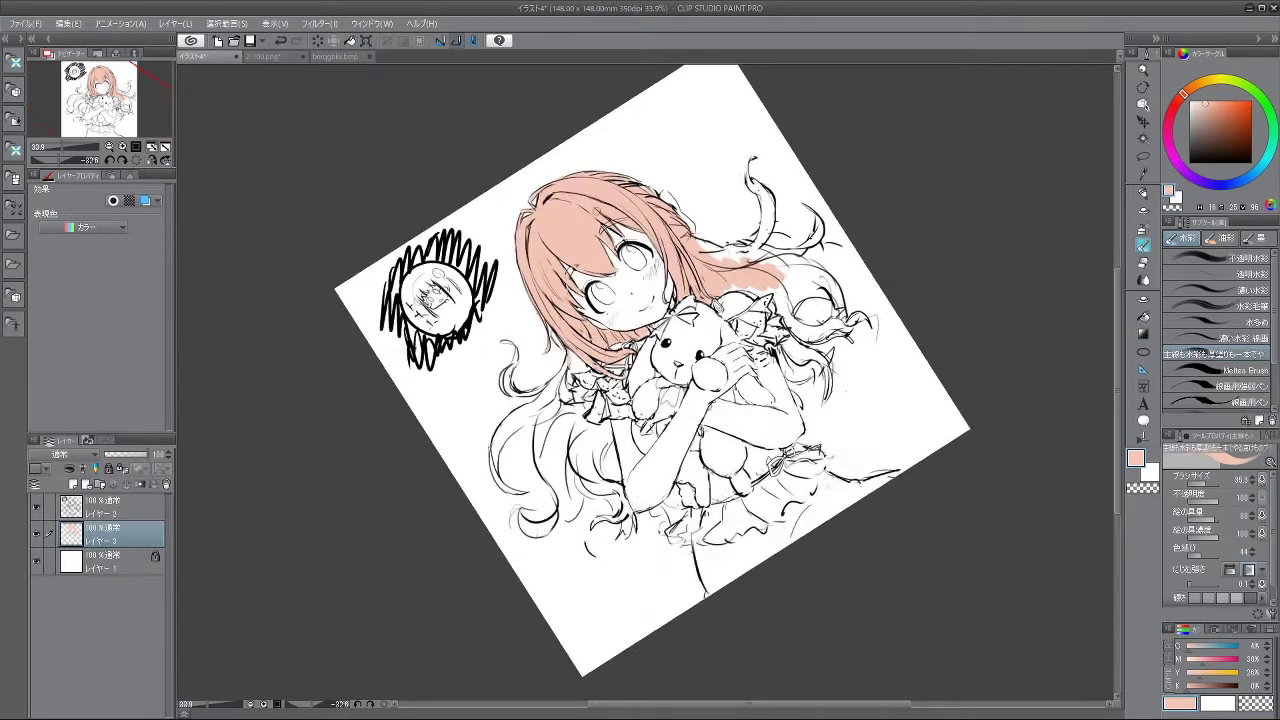
# - Fill the remaining unpainted hair beside the cheek and behind the neck with pink
pyautogui.scroll(4, 578, 307)
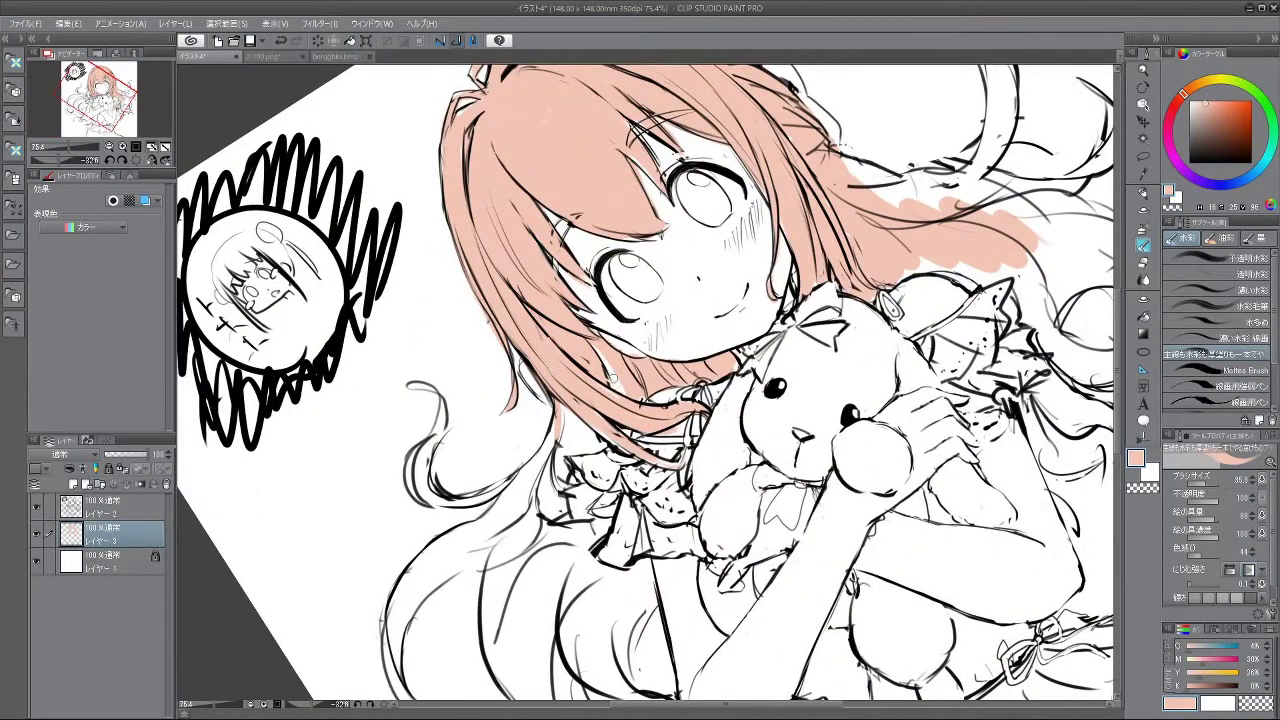
pyautogui.moveTo(578, 307)
pyautogui.mouseDown()
pyautogui.moveTo(548, 408)
pyautogui.moveTo(612, 477)
pyautogui.moveTo(724, 444)
pyautogui.moveTo(681, 289)
pyautogui.moveTo(610, 288)
pyautogui.mouseUp()
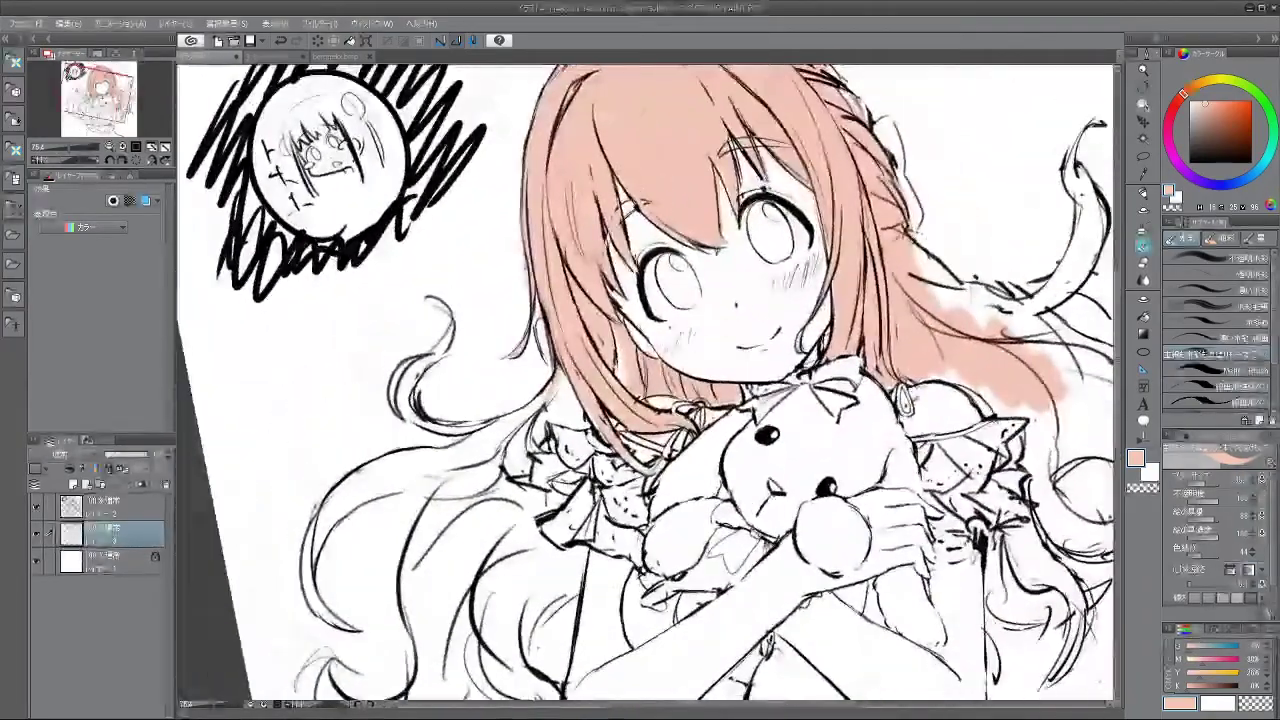
pyautogui.moveTo(664, 362); pyautogui.dragTo(669, 404)
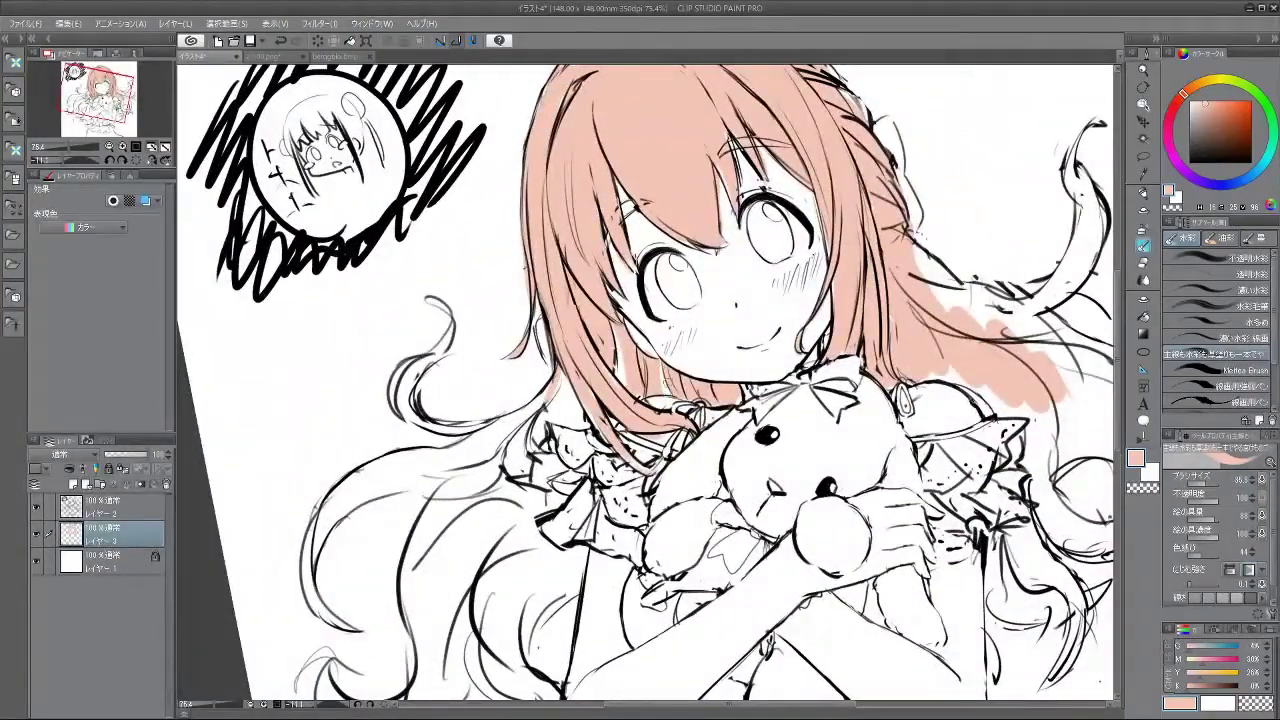
pyautogui.moveTo(685, 480); pyautogui.dragTo(590, 480)
pyautogui.moveTo(705, 412); pyautogui.dragTo(755, 382)
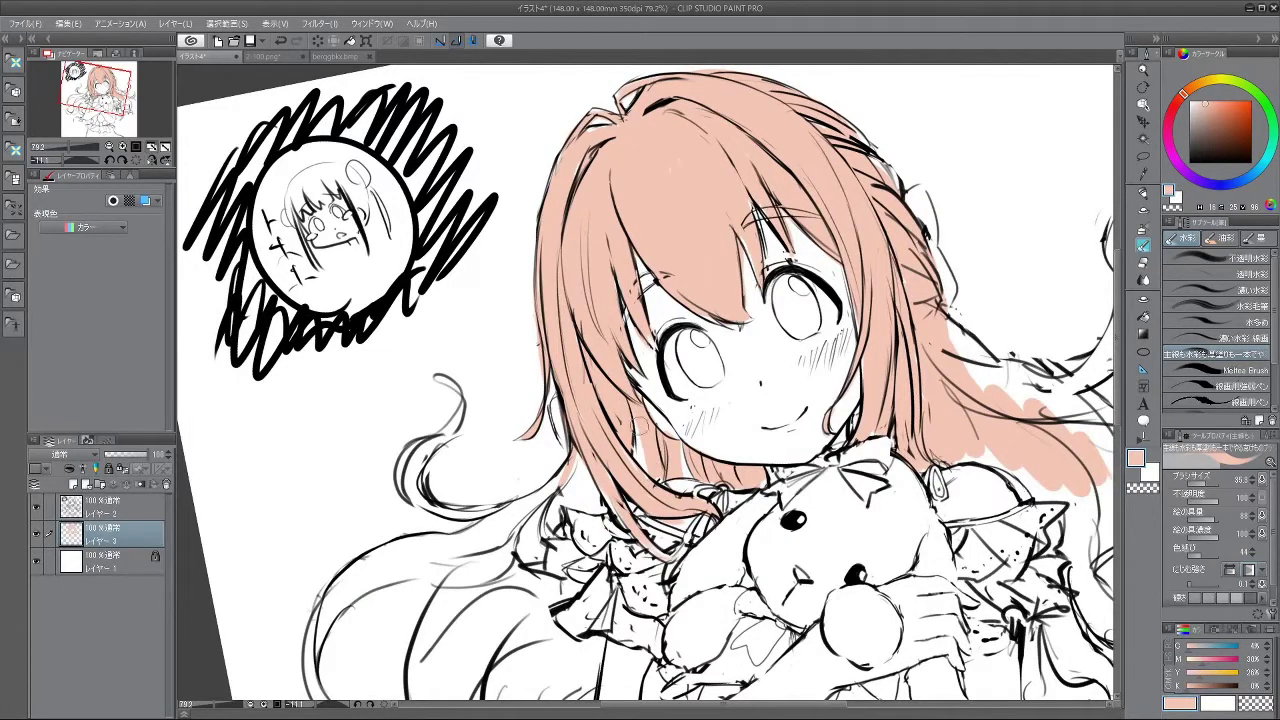
# - Switch to black on the line-art layer and retouch the side-hair lines beside the cheek with a thin brush
pyautogui.click(1190, 162)
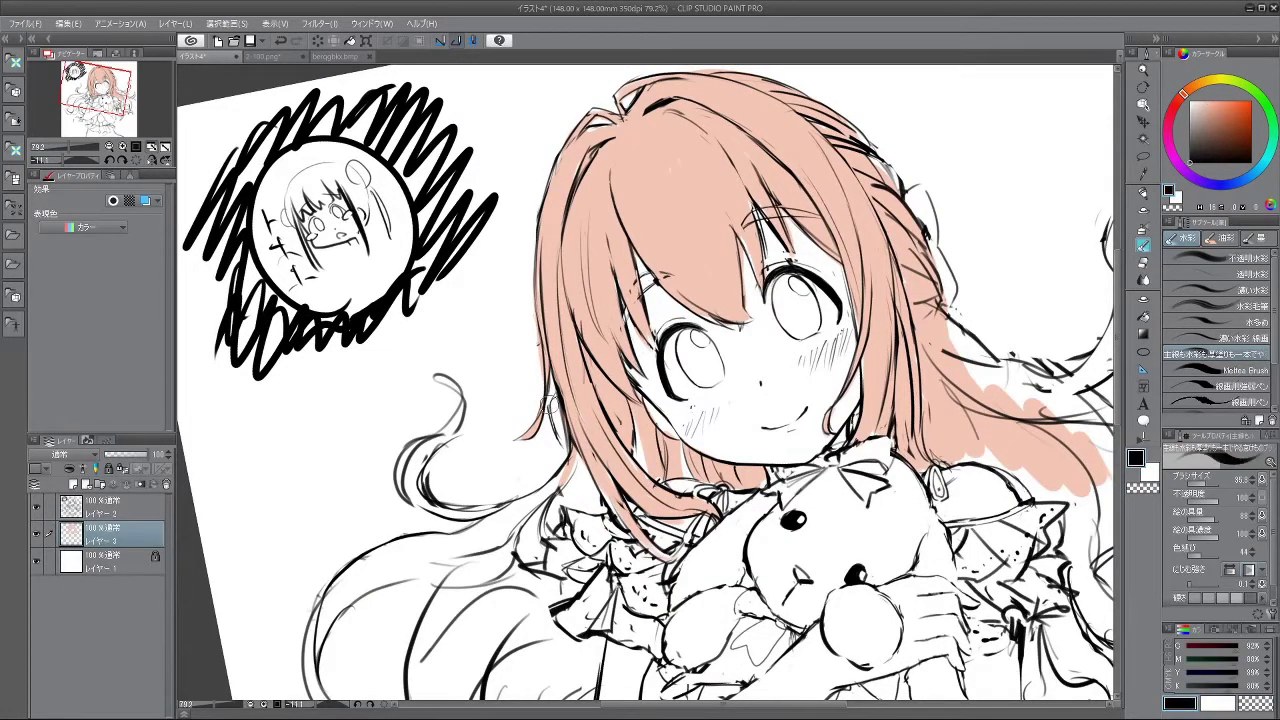
pyautogui.click(149, 506)
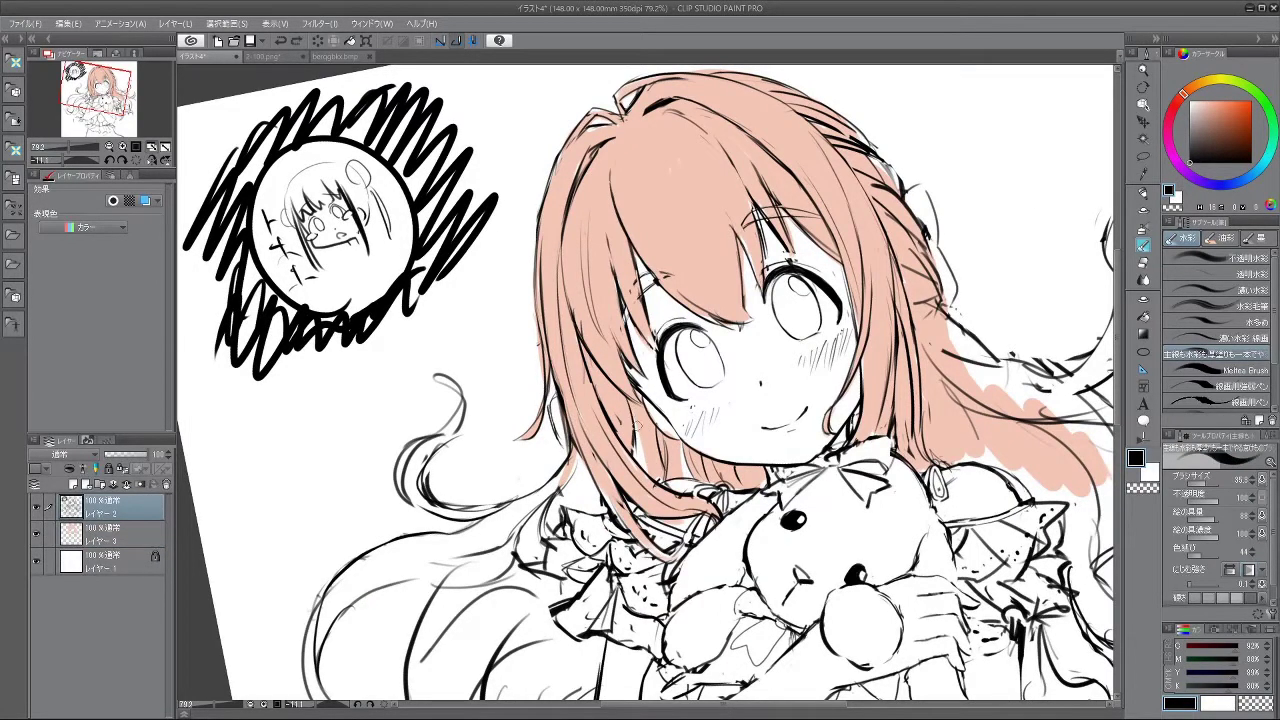
pyautogui.moveTo(644, 438); pyautogui.dragTo(638, 428)
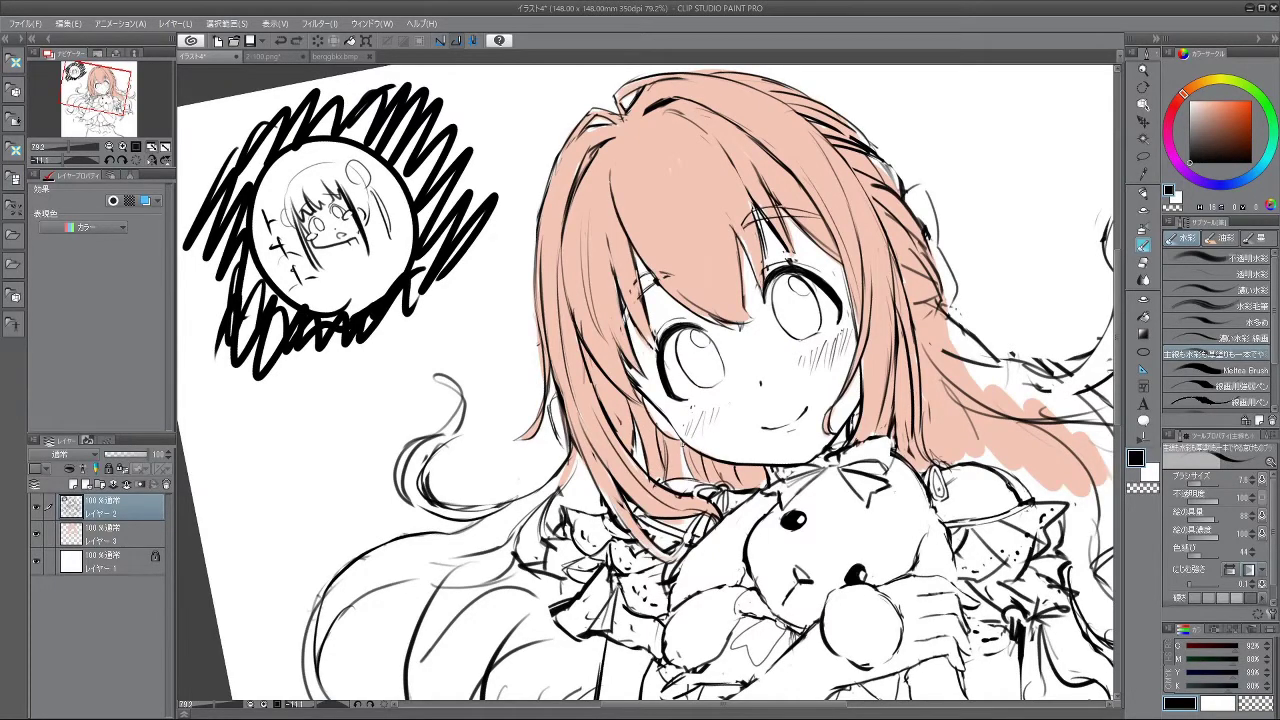
pyautogui.scroll(-4, 705, 434)
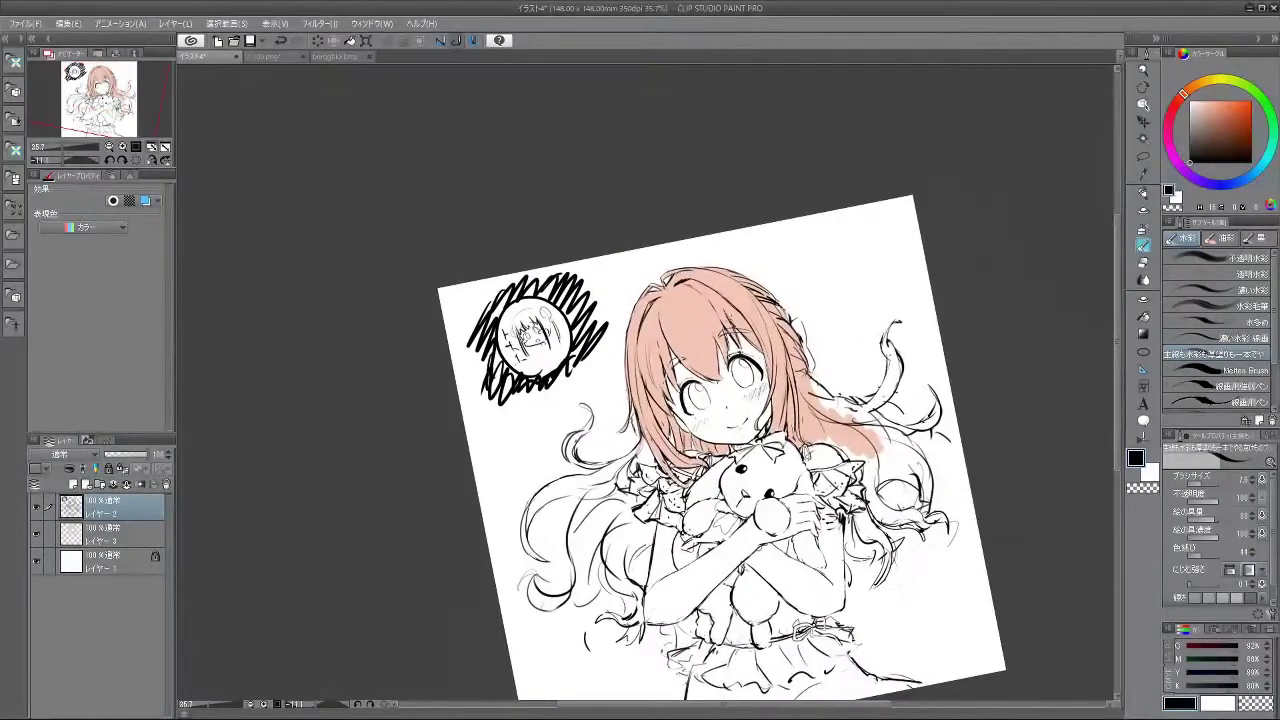
pyautogui.press('-')
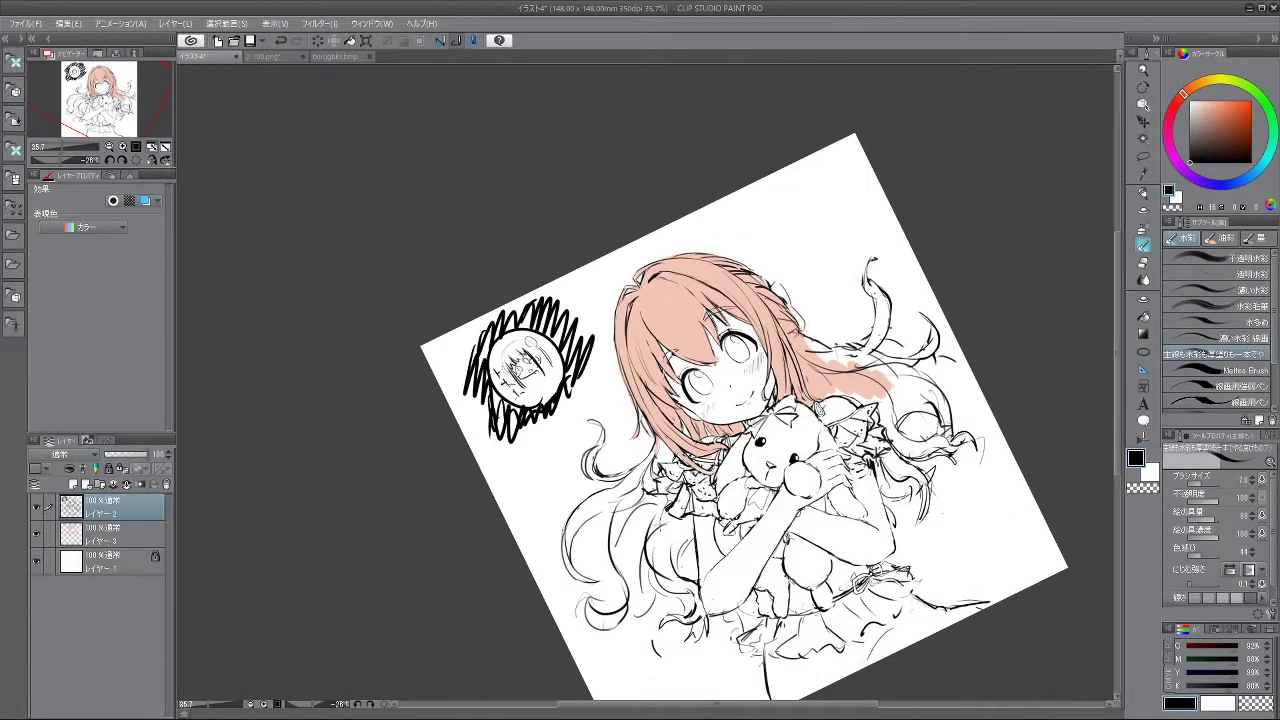
# - Examine the line art and the pink hair colouring from several canvas angles
pyautogui.moveTo(676, 170); pyautogui.dragTo(774, 555)
pyautogui.press('-')
pyautogui.press('-')
pyautogui.press('-')
pyautogui.press('-')
pyautogui.press('-')
pyautogui.press('-')
pyautogui.press('-')
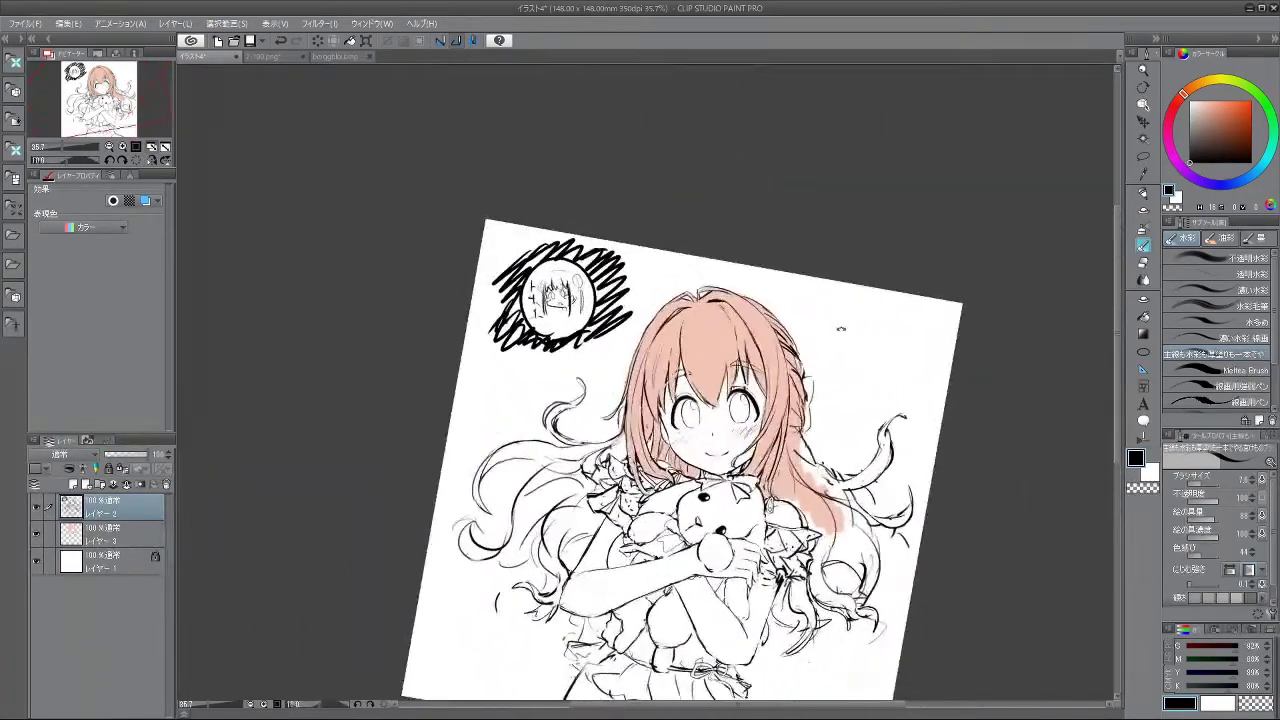
# - Resample the hair pink and paint the small flyaway curl on the unbraided side on the hair colour layer
pyautogui.keyDown('alt'); pyautogui.click(774, 357); pyautogui.keyUp('alt')
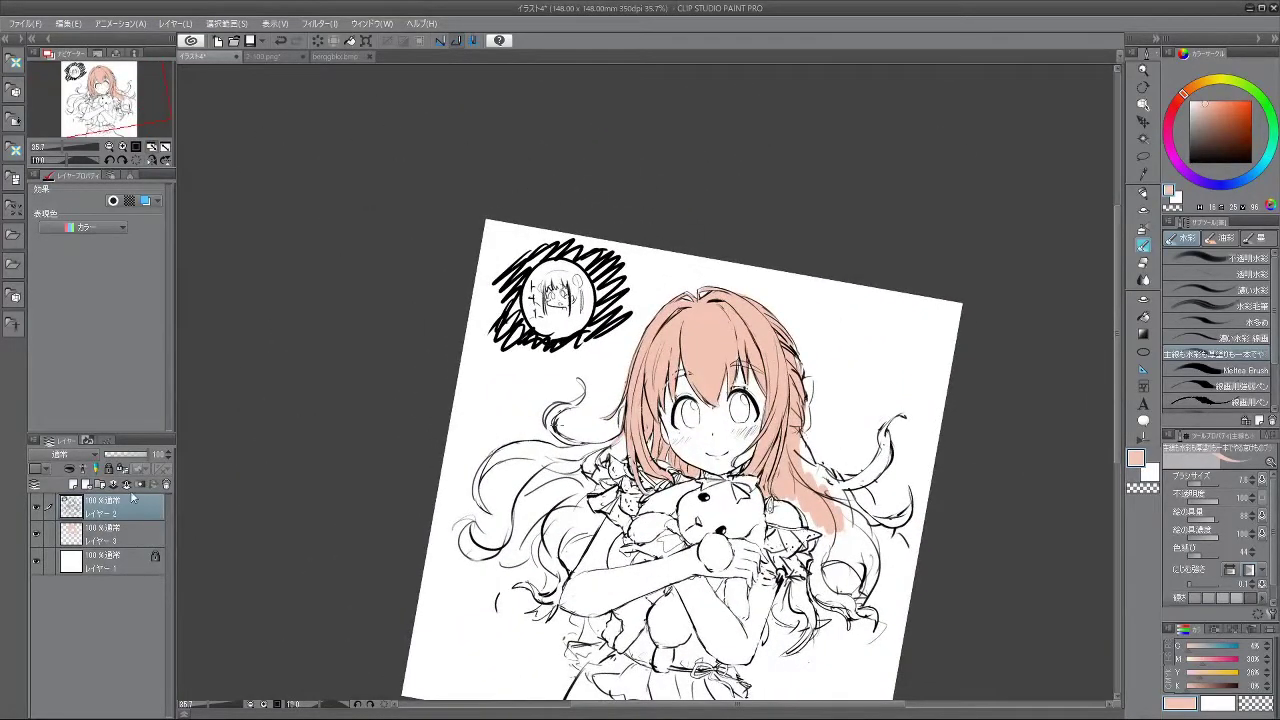
pyautogui.click(125, 527)
pyautogui.moveTo(714, 429); pyautogui.dragTo(806, 429)
pyautogui.moveTo(685, 597); pyautogui.dragTo(856, 450)
pyautogui.moveTo(843, 335); pyautogui.dragTo(820, 483)
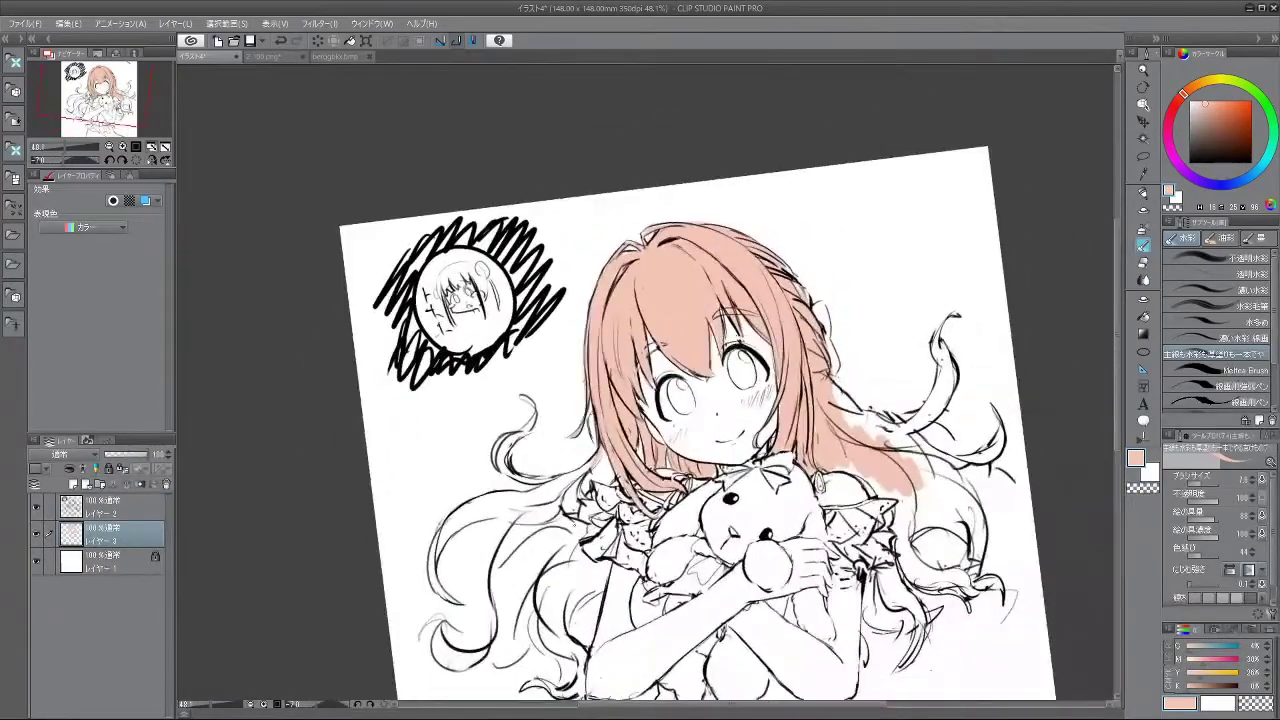
pyautogui.moveTo(659, 341); pyautogui.dragTo(651, 300)
pyautogui.hotkey('ctrl', '+')
pyautogui.press(']')
pyautogui.press(']')
pyautogui.press(']')
pyautogui.press(']')
pyautogui.press(']')
pyautogui.press(']')
pyautogui.hotkey('ctrl', 'z')
pyautogui.moveTo(601, 393)
pyautogui.mouseDown()
pyautogui.moveTo(589, 422)
pyautogui.moveTo(604, 397)
pyautogui.mouseUp()
pyautogui.moveTo(587, 561)
pyautogui.mouseDown()
pyautogui.moveTo(832, 419)
pyautogui.moveTo(835, 405)
pyautogui.mouseUp()
pyautogui.moveTo(680, 438); pyautogui.dragTo(682, 512)
pyautogui.hotkey('ctrl', 'z')
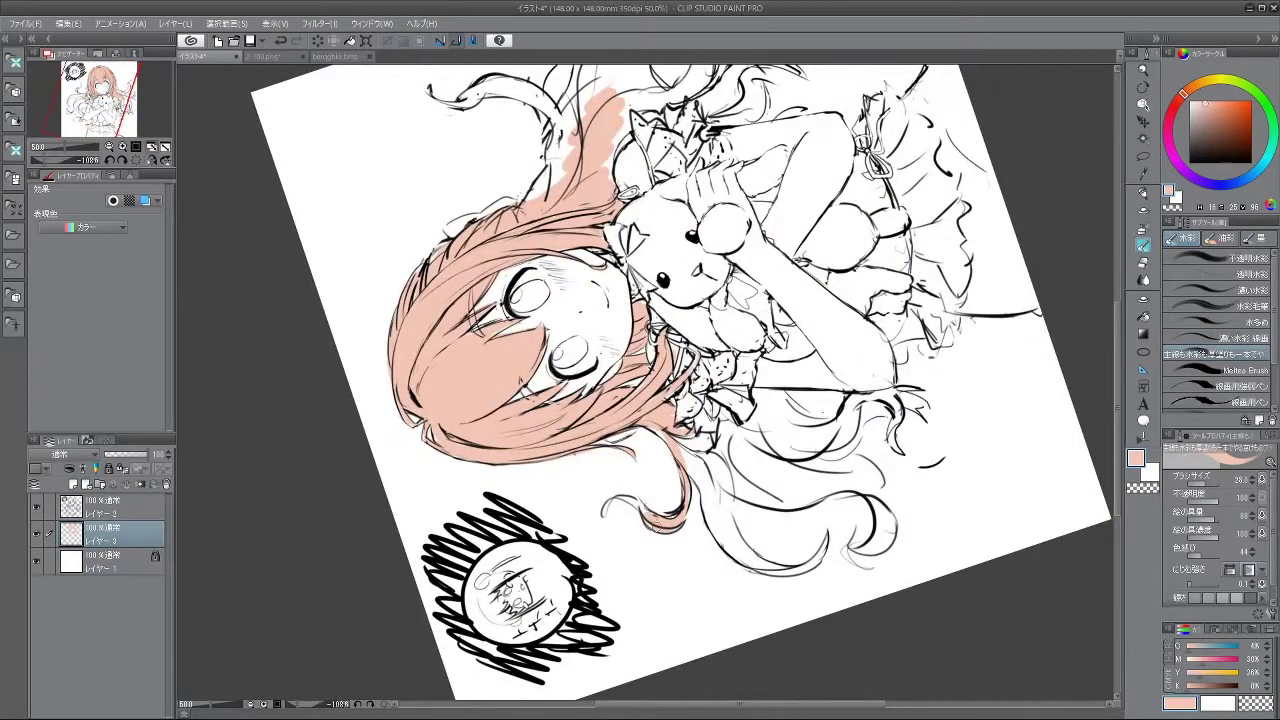
# - Fill the long wavy locks on the unbraided side with pink, down to the curls beside the elbow
pyautogui.moveTo(680, 450)
pyautogui.mouseDown()
pyautogui.moveTo(710, 489)
pyautogui.moveTo(717, 467)
pyautogui.moveTo(617, 496)
pyautogui.moveTo(657, 584)
pyautogui.moveTo(671, 583)
pyautogui.moveTo(685, 611)
pyautogui.moveTo(685, 644)
pyautogui.moveTo(655, 666)
pyautogui.mouseUp()
pyautogui.moveTo(593, 506)
pyautogui.mouseDown()
pyautogui.moveTo(567, 559)
pyautogui.moveTo(588, 508)
pyautogui.moveTo(588, 602)
pyautogui.moveTo(575, 516)
pyautogui.moveTo(570, 549)
pyautogui.moveTo(617, 489)
pyautogui.mouseUp()
pyautogui.moveTo(583, 578); pyautogui.dragTo(625, 621)
pyautogui.hotkey('ctrl', 'z')
pyautogui.moveTo(652, 482)
pyautogui.mouseDown()
pyautogui.moveTo(656, 556)
pyautogui.moveTo(680, 490)
pyautogui.moveTo(712, 475)
pyautogui.moveTo(748, 542)
pyautogui.moveTo(597, 558)
pyautogui.mouseUp()
pyautogui.moveTo(550, 518)
pyautogui.mouseDown()
pyautogui.moveTo(573, 575)
pyautogui.moveTo(573, 550)
pyautogui.moveTo(596, 542)
pyautogui.mouseUp()
pyautogui.moveTo(745, 511)
pyautogui.mouseDown()
pyautogui.moveTo(733, 461)
pyautogui.moveTo(710, 470)
pyautogui.mouseUp()
pyautogui.moveTo(798, 433); pyautogui.dragTo(770, 385)
pyautogui.scroll(3, 716, 390)
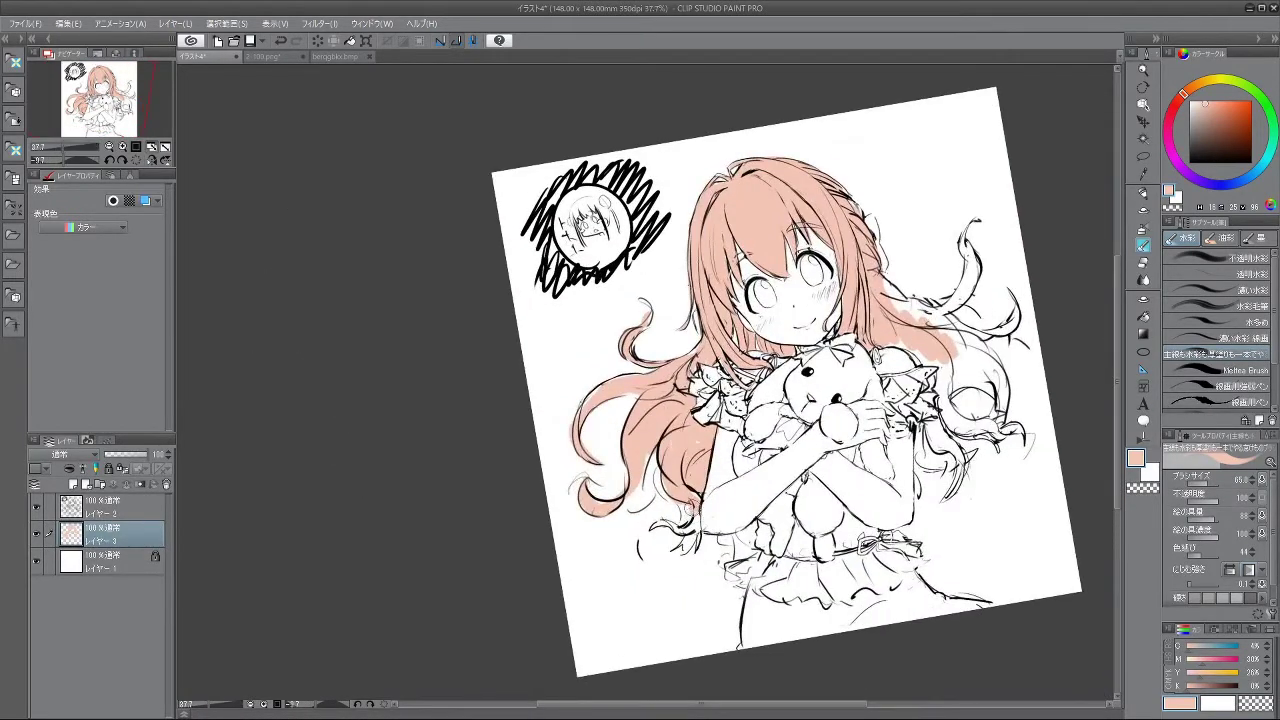
pyautogui.moveTo(664, 472); pyautogui.dragTo(694, 540)
# - Fill the long wavy locks and outer curls on the braided side with pink on the hair colour layer
pyautogui.moveTo(940, 312)
pyautogui.mouseDown()
pyautogui.moveTo(804, 373)
pyautogui.moveTo(845, 340)
pyautogui.moveTo(850, 288)
pyautogui.moveTo(855, 325)
pyautogui.moveTo(800, 365)
pyautogui.moveTo(862, 388)
pyautogui.moveTo(890, 380)
pyautogui.moveTo(845, 395)
pyautogui.moveTo(854, 436)
pyautogui.moveTo(877, 458)
pyautogui.mouseUp()
pyautogui.moveTo(680, 606)
pyautogui.mouseDown()
pyautogui.moveTo(693, 604)
pyautogui.moveTo(820, 242)
pyautogui.moveTo(787, 209)
pyautogui.mouseUp()
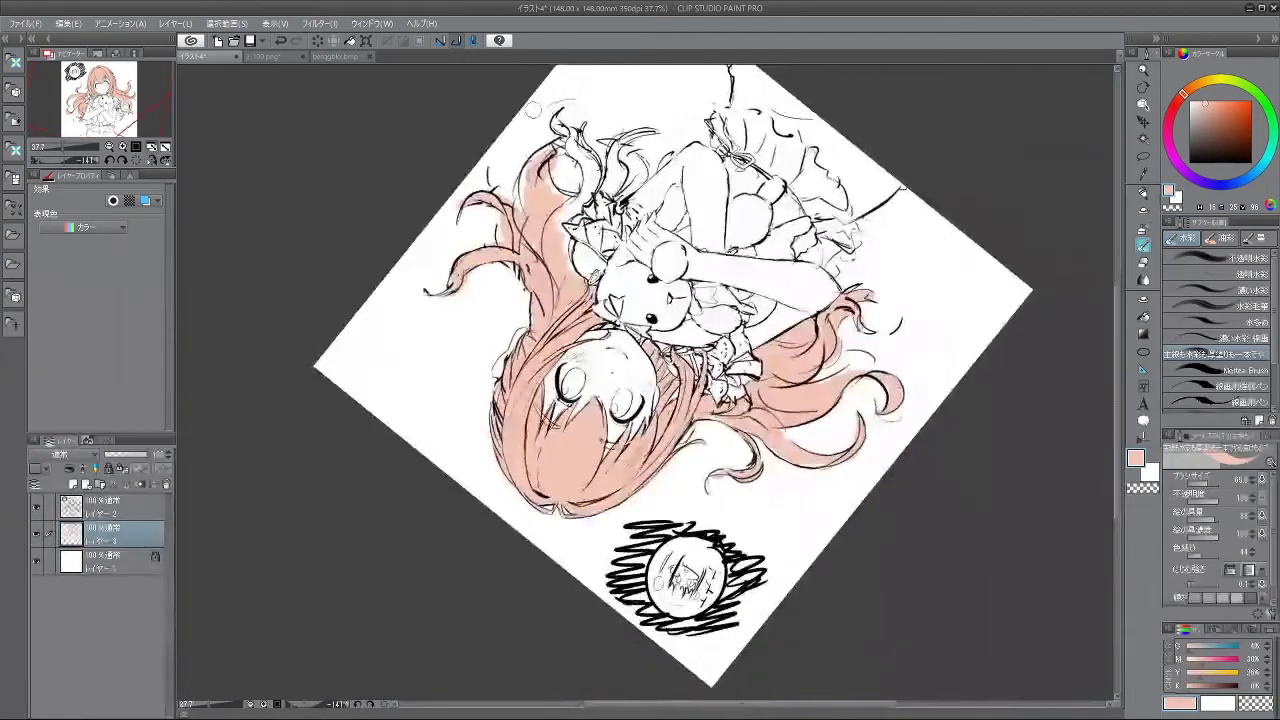
pyautogui.moveTo(540, 98); pyautogui.dragTo(538, 116)
pyautogui.moveTo(548, 164)
pyautogui.mouseDown()
pyautogui.moveTo(521, 213)
pyautogui.moveTo(534, 205)
pyautogui.moveTo(575, 225)
pyautogui.moveTo(582, 175)
pyautogui.moveTo(558, 125)
pyautogui.moveTo(585, 180)
pyautogui.moveTo(580, 220)
pyautogui.moveTo(475, 346)
pyautogui.moveTo(713, 545)
pyautogui.mouseUp()
pyautogui.moveTo(724, 490)
pyautogui.mouseDown()
pyautogui.moveTo(732, 538)
pyautogui.moveTo(718, 478)
pyautogui.mouseUp()
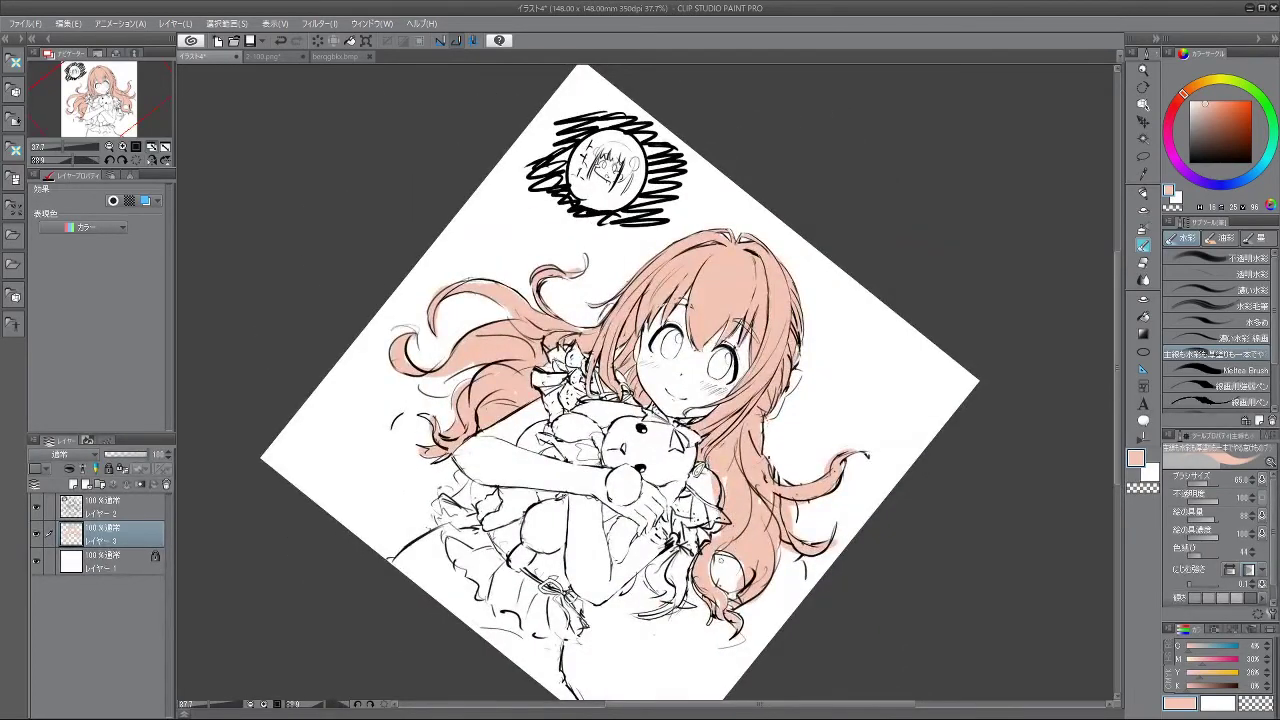
pyautogui.moveTo(749, 529); pyautogui.dragTo(740, 580)
pyautogui.moveTo(716, 608); pyautogui.dragTo(758, 596)
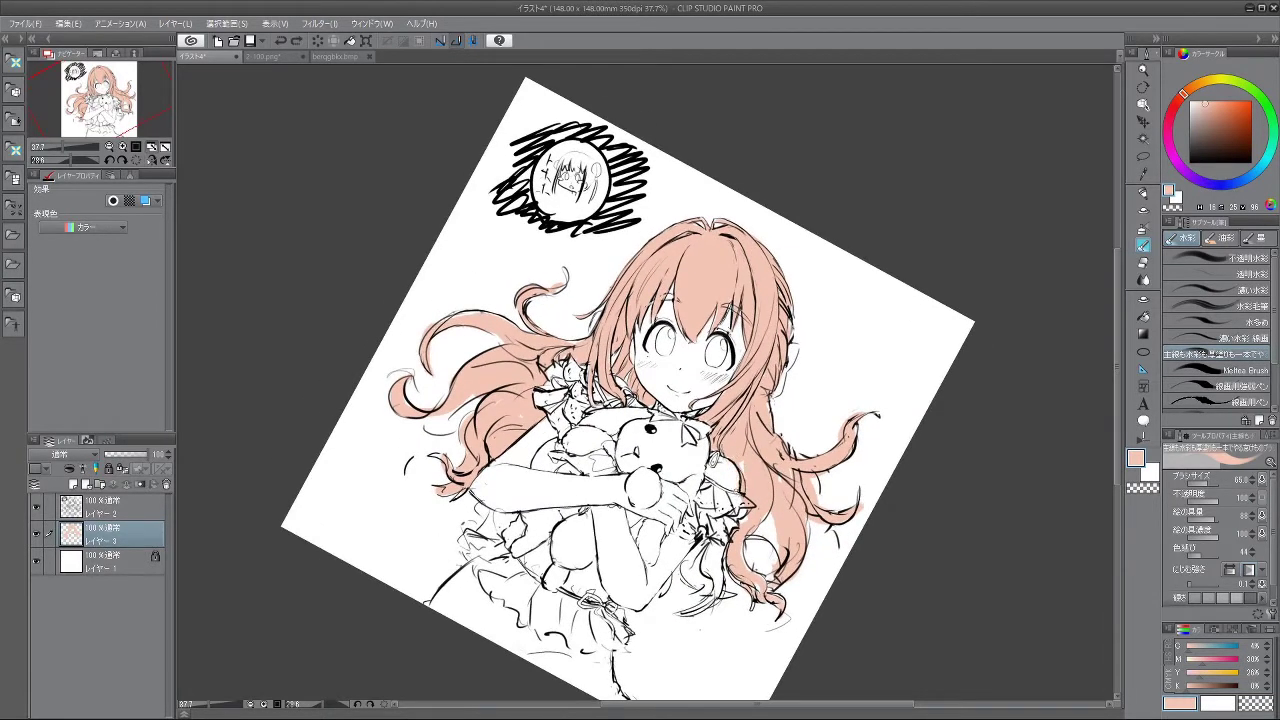
# - Paint the short locks below the ruffled sleeve on the braided side pink and touch up the neighbouring hair ends
pyautogui.moveTo(720, 542)
pyautogui.mouseDown()
pyautogui.moveTo(711, 595)
pyautogui.moveTo(700, 545)
pyautogui.moveTo(698, 585)
pyautogui.moveTo(715, 590)
pyautogui.moveTo(705, 605)
pyautogui.moveTo(795, 538)
pyautogui.mouseUp()
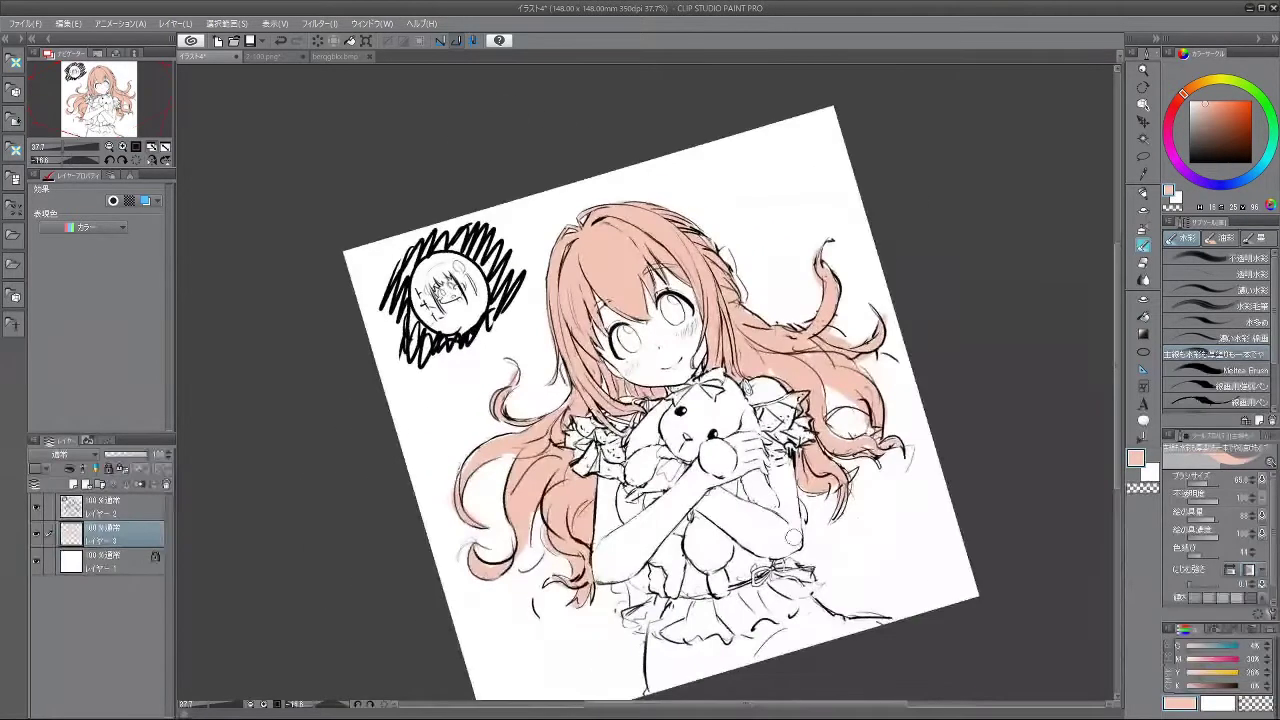
pyautogui.moveTo(717, 303); pyautogui.dragTo(760, 315)
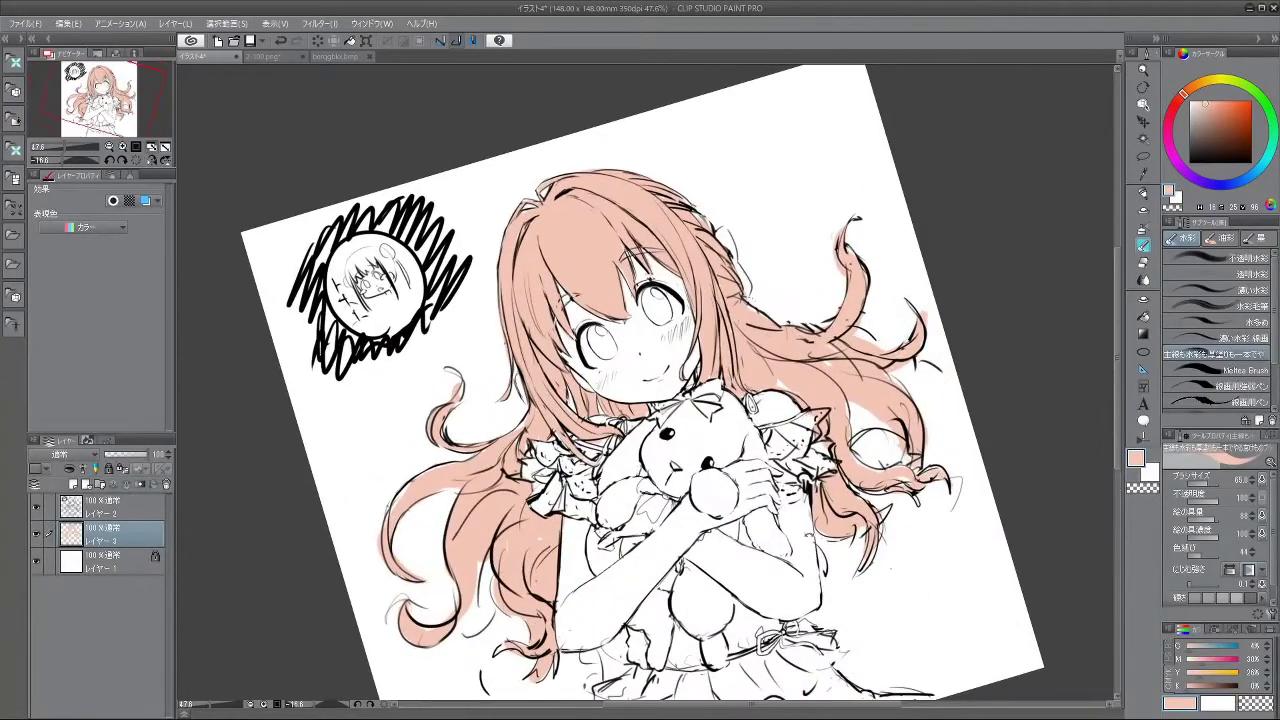
pyautogui.moveTo(784, 359); pyautogui.dragTo(783, 396)
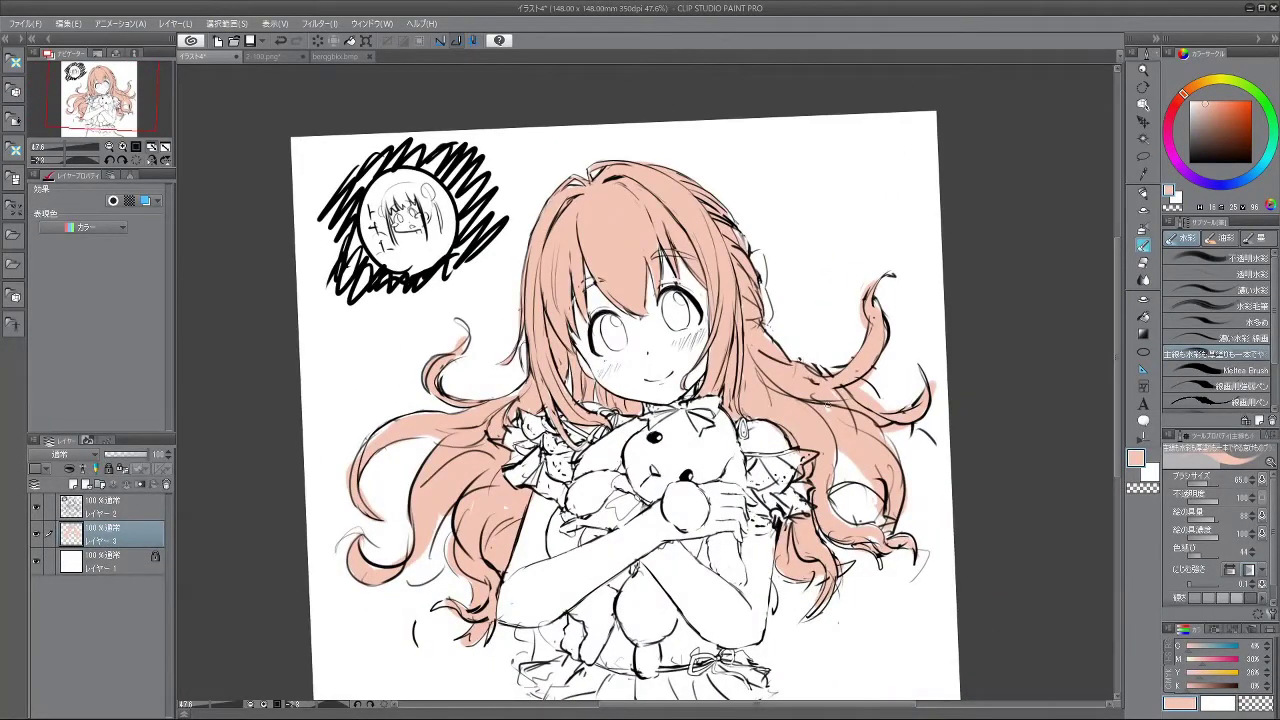
pyautogui.moveTo(817, 389); pyautogui.dragTo(586, 226)
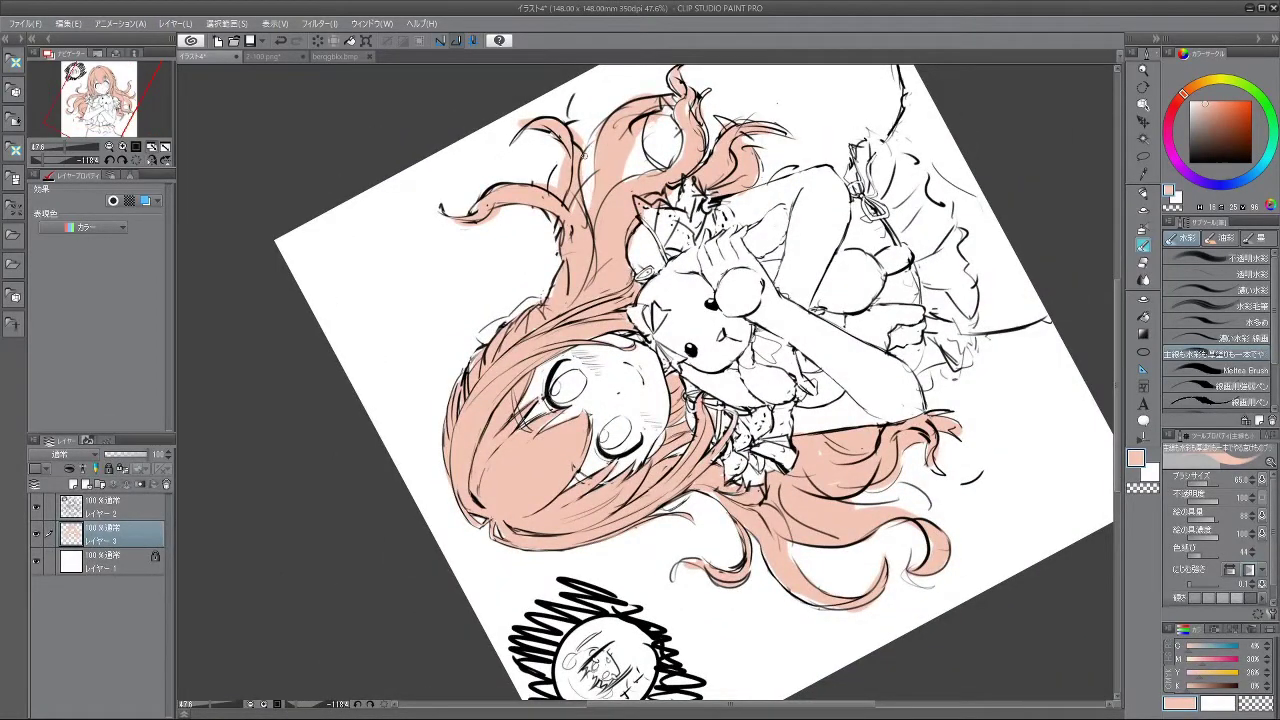
pyautogui.moveTo(578, 142); pyautogui.dragTo(580, 206)
pyautogui.moveTo(518, 431)
pyautogui.mouseDown()
pyautogui.moveTo(624, 522)
pyautogui.moveTo(786, 374)
pyautogui.moveTo(775, 328)
pyautogui.mouseUp()
pyautogui.moveTo(722, 517)
pyautogui.mouseDown()
pyautogui.moveTo(732, 555)
pyautogui.moveTo(848, 470)
pyautogui.moveTo(794, 440)
pyautogui.mouseUp()
pyautogui.scroll(-5, 850, 463)
pyautogui.scroll(3, 793, 440)
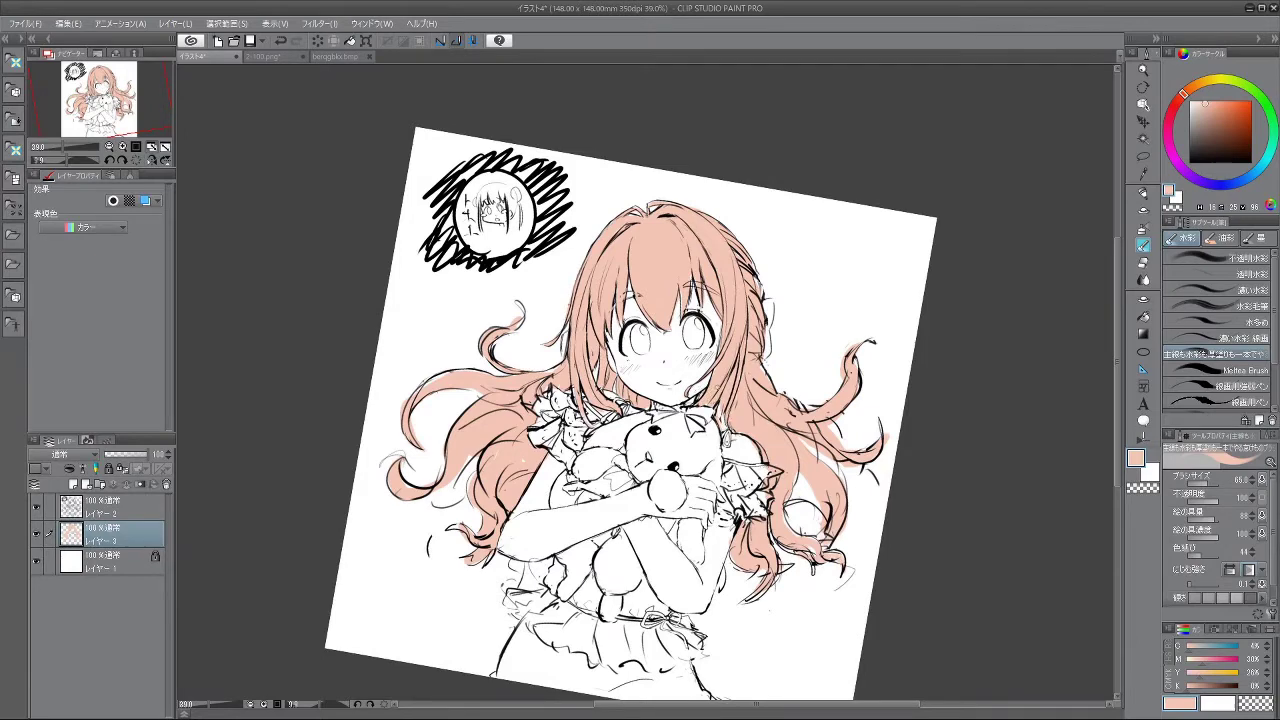
# - Examine the pink hair base for gaps and overall balance from several canvas angles and zoom levels
pyautogui.moveTo(845, 457); pyautogui.dragTo(770, 460)
pyautogui.moveTo(830, 502); pyautogui.dragTo(890, 393)
pyautogui.moveTo(624, 580); pyautogui.dragTo(650, 531)
pyautogui.moveTo(730, 478); pyautogui.dragTo(738, 505)
pyautogui.moveTo(548, 536); pyautogui.dragTo(710, 580)
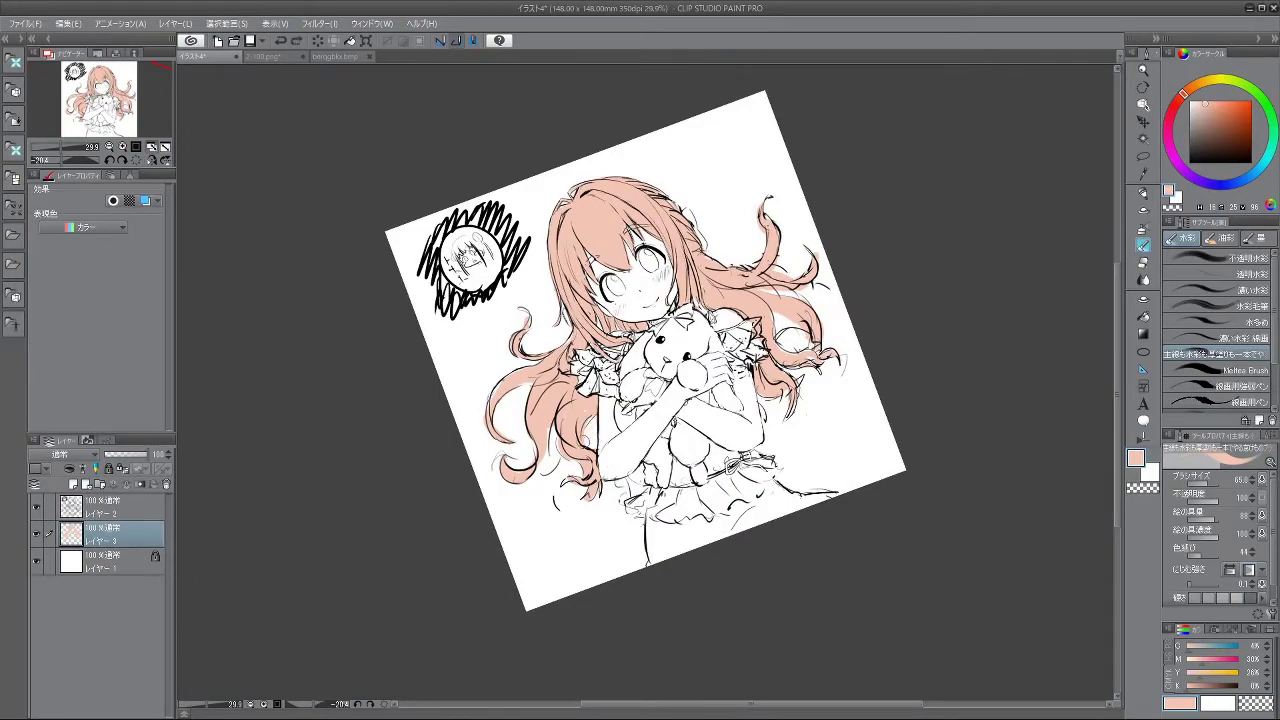
pyautogui.moveTo(710, 580); pyautogui.dragTo(659, 589)
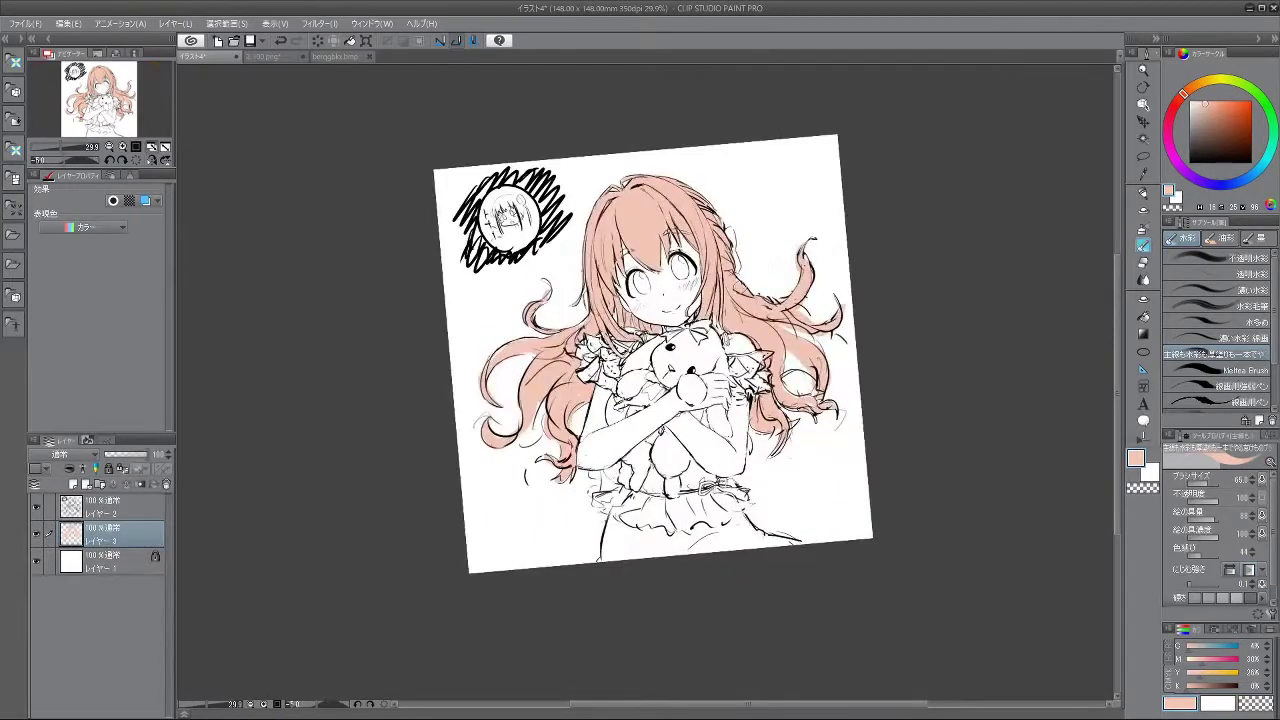
pyautogui.scroll(1, 733, 300)
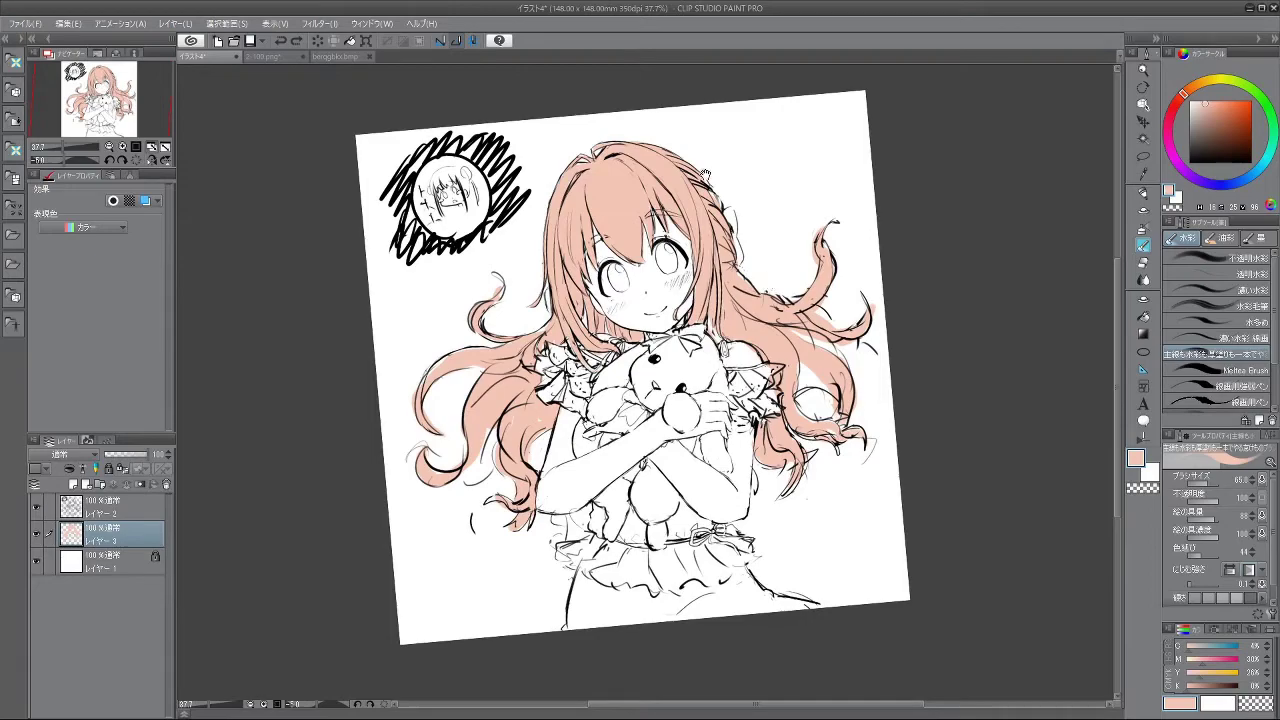
pyautogui.scroll(5, 648, 190)
pyautogui.scroll(-4, 650, 188)
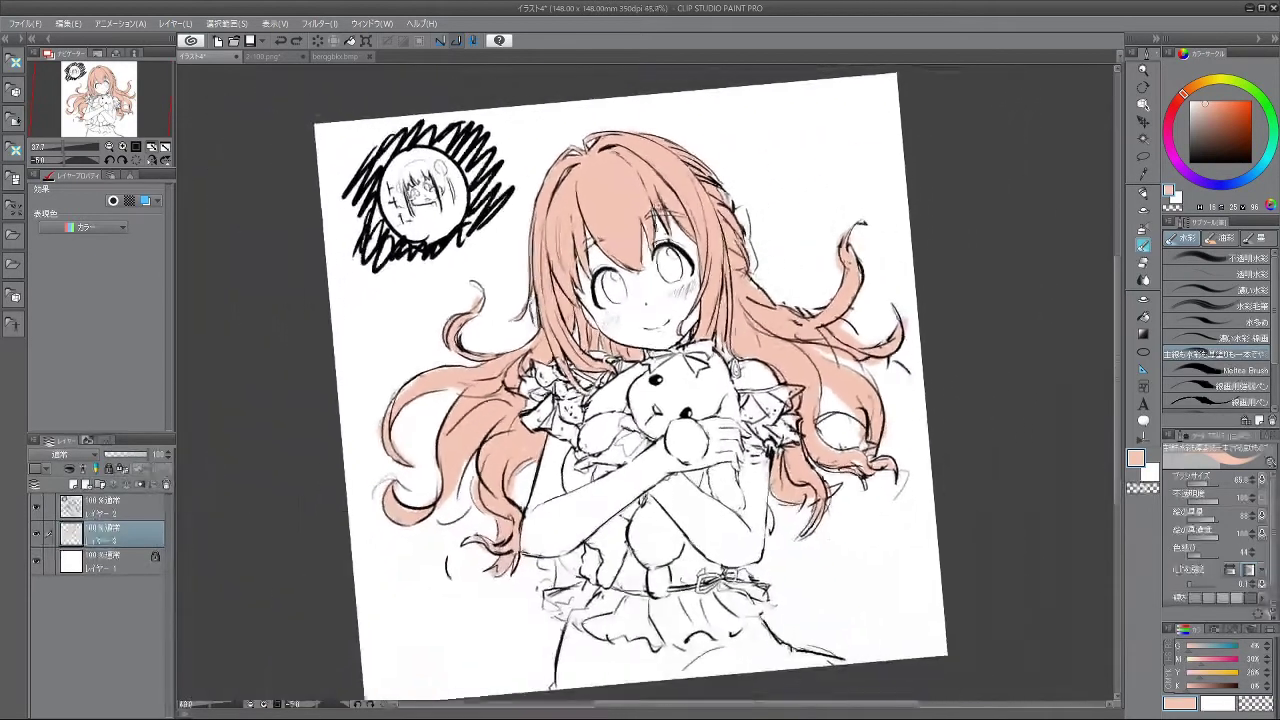
# - Sample a muted dark red from the girl in the coloured reference illustration and return to the sketch
pyautogui.click(327, 57)
pyautogui.scroll(5, 565, 325)
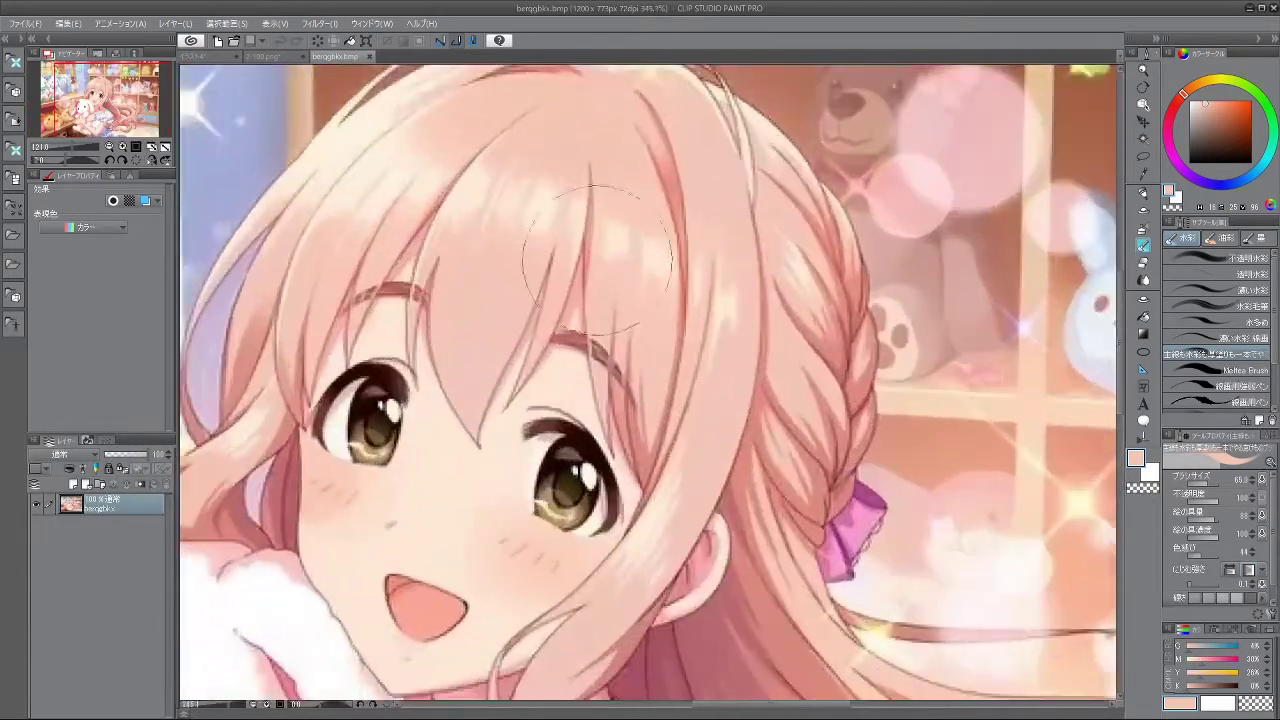
pyautogui.scroll(-5, 565, 325)
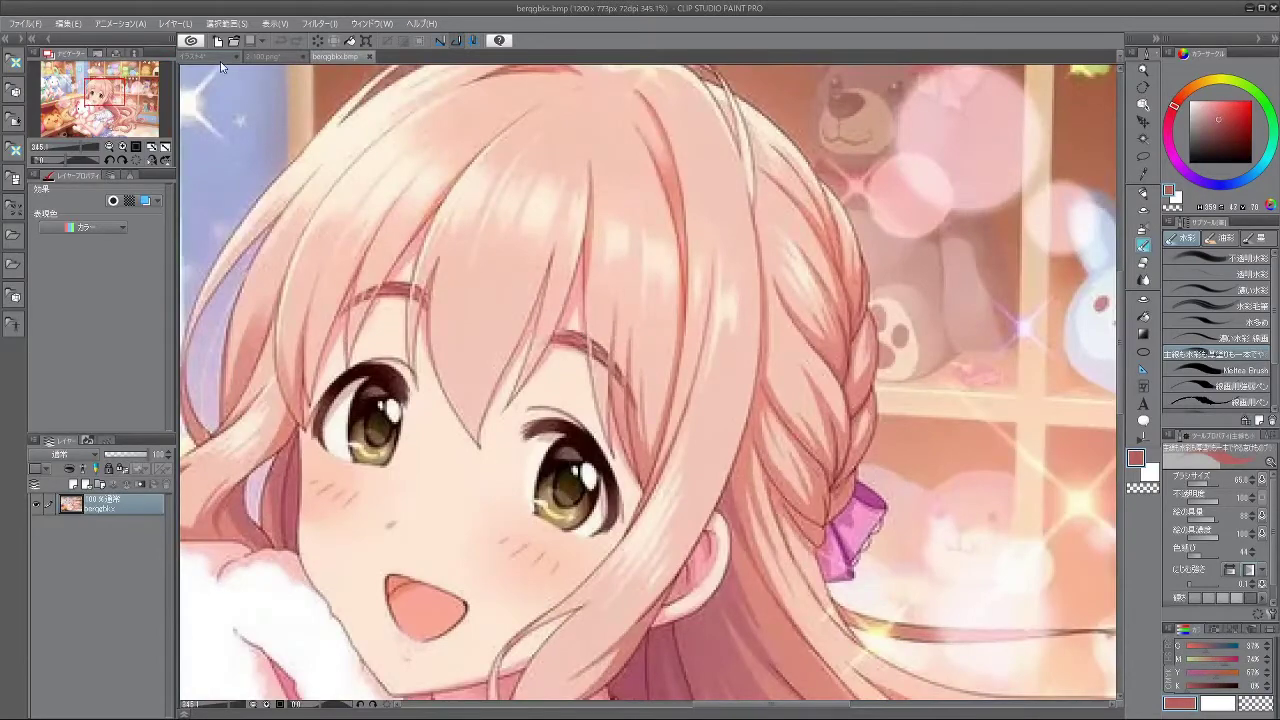
pyautogui.click(218, 57)
# - Paint both eyebrows beneath the line art in the sampled dark red with a smaller brush, redoing a misplaced stroke
pyautogui.moveTo(353, 317); pyautogui.dragTo(436, 598)
pyautogui.scroll(4, 502, 300)
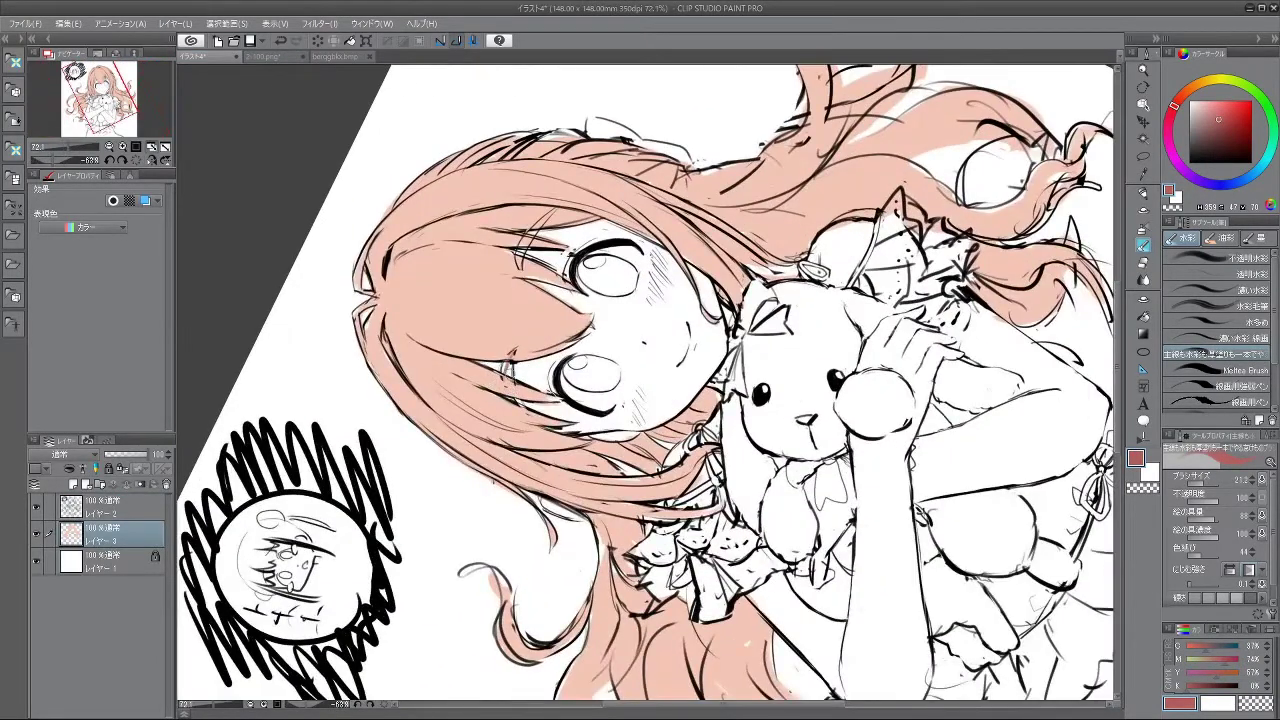
pyautogui.moveTo(510, 364); pyautogui.dragTo(518, 402)
pyautogui.moveTo(520, 268); pyautogui.dragTo(555, 208)
pyautogui.hotkey('ctrl', 'z')
pyautogui.moveTo(518, 390)
pyautogui.mouseDown()
pyautogui.moveTo(705, 495)
pyautogui.moveTo(753, 315)
pyautogui.moveTo(629, 257)
pyautogui.moveTo(576, 277)
pyautogui.mouseUp()
pyautogui.moveTo(700, 387); pyautogui.dragTo(279, 523)
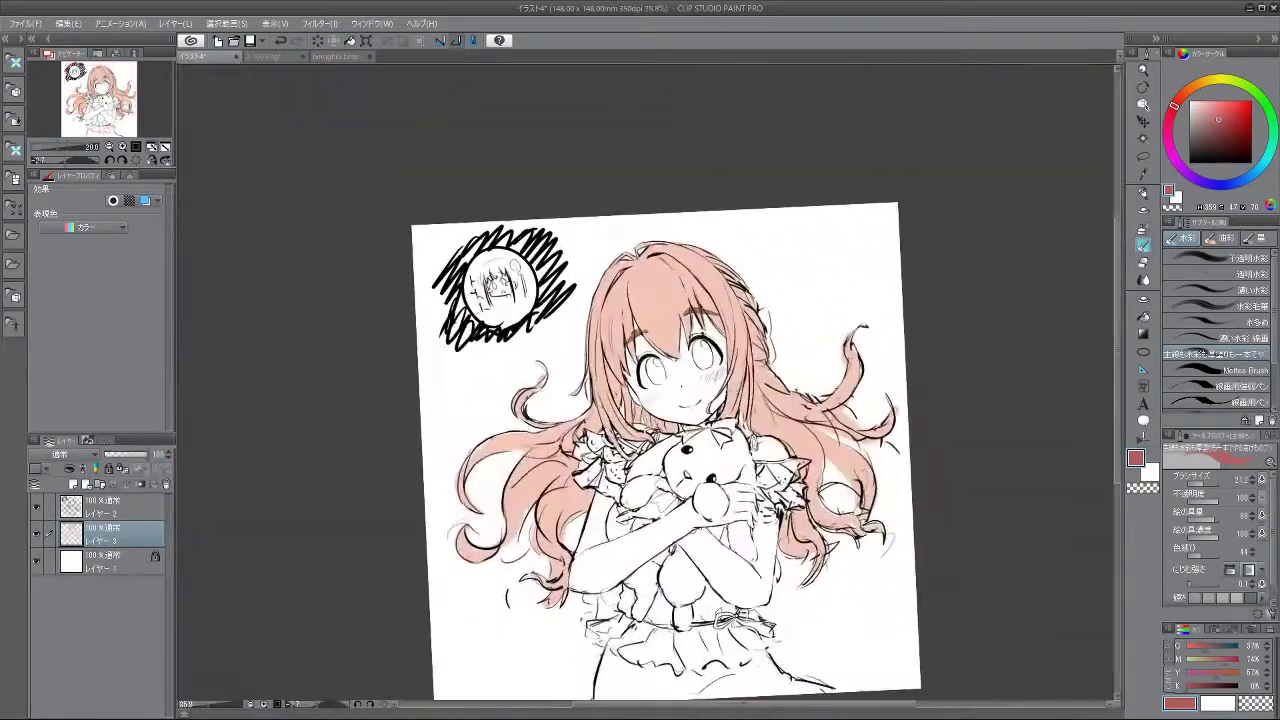
pyautogui.moveTo(682, 318); pyautogui.dragTo(988, 254)
pyautogui.press('^')
pyautogui.hotkey('ctrl', '-')
pyautogui.hotkey('ctrl', '-')
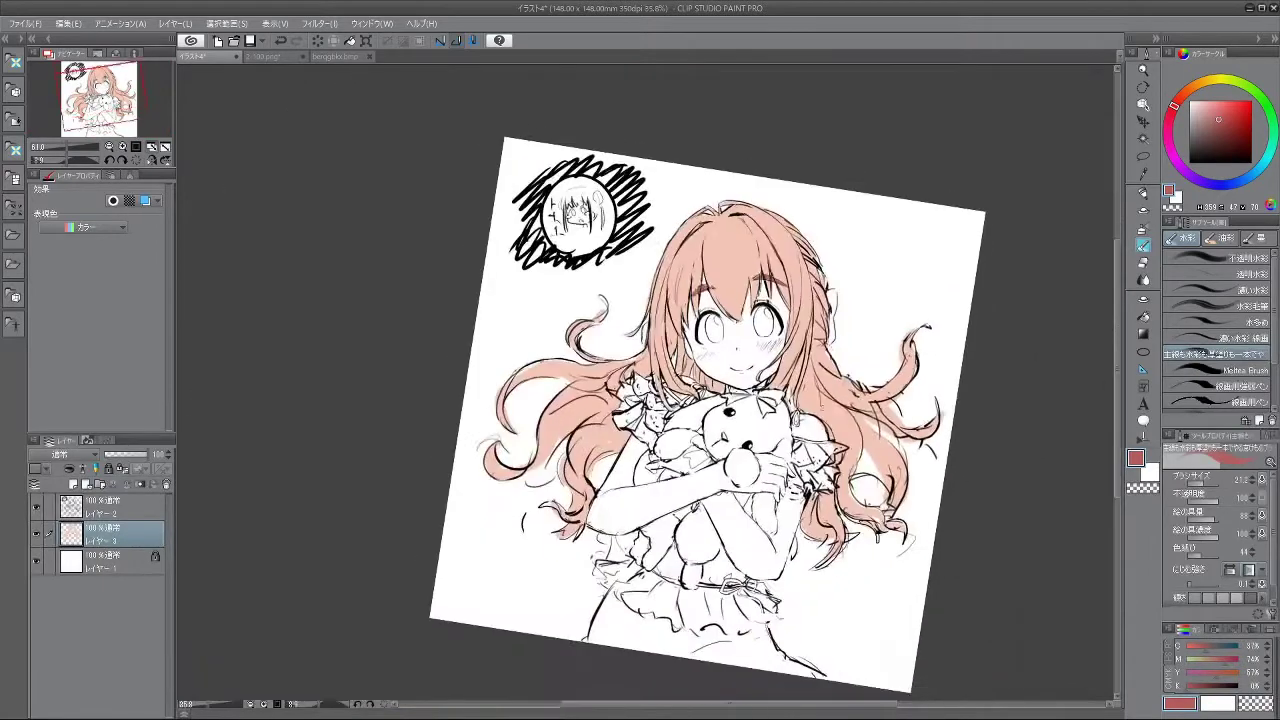
pyautogui.moveTo(847, 366); pyautogui.dragTo(790, 380)
pyautogui.moveTo(857, 309); pyautogui.dragTo(923, 274)
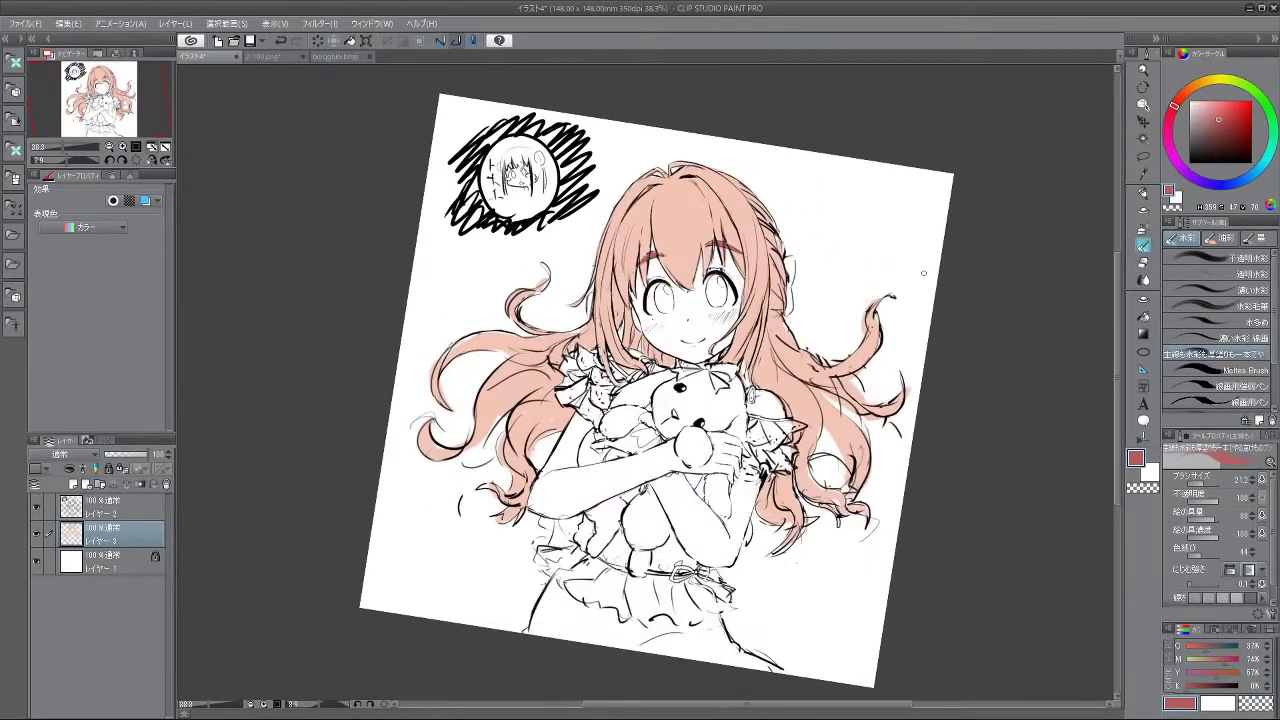